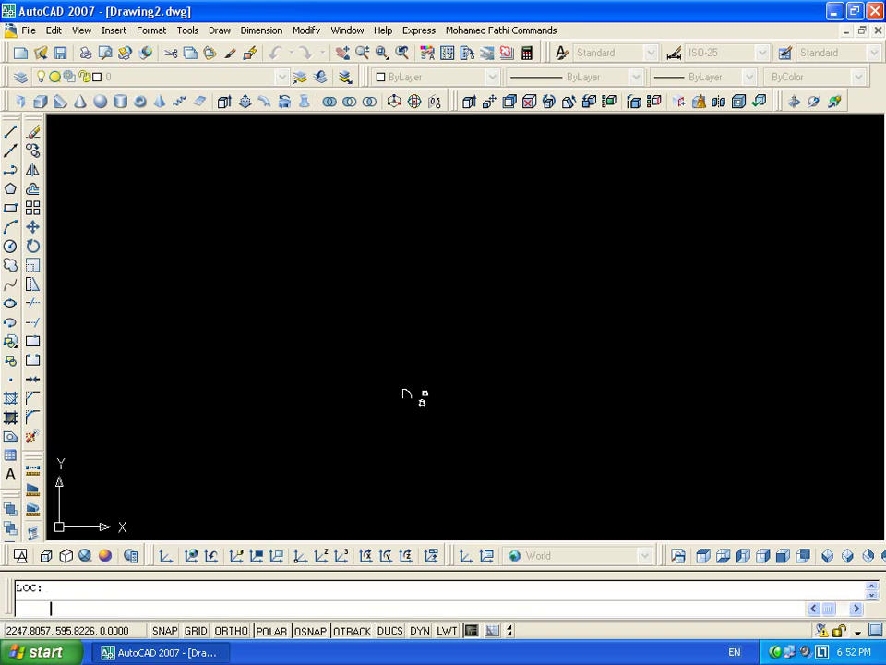
# Place the gate symbol, then select it with its labels and erase it
pyautogui.click(536, 424)
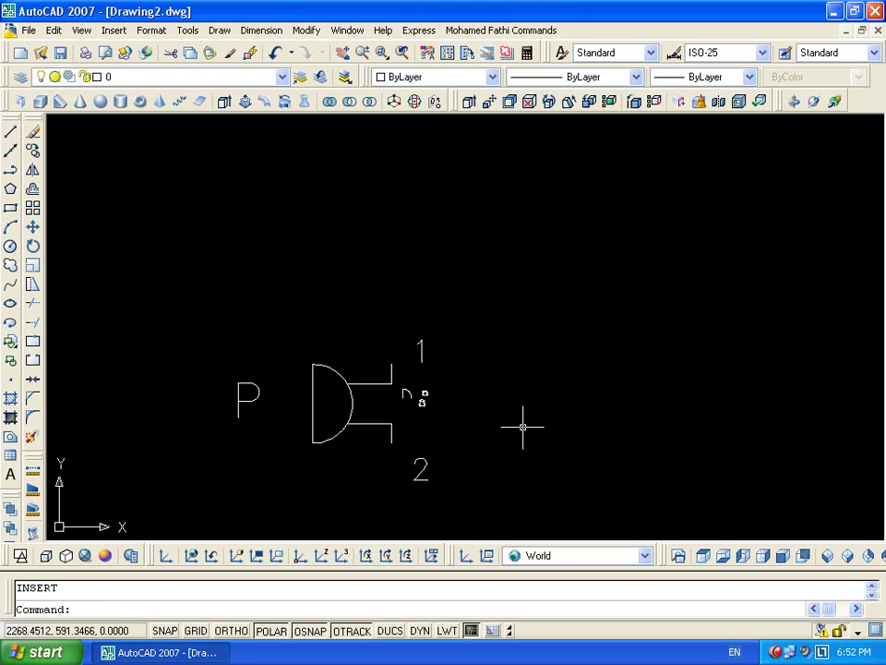
pyautogui.scroll(3, 481, 283)
pyautogui.scroll(3, 405, 340)
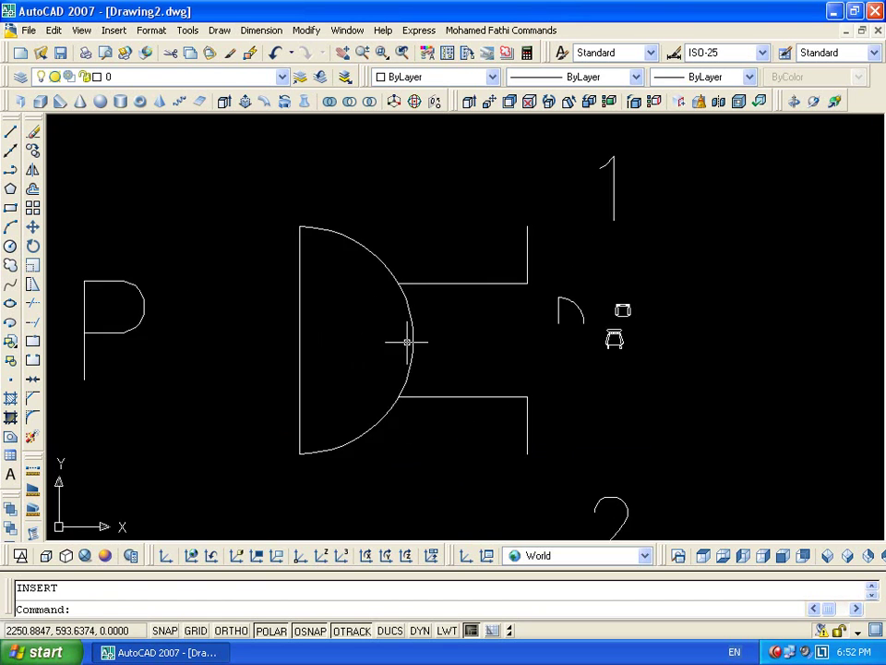
pyautogui.moveTo(405, 341); pyautogui.dragTo(374, 342)
pyautogui.scroll(-6, 373, 343)
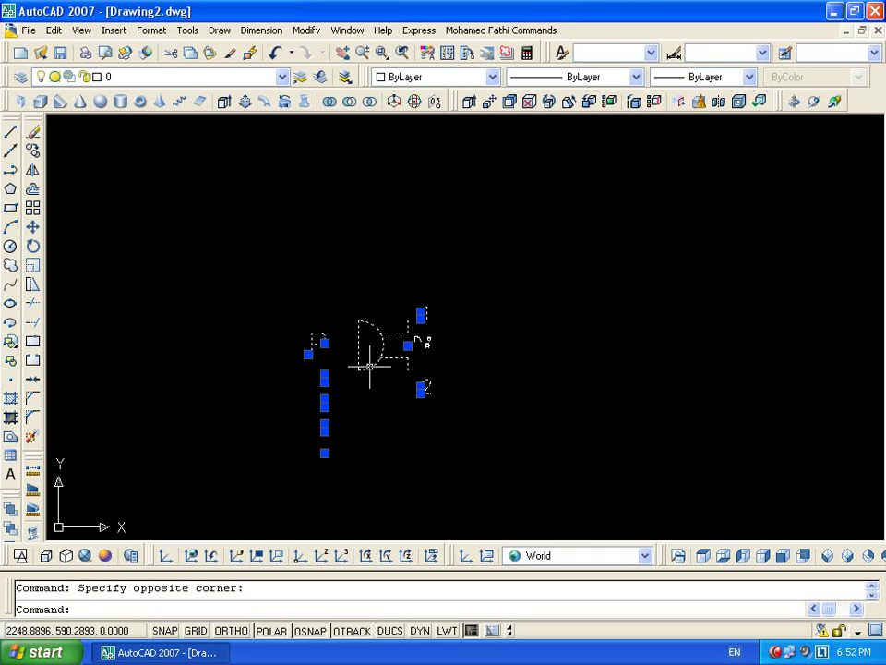
pyautogui.scroll(-1, 251, 520)
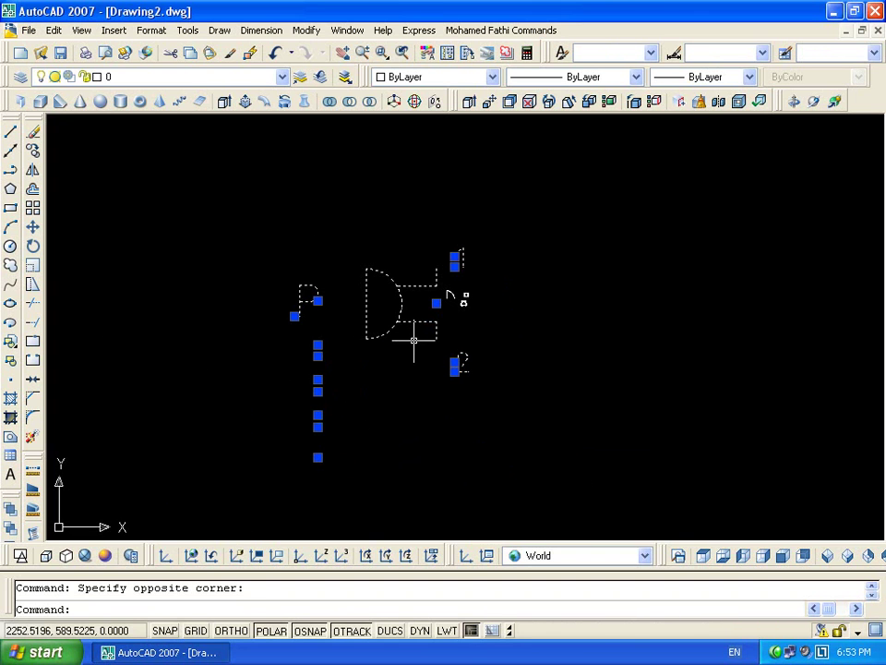
pyautogui.press('Escape')
pyautogui.click(443, 330)
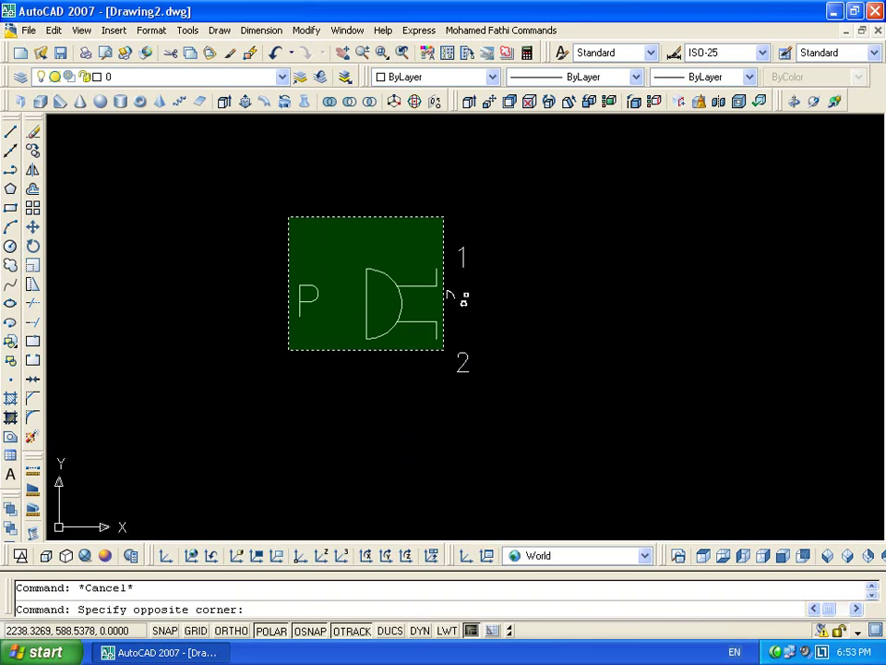
pyautogui.click(320, 217)
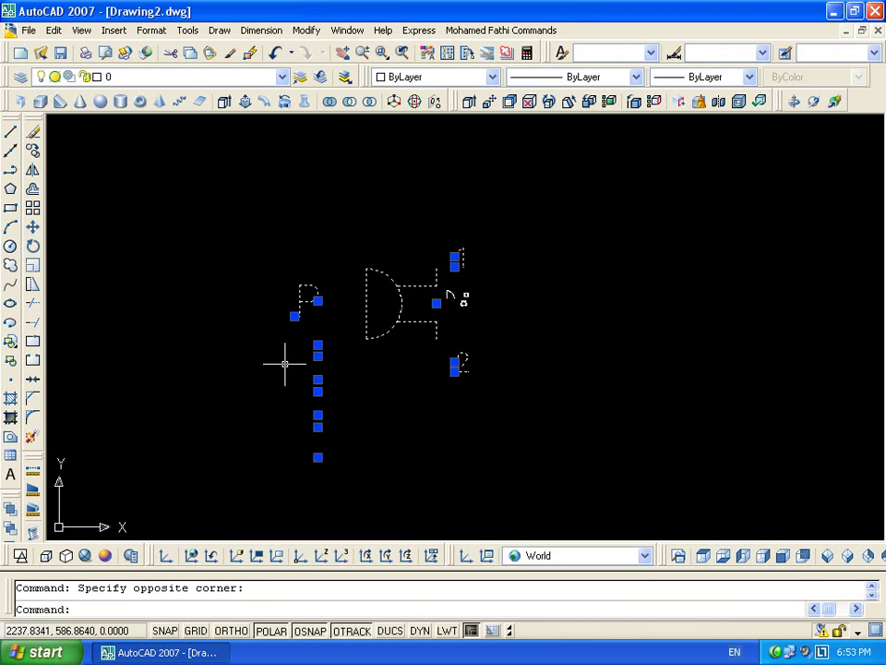
pyautogui.press('Delete')
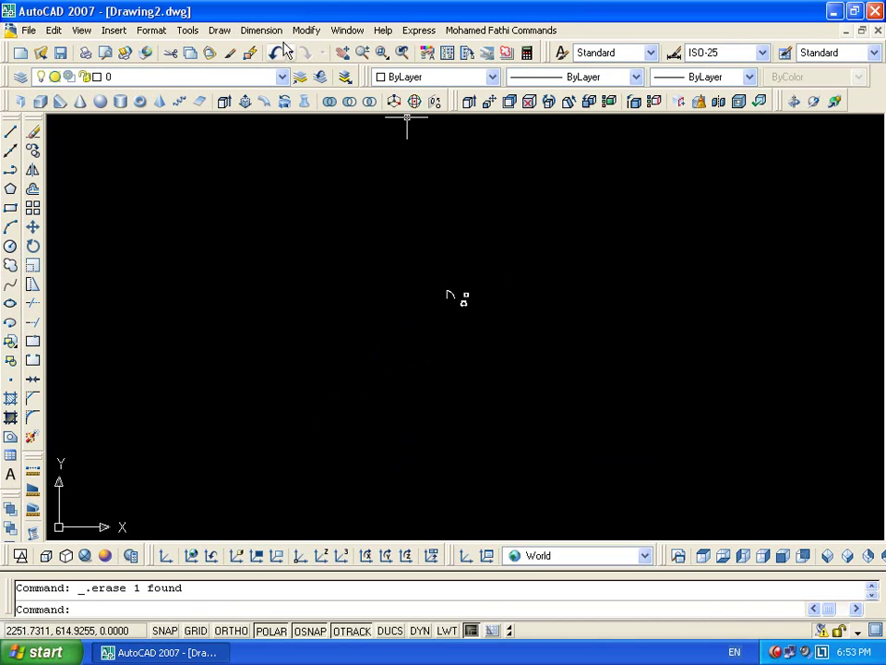
# Browse DesignCenter's history, open drawings and sample folders, then close it
pyautogui.click(446, 53)
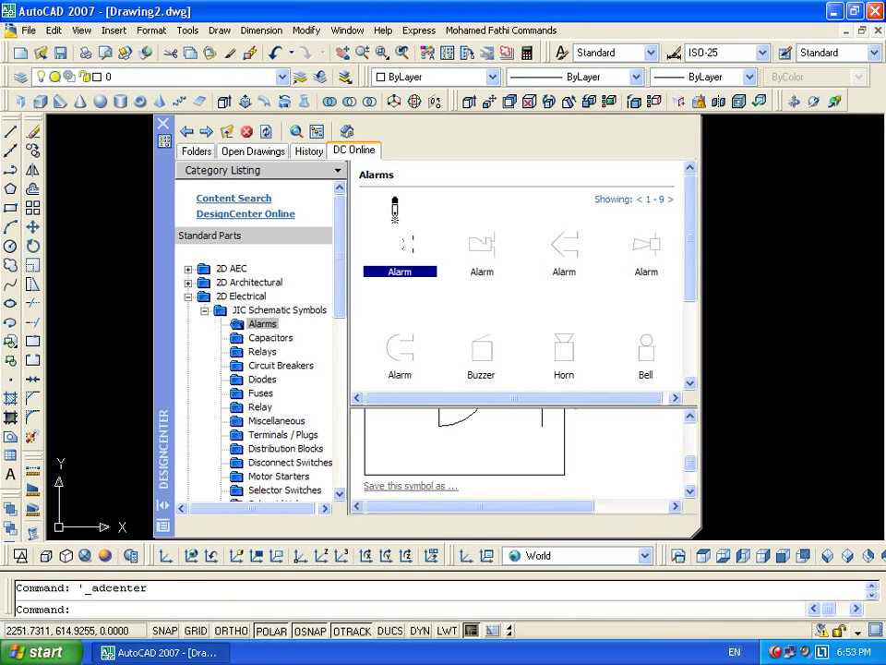
pyautogui.moveTo(693, 253); pyautogui.dragTo(690, 332)
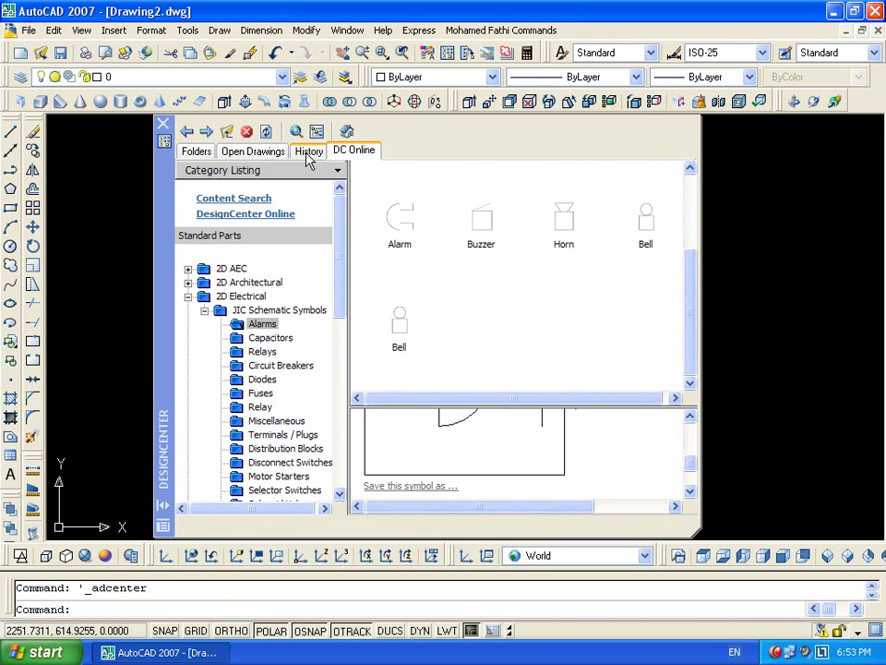
pyautogui.click(310, 153)
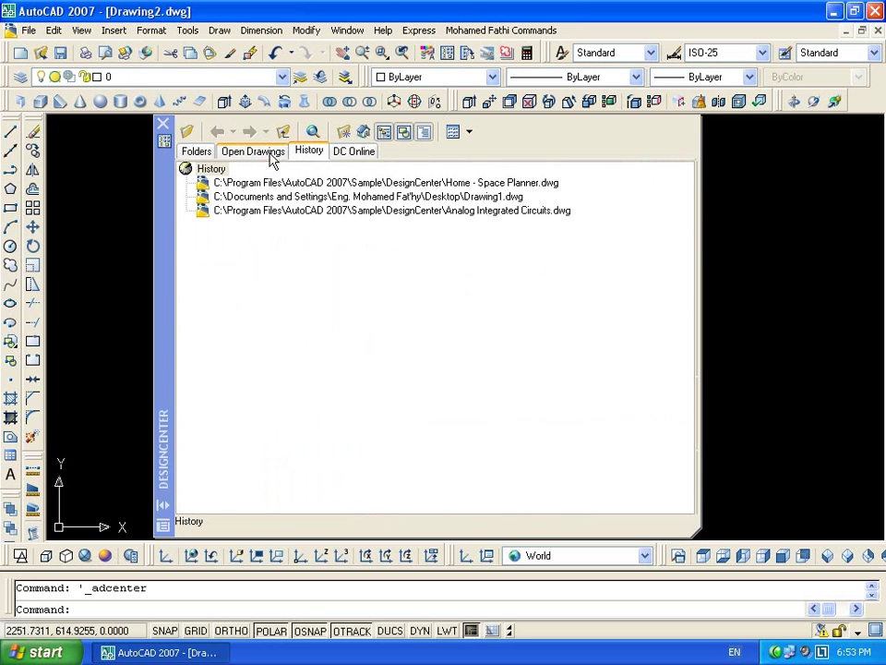
pyautogui.click(266, 152)
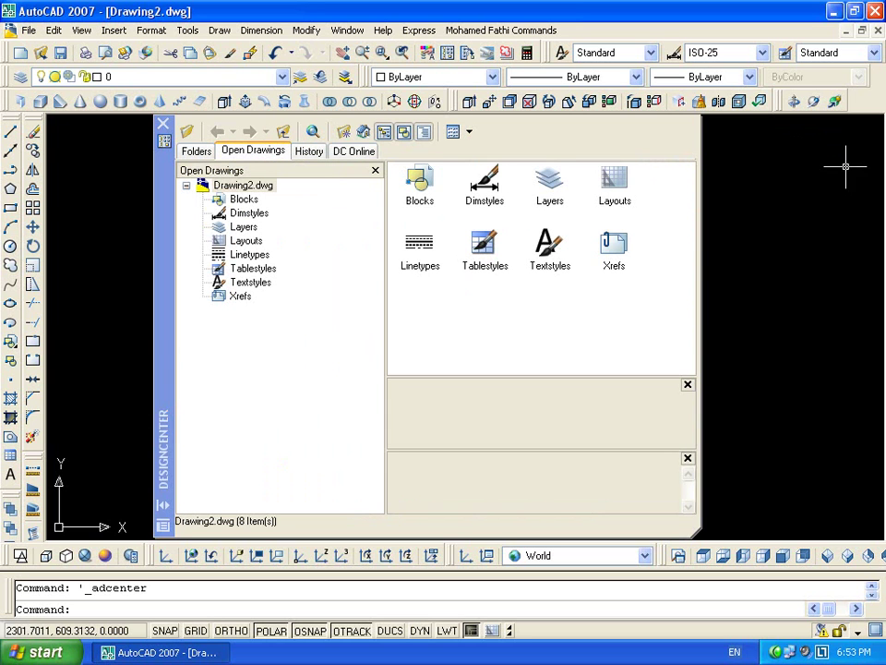
pyautogui.click(186, 152)
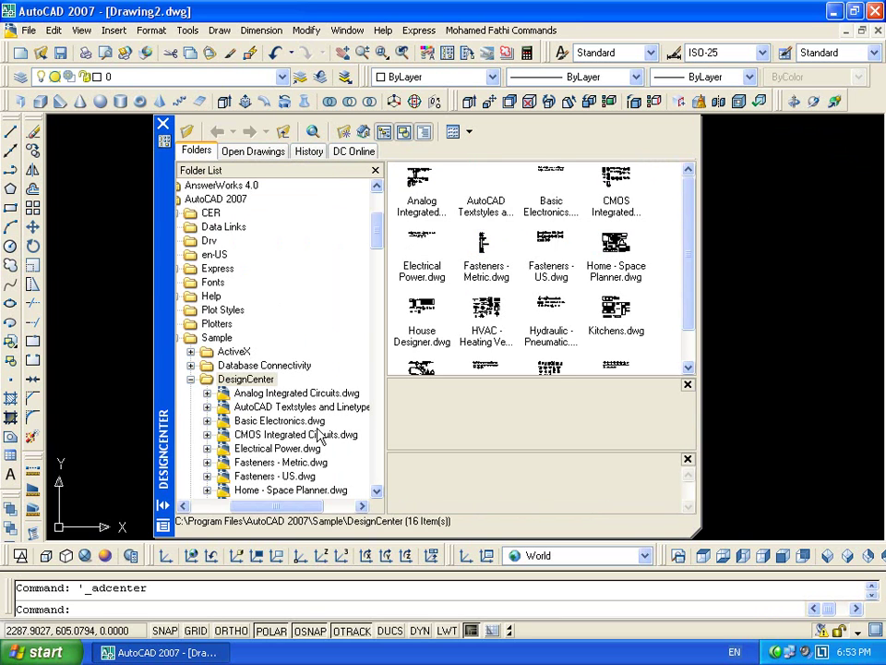
pyautogui.moveTo(682, 281); pyautogui.dragTo(646, 210)
pyautogui.click(164, 130)
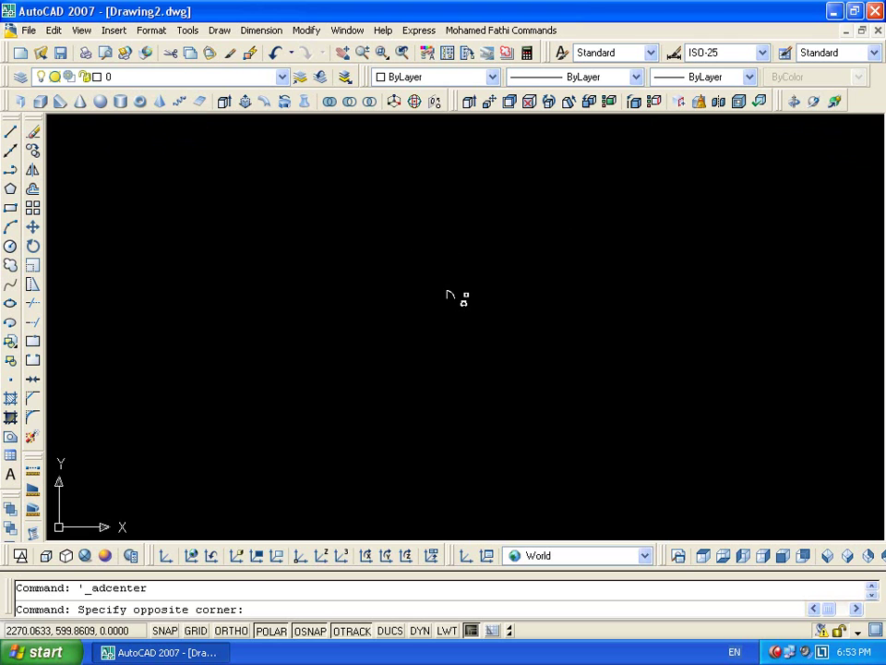
# Erase the leftover objects and close Drawing2 without saving
pyautogui.click(425, 348)
pyautogui.press('Delete')
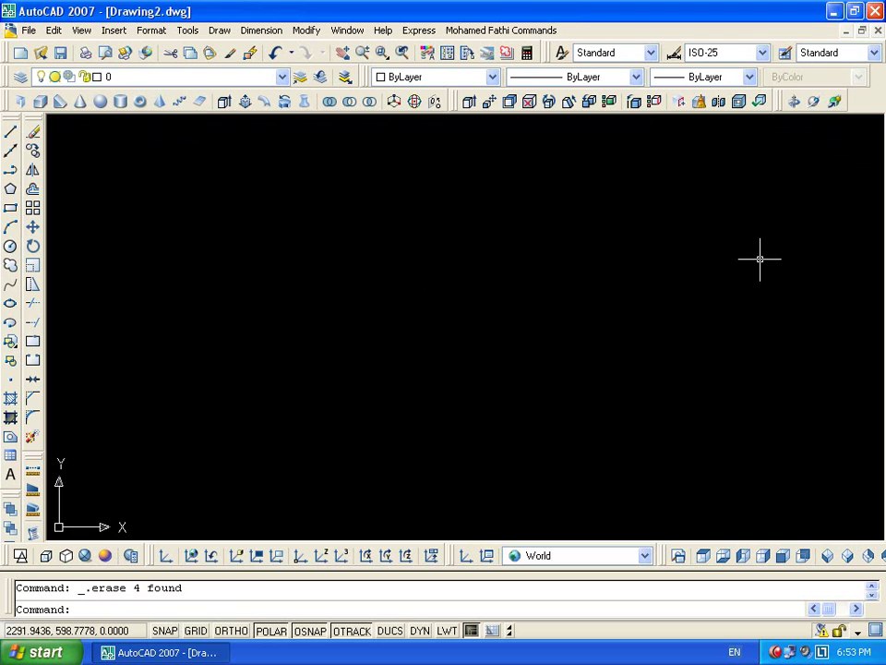
pyautogui.click(875, 30)
pyautogui.click(443, 357)
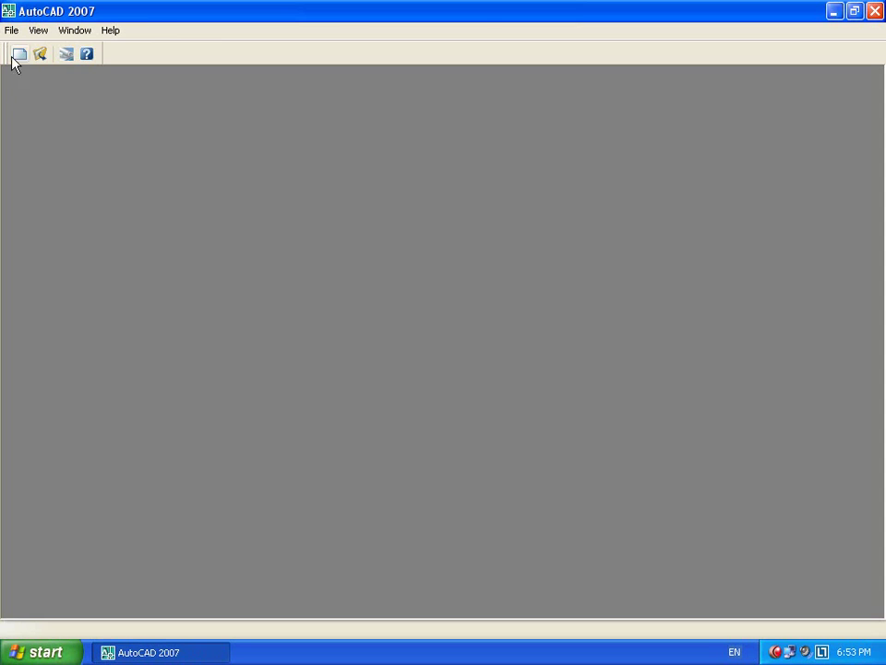
# Start a new drawing from acadiso.dwt and open the layer manager with LA
pyautogui.click(12, 55)
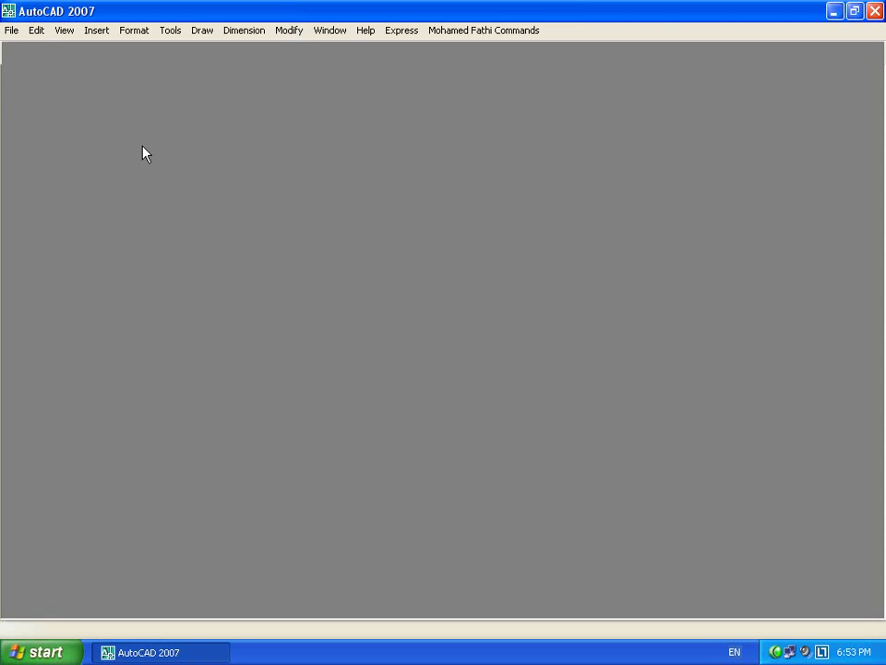
pyautogui.click(658, 466)
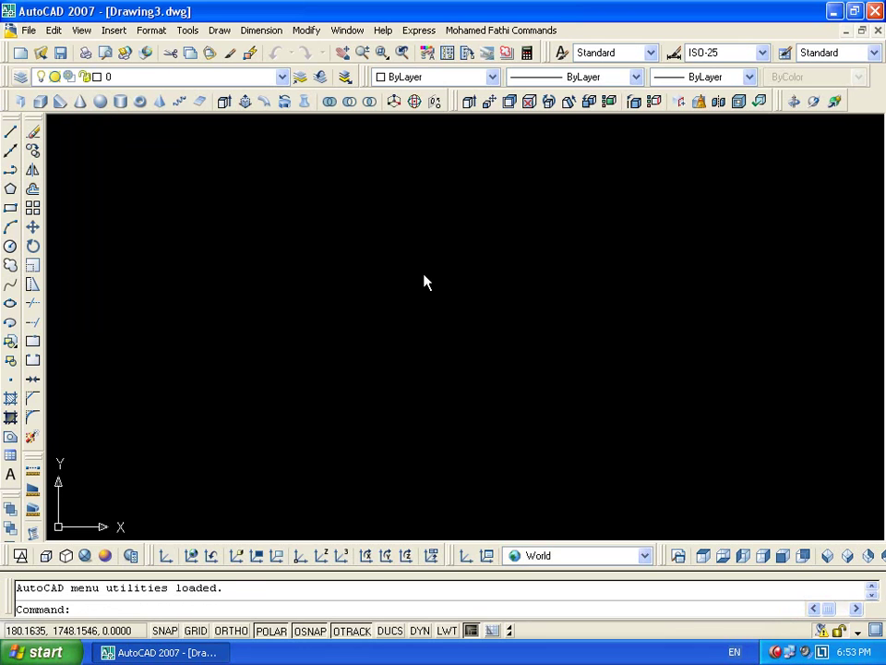
pyautogui.write('la')
pyautogui.press('Return')
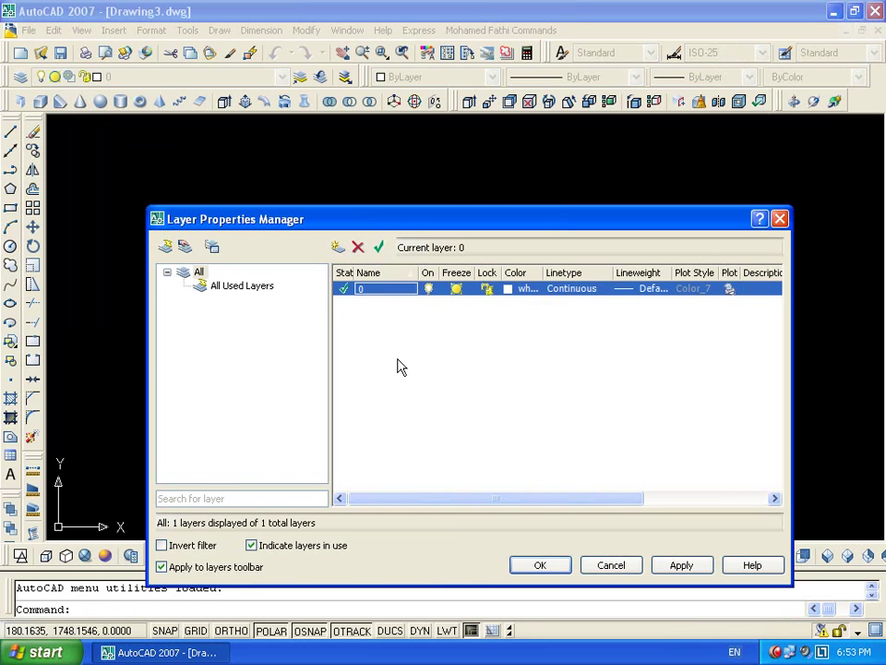
# Add an axis layer in grey colour 9 and a columns layer in blue
pyautogui.click(338, 247)
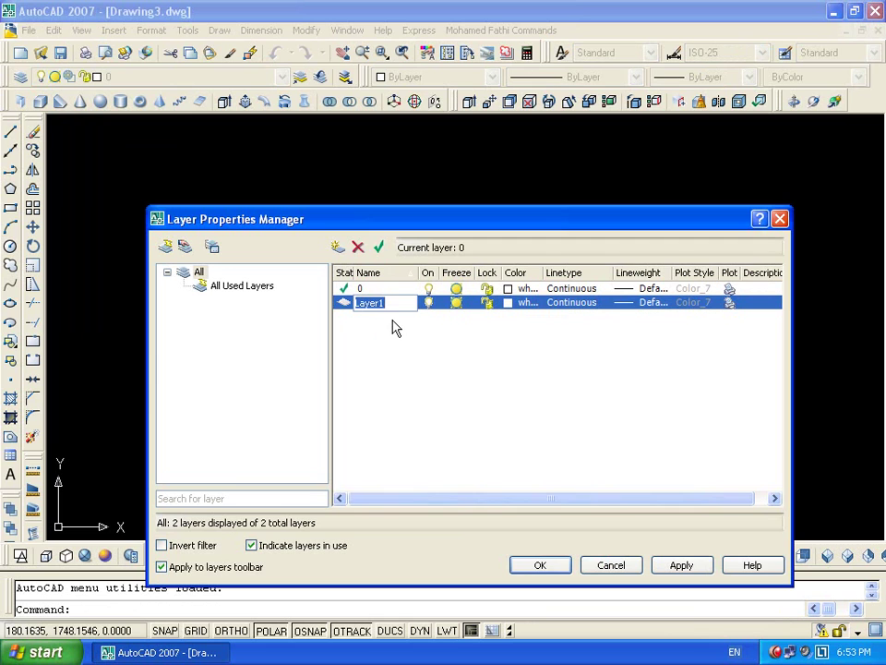
pyautogui.write('ax')
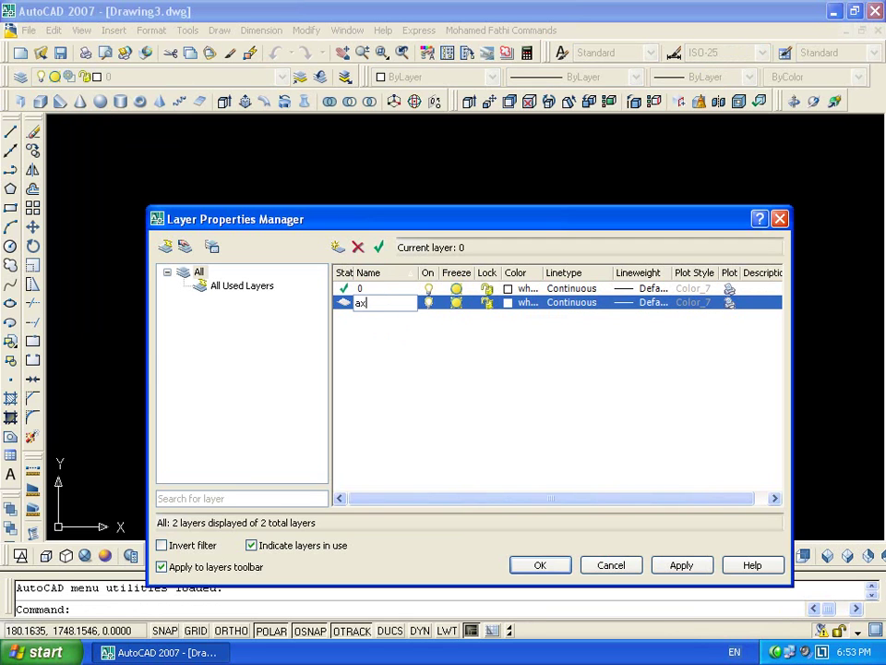
pyautogui.write('is')
pyautogui.click(510, 304)
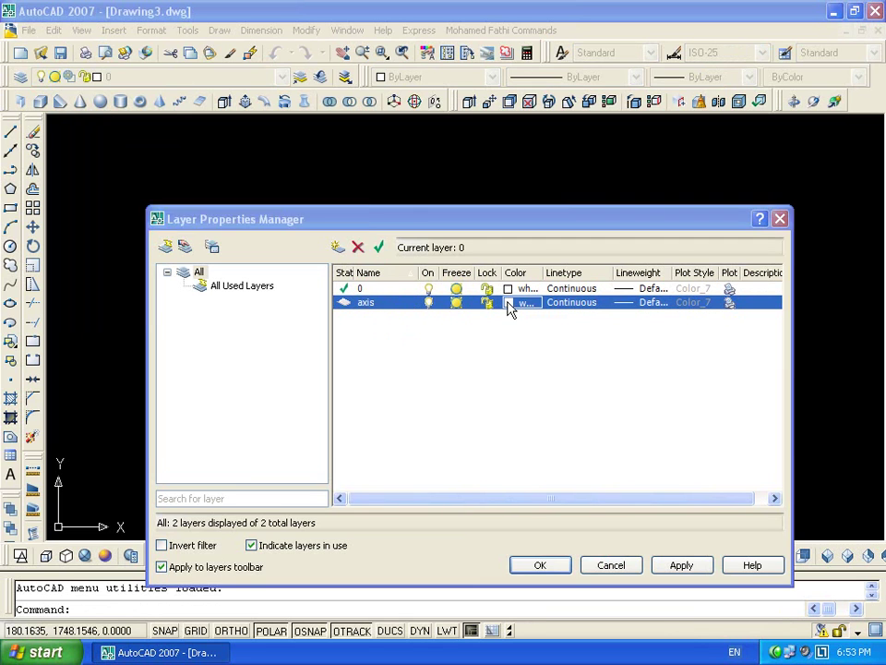
pyautogui.click(195, 334)
pyautogui.click(175, 431)
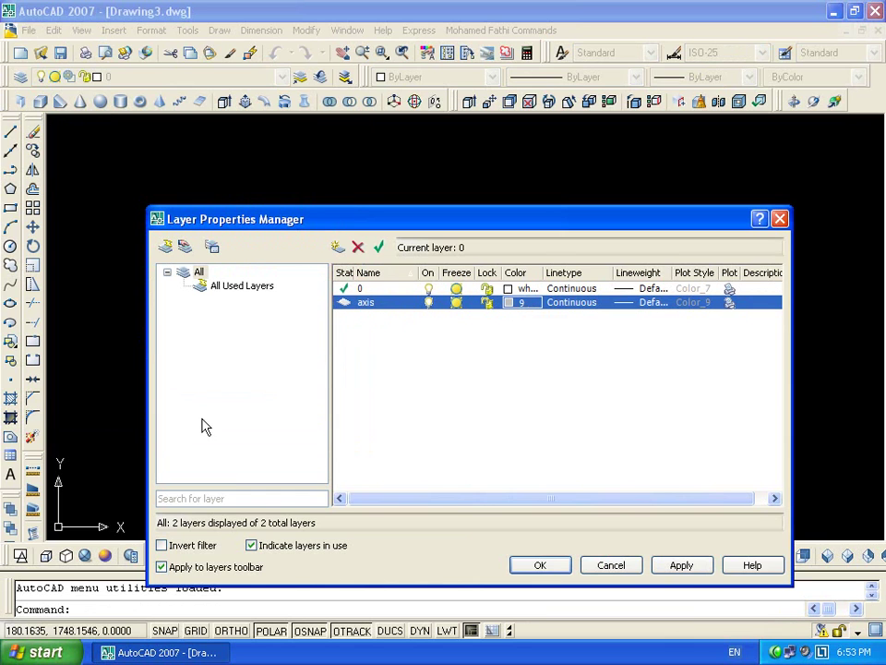
pyautogui.click(338, 247)
pyautogui.write('c')
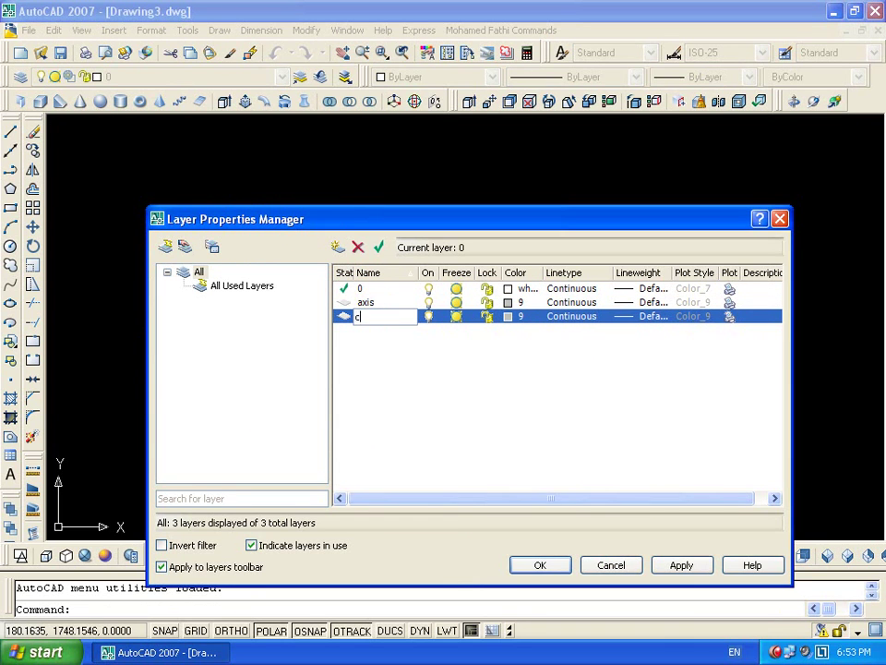
pyautogui.write('olumns')
pyautogui.click(517, 317)
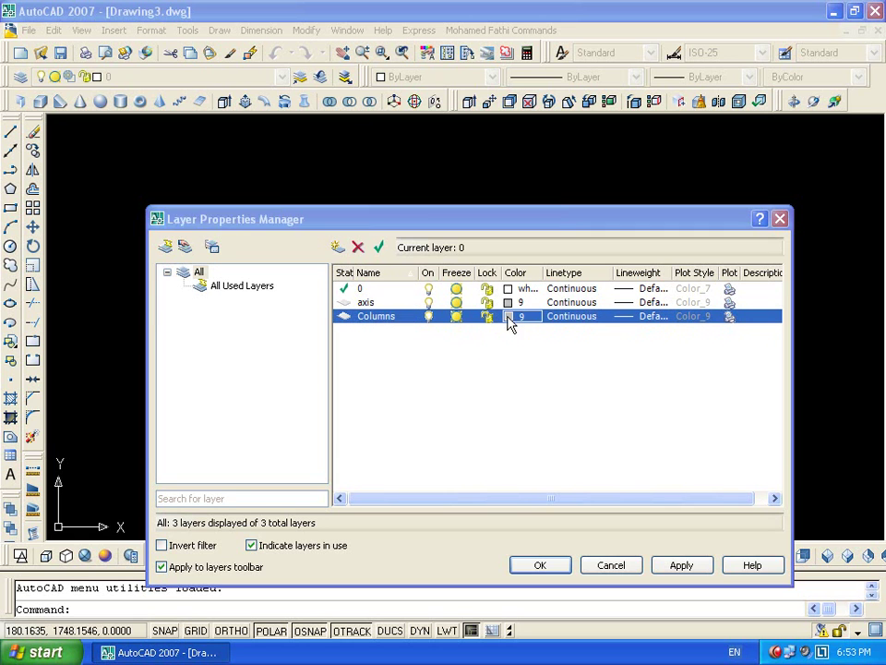
pyautogui.click(133, 334)
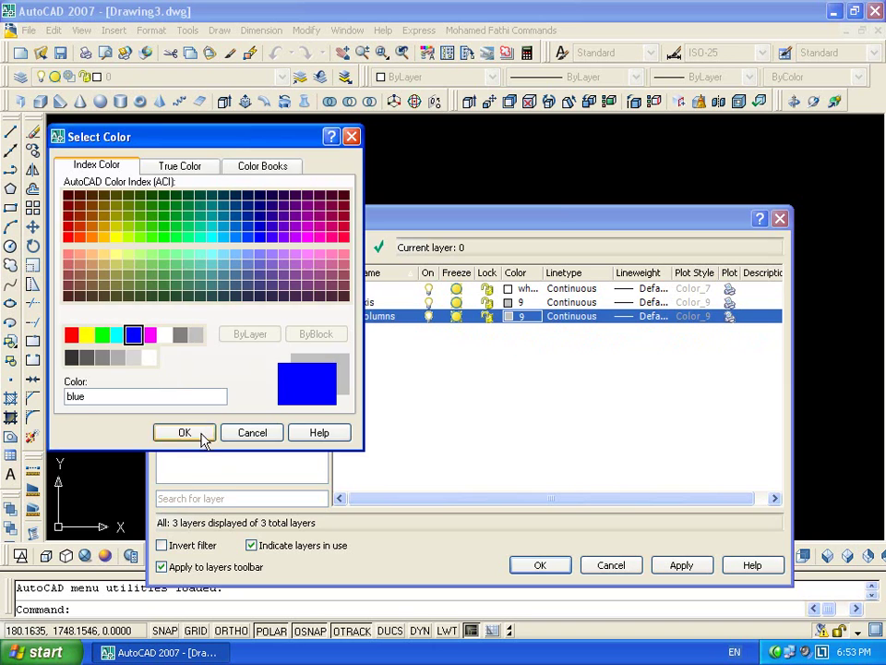
pyautogui.click(199, 437)
# Add a Walls layer coloured magenta
pyautogui.hotkey('alt', 'n')
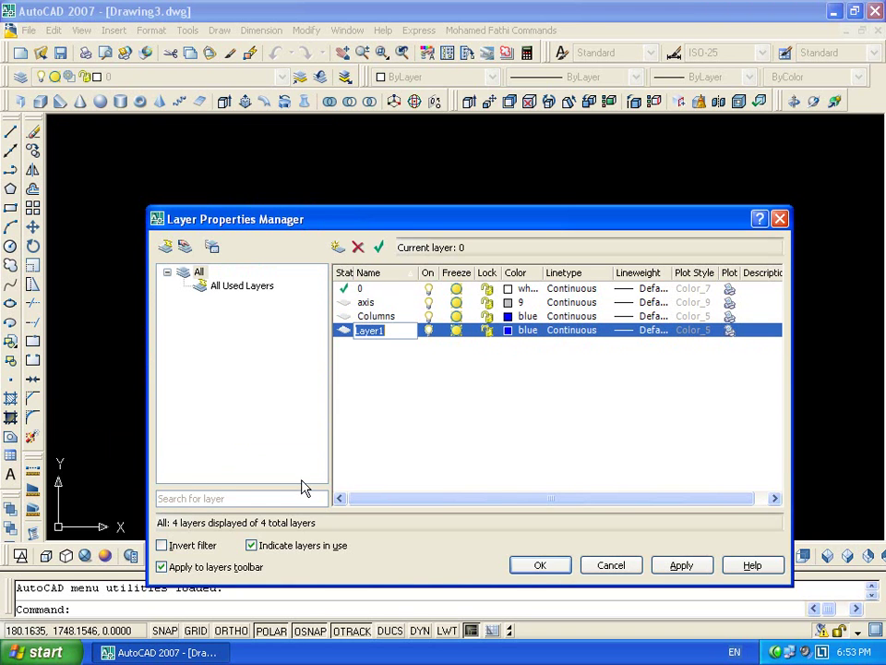
pyautogui.write('Walls')
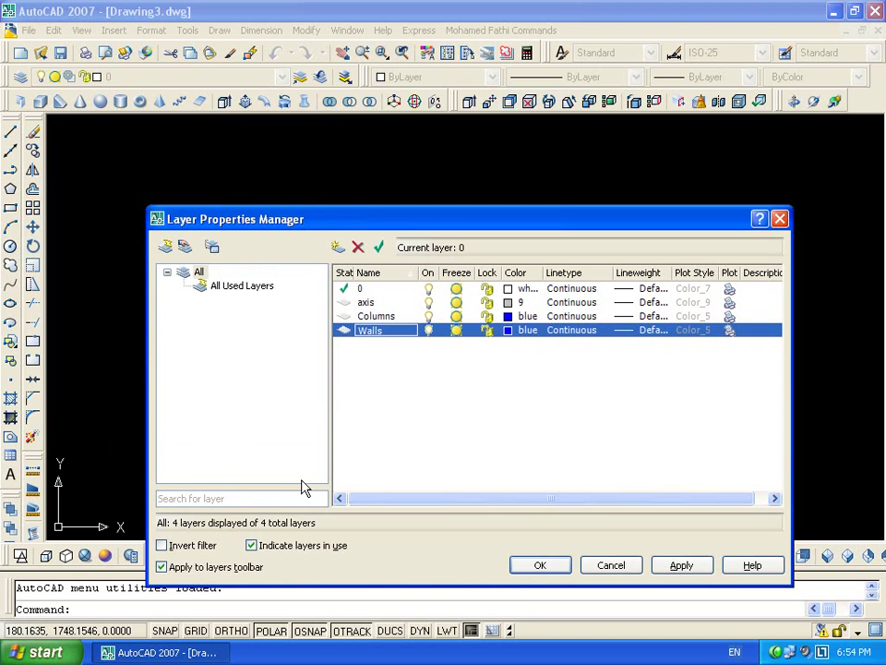
pyautogui.click(514, 334)
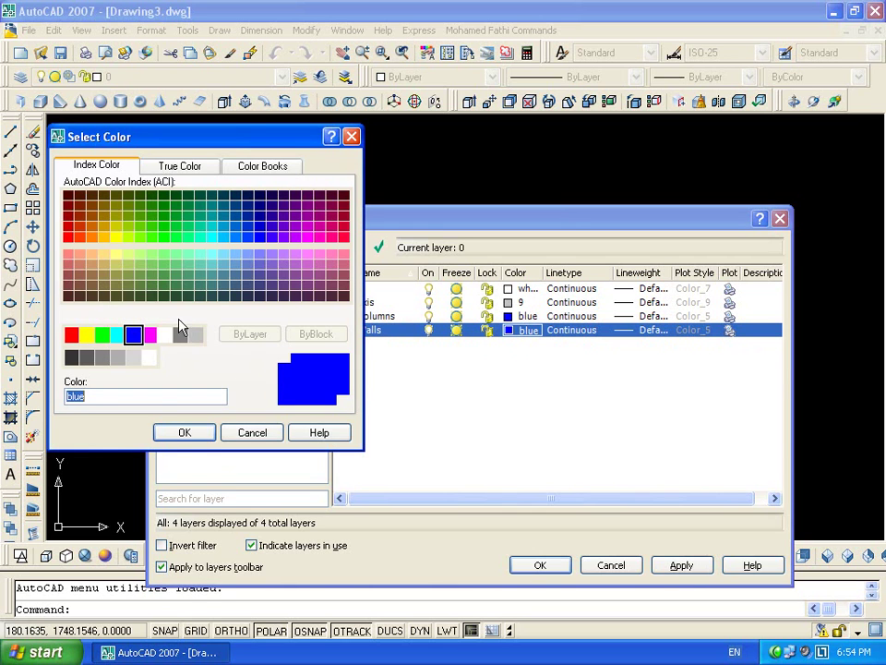
pyautogui.click(149, 334)
pyautogui.click(184, 432)
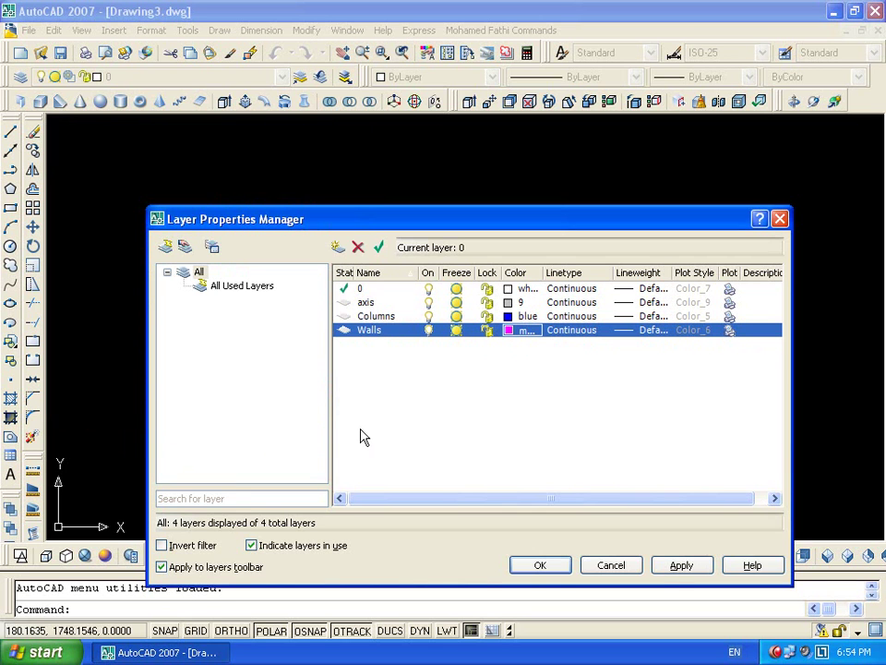
# Add the beams, Furniture and Border layers
pyautogui.hotkey('alt', 'n')
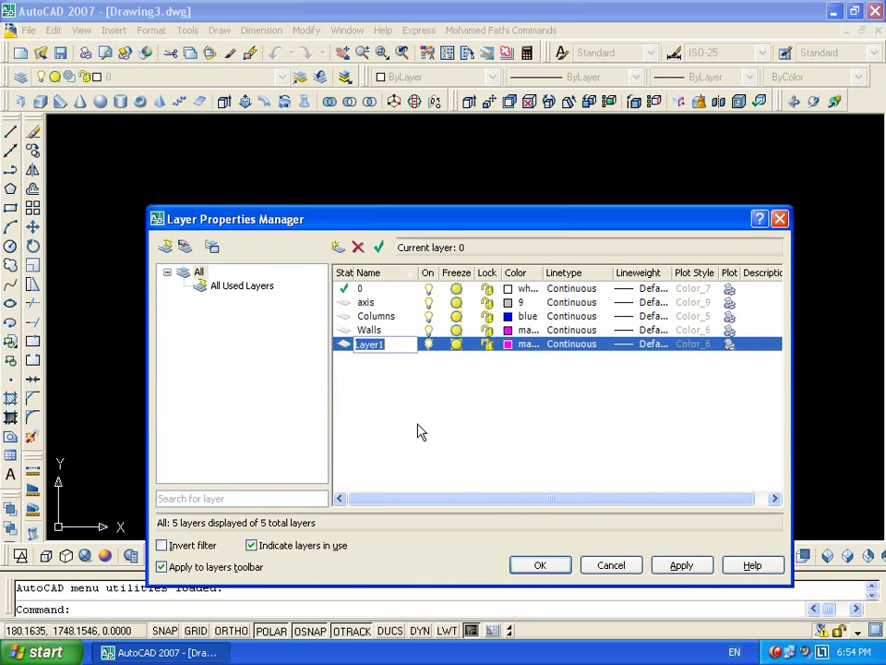
pyautogui.write('beams')
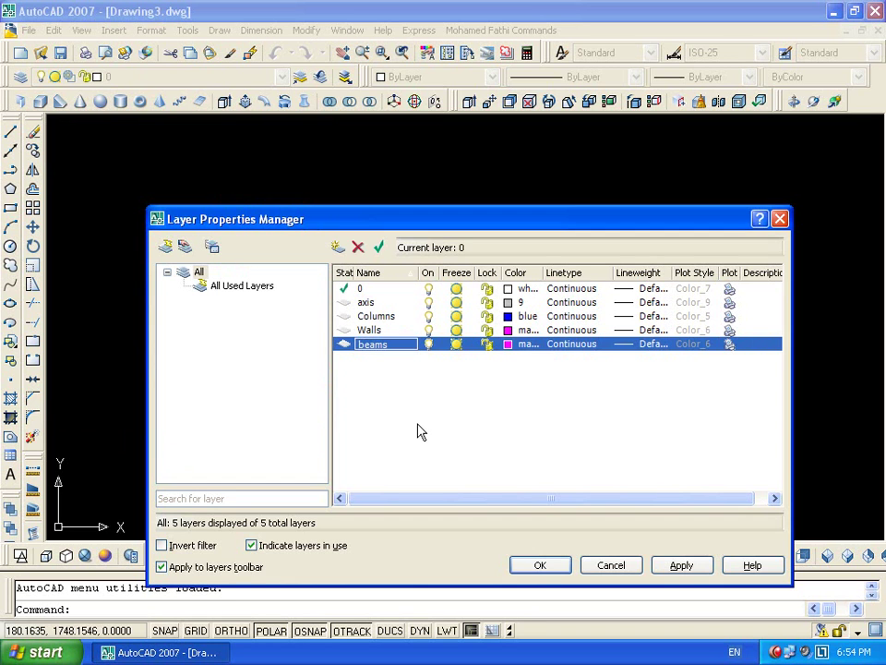
pyautogui.hotkey('alt', 'n')
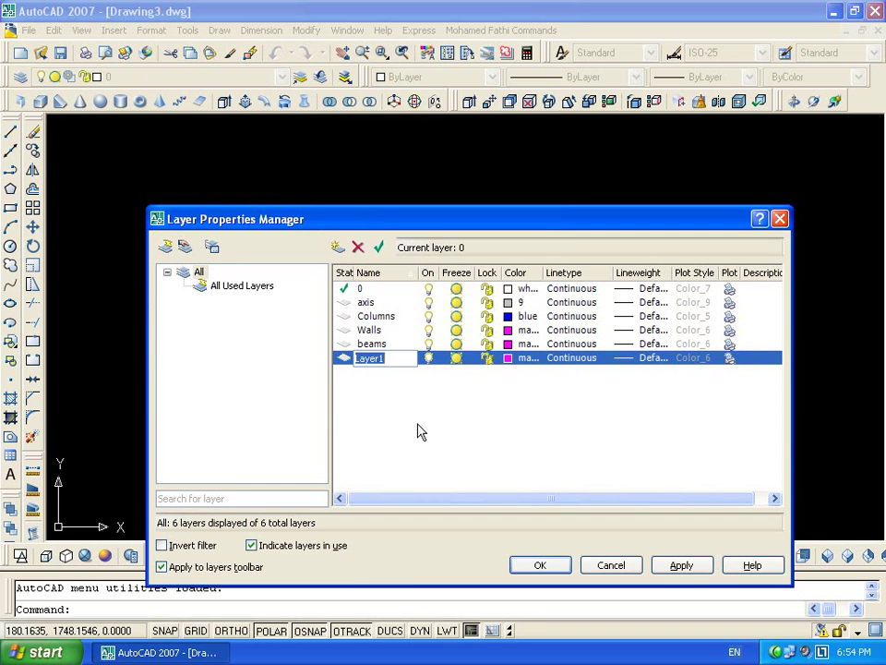
pyautogui.write('Furniture')
pyautogui.press('Return')
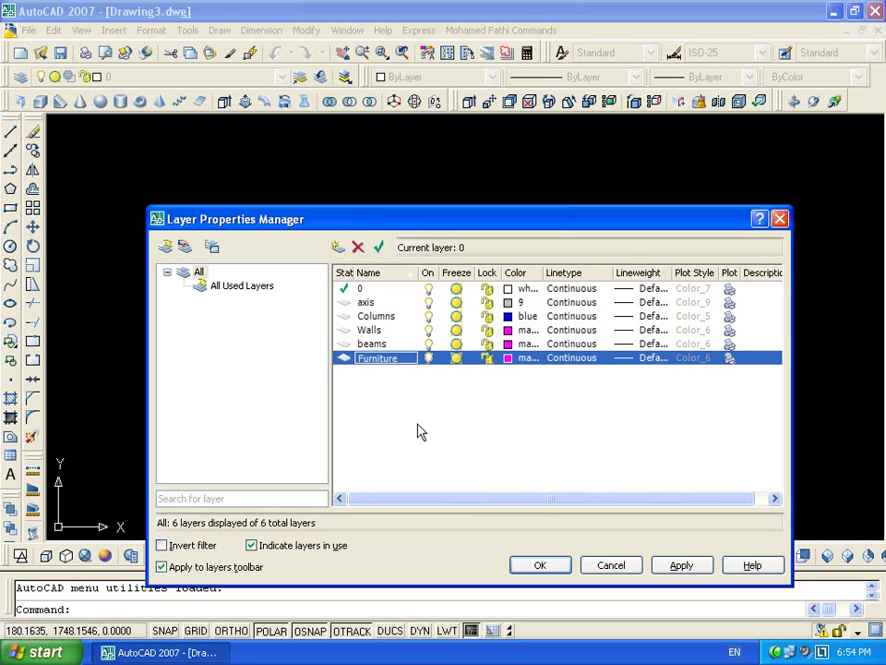
pyautogui.hotkey('alt', 'n')
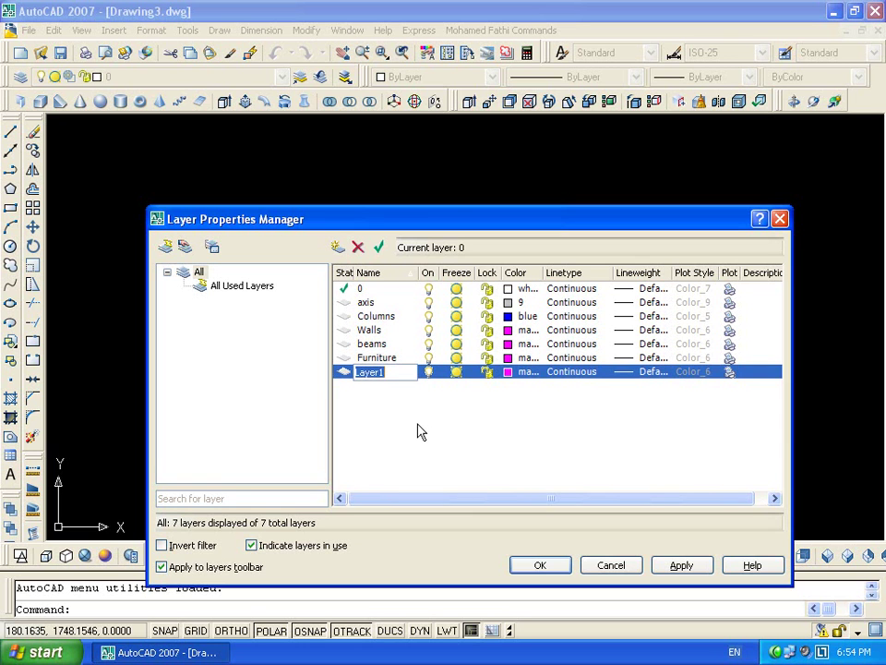
pyautogui.write('Border')
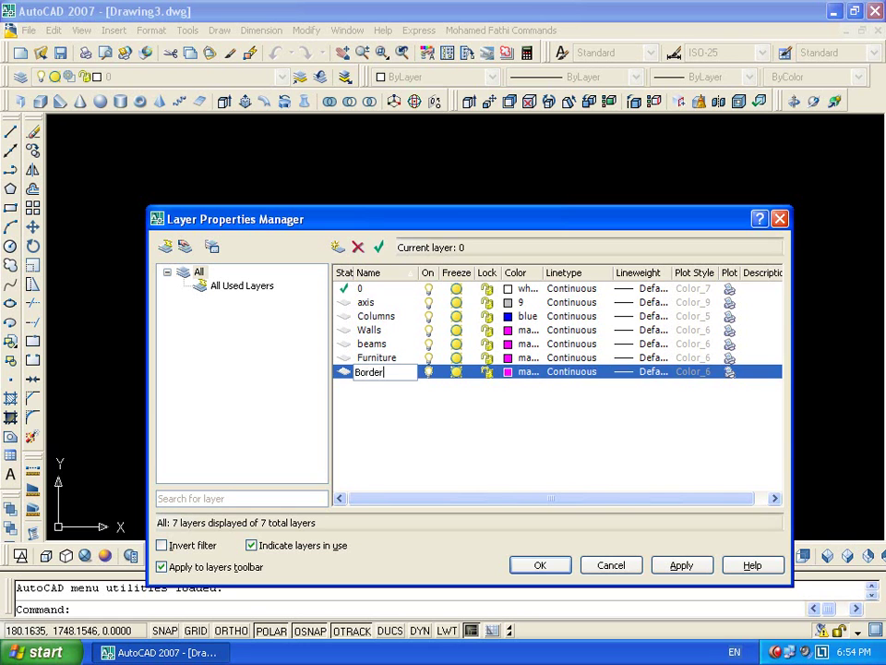
pyautogui.press('Return')
# Add the text, stairs, Reinforcement and Hatch layers
pyautogui.hotkey('alt', 'n')
pyautogui.write('te')
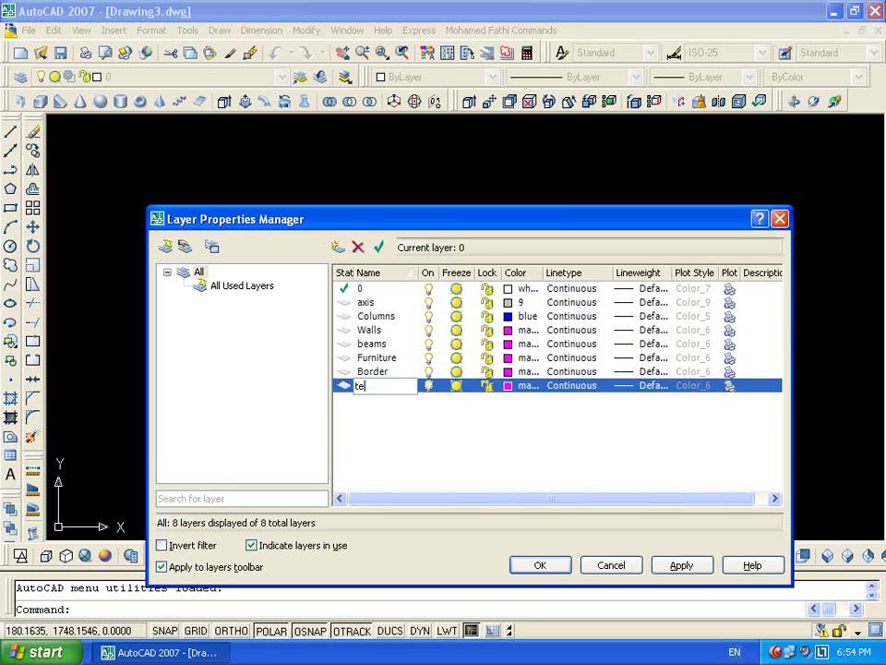
pyautogui.write('xt')
pyautogui.press('Return')
pyautogui.hotkey('alt', 'n')
pyautogui.write('stairs')
pyautogui.press('Return')
pyautogui.hotkey('alt', 'n')
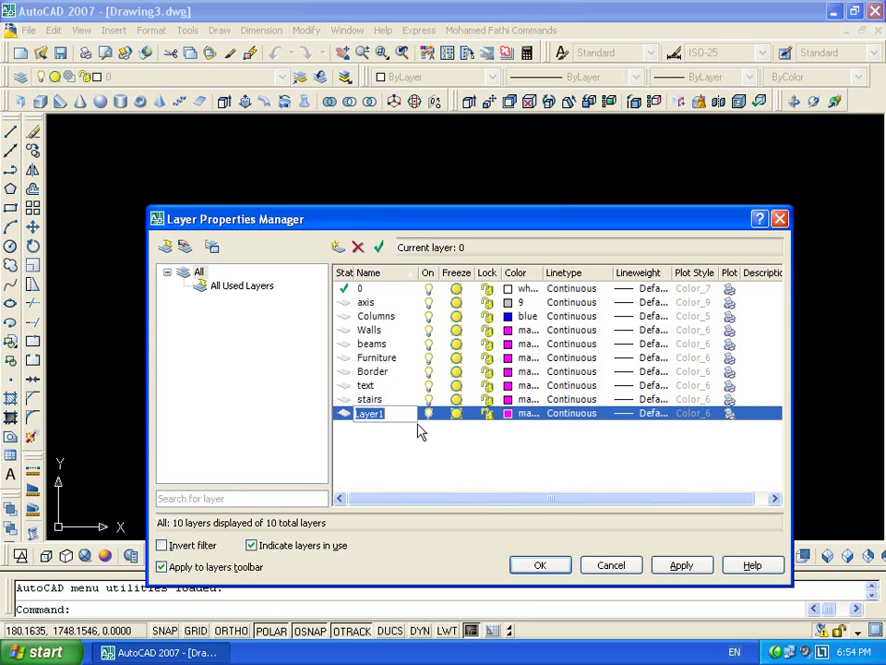
pyautogui.write('R')
pyautogui.write('einforcement')
pyautogui.press('Return')
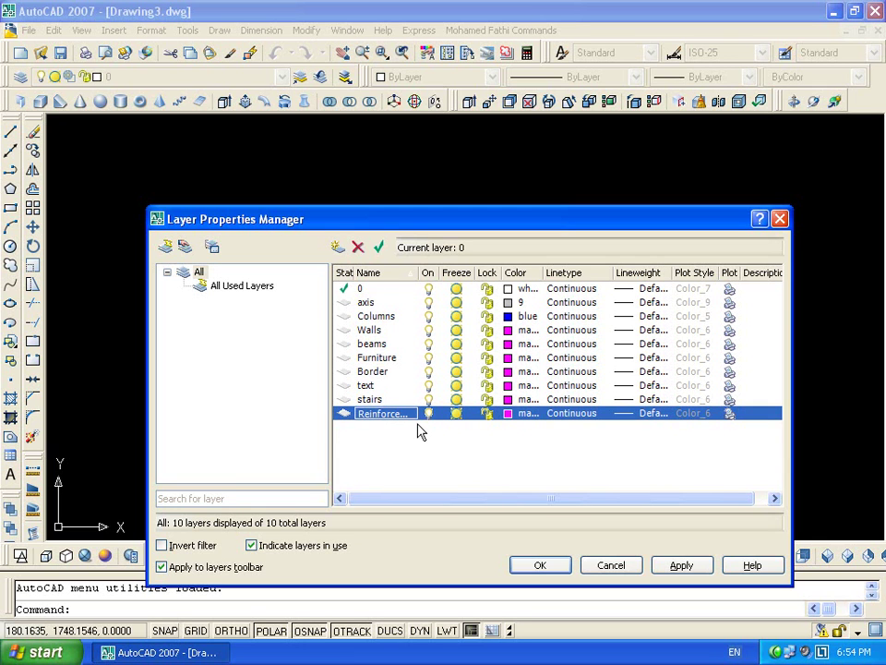
pyautogui.hotkey('alt', 'n')
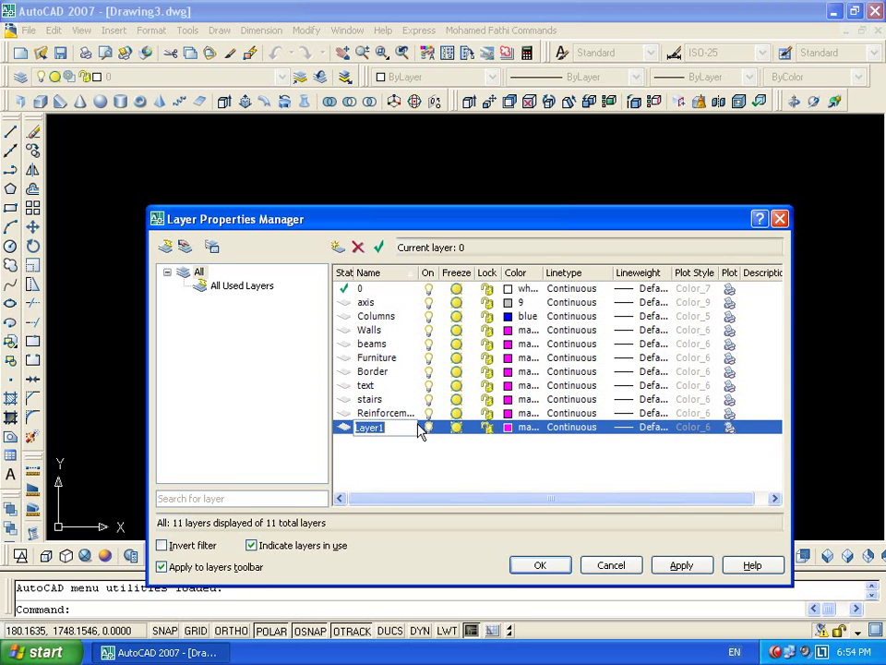
pyautogui.write('Hatc')
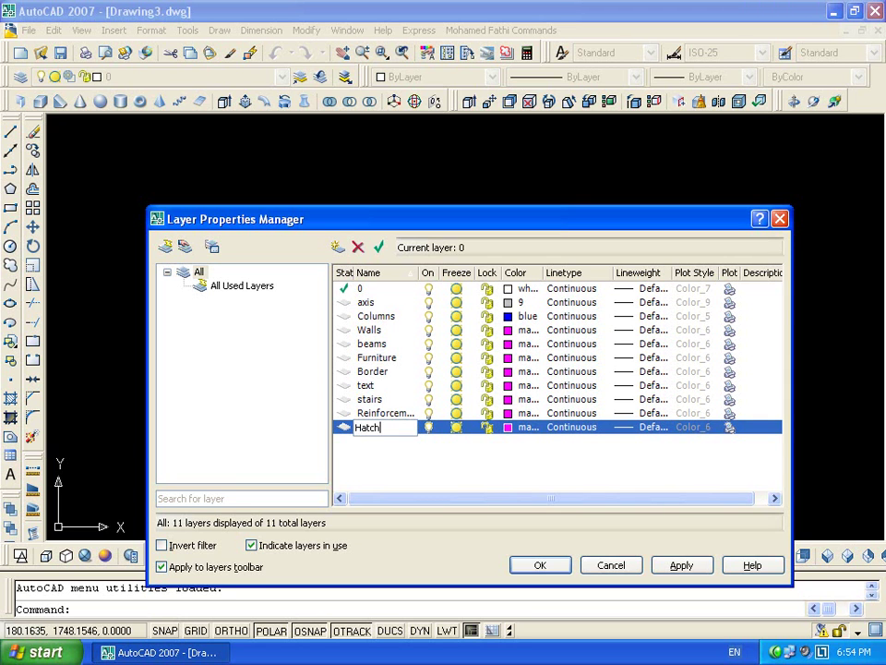
pyautogui.write('h')
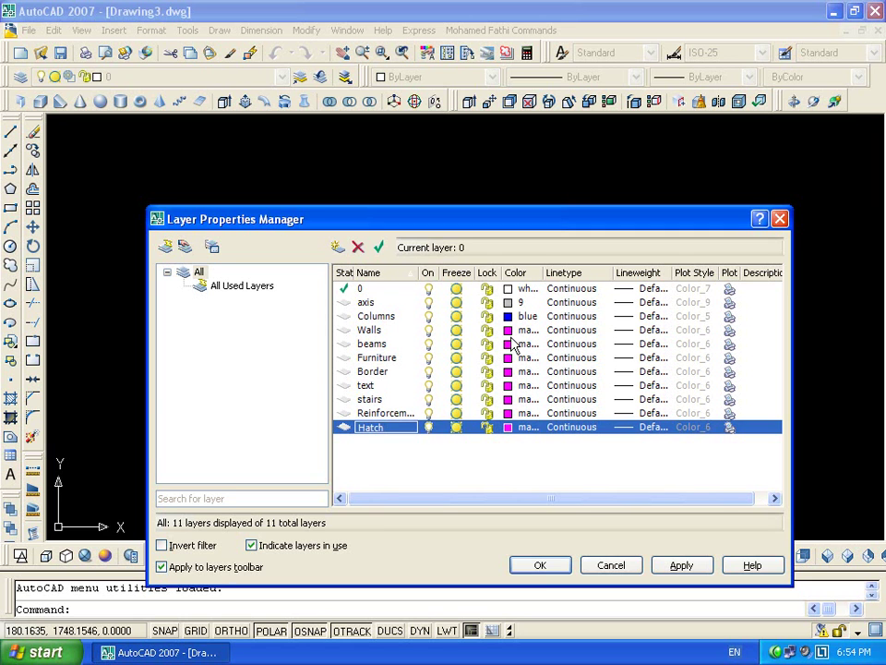
# Keep Walls magenta, make beams yellow, and make Furniture and Border cyan
pyautogui.click(509, 331)
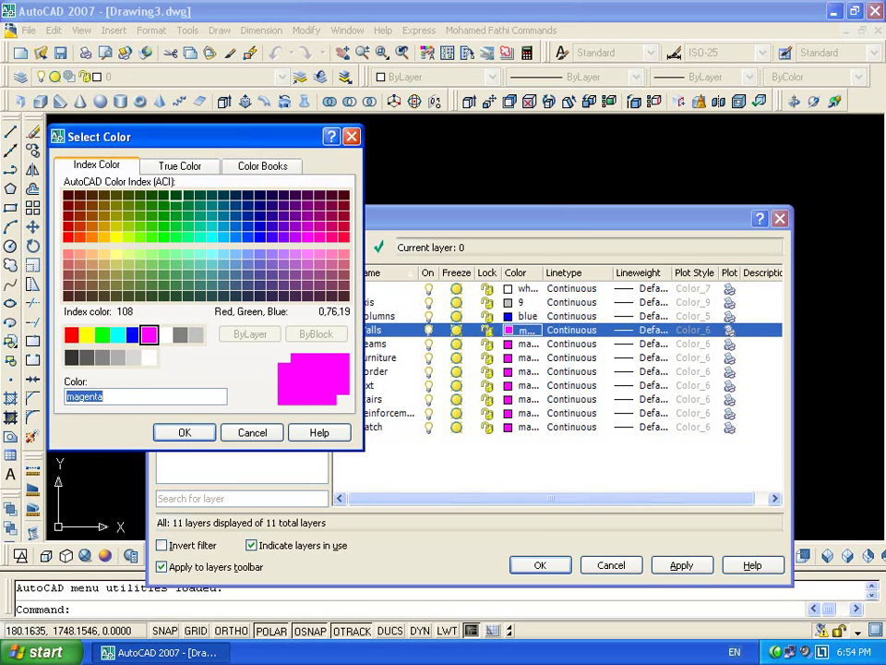
pyautogui.click(185, 432)
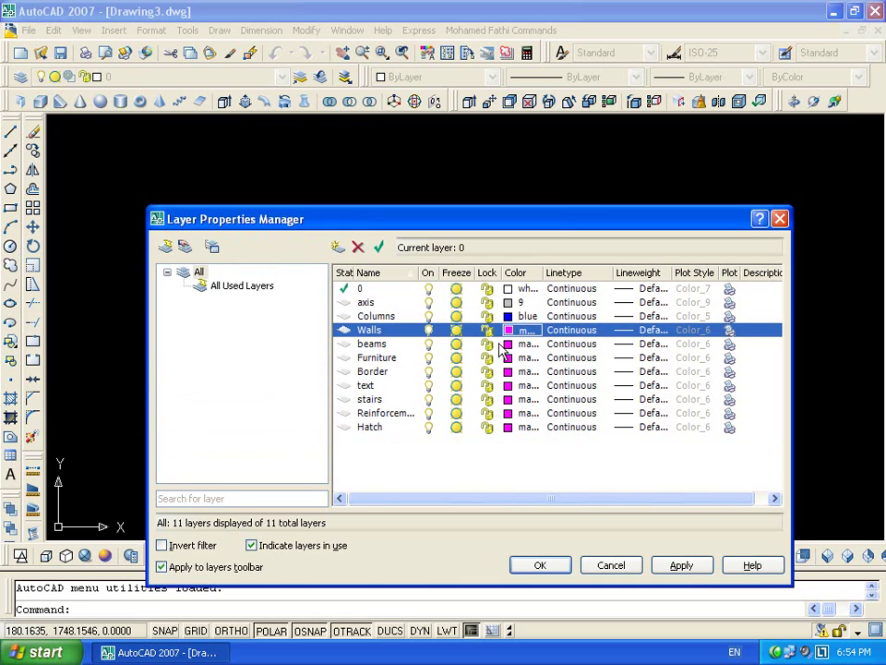
pyautogui.click(508, 343)
pyautogui.click(85, 335)
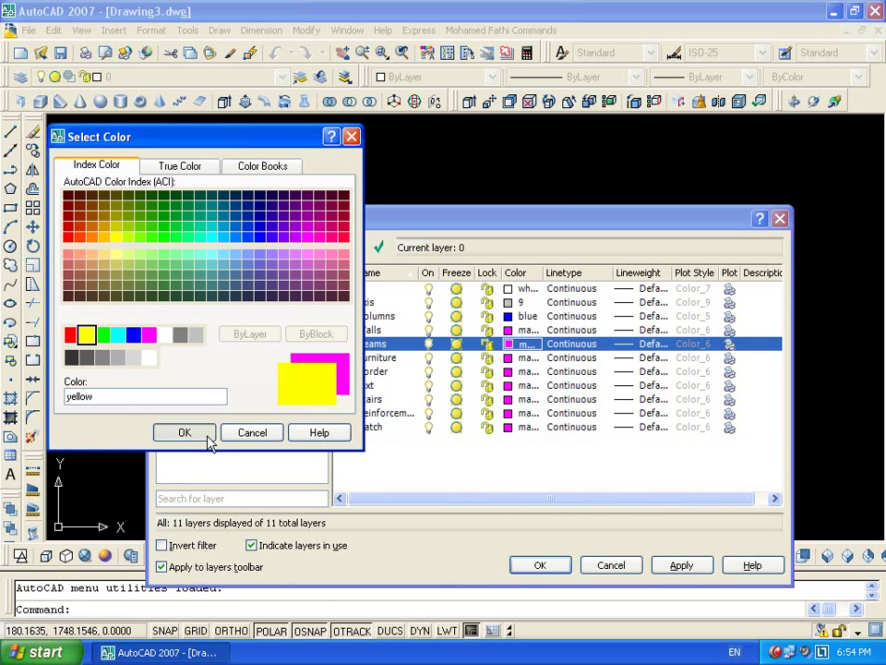
pyautogui.click(185, 433)
pyautogui.click(508, 358)
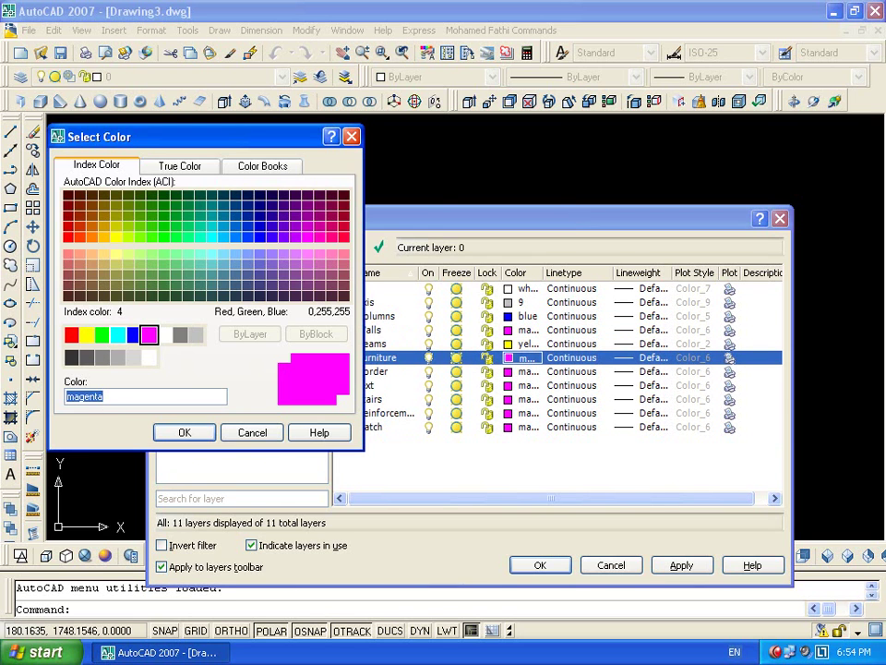
pyautogui.click(117, 334)
pyautogui.click(185, 433)
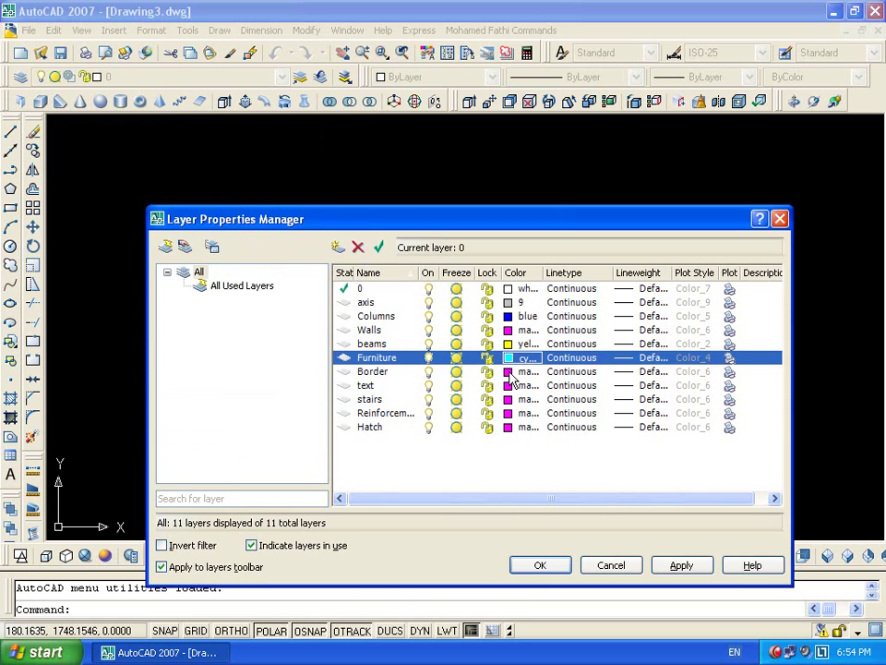
pyautogui.click(508, 371)
pyautogui.click(118, 334)
pyautogui.click(185, 433)
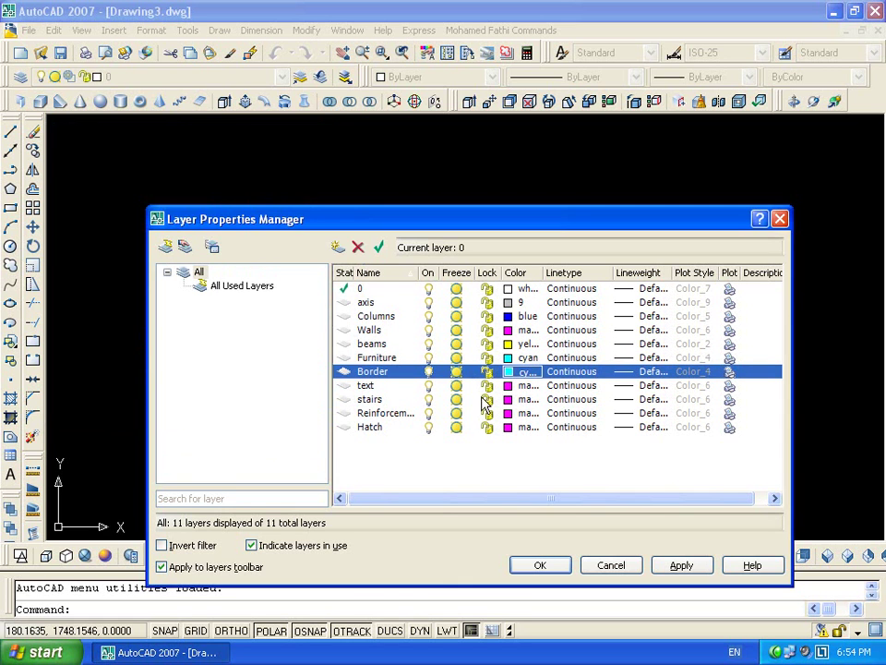
# Colour text and stairs green, Reinforcement red, and Hatch grey colour 8
pyautogui.click(508, 385)
pyautogui.click(85, 334)
pyautogui.click(101, 334)
pyautogui.click(184, 432)
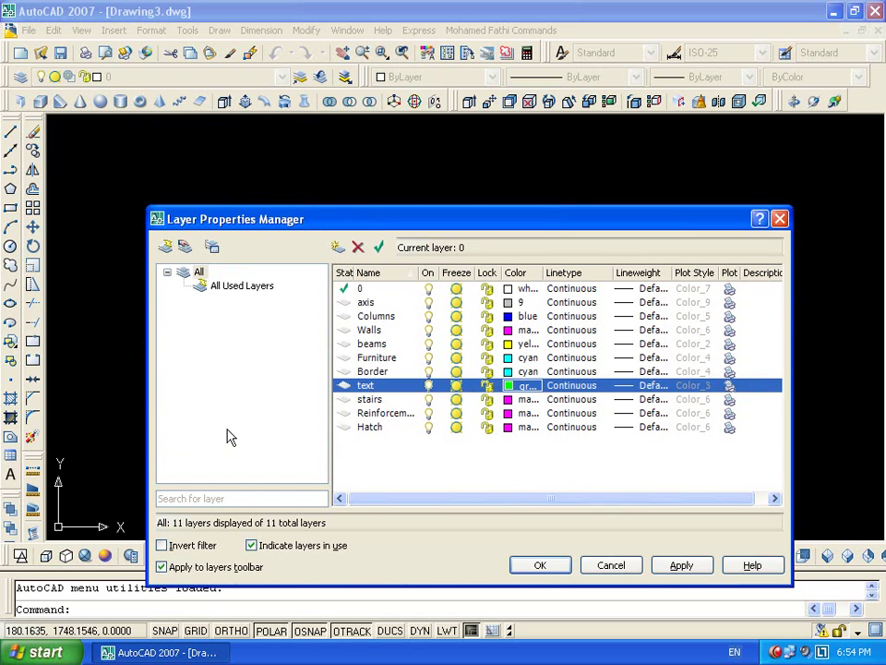
pyautogui.click(508, 399)
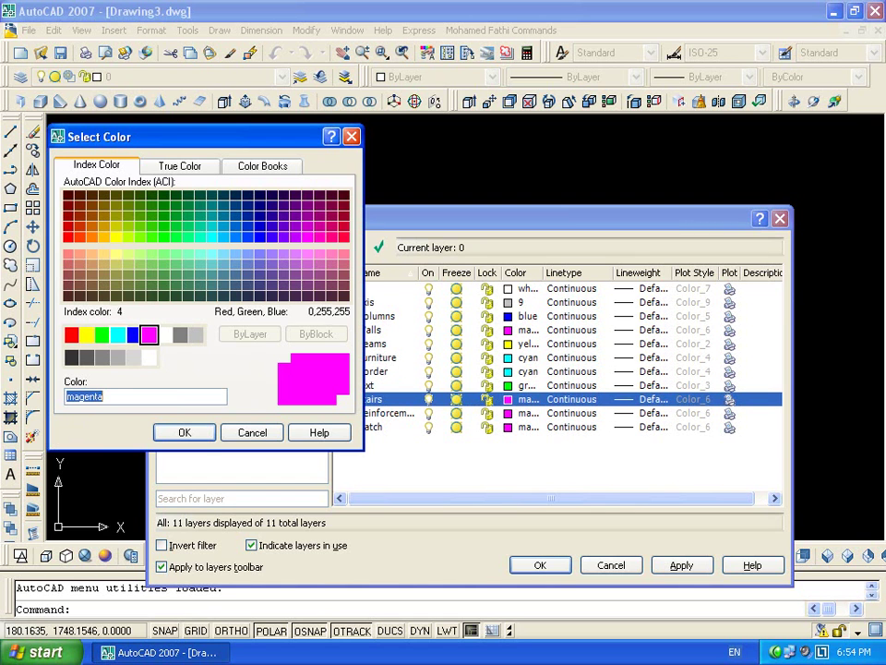
pyautogui.click(102, 334)
pyautogui.click(184, 431)
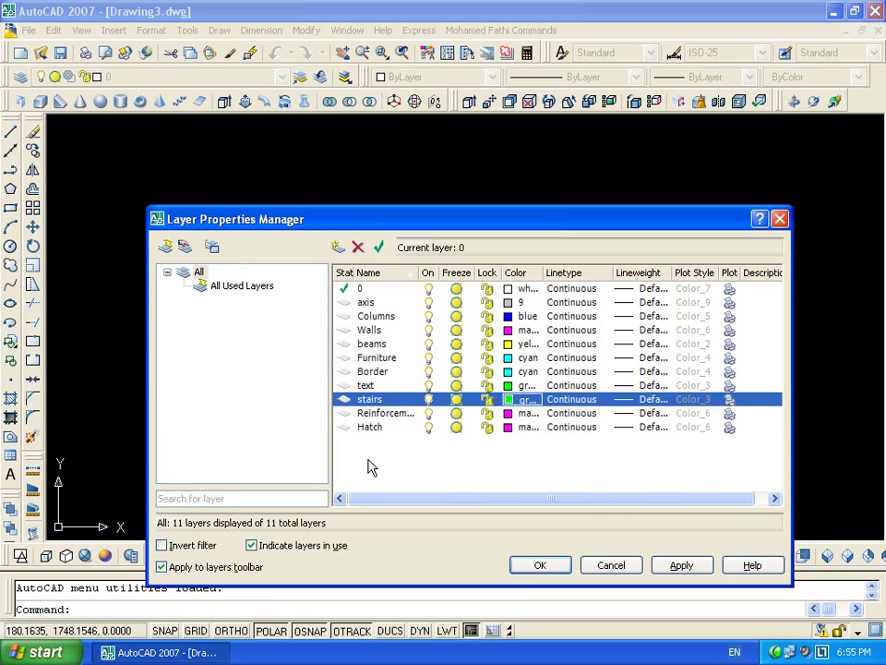
pyautogui.click(508, 412)
pyautogui.click(71, 334)
pyautogui.click(184, 432)
pyautogui.click(509, 426)
pyautogui.click(180, 334)
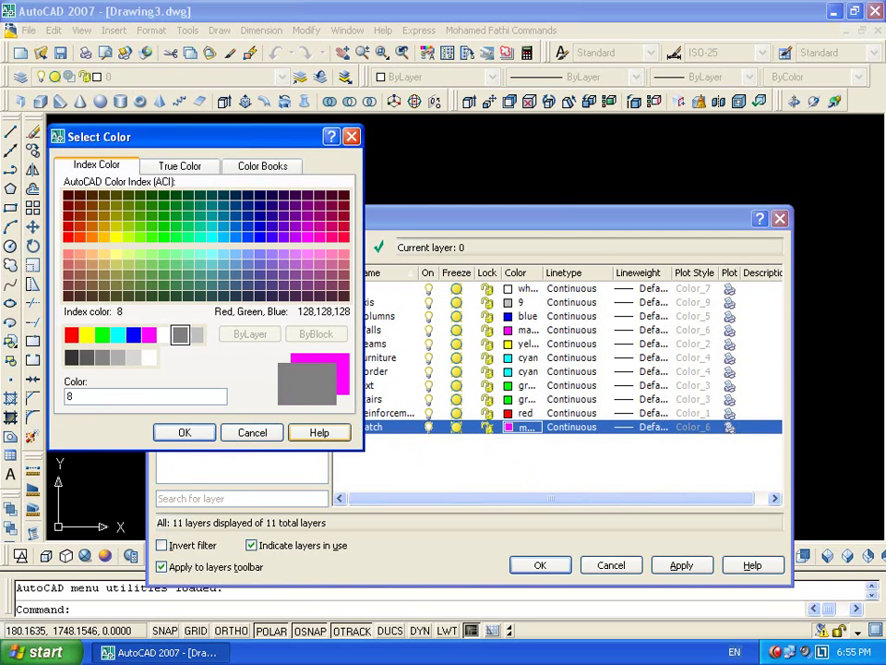
pyautogui.click(184, 434)
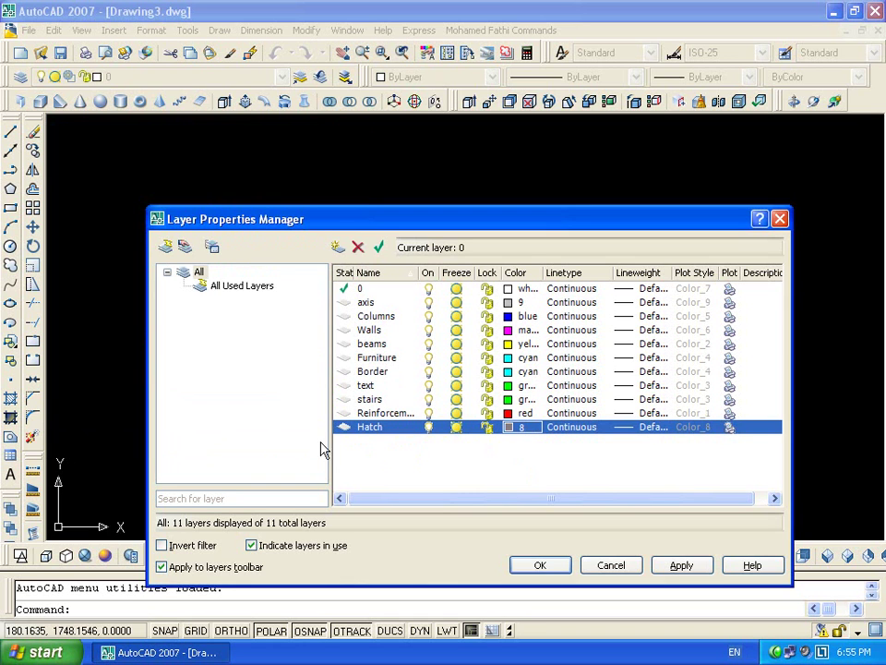
pyautogui.click(643, 316)
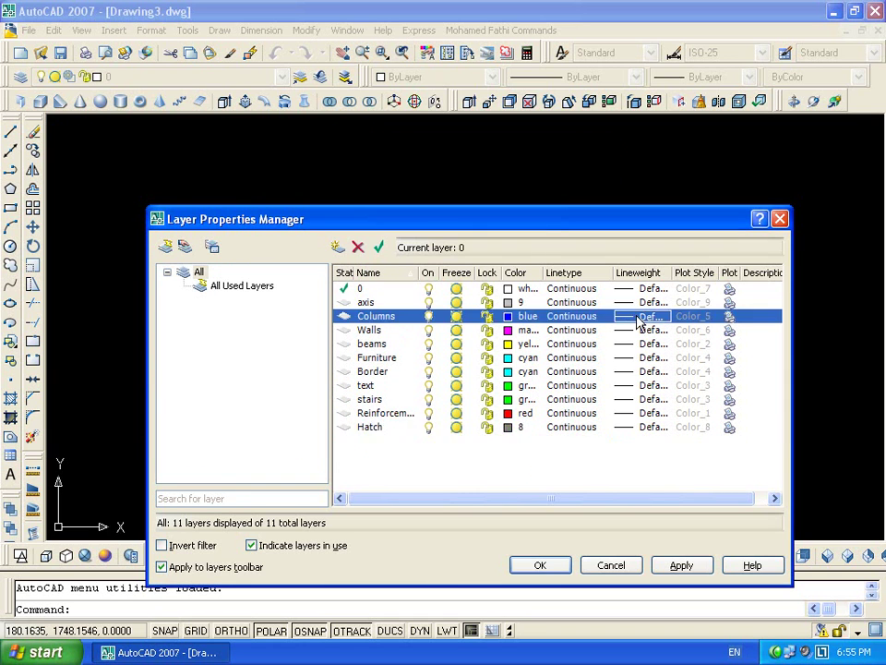
# Set the Columns lineweight to 0.30 mm and the Walls lineweight to 0.15 mm
pyautogui.click(447, 323)
pyautogui.click(426, 422)
pyautogui.click(637, 330)
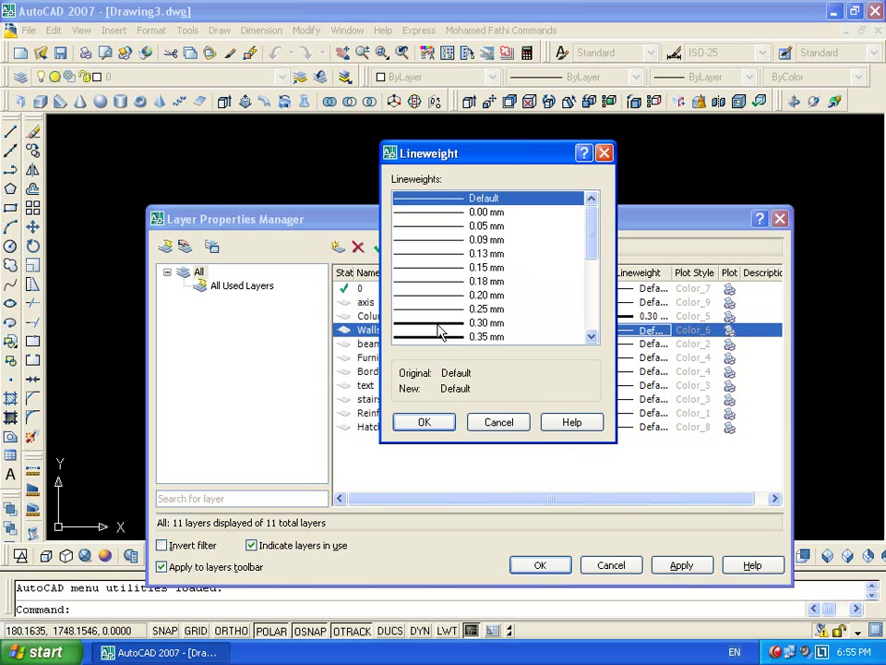
pyautogui.click(449, 268)
pyautogui.click(445, 422)
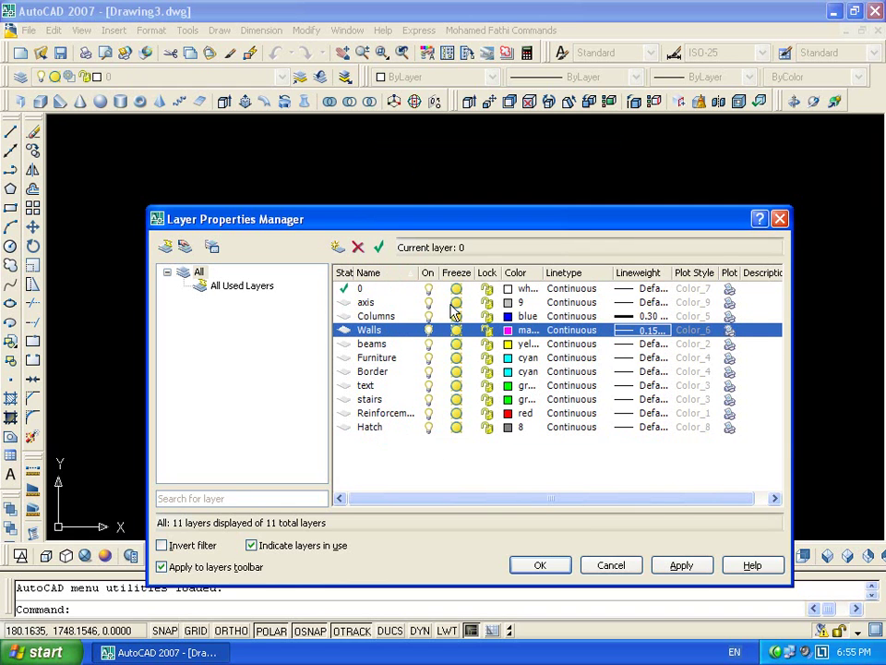
# Load ACAD_ISO04W100, assign it to the axis layer, and close the layer manager
pyautogui.click(583, 307)
pyautogui.click(392, 283)
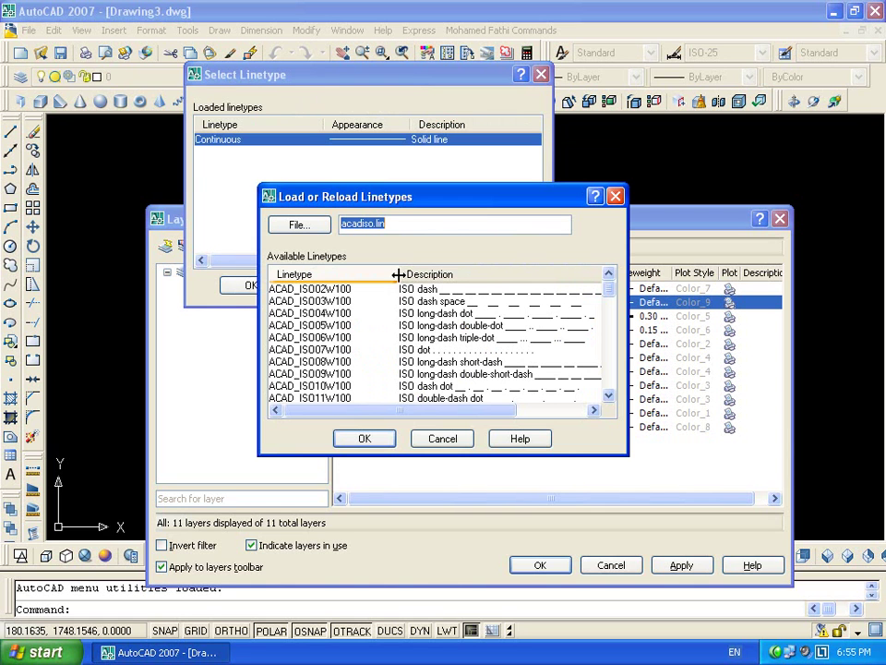
pyautogui.click(309, 313)
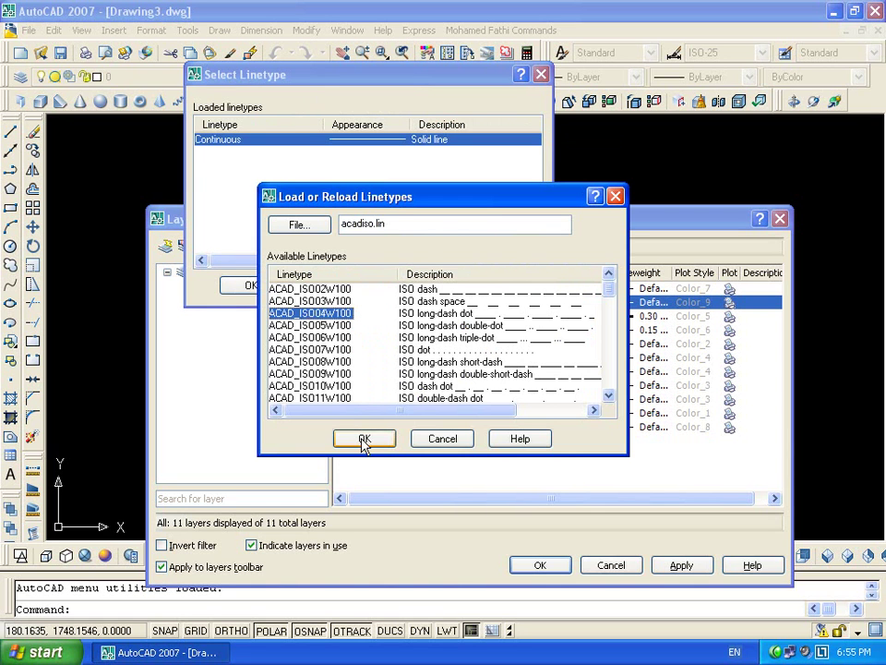
pyautogui.click(365, 437)
pyautogui.click(236, 139)
pyautogui.click(251, 286)
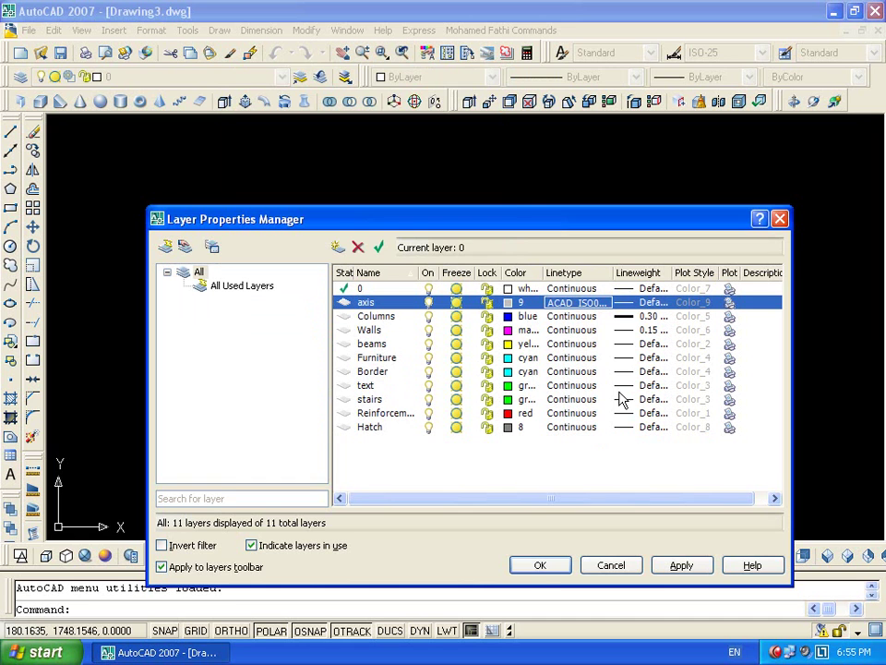
pyautogui.click(535, 565)
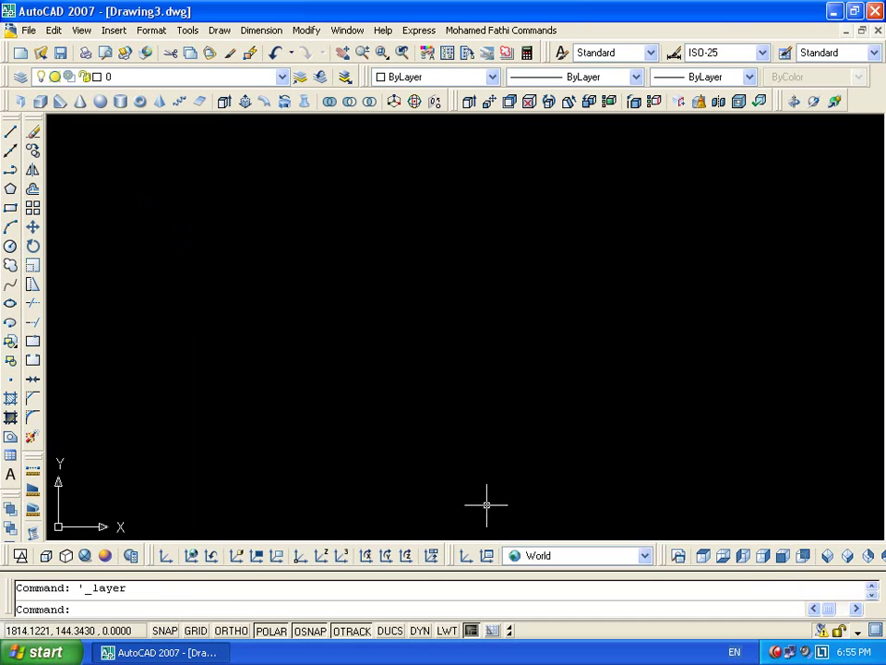
# Create text style My Text Style using Verdana with height 0.25
pyautogui.click(563, 54)
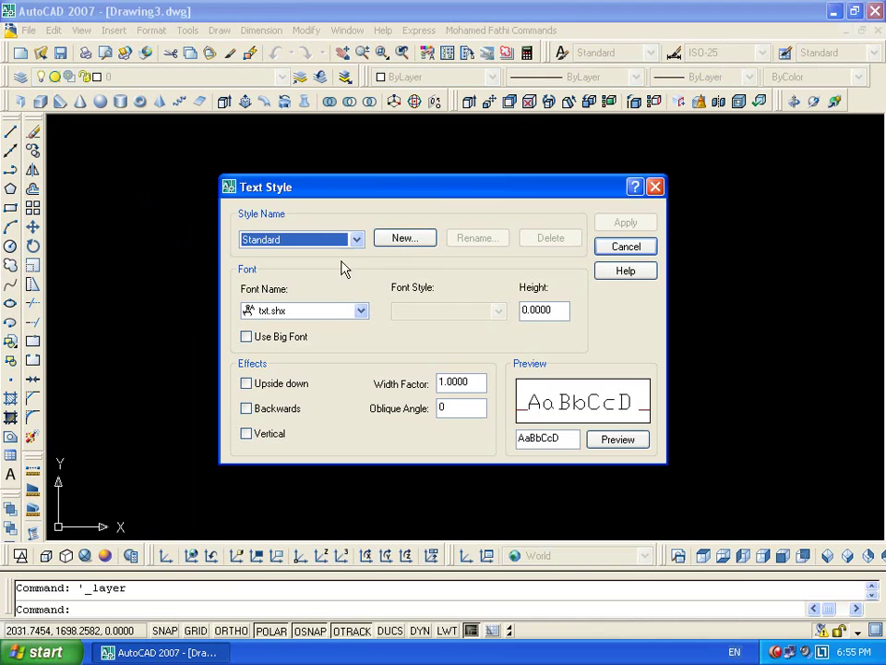
pyautogui.click(388, 238)
pyautogui.write('My Text')
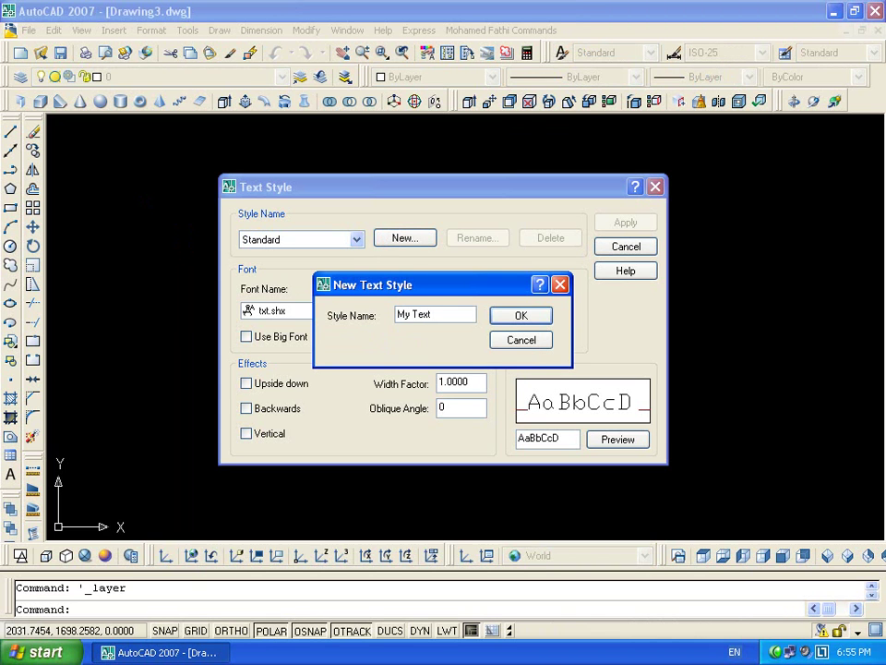
pyautogui.write(' Style')
pyautogui.press('Return')
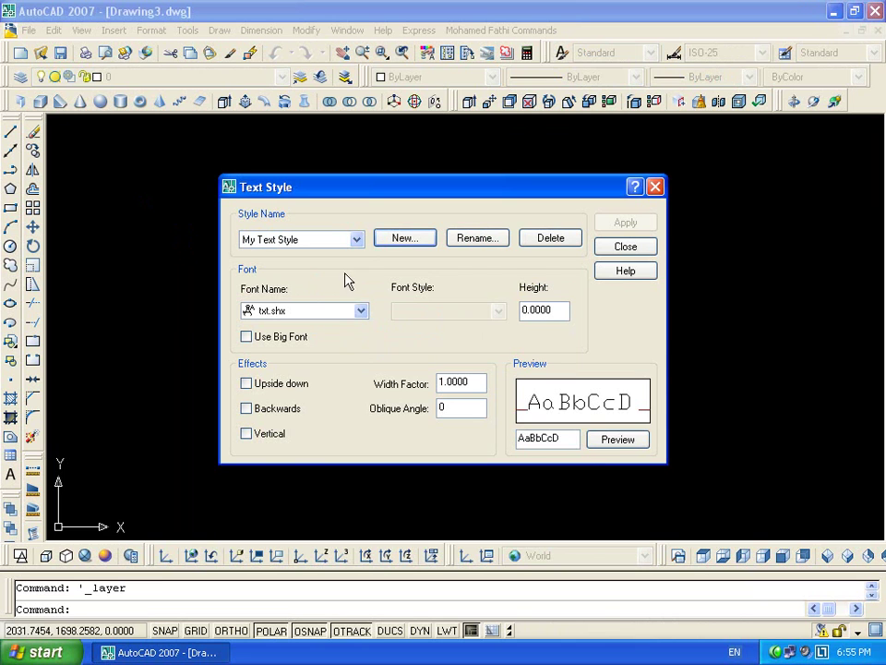
pyautogui.click(360, 311)
pyautogui.click(346, 365)
pyautogui.doubleClick(554, 308)
pyautogui.write('.25')
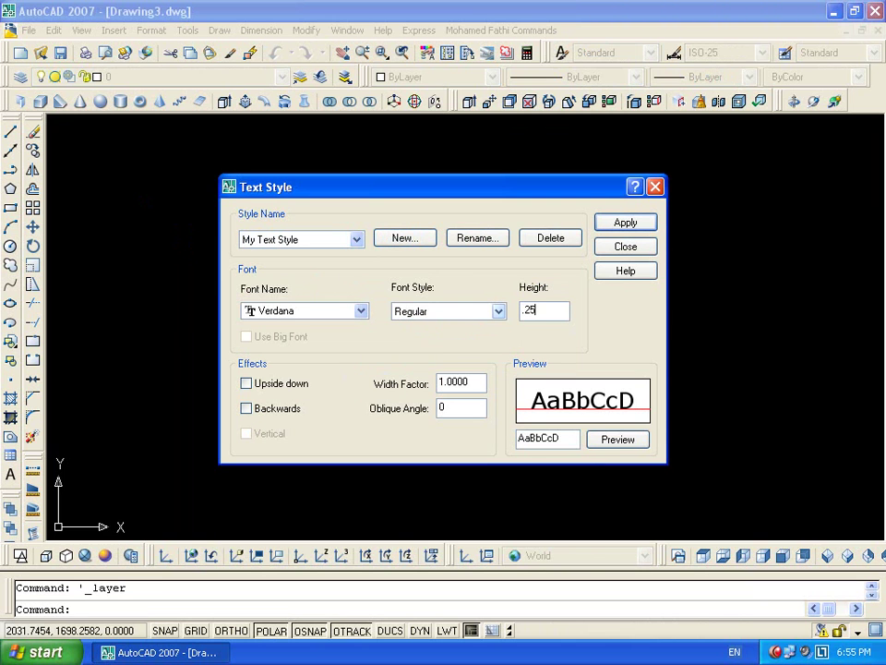
pyautogui.click(612, 227)
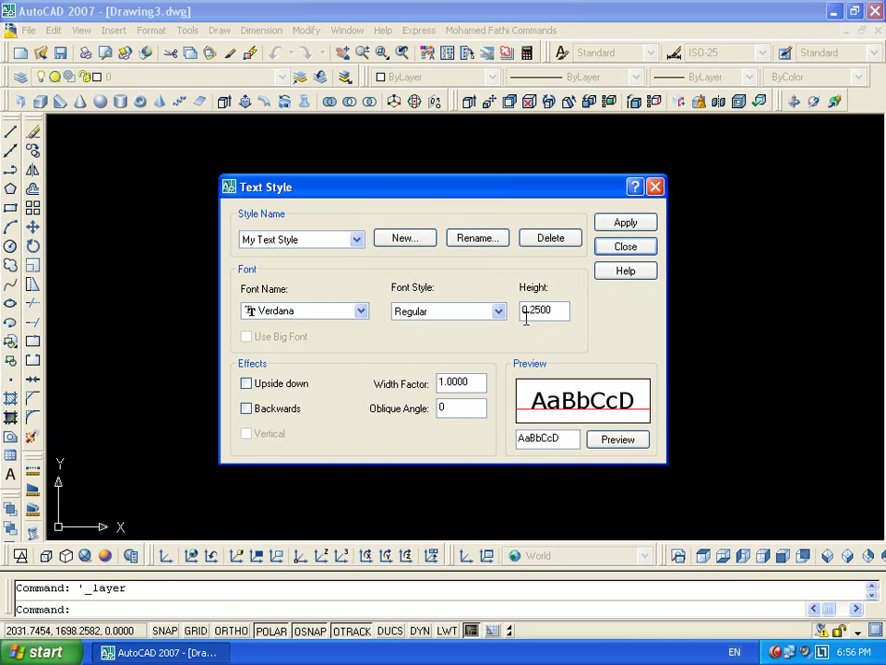
pyautogui.click(621, 227)
pyautogui.click(625, 247)
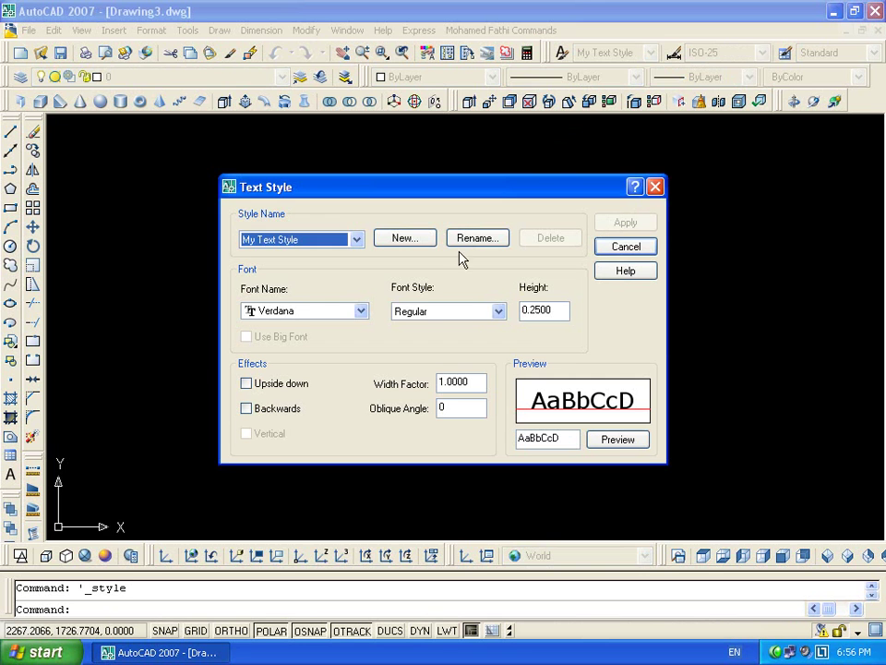
# Add a new text style My Dim Style with height 0 and apply it
pyautogui.click(417, 241)
pyautogui.write('My Dim Style')
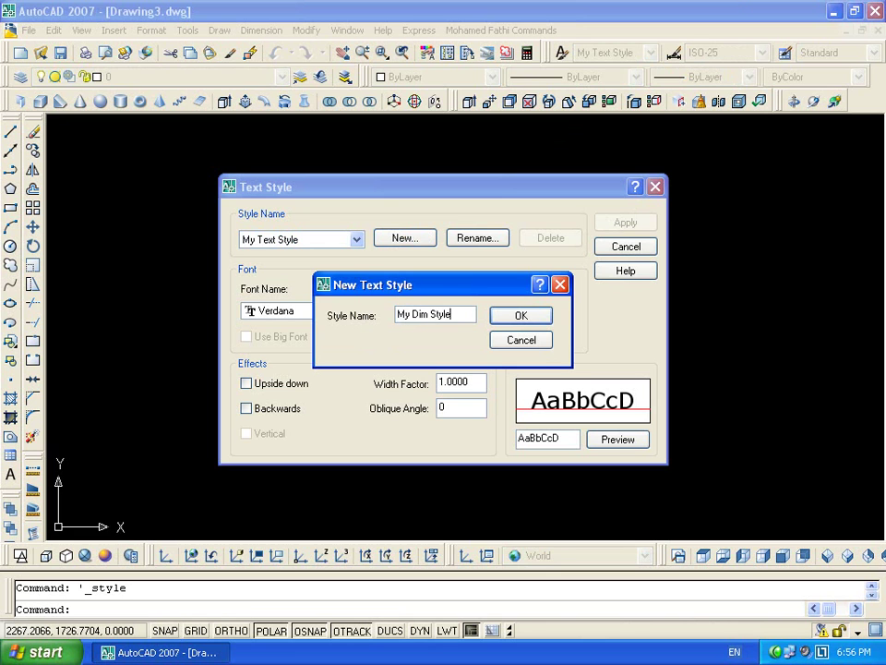
pyautogui.press('Return')
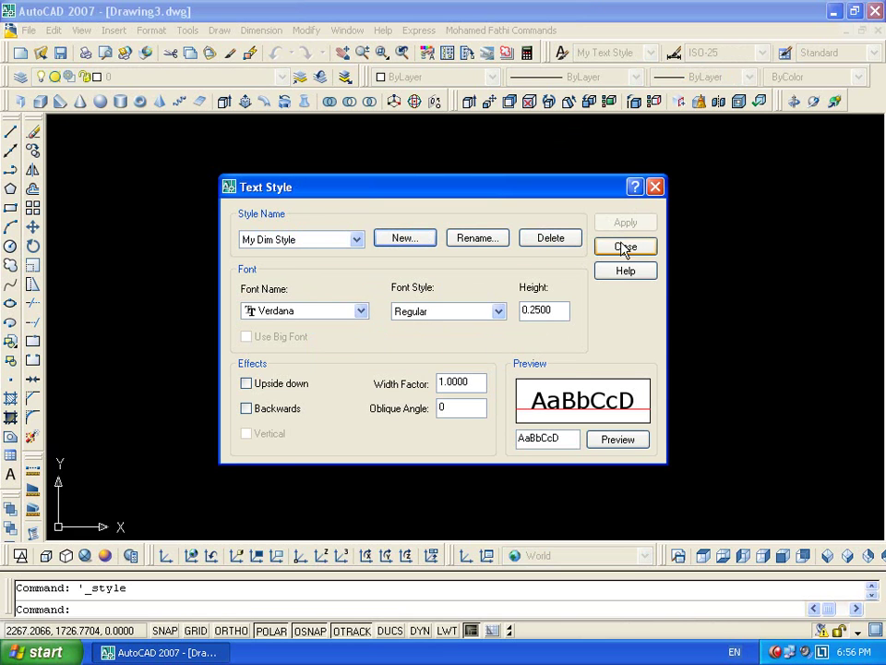
pyautogui.doubleClick(547, 310)
pyautogui.write('0')
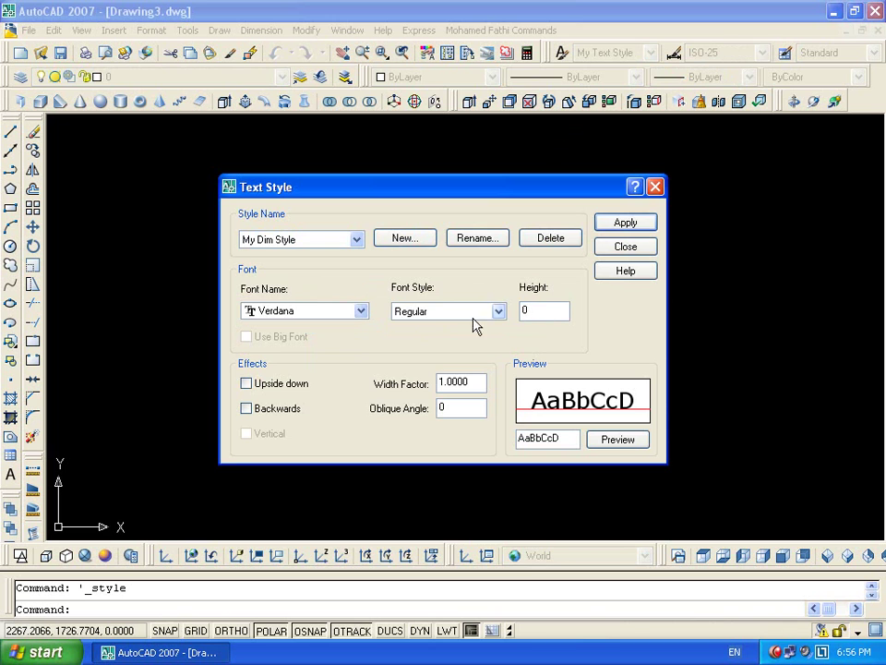
pyautogui.click(625, 223)
pyautogui.click(625, 246)
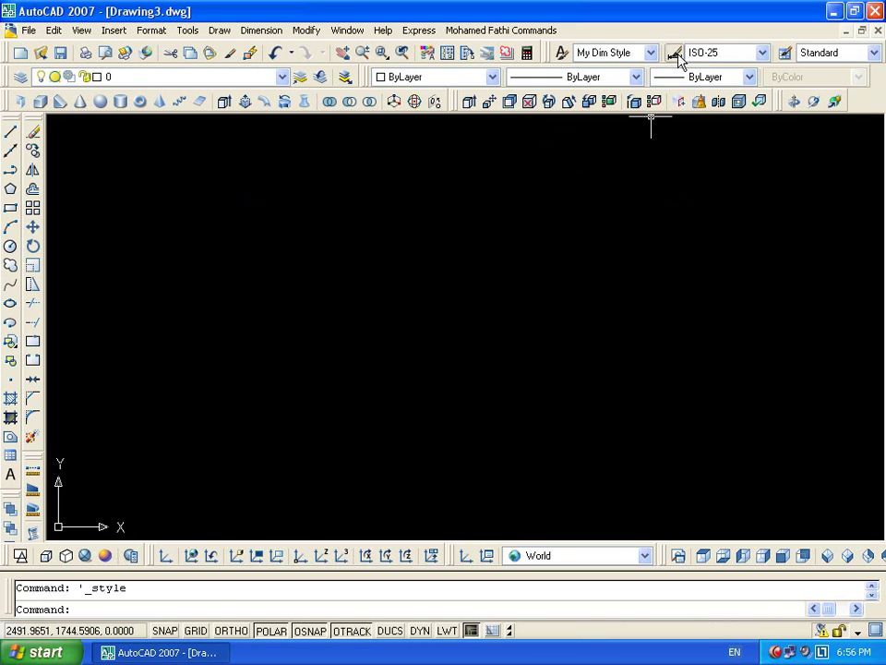
# Start a new dimension style named My Dim Style
pyautogui.click(675, 53)
pyautogui.click(624, 264)
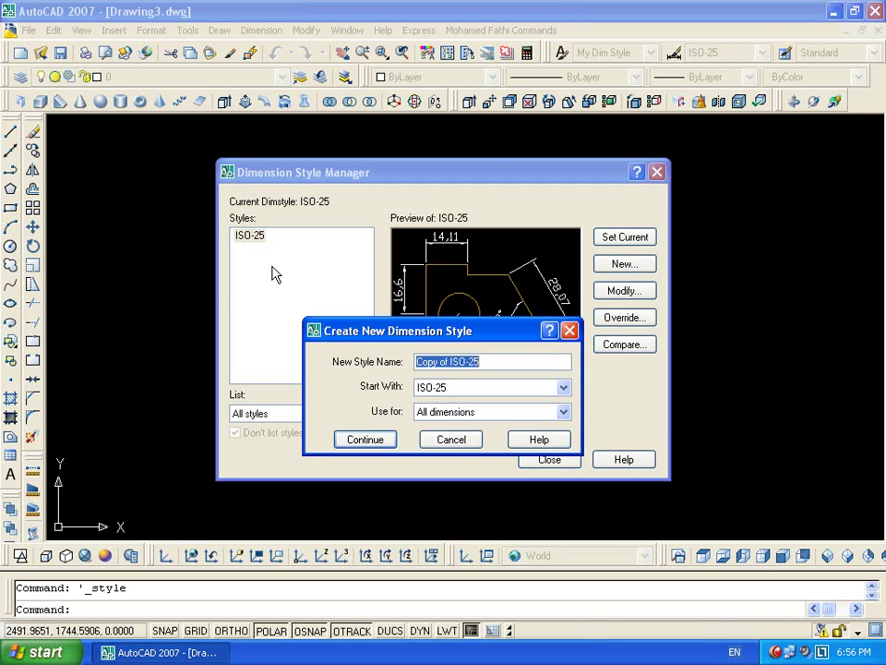
pyautogui.write('My Dim Sty')
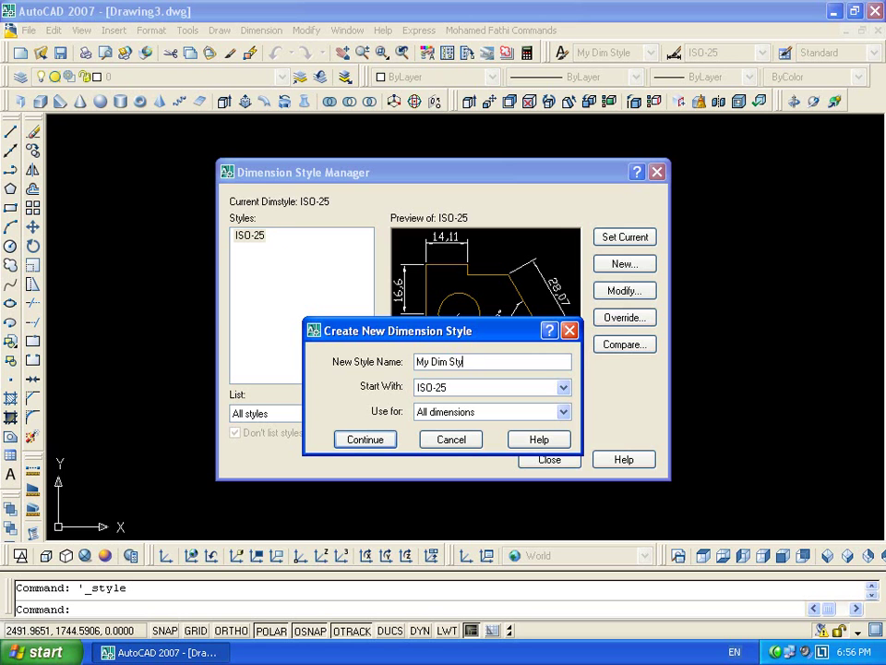
pyautogui.write('le')
pyautogui.press('Return')
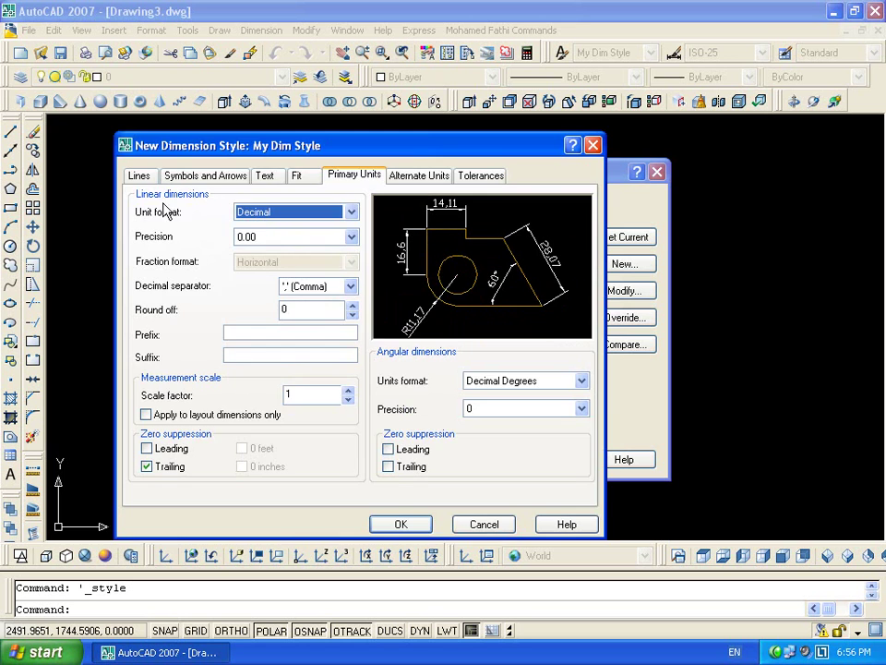
# Make dimension lines red, Continuous, 0.00 mm lineweight, with 0.75 baseline spacing
pyautogui.click(138, 176)
pyautogui.click(277, 213)
pyautogui.click(274, 258)
pyautogui.click(286, 238)
pyautogui.click(274, 291)
pyautogui.click(287, 263)
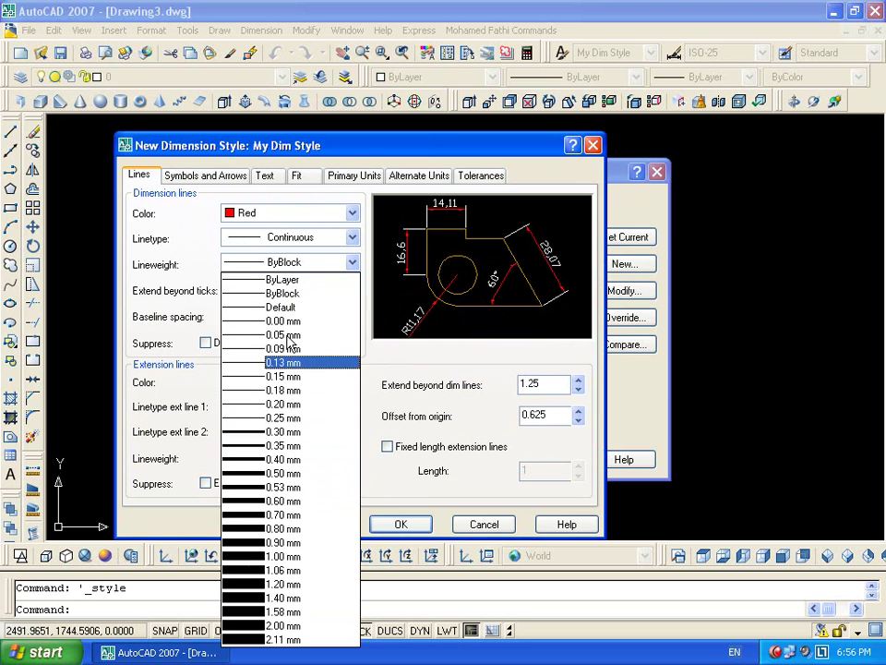
pyautogui.click(286, 321)
pyautogui.doubleClick(305, 314)
pyautogui.press('BackSpace')
pyautogui.write('.75')
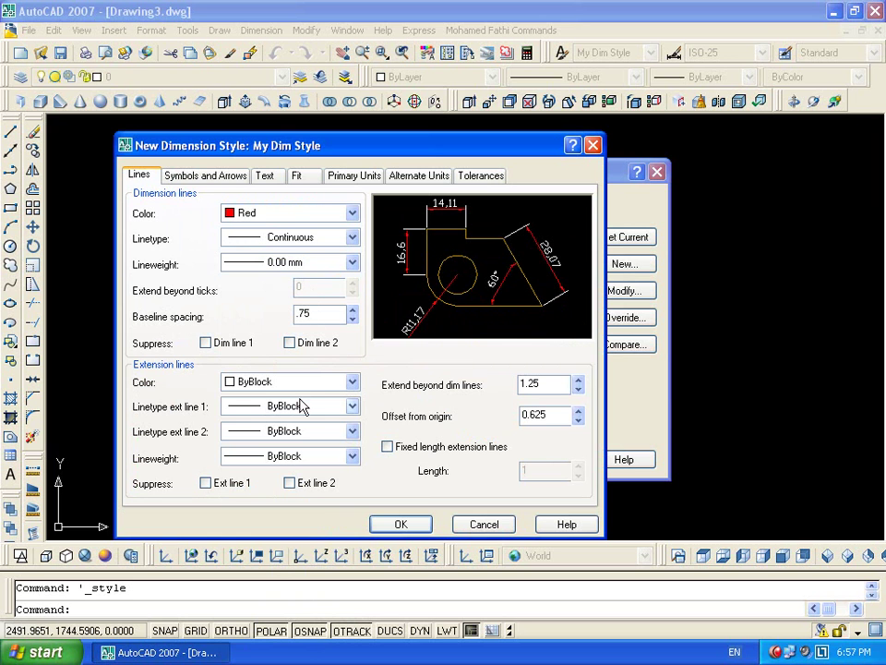
# Make extension lines red, both linetypes Continuous, with 0.00 mm lineweight
pyautogui.click(289, 381)
pyautogui.click(277, 426)
pyautogui.click(297, 406)
pyautogui.click(294, 464)
pyautogui.click(296, 431)
pyautogui.click(289, 490)
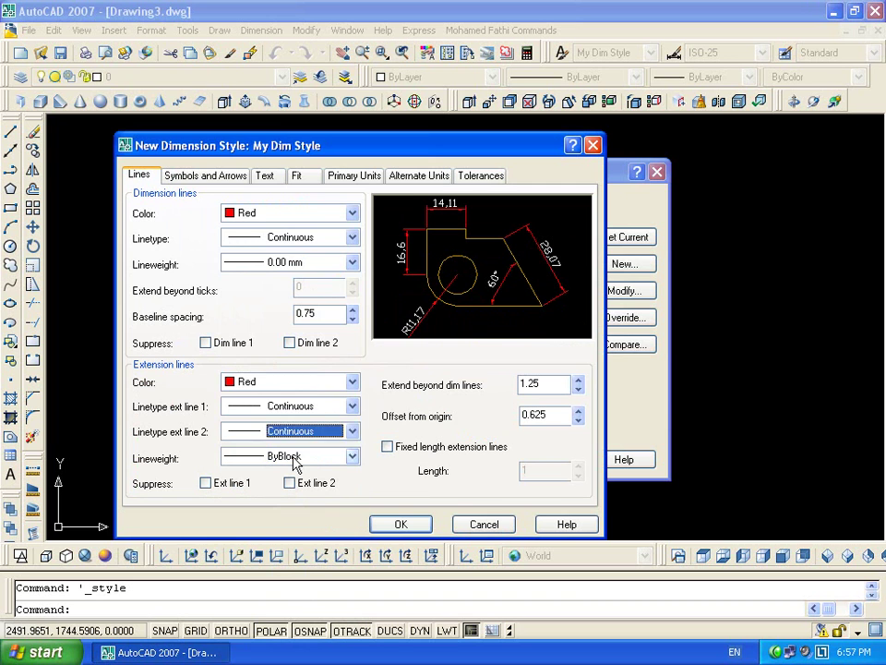
pyautogui.click(296, 457)
pyautogui.click(286, 119)
# Set extend beyond dimension lines and offset from origin to 0.25
pyautogui.doubleClick(549, 393)
pyautogui.write('.25')
pyautogui.press('Tab')
pyautogui.write('.2')
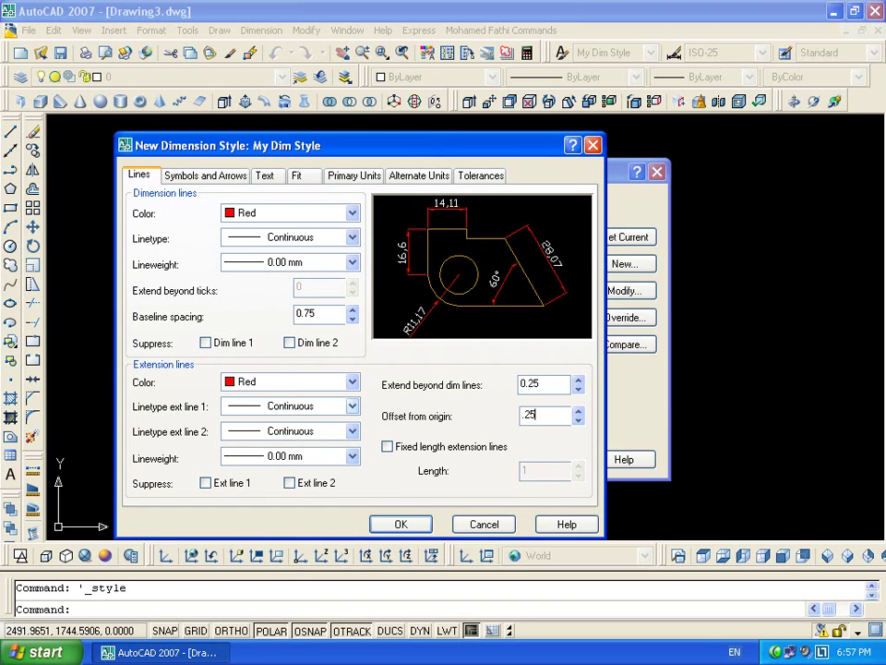
pyautogui.click(196, 176)
pyautogui.doubleClick(162, 352)
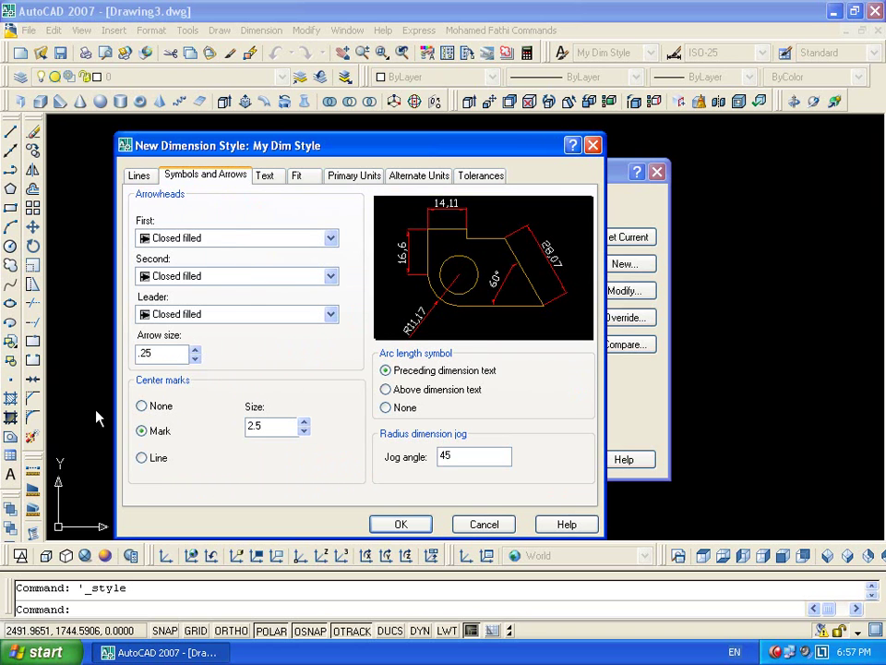
# Set the center mark size, text height 0.3, text offset 0.1 and text style My Dim Style
pyautogui.doubleClick(279, 427)
pyautogui.write('.')
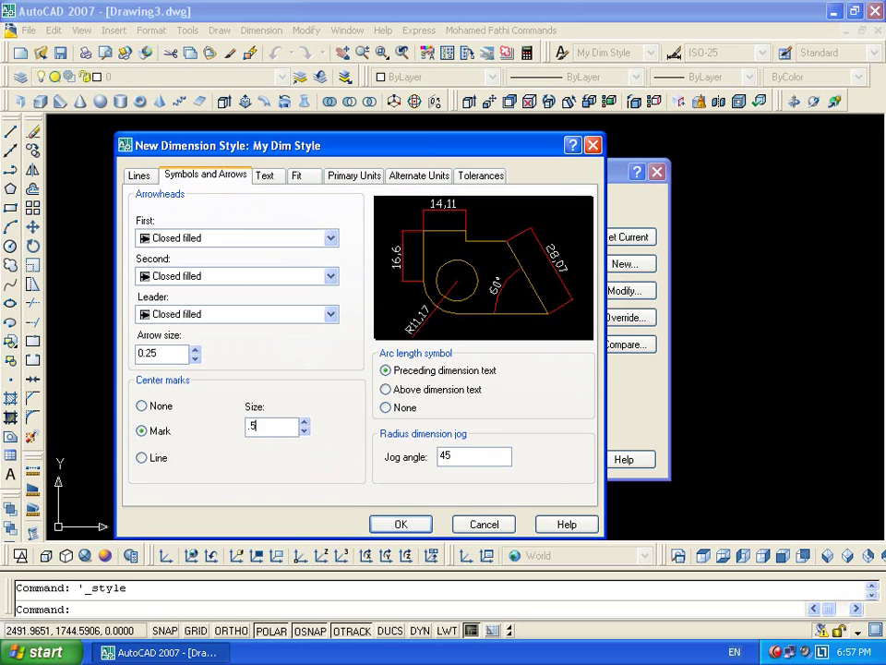
pyautogui.click(260, 175)
pyautogui.doubleClick(327, 301)
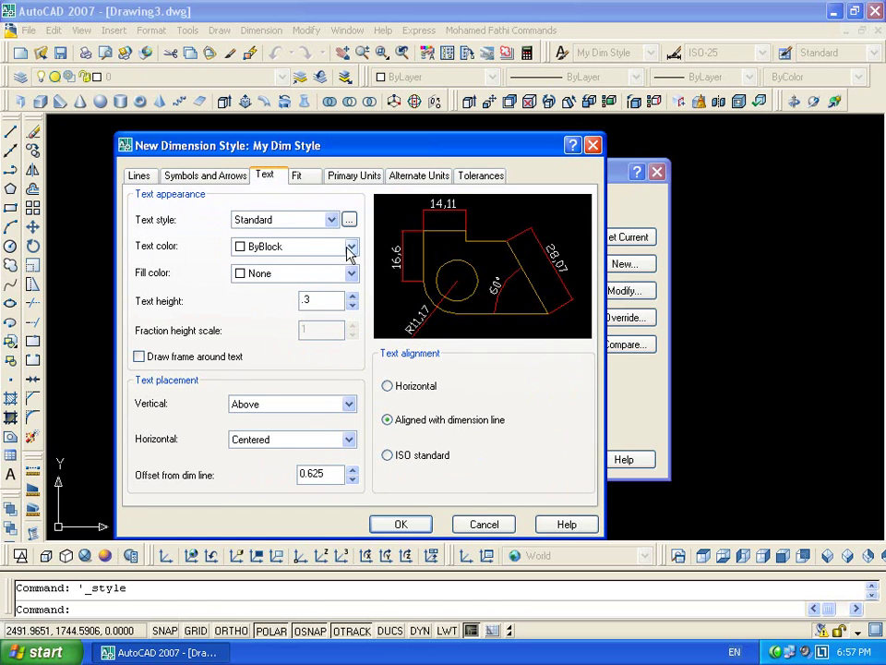
pyautogui.doubleClick(310, 474)
pyautogui.write('.')
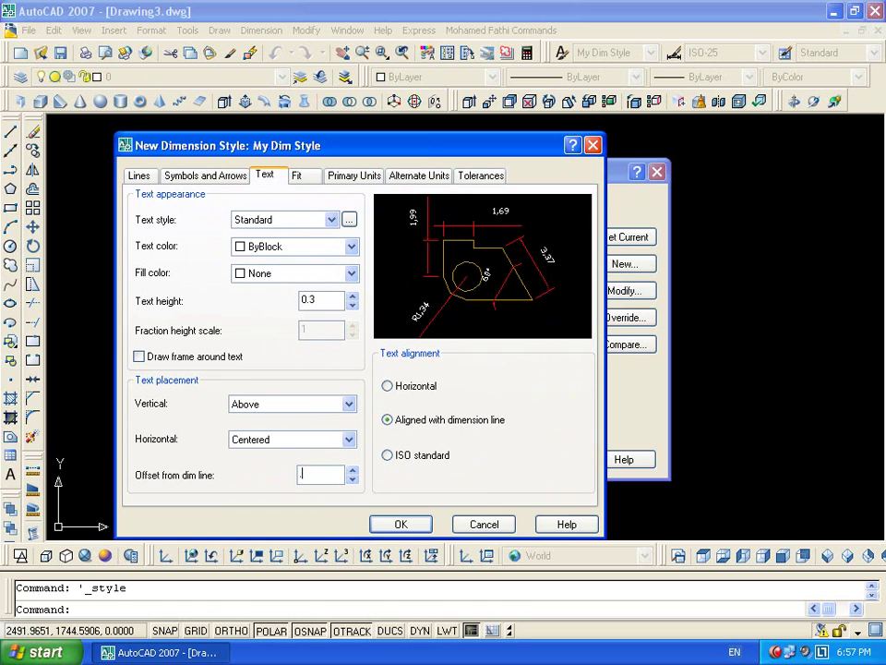
pyautogui.write('1')
pyautogui.click(332, 220)
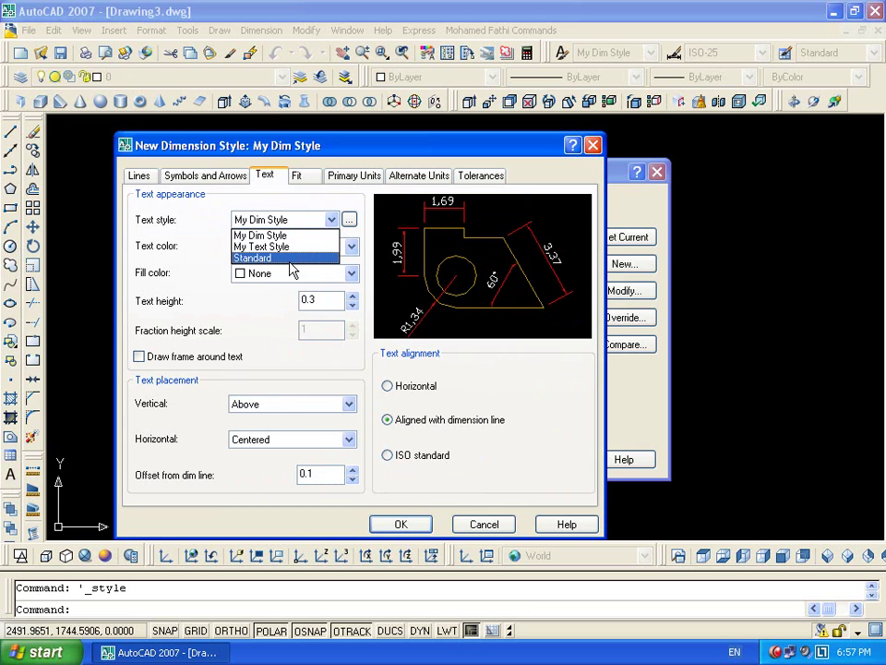
pyautogui.click(291, 247)
pyautogui.click(302, 222)
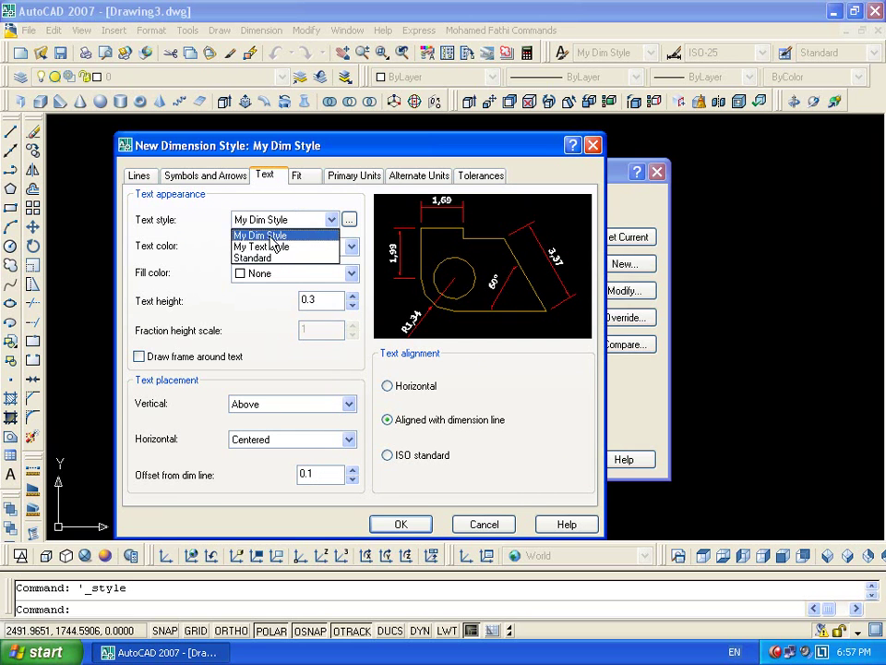
pyautogui.click(277, 235)
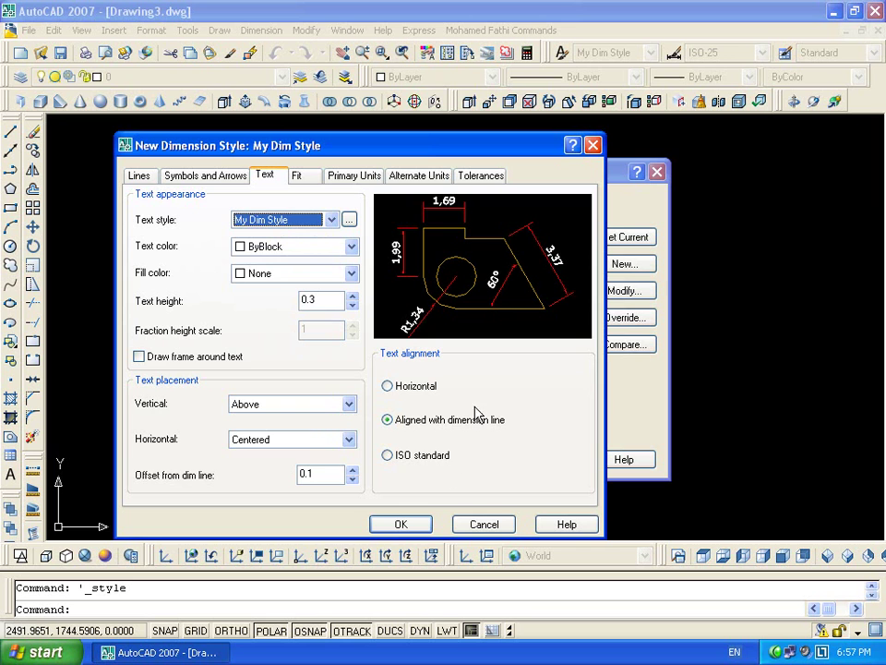
# Always keep text between extension lines, suppress non-fitting arrows, place text over the line without leader
pyautogui.click(308, 180)
pyautogui.click(157, 335)
pyautogui.click(179, 360)
pyautogui.click(174, 466)
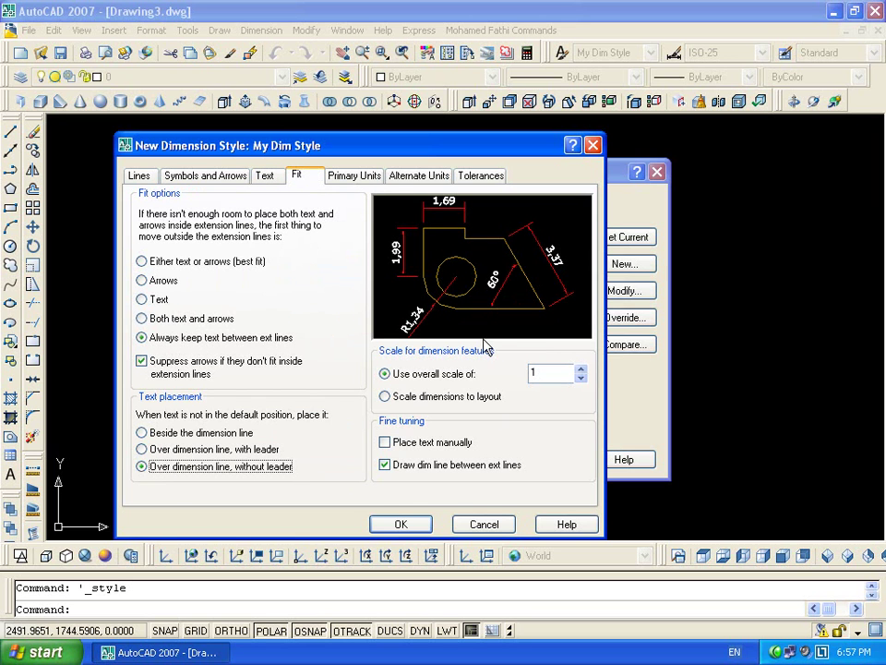
# Give primary units an m suffix, then save the style and close the manager
pyautogui.click(351, 177)
pyautogui.click(246, 332)
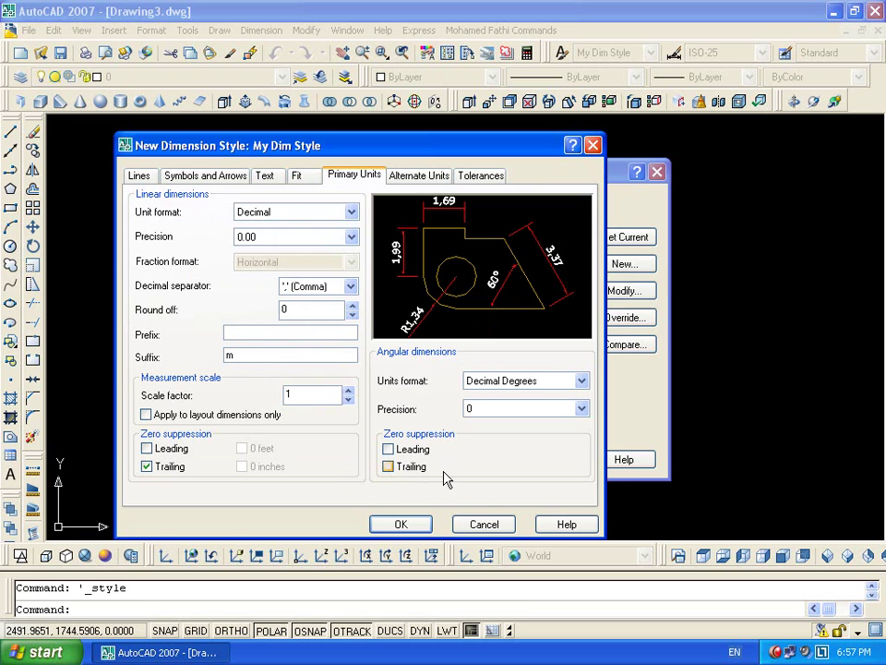
pyautogui.click(412, 522)
pyautogui.click(550, 459)
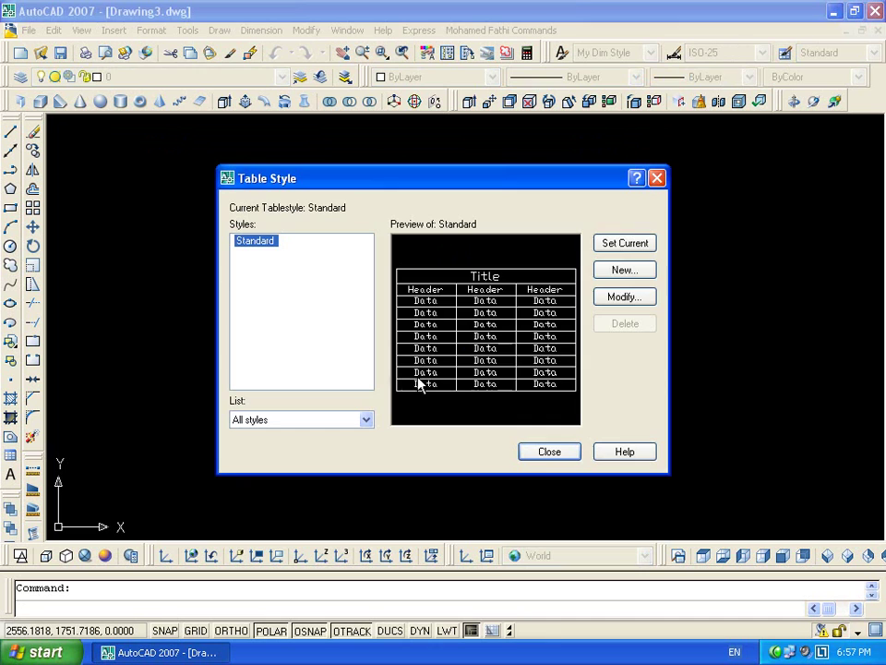
# Create table style My Table Style with red data text on cyan fill
pyautogui.click(635, 269)
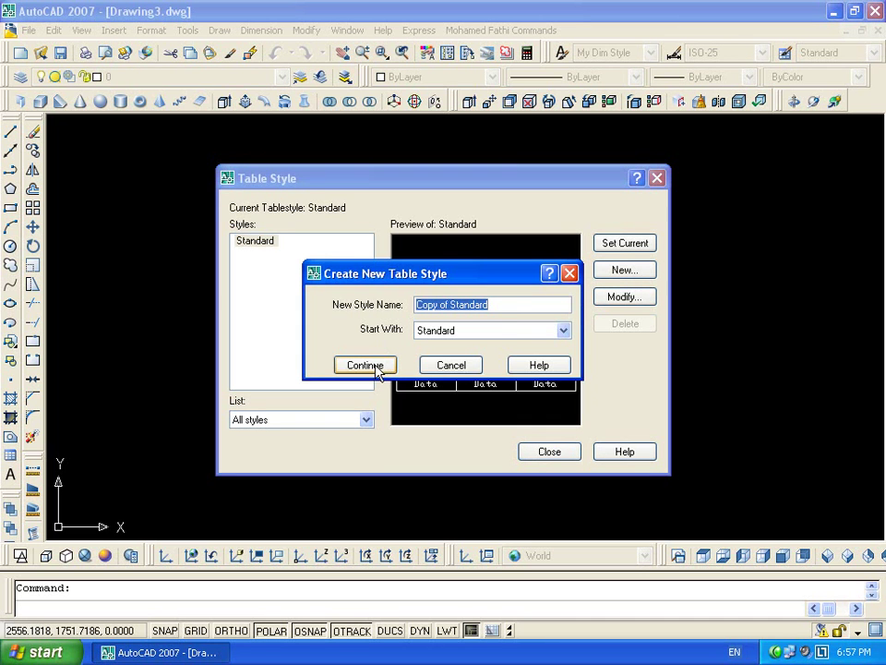
pyautogui.write('My Ta')
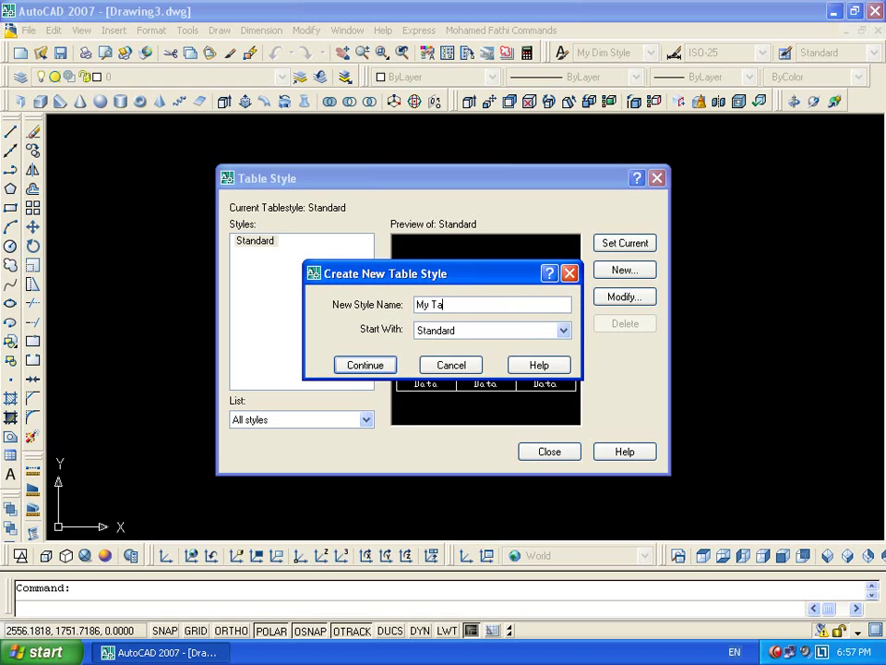
pyautogui.write('ble Style')
pyautogui.press('Return')
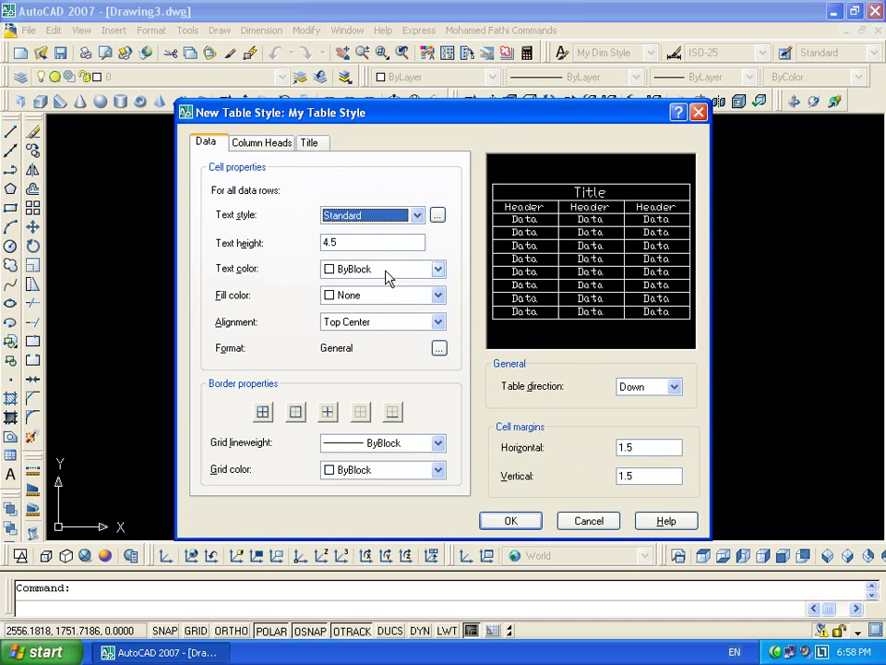
pyautogui.click(386, 273)
pyautogui.click(378, 313)
pyautogui.click(386, 295)
pyautogui.click(383, 395)
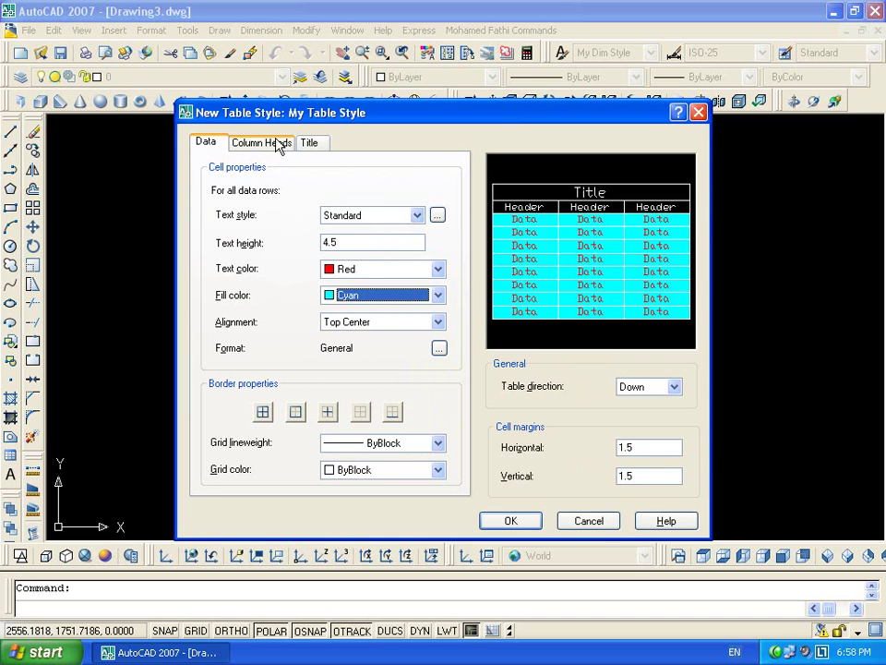
# Make column header text green on a cyan fill
pyautogui.click(278, 144)
pyautogui.click(388, 273)
pyautogui.click(393, 342)
pyautogui.click(434, 296)
pyautogui.click(370, 404)
# Make the title row blue text on magenta fill, then save and close Table Style
pyautogui.click(310, 143)
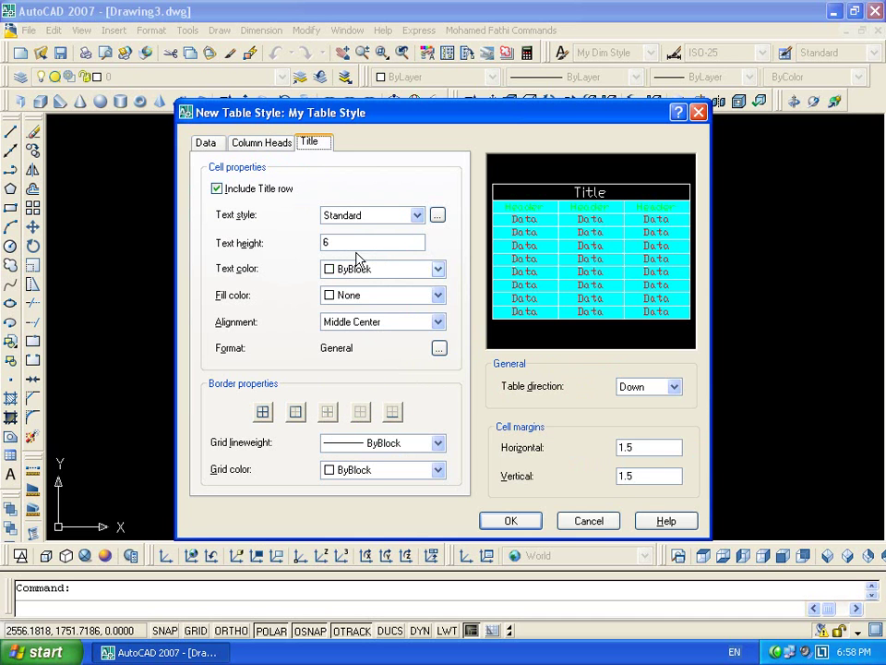
pyautogui.click(386, 268)
pyautogui.click(370, 369)
pyautogui.click(383, 295)
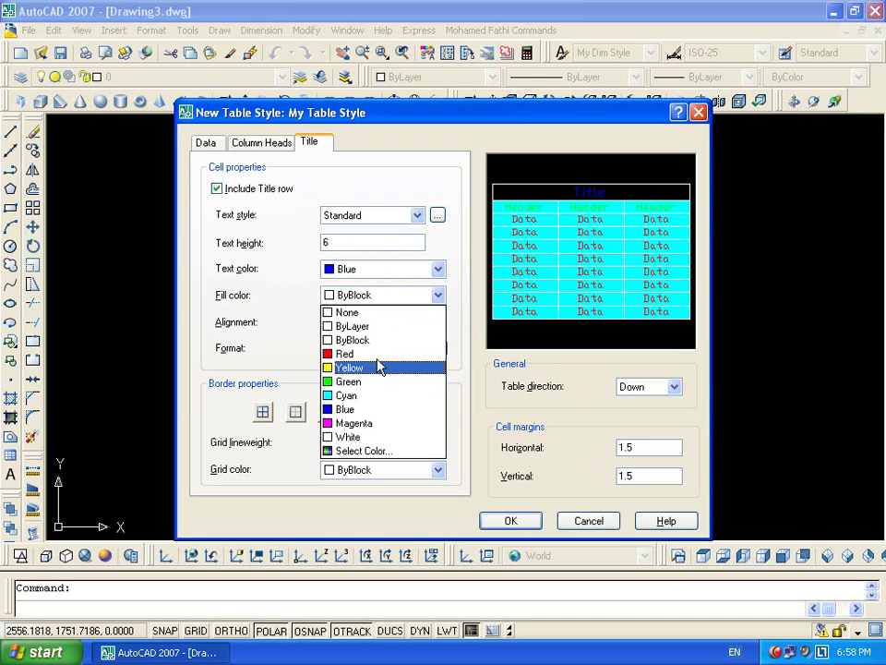
pyautogui.click(376, 425)
pyautogui.click(510, 521)
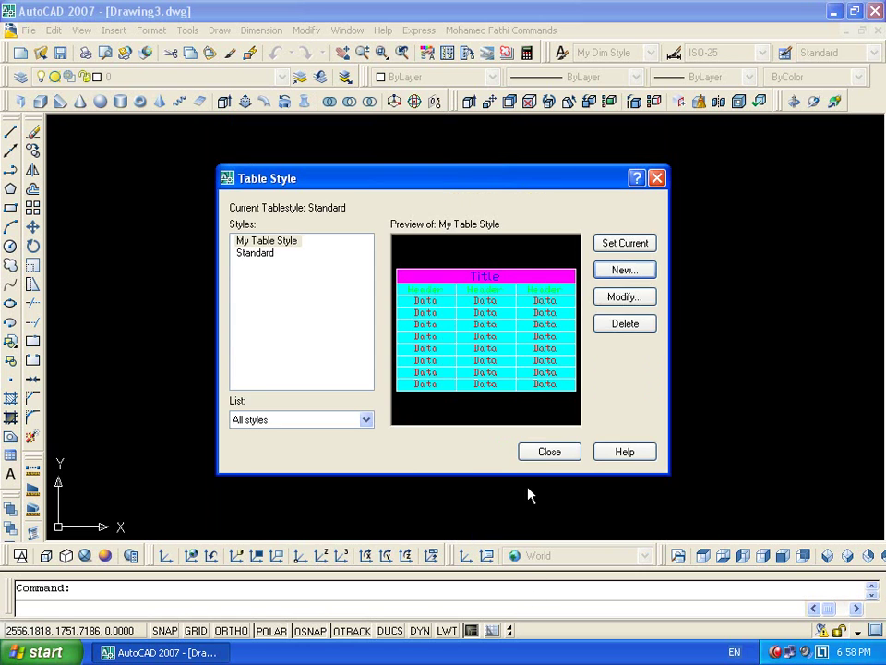
pyautogui.click(549, 454)
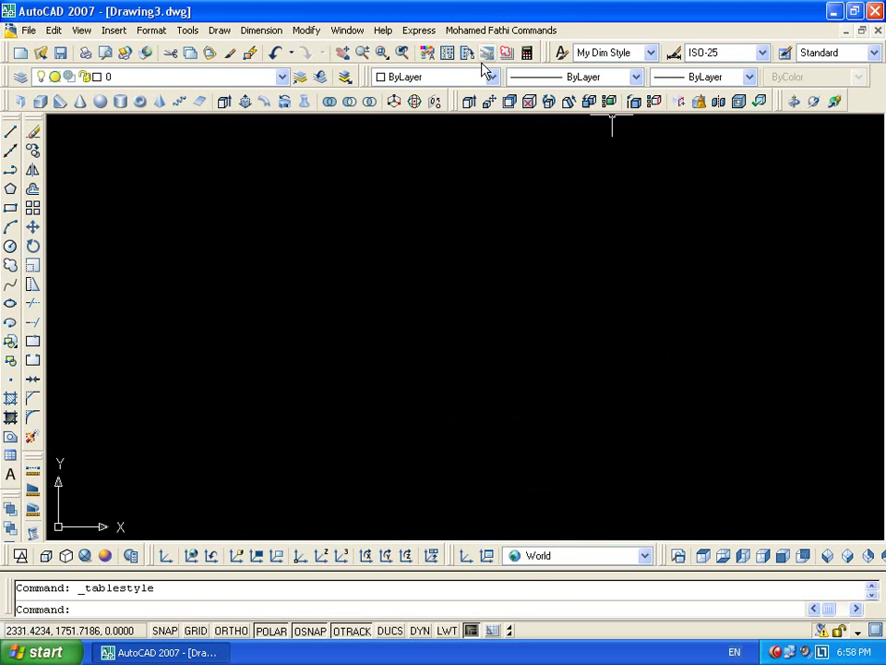
# Load linetypes ACAD_ISO04W100 through ACAD_ISO11W100, reloading any already present
pyautogui.click(517, 81)
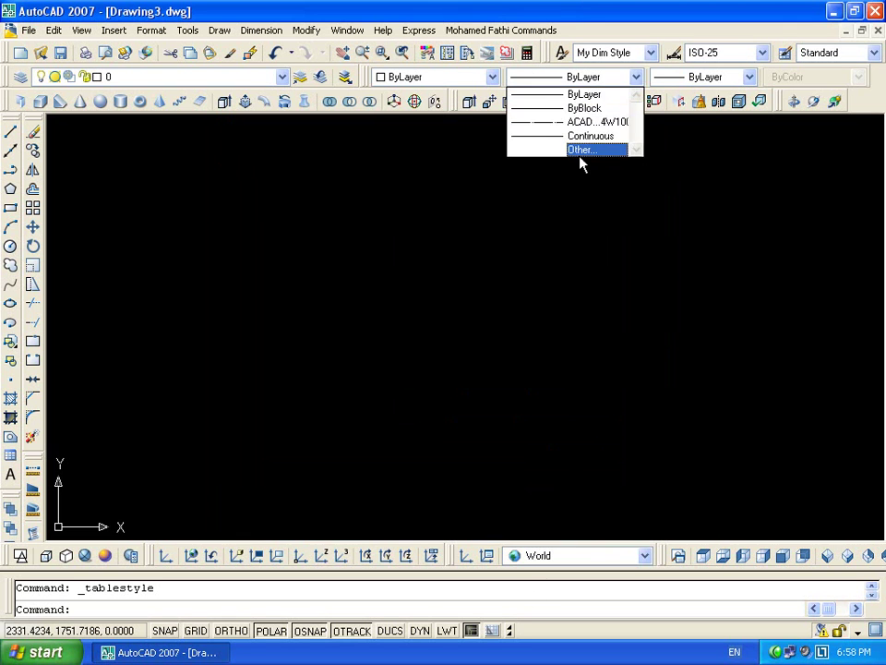
pyautogui.click(572, 151)
pyautogui.click(589, 186)
pyautogui.click(320, 291)
pyautogui.press('Down')
pyautogui.press('Down')
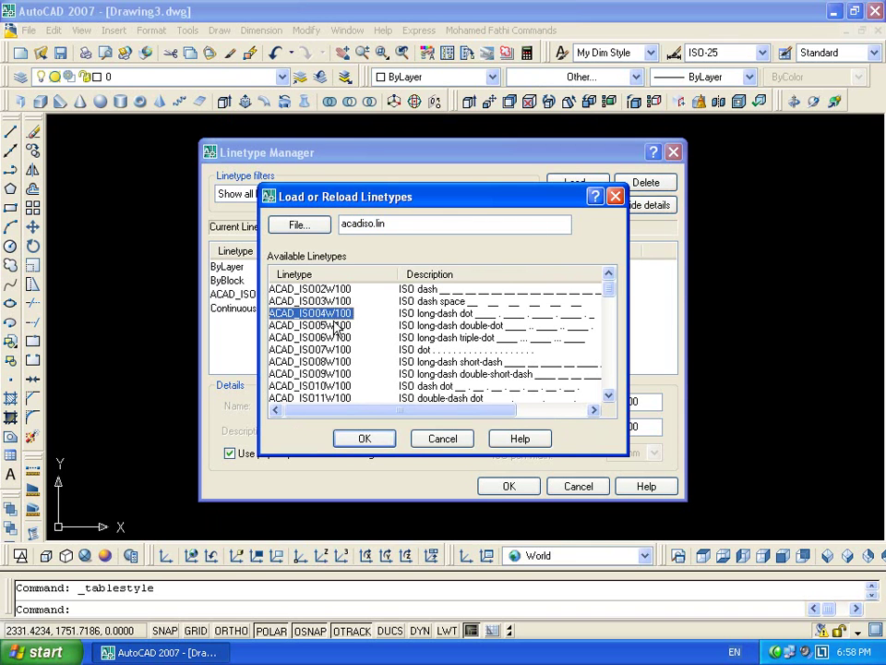
pyautogui.keyDown('shift'); pyautogui.click(346, 397); pyautogui.keyUp('shift')
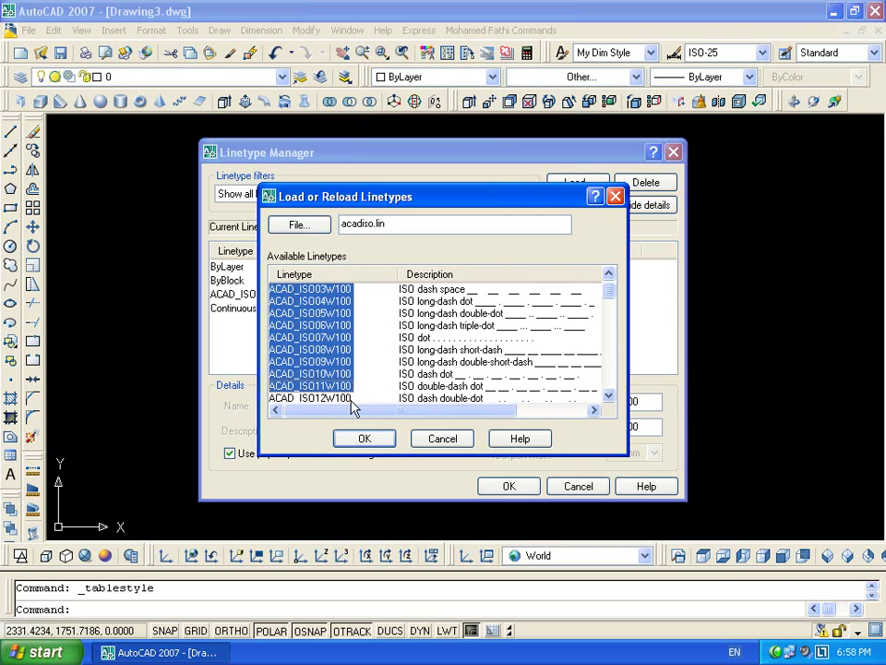
pyautogui.click(378, 441)
pyautogui.click(365, 353)
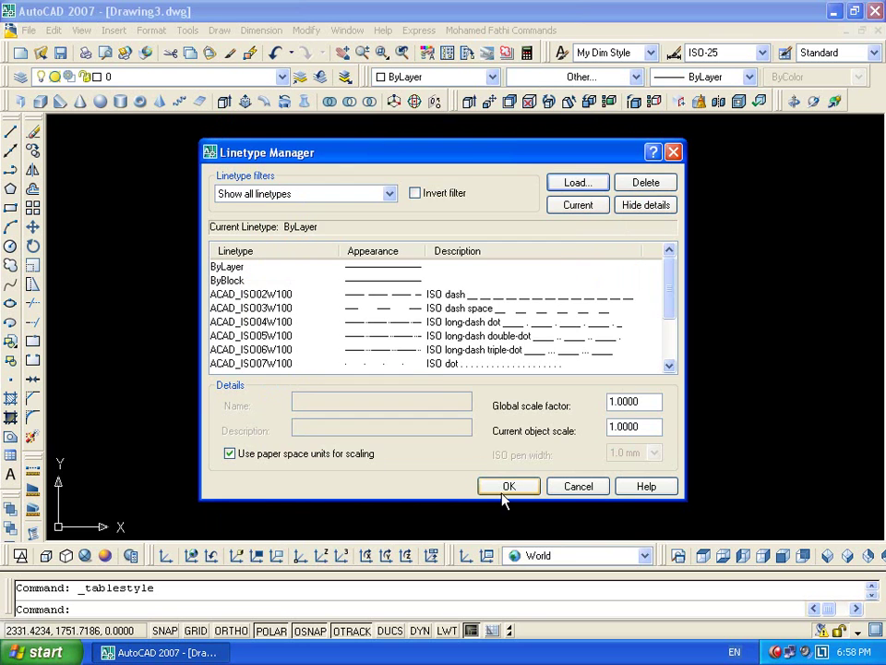
pyautogui.click(503, 488)
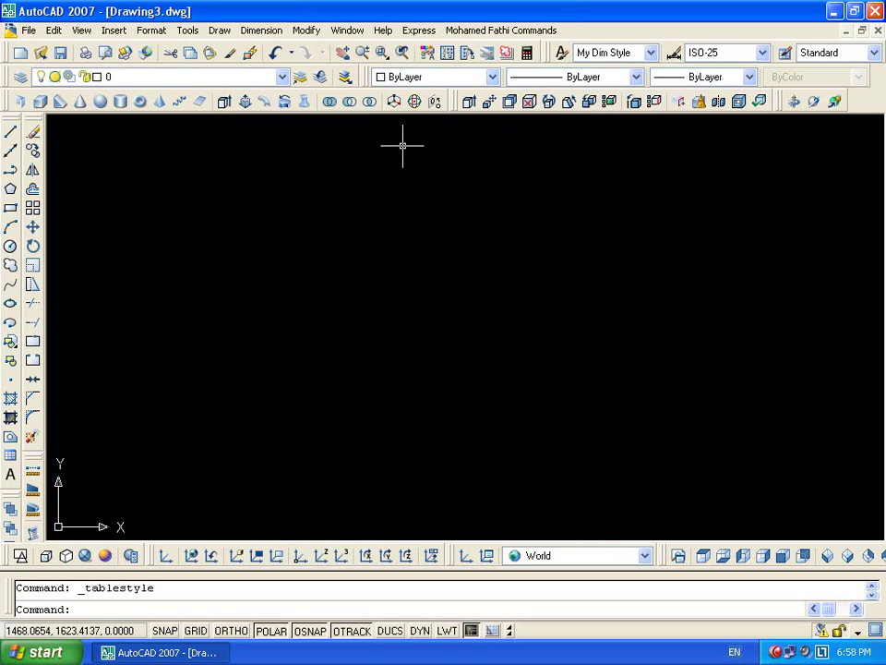
# Draw three concentric circles of increasing radius
pyautogui.press('Return')
pyautogui.press('Escape')
pyautogui.write('c')
pyautogui.press('Return')
pyautogui.click(370, 323)
pyautogui.click(418, 298)
pyautogui.write('c')
pyautogui.press('Return')
pyautogui.click(370, 323)
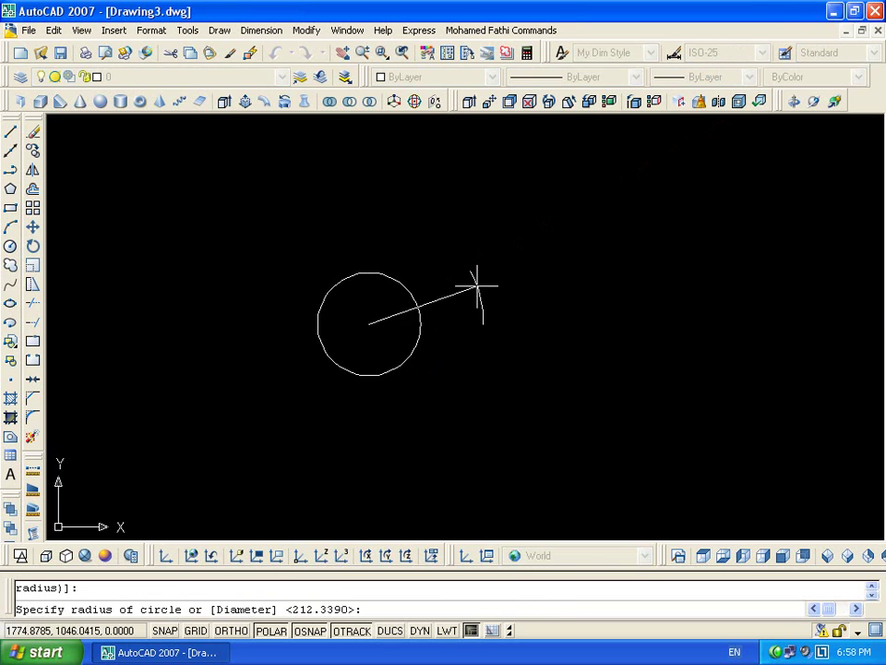
pyautogui.click(438, 285)
pyautogui.click(369, 323)
pyautogui.click(467, 275)
# Draw a rectangle to the right of the circles
pyautogui.write('rec')
pyautogui.press('Return')
pyautogui.click(538, 384)
pyautogui.click(726, 255)
pyautogui.press('Escape')
# Define block cir from the three circles, based at their common centre
pyautogui.write('b')
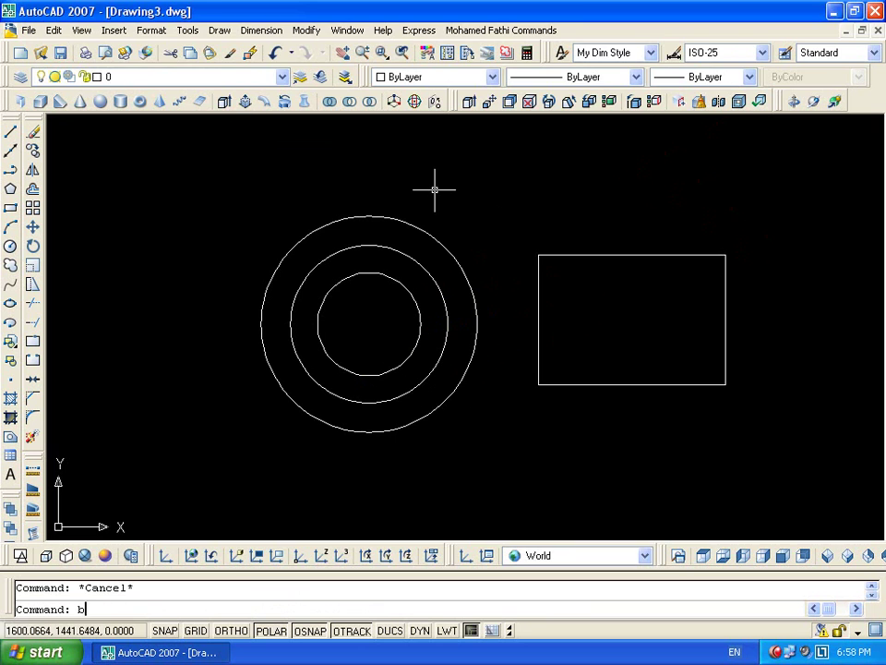
pyautogui.press('Return')
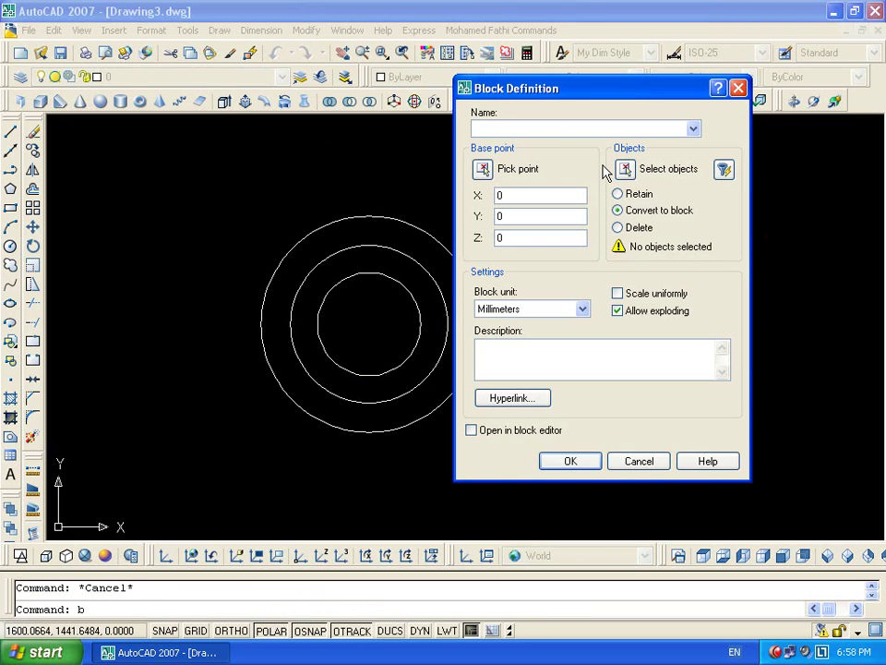
pyautogui.write('cir')
pyautogui.click(625, 169)
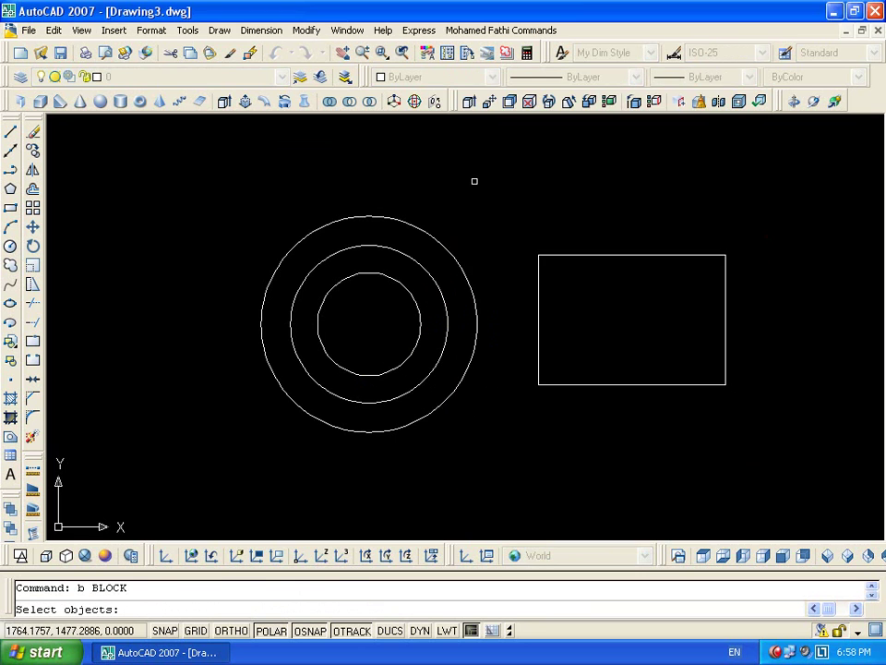
pyautogui.click(479, 180)
pyautogui.click(218, 425)
pyautogui.press('Return')
pyautogui.click(482, 169)
pyautogui.click(370, 335)
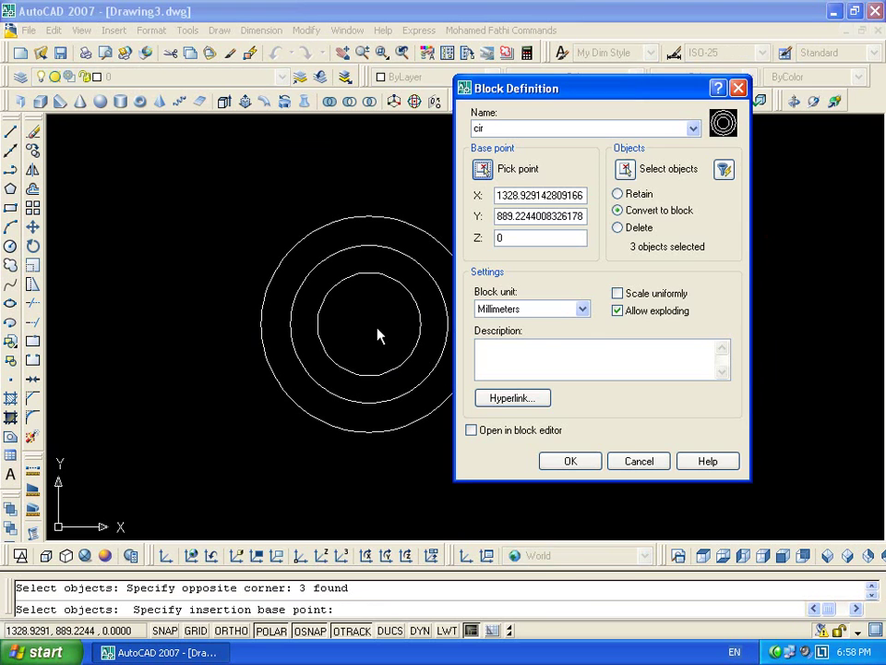
pyautogui.click(568, 466)
# Define block rec from the rectangle with a base point on it
pyautogui.click(784, 192)
pyautogui.click(576, 469)
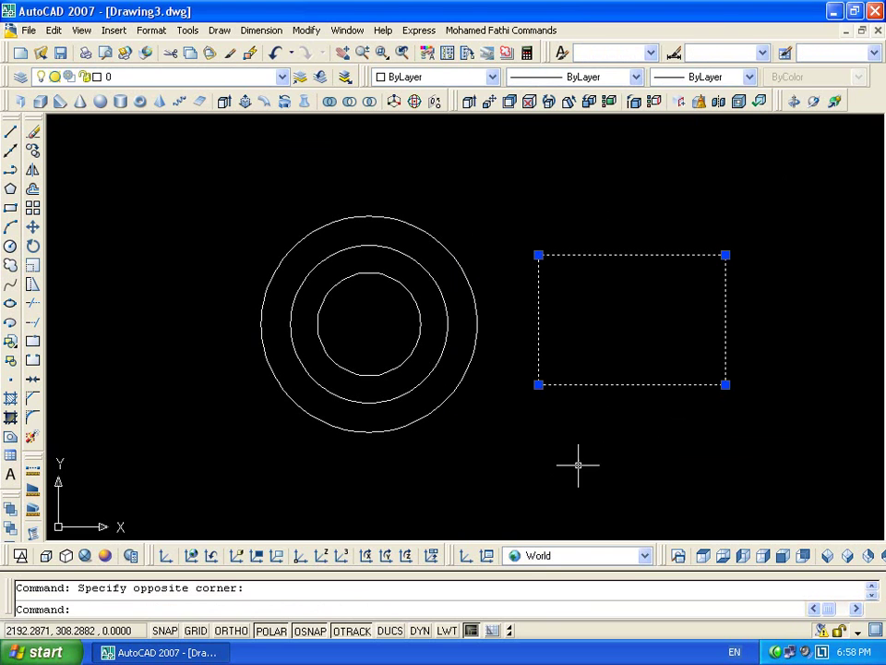
pyautogui.write('b')
pyautogui.press('Return')
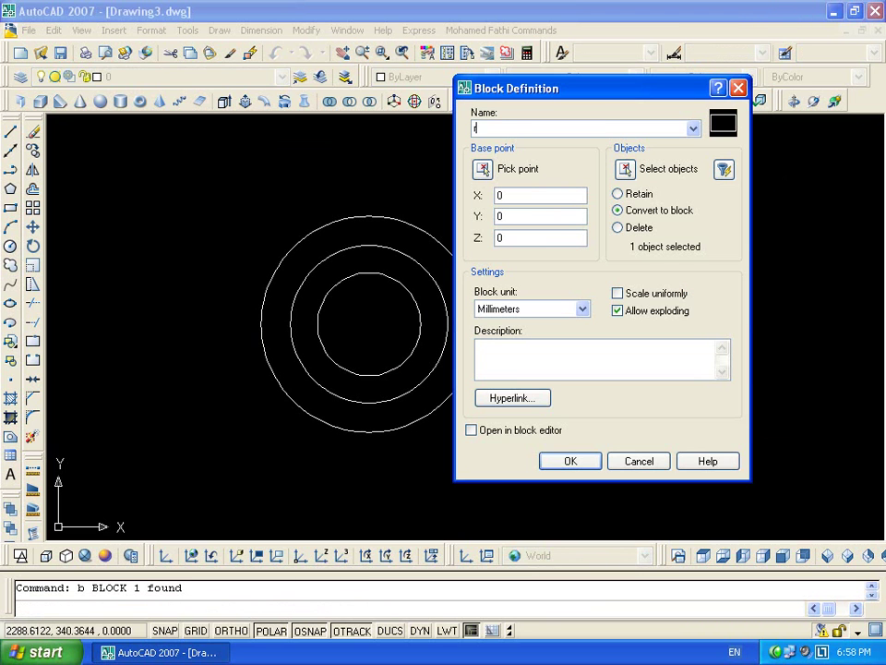
pyautogui.click(481, 169)
pyautogui.click(639, 344)
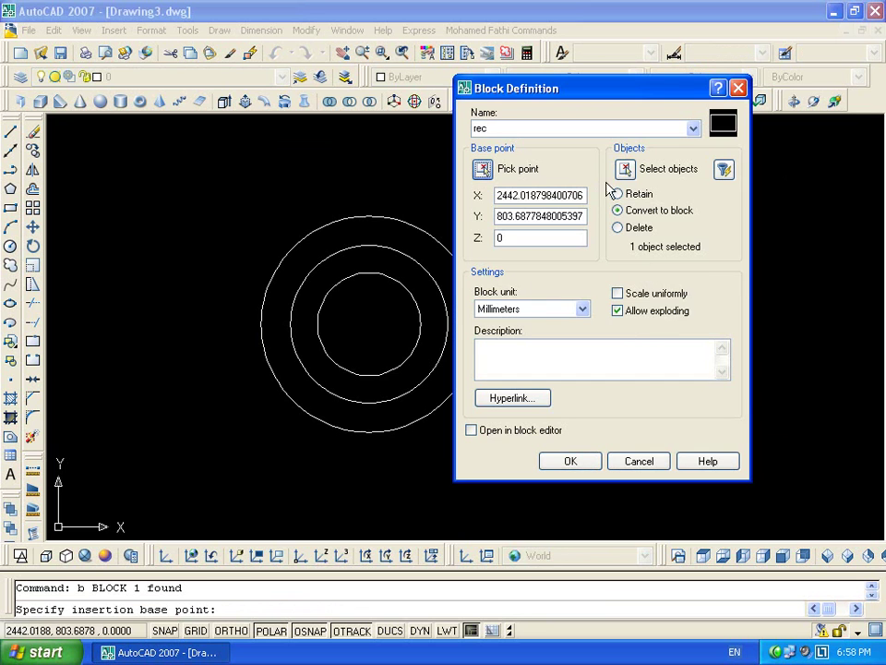
pyautogui.click(625, 169)
pyautogui.click(632, 170)
pyautogui.click(637, 407)
pyautogui.press('Return')
pyautogui.click(588, 468)
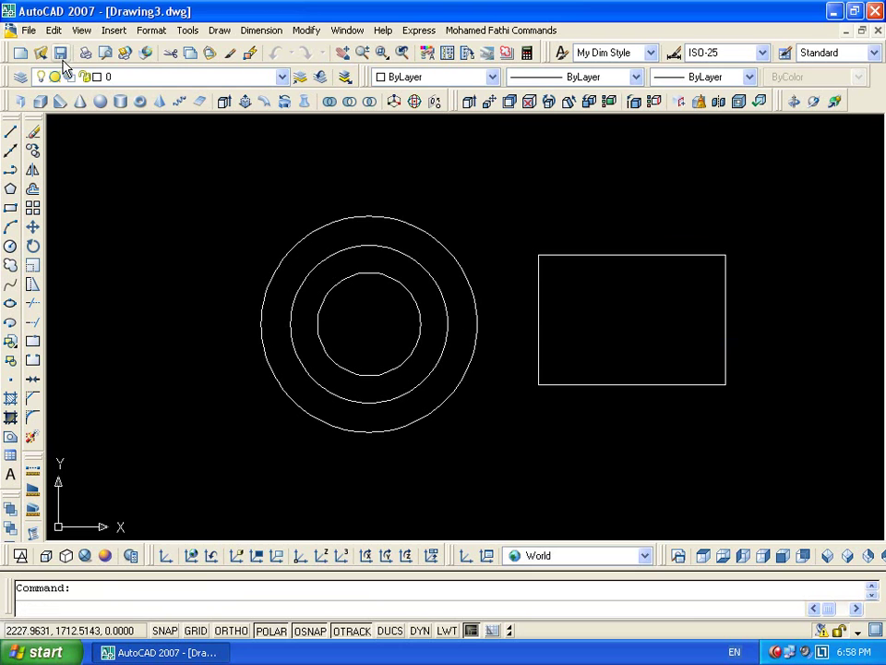
# Save the drawing as My Template.dwg on the Desktop and close it
pyautogui.hotkey('ctrl', 's')
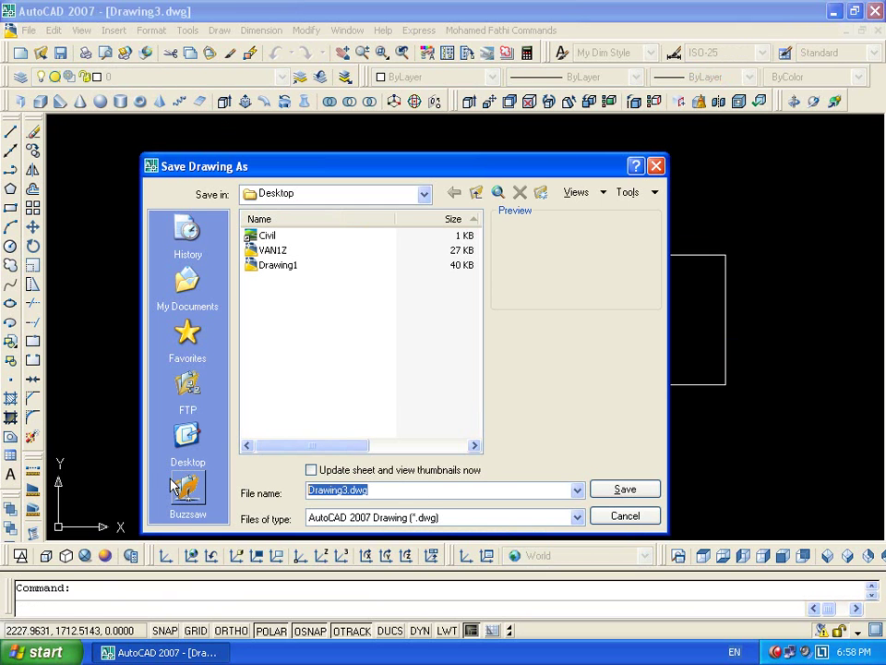
pyautogui.write('My Template')
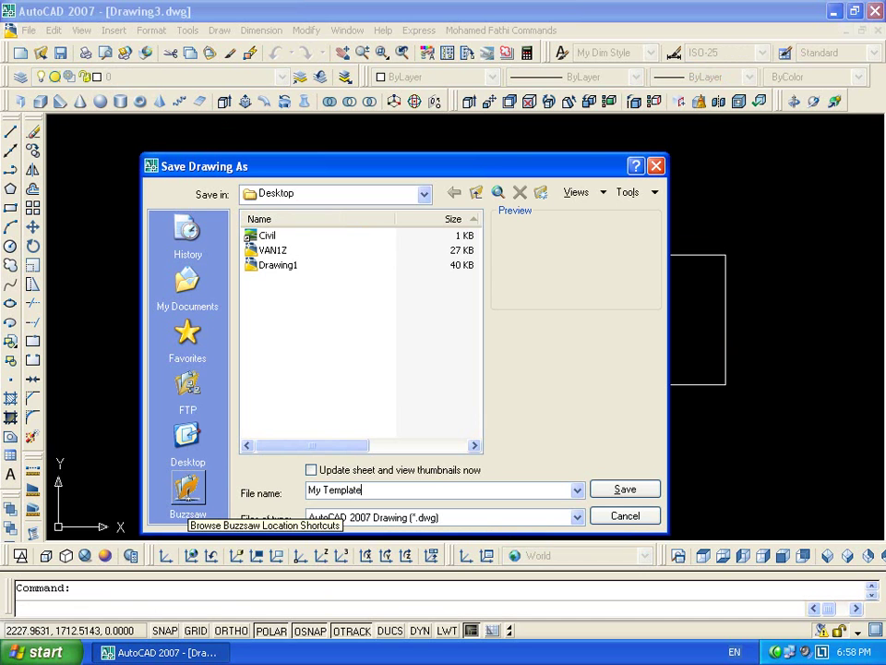
pyautogui.click(187, 448)
pyautogui.click(624, 490)
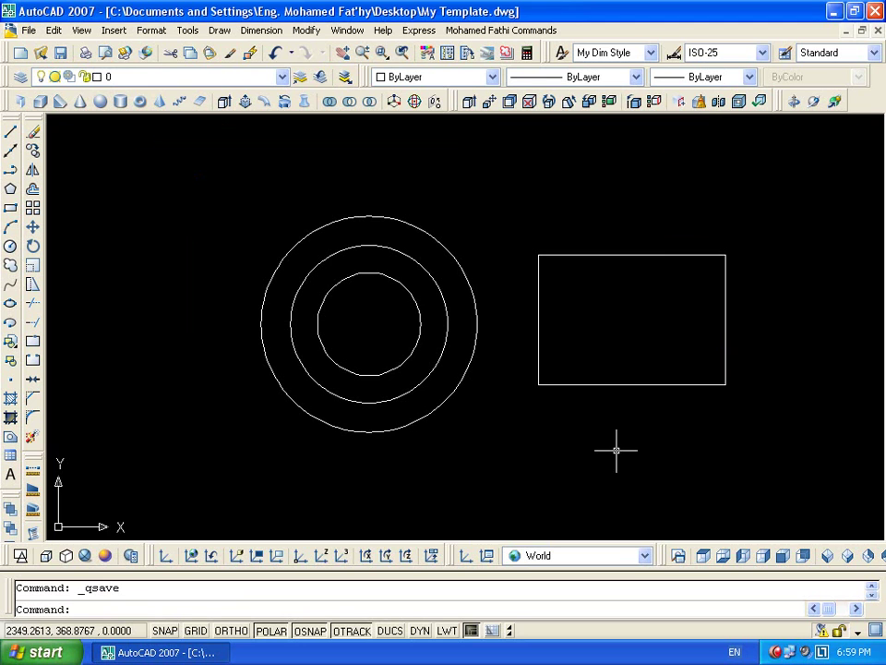
pyautogui.click(874, 30)
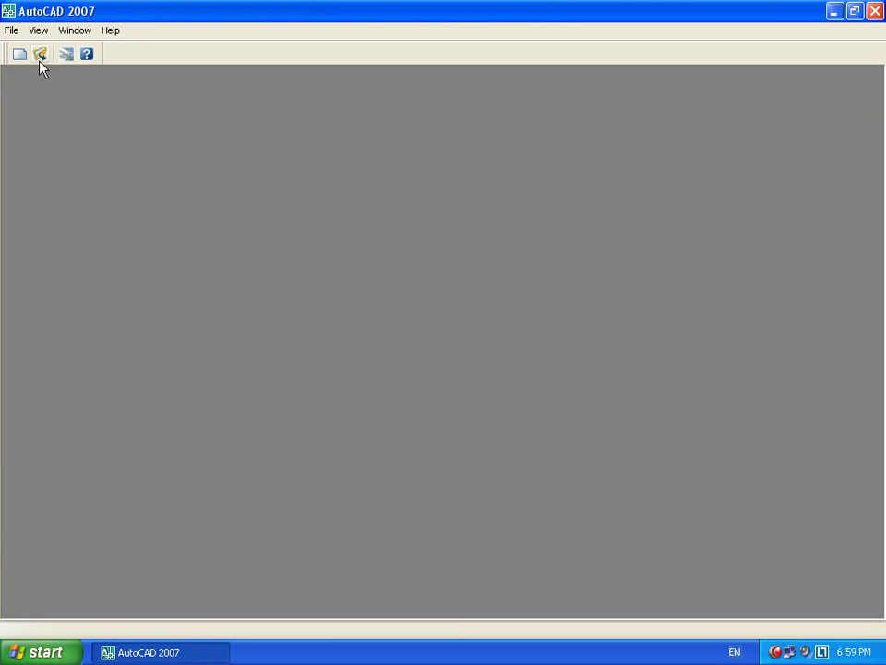
# Create a new drawing from acadiso.dwt and inspect its layer list
pyautogui.click(20, 55)
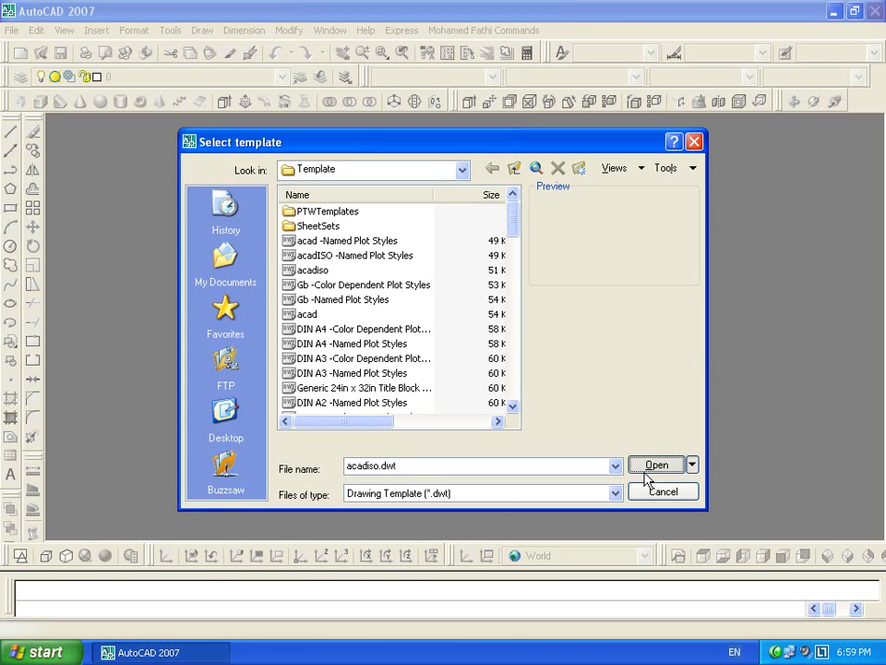
pyautogui.click(645, 472)
pyautogui.click(282, 78)
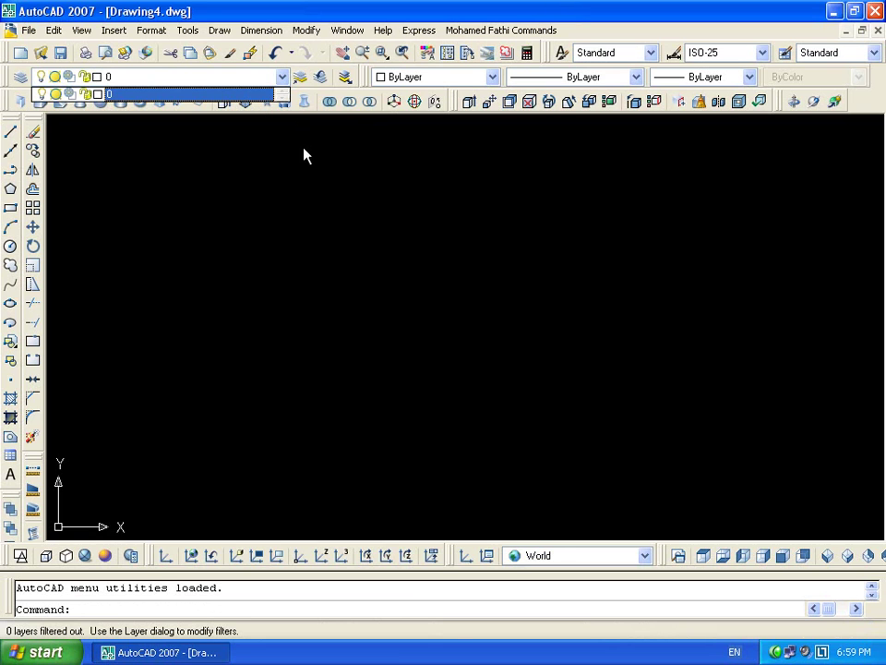
pyautogui.click(262, 102)
pyautogui.click(424, 230)
pyautogui.click(625, 118)
# Check the text, dimension, table style and linetype lists, then open DesignCenter
pyautogui.click(648, 53)
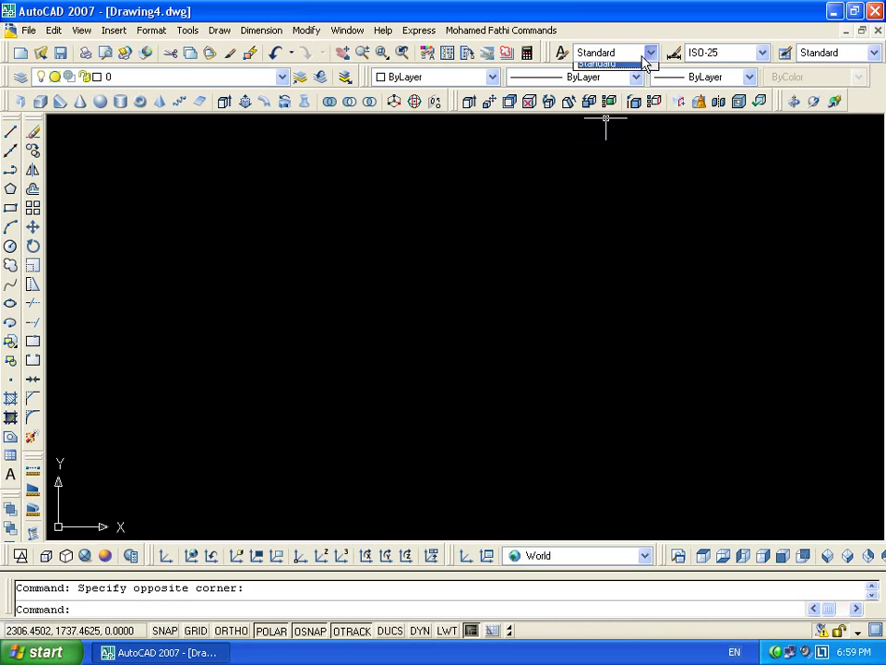
pyautogui.click(748, 70)
pyautogui.click(752, 61)
pyautogui.click(770, 109)
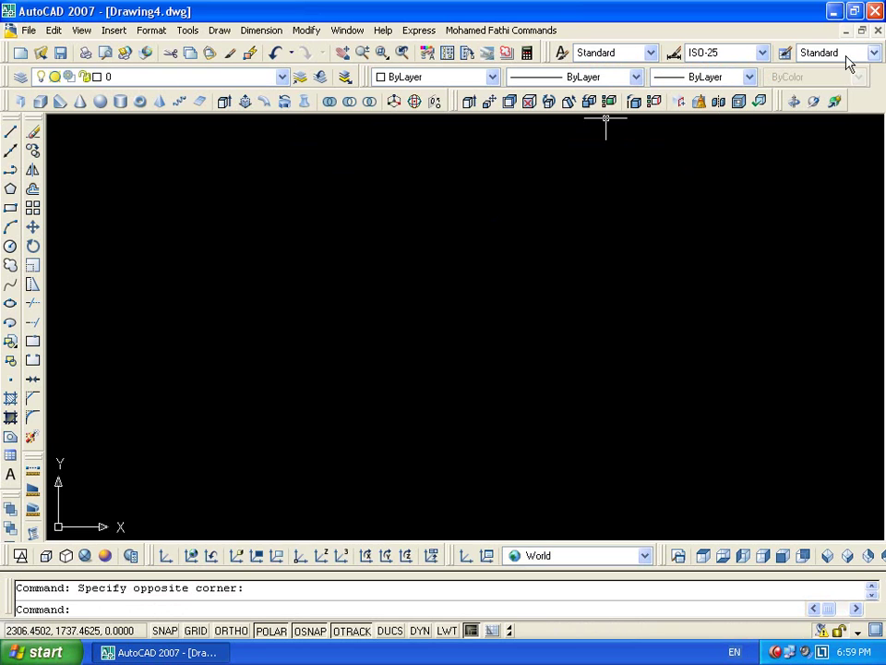
pyautogui.click(841, 56)
pyautogui.click(636, 78)
pyautogui.click(385, 342)
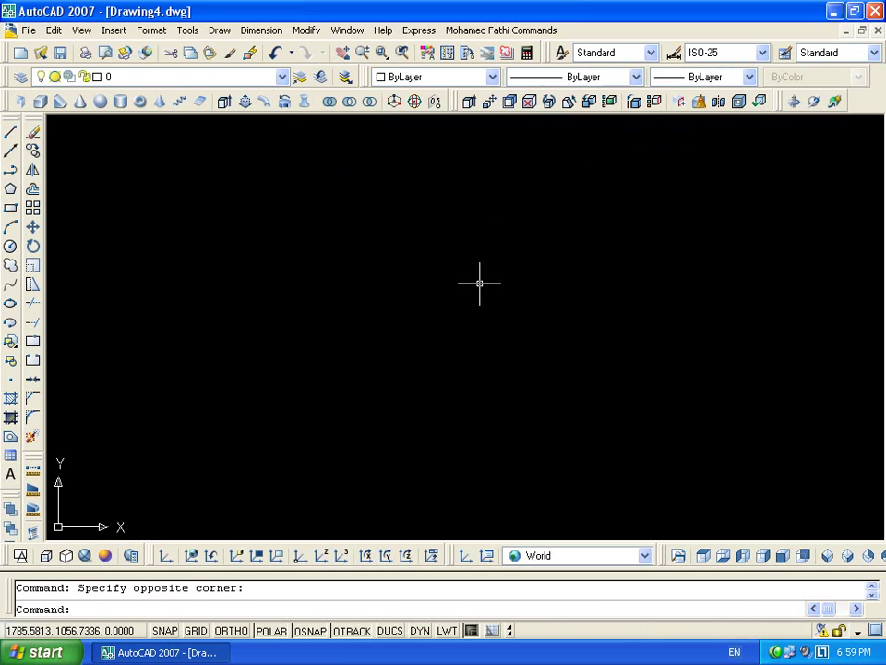
pyautogui.click(310, 379)
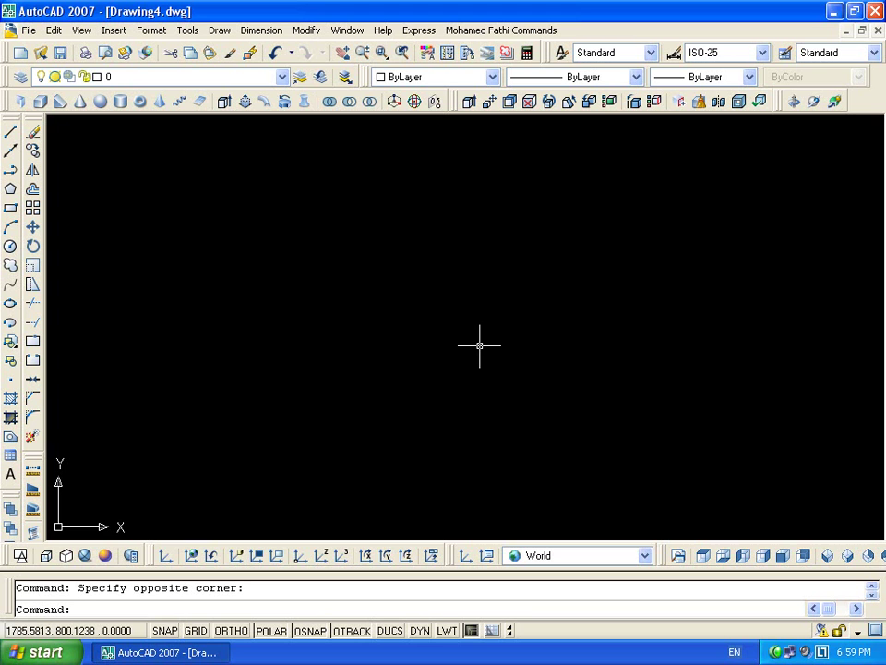
pyautogui.hotkey('ctrl', '2')
# Load My Template.dwg from the Desktop into DesignCenter
pyautogui.moveTo(381, 234); pyautogui.dragTo(377, 471)
pyautogui.moveTo(302, 510); pyautogui.dragTo(257, 511)
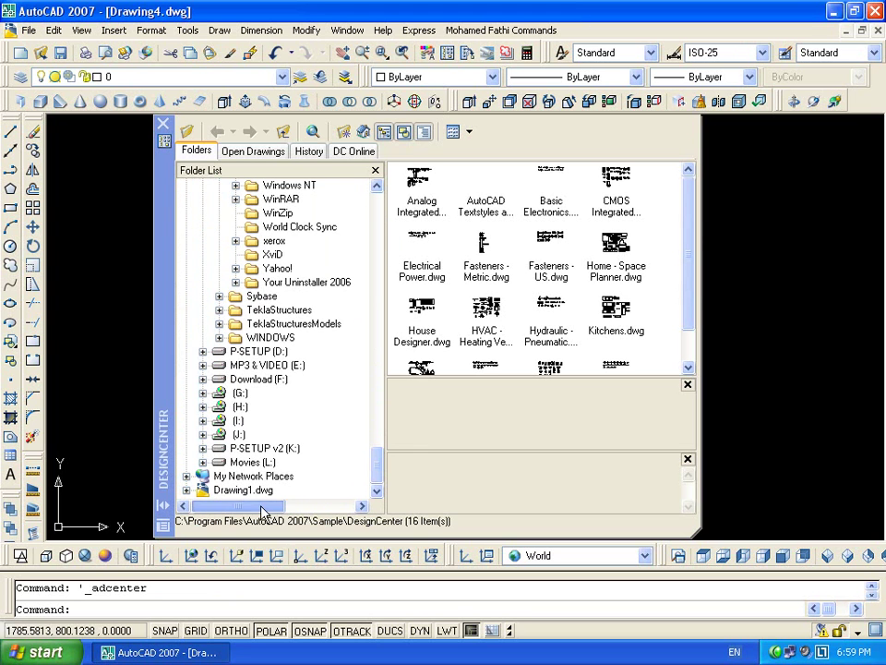
pyautogui.moveTo(373, 467); pyautogui.dragTo(374, 198)
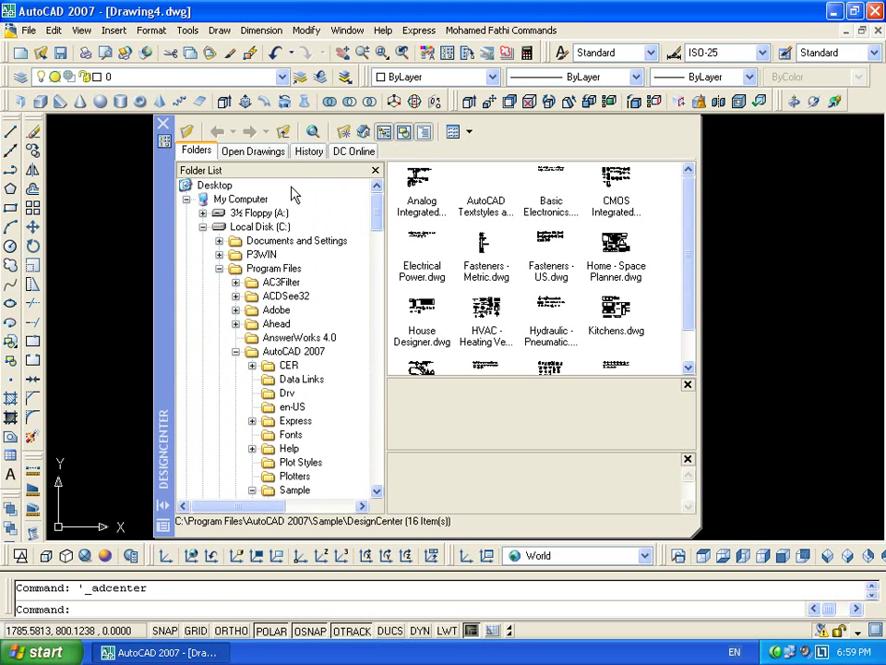
pyautogui.click(207, 184)
pyautogui.moveTo(690, 221); pyautogui.dragTo(395, 144)
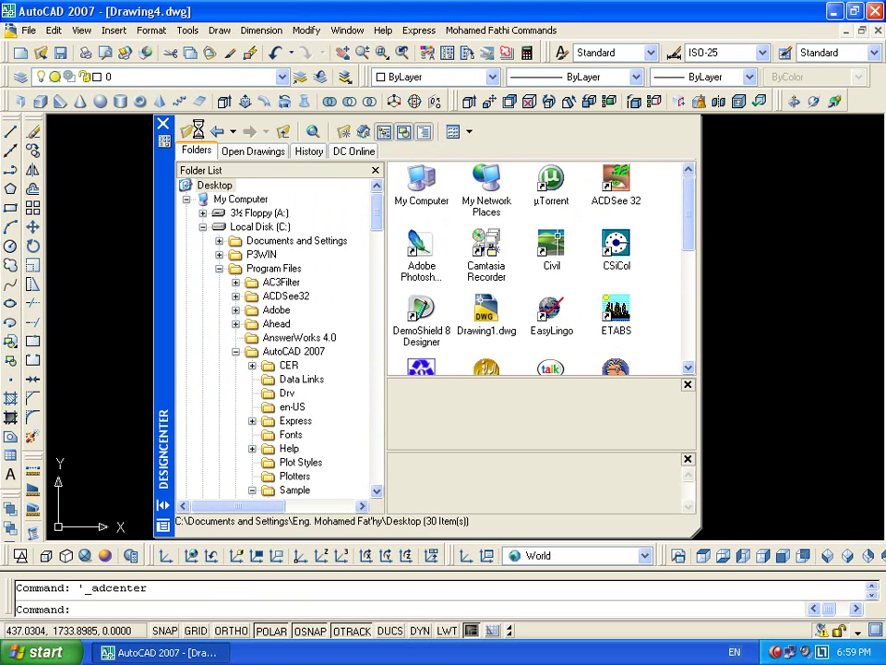
pyautogui.click(187, 132)
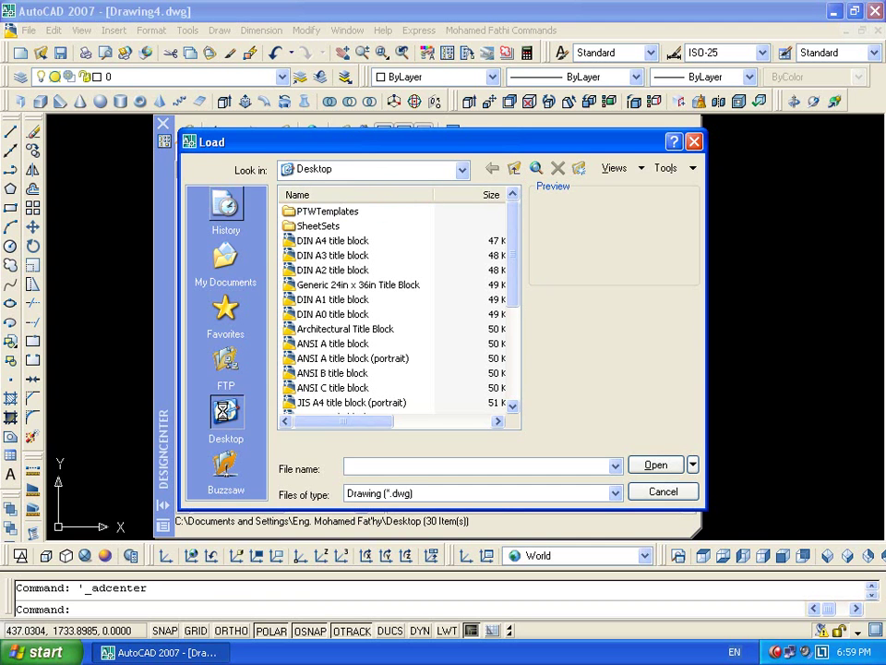
pyautogui.click(226, 412)
pyautogui.click(327, 300)
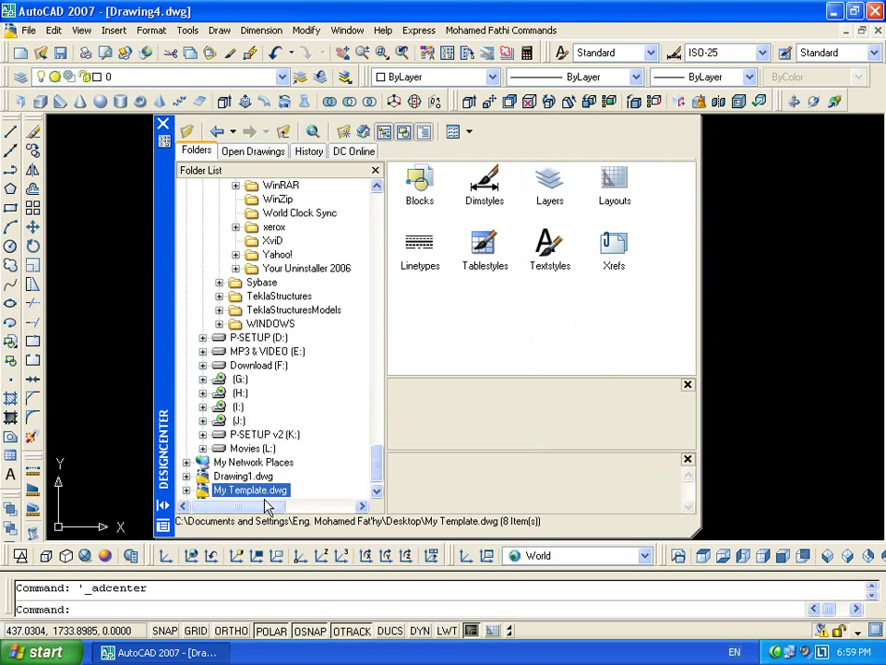
pyautogui.scroll(-1, 373, 476)
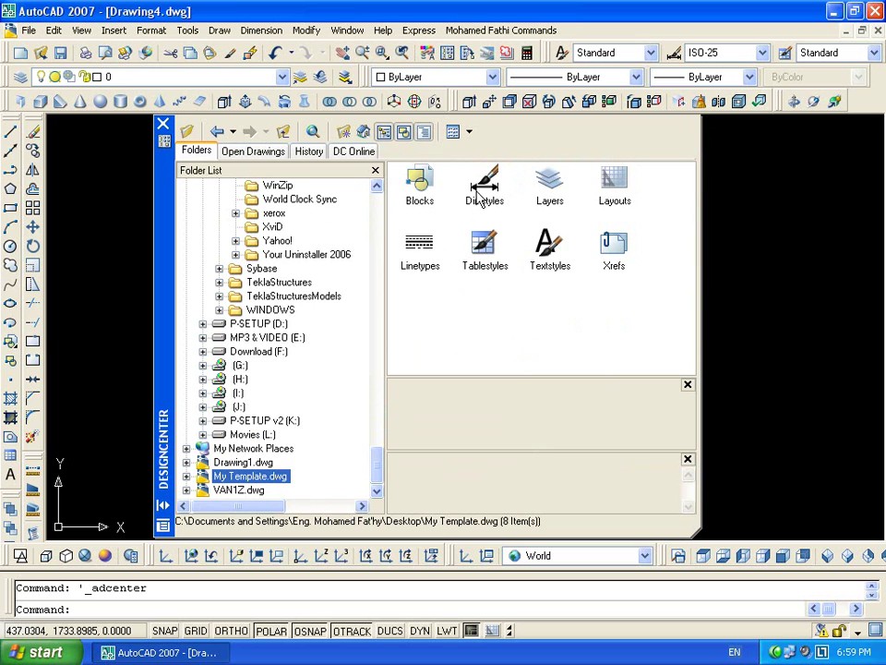
# List the template's cir and rec blocks and drag the cir block into Drawing4
pyautogui.doubleClick(426, 194)
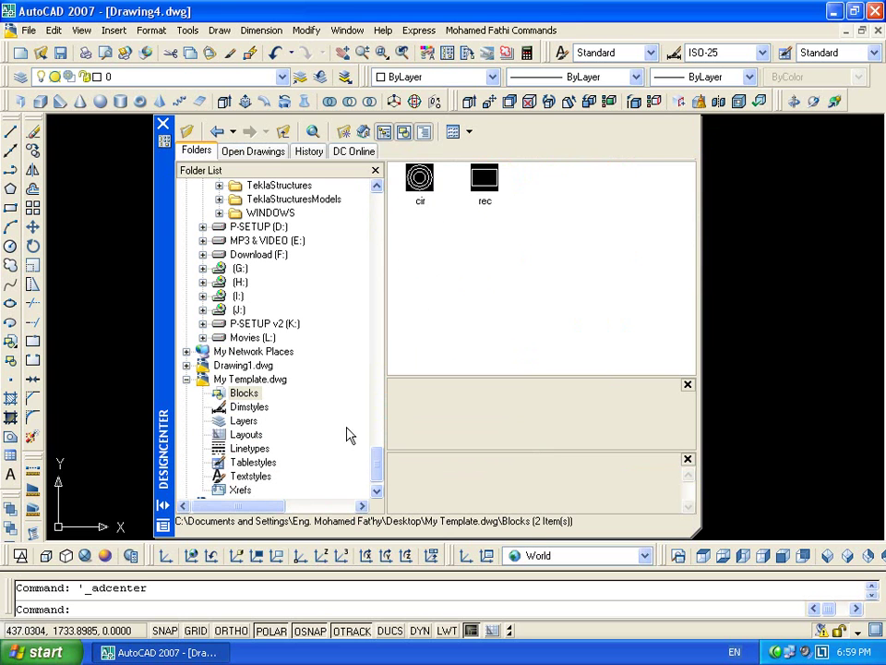
pyautogui.moveTo(177, 334); pyautogui.dragTo(70, 270)
pyautogui.moveTo(312, 120); pyautogui.dragTo(705, 271)
pyautogui.moveTo(59, 167); pyautogui.dragTo(319, 226)
pyautogui.click(282, 77)
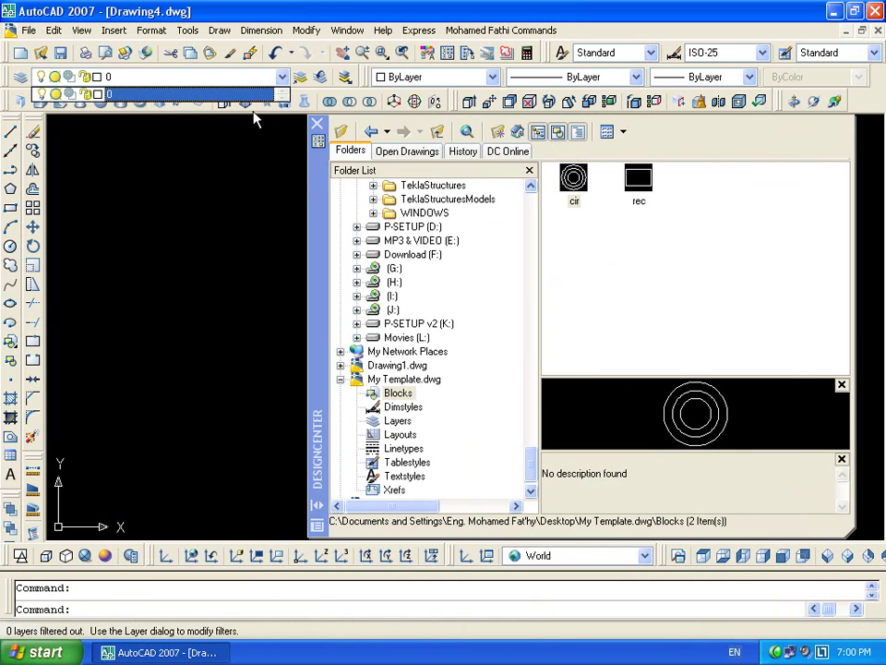
# Show the template's 11 layers and compare them with the drawing's layer list and Layer Properties
pyautogui.click(681, 339)
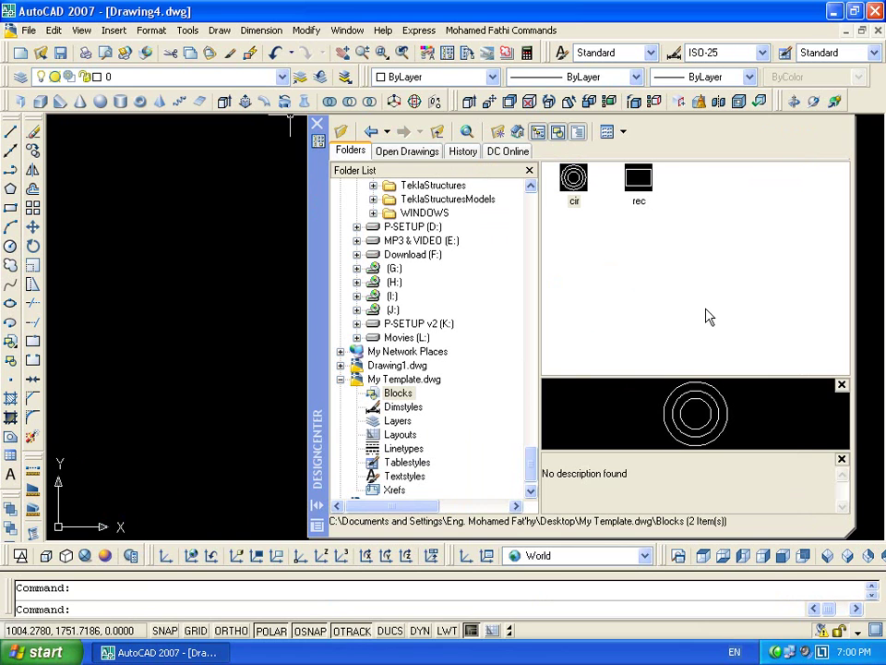
pyautogui.click(396, 420)
pyautogui.moveTo(807, 364); pyautogui.dragTo(551, 166)
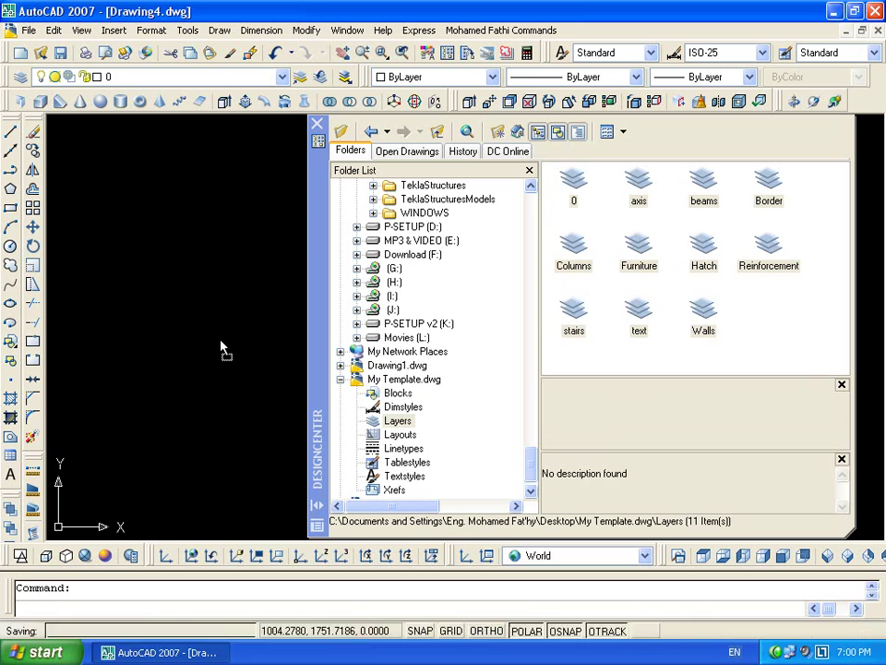
pyautogui.click(281, 77)
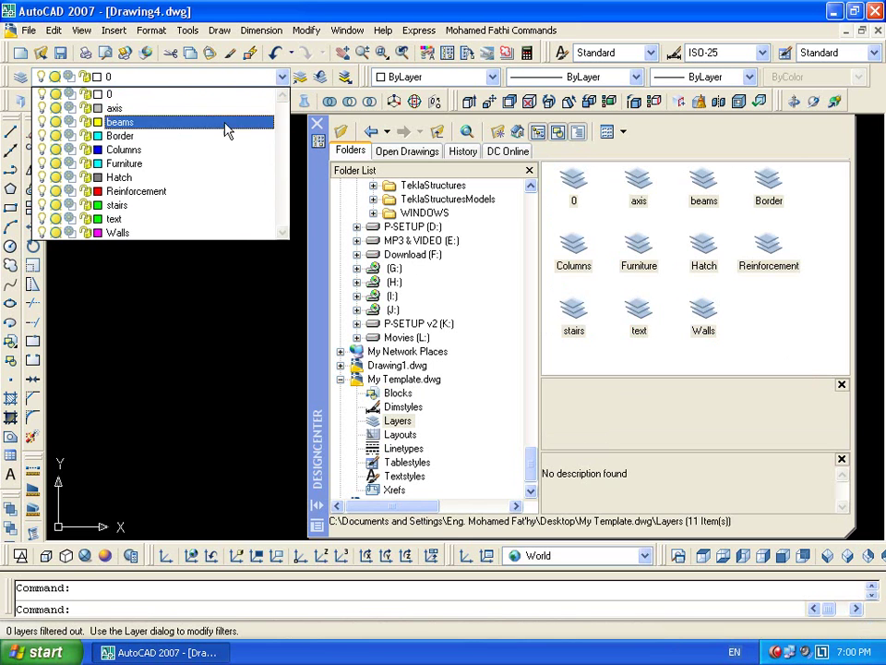
pyautogui.click(139, 93)
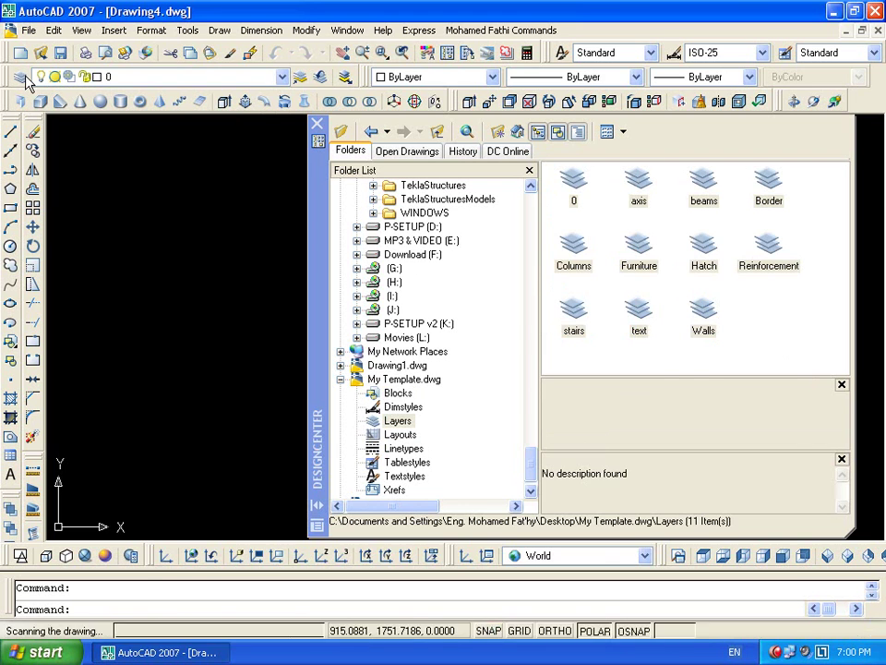
pyautogui.click(20, 77)
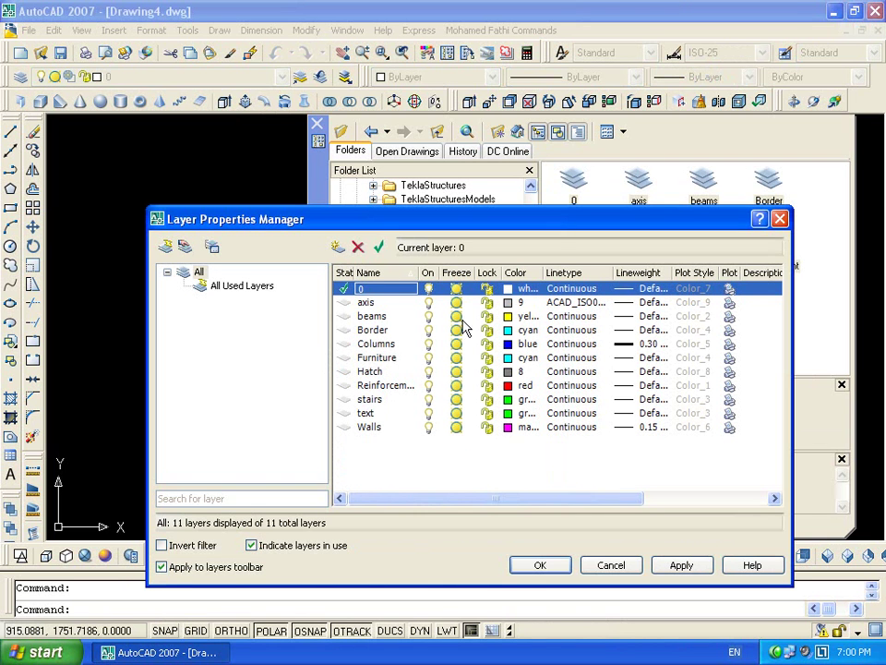
pyautogui.click(611, 565)
# Drag the axis and beams layers from the template into the drawing
pyautogui.click(639, 183)
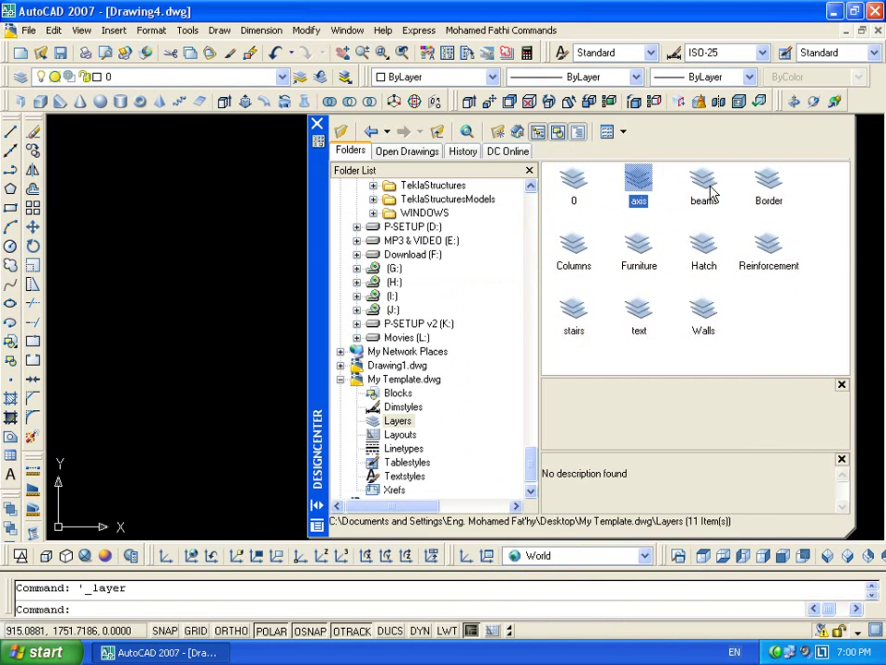
pyautogui.click(711, 199)
pyautogui.keyDown('ctrl'); pyautogui.click(633, 191); pyautogui.keyUp('ctrl')
pyautogui.moveTo(633, 191); pyautogui.dragTo(194, 303)
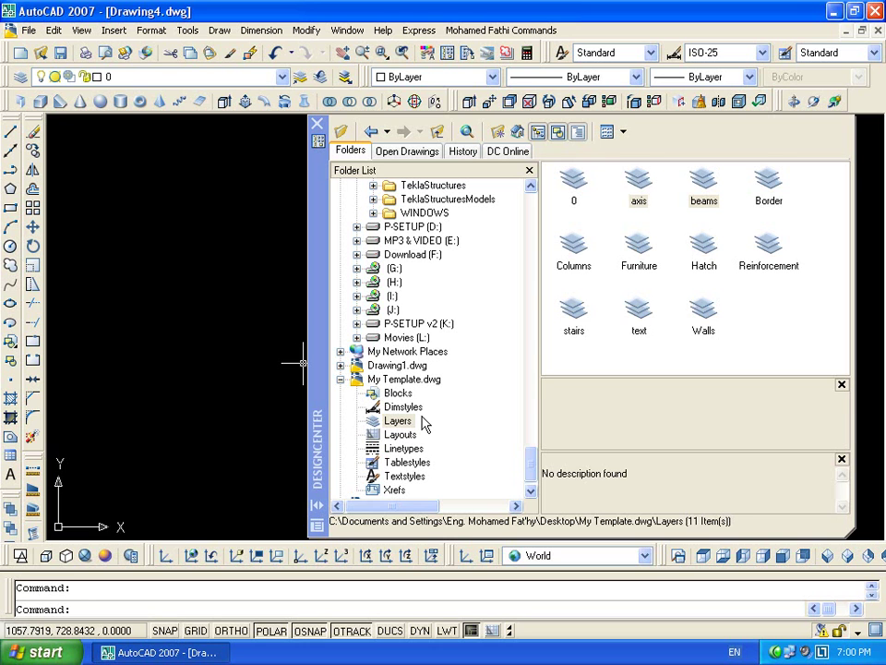
# Select My Dim Style in the template and check the drawing's dimension and text style lists
pyautogui.click(403, 407)
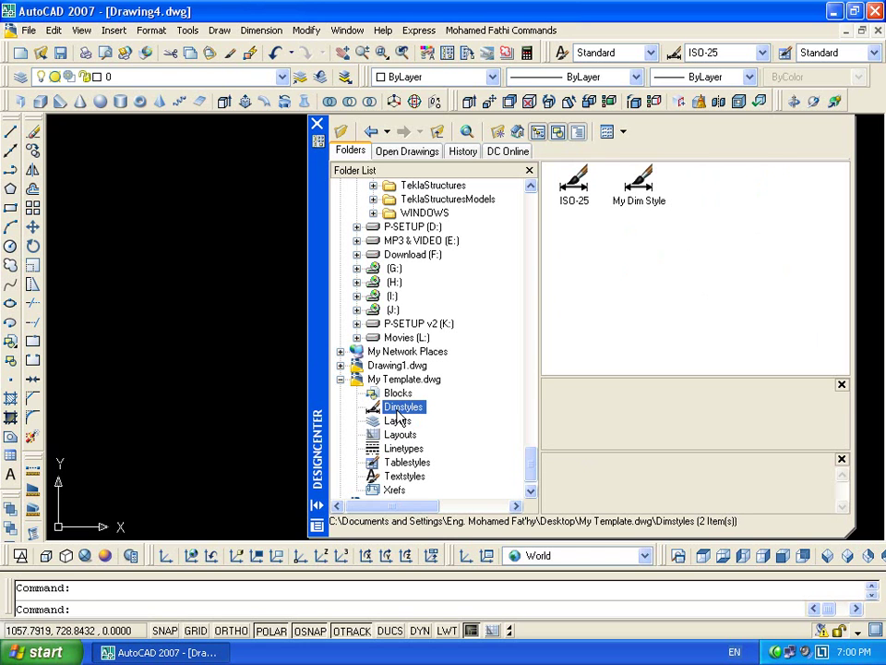
pyautogui.click(637, 186)
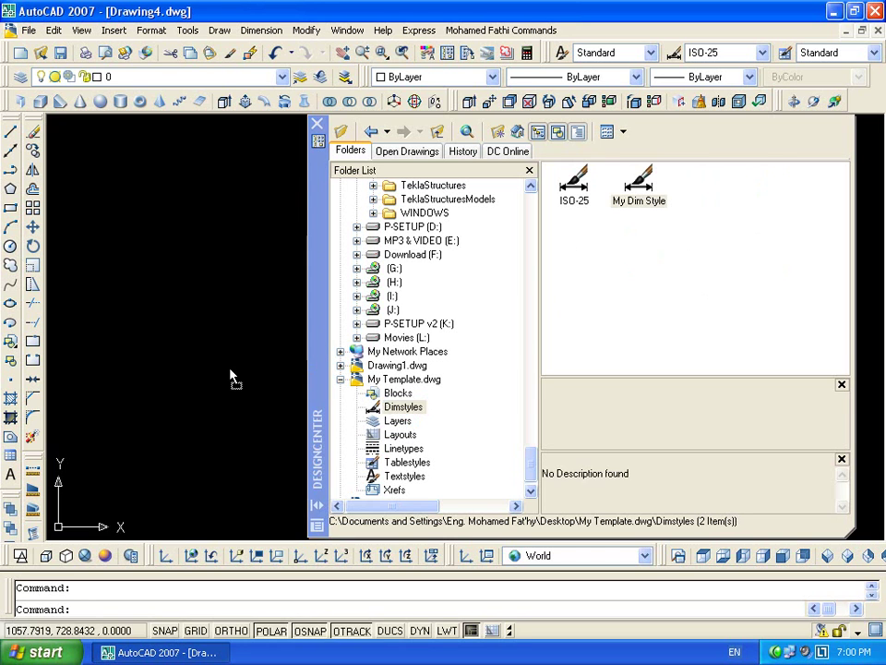
pyautogui.click(762, 52)
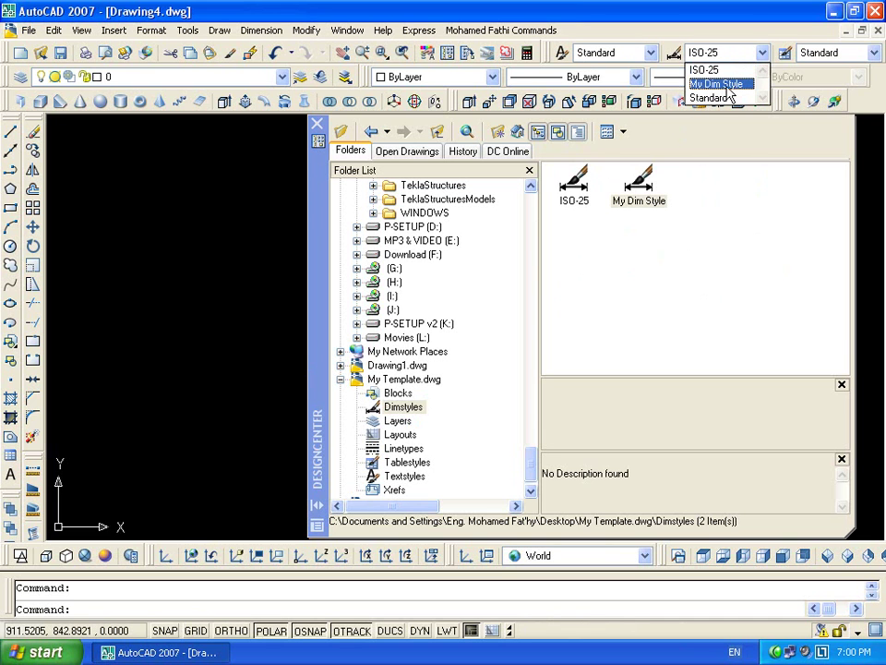
pyautogui.click(711, 65)
pyautogui.click(652, 52)
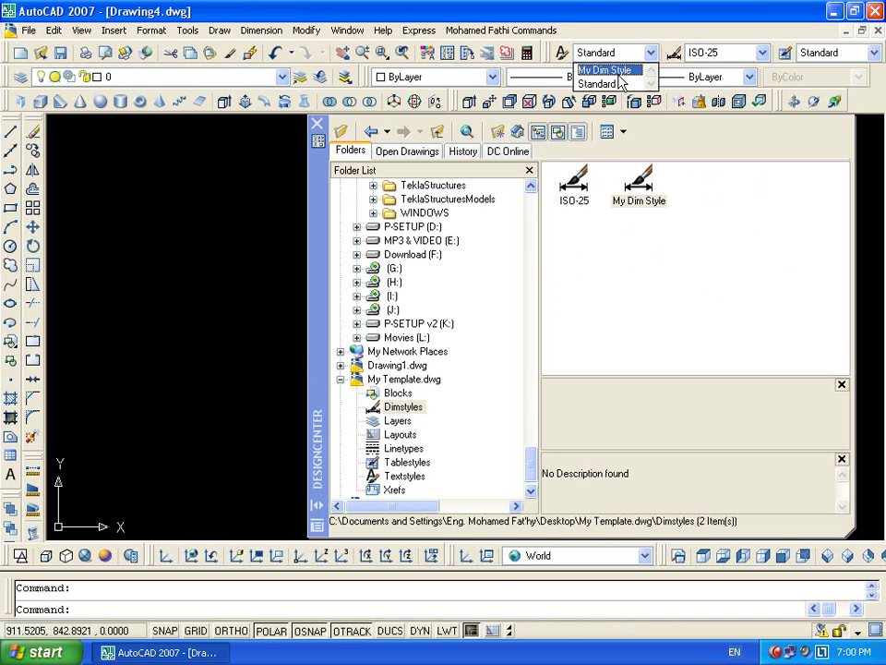
pyautogui.click(595, 81)
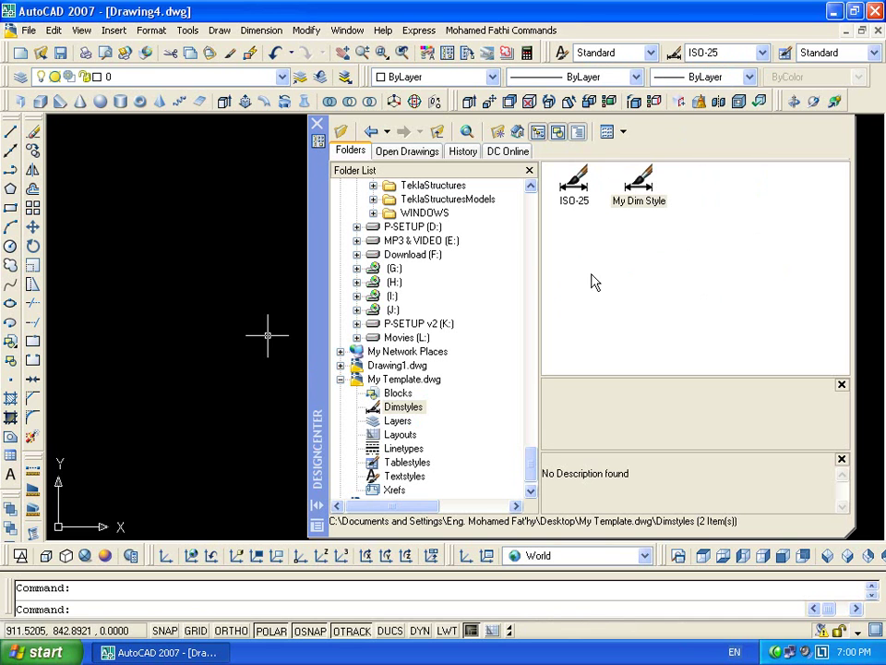
# Bring the template's three text styles, including My Text Style, into the drawing
pyautogui.click(405, 476)
pyautogui.moveTo(702, 208); pyautogui.dragTo(534, 277)
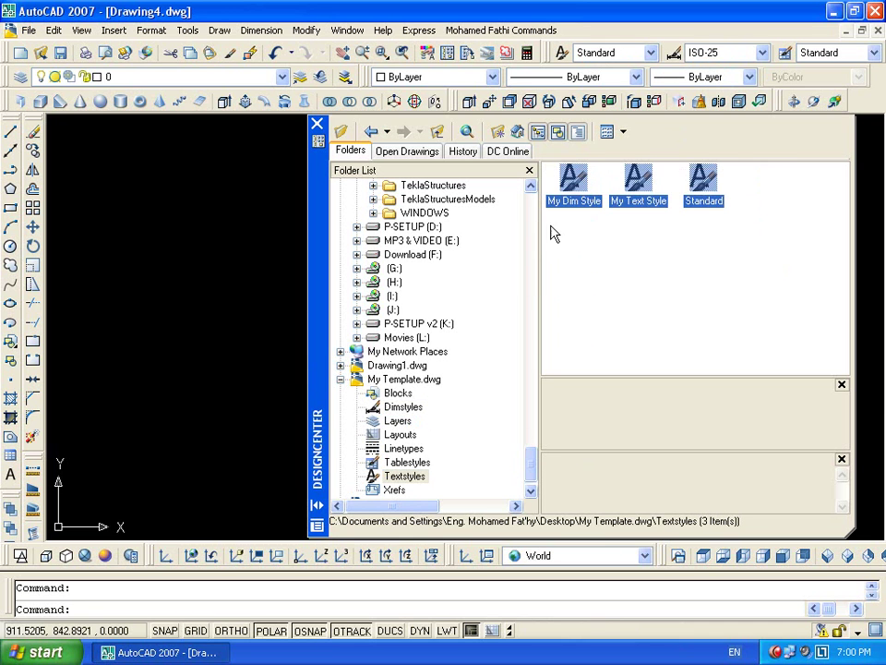
pyautogui.moveTo(583, 177); pyautogui.dragTo(230, 305)
pyautogui.click(652, 52)
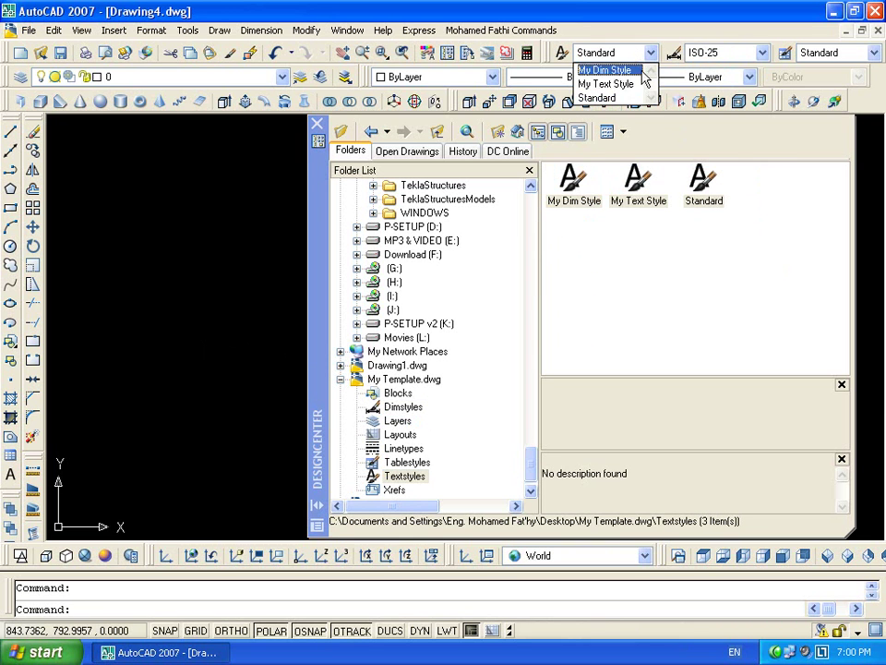
# Add My Table Style from the template and confirm it in the table style list
pyautogui.click(832, 58)
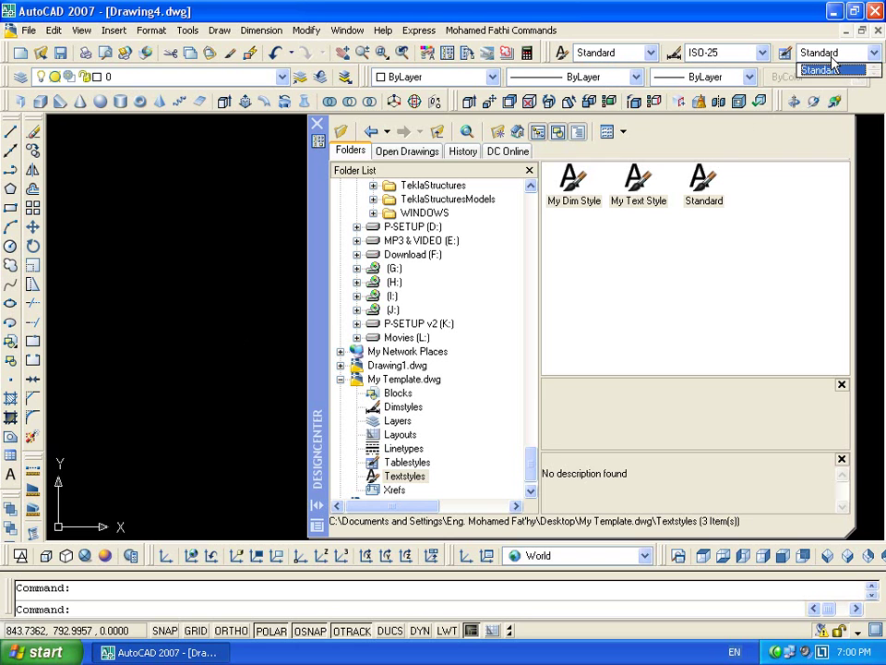
pyautogui.click(406, 464)
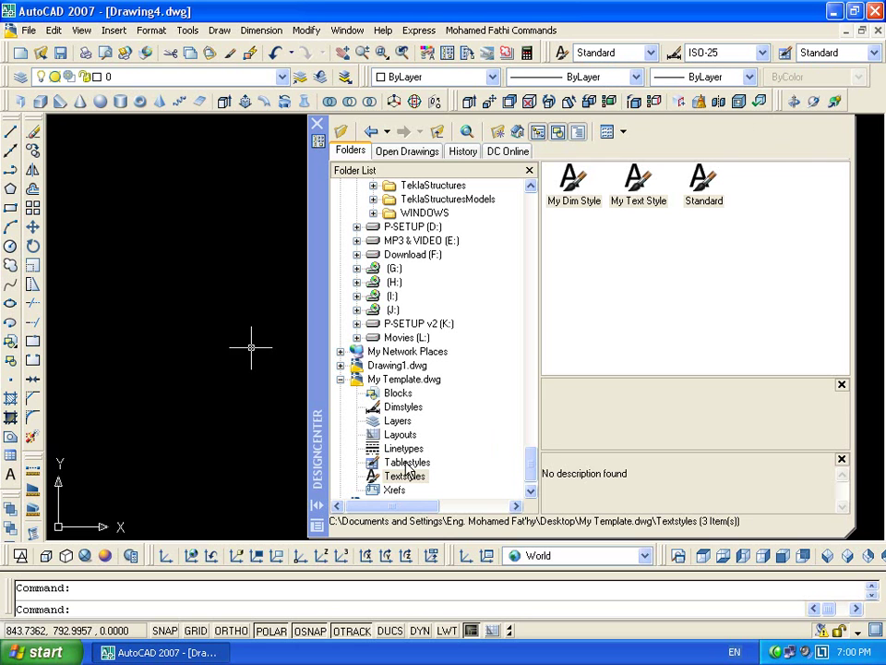
pyautogui.click(581, 175)
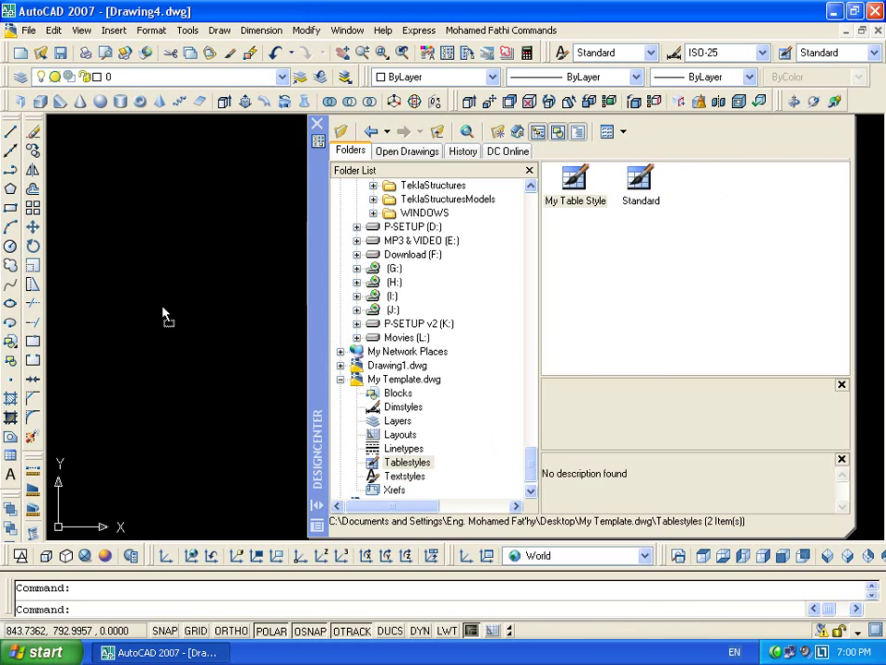
pyautogui.click(828, 56)
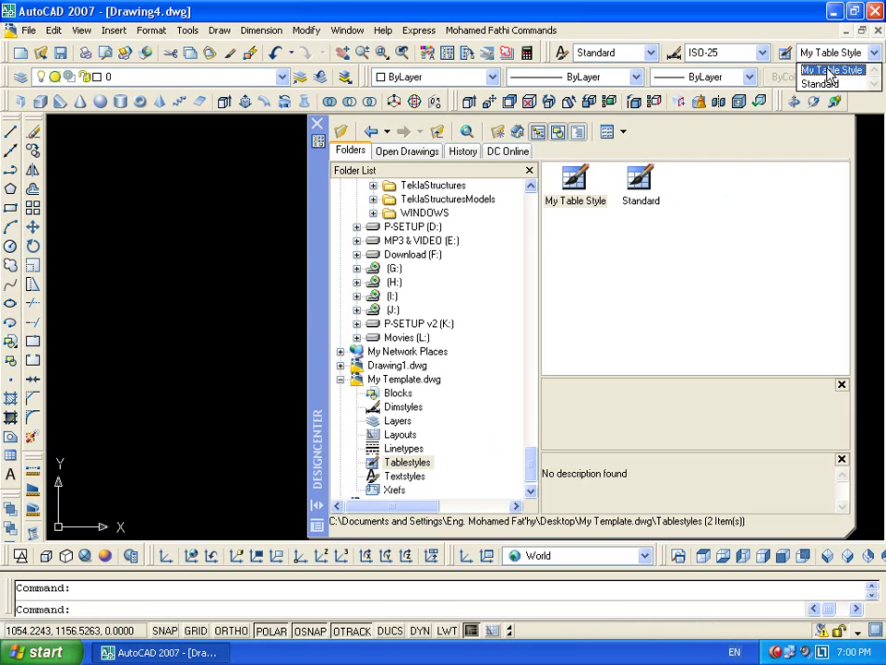
pyautogui.click(652, 310)
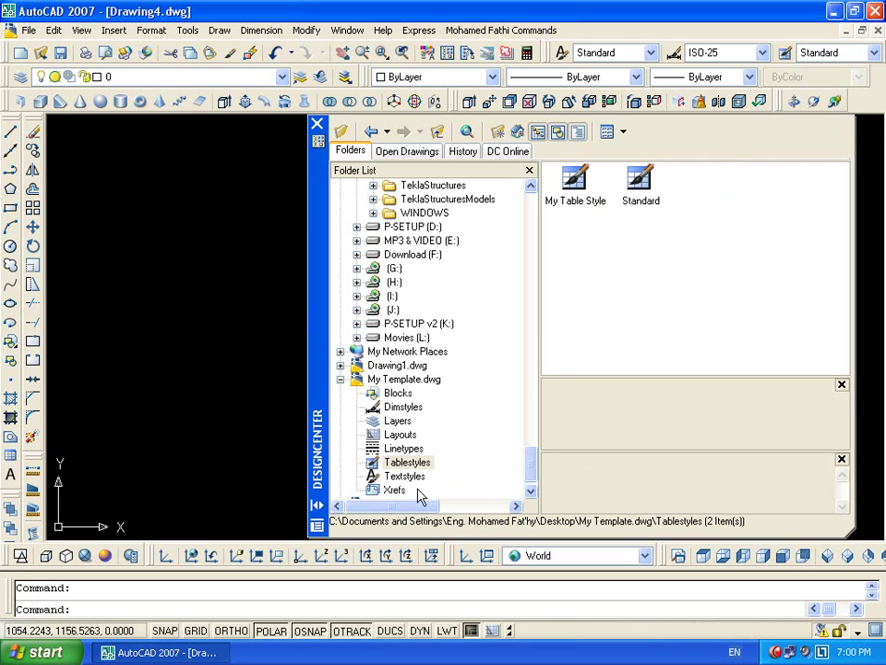
# Select the template's 13 linetypes and confirm them in the drawing's linetype list
pyautogui.click(388, 448)
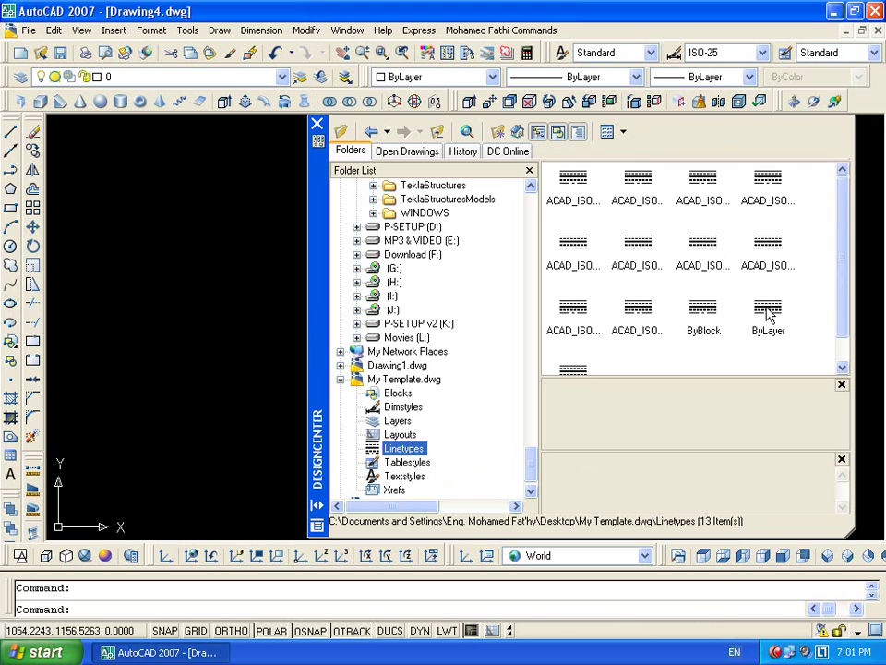
pyautogui.moveTo(814, 185); pyautogui.dragTo(555, 390)
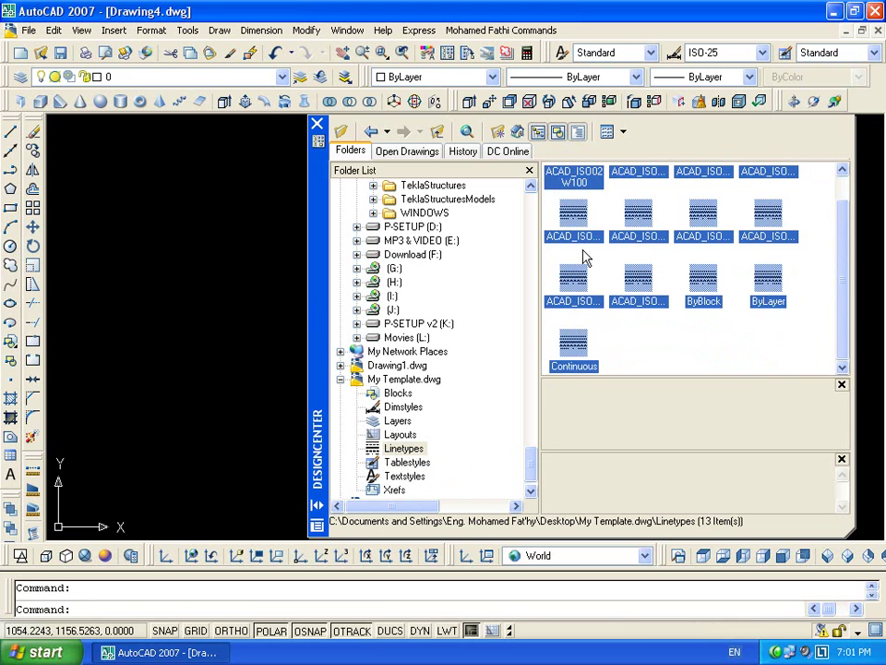
pyautogui.click(590, 77)
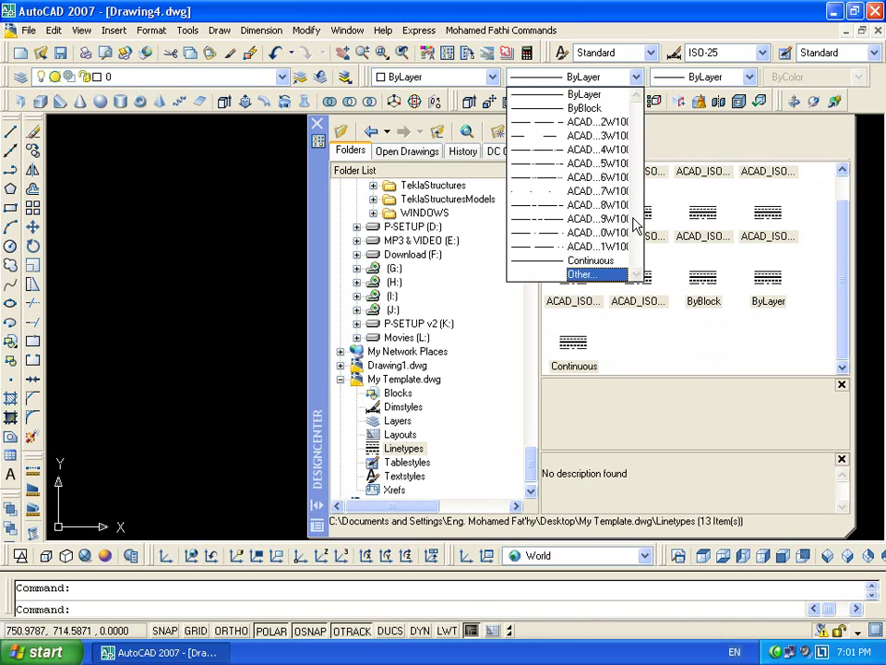
pyautogui.click(319, 123)
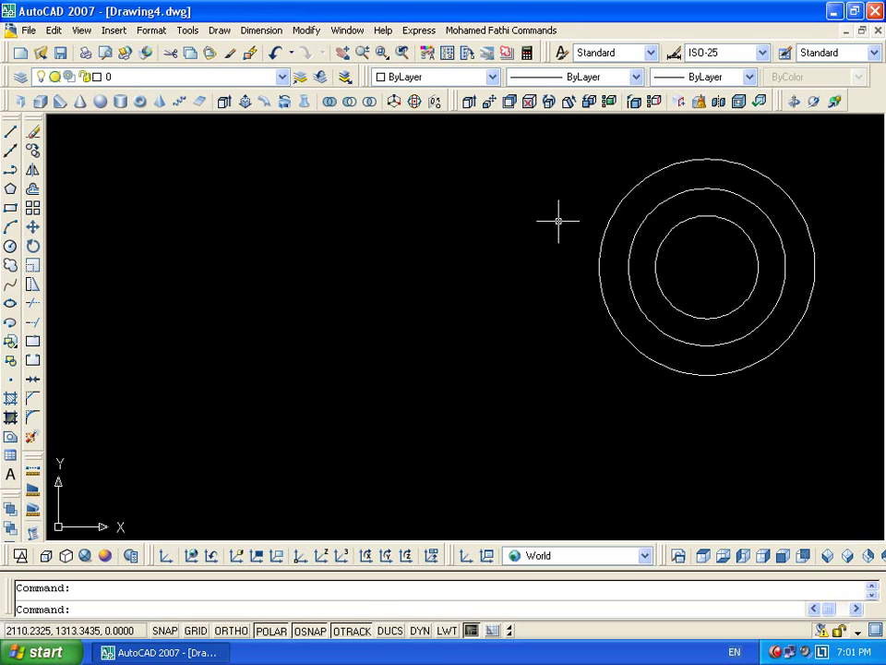
# Make My Dim Style the current dimension style
pyautogui.click(281, 77)
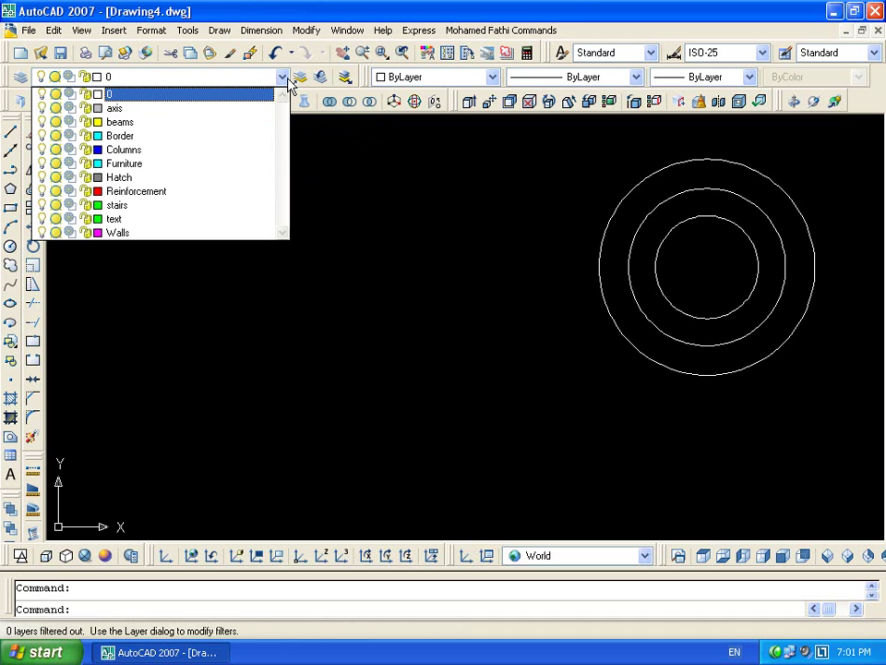
pyautogui.click(652, 56)
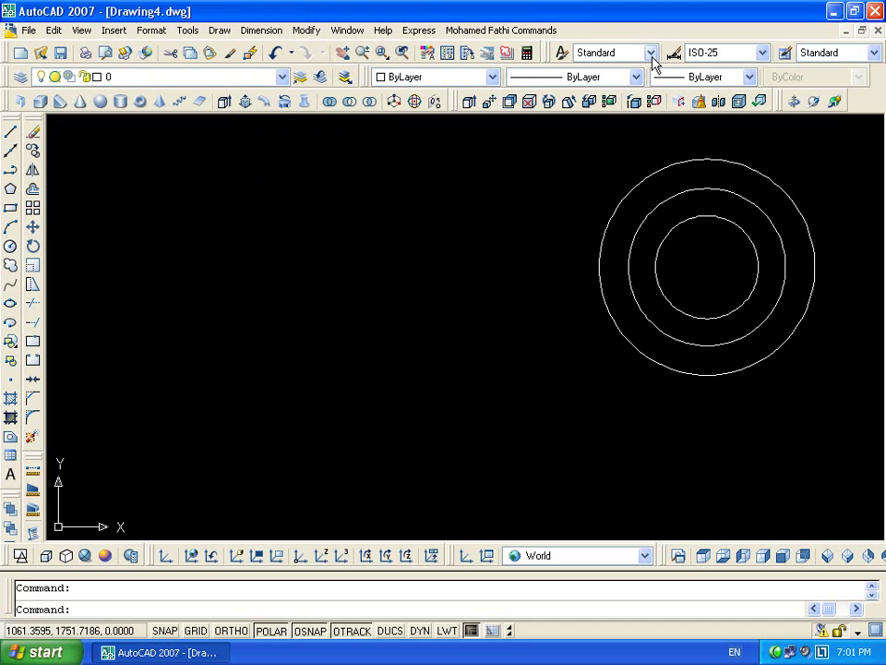
pyautogui.click(652, 56)
pyautogui.click(762, 53)
pyautogui.click(746, 83)
# Add a 467.35 linear dimension
pyautogui.click(258, 33)
pyautogui.click(301, 75)
pyautogui.click(352, 277)
pyautogui.click(466, 277)
pyautogui.click(406, 274)
pyautogui.scroll(8, 386, 282)
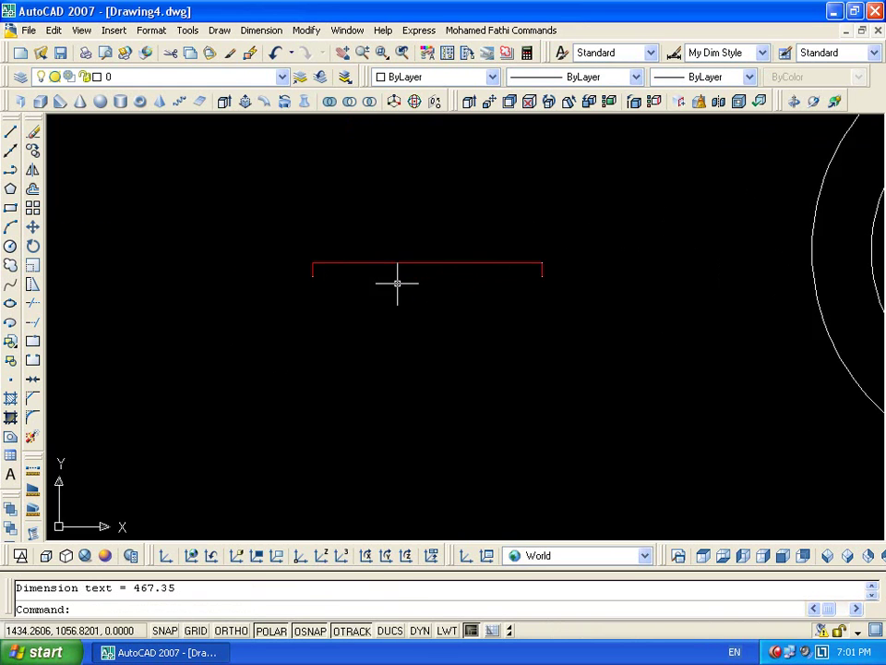
pyautogui.scroll(5, 452, 286)
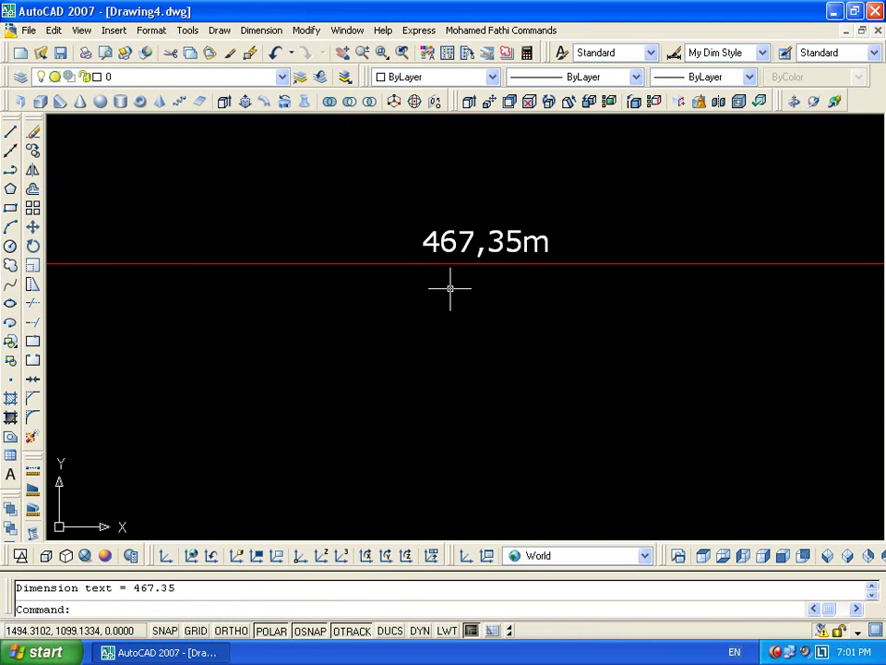
pyautogui.scroll(-5, 457, 300)
# Draw a small rectangle with the rec command
pyautogui.write('rec')
pyautogui.press('Return')
pyautogui.click(482, 244)
pyautogui.click(522, 208)
pyautogui.write('rec')
pyautogui.press('Return')
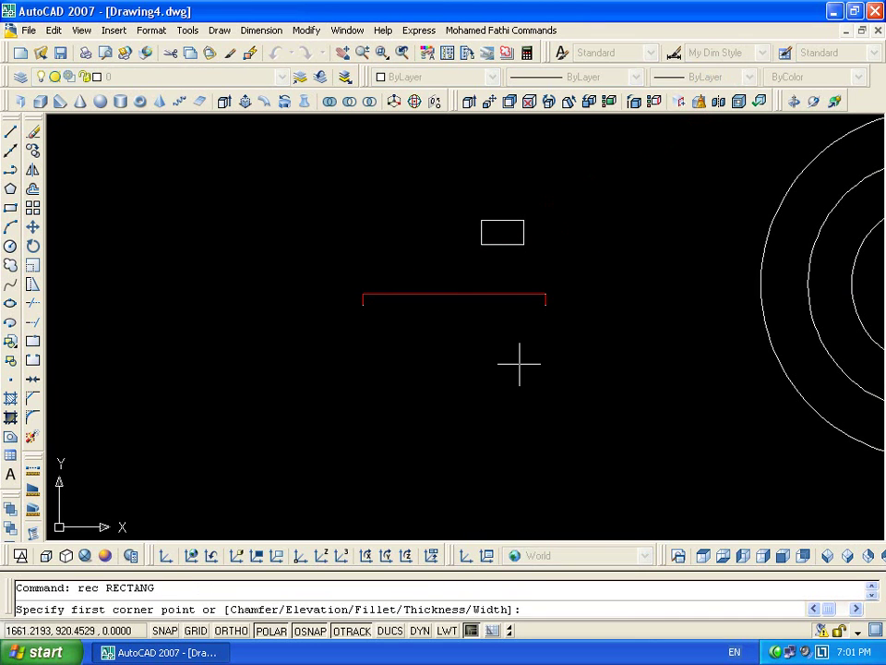
pyautogui.click(518, 408)
pyautogui.write('@20,20')
pyautogui.press('Return')
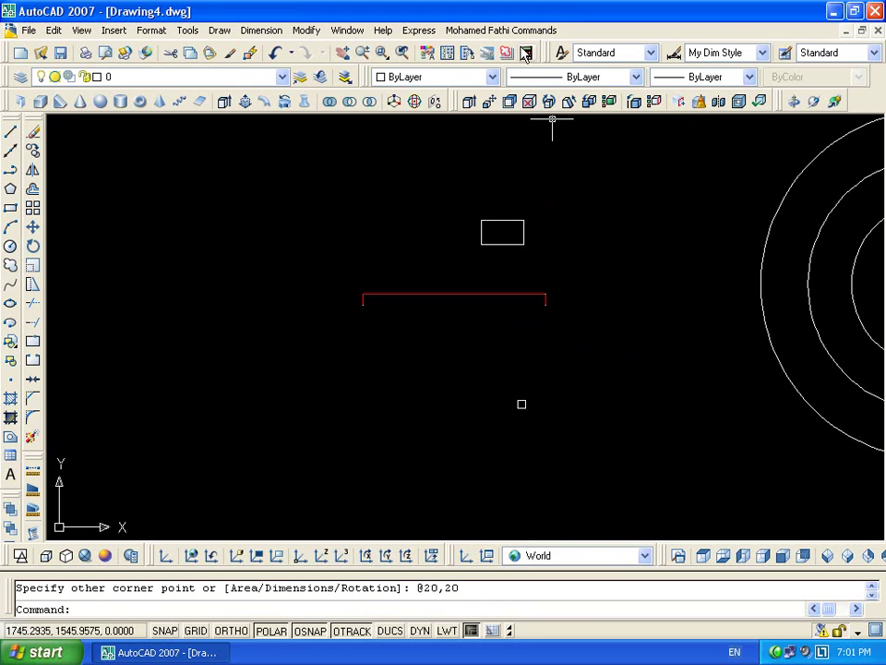
# Dimension the square's top edge with a 20 linear dimension above it
pyautogui.click(267, 31)
pyautogui.click(275, 75)
pyautogui.scroll(10, 509, 405)
pyautogui.scroll(3, 609, 378)
pyautogui.click(400, 296)
pyautogui.scroll(-3, 572, 351)
pyautogui.scroll(2, 501, 312)
pyautogui.click(501, 312)
pyautogui.click(407, 298)
pyautogui.scroll(12, 407, 298)
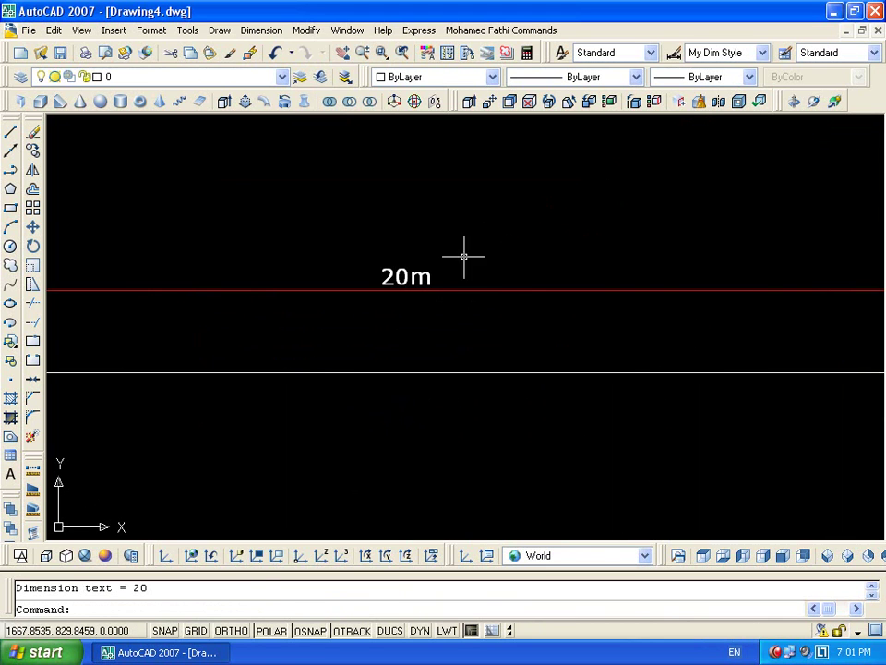
pyautogui.scroll(-10, 786, 277)
pyautogui.moveTo(786, 276); pyautogui.dragTo(538, 222, button='middle')
pyautogui.press('Escape')
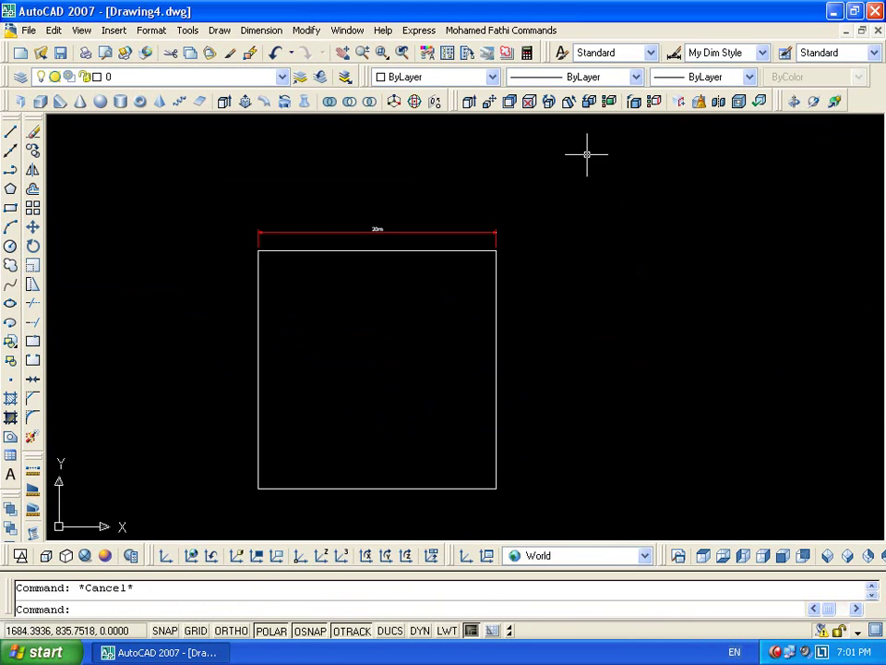
# Make My Text Style current and write 'asdfsdfsdf' inside the square with DTEXT at 0° rotation
pyautogui.click(625, 56)
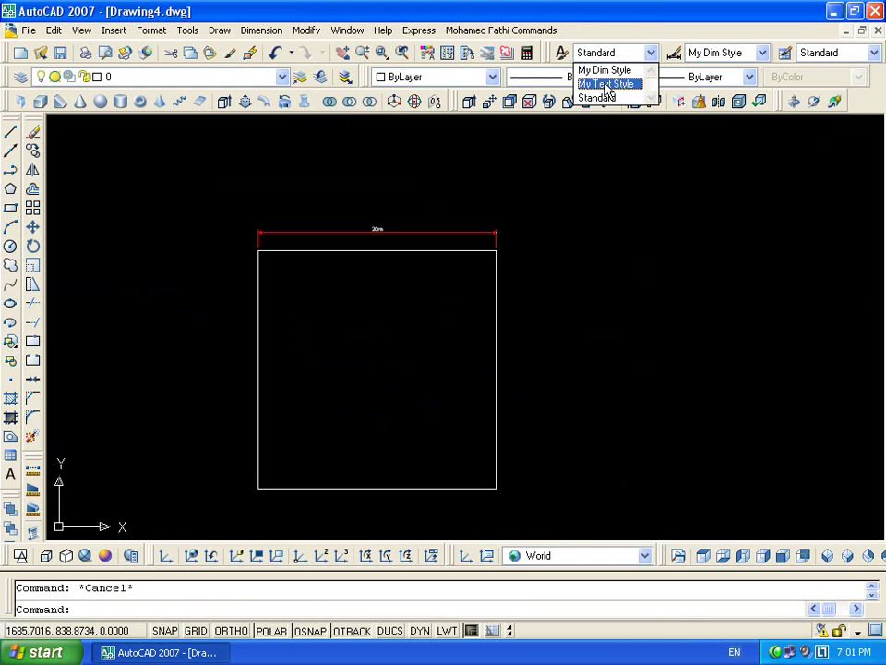
pyautogui.click(607, 84)
pyautogui.write('dt')
pyautogui.press('Return')
pyautogui.click(331, 411)
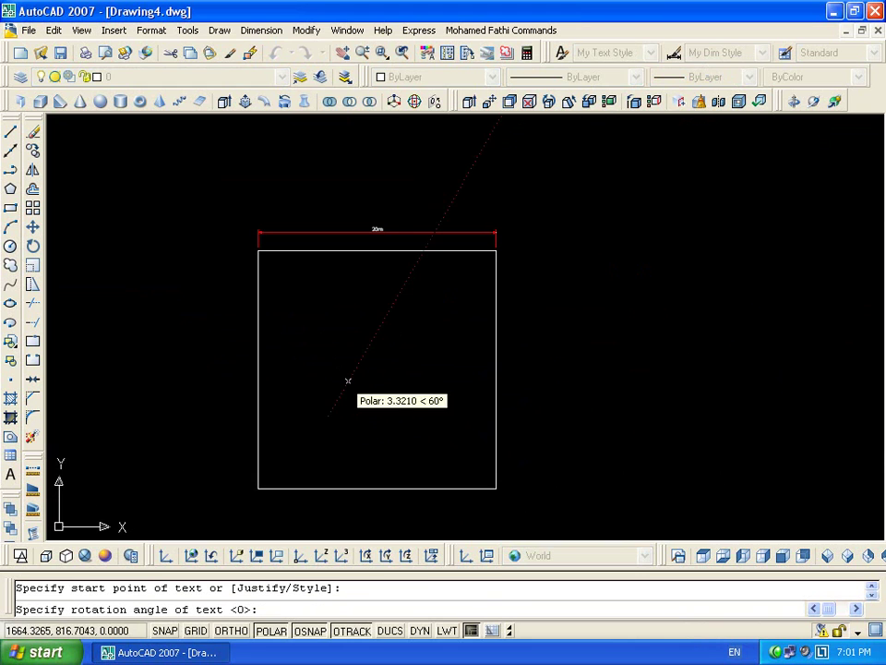
pyautogui.press('Return')
pyautogui.write('asdfsdfsdf')
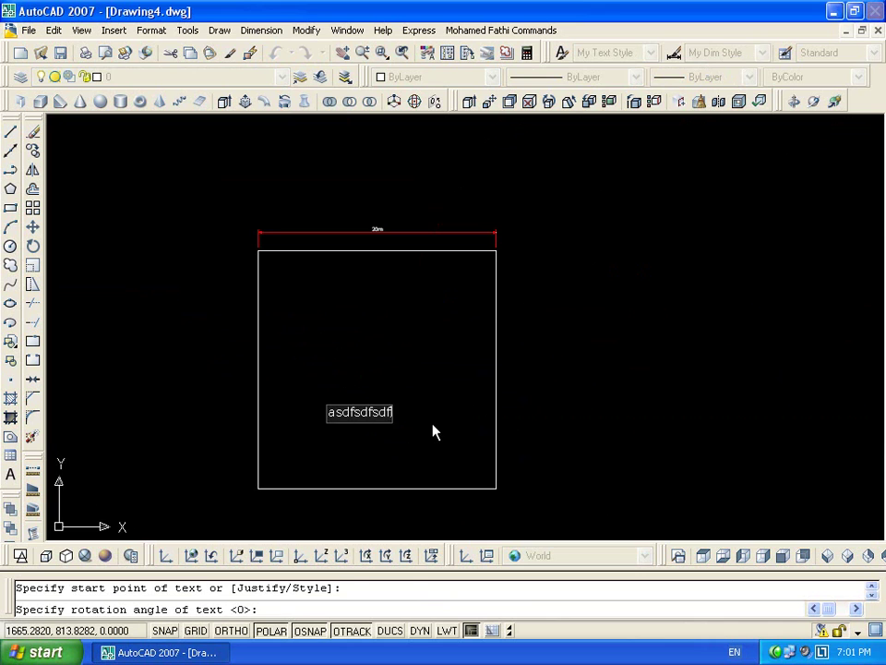
pyautogui.press('Return')
pyautogui.press('Return')
pyautogui.press('Return')
pyautogui.press('Escape')
pyautogui.scroll(4, 340, 419)
pyautogui.moveTo(339, 419); pyautogui.dragTo(413, 364, button='middle')
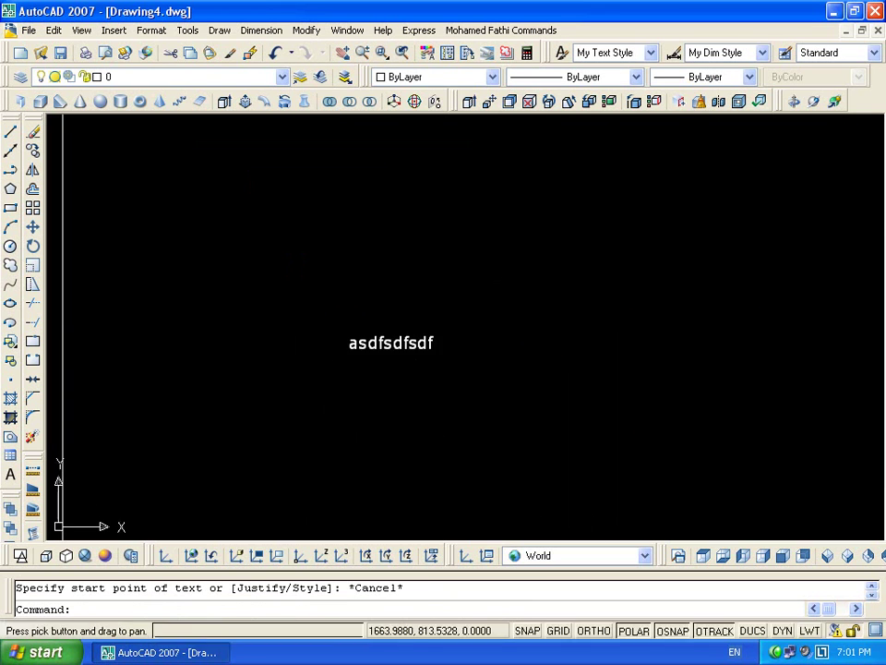
pyautogui.scroll(5, 406, 360)
pyautogui.scroll(-7, 517, 267)
pyautogui.moveTo(500, 308); pyautogui.dragTo(370, 350, button='middle')
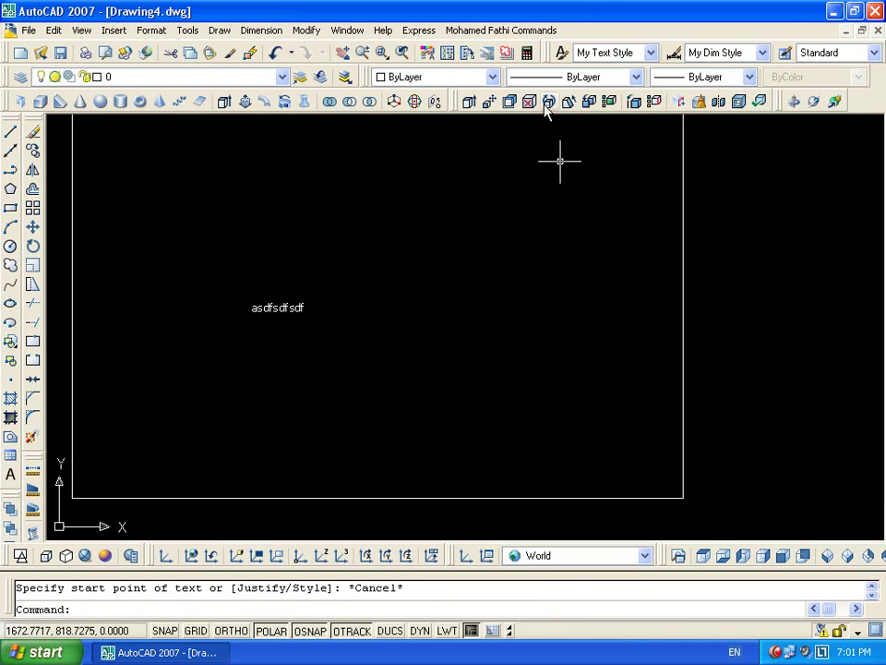
# Reopen DesignCenter and review My Template.dwg's blocks and dimension styles
pyautogui.click(449, 53)
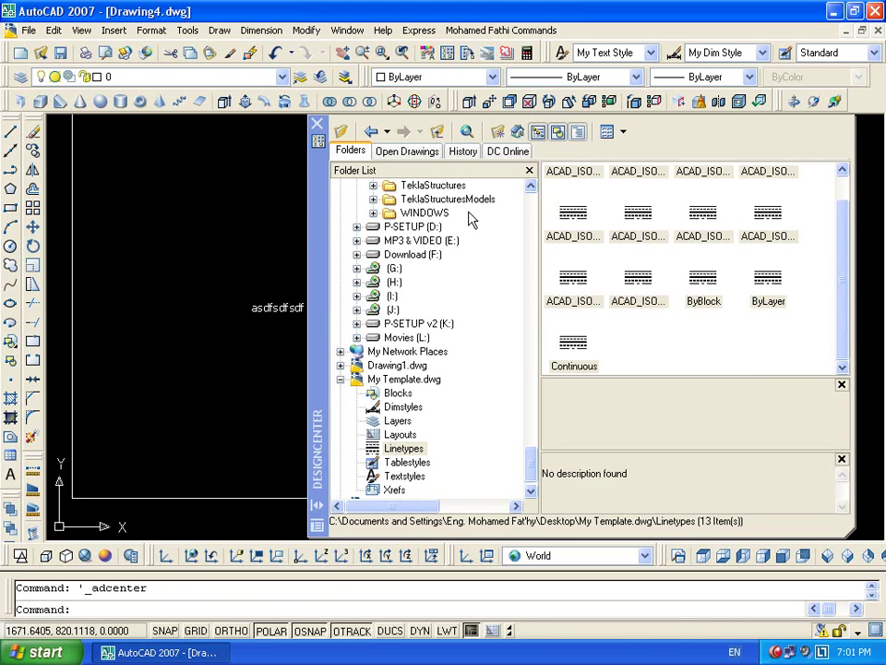
pyautogui.moveTo(535, 452); pyautogui.dragTo(531, 476)
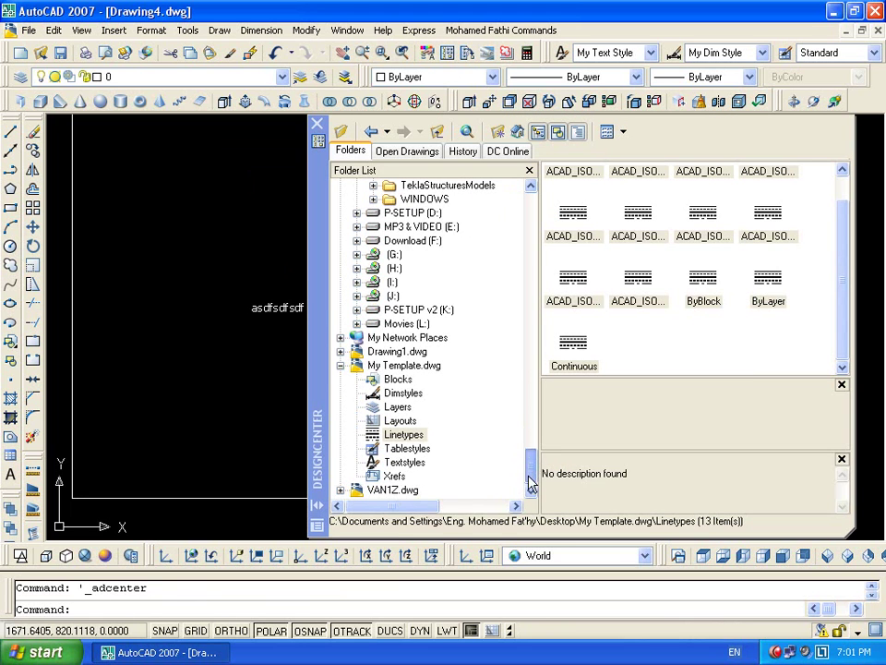
pyautogui.click(405, 365)
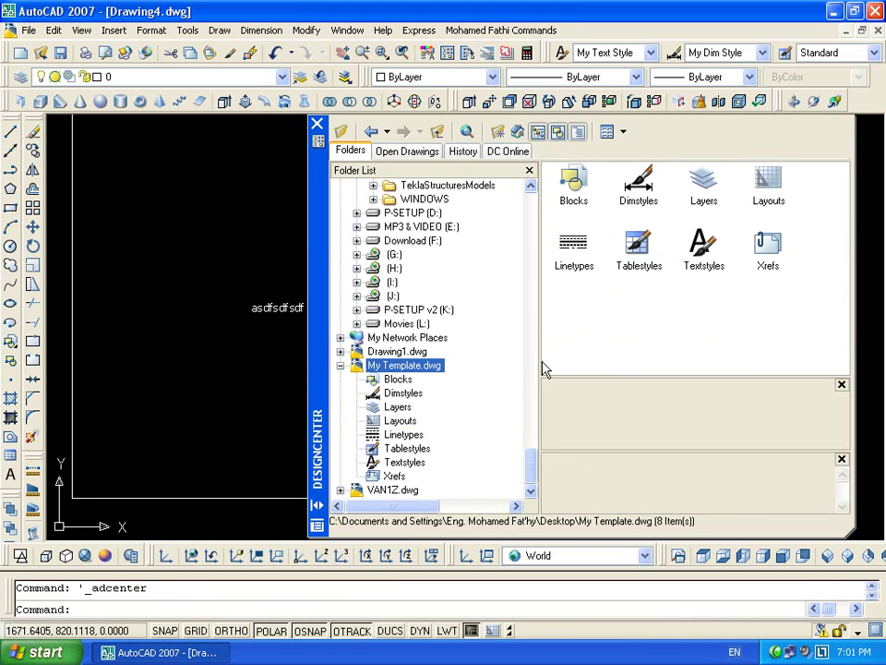
pyautogui.doubleClick(564, 194)
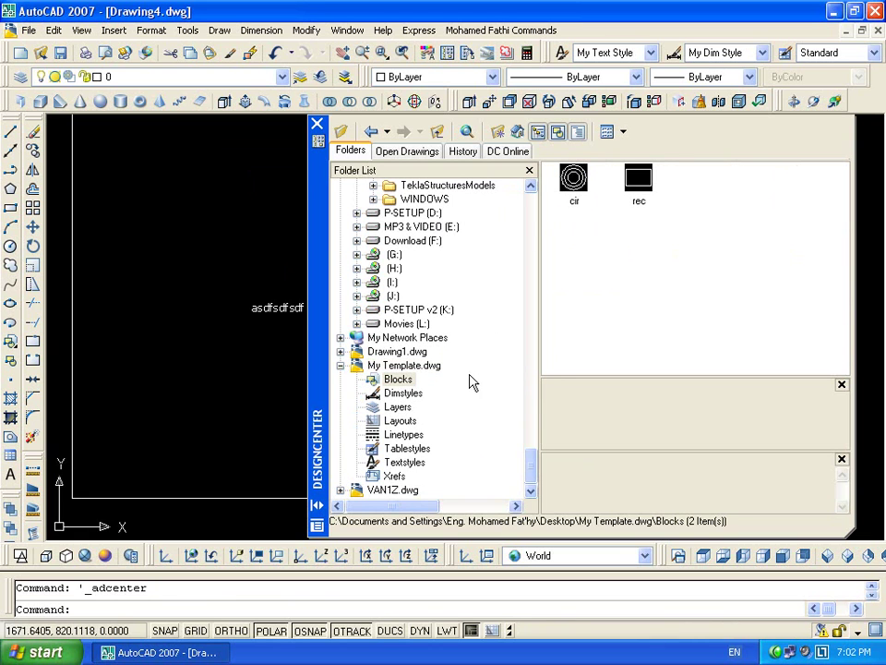
pyautogui.click(413, 393)
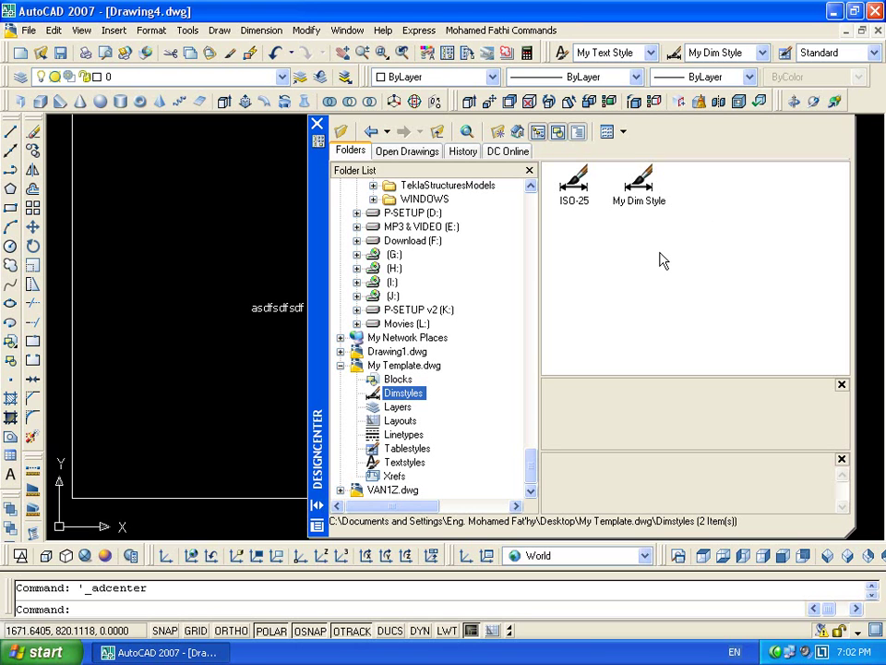
# Review the template's layers, linetypes, text styles and table styles, then close DesignCenter
pyautogui.click(398, 407)
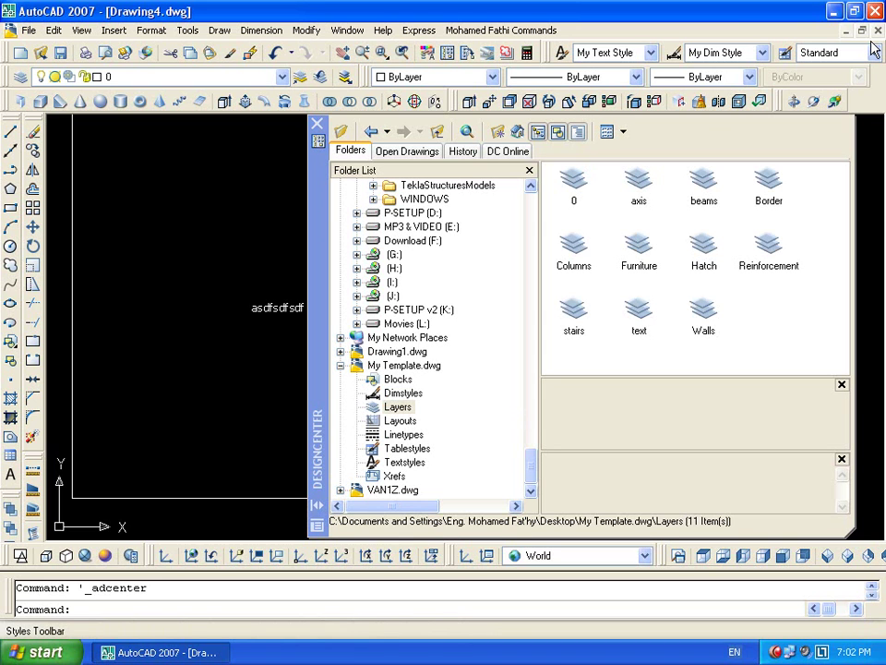
pyautogui.moveTo(814, 185); pyautogui.dragTo(579, 362)
pyautogui.click(732, 360)
pyautogui.moveTo(759, 301); pyautogui.dragTo(574, 343)
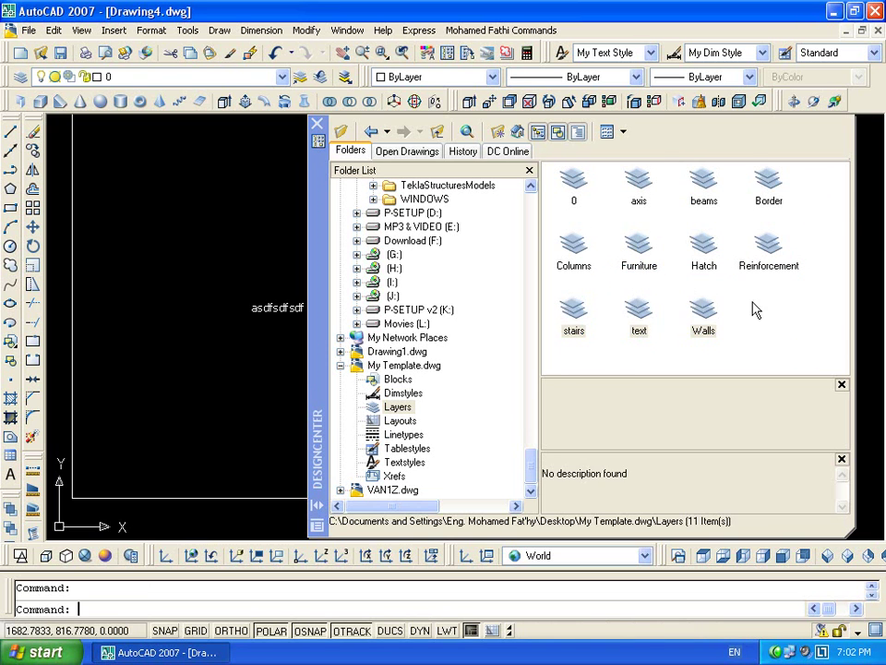
pyautogui.click(403, 435)
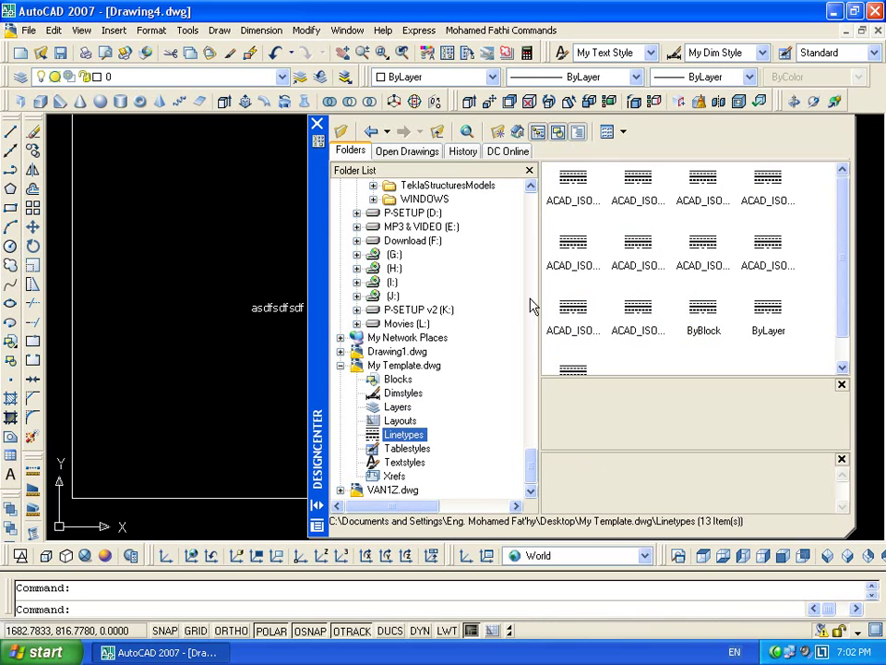
pyautogui.click(404, 462)
pyautogui.click(406, 449)
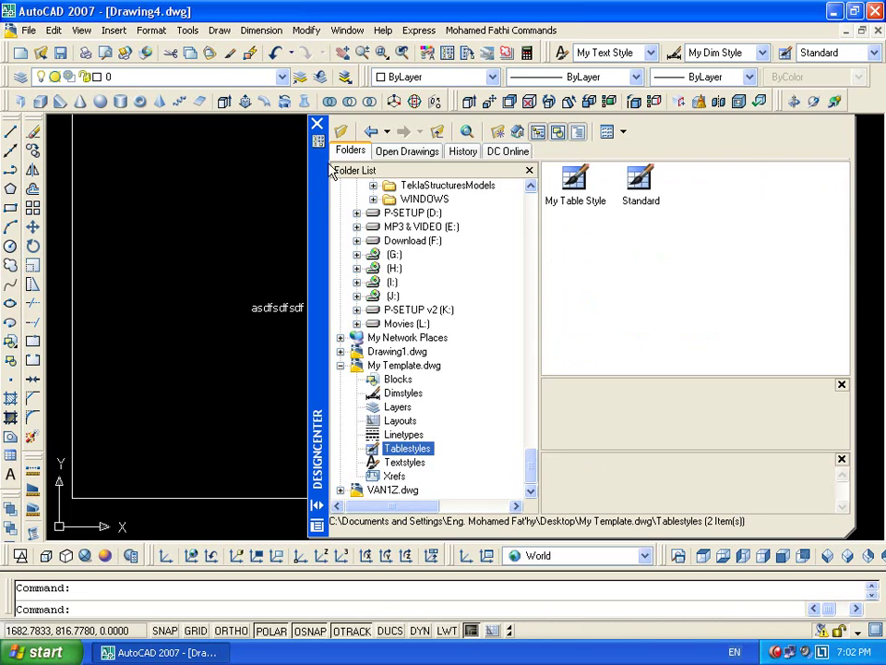
pyautogui.click(317, 125)
# Erase the rectangle, its text and the dimension with a crossing selection
pyautogui.scroll(-5, 416, 234)
pyautogui.moveTo(415, 234); pyautogui.dragTo(480, 246, button='middle')
pyautogui.click(550, 170)
pyautogui.click(223, 475)
pyautogui.press('Delete')
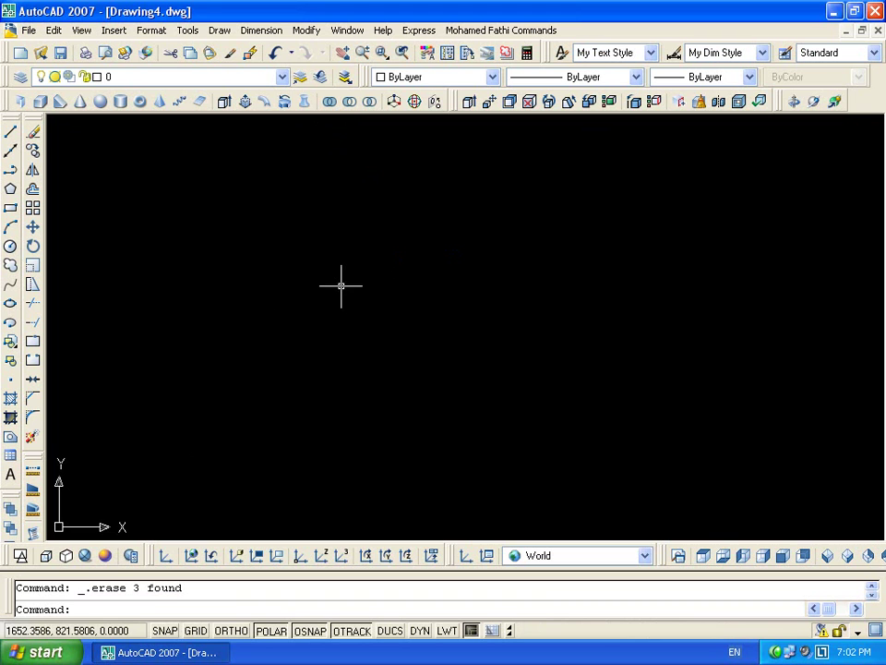
# Erase the line, small rectangle and old circles with a crossing selection
pyautogui.scroll(-5, 405, 221)
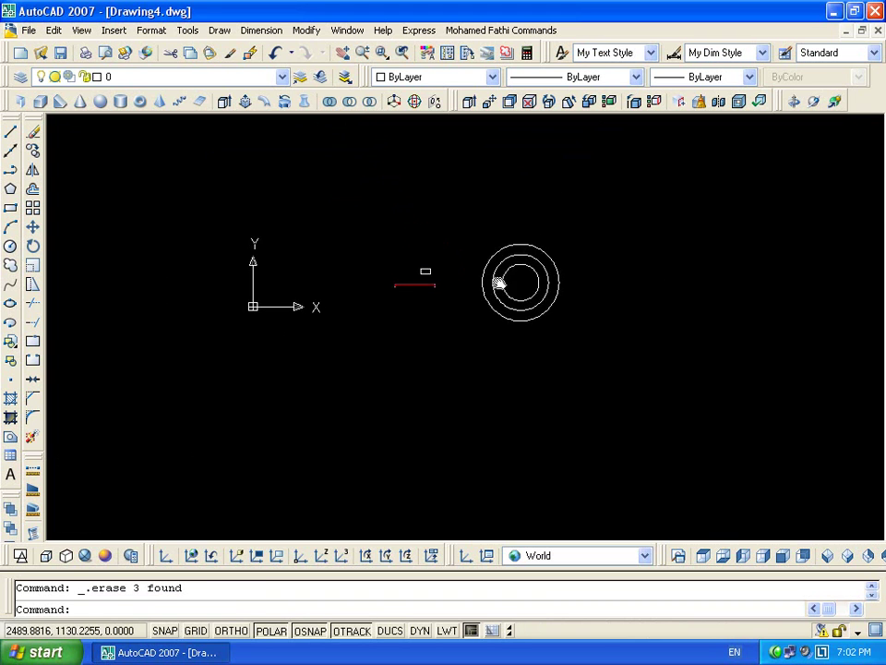
pyautogui.press('Escape')
pyautogui.click(611, 221)
pyautogui.click(328, 413)
pyautogui.press('Delete')
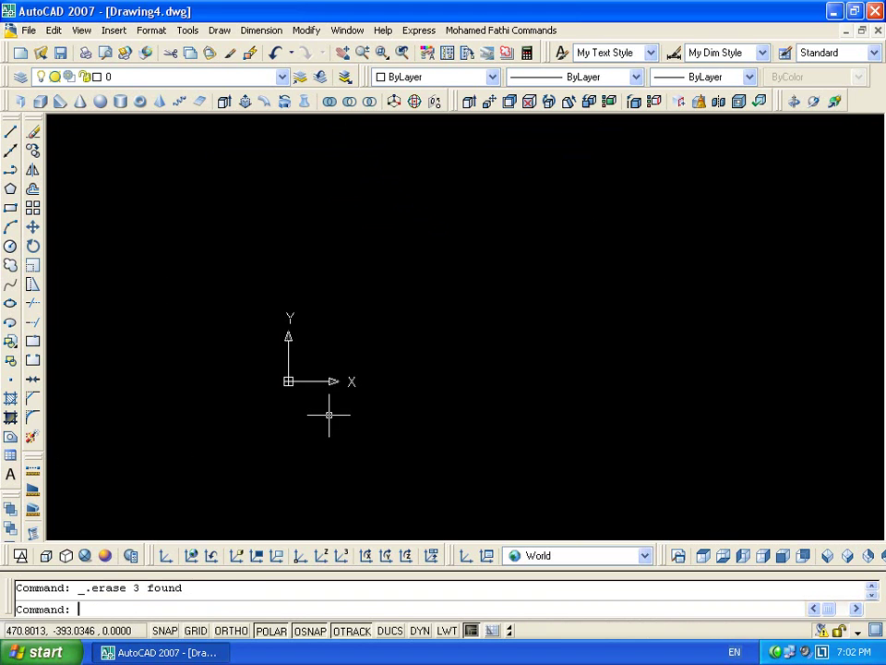
# Start defining a block attribute through Draw > Block > Define Attributes
pyautogui.click(260, 31)
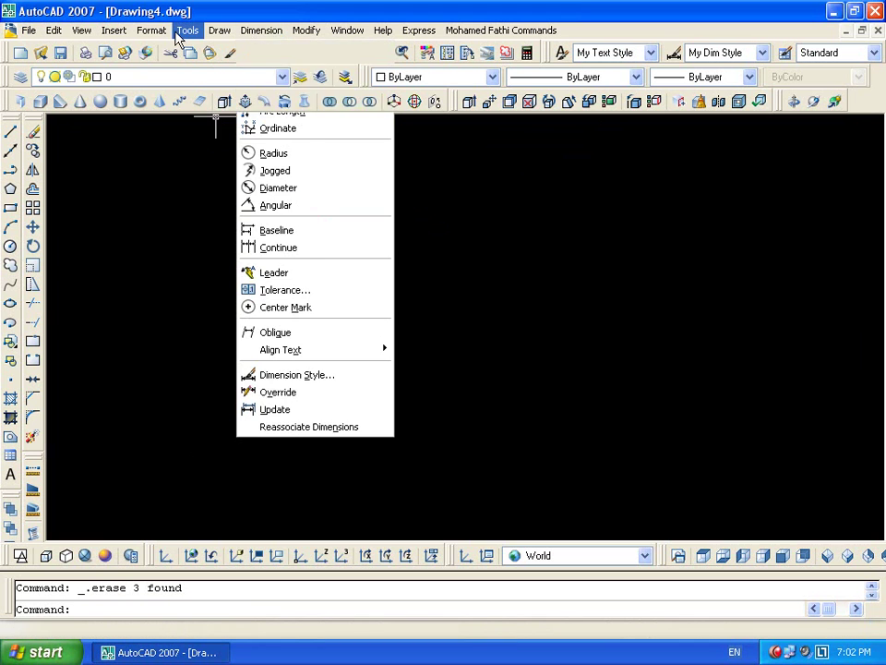
pyautogui.moveTo(190, 33)
pyautogui.moveTo(219, 31)
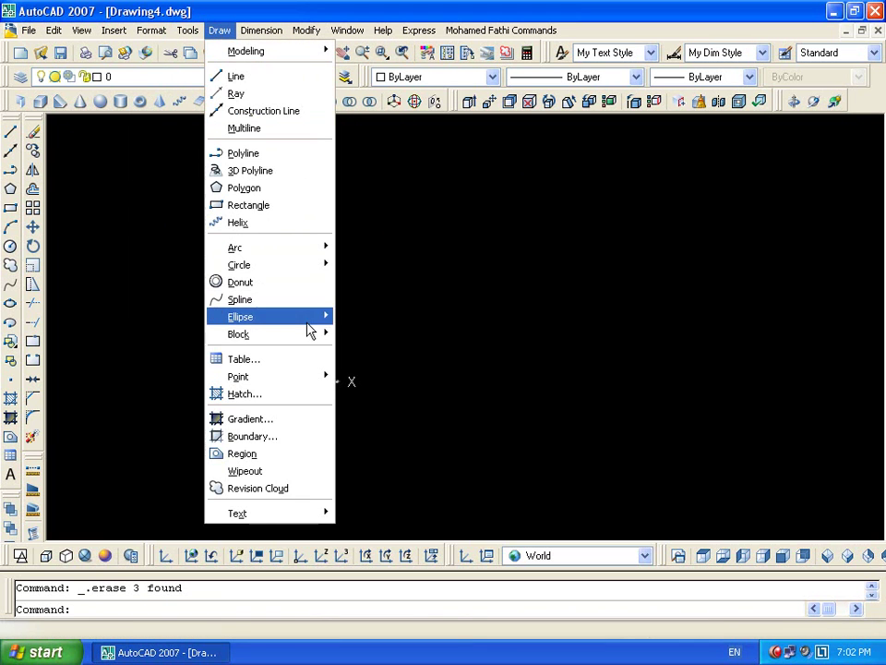
pyautogui.moveTo(304, 334)
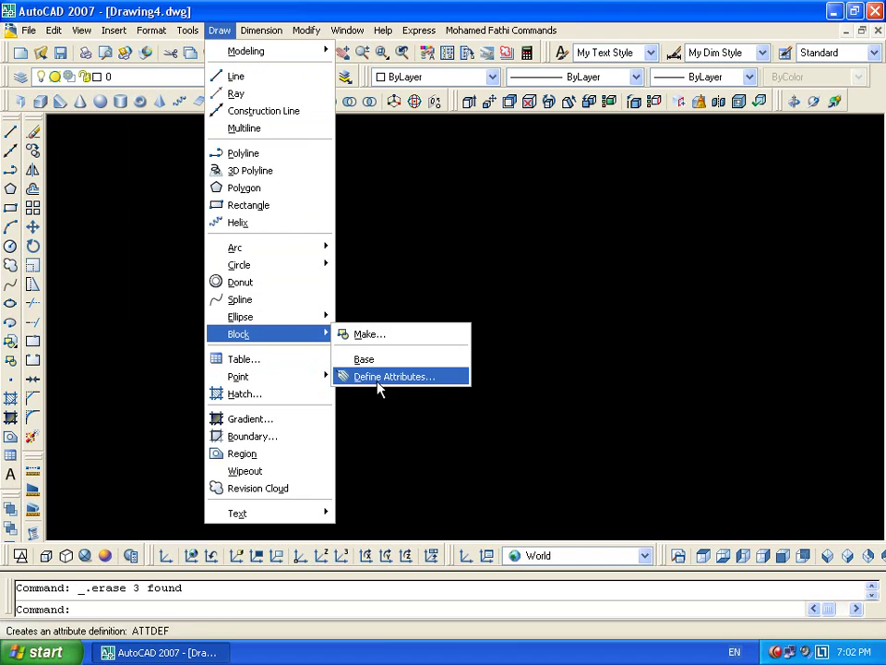
pyautogui.click(376, 375)
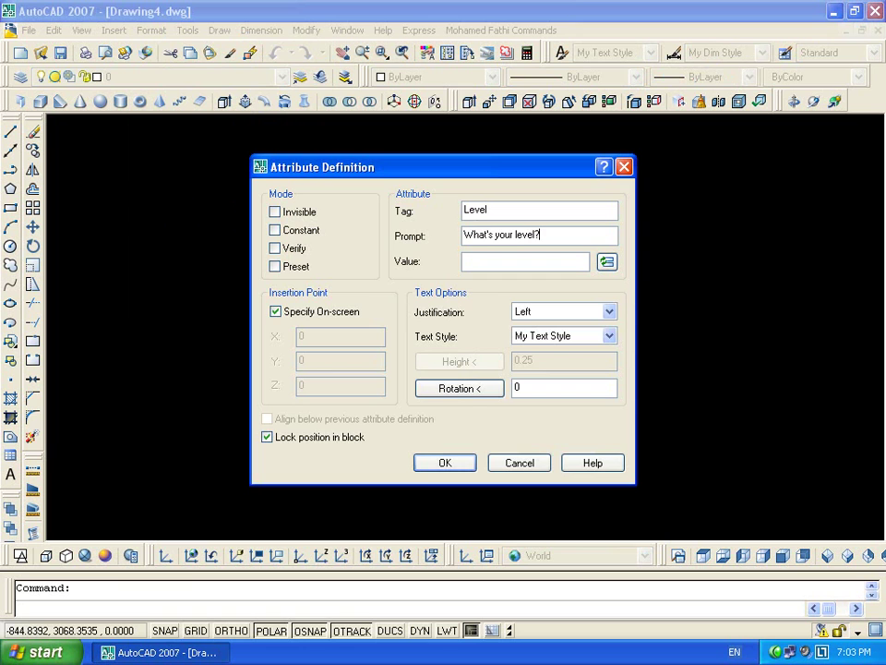
# Confirm the LEVEL attribute definition and place the tag in the drawing
pyautogui.click(444, 461)
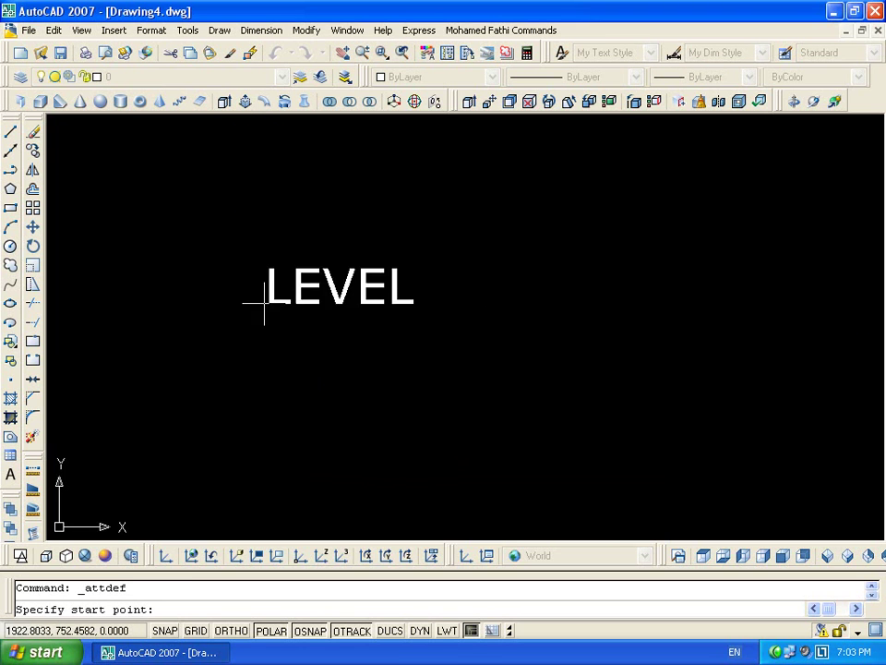
pyautogui.click(225, 303)
pyautogui.scroll(-3, 225, 302)
pyautogui.moveTo(352, 350); pyautogui.dragTo(334, 302, button='middle')
# Draw a circle below LEVEL and quarter it with horizontal and vertical lines
pyautogui.write('c')
pyautogui.press('Return')
pyautogui.click(323, 348)
pyautogui.click(355, 318)
pyautogui.write('l')
pyautogui.press('Return')
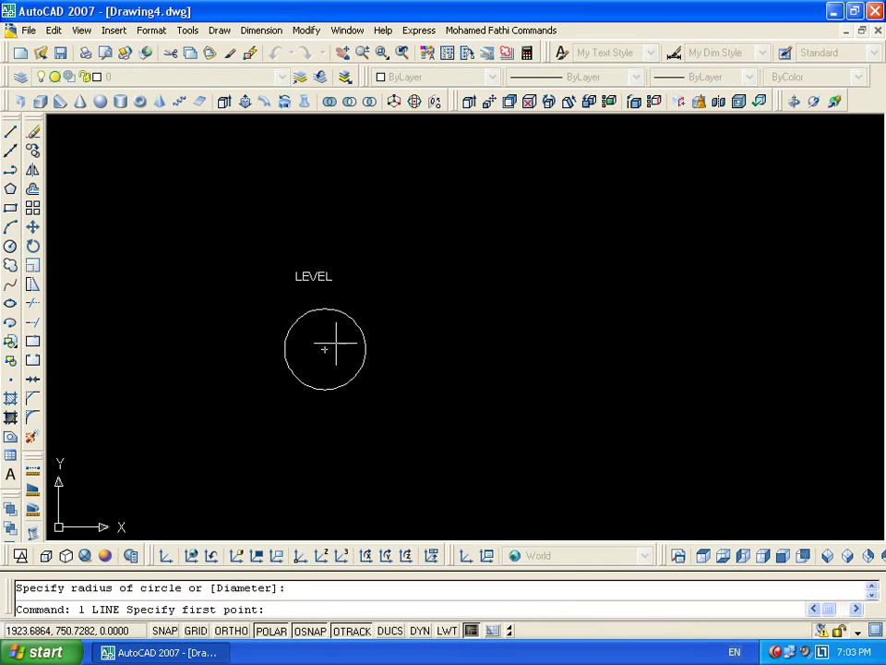
pyautogui.click(365, 348)
pyautogui.click(283, 348)
pyautogui.press('Return')
pyautogui.press('Return')
pyautogui.click(325, 308)
pyautogui.click(325, 388)
pyautogui.press('Return')
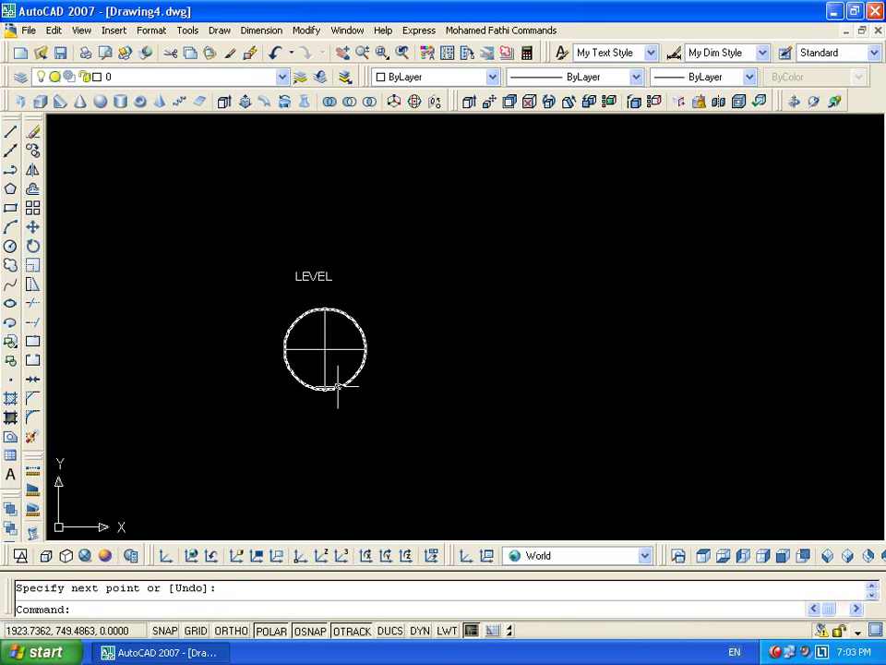
# Hatch the top-right and bottom-left quarters of the circle with SOLID fill
pyautogui.write('h')
pyautogui.press('Return')
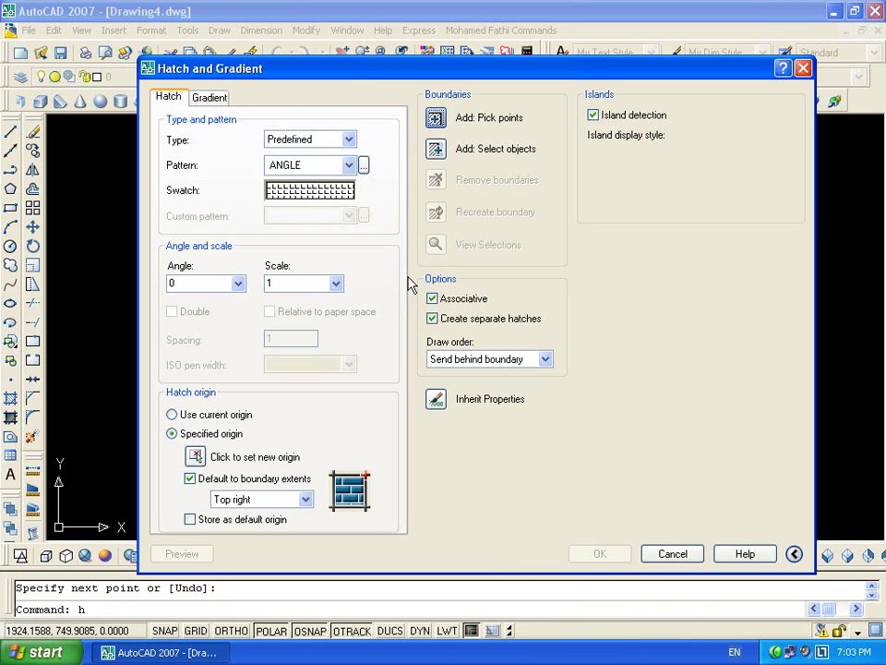
pyautogui.click(313, 189)
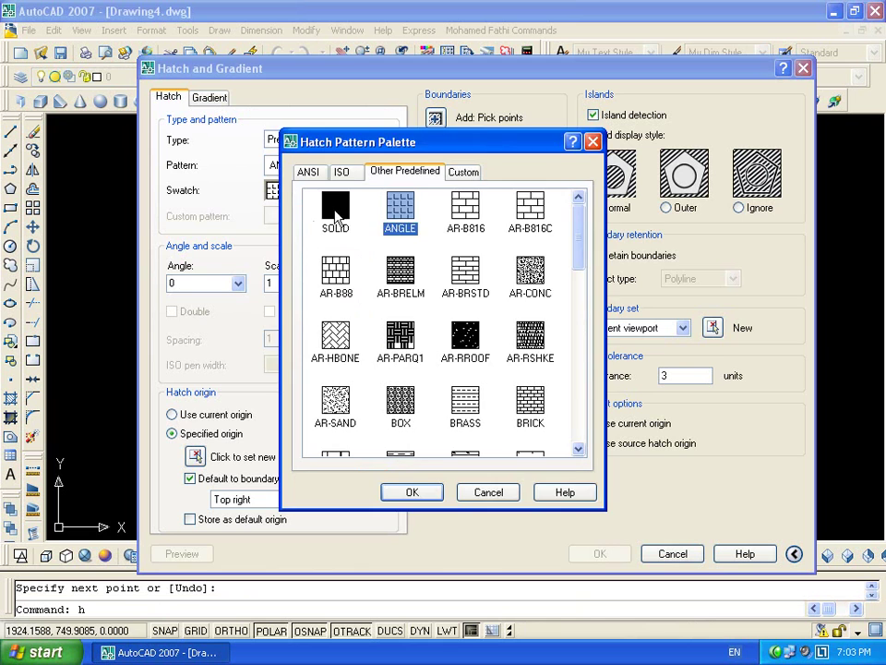
pyautogui.click(412, 492)
pyautogui.click(435, 118)
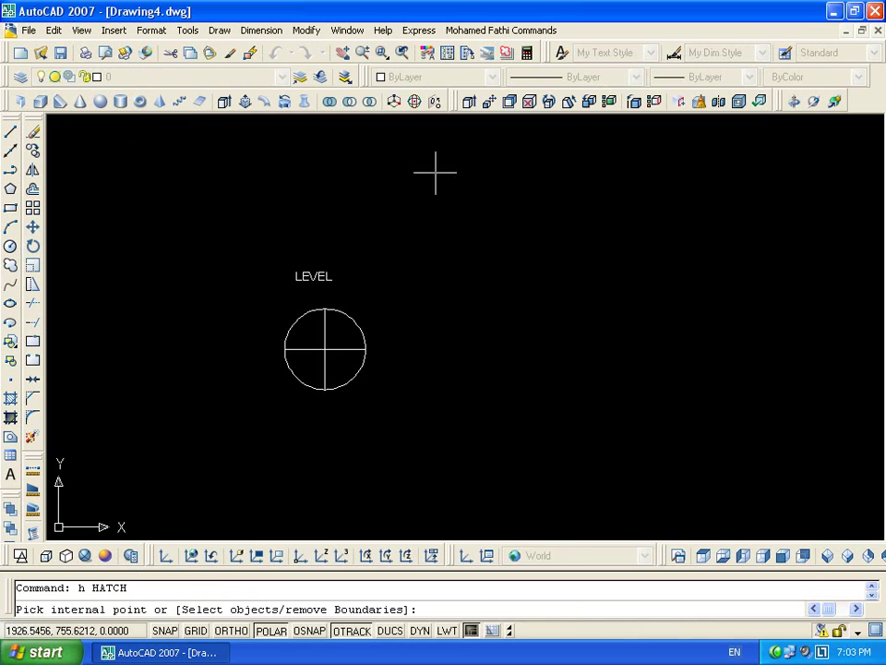
pyautogui.click(343, 340)
pyautogui.click(320, 364)
pyautogui.press('Return')
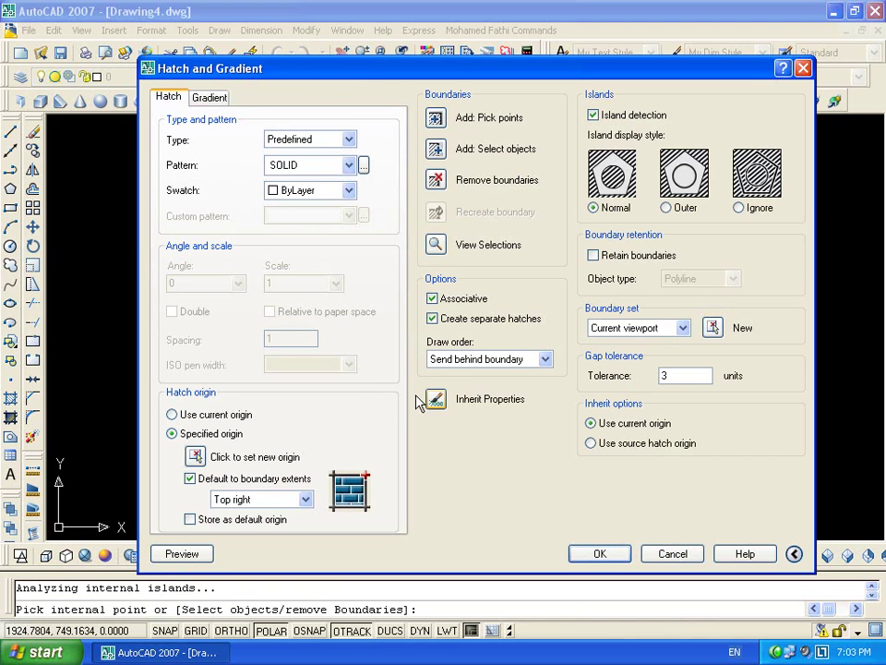
pyautogui.click(595, 554)
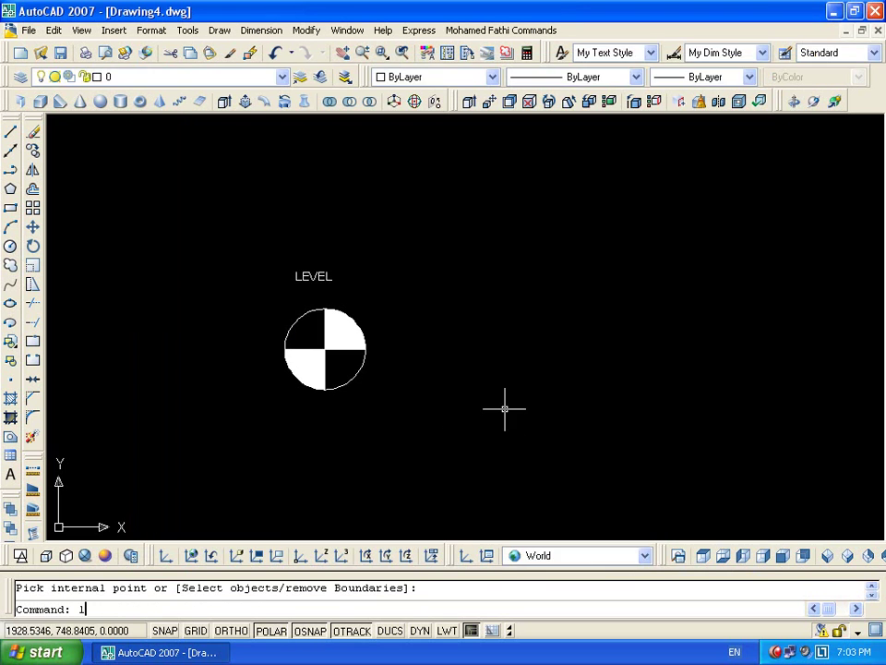
# Draw a horizontal level line extending right from the circle's edge
pyautogui.write('l')
pyautogui.press('Return')
pyautogui.click(366, 348)
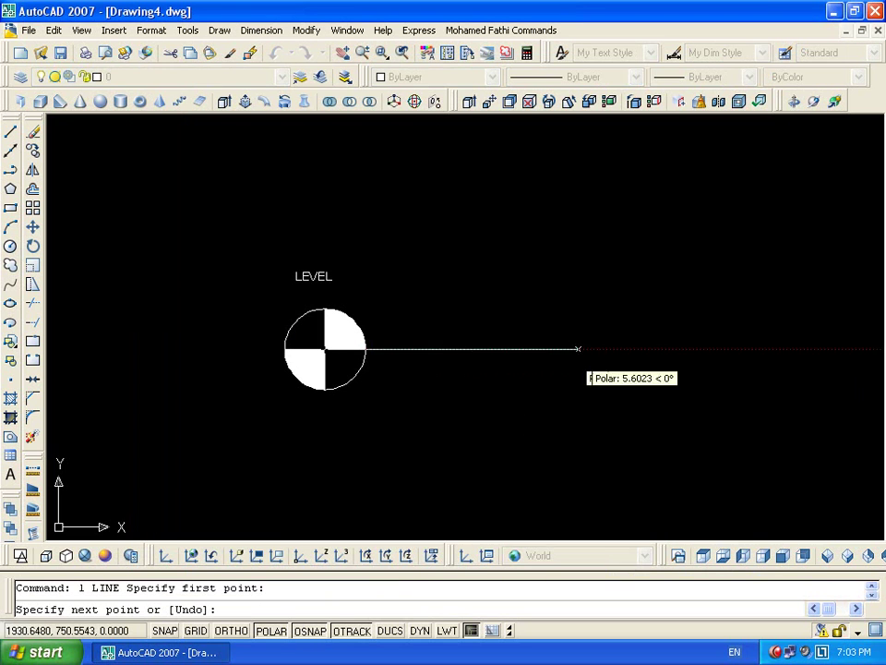
pyautogui.click(758, 348)
pyautogui.press('Escape')
# Move the LEVEL text to sit above the horizontal line
pyautogui.click(281, 264)
pyautogui.click(355, 297)
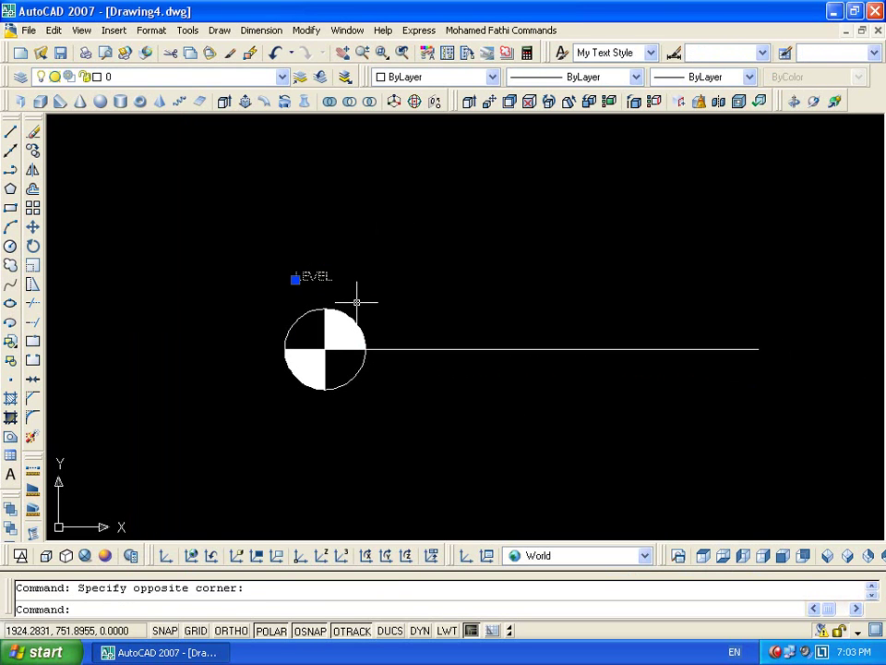
pyautogui.write('m')
pyautogui.press('Return')
pyautogui.click(295, 278)
pyautogui.click(426, 330)
pyautogui.press('Escape')
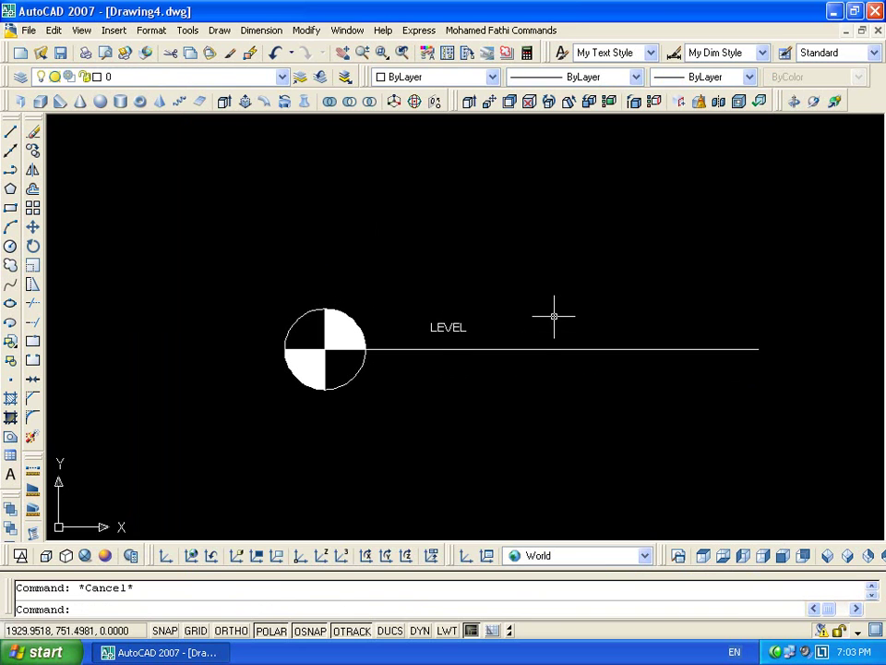
# Shorten the level line by pulling its right end closer to the circle
pyautogui.scroll(2, 444, 301)
pyautogui.scroll(-3, 611, 348)
pyautogui.click(809, 319)
pyautogui.click(787, 350)
pyautogui.click(780, 354)
pyautogui.click(607, 354)
pyautogui.press('Escape')
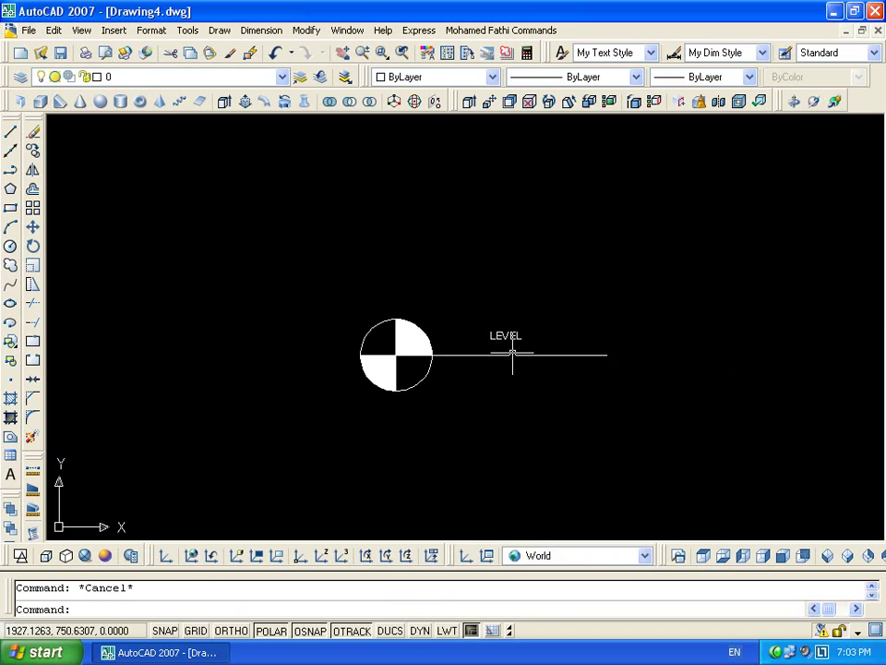
# Select the LEVEL text to check its placement, then clear the selection
pyautogui.scroll(2, 537, 354)
pyautogui.scroll(2, 455, 352)
pyautogui.click(522, 263)
pyautogui.click(417, 287)
pyautogui.press('Escape')
pyautogui.scroll(-2, 540, 313)
pyautogui.scroll(-1, 609, 300)
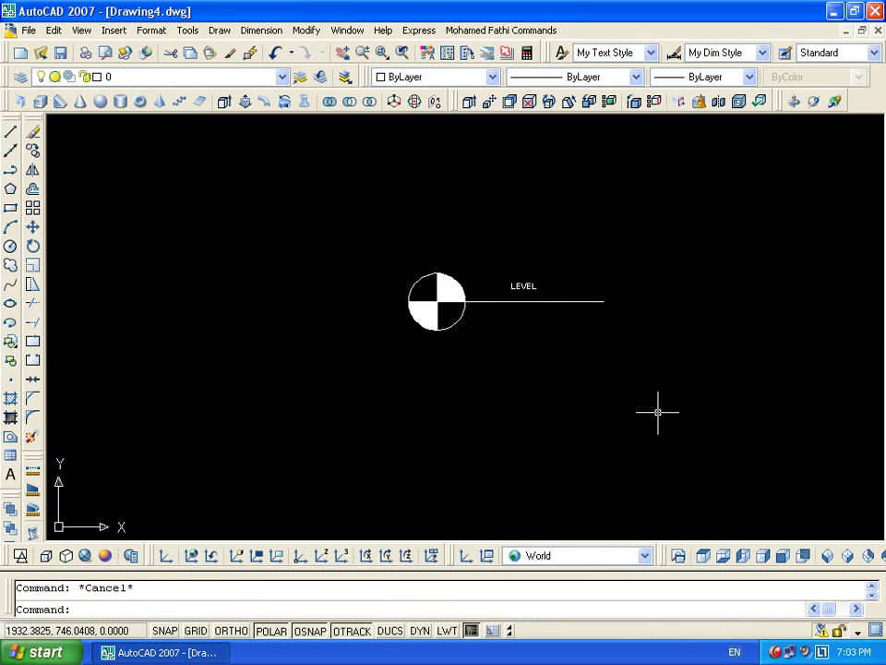
pyautogui.click(219, 31)
pyautogui.moveTo(321, 334)
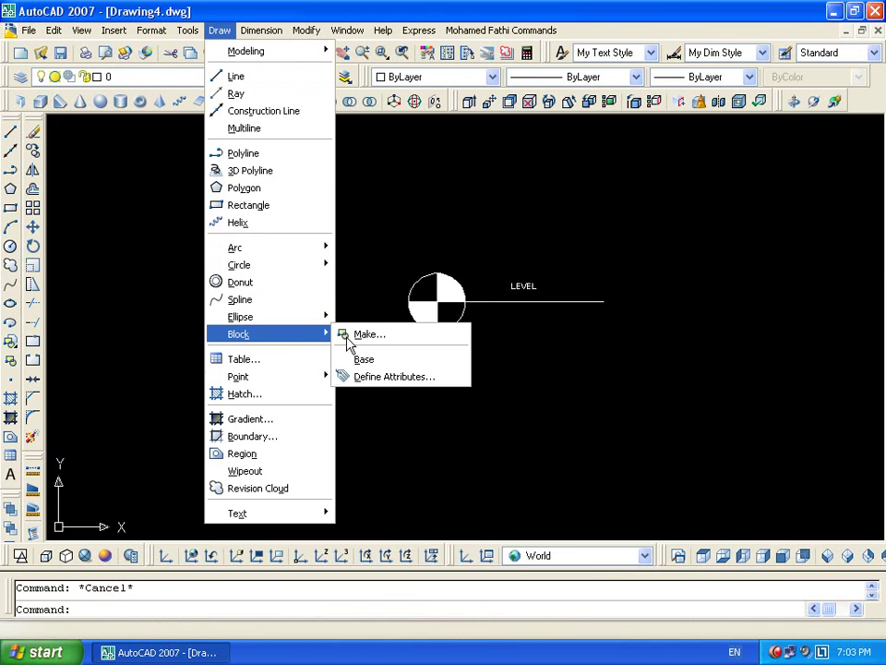
pyautogui.click(391, 376)
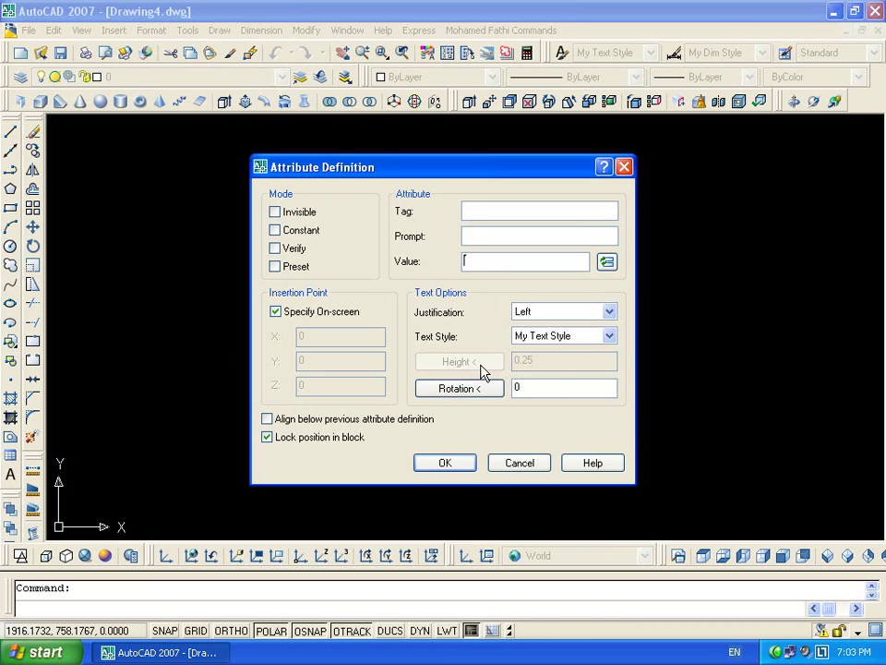
pyautogui.click(514, 464)
pyautogui.scroll(3, 495, 280)
pyautogui.scroll(5, 550, 296)
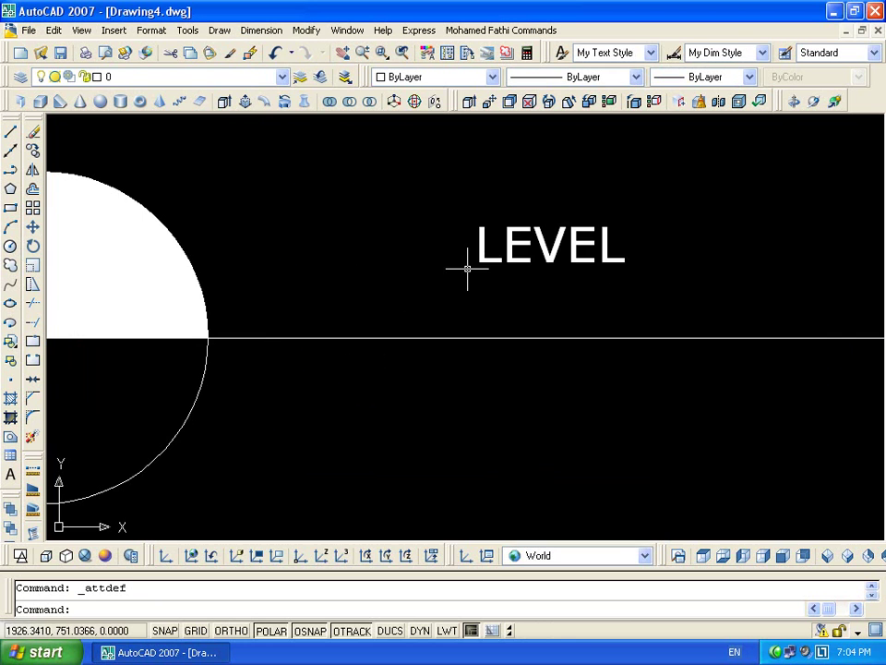
pyautogui.scroll(-6, 461, 274)
pyautogui.click(593, 230)
# Turn the seven-object symbol into block Level with a picked base point, accepting 20m
pyautogui.click(271, 422)
pyautogui.write('b')
pyautogui.press('Return')
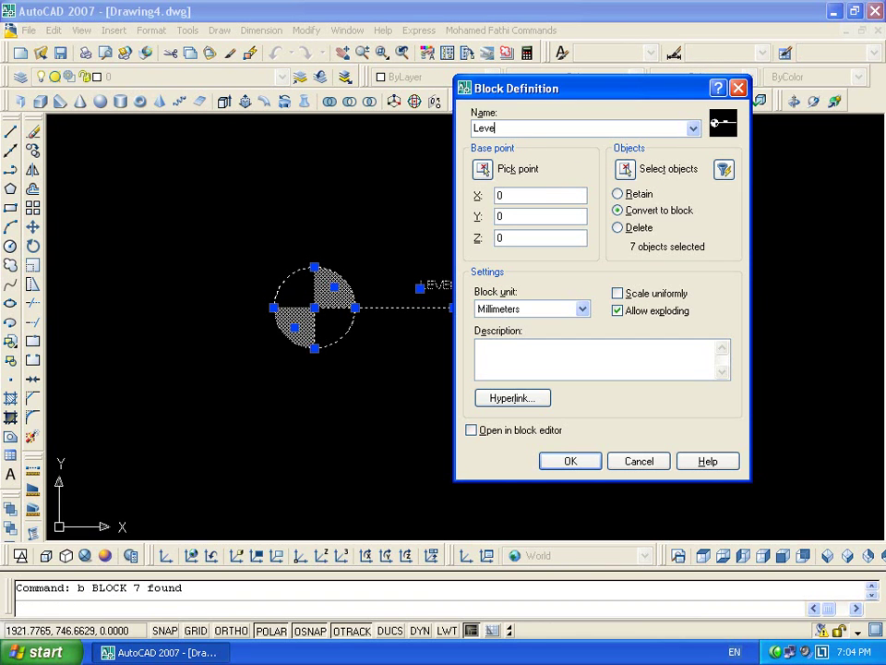
pyautogui.click(488, 172)
pyautogui.click(572, 342)
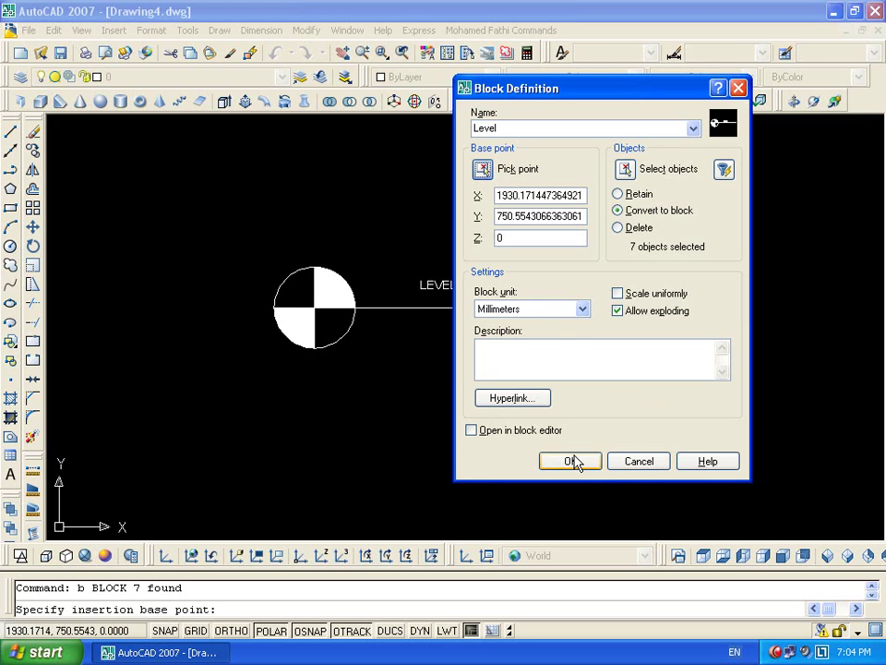
pyautogui.click(571, 461)
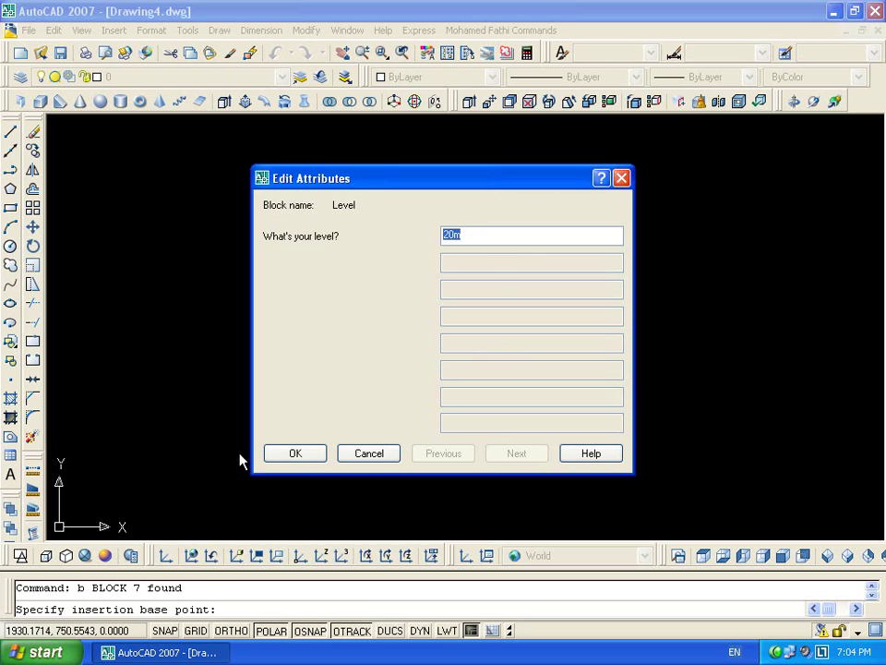
pyautogui.click(293, 451)
# Start inserting the Level block, then cancel the insertion
pyautogui.scroll(-4, 423, 241)
pyautogui.write('i')
pyautogui.press('Return')
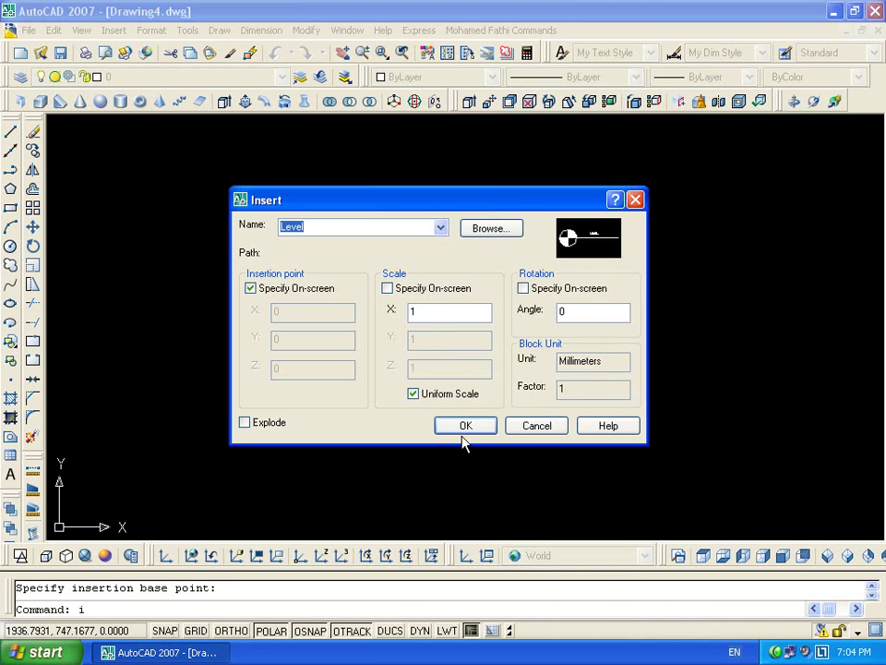
pyautogui.click(465, 427)
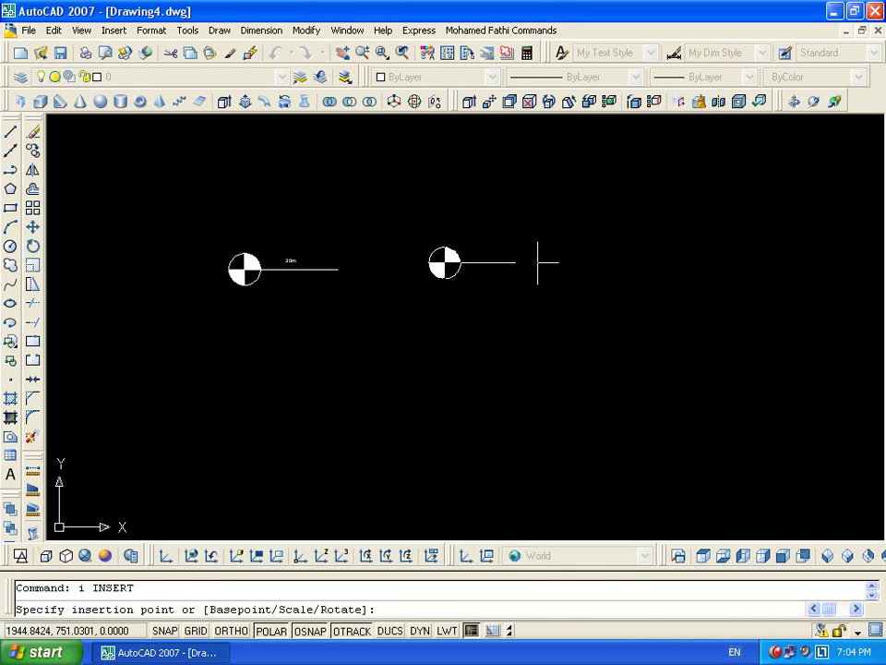
pyautogui.press('Escape')
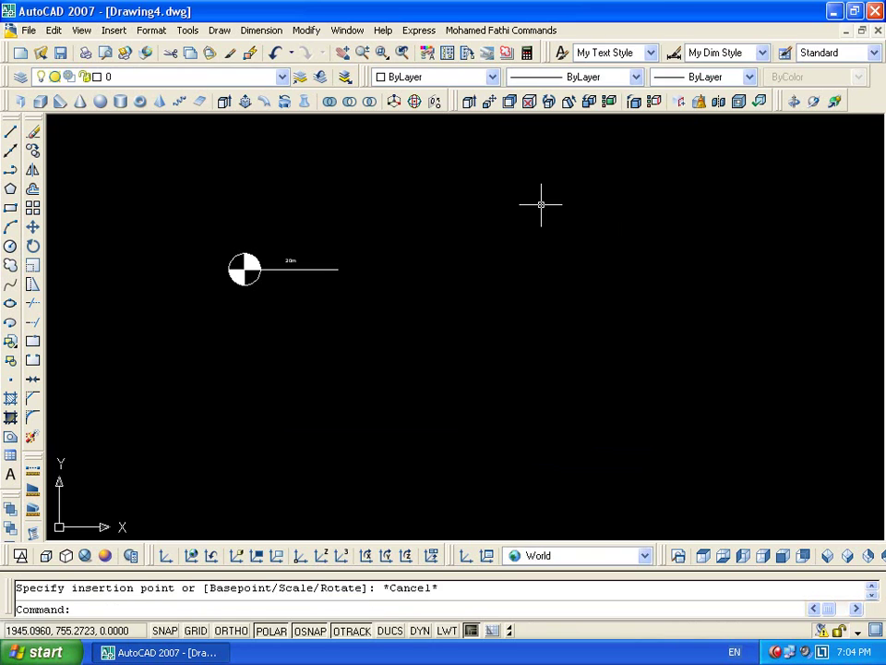
# Draw a tall rectangle with RECTANG and explode it into separate lines
pyautogui.write('rec')
pyautogui.press('Return')
pyautogui.click(479, 186)
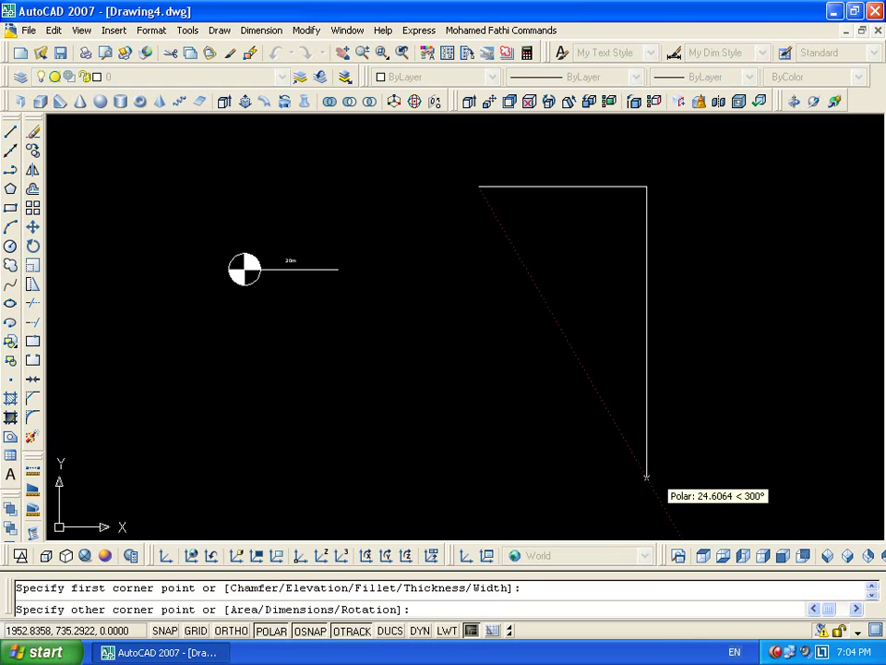
pyautogui.click(661, 445)
pyautogui.click(642, 518)
pyautogui.click(482, 388)
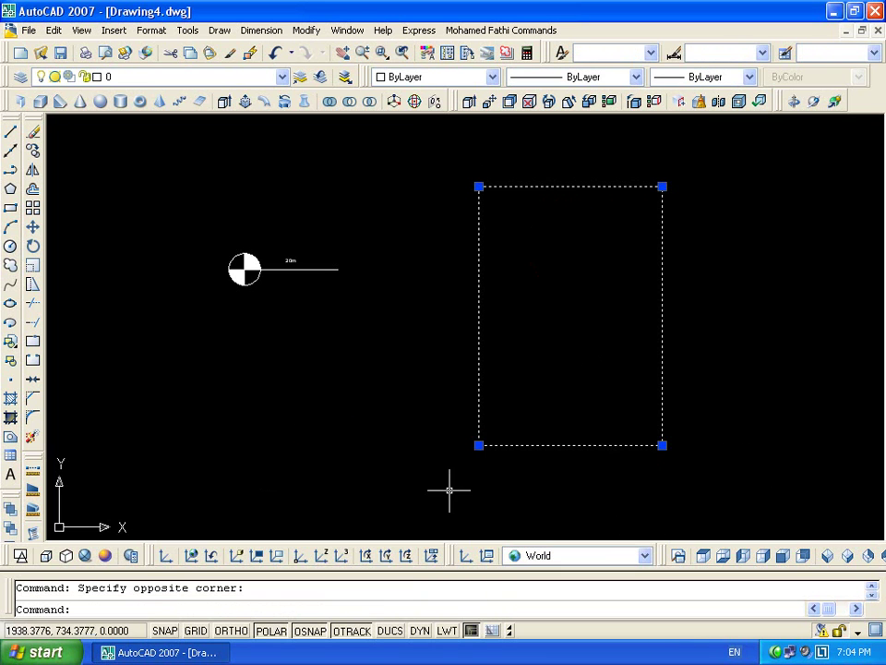
pyautogui.write('x')
pyautogui.press('Return')
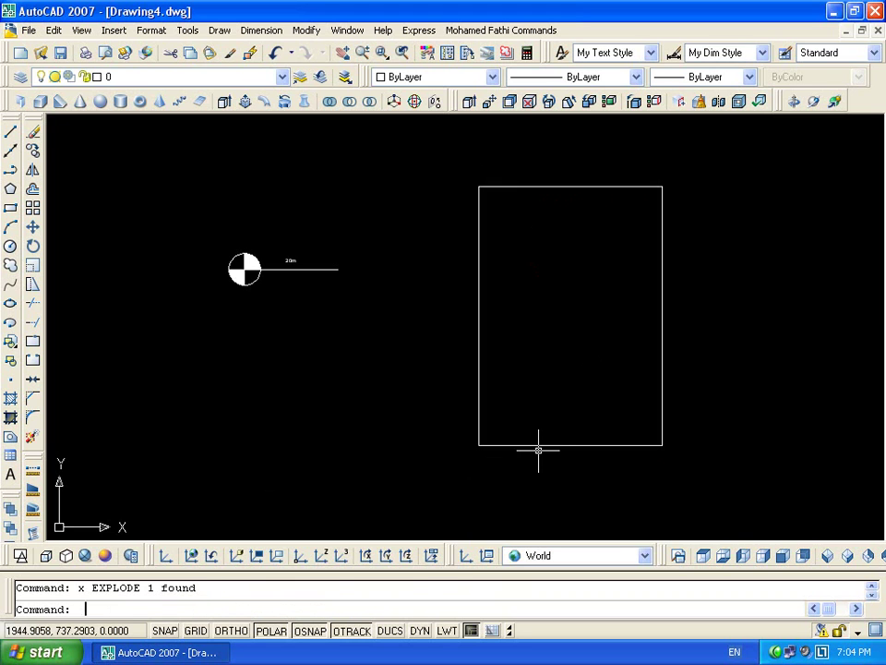
# Offset the bottom line upward five times to create the floor lines
pyautogui.write('o')
pyautogui.press('Return')
pyautogui.press('Return')
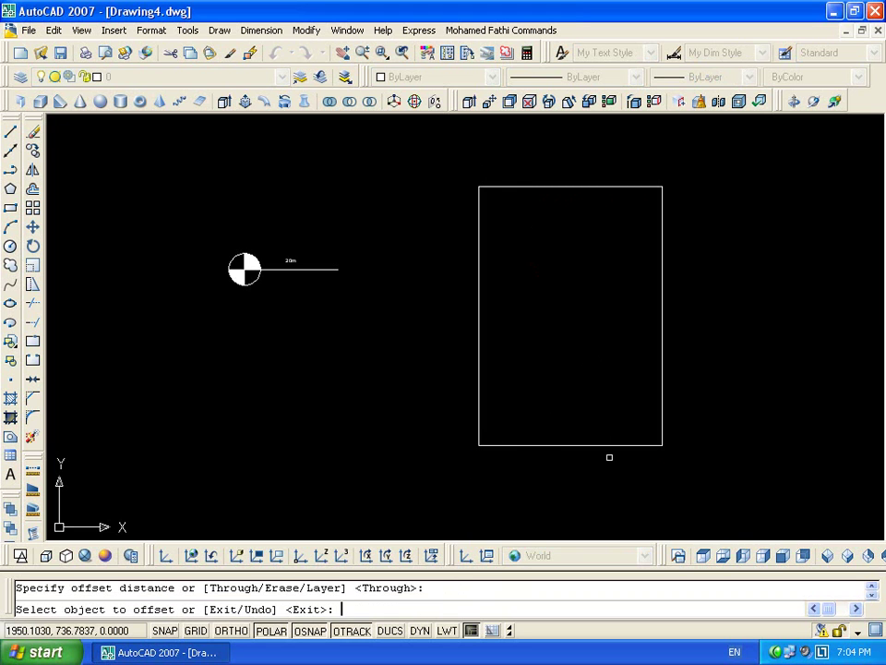
pyautogui.click(643, 443)
pyautogui.click(633, 414)
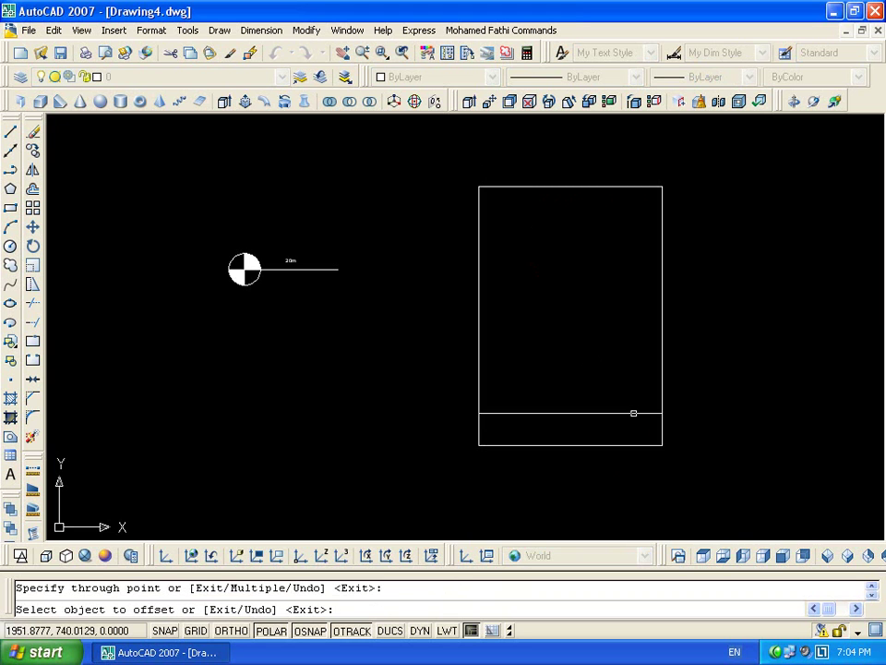
pyautogui.click(631, 416)
pyautogui.click(622, 356)
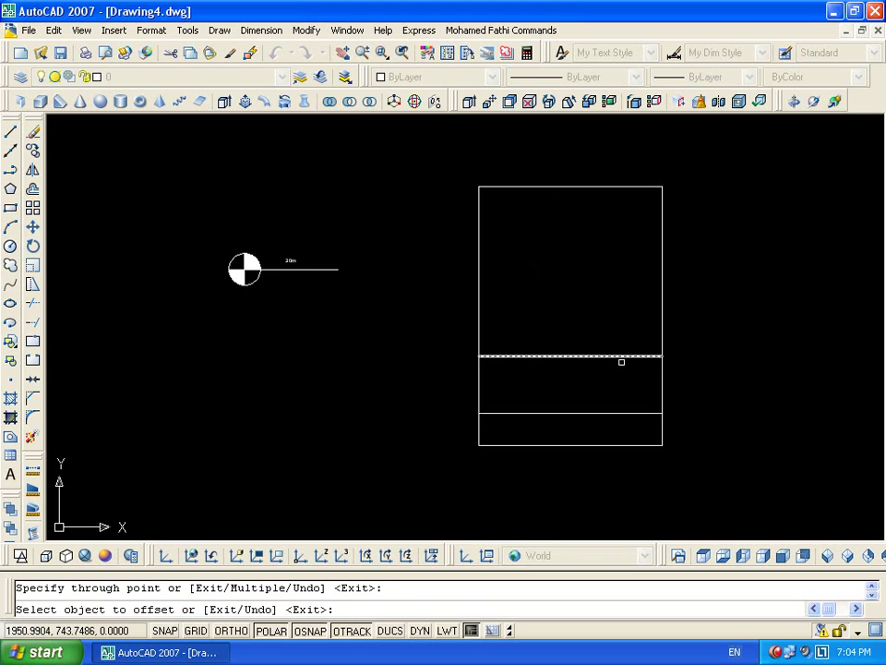
pyautogui.click(622, 357)
pyautogui.click(621, 300)
pyautogui.click(621, 300)
pyautogui.click(620, 258)
pyautogui.click(619, 260)
pyautogui.click(614, 208)
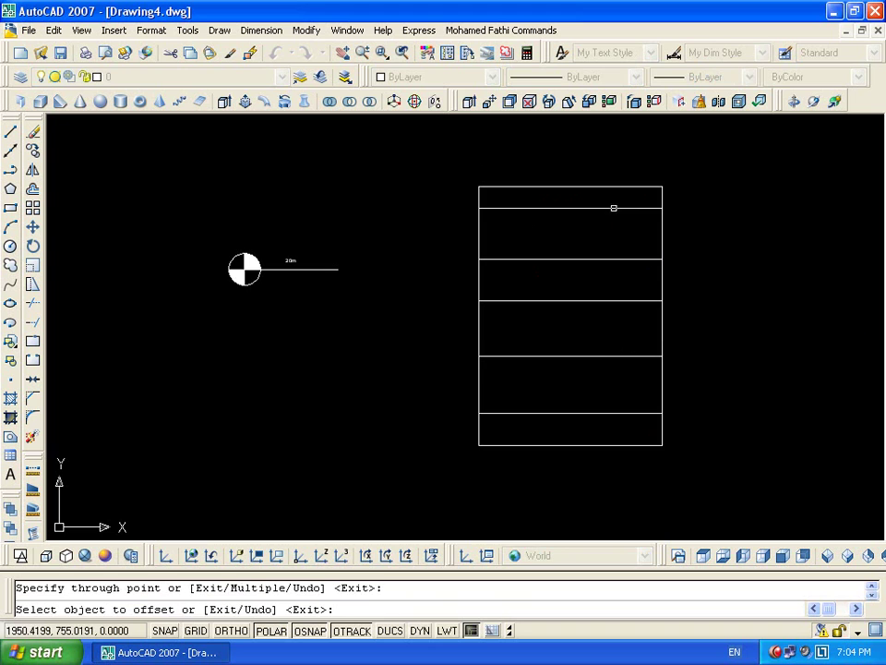
pyautogui.press('Escape')
# Select the old 20m level symbol
pyautogui.scroll(-2, 503, 367)
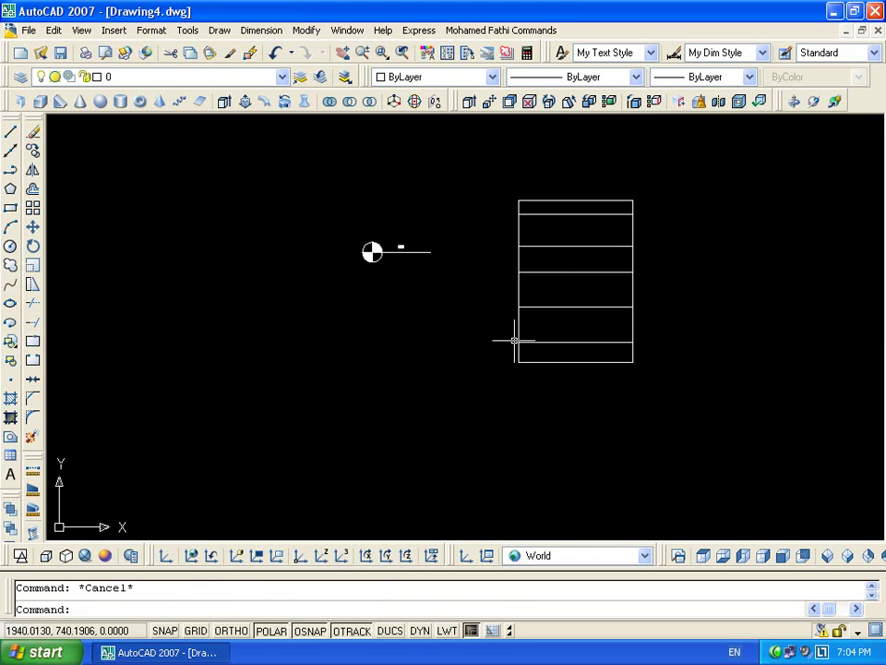
pyautogui.click(447, 263)
pyautogui.click(313, 322)
# Delete the old symbol and insert a Level block with value 10 at a floor line
pyautogui.press('Delete')
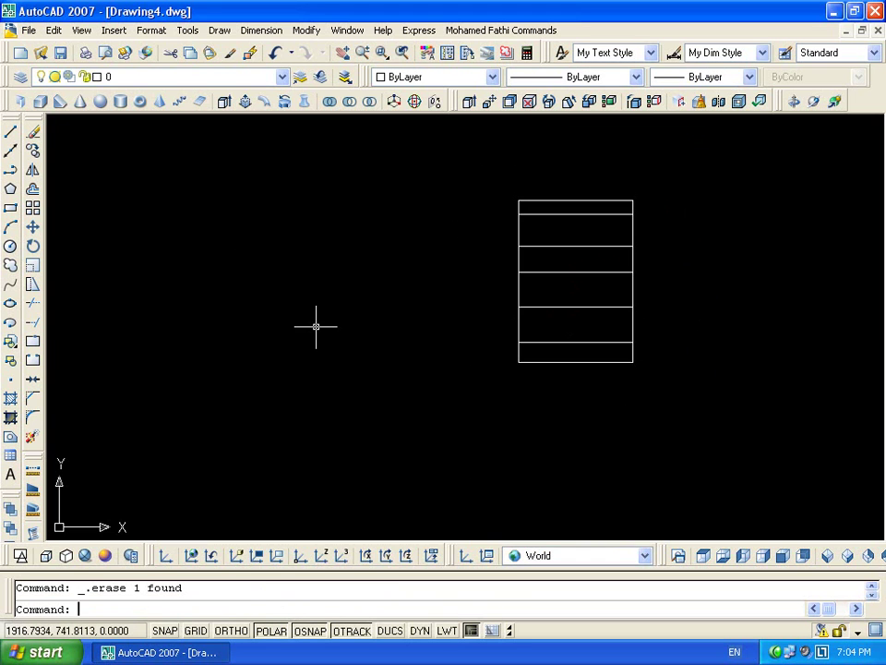
pyautogui.write('i')
pyautogui.press('Return')
pyautogui.click(475, 431)
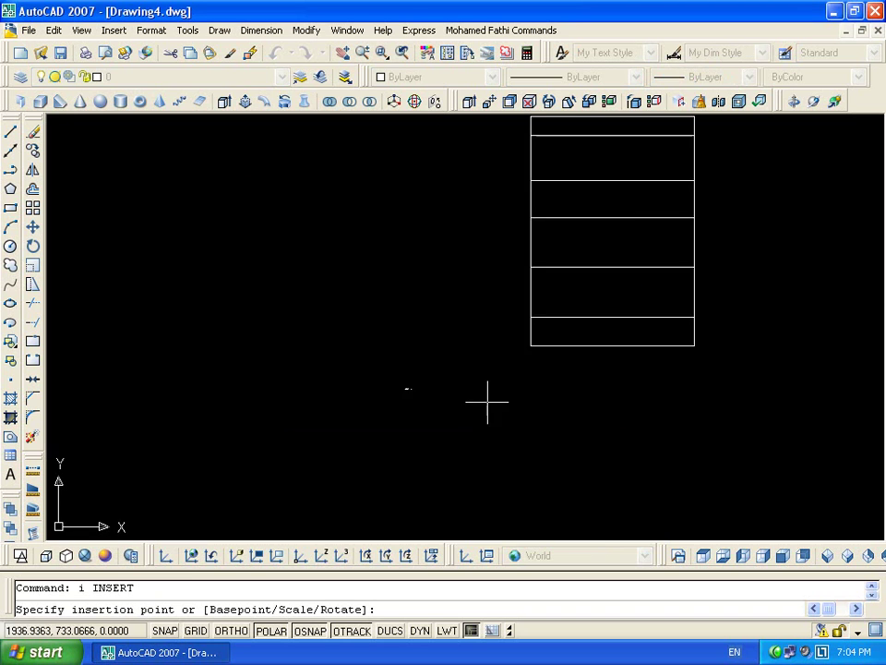
pyautogui.click(613, 211)
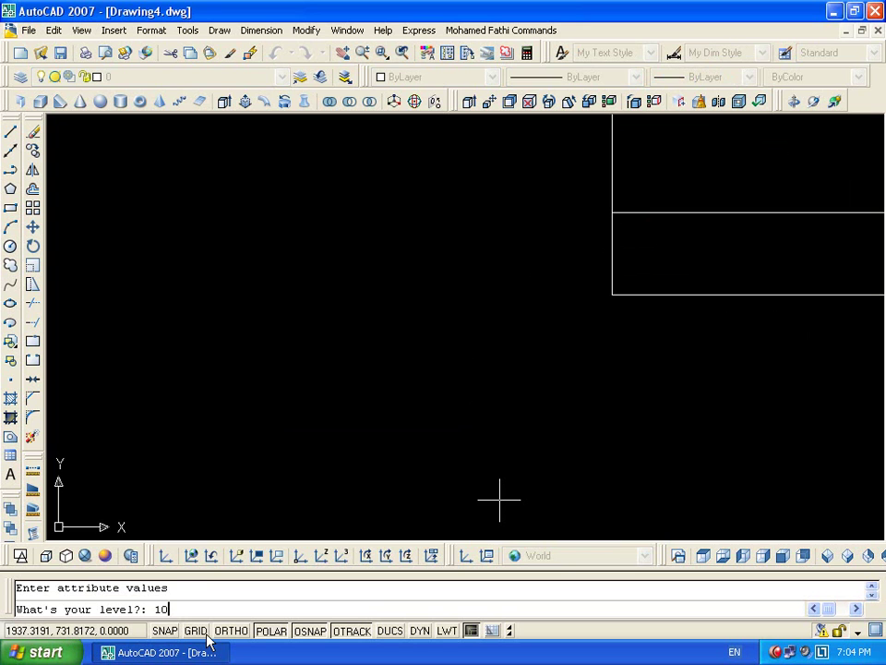
pyautogui.write('10')
pyautogui.press('Return')
# Insert another Level block with value 25 at the next floor line
pyautogui.moveTo(324, 218); pyautogui.dragTo(318, 457, button='middle')
pyautogui.scroll(-1, 351, 418)
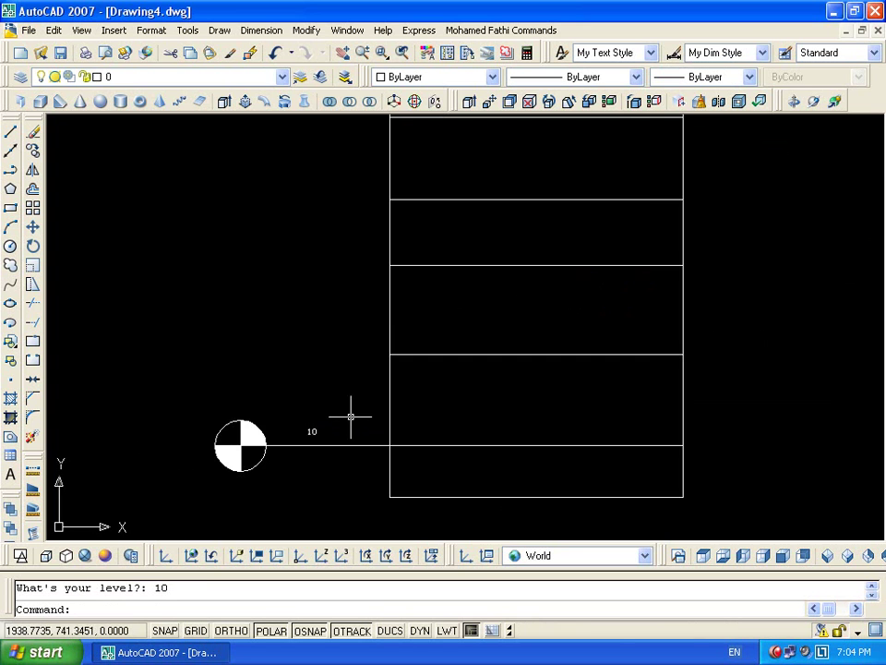
pyautogui.press('Return')
pyautogui.click(463, 423)
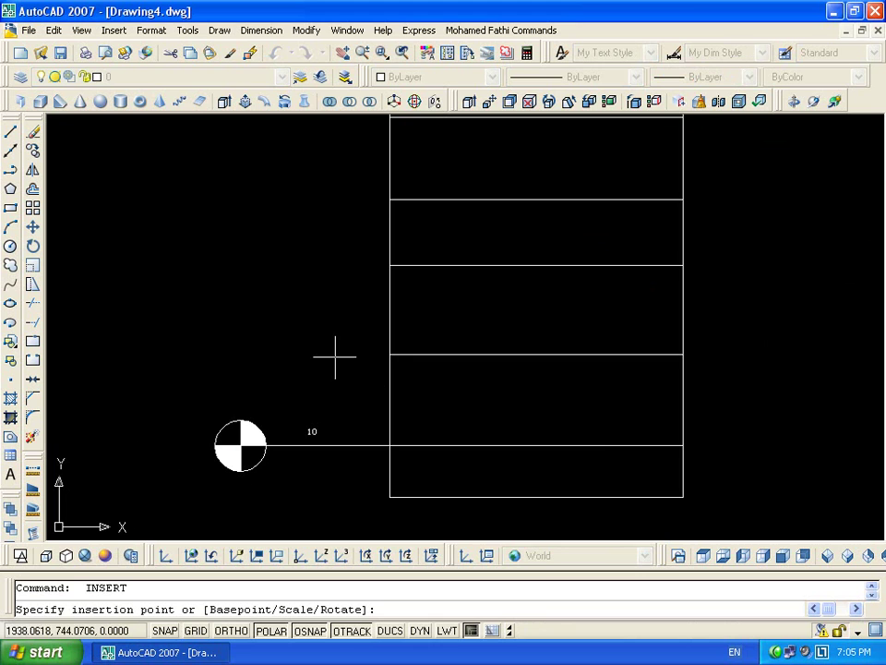
pyautogui.click(386, 353)
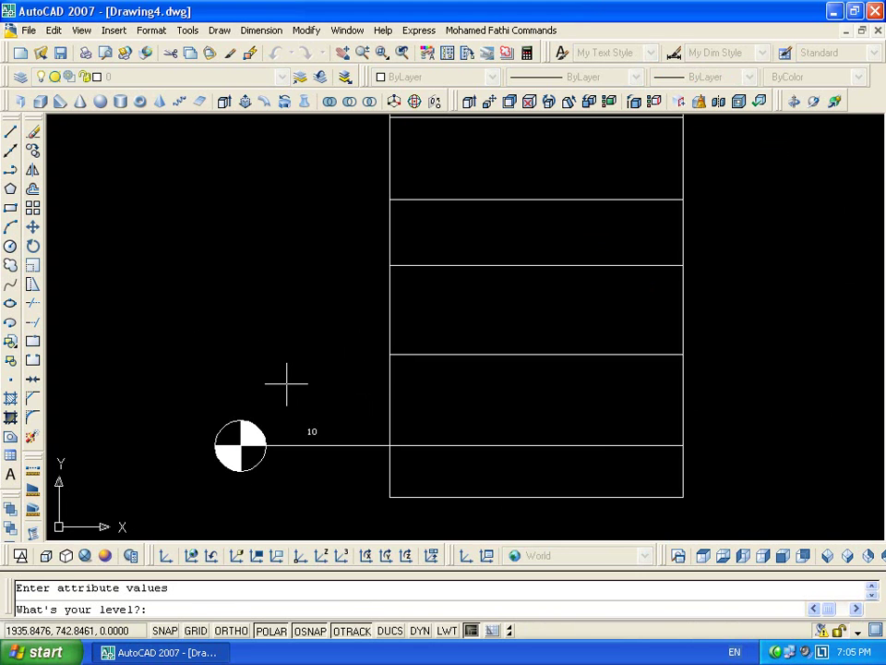
pyautogui.write('25')
pyautogui.press('Return')
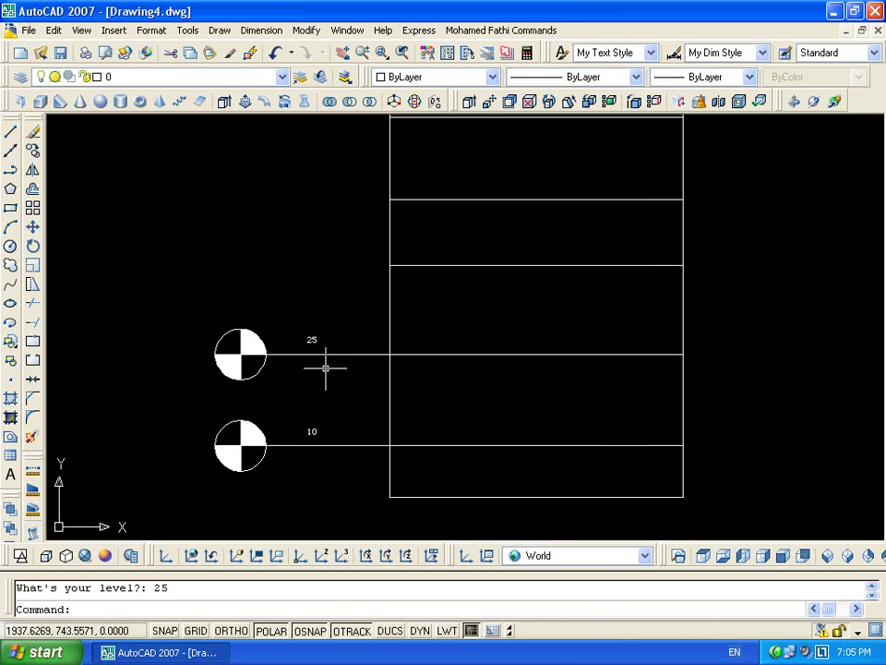
# Insert Level blocks valued 30 and 40 at the third and fourth floor lines
pyautogui.press('Return')
pyautogui.click(472, 422)
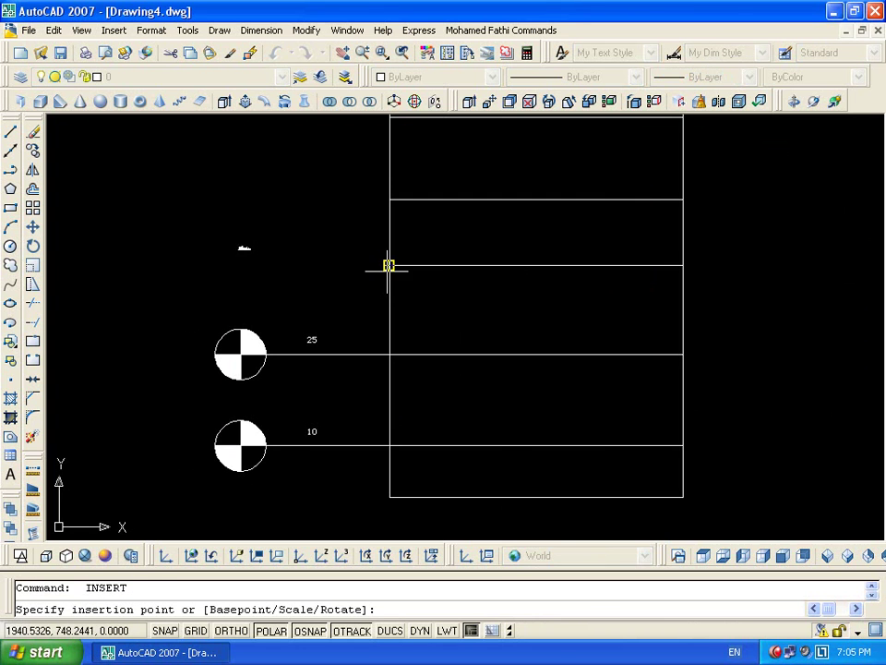
pyautogui.click(388, 266)
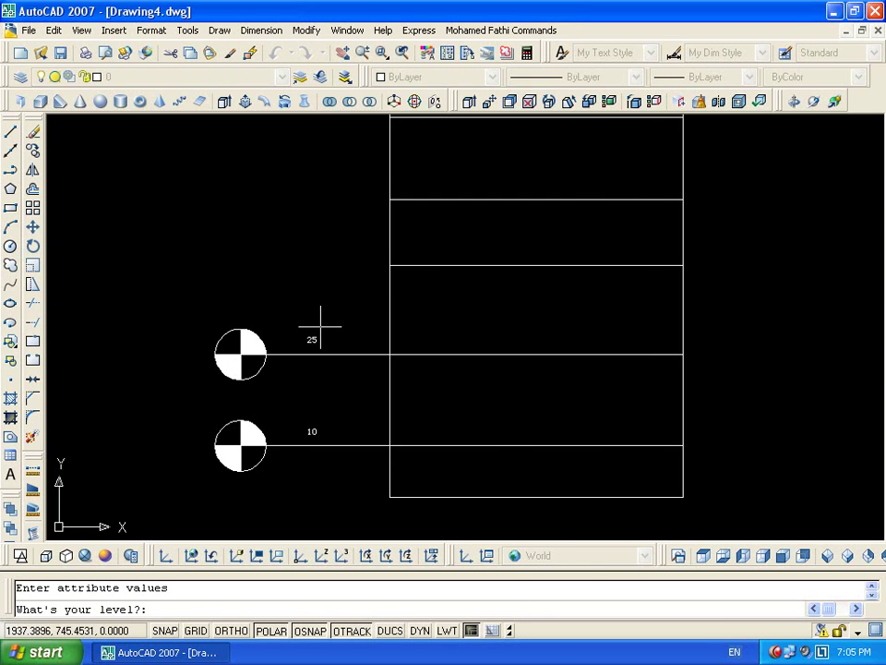
pyautogui.write('30')
pyautogui.press('Return')
pyautogui.press('Return')
pyautogui.click(454, 423)
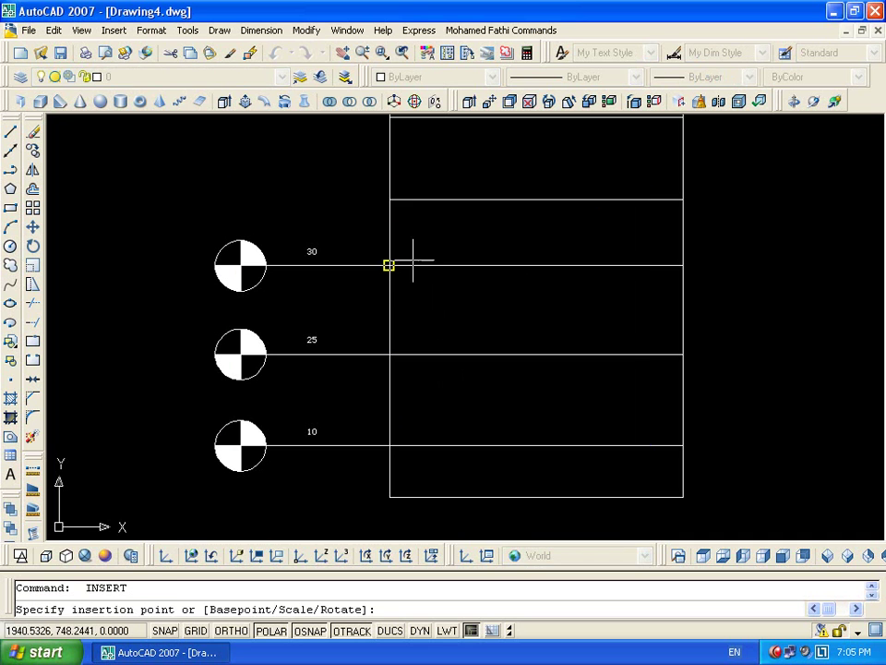
pyautogui.click(389, 198)
pyautogui.write('40')
pyautogui.press('Return')
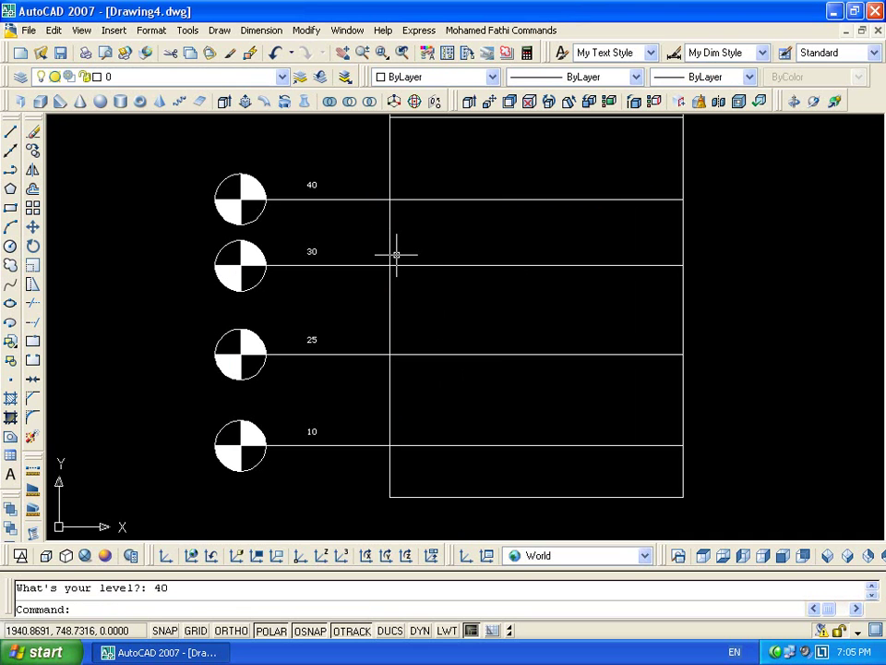
# Insert a Level block at the top floor line with value 20
pyautogui.moveTo(412, 186); pyautogui.dragTo(491, 296, button='middle')
pyautogui.press('Return')
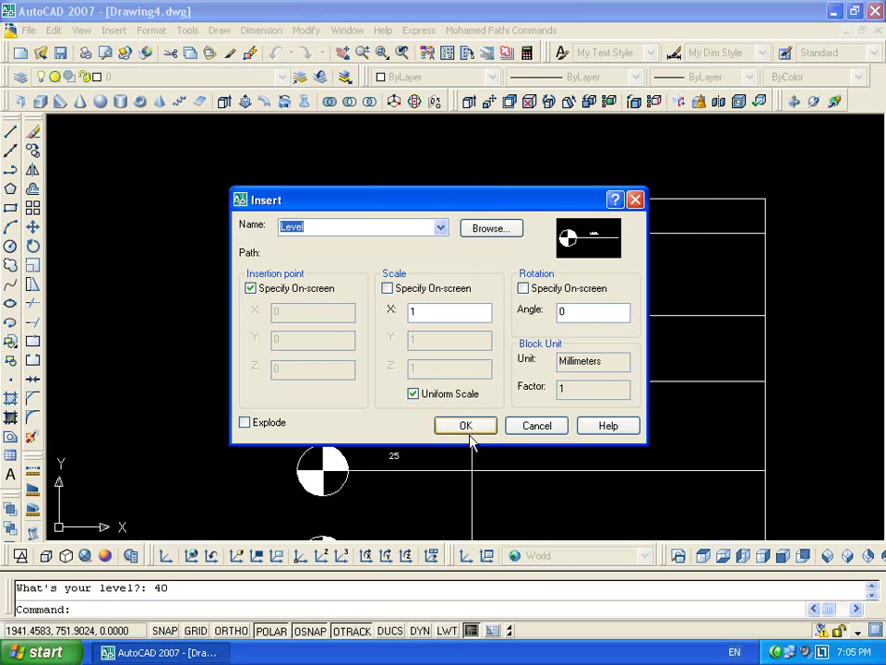
pyautogui.click(466, 425)
pyautogui.click(471, 199)
pyautogui.press('Return')
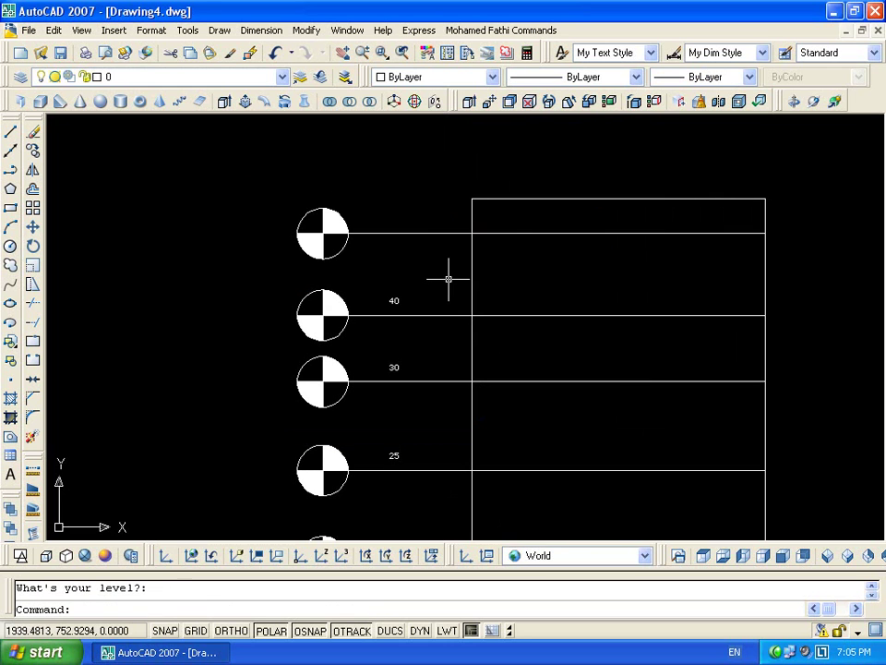
pyautogui.press('Return')
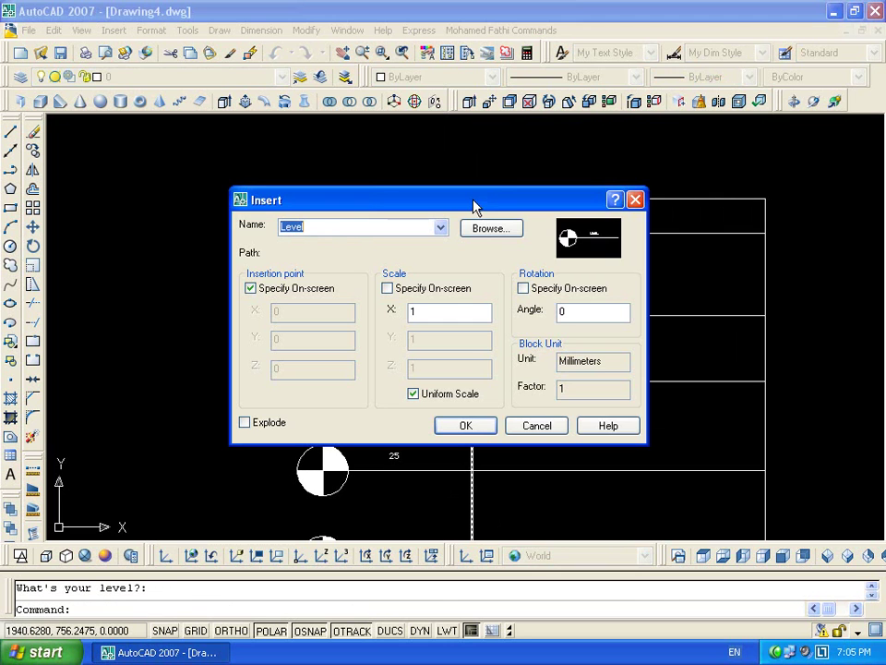
pyautogui.click(456, 423)
pyautogui.click(473, 196)
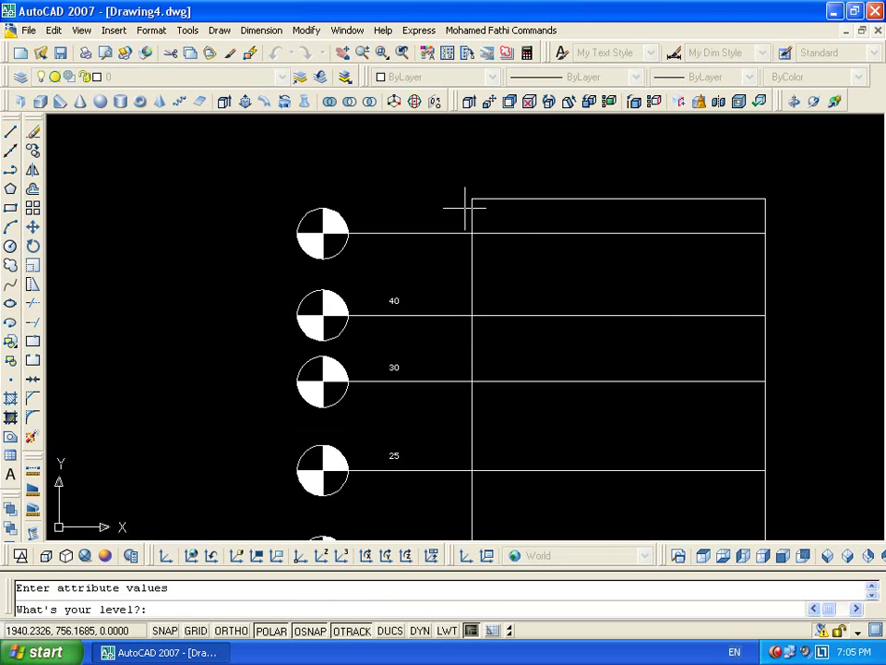
pyautogui.write('20')
pyautogui.press('Return')
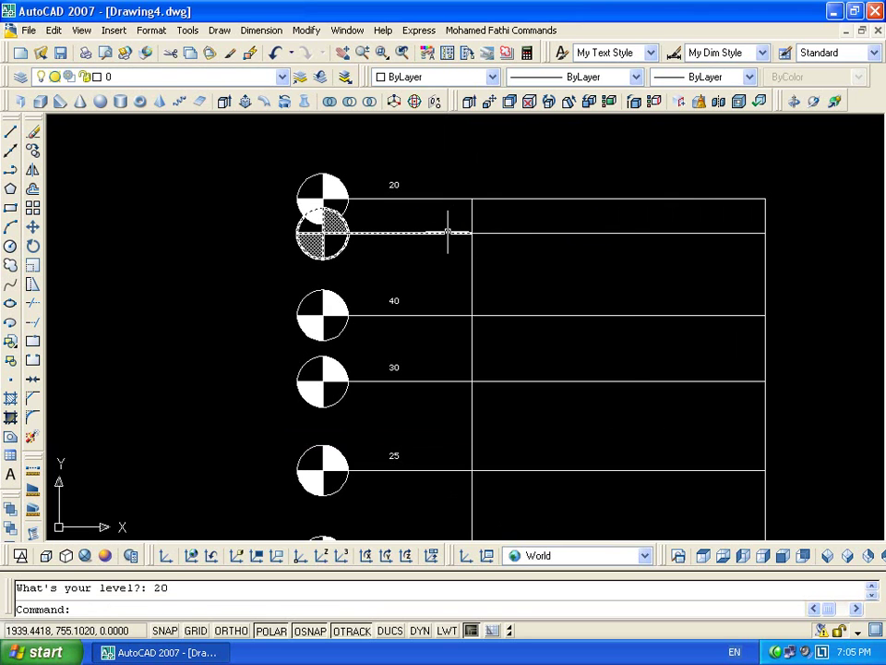
# Change the second Level block's attribute value to 50 in the Enhanced Attribute Editor
pyautogui.doubleClick(448, 232)
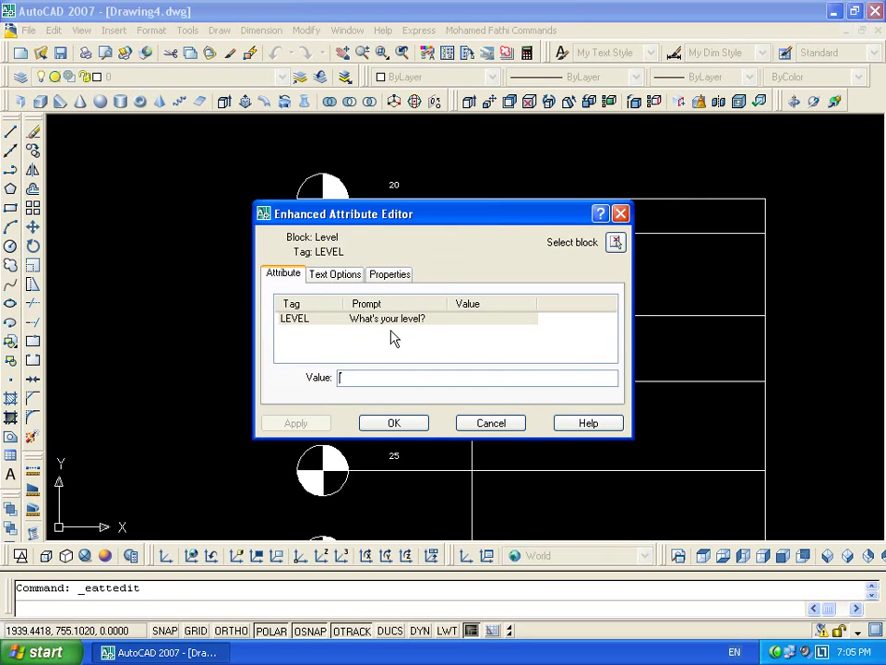
pyautogui.click(301, 328)
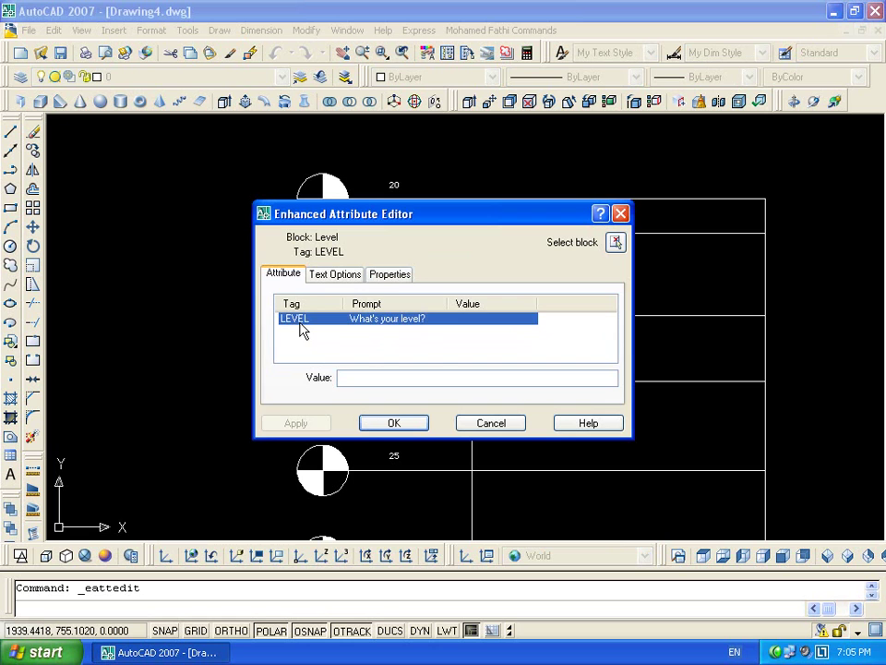
pyautogui.click(385, 379)
pyautogui.write('20')
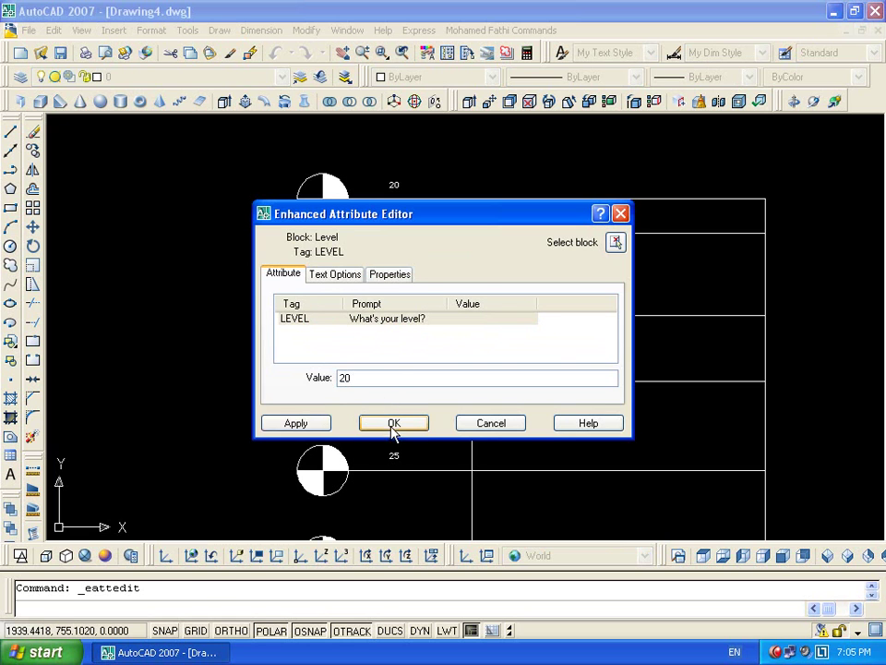
pyautogui.click(394, 422)
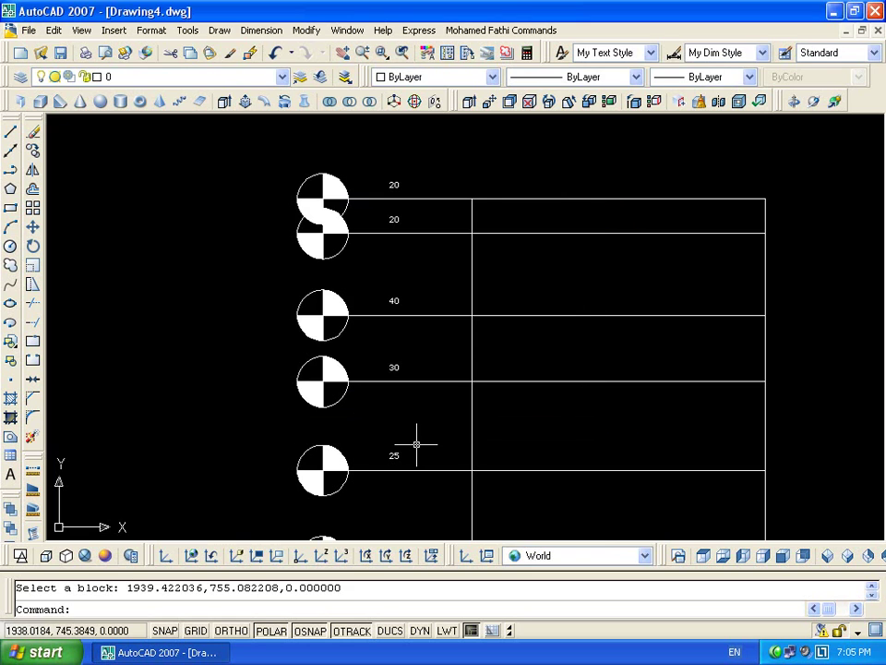
pyautogui.doubleClick(404, 233)
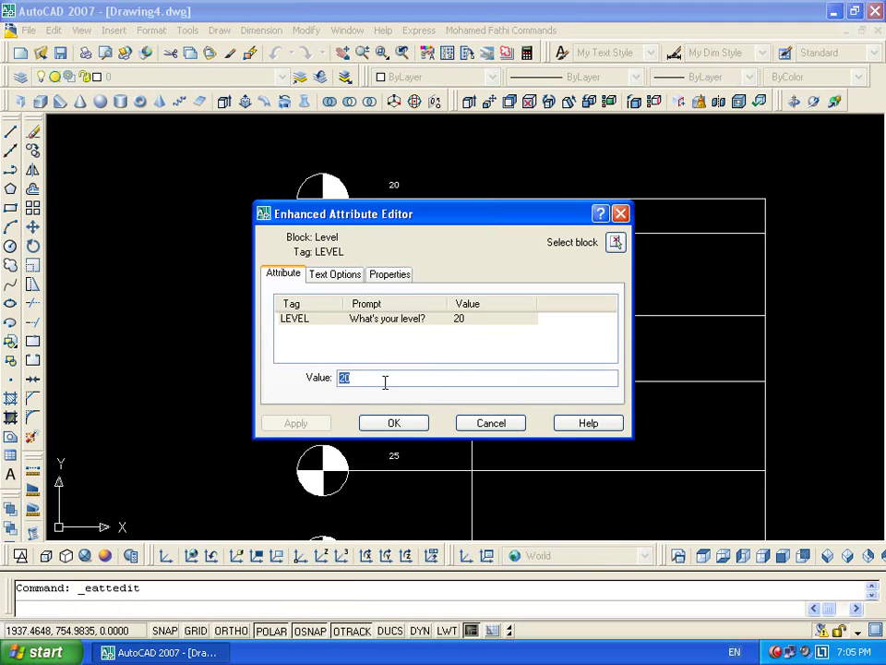
pyautogui.click(422, 426)
# Set the top Level block's value to 60 and reopen its Text Options
pyautogui.doubleClick(397, 189)
pyautogui.click(413, 377)
pyautogui.write('60')
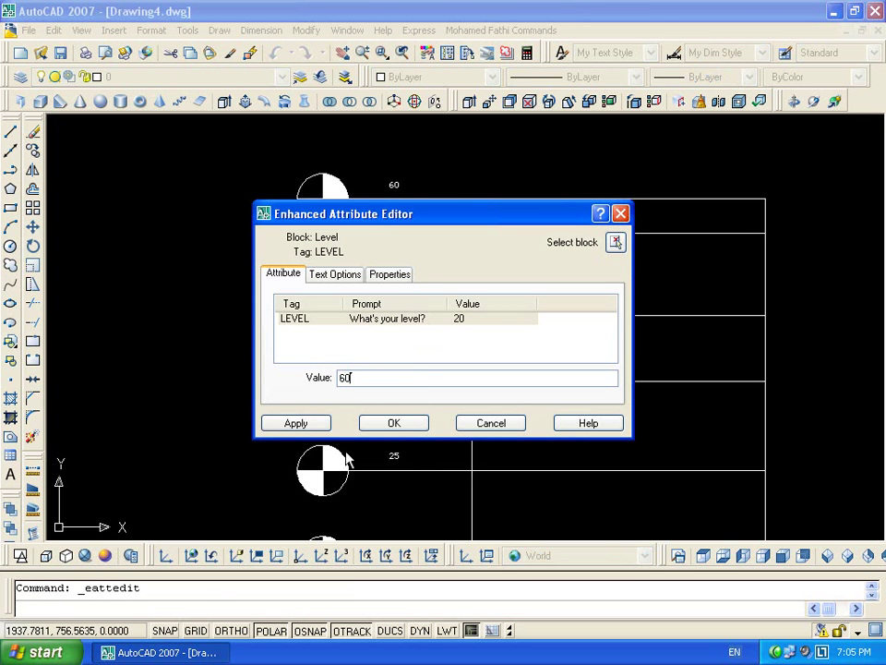
pyautogui.click(394, 423)
pyautogui.doubleClick(394, 185)
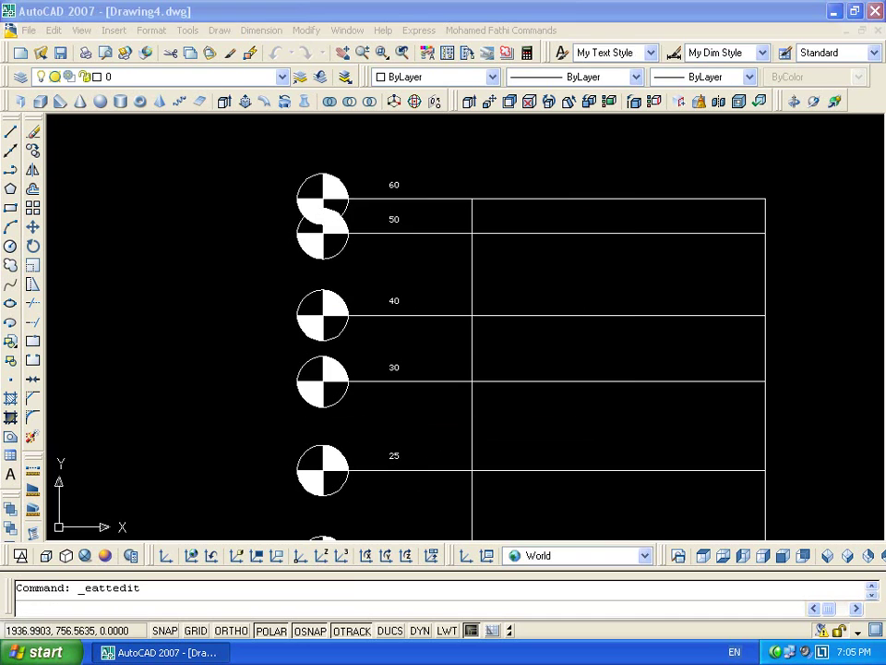
pyautogui.click(335, 273)
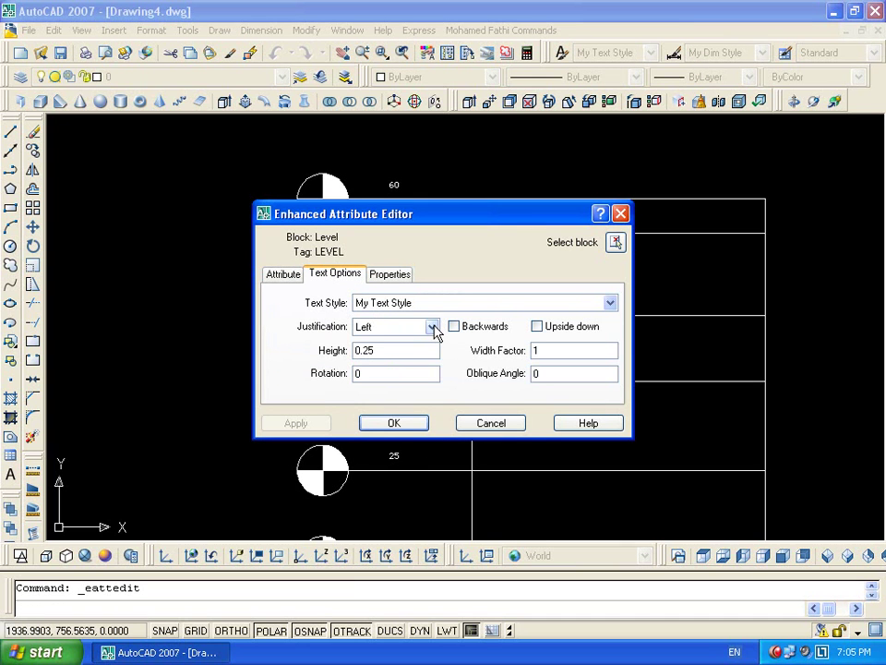
pyautogui.click(432, 327)
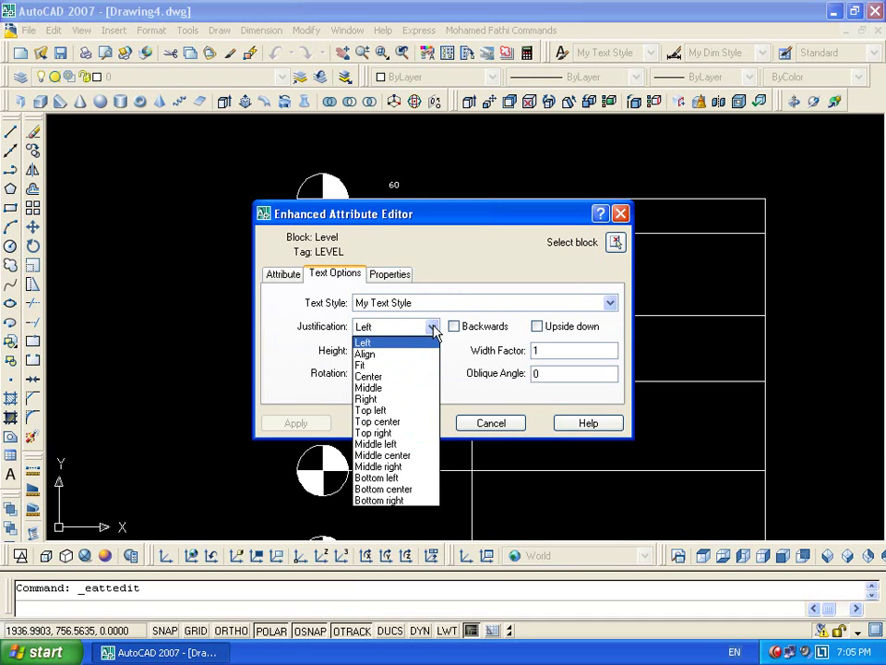
pyautogui.click(369, 343)
pyautogui.moveTo(386, 350); pyautogui.dragTo(252, 363)
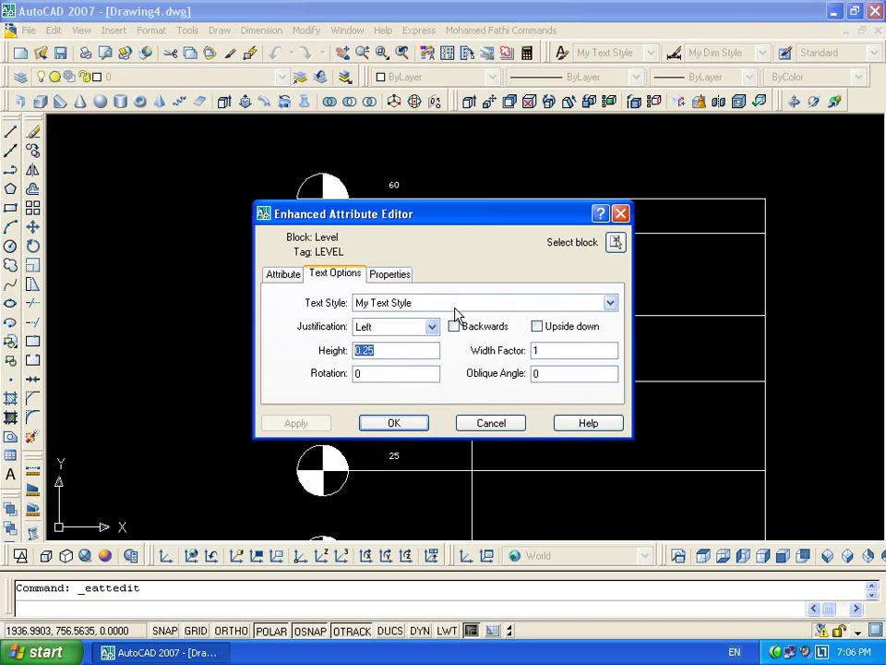
pyautogui.press('Return')
pyautogui.press('Escape')
pyautogui.click(561, 53)
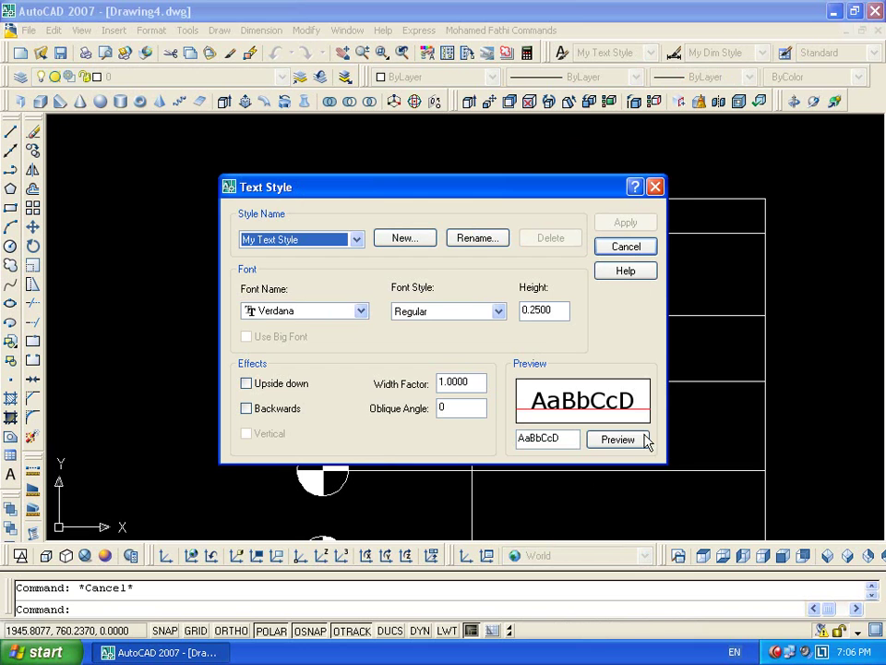
pyautogui.click(625, 247)
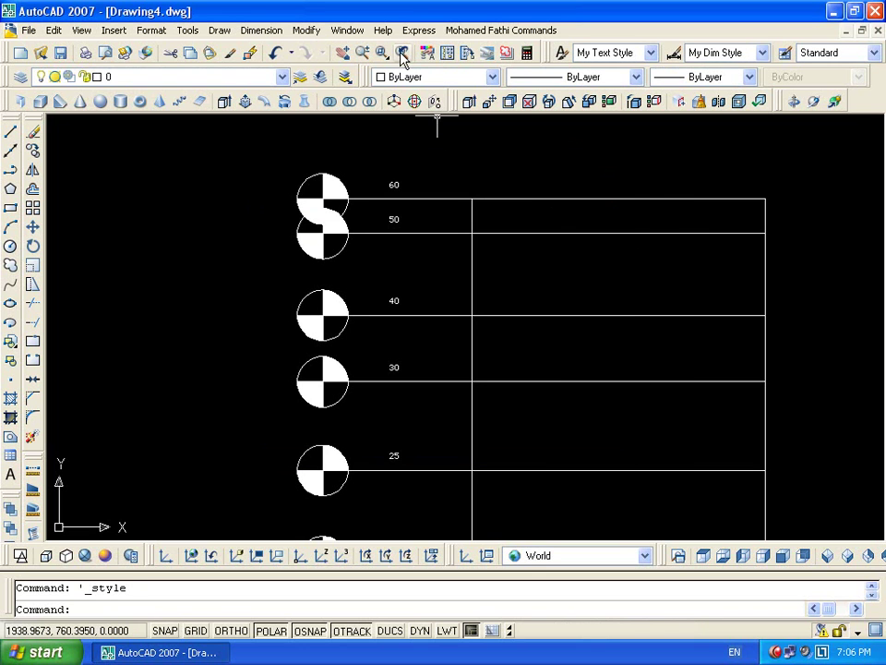
pyautogui.doubleClick(395, 190)
pyautogui.click(389, 275)
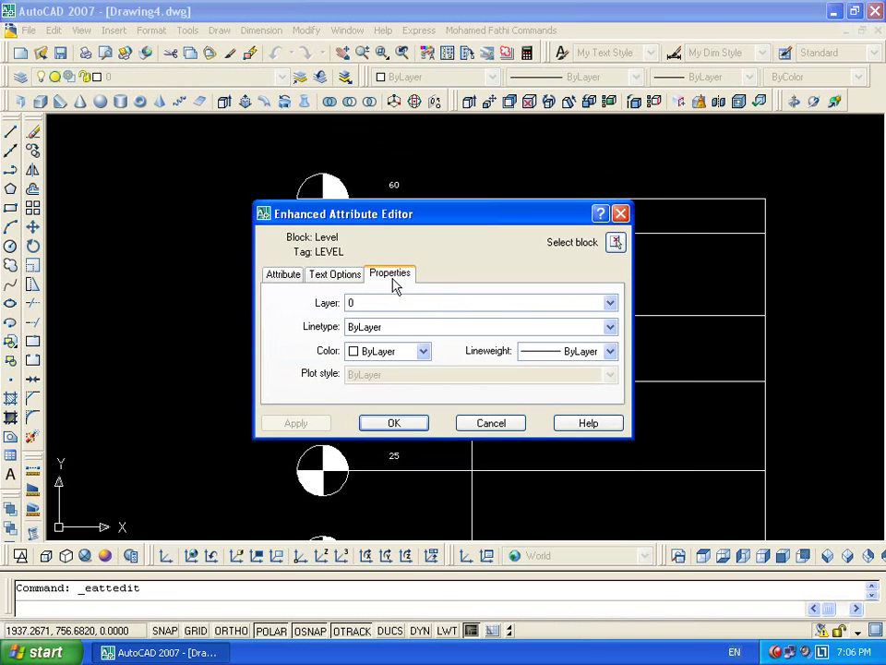
pyautogui.click(421, 352)
pyautogui.click(389, 395)
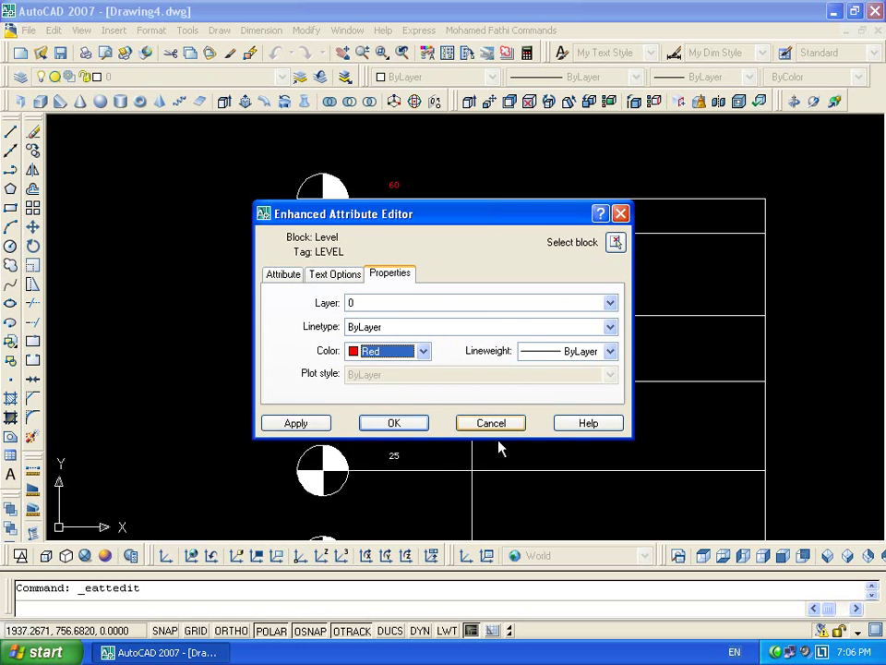
pyautogui.moveTo(410, 222)
pyautogui.mouseDown()
pyautogui.moveTo(386, 299)
pyautogui.moveTo(400, 225)
pyautogui.mouseUp()
pyautogui.click(391, 358)
pyautogui.click(387, 373)
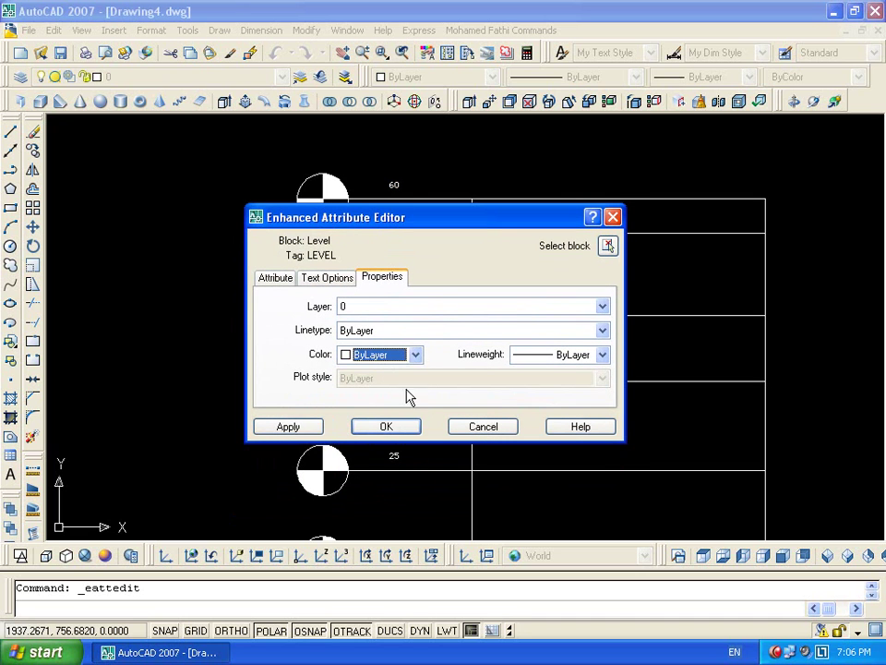
pyautogui.click(467, 425)
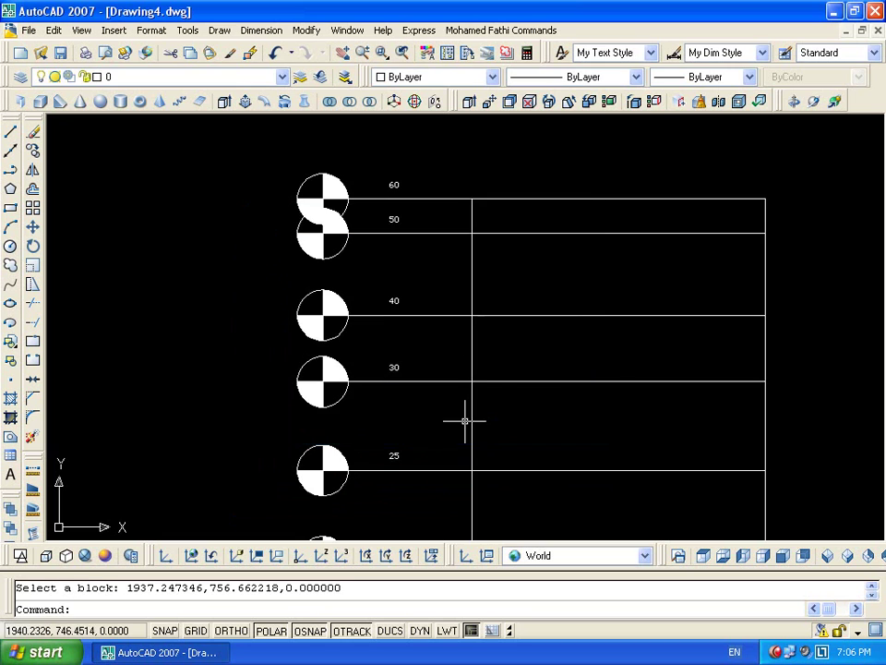
pyautogui.scroll(-3, 465, 319)
pyautogui.moveTo(426, 306); pyautogui.dragTo(371, 224, button='middle')
# Insert a Level block at the bottom floor line, below the 10 marker, with level value 0
pyautogui.press('Escape')
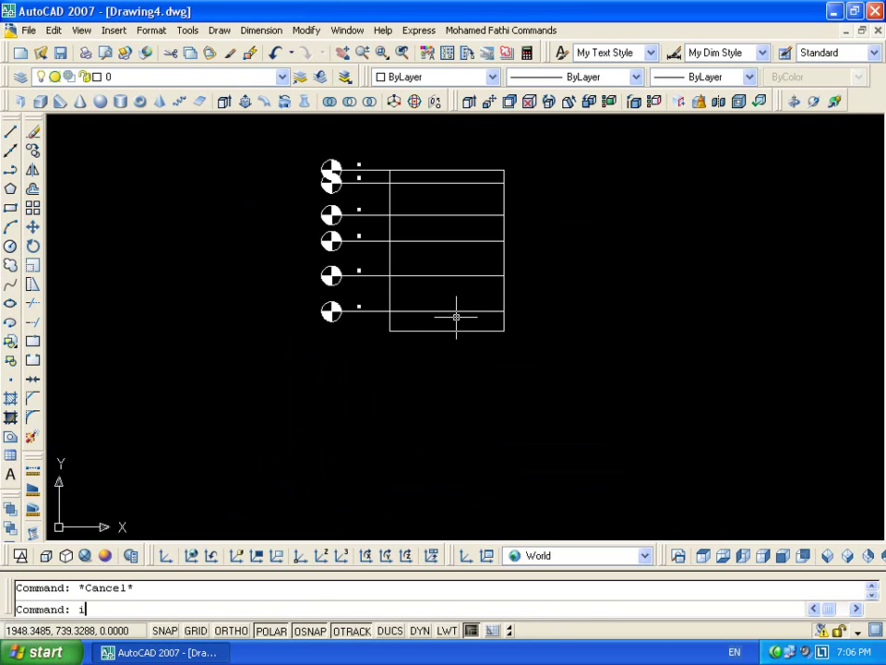
pyautogui.write('i')
pyautogui.press('Return')
pyautogui.click(471, 426)
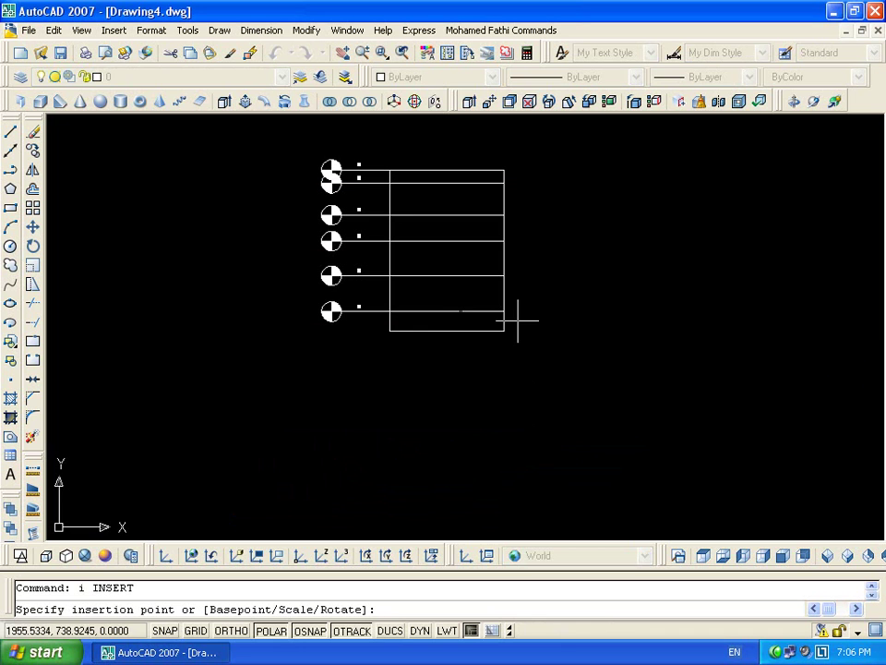
pyautogui.click(391, 330)
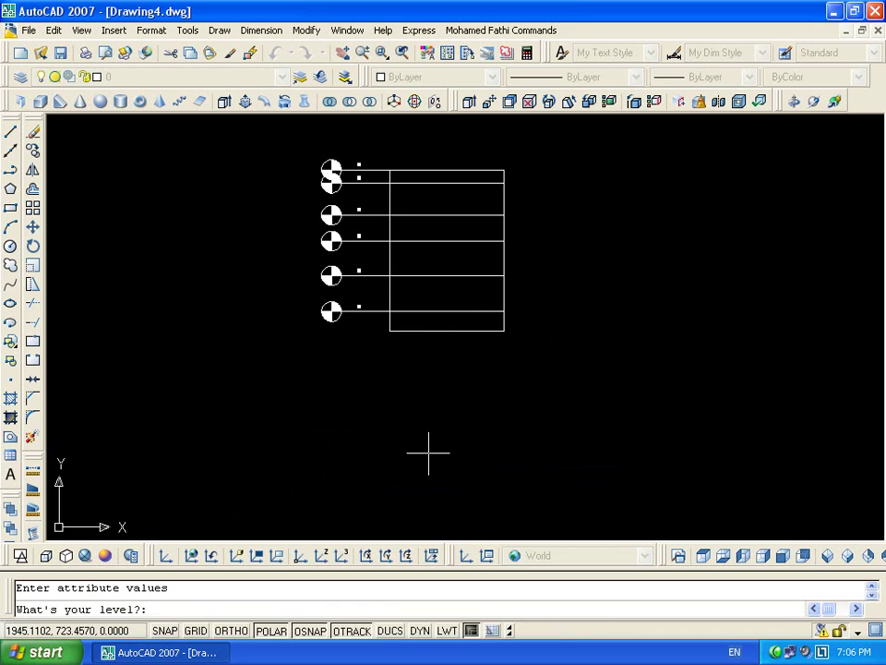
pyautogui.write('0')
pyautogui.press('Return')
pyautogui.scroll(6, 313, 348)
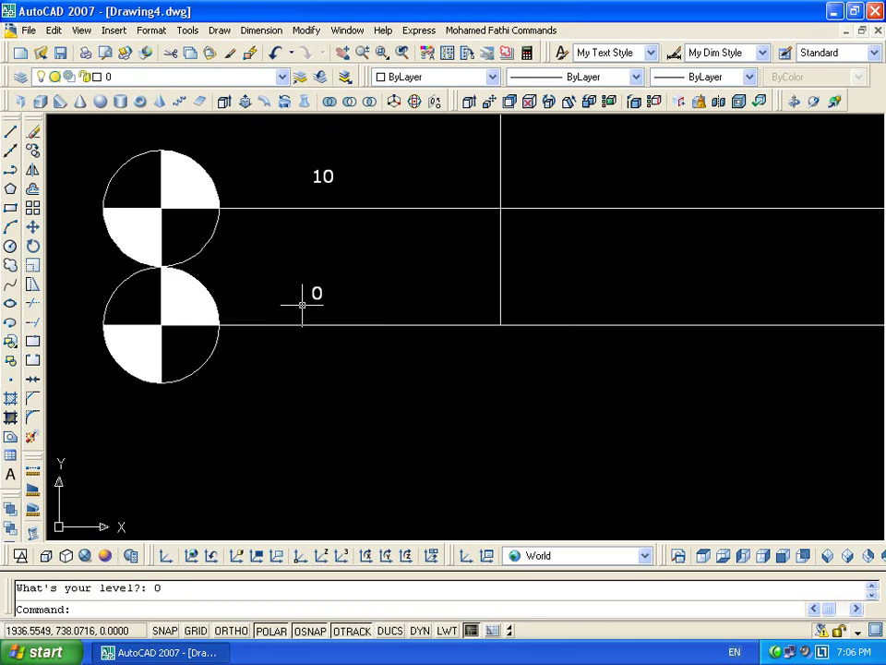
pyautogui.scroll(-8, 344, 276)
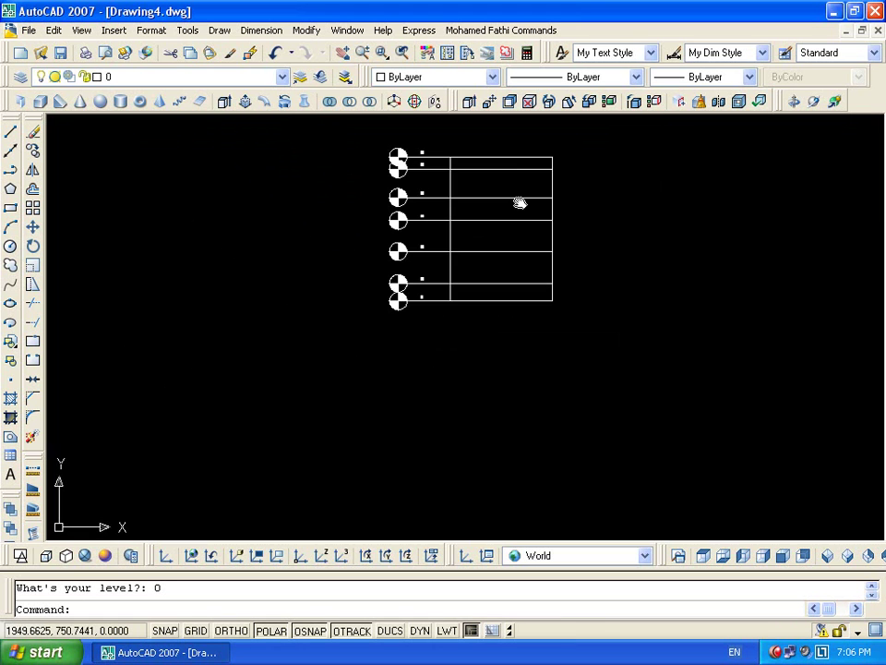
# Define a Cost attribute with prompt howMuch? and default 10, placed beside the level table
pyautogui.click(219, 30)
pyautogui.moveTo(314, 334)
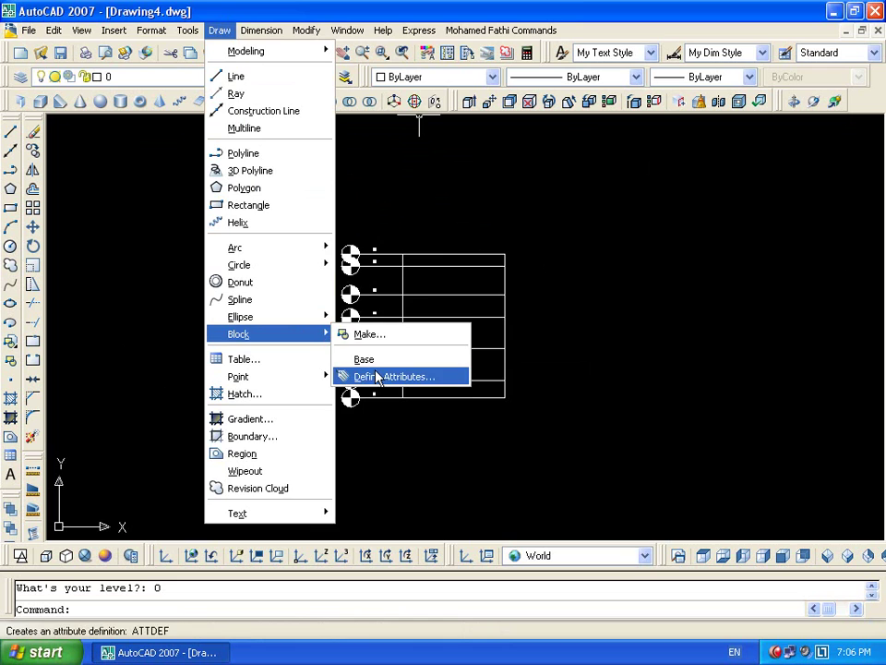
pyautogui.click(377, 376)
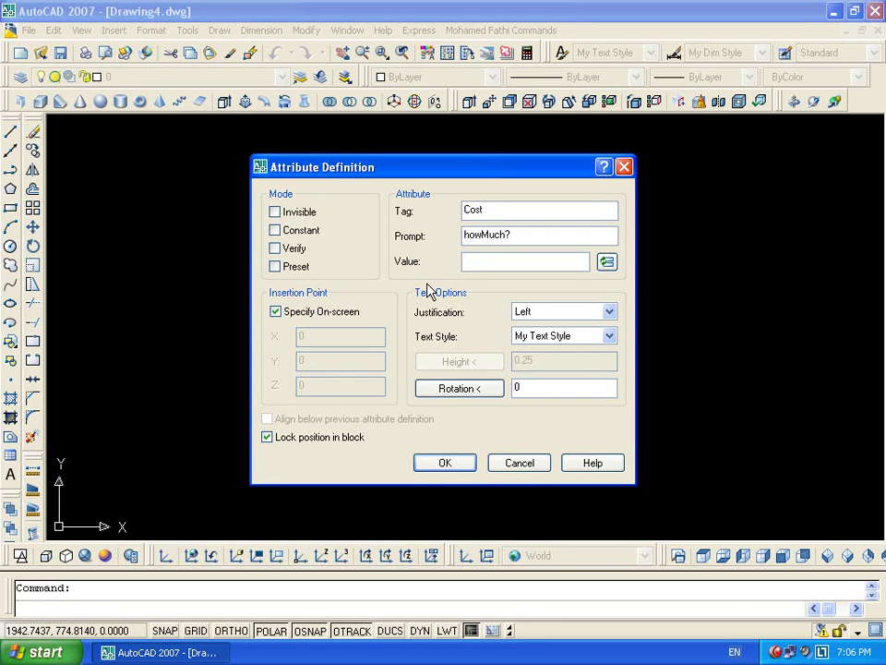
pyautogui.write('10')
pyautogui.click(444, 463)
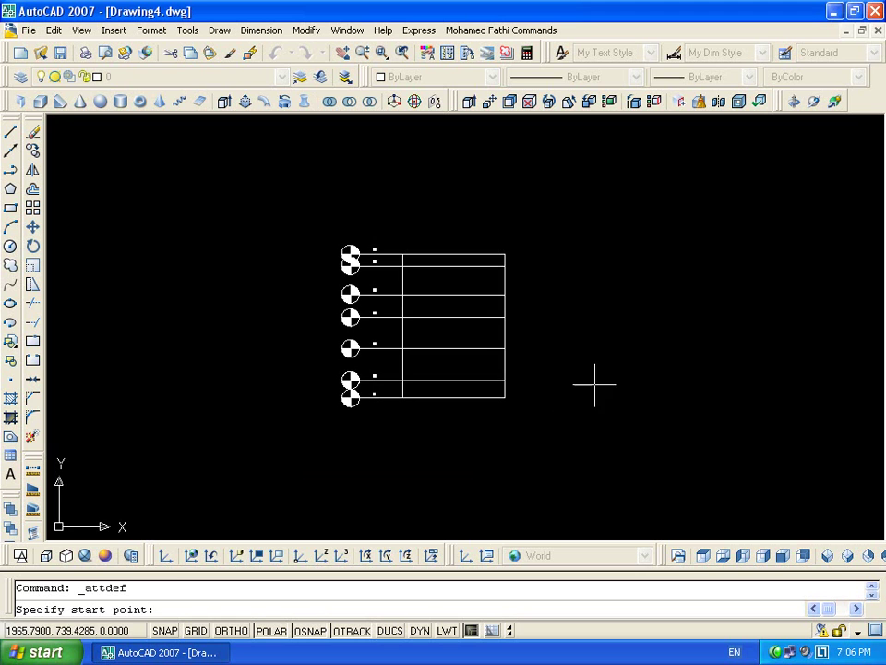
pyautogui.scroll(3, 619, 420)
pyautogui.moveTo(590, 389); pyautogui.dragTo(405, 355, button='middle')
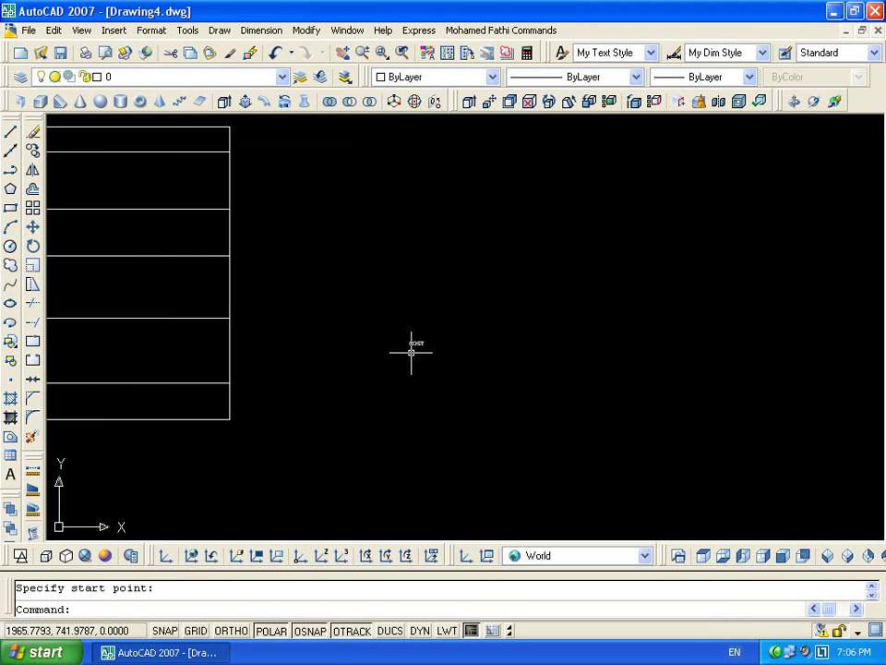
pyautogui.click(509, 275)
# Turn the Cost attribute into a block named cost, keeping the value 10
pyautogui.click(347, 394)
pyautogui.write('b')
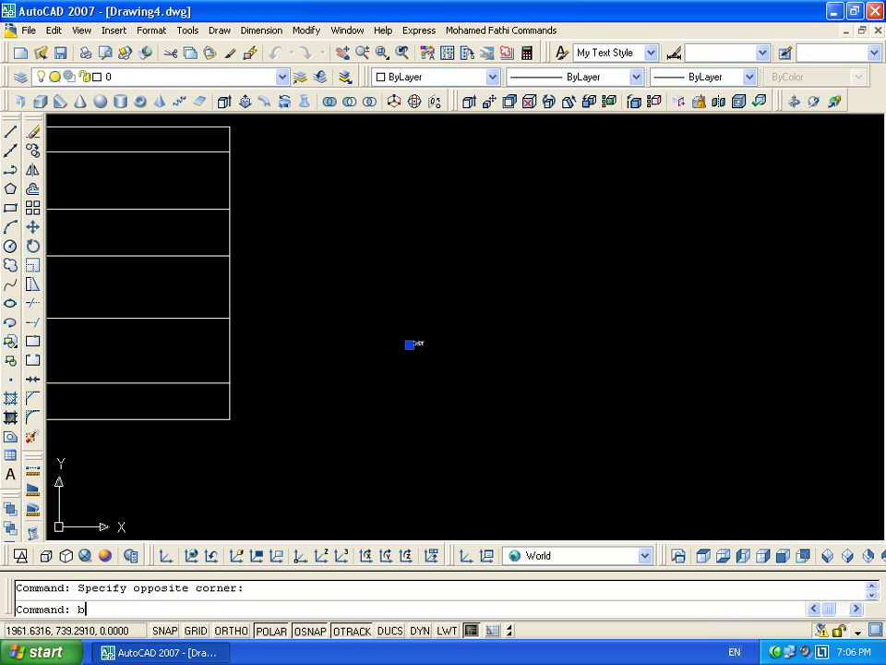
pyautogui.press('Return')
pyautogui.write('cost')
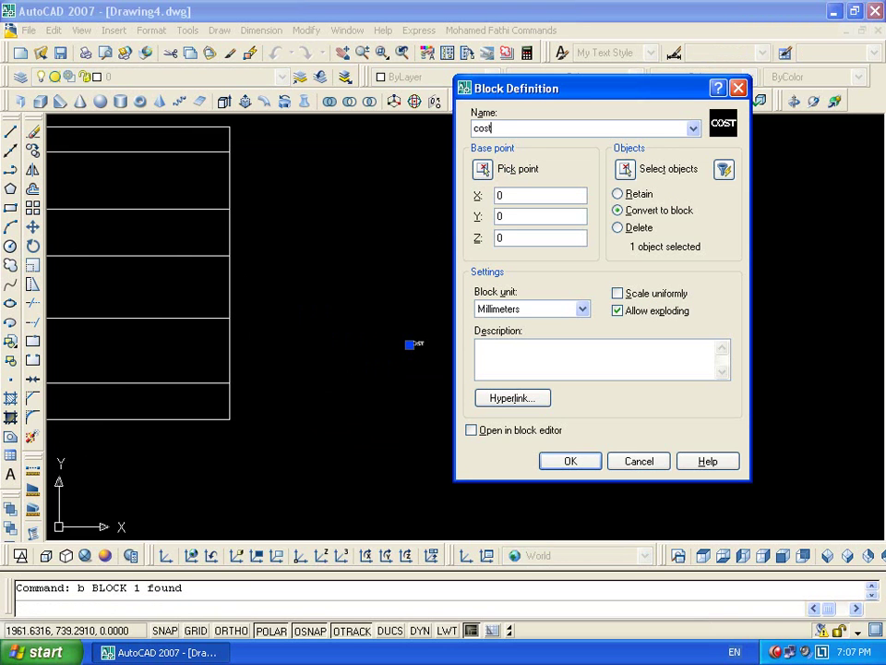
pyautogui.click(482, 169)
pyautogui.click(409, 354)
pyautogui.click(573, 457)
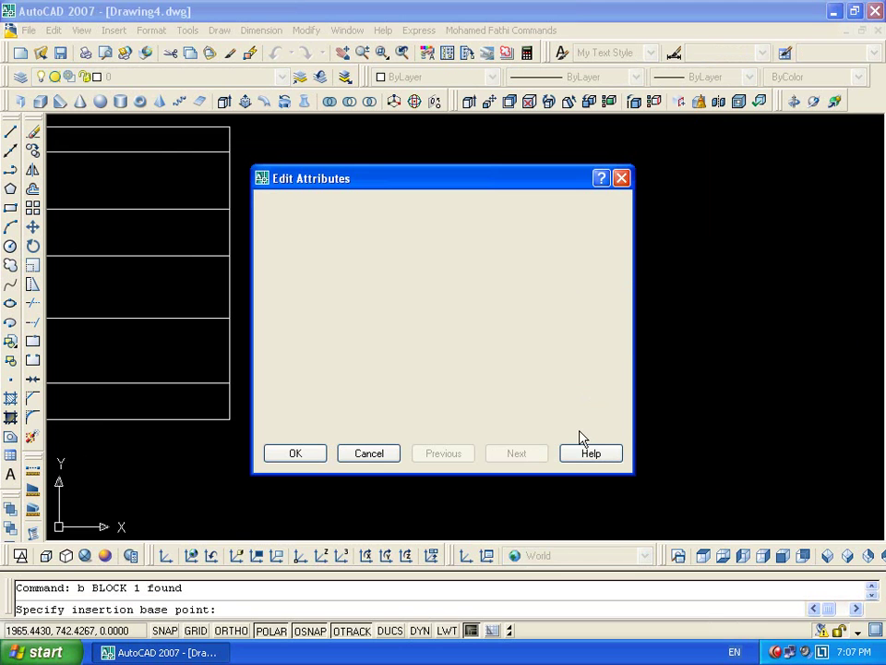
pyautogui.click(293, 452)
# Insert a second cost block to the upper right with the value 20
pyautogui.write('i')
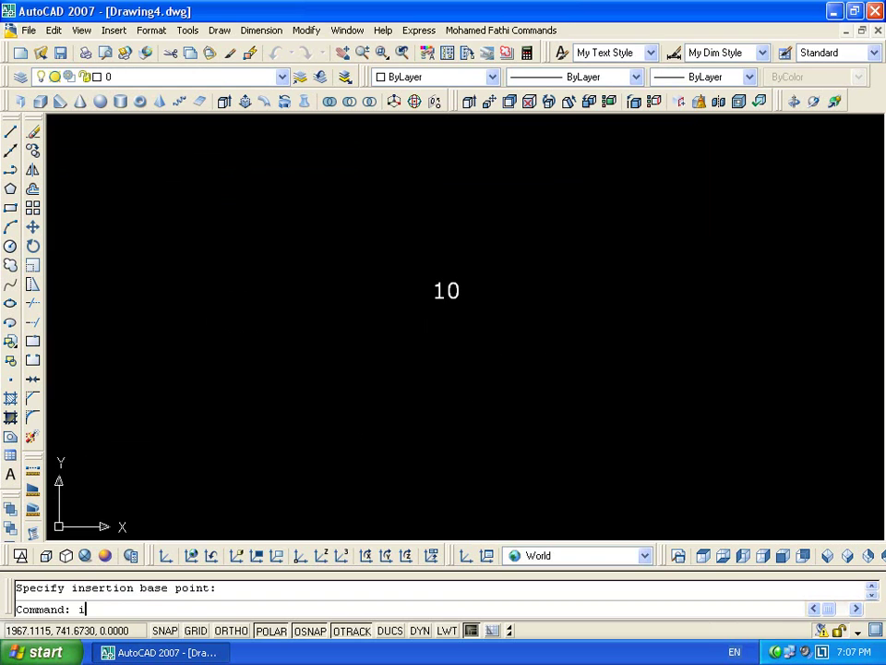
pyautogui.press('Return')
pyautogui.click(466, 425)
pyautogui.click(633, 291)
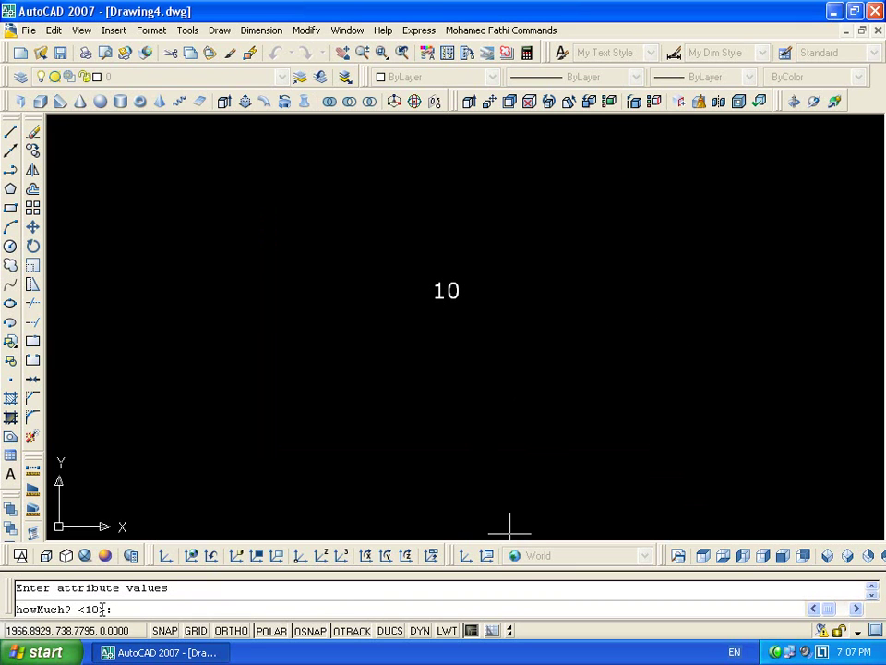
pyautogui.write('20')
pyautogui.press('Return')
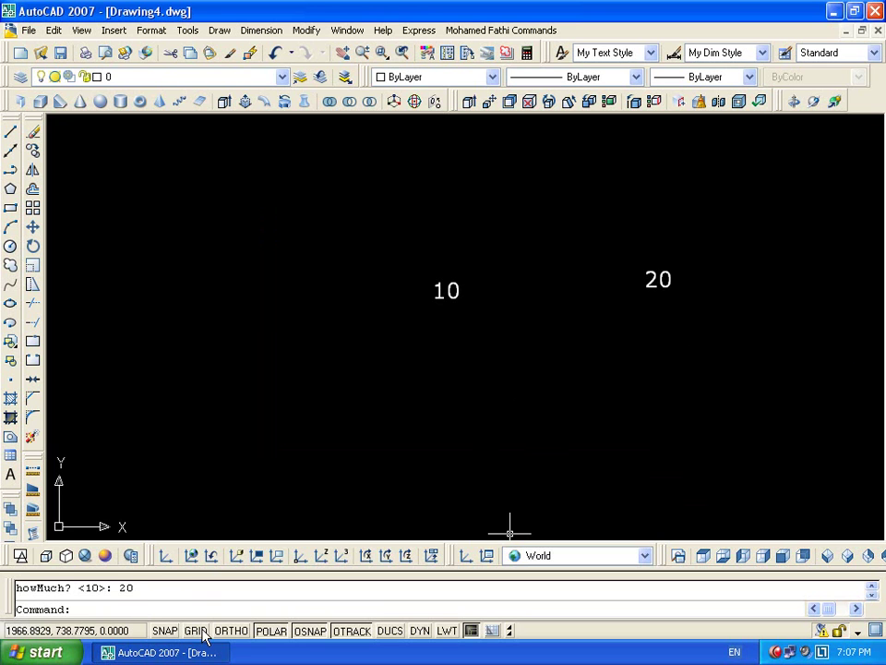
pyautogui.click(153, 30)
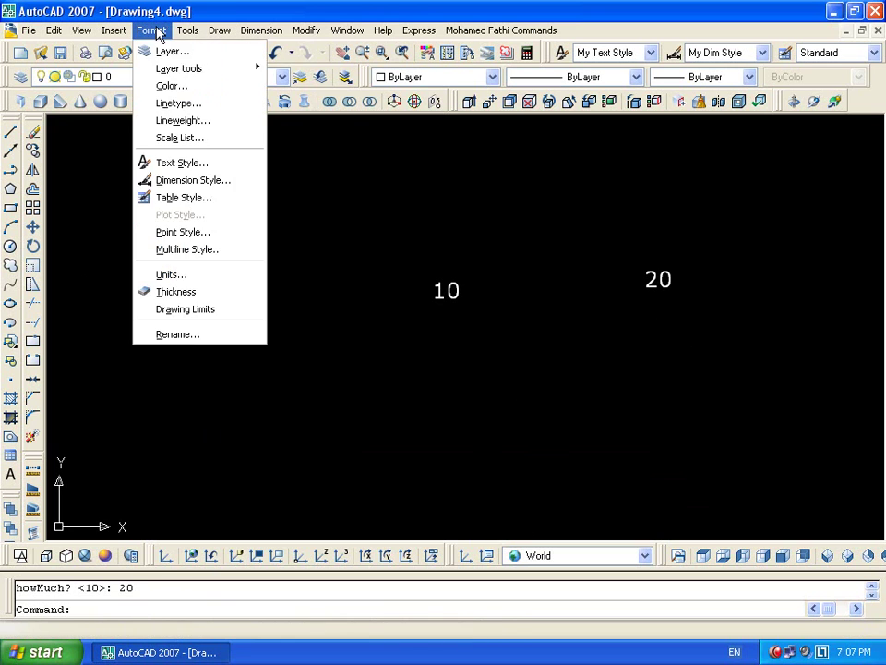
# Start a new attribute definition, trying Constant and Verify modes but leaving both off
pyautogui.click(219, 31)
pyautogui.moveTo(296, 334)
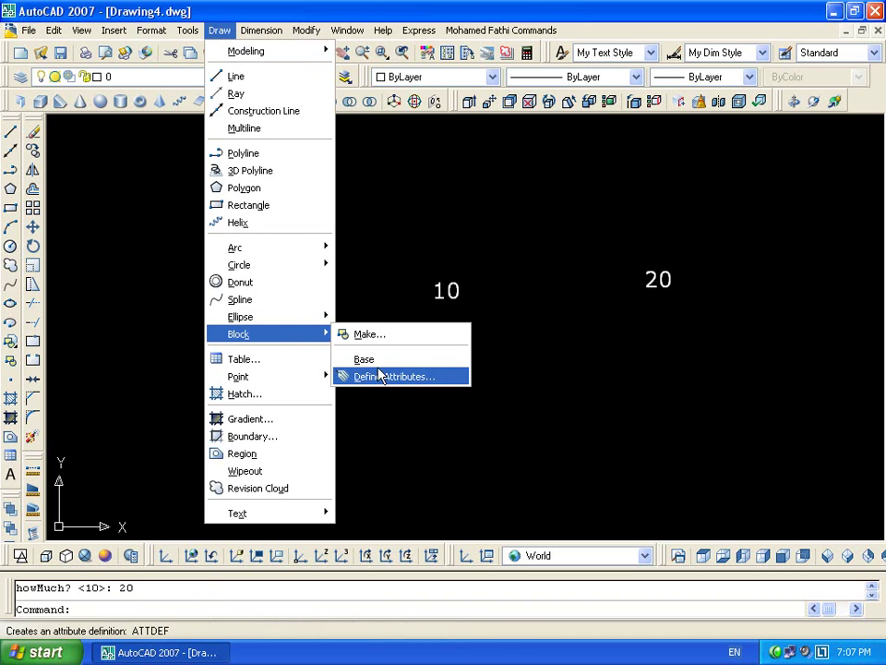
pyautogui.click(388, 376)
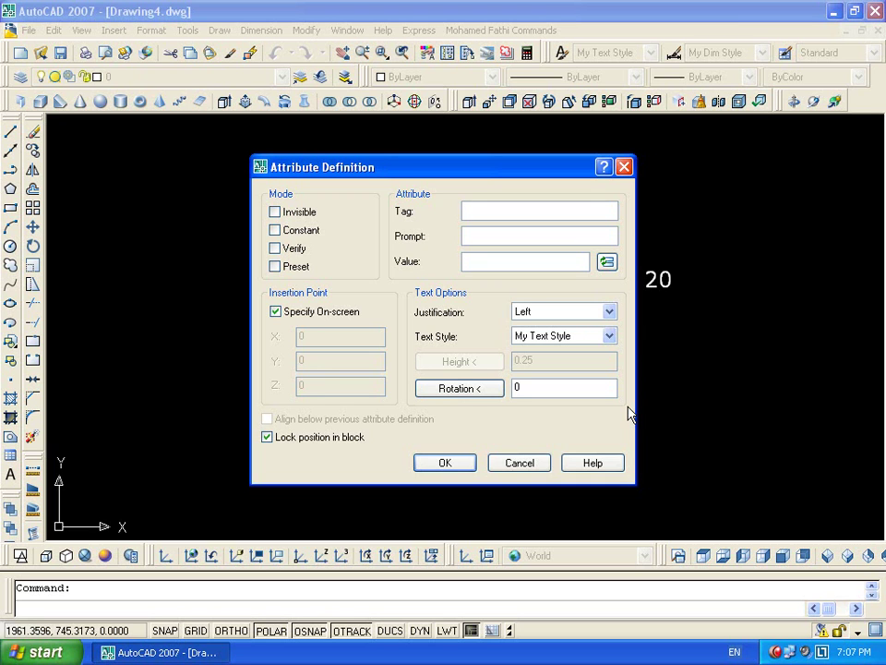
pyautogui.click(303, 233)
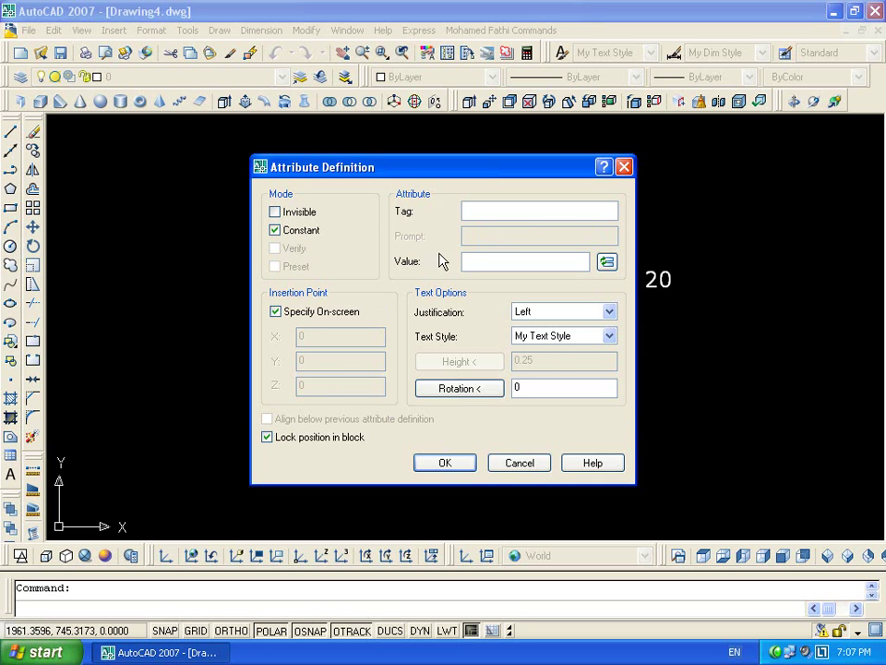
pyautogui.click(492, 268)
pyautogui.click(289, 233)
pyautogui.click(293, 250)
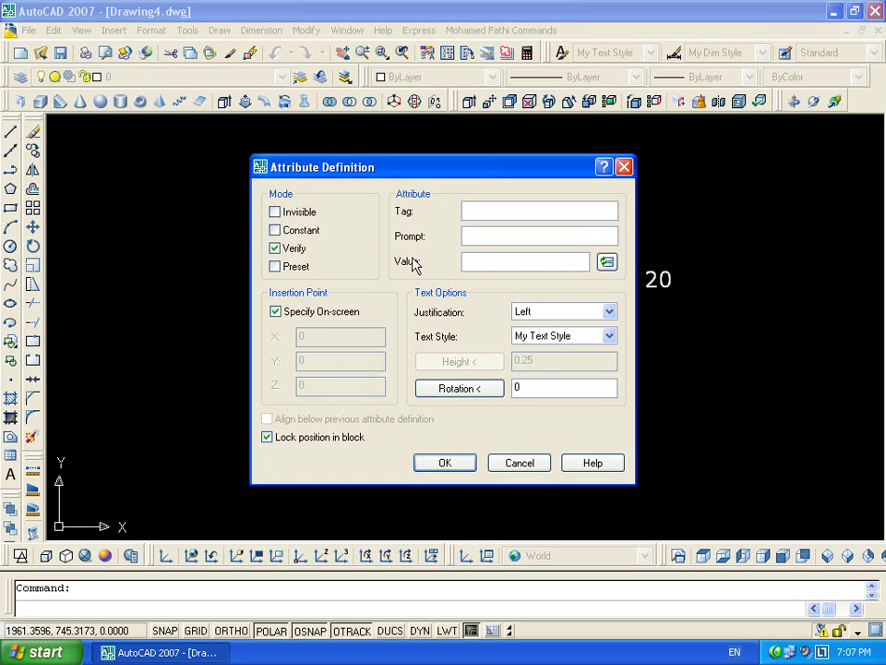
pyautogui.click(500, 262)
pyautogui.click(304, 249)
# Define a preset attribute tagged H;ADSDF with default 10 and place it below the numbers
pyautogui.click(495, 263)
pyautogui.click(506, 214)
pyautogui.write('h;adsdfdsfsdf')
pyautogui.click(498, 260)
pyautogui.write('10')
pyautogui.click(274, 266)
pyautogui.click(445, 462)
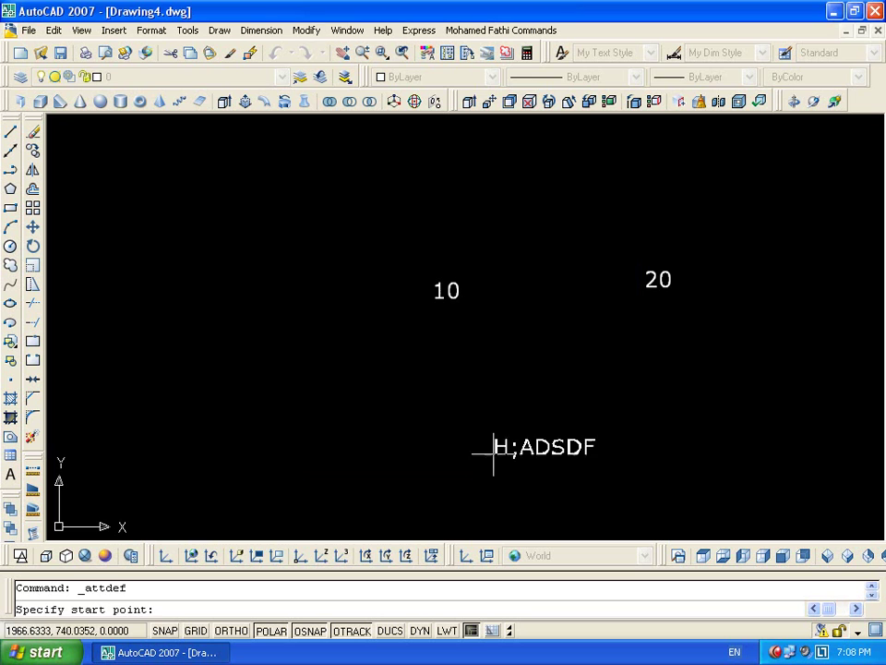
pyautogui.click(497, 423)
# Select the H;ADSDF attribute and start the BLOCK command on it
pyautogui.write('i')
pyautogui.press('Return')
pyautogui.press('Escape')
pyautogui.click(619, 414)
pyautogui.click(548, 453)
pyautogui.write('b')
pyautogui.press('Return')
# Create block fdsafsdf from the attribute with a picked base point, then check it shows 10
pyautogui.write('fdsafsdf')
pyautogui.hotkey('alt', 'k')
pyautogui.click(490, 417)
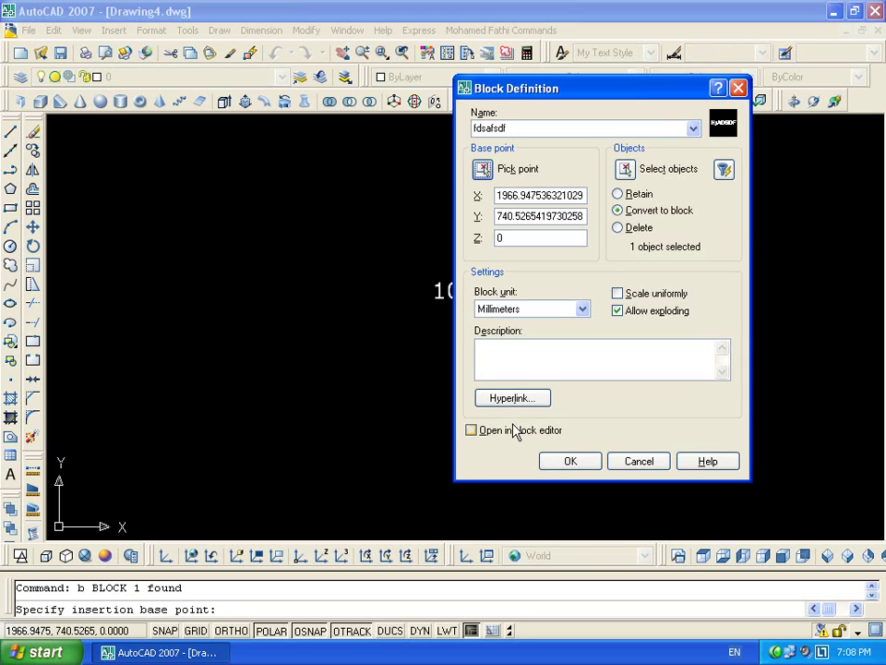
pyautogui.click(583, 469)
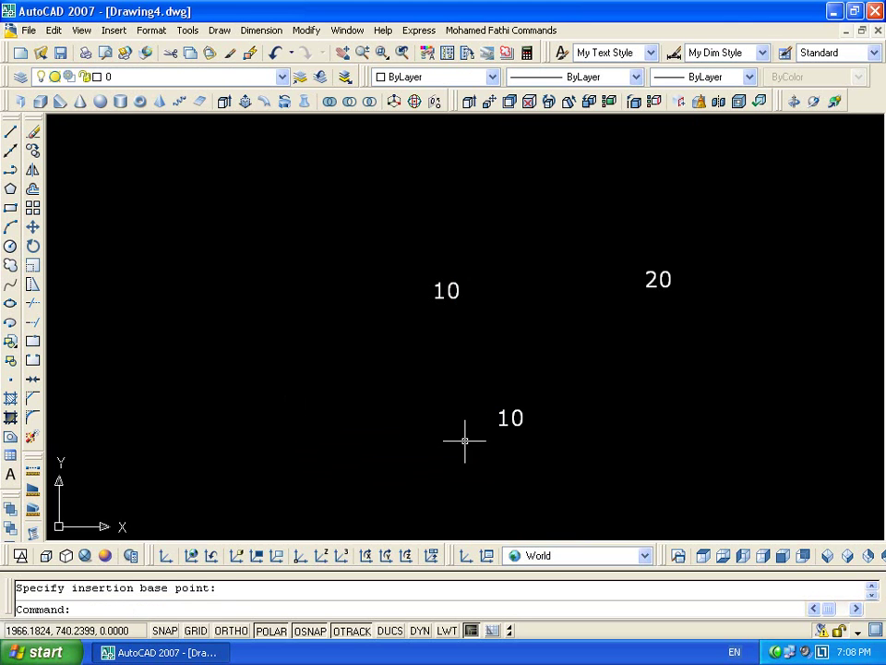
pyautogui.doubleClick(518, 414)
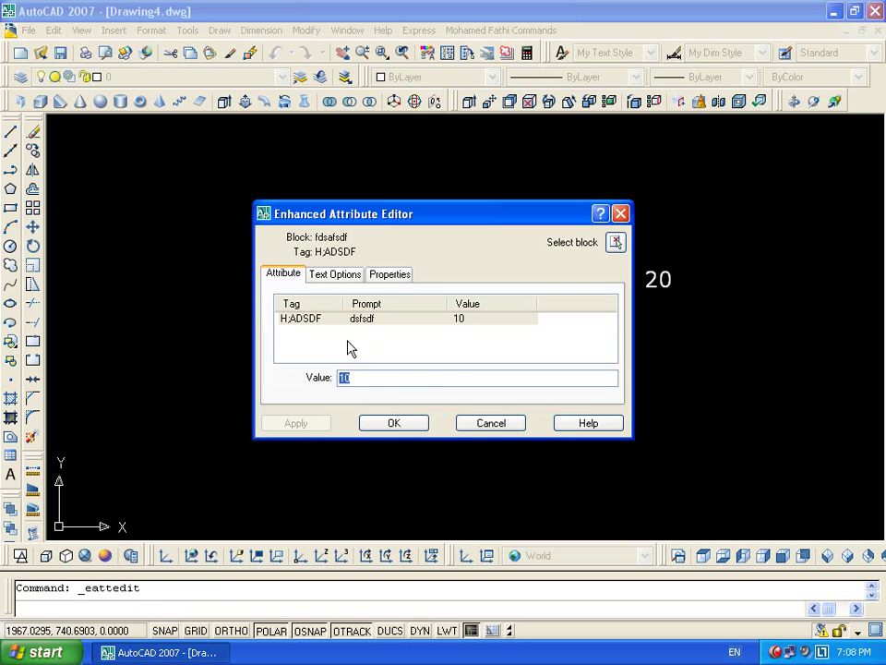
pyautogui.click(517, 423)
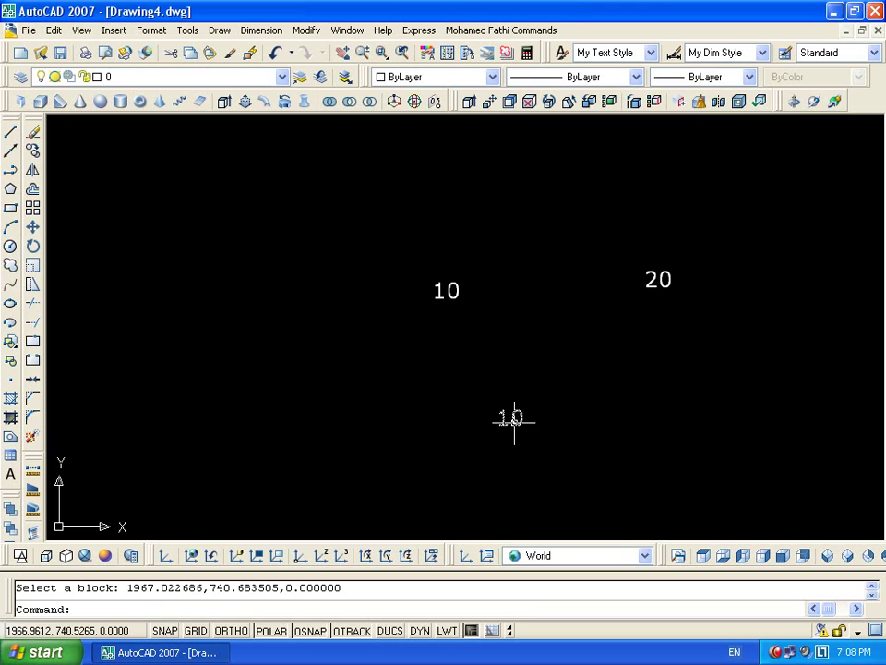
# Start a new attribute with Preset cleared, tag HOW and prompt 'how are you'
pyautogui.click(219, 30)
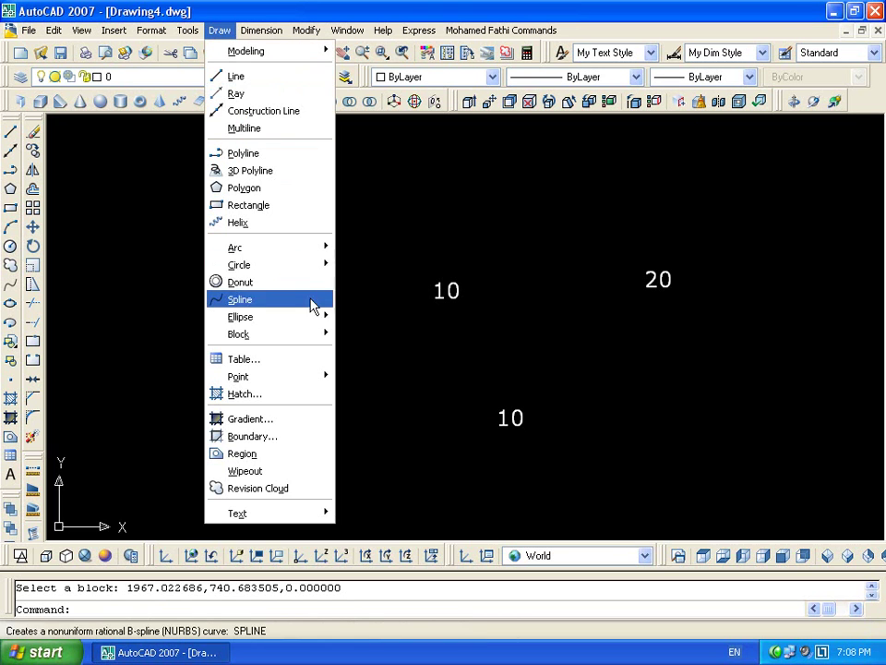
pyautogui.moveTo(314, 337)
pyautogui.click(388, 374)
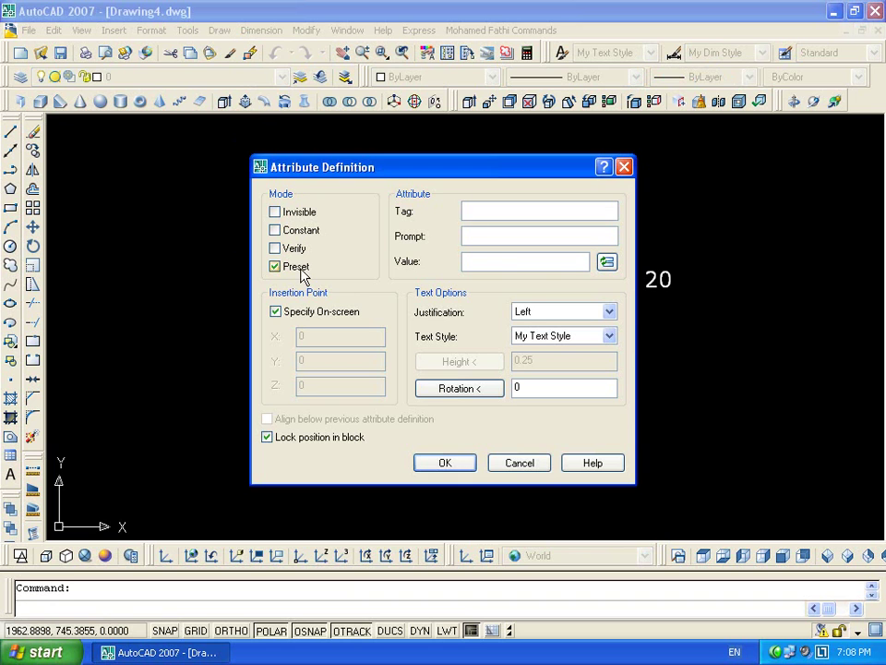
pyautogui.click(515, 262)
pyautogui.click(293, 267)
pyautogui.click(480, 211)
pyautogui.write('wha')
pyautogui.write('how')
pyautogui.click(486, 233)
pyautogui.write('how are you')
# Give it default Fine with Verify mode, place it left of the lower 10 and select it
pyautogui.click(473, 261)
pyautogui.write('go')
pyautogui.press('BackSpace')
pyautogui.press('BackSpace')
pyautogui.write('F(ine')
pyautogui.click(293, 248)
pyautogui.click(467, 466)
pyautogui.click(240, 387)
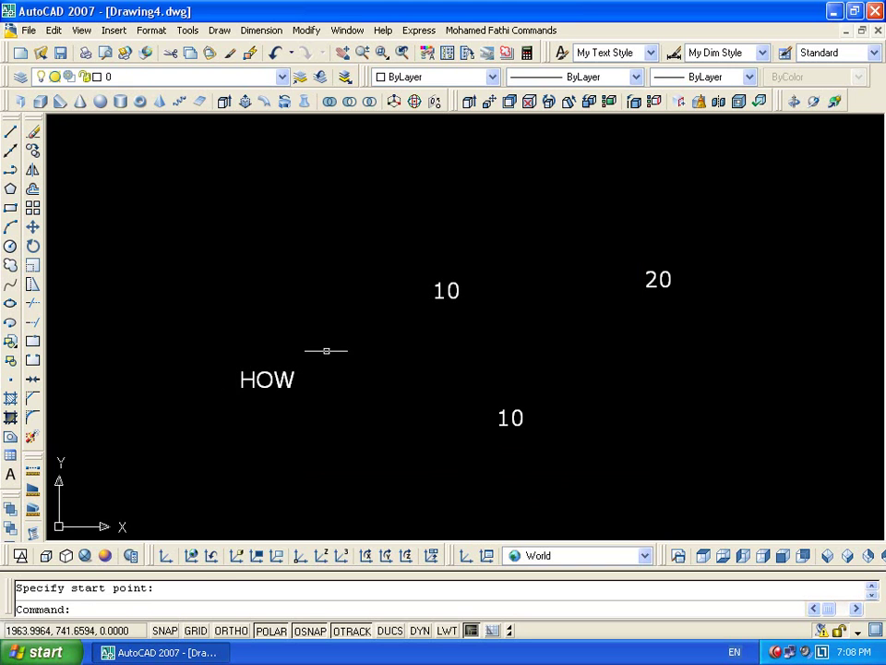
pyautogui.click(328, 351)
pyautogui.click(195, 445)
# Make the HOW attribute into block hhhh at a picked base point, keeping Fine
pyautogui.write('b')
pyautogui.press('Return')
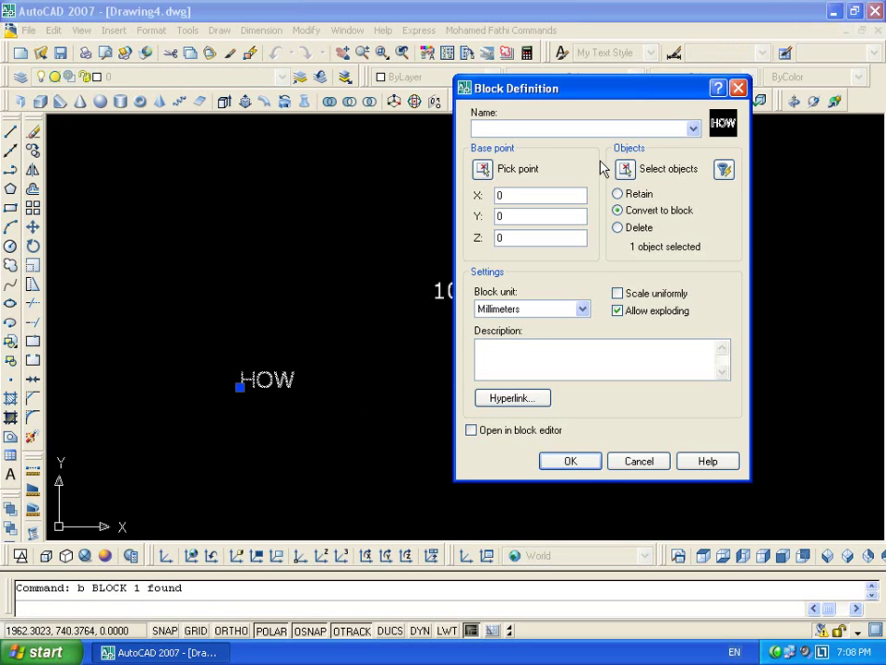
pyautogui.write('hhhh')
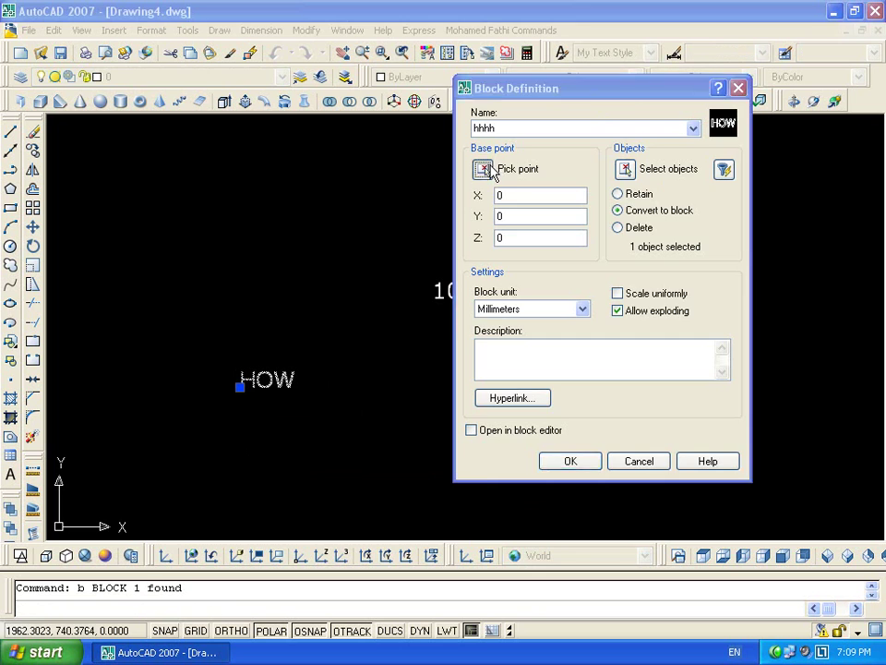
pyautogui.click(490, 169)
pyautogui.click(268, 374)
pyautogui.click(570, 461)
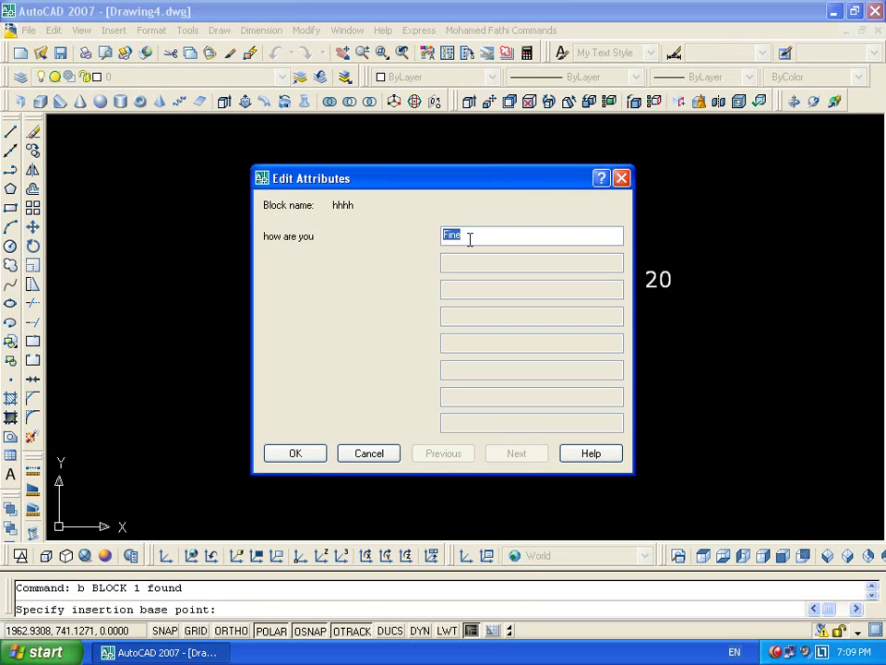
pyautogui.click(310, 452)
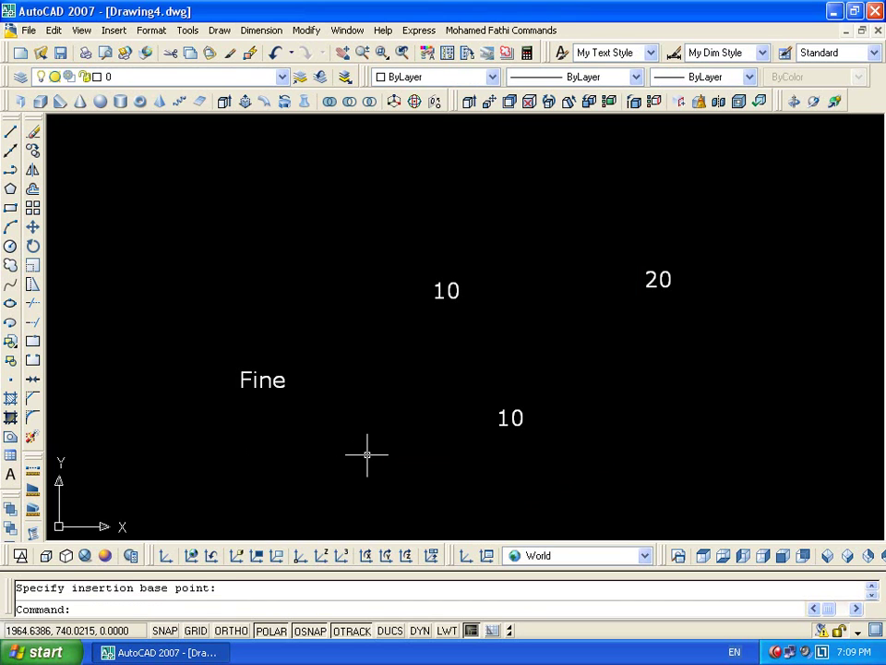
# Insert another hhhh block right of the lower 10, accepting and verifying Fine
pyautogui.write('i')
pyautogui.press('Return')
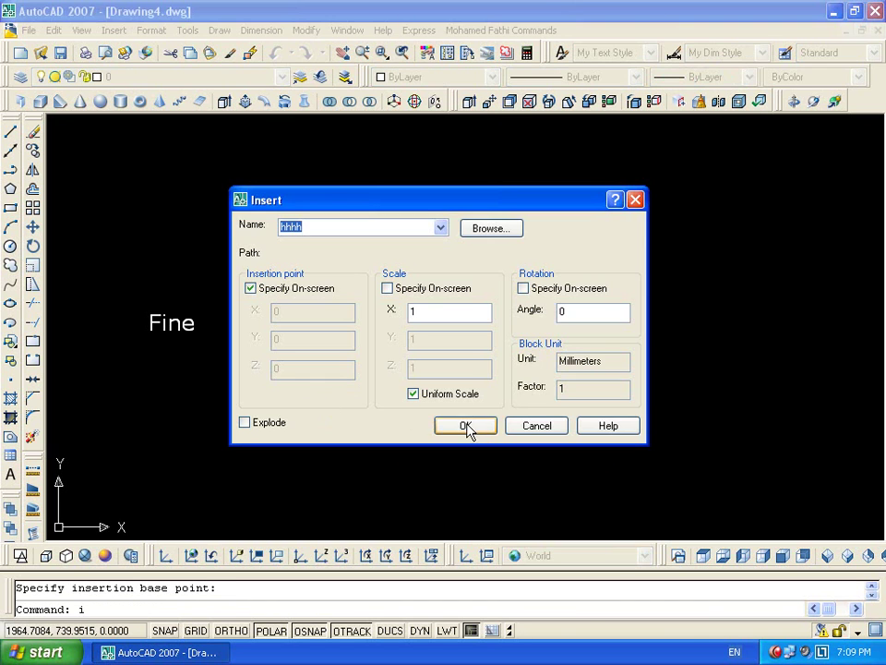
pyautogui.click(467, 425)
pyautogui.click(556, 367)
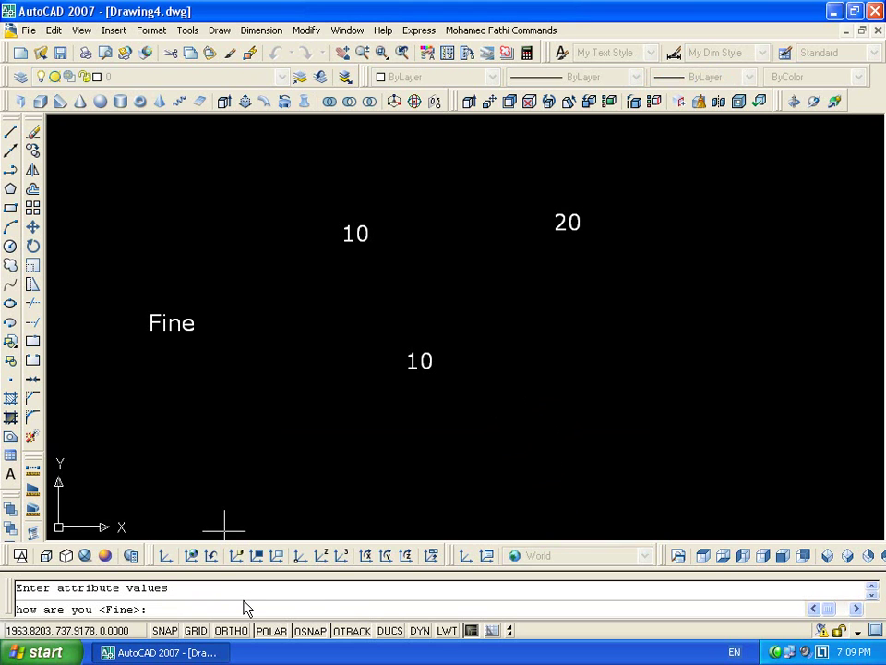
pyautogui.press('Return')
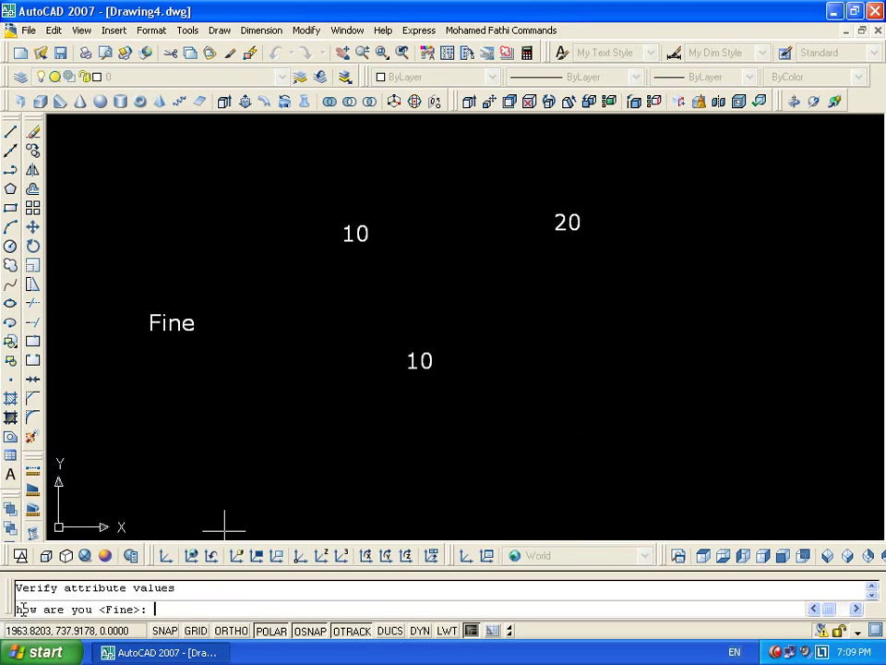
pyautogui.press('Return')
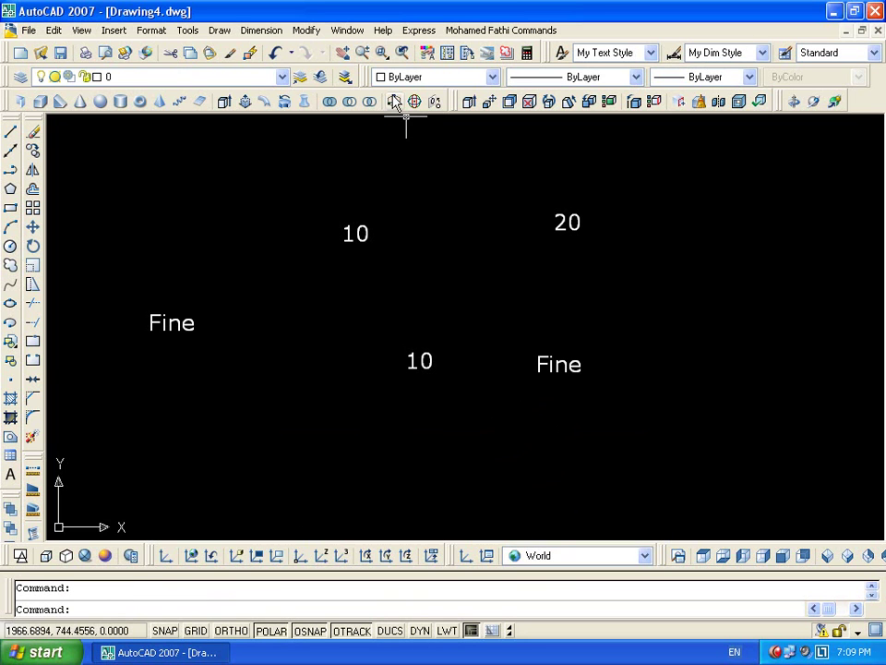
pyautogui.click(219, 29)
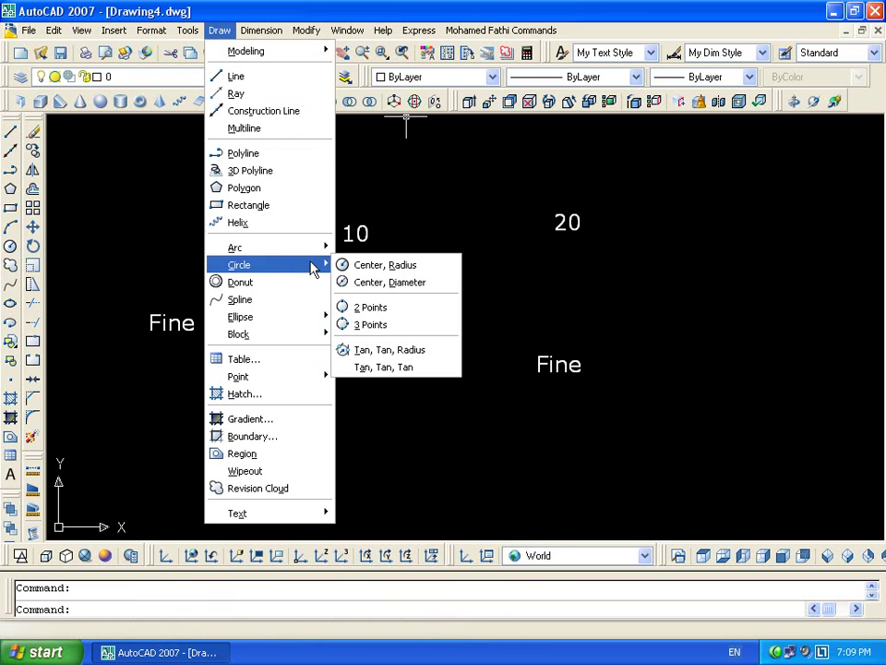
# Start a third attribute definition with Verify off, Left justification and My Text Style kept
pyautogui.moveTo(325, 340)
pyautogui.click(402, 376)
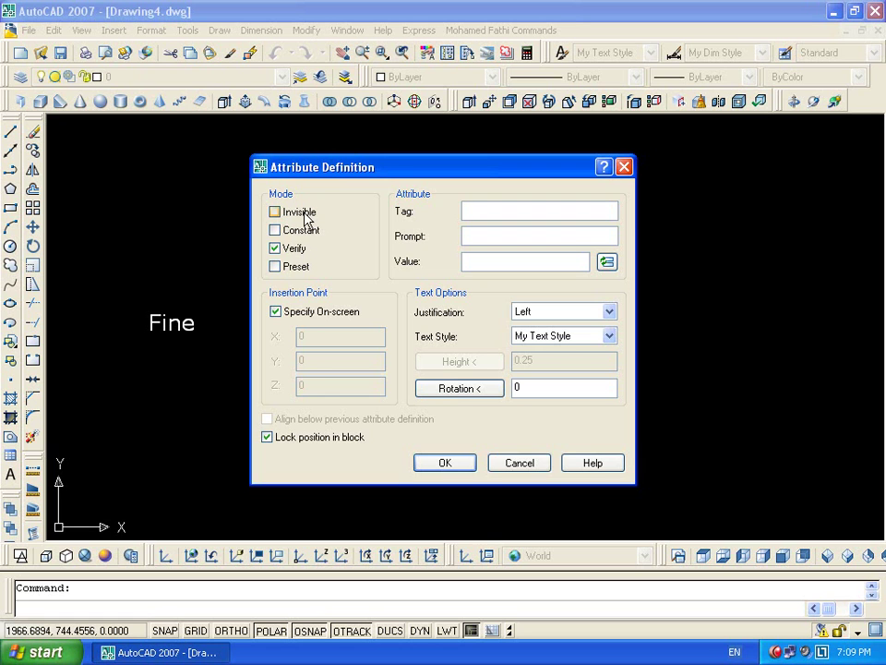
pyautogui.click(277, 249)
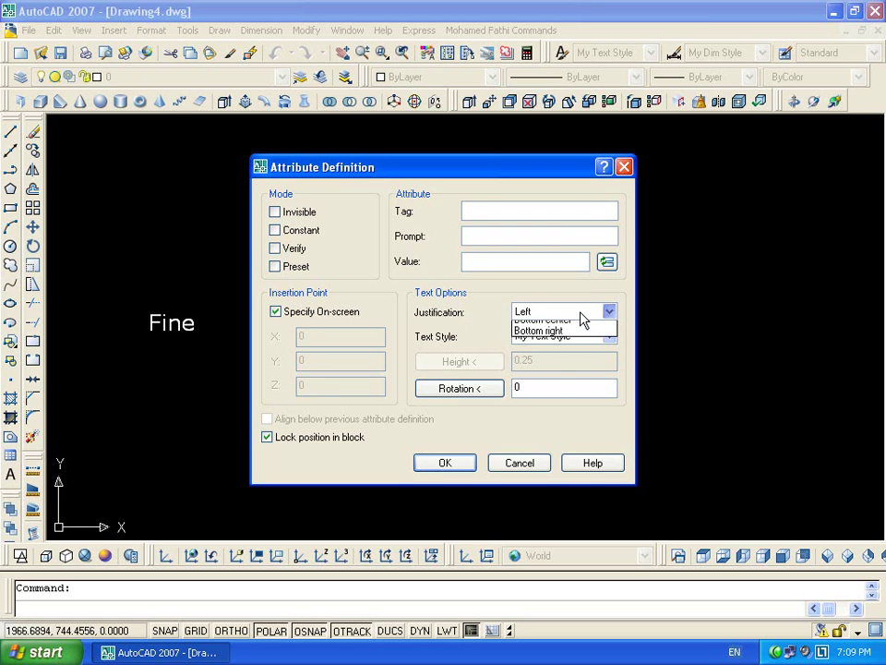
pyautogui.click(577, 315)
pyautogui.click(624, 323)
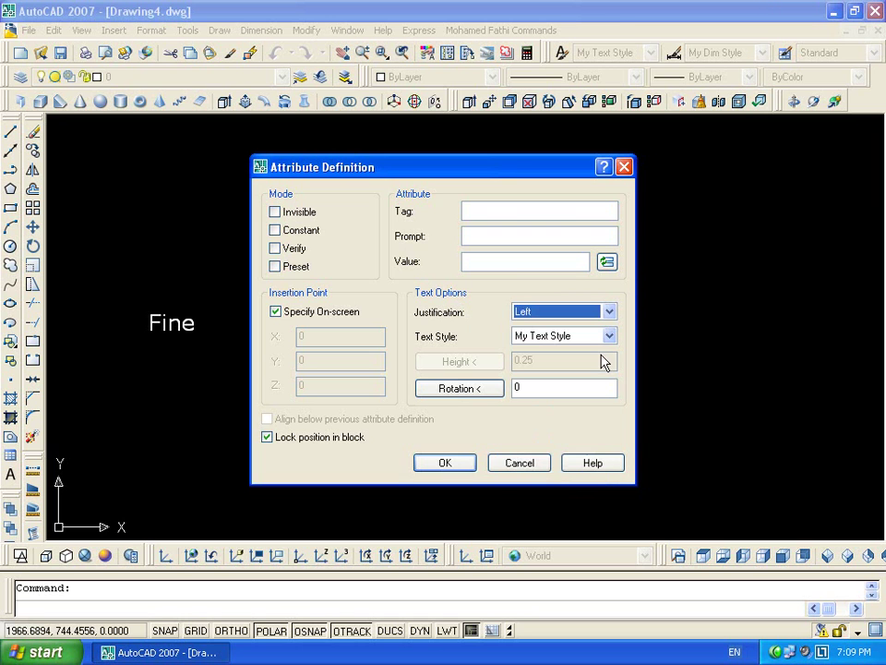
pyautogui.click(572, 338)
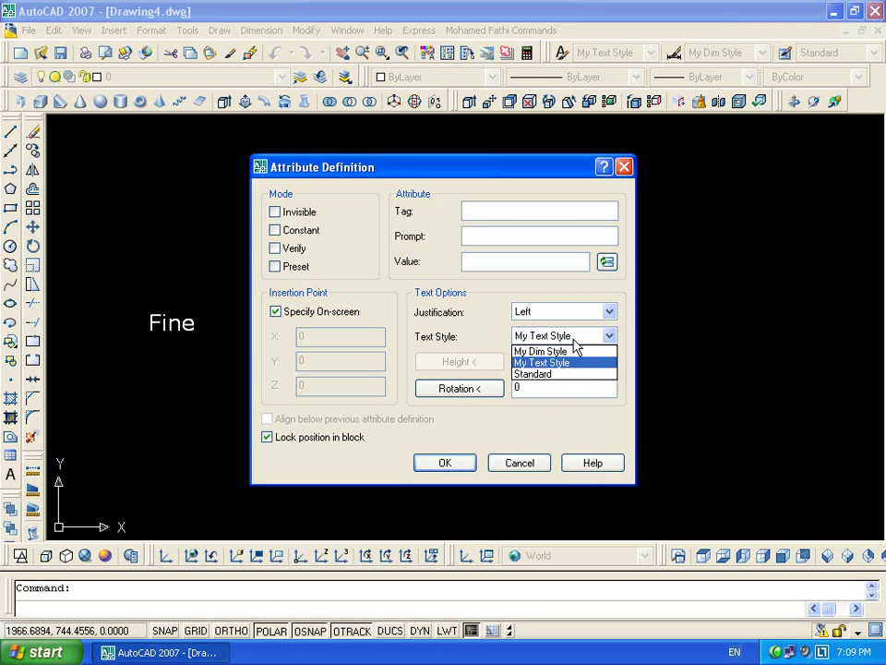
pyautogui.click(587, 363)
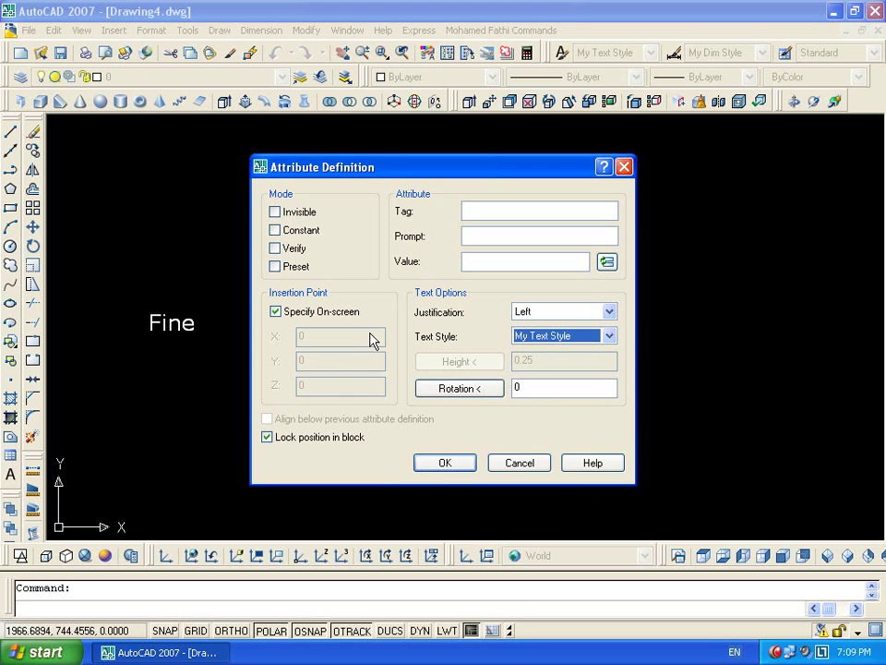
pyautogui.click(334, 313)
pyautogui.click(341, 319)
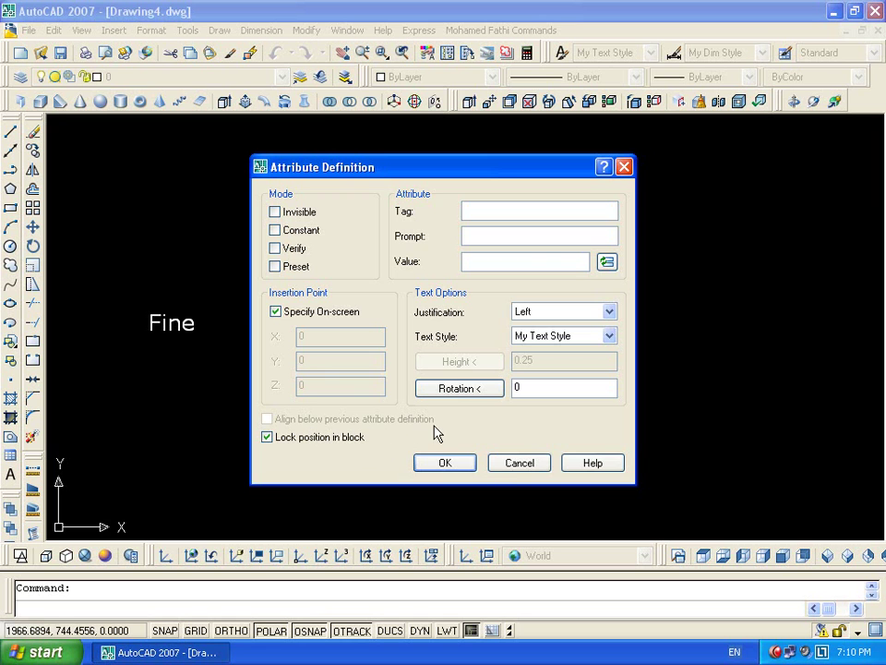
# Dismiss the empty Attribute Definition dialog and start the Base command from Draw > Block
pyautogui.click(506, 463)
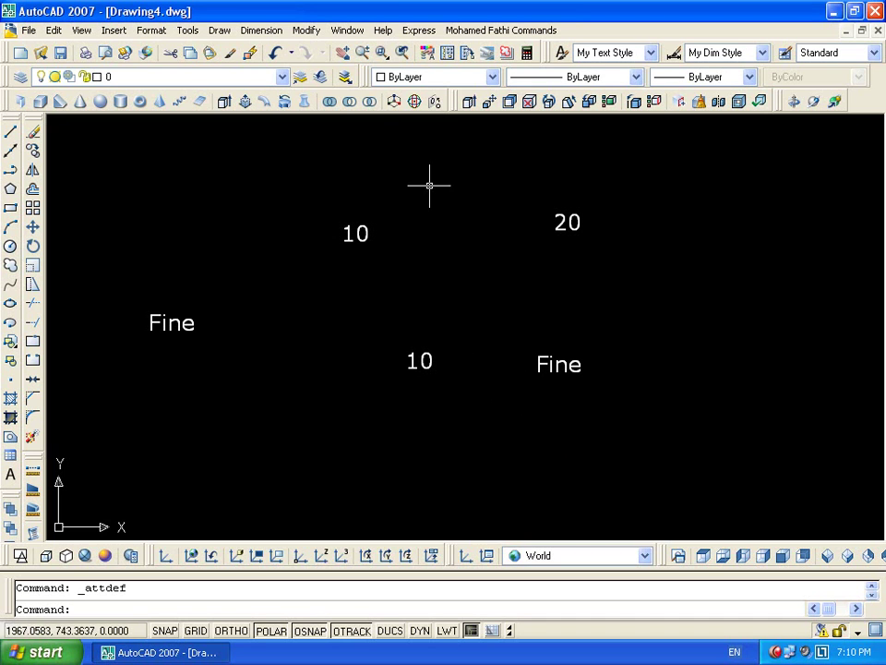
pyautogui.click(219, 31)
pyautogui.moveTo(318, 334)
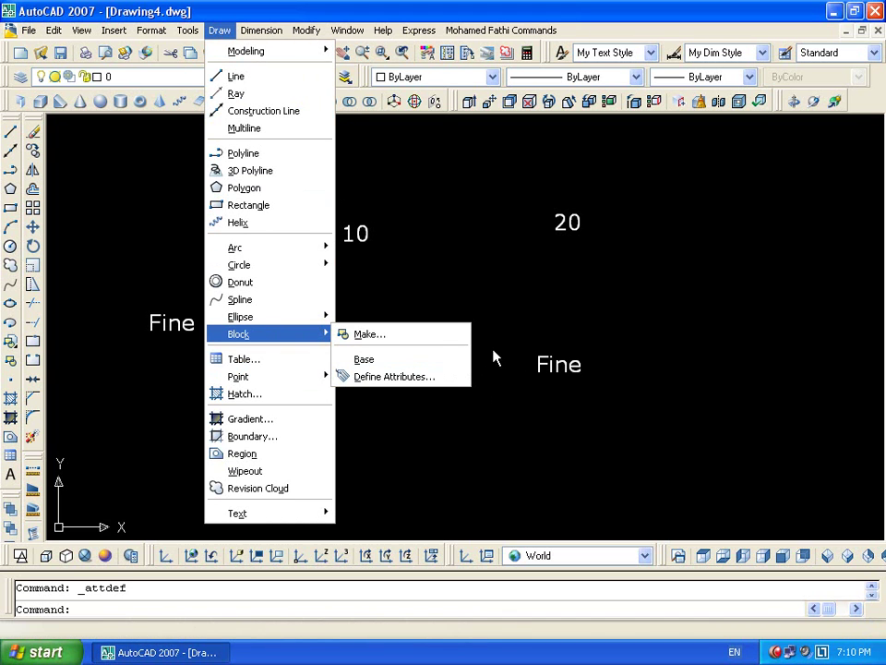
pyautogui.click(424, 362)
pyautogui.scroll(-2, 431, 297)
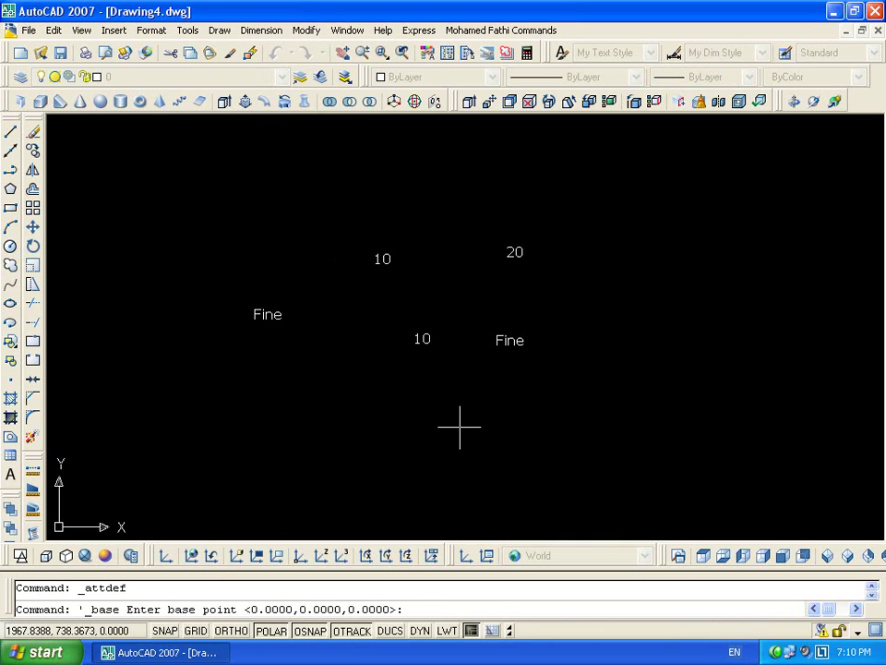
pyautogui.scroll(-6, 433, 307)
# Set the new base point, then insert the block with the default attribute value Fine
pyautogui.scroll(3, 431, 306)
pyautogui.click(431, 308)
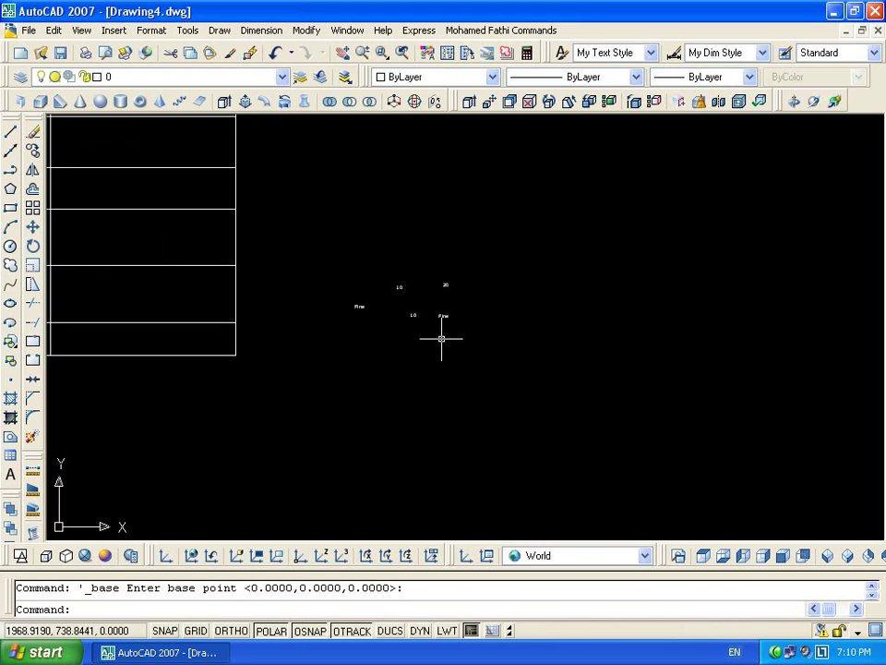
pyautogui.write('i')
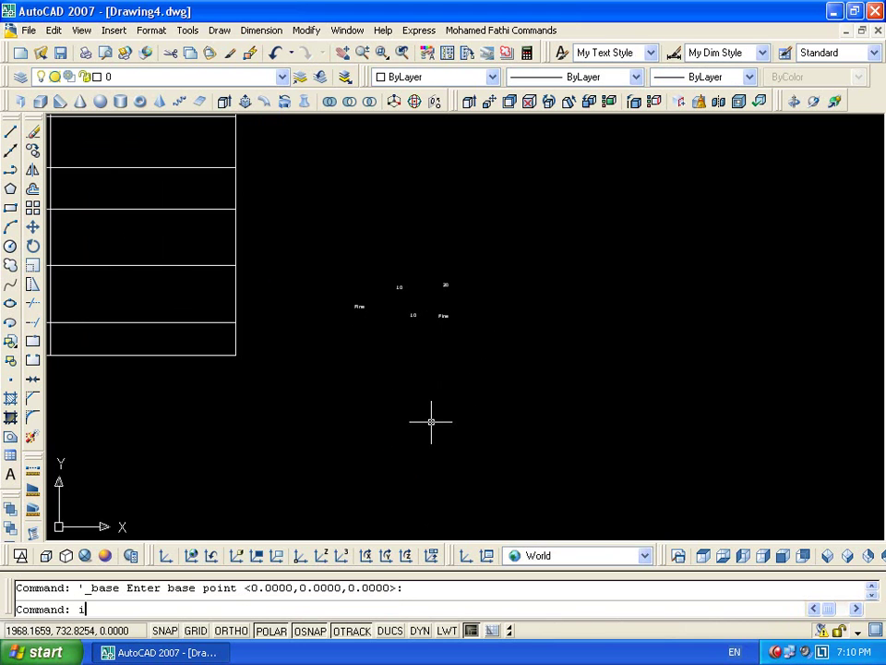
pyautogui.press('Return')
pyautogui.click(458, 428)
pyautogui.scroll(6, 531, 388)
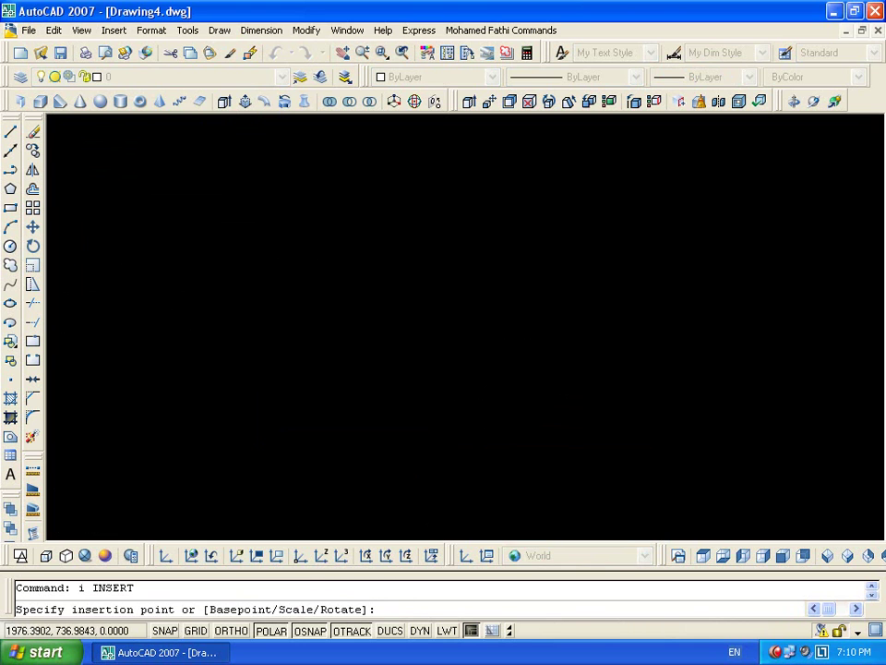
pyautogui.click(417, 337)
pyautogui.press('Return')
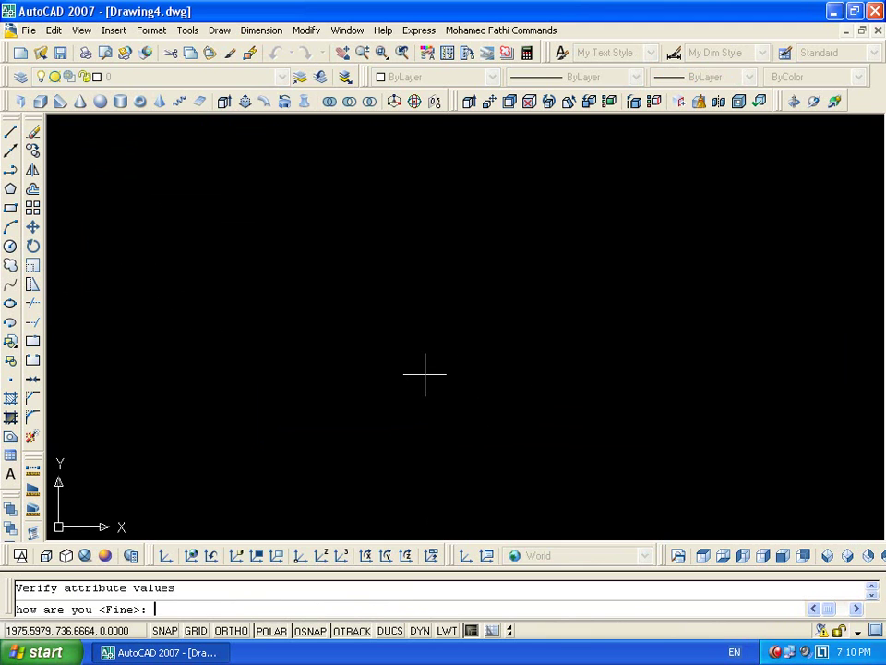
pyautogui.press('Return')
# Repeat the block insertion and cancel it
pyautogui.scroll(4, 425, 372)
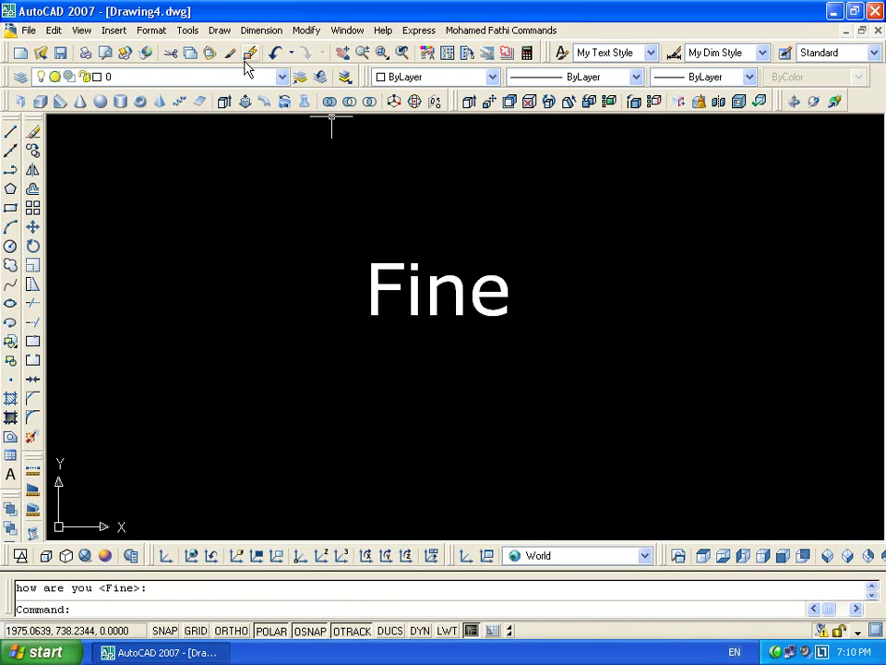
pyautogui.press('Return')
pyautogui.press('Escape')
pyautogui.scroll(-12, 369, 260)
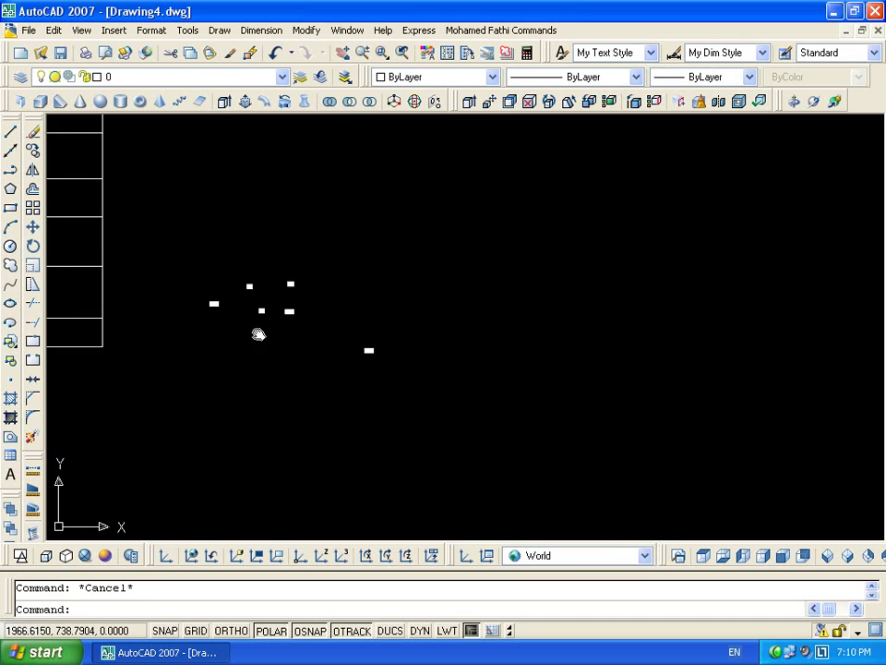
# Select two table lines, abandon the block definition started from them, and back out of Draw > Block
pyautogui.moveTo(257, 332); pyautogui.dragTo(556, 299, button='middle')
pyautogui.click(424, 300)
pyautogui.click(370, 362)
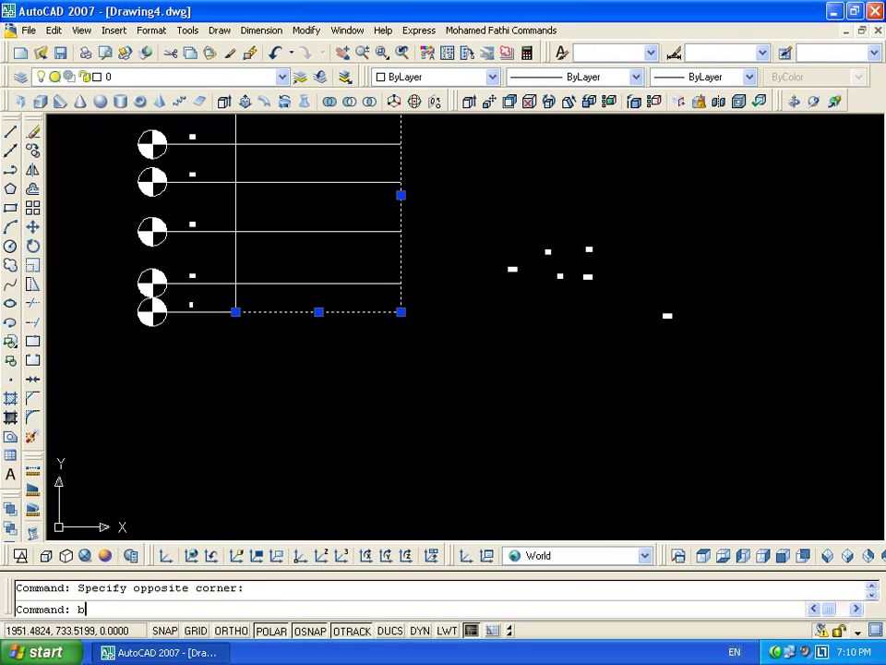
pyautogui.write('b')
pyautogui.press('Return')
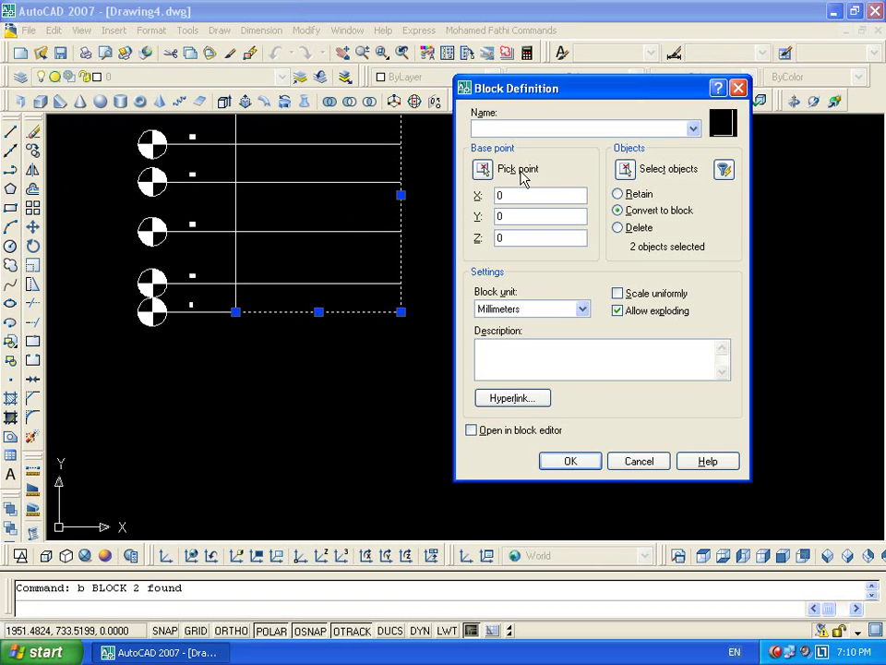
pyautogui.click(635, 464)
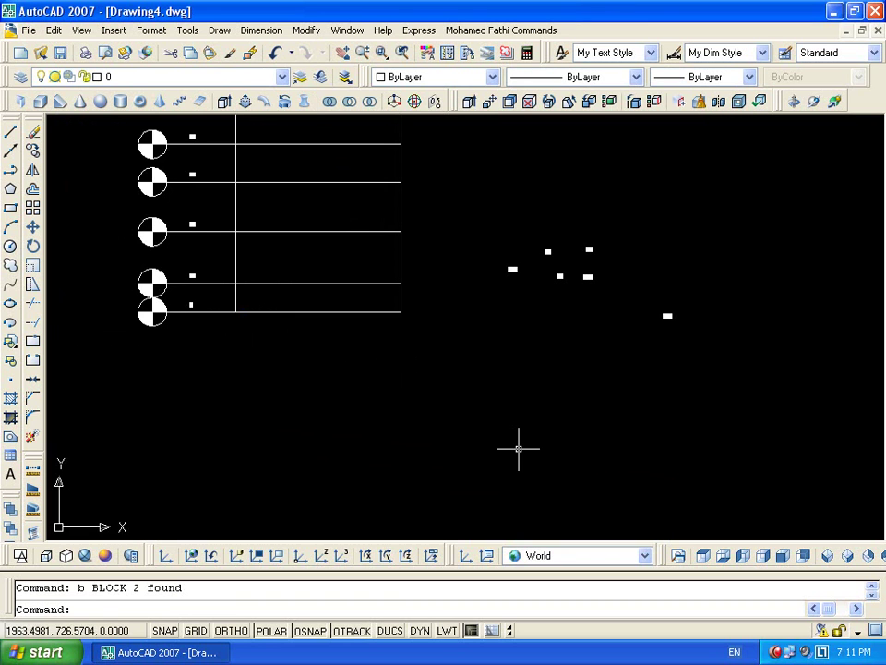
pyautogui.click(219, 30)
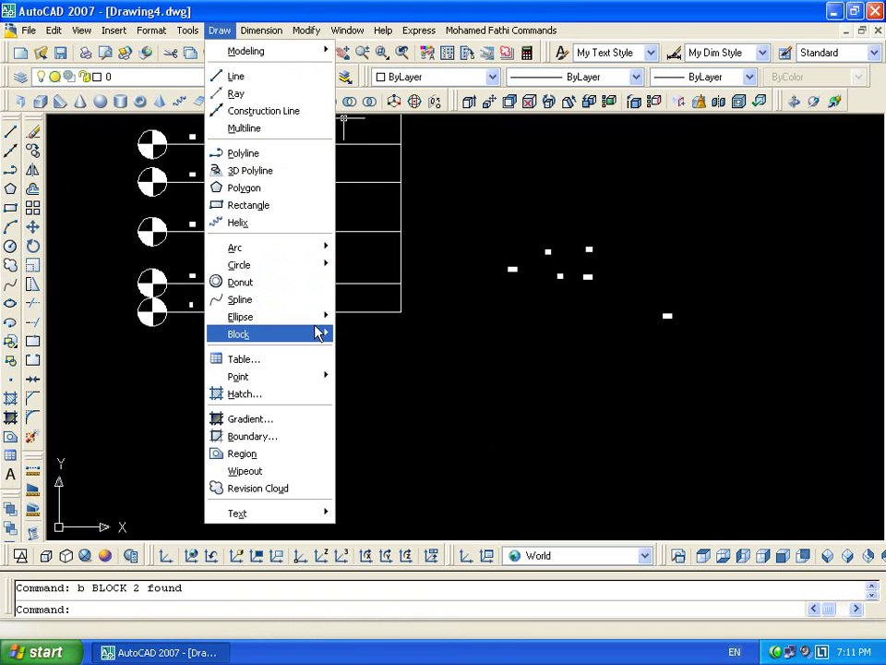
pyautogui.moveTo(318, 332)
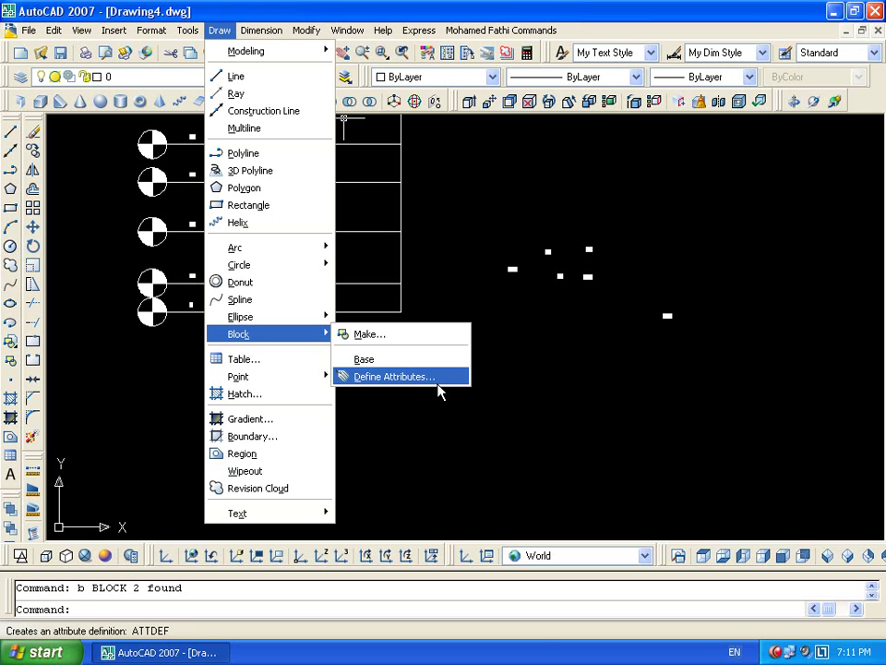
pyautogui.press('Escape')
pyautogui.press('Escape')
pyautogui.press('Escape')
pyautogui.scroll(-4, 635, 277)
# Erase the small texts and then all 16 remaining objects, leaving the drawing empty
pyautogui.click(633, 291)
pyautogui.click(490, 386)
pyautogui.press('Delete')
pyautogui.click(548, 231)
pyautogui.click(381, 341)
pyautogui.press('Delete')
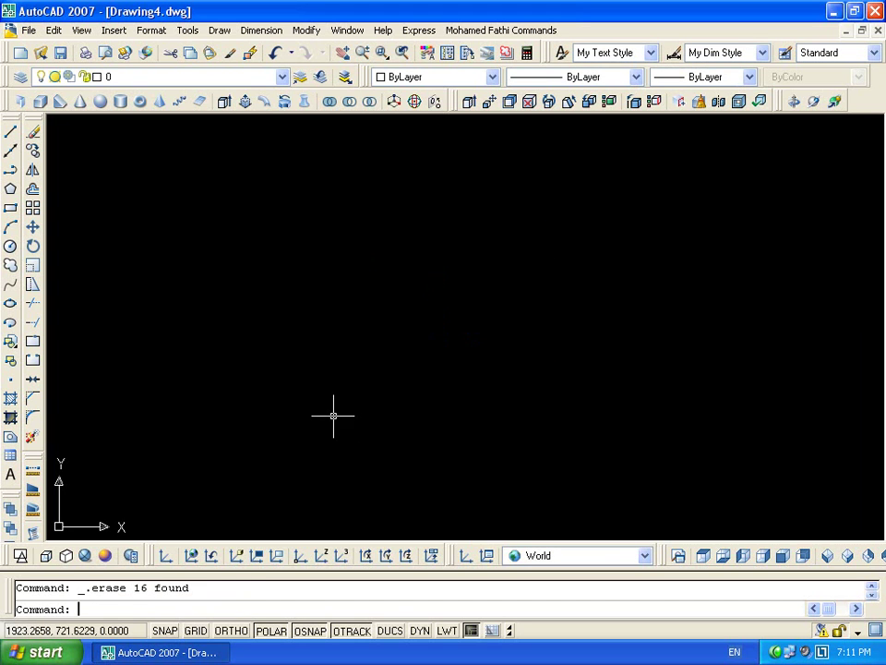
pyautogui.press('Escape')
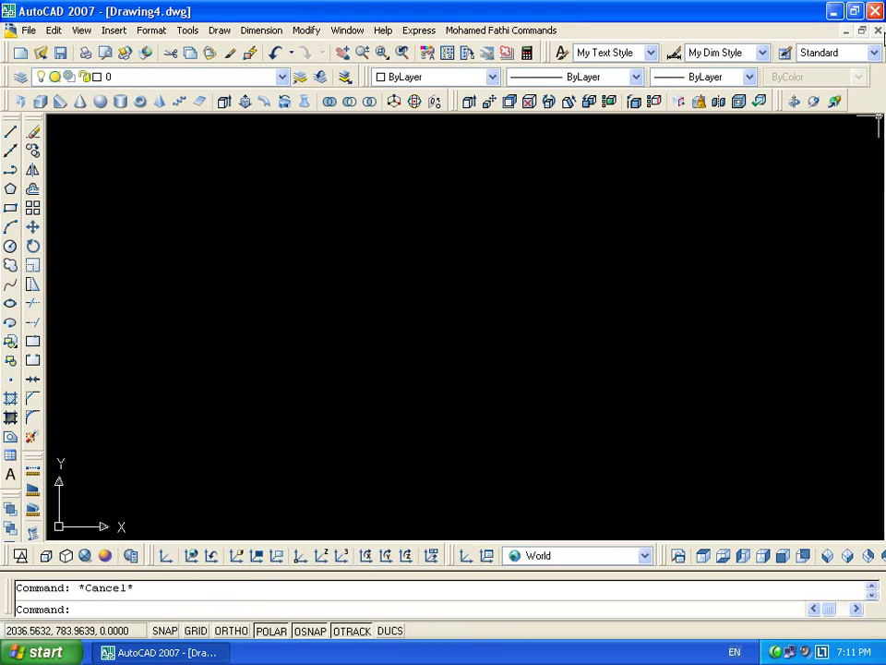
# Close Drawing4 without saving and start a new drawing from acadiso.dwt
pyautogui.click(878, 30)
pyautogui.press('n')
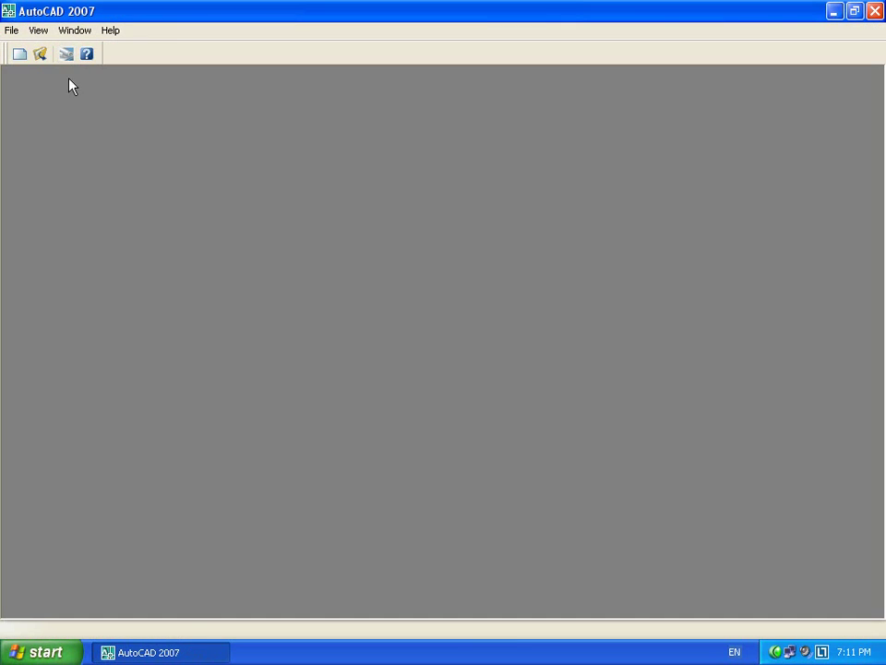
pyautogui.click(20, 54)
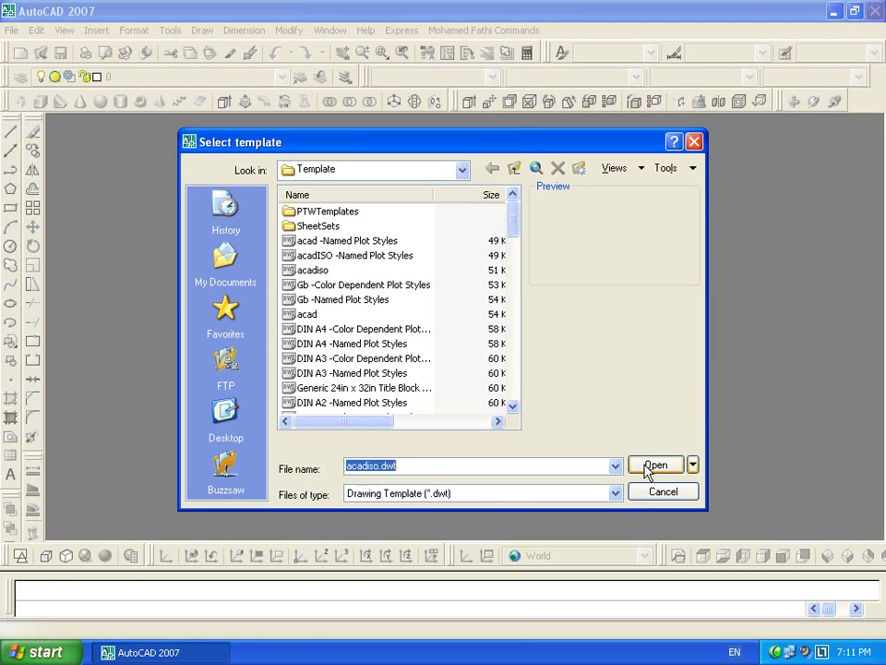
pyautogui.click(644, 468)
pyautogui.press('Escape')
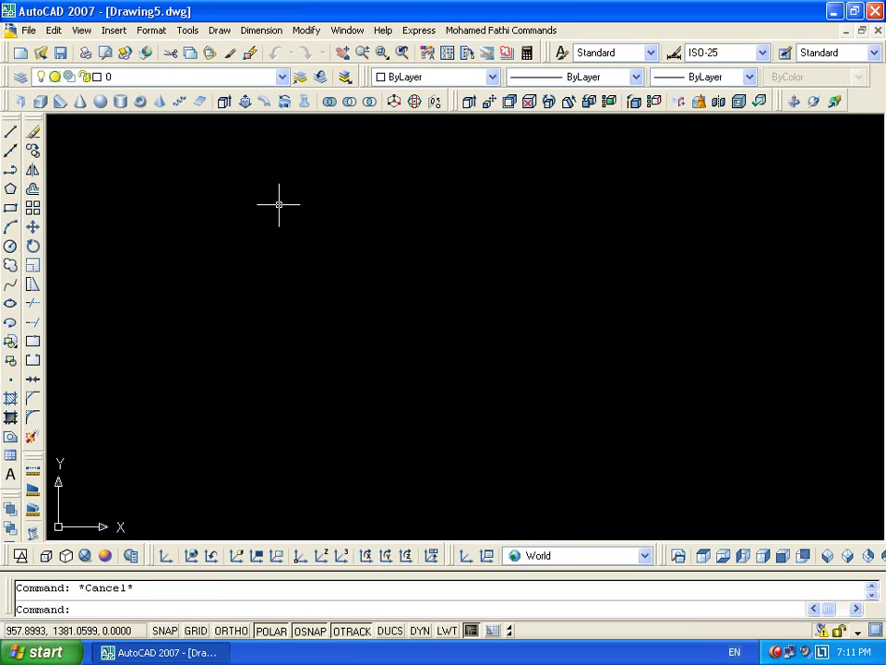
# Draw two concentric circles sharing one centre, the second larger
pyautogui.write('c')
pyautogui.press('Return')
pyautogui.click(359, 328)
pyautogui.click(393, 314)
pyautogui.write('c')
pyautogui.press('Return')
pyautogui.click(359, 329)
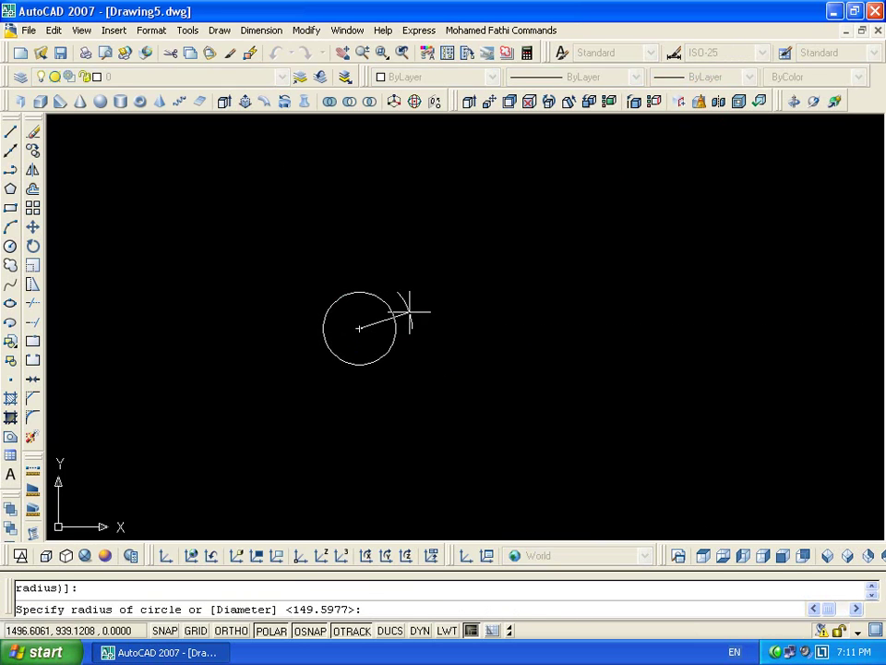
pyautogui.click(410, 312)
# Make both circles a block named 'circle' with its base point at their centre
pyautogui.click(479, 311)
pyautogui.click(342, 383)
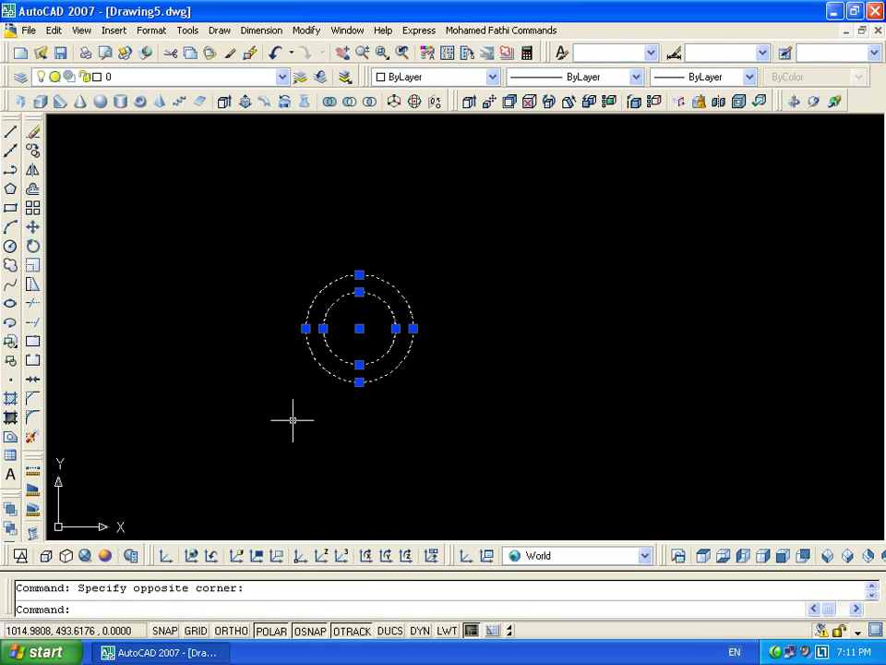
pyautogui.write('b')
pyautogui.press('Return')
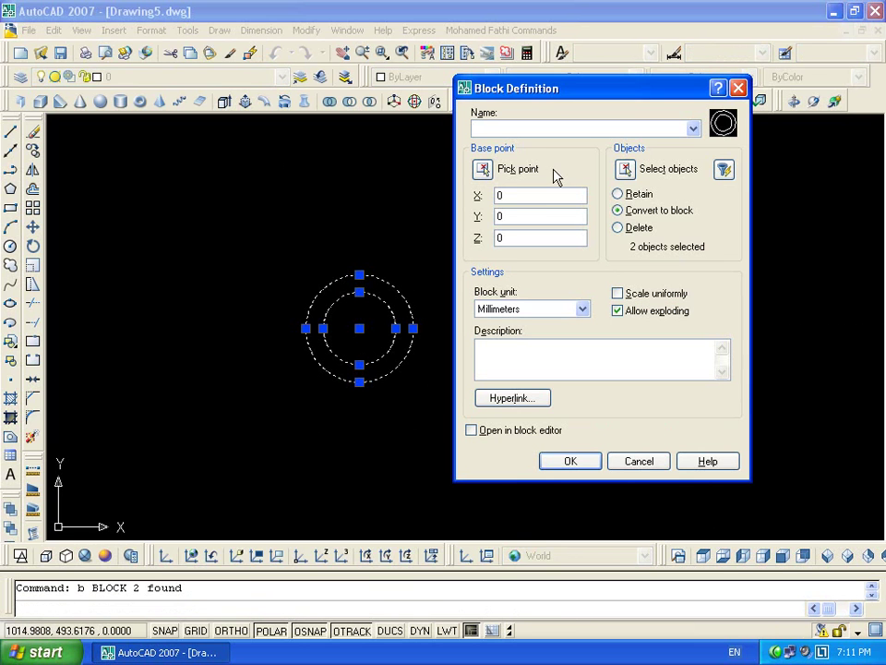
pyautogui.write('circle')
pyautogui.click(486, 170)
pyautogui.click(360, 328)
pyautogui.click(568, 458)
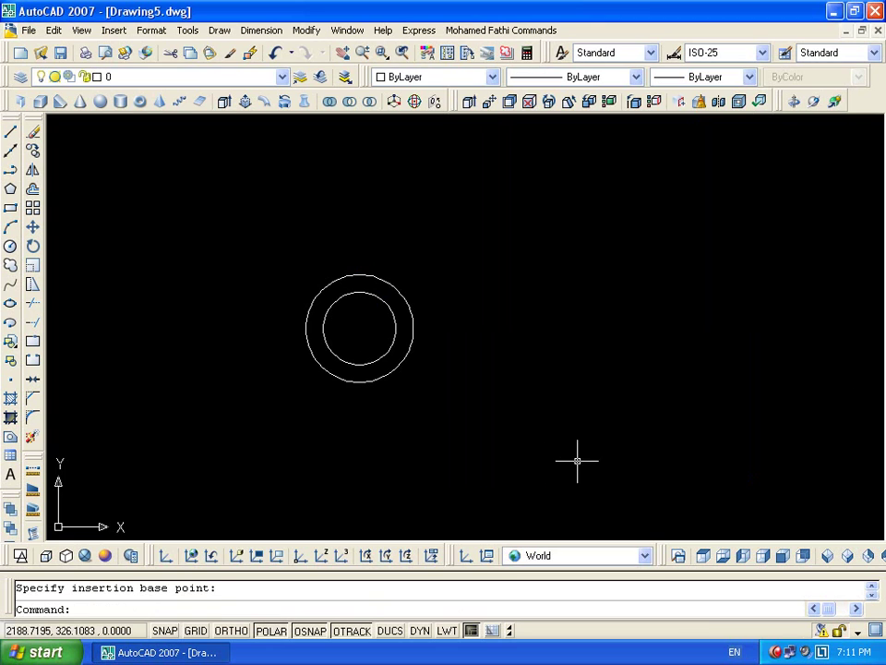
# Open the circle block in the Block Editor using the toolbar button
pyautogui.click(410, 343)
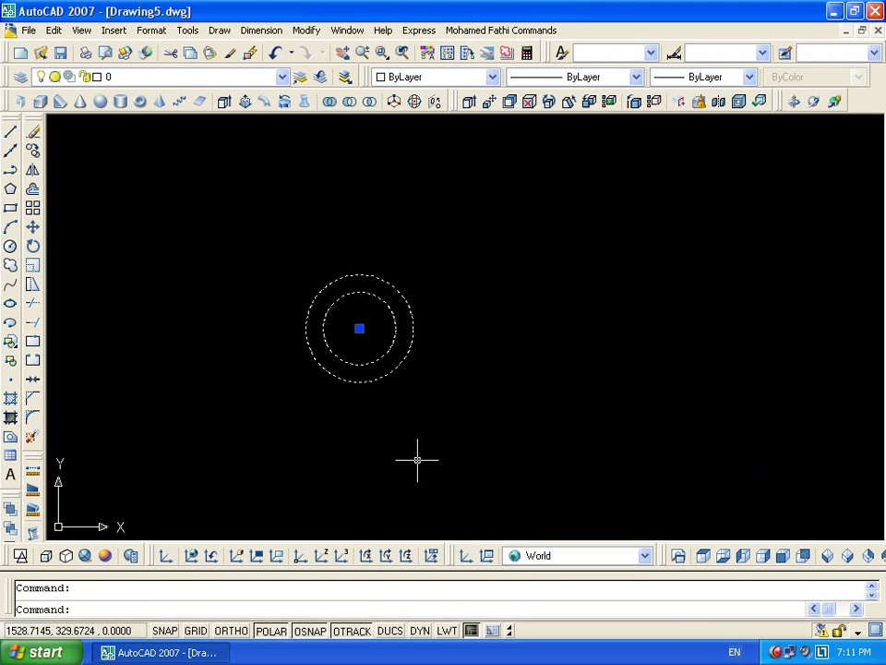
pyautogui.doubleClick(414, 333)
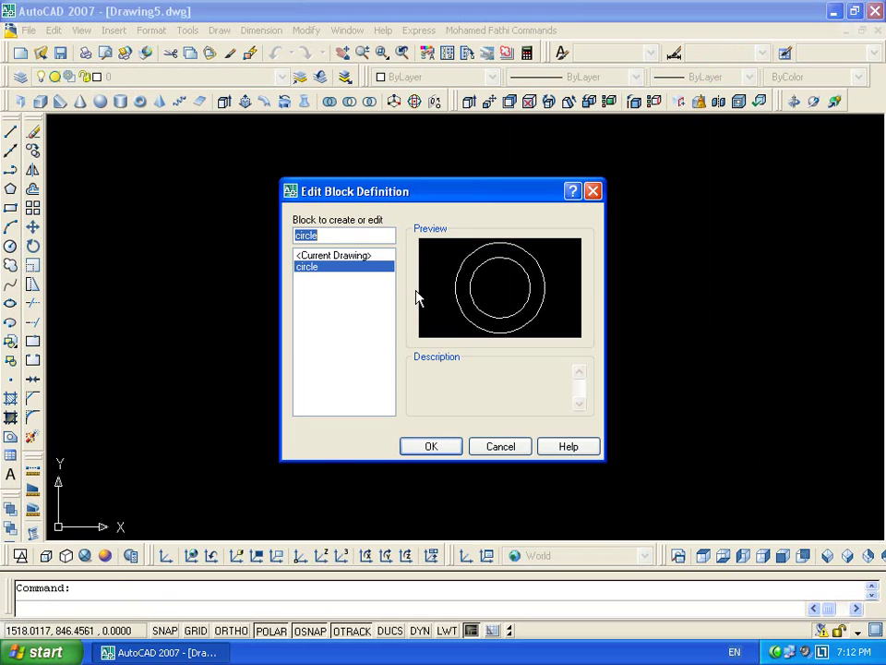
pyautogui.press('Escape')
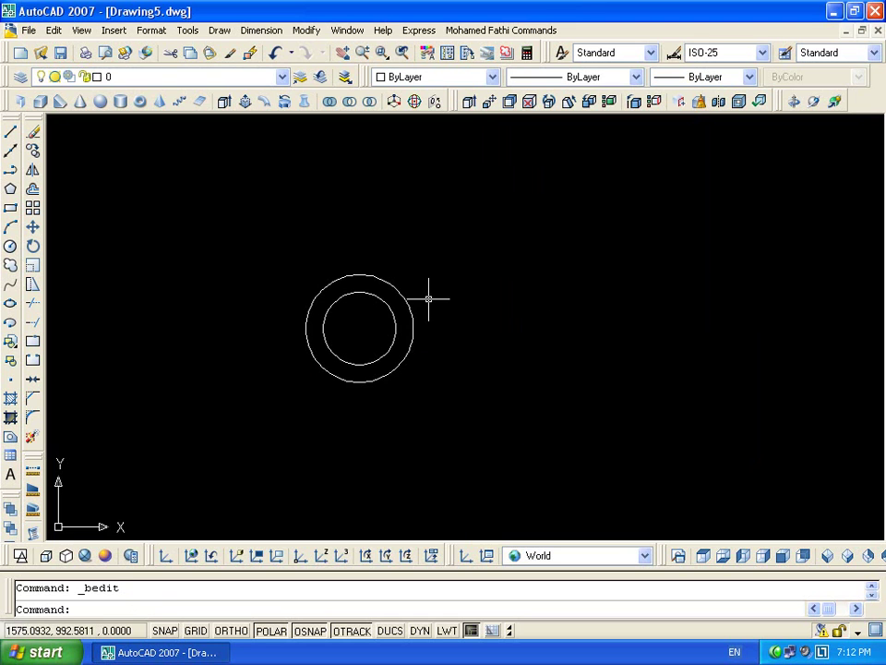
pyautogui.click(405, 298)
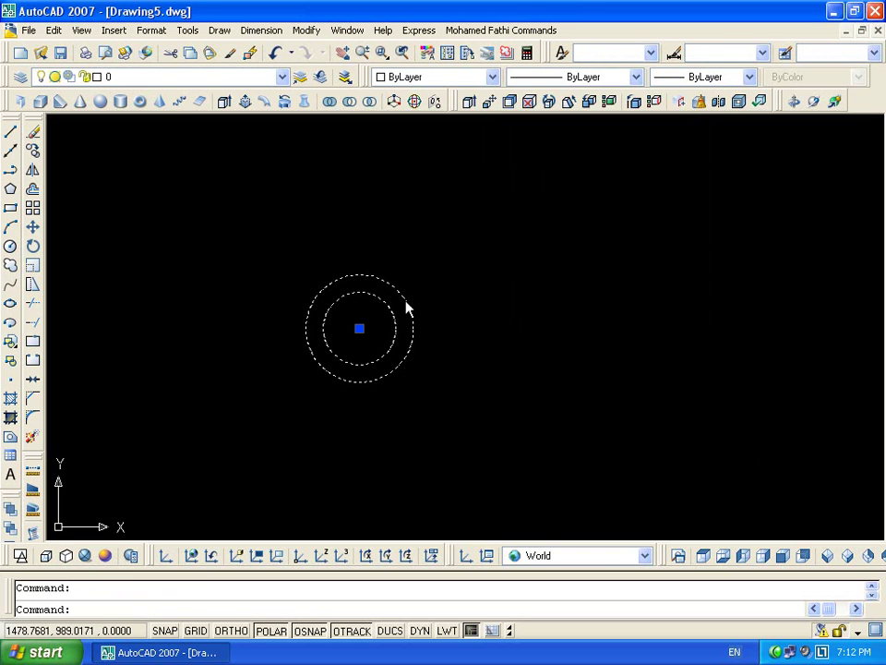
pyautogui.rightClick(405, 299)
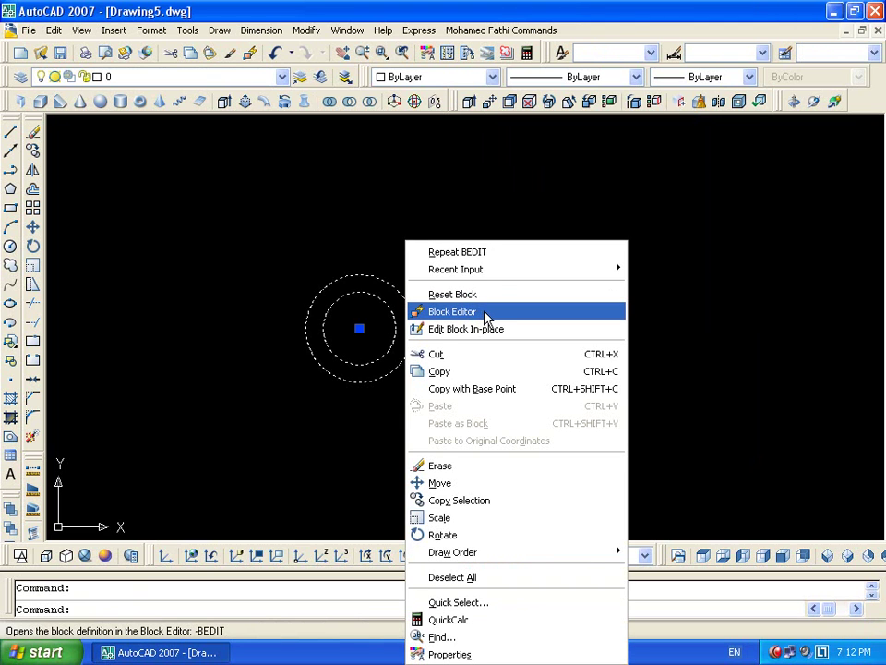
pyautogui.press('Escape')
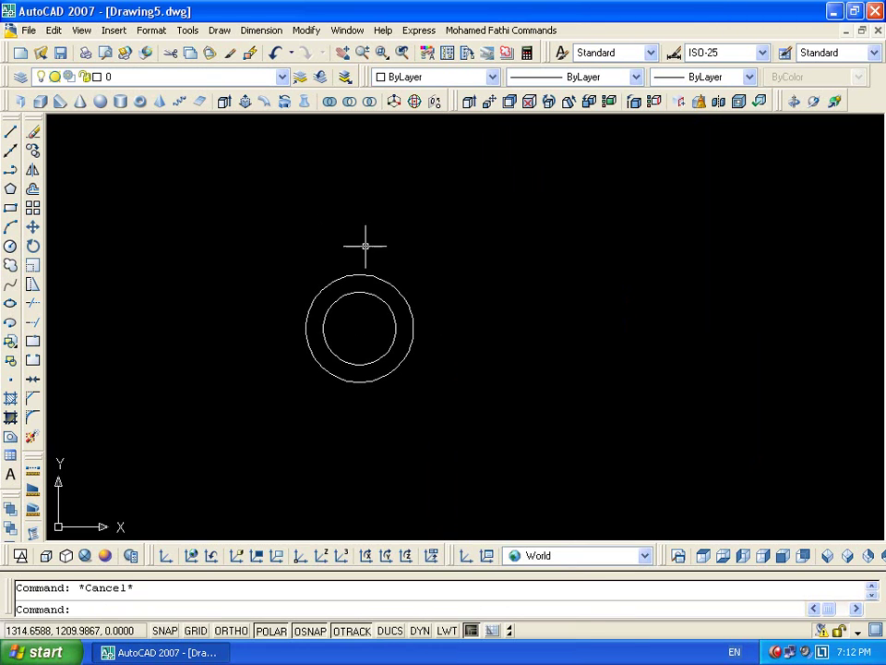
pyautogui.click(389, 286)
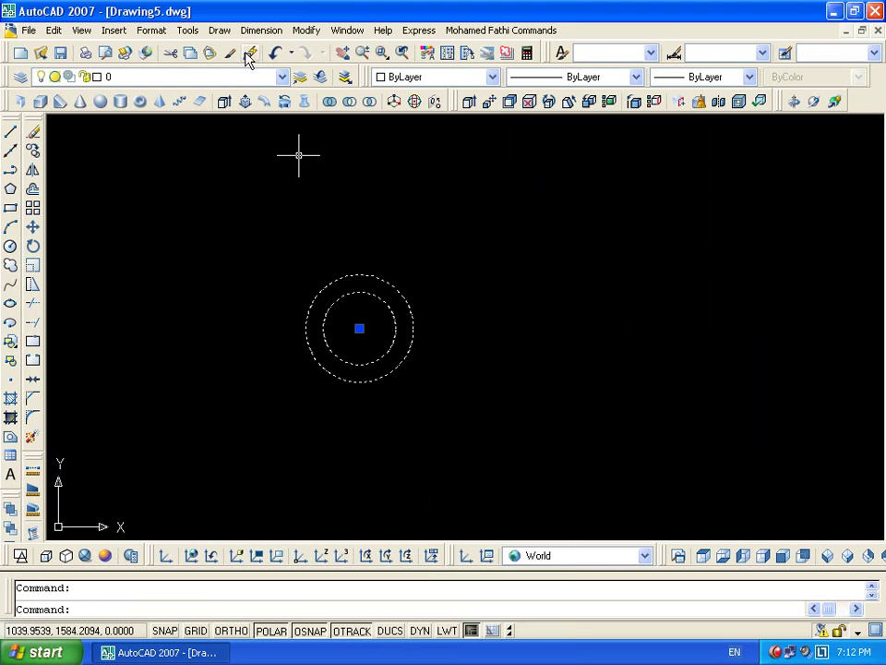
pyautogui.click(248, 55)
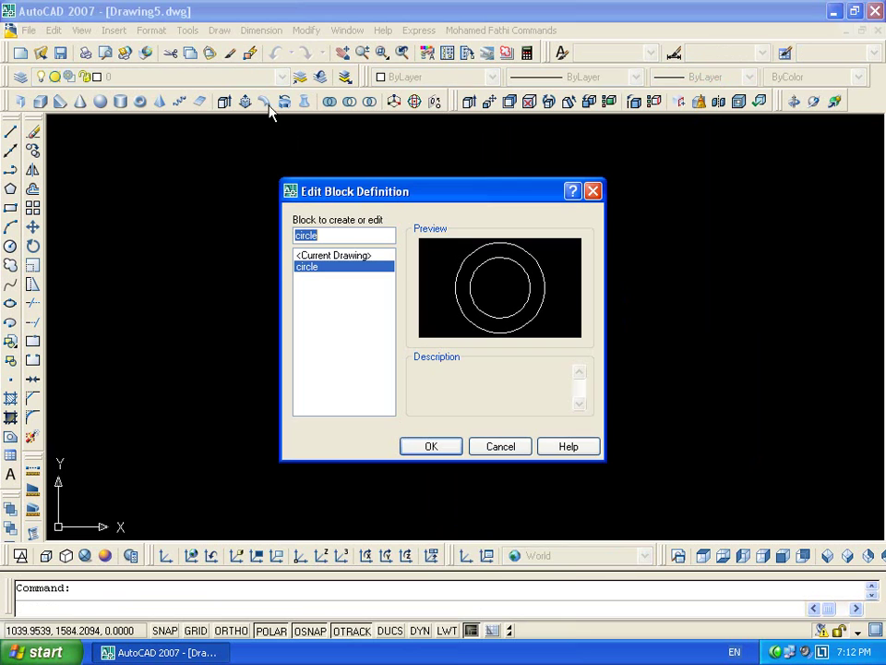
pyautogui.click(436, 446)
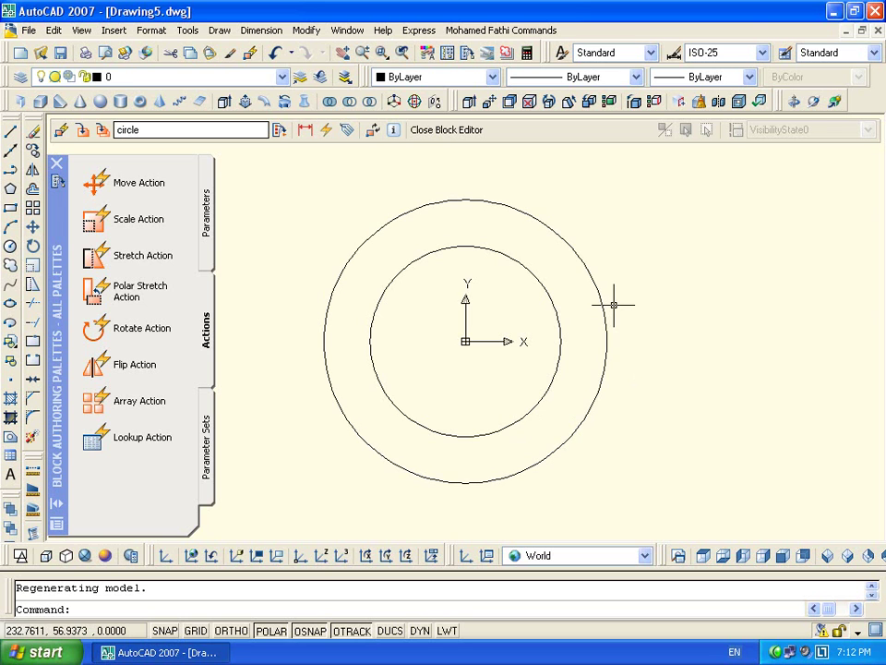
# Close the Block Editor, select the circle block, and cancel an Insert attempt
pyautogui.click(461, 130)
pyautogui.click(405, 336)
pyautogui.click(334, 353)
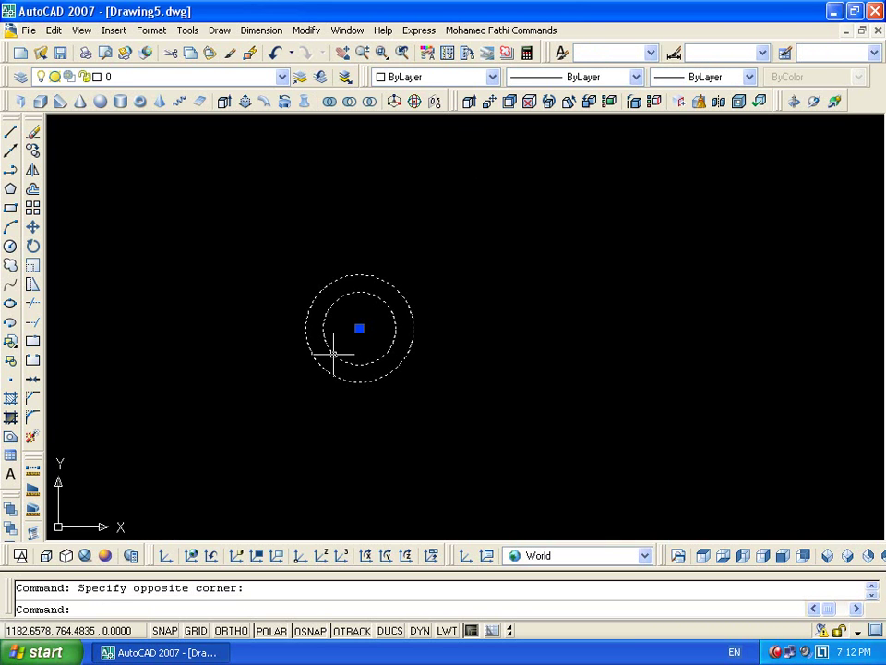
pyautogui.write('i')
pyautogui.press('Return')
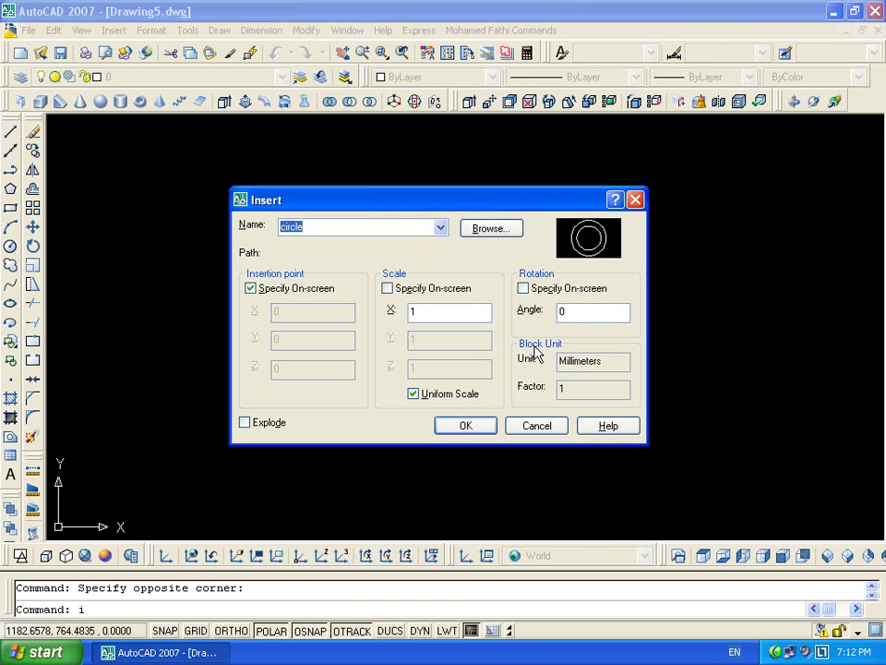
pyautogui.press('Escape')
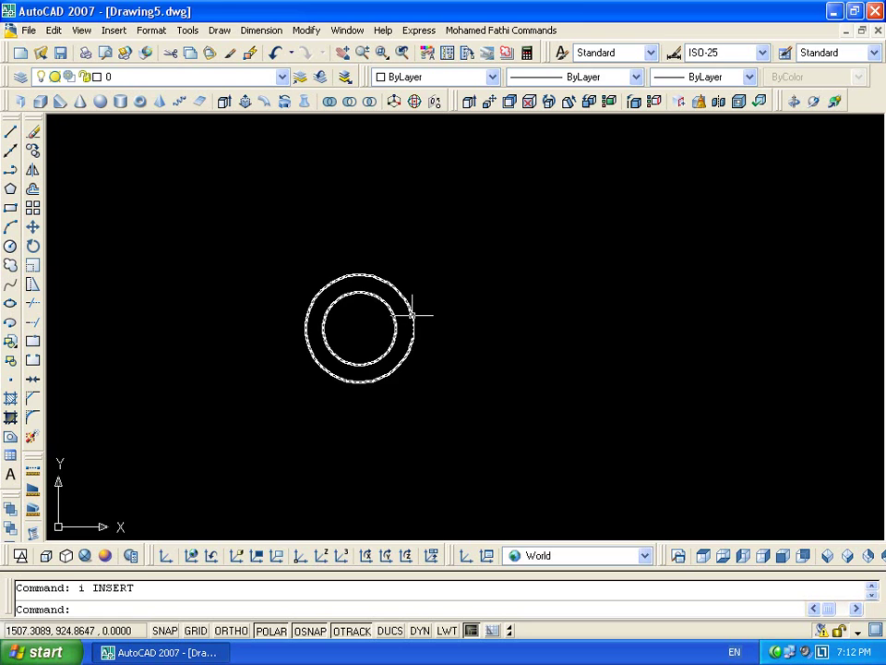
# Add a horizontal line across the inner circle in the circle block and save the block
pyautogui.doubleClick(415, 323)
pyautogui.click(431, 445)
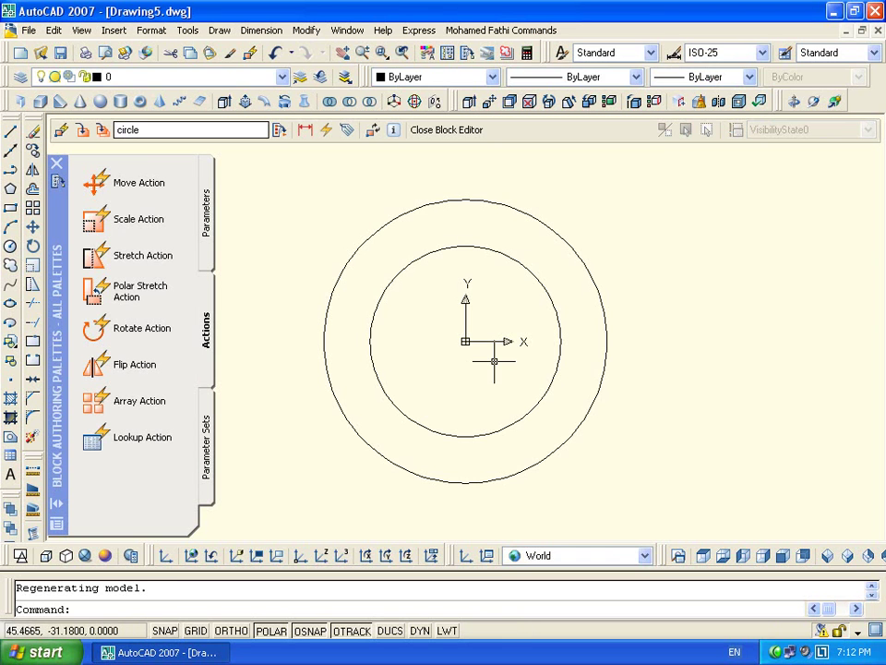
pyautogui.press('Return')
pyautogui.click(560, 342)
pyautogui.click(370, 342)
pyautogui.press('Return')
pyautogui.click(441, 130)
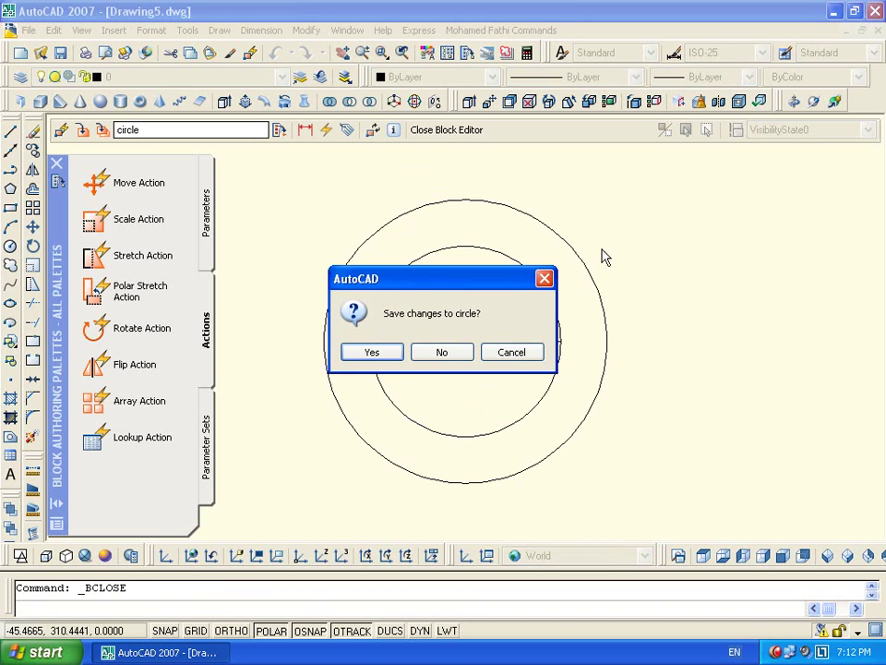
pyautogui.click(372, 352)
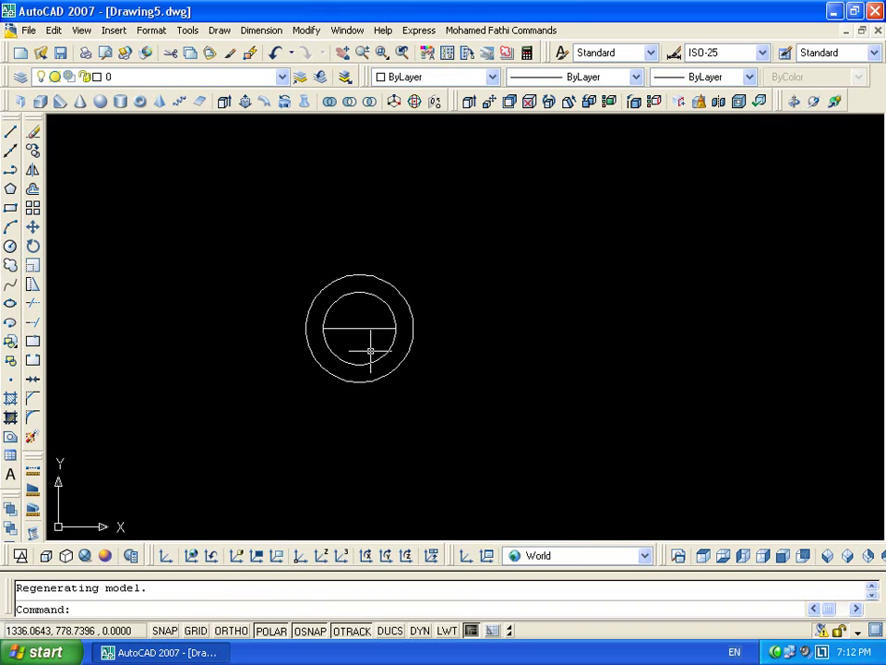
# Clear the selection and bring up the Insert dialog with the circle block chosen
pyautogui.click(437, 226)
pyautogui.click(377, 381)
pyautogui.press('Escape')
pyautogui.write('i')
pyautogui.press('Return')
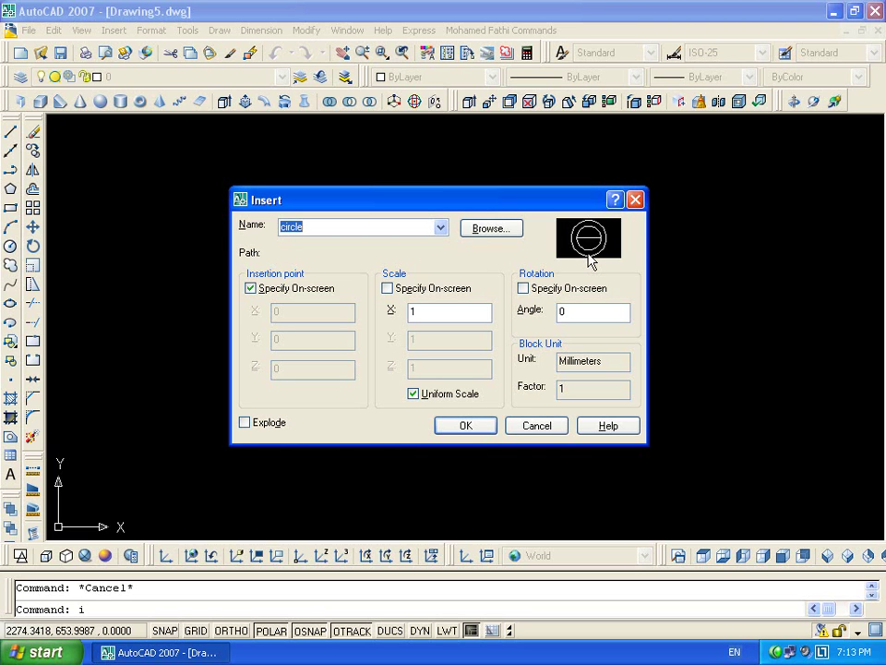
# Reopen the circle block and draw a vertical line from the inner circle's top to bottom
pyautogui.press('Escape')
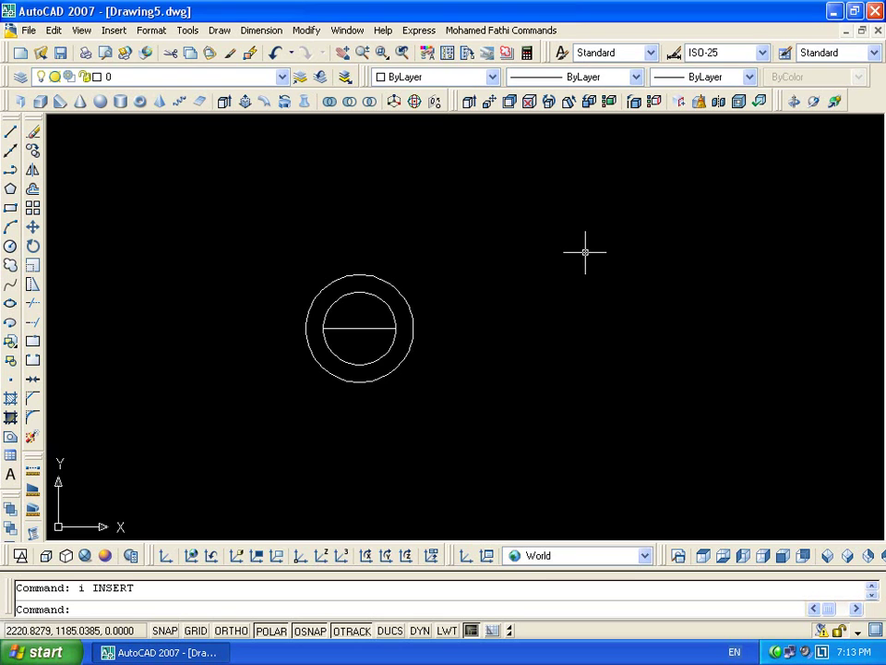
pyautogui.doubleClick(410, 305)
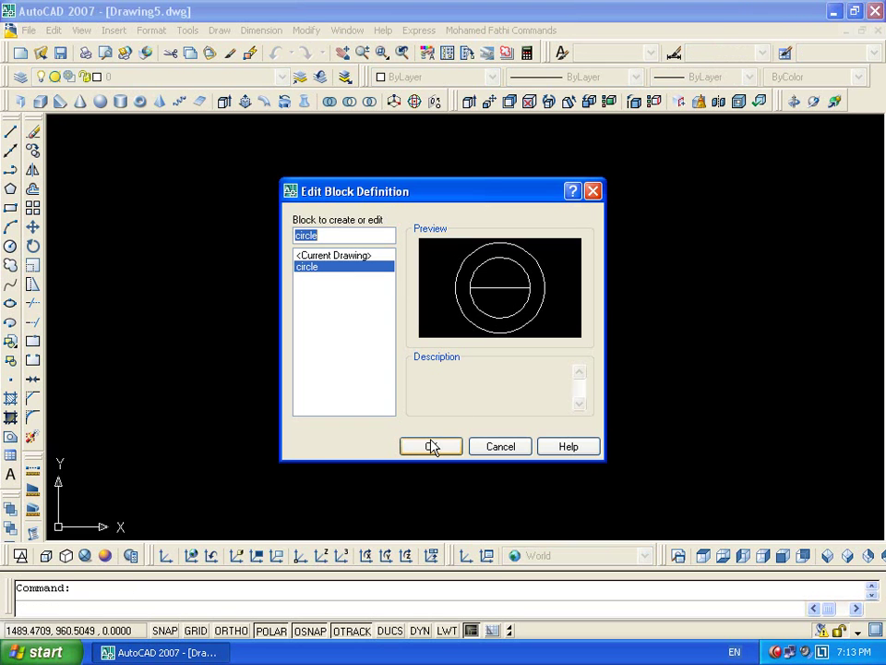
pyautogui.click(431, 446)
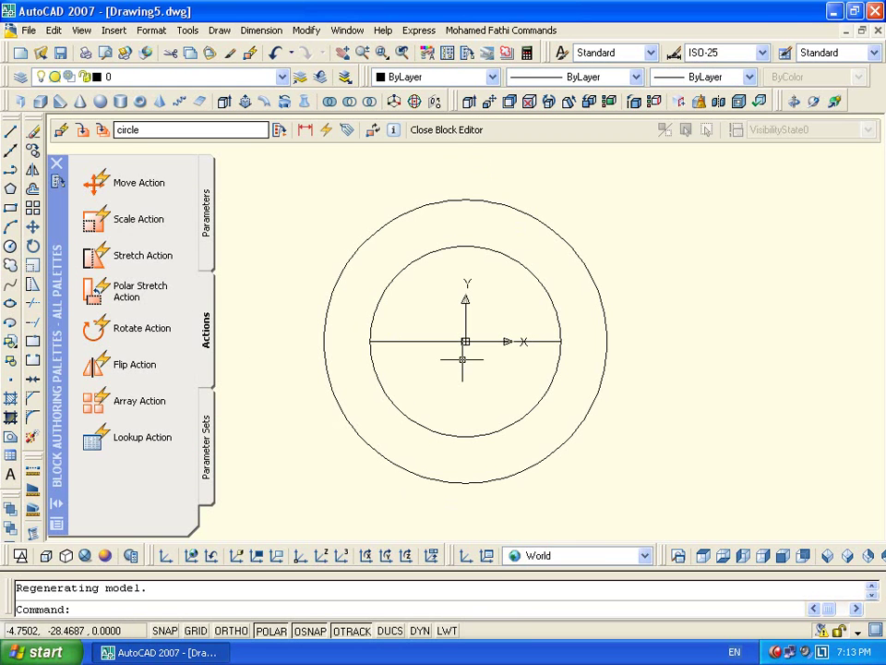
pyautogui.write('l')
pyautogui.press('Return')
pyautogui.click(465, 245)
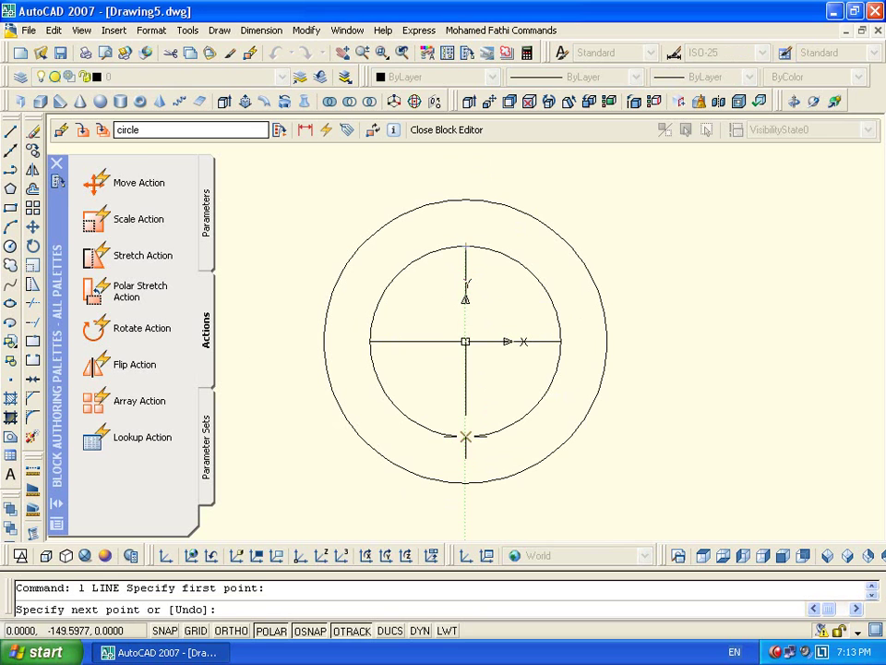
pyautogui.click(465, 434)
pyautogui.press('Return')
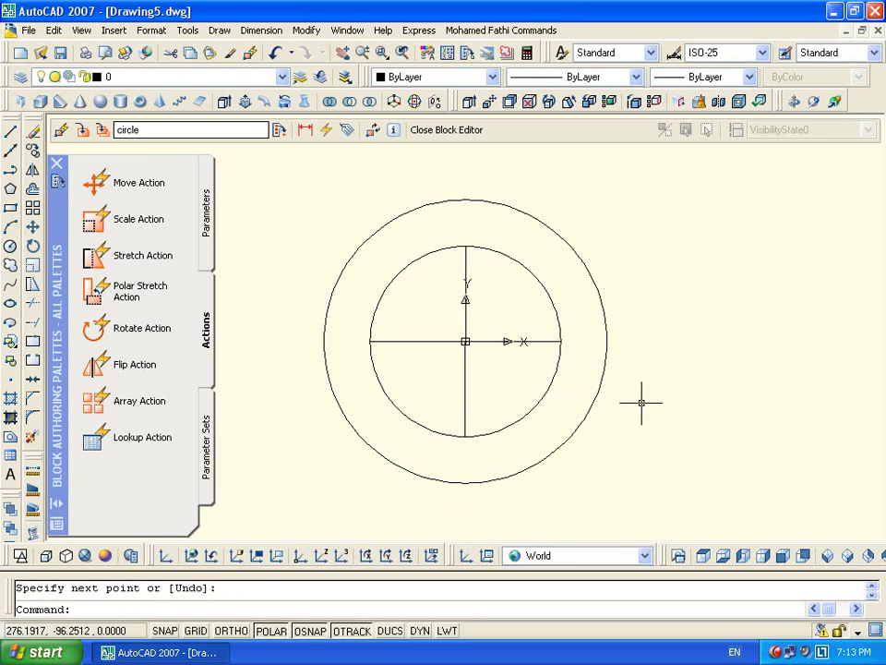
# Add a small circle at the block's centre and save the block
pyautogui.click(10, 245)
pyautogui.click(466, 342)
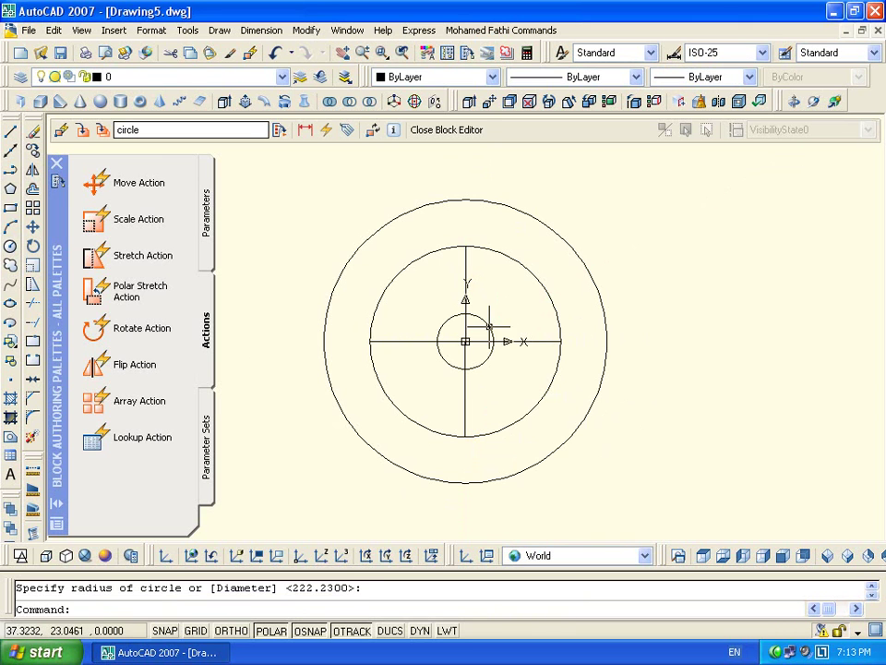
pyautogui.click(447, 130)
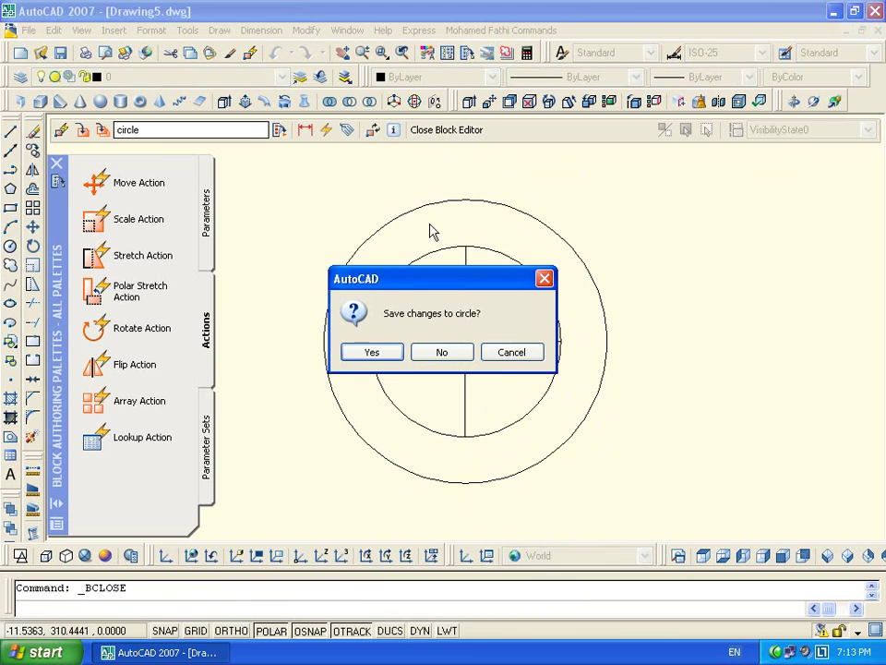
pyautogui.click(390, 354)
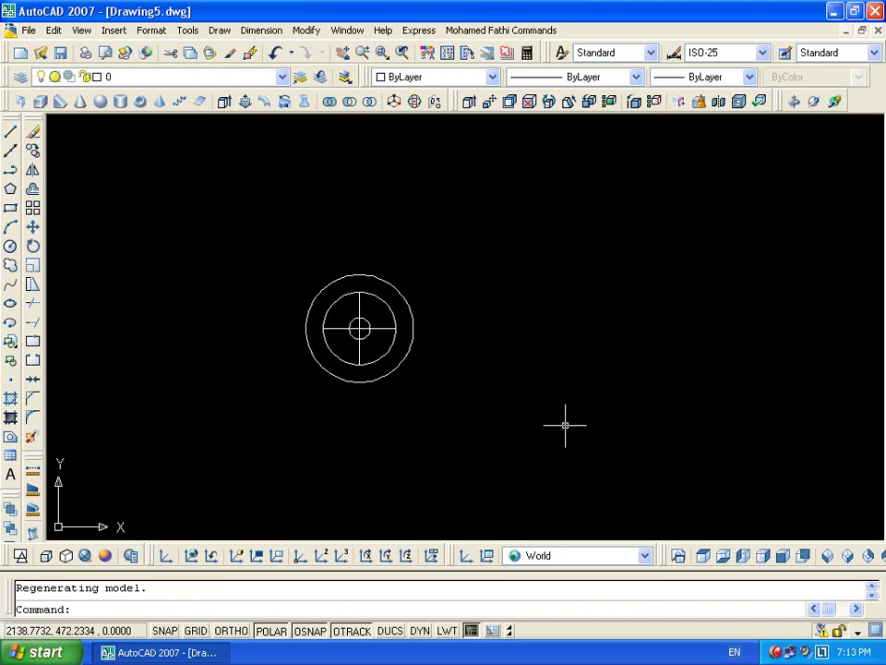
# Insert a second copy of the circle block to the right of the first
pyautogui.write('i')
pyautogui.press('Return')
pyautogui.click(483, 433)
pyautogui.click(602, 299)
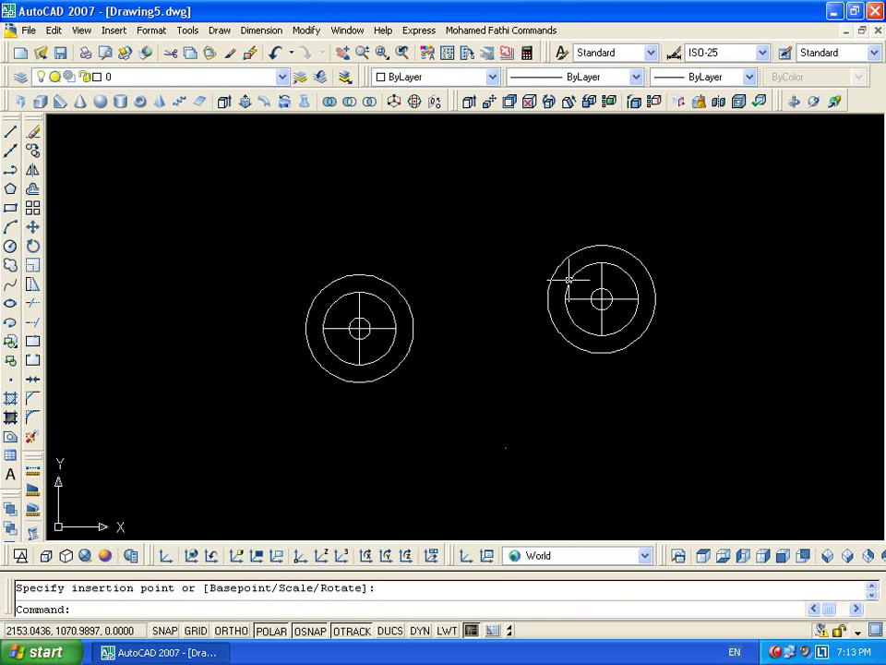
pyautogui.scroll(2, 666, 276)
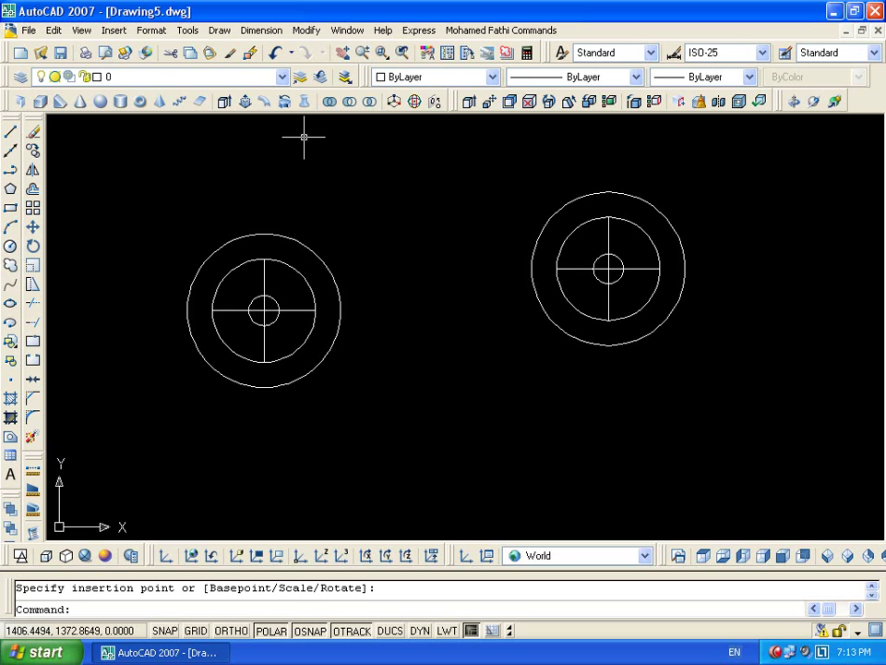
# Open and close the Block Editor on the current drawing, then pick the circle block to edit
pyautogui.click(251, 55)
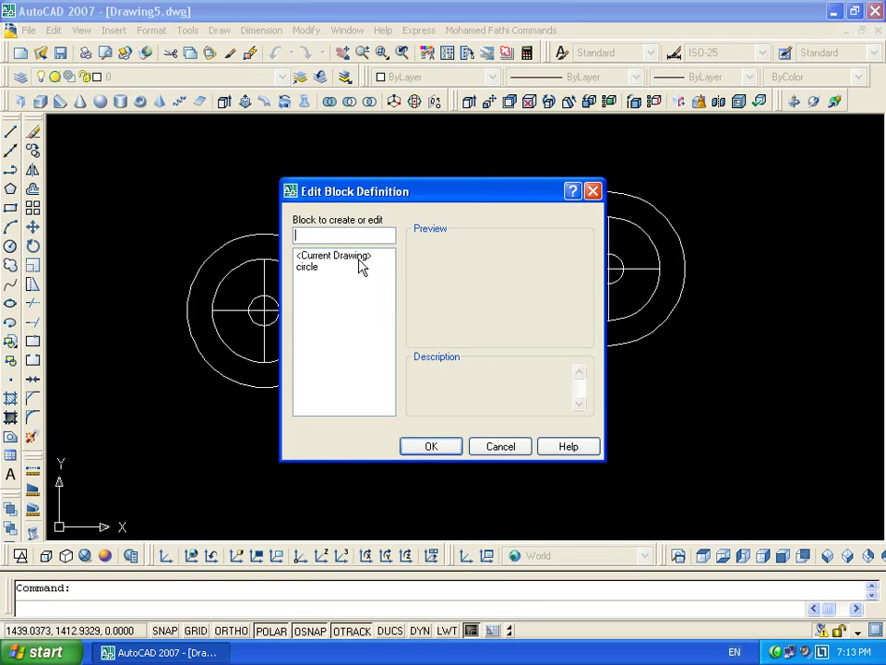
pyautogui.doubleClick(358, 256)
pyautogui.click(448, 130)
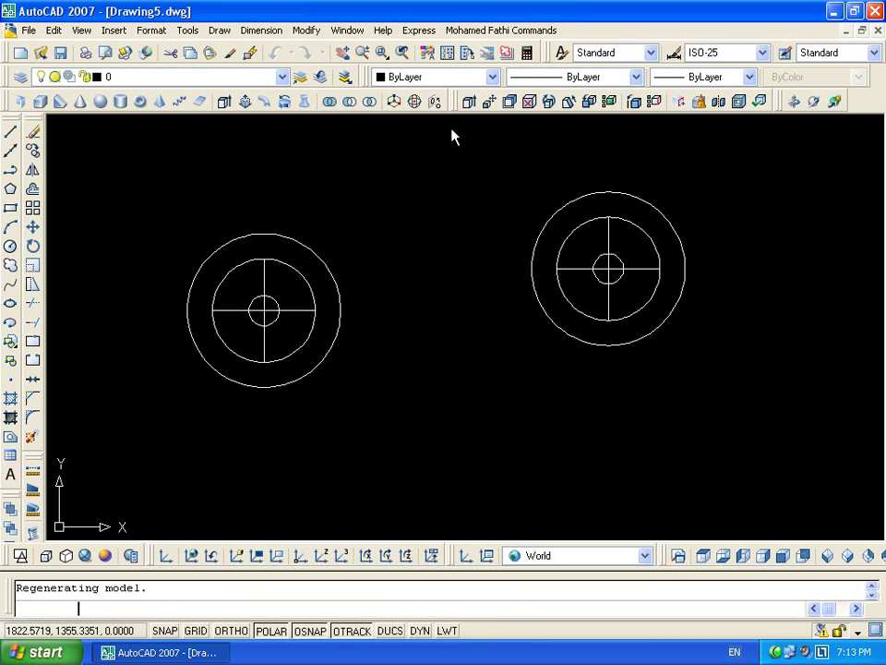
pyautogui.click(250, 55)
pyautogui.click(330, 267)
# Browse the circle block's Parameters, Actions and Parameter Sets palettes, then return to Edit Block Definition
pyautogui.doubleClick(330, 267)
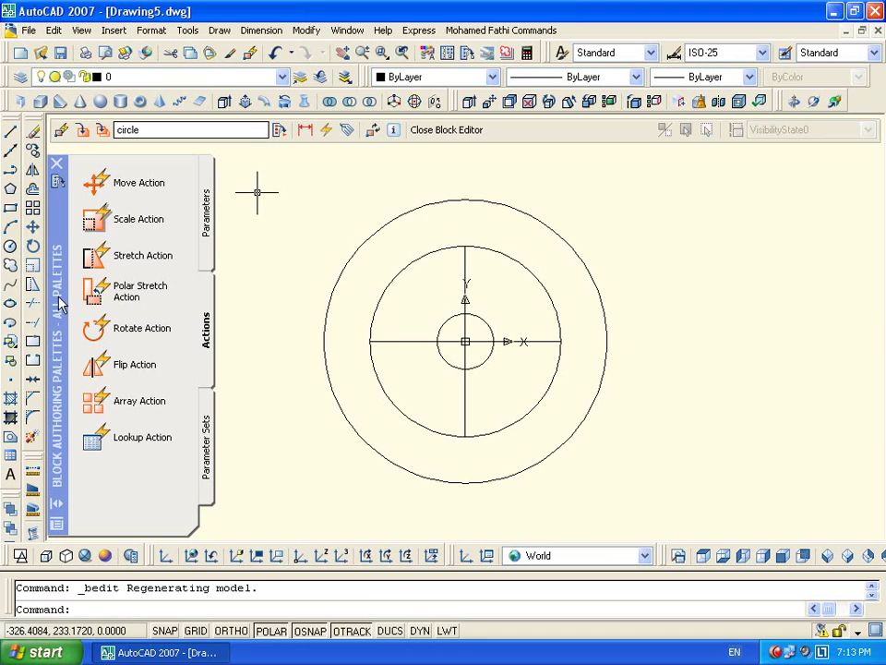
pyautogui.click(212, 226)
pyautogui.click(211, 319)
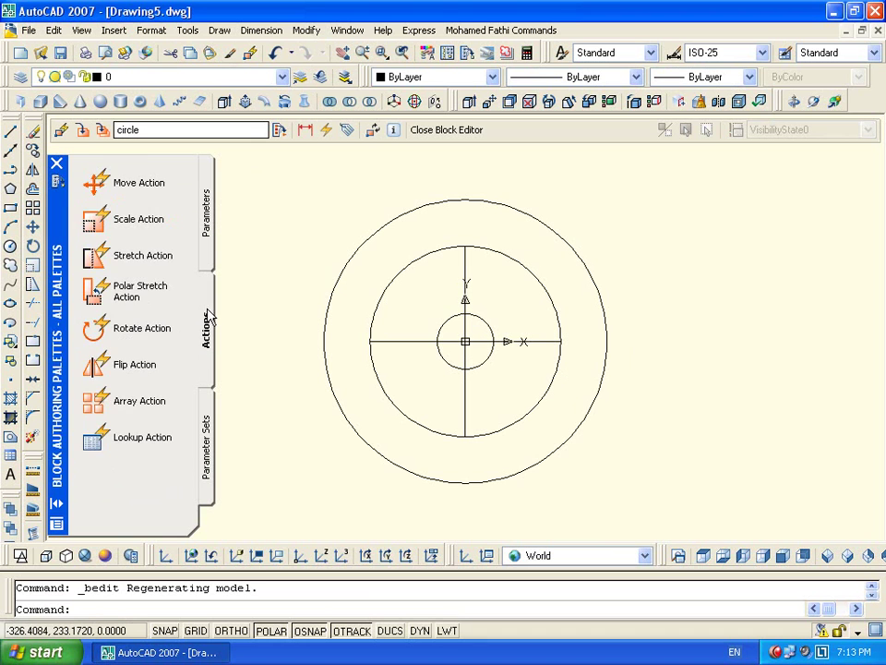
pyautogui.click(206, 421)
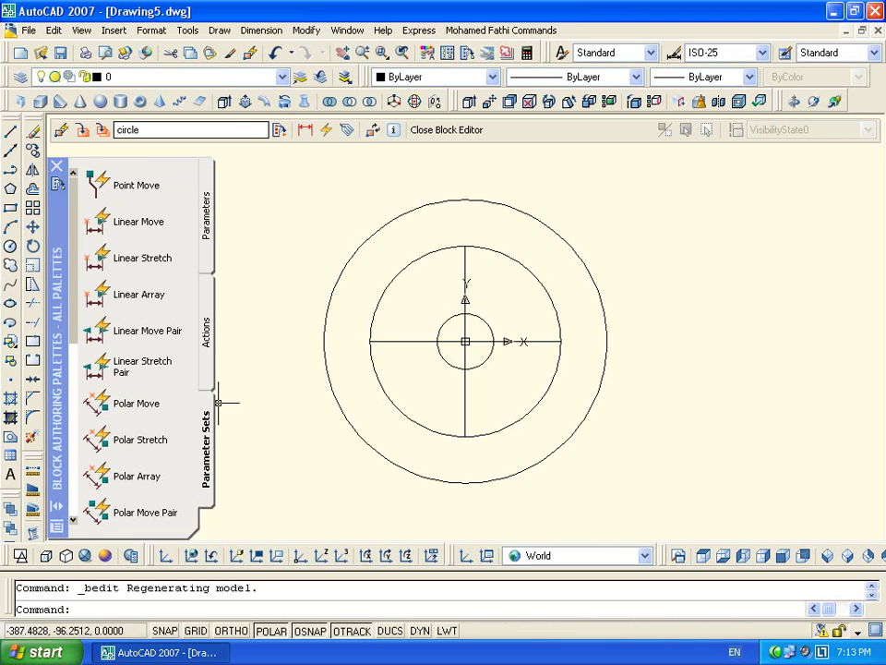
pyautogui.click(207, 342)
pyautogui.click(211, 207)
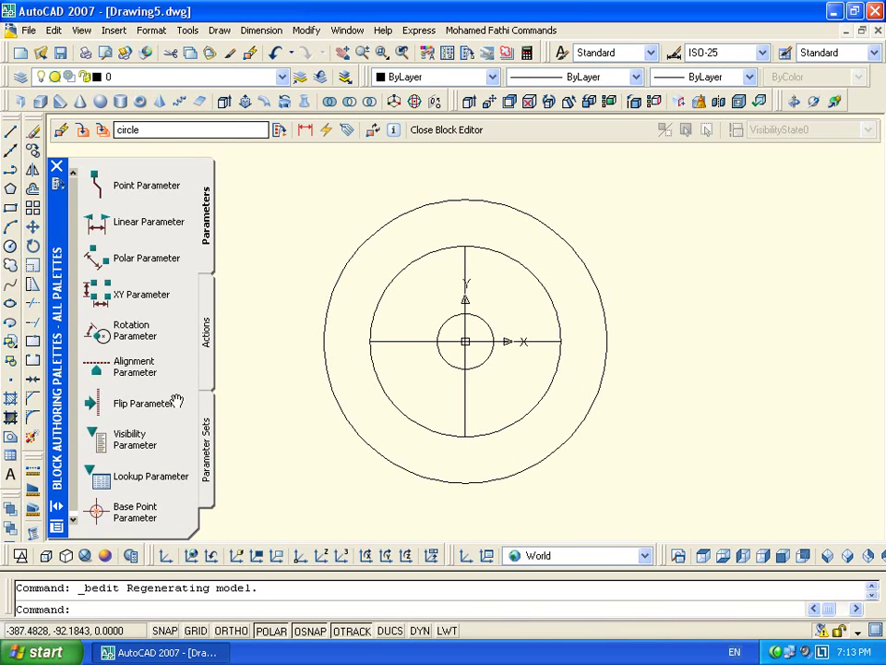
pyautogui.click(208, 454)
pyautogui.click(210, 251)
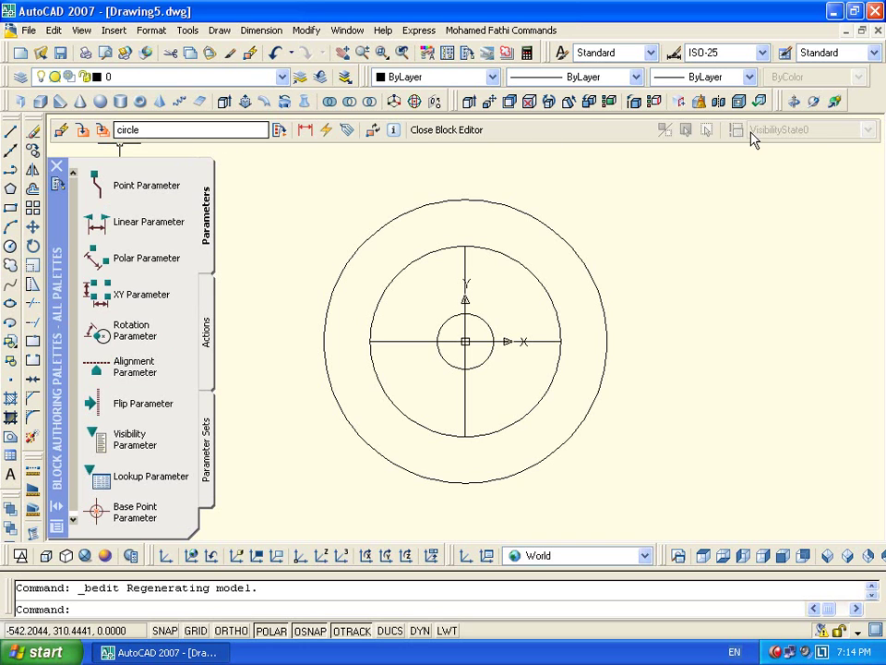
pyautogui.click(61, 134)
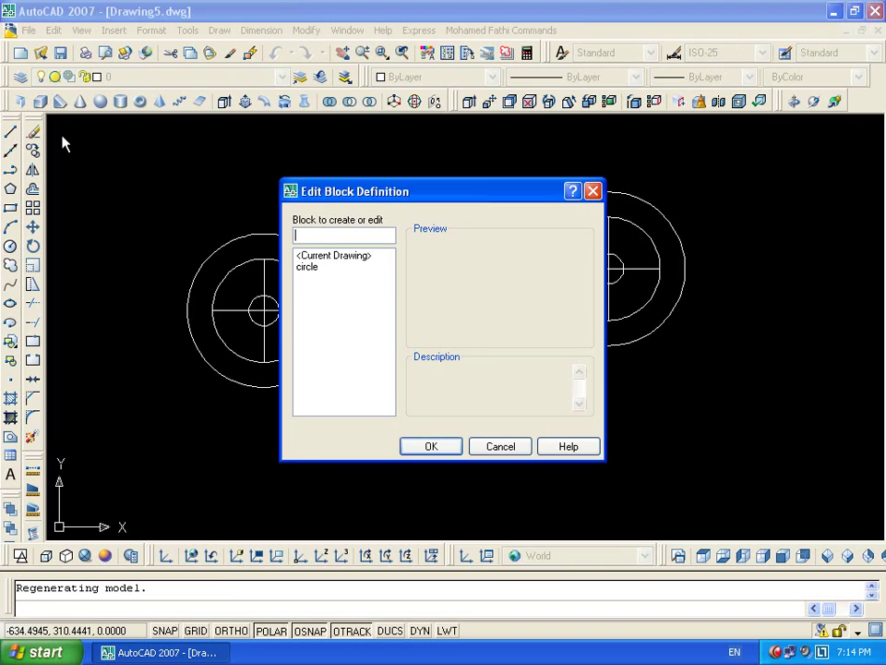
# Open the circle block, toggle the authoring palettes, review Actions and Parameters, and close without changes
pyautogui.doubleClick(319, 269)
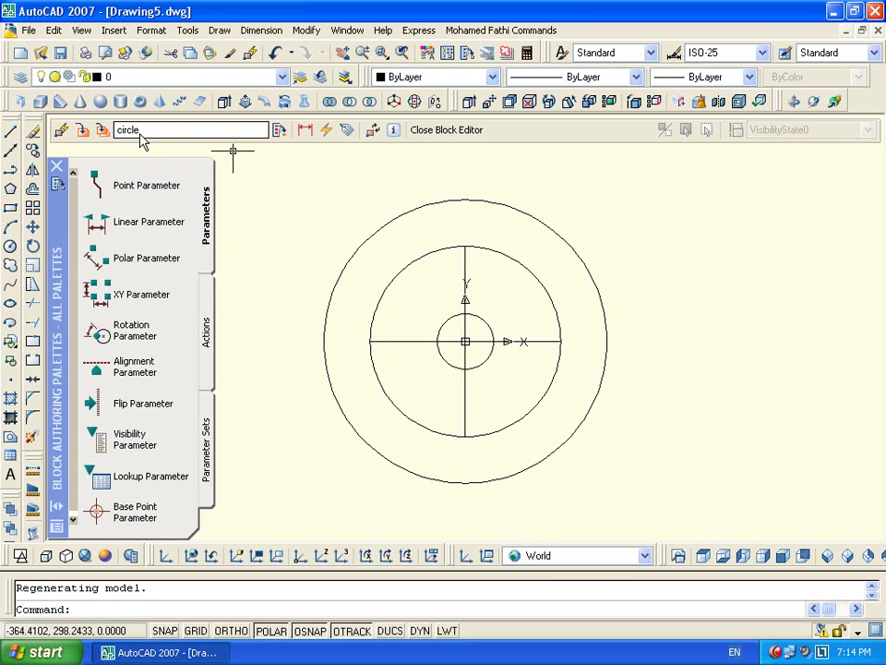
pyautogui.click(279, 131)
pyautogui.click(280, 131)
pyautogui.click(280, 132)
pyautogui.click(280, 132)
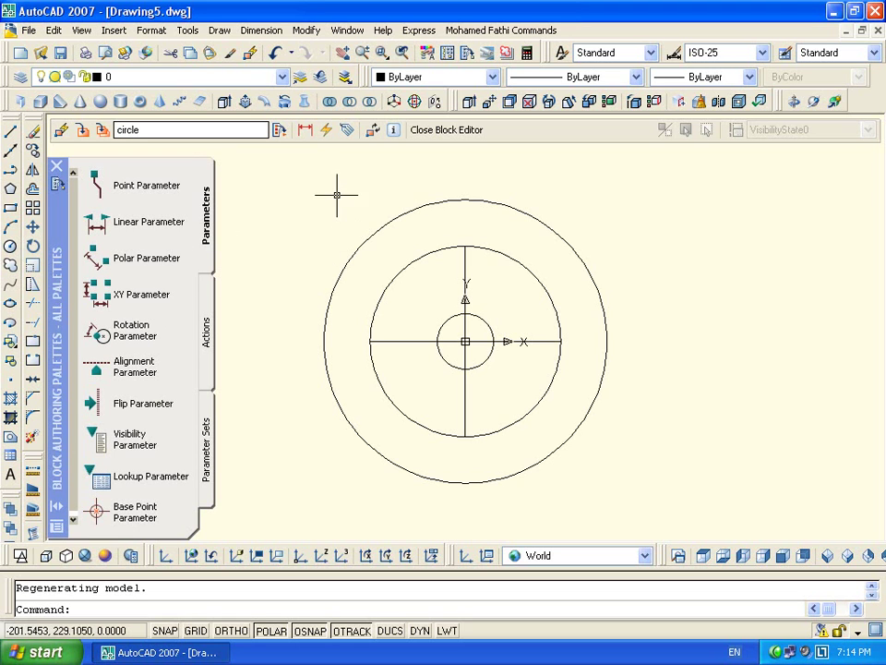
pyautogui.click(205, 332)
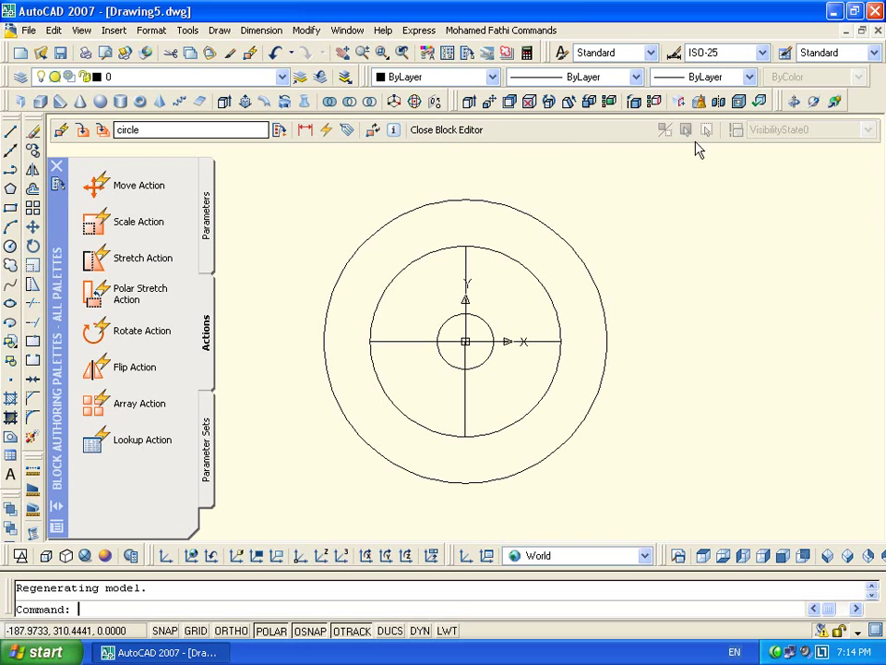
pyautogui.click(207, 222)
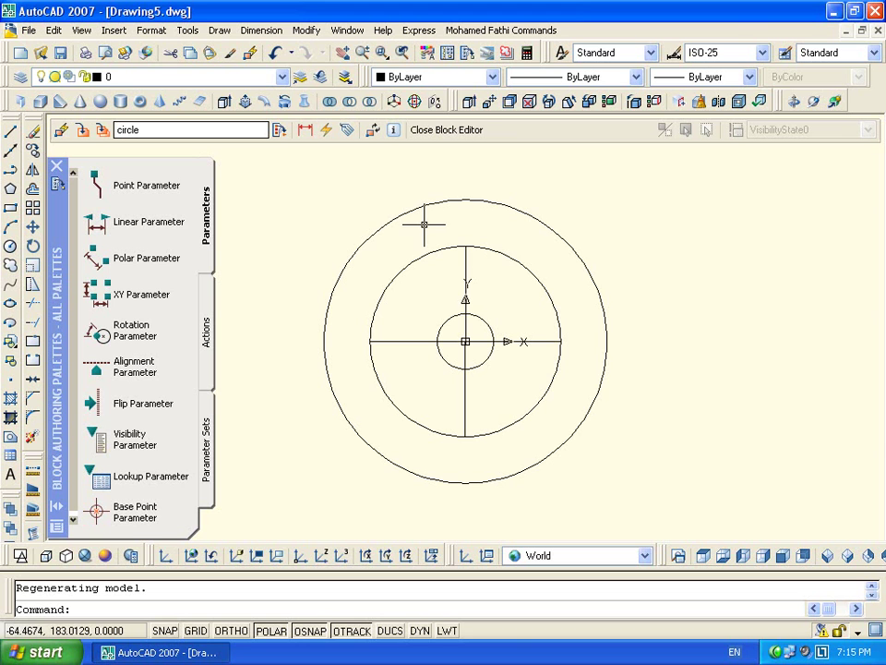
pyautogui.click(447, 129)
# Draw a rectangle with RECTANG in empty drawing space
pyautogui.scroll(-5, 640, 228)
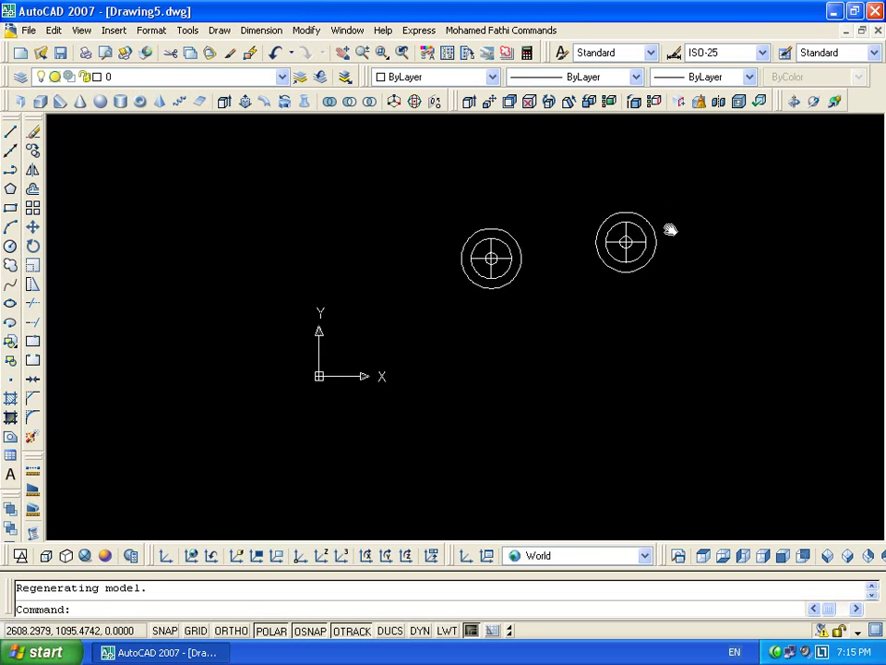
pyautogui.press('Escape')
pyautogui.moveTo(668, 227); pyautogui.dragTo(496, 289, button='middle')
pyautogui.write('rec')
pyautogui.press('Return')
pyautogui.click(518, 356)
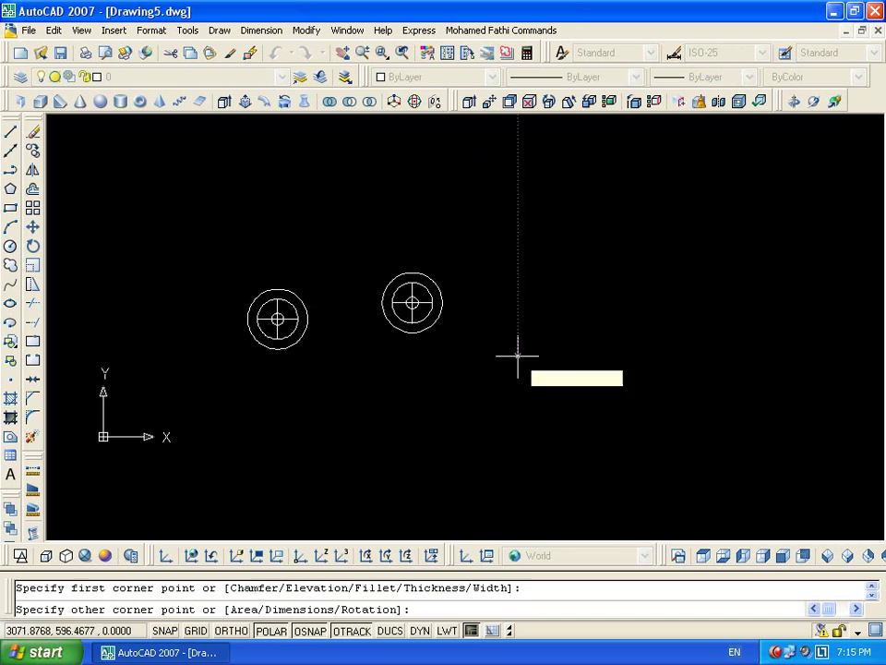
pyautogui.click(652, 279)
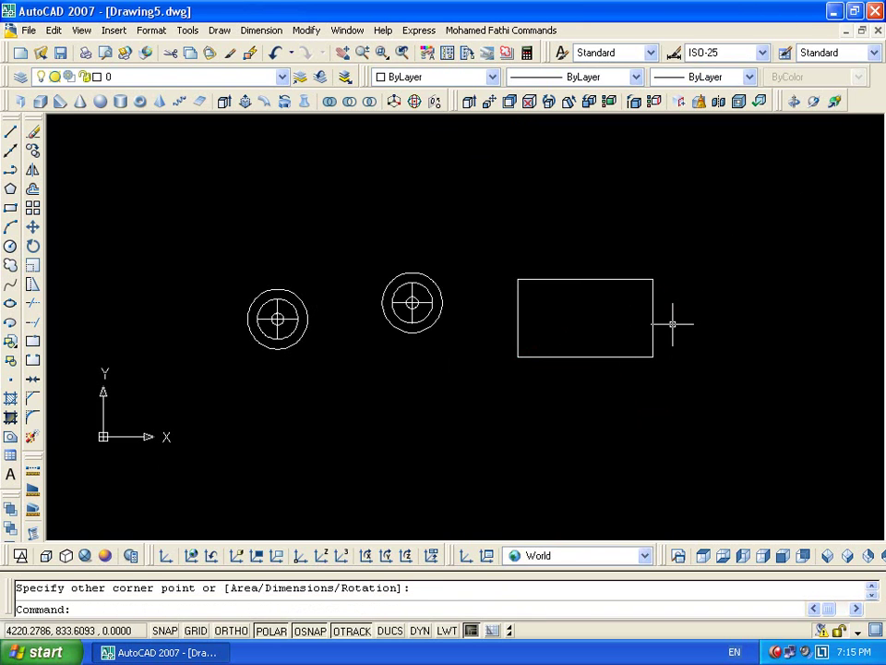
# Draw a circle centred in the rectangle using Mid Between 2 Points
pyautogui.write('c')
pyautogui.press('Return')
pyautogui.keyDown('shift'); pyautogui.rightClick(593, 319); pyautogui.keyUp('shift')
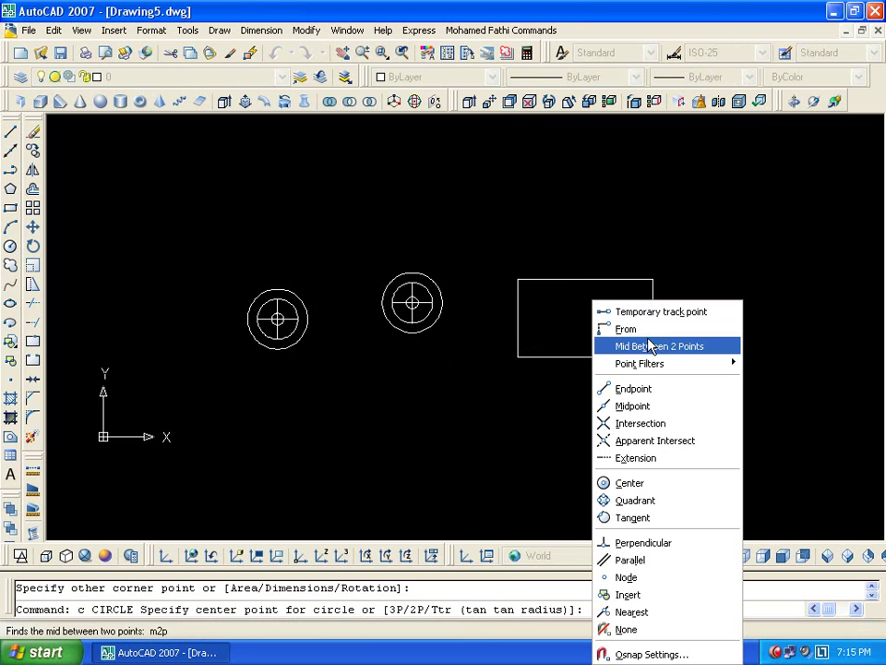
pyautogui.click(637, 344)
pyautogui.click(652, 320)
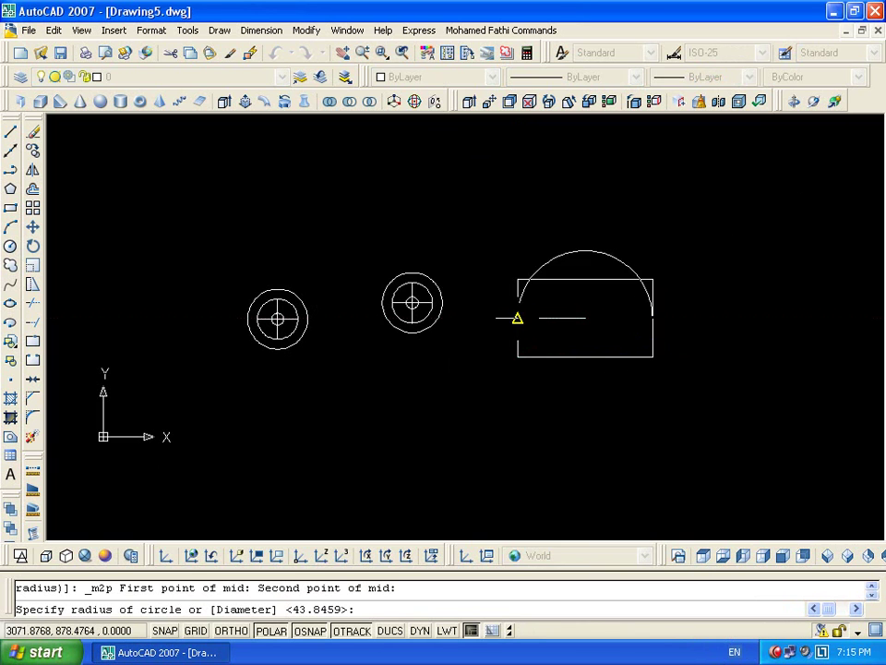
pyautogui.click(559, 319)
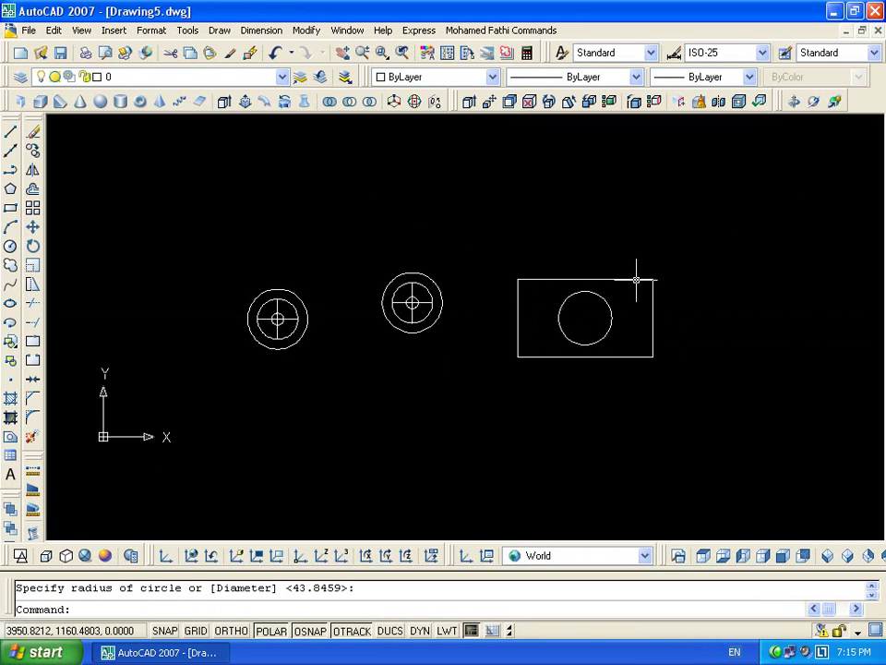
# Make the rectangle and circle into block 'rec', based at the circle's centre
pyautogui.moveTo(646, 247); pyautogui.dragTo(545, 227, button='middle')
pyautogui.click(656, 223)
pyautogui.click(415, 470)
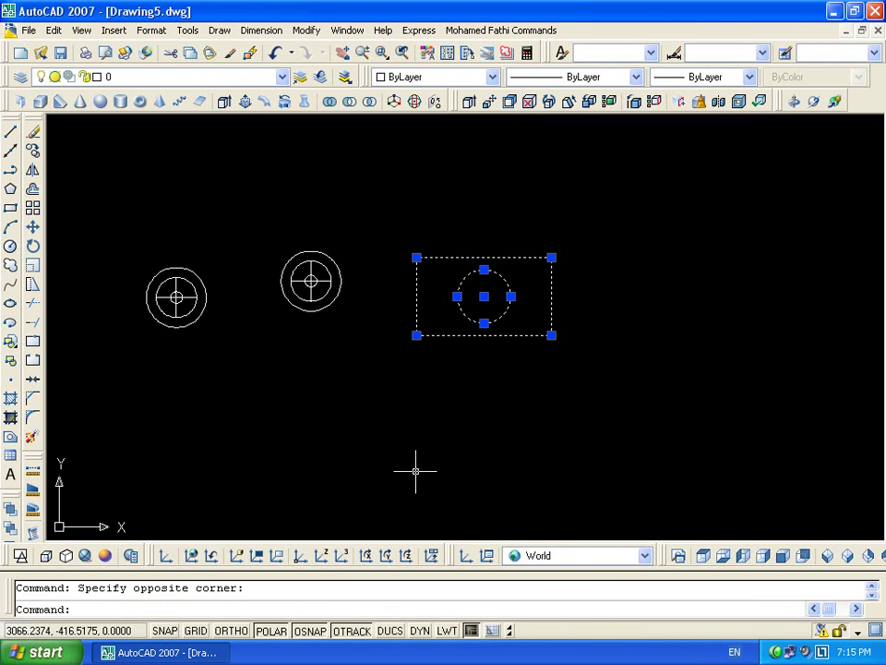
pyautogui.write('b')
pyautogui.press('Return')
pyautogui.write('re')
pyautogui.click(483, 168)
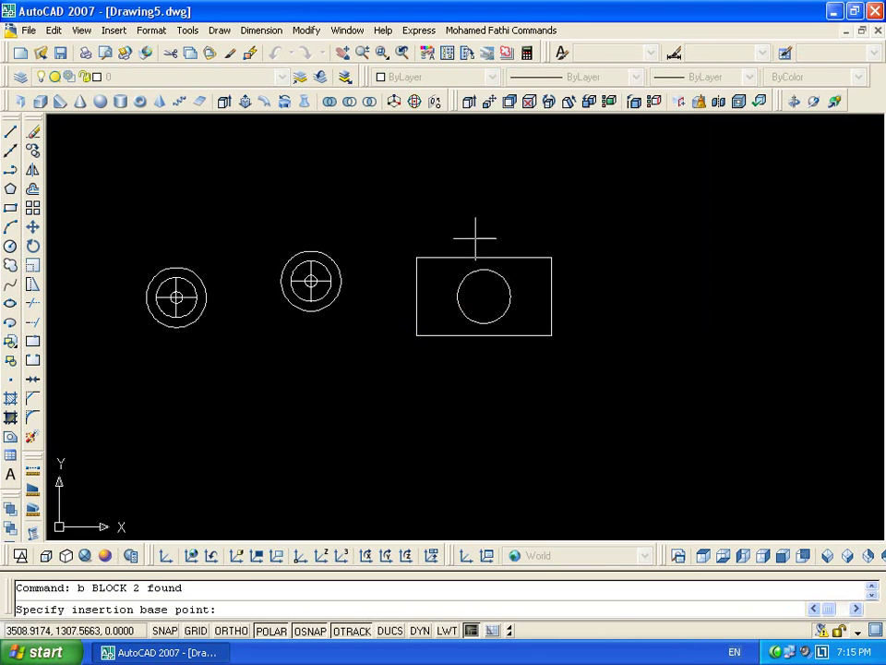
pyautogui.click(481, 295)
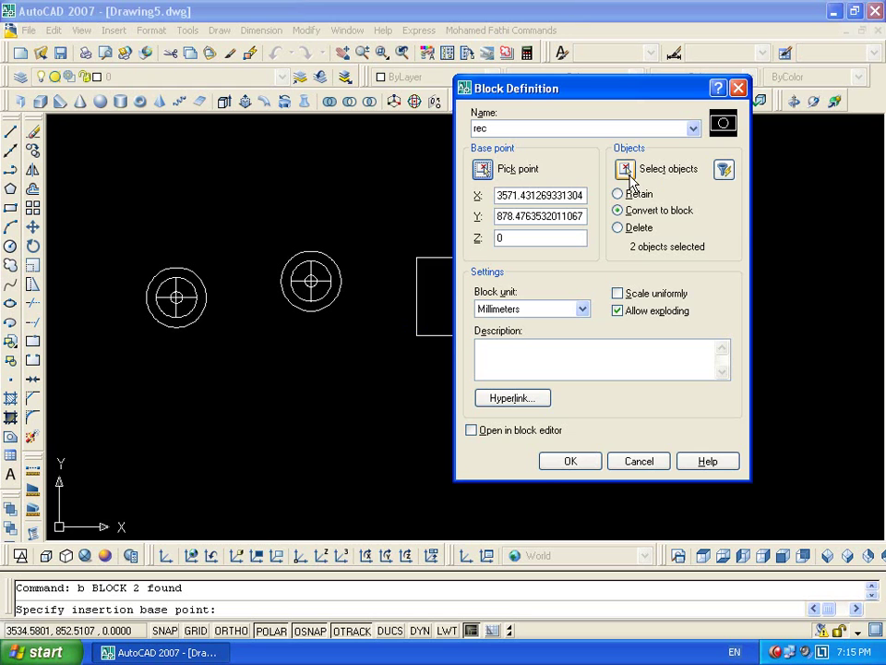
pyautogui.click(573, 458)
# Open rec in the Block Editor and start a Linear Parameter from the Parameters tab
pyautogui.doubleClick(550, 301)
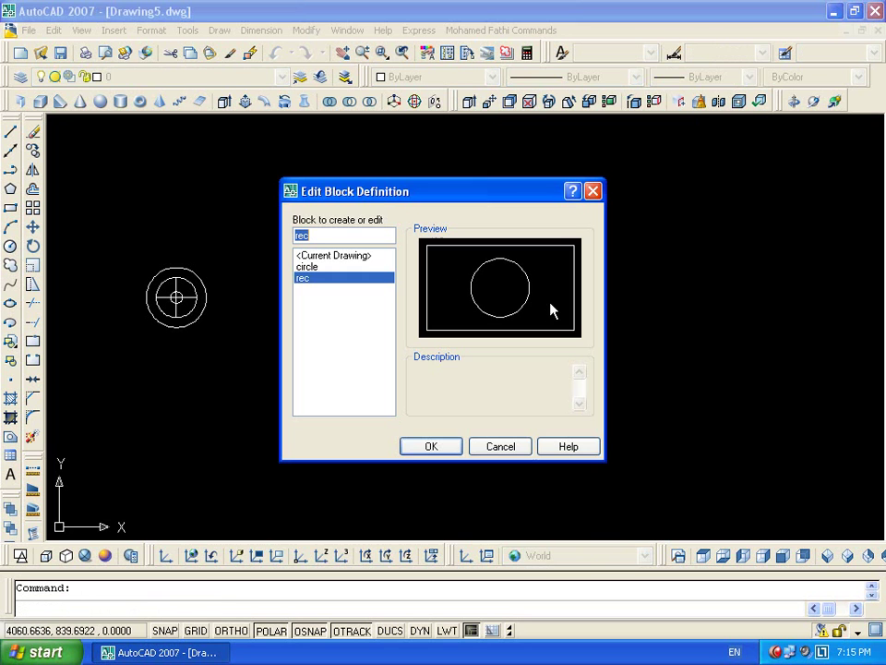
pyautogui.click(429, 447)
pyautogui.scroll(-2, 495, 336)
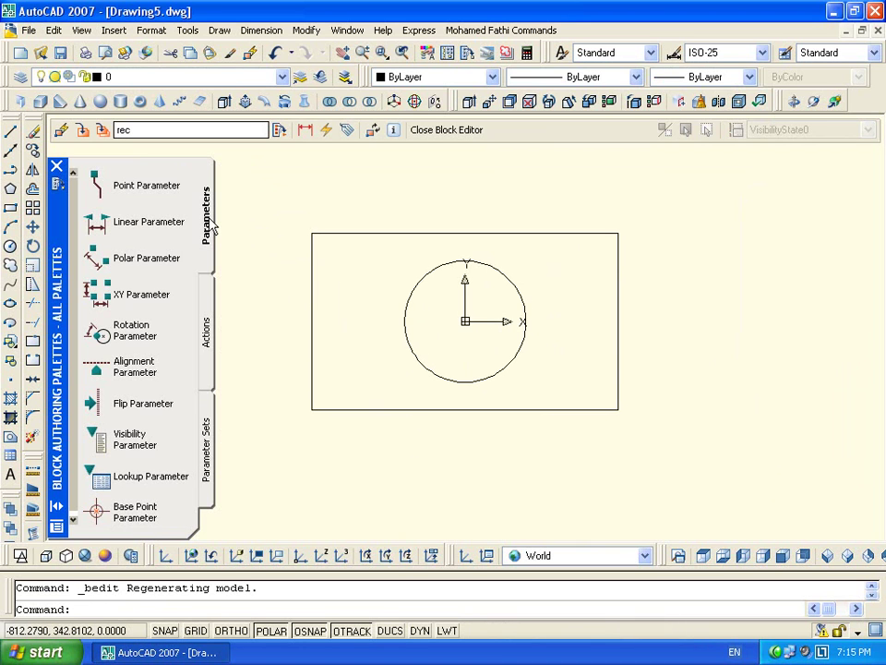
pyautogui.click(207, 333)
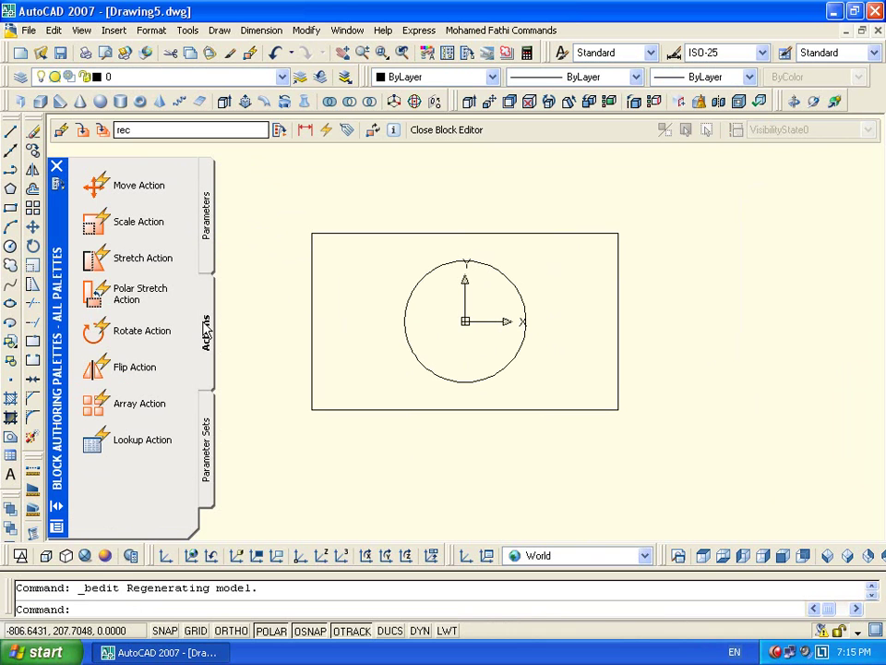
pyautogui.click(212, 231)
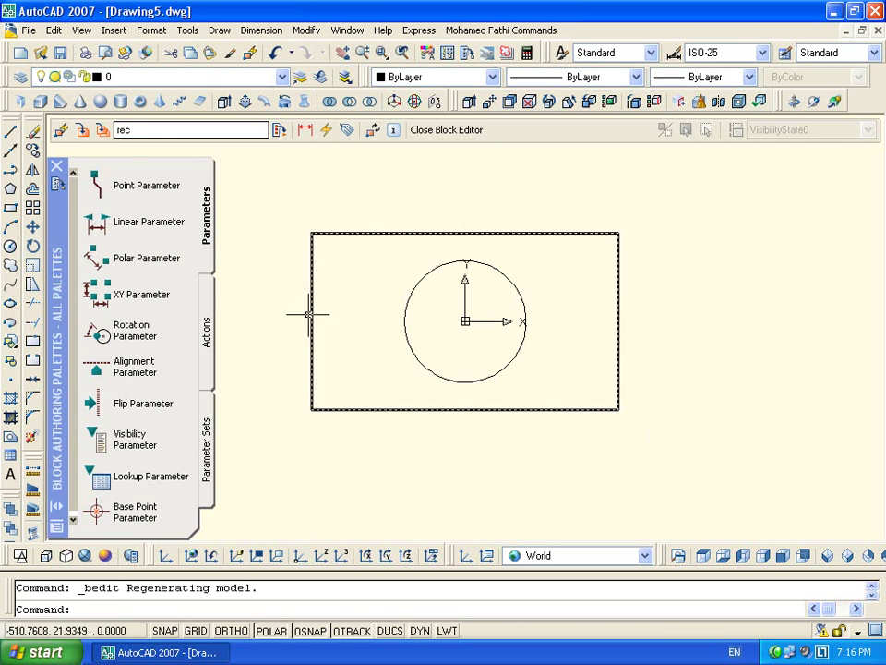
pyautogui.click(109, 228)
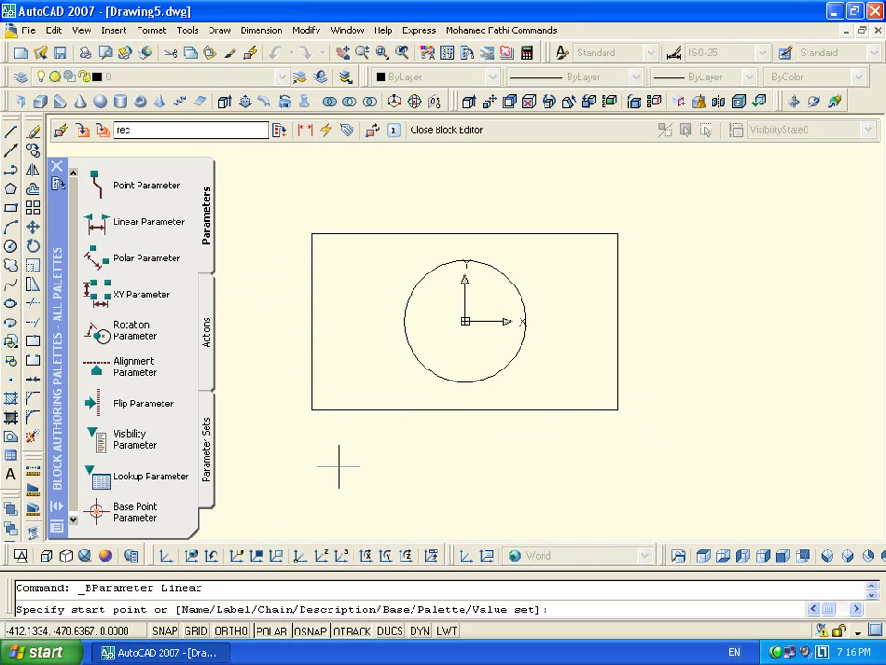
# Span a Distance parameter along the bottom edge, label it below, and begin attaching an action
pyautogui.click(313, 410)
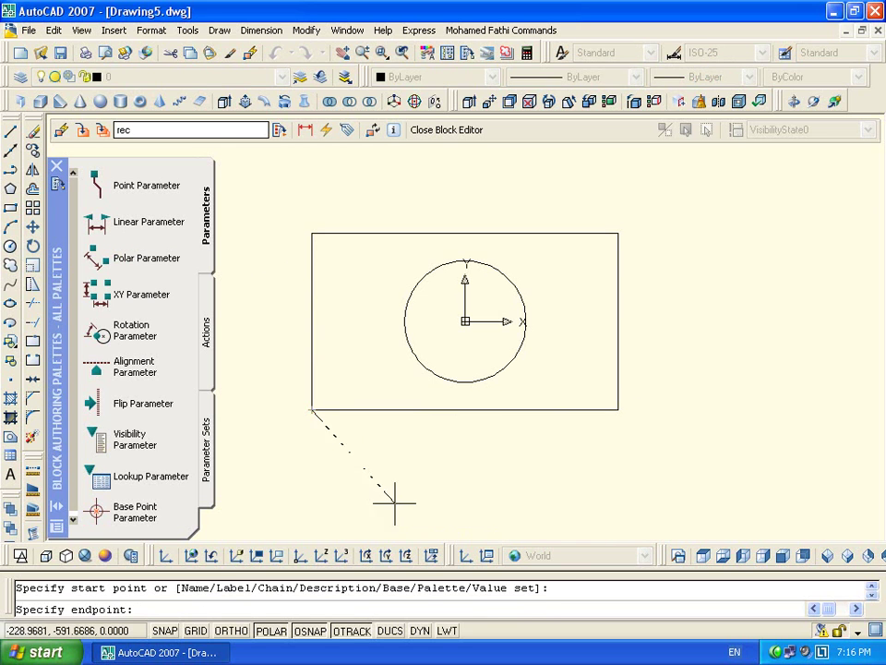
pyautogui.click(615, 412)
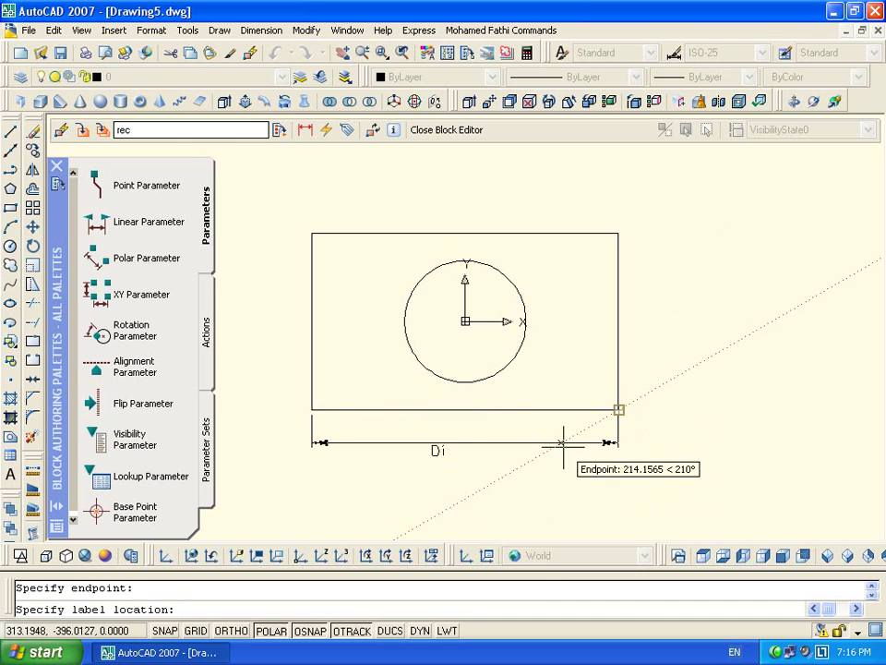
pyautogui.click(565, 445)
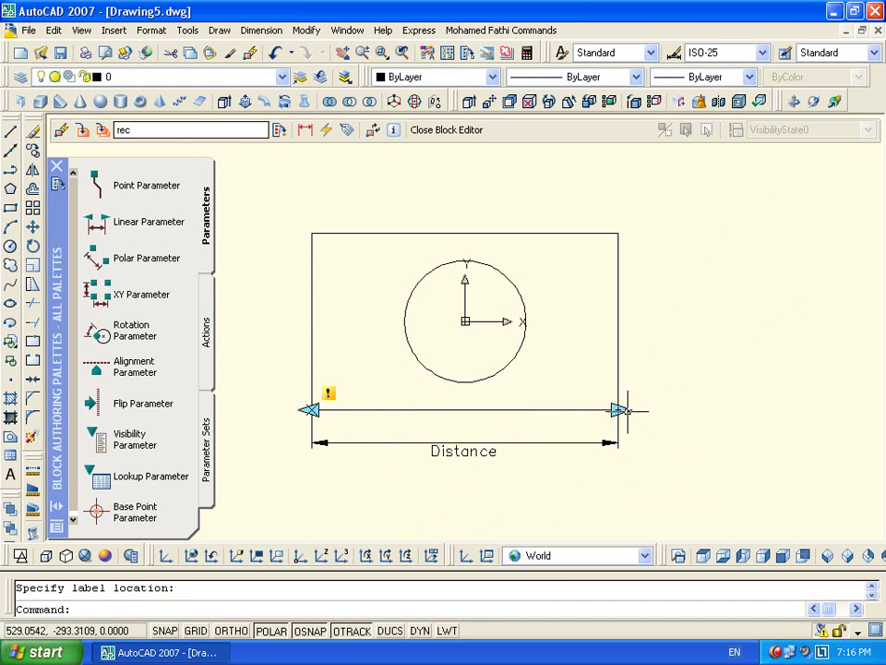
pyautogui.click(500, 451)
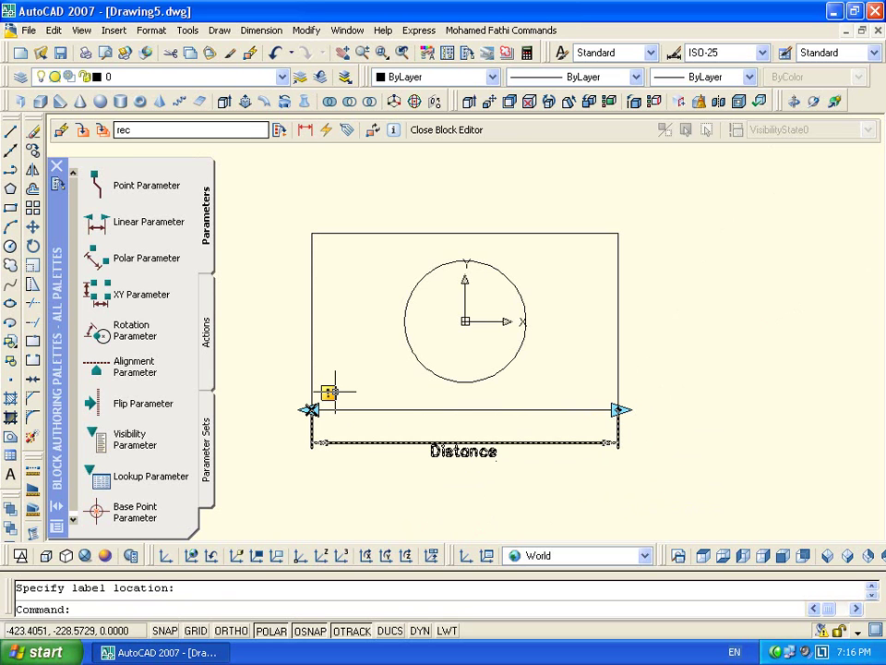
pyautogui.doubleClick(334, 391)
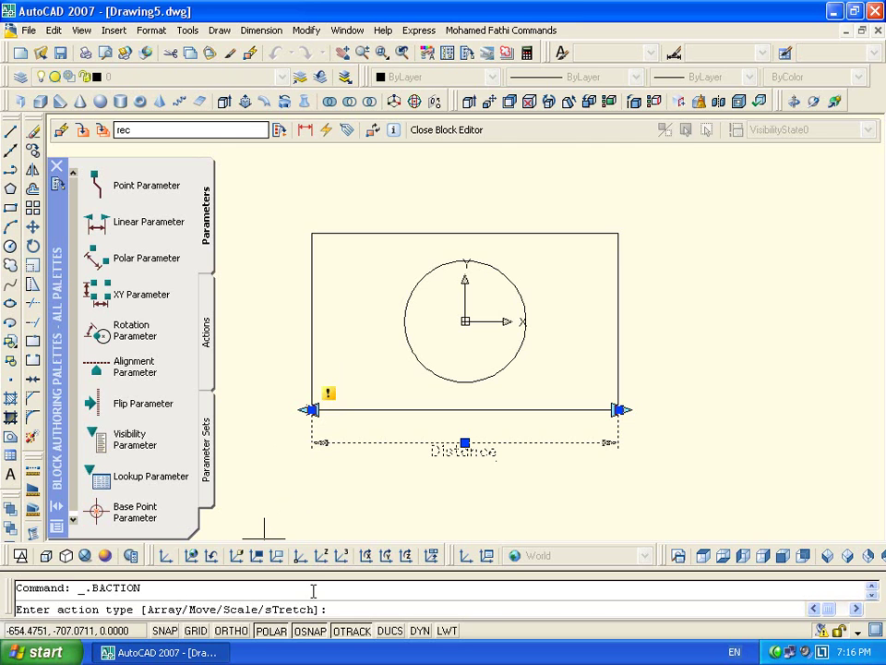
# Add a Stretch action at Distance's right end, framing the right edge and stretching the rectangle
pyautogui.press('Return')
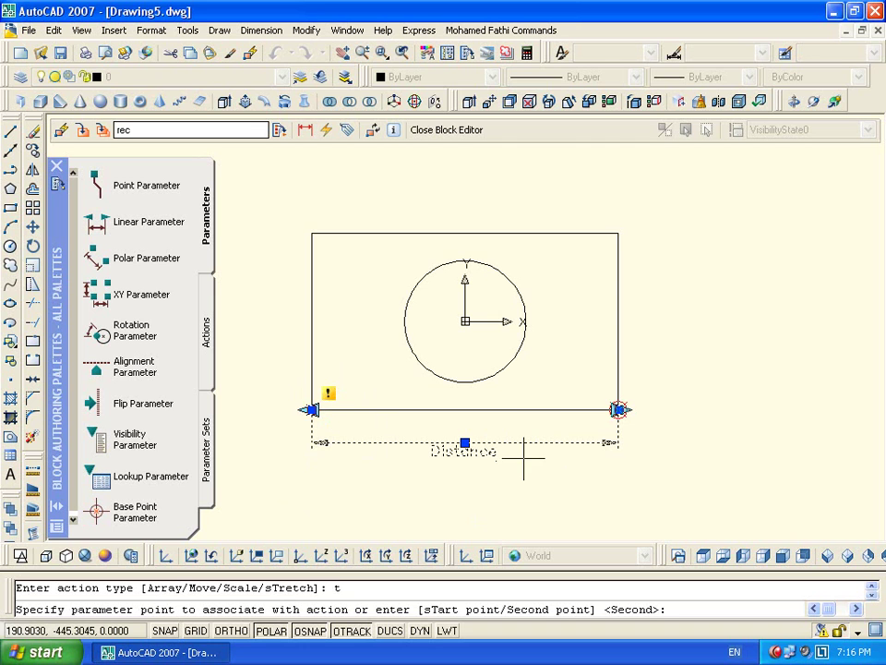
pyautogui.click(619, 409)
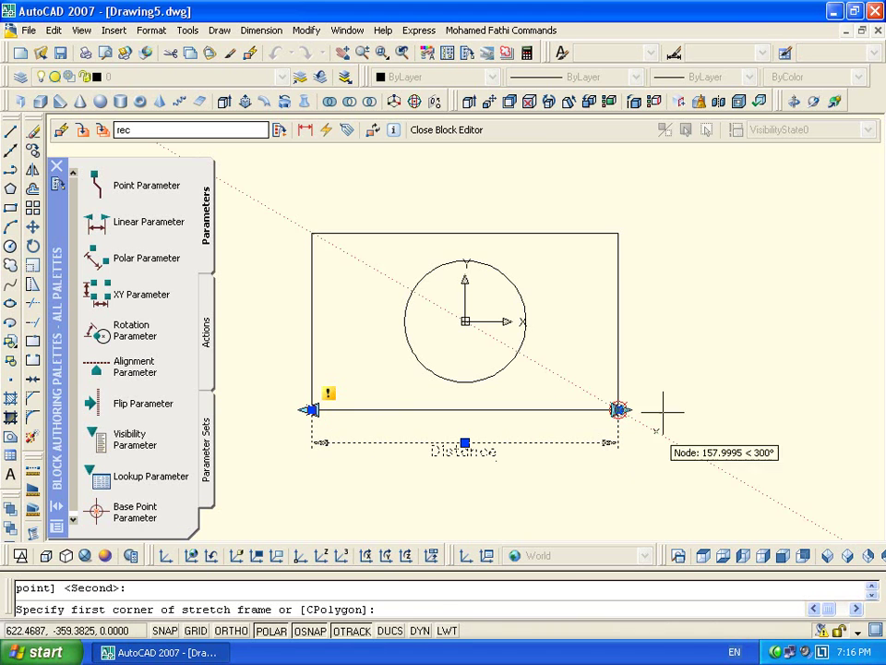
pyautogui.click(620, 238)
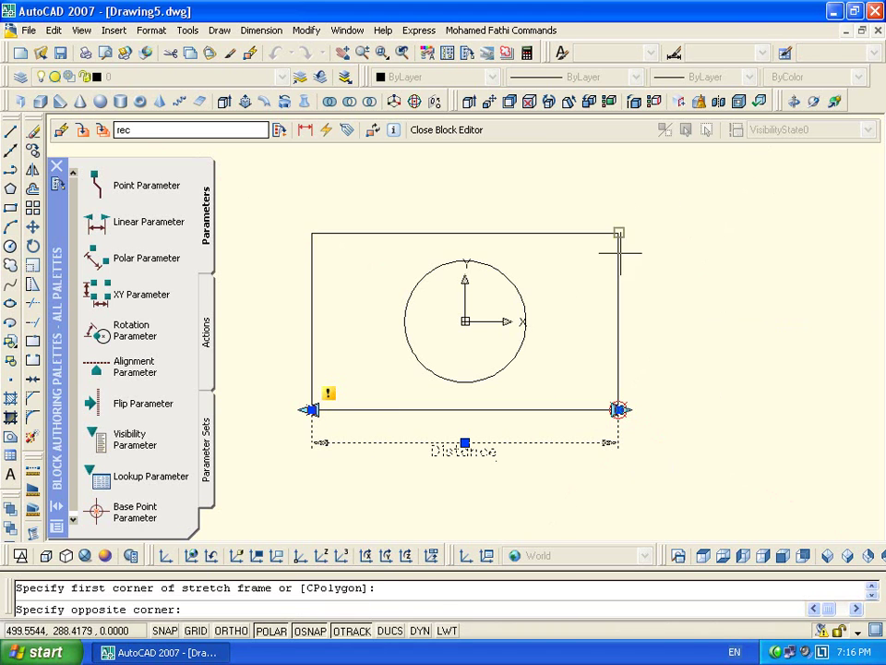
pyautogui.click(559, 481)
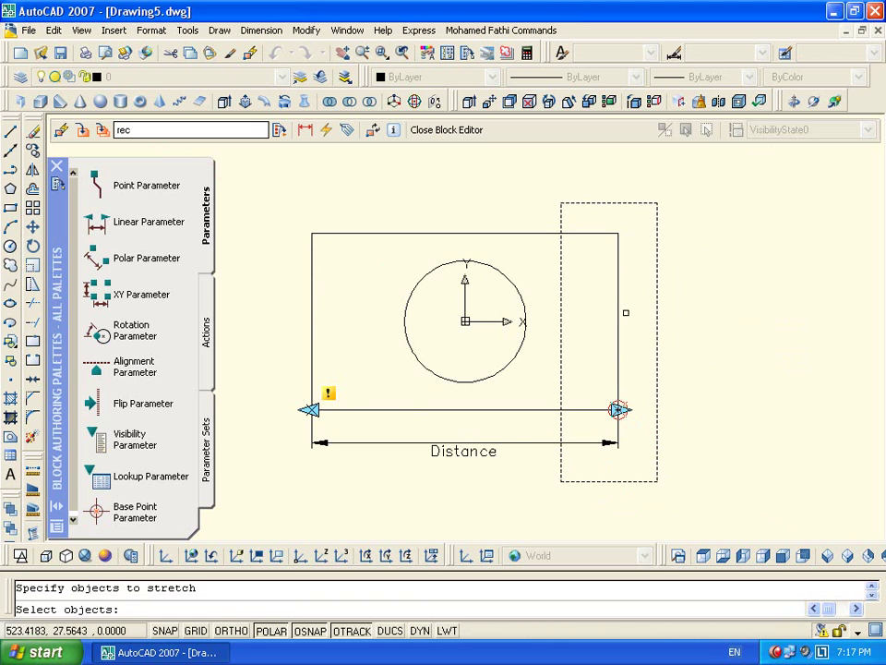
pyautogui.click(618, 311)
pyautogui.press('Return')
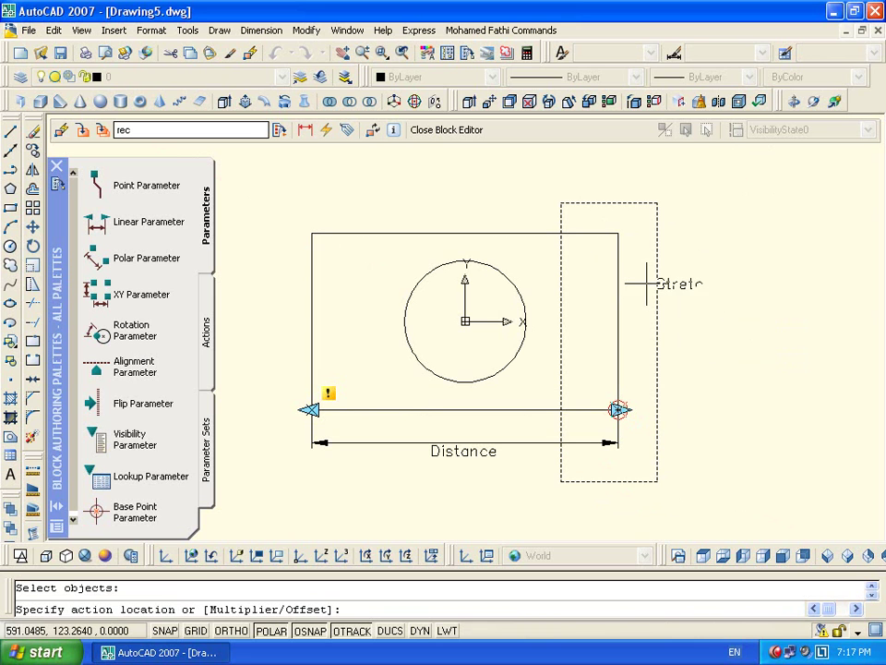
pyautogui.click(723, 250)
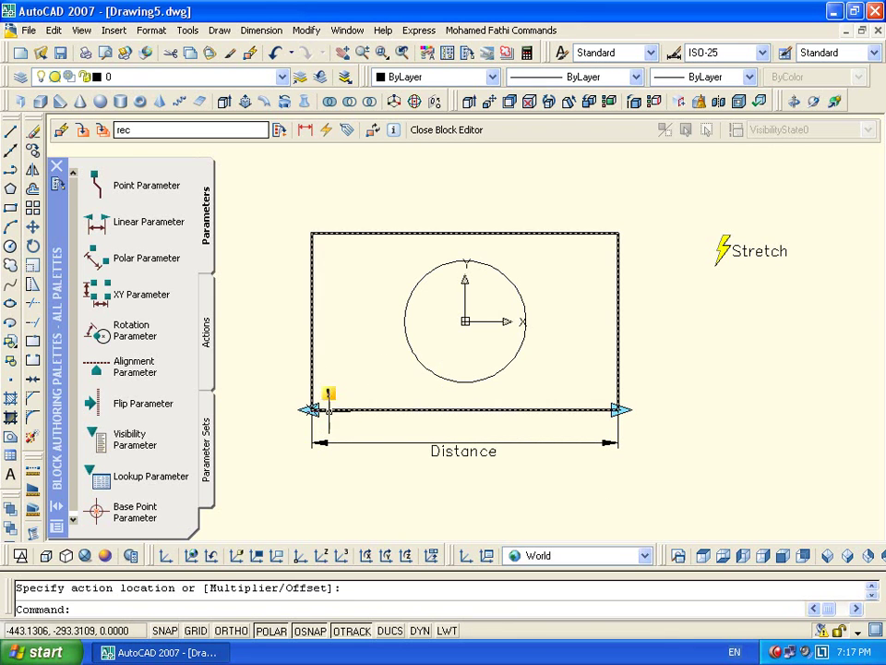
# Set the Distance parameter's Number of grips to 1 in Properties
pyautogui.click(421, 444)
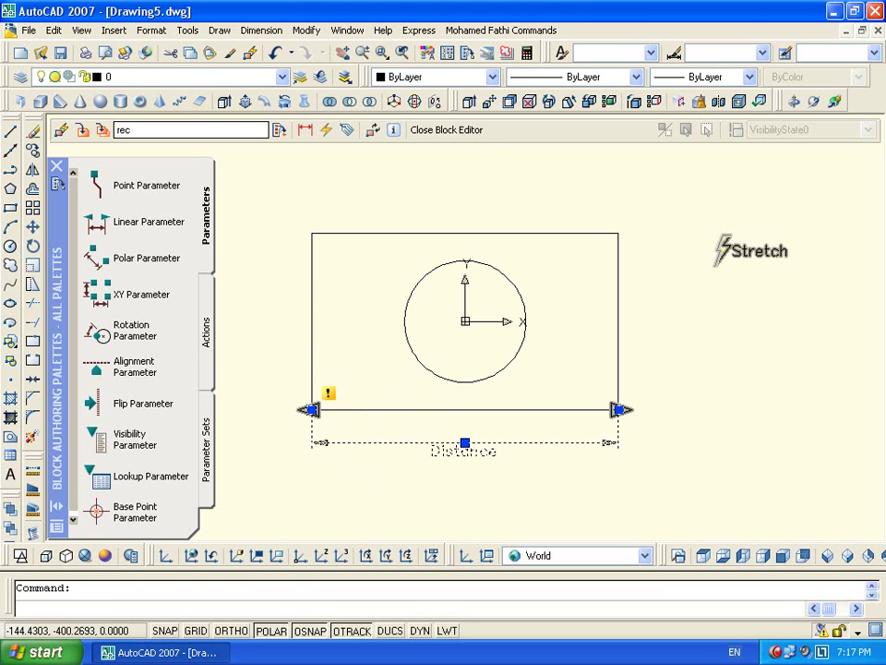
pyautogui.hotkey('ctrl', '1')
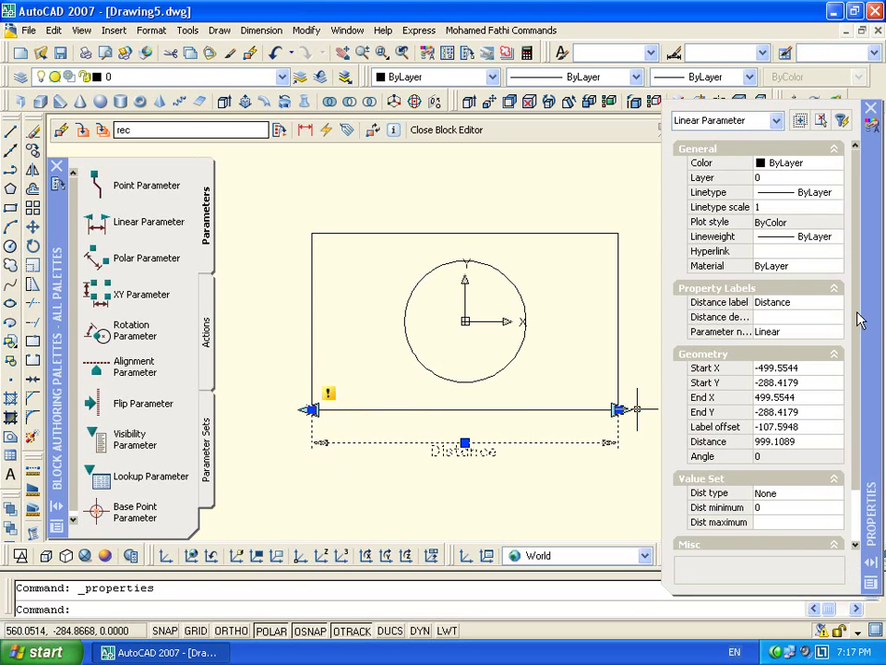
pyautogui.scroll(-3, 859, 369)
pyautogui.click(779, 530)
pyautogui.click(778, 531)
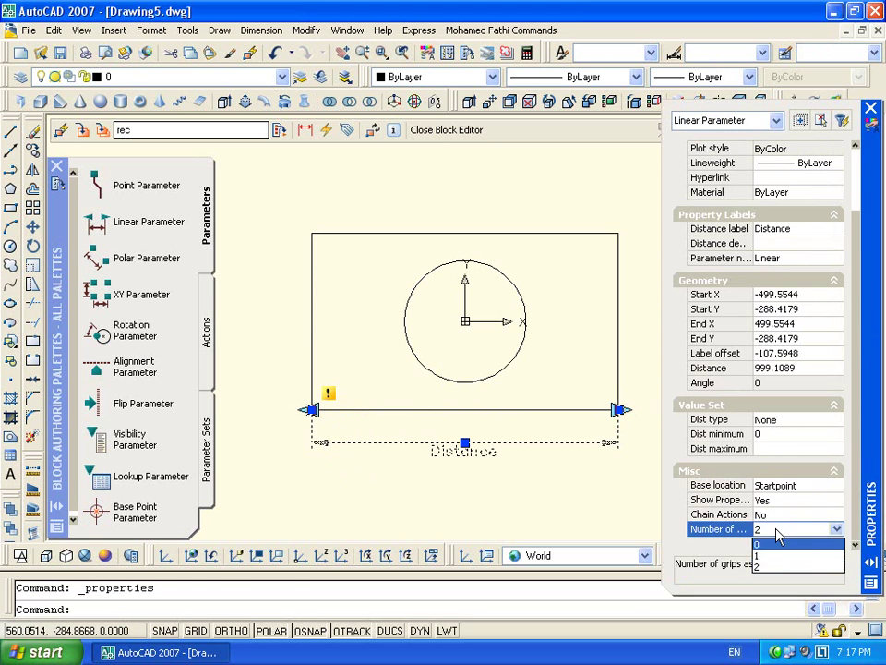
pyautogui.click(777, 555)
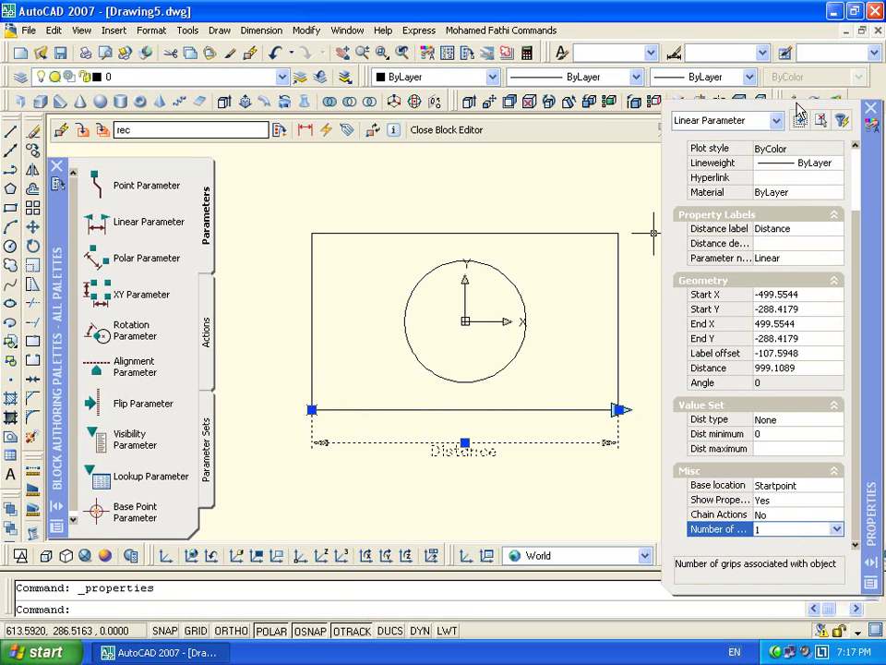
pyautogui.click(870, 111)
pyautogui.press('Escape')
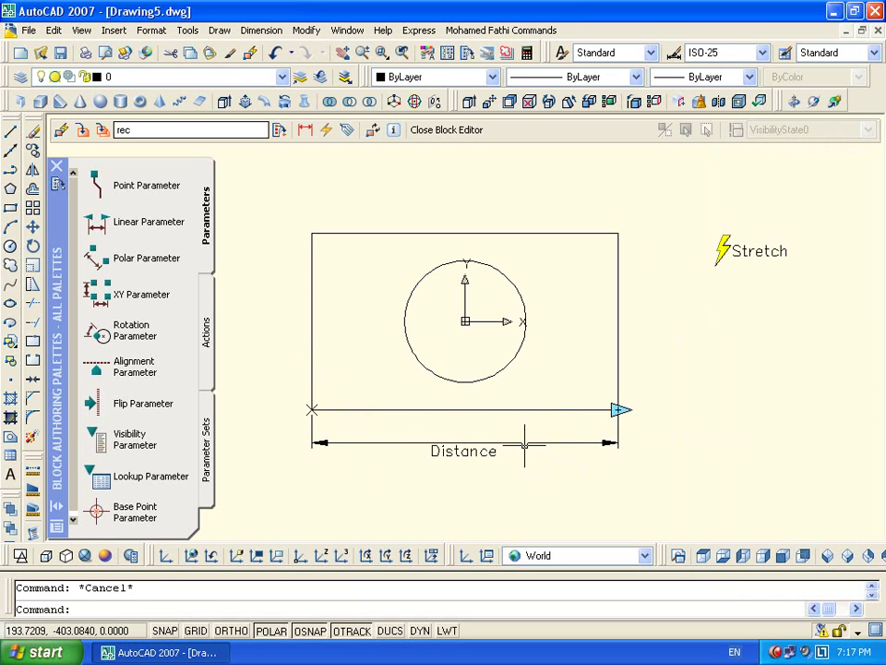
# Set the Distance parameter's Grip Display to 1 from its right-click menu
pyautogui.click(525, 444)
pyautogui.rightClick(527, 453)
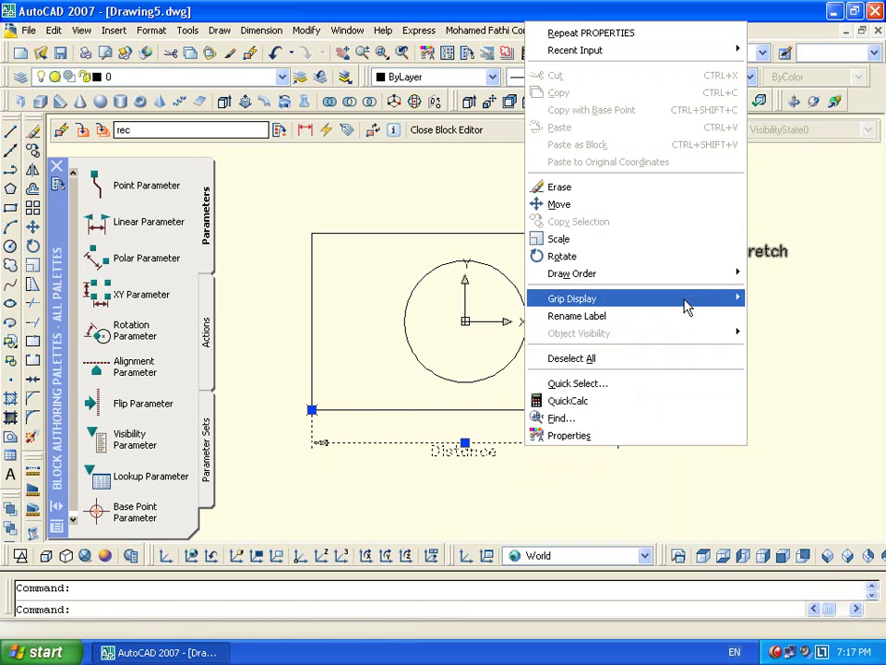
pyautogui.moveTo(686, 300)
pyautogui.click(782, 312)
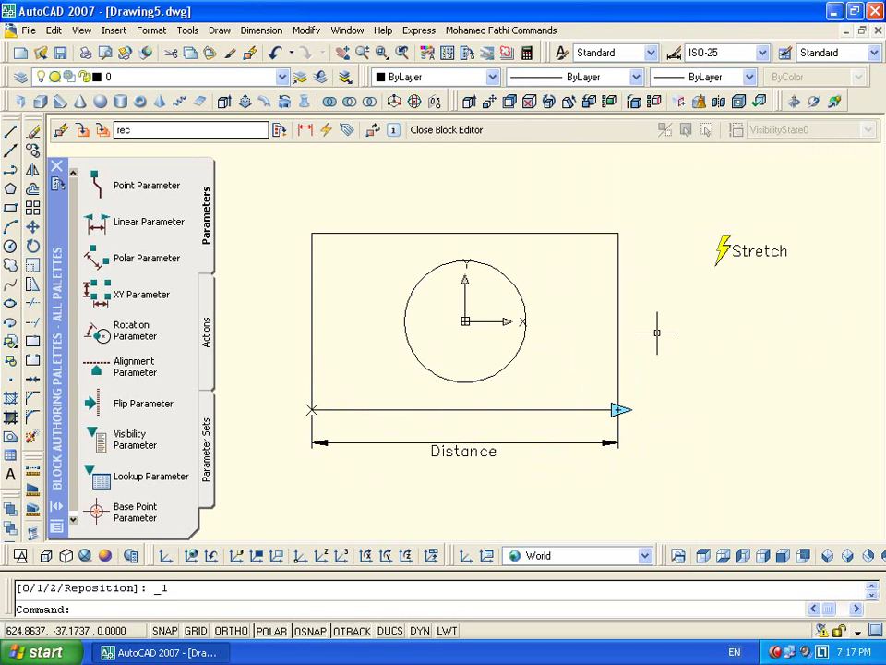
# Save rec, close the Block Editor, and select the rec block in the drawing
pyautogui.click(449, 134)
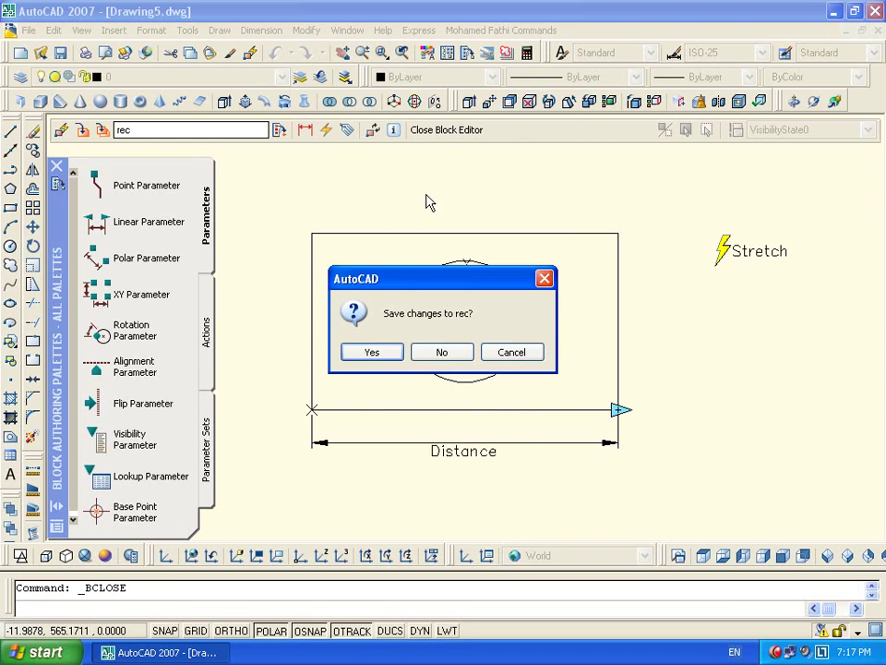
pyautogui.click(372, 354)
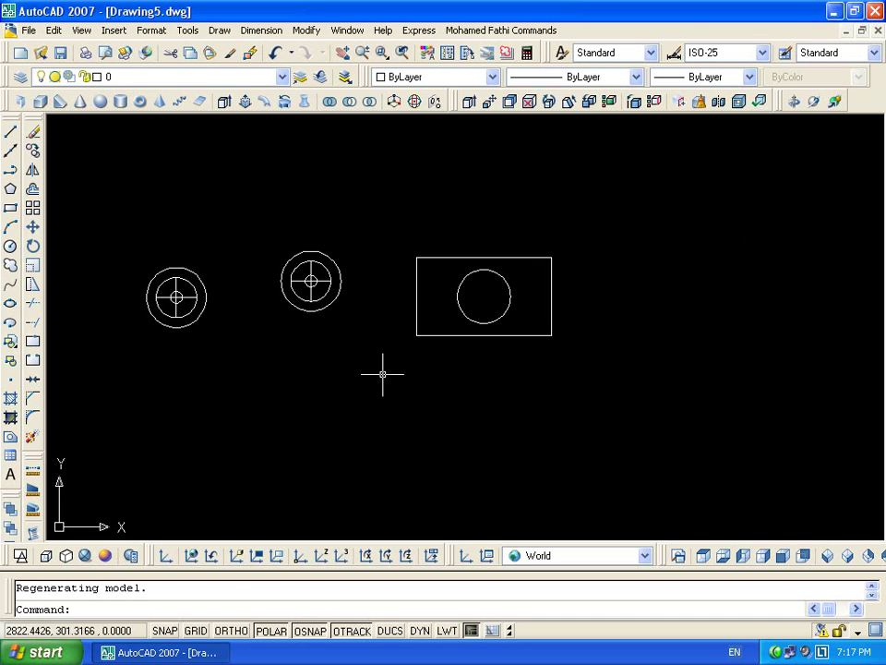
pyautogui.click(562, 237)
pyautogui.click(543, 318)
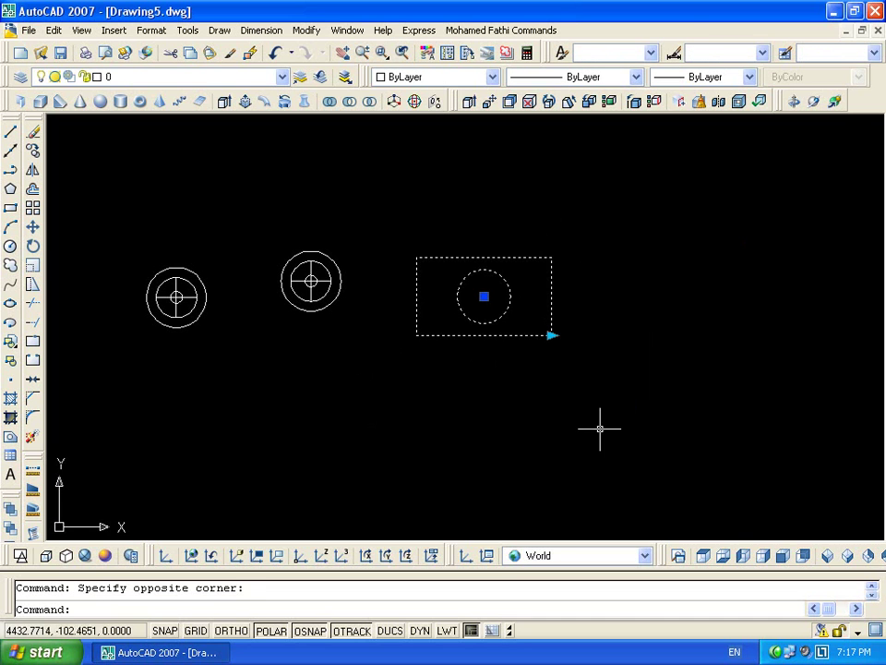
pyautogui.scroll(10, 535, 346)
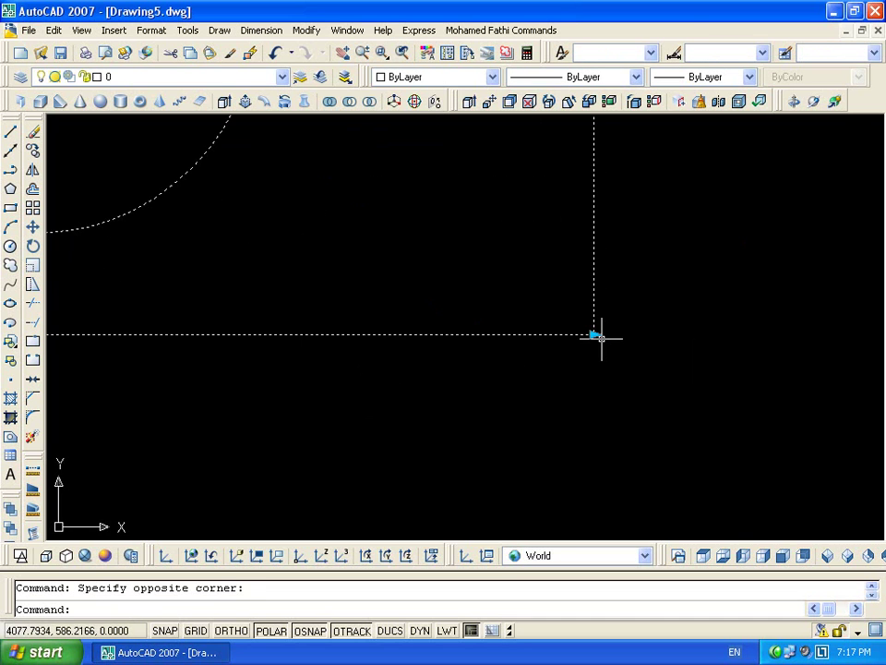
pyautogui.scroll(-8, 627, 327)
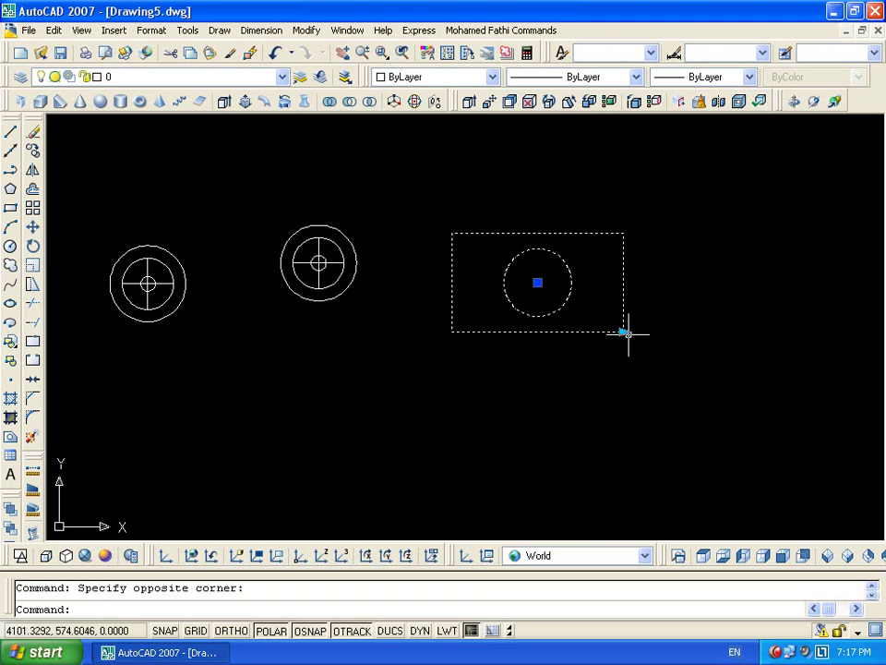
pyautogui.press('Escape')
pyautogui.click(387, 242)
pyautogui.click(325, 356)
pyautogui.press('Escape')
pyautogui.click(655, 223)
pyautogui.click(605, 404)
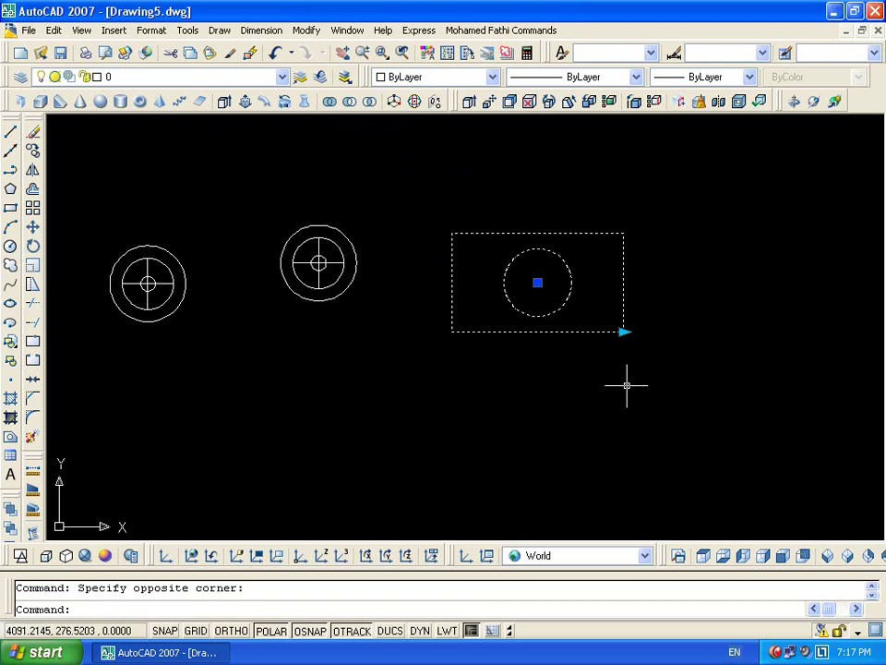
# Drag the stretch grip repeatedly to test widening and narrowing the rectangle
pyautogui.click(623, 331)
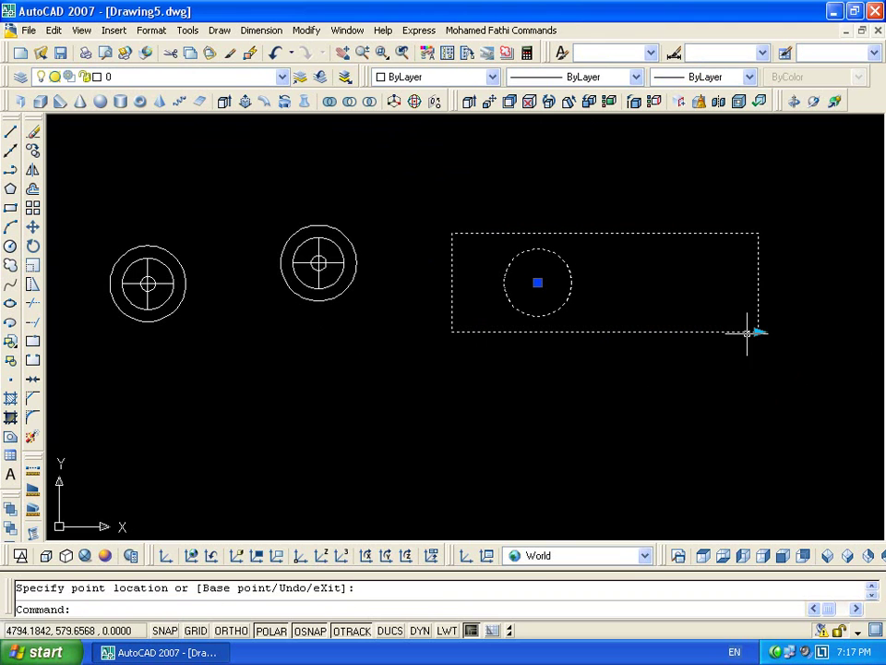
pyautogui.click(815, 330)
pyautogui.click(634, 333)
pyautogui.click(633, 330)
pyautogui.click(704, 330)
pyautogui.click(704, 331)
pyautogui.click(764, 330)
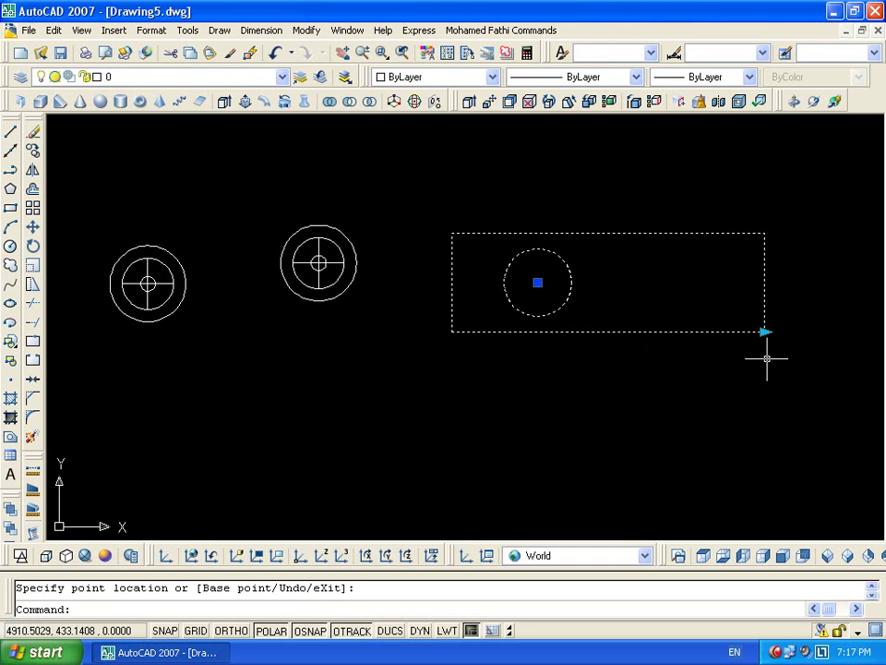
pyautogui.click(764, 331)
pyautogui.click(606, 333)
pyautogui.click(606, 332)
pyautogui.click(668, 333)
pyautogui.click(671, 333)
pyautogui.click(663, 332)
pyautogui.click(668, 330)
pyautogui.click(726, 331)
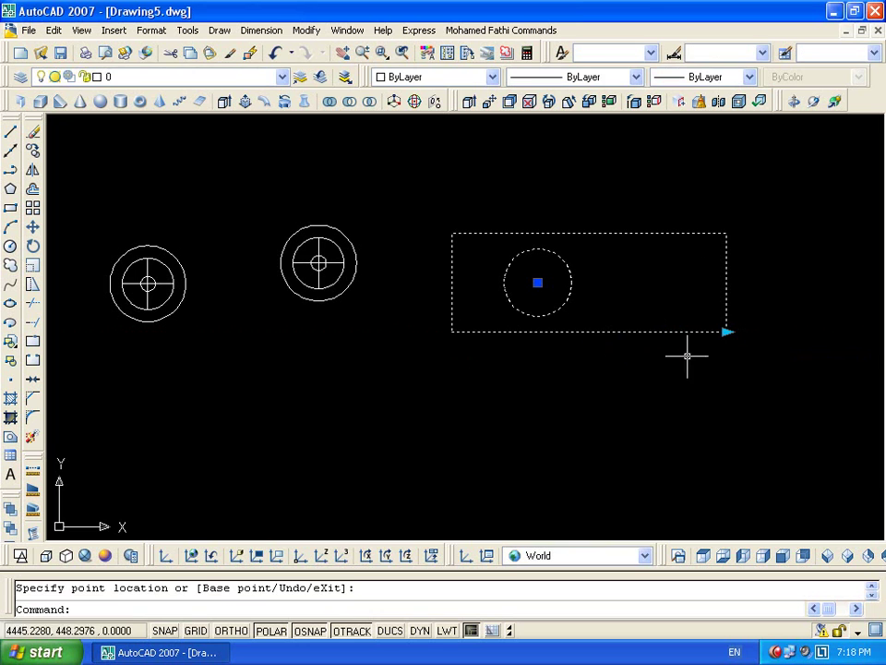
pyautogui.press('Escape')
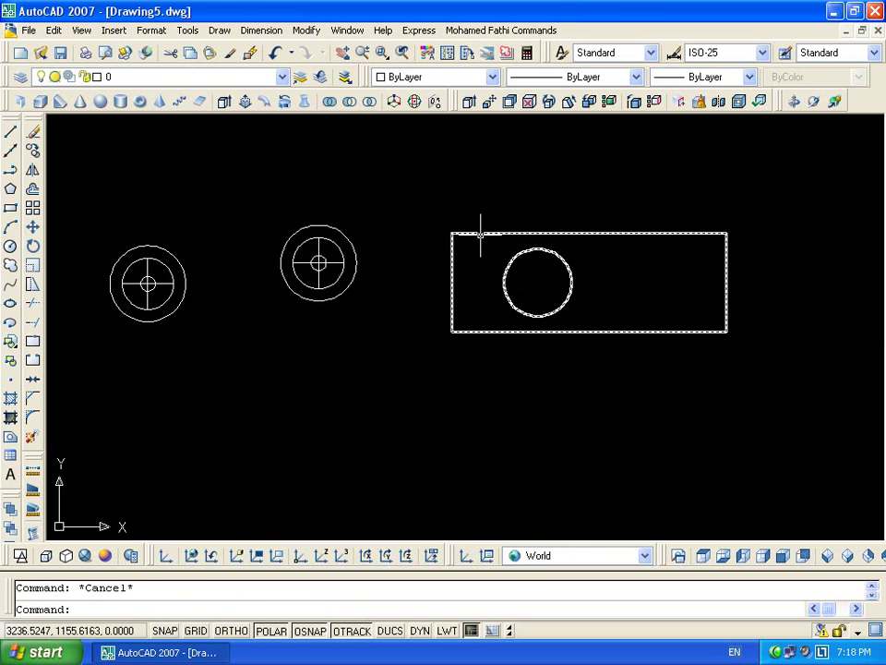
# Reopen rec and add a Move action on the circle linked to Distance's end point
pyautogui.doubleClick(481, 236)
pyautogui.click(404, 453)
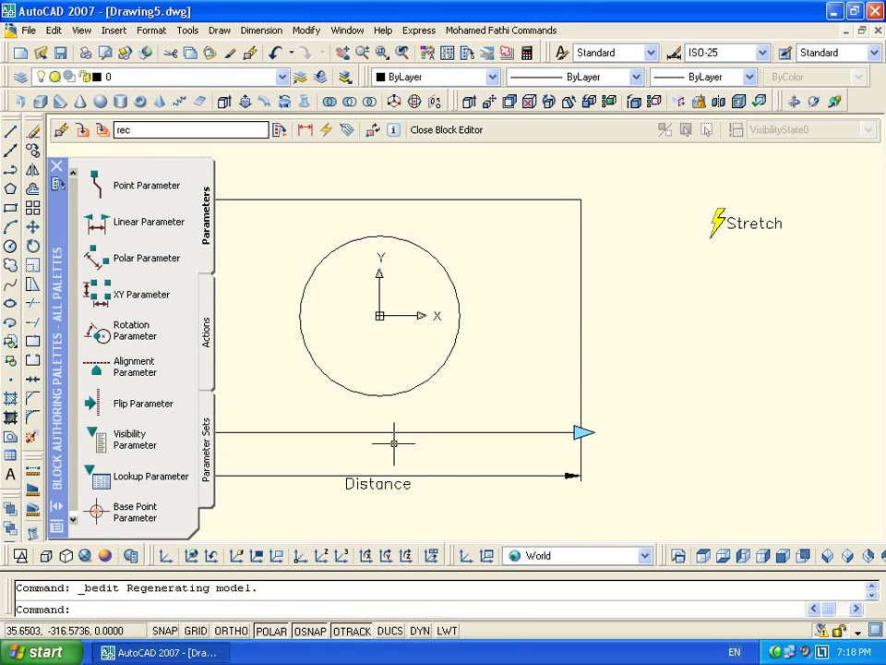
pyautogui.moveTo(513, 348); pyautogui.dragTo(620, 336, button='middle')
pyautogui.scroll(-2, 593, 438)
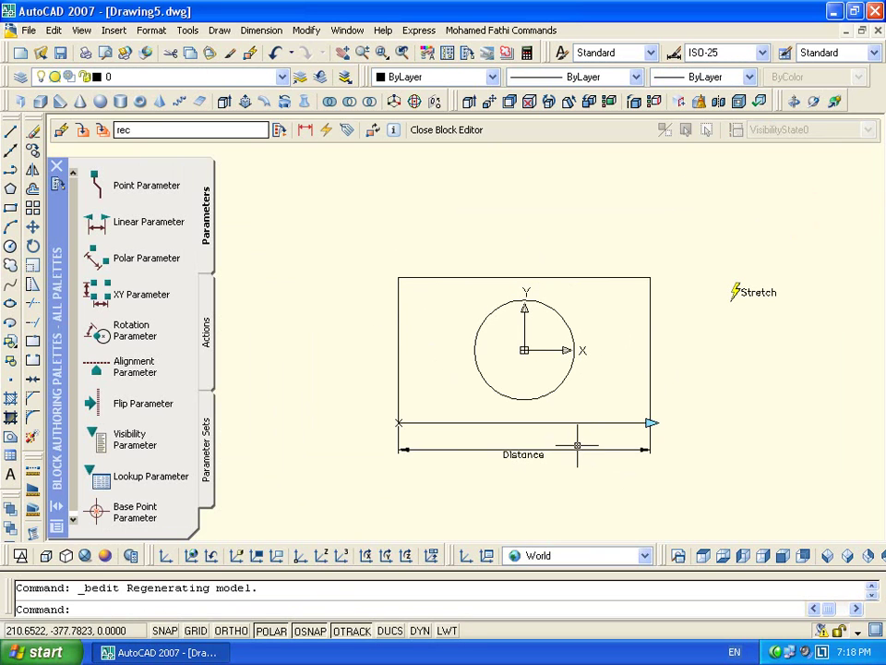
pyautogui.click(205, 317)
pyautogui.click(129, 186)
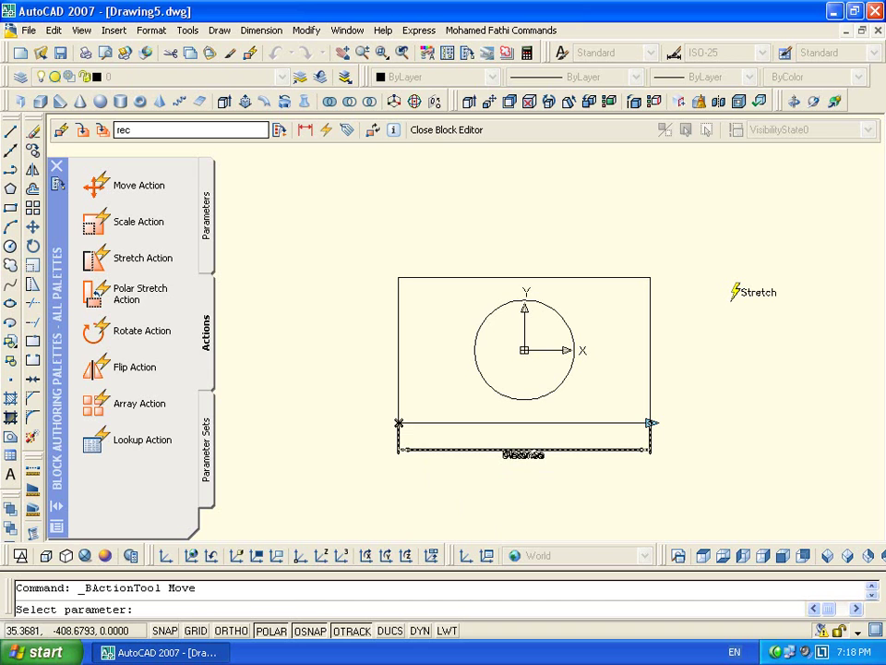
pyautogui.click(650, 423)
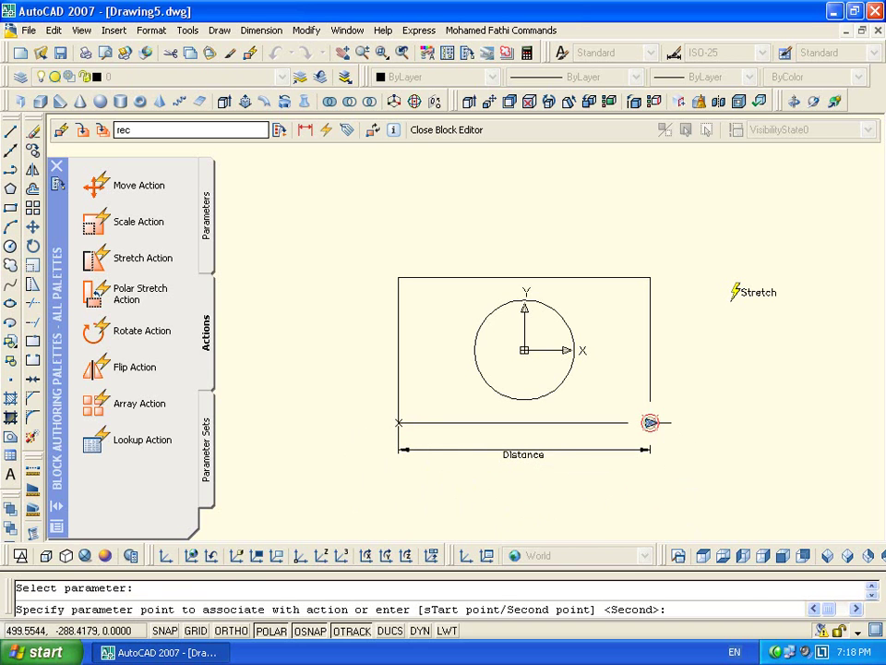
pyautogui.click(651, 423)
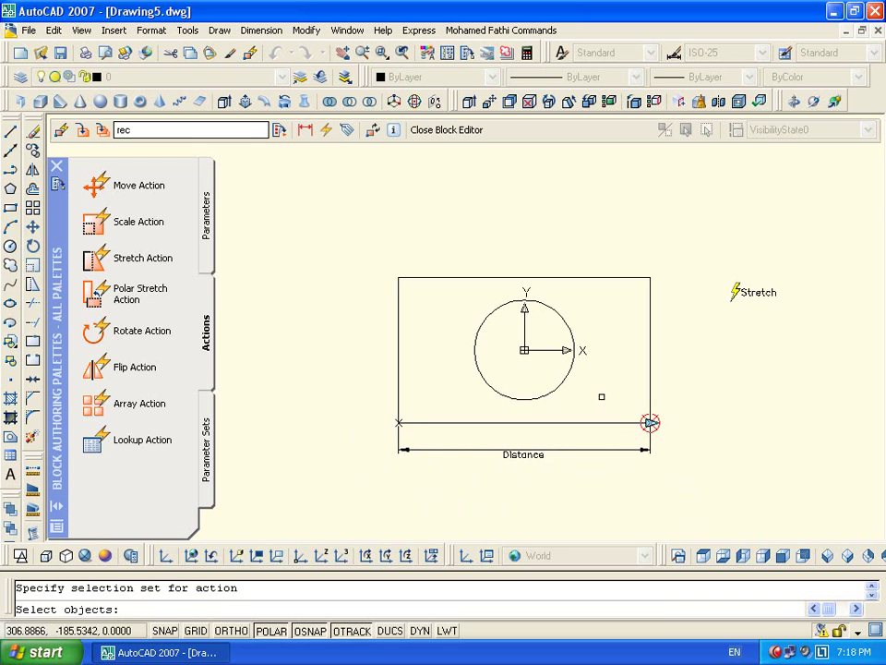
pyautogui.click(568, 371)
pyautogui.press('Return')
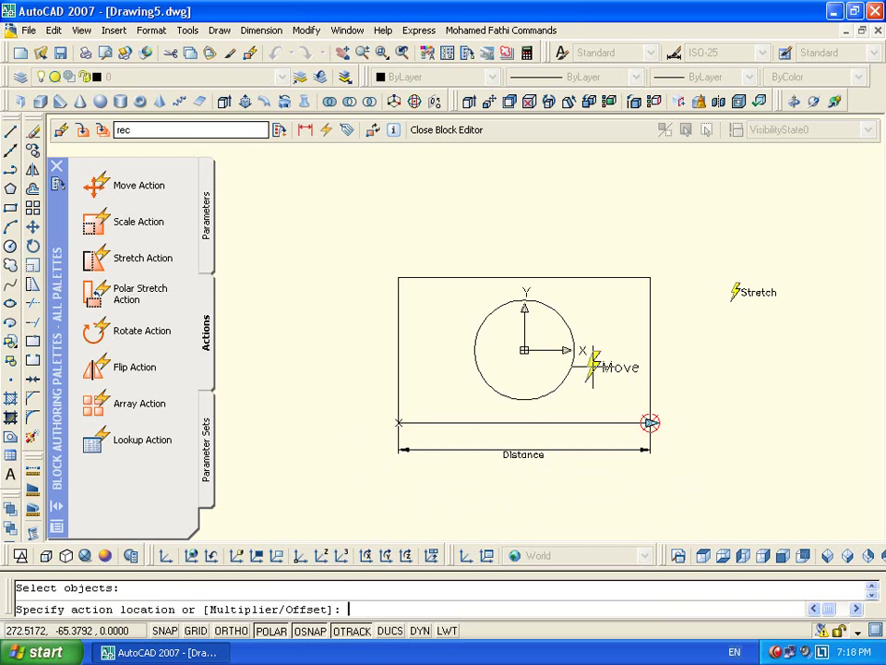
pyautogui.click(723, 344)
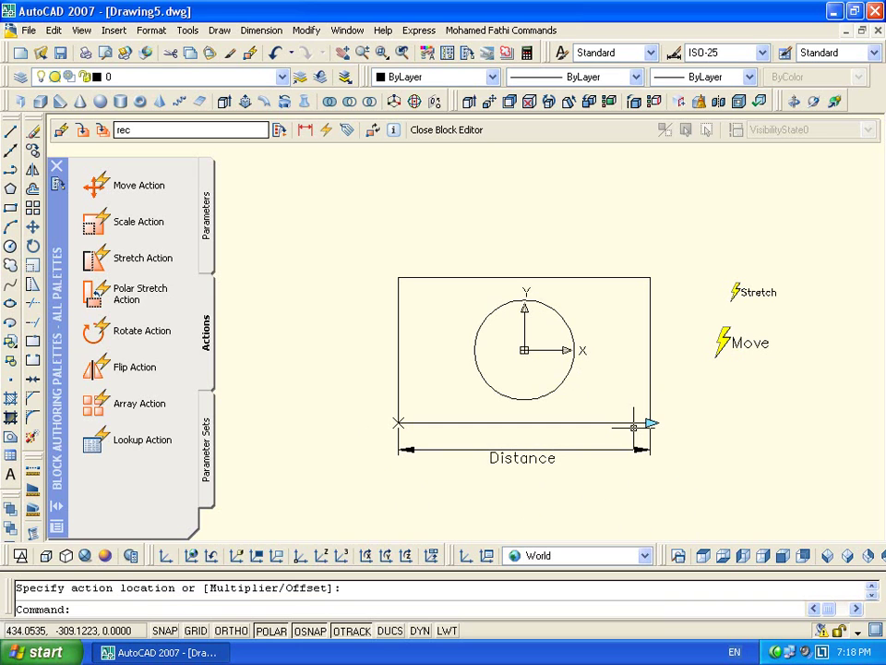
# Set the Move action's distance multiplier to 0.5 in Properties
pyautogui.click(726, 344)
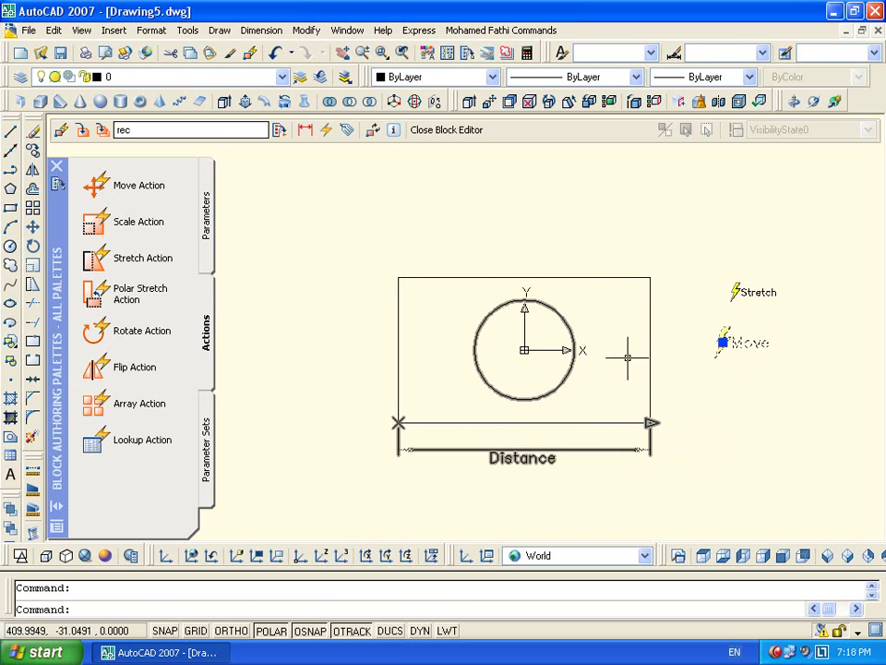
pyautogui.press('Escape')
pyautogui.click(743, 341)
pyautogui.hotkey('ctrl', '1')
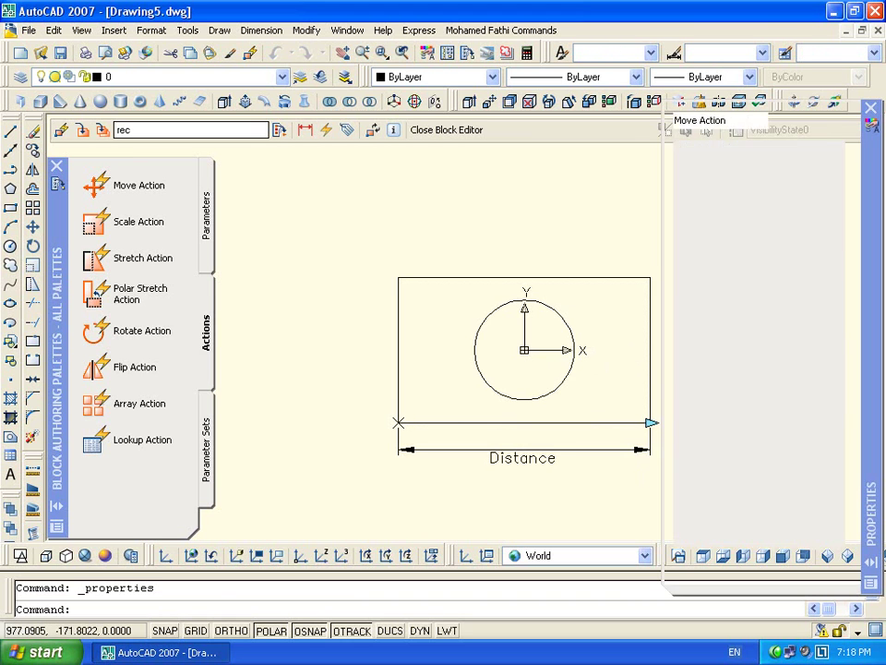
pyautogui.click(782, 354)
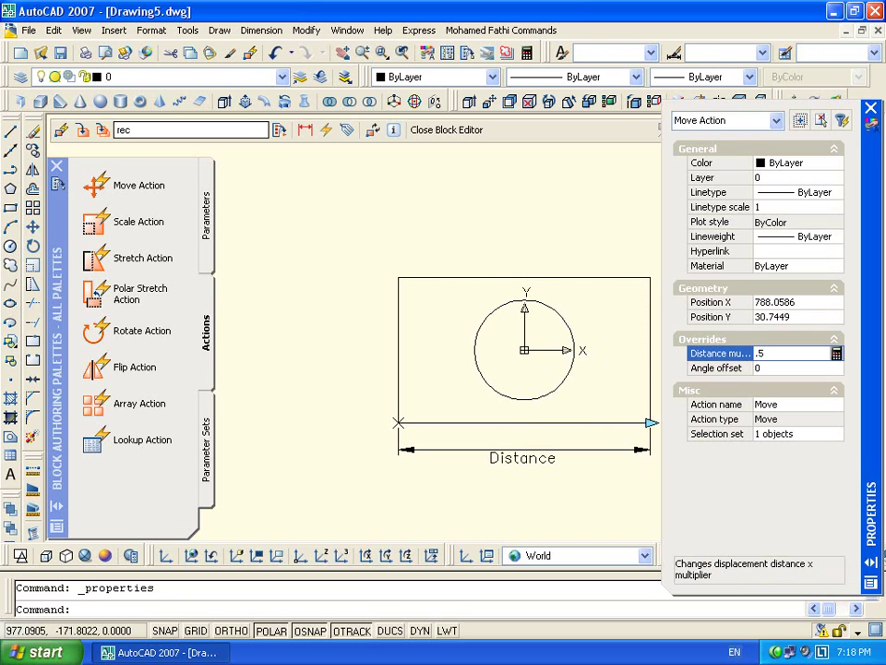
pyautogui.click(785, 367)
pyautogui.click(870, 108)
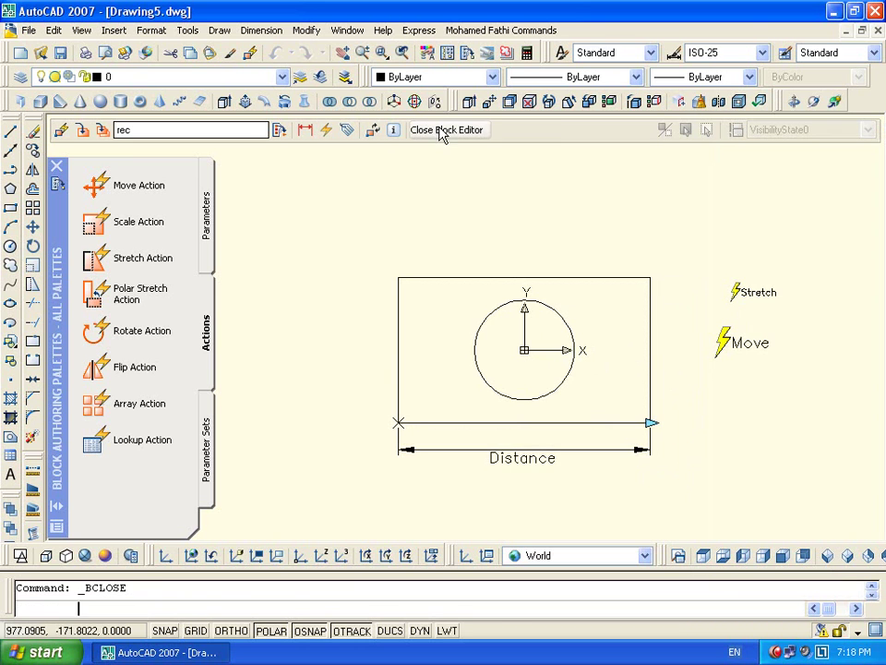
# Save the block changes, close the Block Editor, and select the rec block
pyautogui.click(443, 130)
pyautogui.click(373, 372)
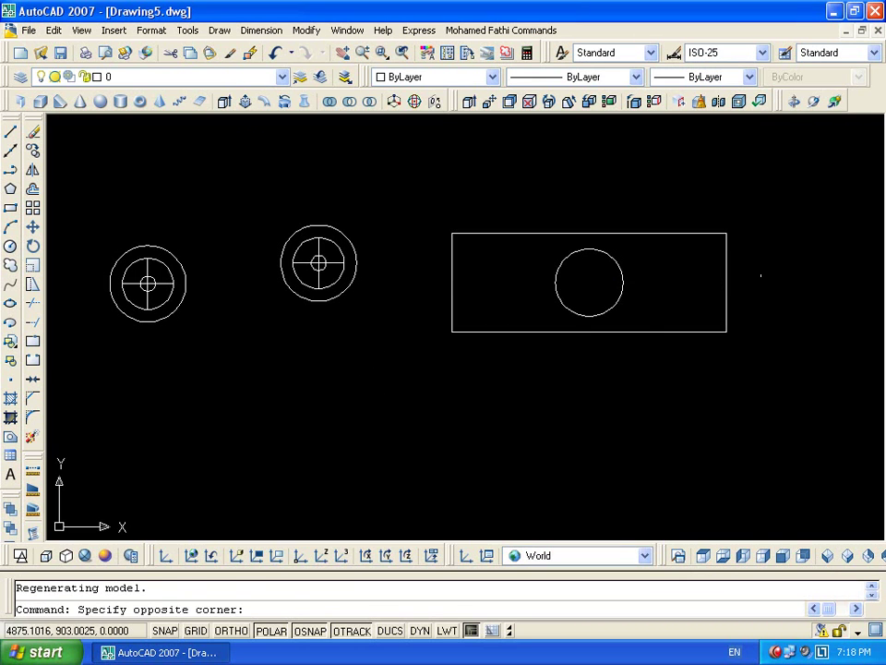
pyautogui.click(760, 272)
pyautogui.click(715, 375)
# Stretch the block narrower and wider several times, ending slightly wider with the circle centred
pyautogui.click(727, 333)
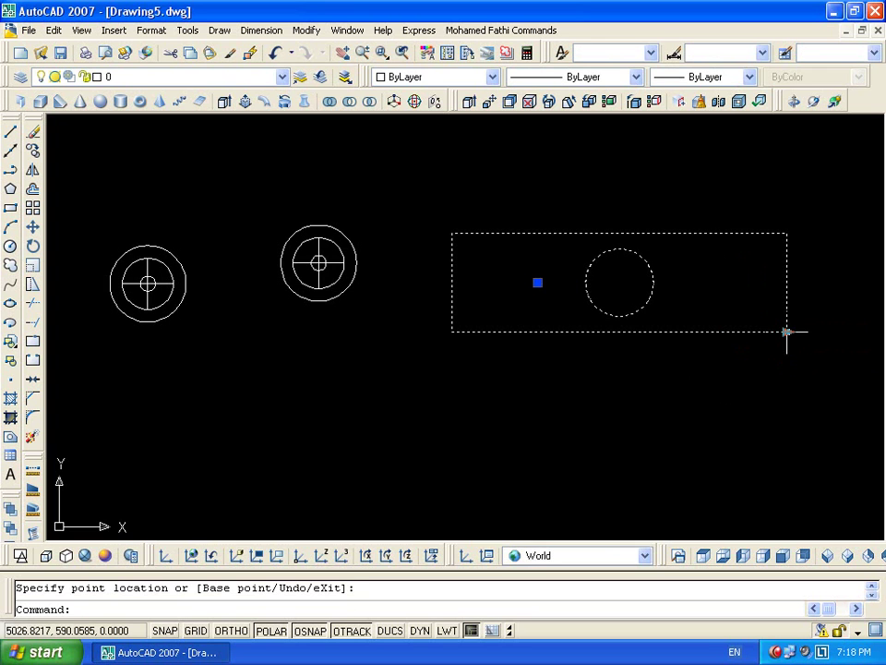
pyautogui.click(562, 332)
pyautogui.click(562, 332)
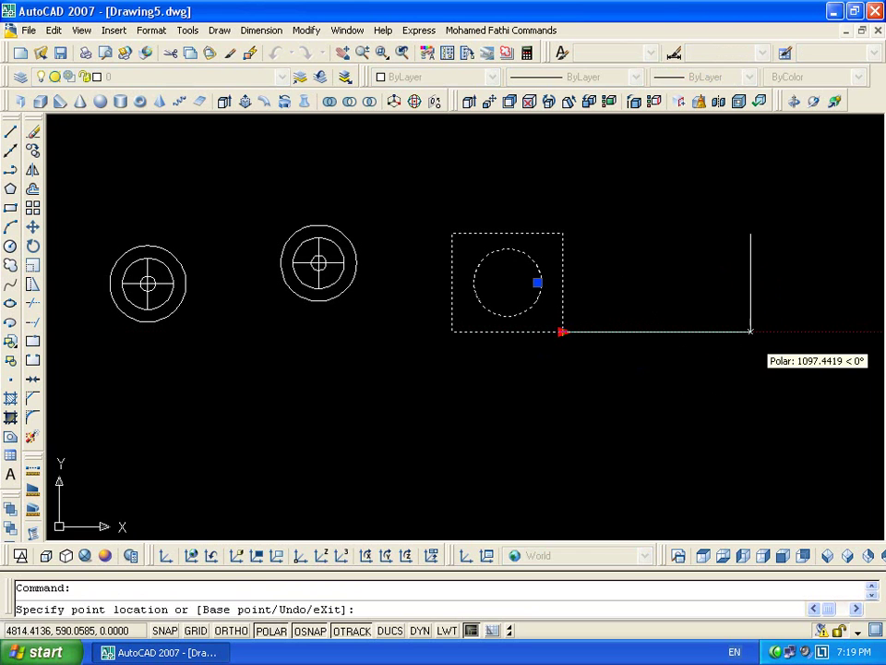
pyautogui.click(769, 332)
pyautogui.click(769, 332)
pyautogui.click(591, 333)
pyautogui.click(591, 332)
pyautogui.click(772, 332)
pyautogui.click(772, 331)
pyautogui.click(558, 332)
pyautogui.click(558, 331)
pyautogui.click(784, 332)
pyautogui.click(783, 332)
pyautogui.click(573, 332)
pyautogui.click(574, 332)
pyautogui.click(748, 332)
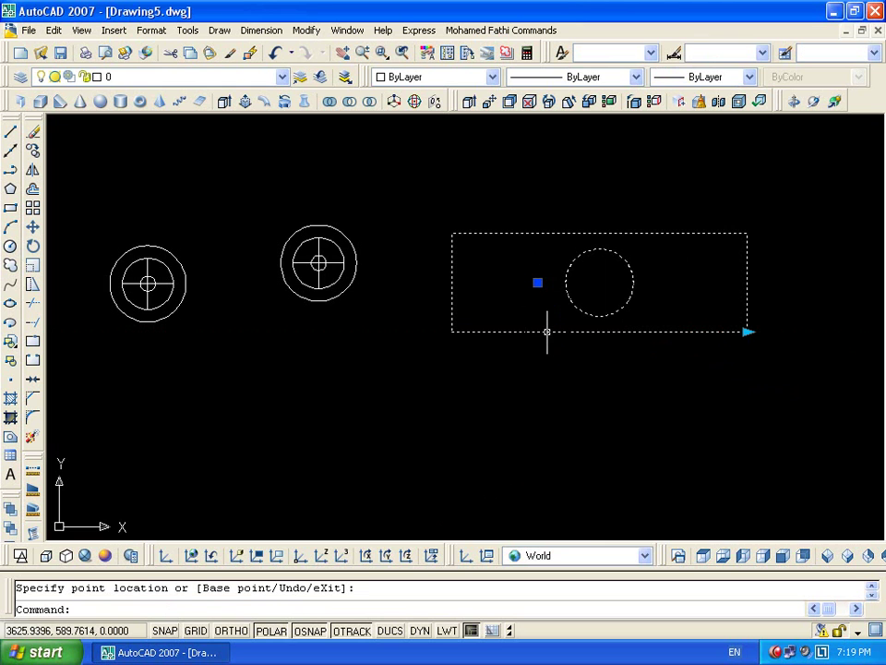
pyautogui.press('Return')
# Add a Base Point Parameter at the circle's centre in rec
pyautogui.click(457, 446)
pyautogui.scroll(-2, 465, 356)
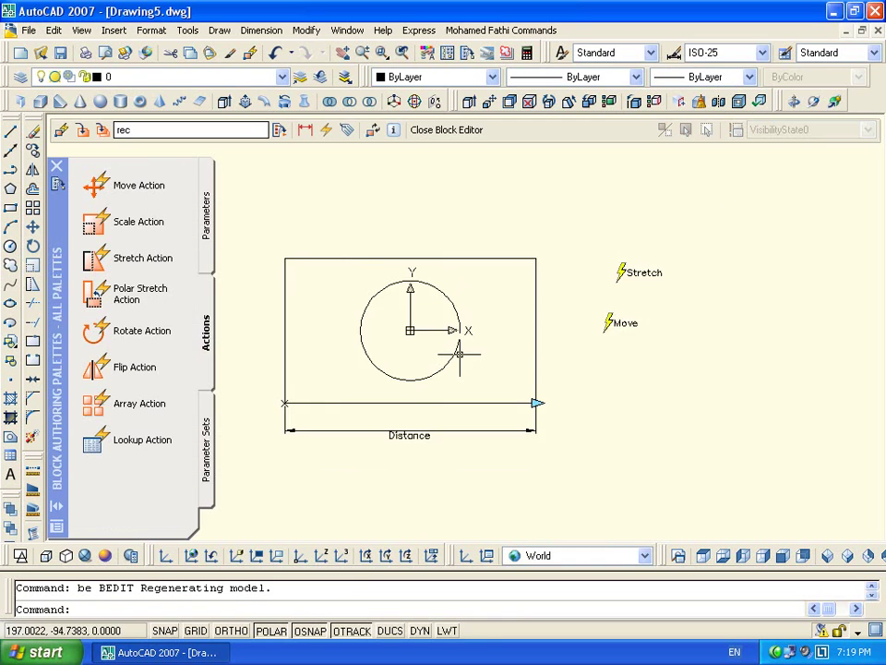
pyautogui.moveTo(464, 356); pyautogui.dragTo(563, 318, button='middle')
pyautogui.click(205, 217)
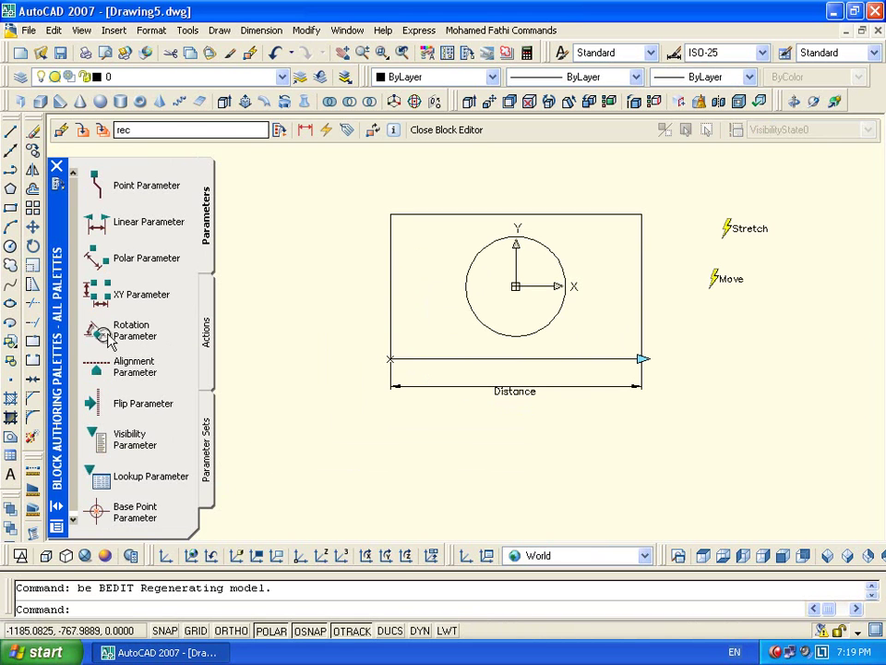
pyautogui.click(103, 515)
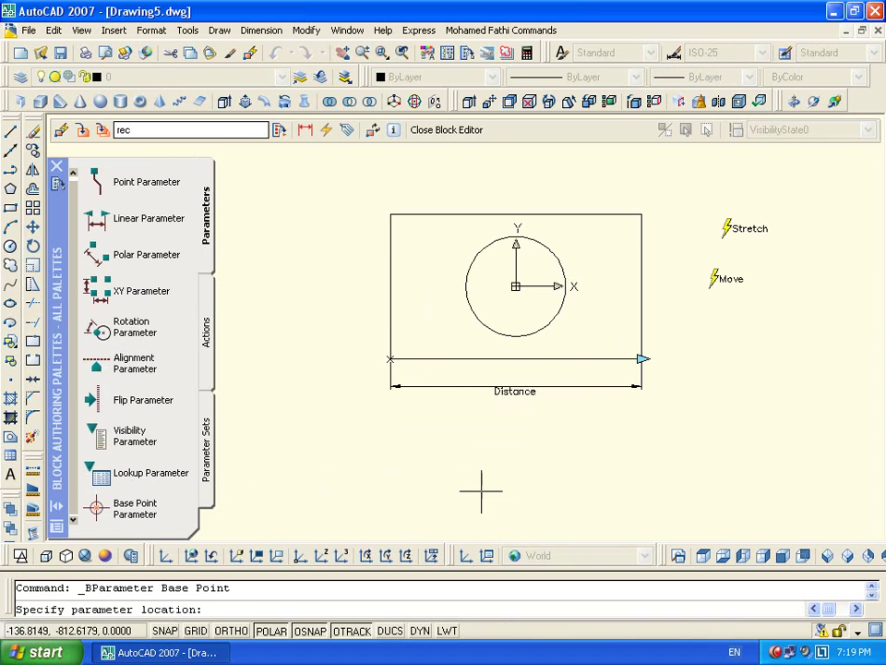
pyautogui.click(515, 287)
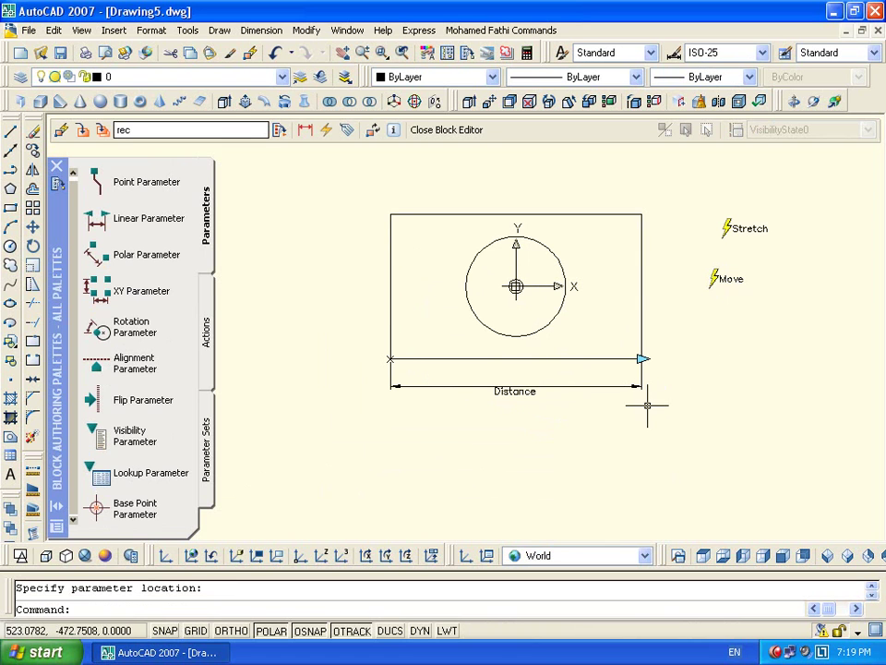
# Add another object to the Move action's selection set
pyautogui.doubleClick(725, 278)
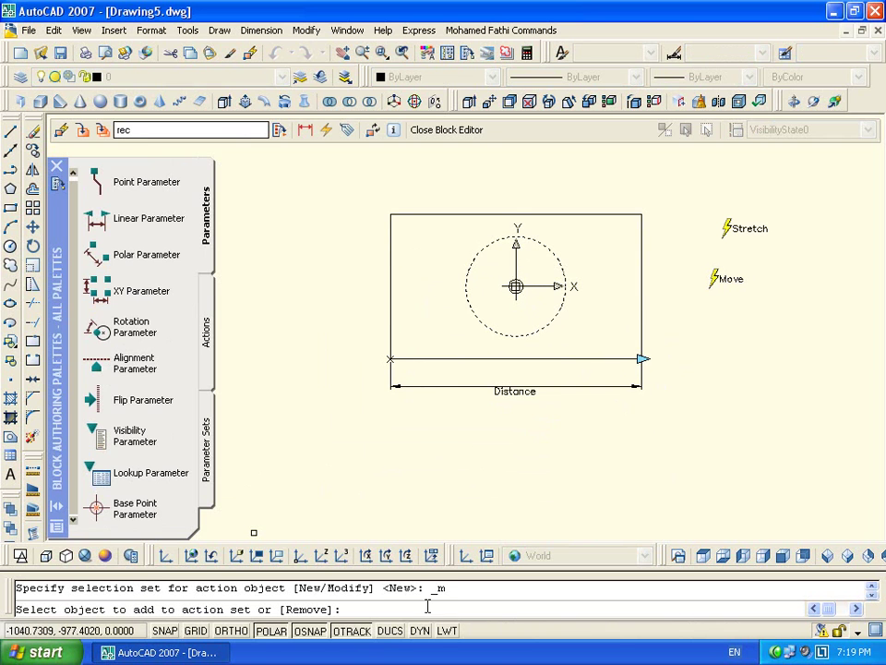
pyautogui.click(516, 286)
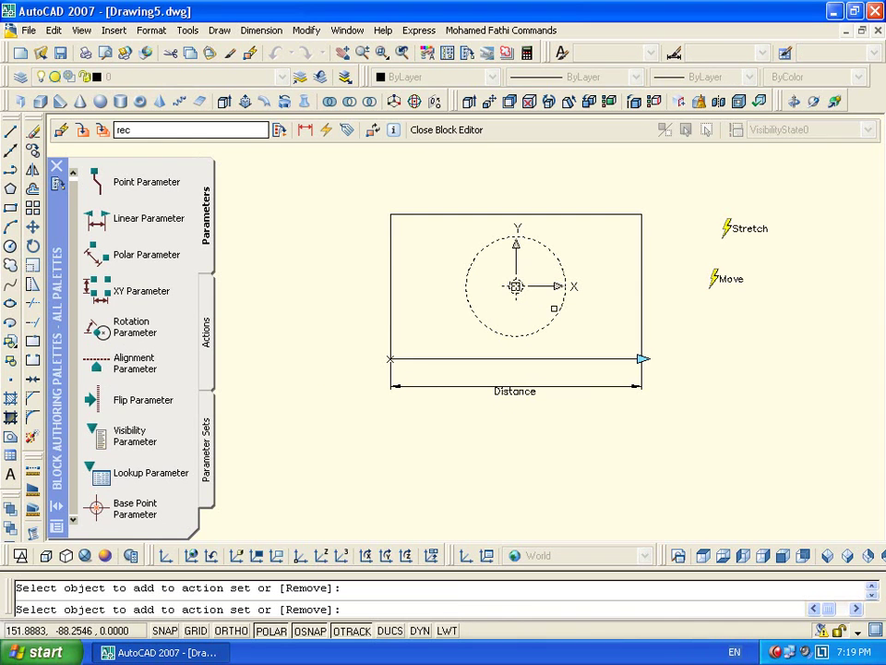
pyautogui.press('Return')
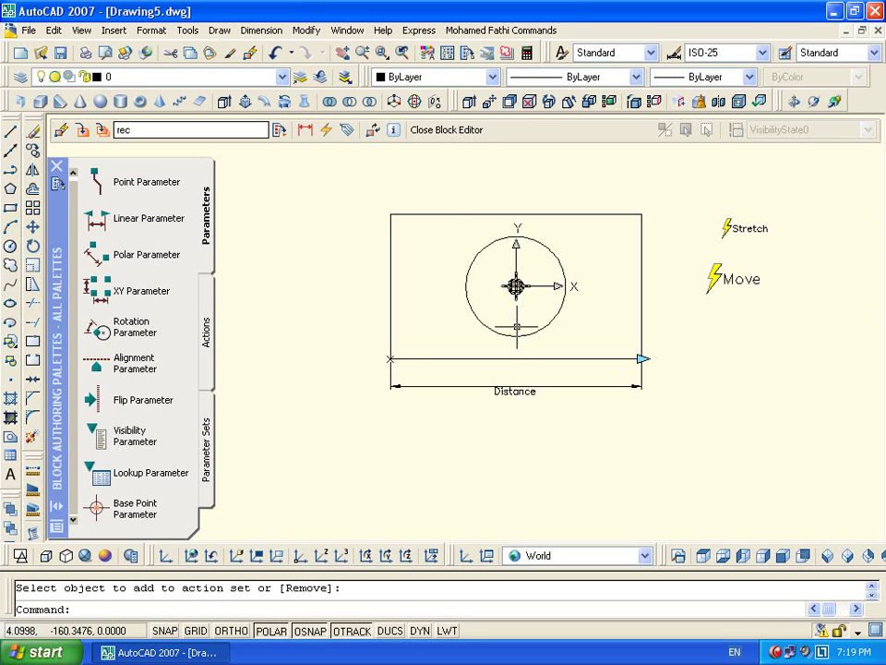
# Close the Block Editor saving changes, then select the rec block in the drawing
pyautogui.click(455, 130)
pyautogui.click(395, 374)
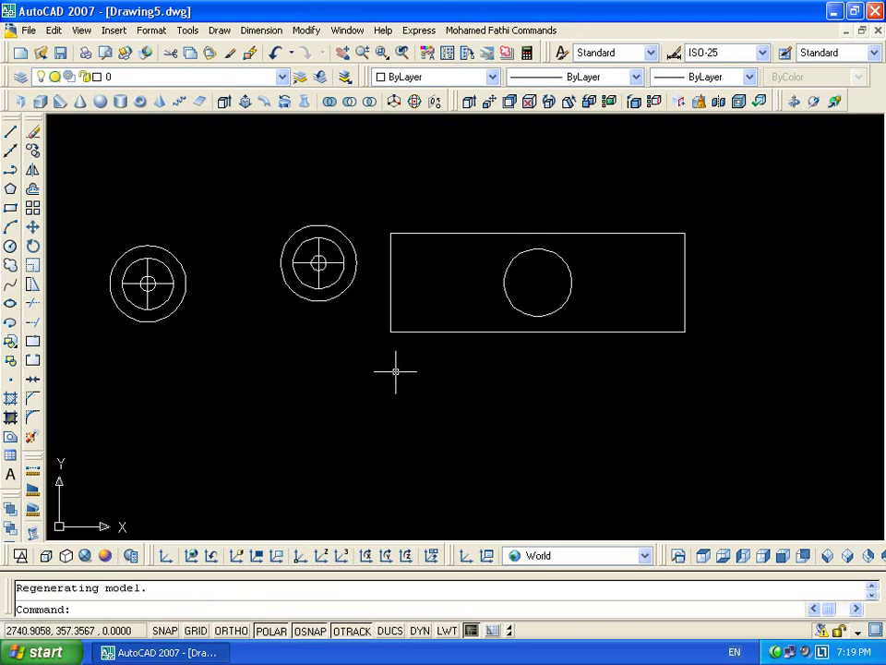
pyautogui.click(728, 293)
pyautogui.click(645, 383)
# Shorten and lengthen the rec block several times with its length grip, the circle shifting along
pyautogui.click(684, 330)
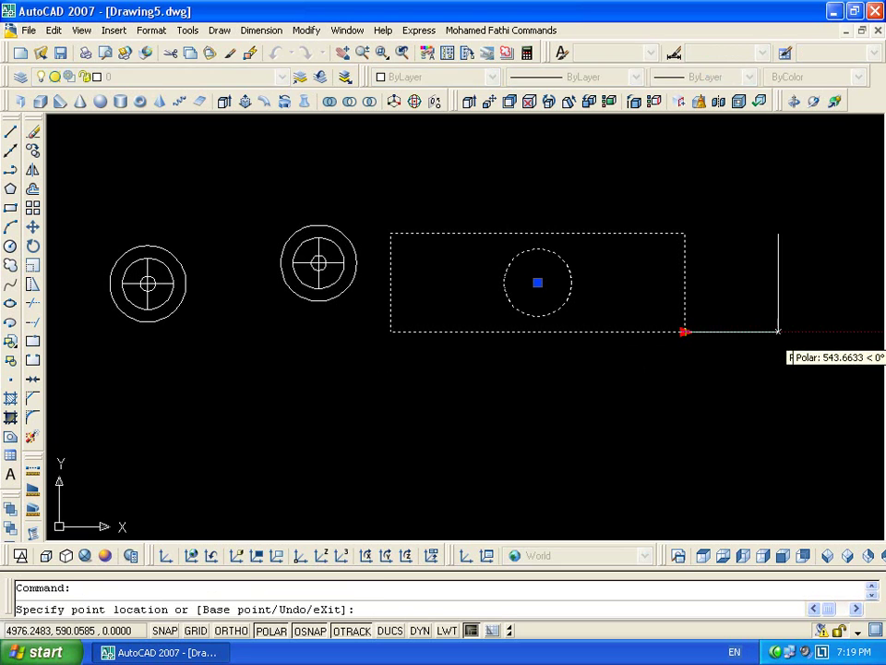
pyautogui.click(780, 330)
pyautogui.click(535, 341)
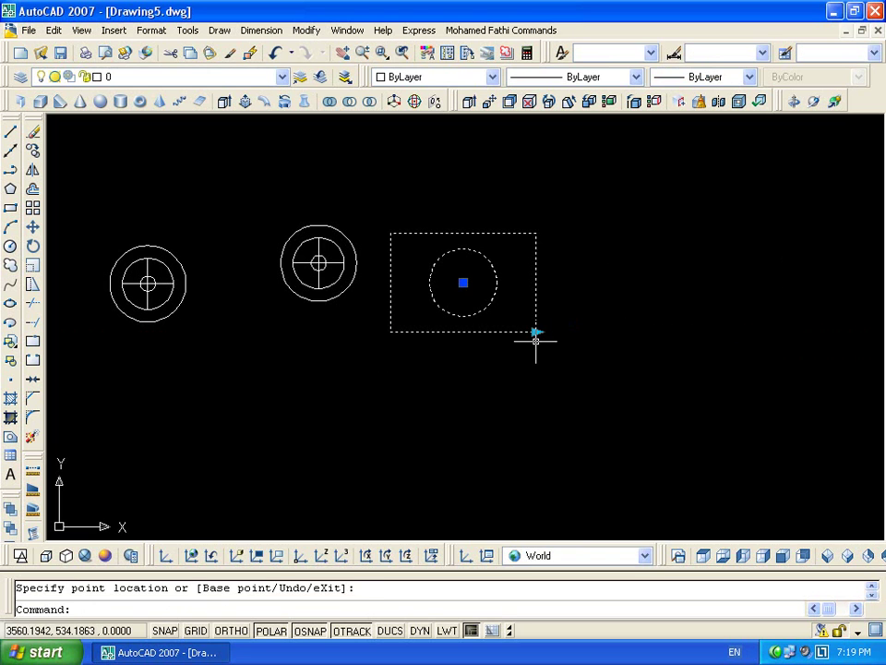
pyautogui.click(535, 332)
pyautogui.click(745, 331)
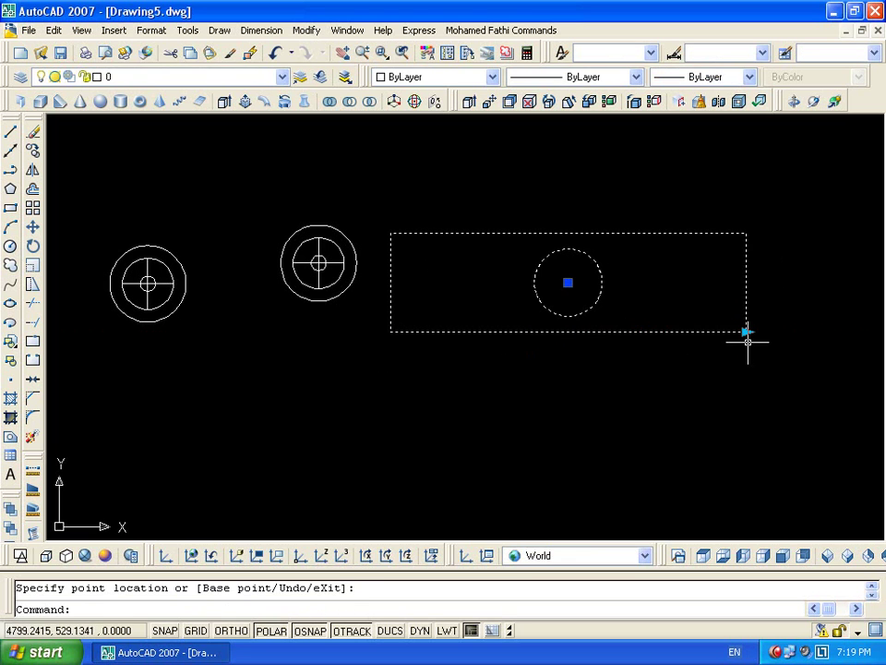
pyautogui.click(746, 332)
pyautogui.click(533, 332)
pyautogui.click(534, 333)
pyautogui.click(839, 333)
# Move the rec block down-left and back up-right with its insertion grip
pyautogui.click(614, 282)
pyautogui.click(414, 400)
pyautogui.click(414, 401)
pyautogui.click(529, 256)
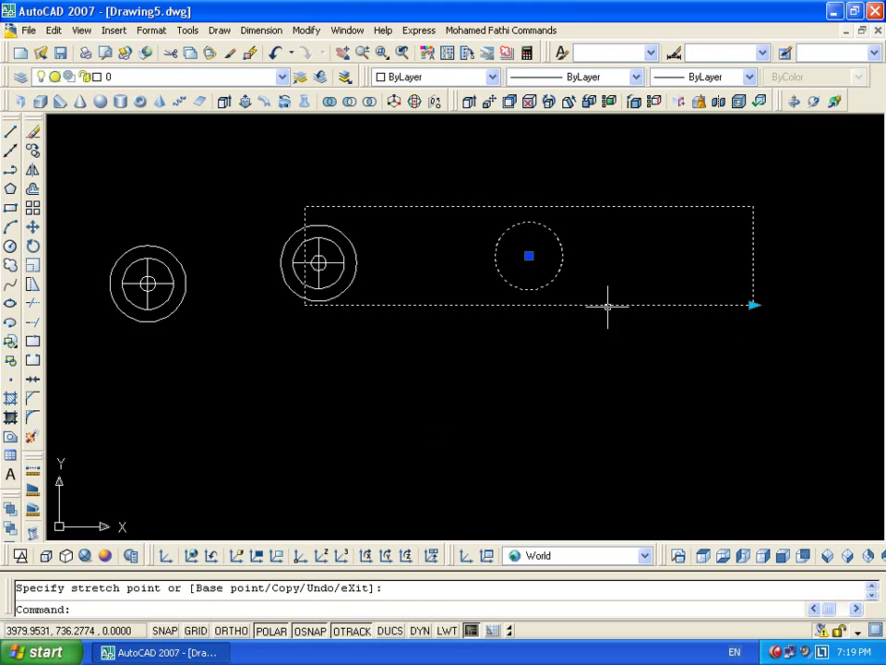
# Restretch the rectangle several more times, alternately shortening and lengthening it
pyautogui.click(754, 304)
pyautogui.click(510, 308)
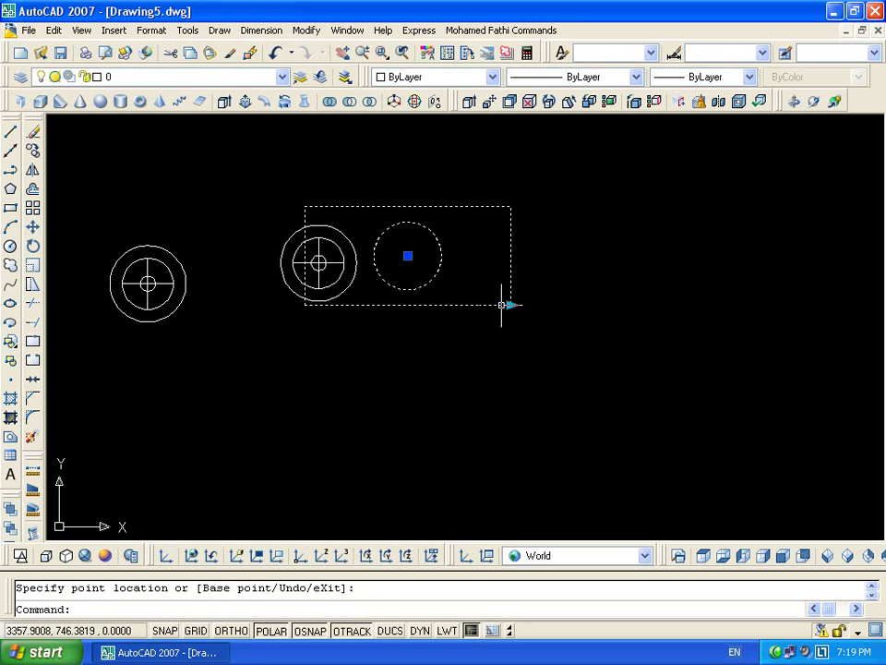
pyautogui.click(510, 304)
pyautogui.click(442, 305)
pyautogui.click(442, 305)
pyautogui.click(682, 304)
pyautogui.click(682, 304)
pyautogui.click(482, 316)
pyautogui.click(483, 304)
pyautogui.click(637, 317)
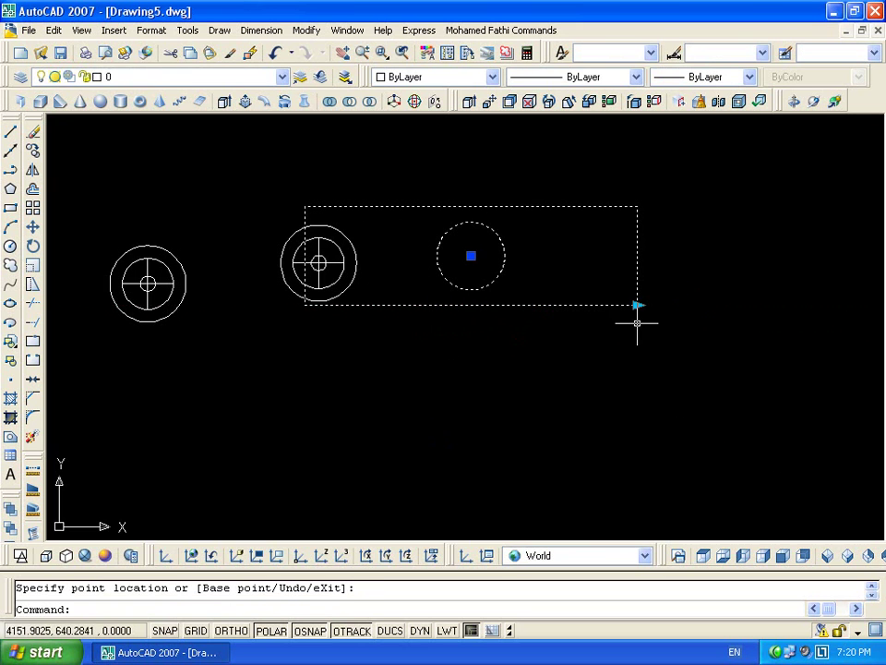
# Select the rec block and double-click it to edit its definition
pyautogui.click(546, 339)
pyautogui.click(524, 306)
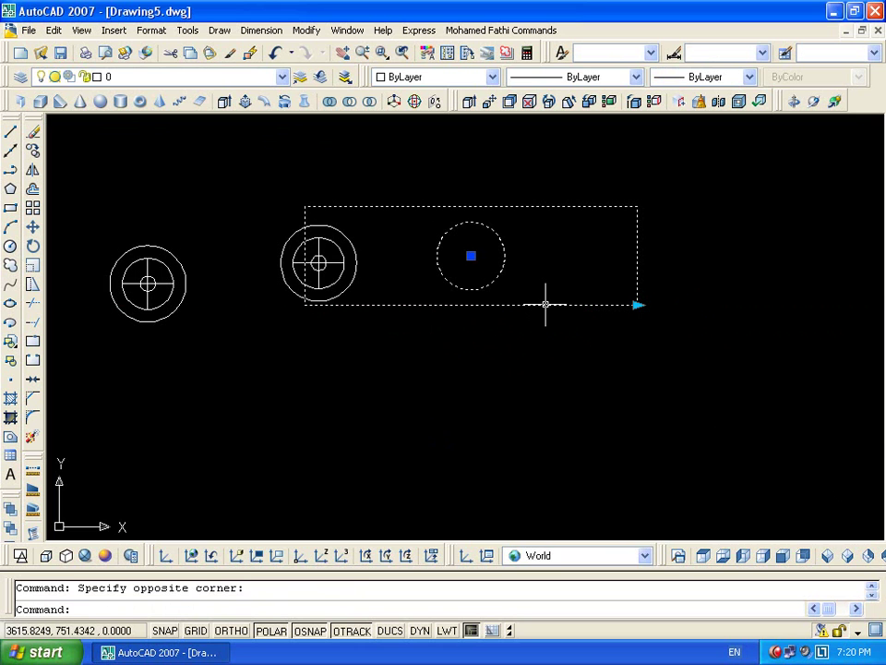
pyautogui.doubleClick(545, 304)
# Open rec in the Block Editor and browse the Actions and Parameter Sets tabs, adjusting the view
pyautogui.click(451, 453)
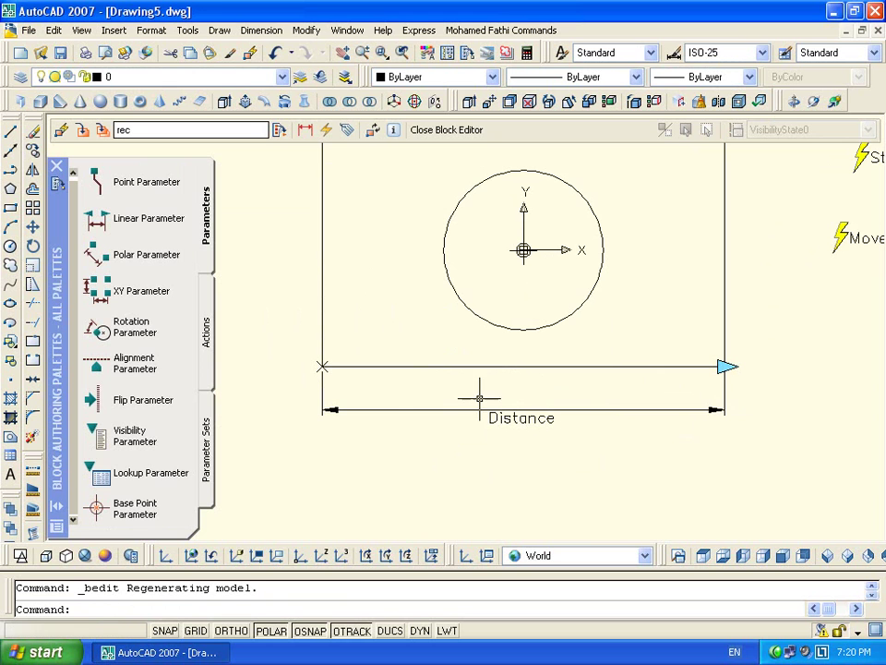
pyautogui.click(206, 318)
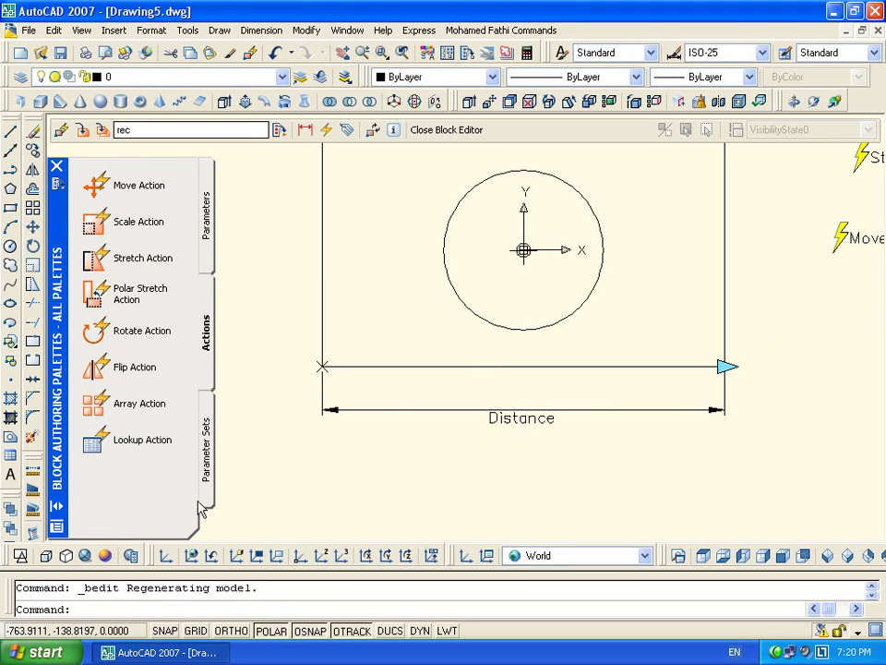
pyautogui.click(205, 447)
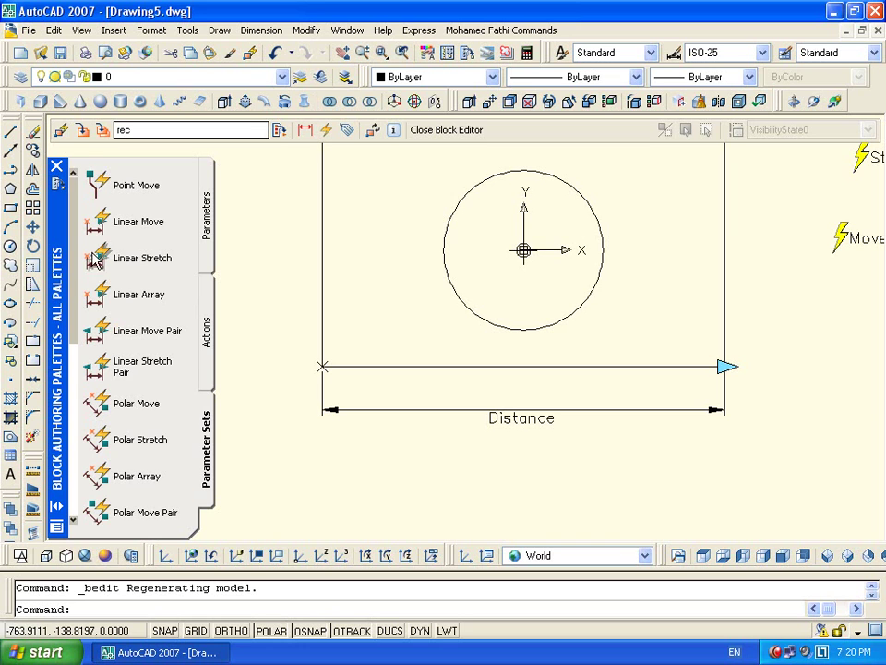
pyautogui.scroll(-1, 96, 191)
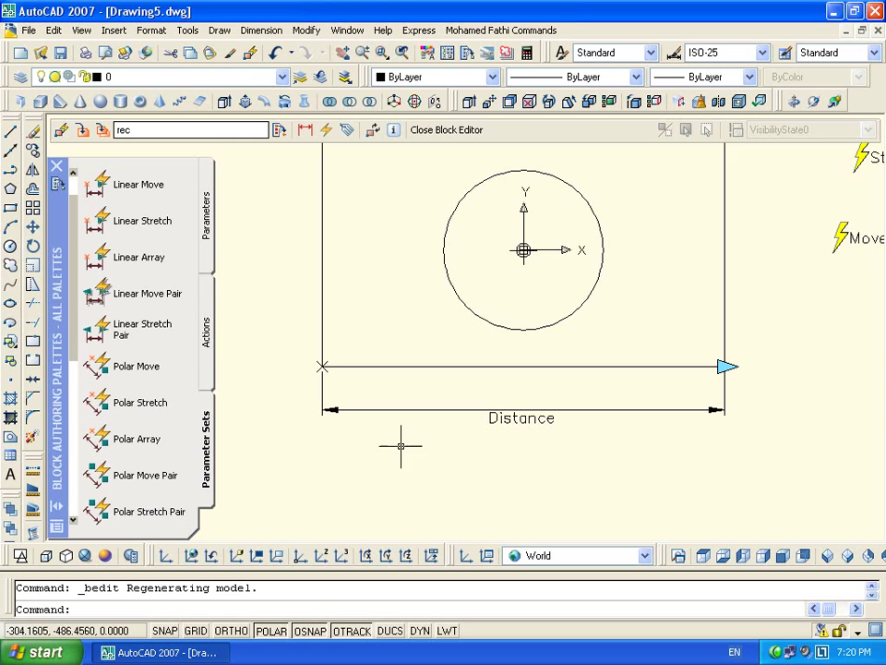
pyautogui.moveTo(737, 279)
pyautogui.mouseDown(button='middle')
pyautogui.moveTo(710, 355)
pyautogui.moveTo(693, 366)
pyautogui.mouseUp(button='middle')
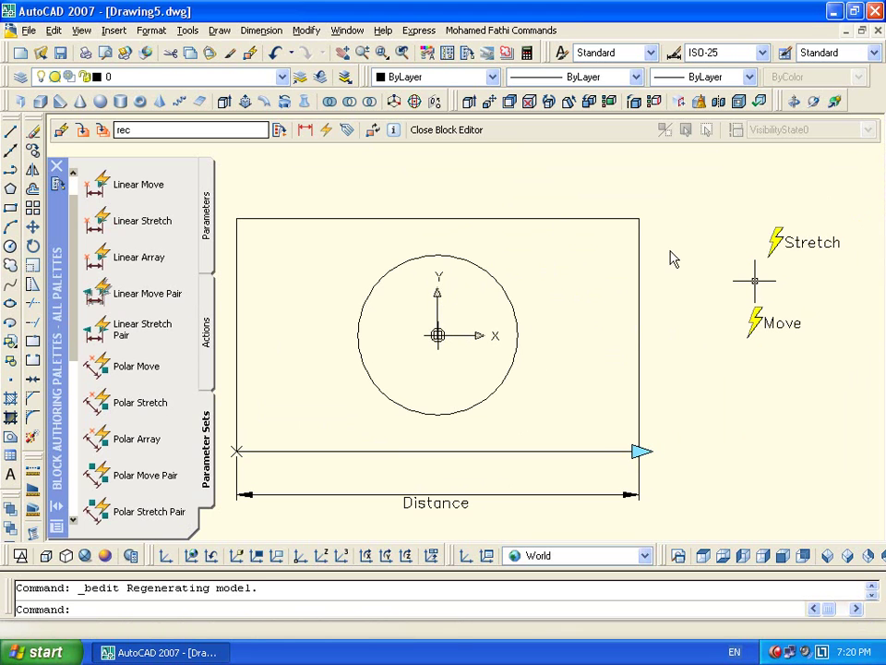
pyautogui.click(677, 199)
pyautogui.click(677, 301)
pyautogui.scroll(-2, 668, 397)
pyautogui.moveTo(667, 397)
pyautogui.mouseDown(button='middle')
pyautogui.moveTo(619, 320)
pyautogui.moveTo(585, 314)
pyautogui.mouseUp(button='middle')
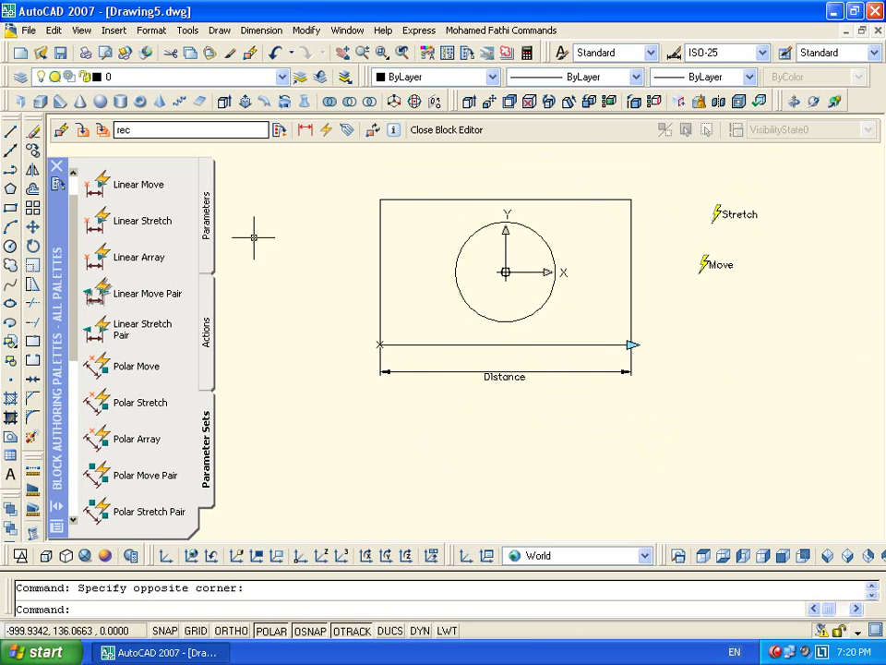
# Add a point parameter anchored at the circle's centre
pyautogui.click(208, 238)
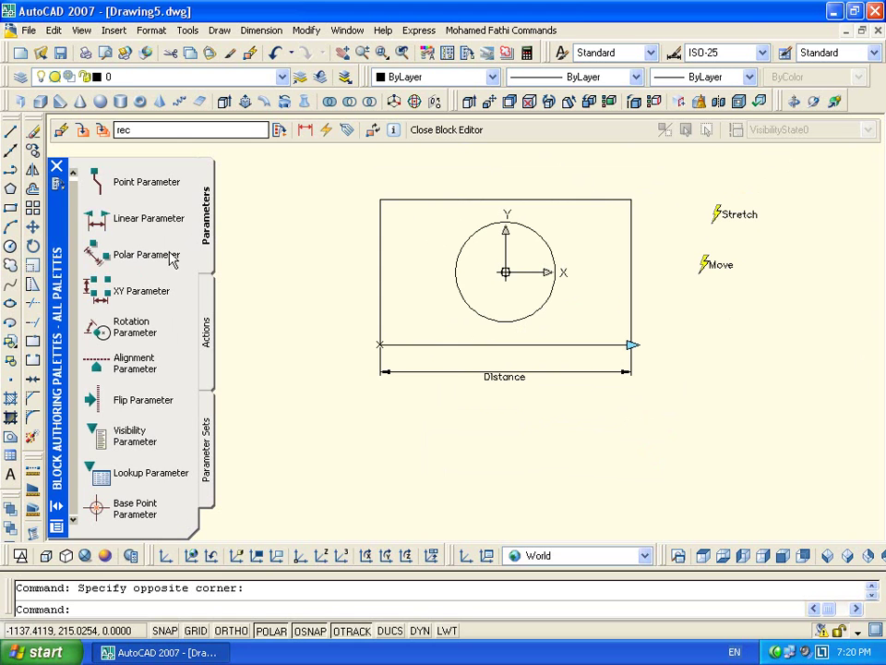
pyautogui.click(94, 172)
pyautogui.click(506, 271)
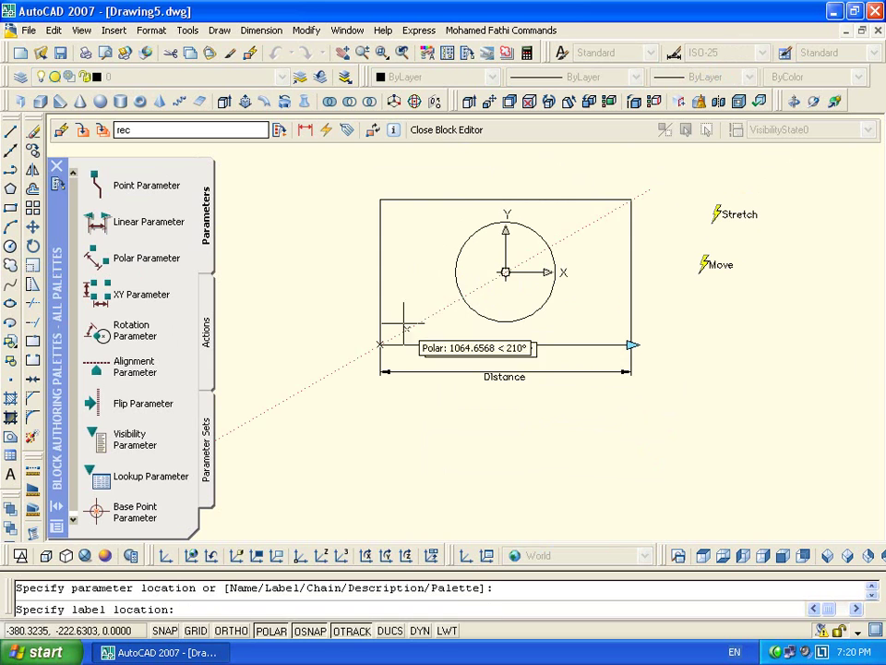
# Place the point parameter's Position label left of the rectangle and show the Actions list
pyautogui.click(290, 319)
pyautogui.moveTo(475, 297); pyautogui.dragTo(524, 306, button='middle')
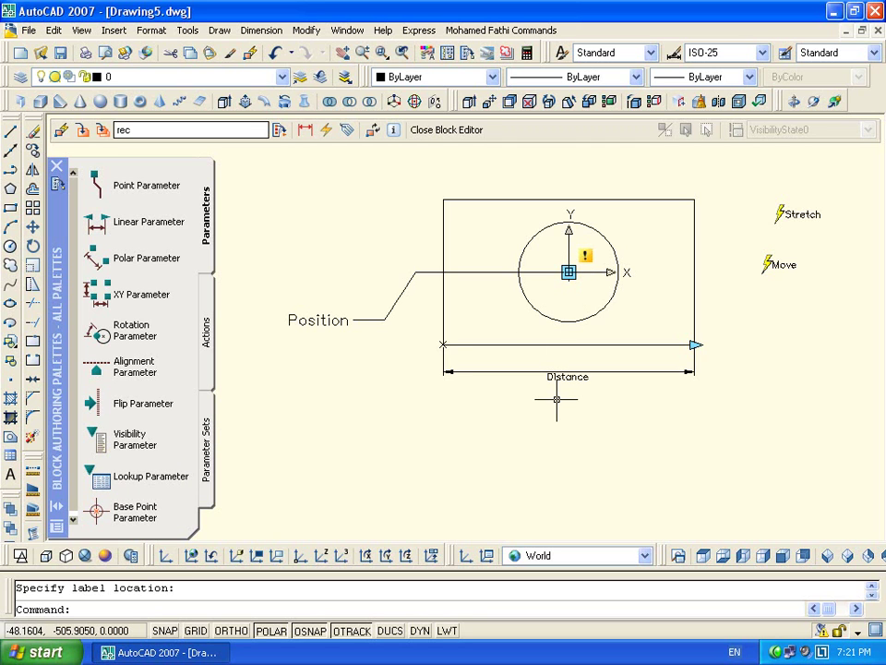
pyautogui.click(208, 332)
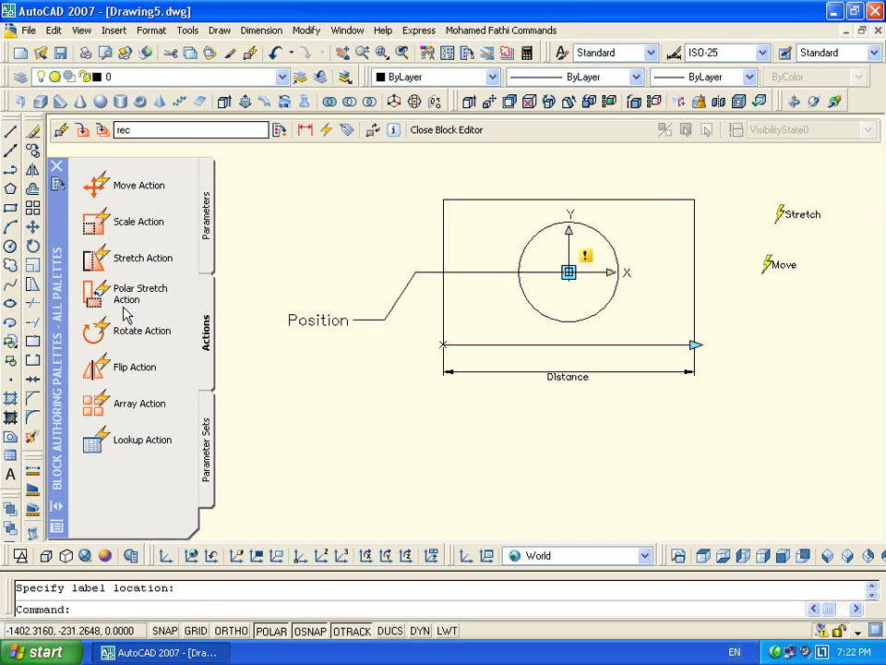
pyautogui.click(206, 217)
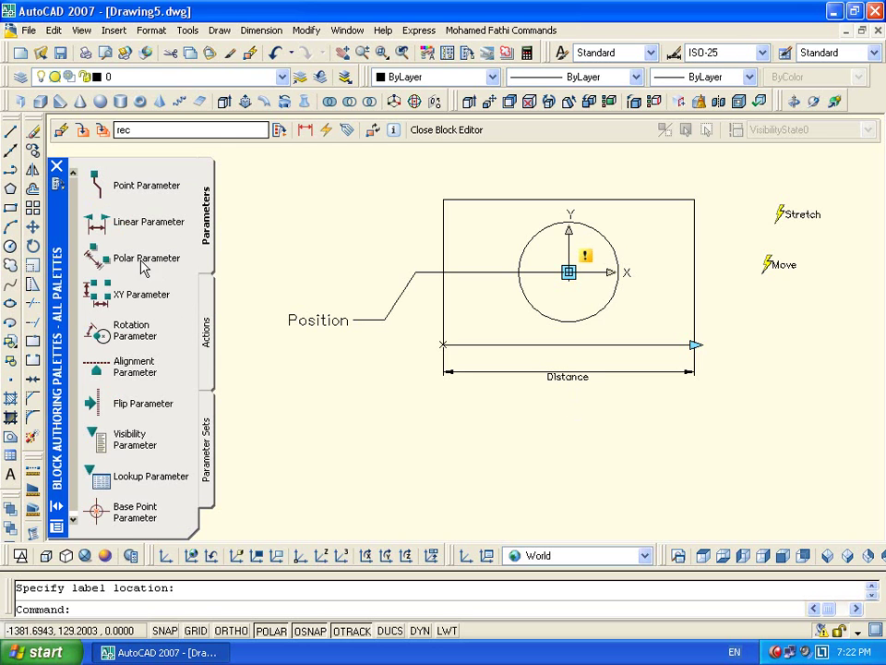
pyautogui.click(204, 337)
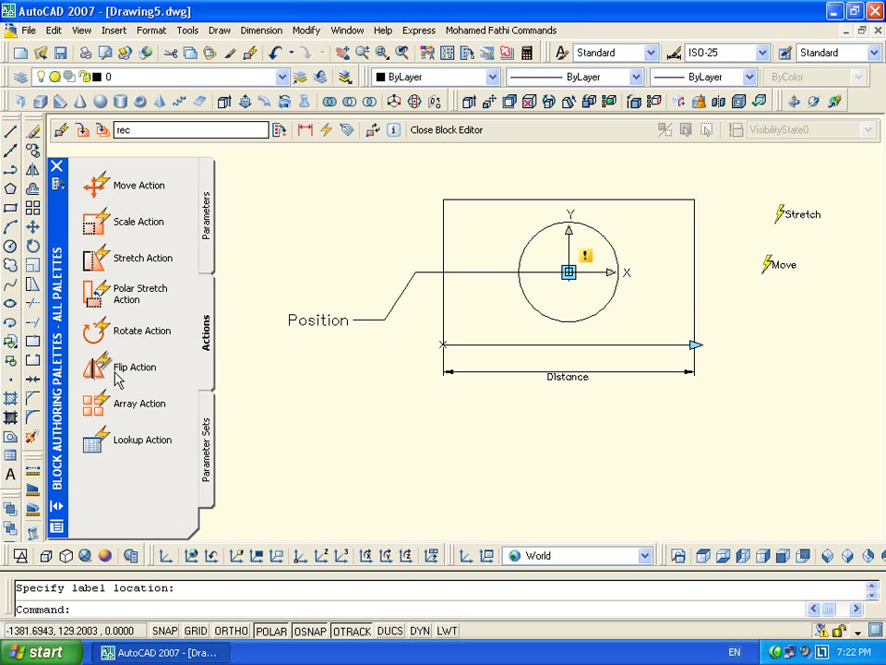
pyautogui.click(205, 172)
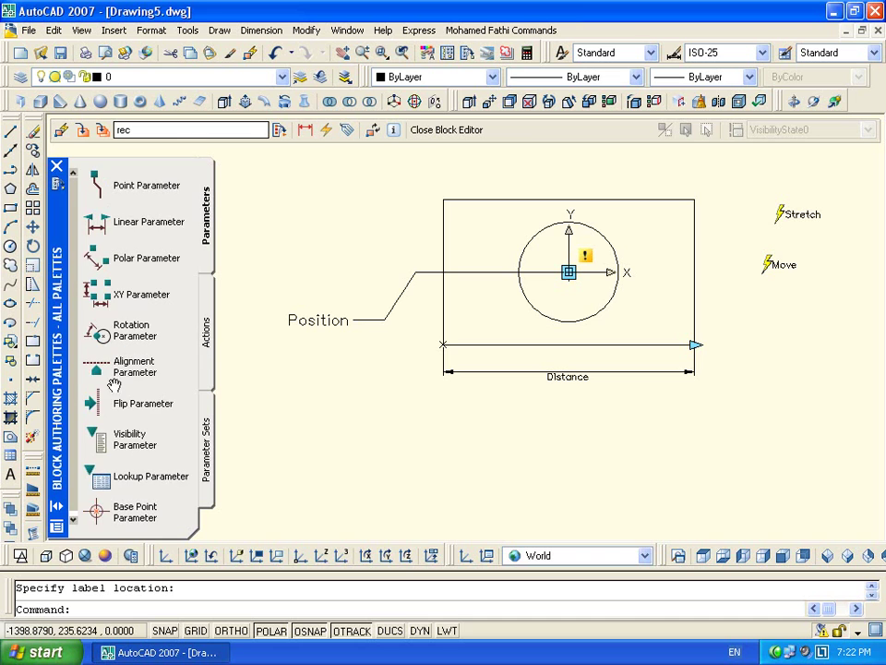
pyautogui.click(205, 333)
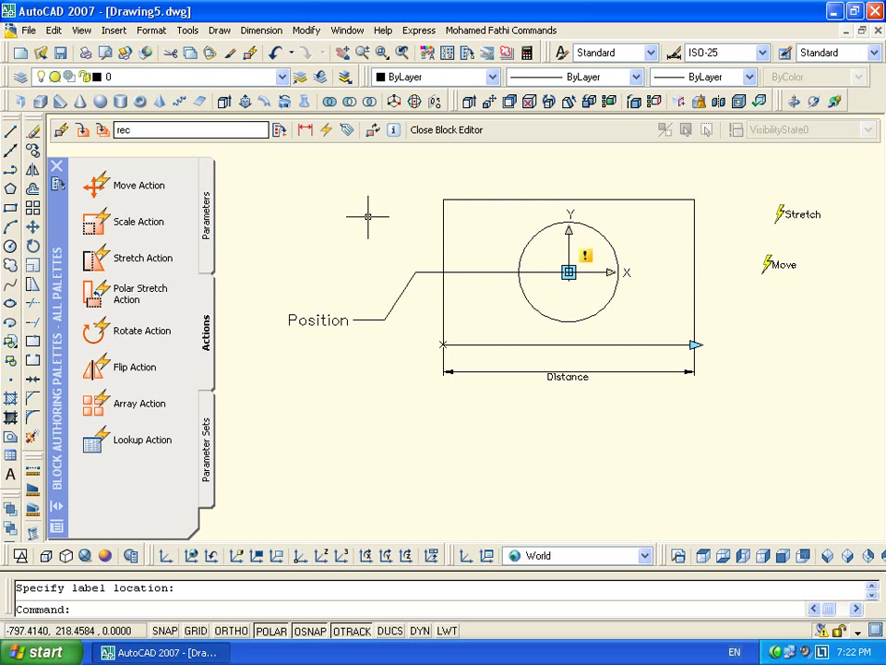
pyautogui.scroll(-2, 539, 254)
# Close the Block Editor, answering the save-changes prompt
pyautogui.click(462, 131)
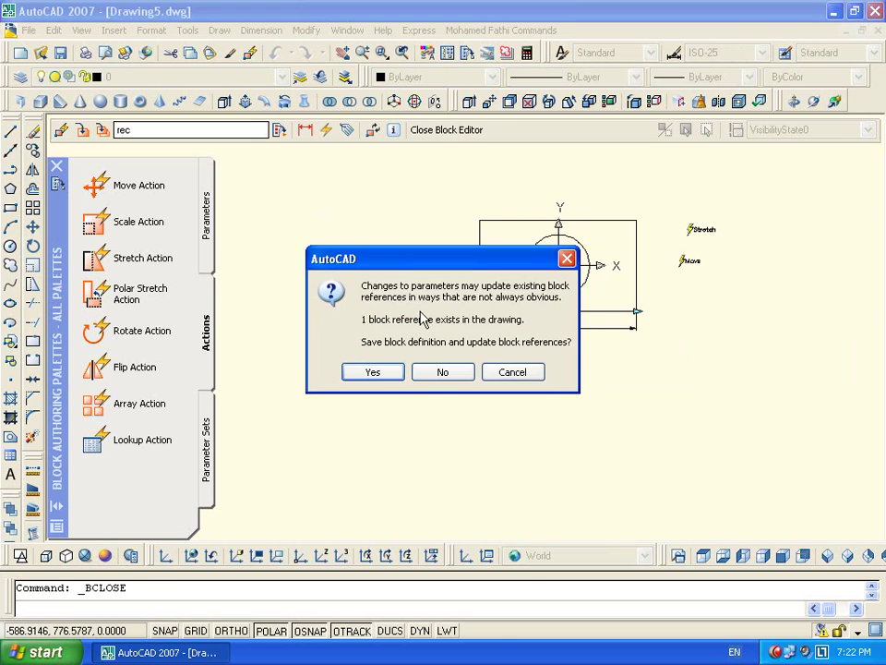
pyautogui.click(437, 370)
pyautogui.press('Escape')
# Window-select and erase the three remaining objects in Drawing5
pyautogui.scroll(-3, 482, 310)
pyautogui.click(605, 243)
pyautogui.click(297, 414)
pyautogui.press('Delete')
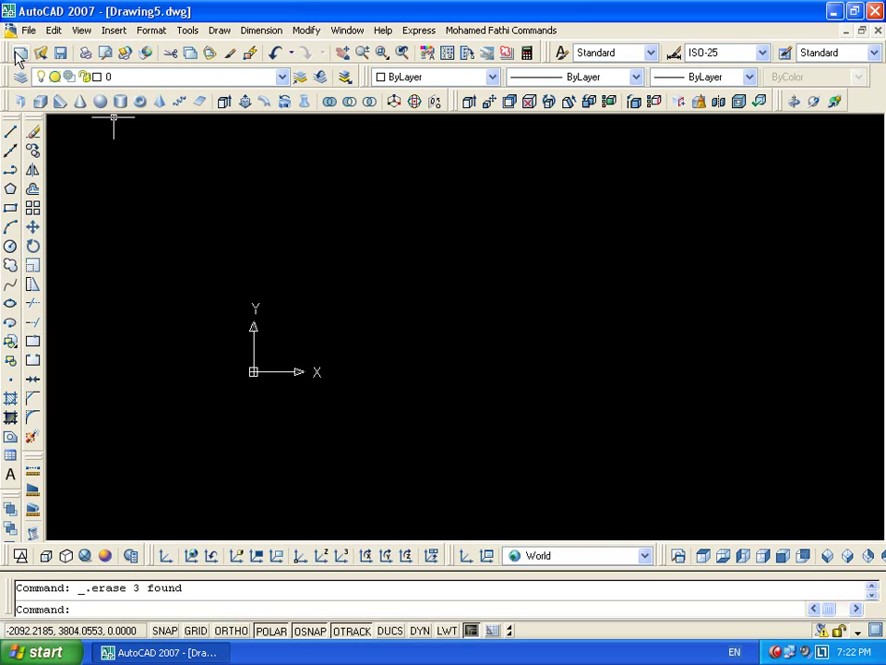
# Start a new drawing and choose the acadiso3D template
pyautogui.click(17, 52)
pyautogui.click(513, 406)
pyautogui.click(514, 406)
pyautogui.click(513, 406)
pyautogui.click(513, 406)
pyautogui.click(513, 406)
pyautogui.click(513, 406)
pyautogui.click(513, 406)
pyautogui.click(513, 406)
pyautogui.click(514, 406)
pyautogui.click(513, 407)
pyautogui.click(512, 407)
pyautogui.click(512, 407)
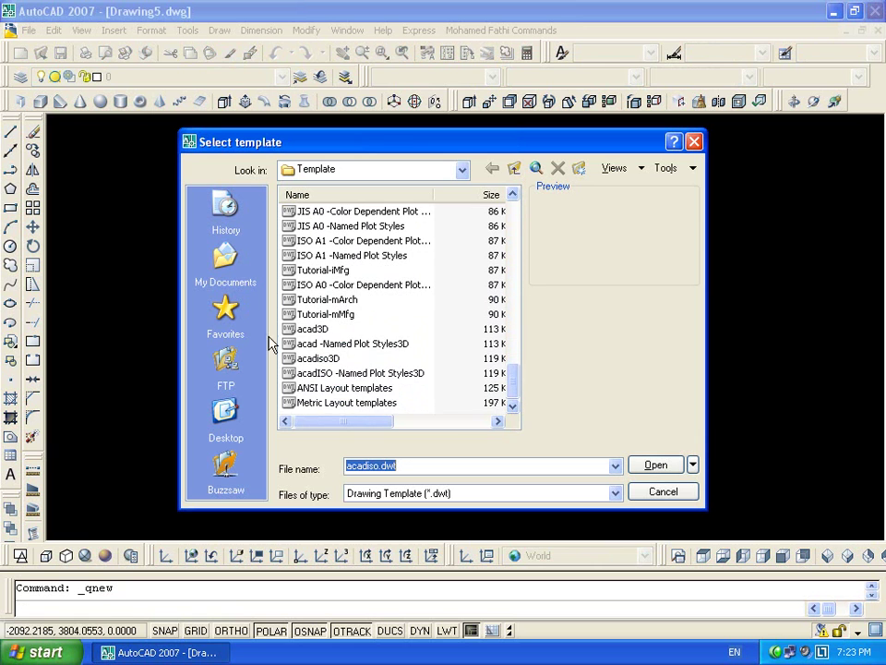
# Create a drawing from acadISO -Named Plot Styles3D and draw a rectangular solid box
pyautogui.click(325, 359)
pyautogui.doubleClick(409, 374)
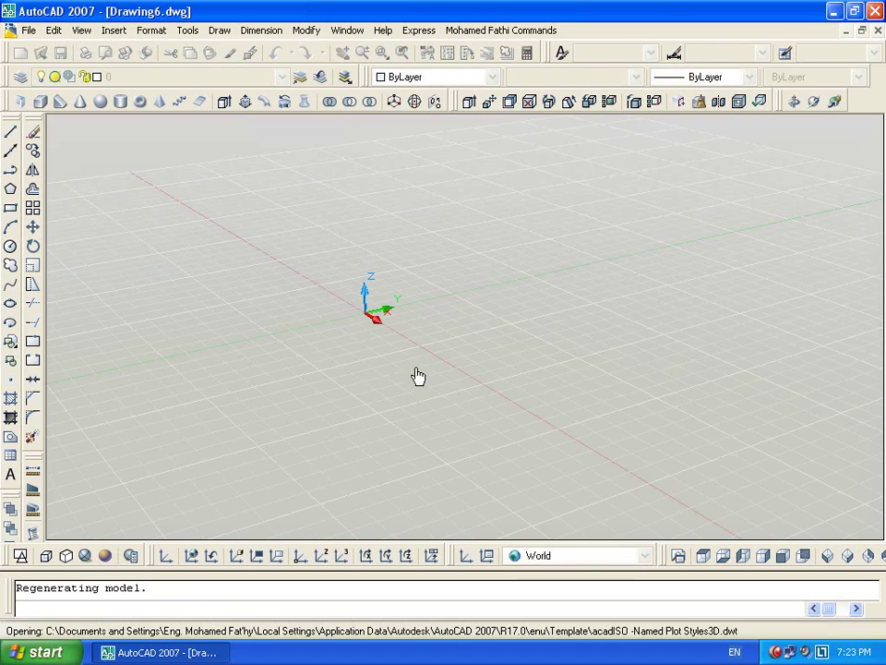
pyautogui.click(40, 101)
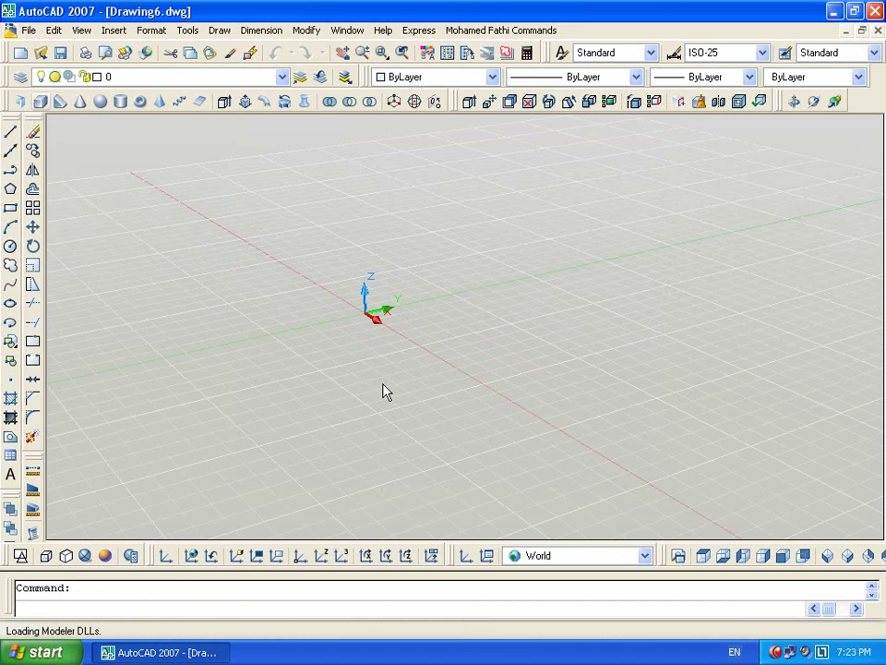
pyautogui.click(420, 344)
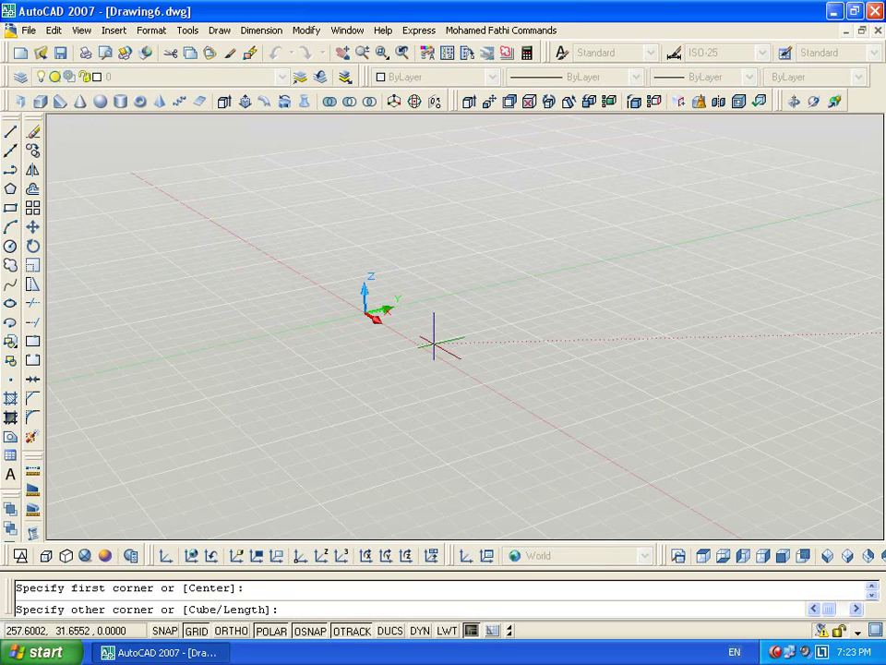
pyautogui.click(622, 343)
pyautogui.click(635, 251)
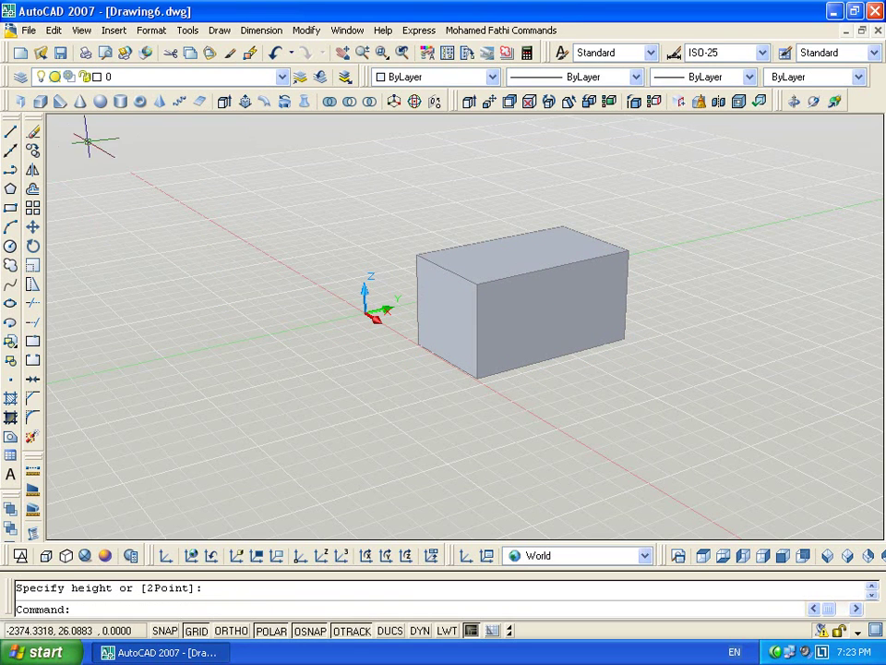
# Draw a circle on the box's front face using DUCS
pyautogui.click(10, 245)
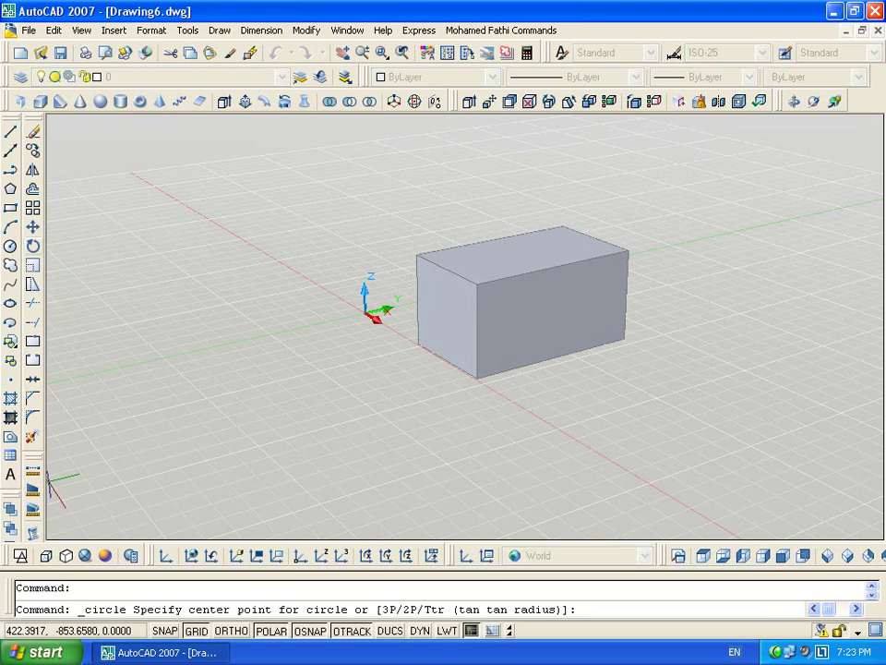
pyautogui.click(389, 631)
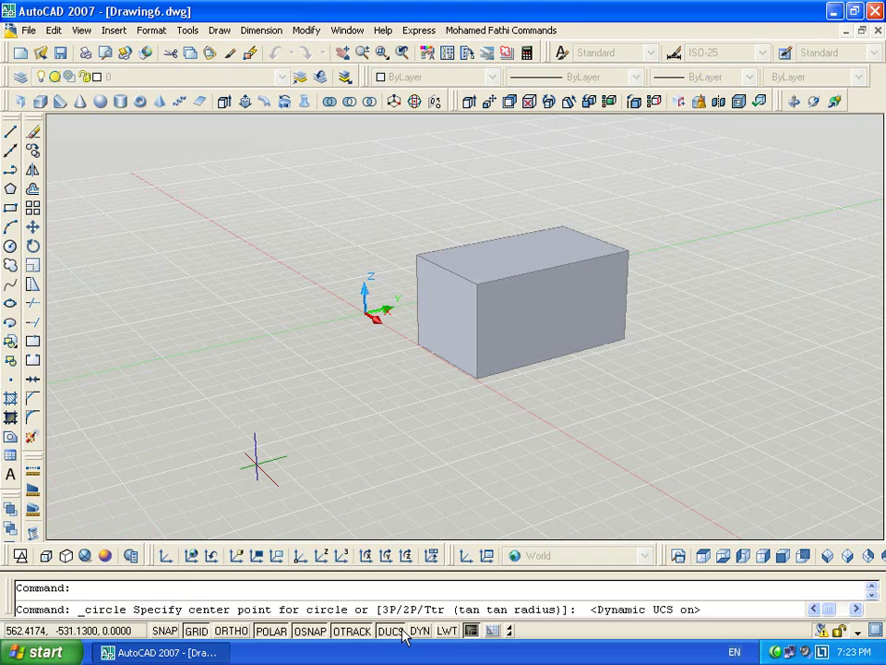
pyautogui.click(552, 305)
pyautogui.click(575, 300)
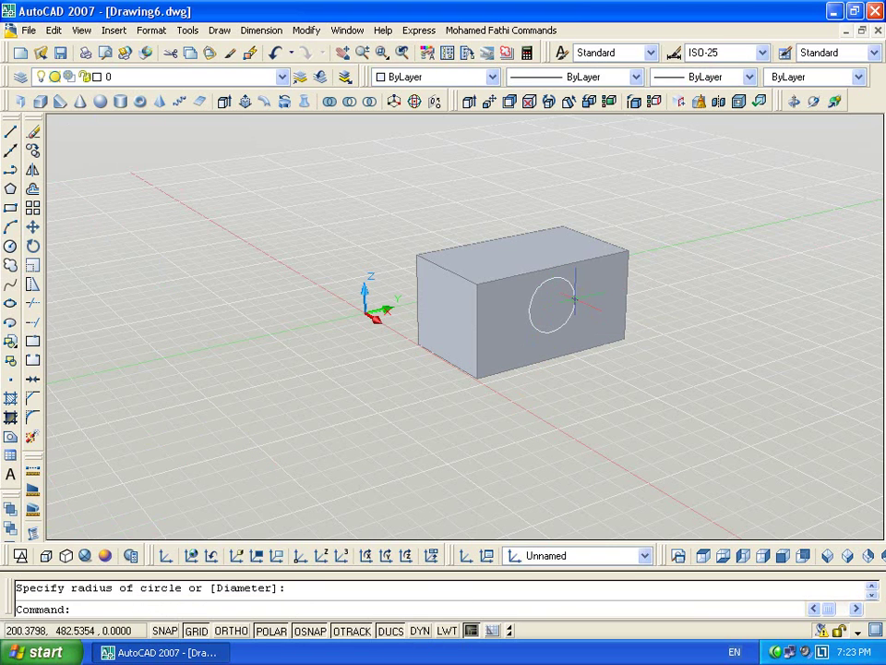
# Presspull the circle through the box to bore a hole, then erase the leftover region
pyautogui.click(245, 101)
pyautogui.click(552, 304)
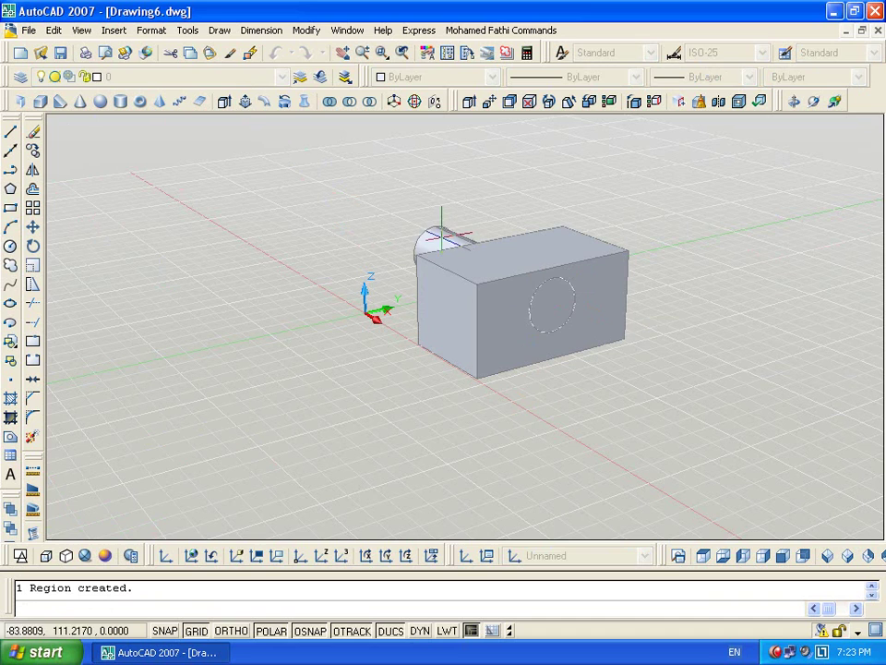
pyautogui.click(480, 247)
pyautogui.keyDown('shift'); pyautogui.moveTo(637, 318); pyautogui.dragTo(555, 325, button='middle'); pyautogui.keyUp('shift')
pyautogui.click(461, 211)
pyautogui.click(594, 455)
pyautogui.press('Delete')
# Orbit around the box to inspect the hole from several sides
pyautogui.keyDown('shift'); pyautogui.moveTo(656, 406); pyautogui.dragTo(594, 337, button='middle'); pyautogui.keyUp('shift')
pyautogui.moveTo(665, 333); pyautogui.dragTo(649, 339)
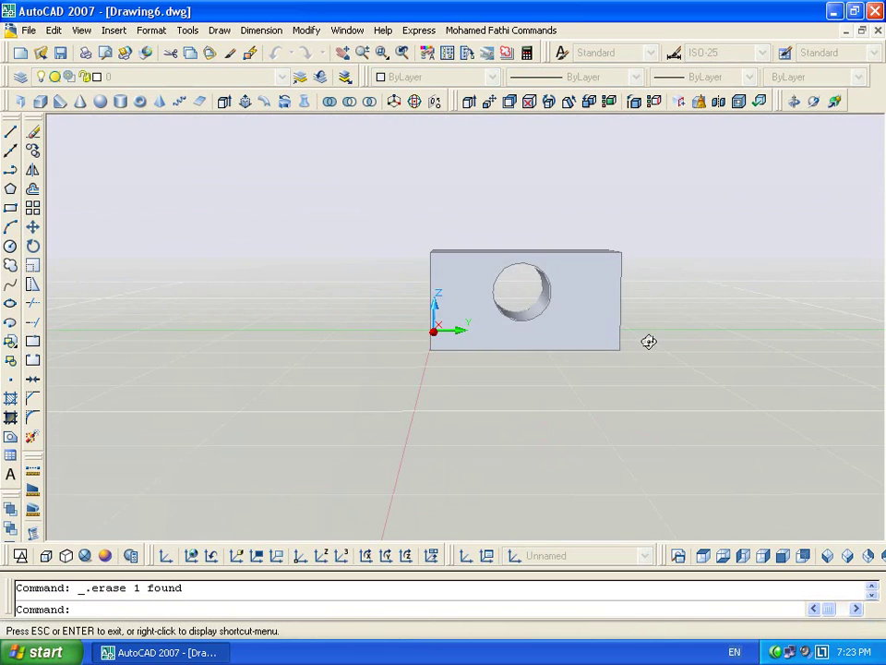
pyautogui.press('Escape')
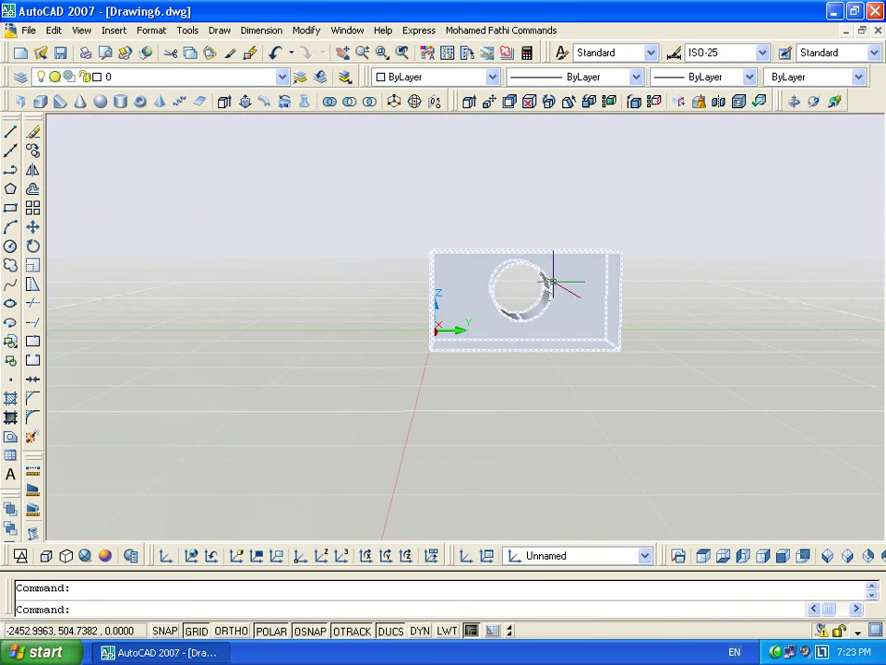
pyautogui.keyDown('shift'); pyautogui.moveTo(744, 344); pyautogui.dragTo(485, 329, button='middle'); pyautogui.keyUp('shift')
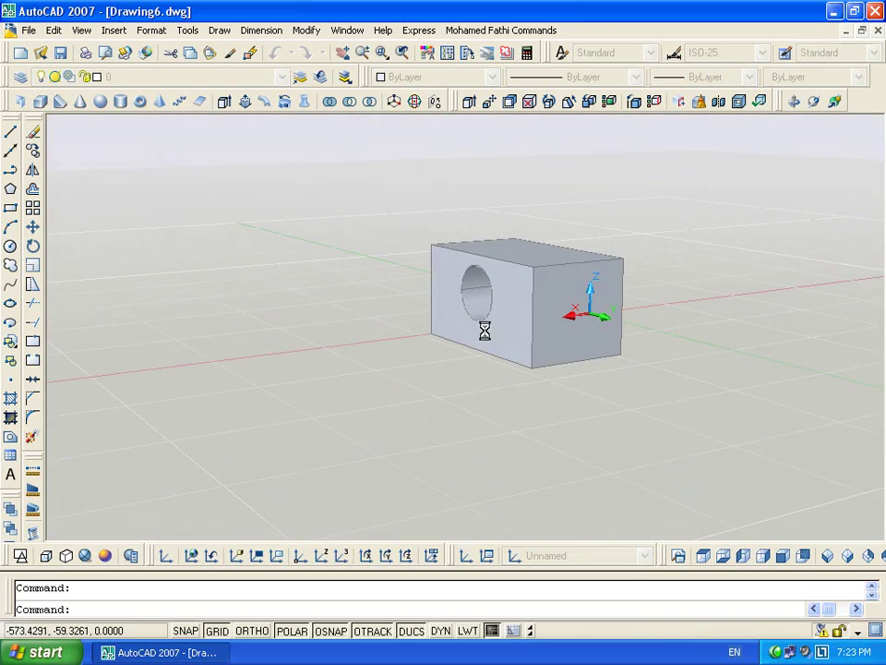
pyautogui.click(875, 30)
# Discard Drawing6 unsaved and draw a rectangle in Drawing5 with RECTANG
pyautogui.click(442, 352)
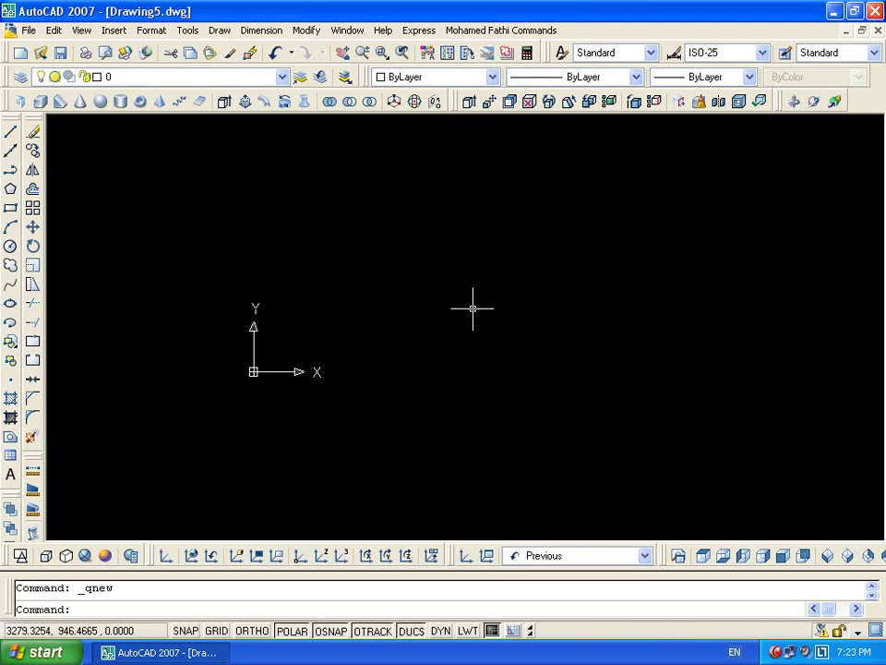
pyautogui.write('rec')
pyautogui.press('Return')
pyautogui.click(325, 269)
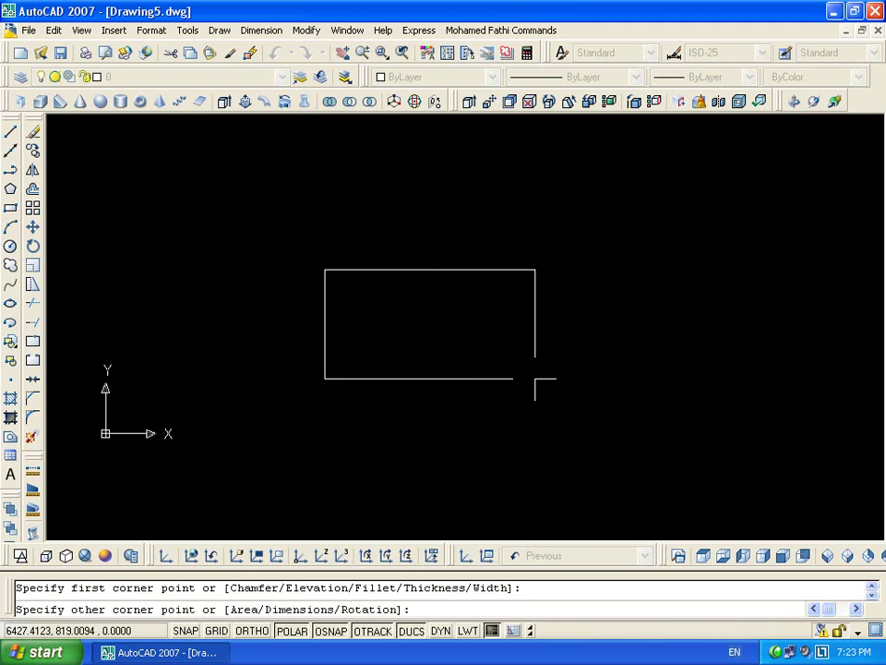
pyautogui.click(534, 378)
# Draw a circle centred inside the rectangle
pyautogui.write('c')
pyautogui.press('Return')
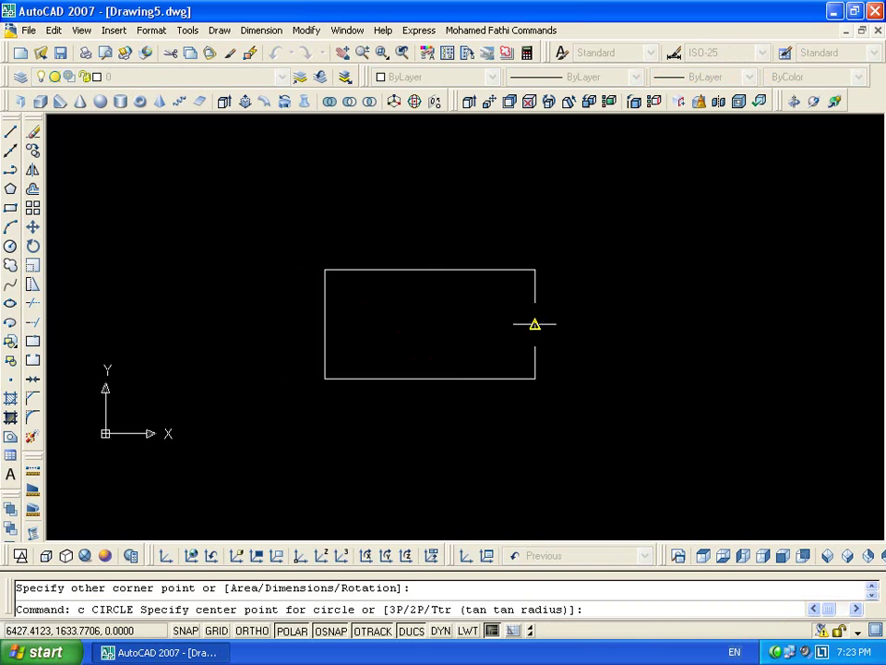
pyautogui.click(429, 323)
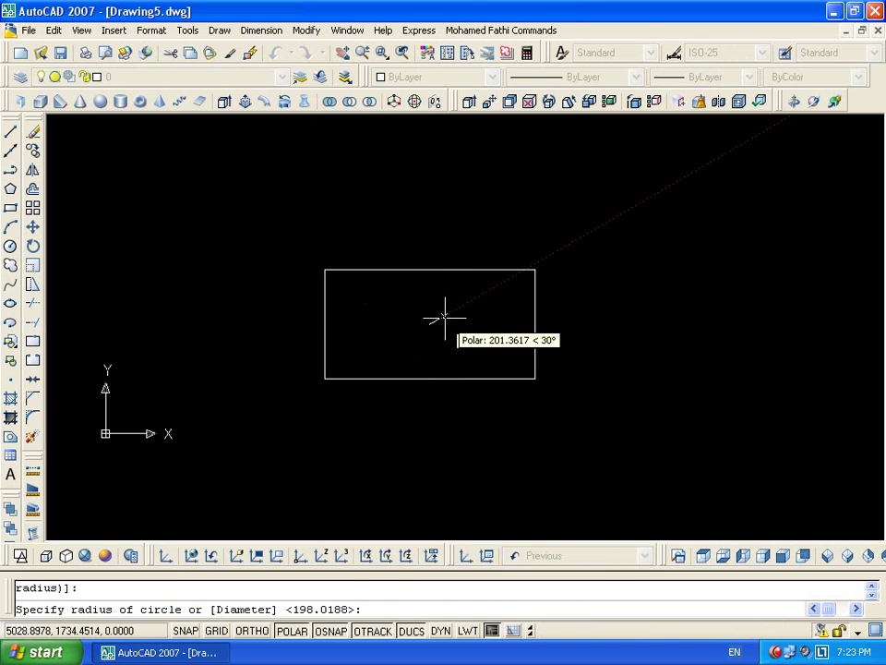
pyautogui.click(459, 302)
pyautogui.scroll(-2, 611, 340)
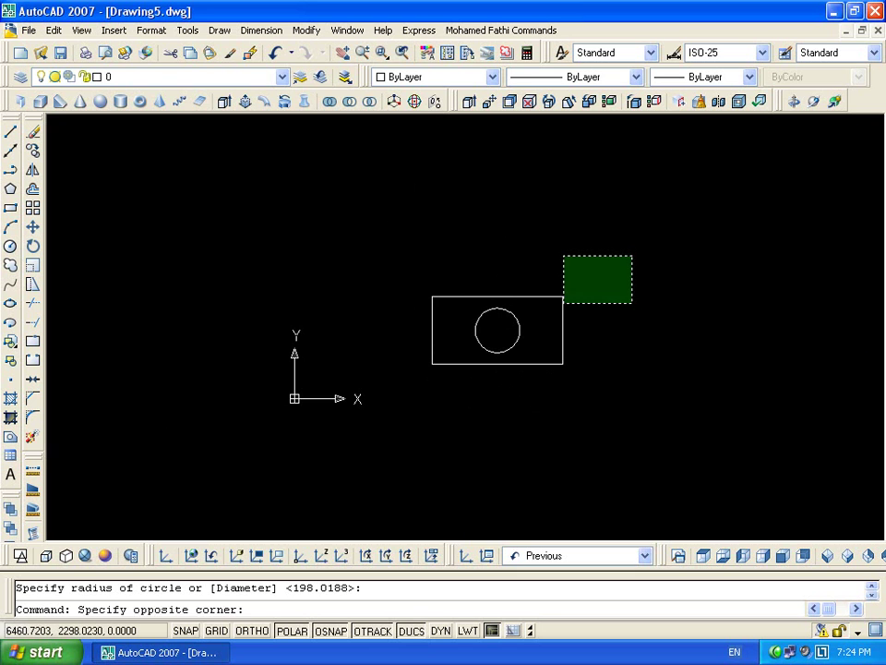
# Turn the rectangle and circle into block 'vis' with its base point at the circle's centre
pyautogui.click(600, 277)
pyautogui.click(473, 409)
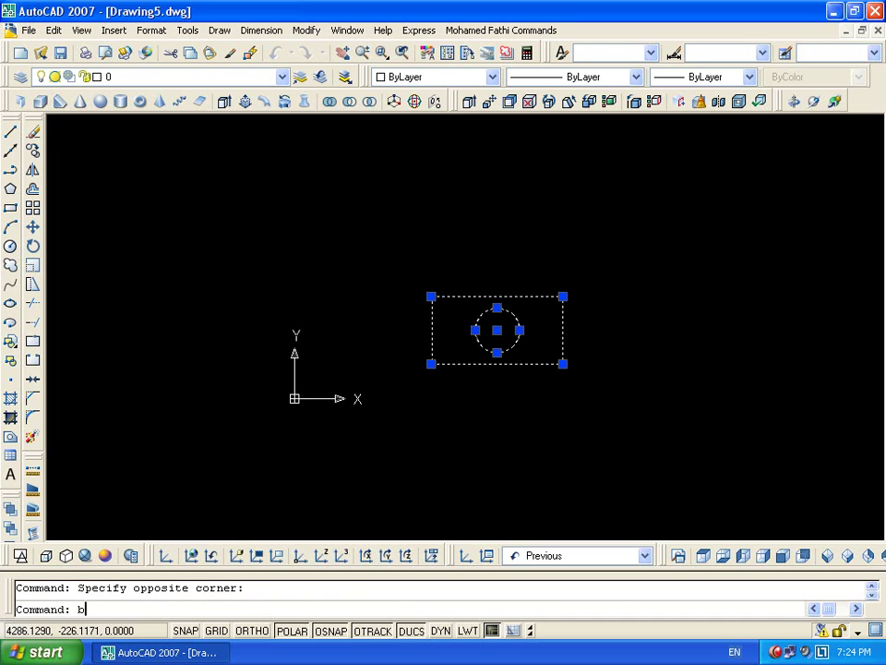
pyautogui.write('b')
pyautogui.press('Return')
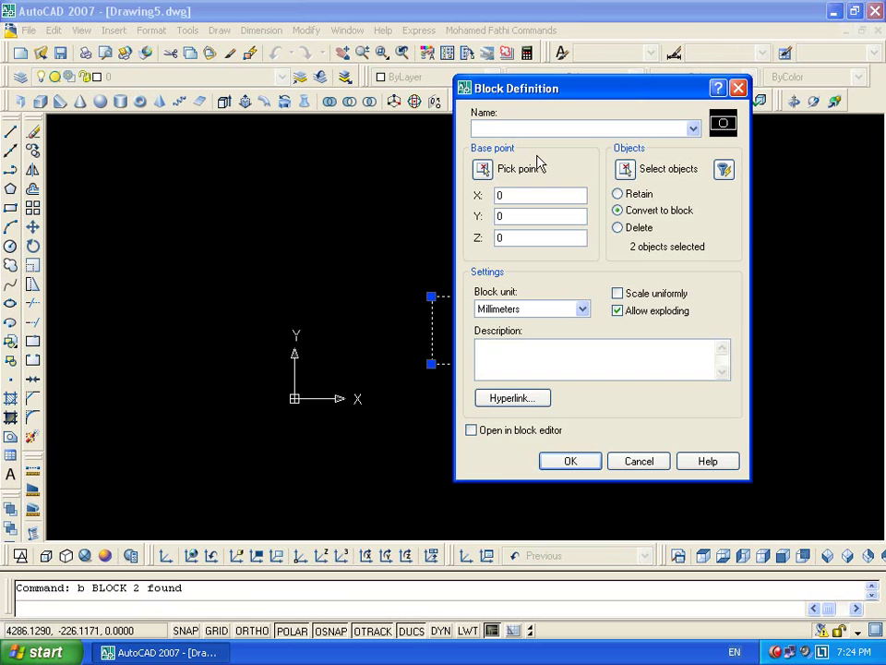
pyautogui.write('vis')
pyautogui.click(482, 168)
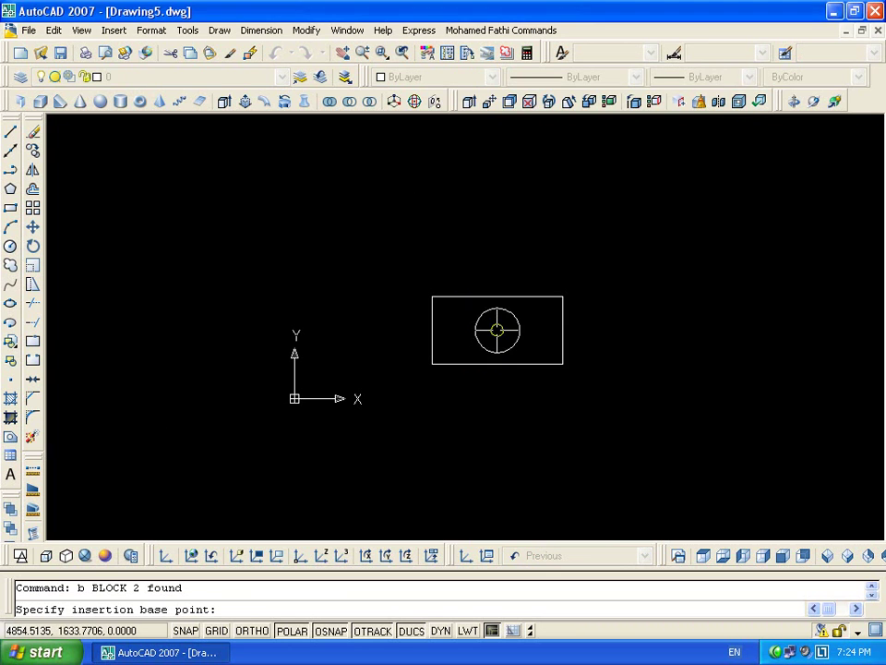
pyautogui.click(497, 327)
pyautogui.click(572, 462)
# Select the vis block in the drawing
pyautogui.click(559, 366)
pyautogui.click(534, 367)
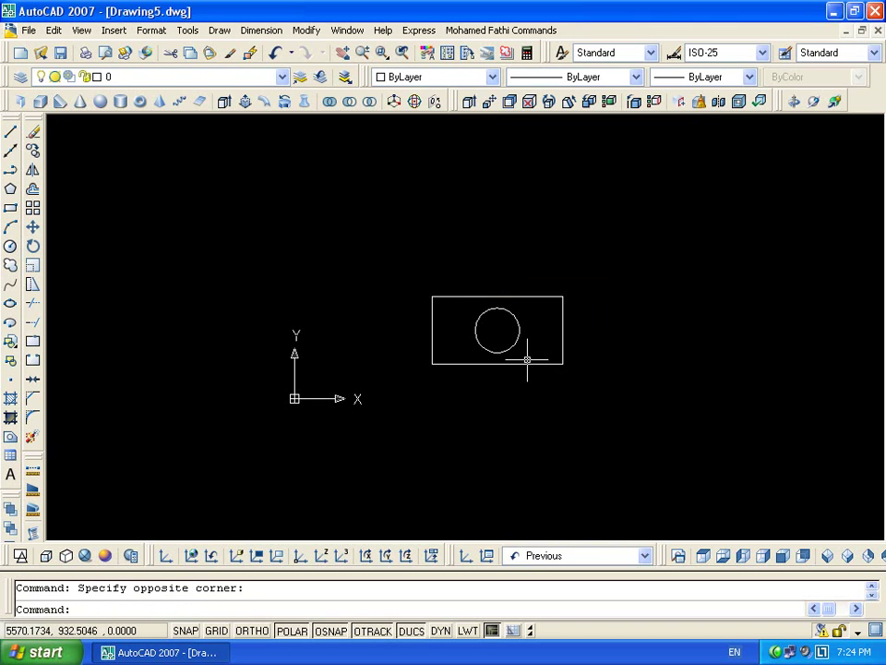
pyautogui.click(524, 362)
# Open the vis block in the Block Editor
pyautogui.doubleClick(524, 363)
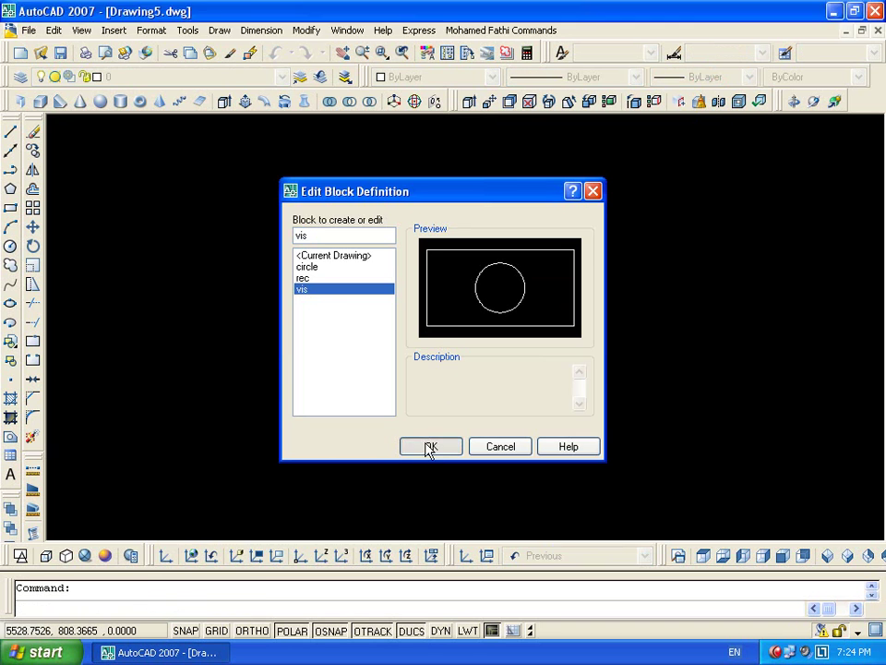
pyautogui.click(427, 447)
pyautogui.scroll(-3, 548, 287)
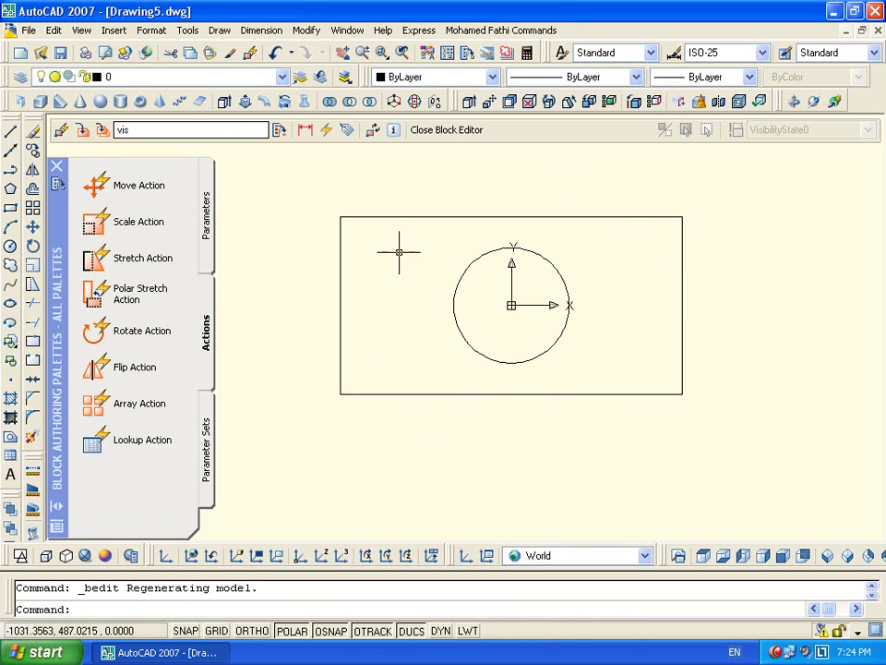
# Add a Visibility parameter at the block's top right and open its visibility states
pyautogui.click(207, 219)
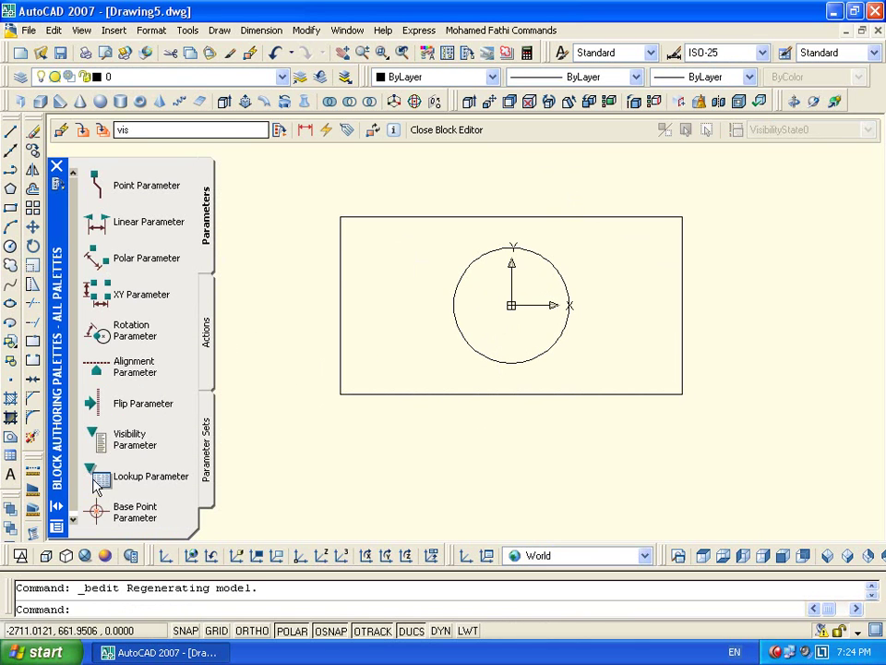
pyautogui.click(97, 438)
pyautogui.click(699, 182)
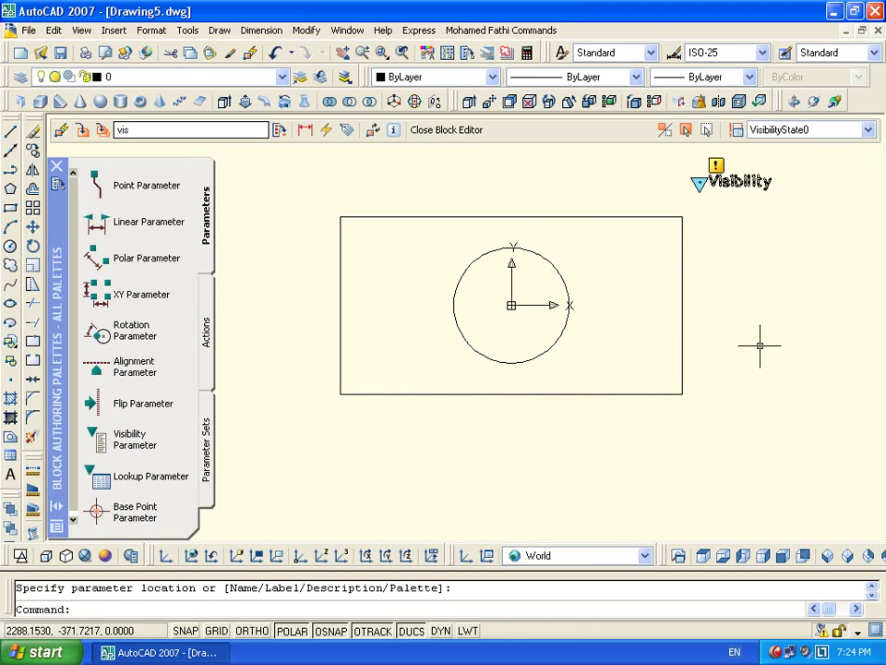
pyautogui.moveTo(736, 285); pyautogui.dragTo(717, 335, button='middle')
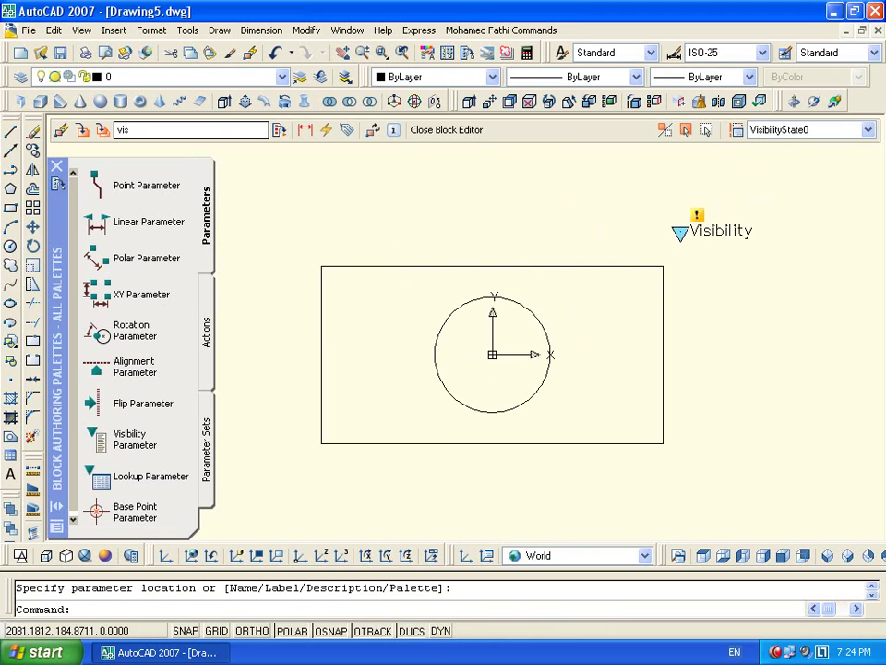
pyautogui.doubleClick(699, 215)
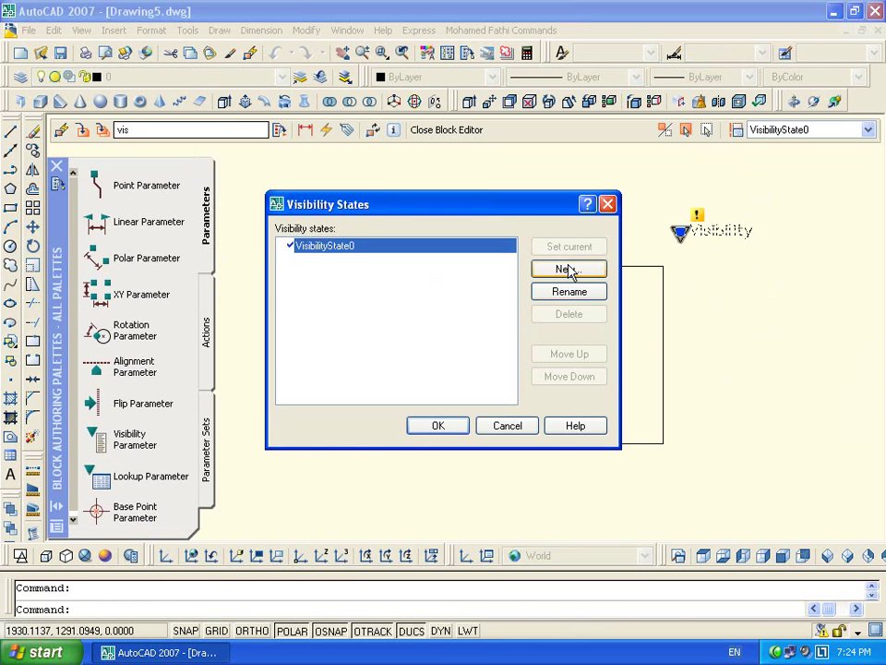
# Rename VisibilityState0 to Elevation
pyautogui.moveTo(438, 206); pyautogui.dragTo(595, 414)
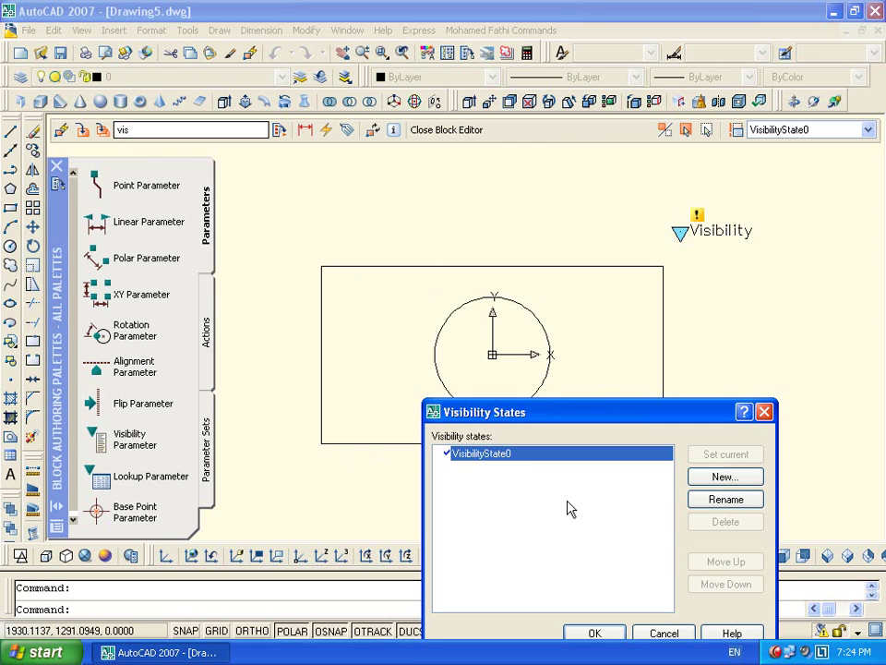
pyautogui.click(712, 505)
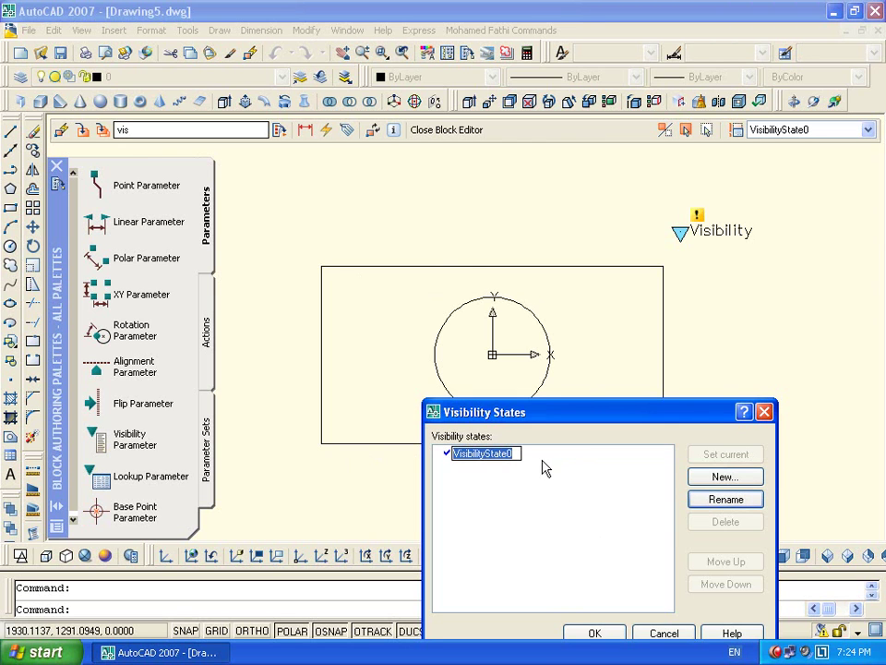
pyautogui.write('Eleva')
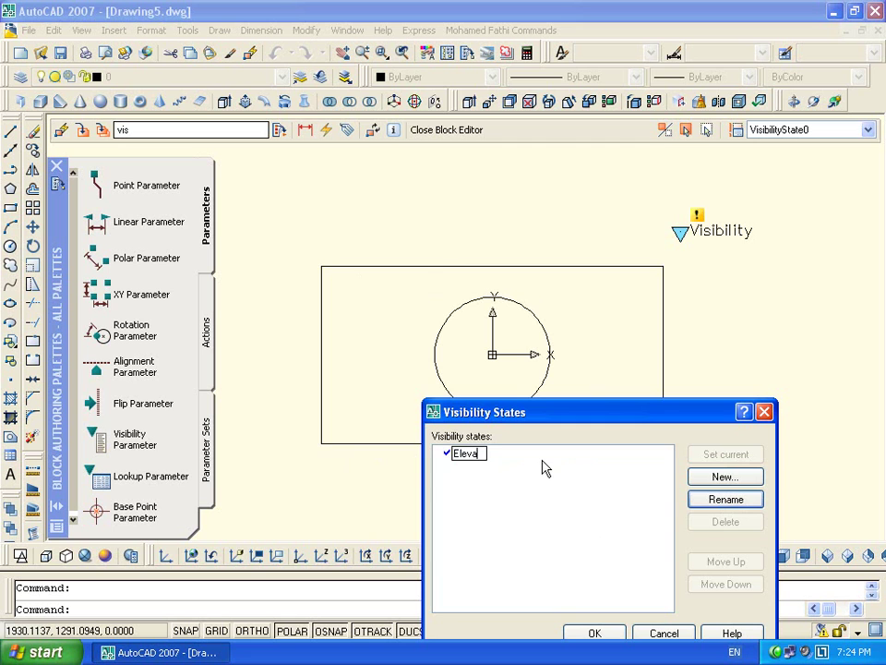
pyautogui.write('tion')
pyautogui.press('Return')
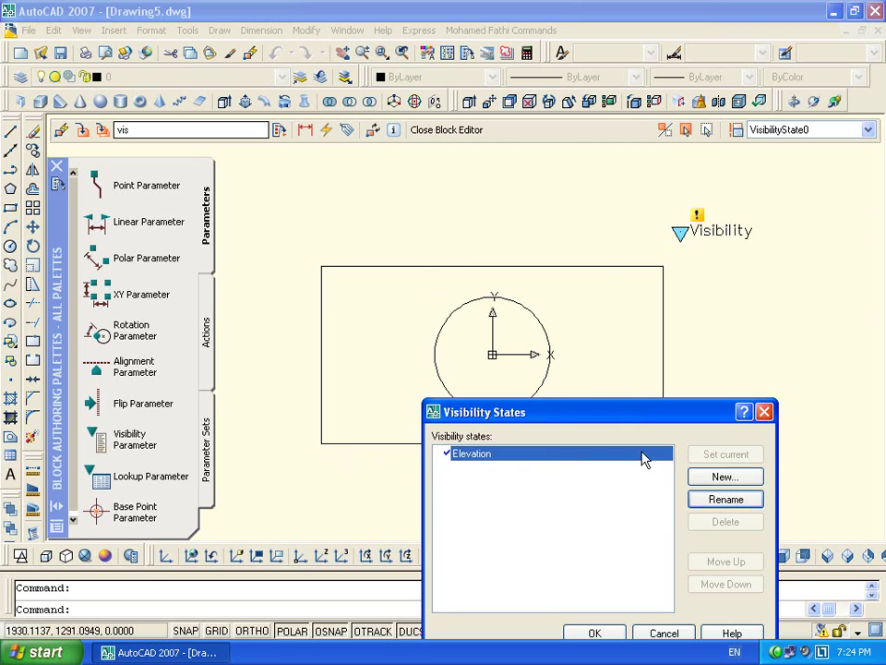
# Add two new visibility states, Side View and Plane
pyautogui.click(725, 477)
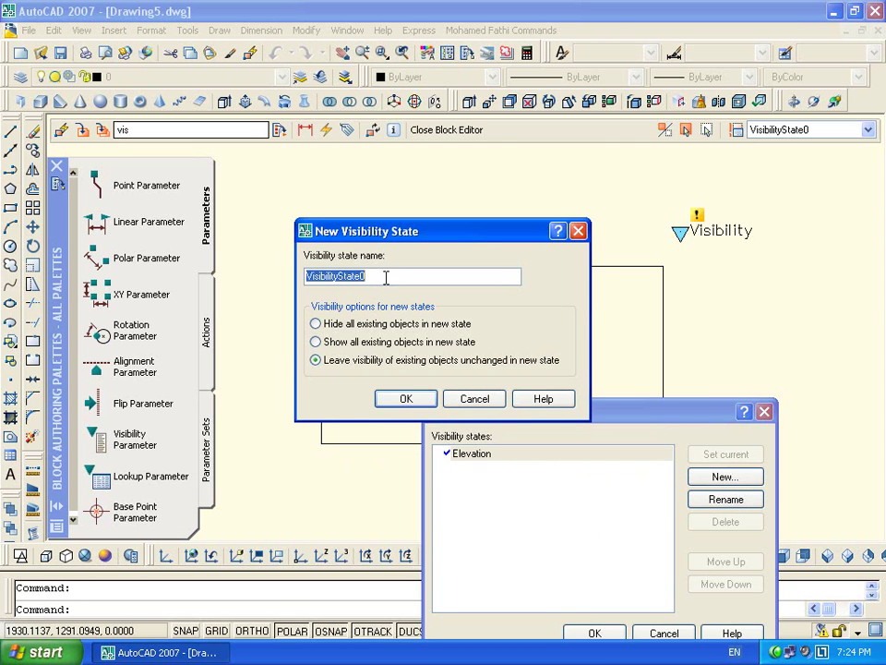
pyautogui.write('Side View')
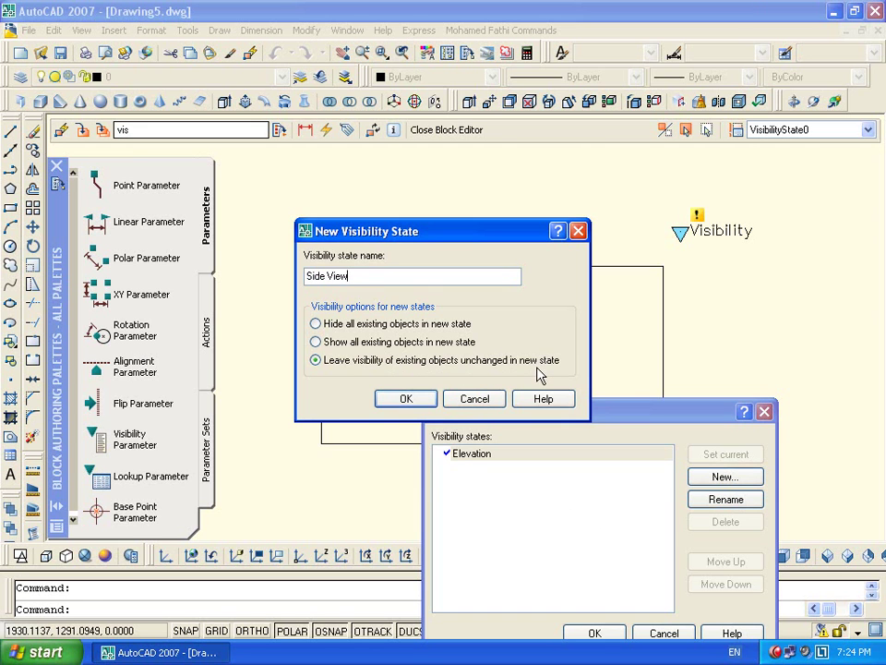
pyautogui.moveTo(499, 235); pyautogui.dragTo(596, 377)
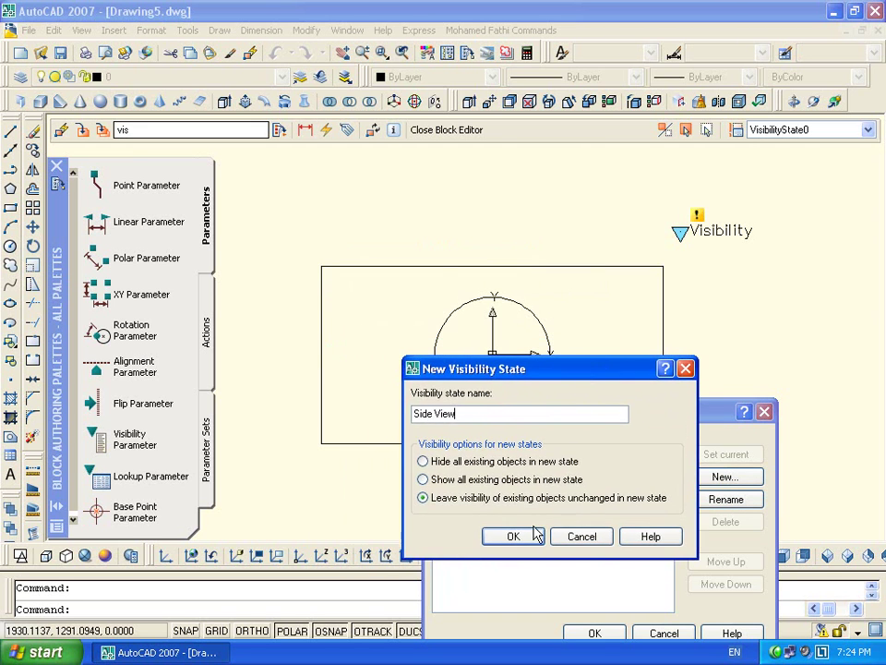
pyautogui.click(528, 535)
pyautogui.click(726, 477)
pyautogui.write('Plane')
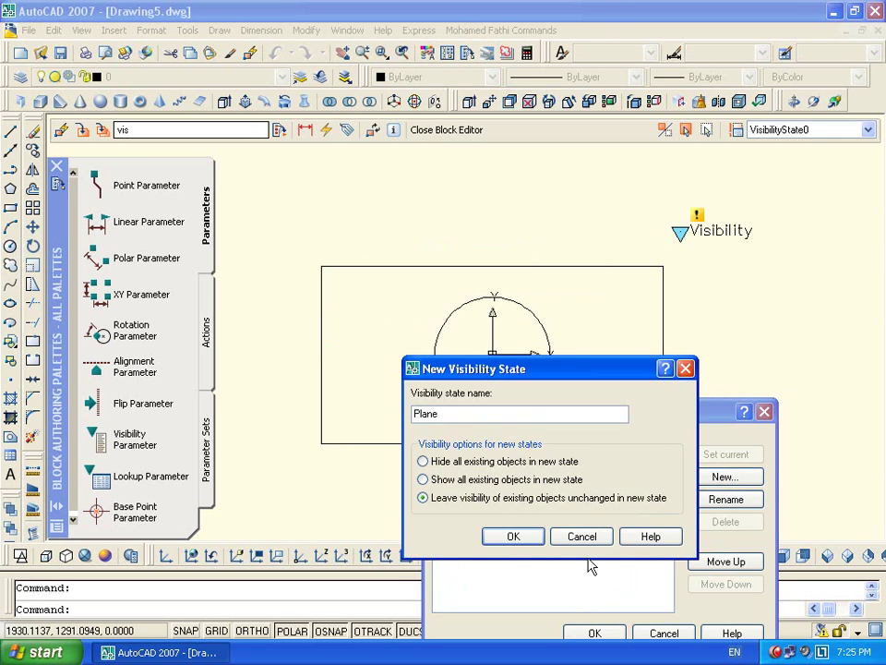
pyautogui.click(515, 537)
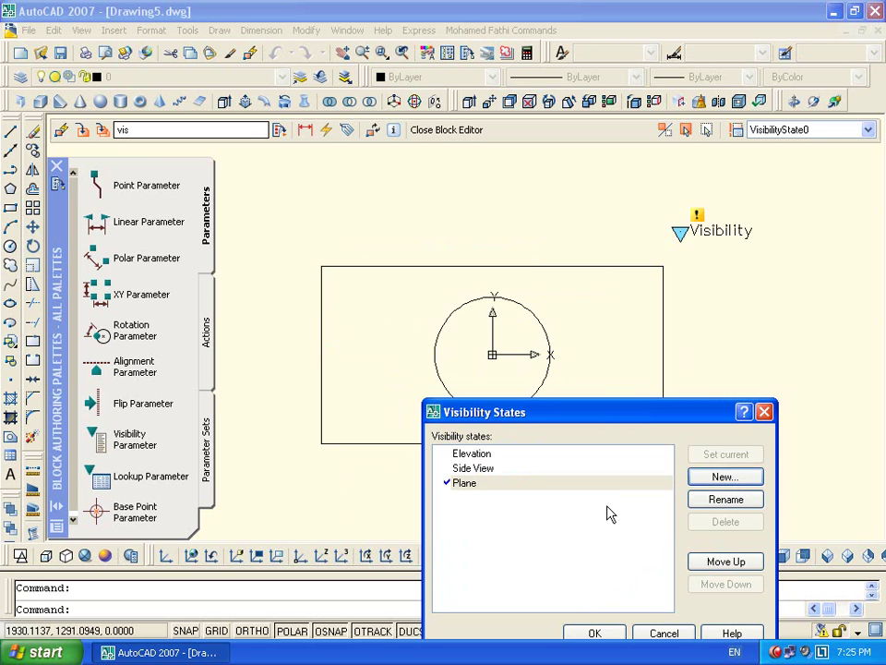
# Accept the states and make Elevation the current visibility state
pyautogui.moveTo(601, 414); pyautogui.dragTo(594, 326)
pyautogui.click(449, 367)
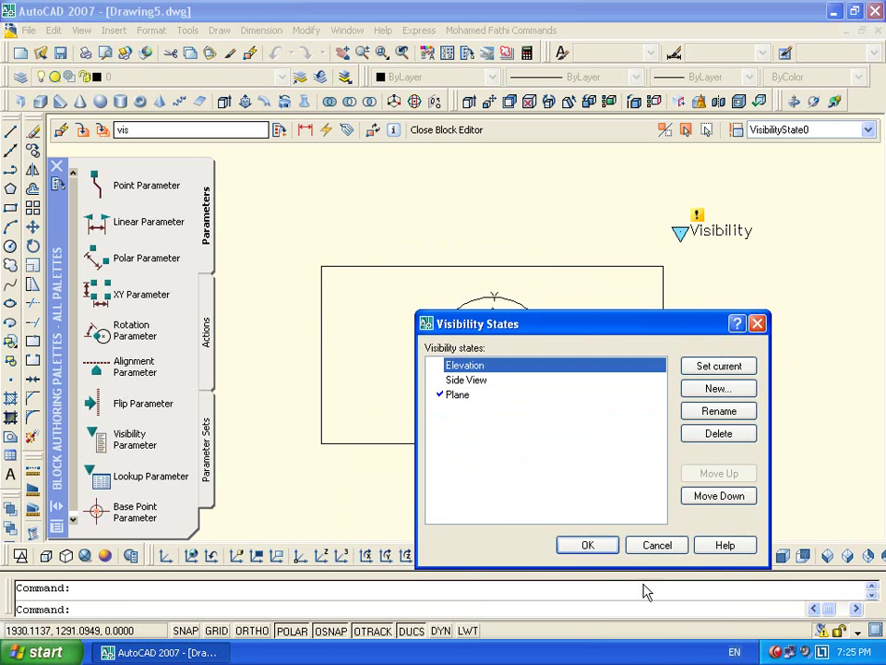
pyautogui.click(587, 544)
pyautogui.click(807, 131)
pyautogui.click(780, 145)
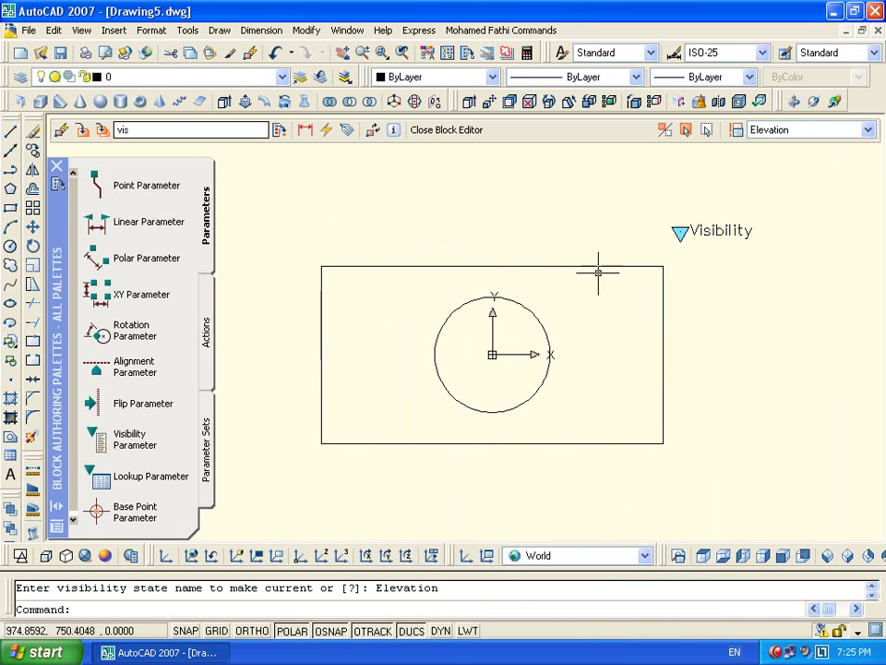
# Make Side View the current state and hide the circle in it
pyautogui.click(790, 131)
pyautogui.click(790, 160)
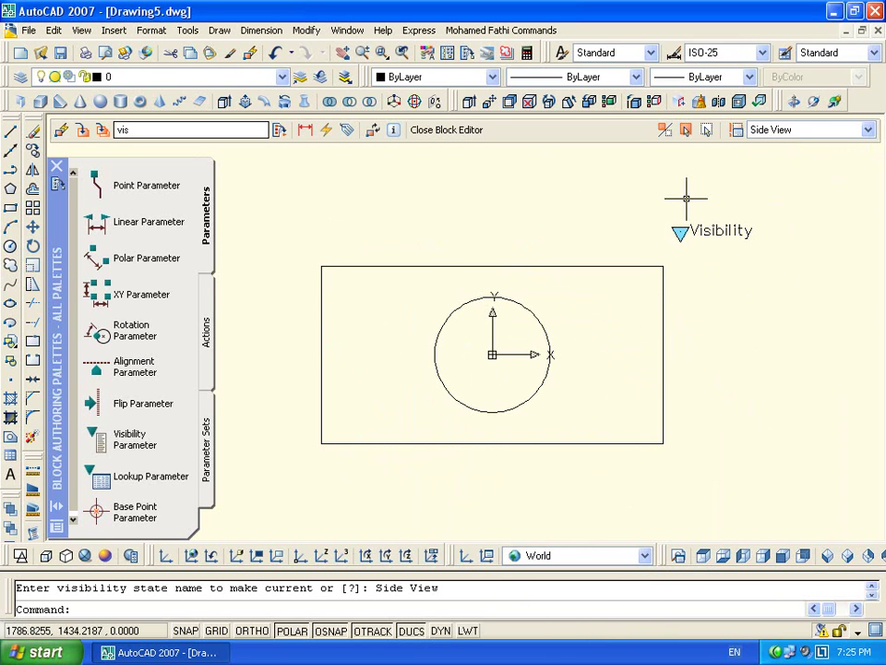
pyautogui.click(665, 134)
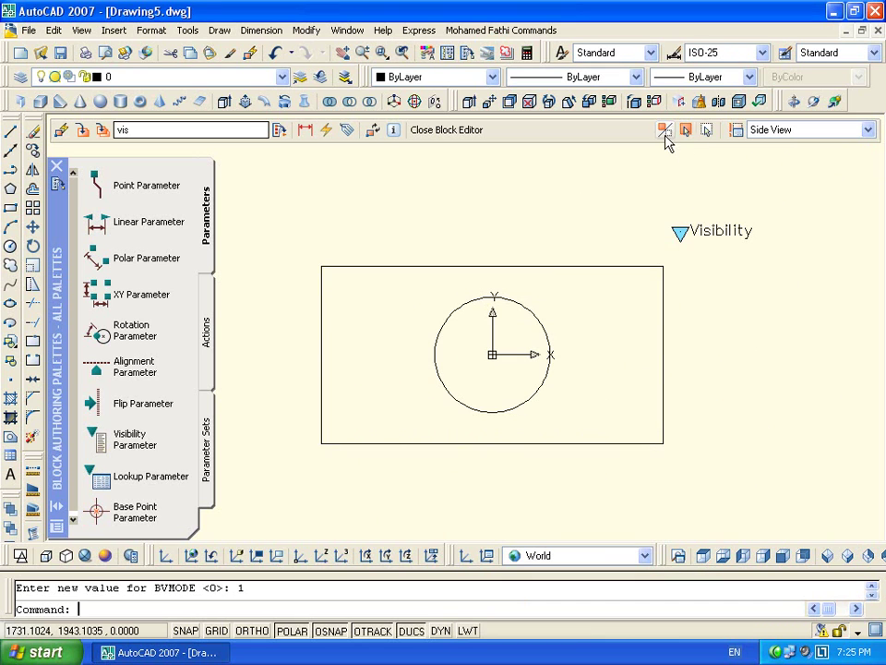
pyautogui.click(702, 134)
pyautogui.click(452, 313)
pyautogui.press('Return')
pyautogui.click(666, 131)
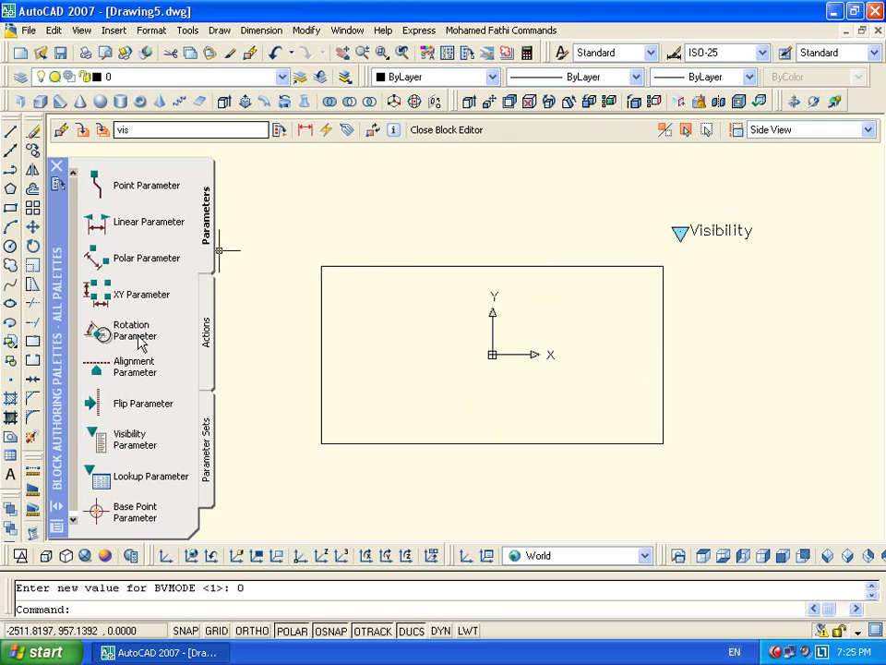
pyautogui.click(667, 132)
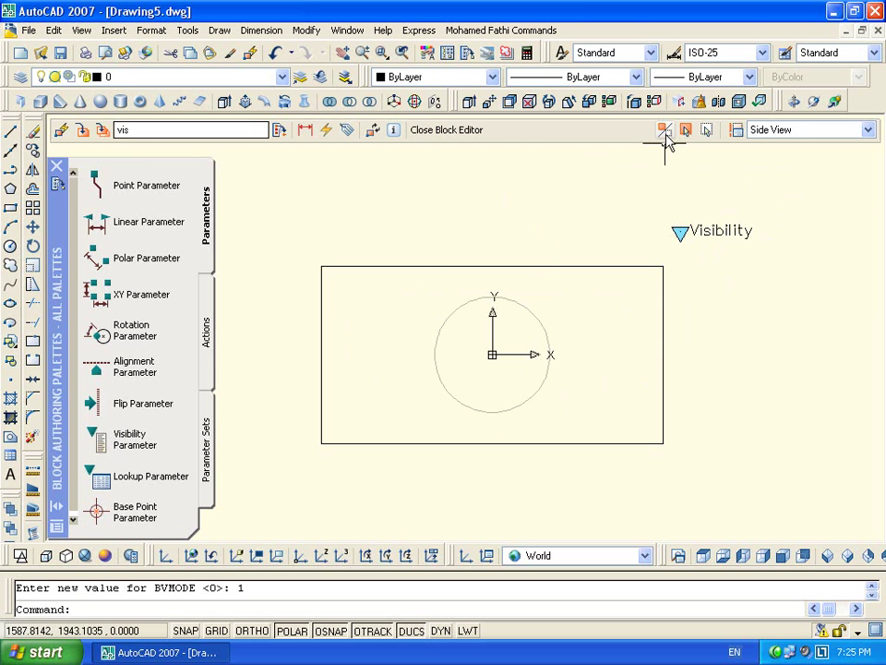
# Draw a horizontal band rectangle across the block, then make Plane the current state
pyautogui.click(10, 209)
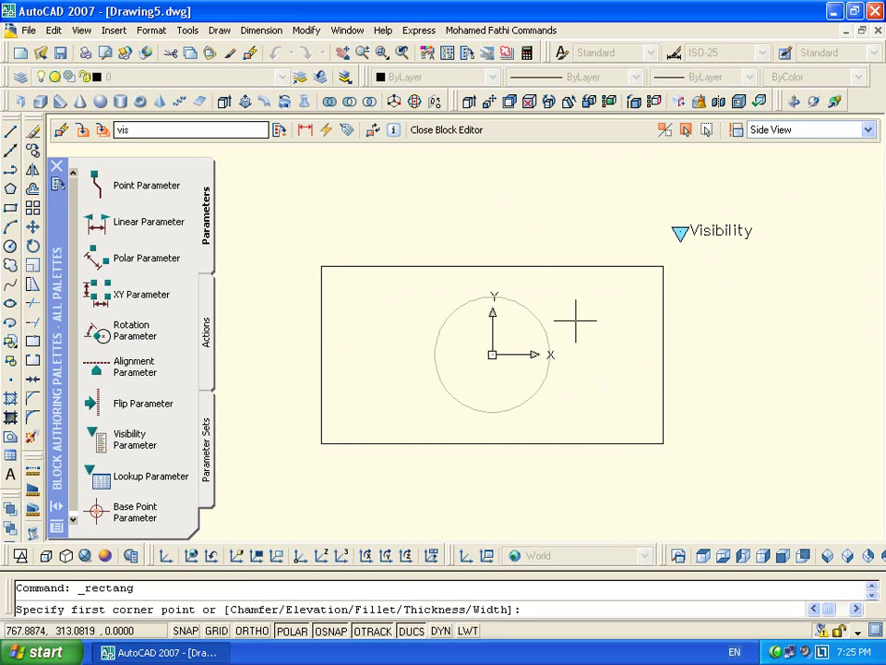
pyautogui.click(663, 296)
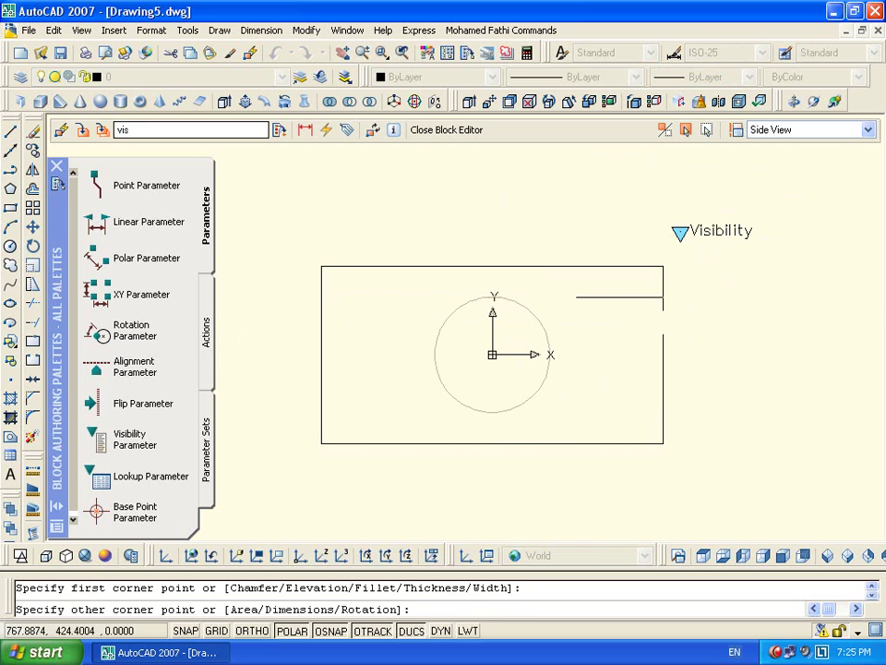
pyautogui.click(322, 412)
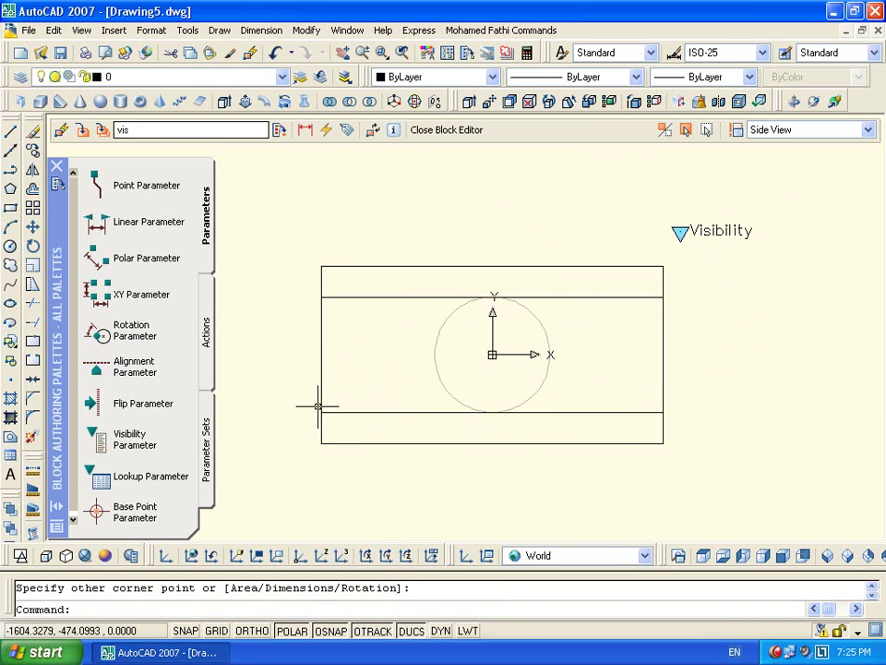
pyautogui.press('Escape')
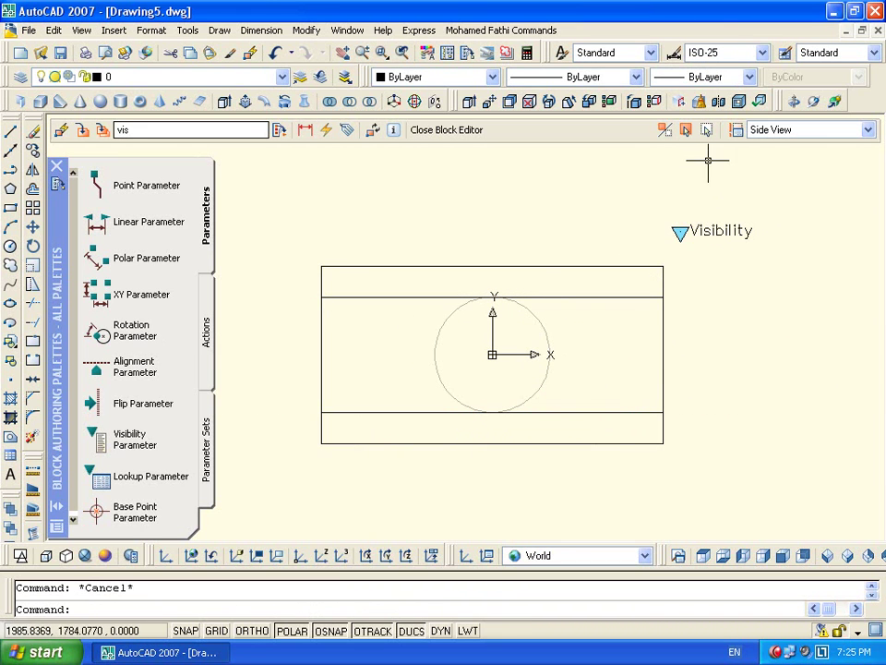
pyautogui.click(791, 138)
pyautogui.click(736, 170)
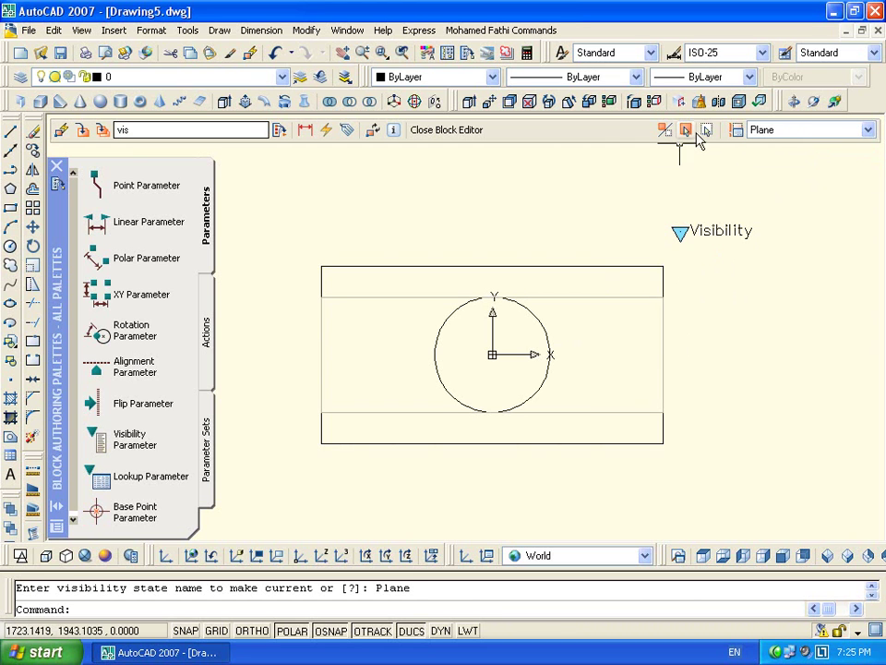
# In the Plane state, hide the circle and draw a vertical rectangle from top to bottom edge
pyautogui.click(686, 129)
pyautogui.click(549, 337)
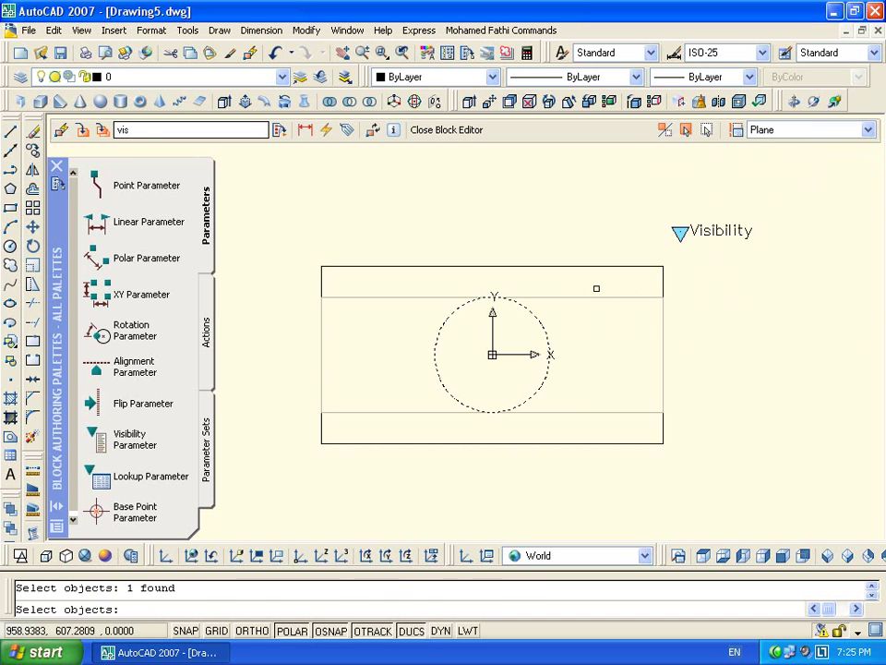
pyautogui.press('Return')
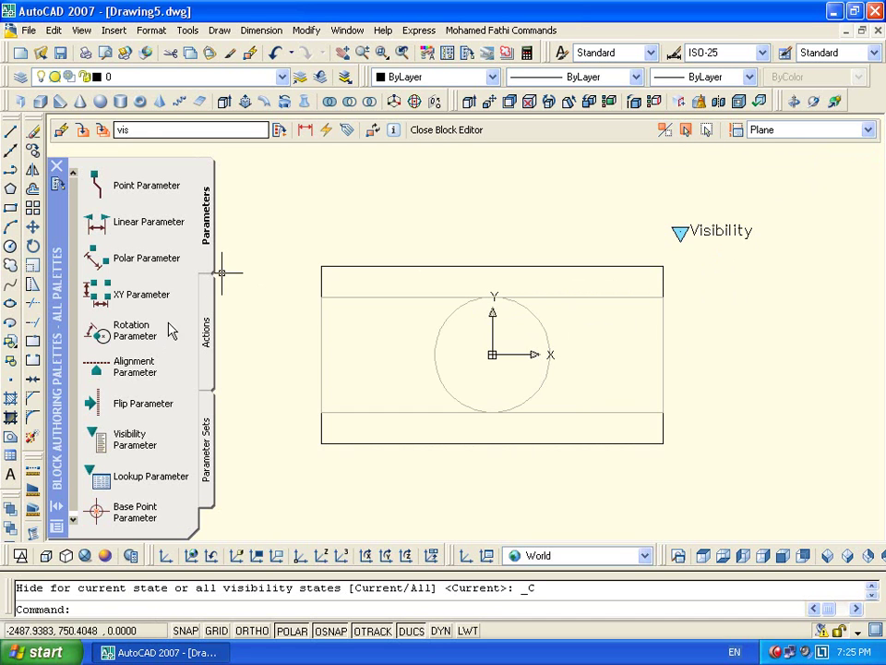
pyautogui.click(9, 208)
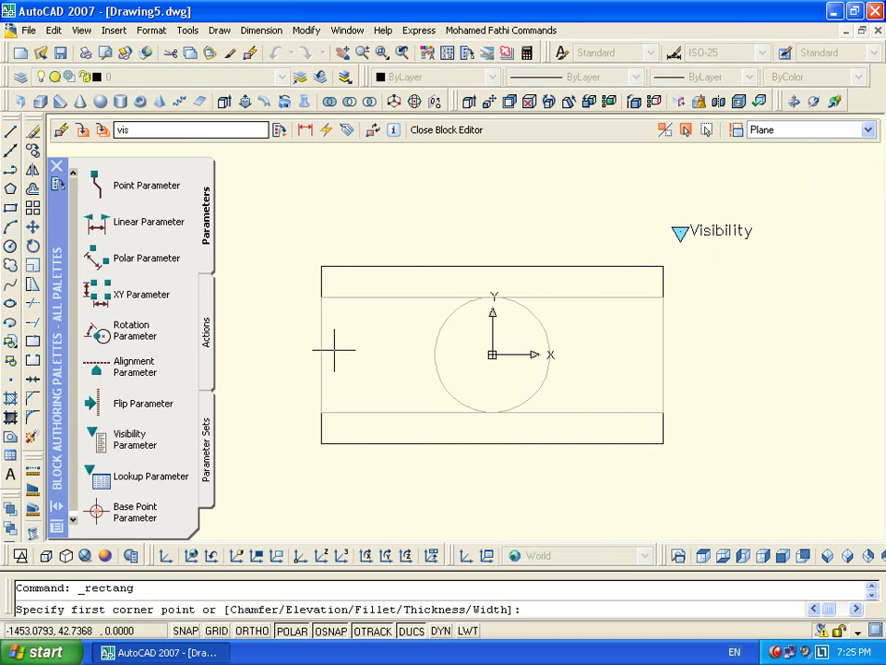
pyautogui.click(430, 266)
pyautogui.moveTo(550, 354)
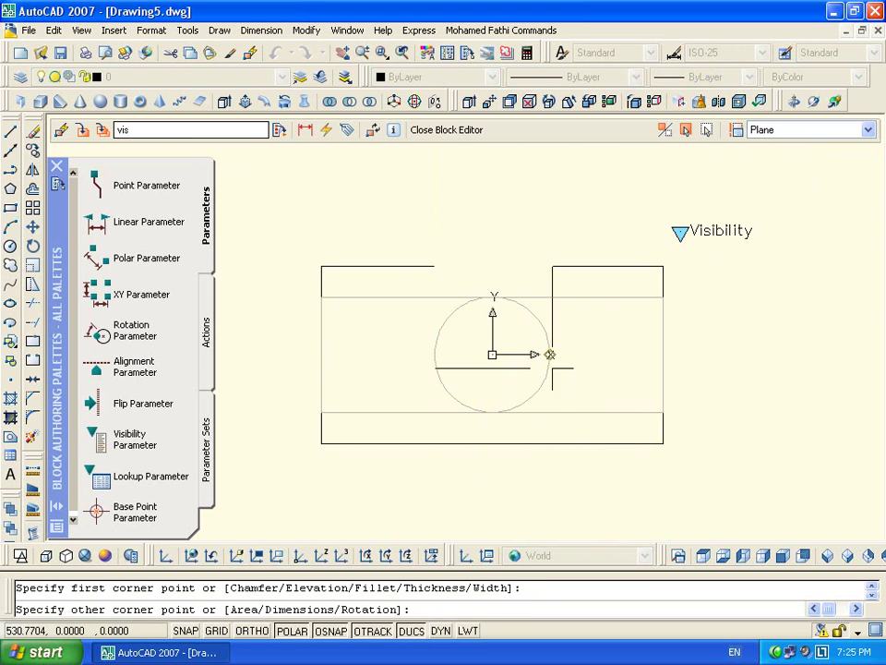
pyautogui.click(549, 443)
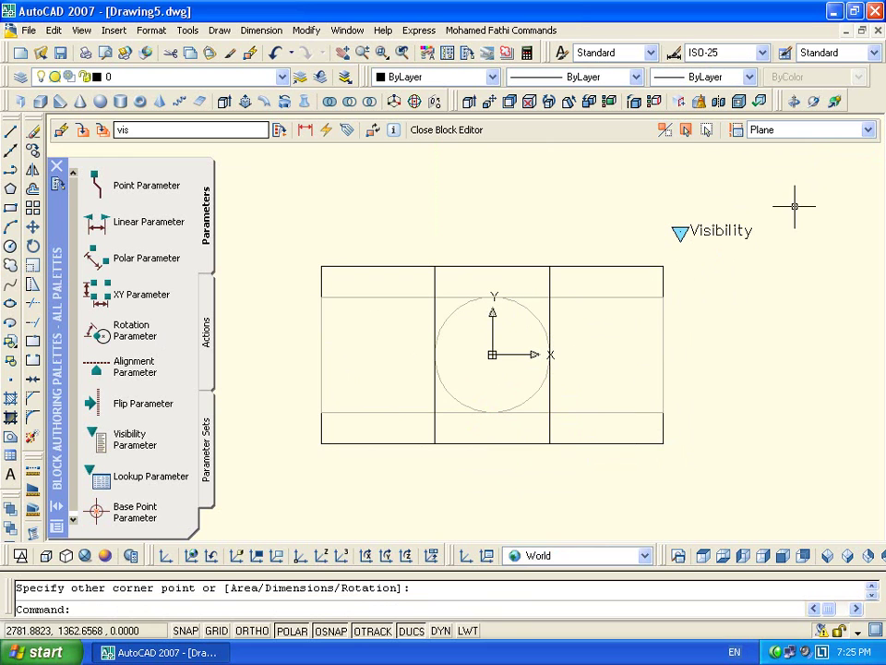
# Cycle through the Plane, Elevation, Side View and Plane visibility states to check them
pyautogui.click(774, 130)
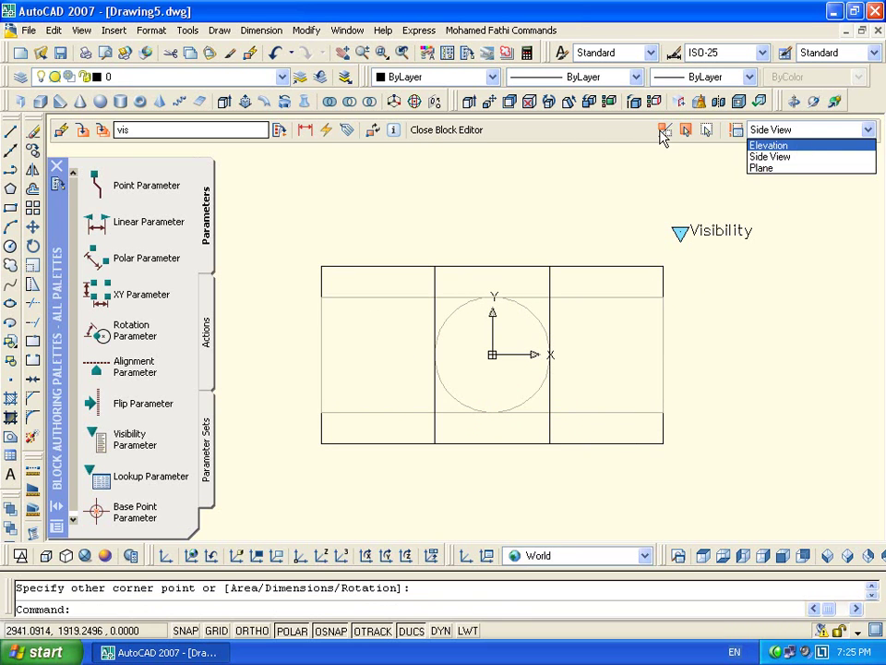
pyautogui.click(663, 131)
pyautogui.click(791, 132)
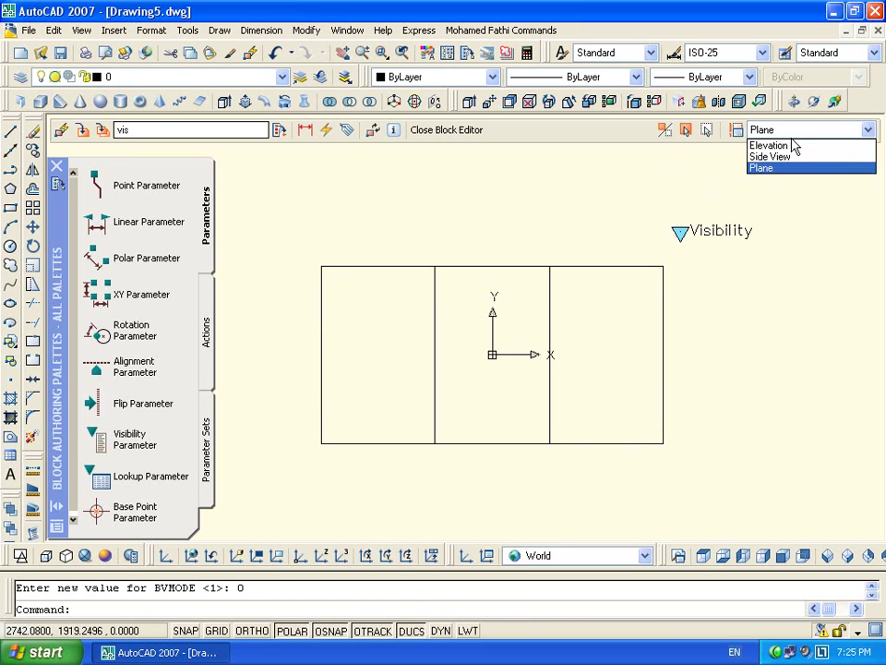
pyautogui.click(770, 145)
pyautogui.click(785, 131)
pyautogui.click(776, 156)
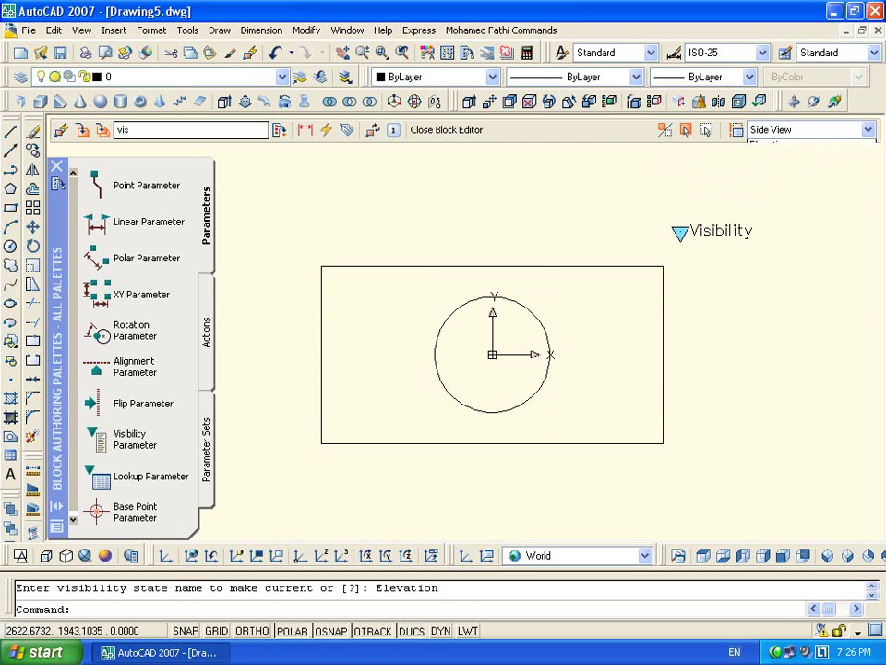
pyautogui.click(801, 134)
pyautogui.click(780, 169)
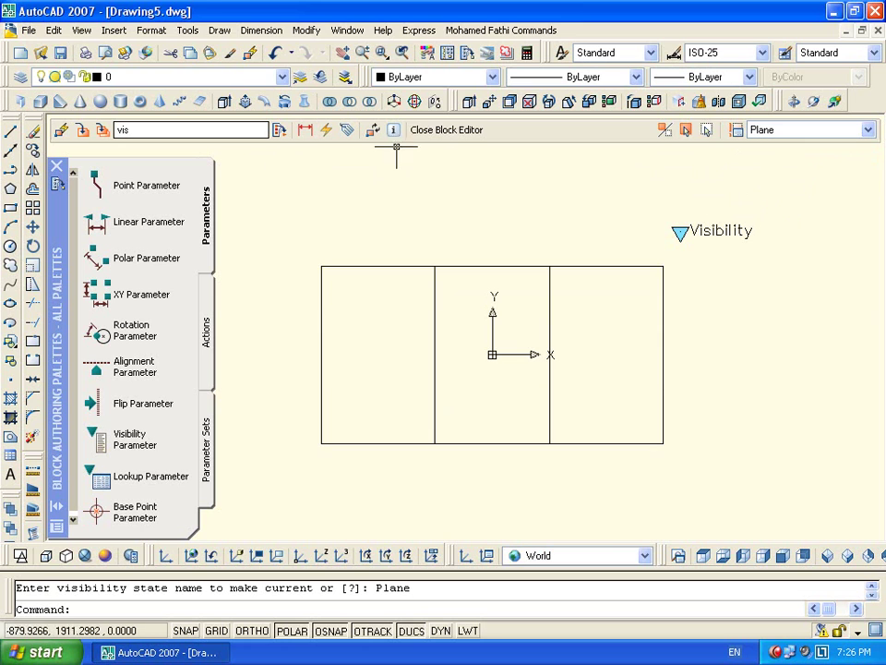
# Close the Block Editor saving changes to vis, and select the block in the drawing
pyautogui.click(449, 130)
pyautogui.click(372, 352)
pyautogui.click(607, 289)
pyautogui.click(544, 323)
# Select the vis block and switch it to Side View, Plane, then Elevation
pyautogui.scroll(6, 568, 277)
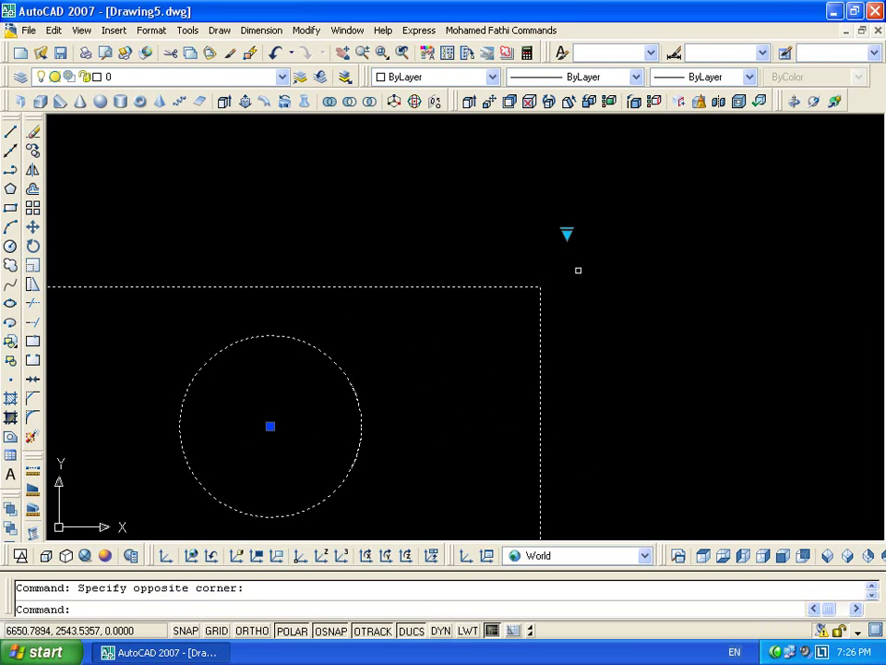
pyautogui.scroll(-4, 406, 397)
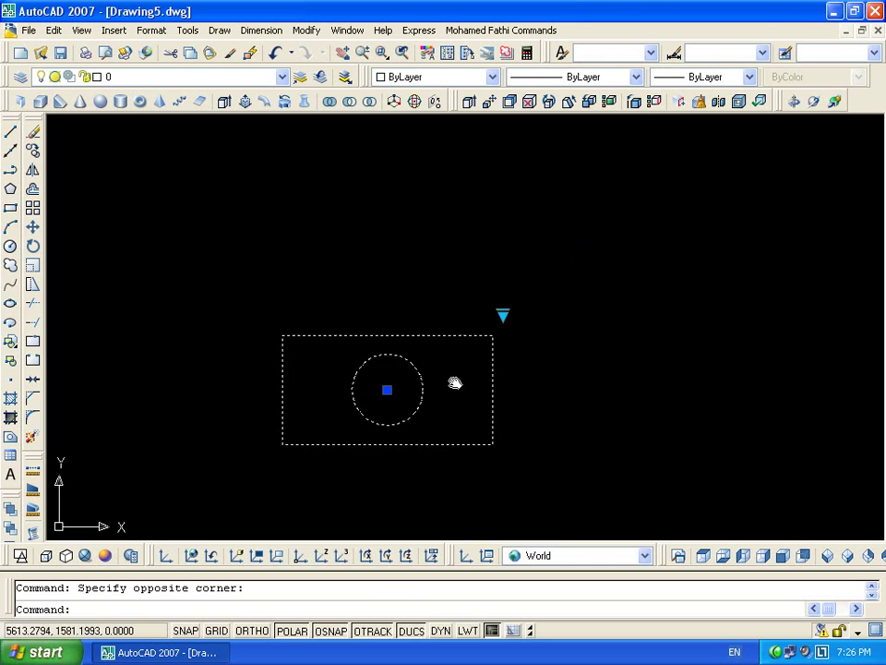
pyautogui.moveTo(405, 405); pyautogui.dragTo(494, 326, button='middle')
pyautogui.press('Escape')
pyautogui.click(573, 254)
pyautogui.click(545, 314)
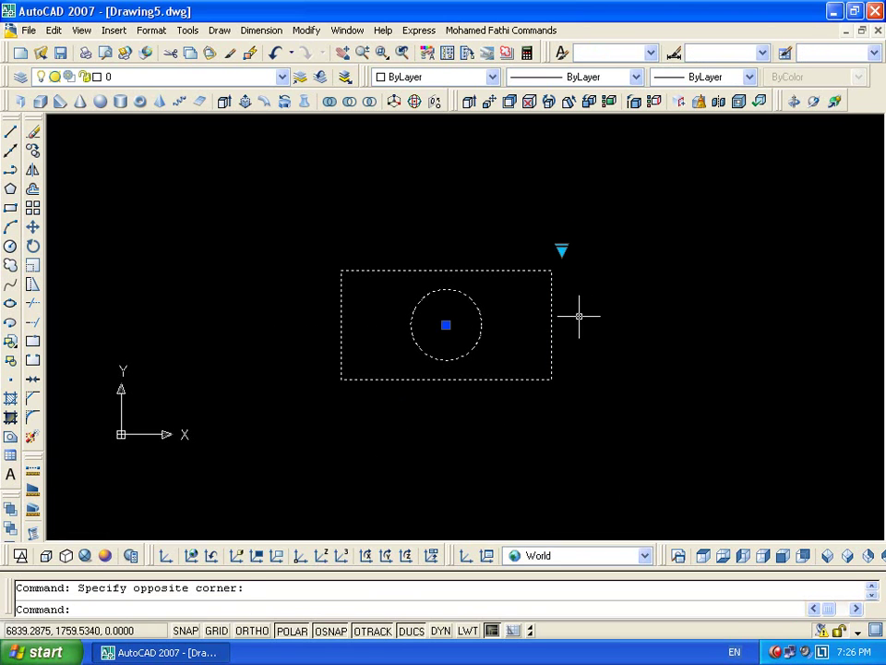
pyautogui.click(562, 249)
pyautogui.click(615, 277)
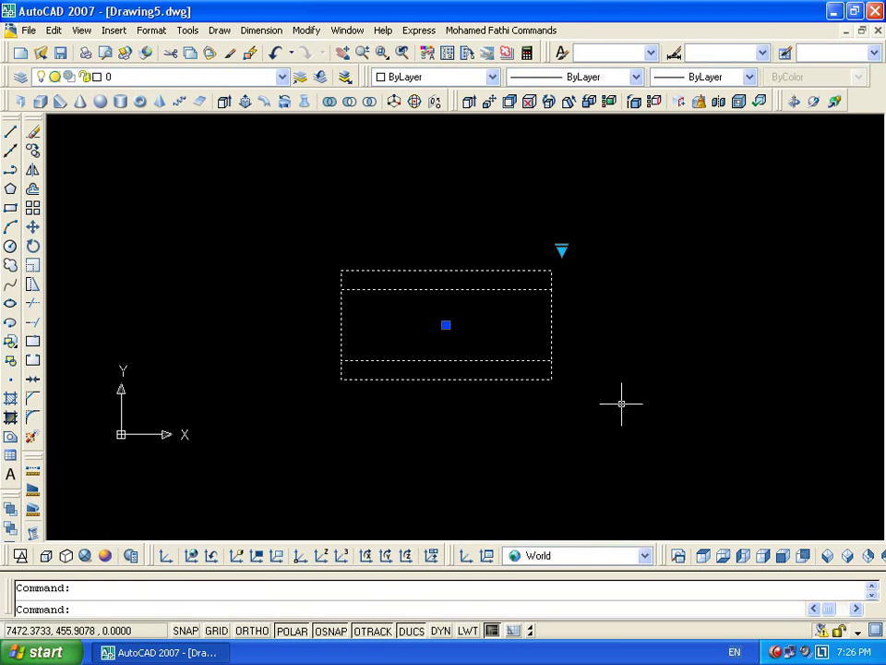
pyautogui.click(562, 249)
pyautogui.click(591, 289)
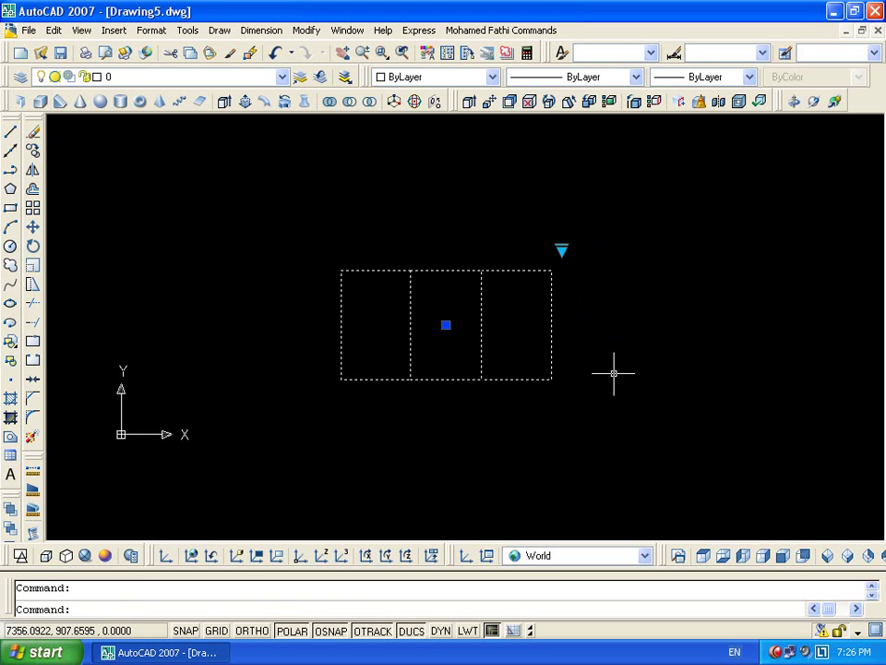
pyautogui.click(562, 249)
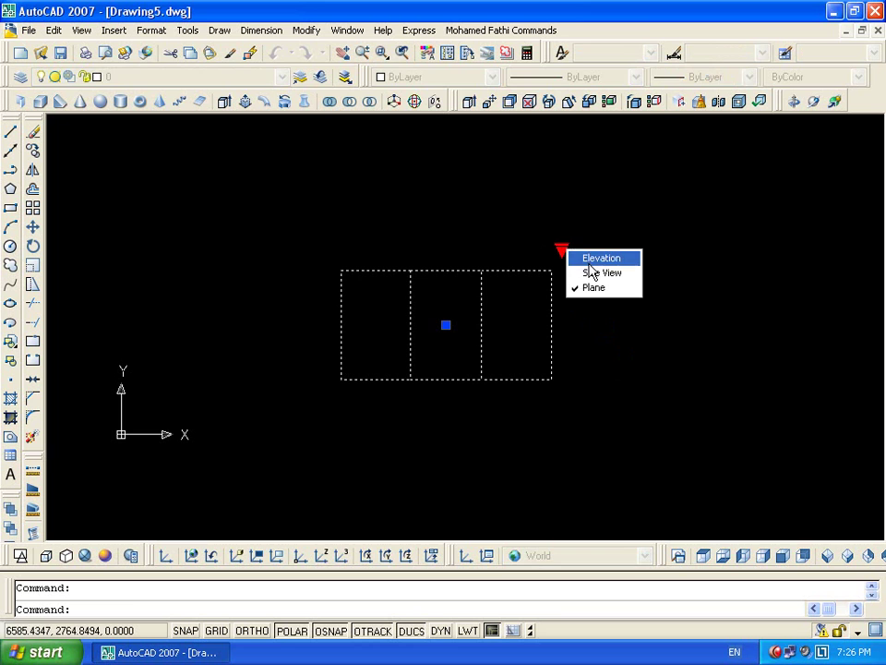
pyautogui.click(589, 264)
pyautogui.press('Escape')
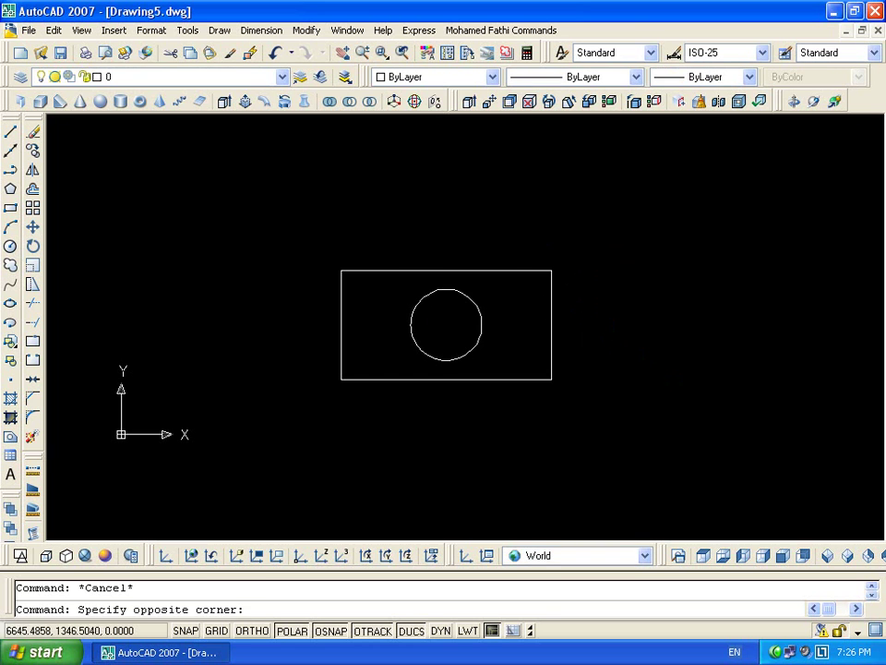
# Reselect the block and switch it to Plane, twice
pyautogui.click(566, 345)
pyautogui.click(578, 322)
pyautogui.click(563, 249)
pyautogui.click(587, 290)
pyautogui.press('Escape')
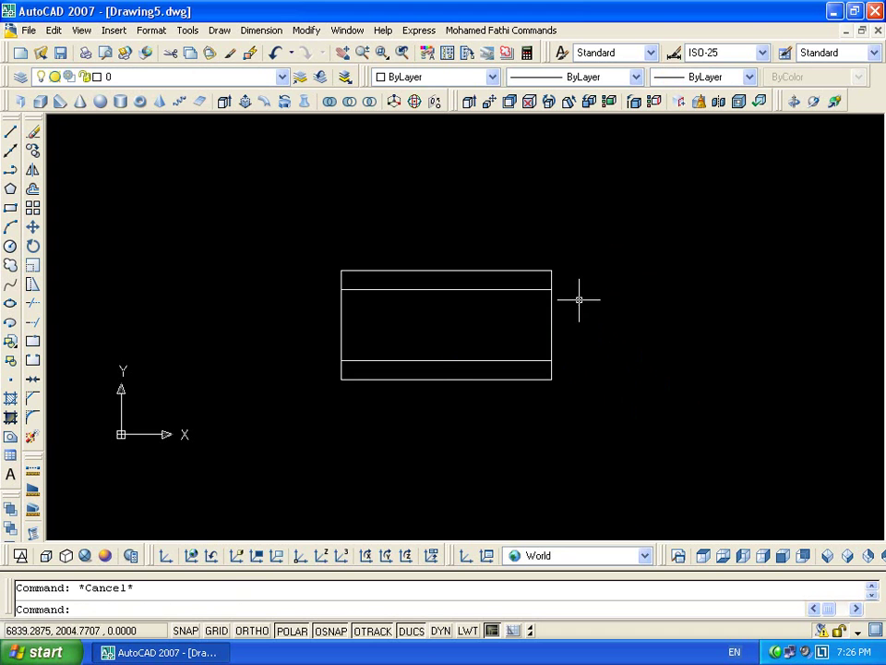
pyautogui.click(580, 296)
pyautogui.click(554, 310)
pyautogui.click(563, 249)
pyautogui.click(588, 293)
pyautogui.press('Escape')
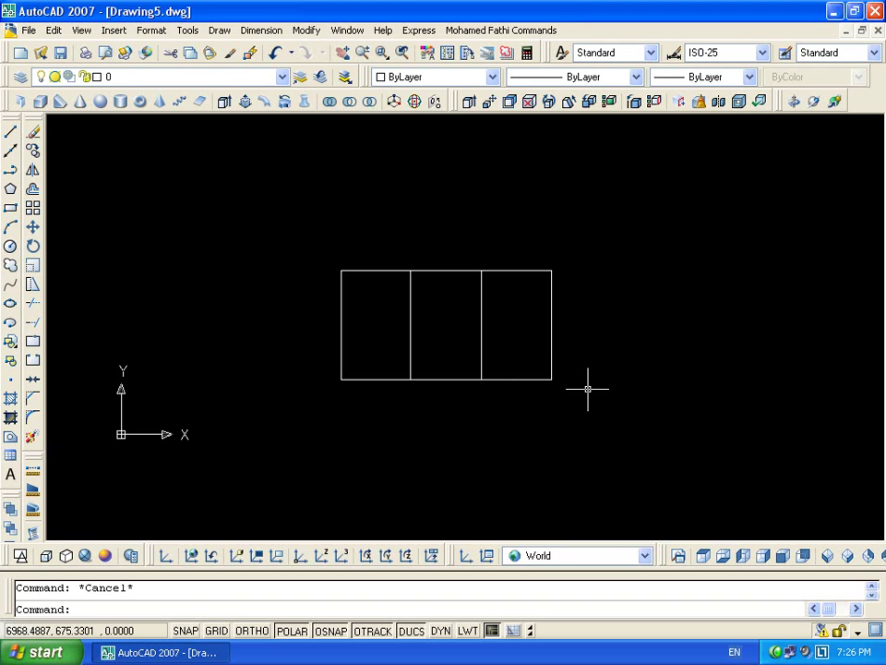
# Select the three-panel block, switch it to Side View, then back to Plane
pyautogui.click(564, 277)
pyautogui.click(551, 356)
pyautogui.click(562, 247)
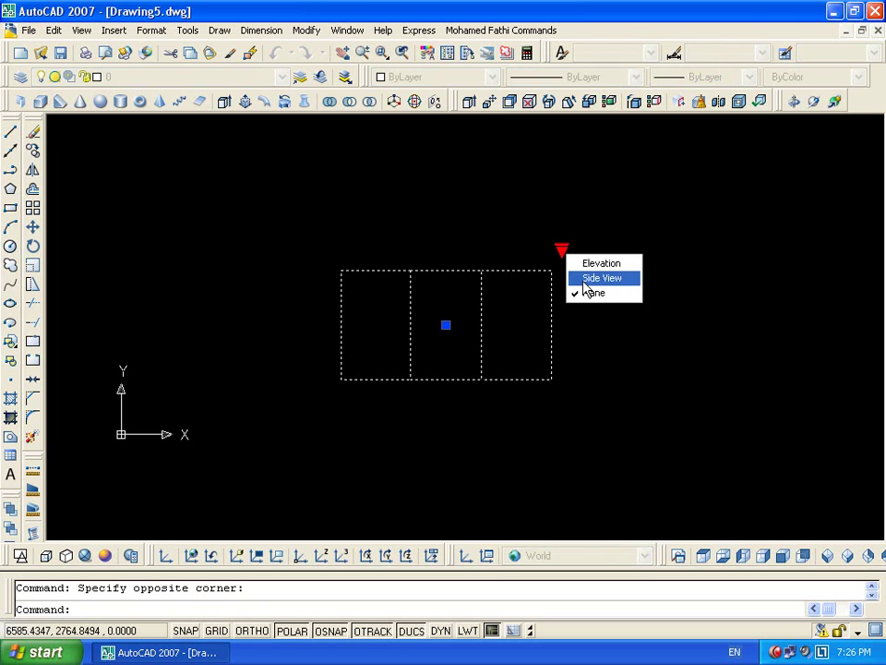
pyautogui.click(595, 277)
pyautogui.click(562, 247)
pyautogui.click(592, 277)
pyautogui.click(561, 242)
pyautogui.click(561, 242)
pyautogui.click(562, 247)
pyautogui.click(585, 291)
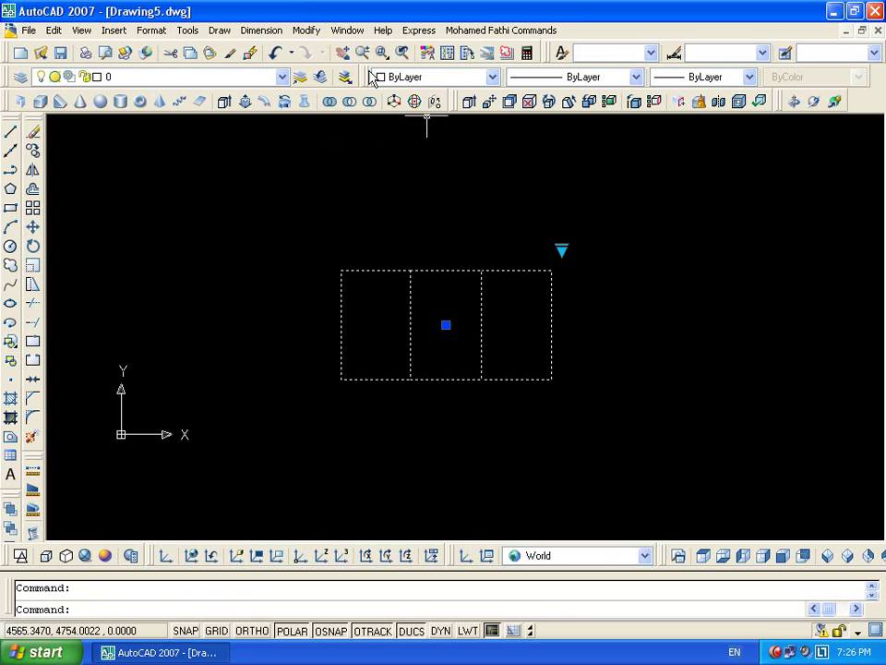
# Open the vis block in the Block Editor
pyautogui.doubleClick(449, 269)
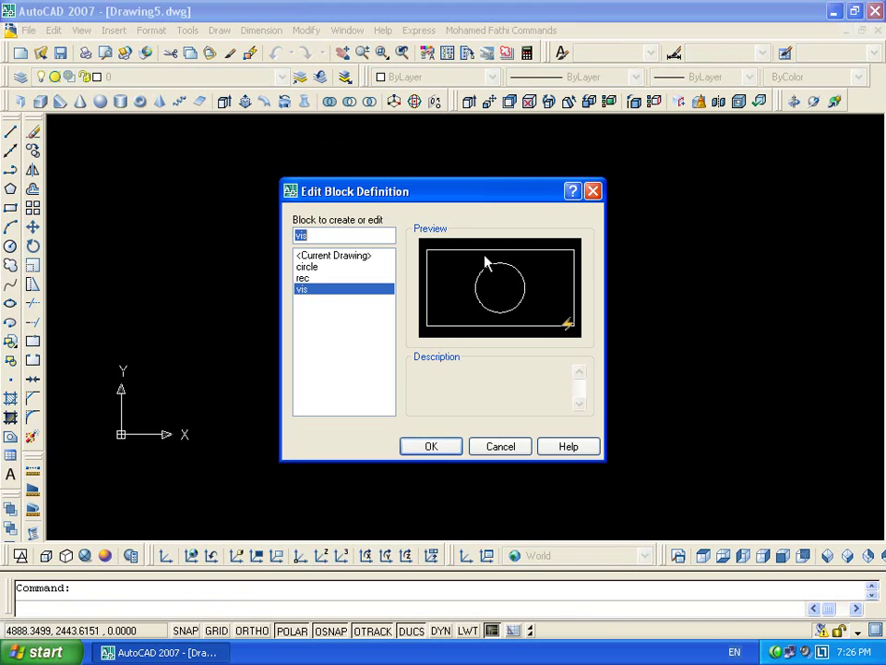
pyautogui.click(430, 447)
pyautogui.scroll(-3, 416, 325)
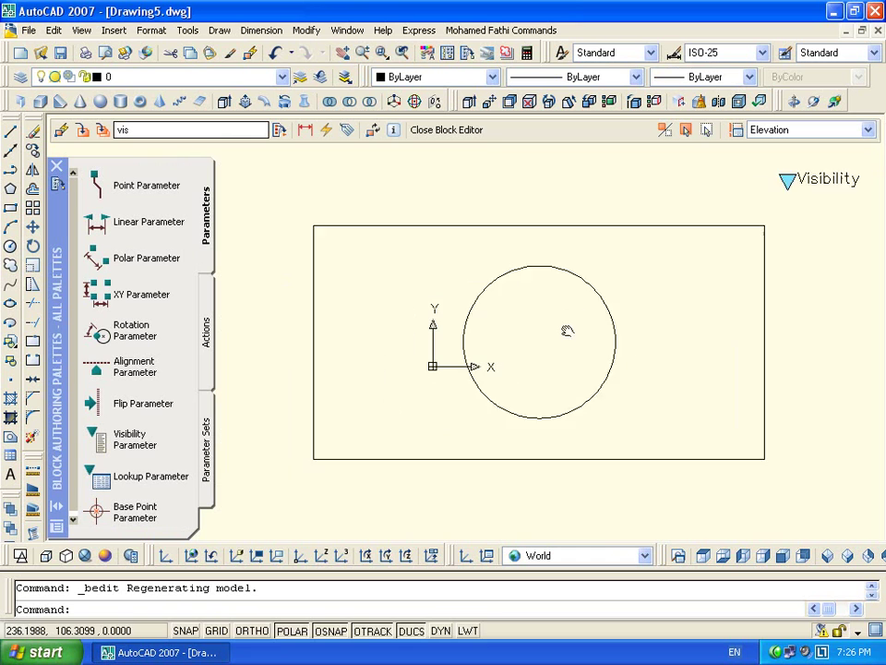
pyautogui.scroll(3, 590, 317)
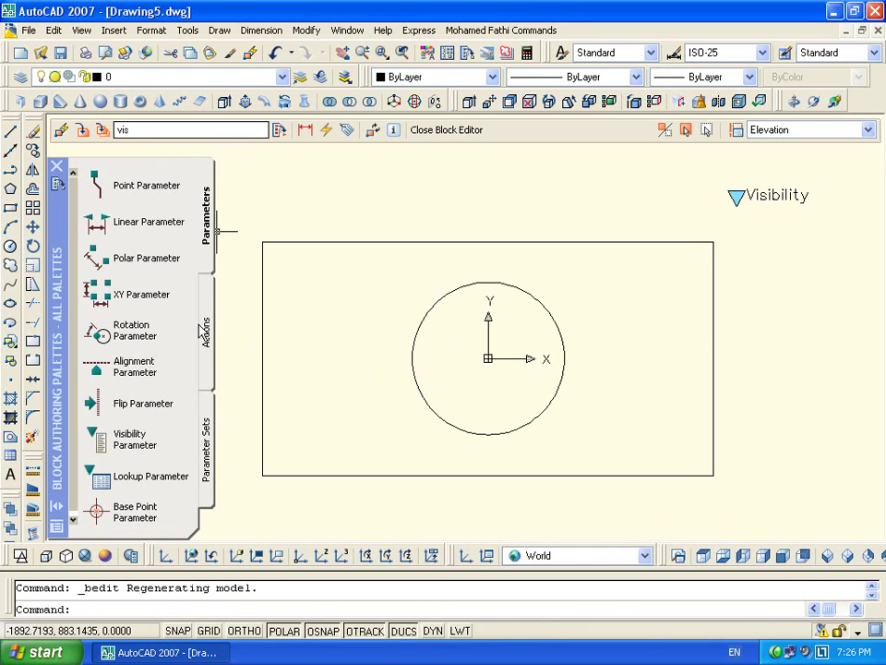
# Add a Distance linear parameter along the bottom edge and set its grip display to 1
pyautogui.click(148, 222)
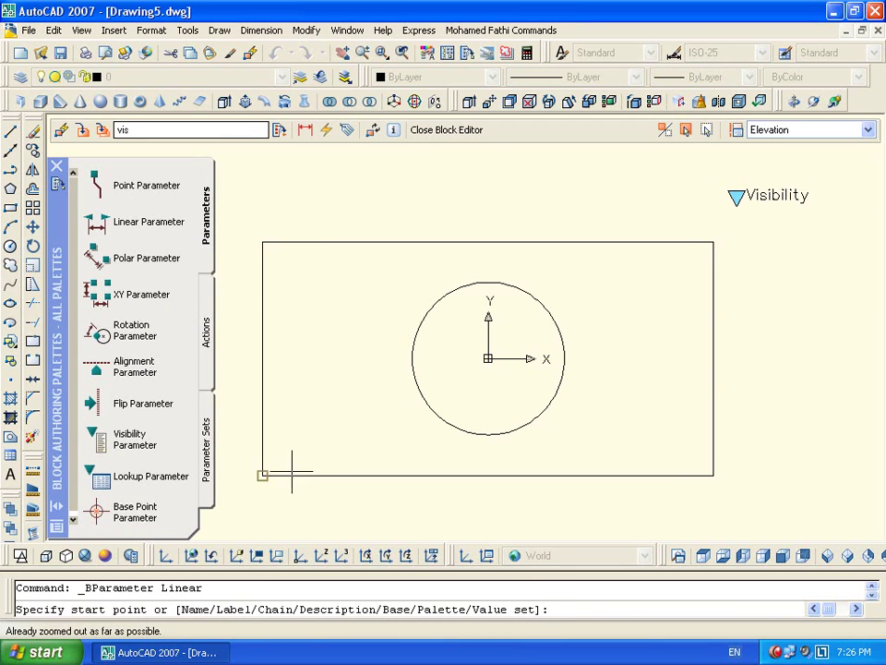
pyautogui.click(262, 475)
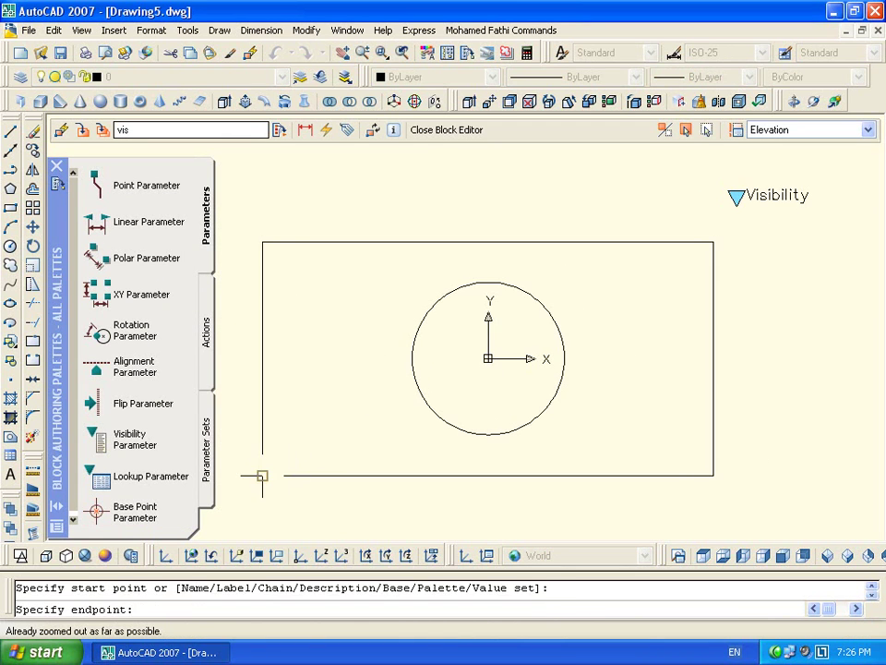
pyautogui.click(713, 475)
pyautogui.click(663, 503)
pyautogui.click(600, 503)
pyautogui.rightClick(542, 501)
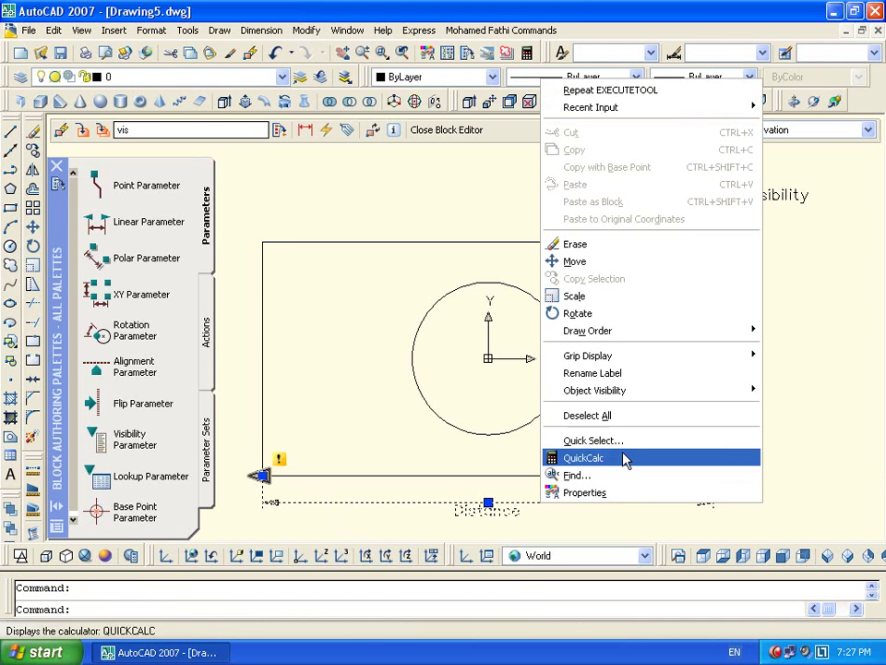
pyautogui.moveTo(682, 366)
pyautogui.click(785, 366)
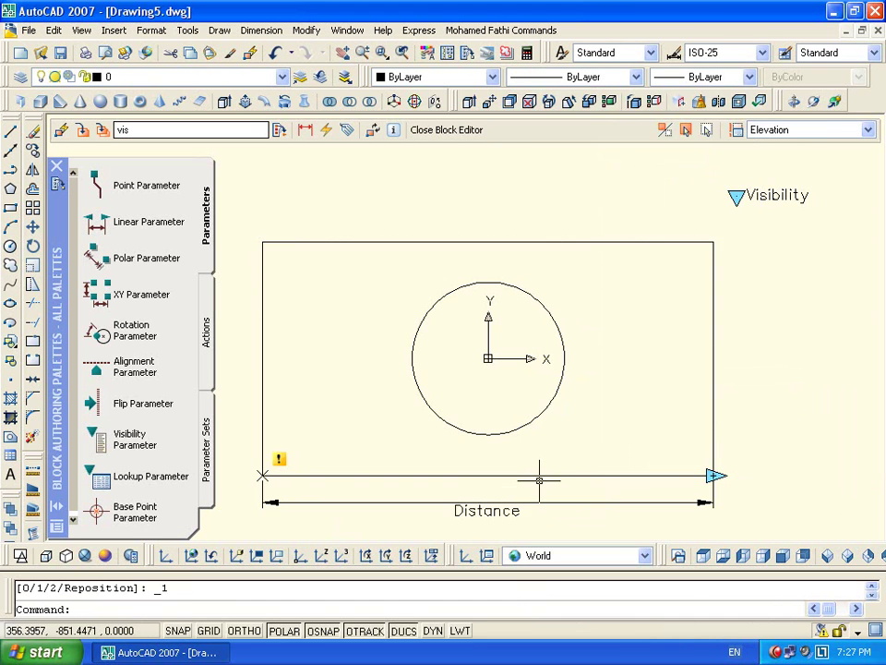
# Add a Stretch action on the Distance right grip, framing the rectangle's right edge
pyautogui.doubleClick(282, 459)
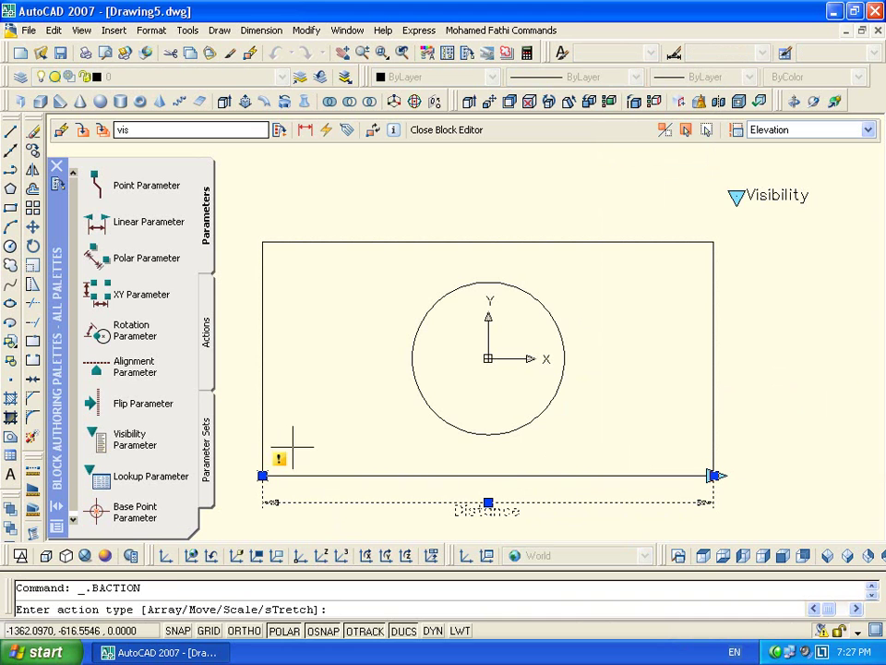
pyautogui.rightClick(364, 406)
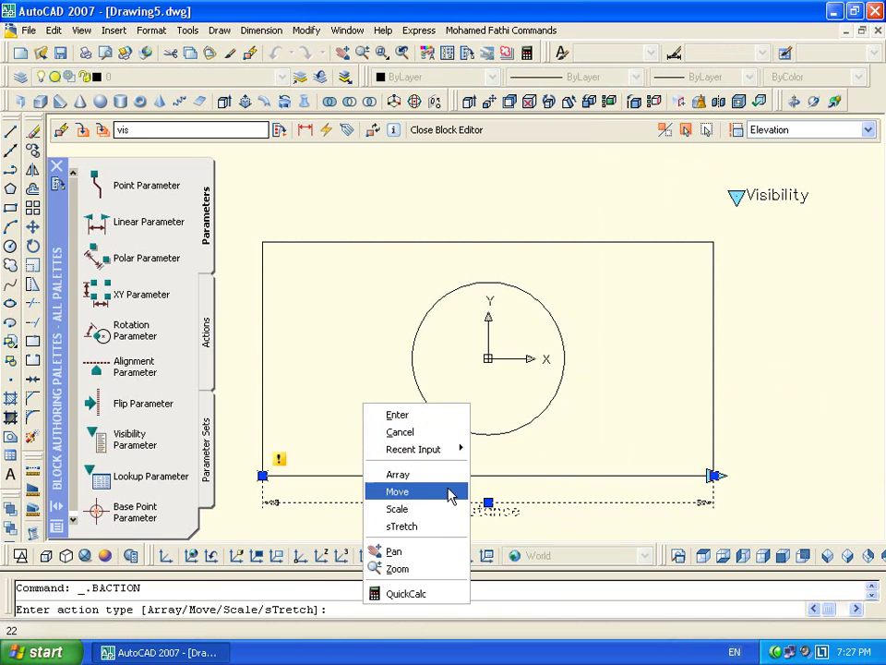
pyautogui.click(434, 525)
pyautogui.click(712, 475)
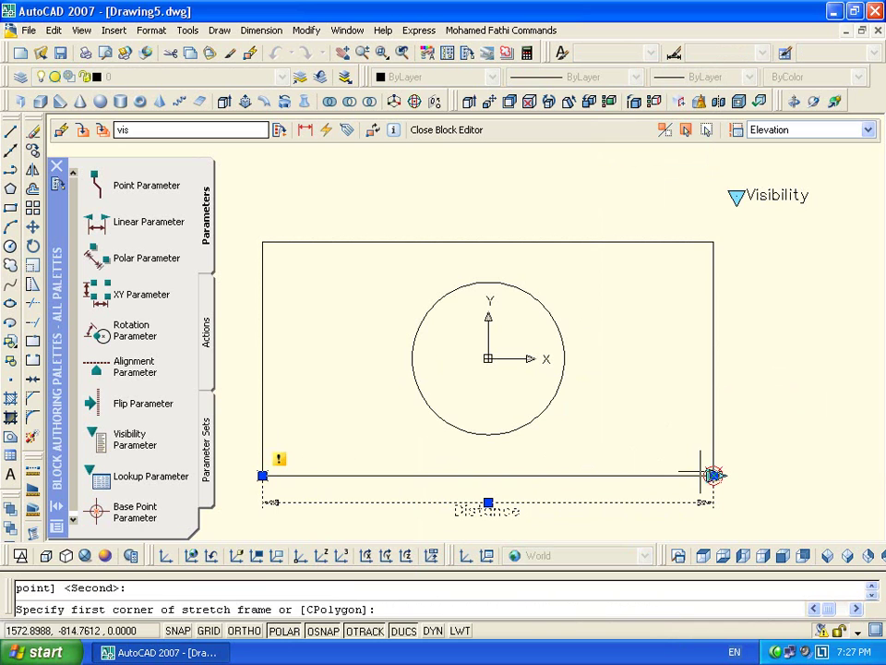
pyautogui.click(740, 236)
pyautogui.click(665, 533)
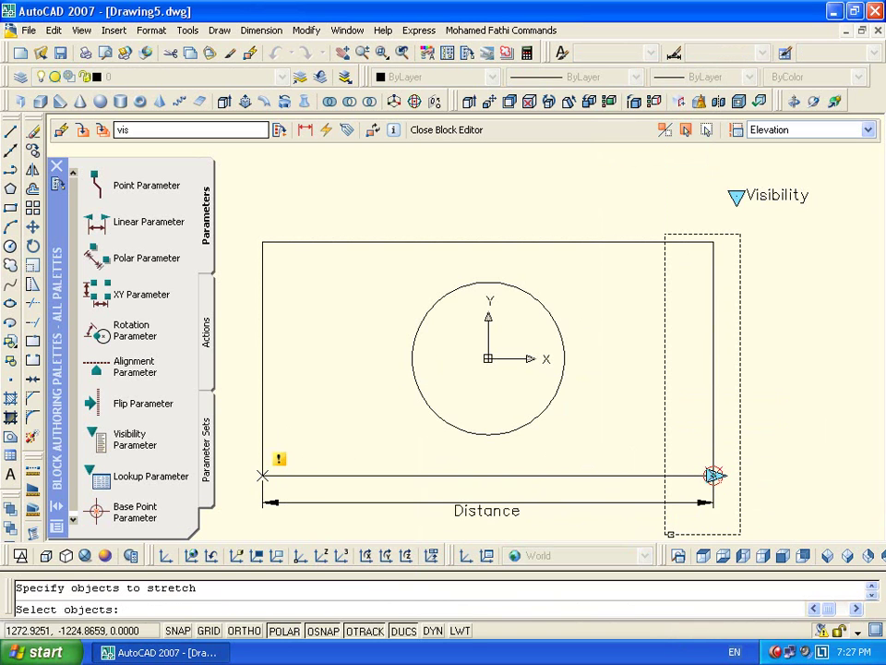
pyautogui.click(712, 387)
pyautogui.click(711, 387)
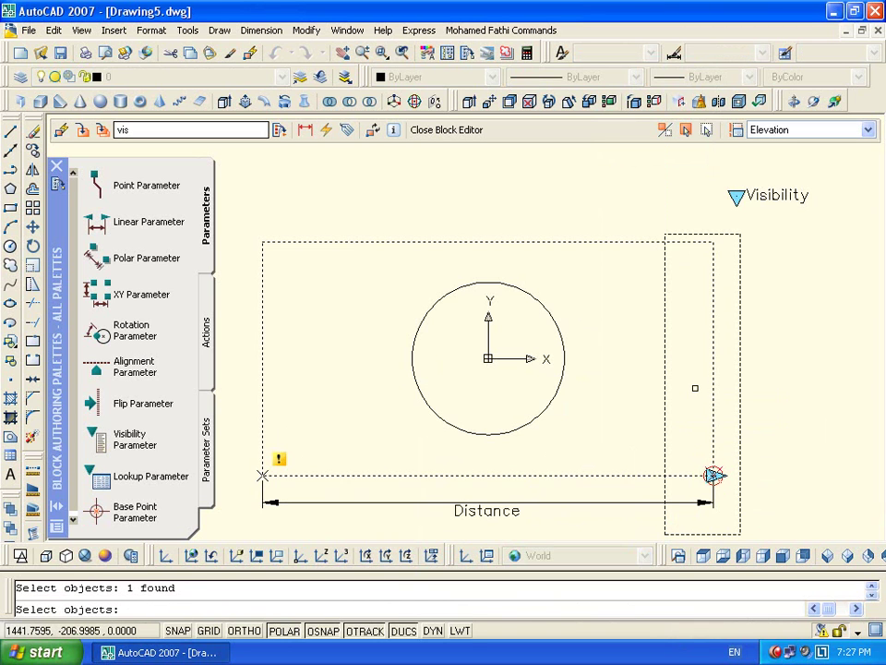
pyautogui.press('Return')
pyautogui.click(777, 314)
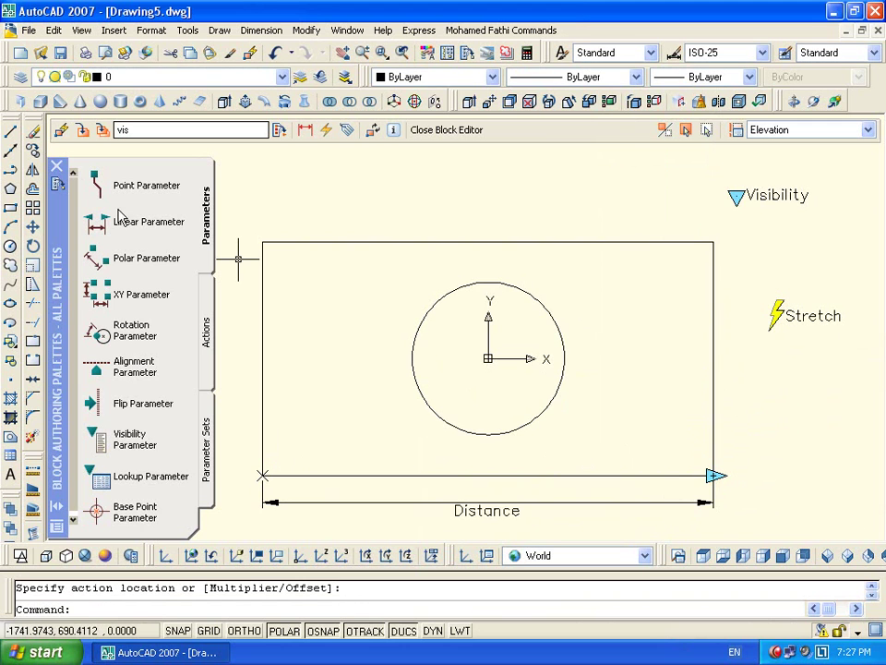
pyautogui.click(206, 328)
pyautogui.click(134, 187)
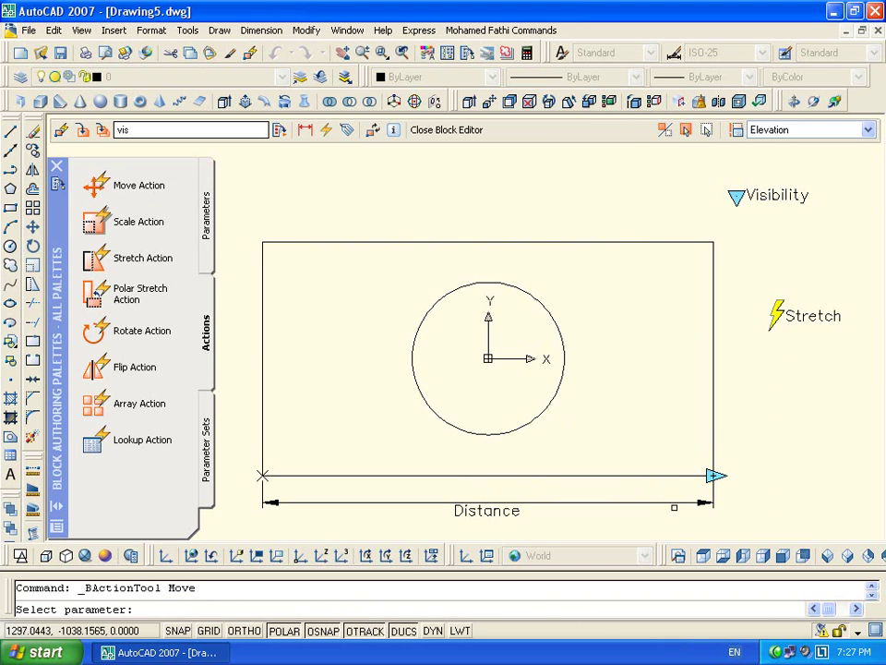
# Add a Move action on Distance acting on the circle and Visibility parameter, and show hidden geometry faded
pyautogui.click(665, 506)
pyautogui.click(714, 475)
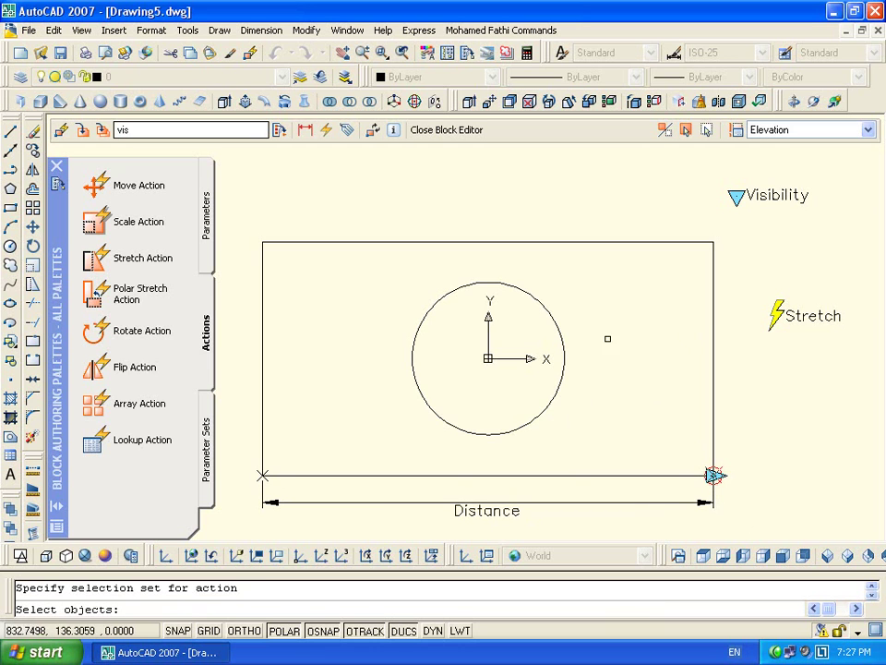
pyautogui.click(564, 350)
pyautogui.click(736, 198)
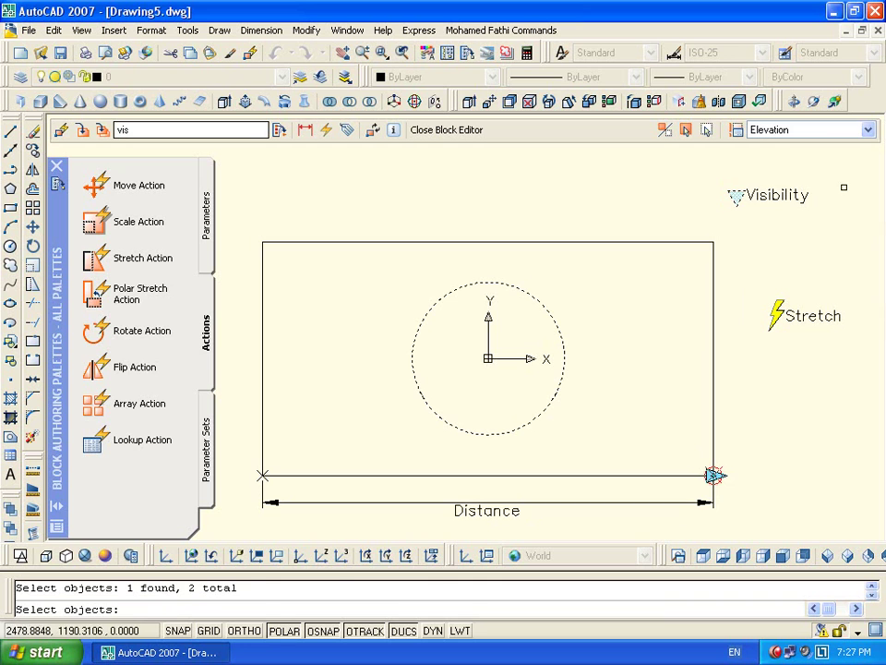
pyautogui.moveTo(842, 187); pyautogui.dragTo(760, 231)
pyautogui.press('Return')
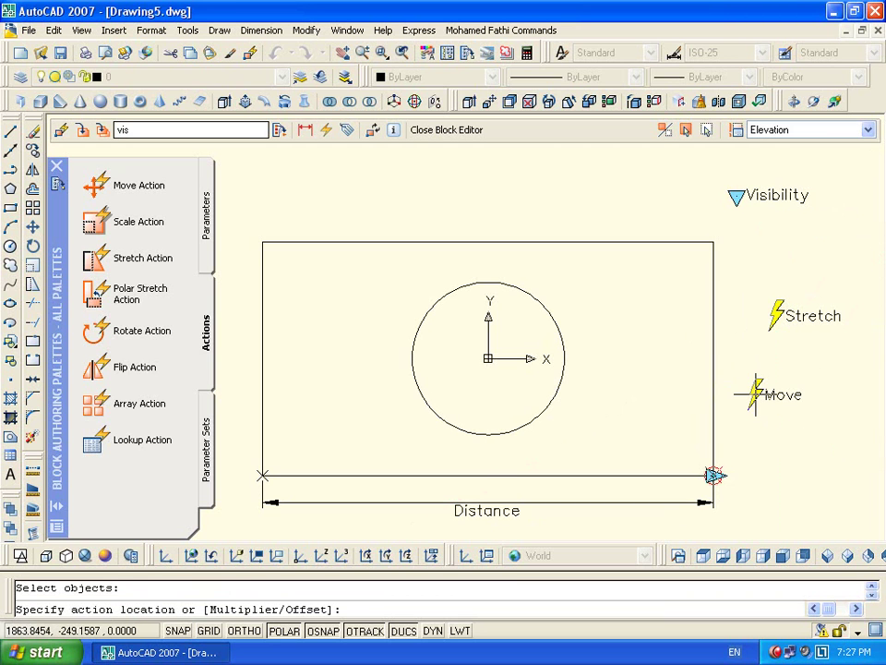
pyautogui.click(755, 394)
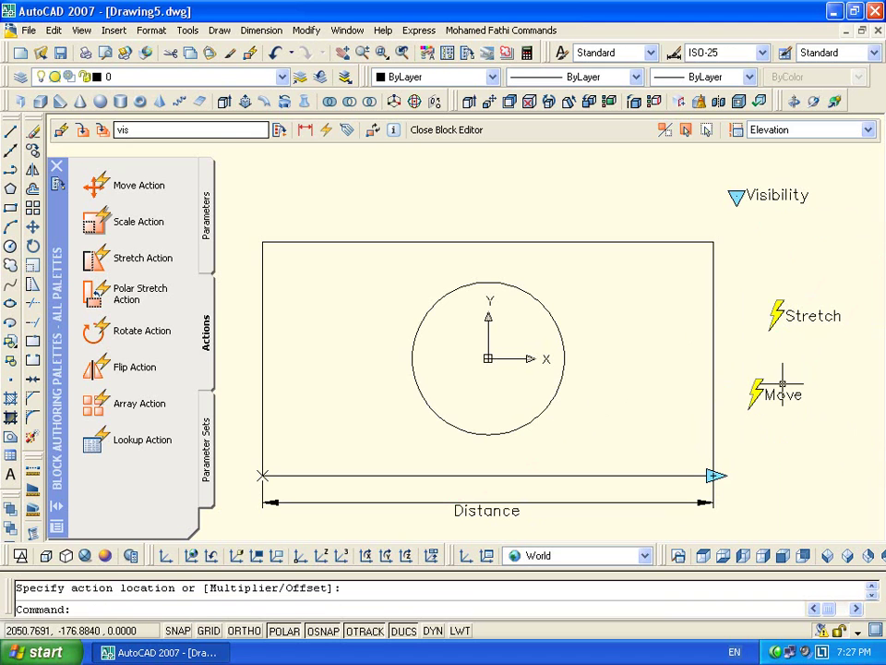
pyautogui.click(668, 131)
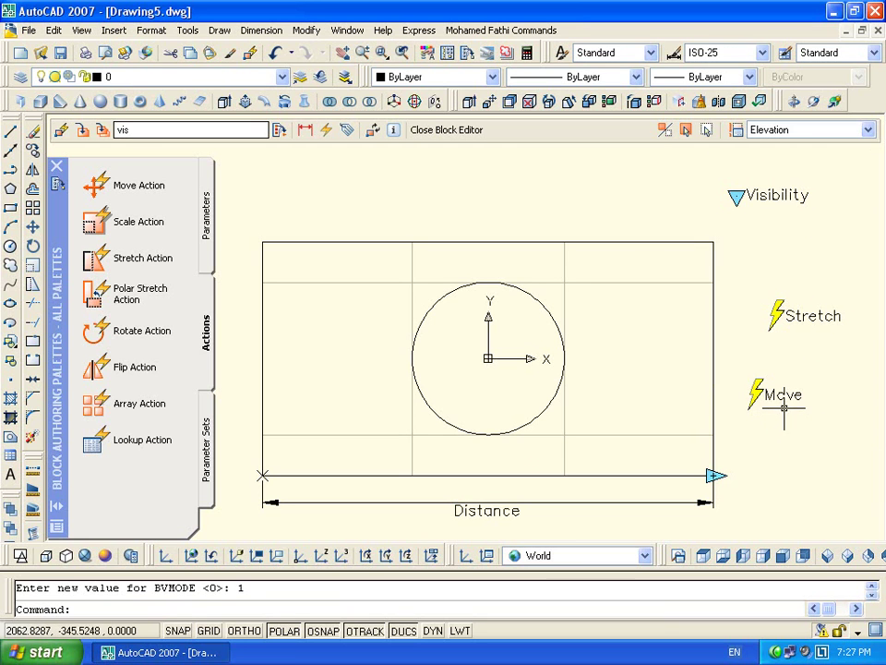
# Add the two horizontal lines to the Stretch action's selection set
pyautogui.doubleClick(811, 316)
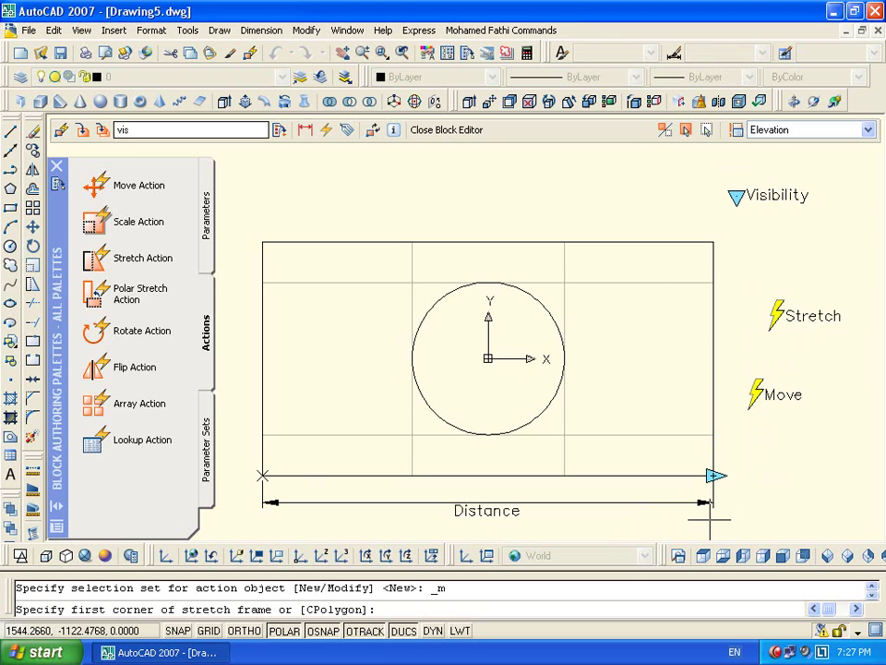
pyautogui.click(738, 534)
pyautogui.click(664, 233)
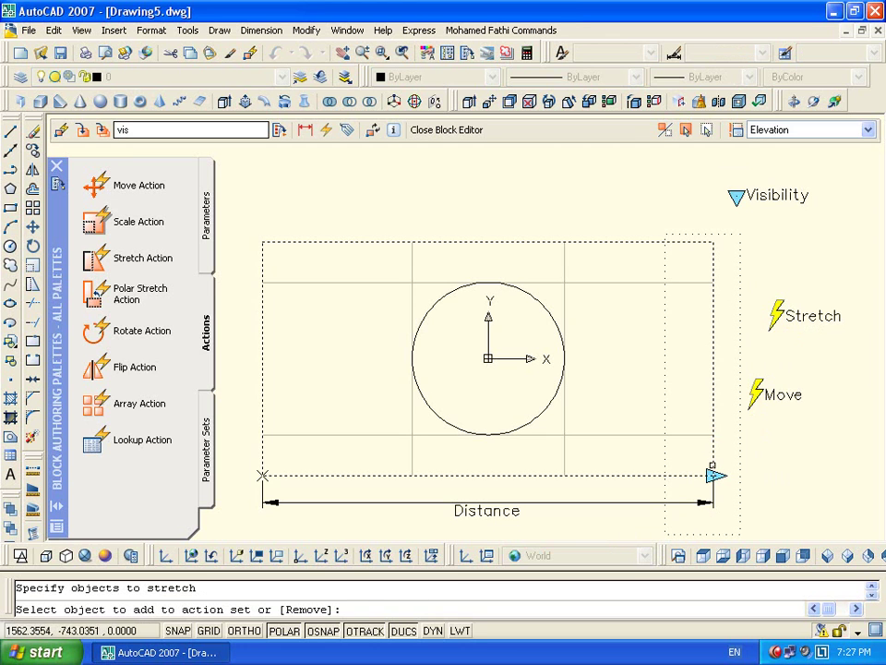
pyautogui.click(694, 282)
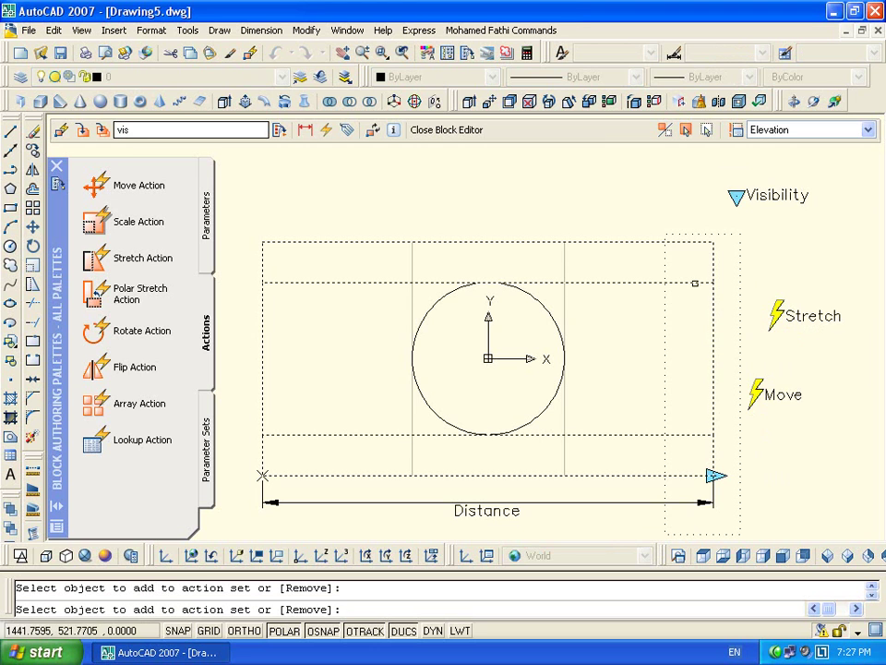
pyautogui.press('Return')
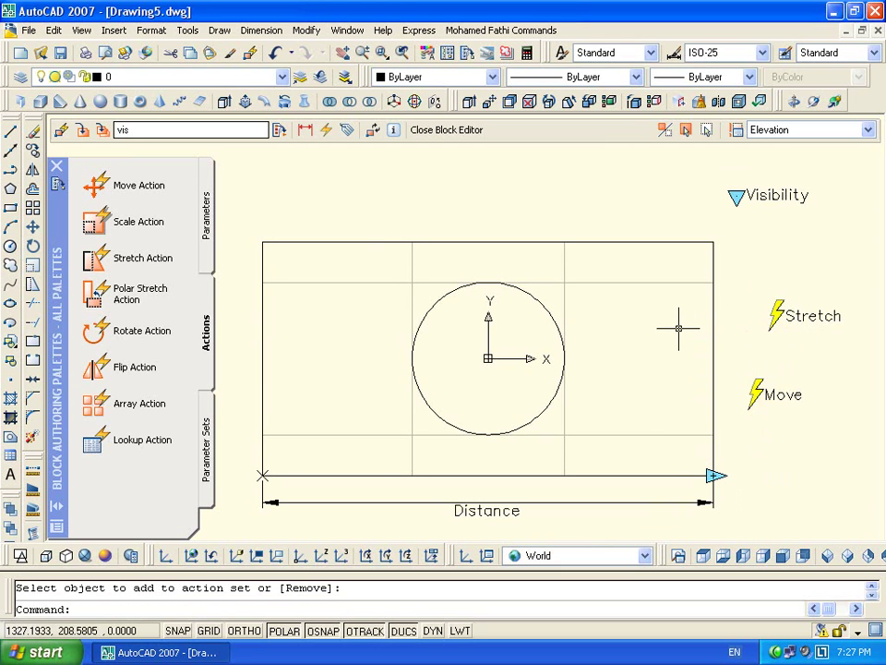
# Add the middle box's lines to the Move action's selection set
pyautogui.doubleClick(782, 395)
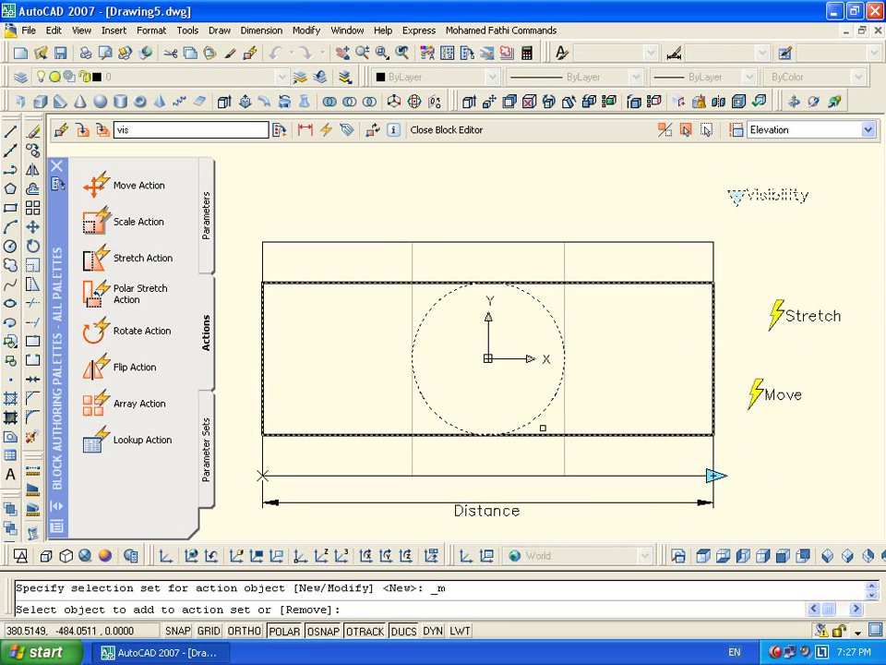
pyautogui.click(565, 418)
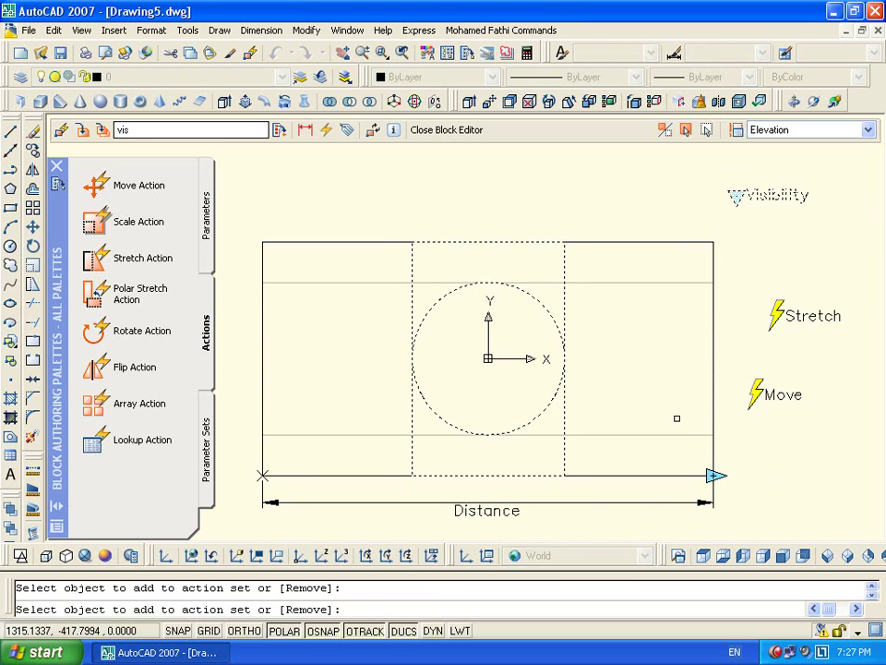
pyautogui.press('Return')
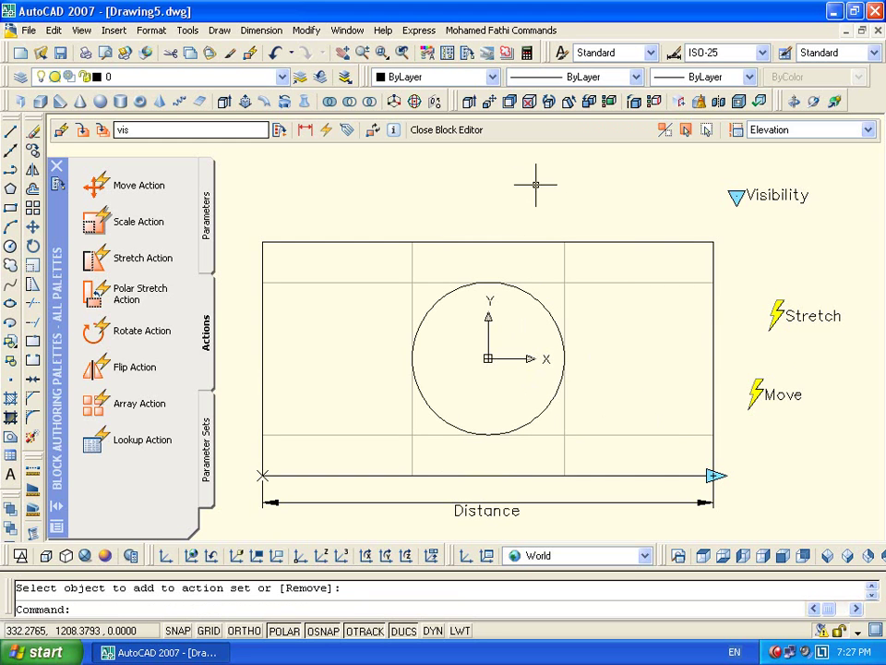
# Set the Move action's distance multiplier to 0.5 in Properties
pyautogui.click(777, 395)
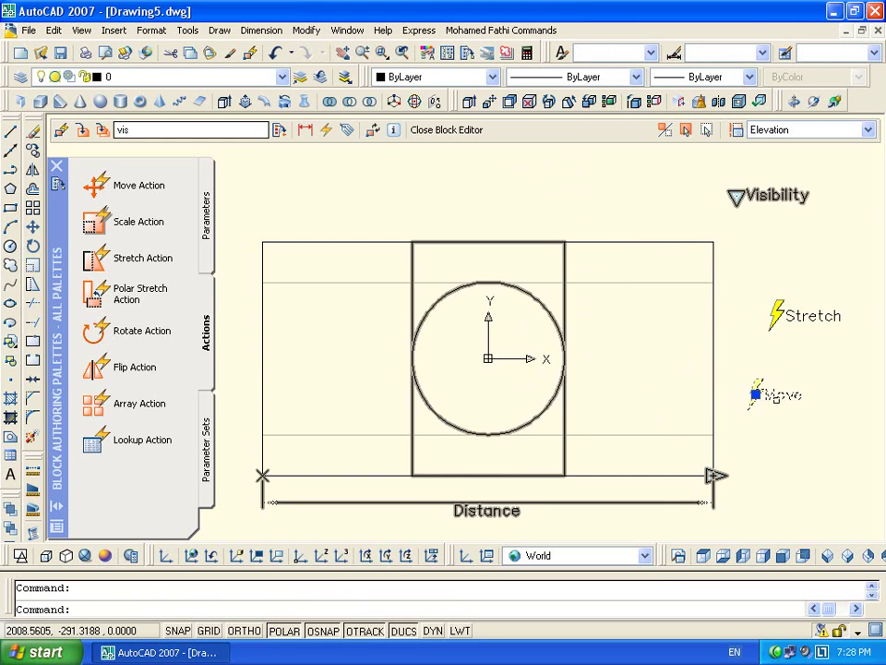
pyautogui.hotkey('ctrl', '1')
pyautogui.click(806, 356)
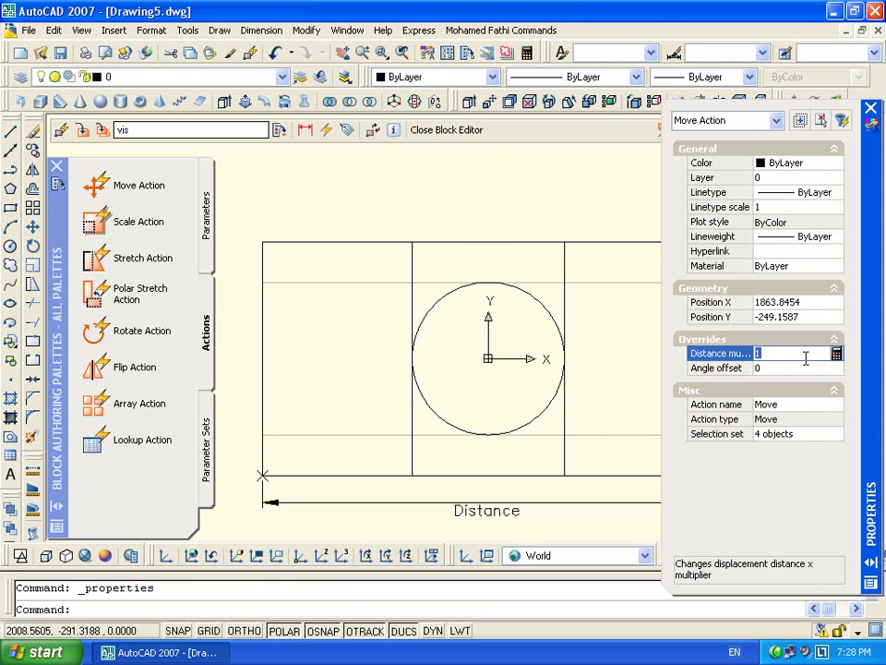
pyautogui.write('.5')
pyautogui.press('Tab')
pyautogui.hotkey('ctrl', '1')
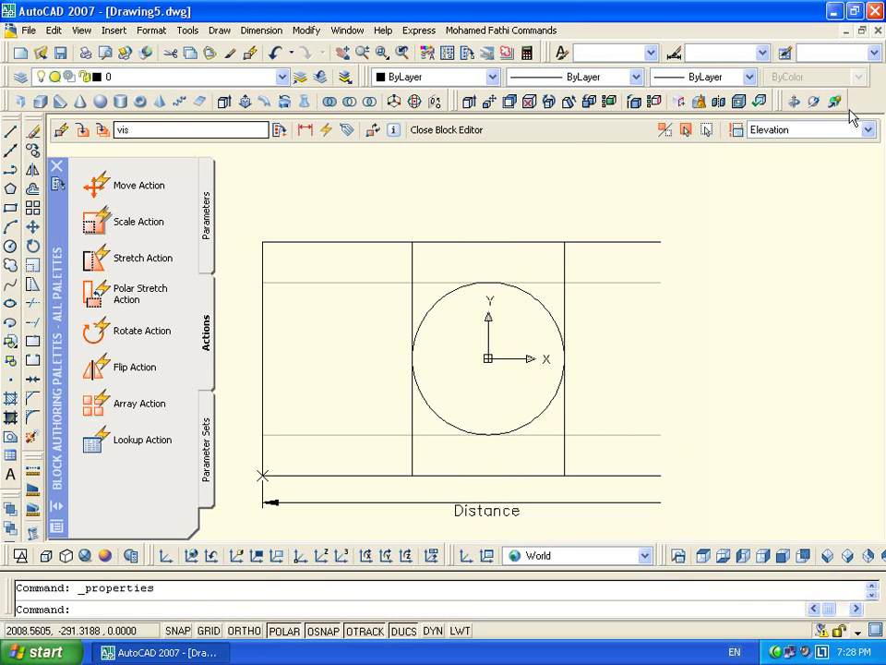
# Close the Block Editor saving changes, and select the inserted vis block
pyautogui.click(453, 130)
pyautogui.click(374, 372)
pyautogui.click(580, 281)
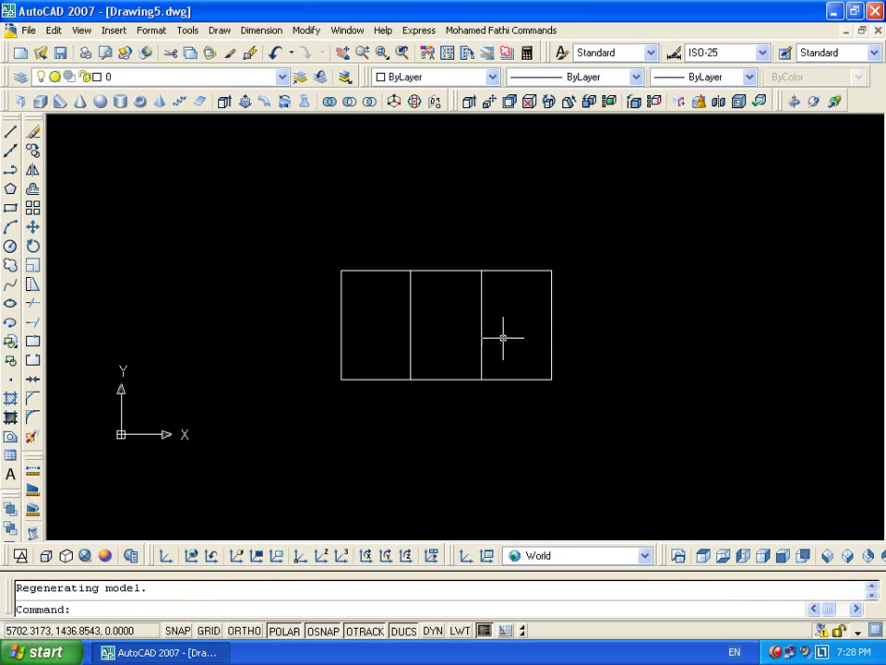
pyautogui.click(533, 398)
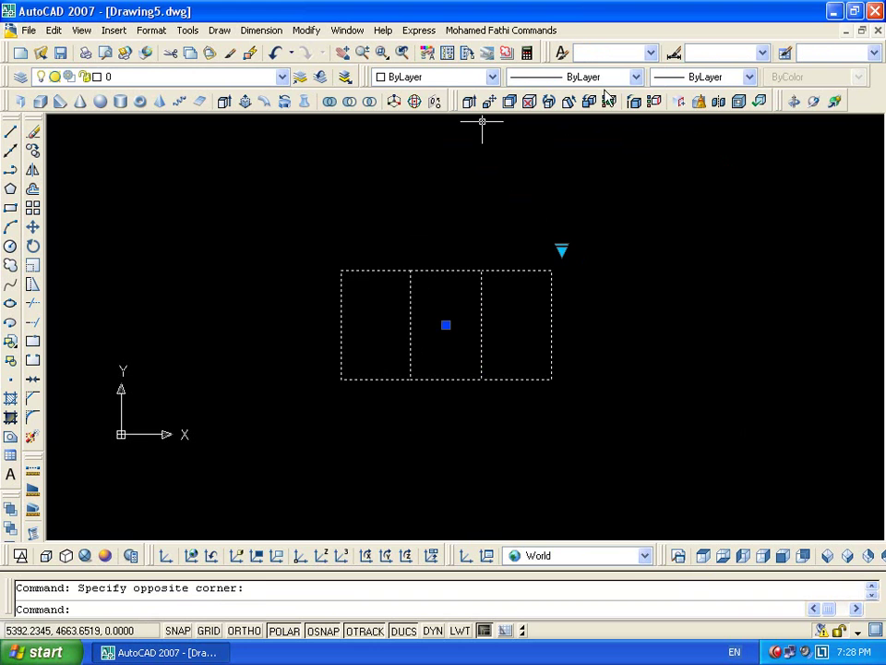
# Switch the block to another visibility state and widen it with the Distance grip
pyautogui.click(562, 250)
pyautogui.click(587, 264)
pyautogui.click(552, 378)
pyautogui.click(635, 379)
# Cycle through Plane and the three-box view to Elevation, then stretch the block and narrow it back
pyautogui.click(605, 251)
pyautogui.click(621, 292)
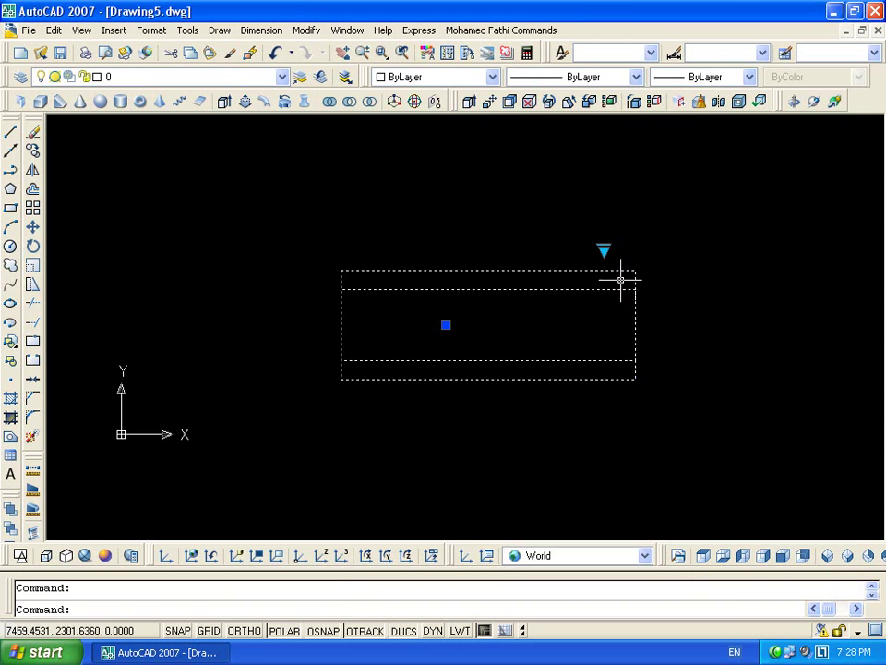
pyautogui.click(605, 251)
pyautogui.click(609, 259)
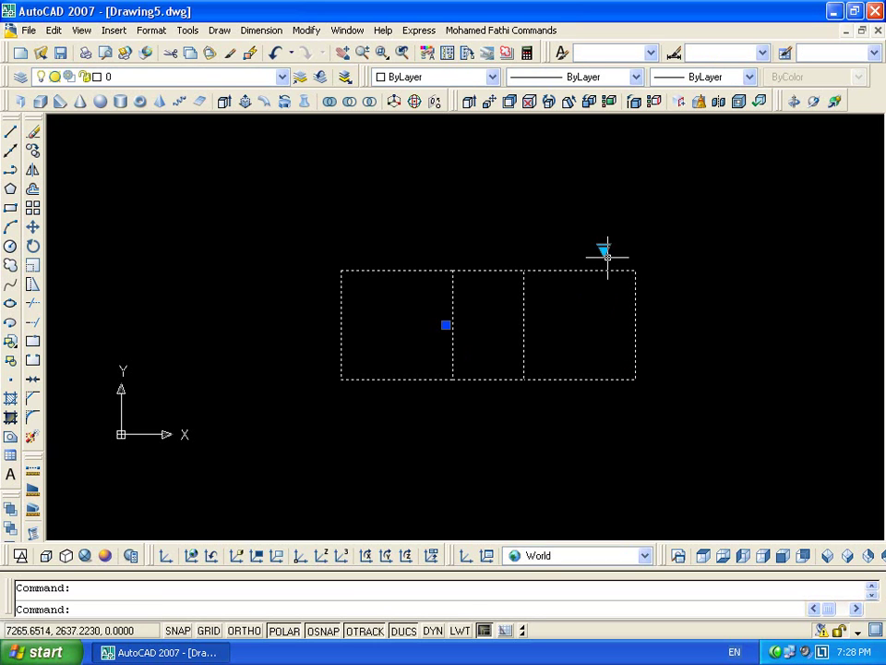
pyautogui.click(603, 251)
pyautogui.click(622, 260)
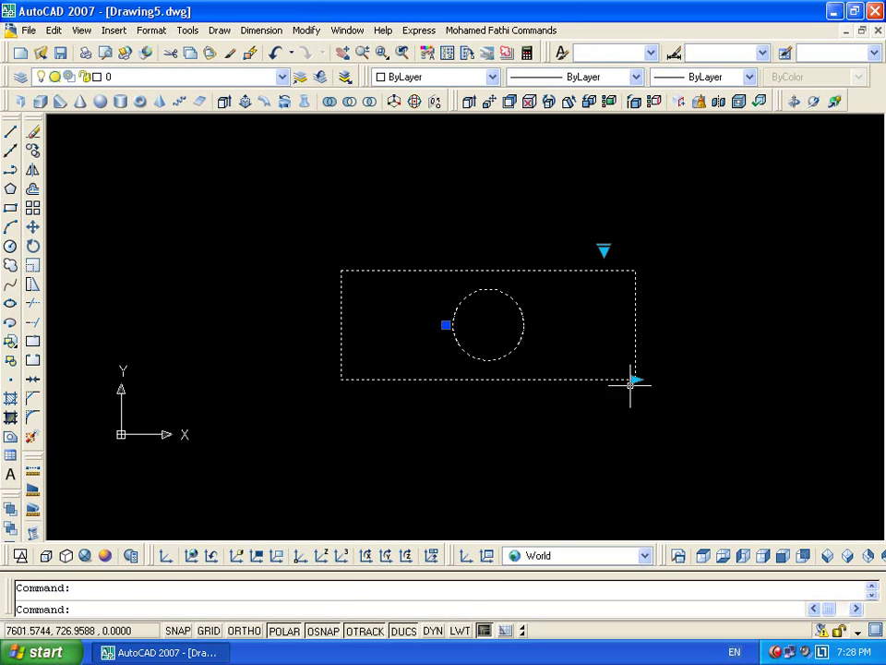
pyautogui.click(635, 378)
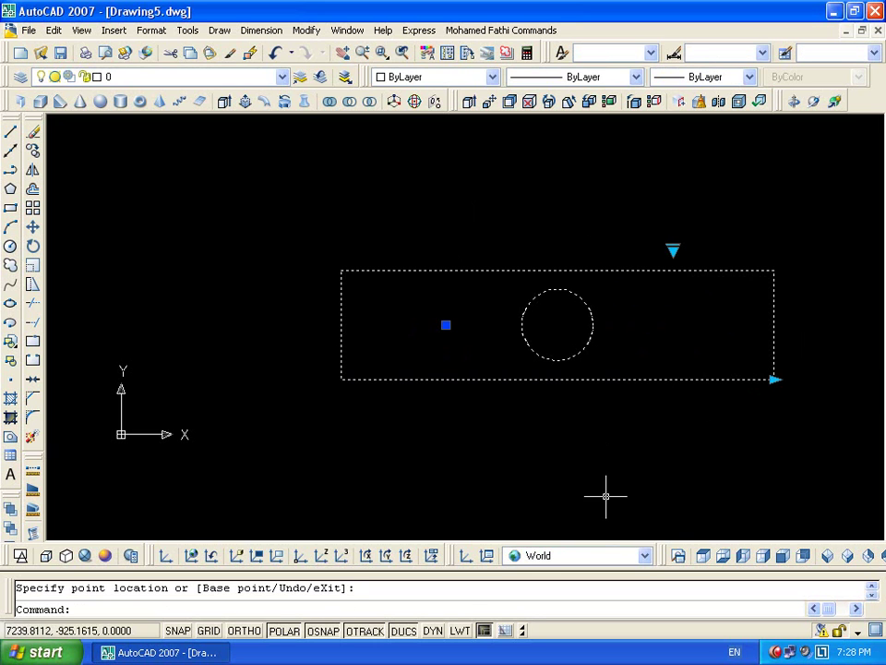
pyautogui.click(772, 380)
pyautogui.click(662, 378)
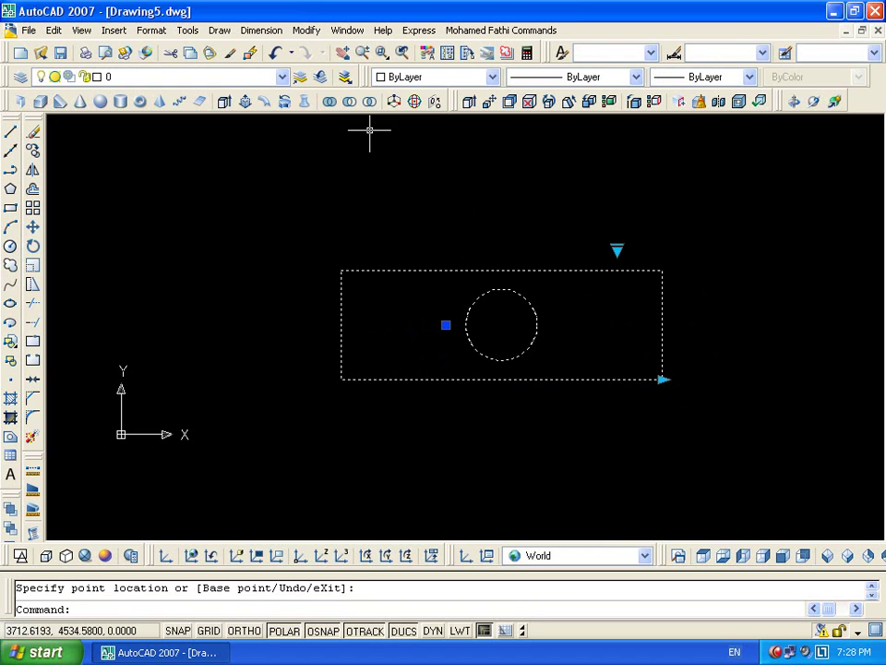
# Reopen the vis block in the Block Editor and keep Elevation as the current visibility state
pyautogui.doubleClick(497, 269)
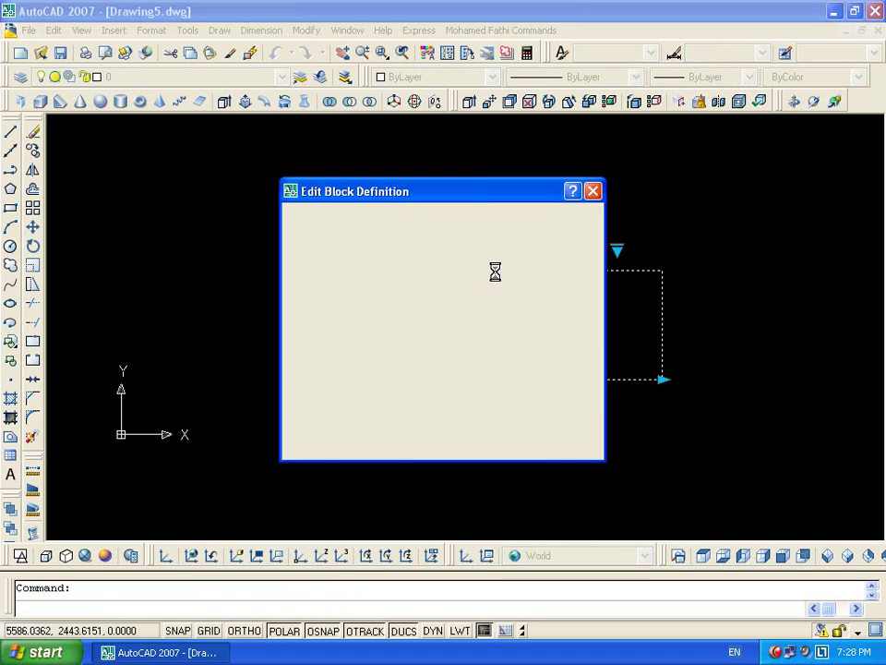
pyautogui.click(430, 446)
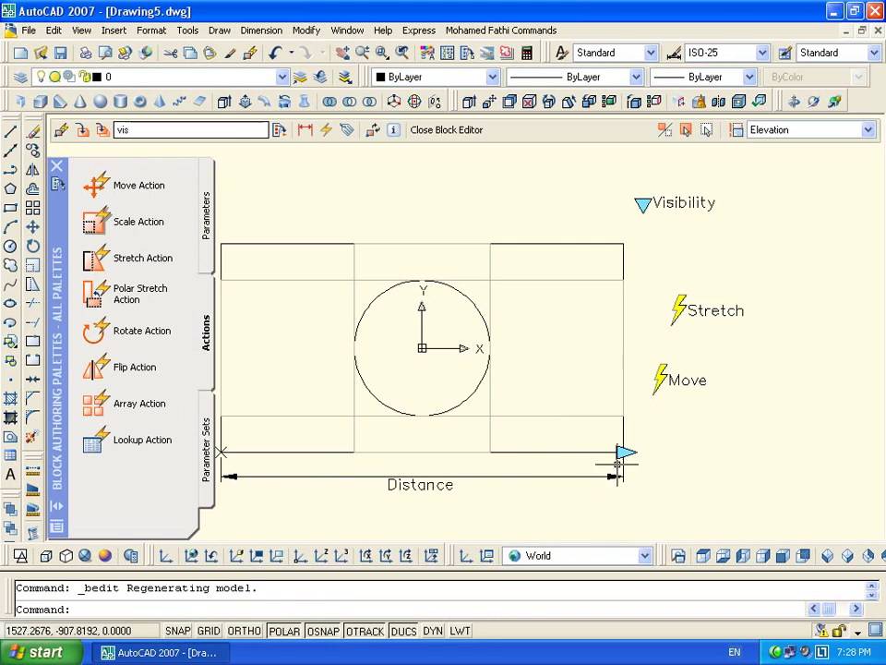
pyautogui.click(766, 132)
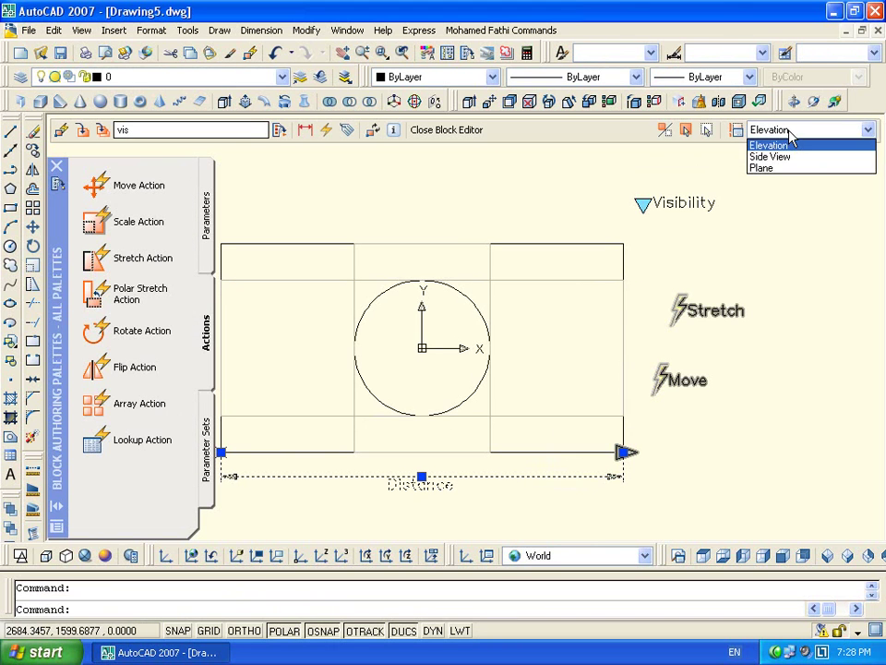
pyautogui.click(815, 281)
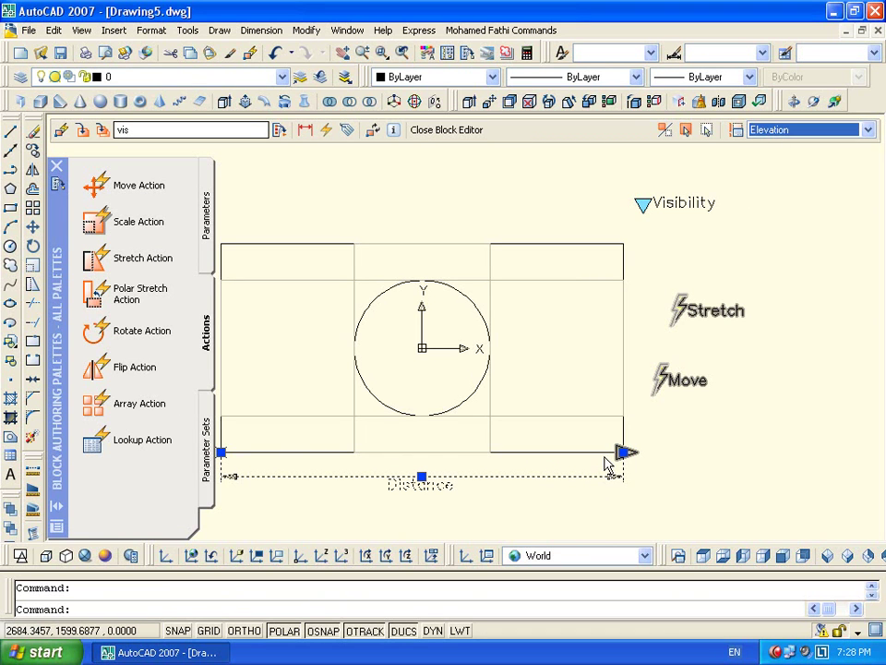
# Hide the Distance parameter in the Side View visibility state
pyautogui.moveTo(554, 364); pyautogui.dragTo(616, 345, button='middle')
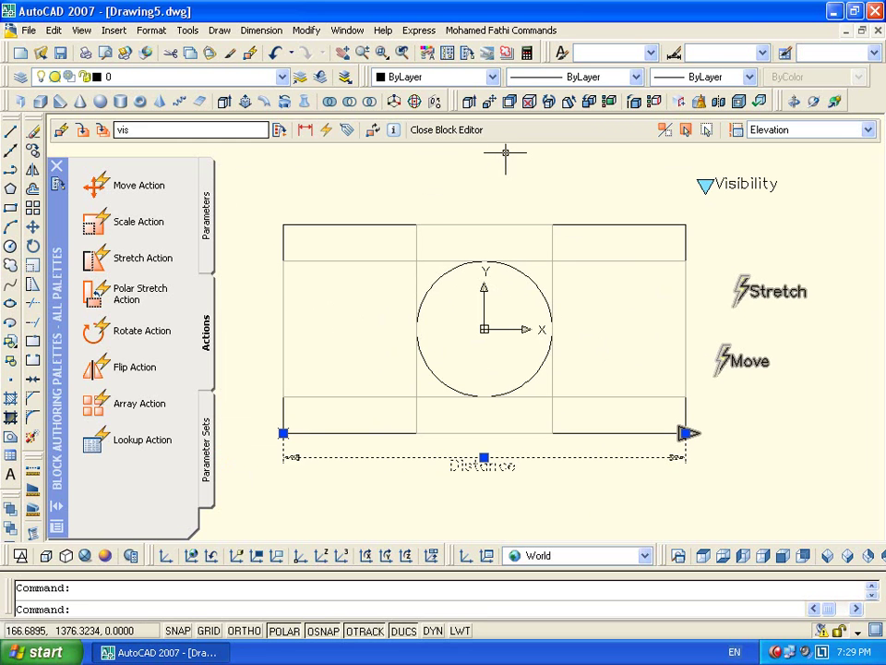
pyautogui.click(771, 130)
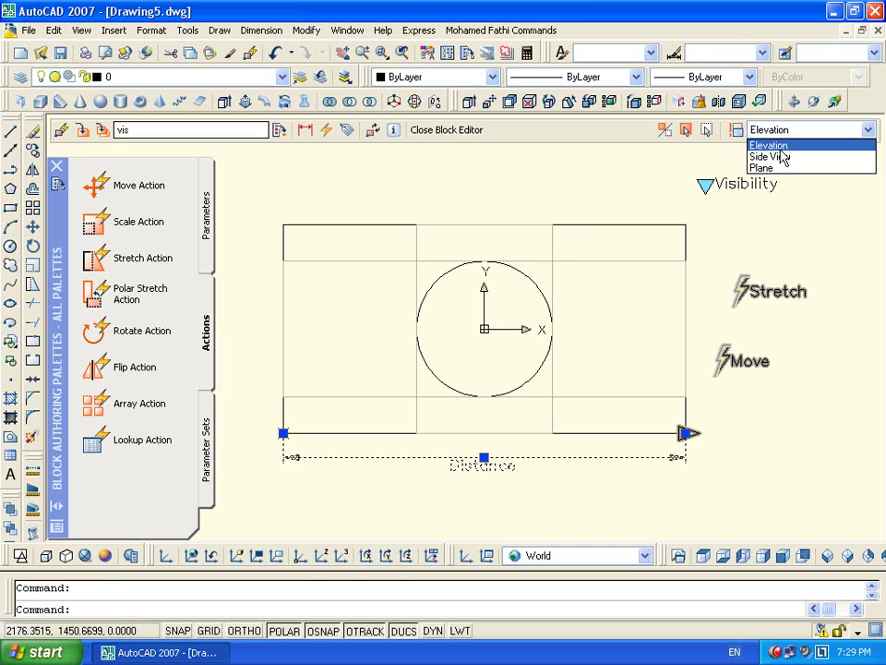
pyautogui.click(780, 154)
pyautogui.click(623, 458)
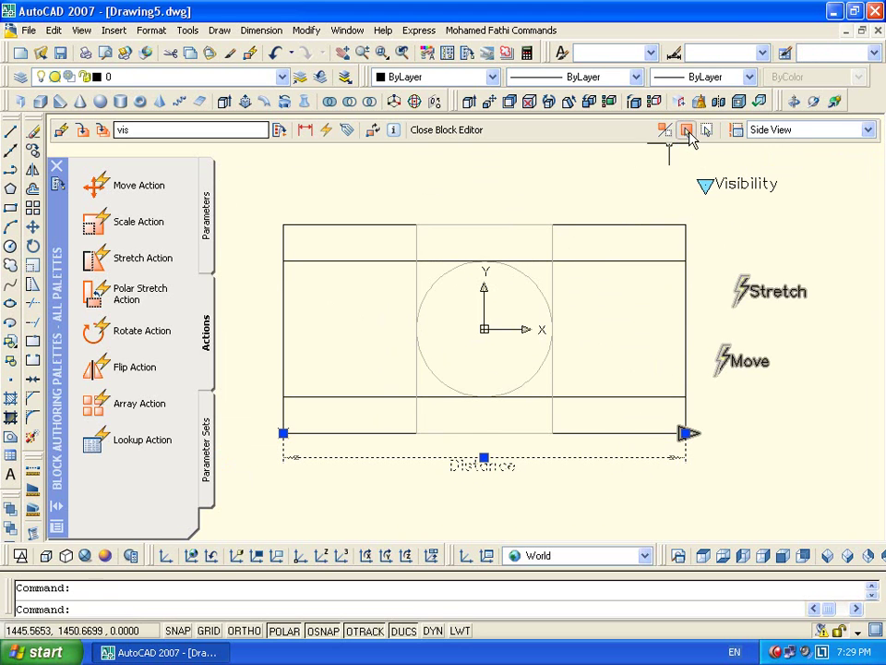
pyautogui.click(688, 131)
# Hide the Distance parameter in the Plane visibility state and close the Block Editor
pyautogui.click(776, 130)
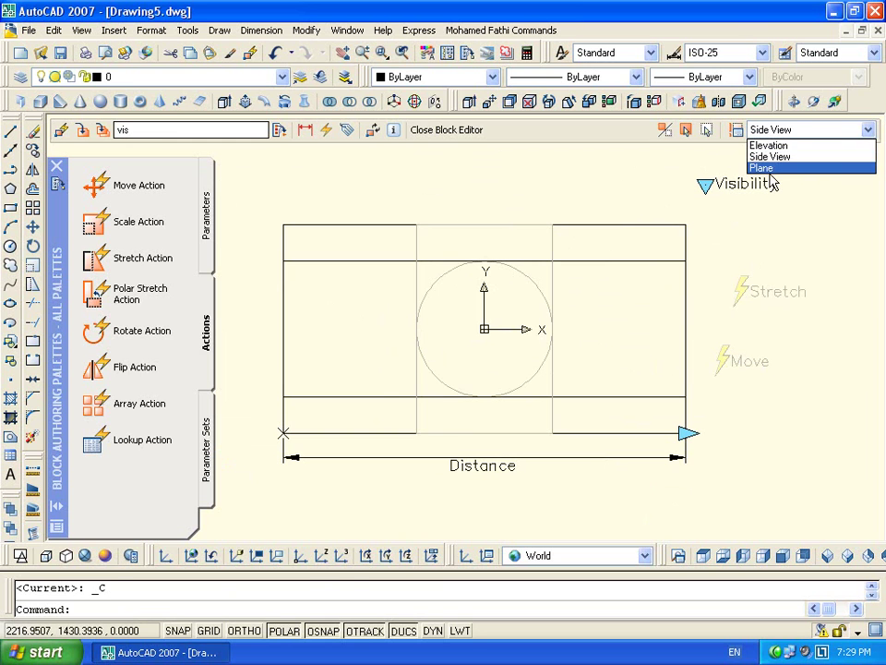
pyautogui.click(763, 168)
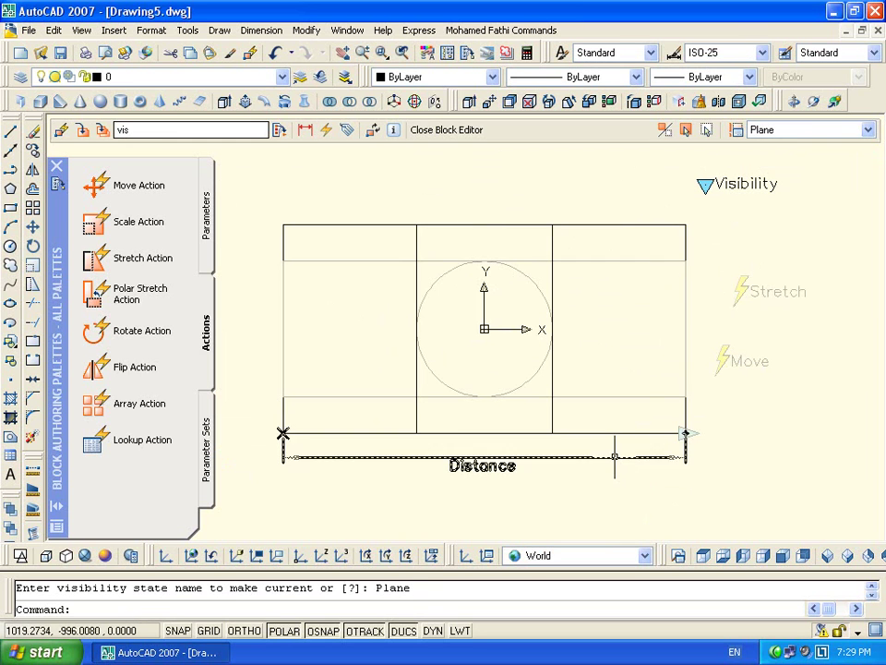
pyautogui.click(620, 457)
pyautogui.click(687, 132)
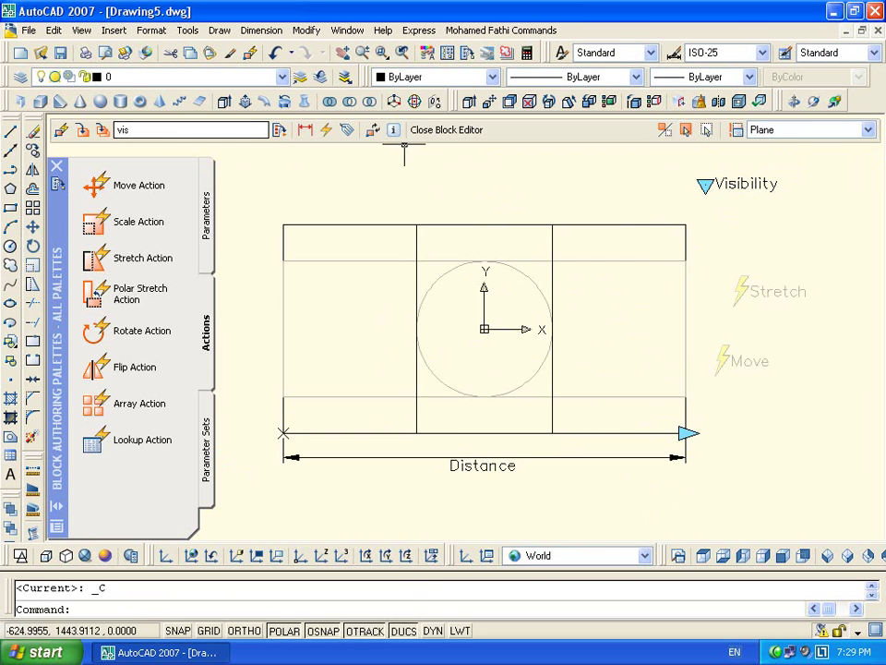
pyautogui.click(434, 130)
# Save the block changes, select the block and test its stretch grip right and back
pyautogui.click(378, 373)
pyautogui.click(696, 301)
pyautogui.click(619, 429)
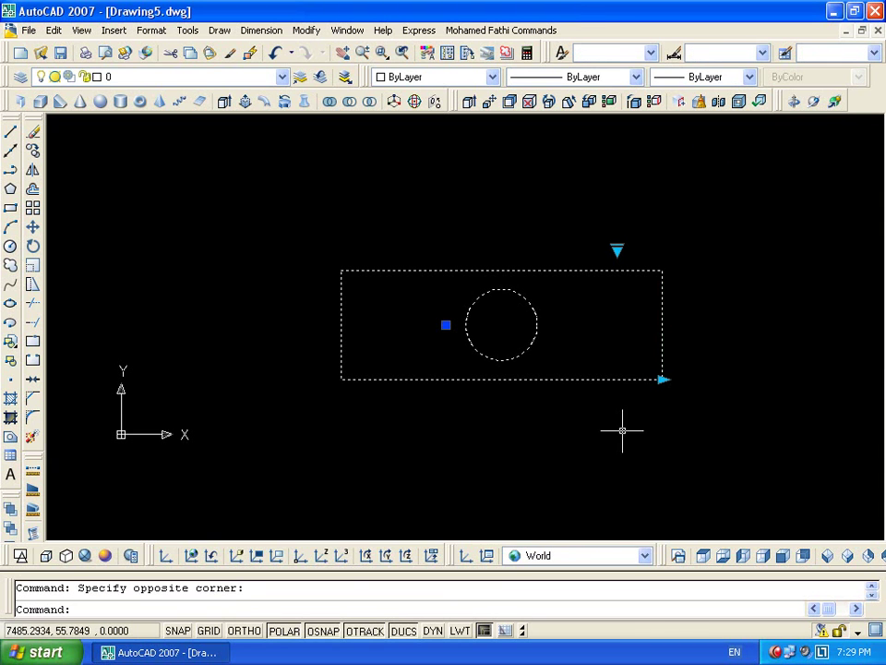
pyautogui.click(663, 379)
pyautogui.click(734, 379)
pyautogui.click(735, 379)
pyautogui.click(590, 379)
# Switch the block to Side View and then Plane, stretching each view wider
pyautogui.click(581, 247)
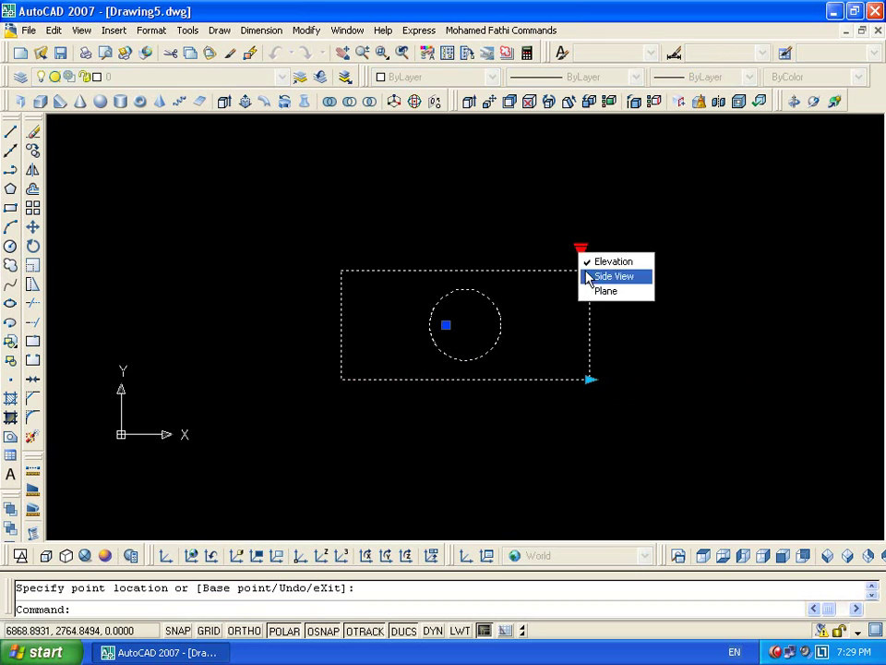
pyautogui.click(599, 274)
pyautogui.click(590, 379)
pyautogui.click(707, 379)
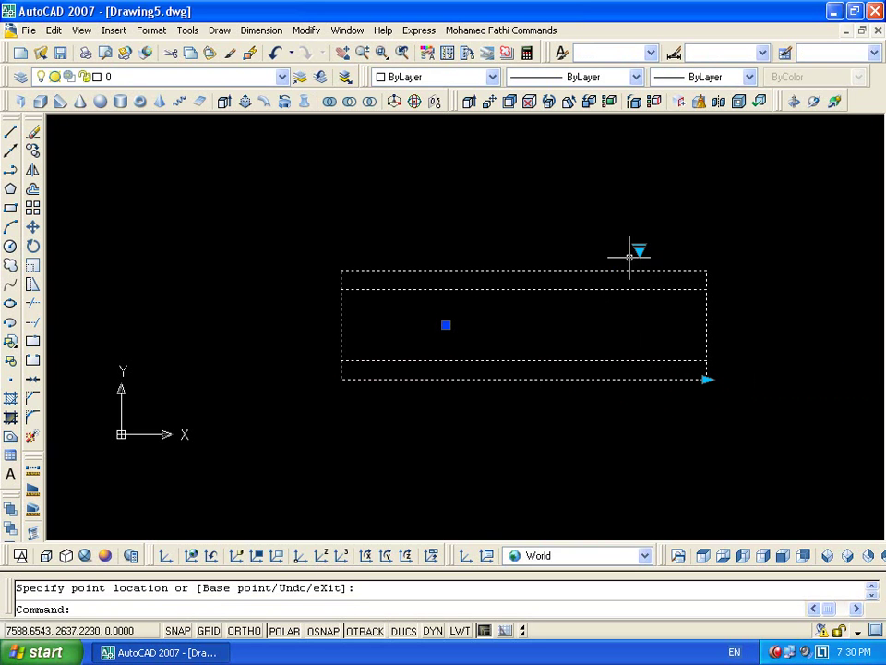
pyautogui.click(639, 249)
pyautogui.click(654, 292)
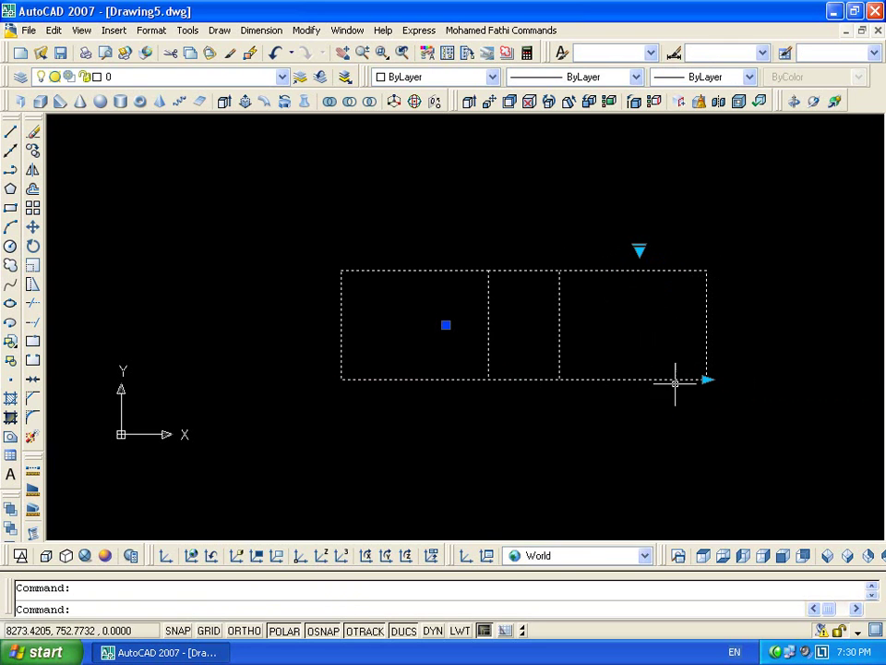
pyautogui.click(702, 378)
pyautogui.click(794, 379)
pyautogui.click(794, 380)
pyautogui.click(628, 378)
# Switch back to Side View and then Elevation, stretching the block further right each time
pyautogui.click(599, 249)
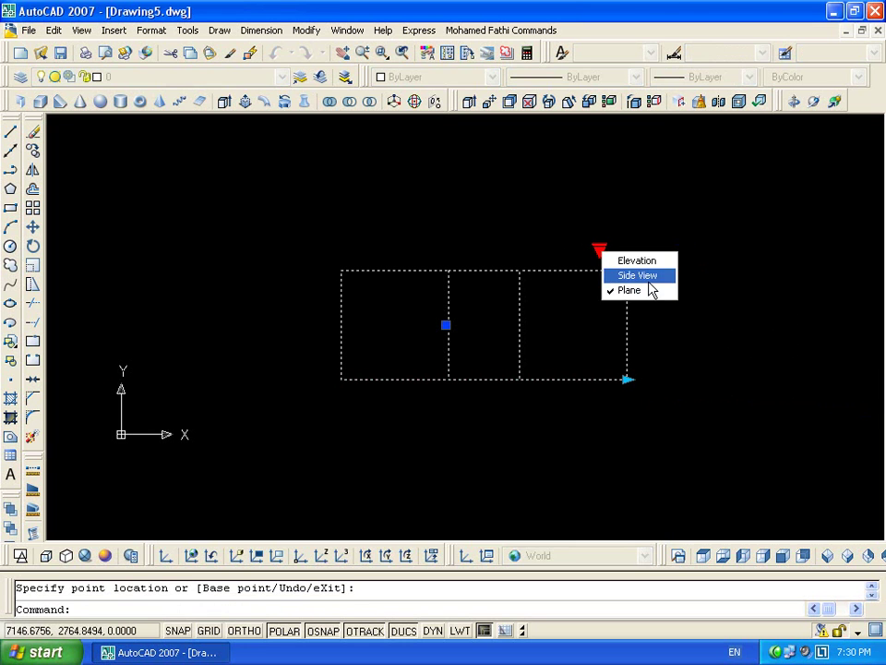
pyautogui.click(648, 277)
pyautogui.click(627, 378)
pyautogui.click(753, 377)
pyautogui.click(663, 250)
pyautogui.click(688, 261)
pyautogui.click(755, 378)
pyautogui.click(843, 377)
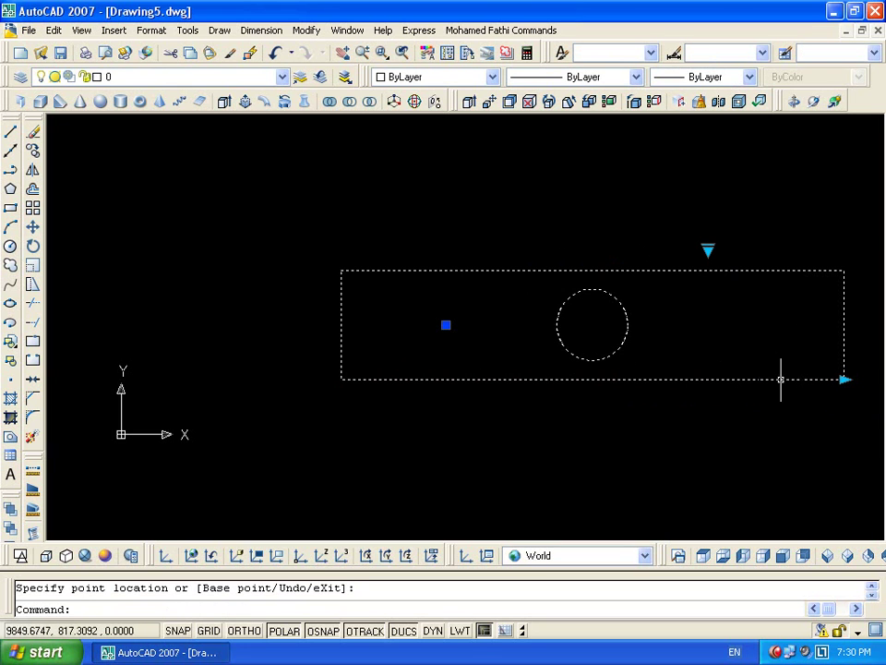
# Open the vis block in the Block Editor in its Elevation visibility state
pyautogui.doubleClick(639, 379)
pyautogui.click(429, 447)
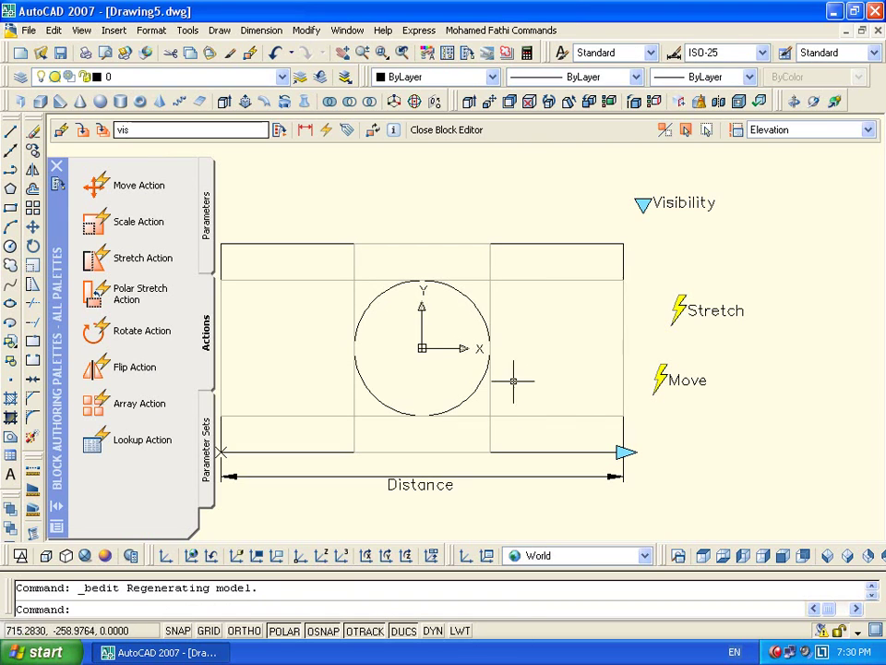
pyautogui.click(867, 129)
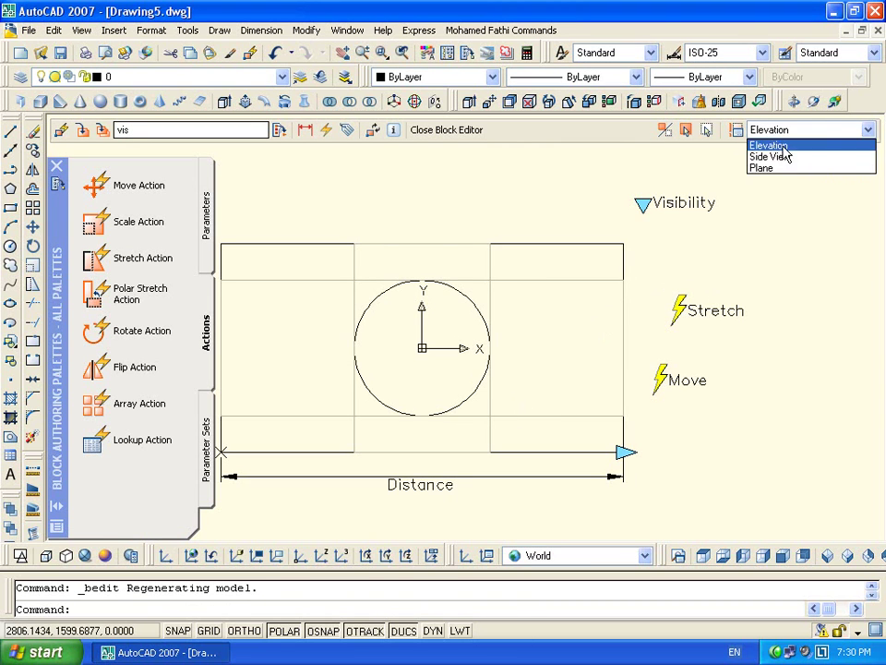
pyautogui.click(766, 142)
pyautogui.scroll(-2, 566, 397)
pyautogui.moveTo(566, 397); pyautogui.dragTo(615, 377, button='middle')
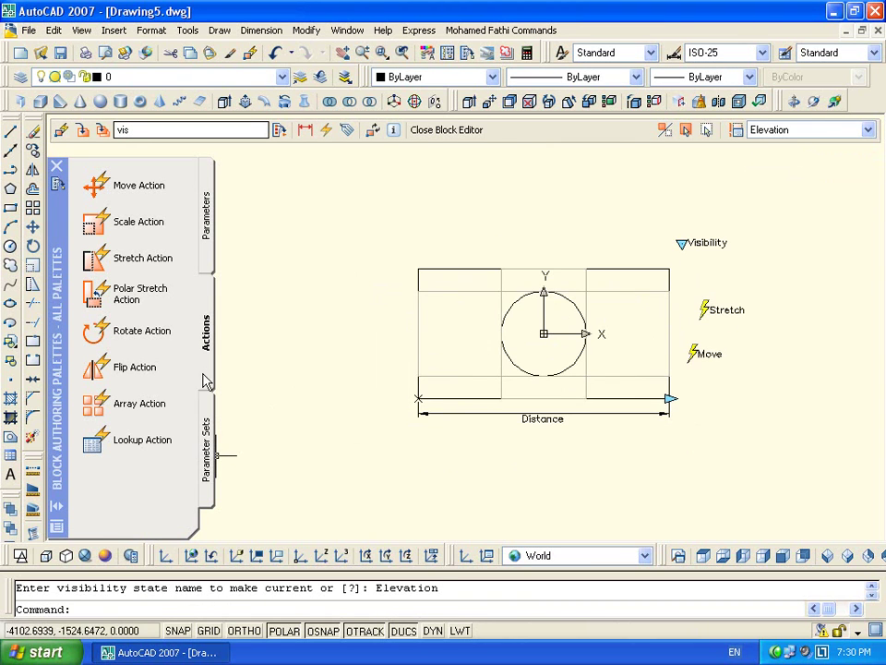
# Add a base point parameter at the circle's centre and include it in the Move action
pyautogui.click(208, 235)
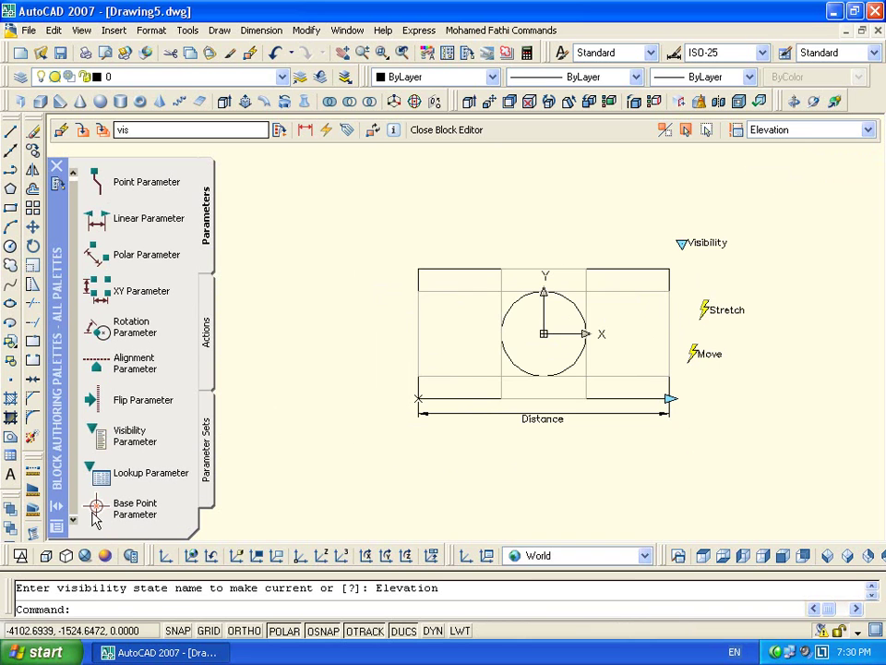
pyautogui.click(135, 507)
pyautogui.click(545, 333)
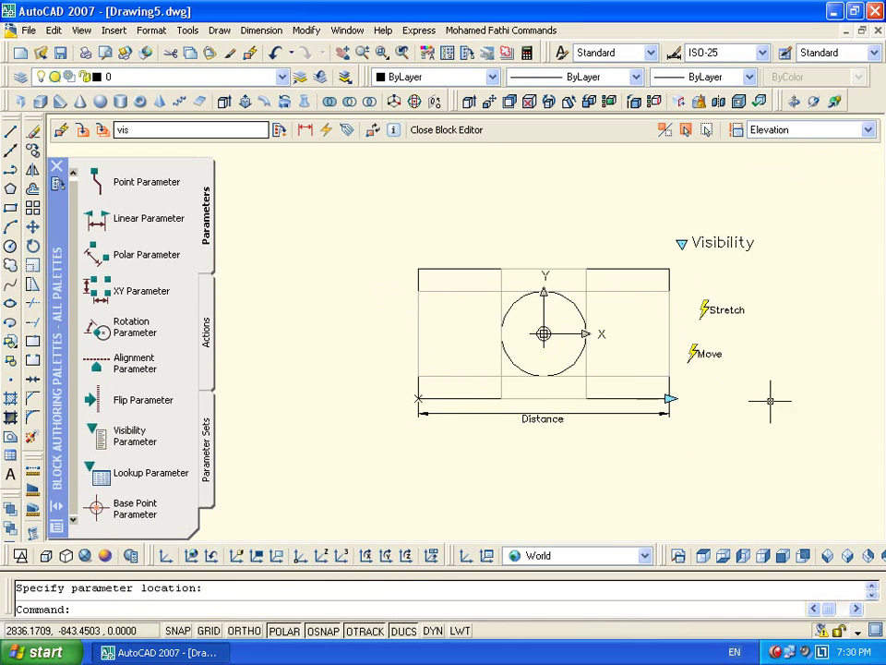
pyautogui.doubleClick(698, 353)
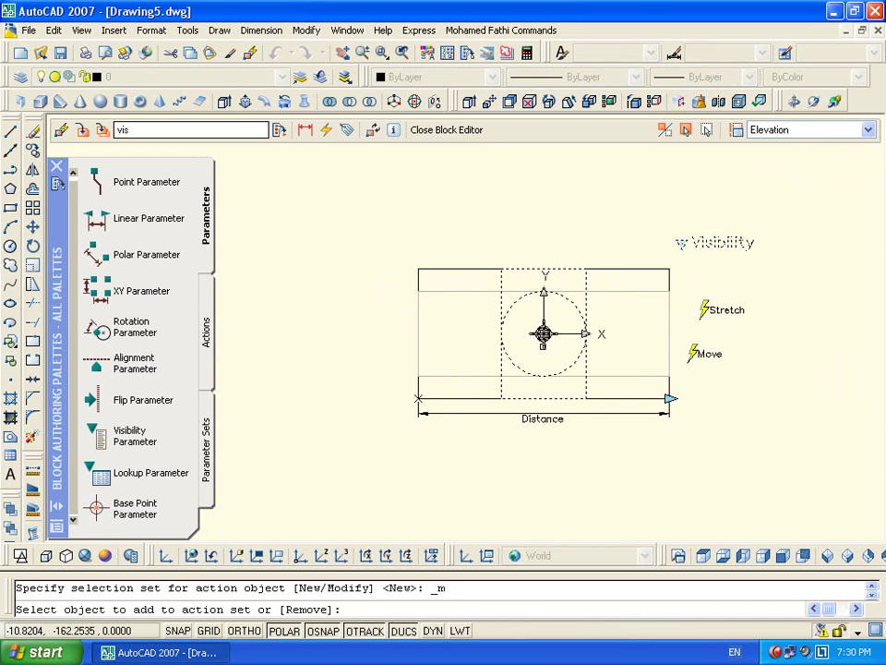
pyautogui.click(543, 333)
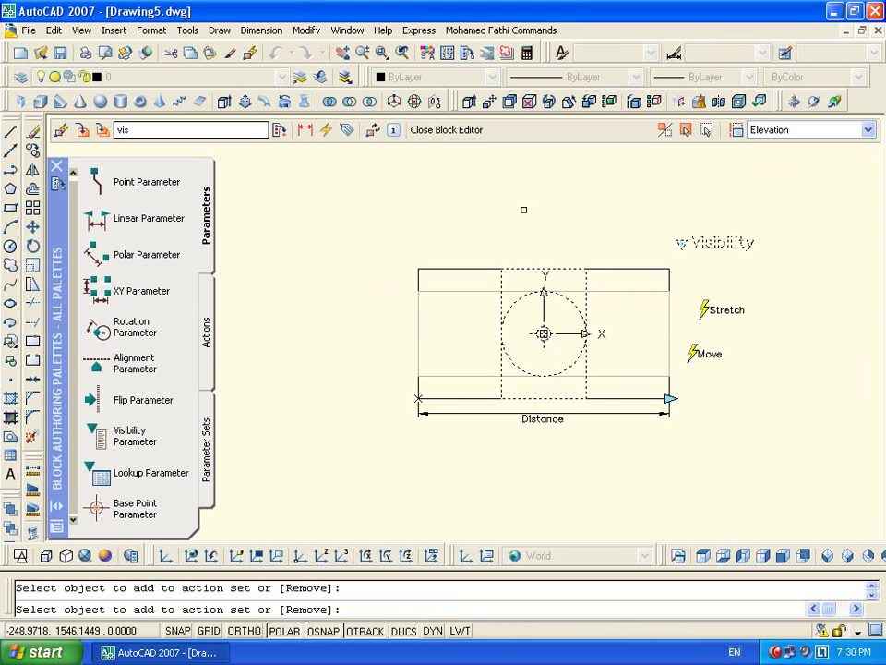
pyautogui.press('Return')
# Cycle through the Side View and Plane states, then close the Block Editor
pyautogui.click(769, 131)
pyautogui.click(764, 157)
pyautogui.click(781, 130)
pyautogui.click(780, 167)
pyautogui.click(446, 129)
# Save the block changes, select the block and shorten it with the stretch grip
pyautogui.click(372, 370)
pyautogui.click(744, 330)
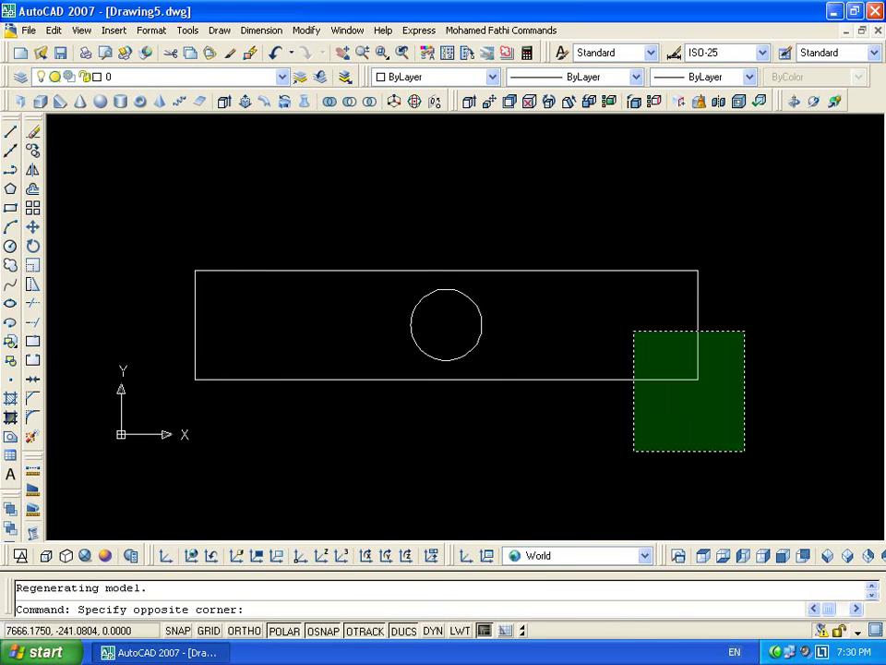
pyautogui.click(680, 418)
pyautogui.click(699, 378)
pyautogui.click(549, 386)
pyautogui.click(548, 388)
pyautogui.click(549, 410)
pyautogui.click(550, 378)
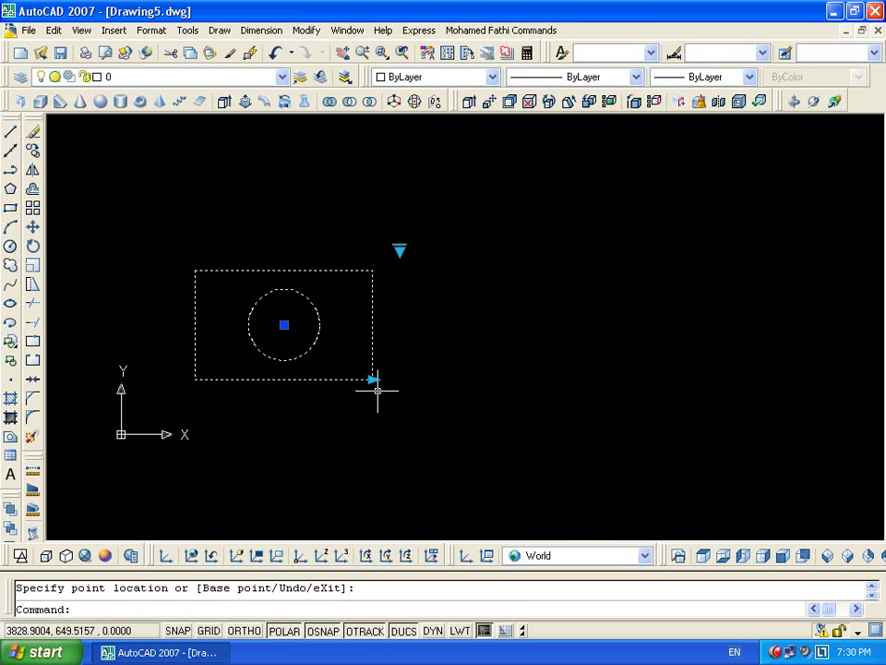
# Stretch the block wider to the right, then shrink it back to the left
pyautogui.click(372, 379)
pyautogui.click(627, 378)
pyautogui.click(625, 383)
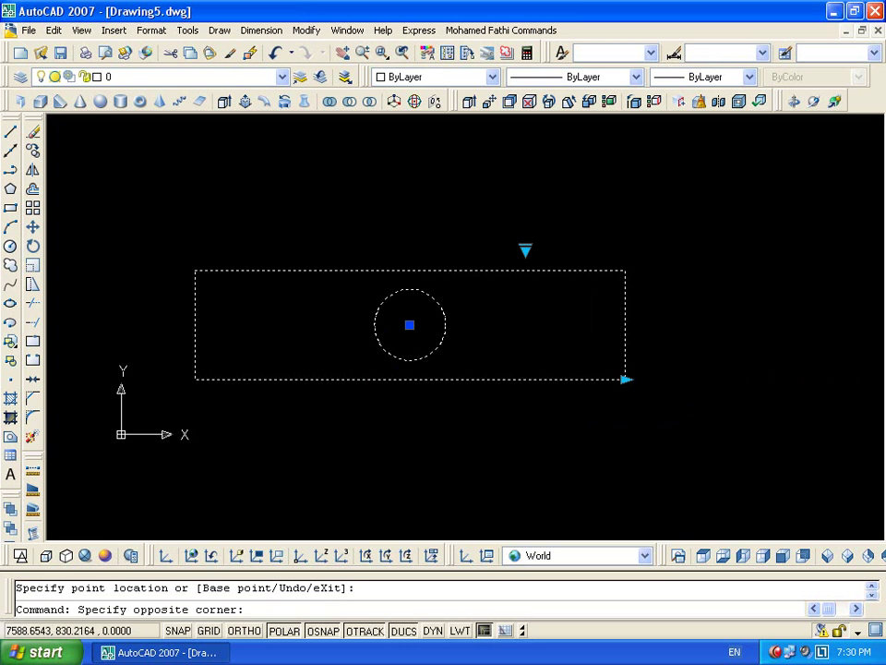
pyautogui.click(626, 387)
pyautogui.click(625, 378)
pyautogui.click(791, 377)
pyautogui.click(791, 378)
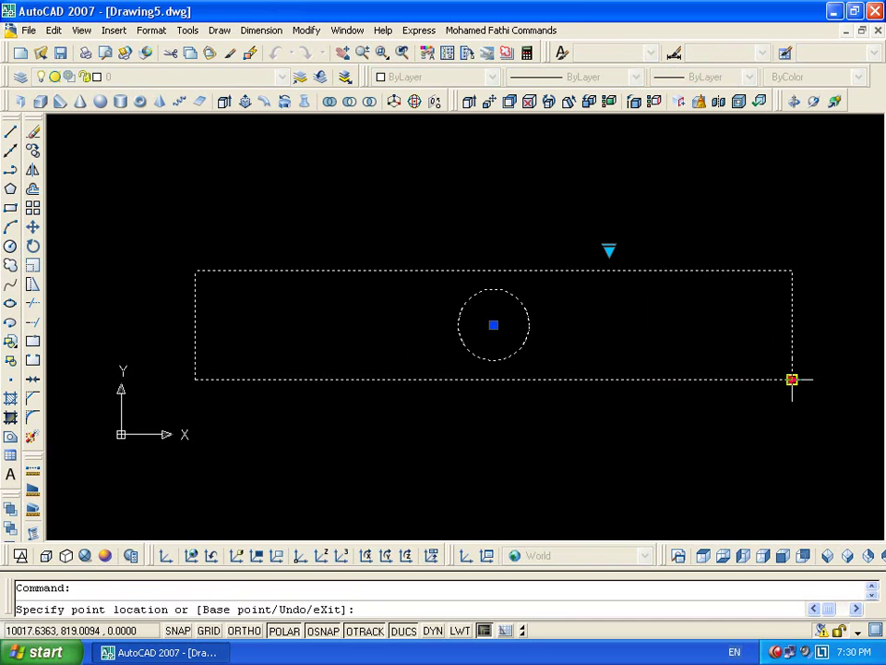
pyautogui.click(407, 377)
# Show the Side View, stretch it out and back, and open the block for editing
pyautogui.click(417, 247)
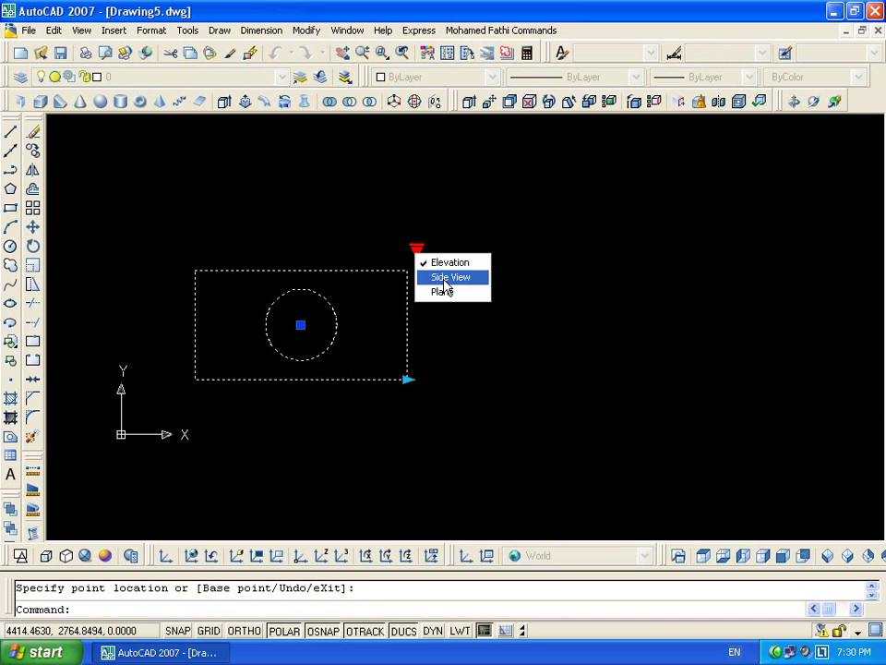
pyautogui.click(443, 275)
pyautogui.click(407, 379)
pyautogui.click(637, 378)
pyautogui.click(637, 377)
pyautogui.click(374, 378)
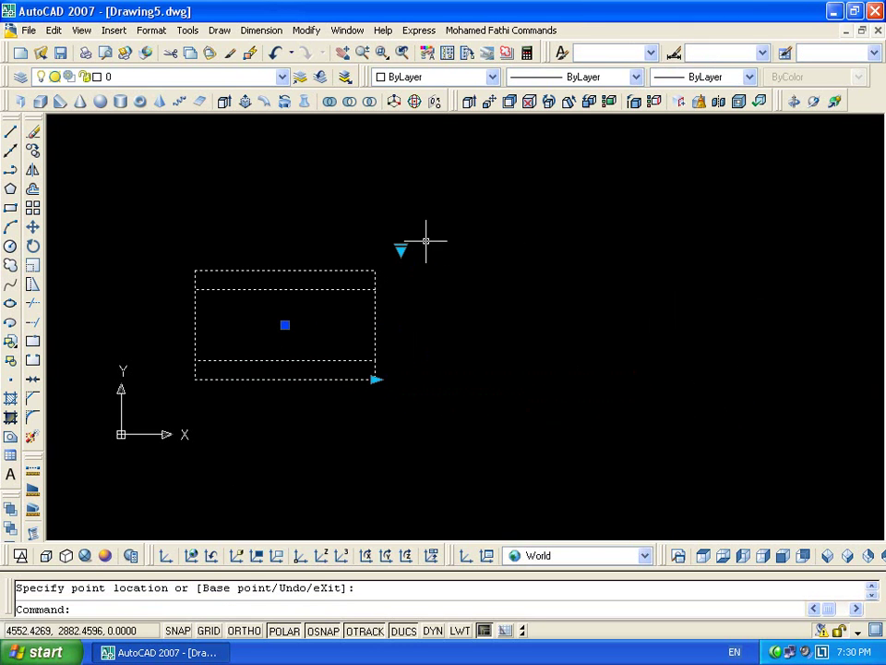
pyautogui.doubleClick(376, 346)
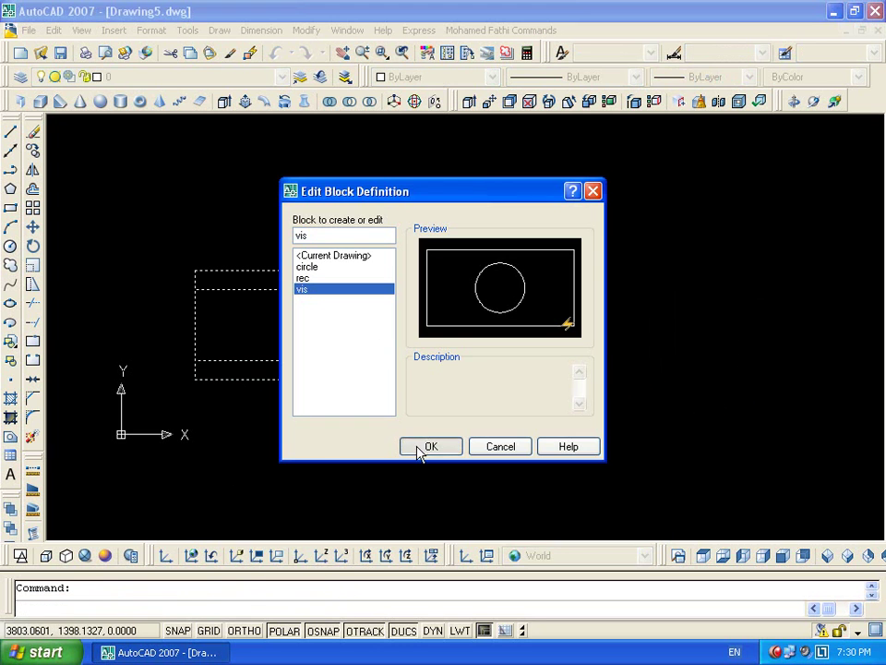
# Measure the rectangle's top edge (3145.7976) with a Distance parameter and show its properties
pyautogui.click(429, 447)
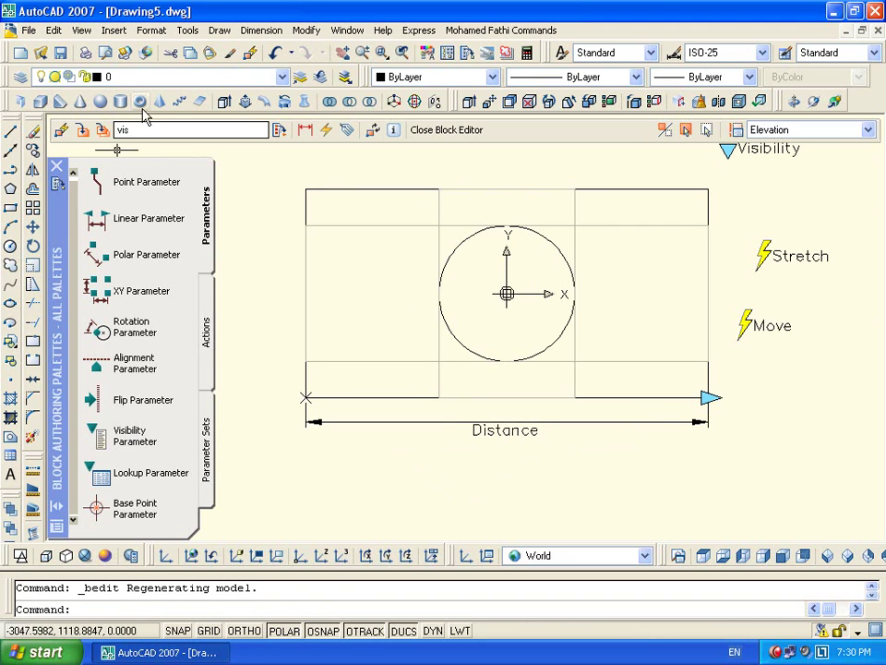
pyautogui.click(34, 471)
pyautogui.click(306, 188)
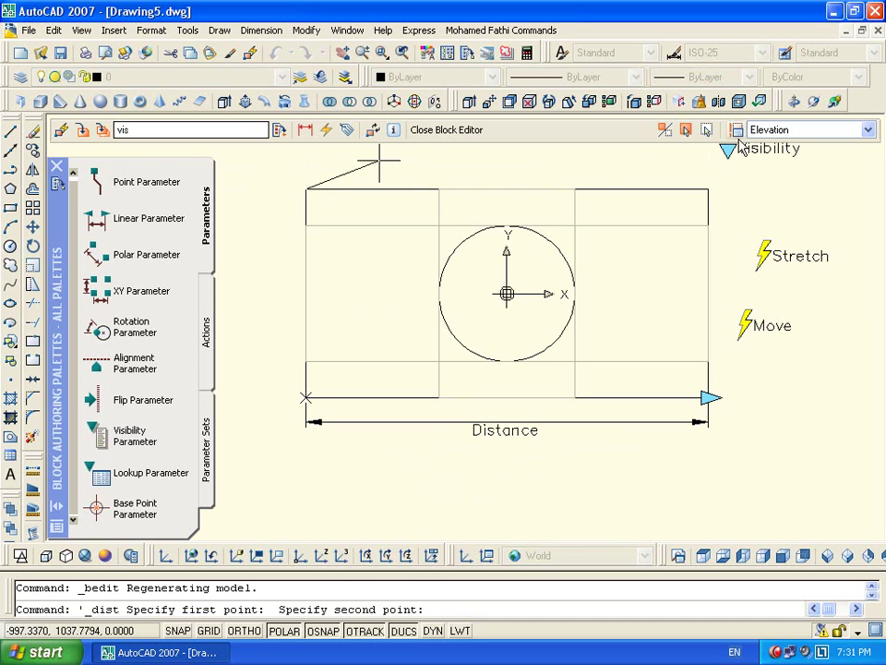
pyautogui.click(708, 188)
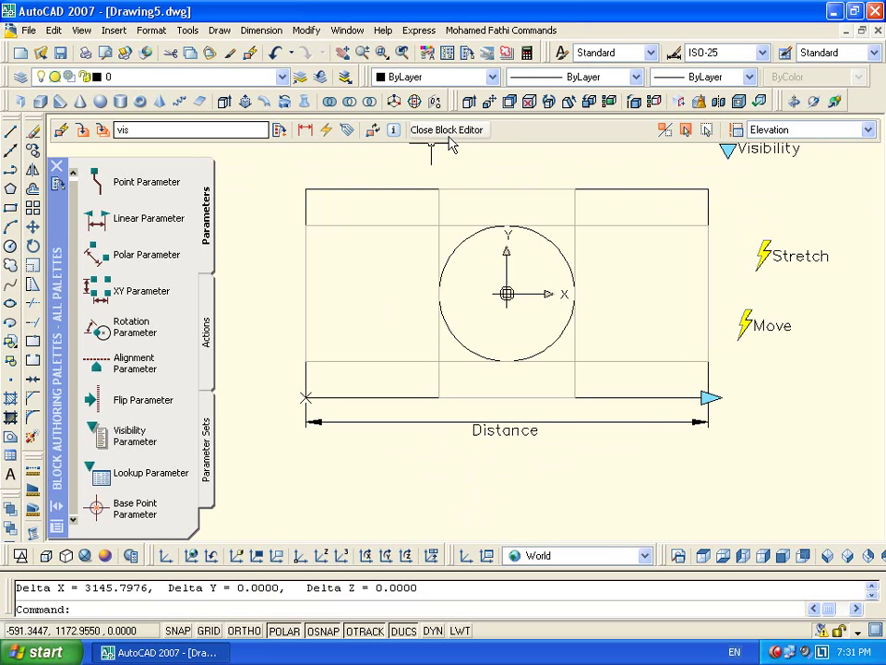
pyautogui.click(628, 422)
pyautogui.hotkey('ctrl', '1')
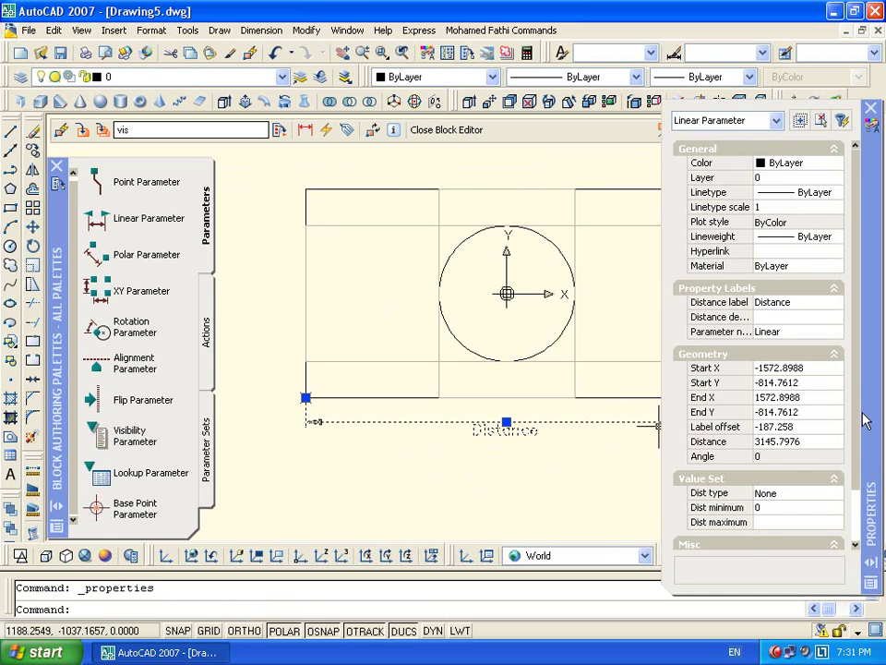
# Set the Distance parameter's distance type to Increment
pyautogui.scroll(-2, 849, 458)
pyautogui.press('Escape')
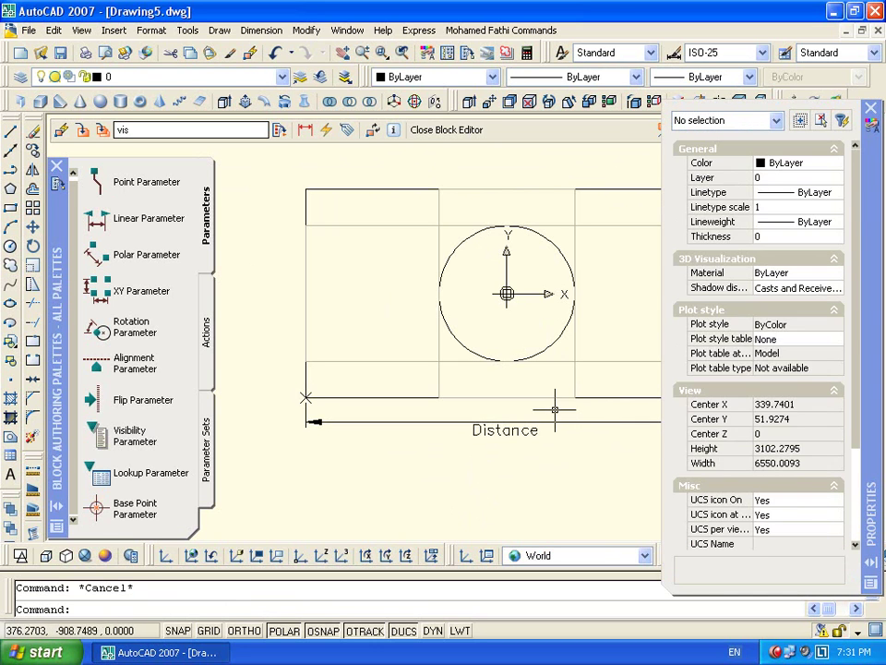
pyautogui.click(567, 421)
pyautogui.scroll(-1, 831, 447)
pyautogui.click(811, 449)
pyautogui.click(813, 449)
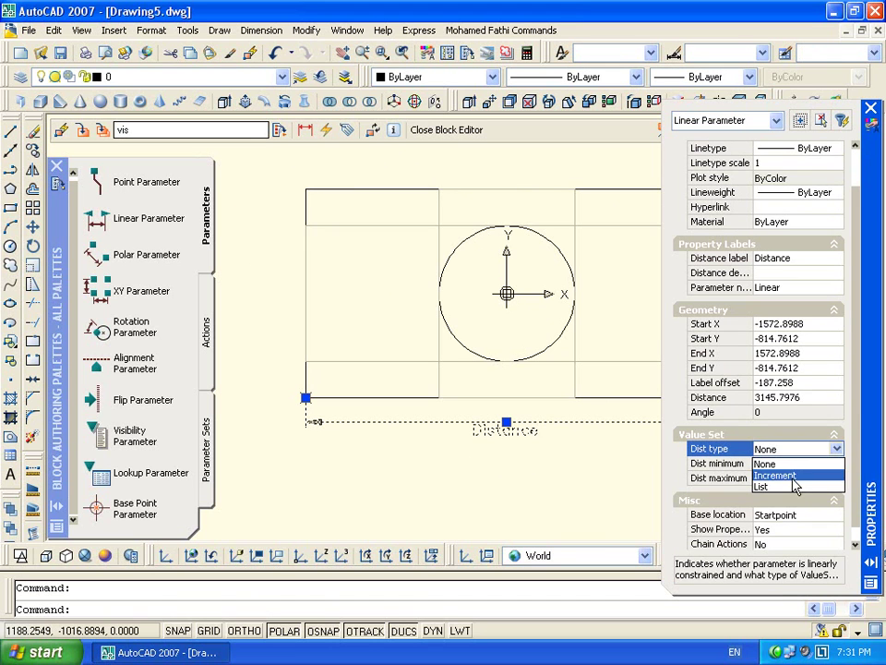
pyautogui.click(787, 475)
# Set distance increment 500, minimum 3000 and maximum 7000
pyautogui.click(788, 464)
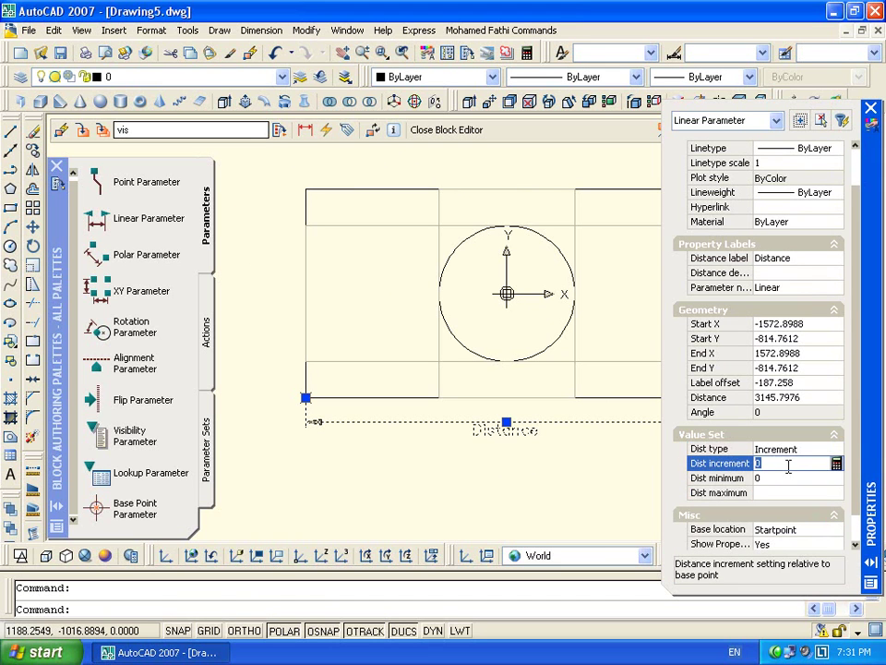
pyautogui.write('3000')
pyautogui.click(789, 477)
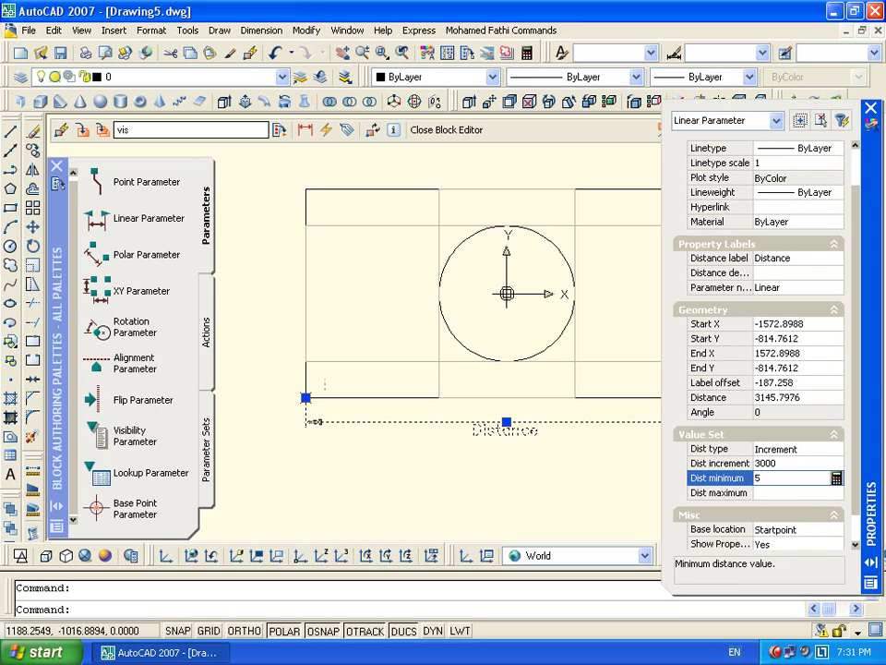
pyautogui.press('Tab')
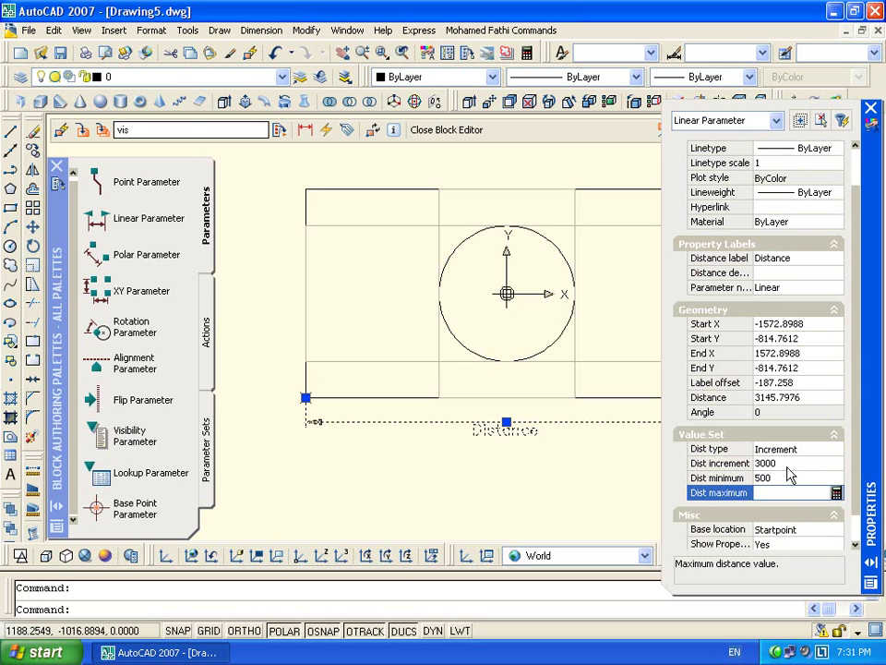
pyautogui.click(787, 464)
pyautogui.write('500')
pyautogui.click(789, 474)
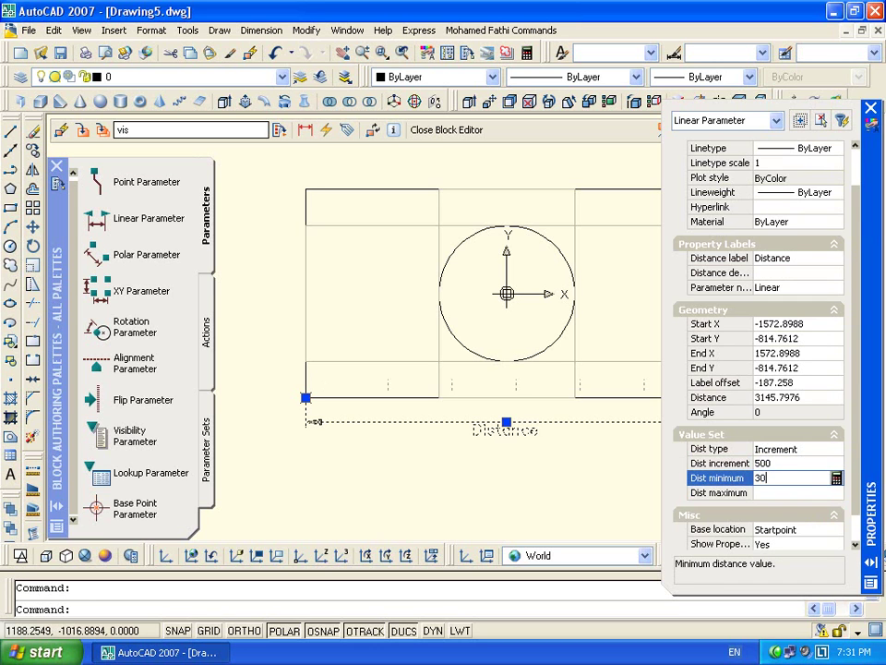
pyautogui.press('Tab')
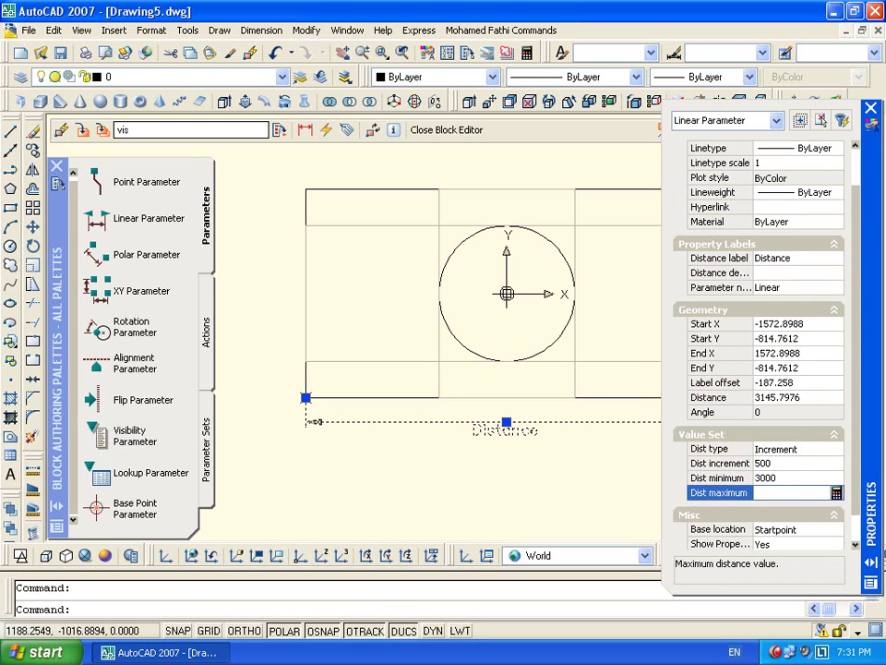
pyautogui.write('7000')
pyautogui.press('Tab')
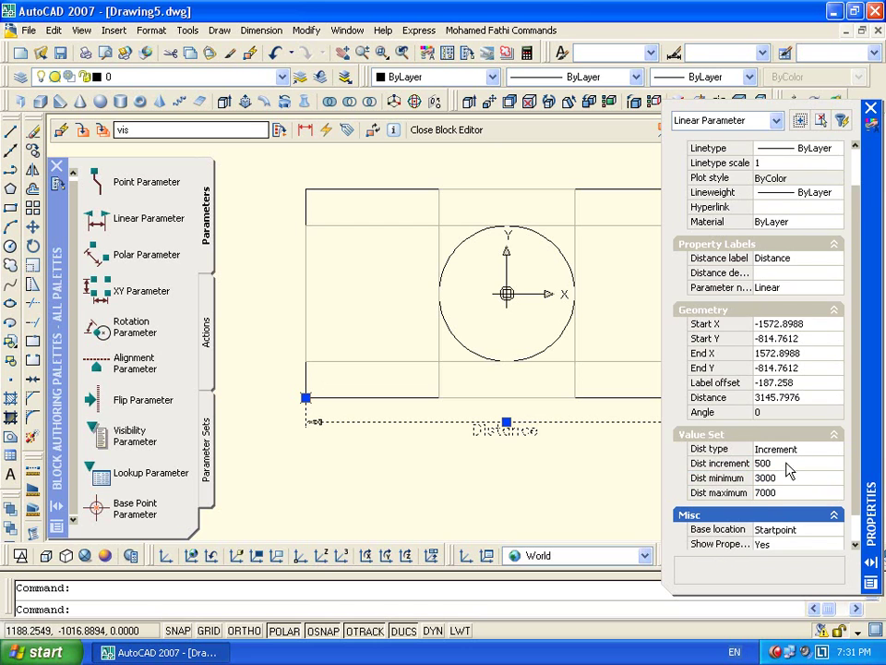
# Save the block changes, close the Block Editor, and select the vis block
pyautogui.click(443, 129)
pyautogui.click(372, 371)
pyautogui.click(468, 320)
pyautogui.click(386, 388)
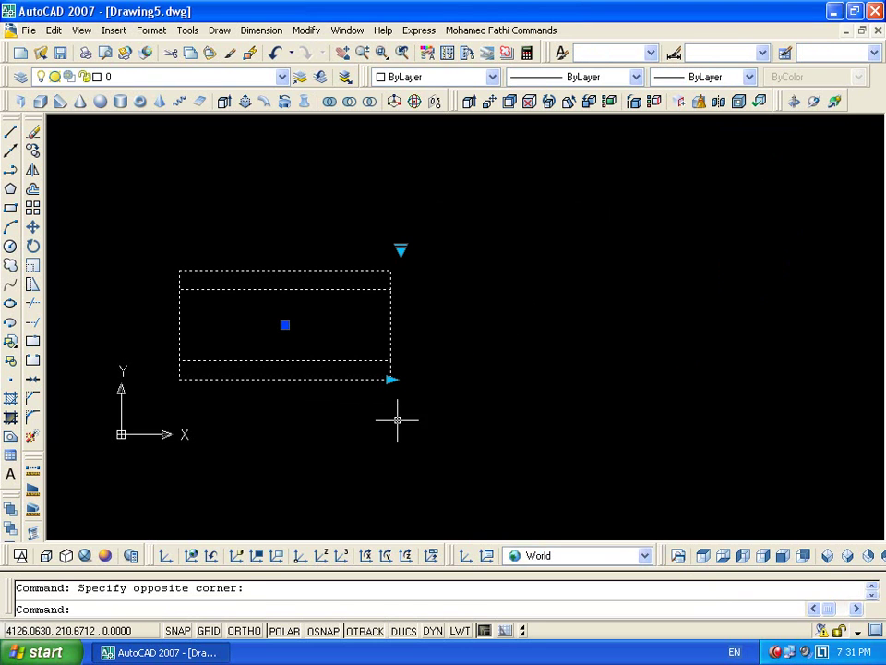
# Stretch the block's length grip in snapped steps to full length, then back to minimum
pyautogui.click(390, 378)
pyautogui.click(423, 378)
pyautogui.click(423, 378)
pyautogui.click(457, 379)
pyautogui.click(458, 378)
pyautogui.click(523, 379)
pyautogui.click(523, 378)
pyautogui.click(625, 379)
pyautogui.click(625, 378)
pyautogui.click(625, 378)
pyautogui.click(625, 379)
pyautogui.click(390, 378)
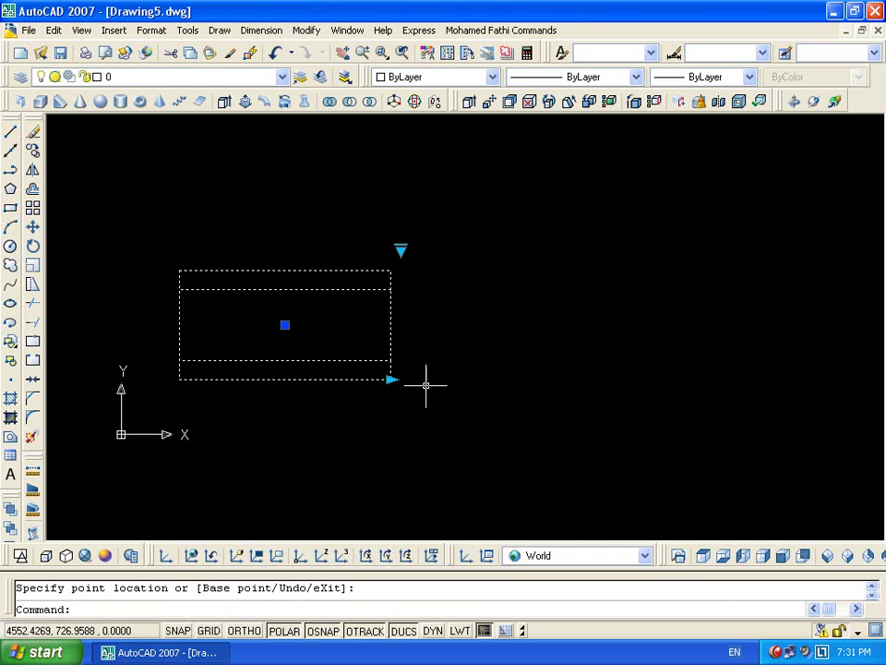
pyautogui.click(390, 378)
pyautogui.click(624, 379)
# Switch to the circle visibility state and test stretching, with the circle moving along
pyautogui.click(519, 251)
pyautogui.click(540, 292)
pyautogui.click(625, 379)
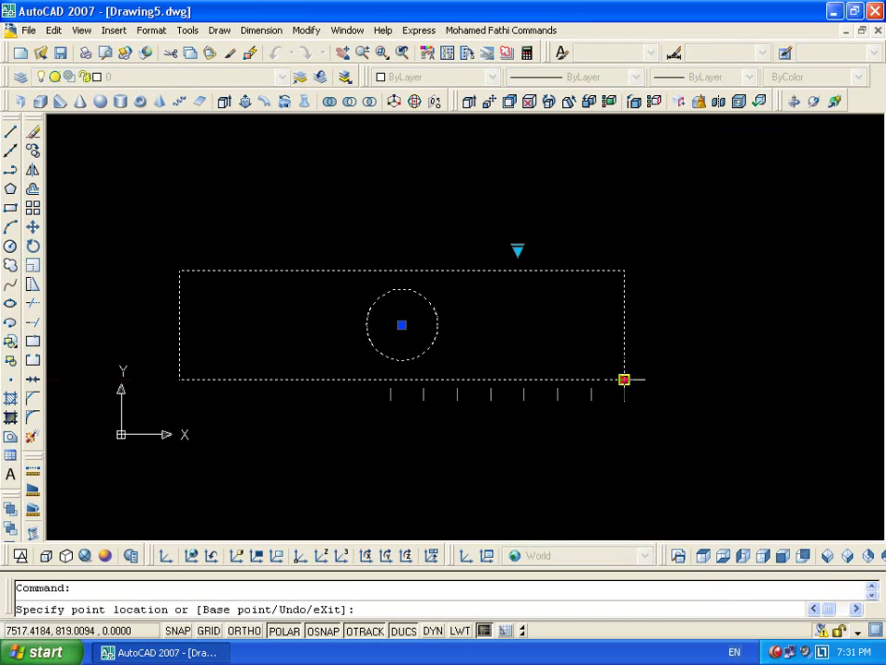
pyautogui.click(390, 379)
pyautogui.click(391, 379)
pyautogui.click(625, 378)
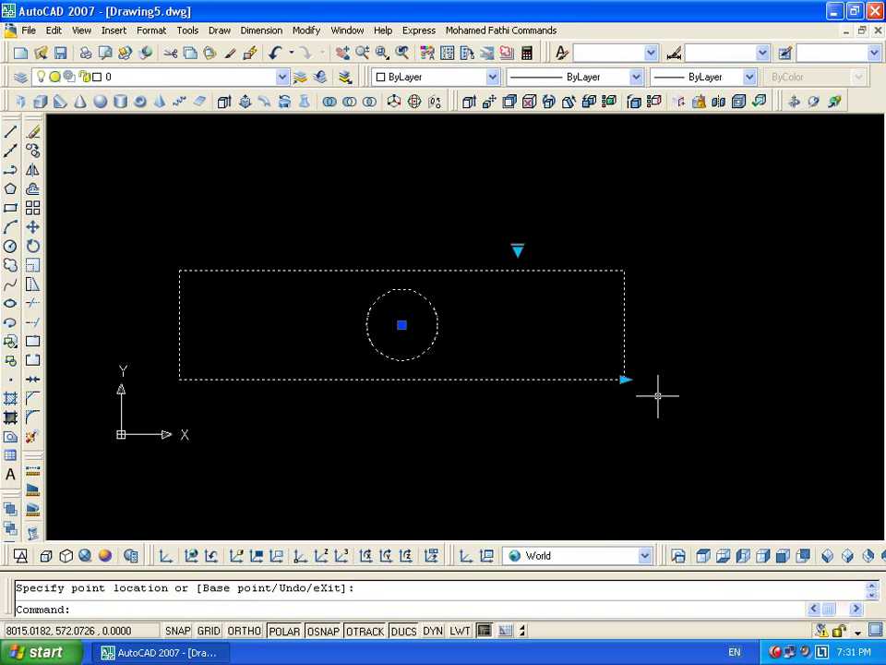
pyautogui.click(625, 379)
pyautogui.click(459, 379)
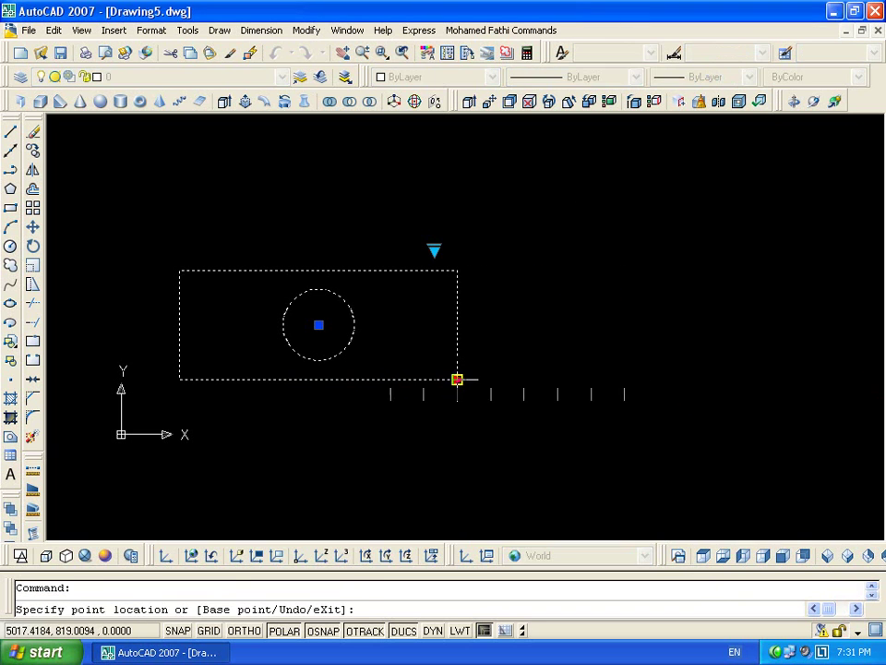
pyautogui.click(457, 379)
pyautogui.click(625, 378)
pyautogui.click(625, 378)
pyautogui.click(390, 378)
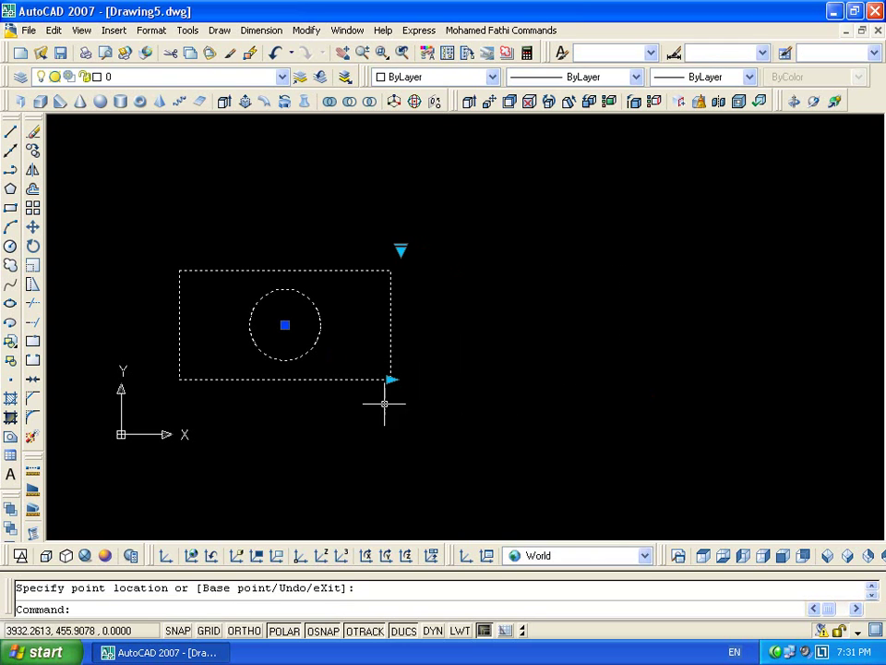
pyautogui.click(390, 379)
pyautogui.click(625, 379)
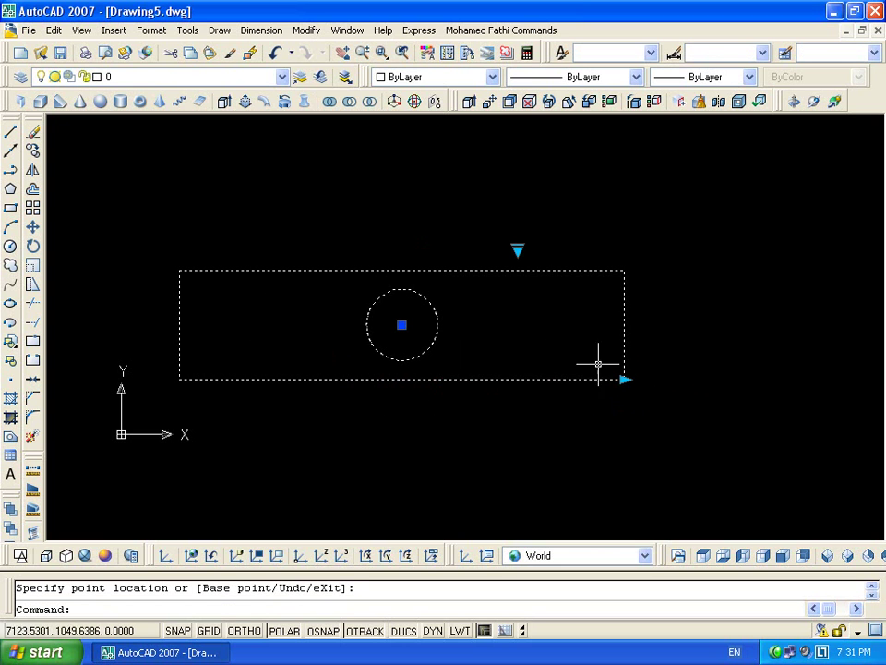
# Cycle the block through its Plan and Side View states, then return to the circle state
pyautogui.click(517, 251)
pyautogui.click(554, 273)
pyautogui.click(518, 251)
pyautogui.click(533, 290)
pyautogui.click(517, 252)
pyautogui.click(530, 275)
pyautogui.click(518, 249)
pyautogui.click(526, 262)
# Shorten and restretch the block once more, then deselect it and recenter the view
pyautogui.click(625, 378)
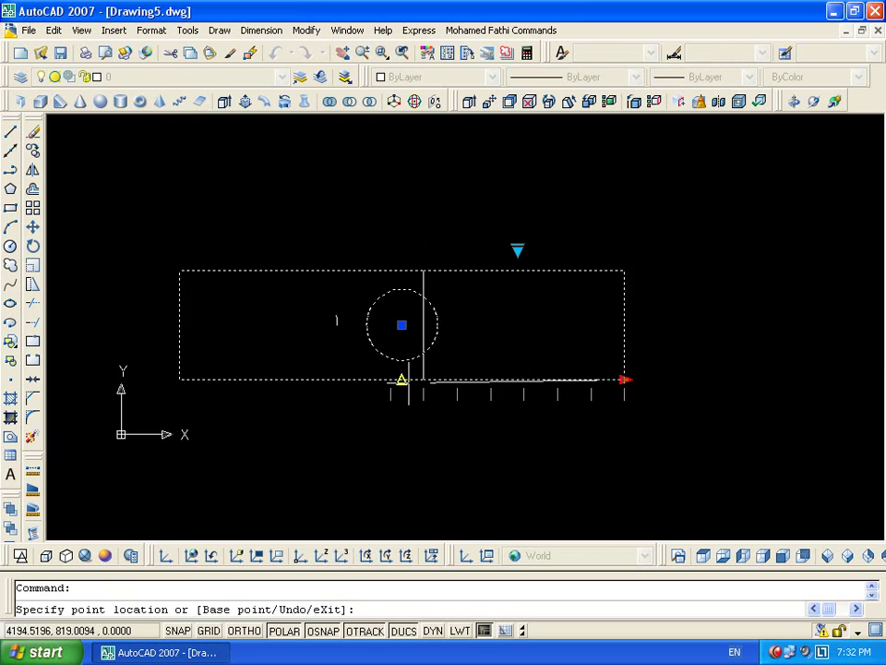
pyautogui.click(390, 409)
pyautogui.click(391, 378)
pyautogui.click(671, 378)
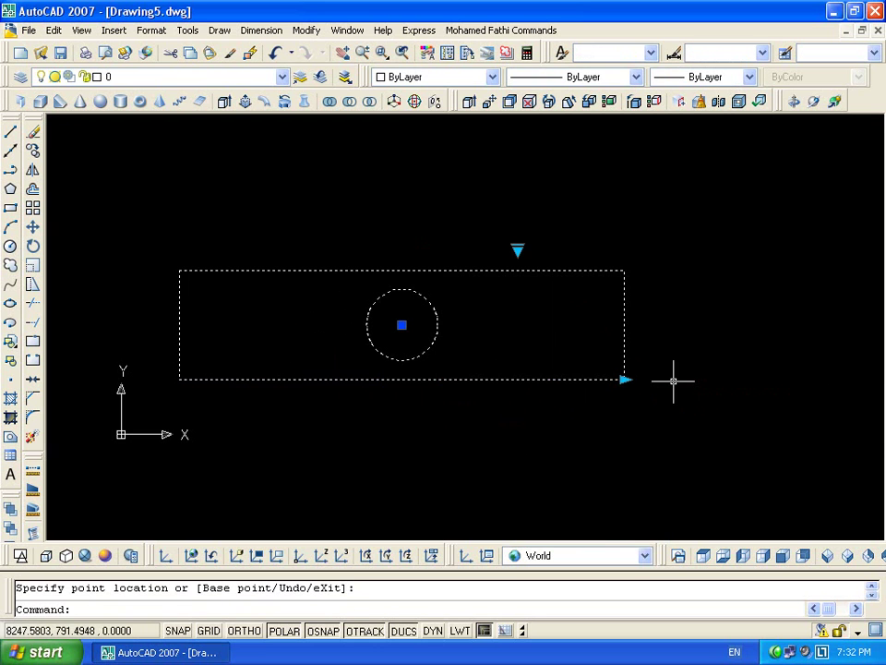
pyautogui.press('Escape')
pyautogui.scroll(-4, 558, 245)
pyautogui.moveTo(562, 259); pyautogui.dragTo(471, 274, button='middle')
pyautogui.scroll(2, 388, 268)
pyautogui.scroll(3, 416, 249)
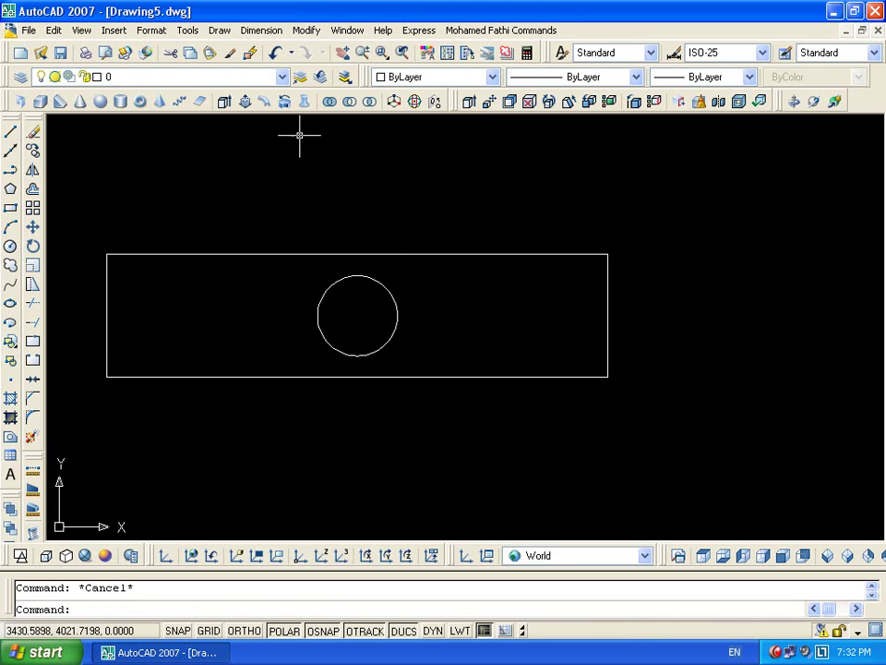
# Pan the view left and draw a small trial rectangle
pyautogui.click(248, 52)
pyautogui.press('Escape')
pyautogui.scroll(-4, 595, 340)
pyautogui.moveTo(596, 340); pyautogui.dragTo(449, 340, button='middle')
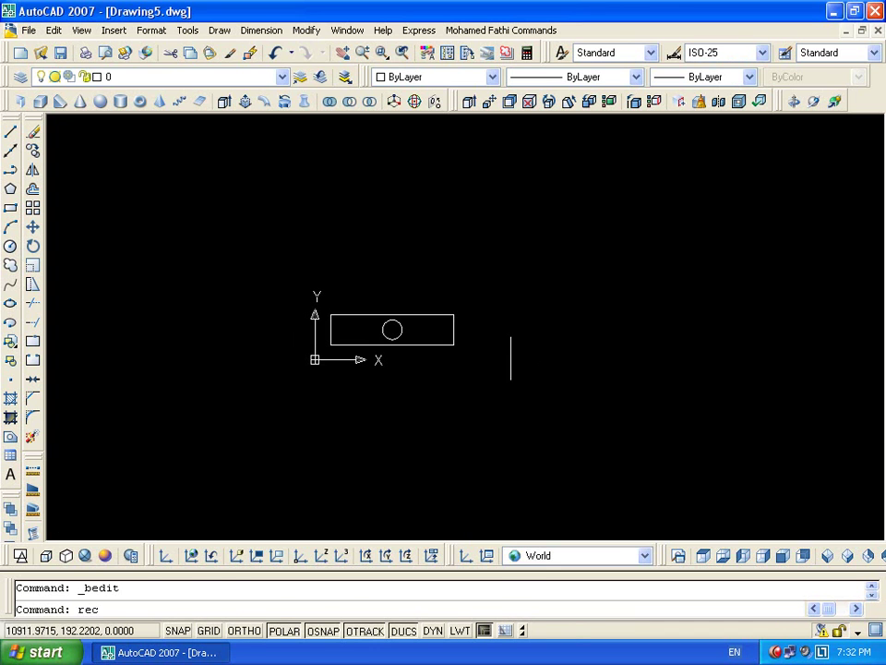
pyautogui.write('rec')
pyautogui.press('Return')
pyautogui.click(543, 236)
pyautogui.scroll(5, 596, 256)
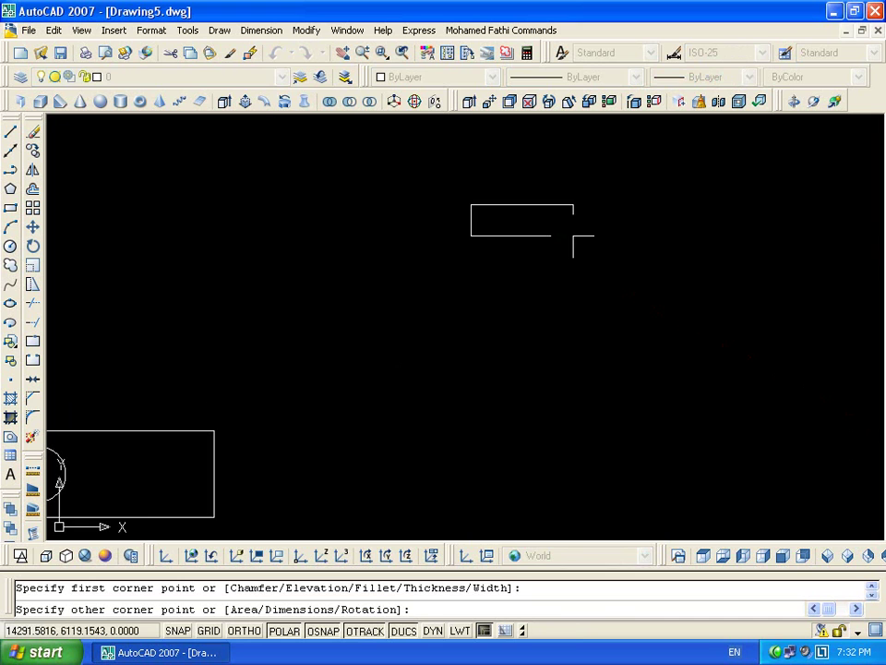
pyautogui.click(573, 236)
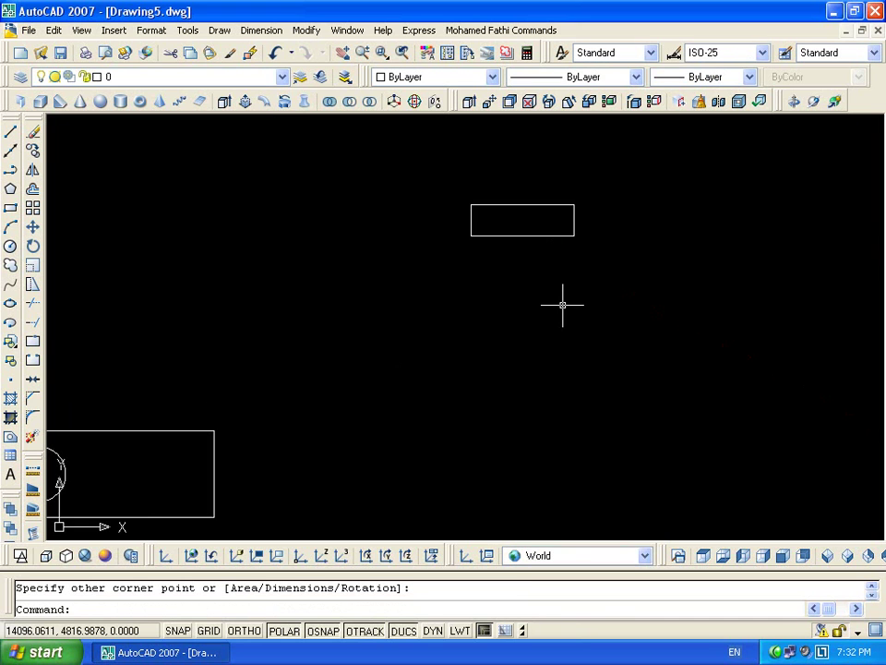
# Abandon the line and delete the stray small rectangle
pyautogui.write('l')
pyautogui.press('Return')
pyautogui.scroll(5, 520, 250)
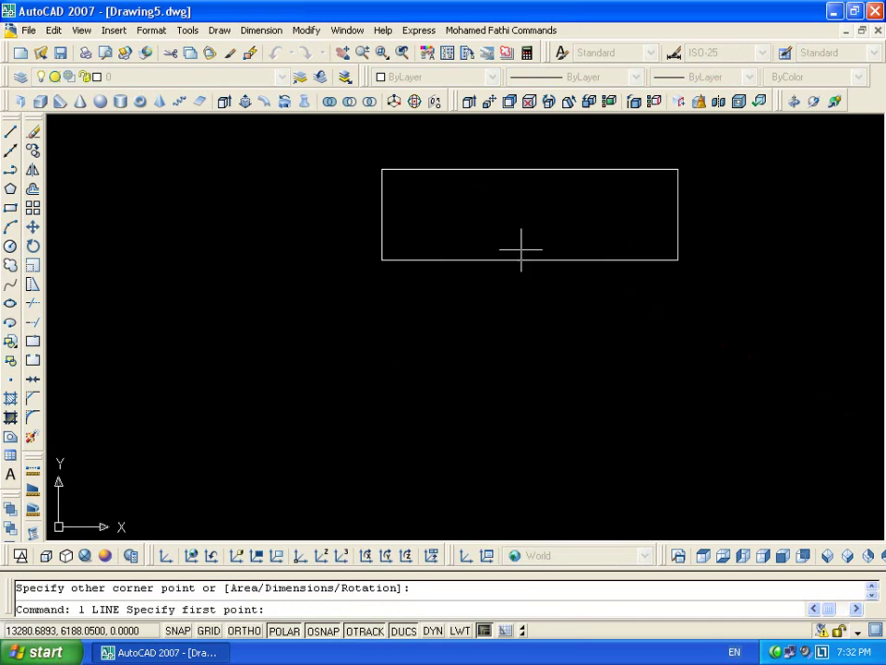
pyautogui.press('Escape')
pyautogui.press('Escape')
pyautogui.scroll(-10, 592, 258)
pyautogui.click(591, 258)
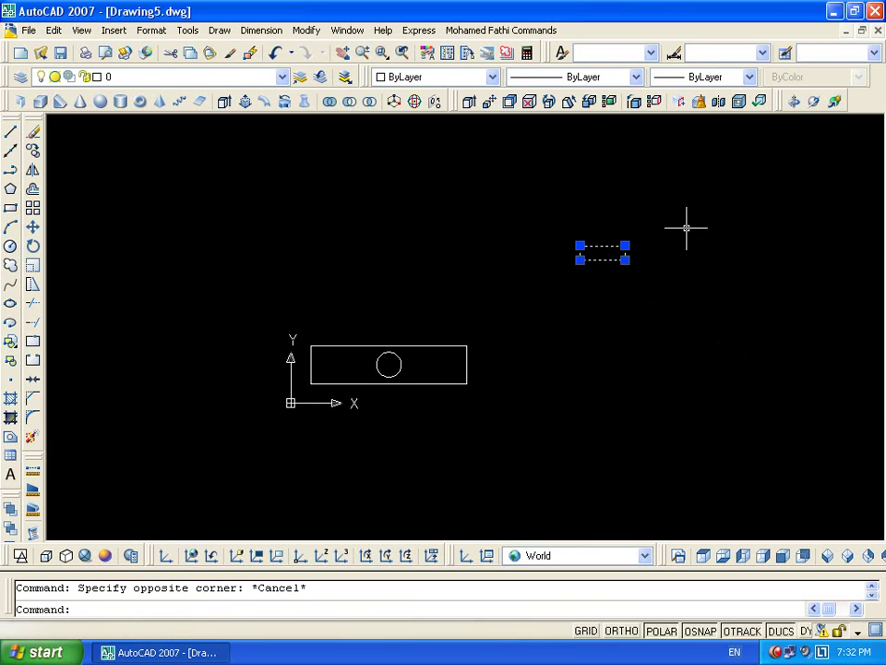
pyautogui.press('Delete')
# Draw a 10 by 2 rectangle for the T's top bar
pyautogui.write('rec')
pyautogui.press('Return')
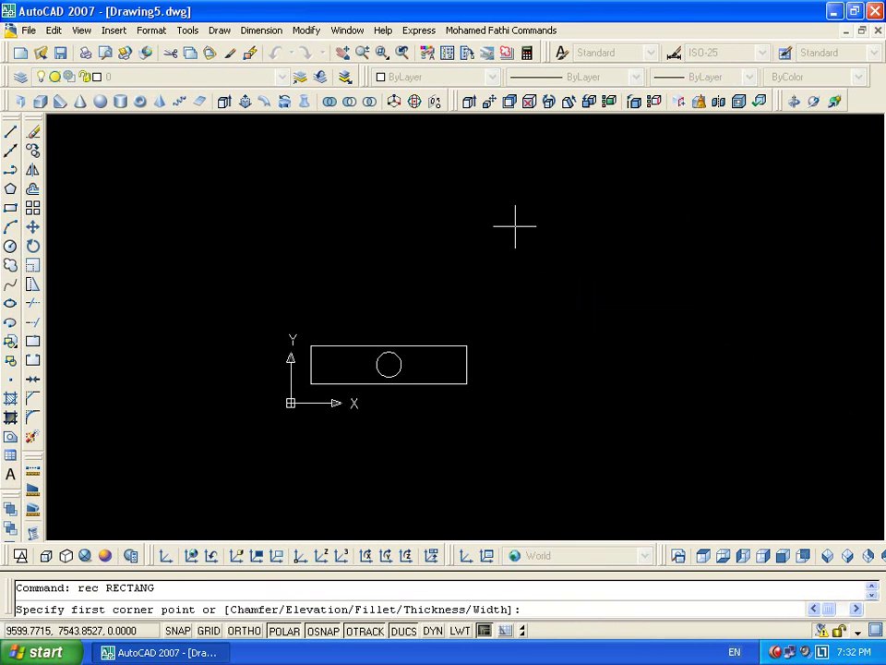
pyautogui.click(555, 256)
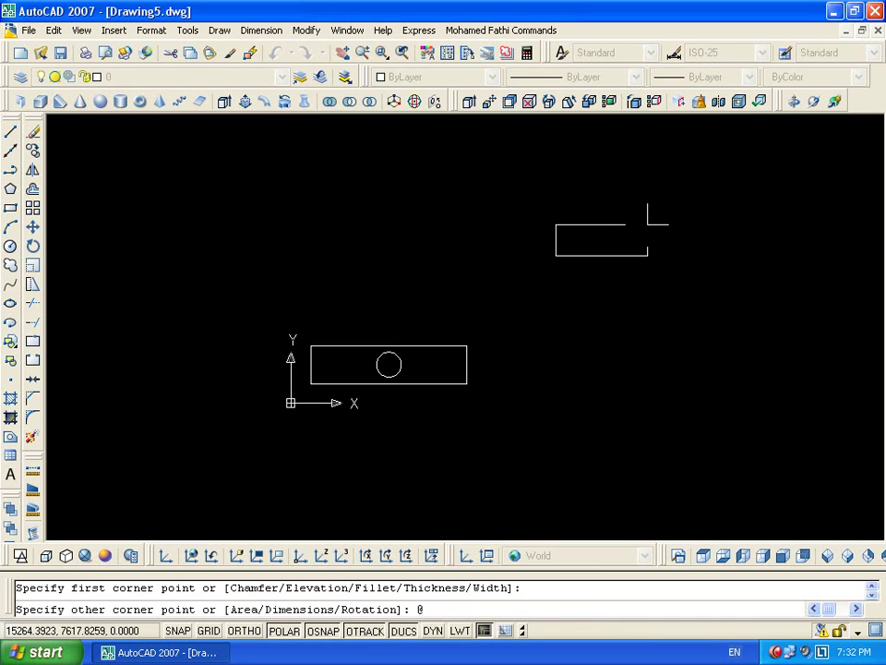
pyautogui.write('@10,2')
pyautogui.press('Return')
# Stretch the rectangle's top edge upward by 2 units
pyautogui.scroll(10, 609, 244)
pyautogui.scroll(6, 503, 229)
pyautogui.click(635, 158)
pyautogui.click(567, 330)
pyautogui.press('Escape')
pyautogui.click(629, 158)
pyautogui.click(350, 218)
pyautogui.write('s')
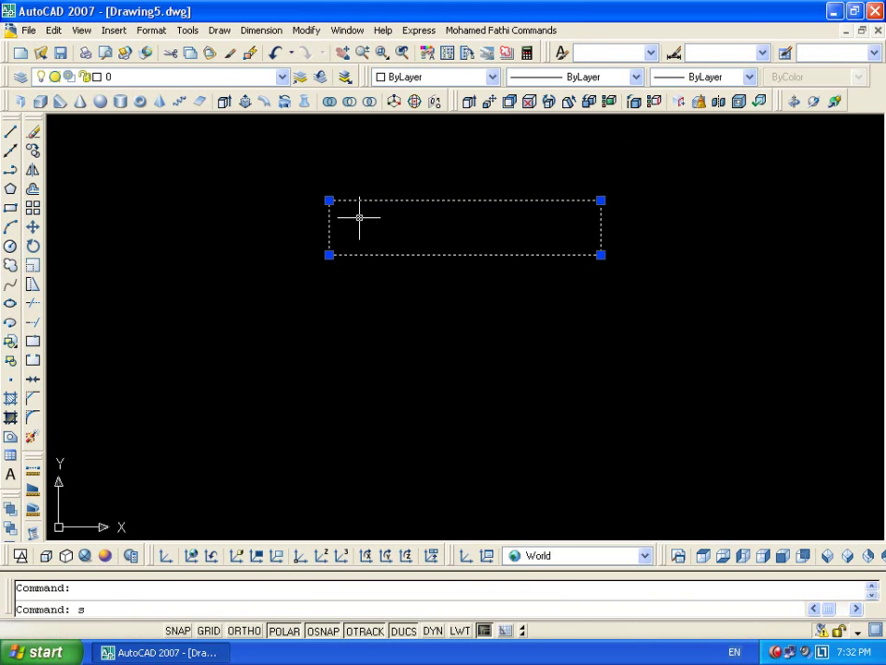
pyautogui.press('Return')
pyautogui.click(601, 199)
pyautogui.moveTo(617, 155); pyautogui.dragTo(585, 290, button='middle')
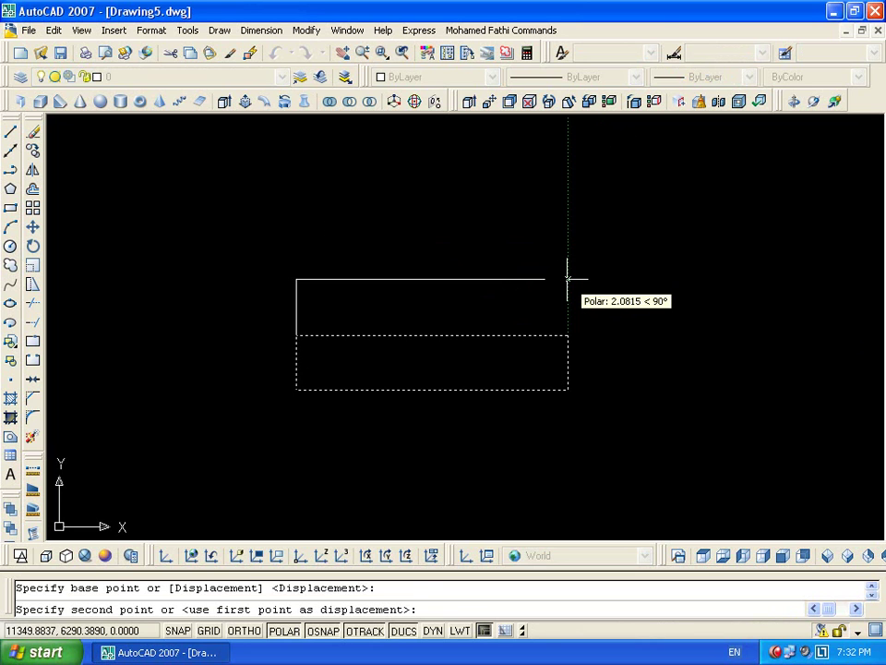
pyautogui.write('2')
pyautogui.press('Return')
# Draw the stem 2.5 from the bar's midpoint: 15 down, 5 across, then back up
pyautogui.scroll(-4, 567, 312)
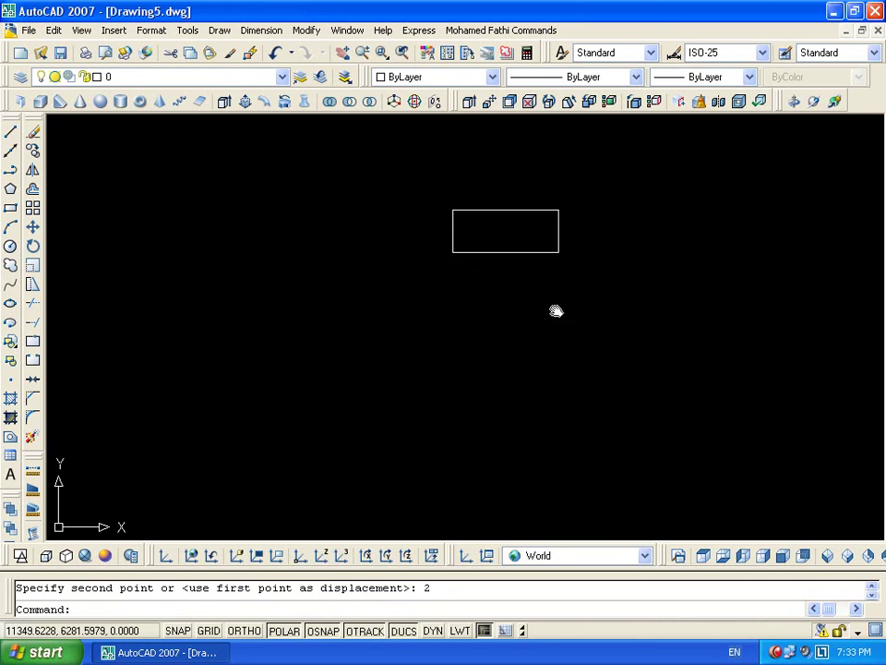
pyautogui.moveTo(559, 340); pyautogui.dragTo(553, 296, button='middle')
pyautogui.press('Escape')
pyautogui.write('1')
pyautogui.press('Return')
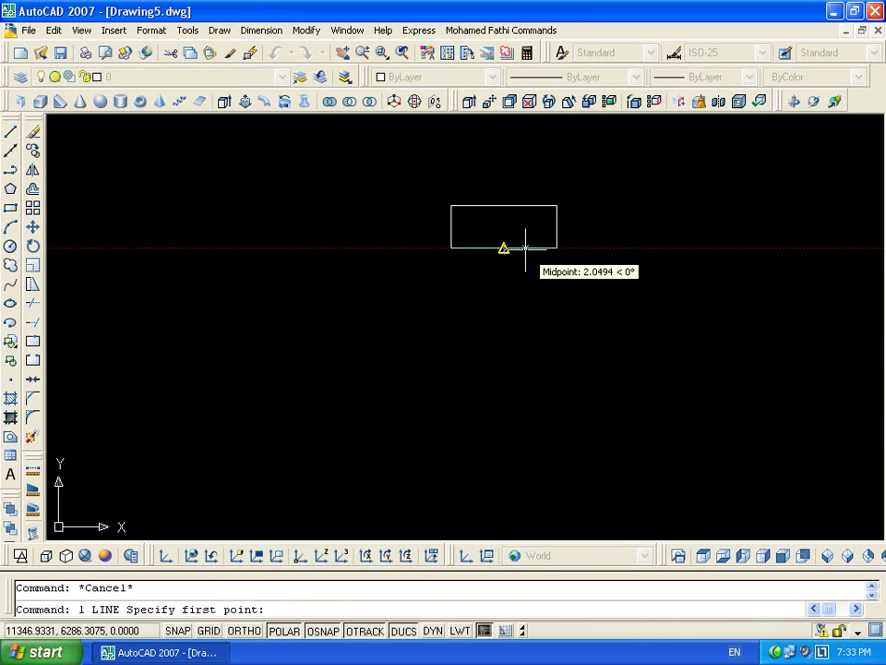
pyautogui.write('2.5')
pyautogui.press('Return')
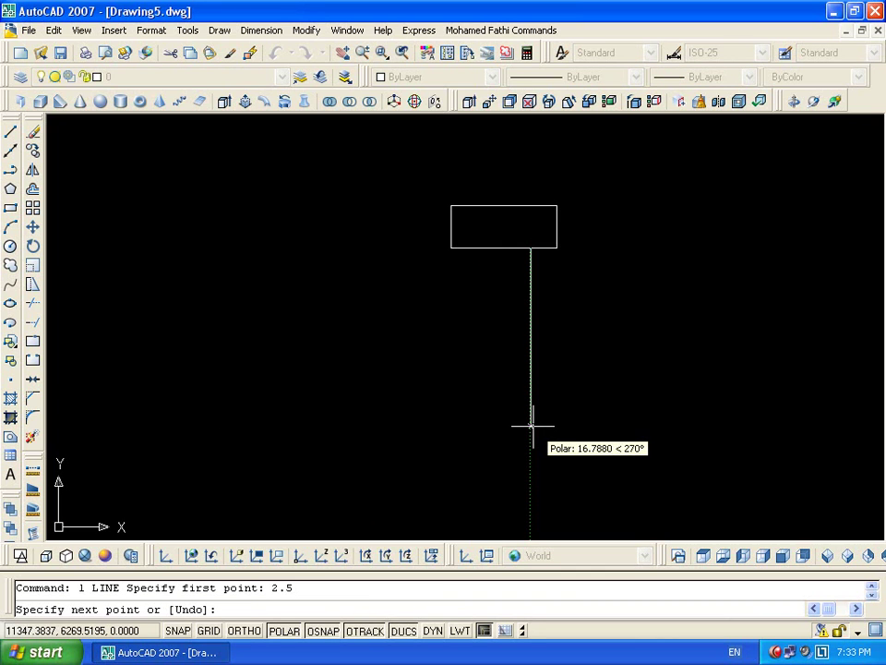
pyautogui.write('15')
pyautogui.press('Return')
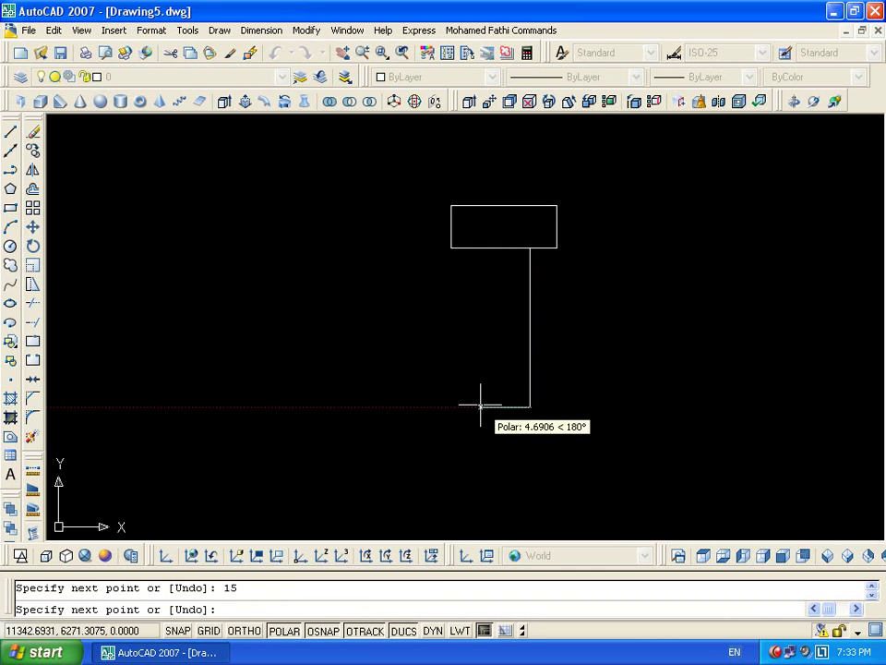
pyautogui.write('5')
pyautogui.press('Return')
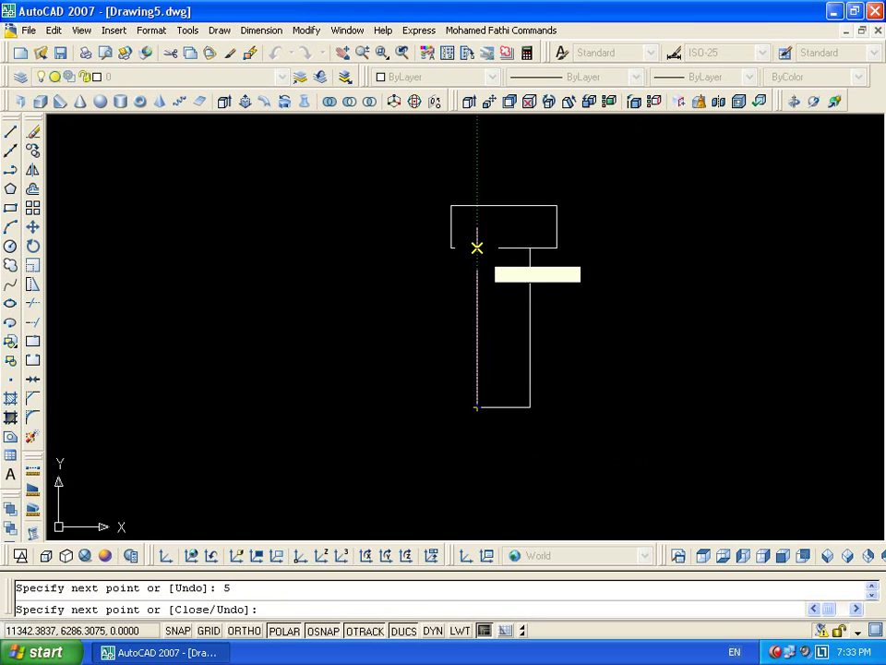
pyautogui.click(476, 247)
pyautogui.press('Return')
# Centre the view on the T and window-select the whole outline
pyautogui.scroll(-2, 538, 293)
pyautogui.moveTo(538, 293); pyautogui.dragTo(485, 277, button='middle')
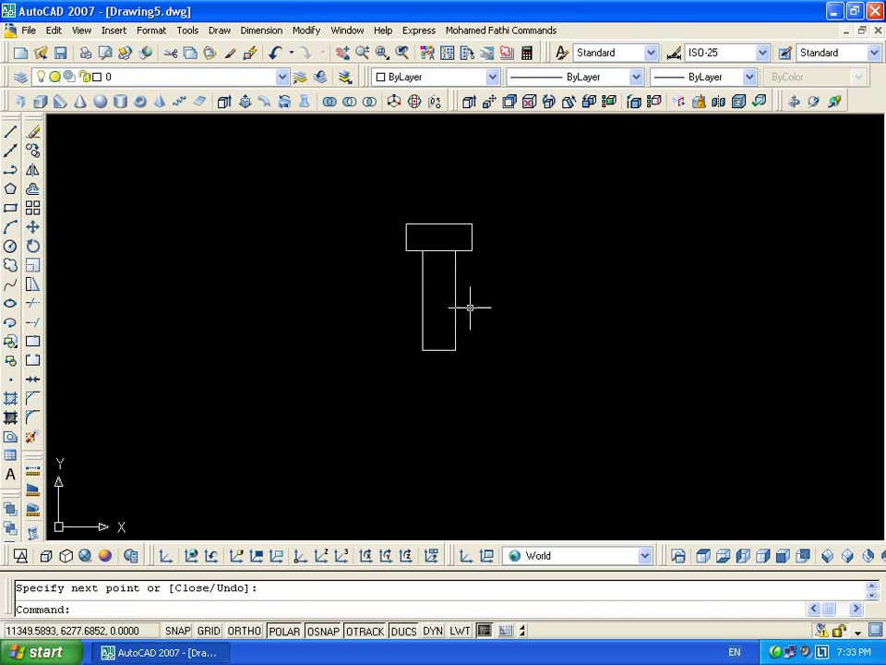
pyautogui.click(513, 203)
pyautogui.click(427, 348)
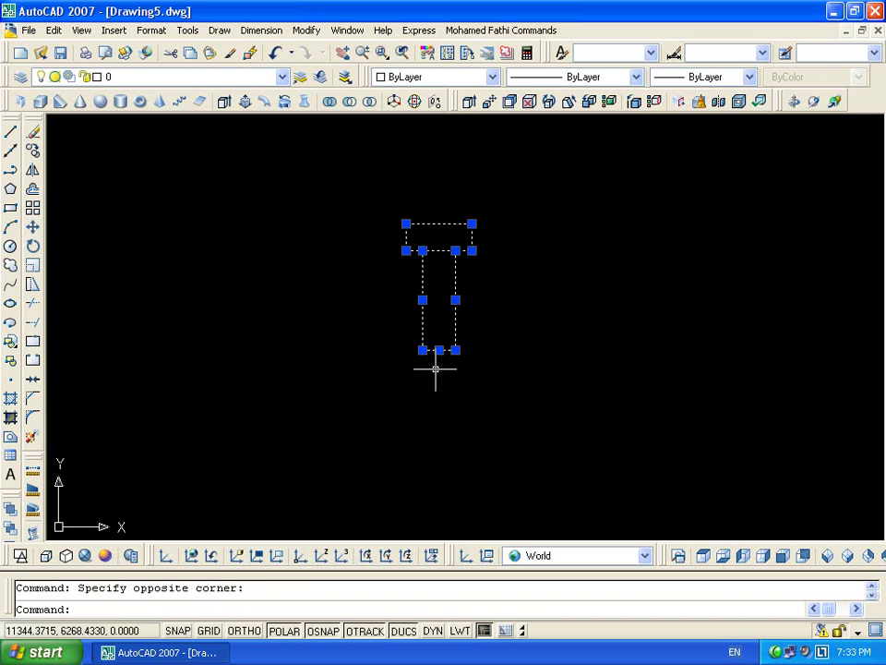
# Define the T as block 'bb' with a base point picked on it, then open it for editing
pyautogui.write('b')
pyautogui.press('Return')
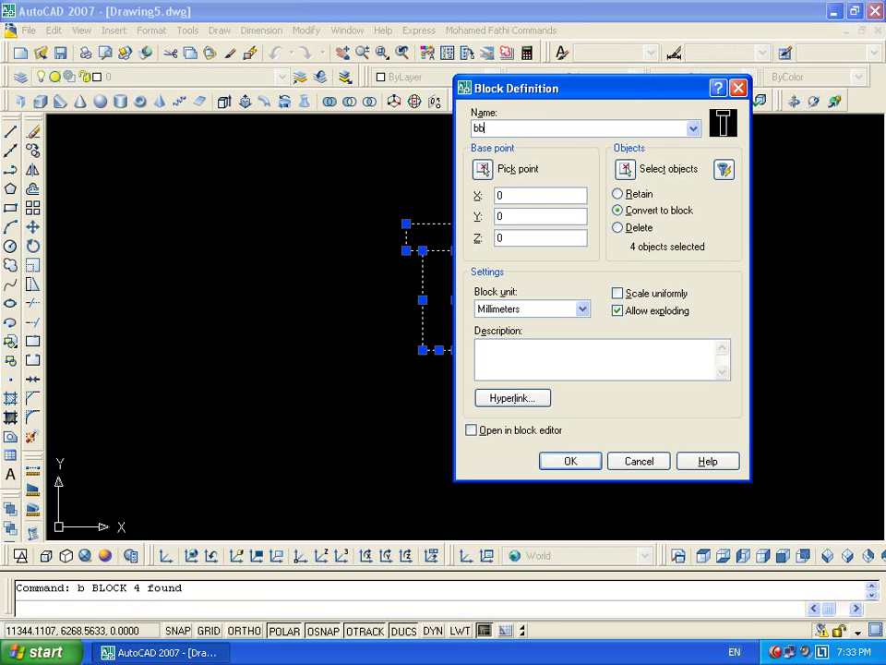
pyautogui.click(483, 171)
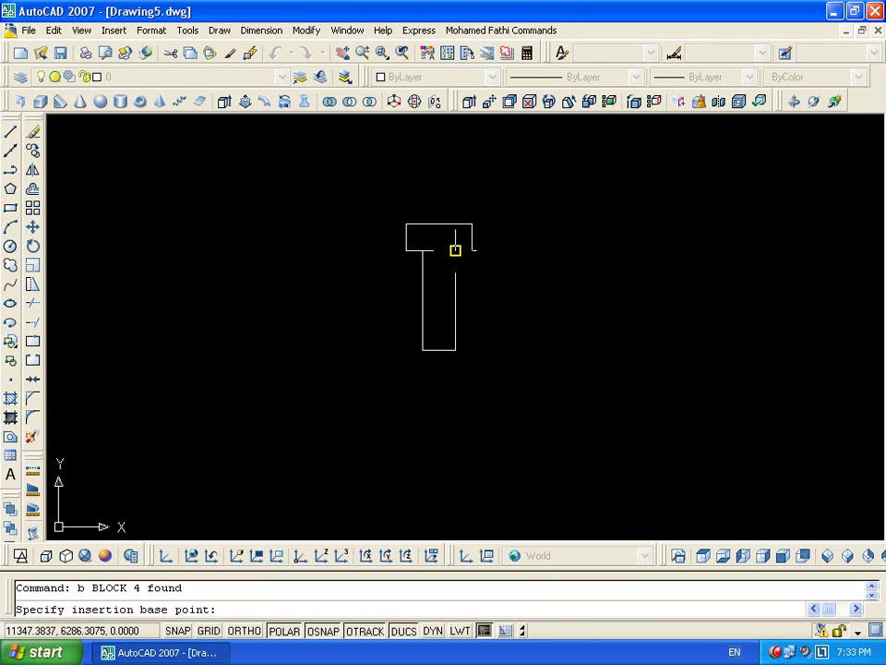
pyautogui.click(439, 250)
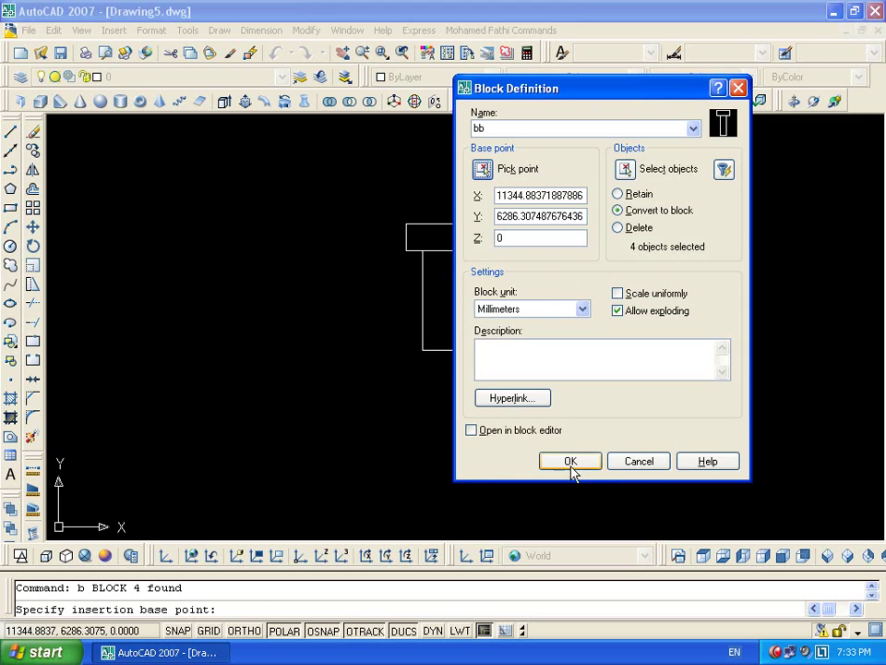
pyautogui.click(570, 462)
pyautogui.doubleClick(455, 313)
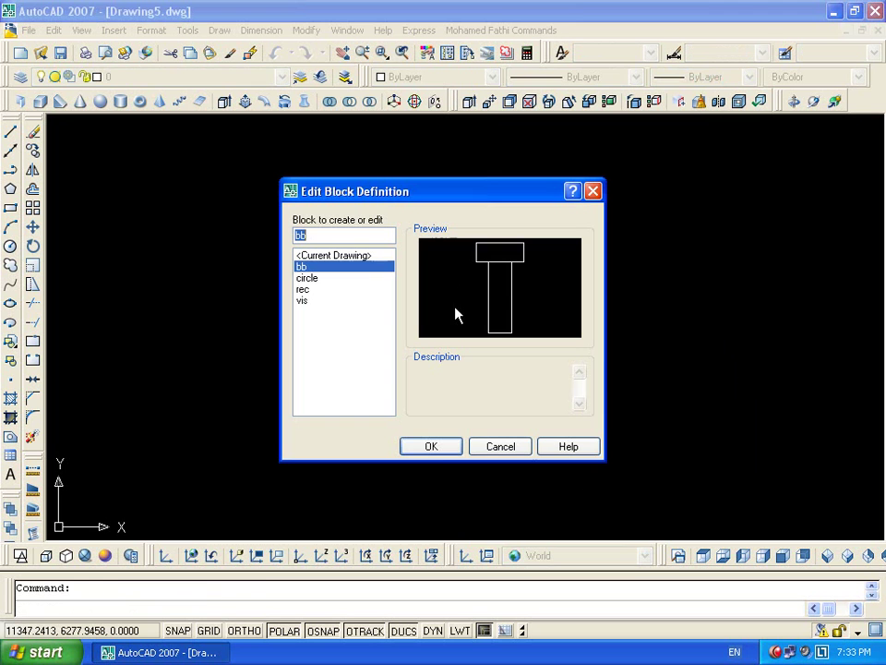
pyautogui.click(433, 450)
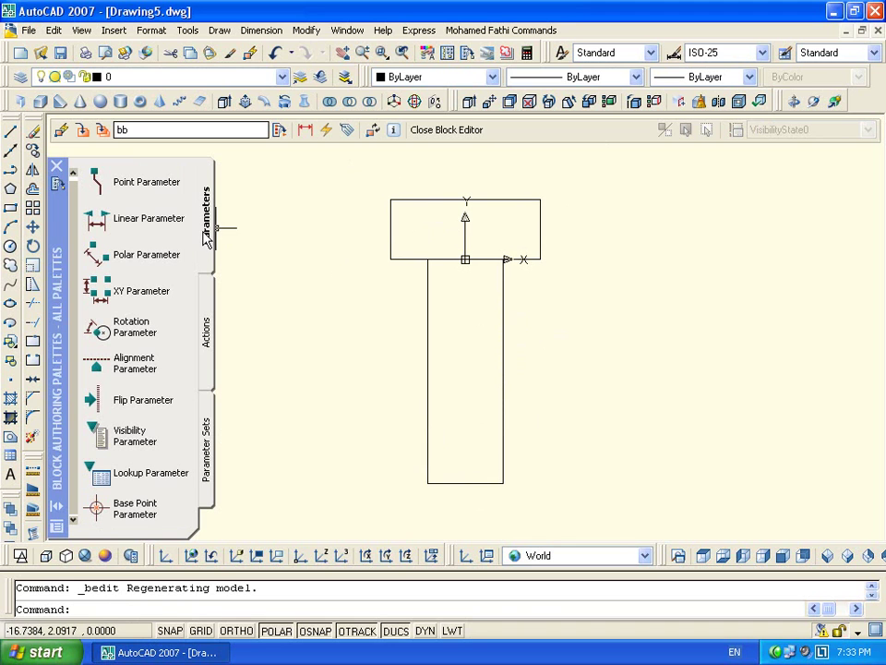
# Add a vertical Distance linear parameter along the stem with Grip Display set to 1
pyautogui.click(109, 221)
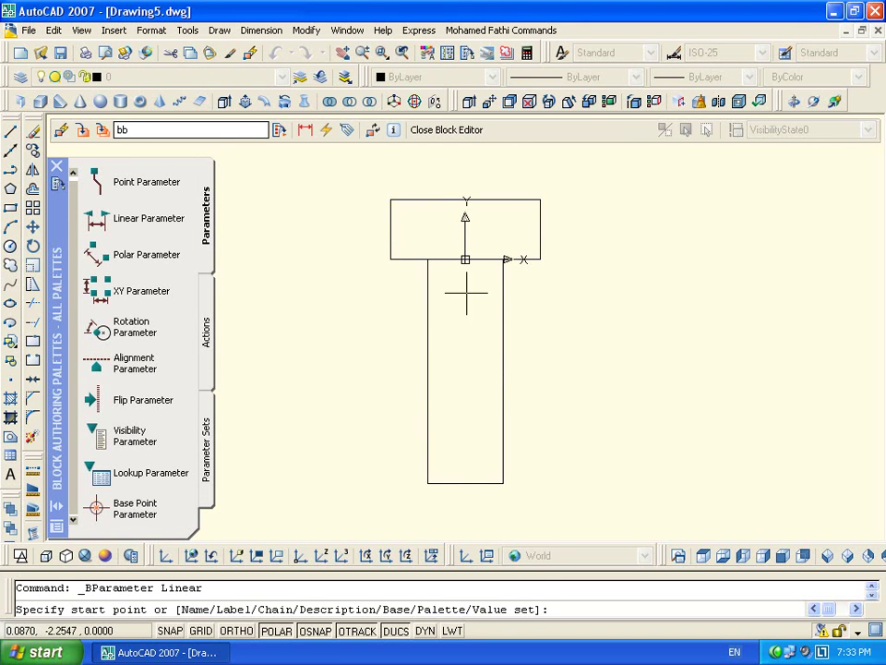
pyautogui.click(504, 260)
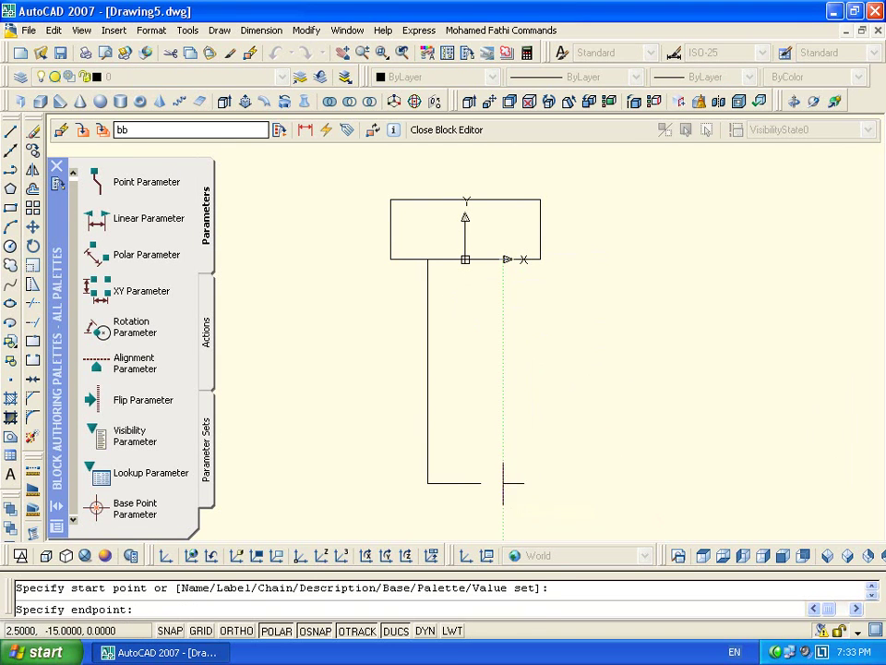
pyautogui.click(502, 482)
pyautogui.click(534, 434)
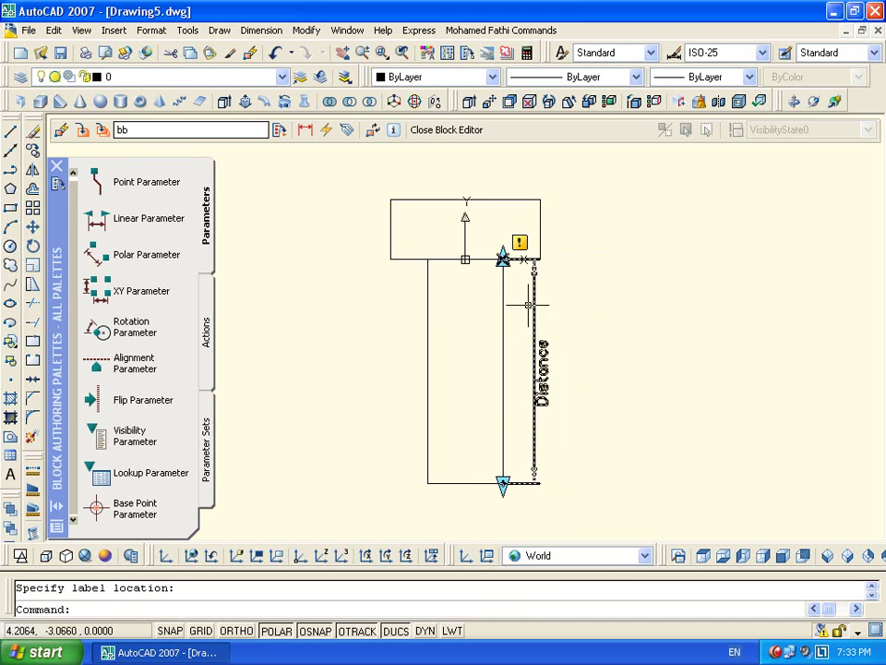
pyautogui.click(535, 420)
pyautogui.rightClick(536, 420)
pyautogui.moveTo(735, 531)
pyautogui.click(767, 527)
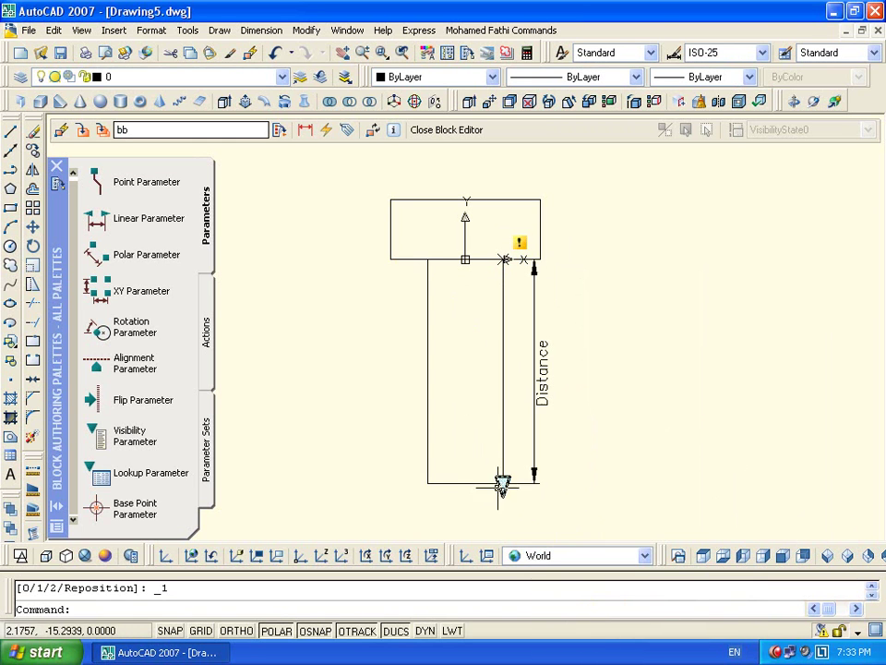
pyautogui.press('Escape')
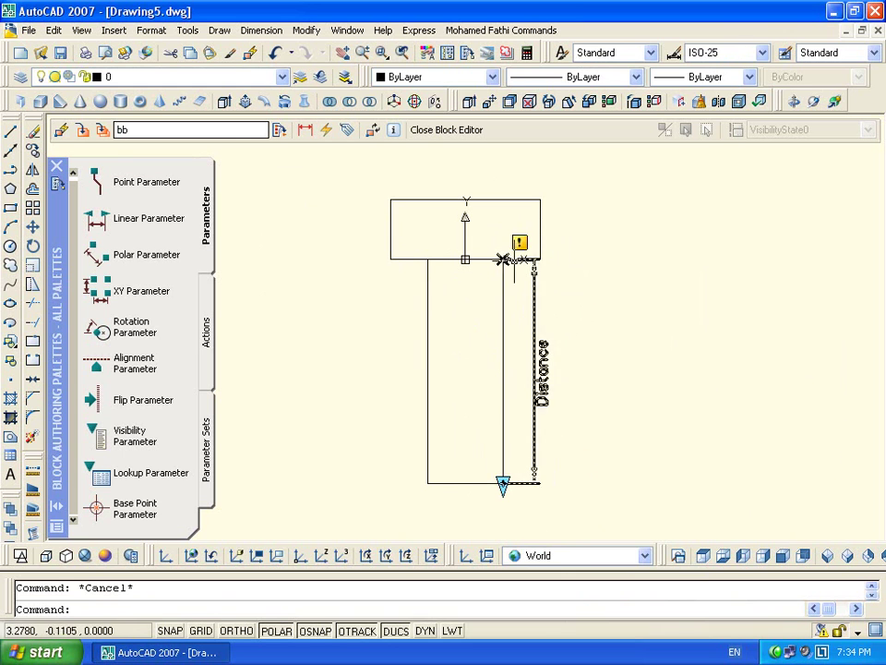
# Attach a Stretch action to Distance covering the stem's bottom edge and both side lines
pyautogui.doubleClick(534, 372)
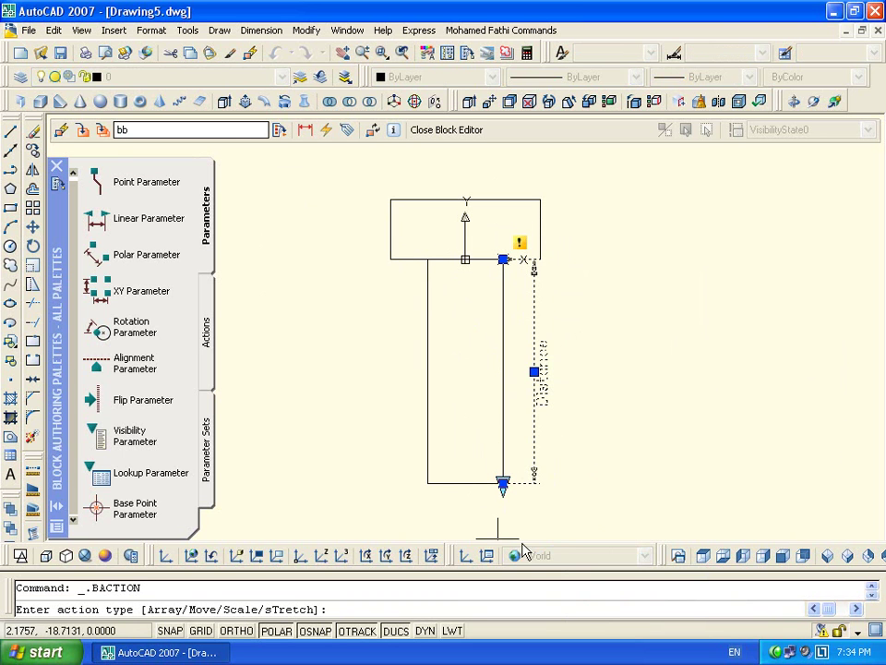
pyautogui.rightClick(628, 378)
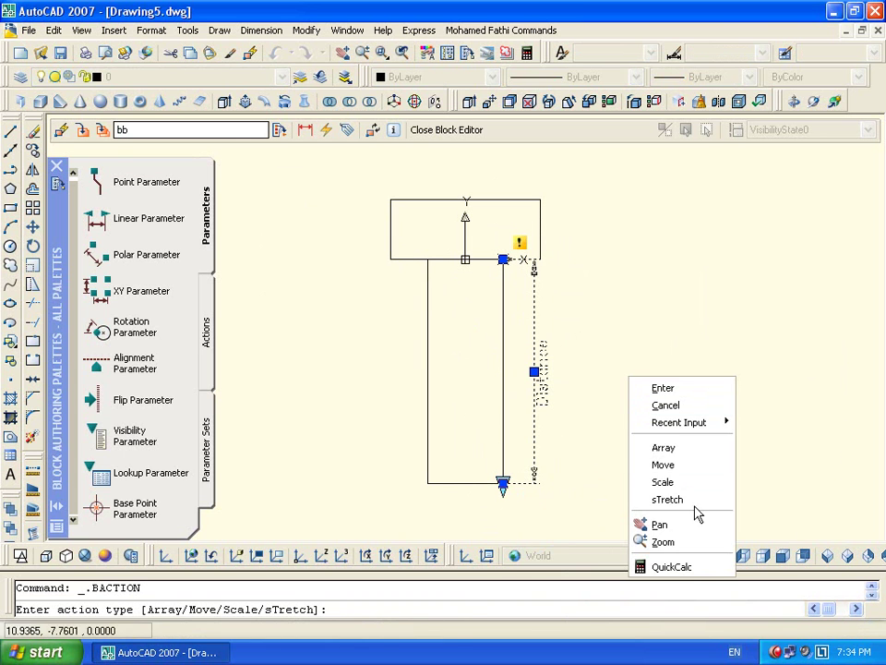
pyautogui.click(688, 498)
pyautogui.press('Return')
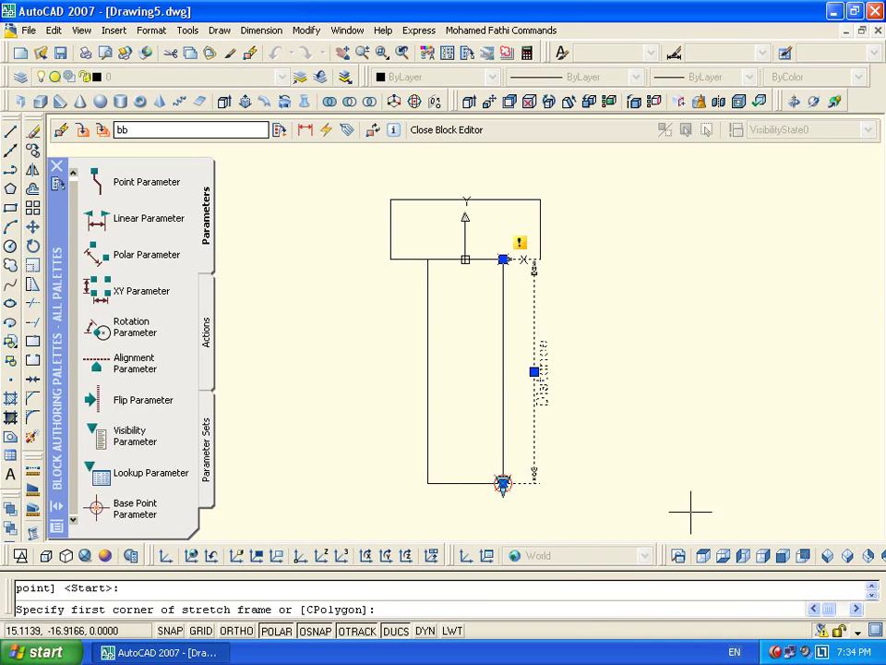
pyautogui.click(397, 458)
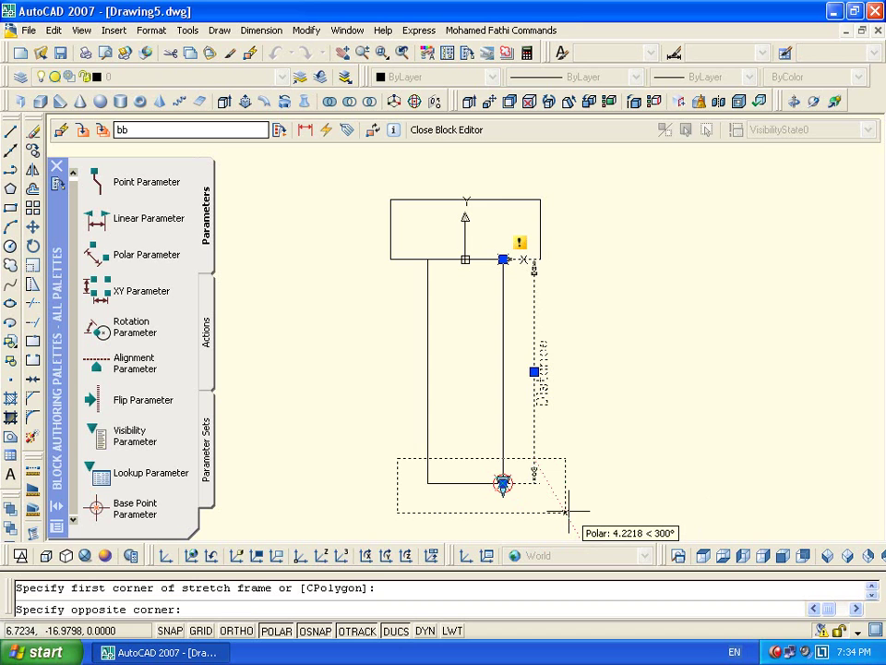
pyautogui.click(565, 511)
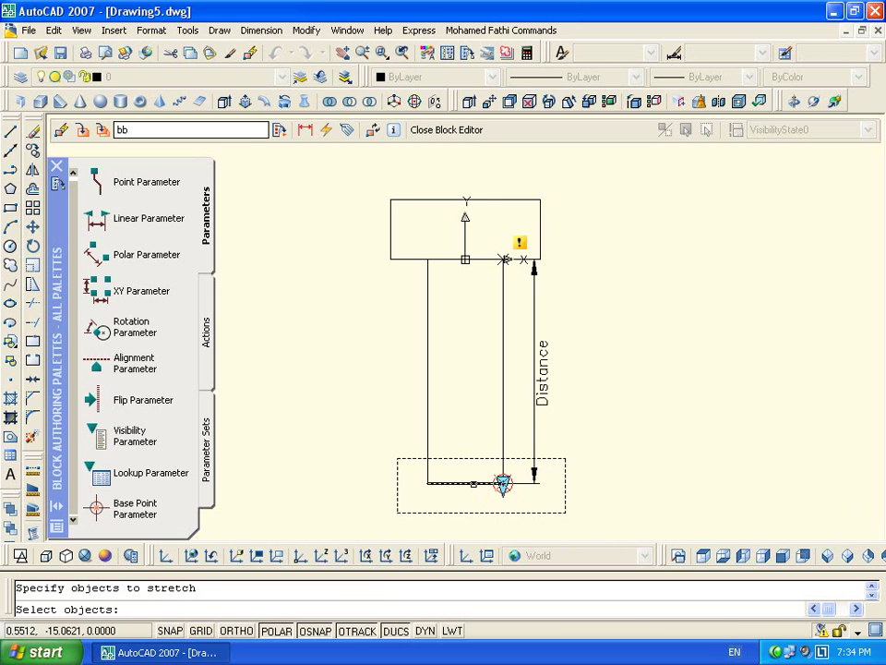
pyautogui.click(469, 482)
pyautogui.click(428, 466)
pyautogui.click(503, 466)
pyautogui.press('Return')
pyautogui.click(598, 456)
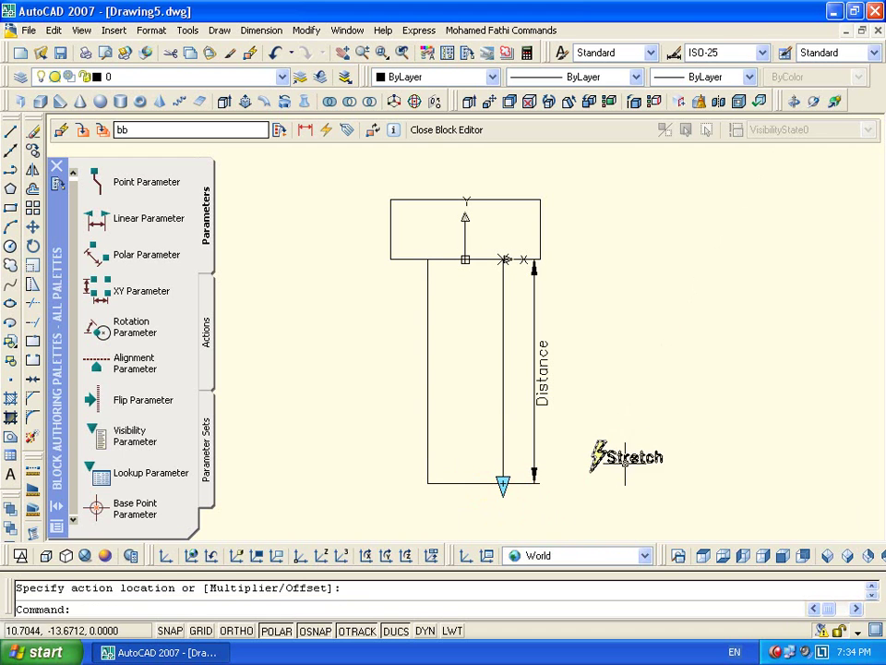
pyautogui.click(210, 332)
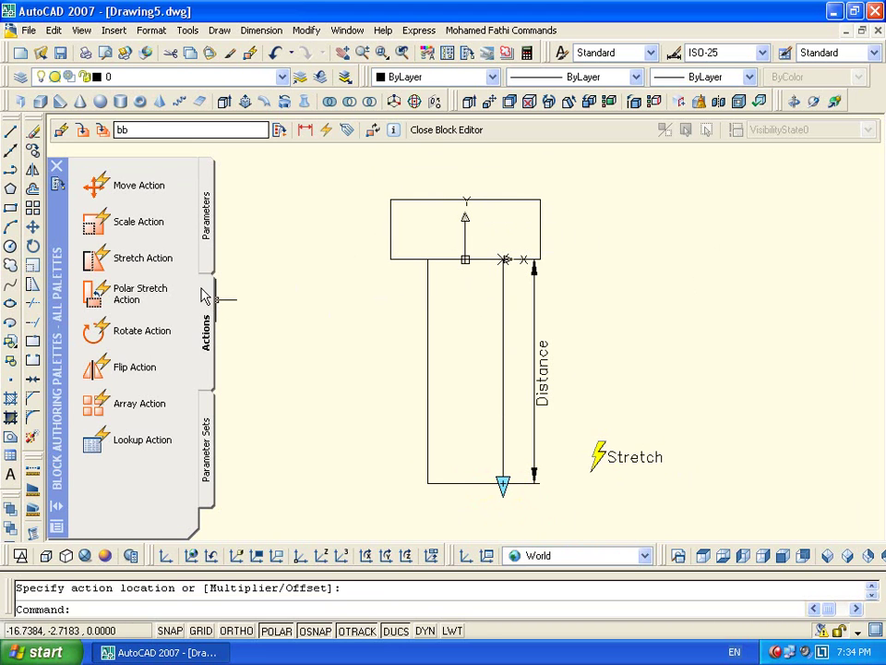
# Add a Scale action on Distance for the top rectangle, dependent base at the base point, then close
pyautogui.click(134, 221)
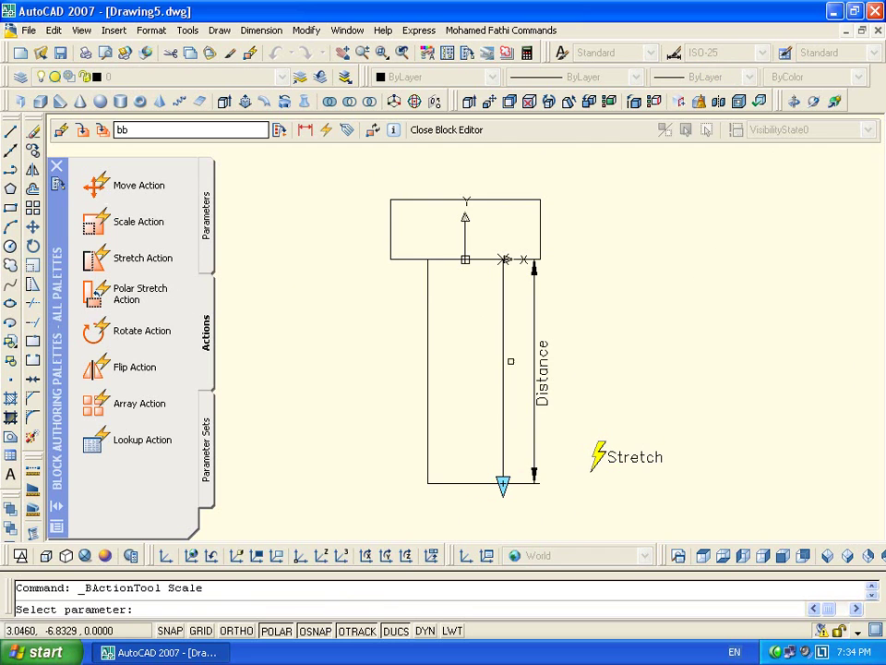
pyautogui.click(533, 369)
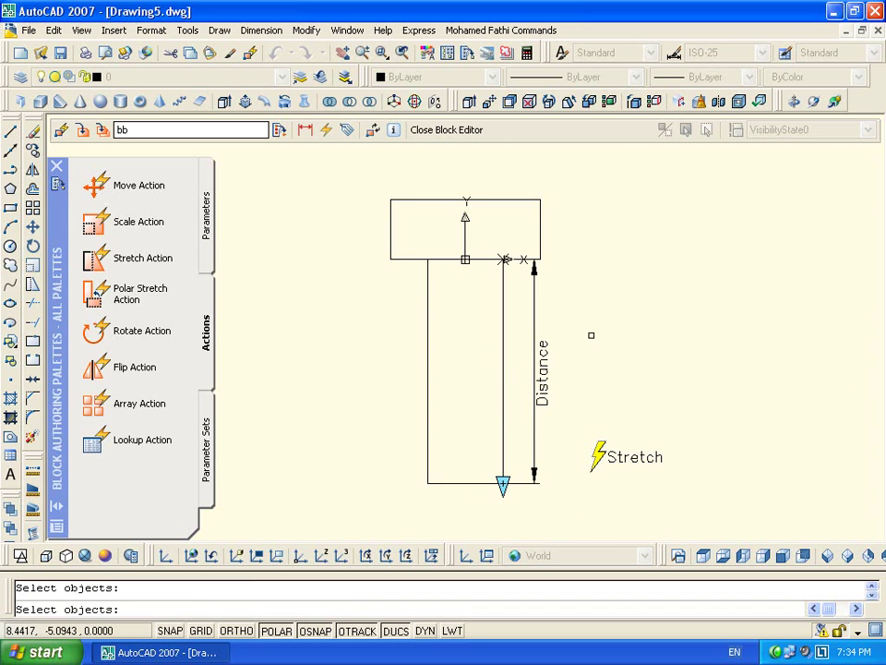
pyautogui.click(540, 235)
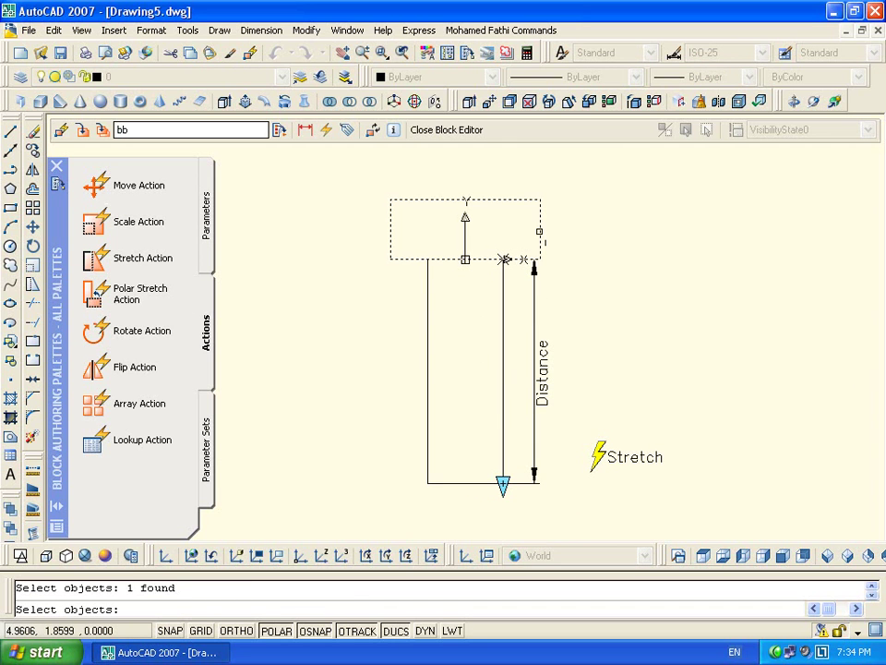
pyautogui.press('Return')
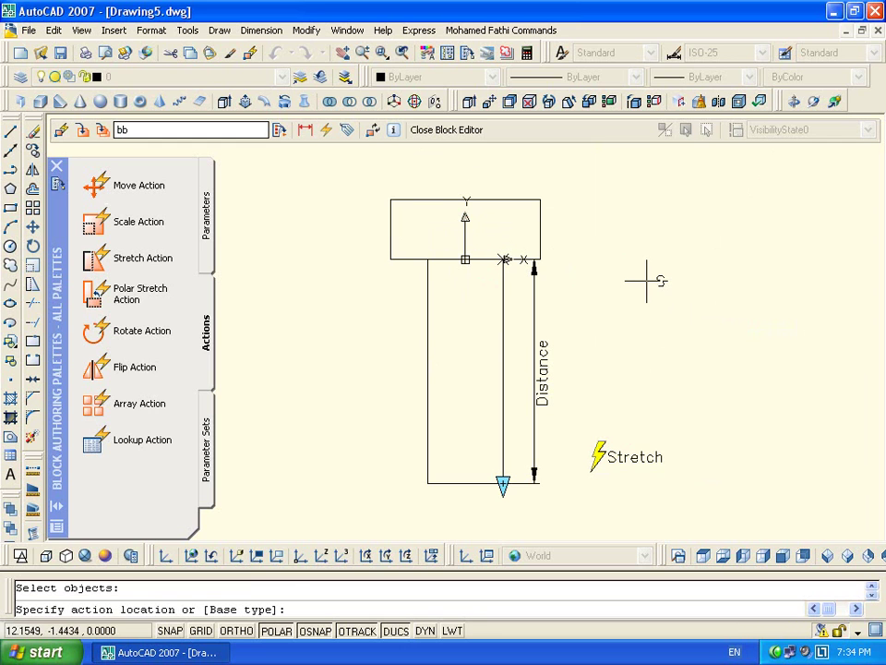
pyautogui.press('Return')
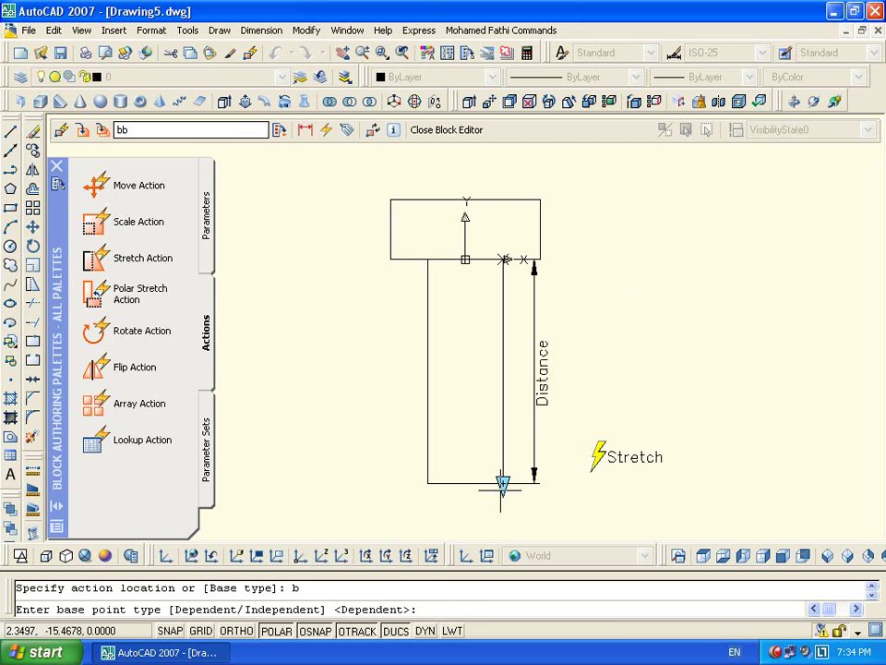
pyautogui.press('Return')
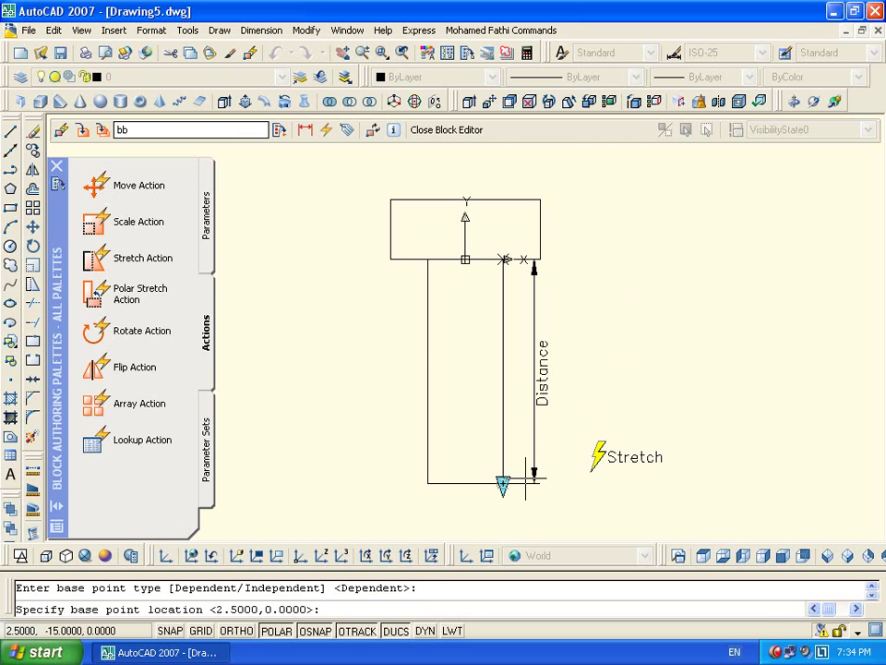
pyautogui.click(504, 260)
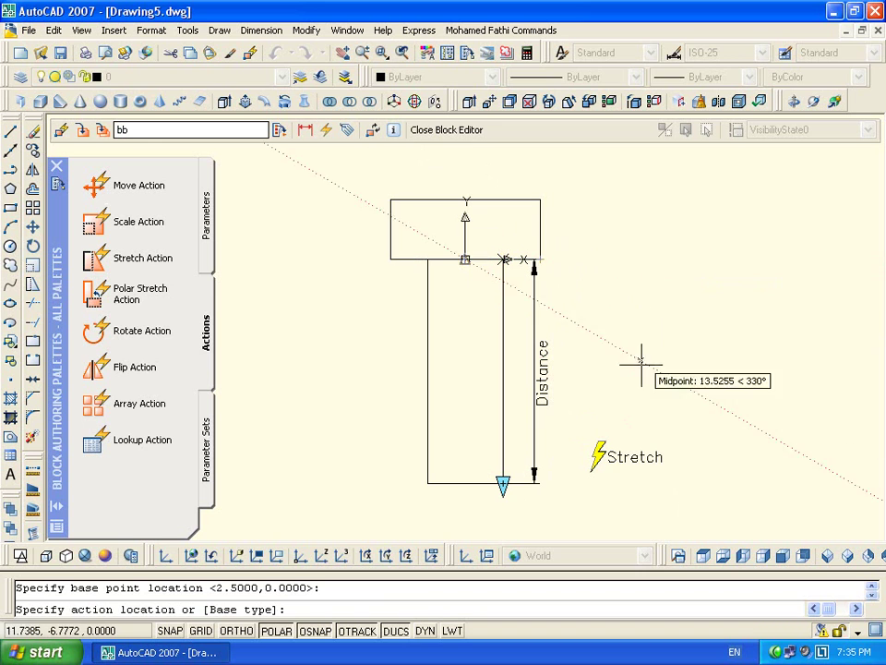
pyautogui.click(625, 383)
pyautogui.click(441, 130)
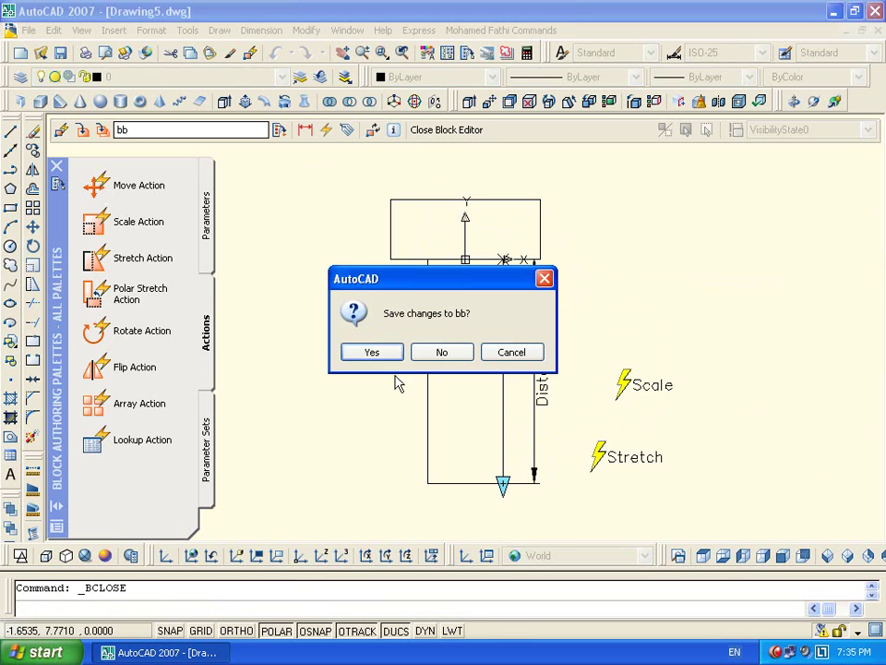
# Save the changes to block bb and select the inserted T-block
pyautogui.click(372, 352)
pyautogui.click(493, 318)
pyautogui.click(450, 324)
pyautogui.scroll(2, 452, 352)
pyautogui.scroll(-3, 474, 316)
# Stretch the T-block's stem downward with its grip, then shorten it back up
pyautogui.click(457, 391)
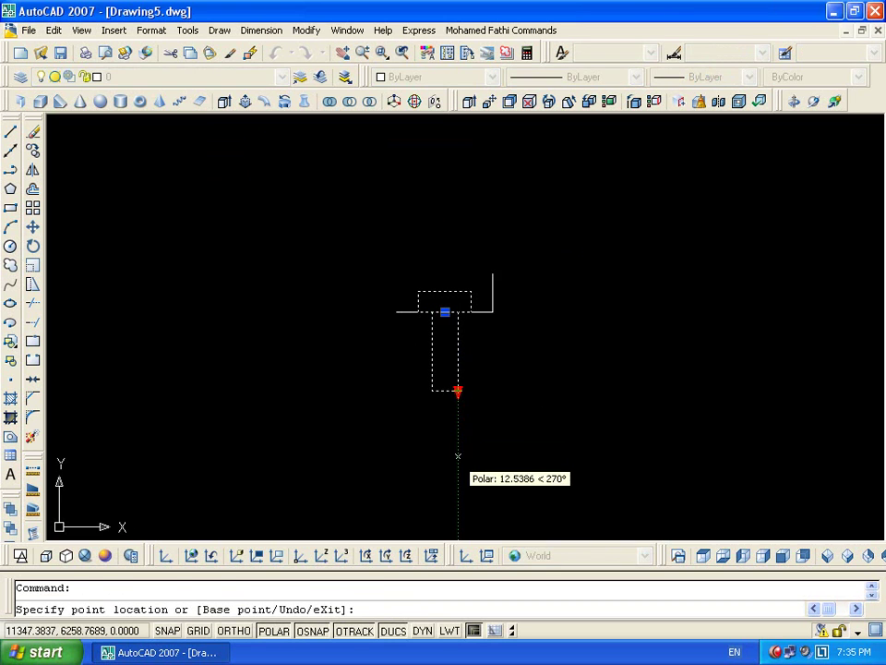
pyautogui.scroll(2, 458, 481)
pyautogui.moveTo(461, 484); pyautogui.dragTo(486, 400, button='middle')
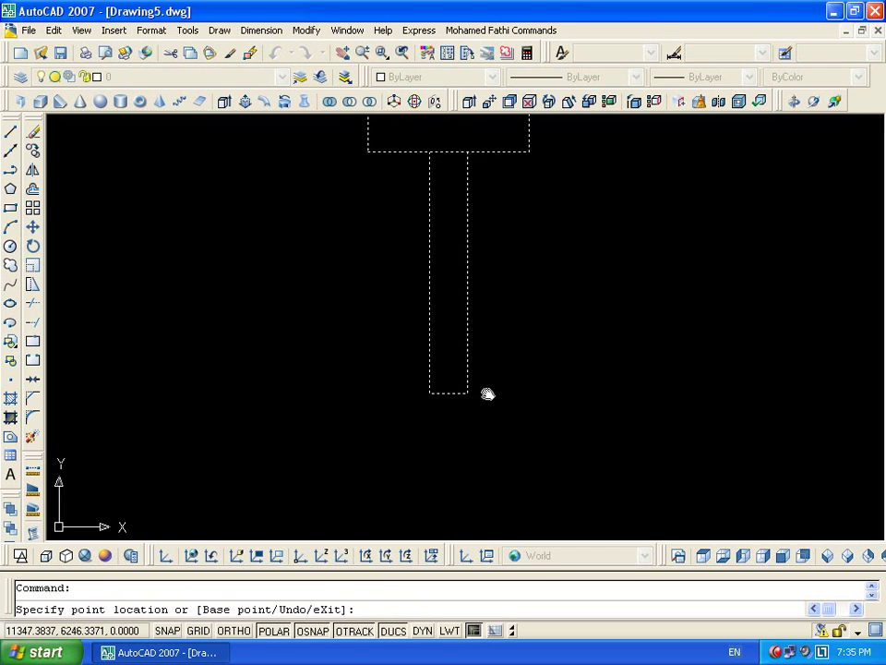
pyautogui.click(464, 510)
pyautogui.click(468, 509)
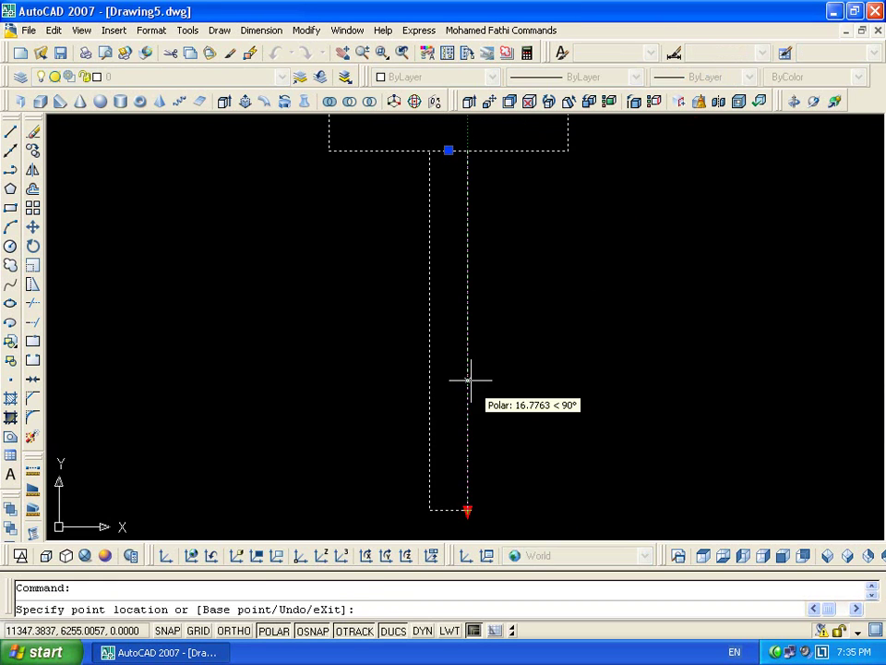
pyautogui.click(471, 287)
pyautogui.scroll(-2, 511, 190)
pyautogui.moveTo(511, 190); pyautogui.dragTo(501, 266, button='middle')
pyautogui.click(458, 355)
pyautogui.click(458, 323)
# Keep lengthening and shortening the stem, leaving its end near the drawing's middle
pyautogui.click(458, 323)
pyautogui.scroll(2, 463, 426)
pyautogui.click(474, 395)
pyautogui.scroll(-2, 507, 360)
pyautogui.click(499, 366)
pyautogui.click(498, 420)
pyautogui.click(498, 420)
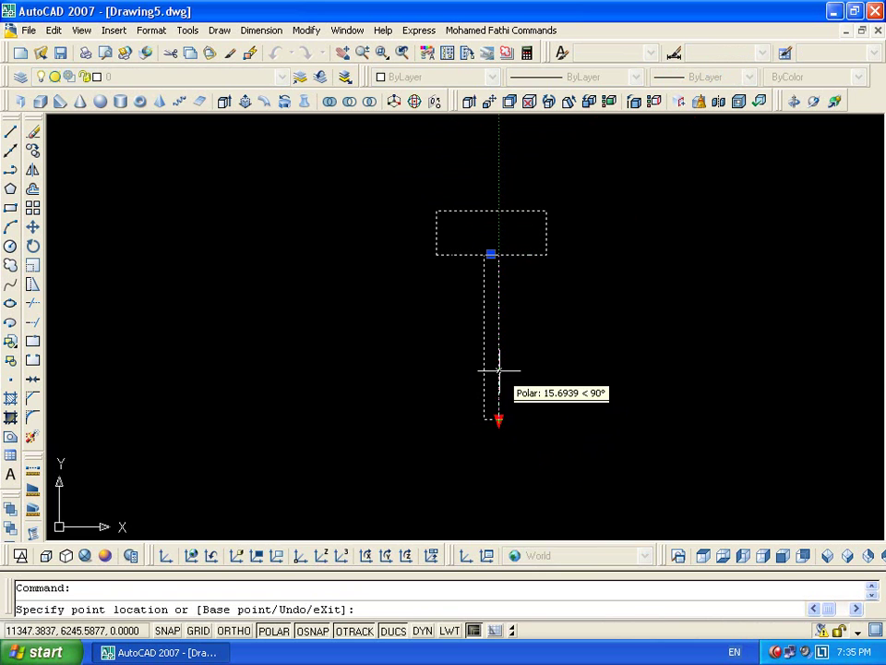
pyautogui.click(499, 342)
pyautogui.click(498, 338)
pyautogui.click(497, 420)
pyautogui.click(498, 422)
pyautogui.click(498, 338)
pyautogui.click(498, 338)
pyautogui.click(476, 380)
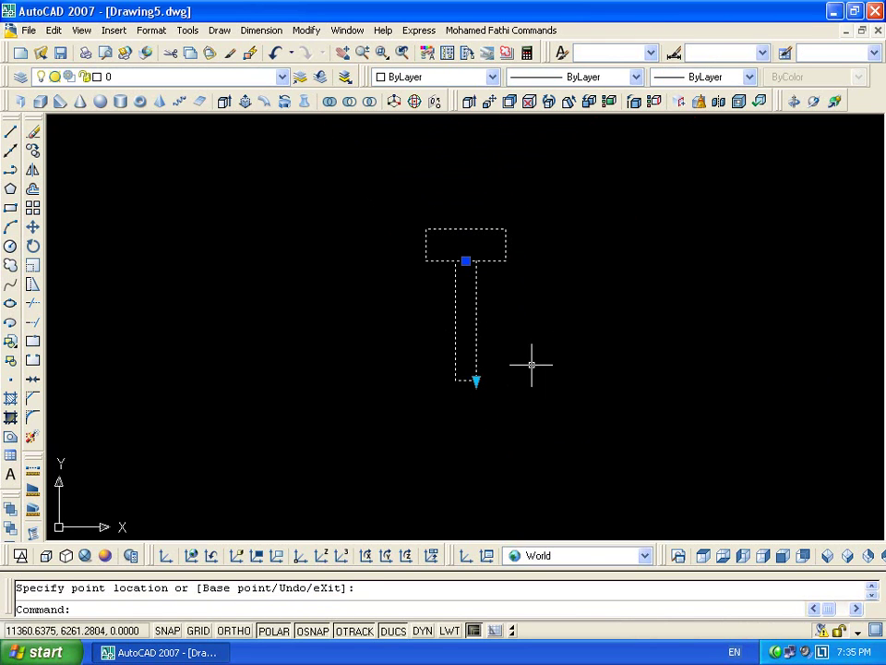
# Reopen block bb and add a Scale action on Distance covering the three stem lines
pyautogui.doubleClick(477, 346)
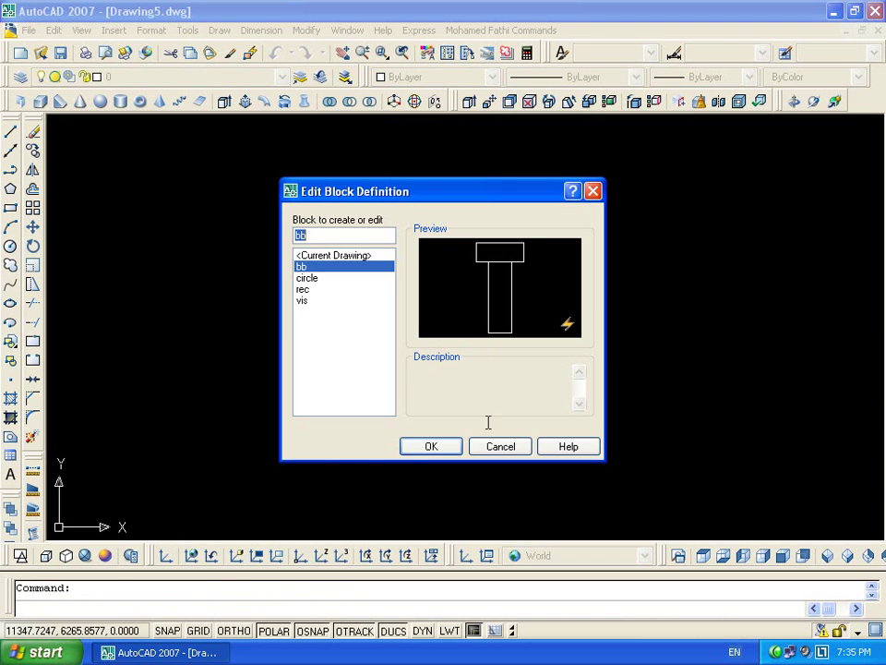
pyautogui.click(402, 451)
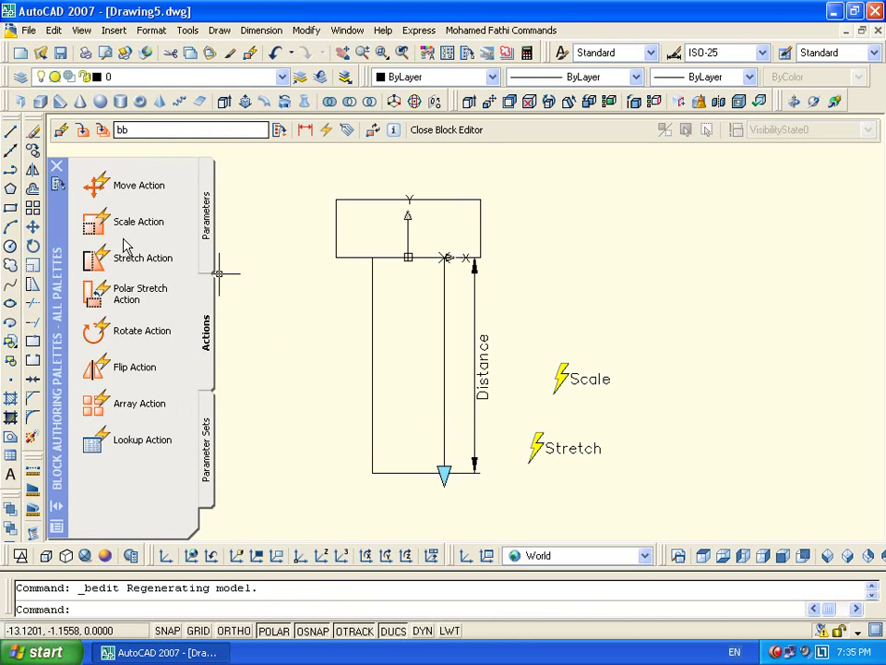
pyautogui.click(111, 226)
pyautogui.click(444, 258)
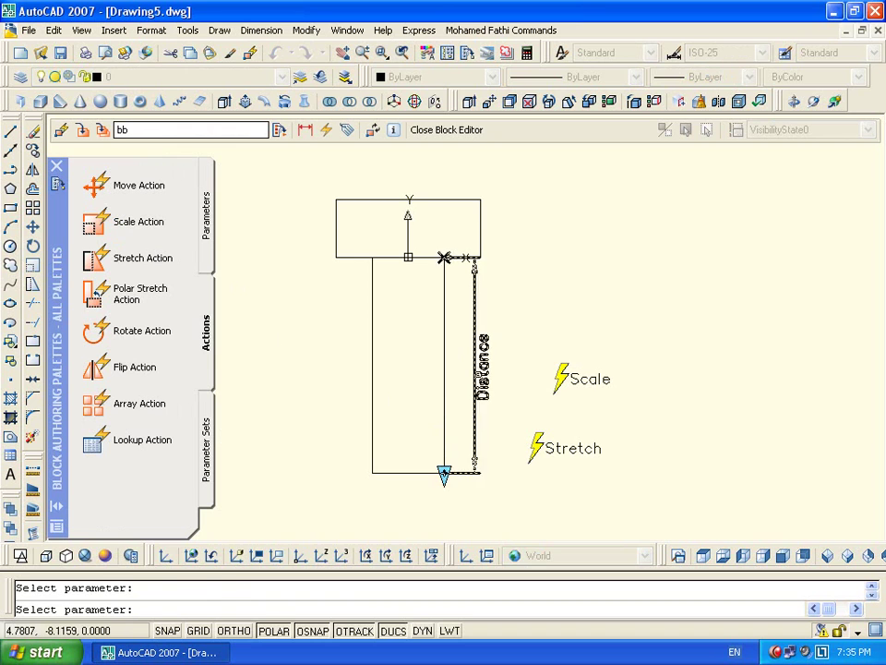
pyautogui.click(359, 293)
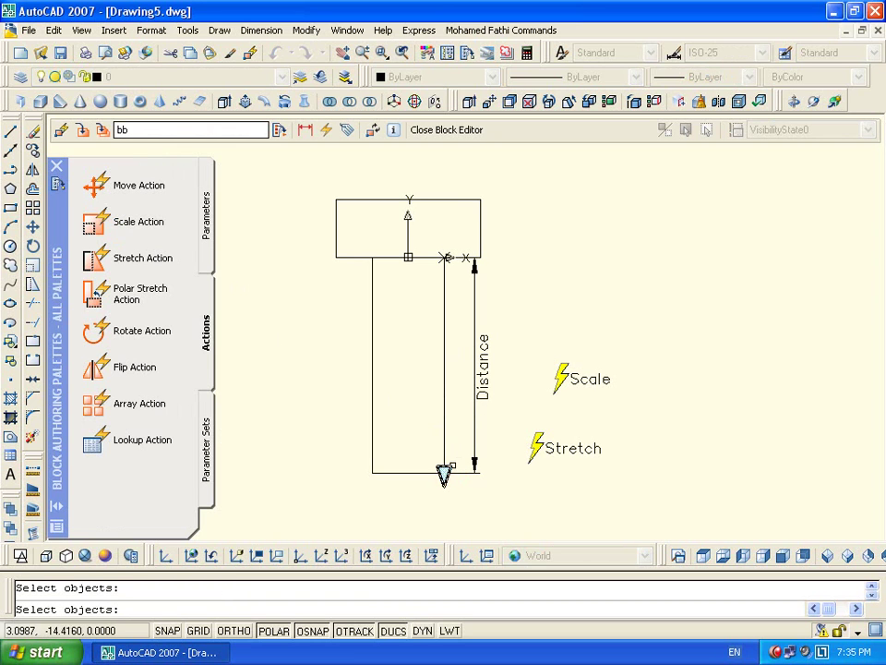
pyautogui.click(444, 406)
pyautogui.click(408, 472)
pyautogui.click(373, 434)
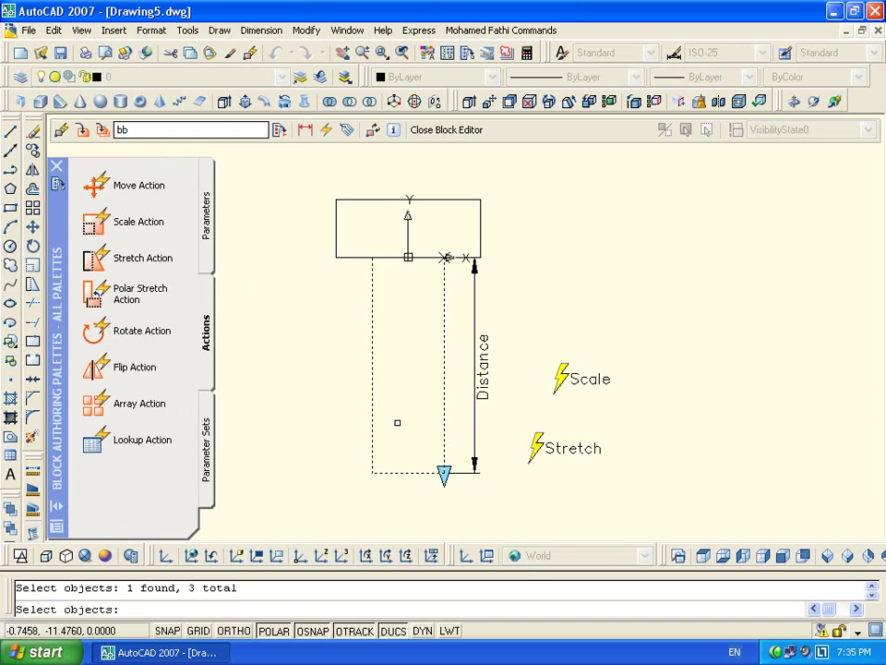
pyautogui.press('Return')
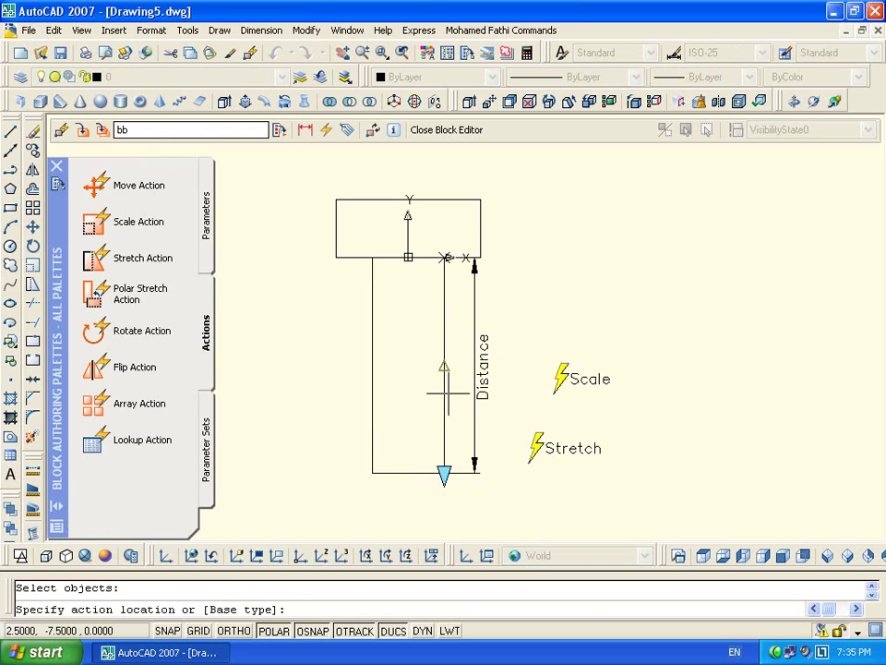
# Set a dependent base point at the stem top, place Scale1, and save the block
pyautogui.rightClick(635, 251)
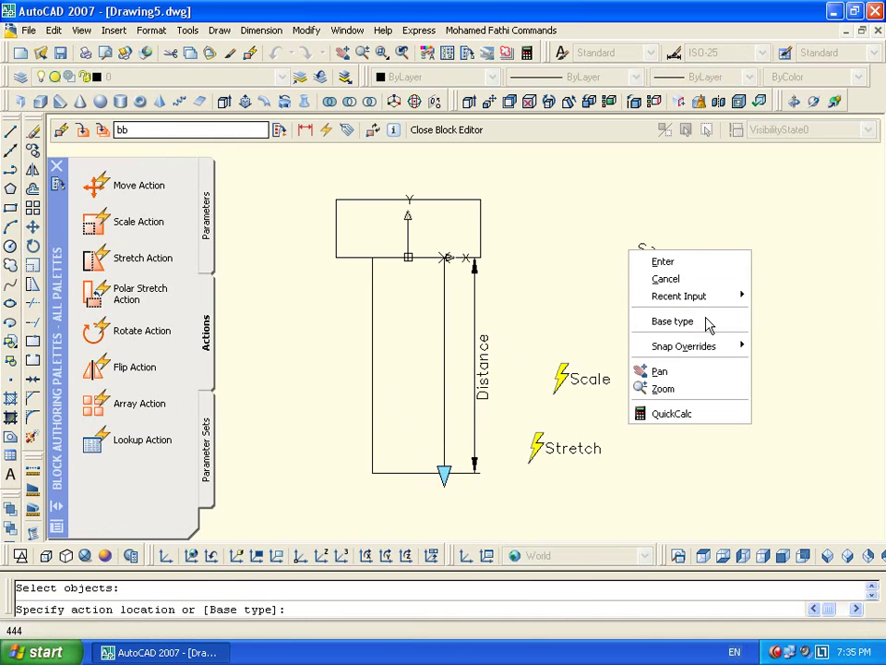
pyautogui.click(708, 322)
pyautogui.press('Return')
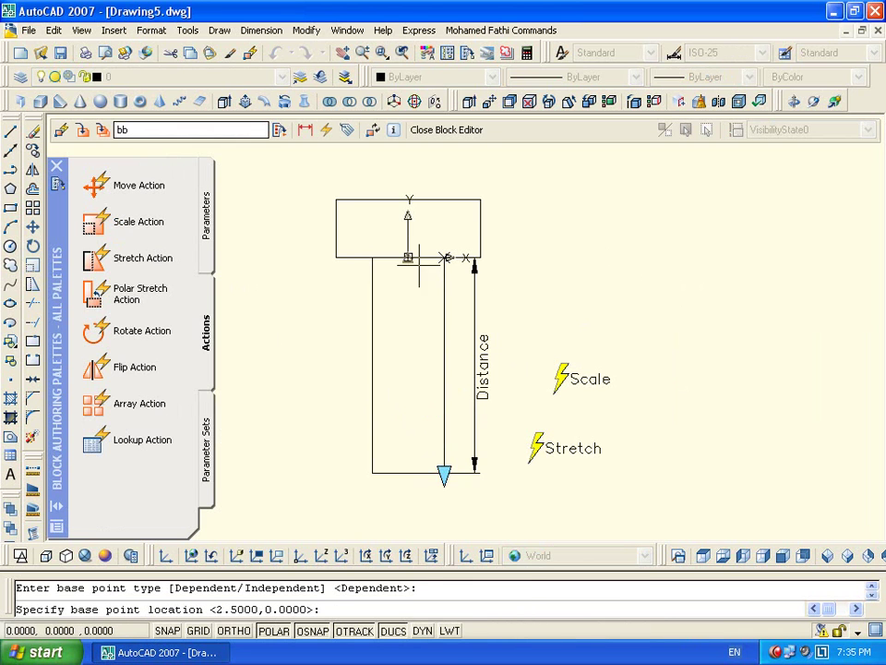
pyautogui.click(407, 256)
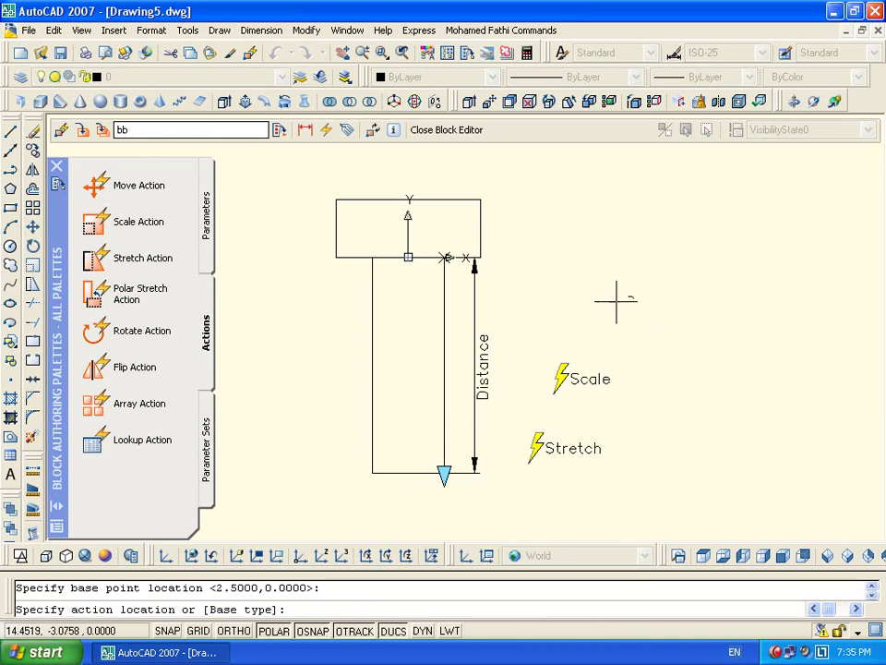
pyautogui.click(570, 316)
pyautogui.click(449, 131)
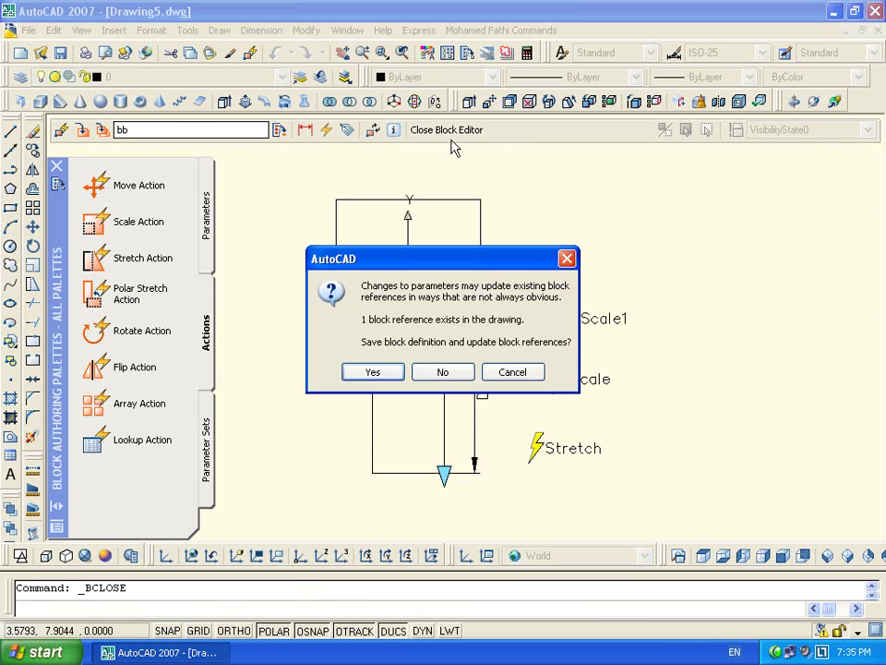
pyautogui.click(373, 372)
# Select the T-block and stretch its stem longer and shorter, checking the top bar scales along
pyautogui.click(503, 439)
pyautogui.click(449, 384)
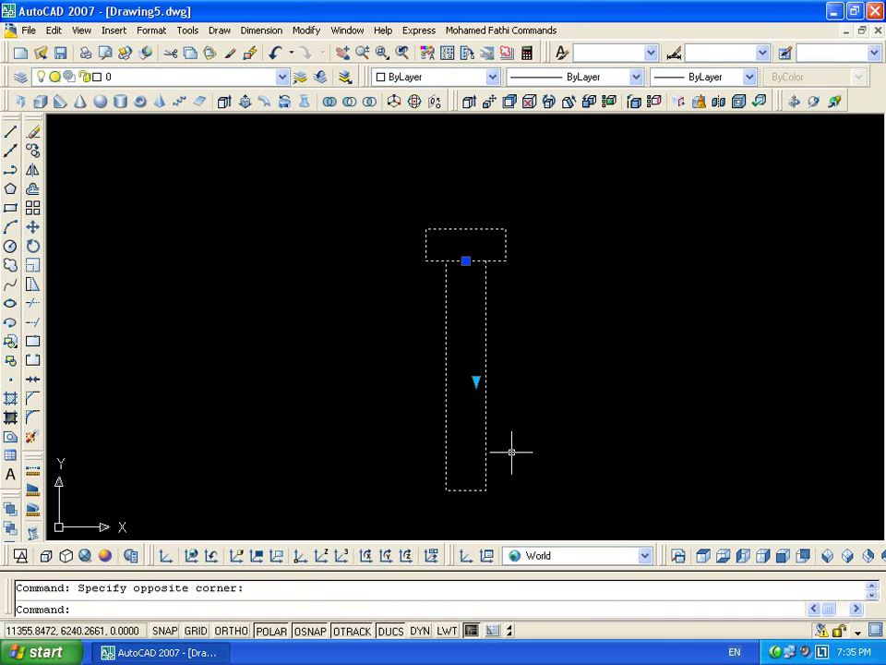
pyautogui.click(473, 379)
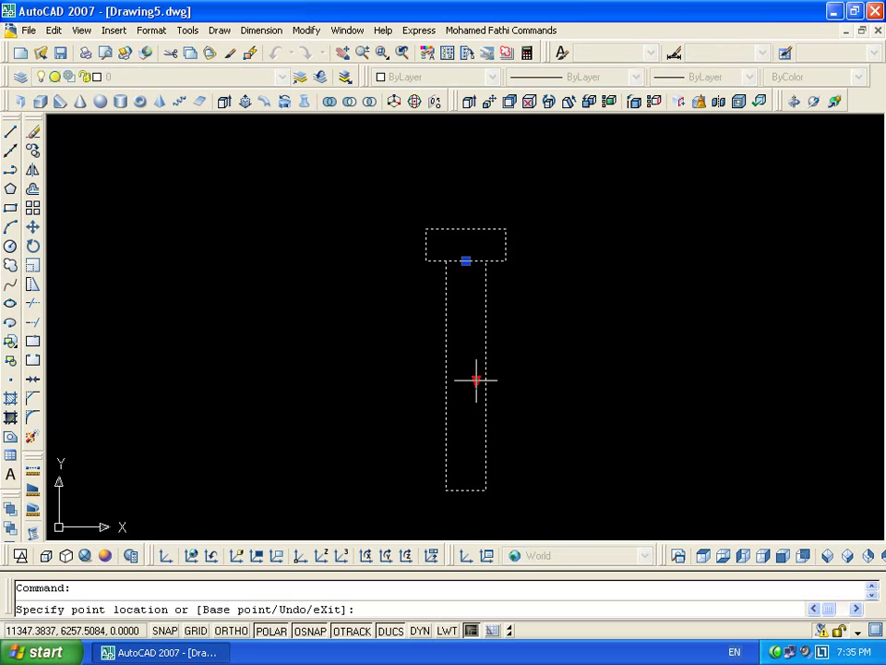
pyautogui.click(474, 466)
pyautogui.click(475, 466)
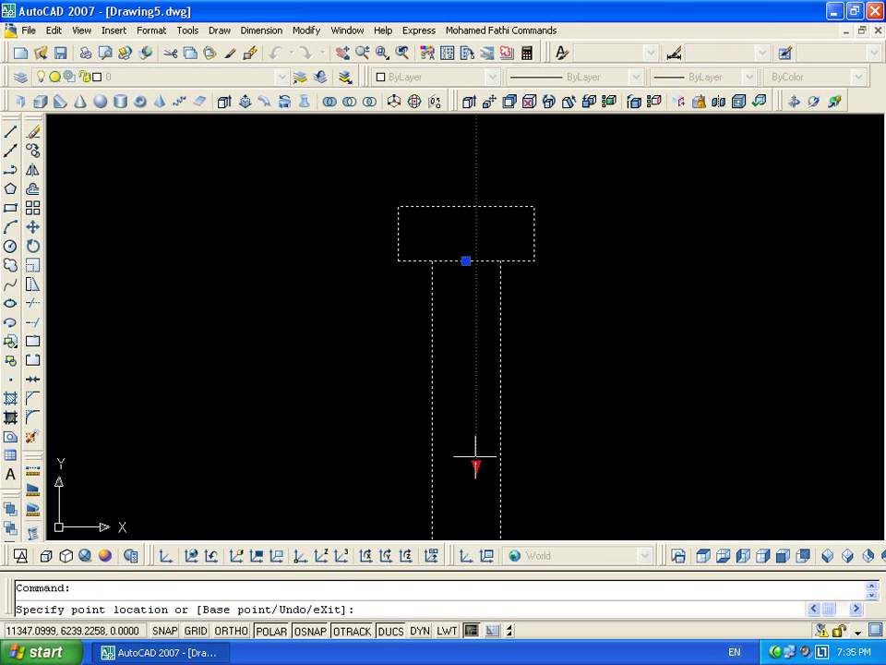
pyautogui.click(475, 323)
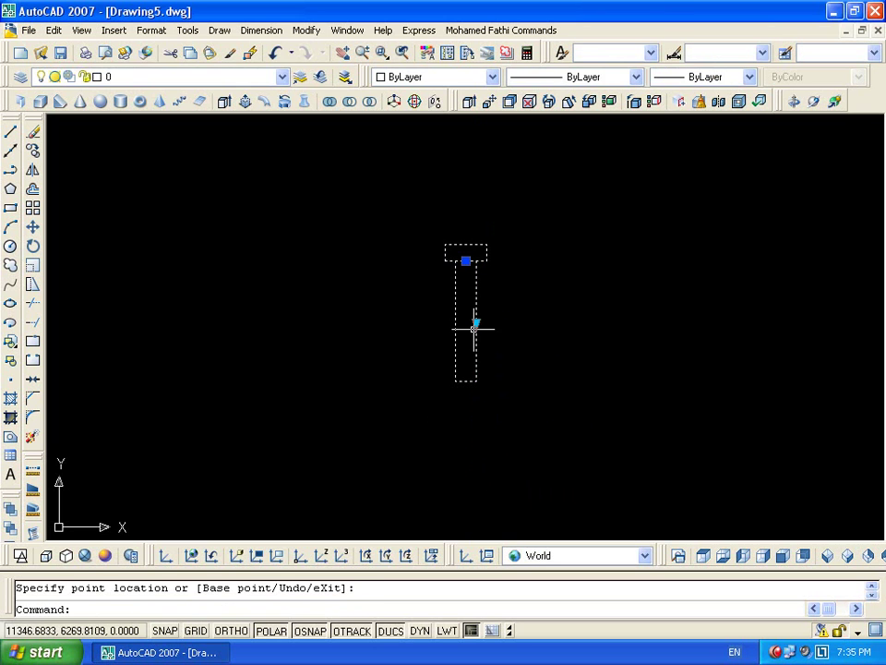
pyautogui.click(474, 325)
pyautogui.click(476, 304)
pyautogui.click(476, 304)
pyautogui.click(475, 390)
pyautogui.scroll(-2, 522, 430)
pyautogui.moveTo(522, 430); pyautogui.dragTo(562, 281, button='middle')
pyautogui.click(528, 251)
pyautogui.click(531, 253)
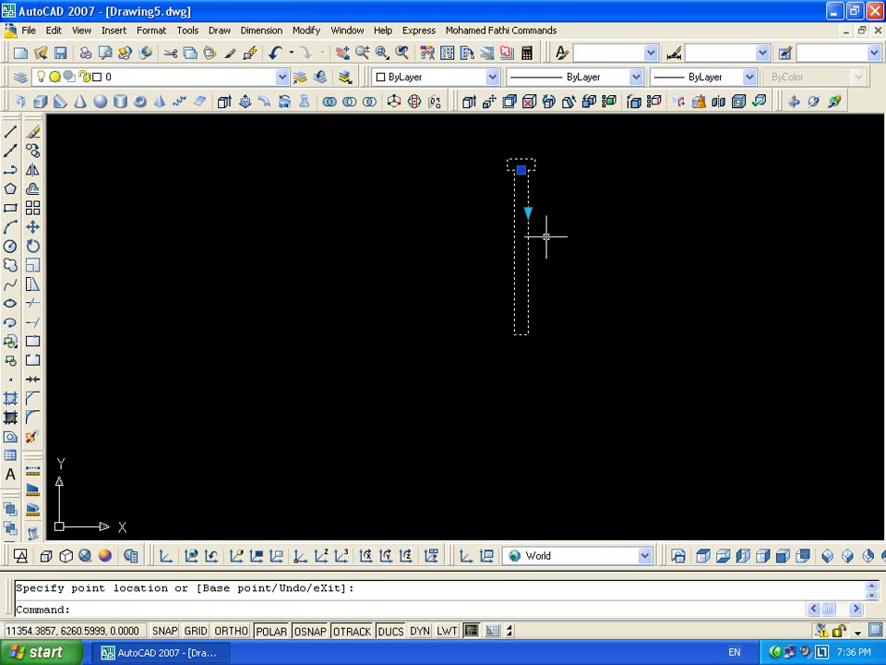
# Reopen block bb and show the Scale1 action's properties
pyautogui.doubleClick(525, 264)
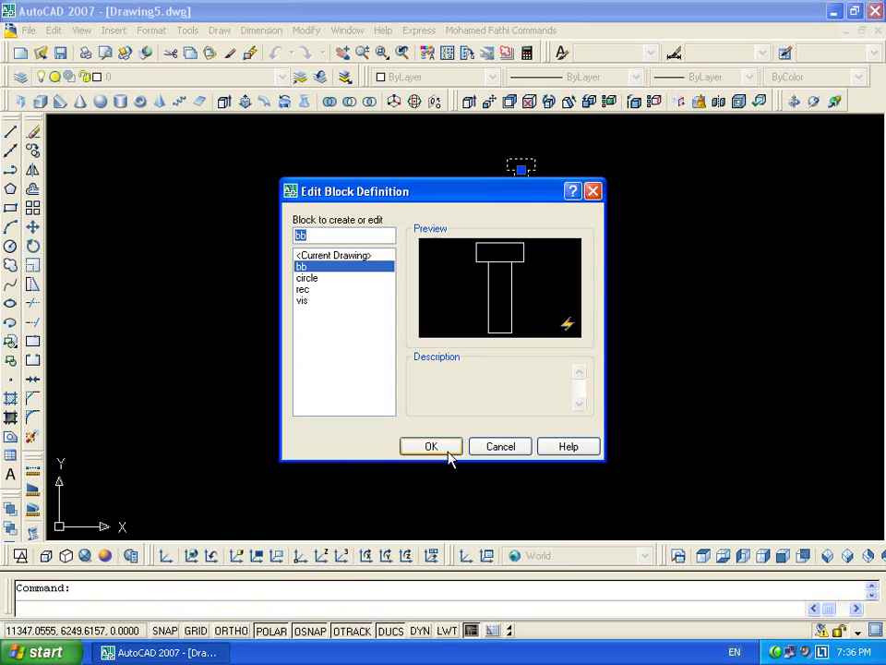
pyautogui.click(452, 447)
pyautogui.click(600, 320)
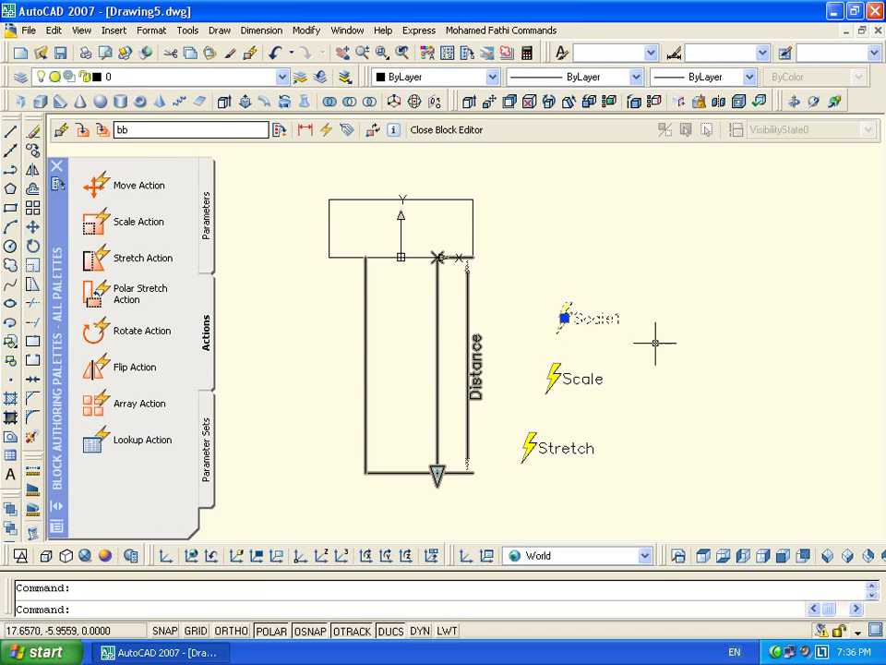
pyautogui.hotkey('ctrl', '1')
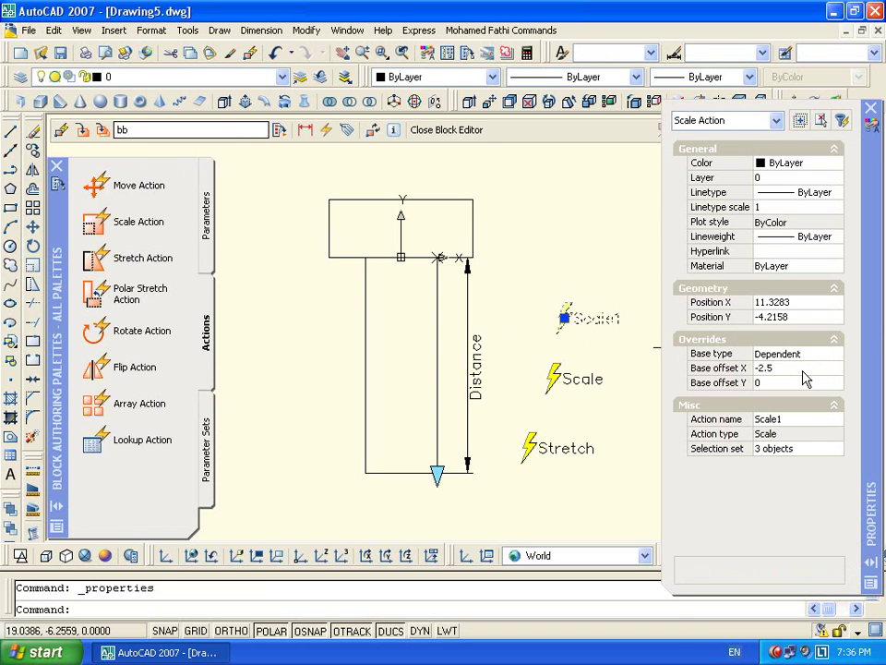
pyautogui.press('Escape')
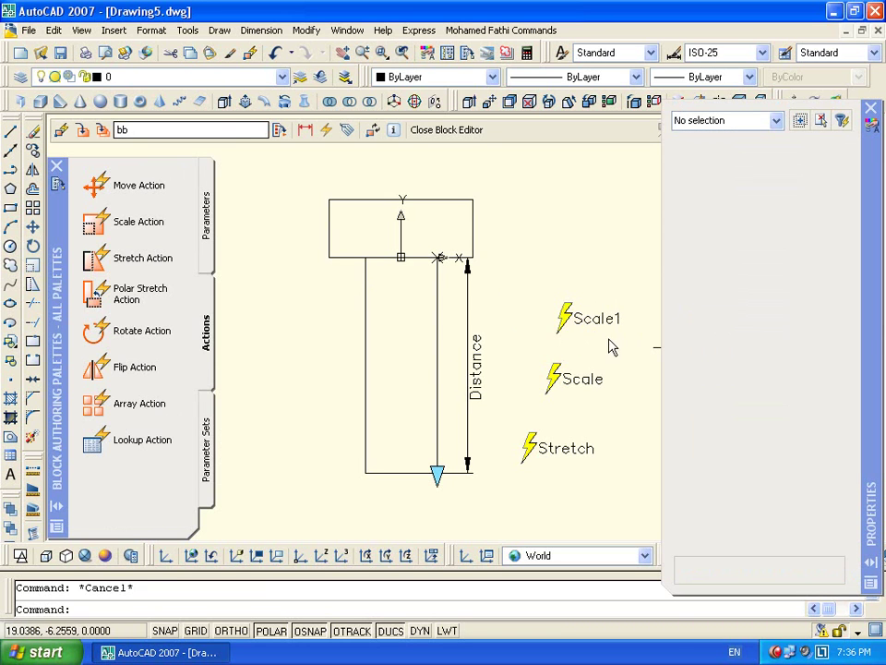
pyautogui.click(566, 317)
# Change Scale1's base type to Independent and save the block
pyautogui.click(819, 356)
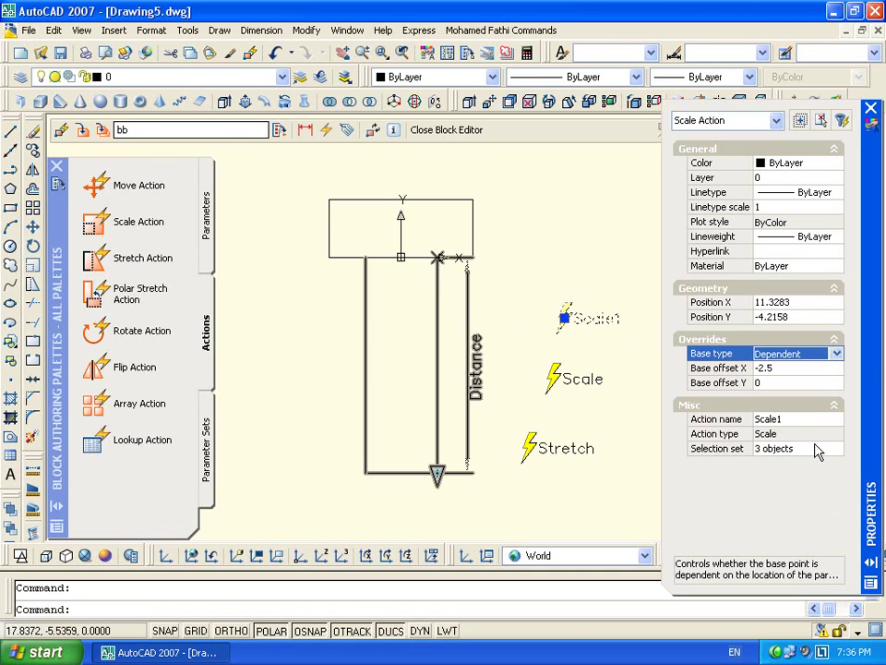
pyautogui.click(836, 353)
pyautogui.click(811, 380)
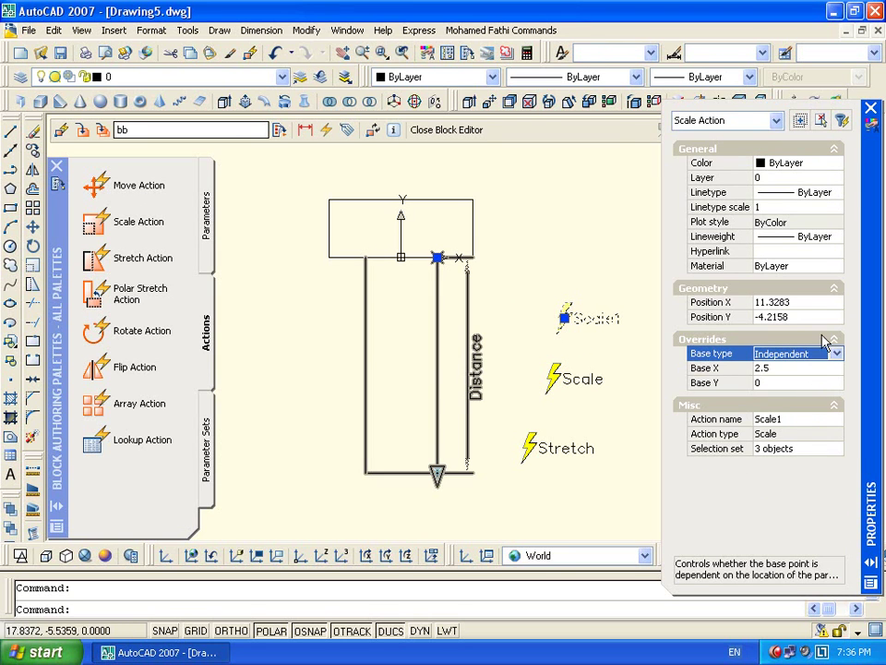
pyautogui.click(871, 111)
pyautogui.click(446, 129)
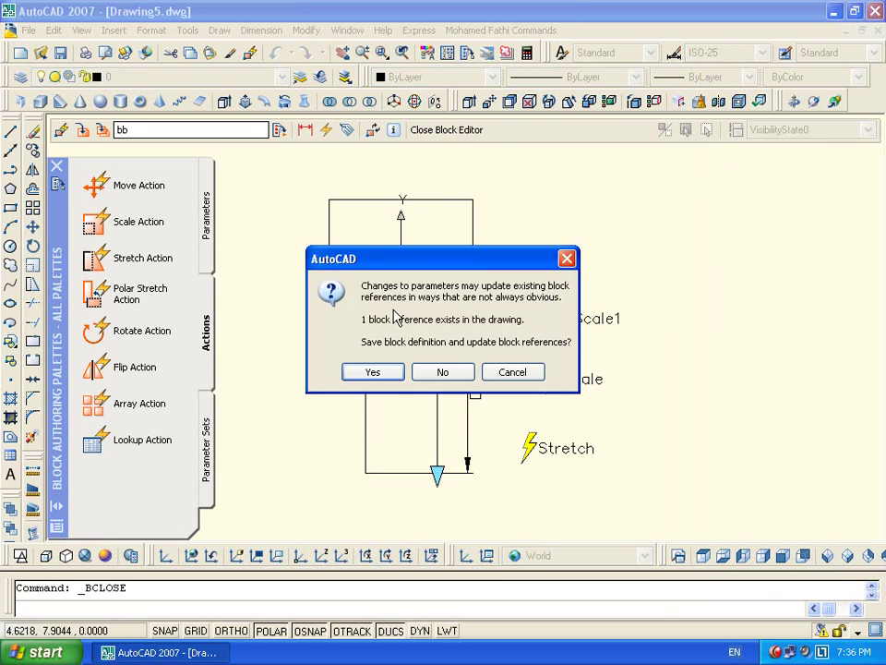
pyautogui.click(388, 370)
# Select the T-block and stretch its stem longer and shorter several times
pyautogui.click(540, 245)
pyautogui.click(494, 234)
pyautogui.click(527, 212)
pyautogui.click(528, 249)
pyautogui.click(528, 253)
pyautogui.click(530, 341)
pyautogui.click(527, 321)
pyautogui.click(528, 274)
pyautogui.click(528, 238)
pyautogui.click(528, 217)
pyautogui.click(528, 215)
pyautogui.click(528, 265)
# Stretch the stem a few more times, ending with a long stem and narrow top
pyautogui.click(528, 263)
pyautogui.click(528, 265)
pyautogui.click(528, 265)
pyautogui.click(527, 314)
pyautogui.click(528, 316)
pyautogui.click(528, 253)
# Open and close DesignCenter with Ctrl+2, then reselect the T-block
pyautogui.hotkey('ctrl', '2')
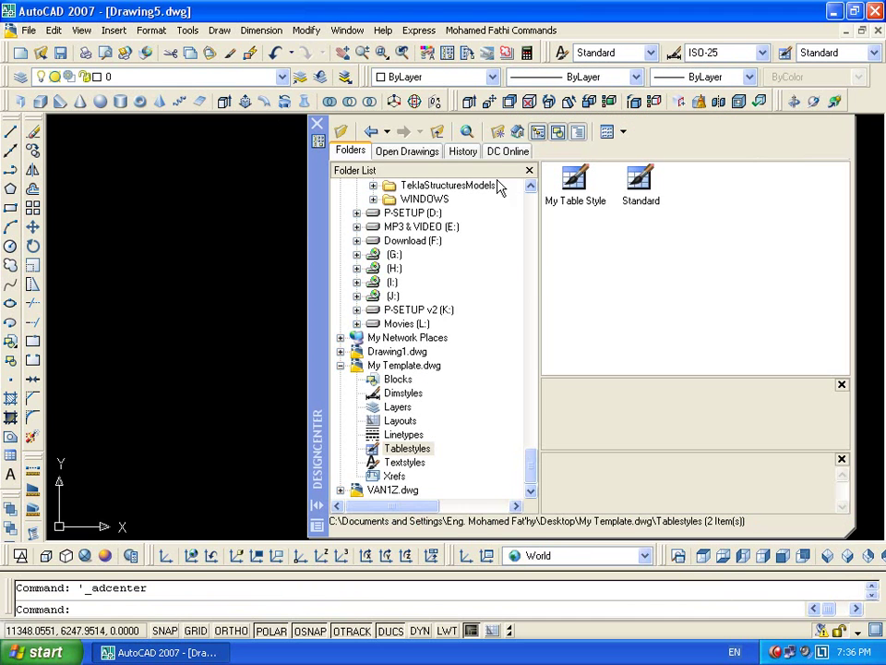
pyautogui.hotkey('ctrl', '2')
pyautogui.click(518, 277)
pyautogui.click(471, 273)
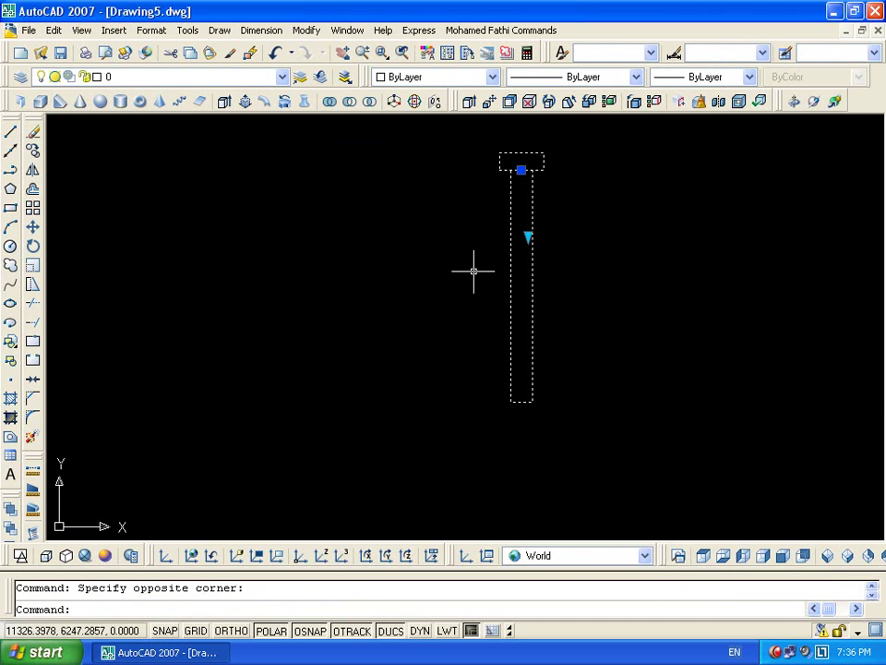
# Delete the Scale1 action from block bb and save the block
pyautogui.doubleClick(531, 208)
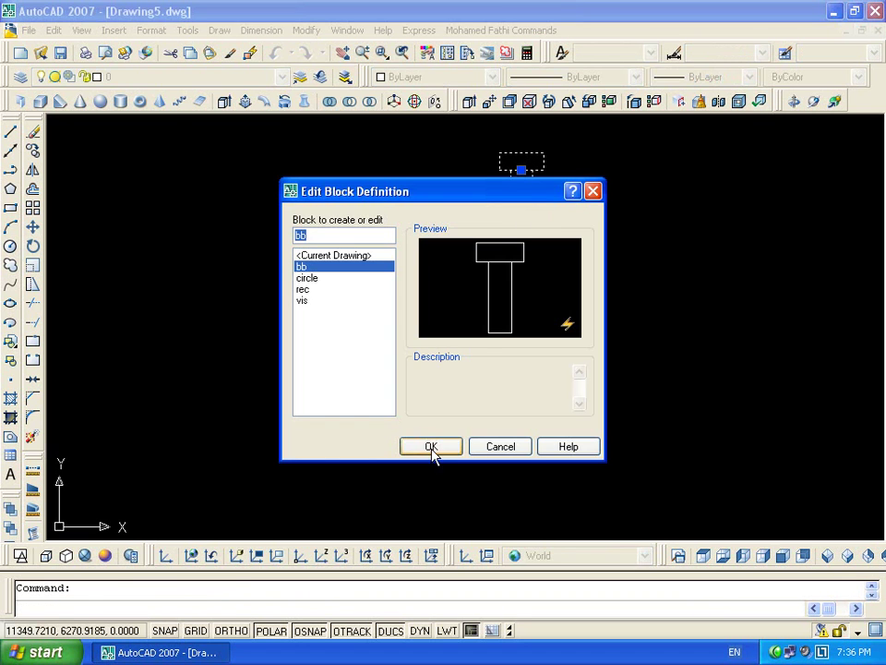
pyautogui.click(431, 451)
pyautogui.press('Delete')
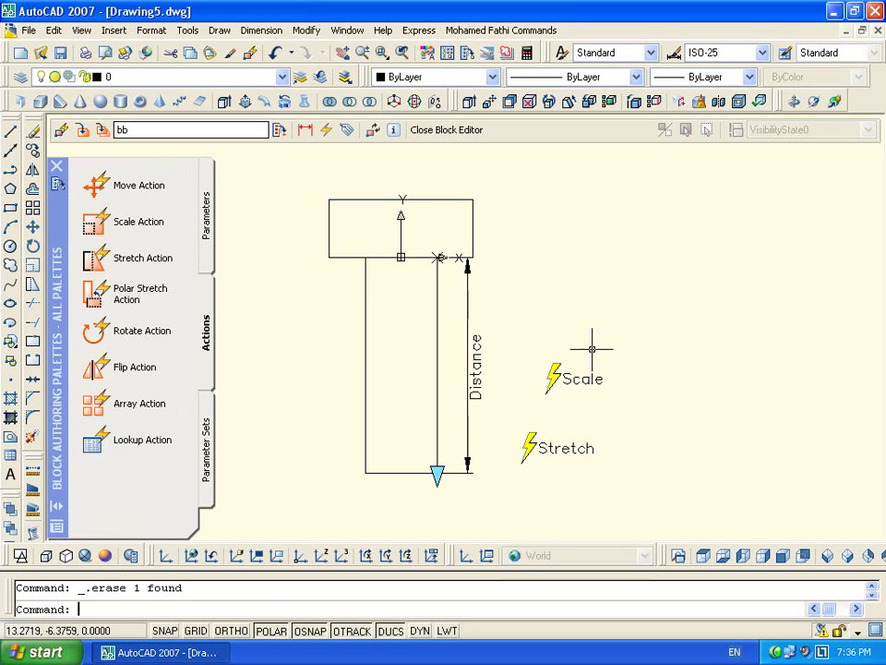
pyautogui.click(462, 132)
pyautogui.click(382, 374)
# Select the T-block and stretch its stem longer, widening the top bar
pyautogui.click(564, 204)
pyautogui.click(506, 237)
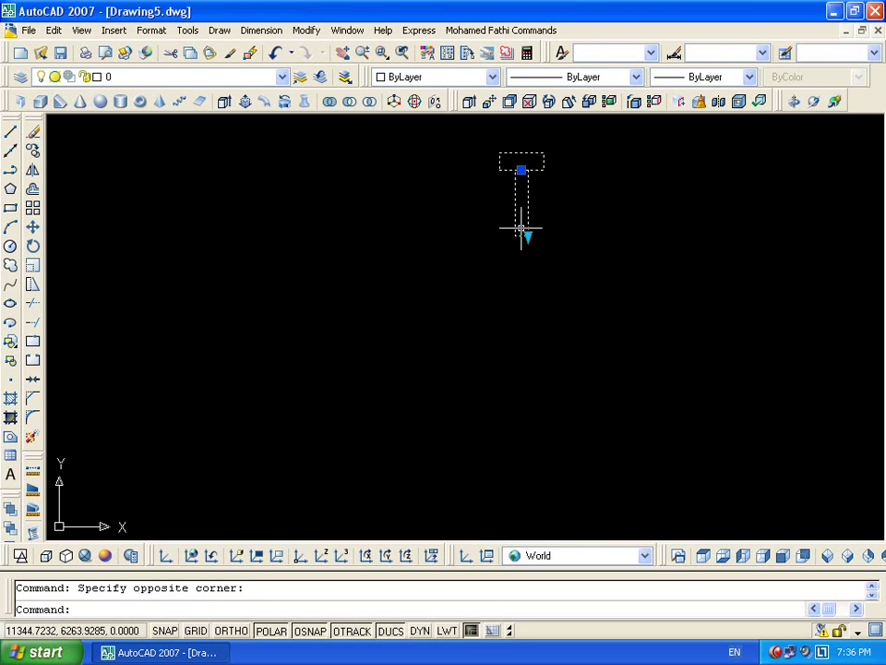
pyautogui.click(528, 236)
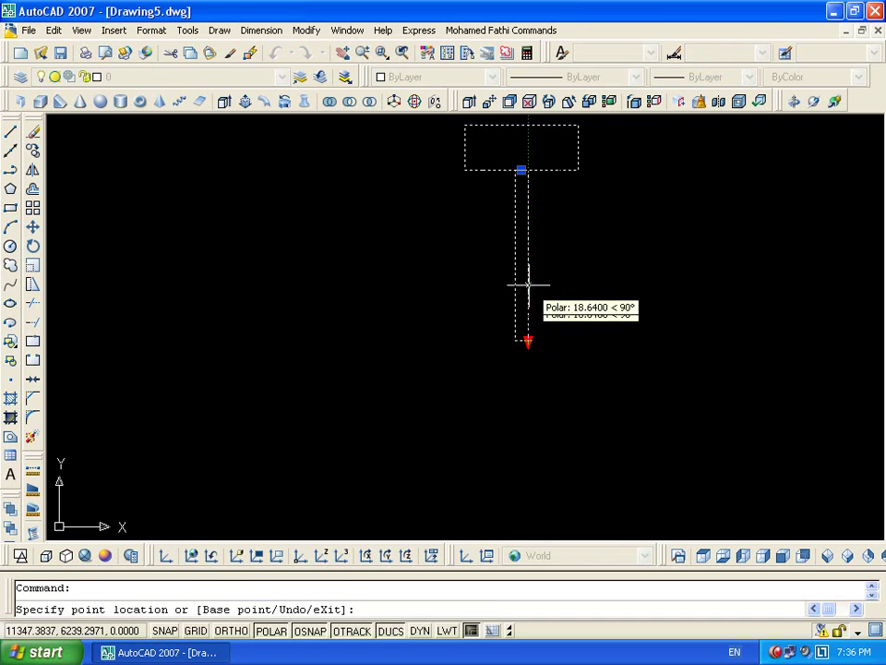
pyautogui.click(531, 217)
pyautogui.scroll(-5, 534, 178)
pyautogui.scroll(2, 452, 237)
pyautogui.scroll(3, 412, 325)
pyautogui.click(428, 323)
pyautogui.click(428, 352)
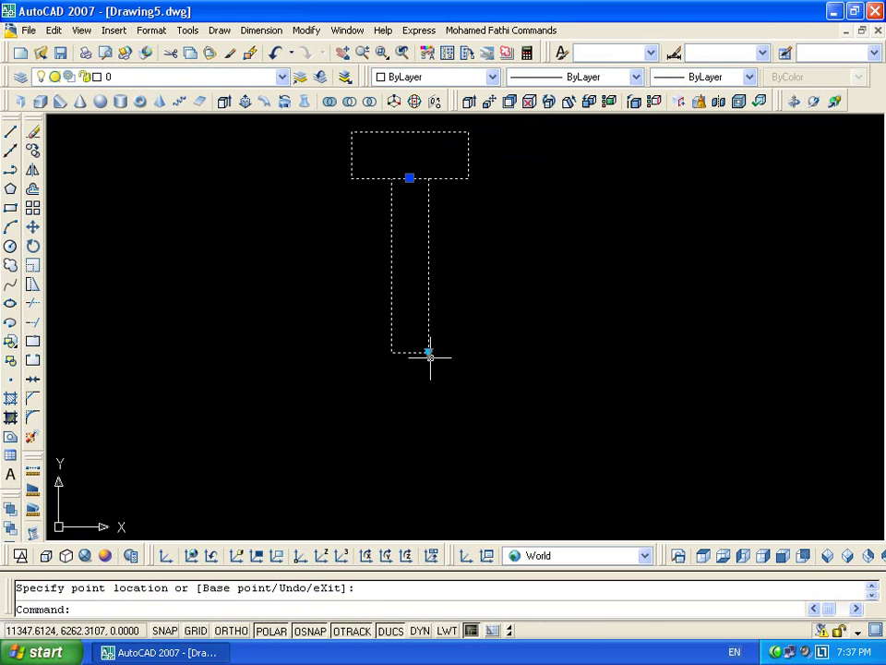
# Reopen block bb and set the Distance parameter's type to Increment
pyautogui.doubleClick(431, 272)
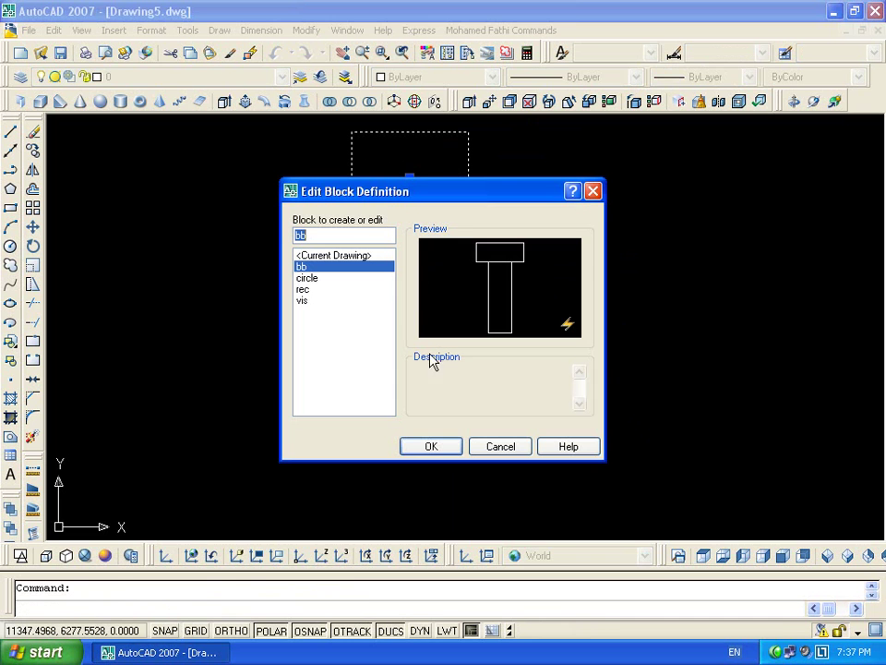
pyautogui.click(431, 446)
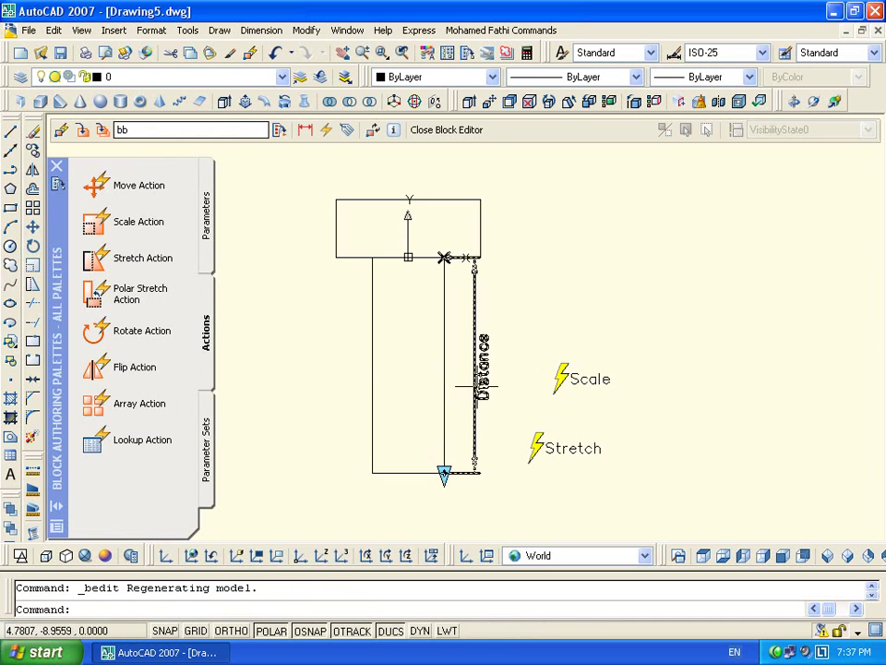
pyautogui.doubleClick(473, 386)
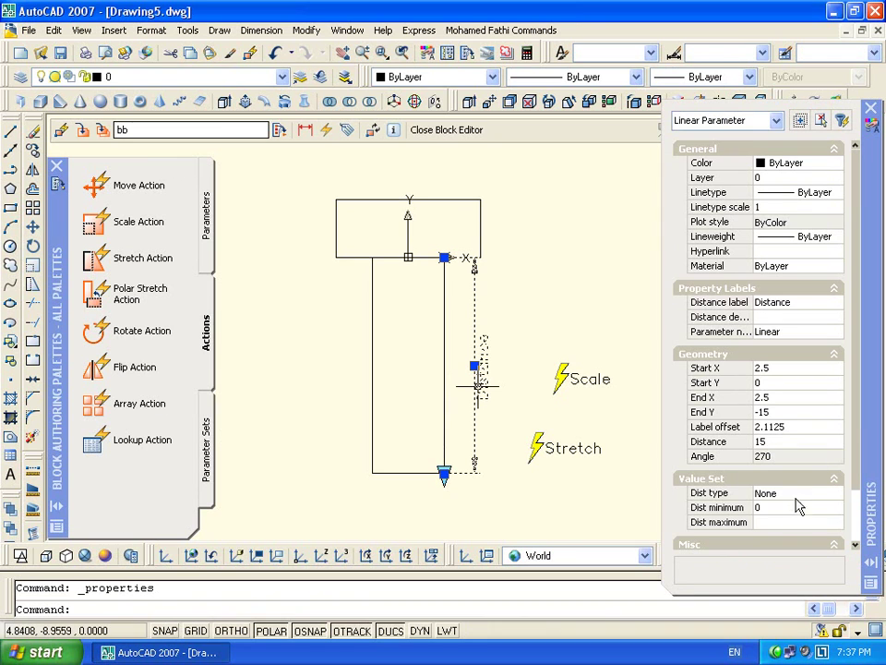
pyautogui.click(791, 496)
pyautogui.click(787, 520)
# Set distance increment 2, minimum 15 and maximum 30, then save the block
pyautogui.click(781, 506)
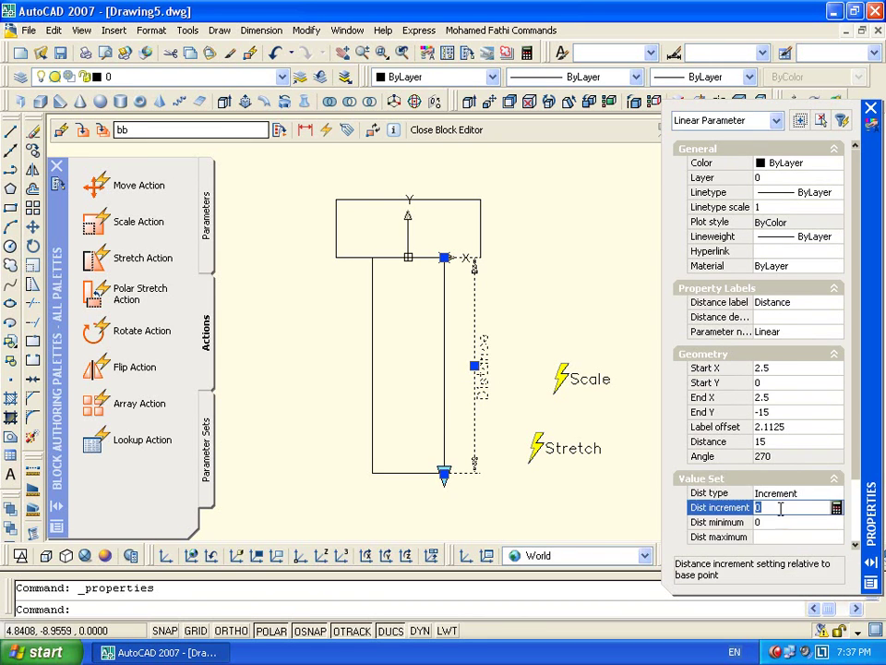
pyautogui.write('10')
pyautogui.click(784, 519)
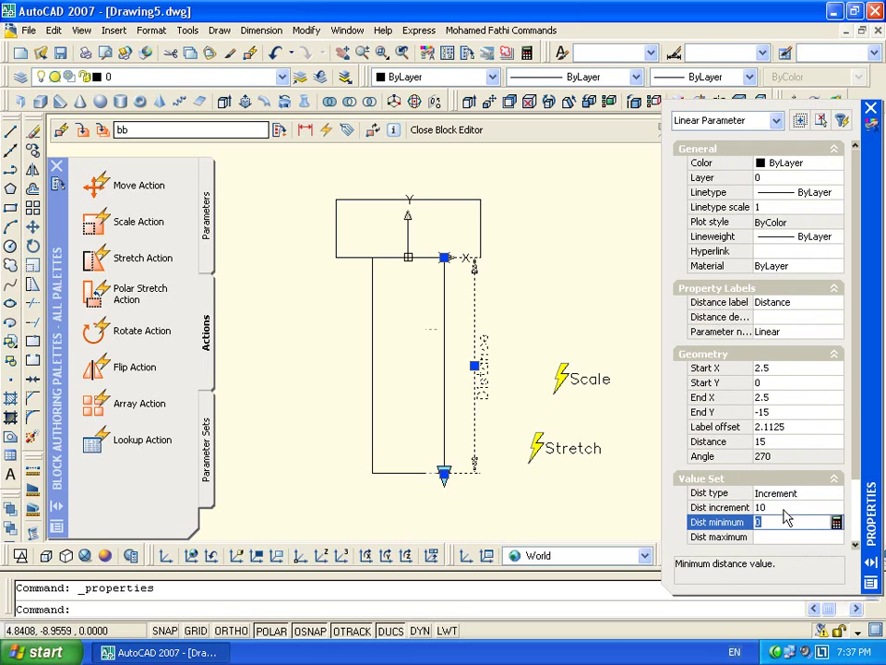
pyautogui.click(780, 508)
pyautogui.write('2')
pyautogui.click(786, 520)
pyautogui.write('15')
pyautogui.press('Tab')
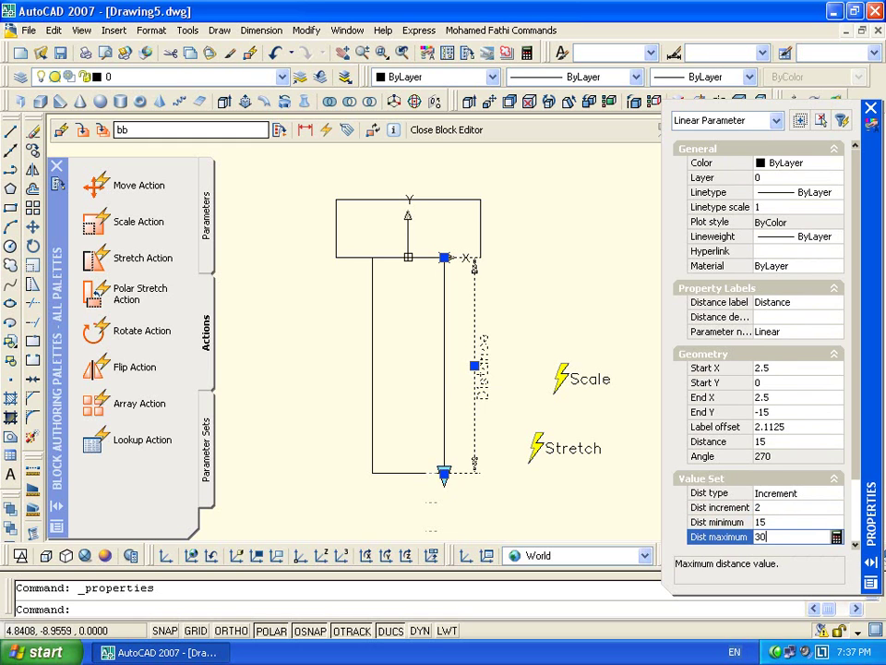
pyautogui.write('30')
pyautogui.press('Tab')
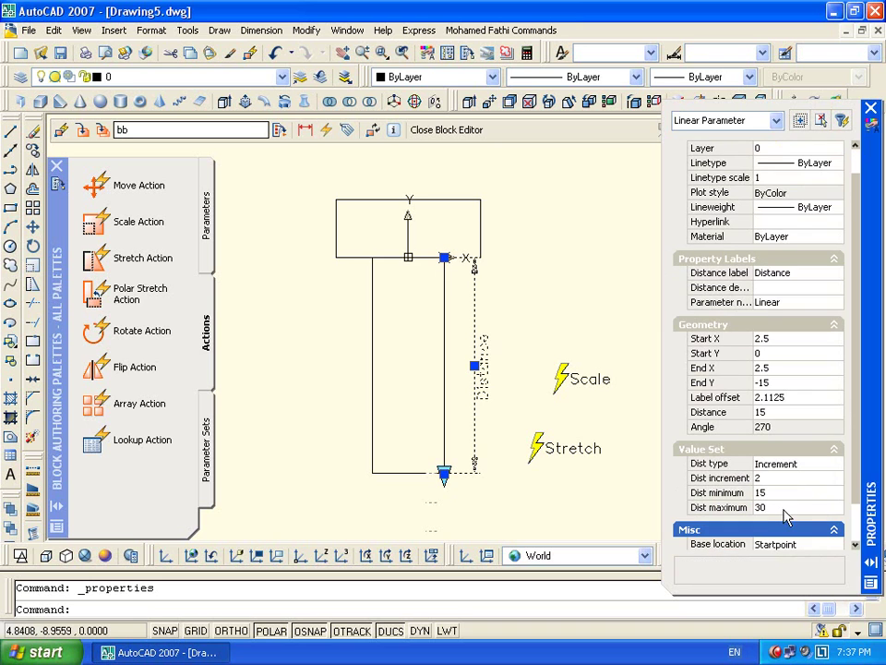
pyautogui.click(438, 130)
pyautogui.click(368, 370)
# Select the T block and stretch its stem to 29, then 23, then the minimum 15
pyautogui.click(467, 279)
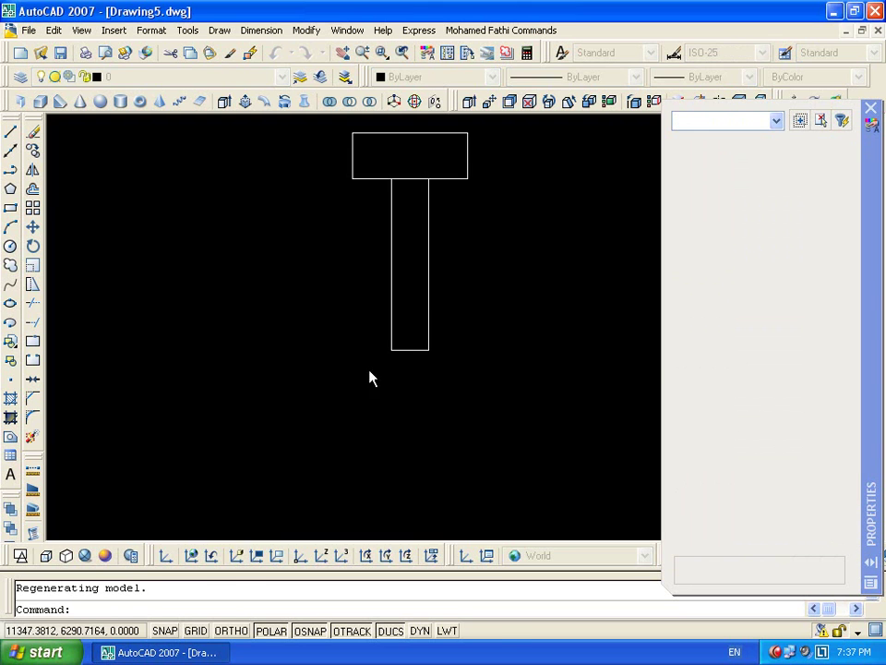
pyautogui.click(391, 305)
pyautogui.click(428, 350)
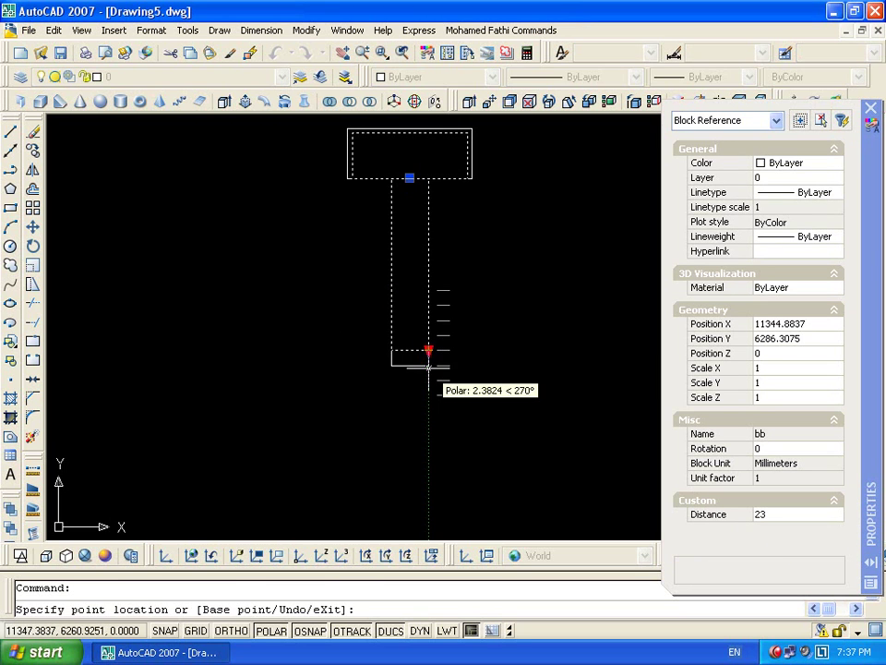
pyautogui.click(429, 394)
pyautogui.click(429, 380)
pyautogui.click(429, 412)
pyautogui.click(428, 394)
pyautogui.click(428, 349)
pyautogui.click(429, 350)
pyautogui.click(429, 291)
# Stretch the stem back and forth between 15 and 29, leaving it at 29
pyautogui.click(429, 291)
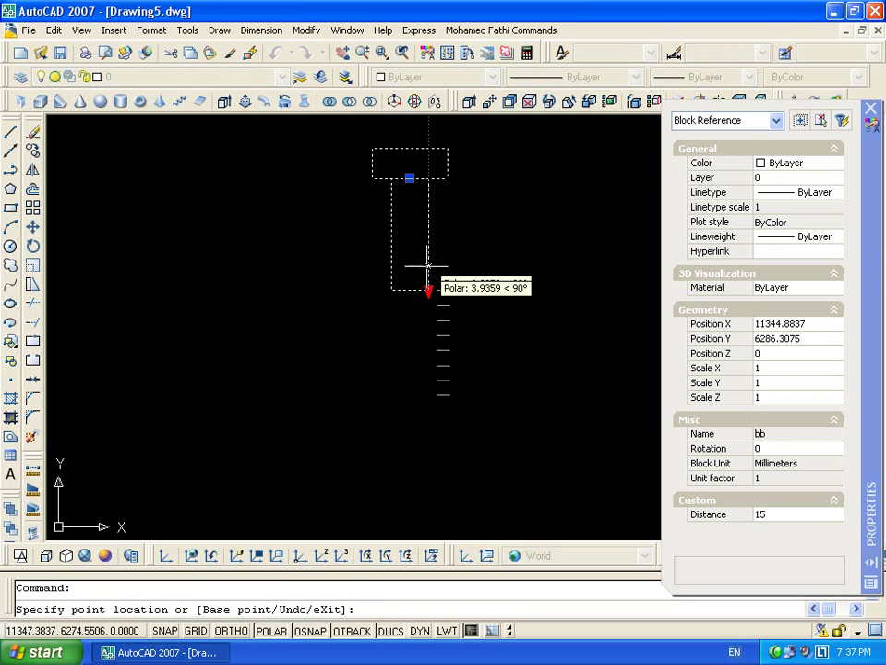
pyautogui.click(432, 413)
pyautogui.click(429, 395)
pyautogui.click(428, 289)
pyautogui.click(428, 291)
pyautogui.click(427, 417)
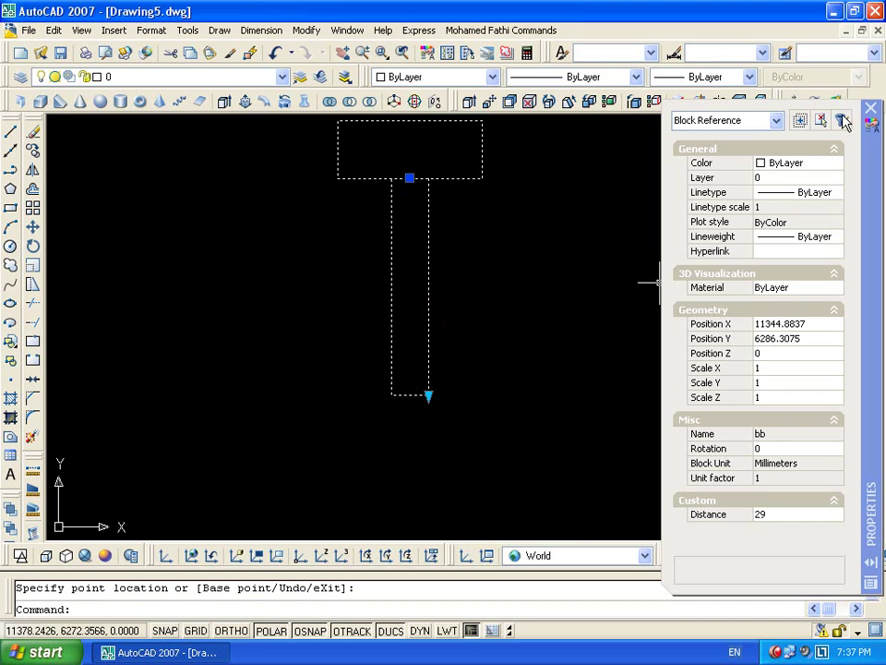
# Close the Properties panel, end the grip edit and reselect the T block
pyautogui.click(872, 109)
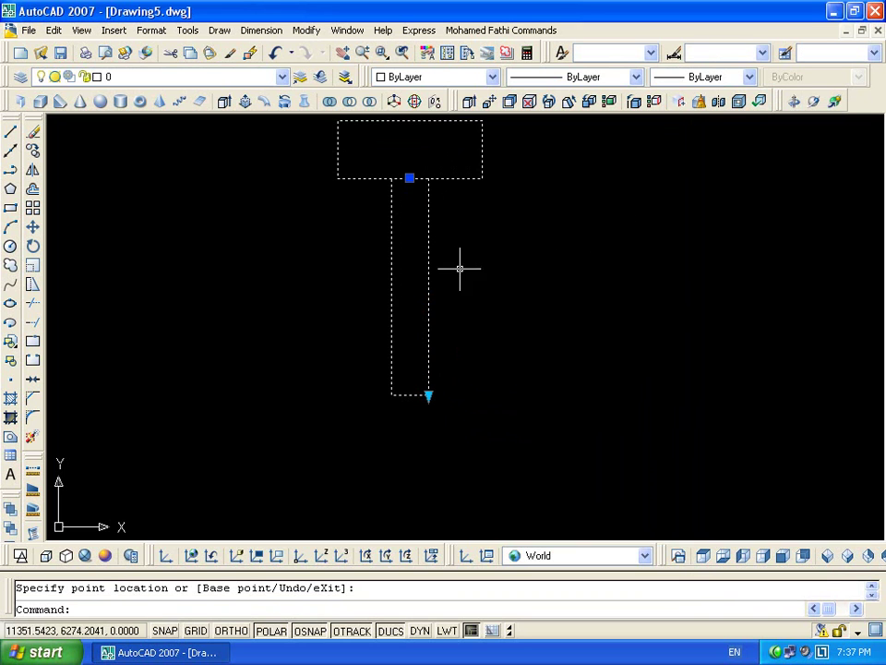
pyautogui.moveTo(460, 268); pyautogui.dragTo(538, 332, button='middle')
pyautogui.press('Escape')
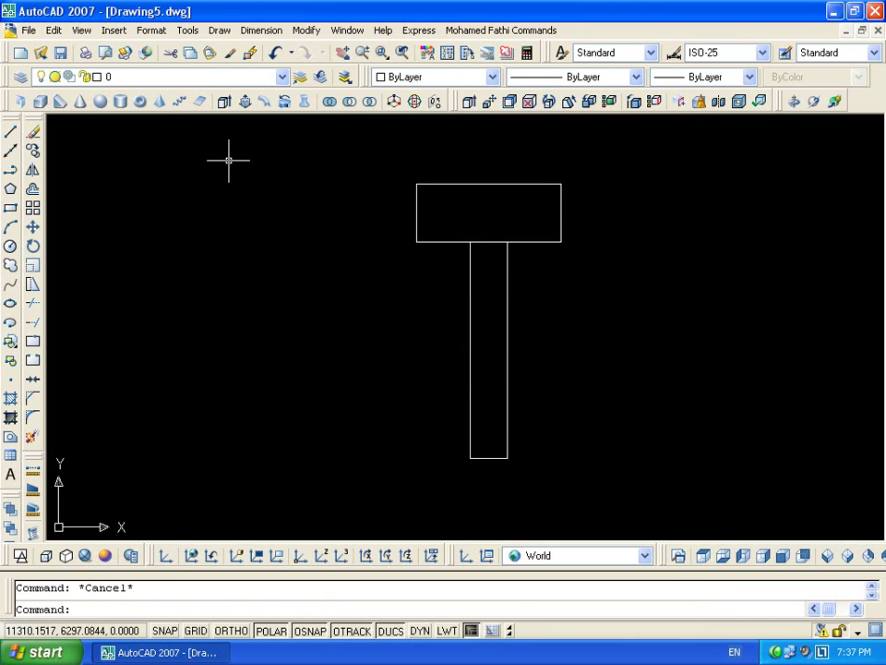
pyautogui.click(510, 383)
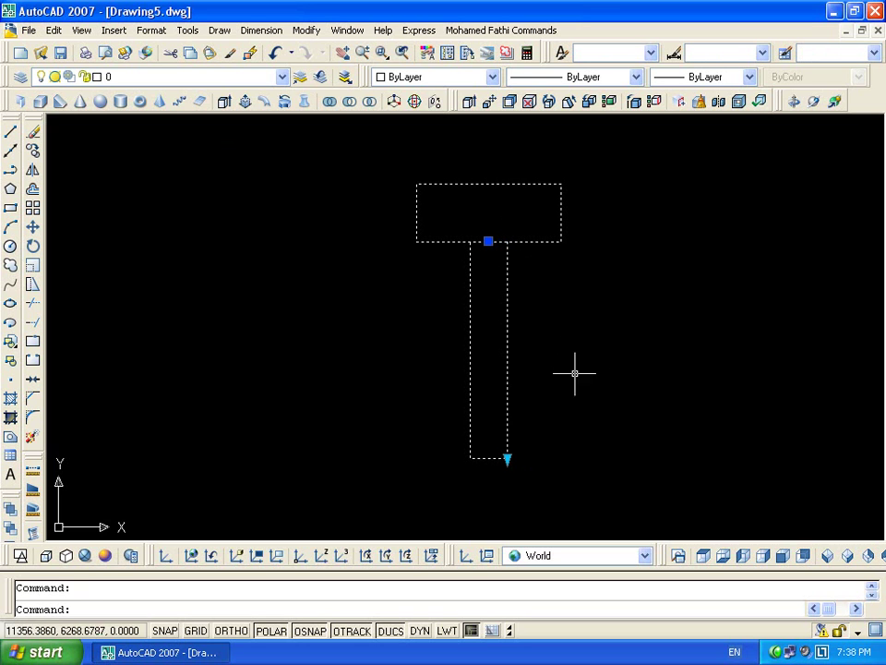
# Open block bb in the Block Editor and frame the T shape
pyautogui.doubleClick(507, 323)
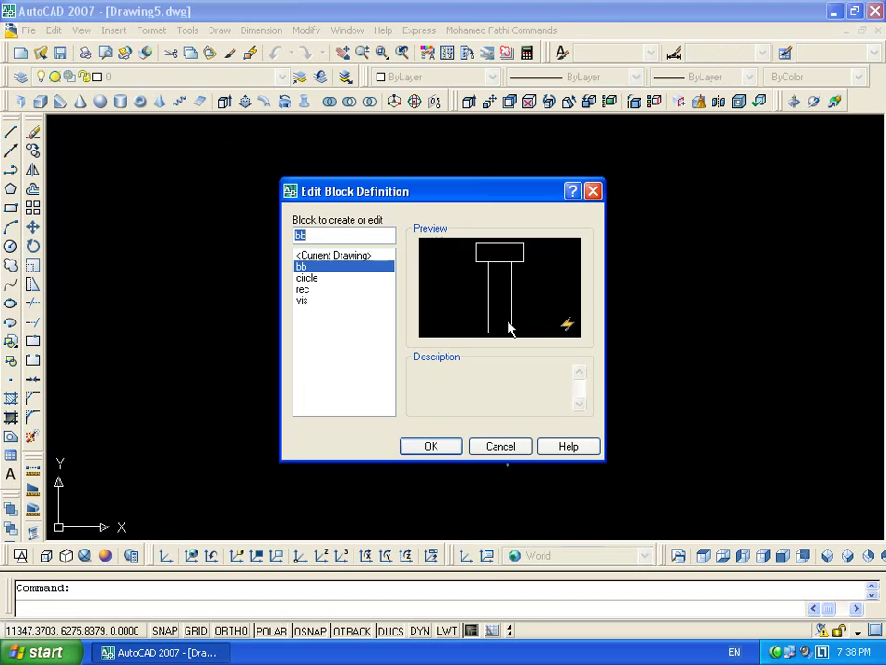
pyautogui.click(427, 447)
pyautogui.scroll(-2, 550, 387)
pyautogui.moveTo(526, 393); pyautogui.dragTo(559, 380, button='middle')
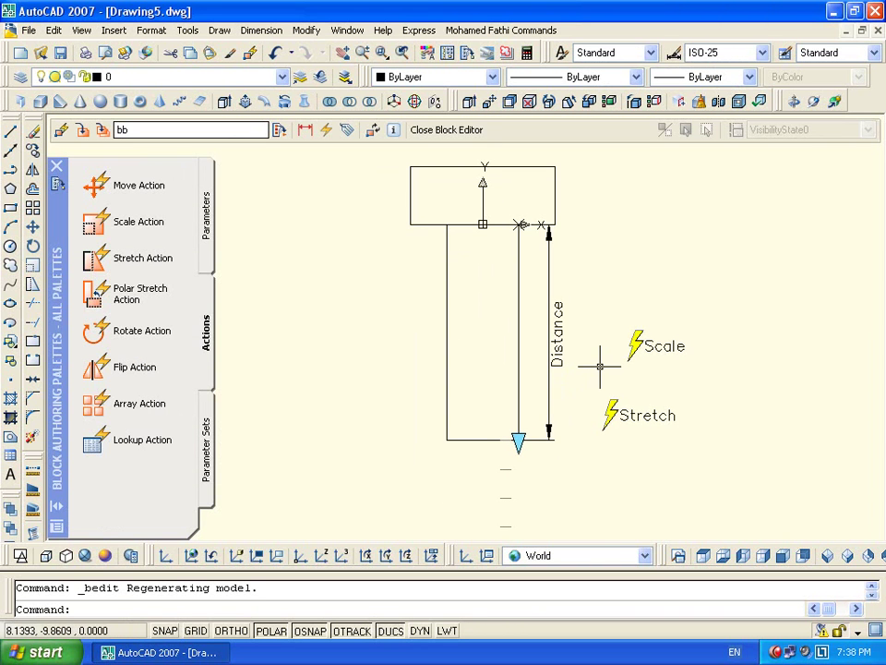
# Start single-line text beside the Distance line with default height and 90° rotation
pyautogui.write('t')
pyautogui.press('Return')
pyautogui.scroll(3, 582, 323)
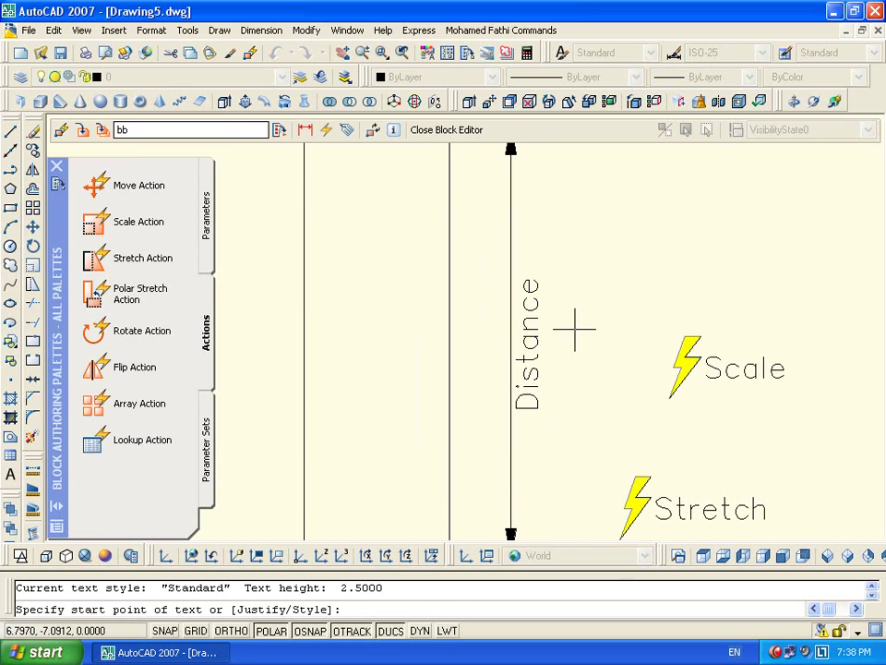
pyautogui.click(575, 328)
pyautogui.press('Return')
pyautogui.write('90')
pyautogui.press('Return')
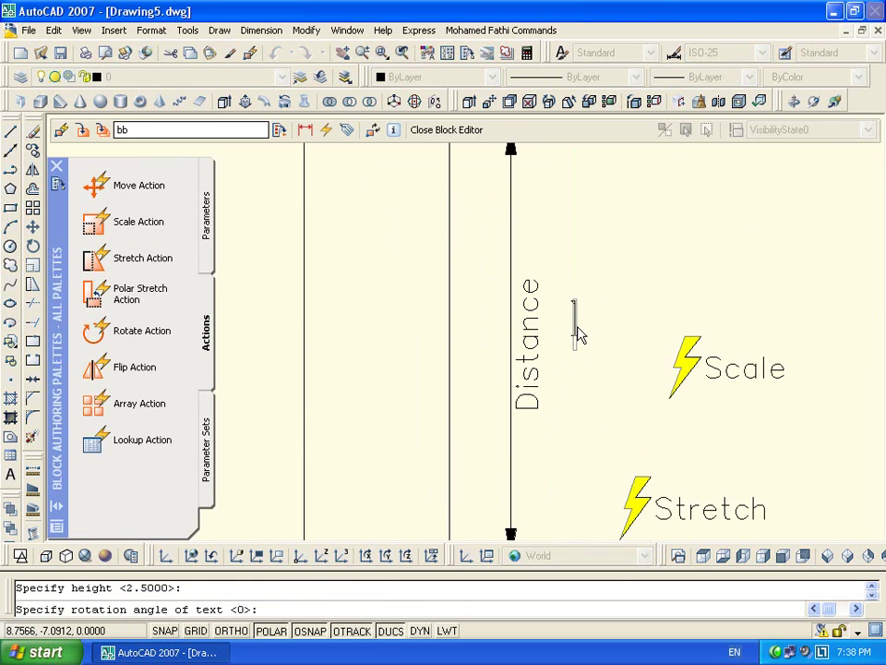
# Insert an Objects field showing the Distance line's Length (15.000000) and leave the editor
pyautogui.rightClick(578, 334)
pyautogui.click(628, 448)
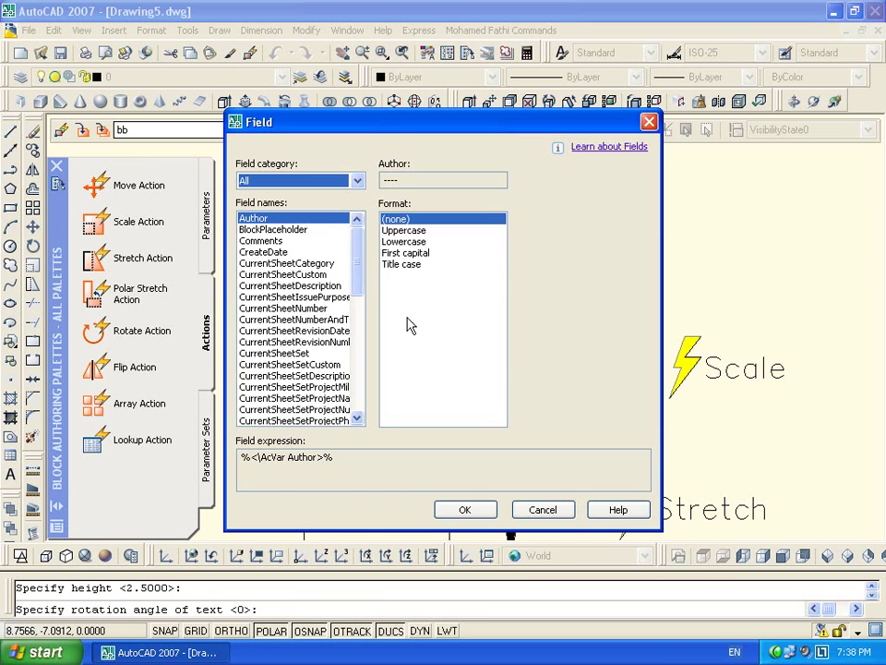
pyautogui.click(333, 181)
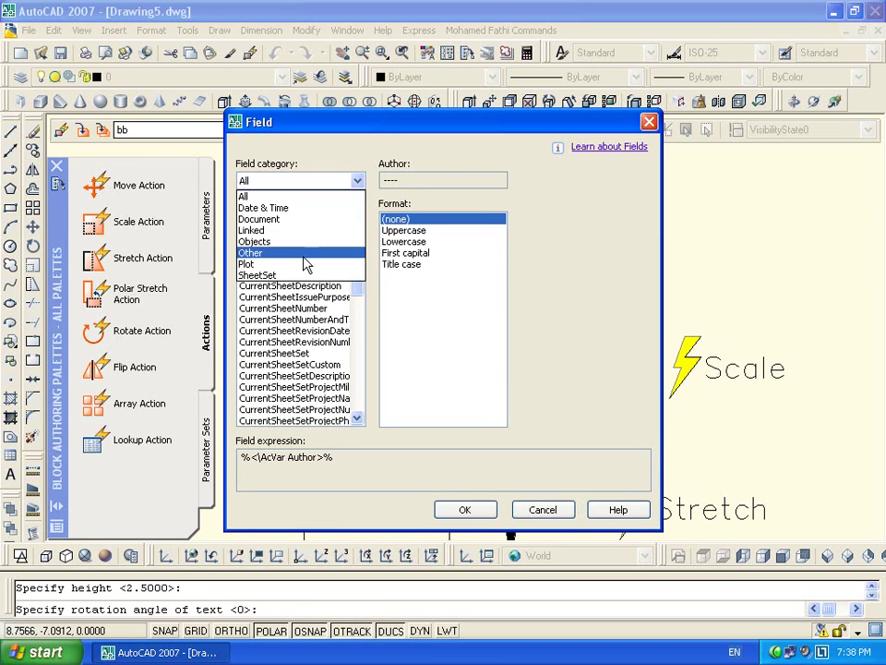
pyautogui.click(305, 242)
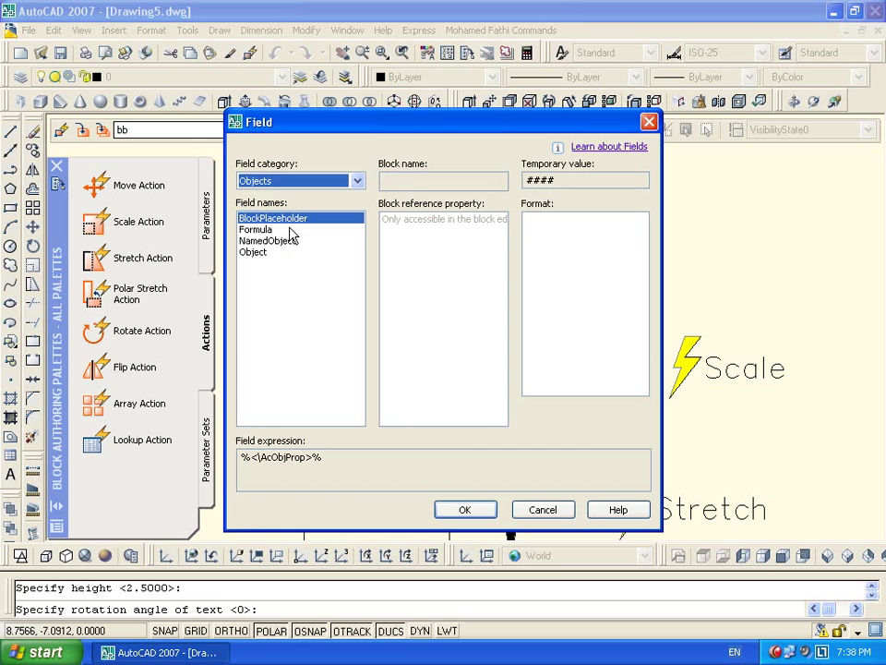
pyautogui.click(267, 252)
pyautogui.click(497, 181)
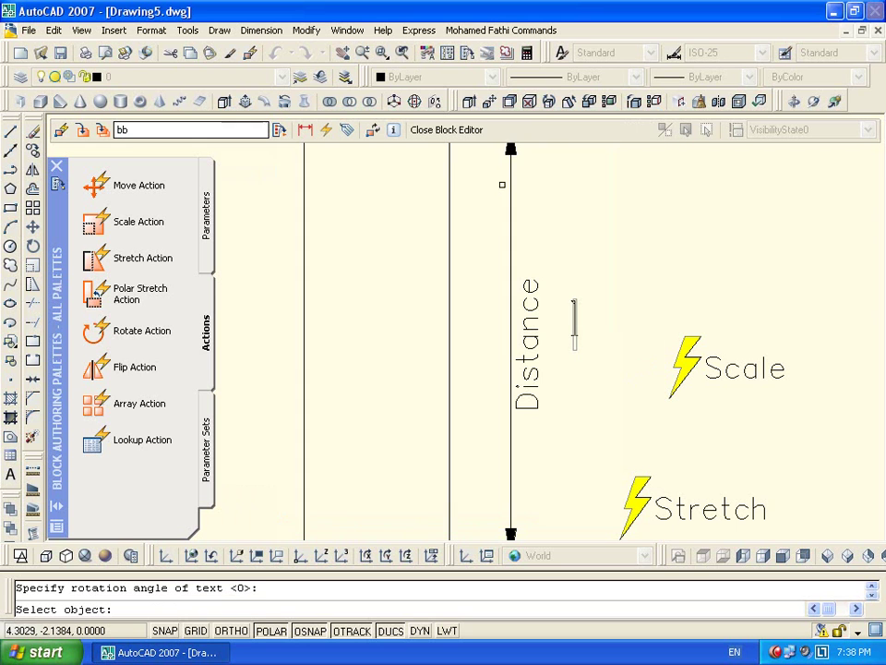
pyautogui.click(446, 318)
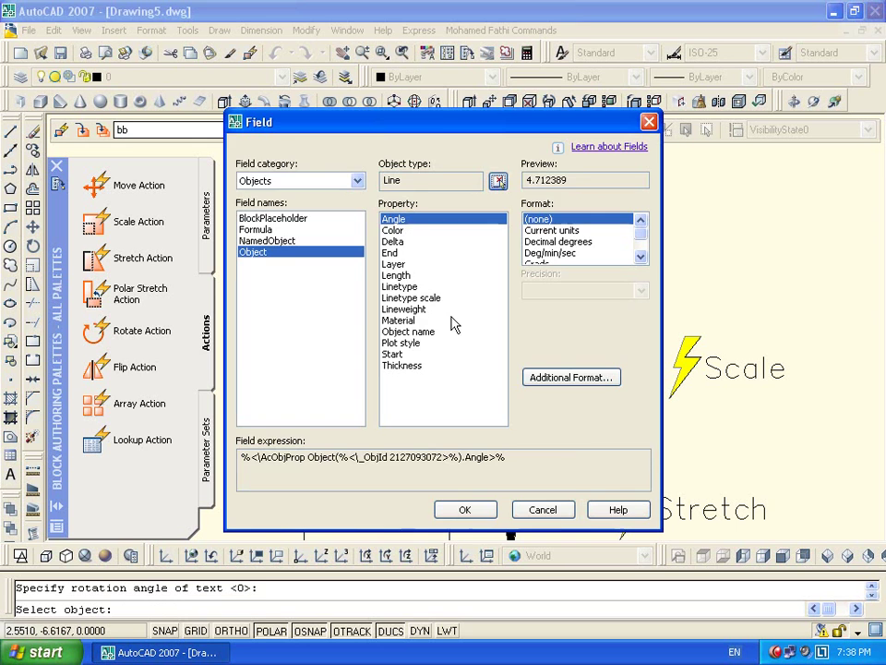
pyautogui.click(422, 276)
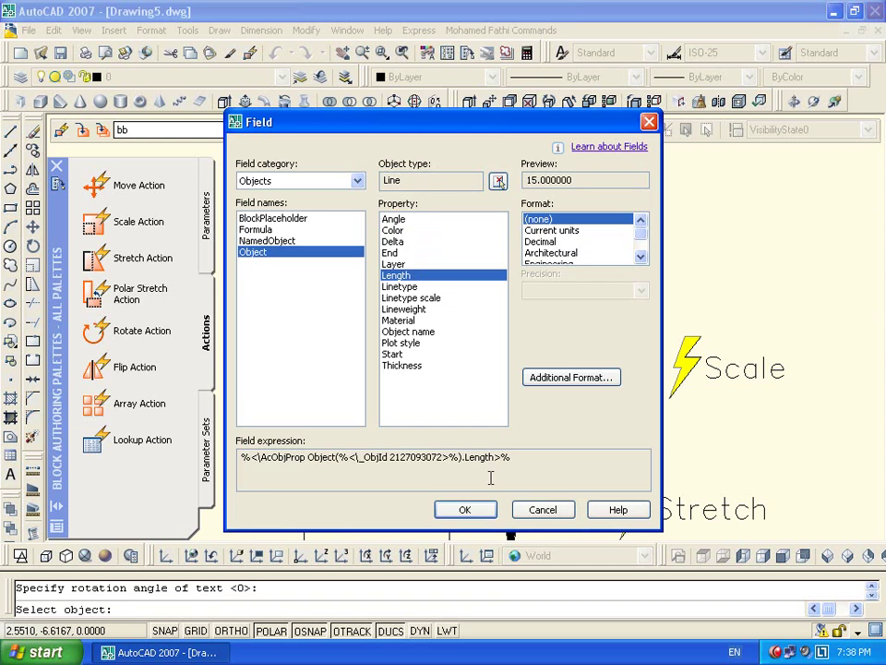
pyautogui.click(465, 509)
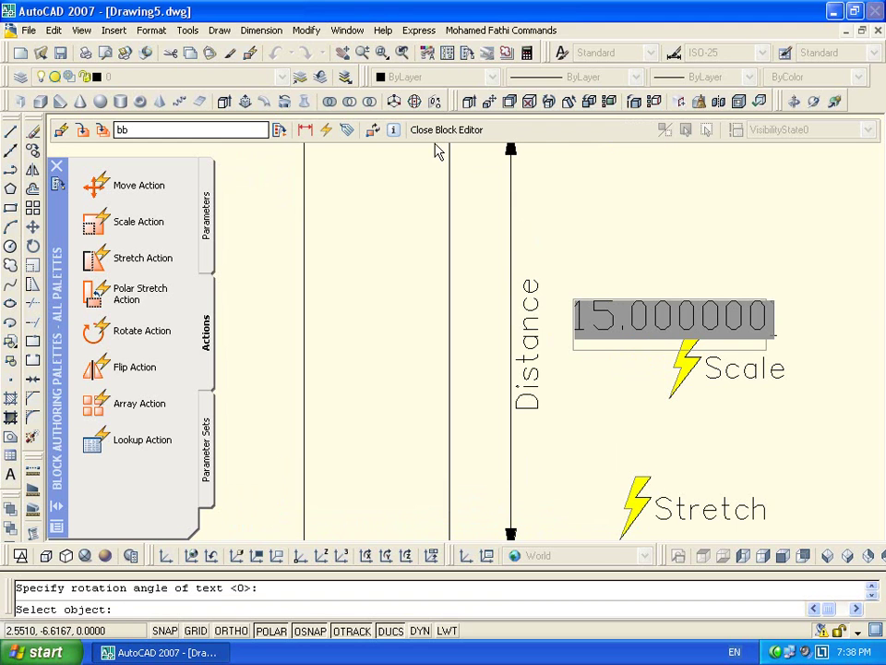
pyautogui.click(446, 130)
# Save the changes to block bb, then regenerate the drawing with RE
pyautogui.click(371, 374)
pyautogui.scroll(5, 513, 318)
pyautogui.moveTo(446, 336); pyautogui.dragTo(504, 296, button='middle')
pyautogui.scroll(-6, 441, 394)
pyautogui.click(471, 374)
pyautogui.click(437, 419)
pyautogui.click(441, 422)
pyautogui.scroll(2, 446, 393)
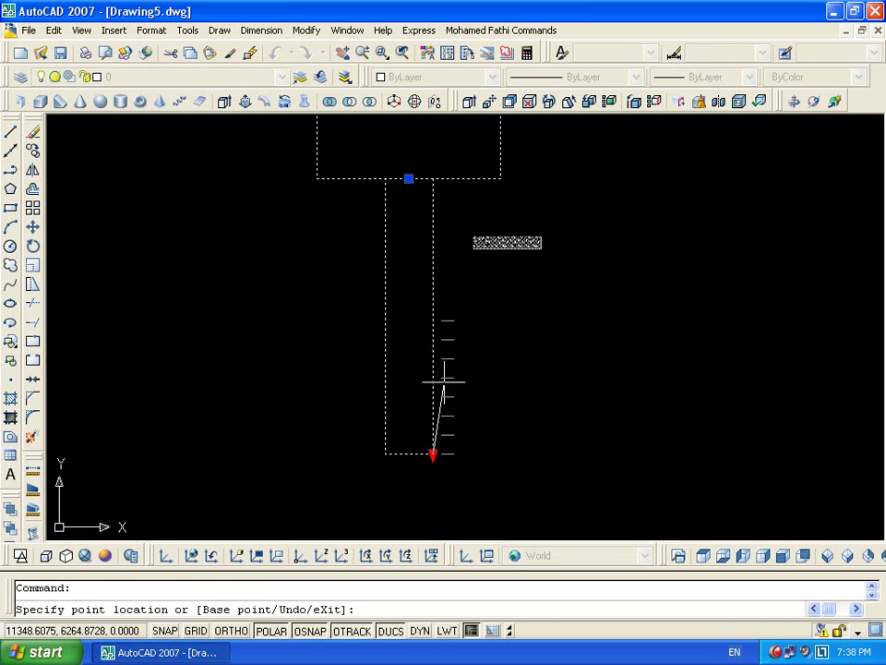
pyautogui.scroll(2, 486, 283)
pyautogui.press('Escape')
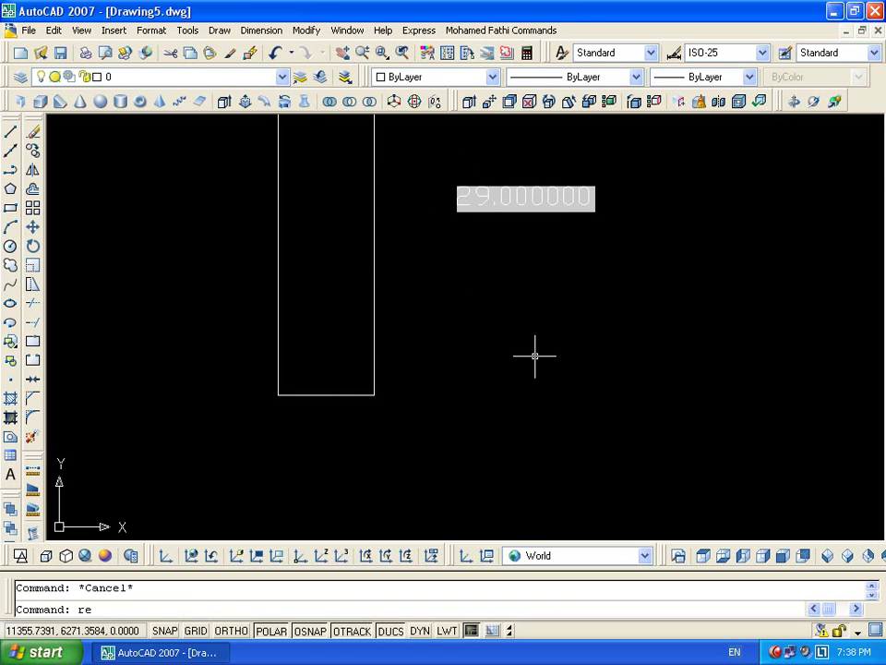
pyautogui.write('re')
pyautogui.press('Return')
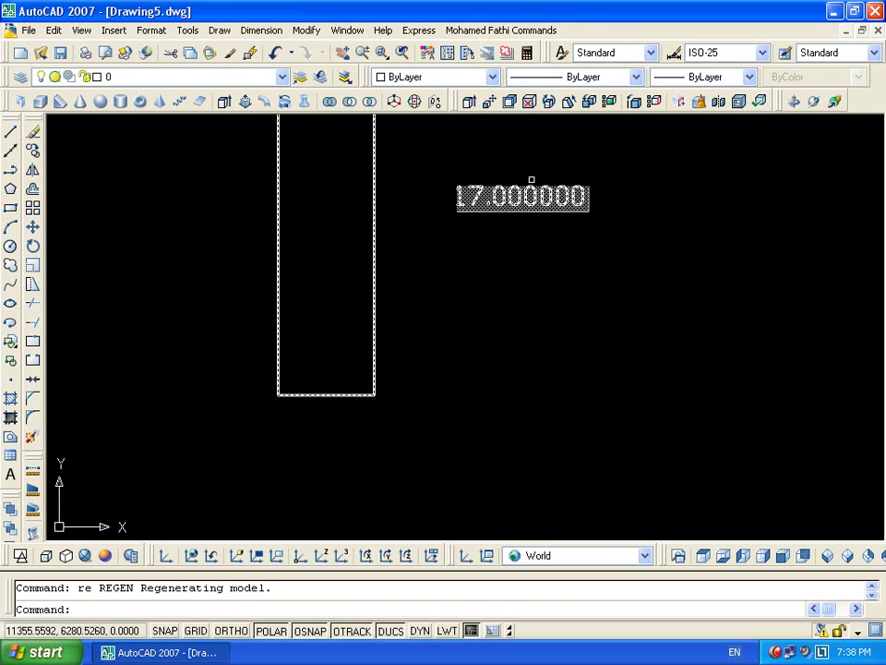
# Shorten, then lengthen the stem with its grip, regenerating after each to refresh the field
pyautogui.click(384, 277)
pyautogui.click(367, 314)
pyautogui.click(374, 394)
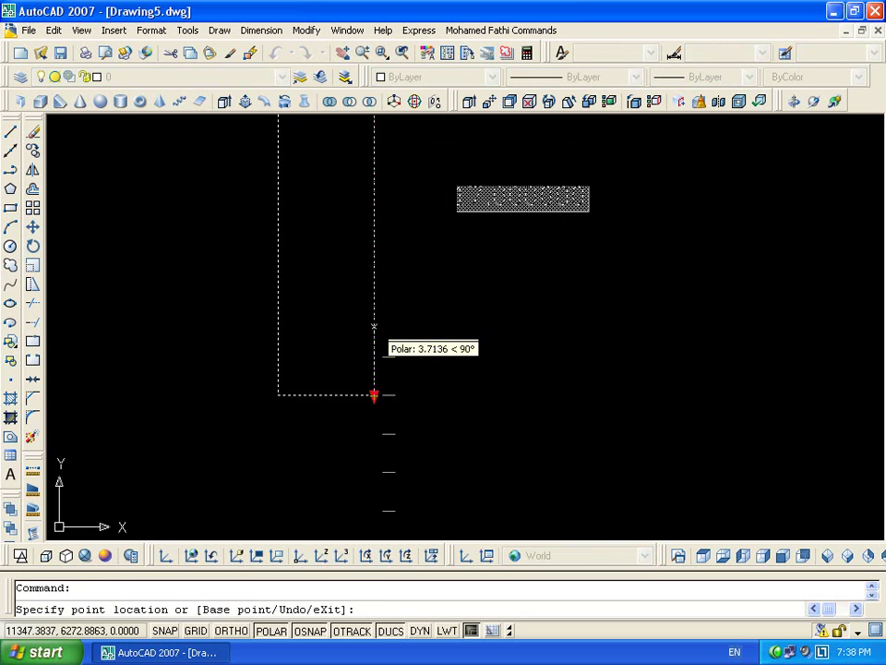
pyautogui.click(374, 357)
pyautogui.write('re')
pyautogui.press('Return')
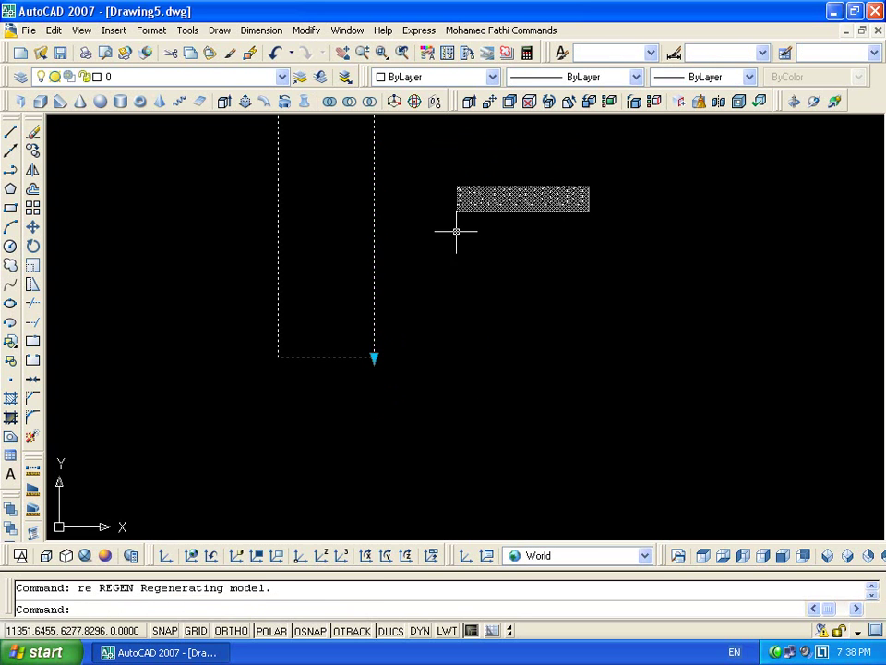
pyautogui.scroll(1, 451, 224)
pyautogui.press('Escape')
pyautogui.click(383, 362)
pyautogui.click(341, 342)
pyautogui.click(354, 388)
pyautogui.click(355, 434)
pyautogui.write('re')
pyautogui.press('Return')
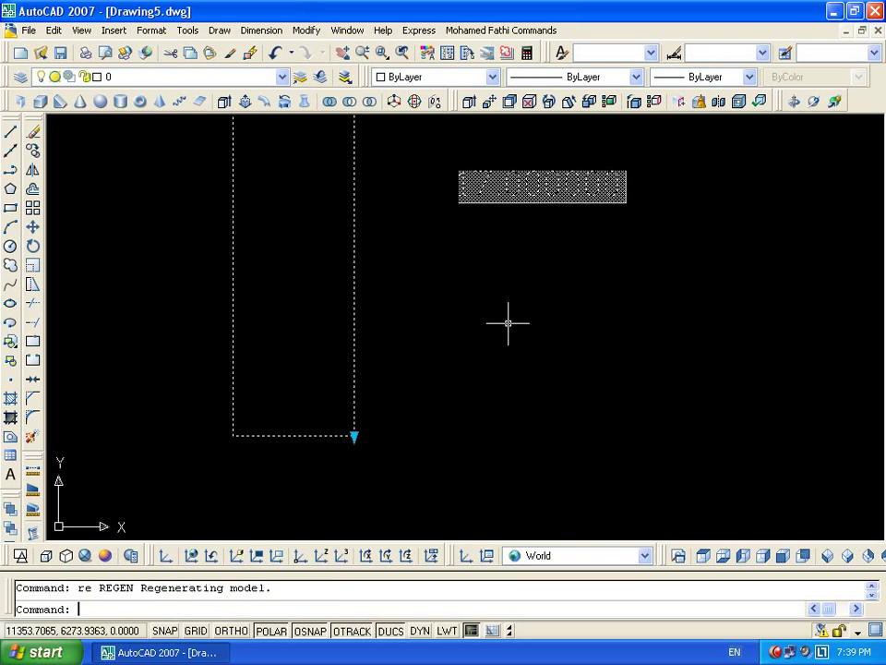
# Drag the stem's bottom length grip further down twice, regenerating the field
pyautogui.click(354, 435)
pyautogui.click(354, 481)
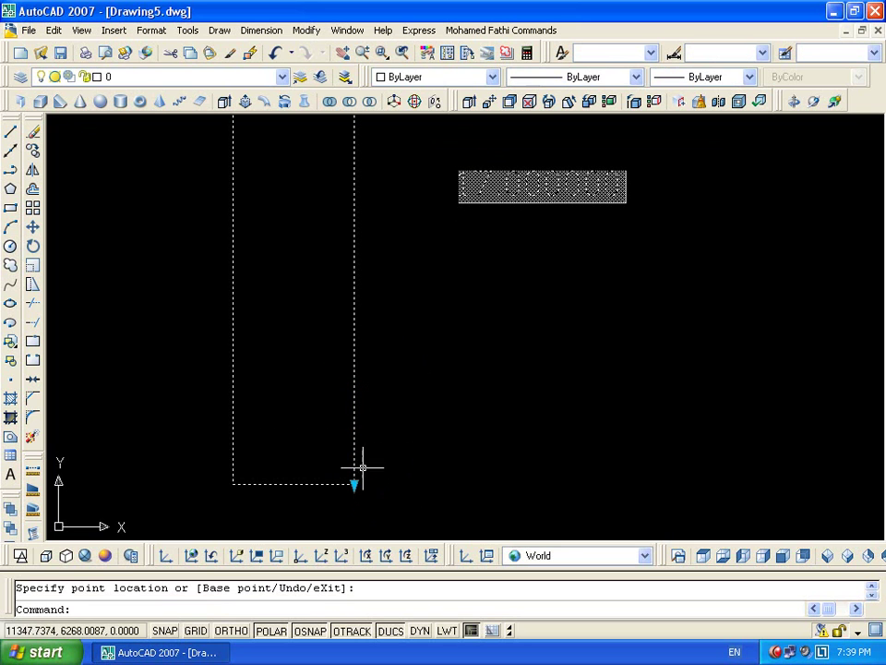
pyautogui.write('re')
pyautogui.press('Return')
pyautogui.scroll(-2, 411, 296)
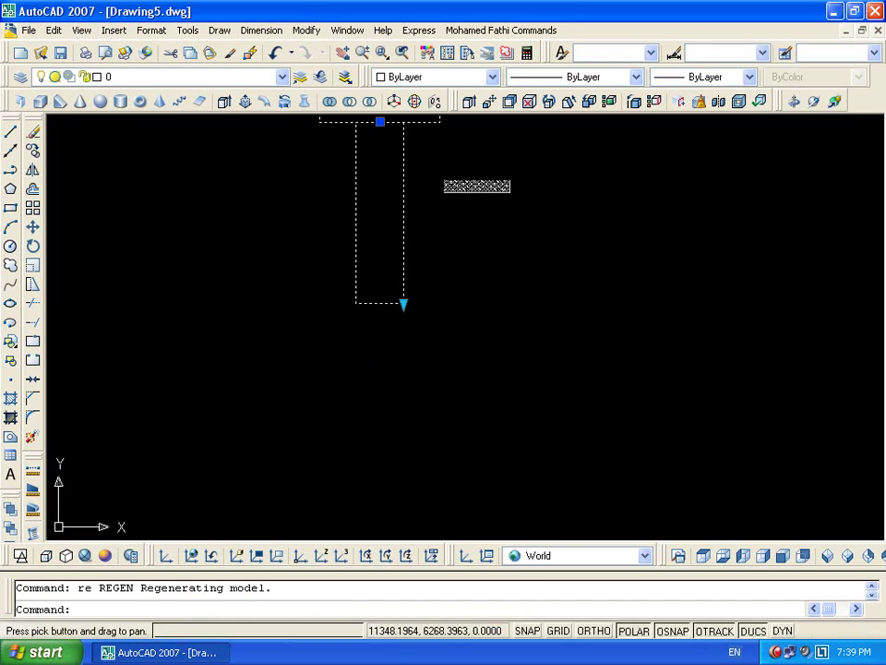
pyautogui.click(401, 304)
pyautogui.click(403, 398)
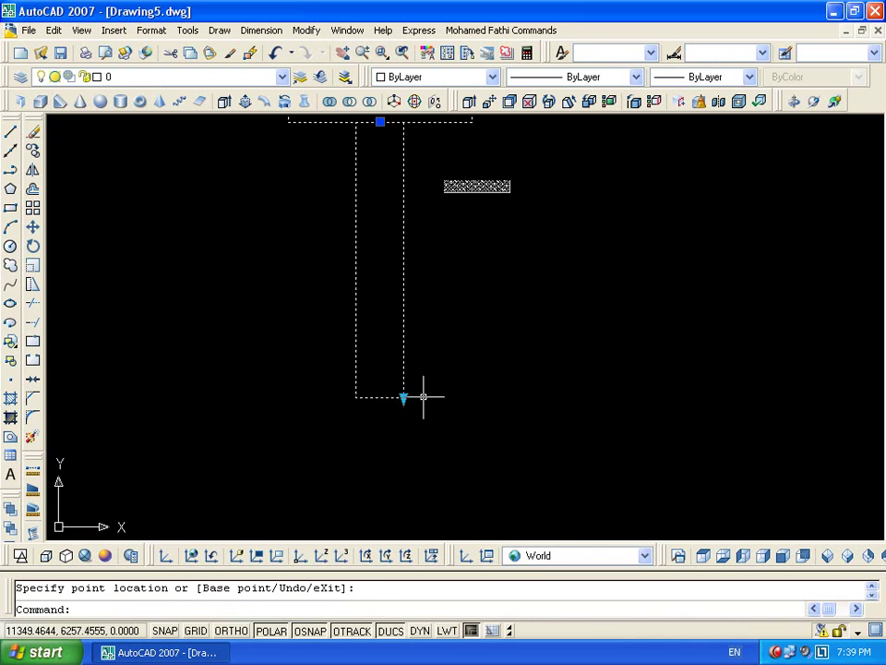
pyautogui.scroll(6, 455, 188)
pyautogui.press('Escape')
# Reposition the bottom grip and regenerate so the length field reads 25.000000
pyautogui.scroll(-6, 447, 203)
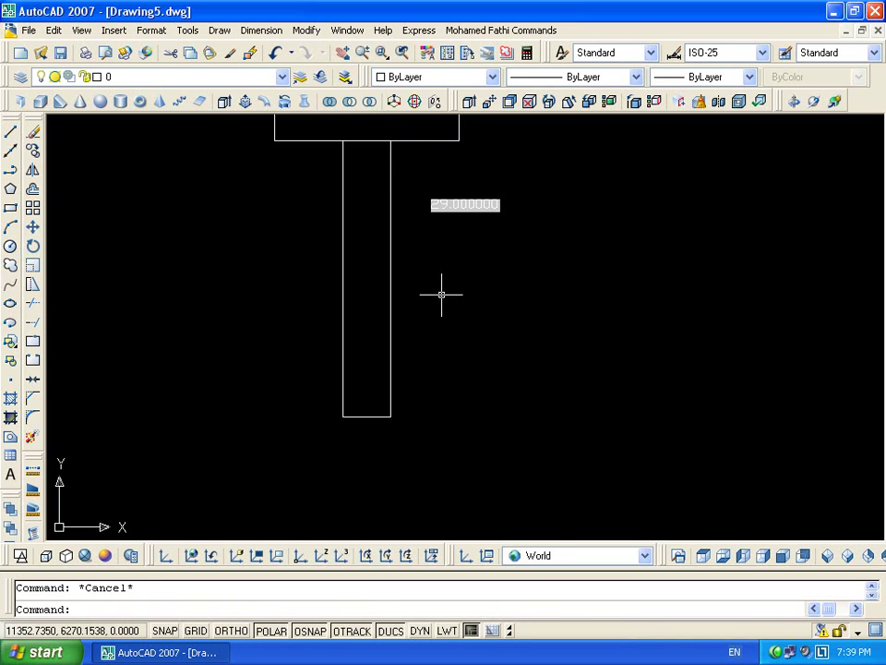
pyautogui.scroll(-2, 397, 392)
pyautogui.scroll(5, 362, 341)
pyautogui.click(375, 348)
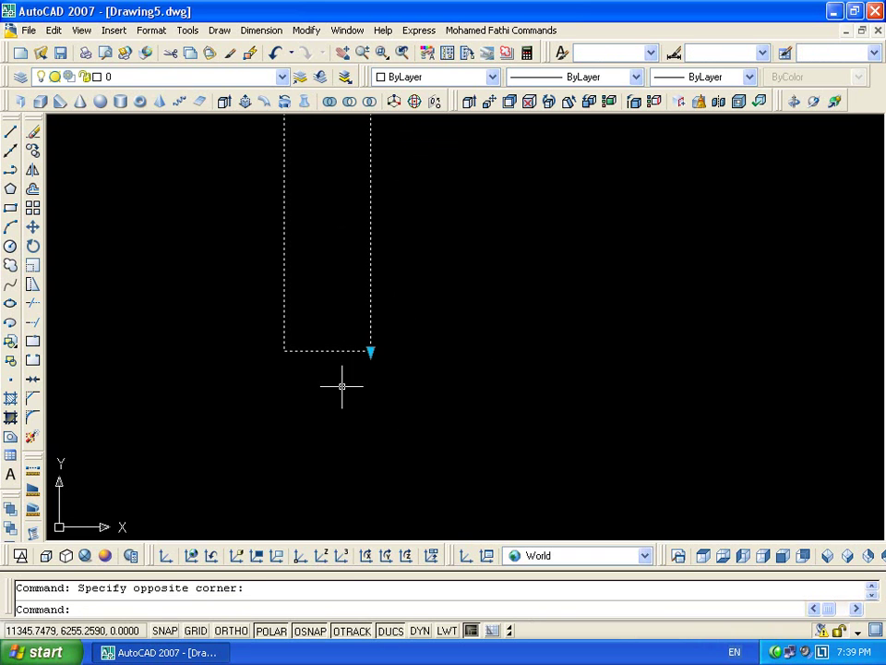
pyautogui.click(370, 351)
pyautogui.click(370, 350)
pyautogui.click(370, 355)
pyautogui.click(370, 350)
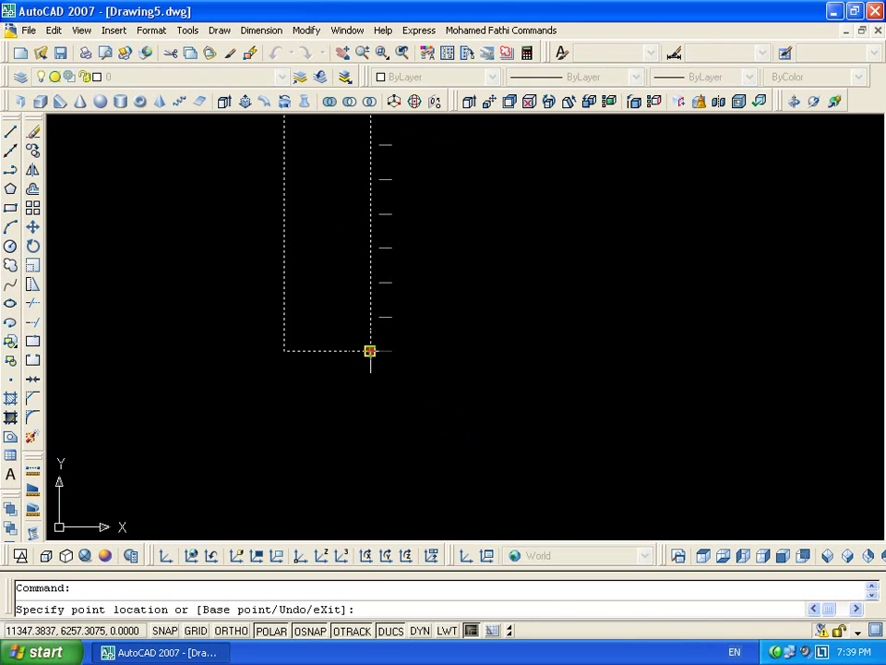
pyautogui.click(370, 291)
pyautogui.scroll(-3, 386, 251)
pyautogui.moveTo(447, 206); pyautogui.dragTo(411, 313, button='middle')
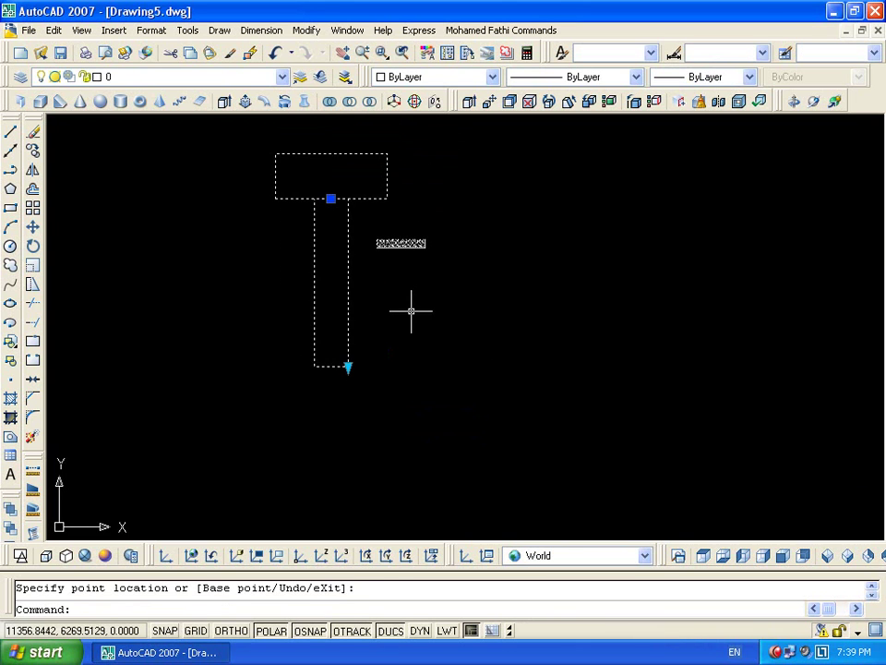
pyautogui.write('re')
pyautogui.press('Return')
pyautogui.scroll(5, 389, 253)
pyautogui.scroll(3, 399, 246)
pyautogui.press('Escape')
pyautogui.scroll(-4, 405, 291)
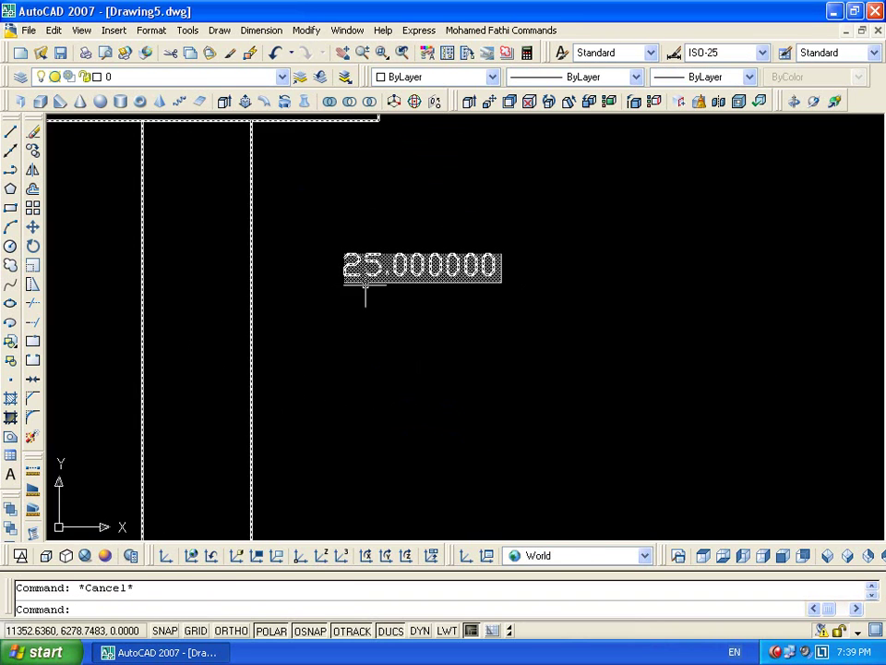
pyautogui.scroll(-2, 365, 305)
pyautogui.hotkey('ctrl', 'a')
# In block bb, prefix the length field with 'Lenth=' and save the block definition
pyautogui.doubleClick(425, 288)
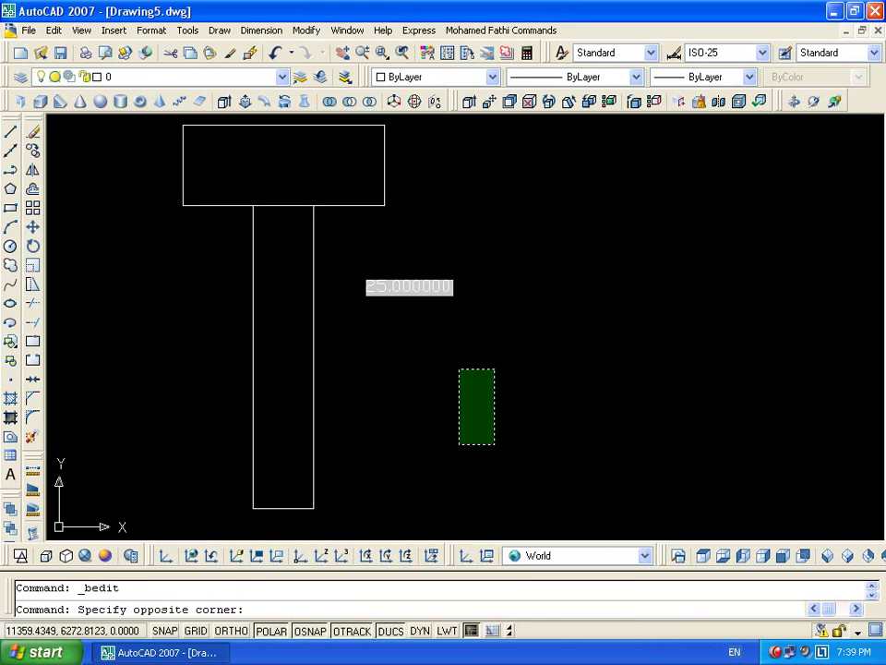
pyautogui.press('Escape')
pyautogui.doubleClick(425, 288)
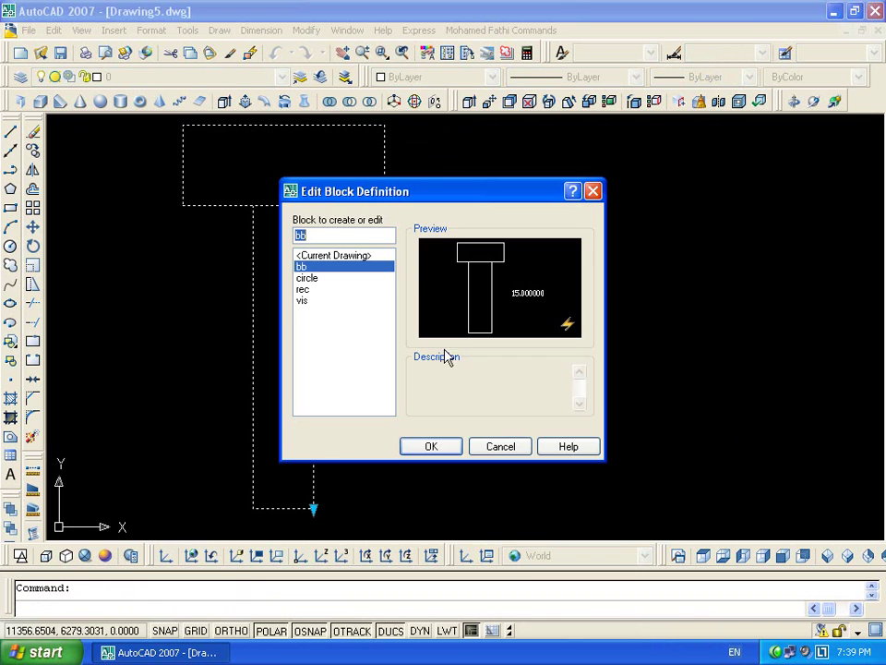
pyautogui.click(403, 449)
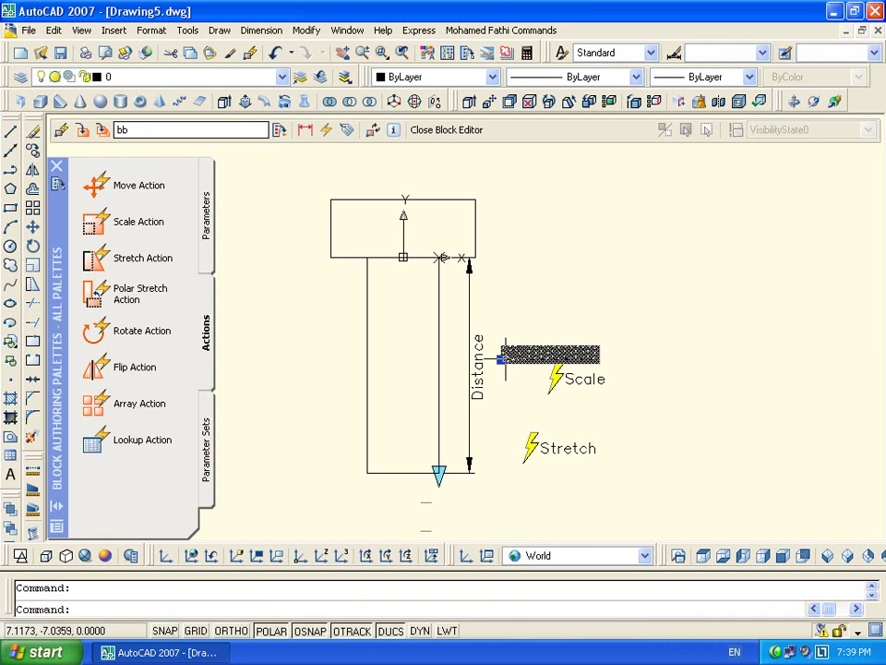
pyautogui.doubleClick(552, 354)
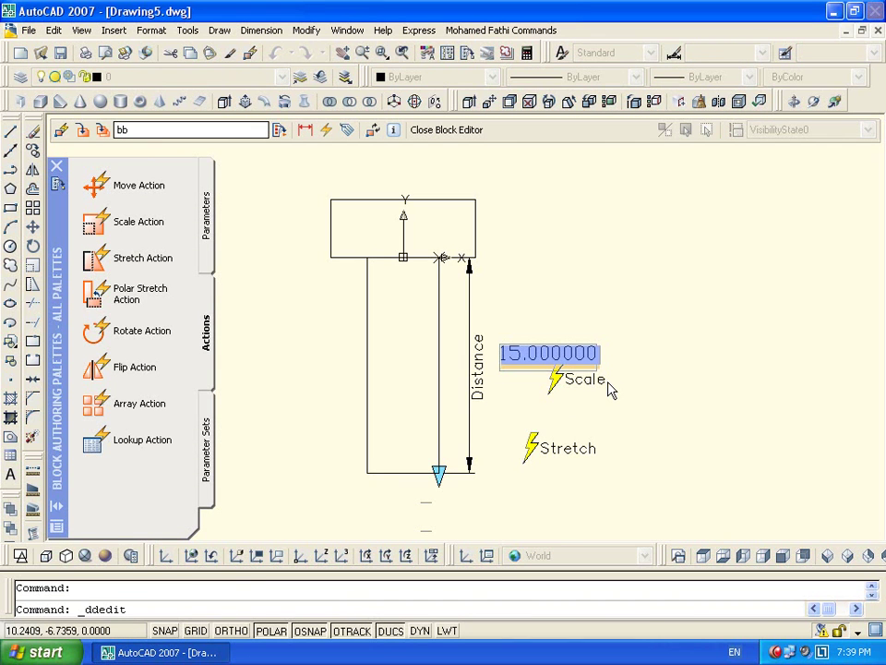
pyautogui.press('Home')
pyautogui.write('Le')
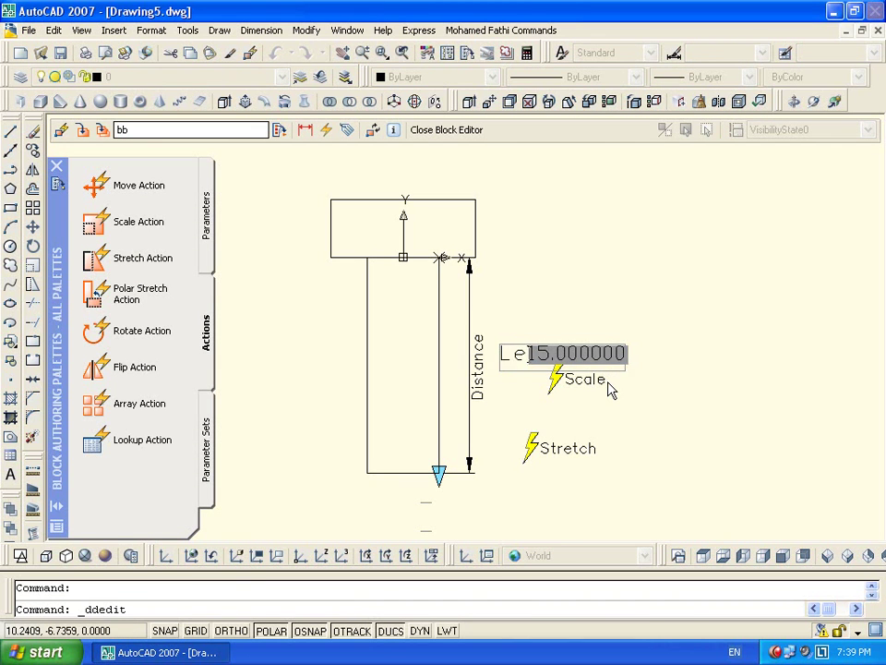
pyautogui.write('nth')
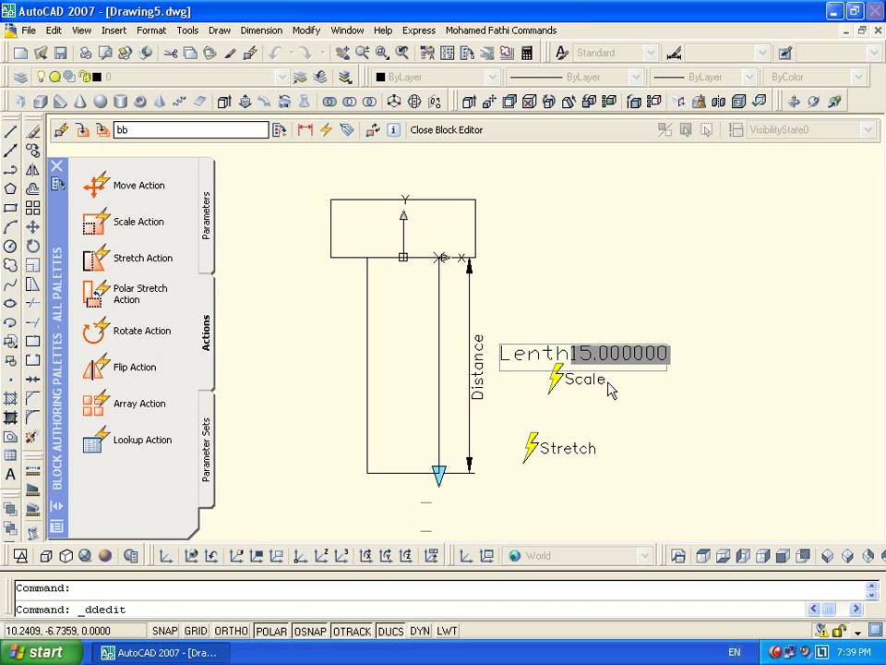
pyautogui.write('=')
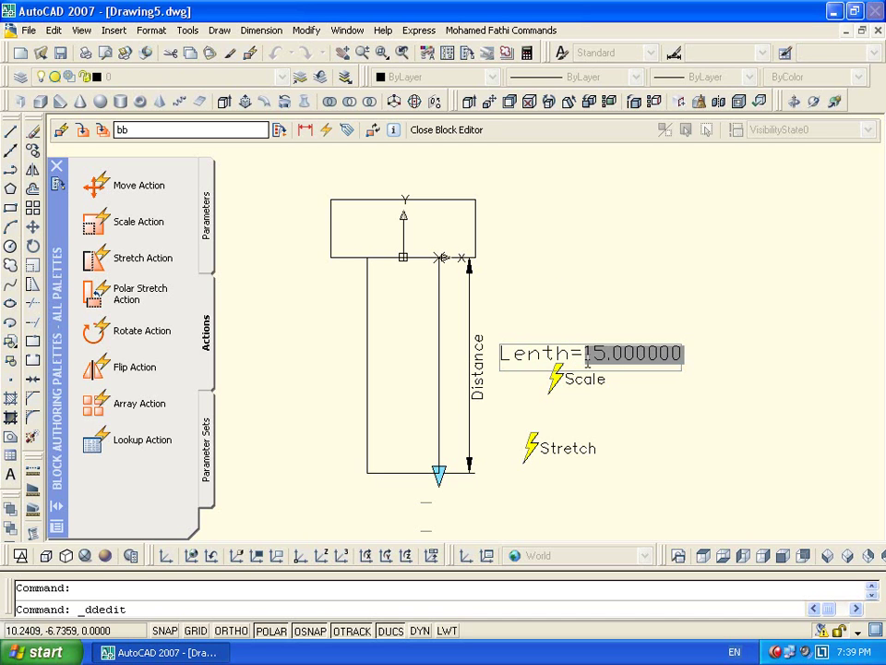
pyautogui.click(447, 130)
pyautogui.click(372, 370)
pyautogui.press('Escape')
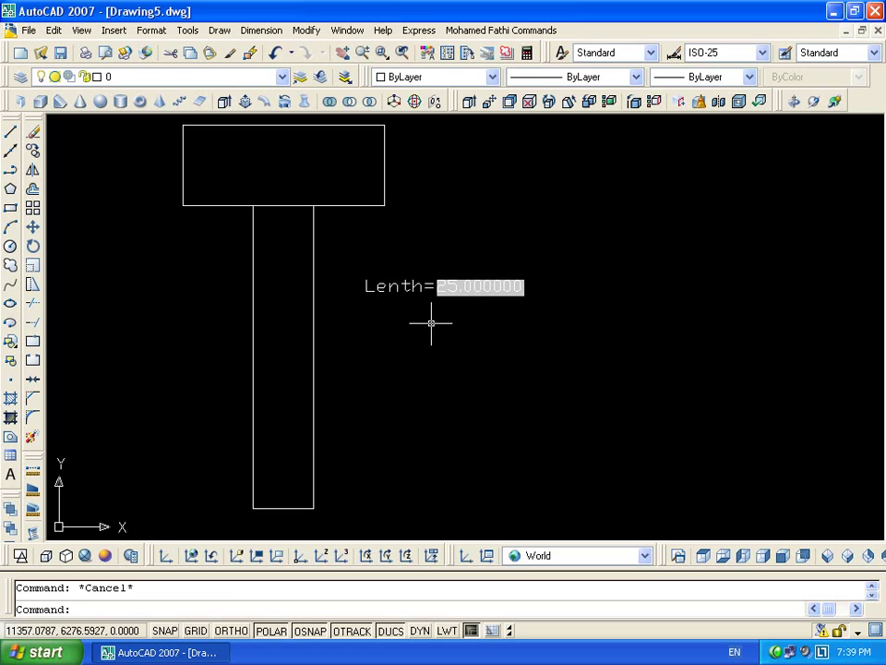
# Raise the stem's bottom grip and regenerate so the label reads Lenth=15.000000
pyautogui.click(326, 390)
pyautogui.click(278, 484)
pyautogui.click(313, 509)
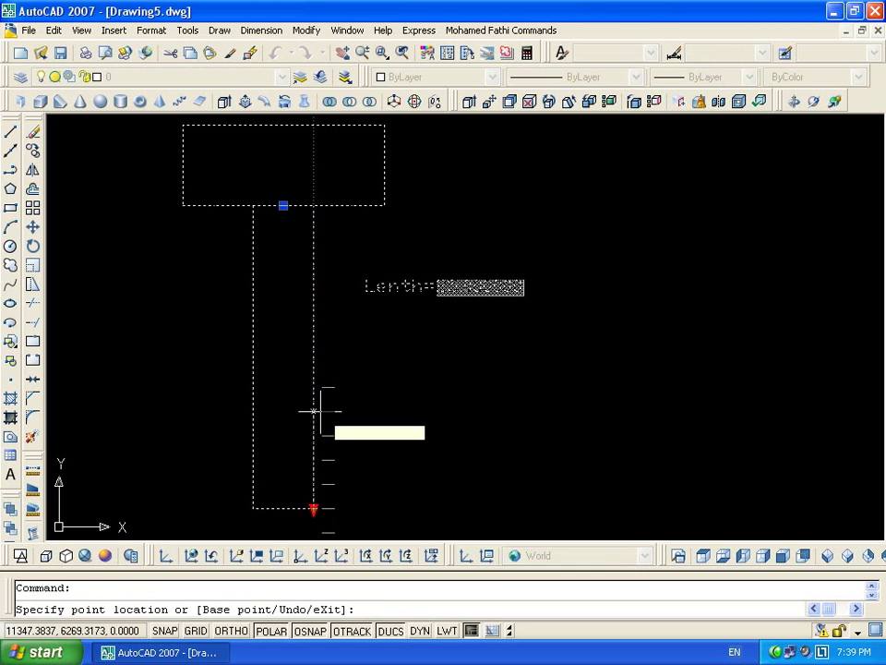
pyautogui.click(311, 385)
pyautogui.write('re')
pyautogui.press('Return')
pyautogui.scroll(3, 466, 281)
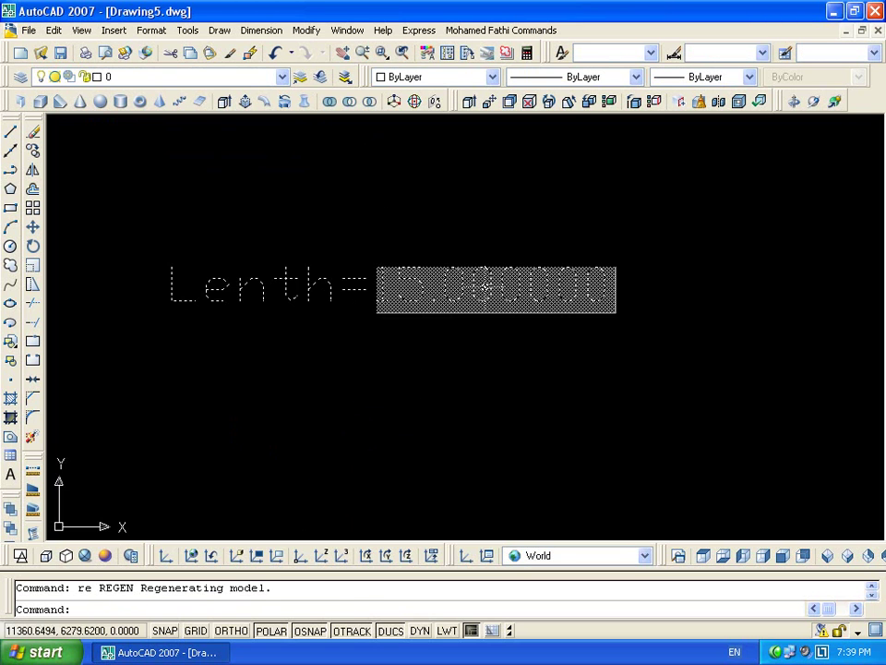
pyautogui.press('Escape')
pyautogui.scroll(-5, 370, 411)
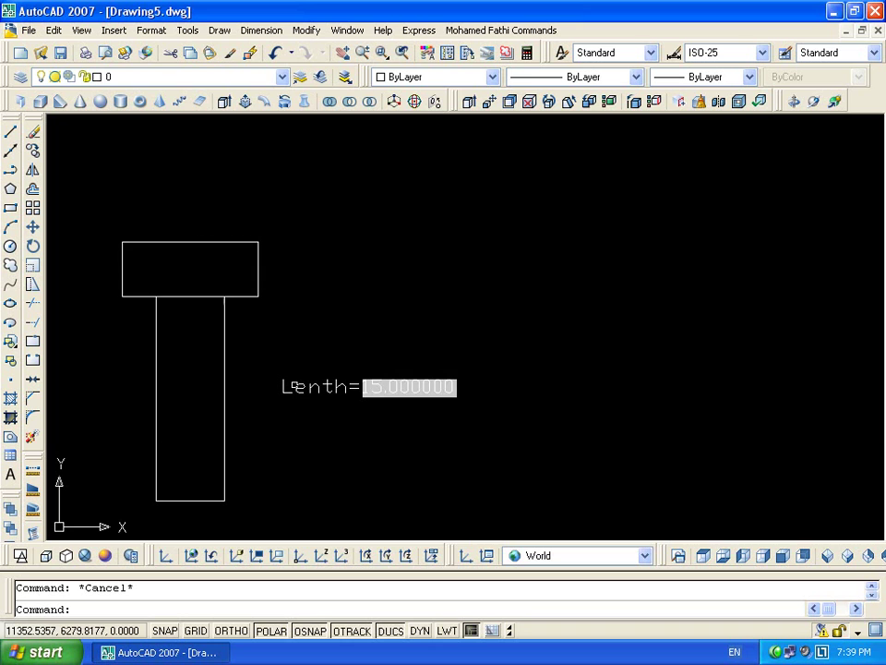
pyautogui.scroll(-2, 465, 268)
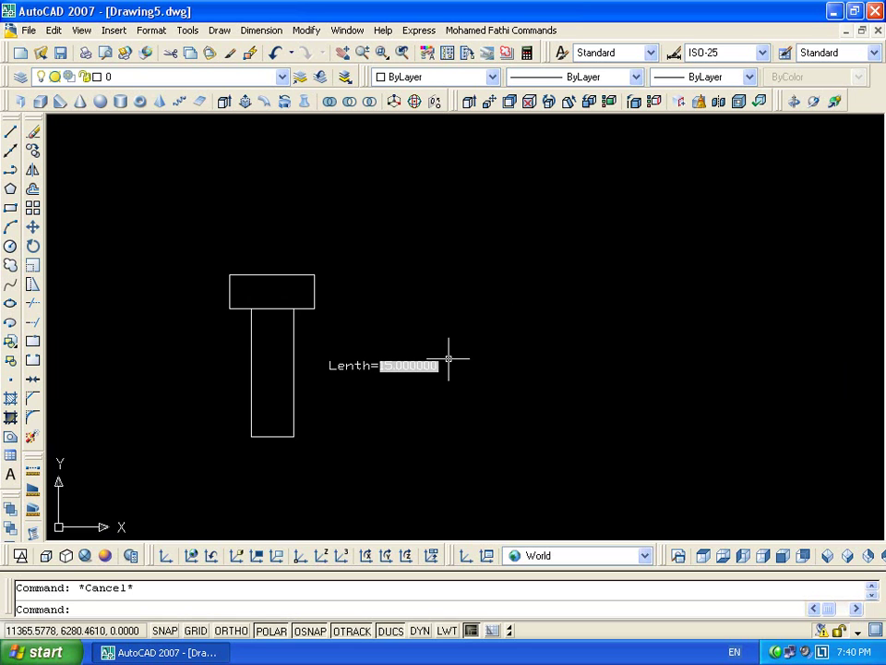
pyautogui.click(291, 322)
pyautogui.doubleClick(291, 322)
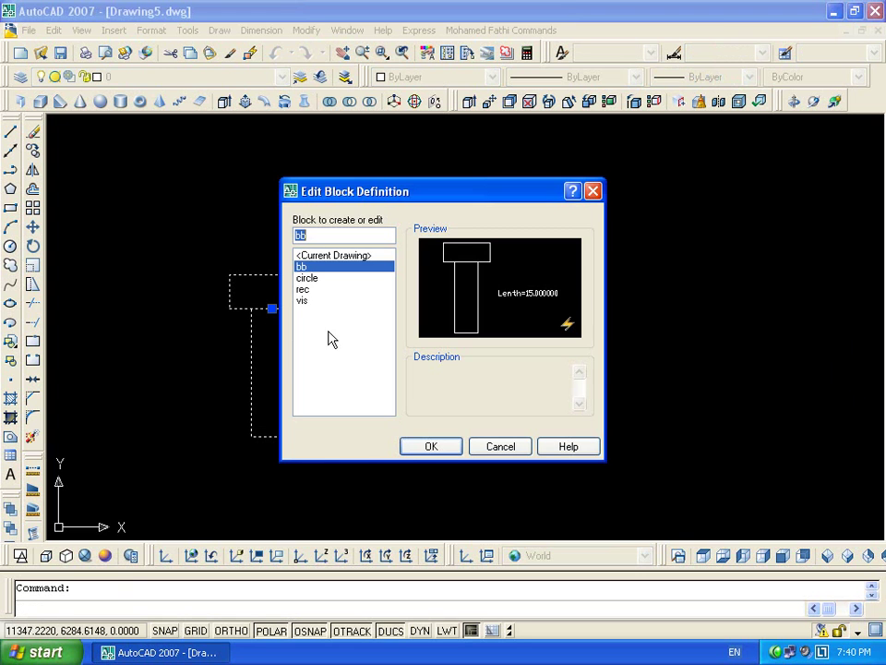
pyautogui.click(415, 452)
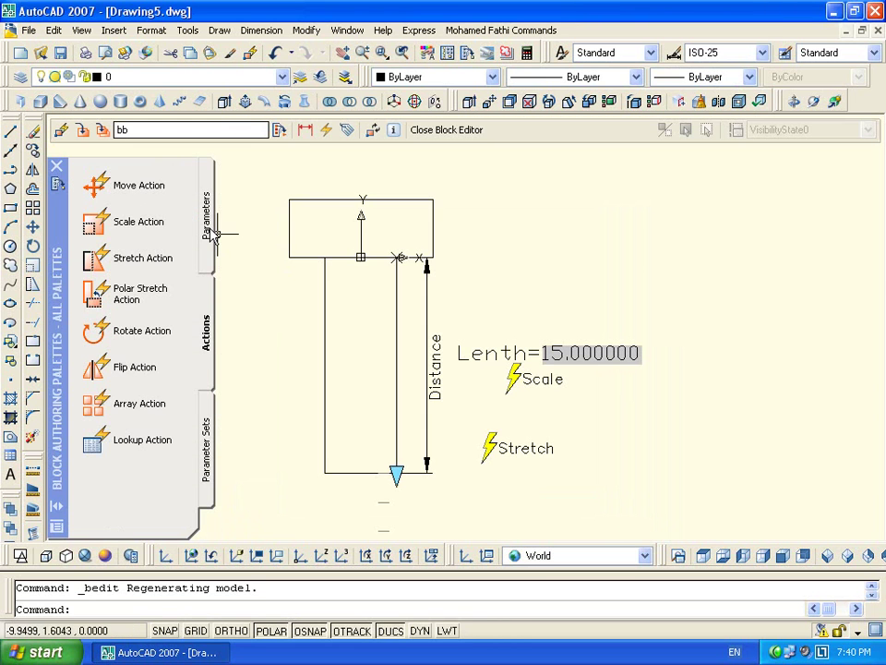
pyautogui.click(206, 221)
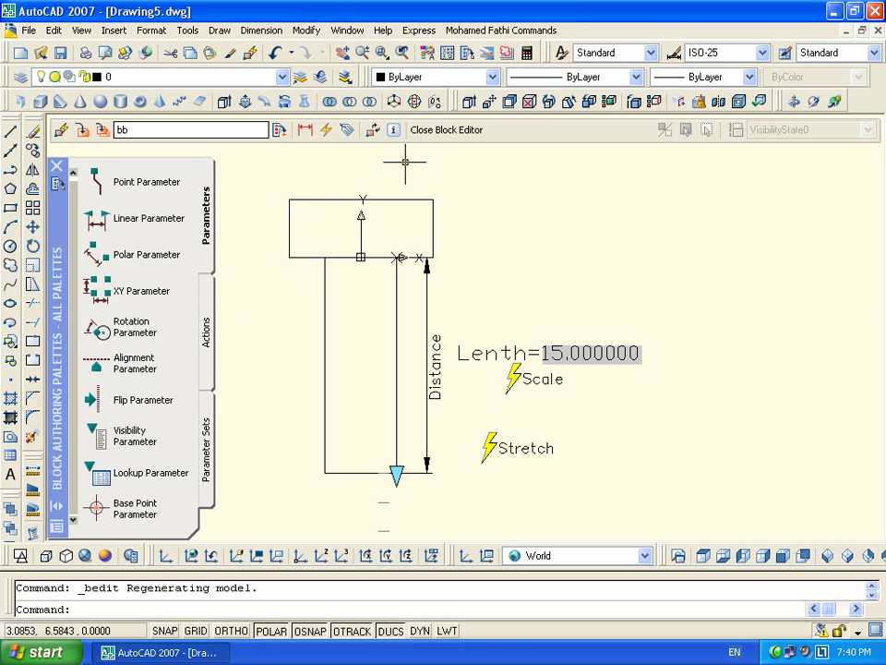
pyautogui.click(447, 129)
# Draw a circle right of the T block with a diagonal line across it
pyautogui.press('Escape')
pyautogui.write('c')
pyautogui.press('Return')
pyautogui.click(605, 335)
pyautogui.click(675, 297)
pyautogui.write('l')
pyautogui.press('Return')
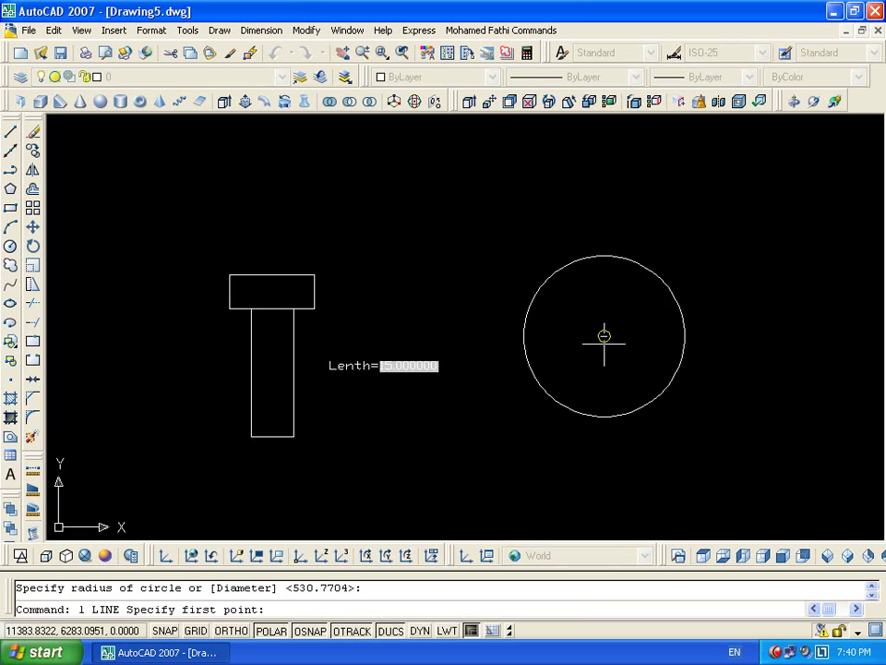
pyautogui.click(675, 295)
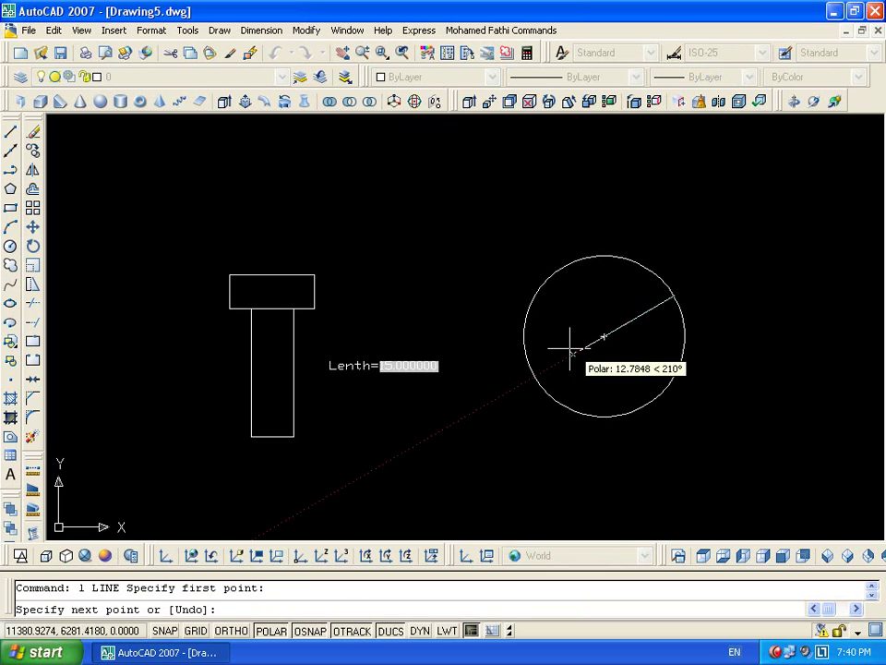
pyautogui.click(535, 374)
pyautogui.press('Escape')
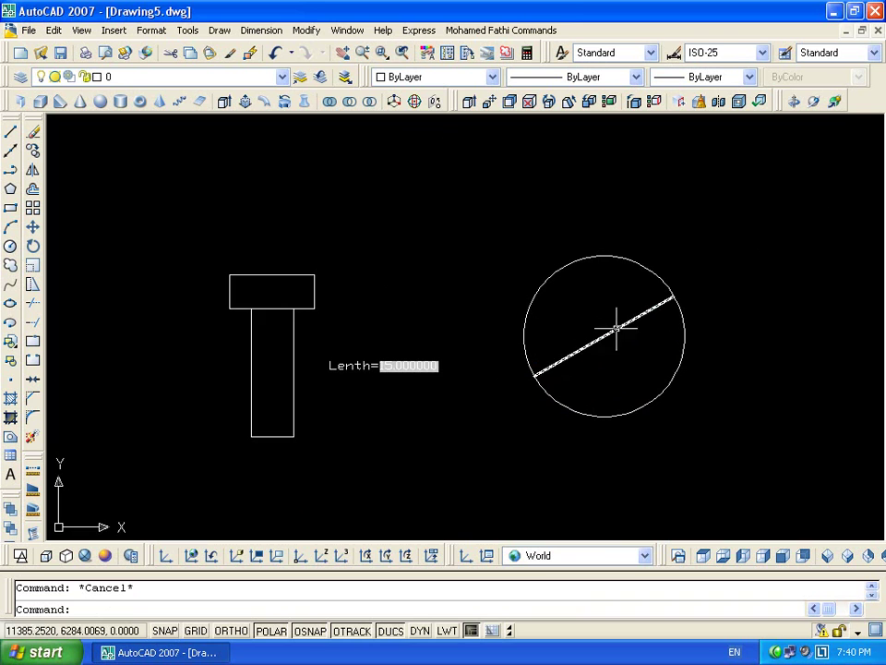
pyautogui.moveTo(613, 329); pyautogui.dragTo(563, 292, button='middle')
# Make the circle and line a block named cirline with its base point at the centre
pyautogui.click(649, 232)
pyautogui.press('Escape')
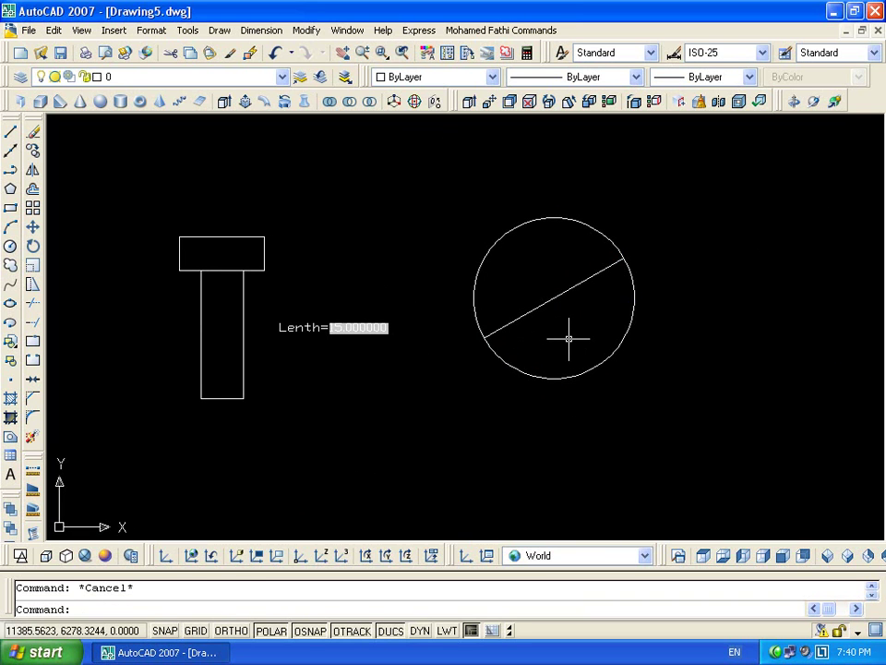
pyautogui.click(661, 211)
pyautogui.click(536, 516)
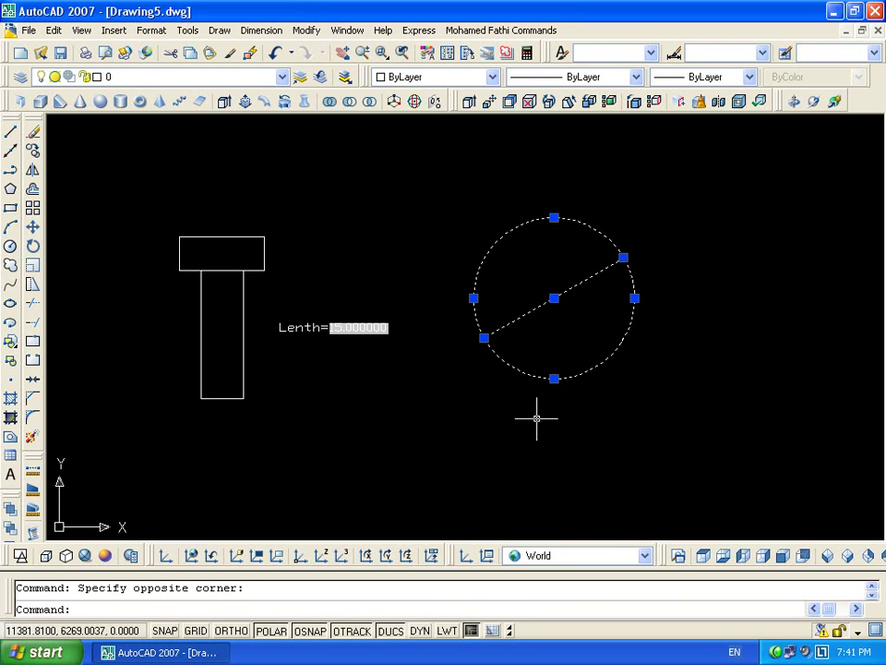
pyautogui.press('Return')
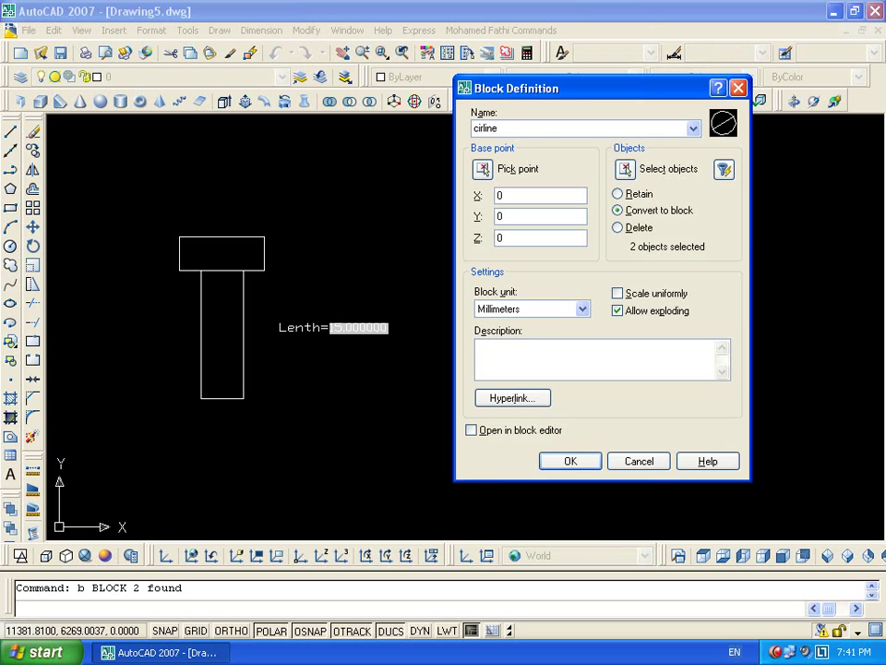
pyautogui.click(484, 170)
pyautogui.click(554, 298)
pyautogui.click(566, 459)
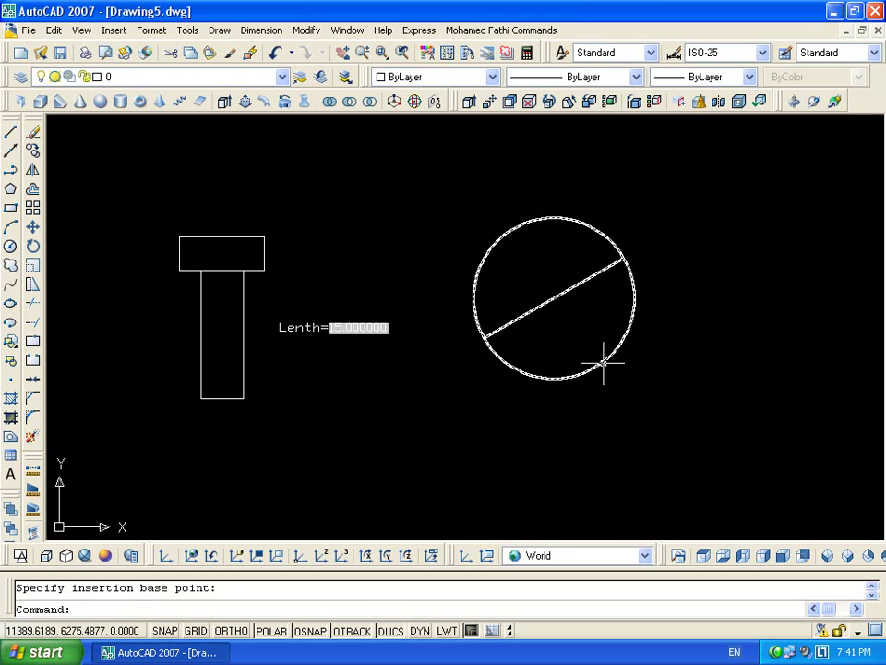
pyautogui.doubleClick(604, 362)
# Add a rotation parameter at the circle's centre with base angle 330 and default angle 30
pyautogui.click(430, 446)
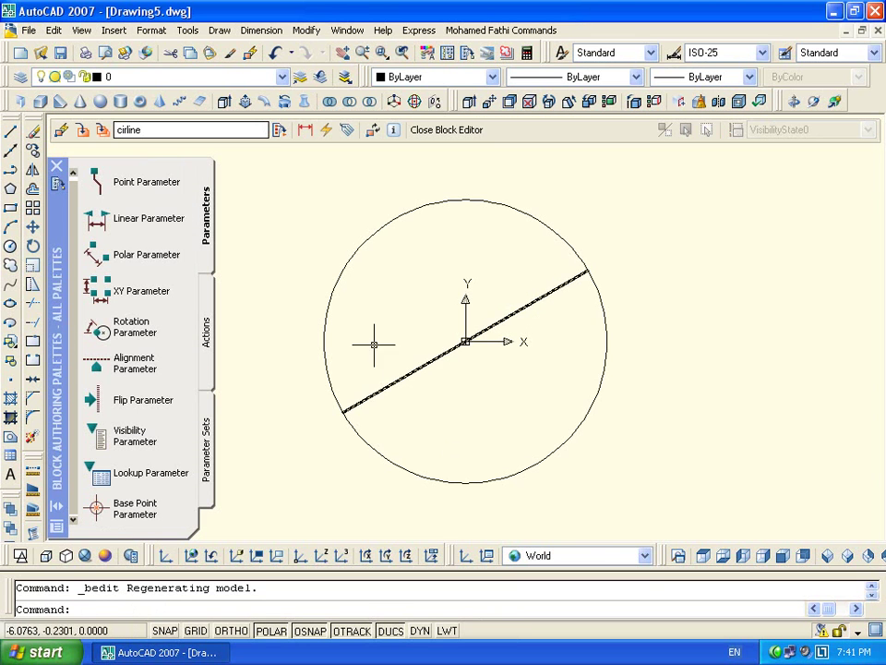
pyautogui.click(103, 336)
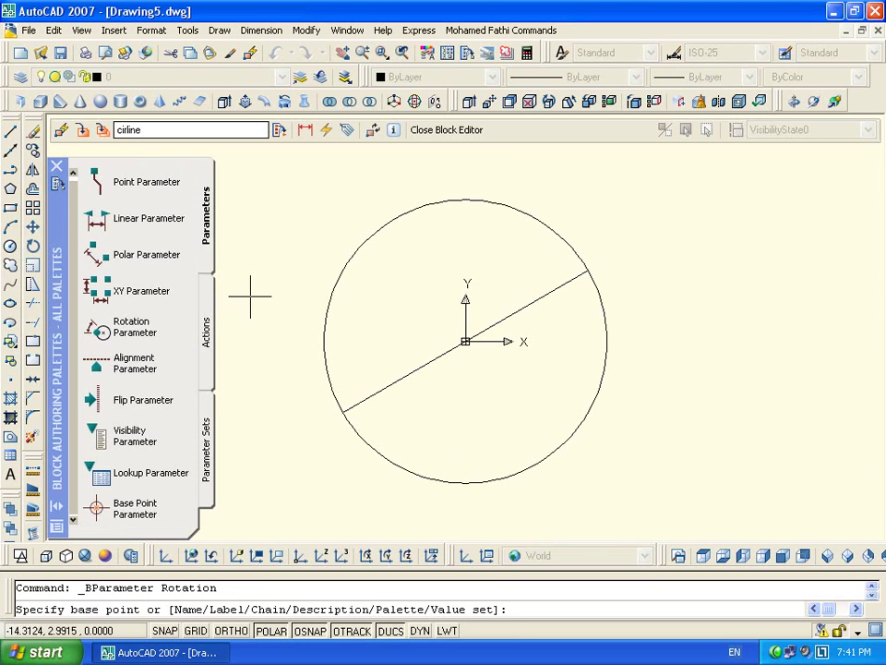
pyautogui.click(465, 342)
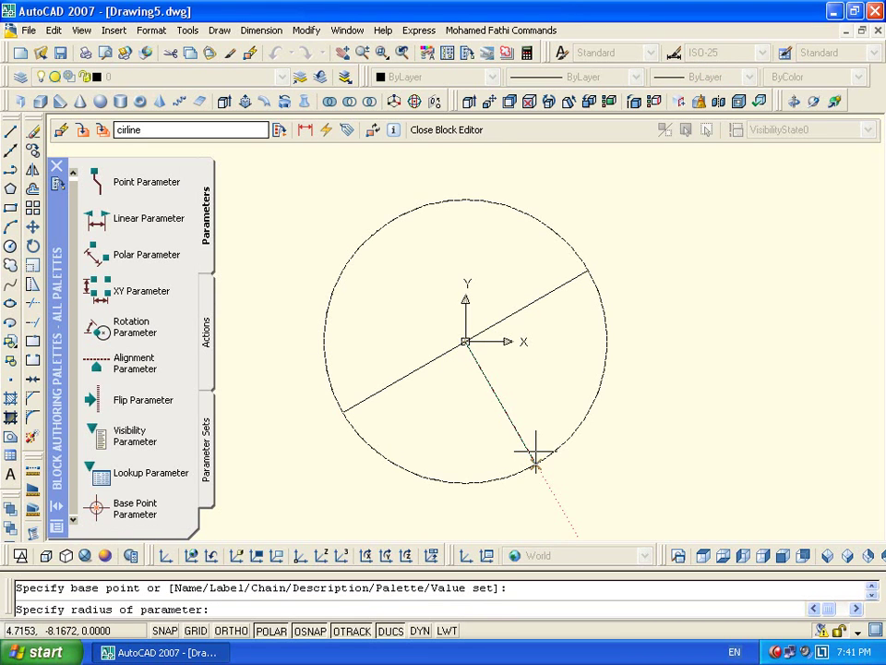
pyautogui.click(644, 238)
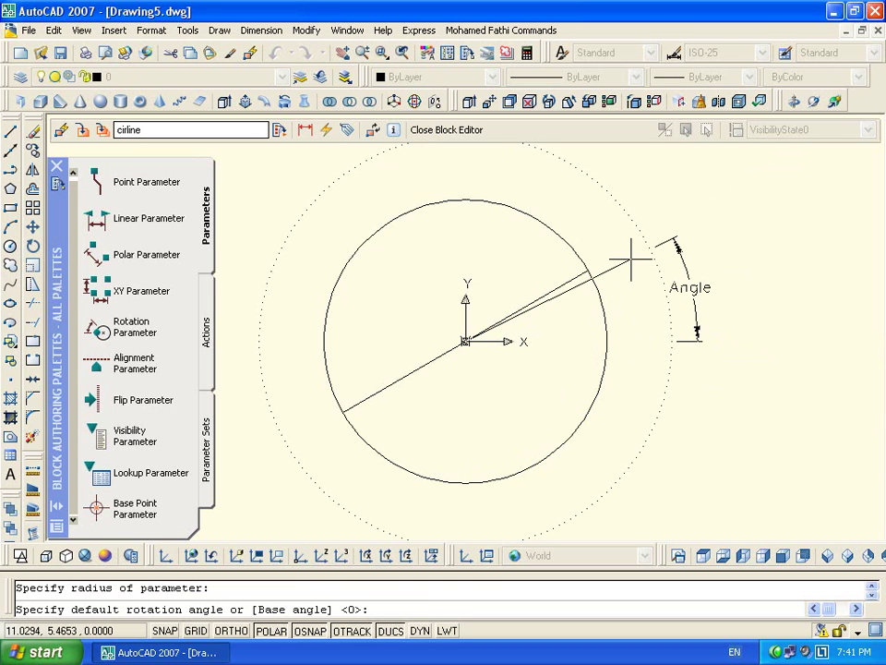
pyautogui.press('Return')
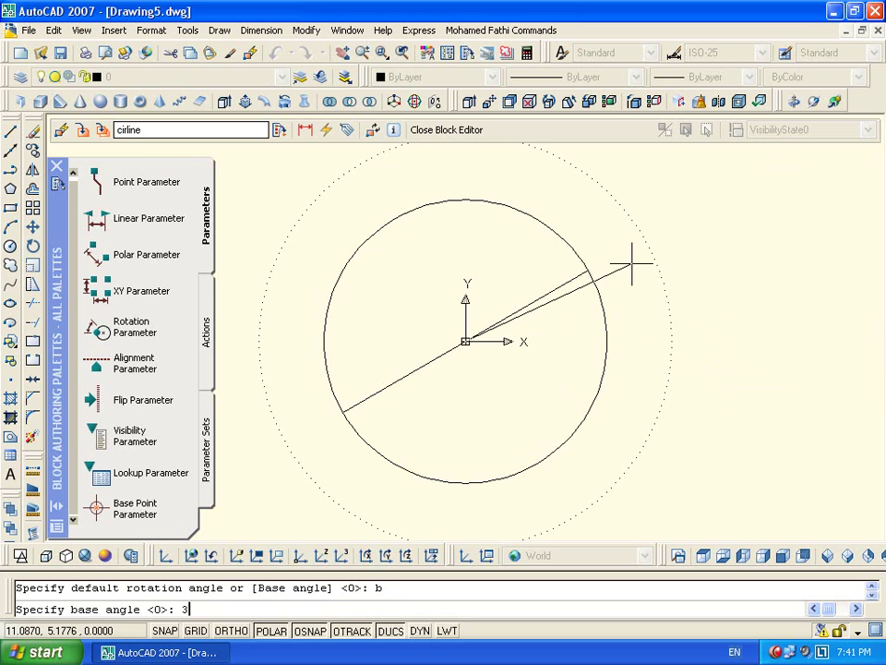
pyautogui.press('Return')
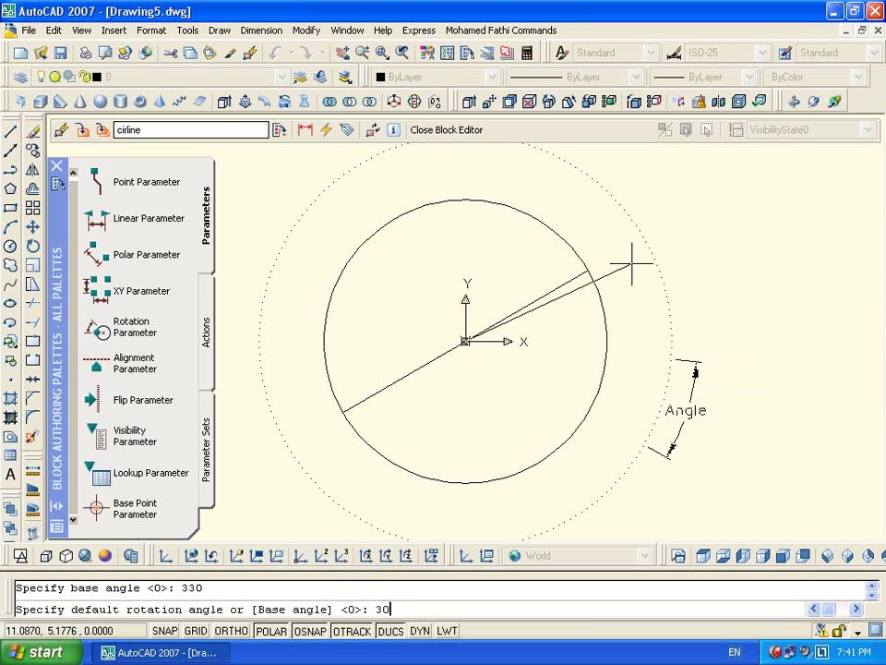
pyautogui.press('Return')
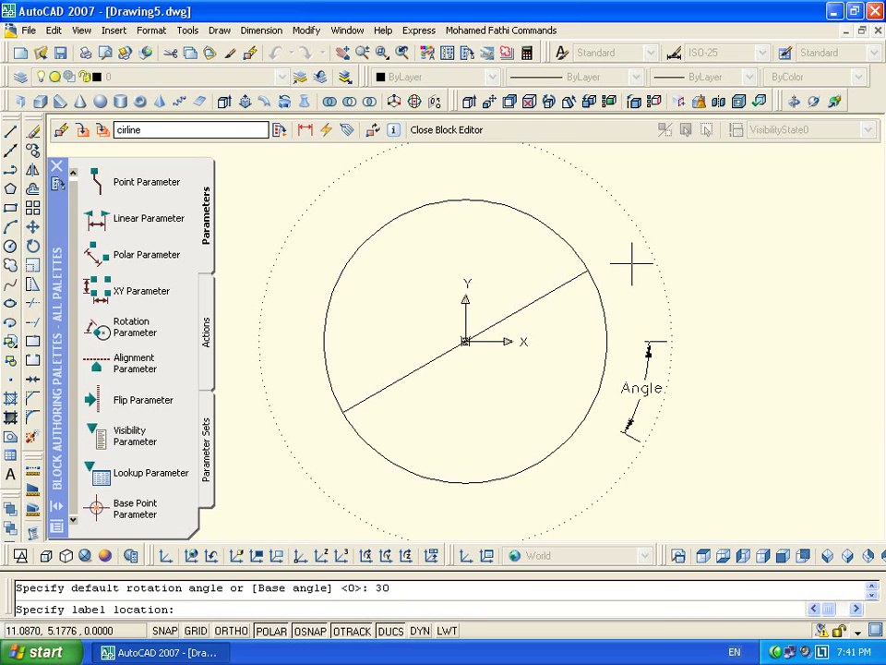
pyautogui.click(635, 259)
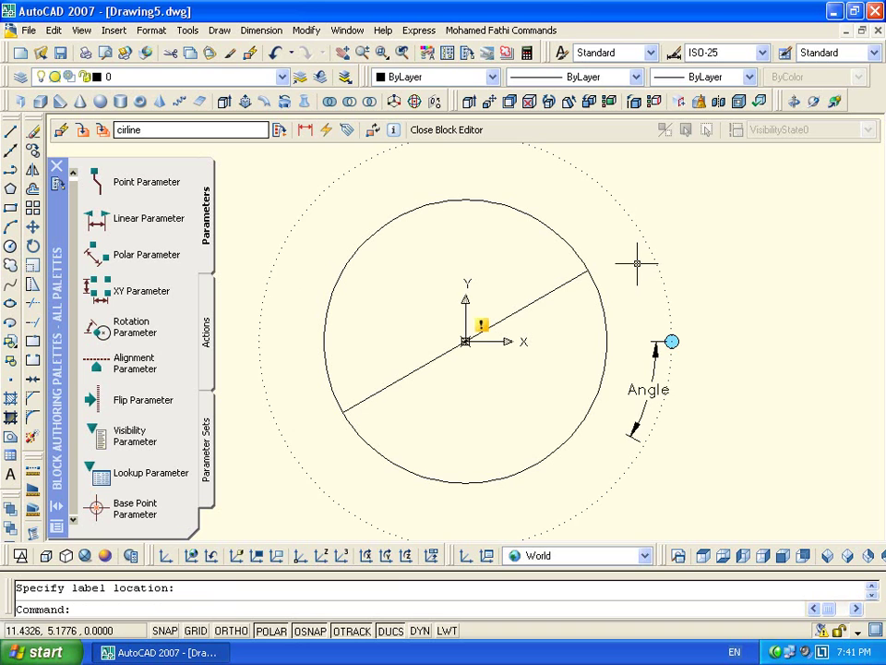
# Select the new Angle parameter and show its properties
pyautogui.click(484, 295)
pyautogui.click(652, 390)
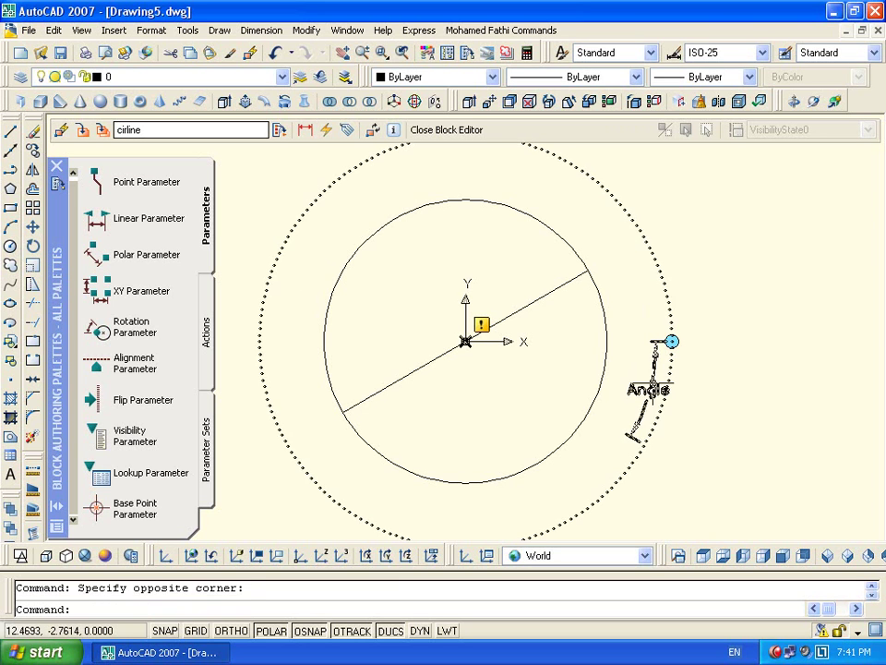
pyautogui.click(651, 393)
pyautogui.hotkey('ctrl', '2')
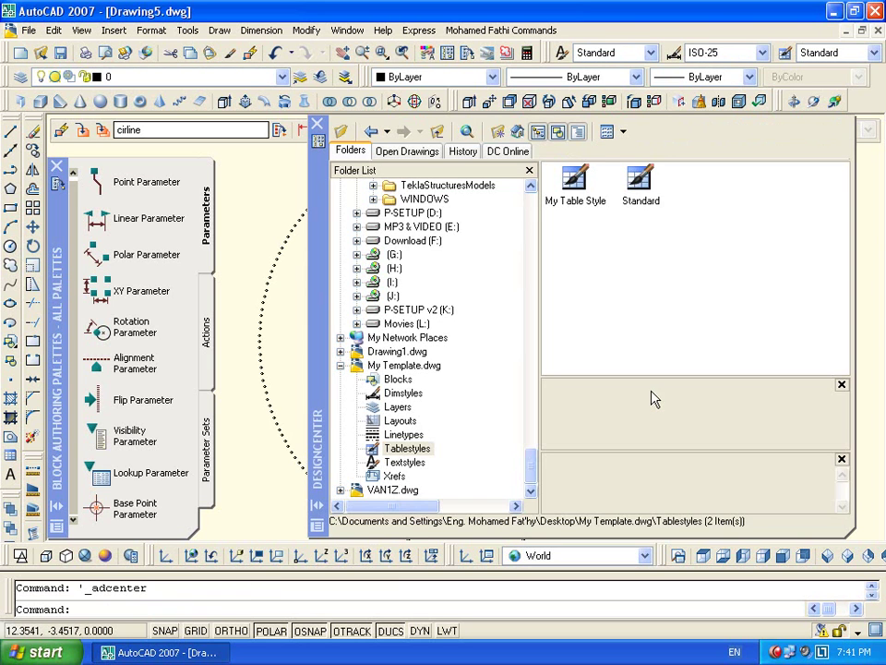
pyautogui.hotkey('ctrl', '2')
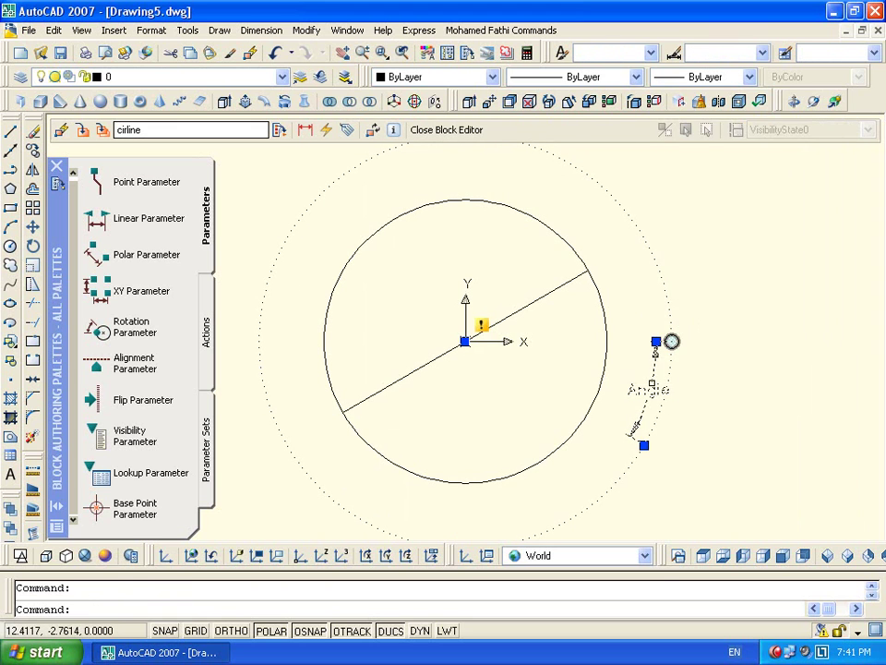
pyautogui.hotkey('ctrl', '1')
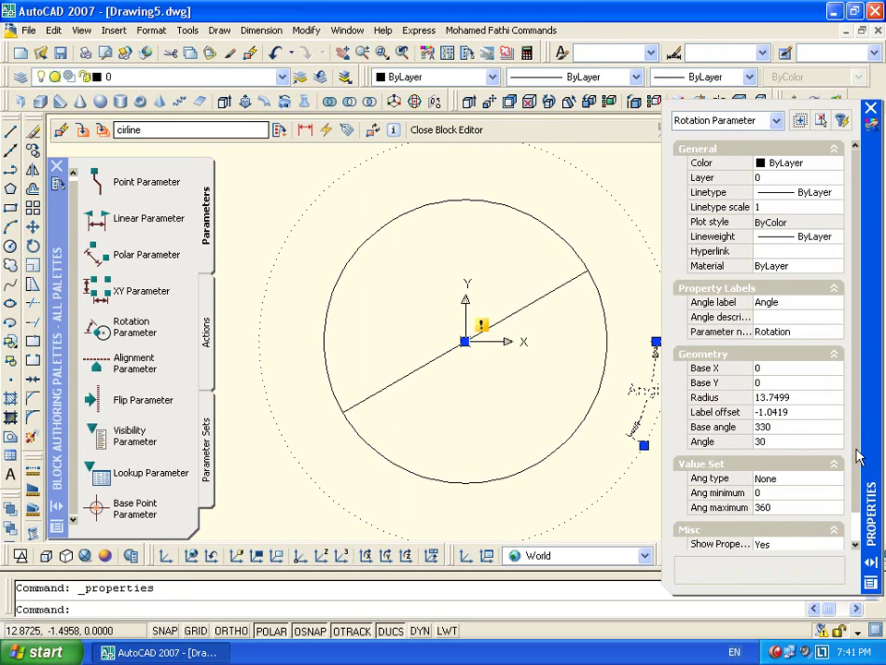
# Set the Angle parameter's angle value to 60, replacing an initial 90
pyautogui.scroll(-3, 858, 432)
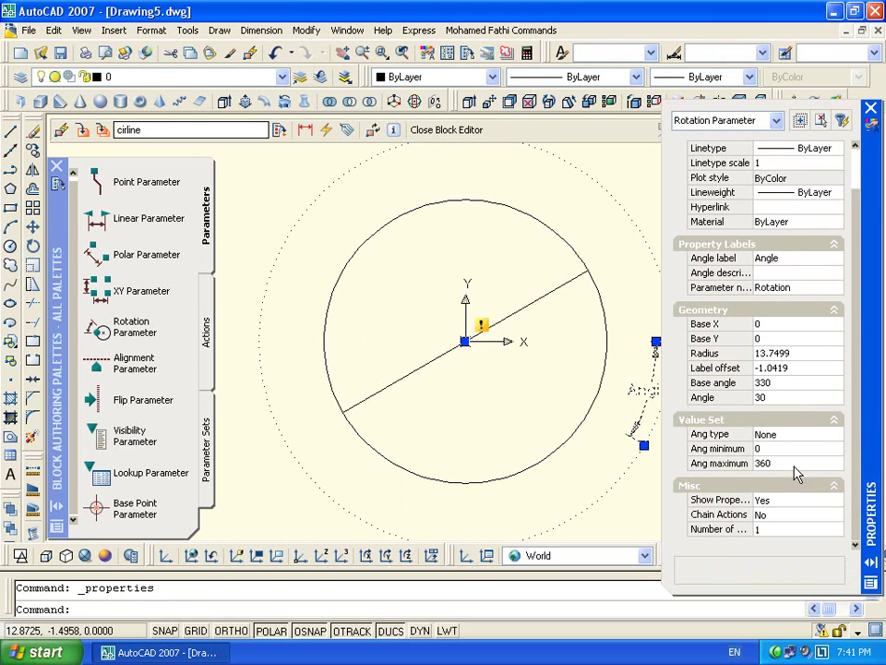
pyautogui.click(794, 395)
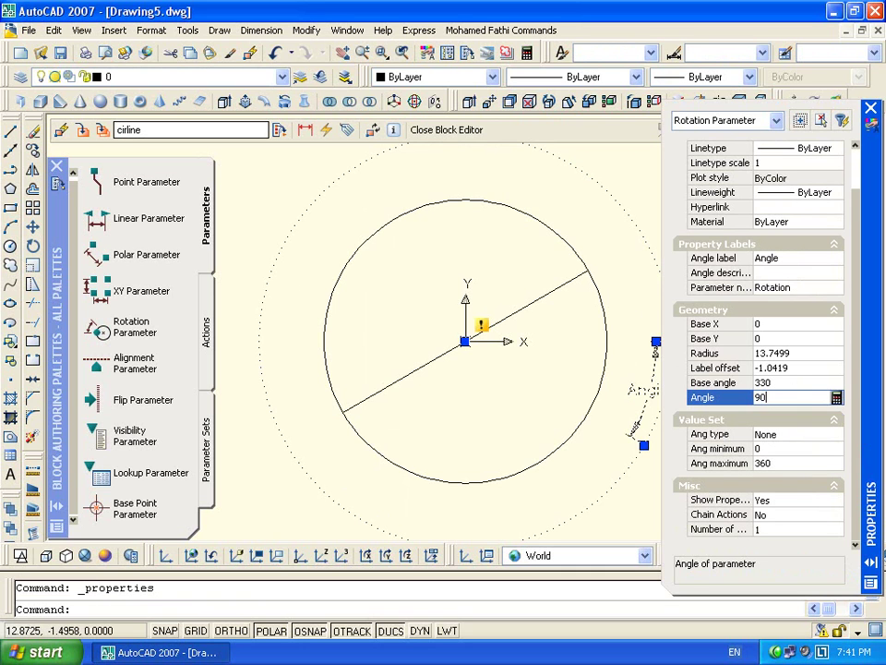
pyautogui.write('90')
pyautogui.press('Return')
pyautogui.click(801, 398)
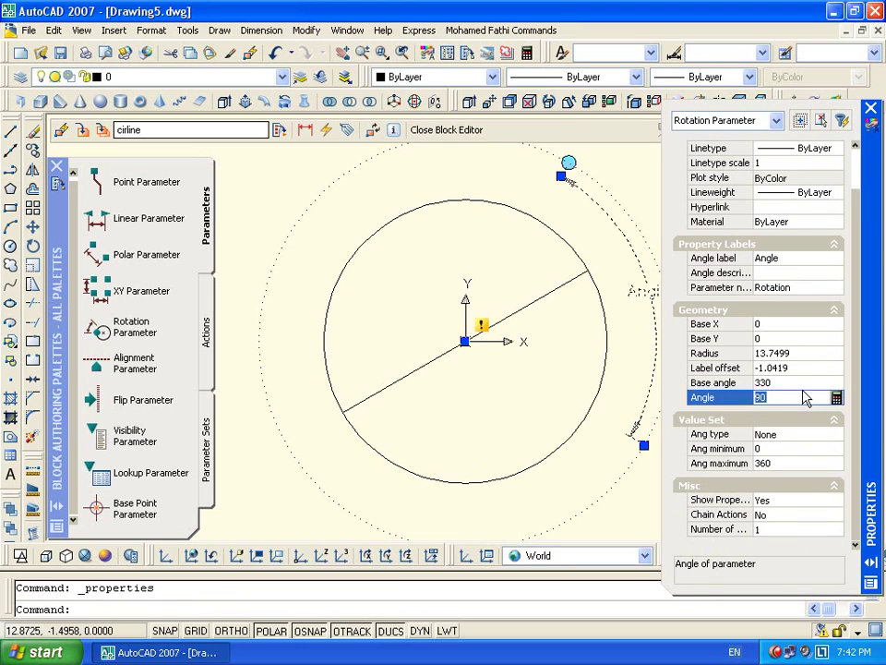
pyautogui.write('60')
pyautogui.press('Return')
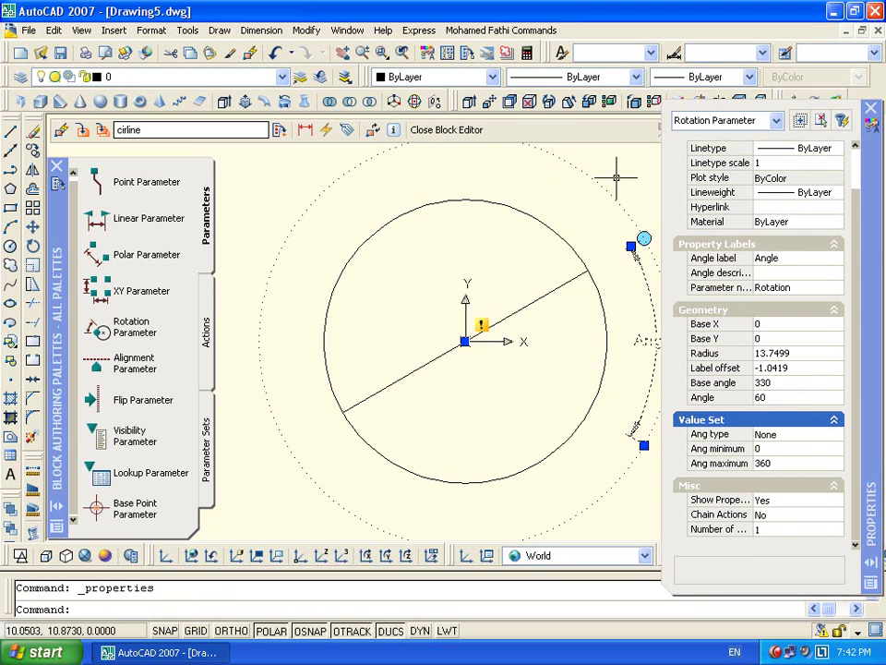
pyautogui.click(870, 110)
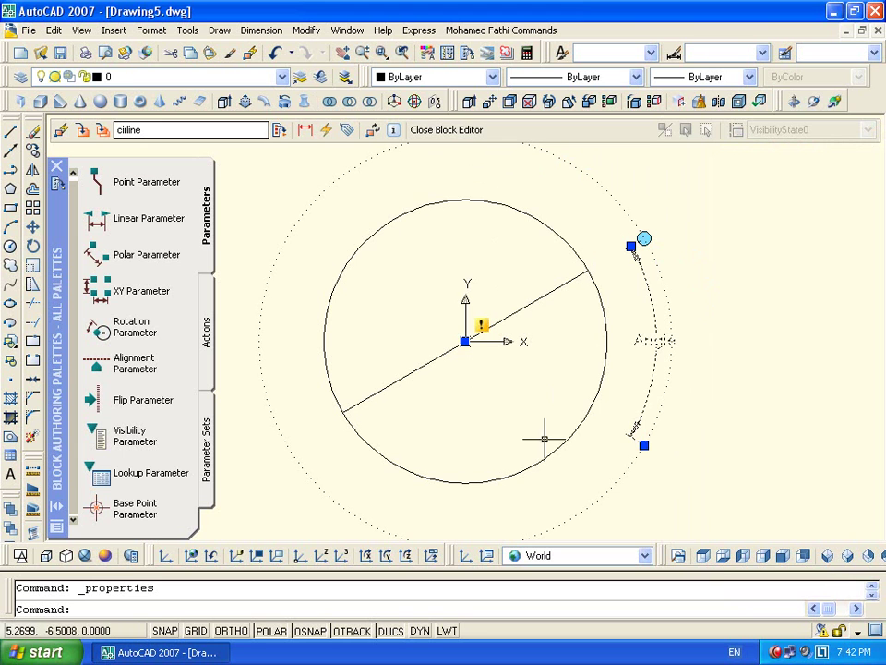
# Set the Angle parameter's angle type to Increment with a 10° increment
pyautogui.doubleClick(656, 372)
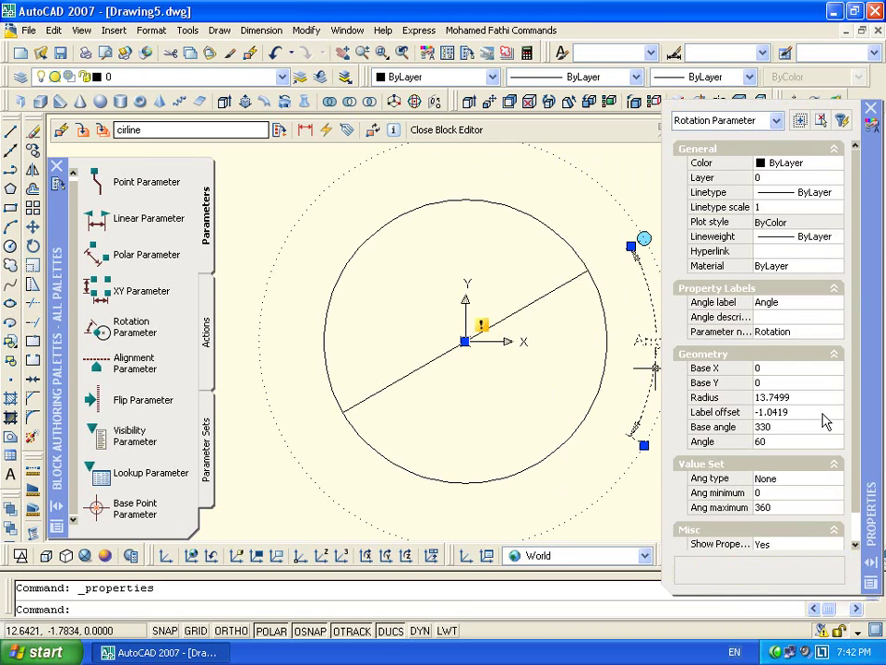
pyautogui.scroll(-1, 859, 398)
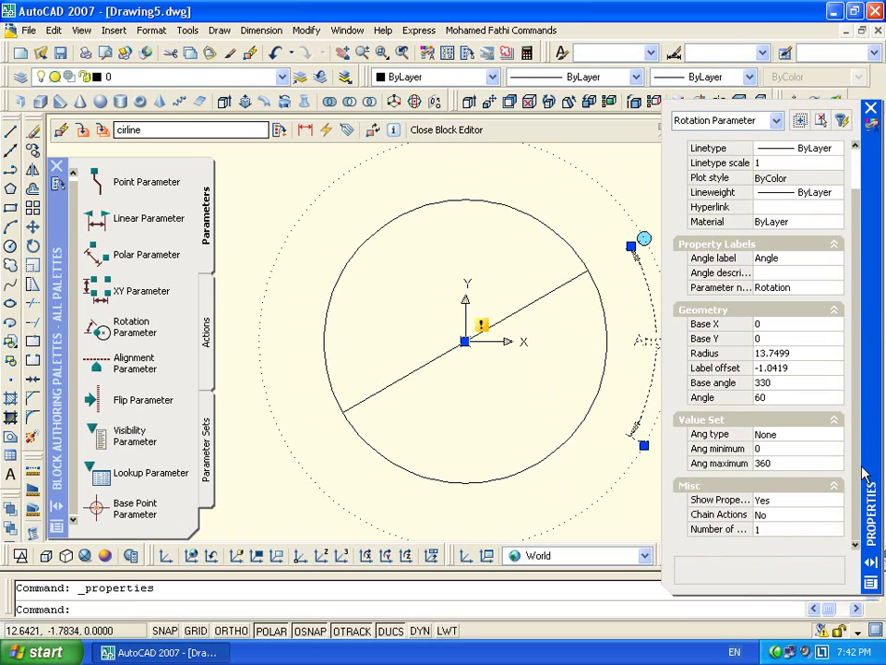
pyautogui.click(813, 441)
pyautogui.click(803, 441)
pyautogui.click(798, 460)
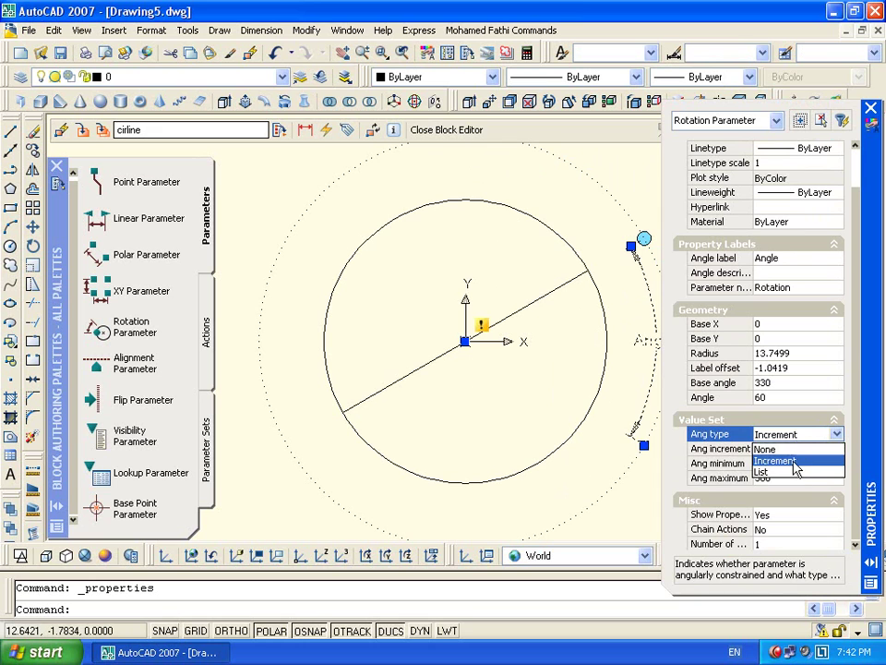
pyautogui.click(792, 461)
pyautogui.click(784, 448)
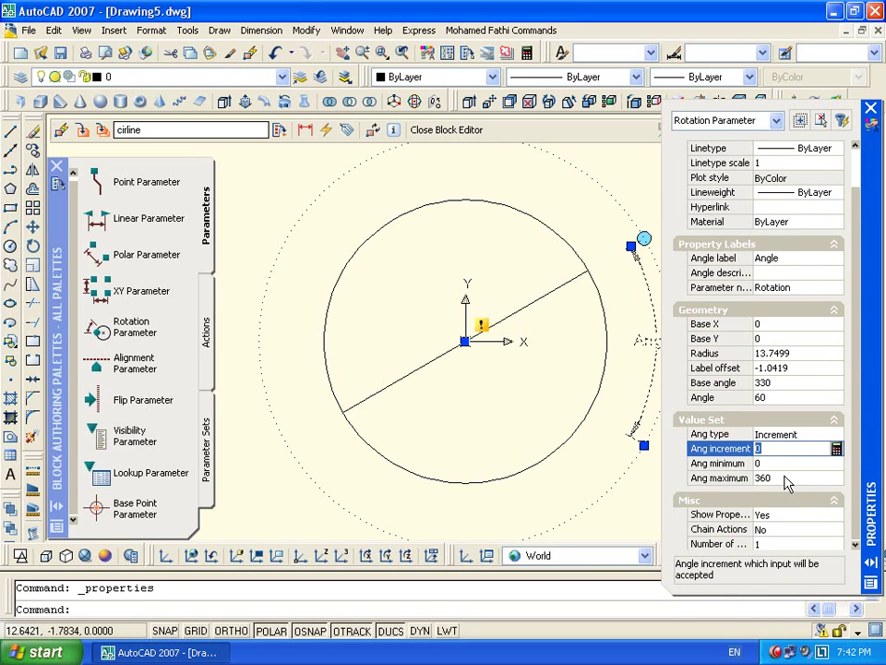
pyautogui.write('10')
pyautogui.press('Tab')
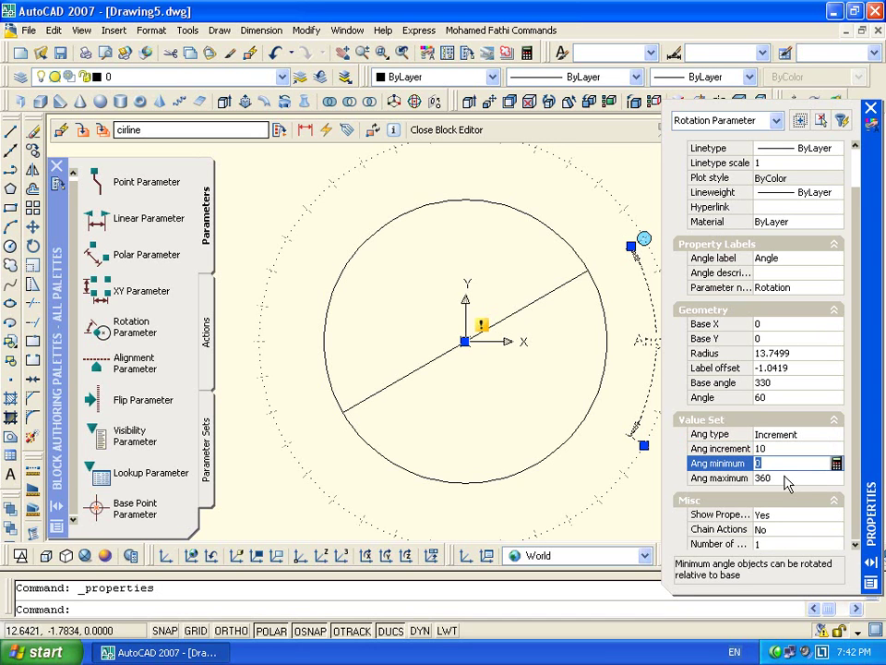
# Try angle minimum and maximum values of 30 and 330
pyautogui.write('30')
pyautogui.press('Tab')
pyautogui.write('330')
pyautogui.press('Return')
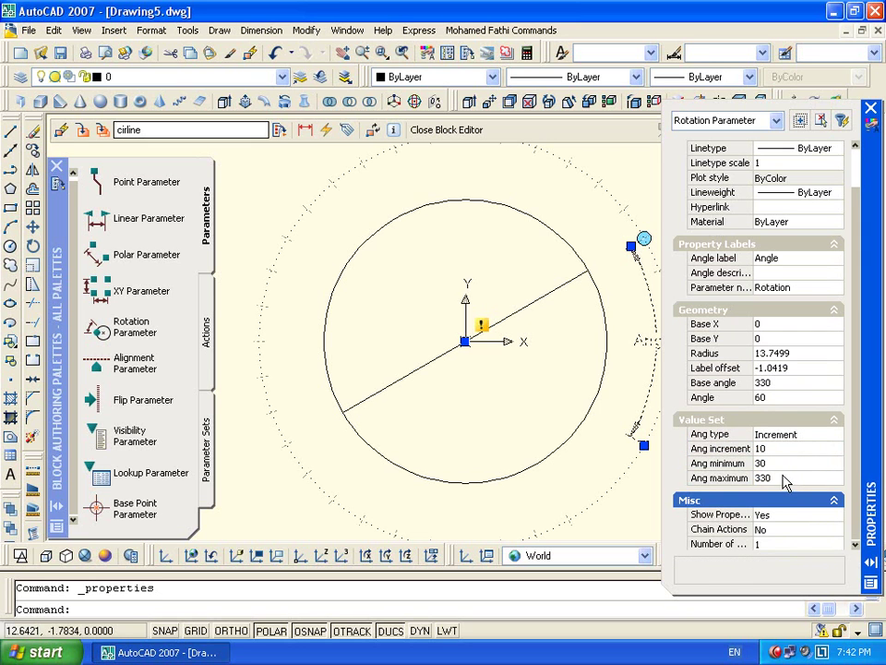
pyautogui.click(785, 465)
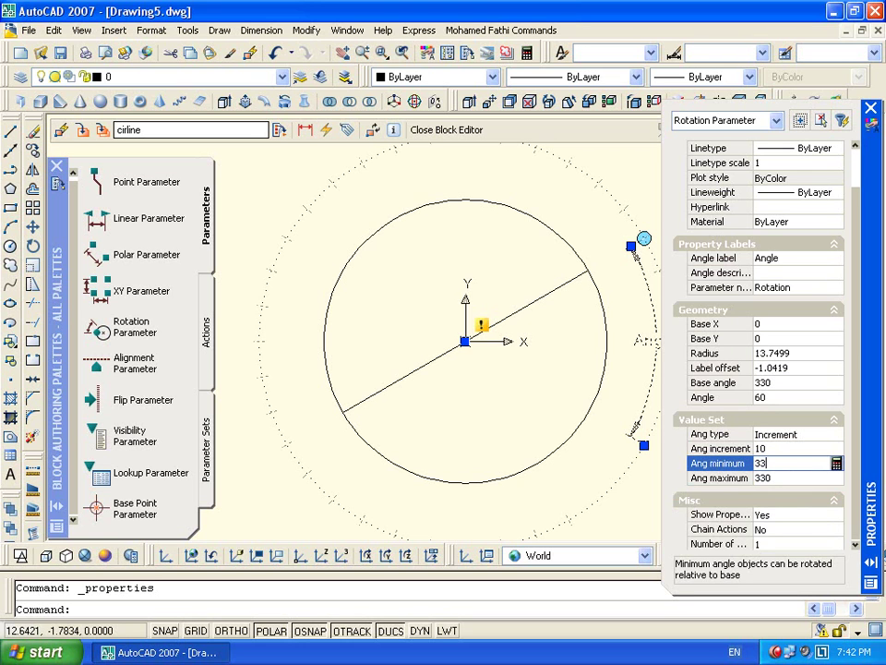
pyautogui.press('Tab')
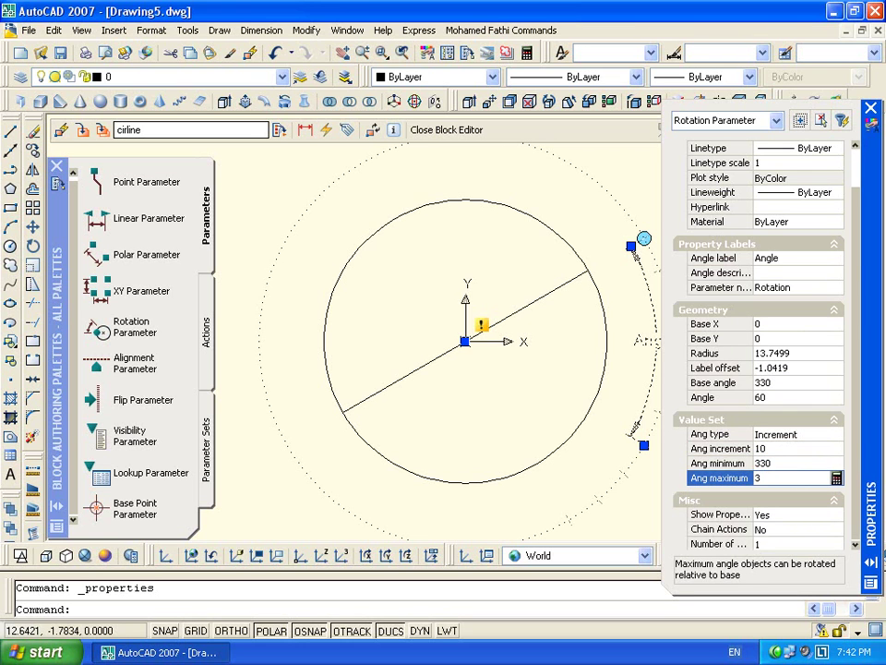
pyautogui.press('Escape')
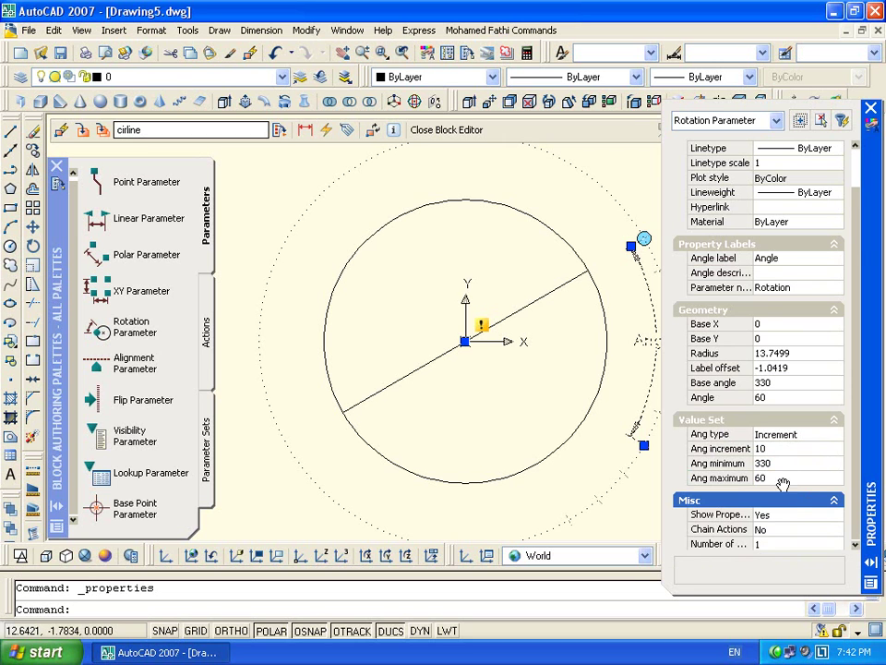
# Settle the angle range at minimum 0 to maximum 60, then close the Block Editor
pyautogui.moveTo(867, 235)
pyautogui.mouseDown()
pyautogui.moveTo(277, 212)
pyautogui.moveTo(356, 171)
pyautogui.mouseUp()
pyautogui.click(269, 406)
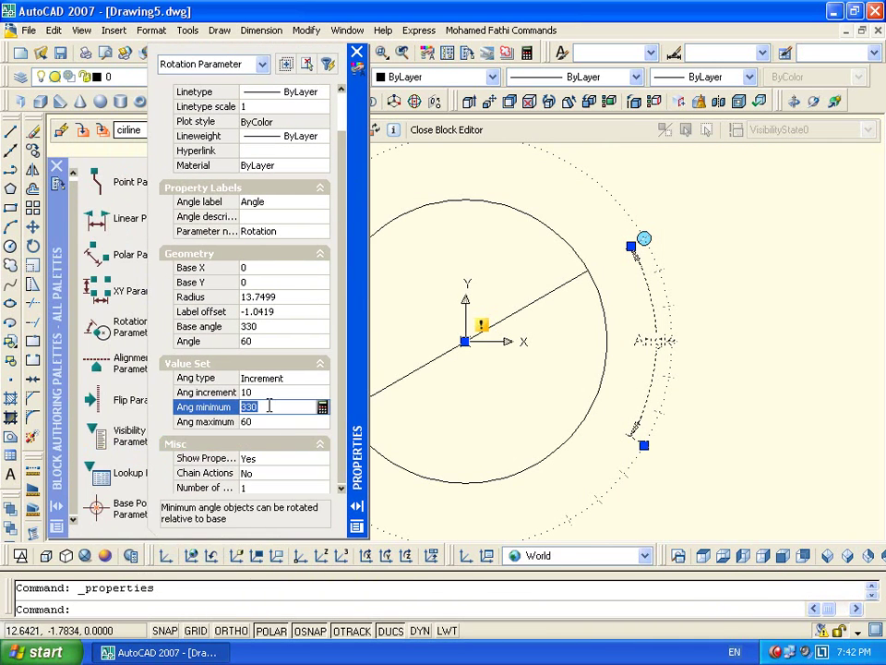
pyautogui.press('Tab')
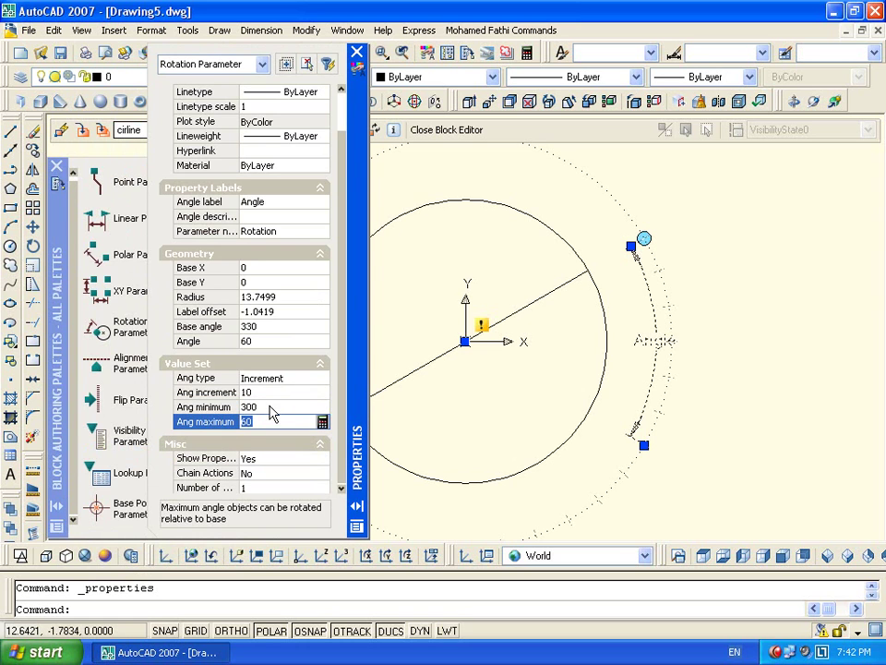
pyautogui.click(268, 406)
pyautogui.press('Tab')
pyautogui.press('Tab')
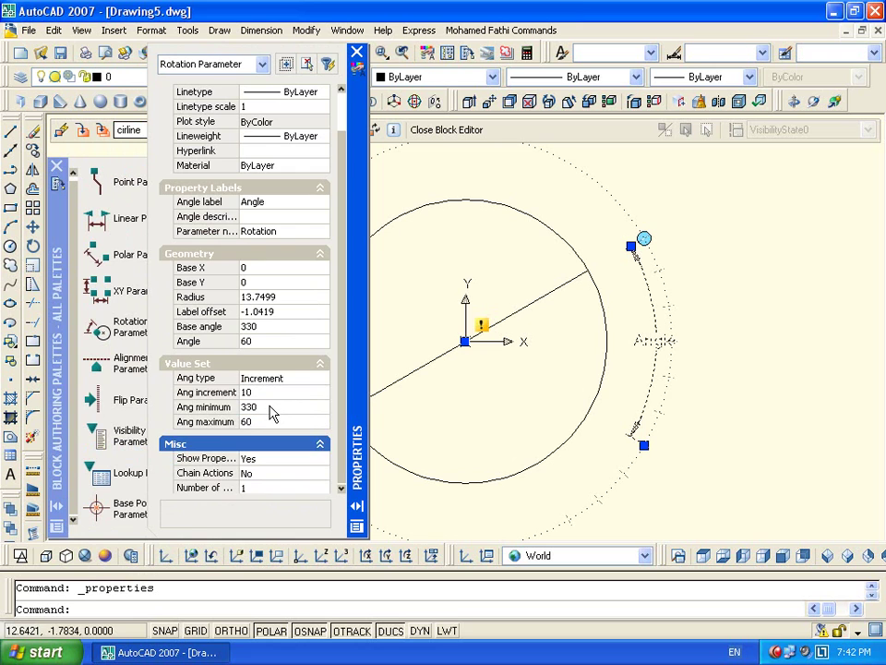
pyautogui.click(275, 406)
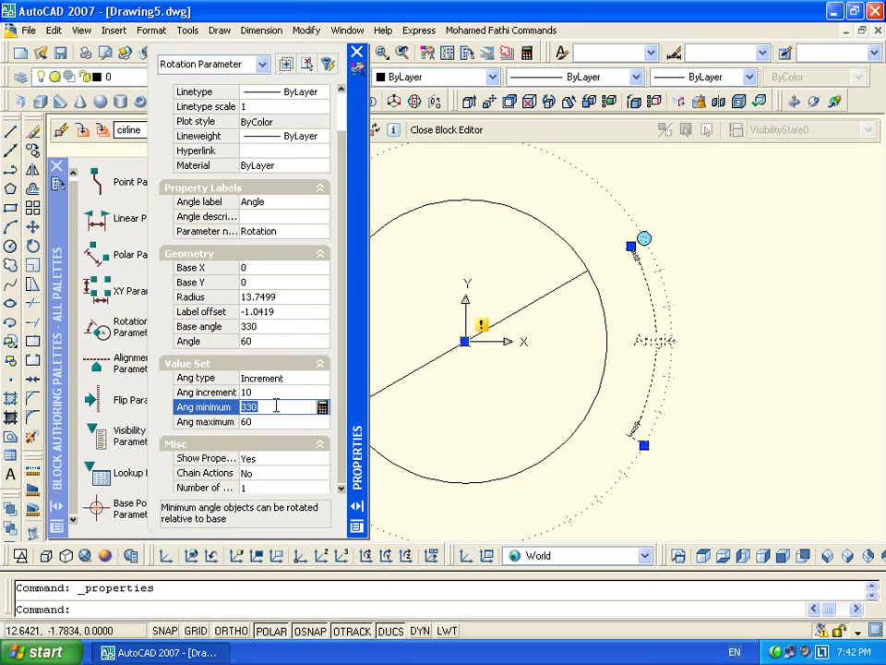
pyautogui.press('Tab')
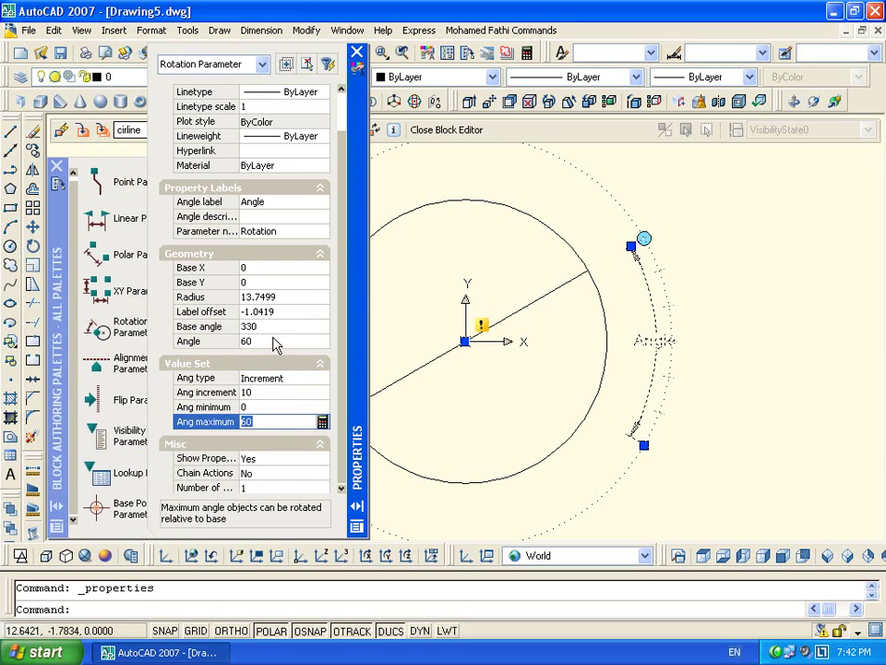
pyautogui.click(356, 51)
pyautogui.click(443, 131)
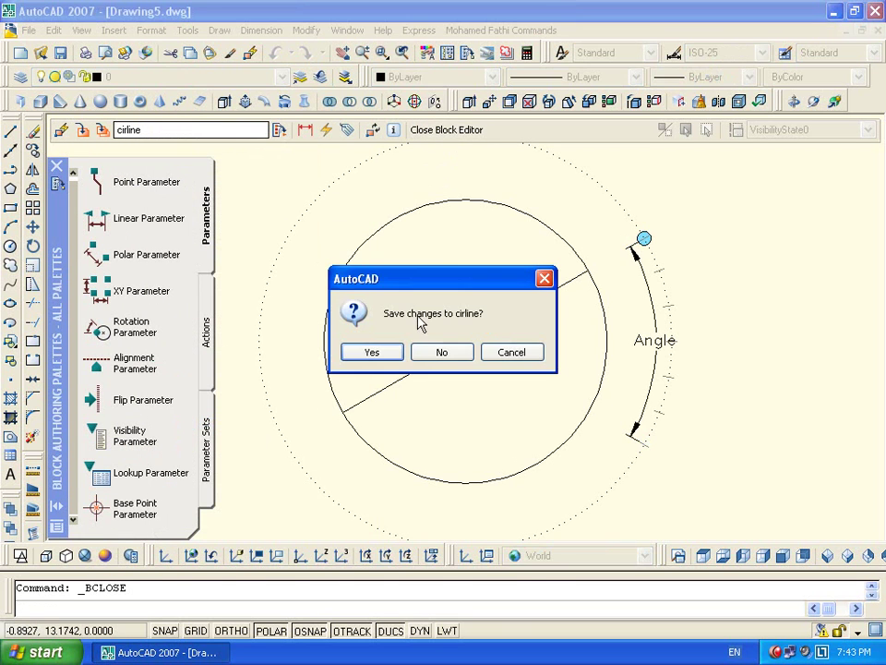
# Save cirline and test-rotate its line with the grip to about 330°
pyautogui.click(396, 356)
pyautogui.click(637, 285)
pyautogui.click(606, 325)
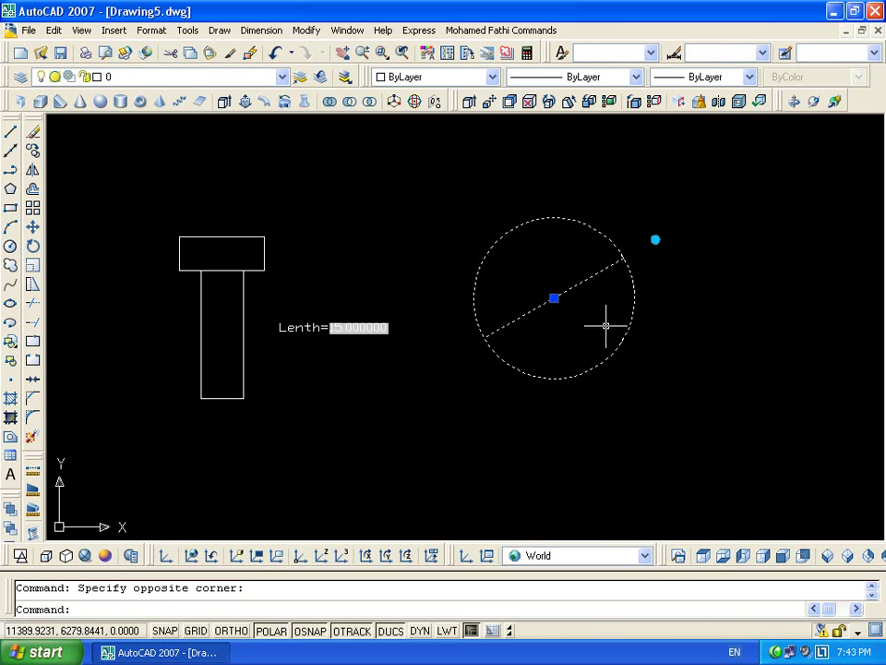
pyautogui.click(656, 239)
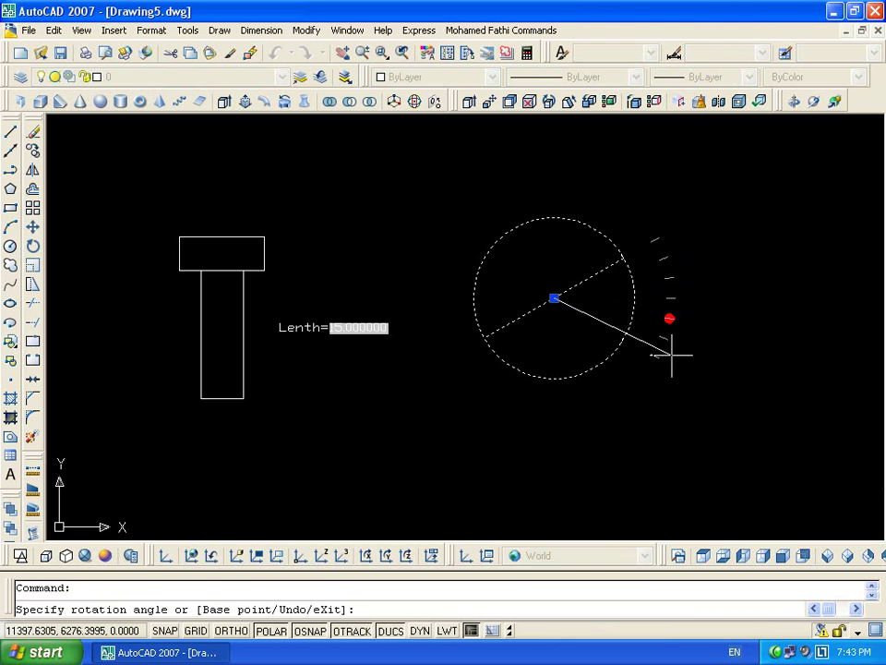
pyautogui.click(672, 360)
pyautogui.click(656, 358)
pyautogui.click(668, 270)
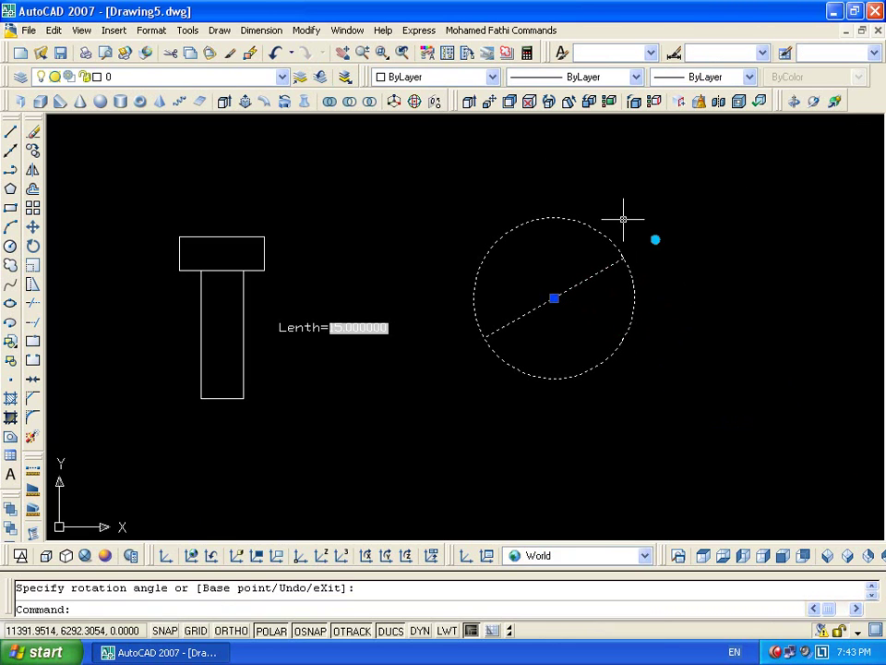
# Attach a Rotate action on the diagonal line to the Angle parameter and save cirline
pyautogui.doubleClick(549, 218)
pyautogui.click(422, 447)
pyautogui.click(587, 270)
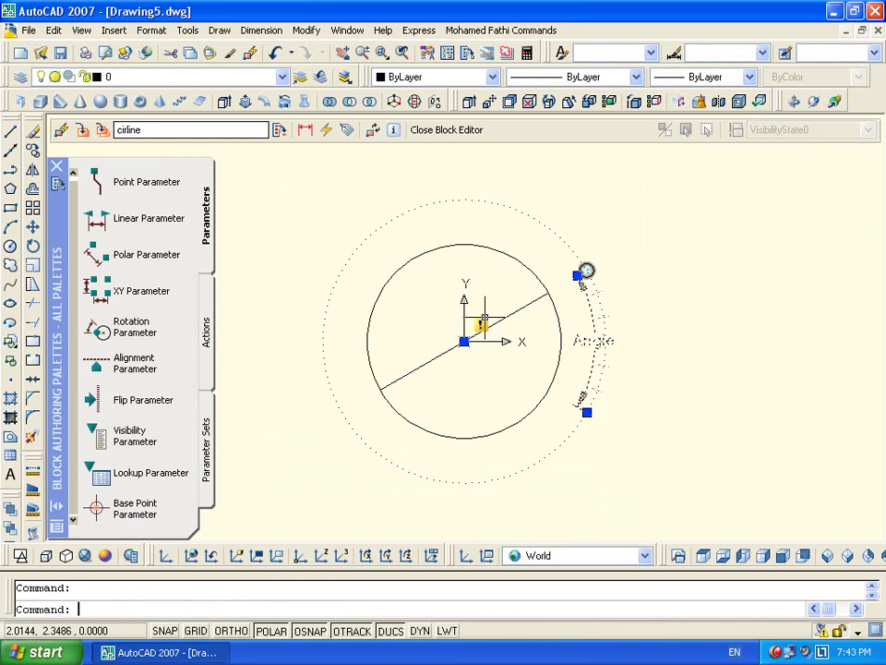
pyautogui.doubleClick(587, 271)
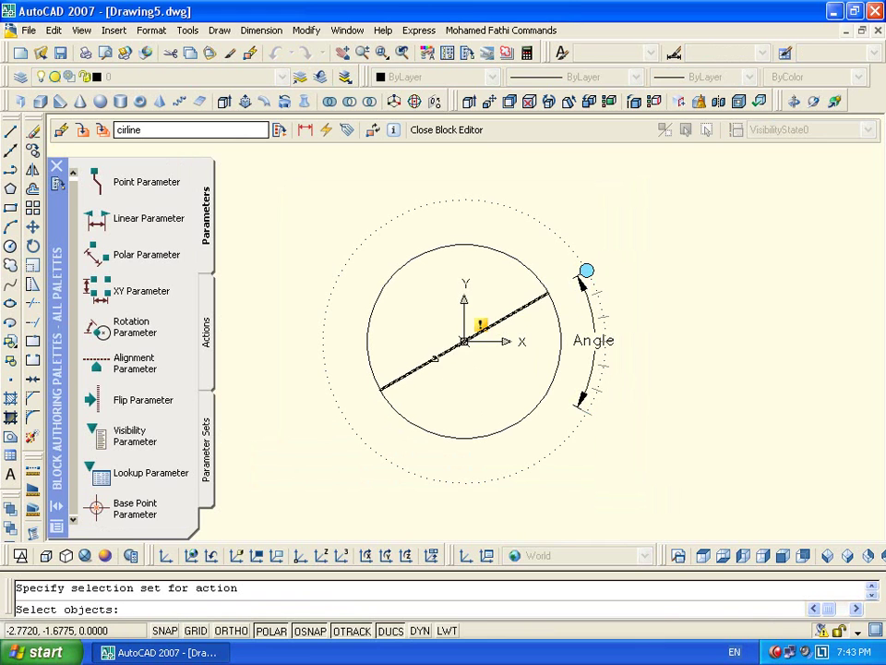
pyautogui.click(435, 361)
pyautogui.press('Return')
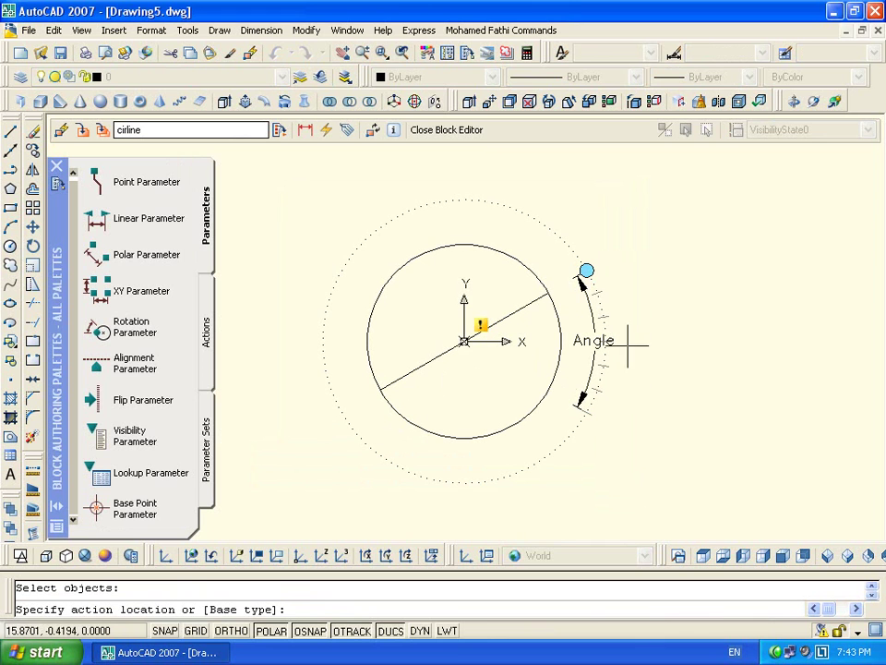
pyautogui.click(672, 265)
pyautogui.click(426, 130)
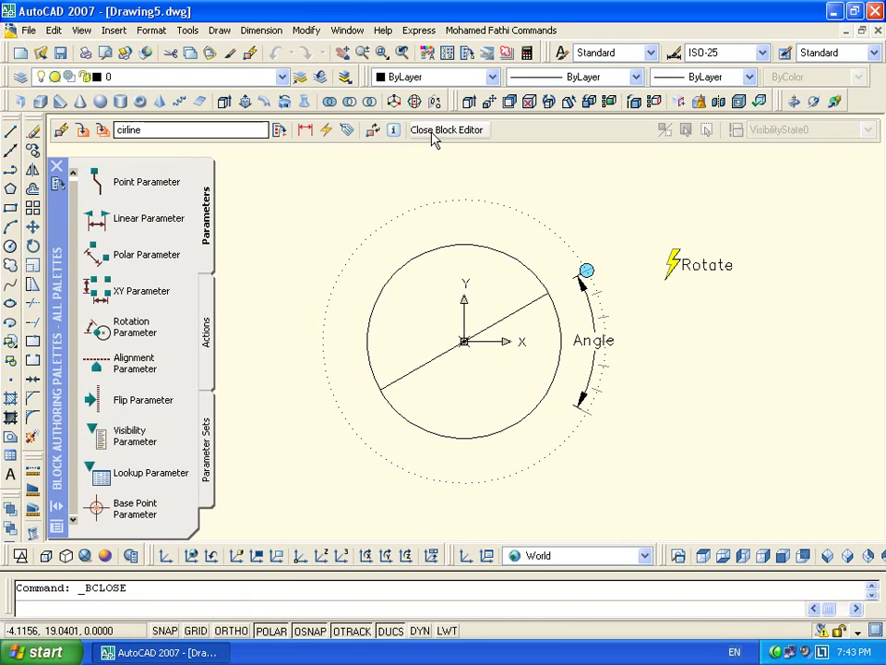
pyautogui.click(371, 370)
# Select the cirline block and rotate its line through 0°, -30° and 30°
pyautogui.click(687, 364)
pyautogui.click(607, 263)
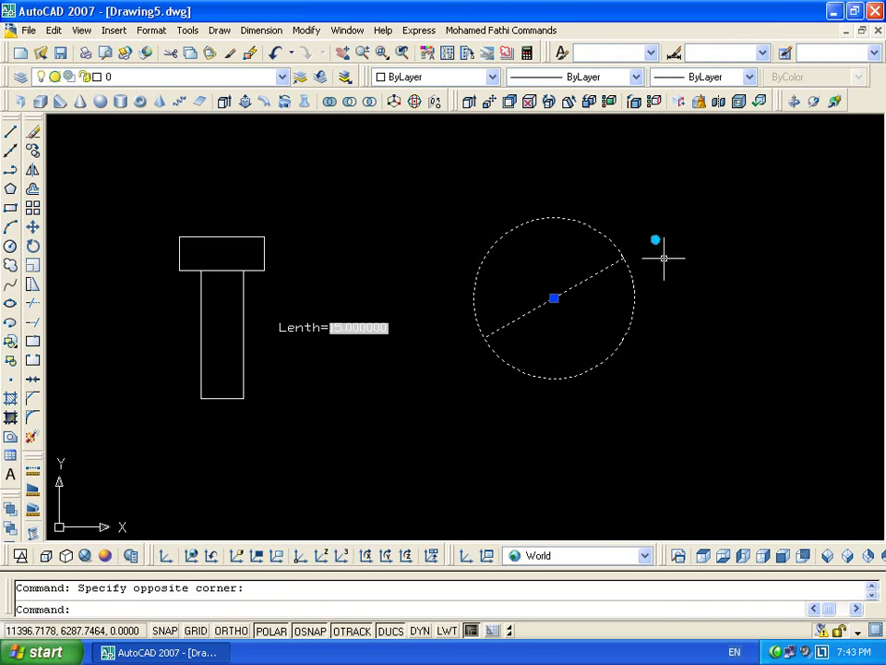
pyautogui.click(655, 239)
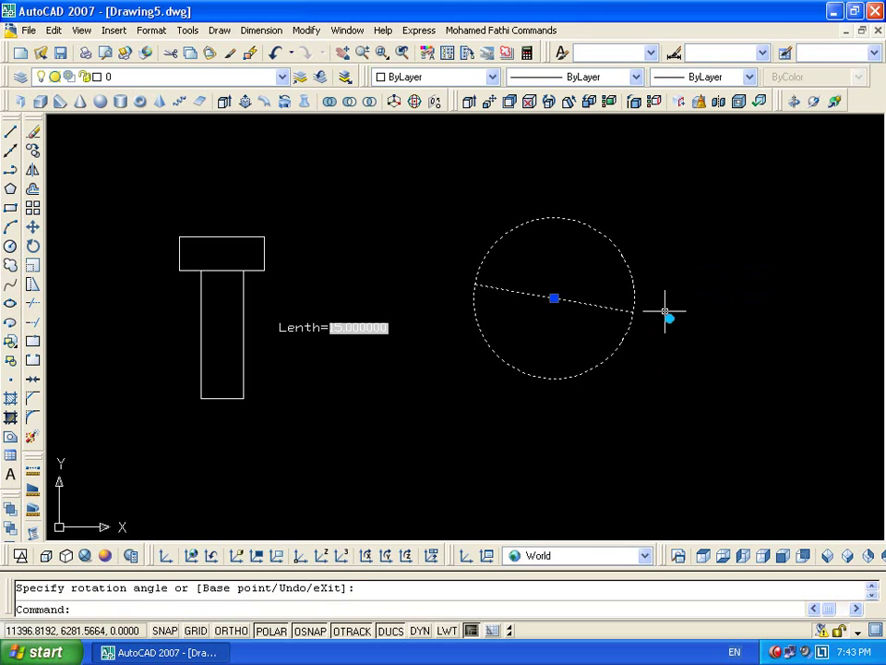
pyautogui.click(656, 356)
pyautogui.click(673, 296)
pyautogui.click(671, 296)
pyautogui.click(664, 256)
pyautogui.click(664, 255)
pyautogui.click(658, 240)
pyautogui.click(658, 240)
pyautogui.click(678, 288)
pyautogui.click(671, 297)
pyautogui.click(678, 375)
pyautogui.click(656, 356)
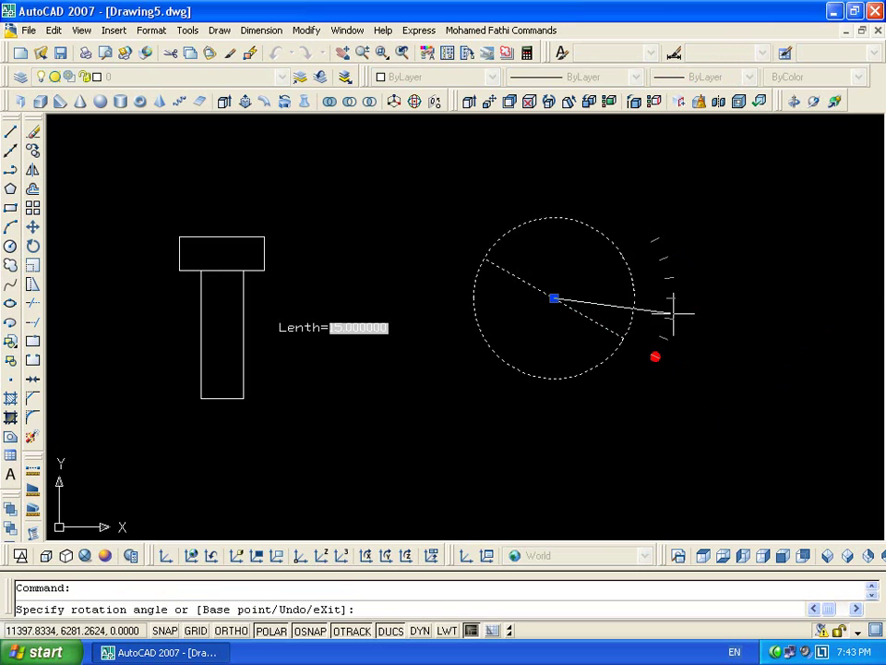
pyautogui.click(677, 301)
pyautogui.click(671, 297)
pyautogui.click(677, 233)
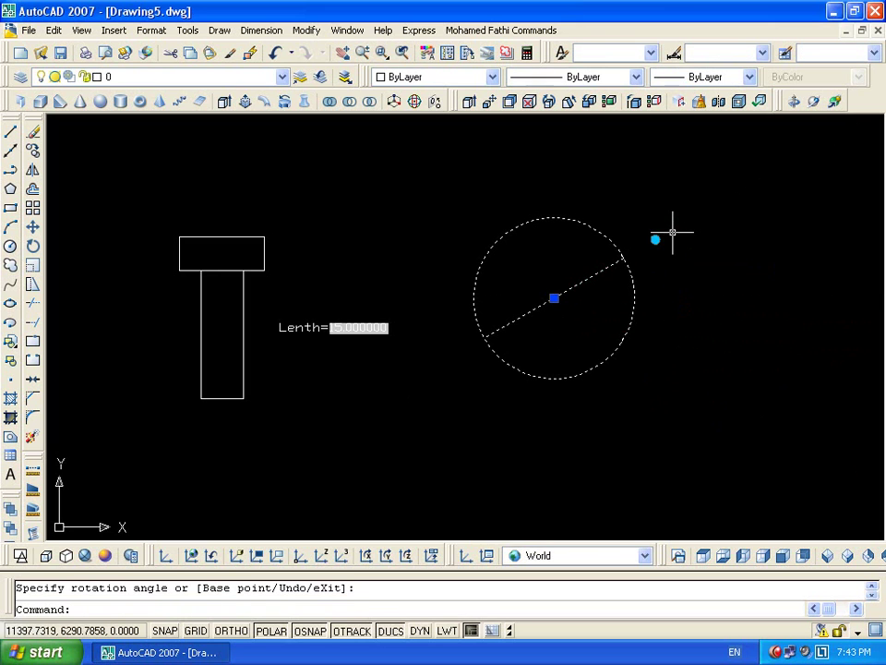
# Rotate the line through 340°, 330°, 10° and 30°, ending sloped down-right, then deselect
pyautogui.click(656, 240)
pyautogui.click(662, 301)
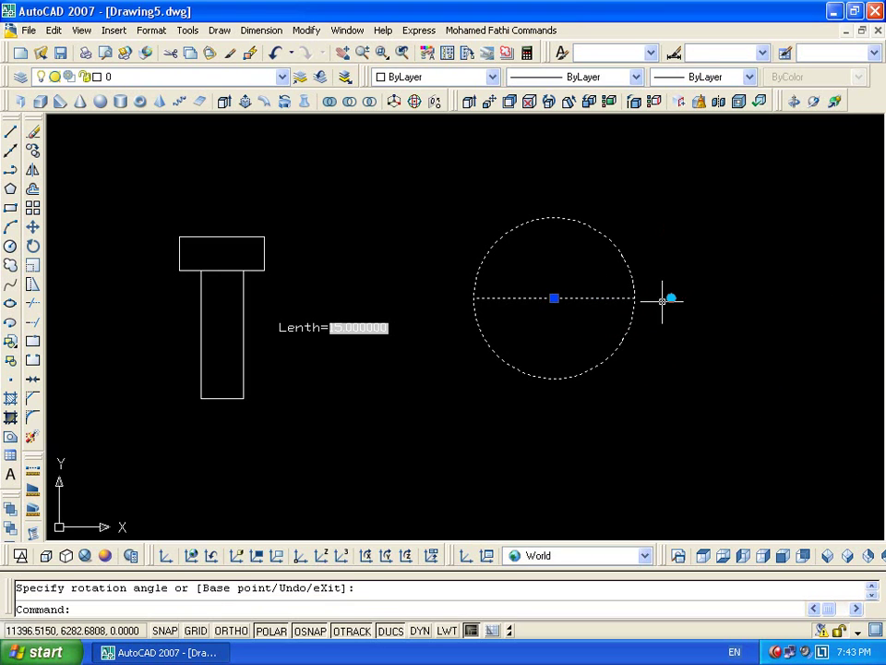
pyautogui.click(673, 291)
pyautogui.click(682, 296)
pyautogui.click(671, 297)
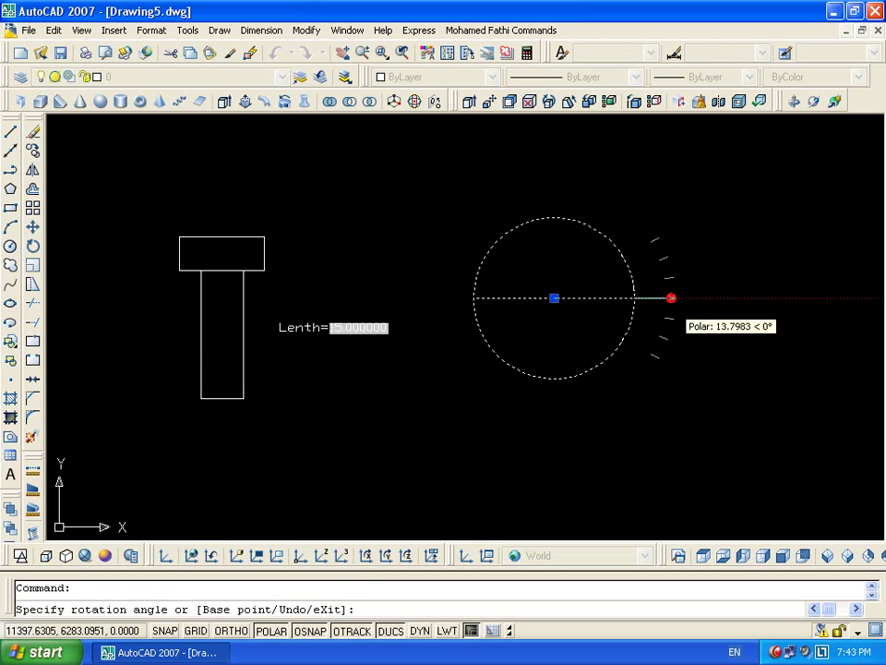
pyautogui.click(666, 338)
pyautogui.click(664, 337)
pyautogui.click(655, 363)
pyautogui.click(656, 356)
pyautogui.click(674, 276)
pyautogui.click(669, 277)
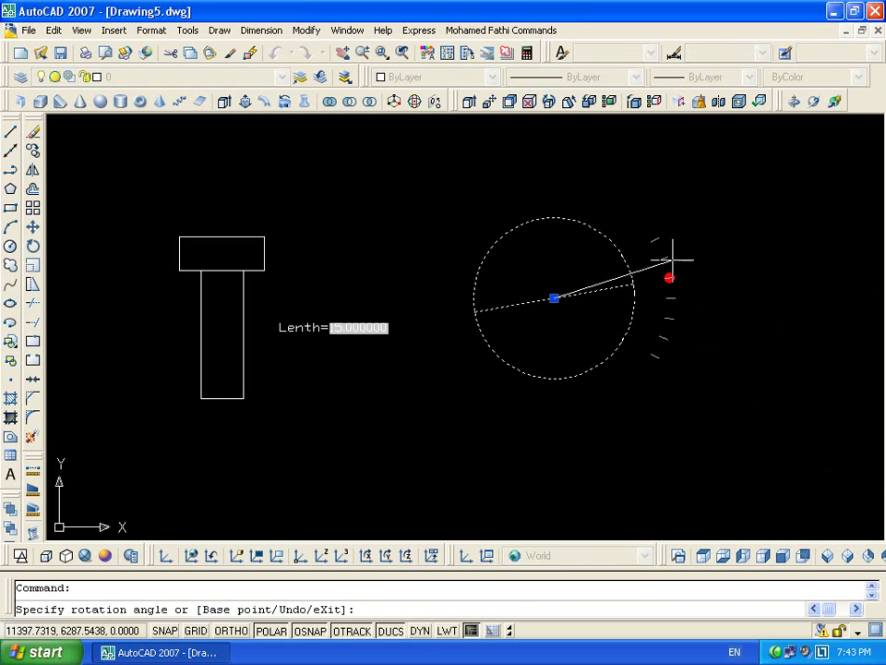
pyautogui.click(667, 238)
pyautogui.click(668, 237)
pyautogui.click(658, 297)
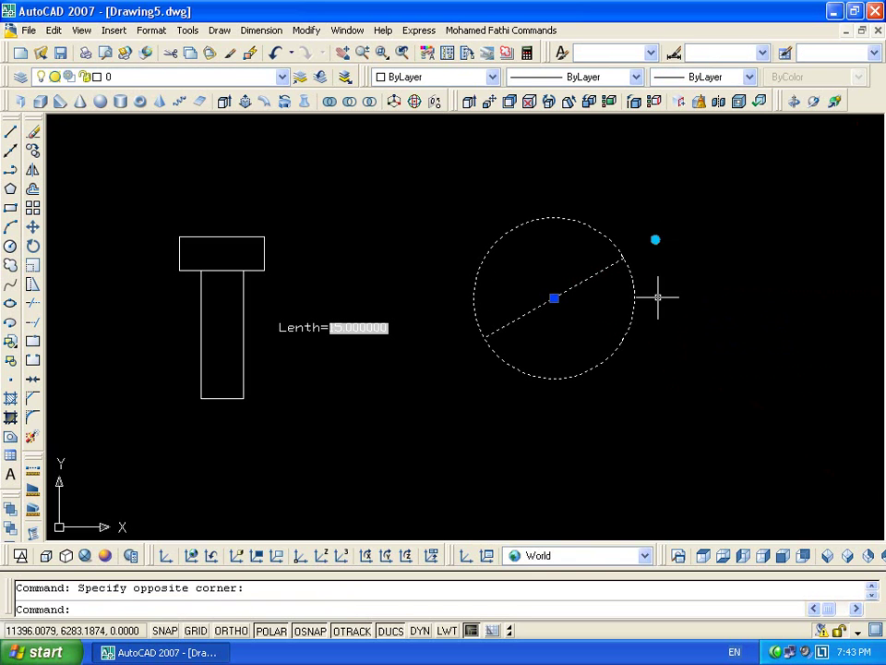
pyautogui.click(655, 240)
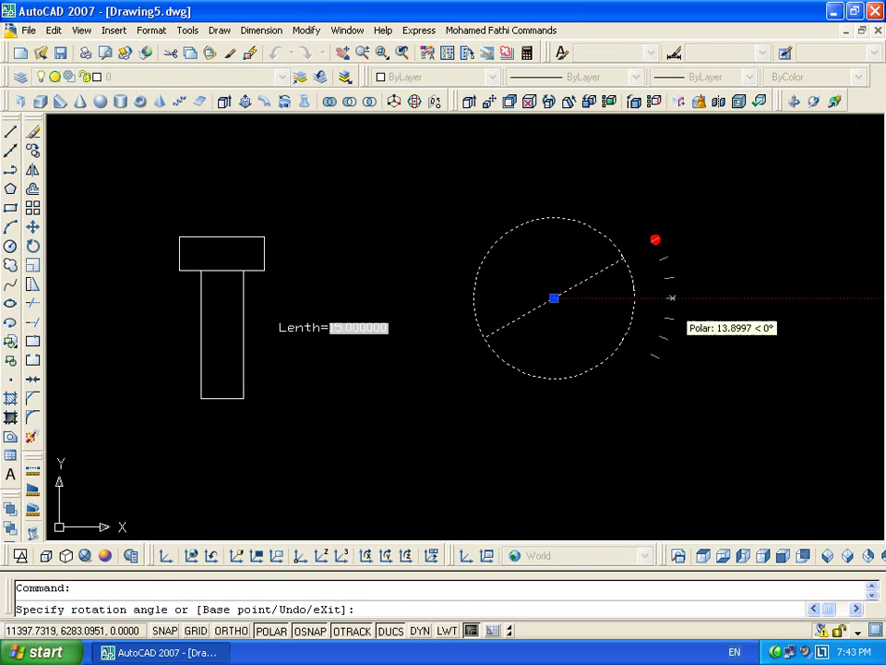
pyautogui.click(671, 343)
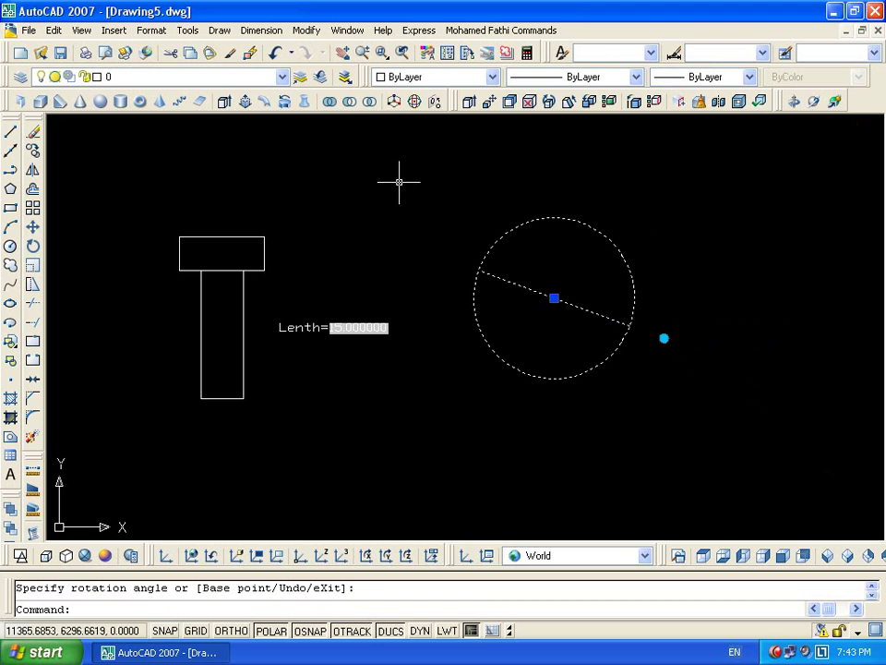
pyautogui.press('Escape')
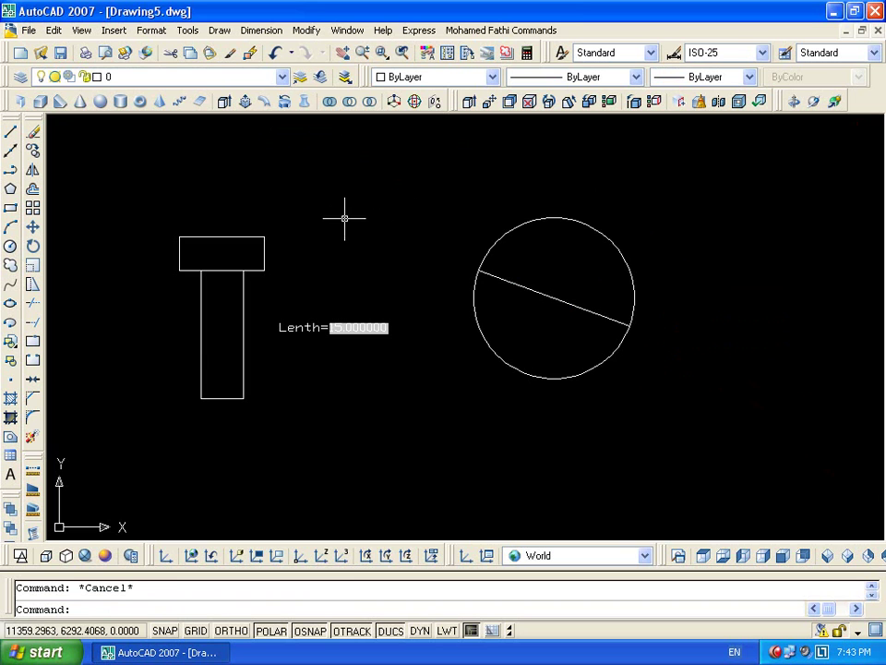
# Draw a rectangle with a small circle inside it
pyautogui.write('ec')
pyautogui.press('Return')
pyautogui.moveTo(701, 425); pyautogui.dragTo(455, 432, button='middle')
pyautogui.click(517, 385)
pyautogui.click(713, 228)
pyautogui.write('c')
pyautogui.press('Return')
pyautogui.click(563, 268)
pyautogui.click(580, 255)
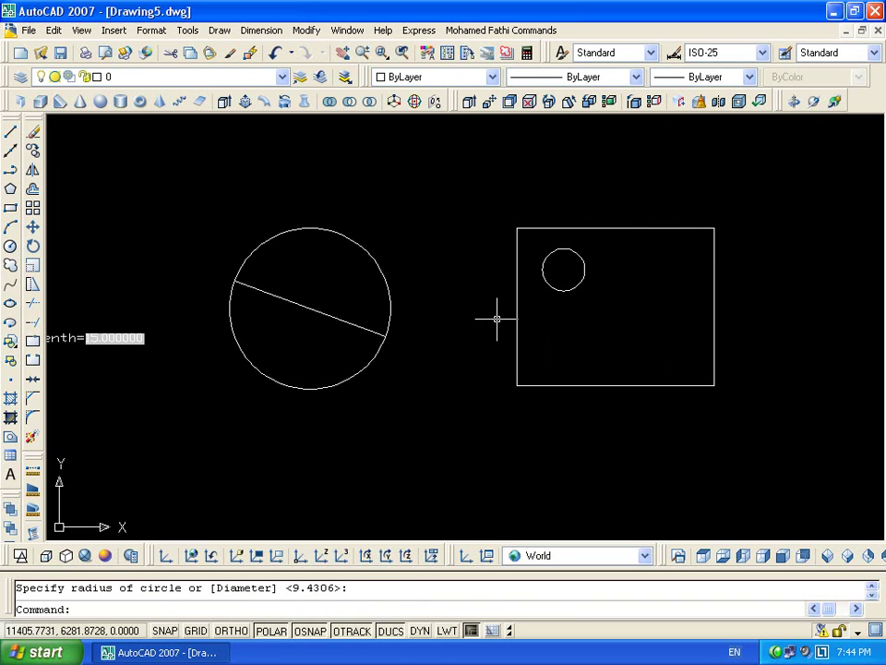
# Define the rectangle and circle as block 111, based at the circle's centre, and open it for editing
pyautogui.click(615, 211)
pyautogui.click(486, 498)
pyautogui.write('b')
pyautogui.press('Return')
pyautogui.write('111')
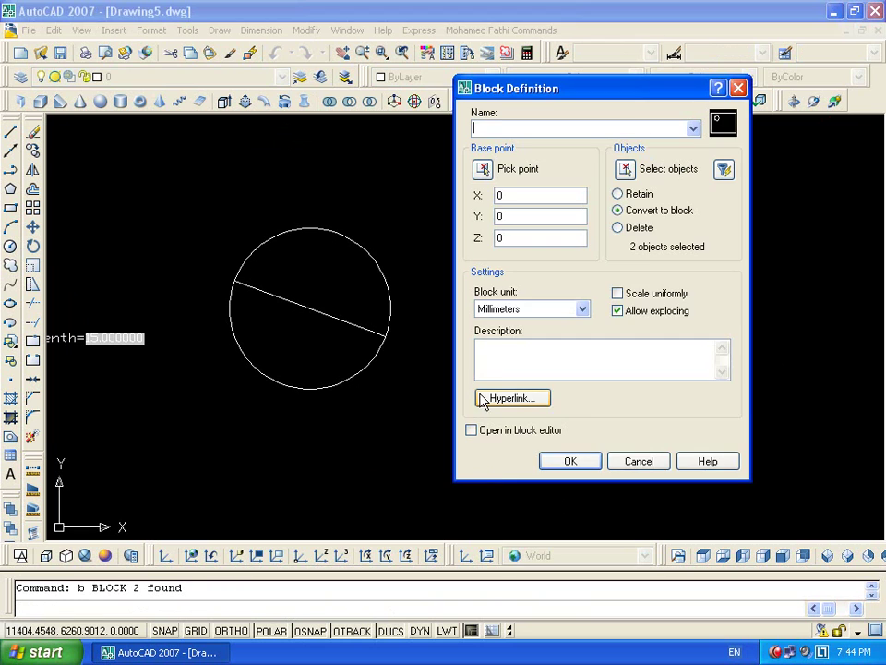
pyautogui.click(483, 168)
pyautogui.click(563, 269)
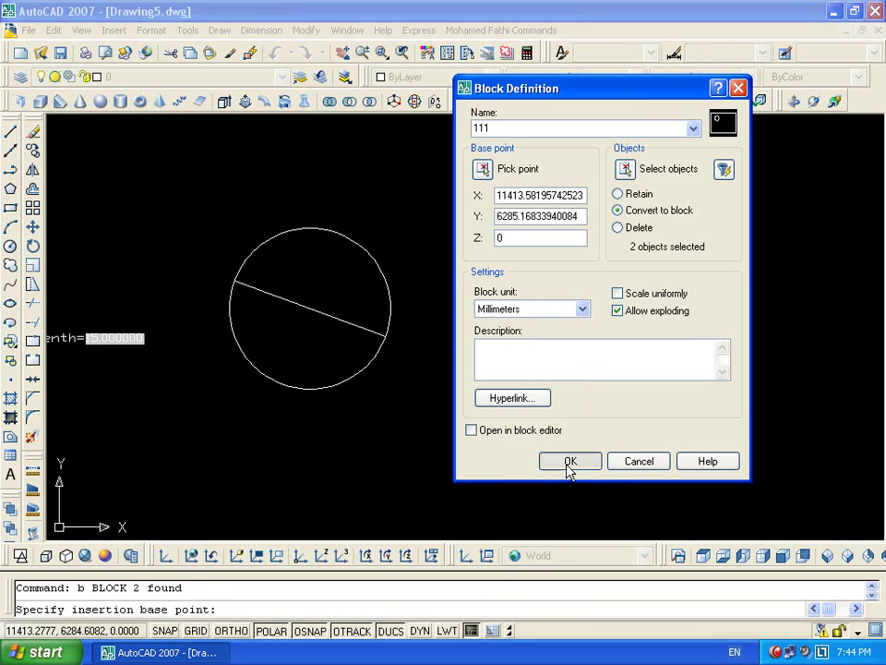
pyautogui.click(570, 460)
pyautogui.doubleClick(593, 385)
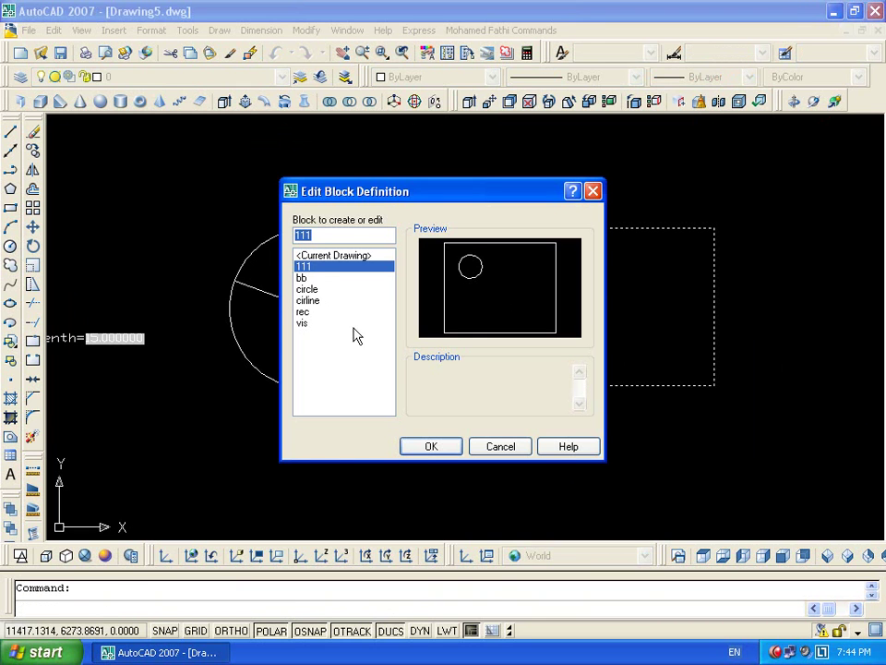
# Add a Position point parameter at the small circle's centre in block 111
pyautogui.click(429, 448)
pyautogui.click(143, 185)
pyautogui.click(372, 273)
pyautogui.click(482, 328)
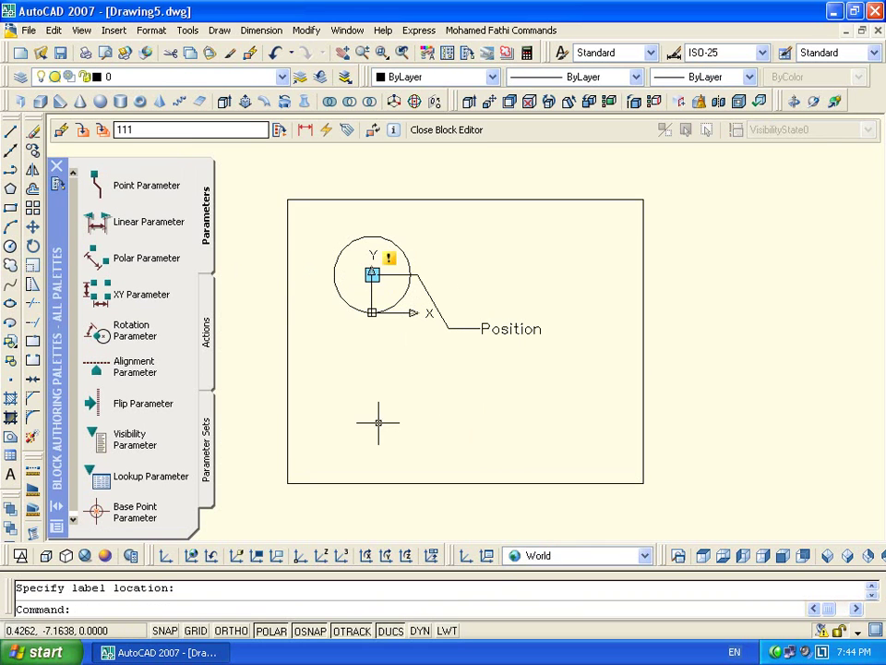
# Attach a Move action on the small circle to Position and save block 111
pyautogui.doubleClick(433, 300)
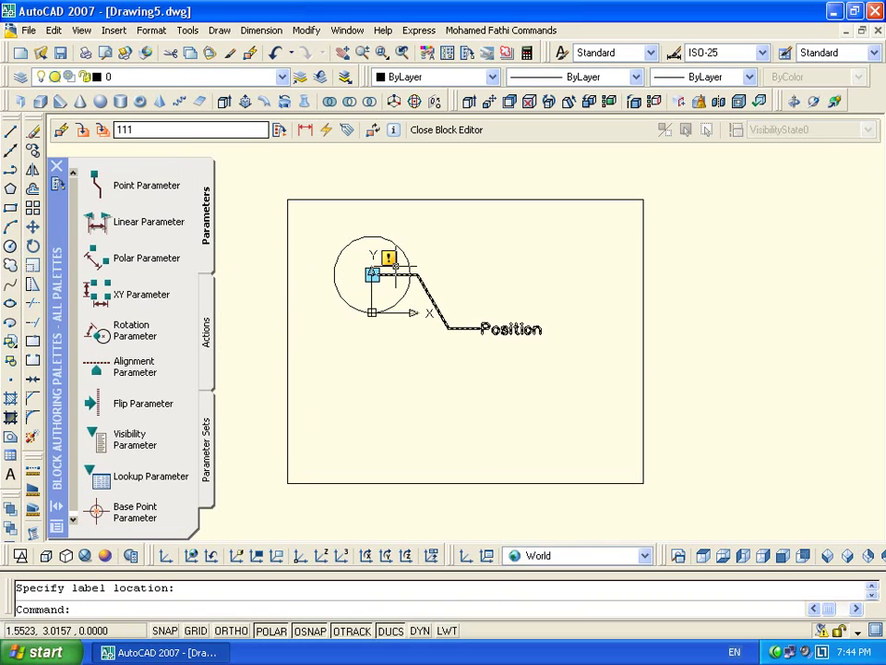
pyautogui.rightClick(523, 294)
pyautogui.click(605, 368)
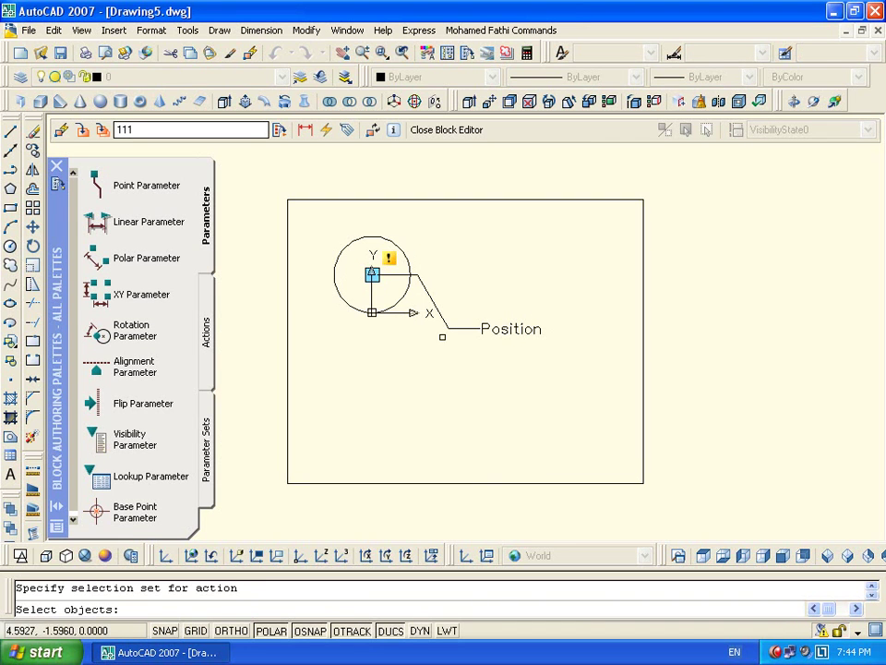
pyautogui.click(335, 273)
pyautogui.press('Return')
pyautogui.click(456, 262)
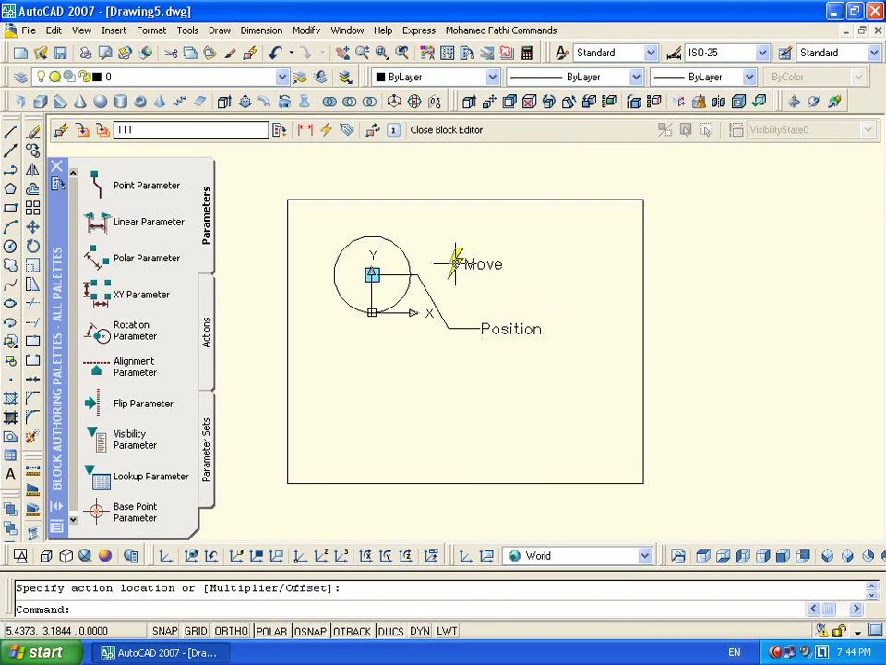
pyautogui.click(452, 130)
pyautogui.click(389, 349)
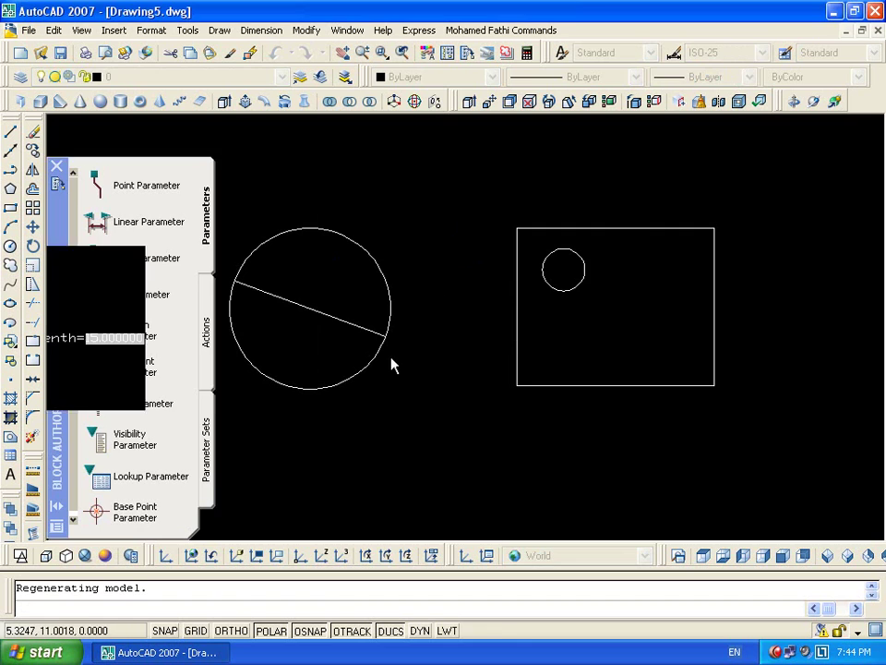
# Select block 111 with a selection window, retrying after clearing the first selection
pyautogui.click(594, 263)
pyautogui.click(570, 336)
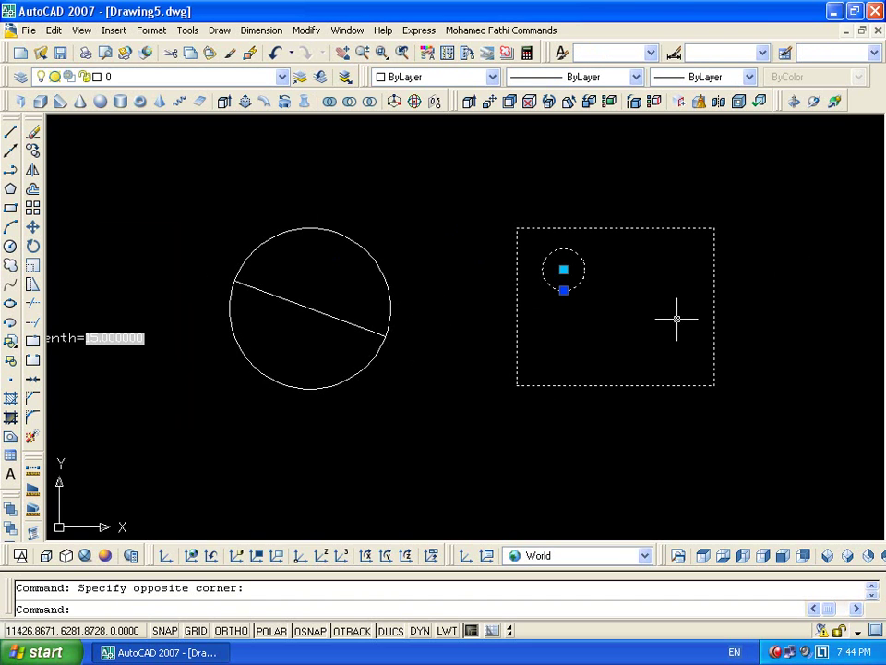
pyautogui.press('Escape')
pyautogui.click(784, 469)
pyautogui.click(678, 290)
# Drag the circle's move grip to the lower right, lower left, outside, then above the rectangle
pyautogui.click(564, 269)
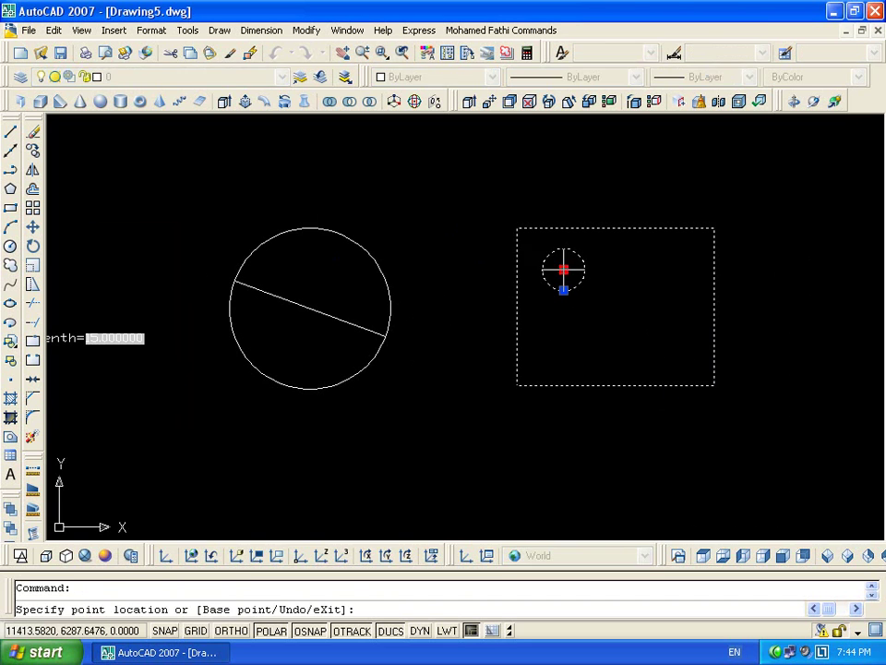
pyautogui.click(675, 333)
pyautogui.click(675, 333)
pyautogui.click(542, 356)
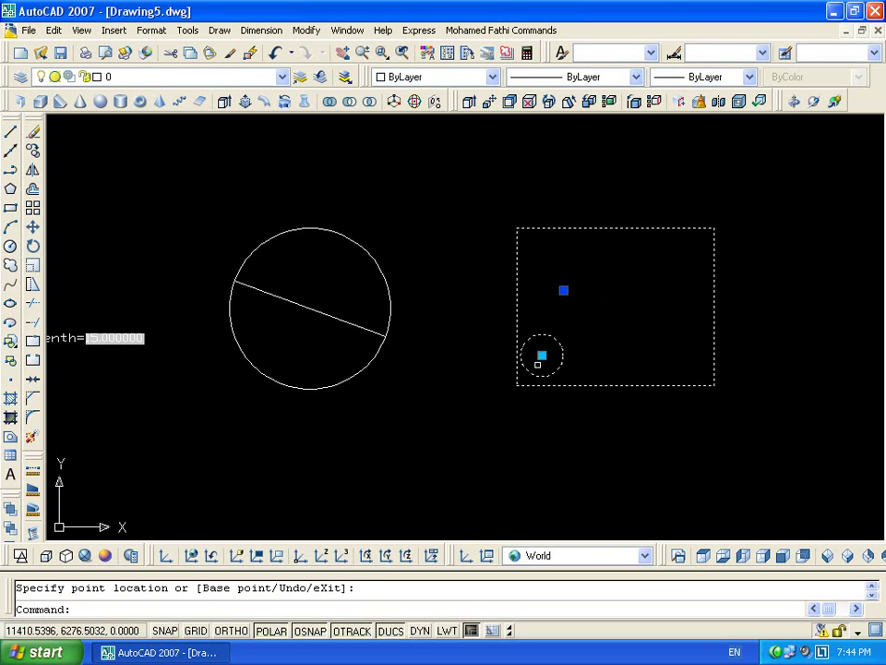
pyautogui.click(542, 356)
pyautogui.click(480, 390)
pyautogui.click(478, 391)
pyautogui.click(464, 205)
pyautogui.click(473, 206)
pyautogui.click(614, 268)
# Clear and reselect block 111 several times to show its grips again
pyautogui.press('Escape')
pyautogui.click(847, 297)
pyautogui.click(638, 417)
pyautogui.press('Escape')
pyautogui.click(861, 435)
pyautogui.click(575, 300)
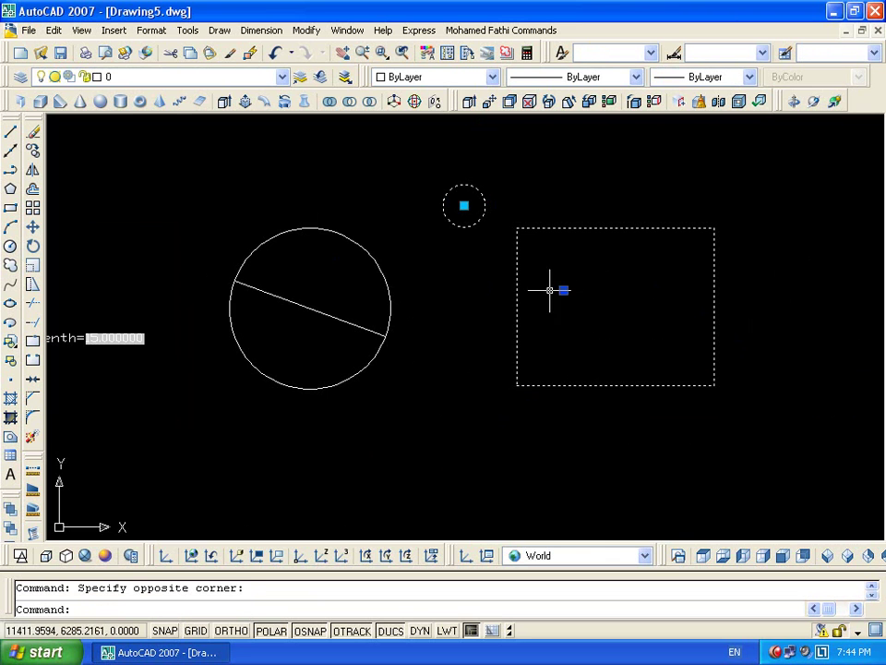
pyautogui.press('Escape')
pyautogui.click(612, 213)
pyautogui.click(475, 198)
# Move the circle by its grip to the top, right side, lower middle, then near the top
pyautogui.click(462, 202)
pyautogui.click(464, 191)
pyautogui.click(464, 205)
pyautogui.click(574, 239)
pyautogui.click(574, 239)
pyautogui.click(665, 292)
pyautogui.click(664, 292)
pyautogui.click(652, 301)
pyautogui.click(664, 293)
pyautogui.click(587, 340)
pyautogui.click(587, 338)
pyautogui.click(588, 254)
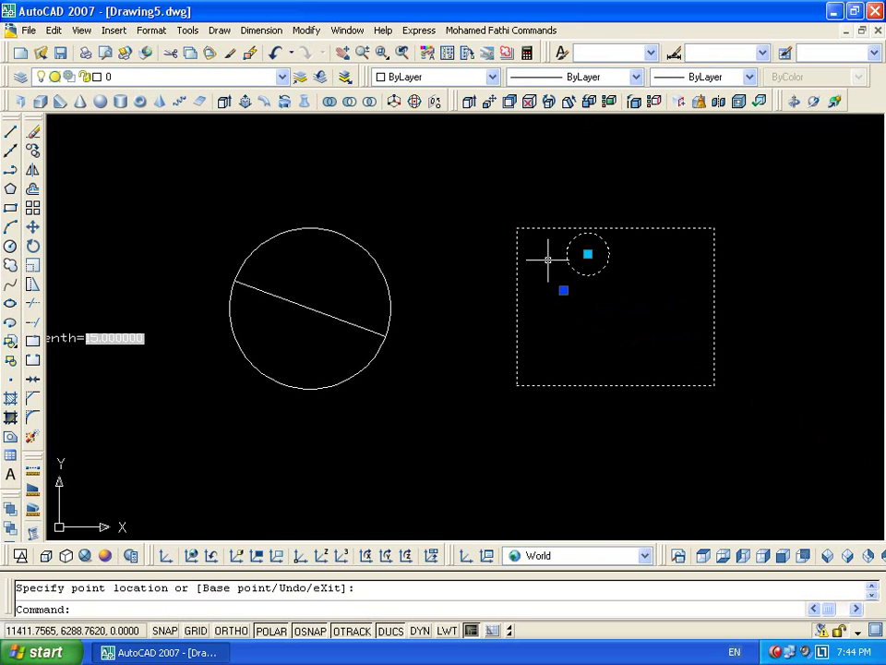
# Open block 111 in the Block Editor and erase all of its existing objects
pyautogui.doubleClick(518, 261)
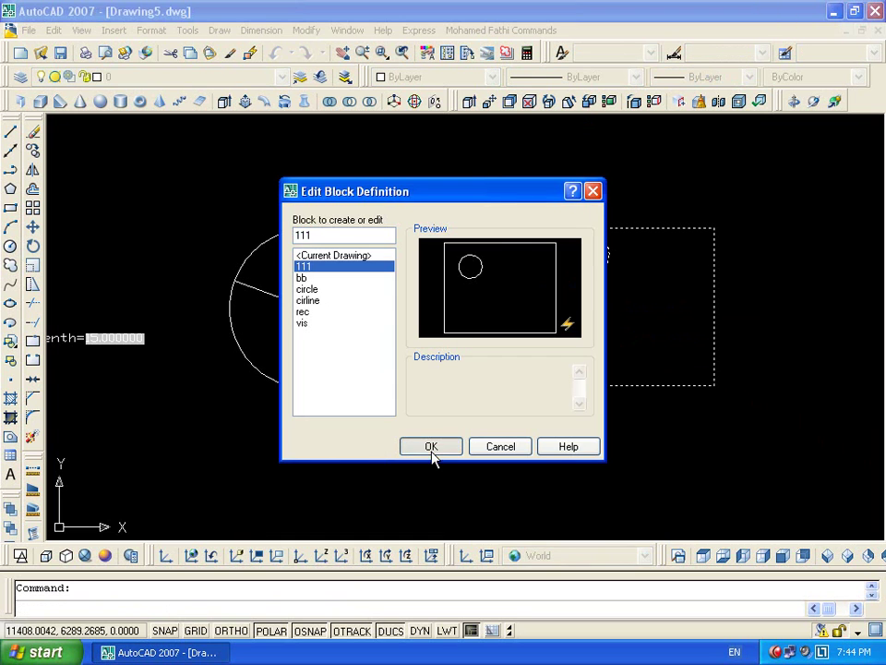
pyautogui.click(431, 447)
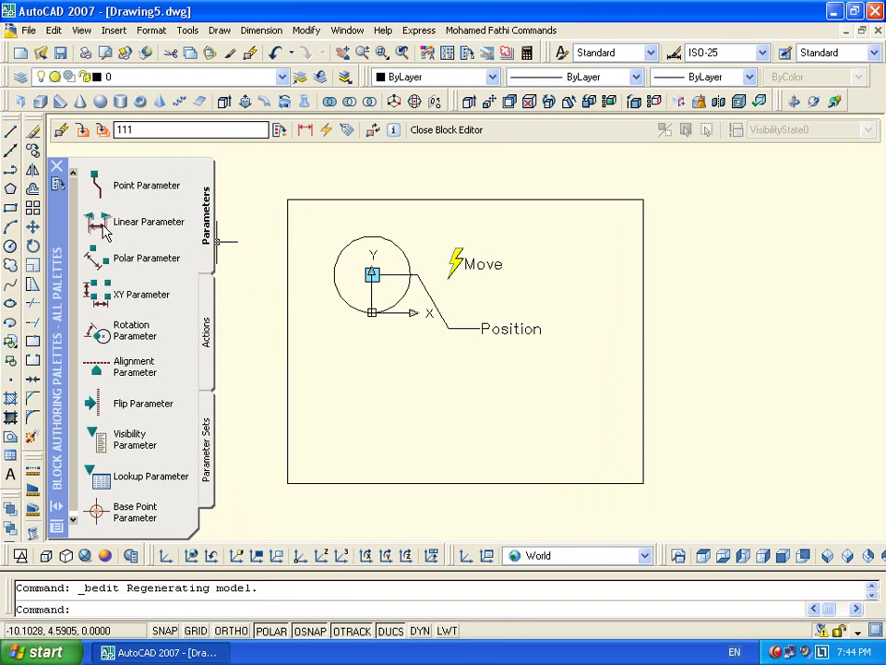
pyautogui.click(104, 267)
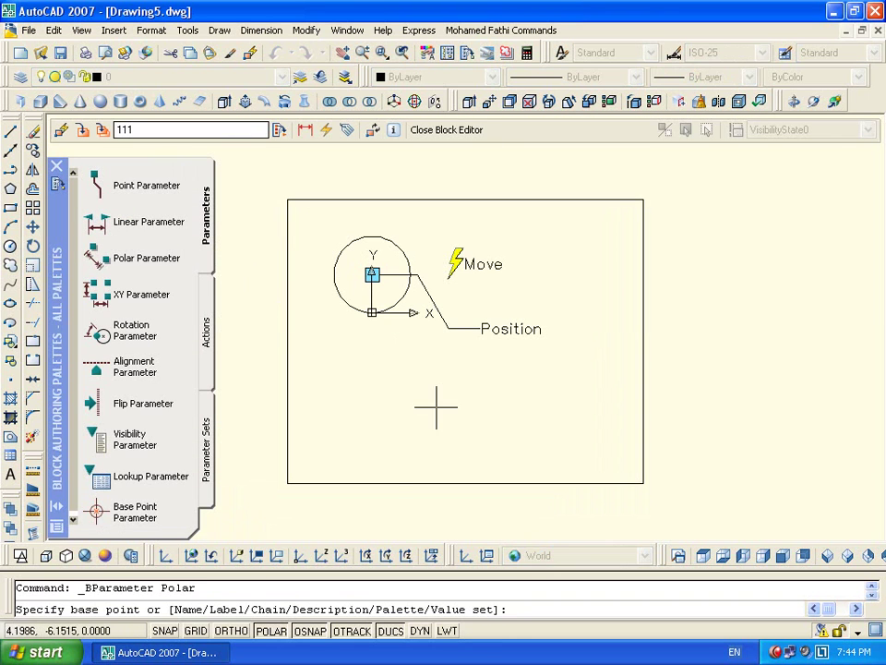
pyautogui.press('Escape')
pyautogui.press('Escape')
pyautogui.click(698, 191)
pyautogui.click(245, 519)
pyautogui.press('Delete')
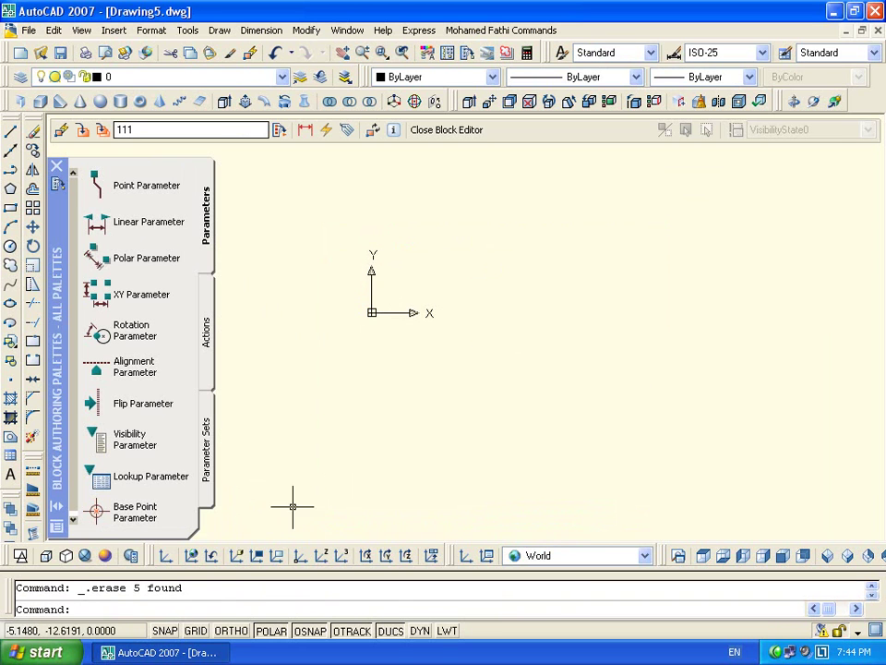
# Draw a new circle with the C command and centre it in view
pyautogui.write('c')
pyautogui.press('Return')
pyautogui.click(518, 263)
pyautogui.click(541, 253)
pyautogui.scroll(2, 534, 253)
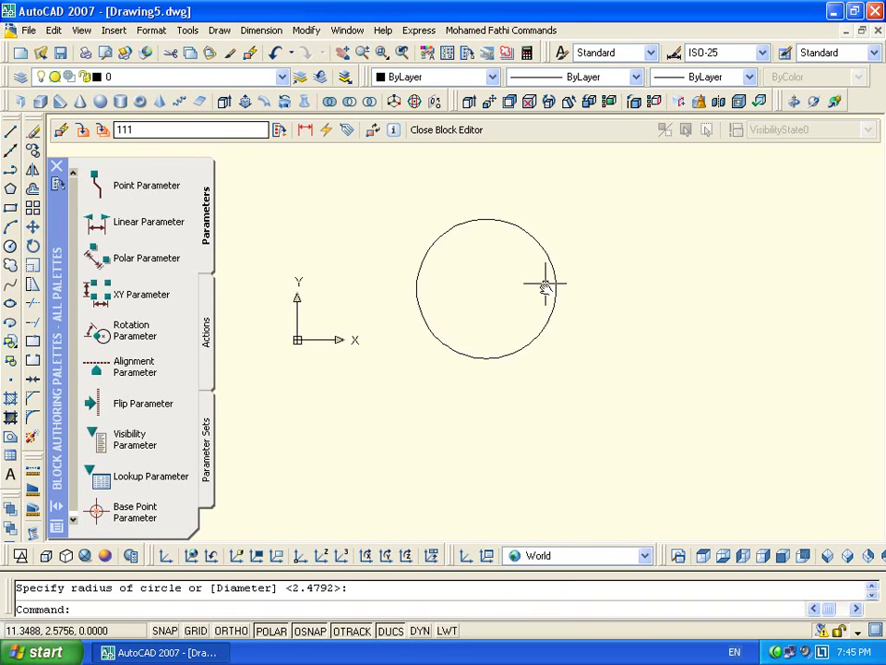
pyautogui.moveTo(534, 253); pyautogui.dragTo(536, 325, button='middle')
# Draw a small rectangle above the circle with REC and select it
pyautogui.write('rec')
pyautogui.press('Return')
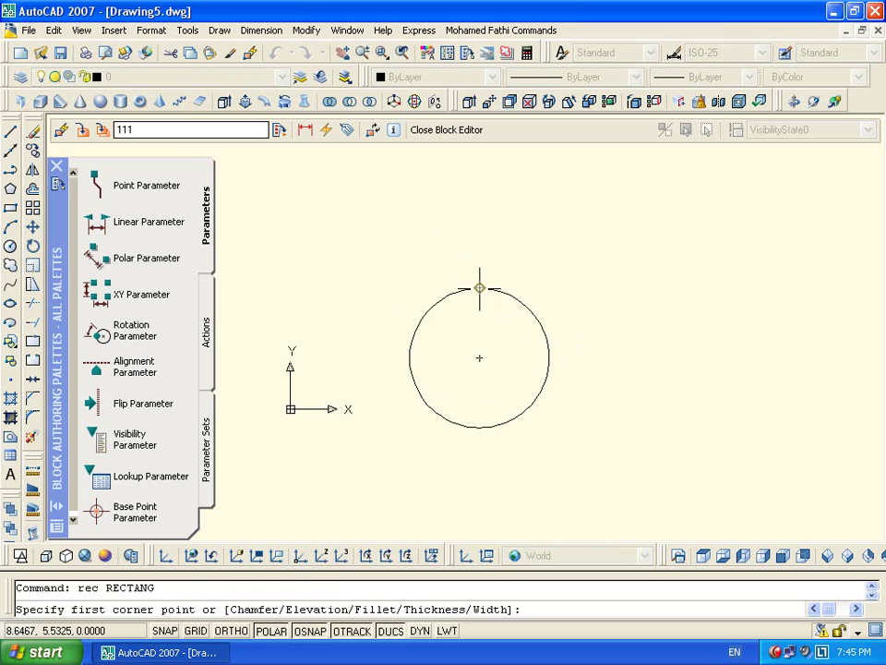
pyautogui.click(479, 269)
pyautogui.click(557, 223)
pyautogui.click(417, 168)
pyautogui.click(593, 247)
pyautogui.click(600, 286)
pyautogui.click(412, 213)
# Move the rectangle so its bottom-edge midpoint sits centred above the circle
pyautogui.write('m')
pyautogui.press('Return')
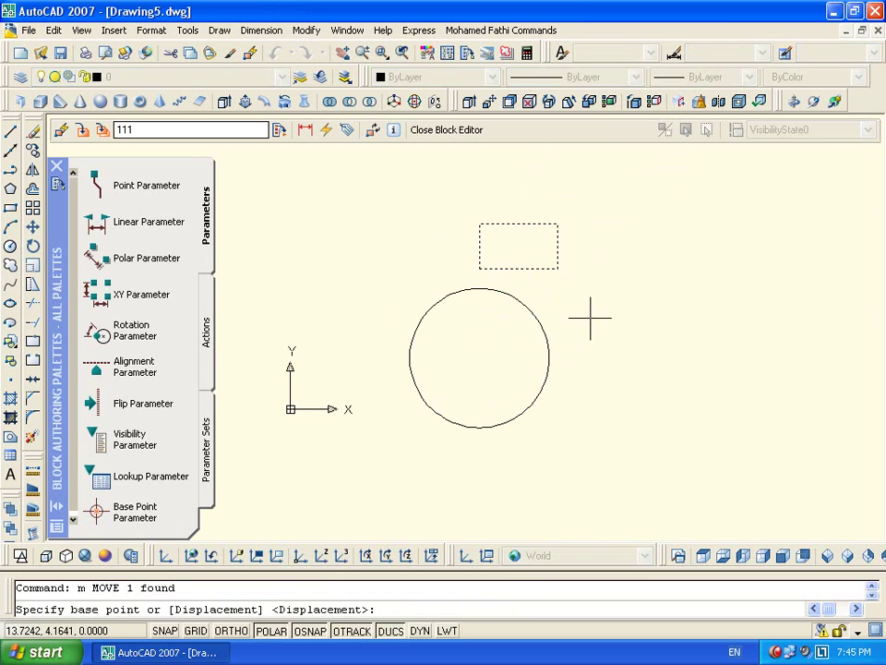
pyautogui.click(519, 268)
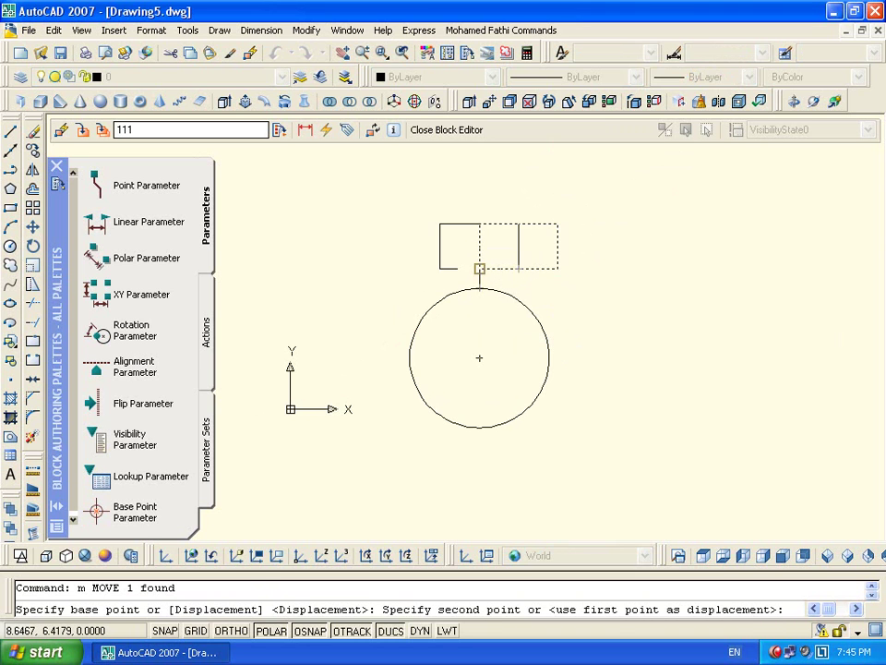
pyautogui.click(479, 269)
pyautogui.press('Escape')
pyautogui.scroll(-2, 540, 260)
pyautogui.moveTo(325, 323); pyautogui.dragTo(271, 310, button='middle')
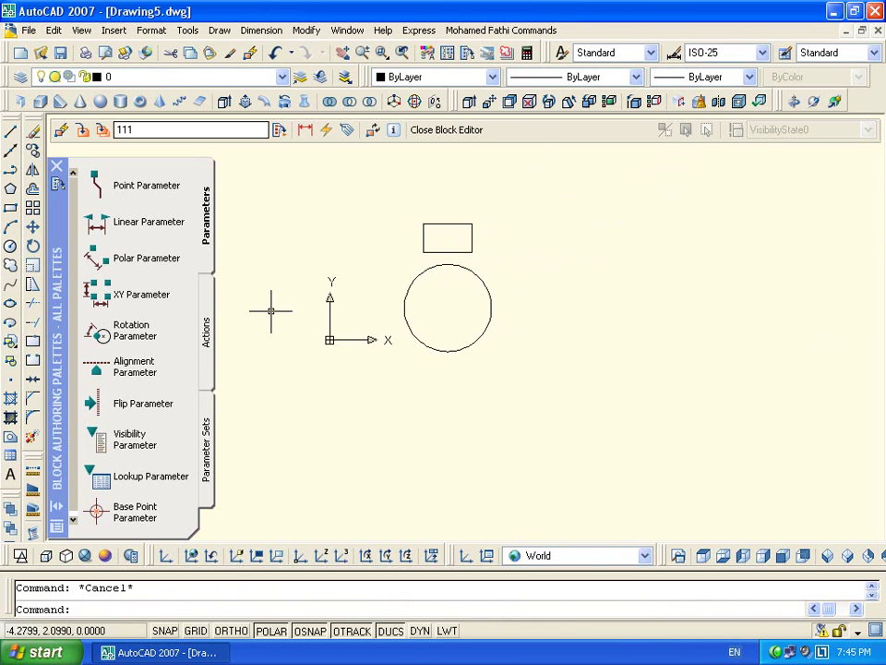
pyautogui.click(98, 259)
# Add a polar Distance parameter from circle centre to rectangle bottom midpoint, showing one grip
pyautogui.click(447, 307)
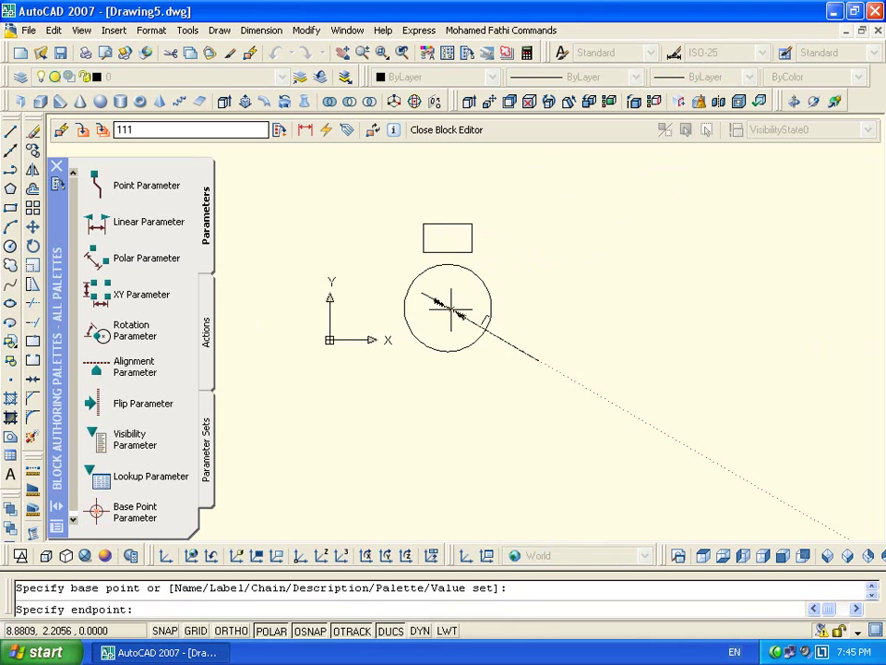
pyautogui.click(447, 252)
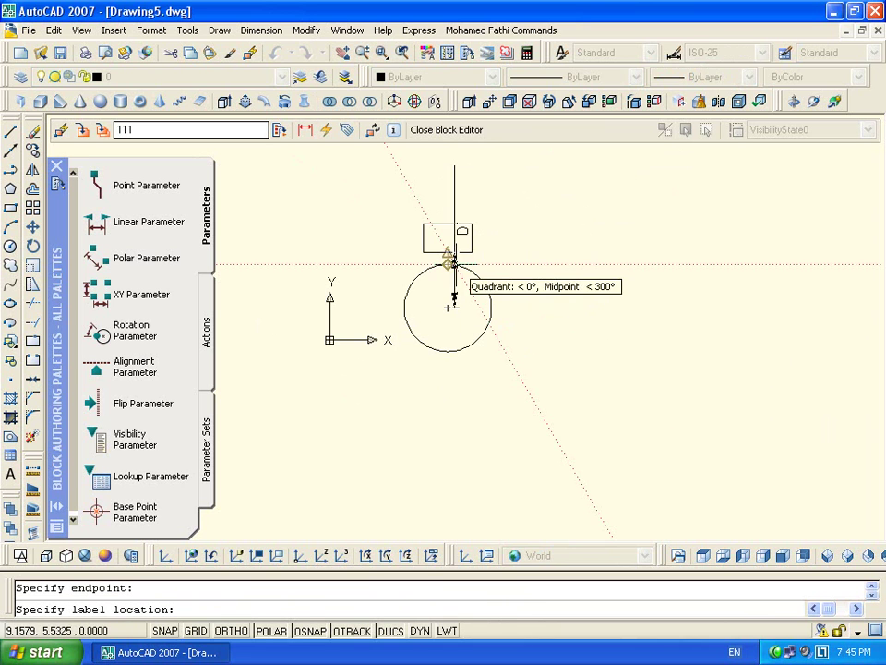
pyautogui.click(451, 256)
pyautogui.scroll(2, 453, 297)
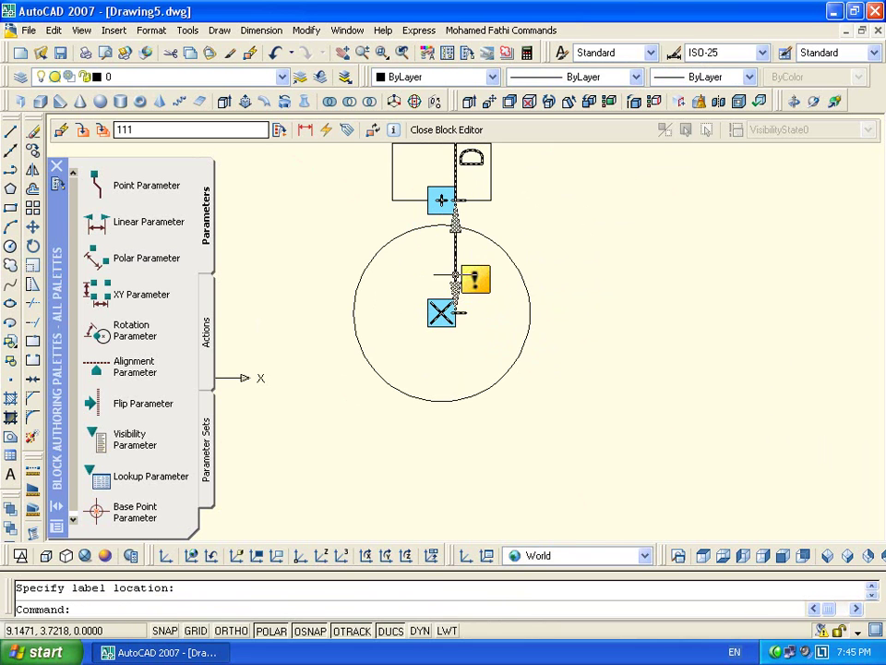
pyautogui.click(454, 242)
pyautogui.rightClick(458, 241)
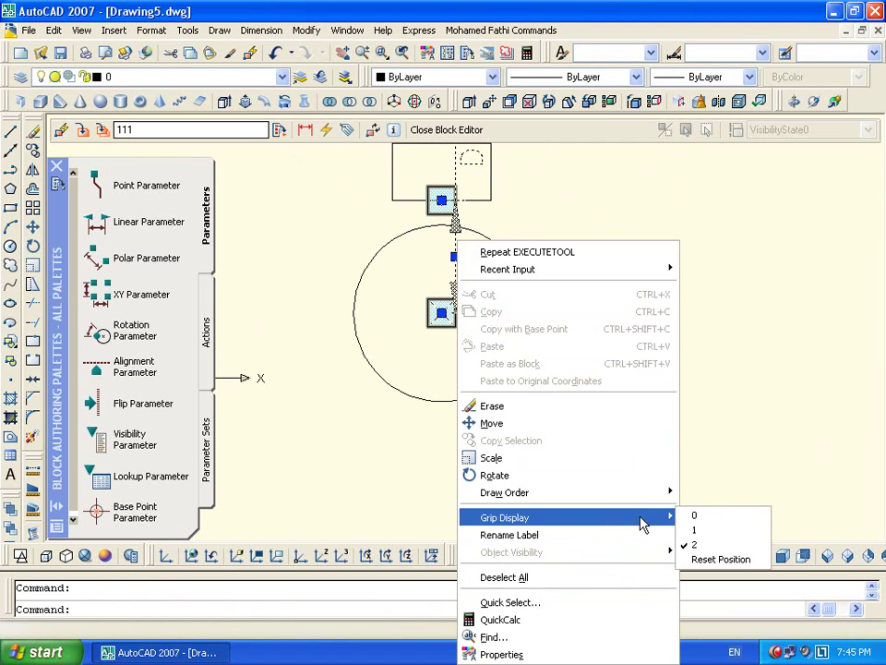
pyautogui.click(692, 529)
pyautogui.press('Escape')
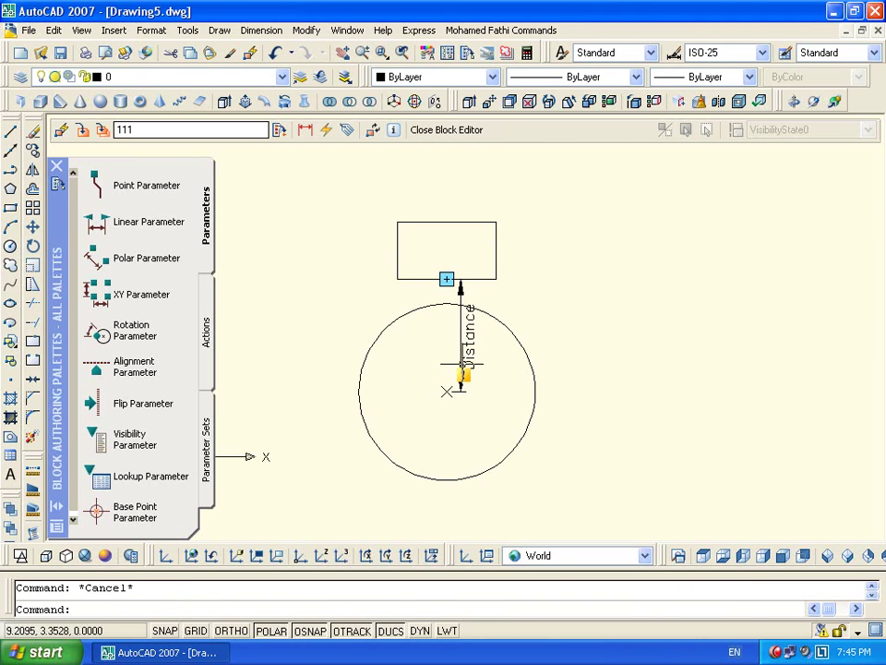
# Attach a Polar Stretch action to the parameter, framing and selecting the rectangle to stretch
pyautogui.doubleClick(469, 379)
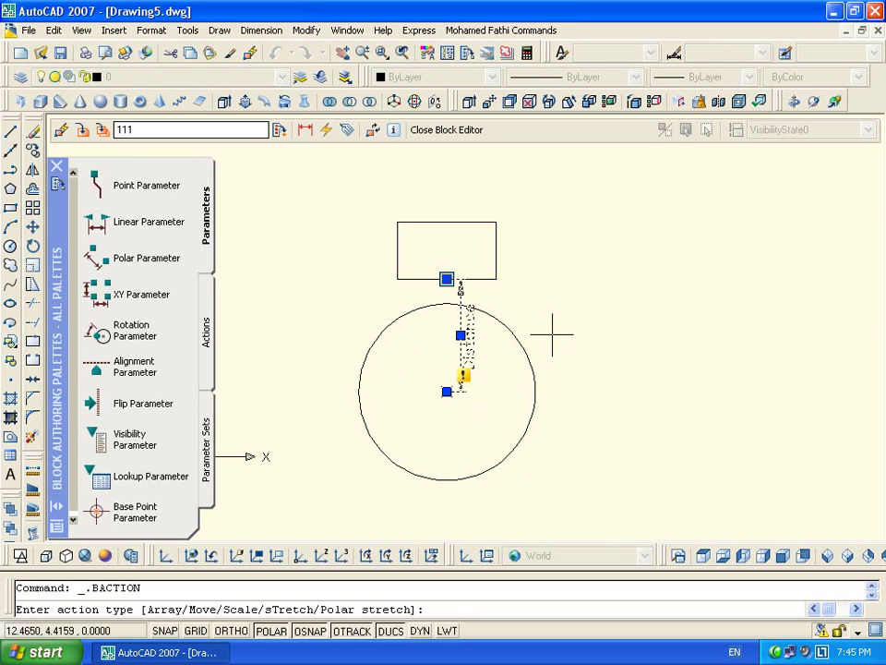
pyautogui.rightClick(552, 300)
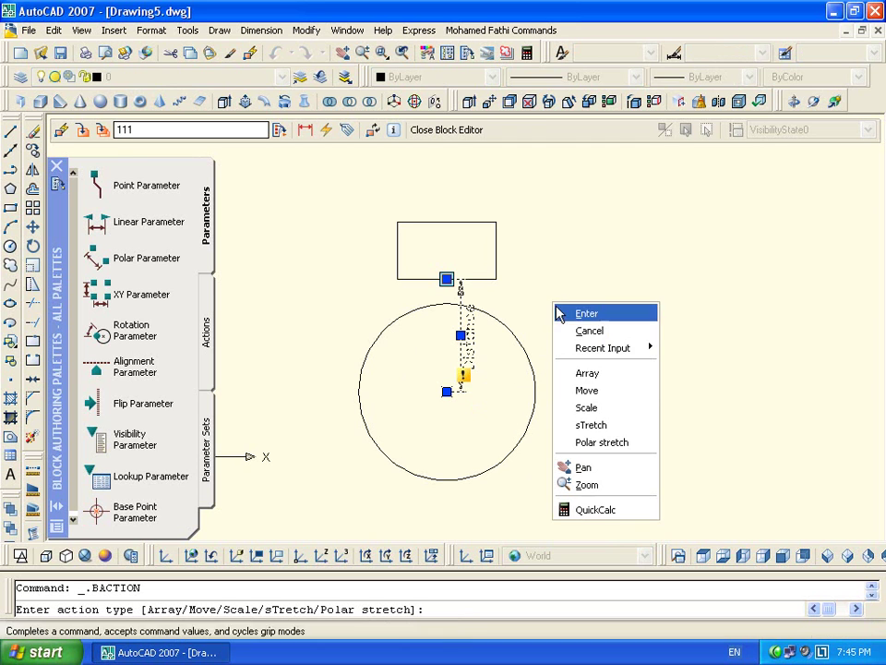
pyautogui.click(621, 443)
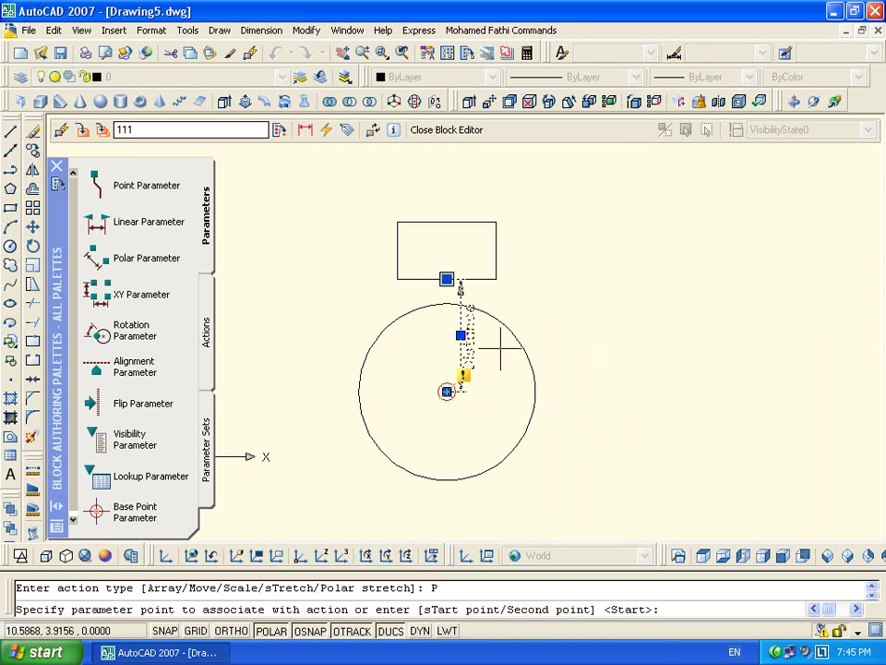
pyautogui.click(446, 279)
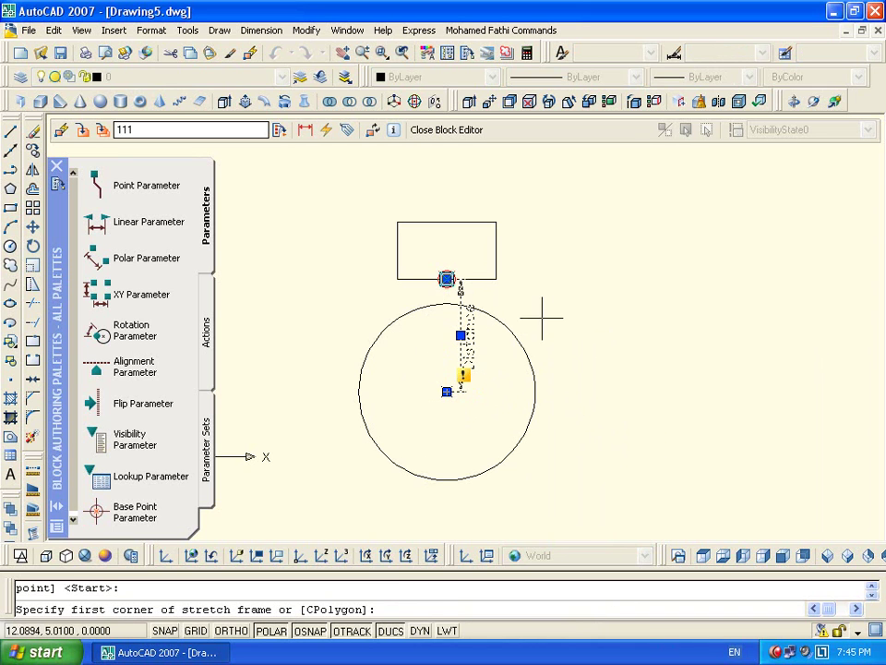
pyautogui.click(523, 299)
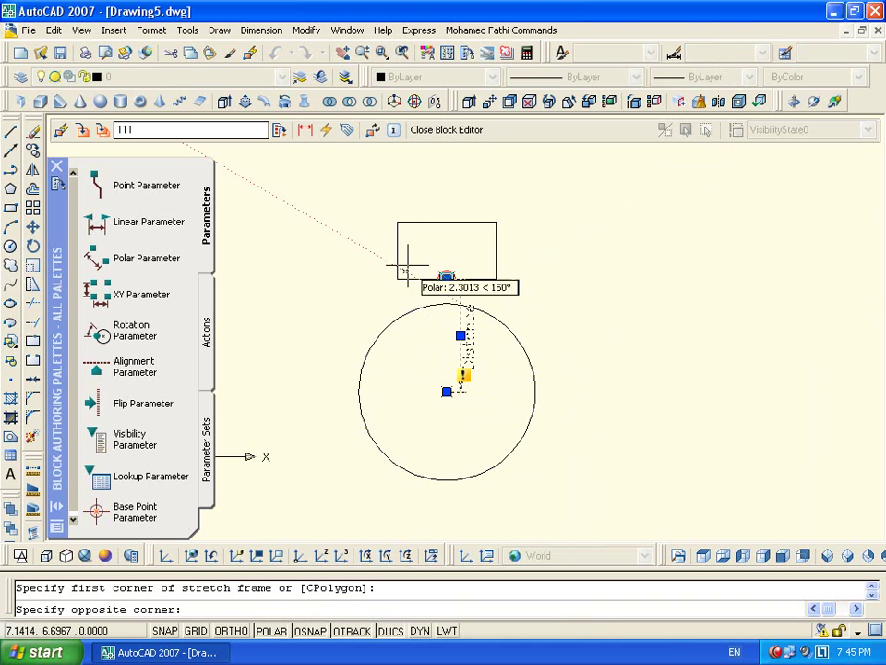
pyautogui.click(370, 204)
pyautogui.click(436, 222)
pyautogui.press('Return')
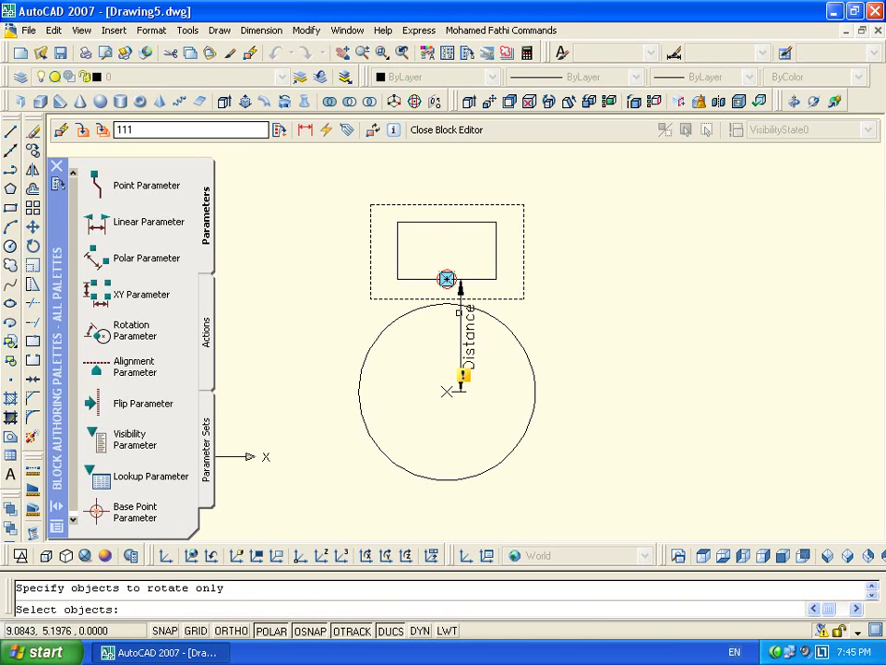
# Set the rectangle as the rotate-only object, place the action label, then close and save
pyautogui.click(397, 259)
pyautogui.press('Return')
pyautogui.click(571, 277)
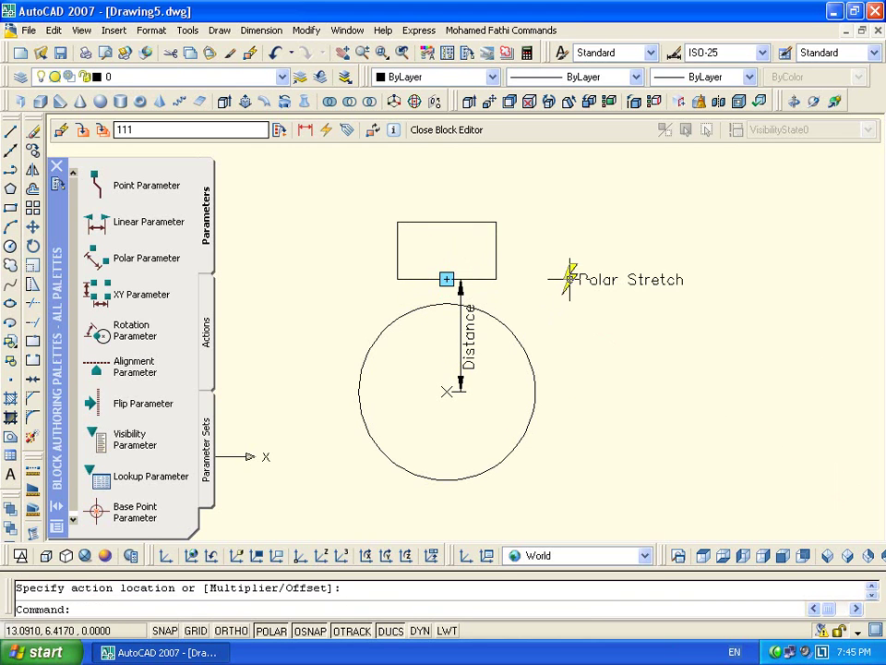
pyautogui.click(446, 129)
pyautogui.click(388, 372)
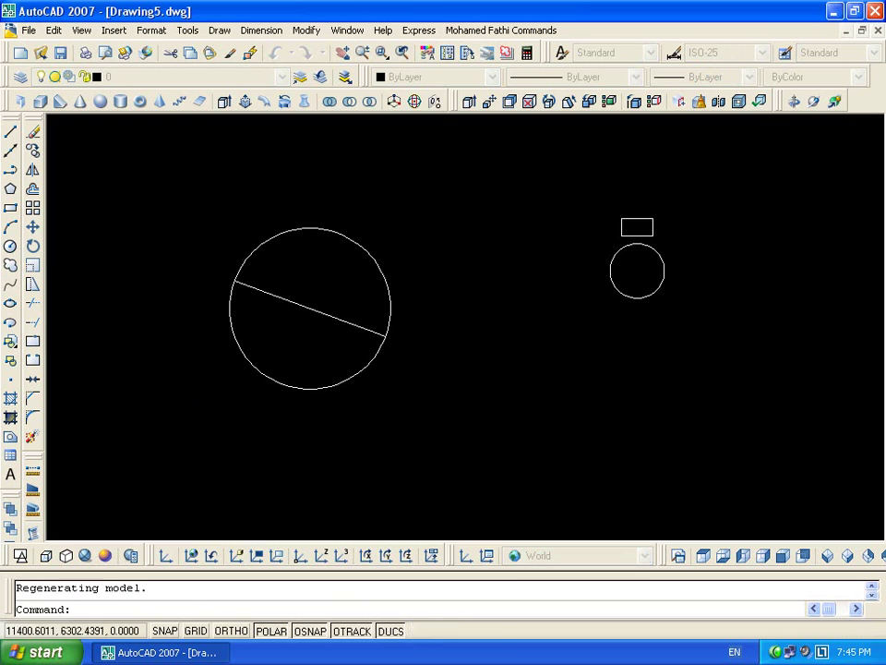
# Select block 111 and drag its polar stretch grip to swing the rectangle around the circle
pyautogui.click(639, 297)
pyautogui.click(639, 236)
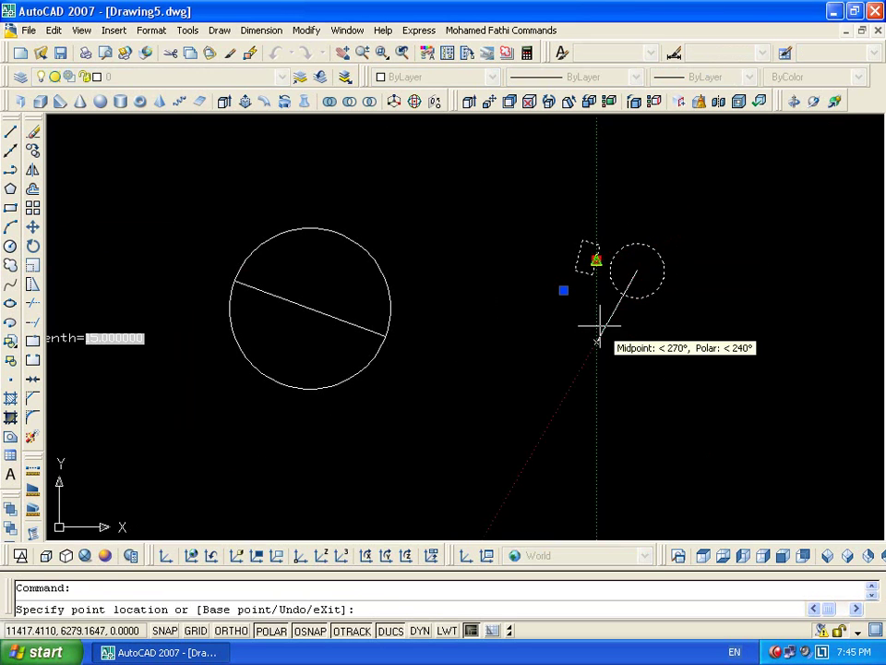
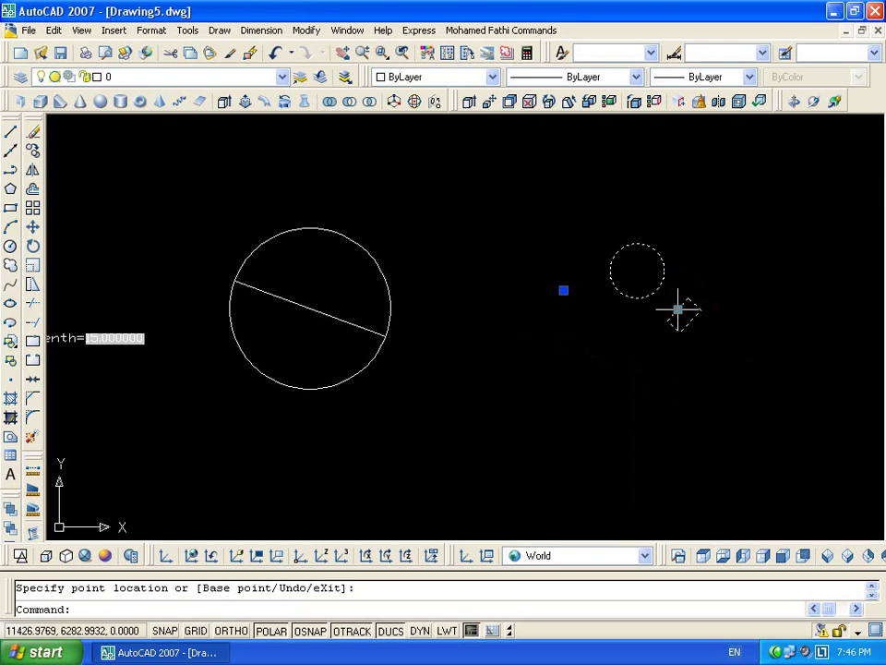
# Open block 111 in the Block Editor and erase its five existing objects
pyautogui.press('Escape')
pyautogui.press('Escape')
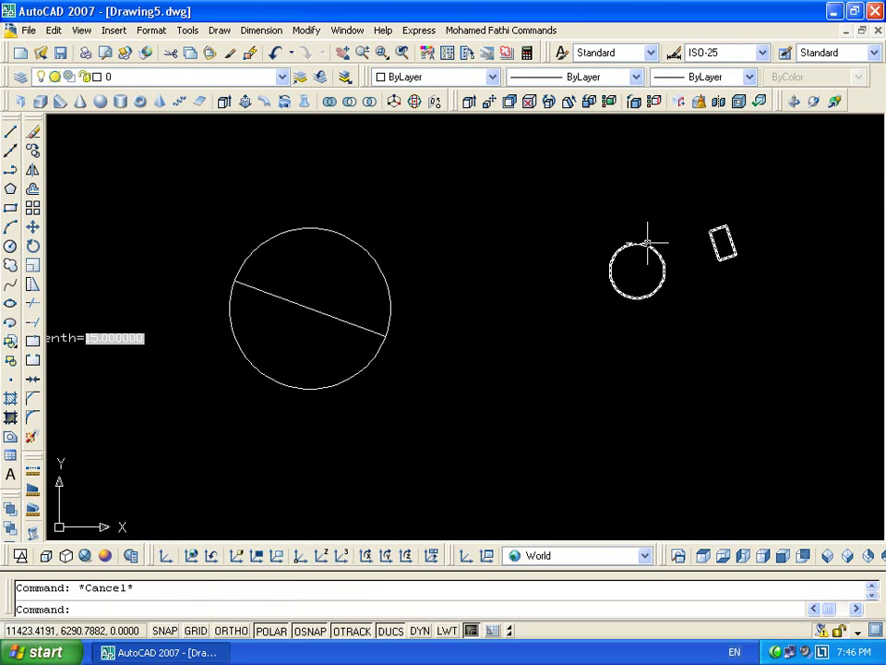
pyautogui.doubleClick(642, 242)
pyautogui.click(425, 445)
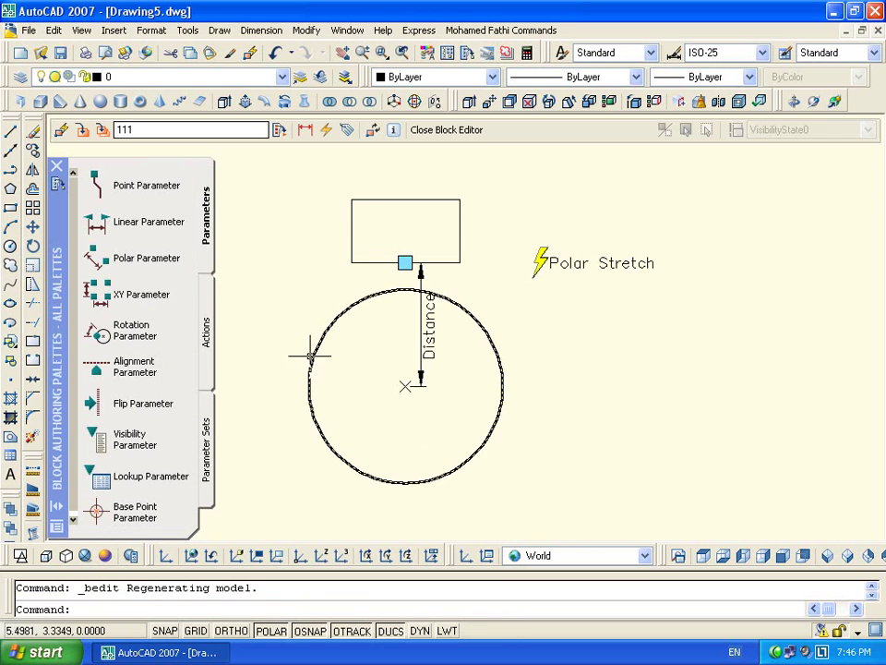
pyautogui.press('Escape')
pyautogui.click(545, 153)
pyautogui.click(282, 443)
pyautogui.press('Delete')
# Draw a new rectangle in the block with RECTANG
pyautogui.write('rec')
pyautogui.press('Return')
pyautogui.click(402, 388)
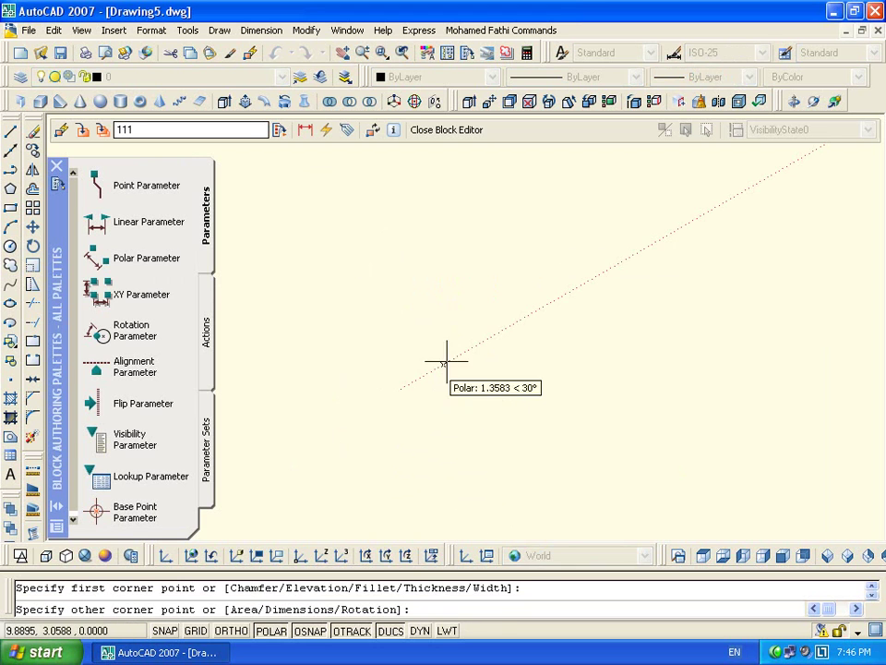
pyautogui.click(501, 330)
# Draw a circle centred in the middle of the rectangle
pyautogui.write('c')
pyautogui.press('Return')
pyautogui.scroll(3, 432, 351)
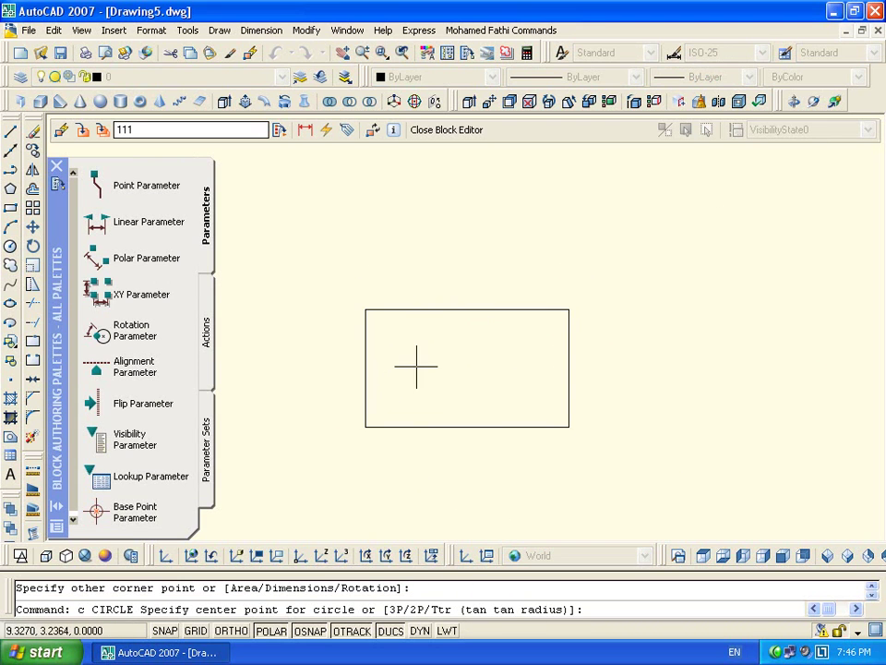
pyautogui.moveTo(464, 307)
pyautogui.moveTo(366, 369)
pyautogui.click(467, 367)
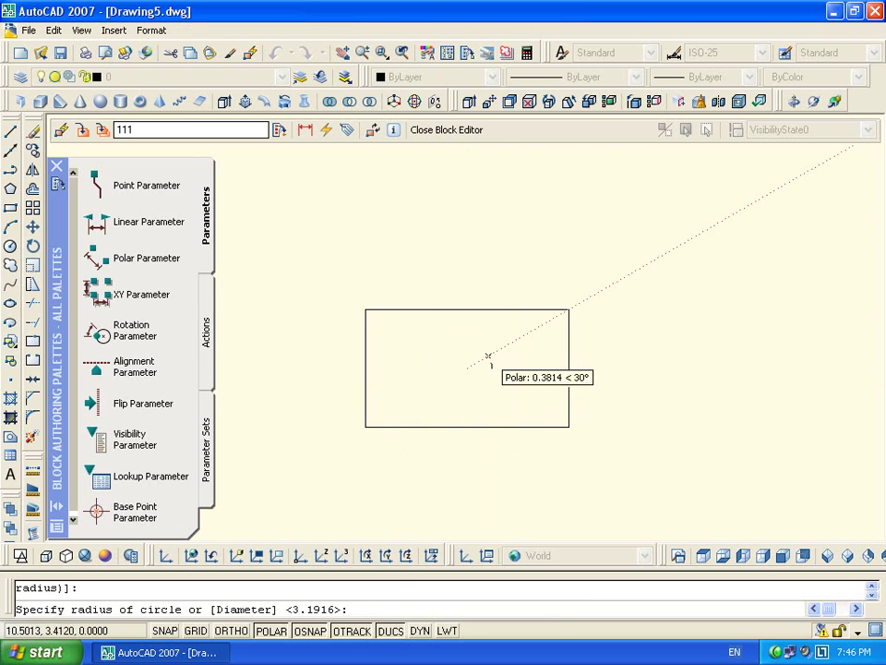
pyautogui.click(486, 357)
# Draw a second circle on the middle circle's left quadrant
pyautogui.write('c')
pyautogui.press('Return')
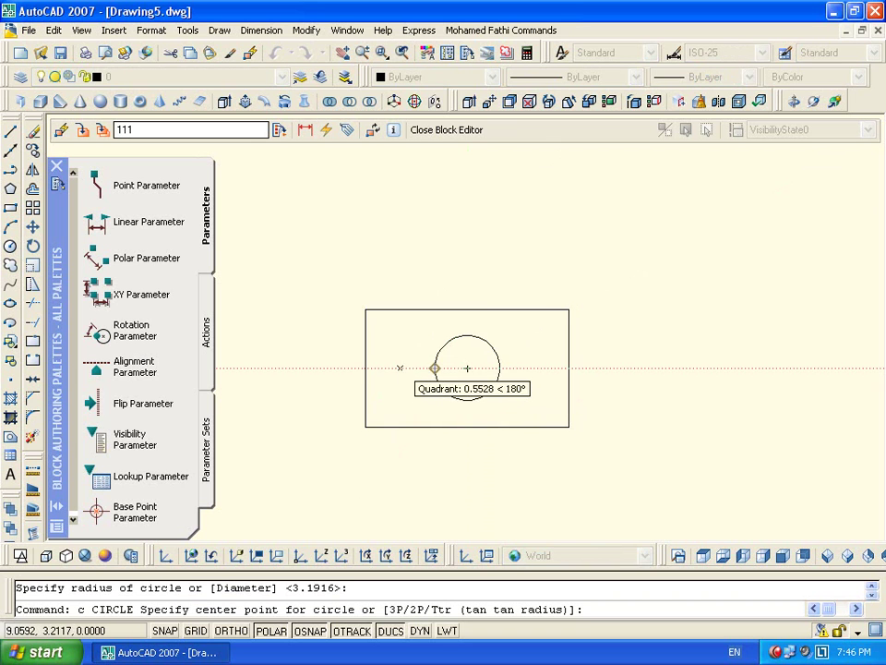
pyautogui.click(433, 367)
pyautogui.click(434, 367)
# Shrink the left circle to a smaller radius with its quadrant grip
pyautogui.click(421, 340)
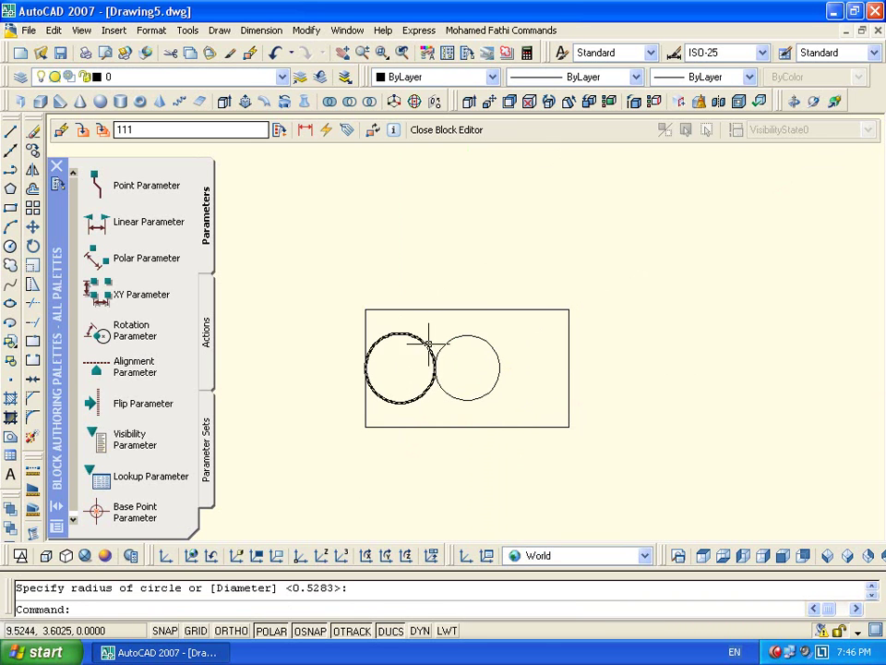
pyautogui.click(404, 359)
pyautogui.write('mi')
pyautogui.press('Return')
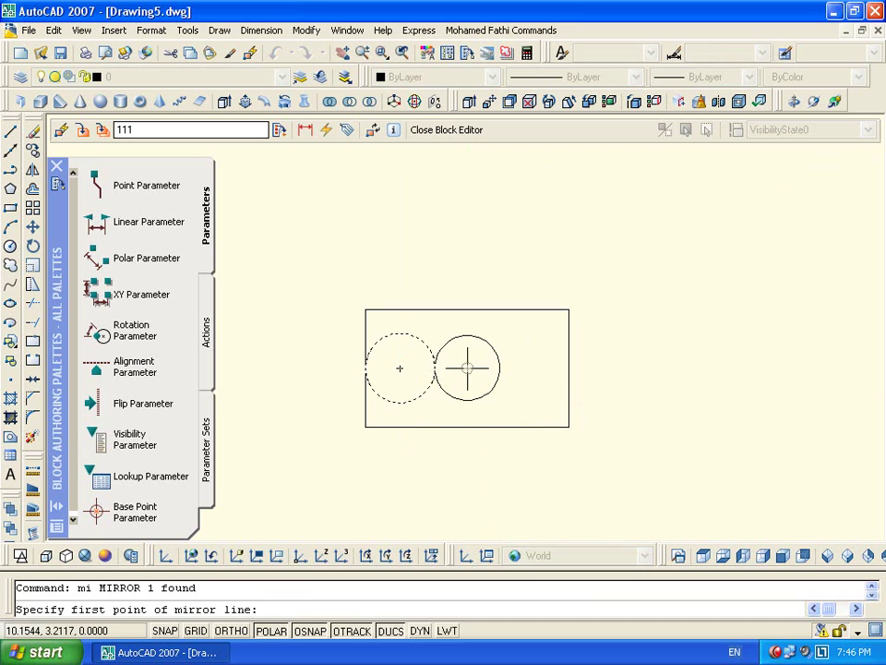
pyautogui.press('Escape')
pyautogui.click(423, 344)
pyautogui.click(404, 357)
pyautogui.click(366, 368)
pyautogui.click(378, 368)
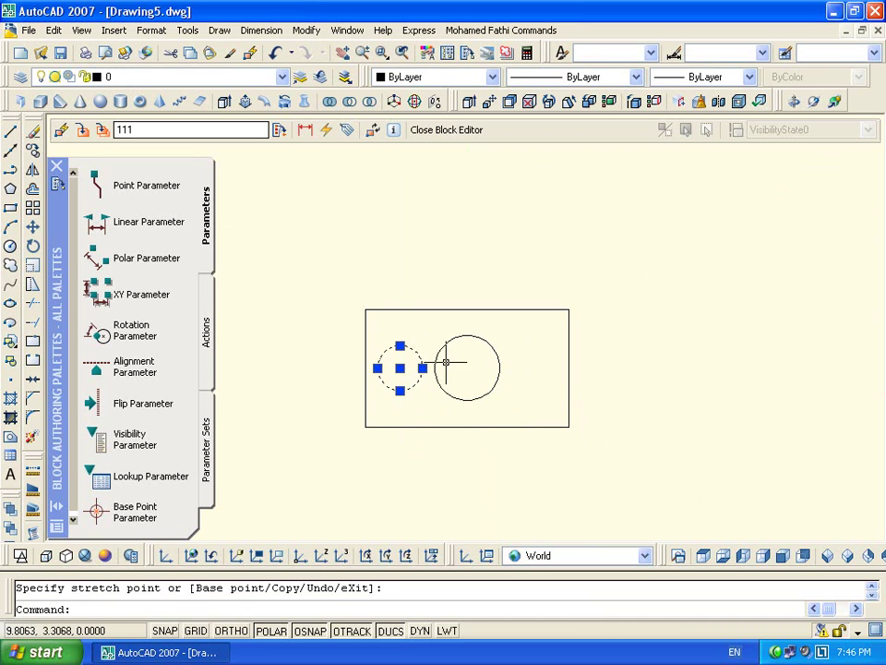
pyautogui.press('Escape')
# Mirror the small left circle about the centre, keeping the original, and erase the middle circle
pyautogui.click(421, 348)
pyautogui.click(398, 380)
pyautogui.write('mi')
pyautogui.press('Return')
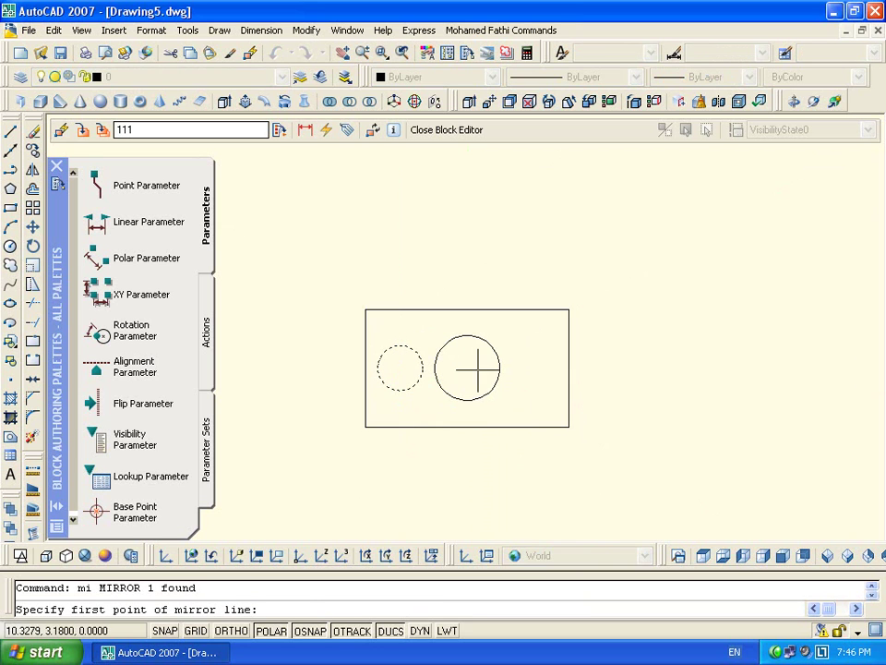
pyautogui.click(467, 368)
pyautogui.click(465, 378)
pyautogui.press('Return')
pyautogui.click(486, 351)
pyautogui.click(452, 390)
pyautogui.press('Delete')
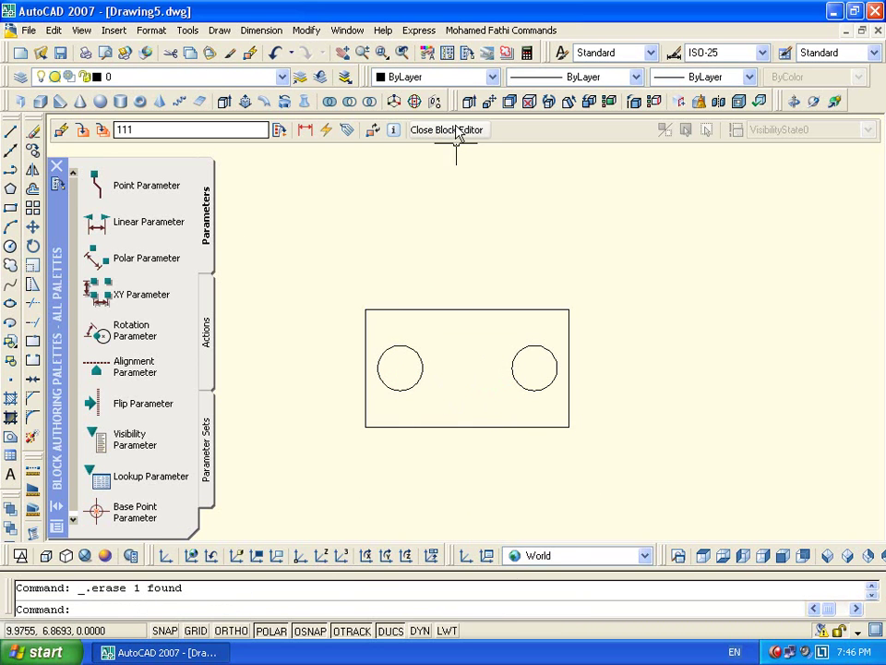
# Add an XY parameter from the rectangle's lower-left to upper-right corner
pyautogui.click(139, 293)
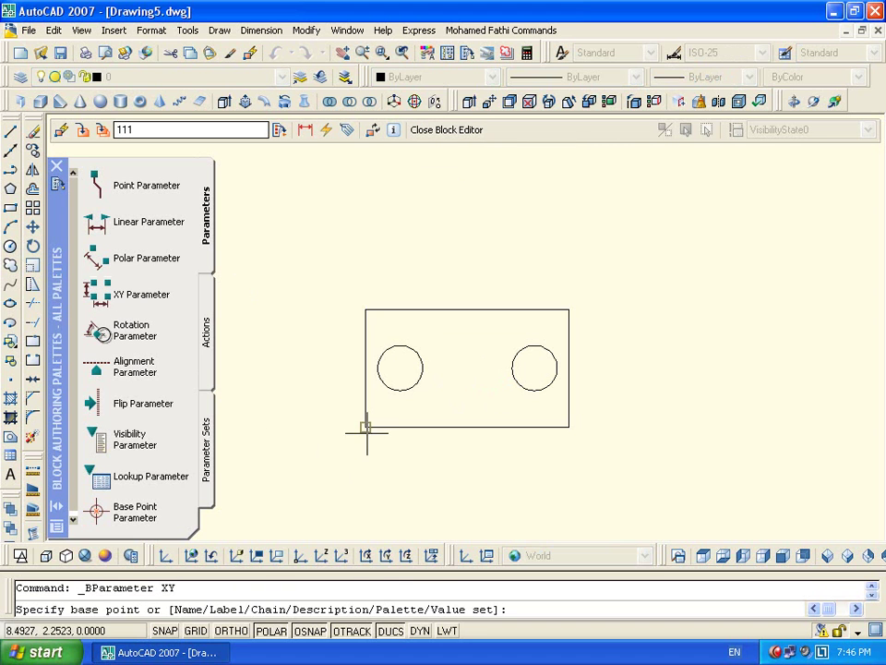
pyautogui.click(365, 427)
pyautogui.click(570, 308)
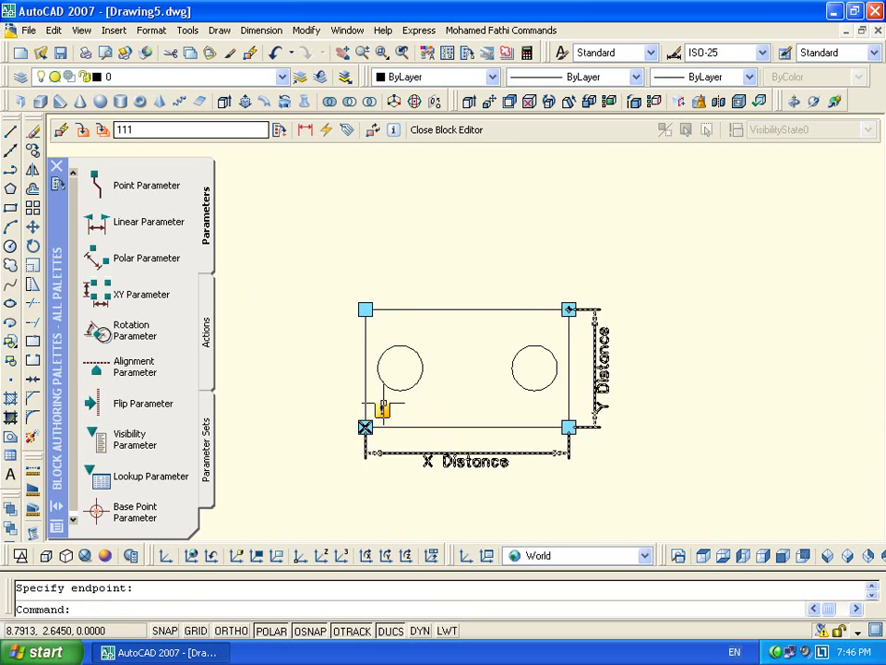
# Start an Array action on the rectangle and both circles, then cancel it
pyautogui.doubleClick(395, 410)
pyautogui.rightClick(521, 386)
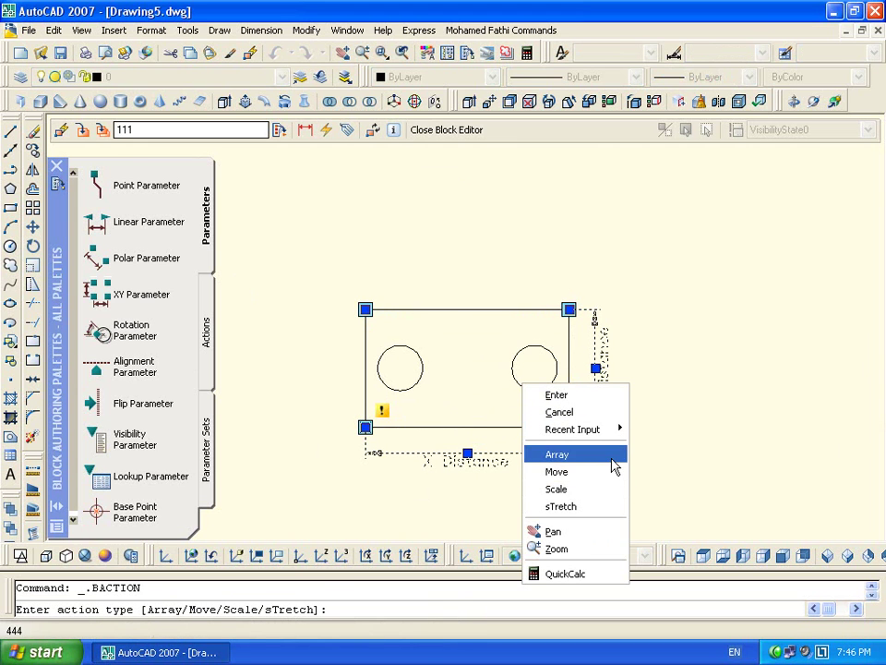
pyautogui.click(604, 454)
pyautogui.click(490, 426)
pyautogui.click(535, 368)
pyautogui.click(407, 401)
pyautogui.press('Return')
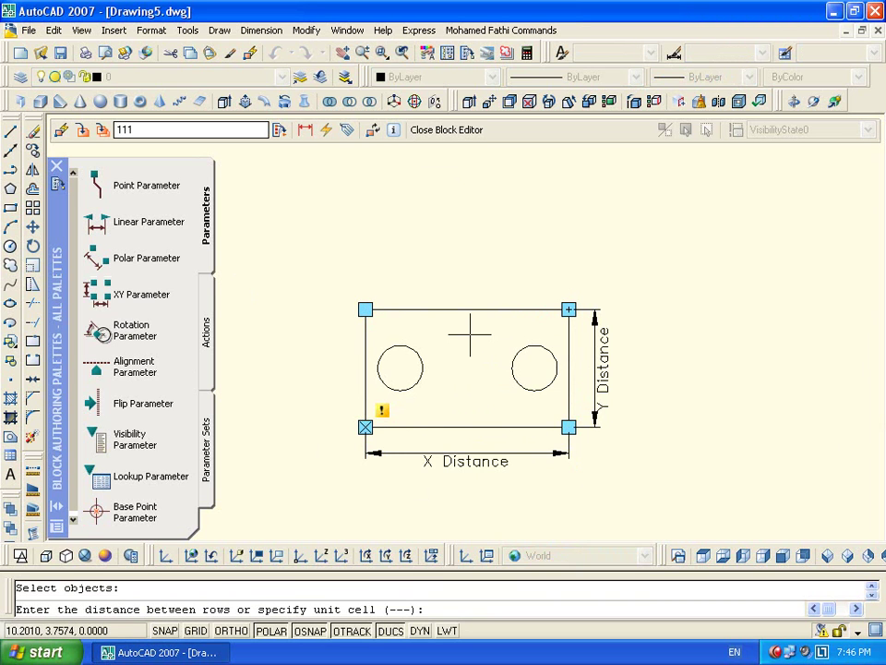
pyautogui.press('Escape')
# Window-select all eight block objects and delete them
pyautogui.click(633, 205)
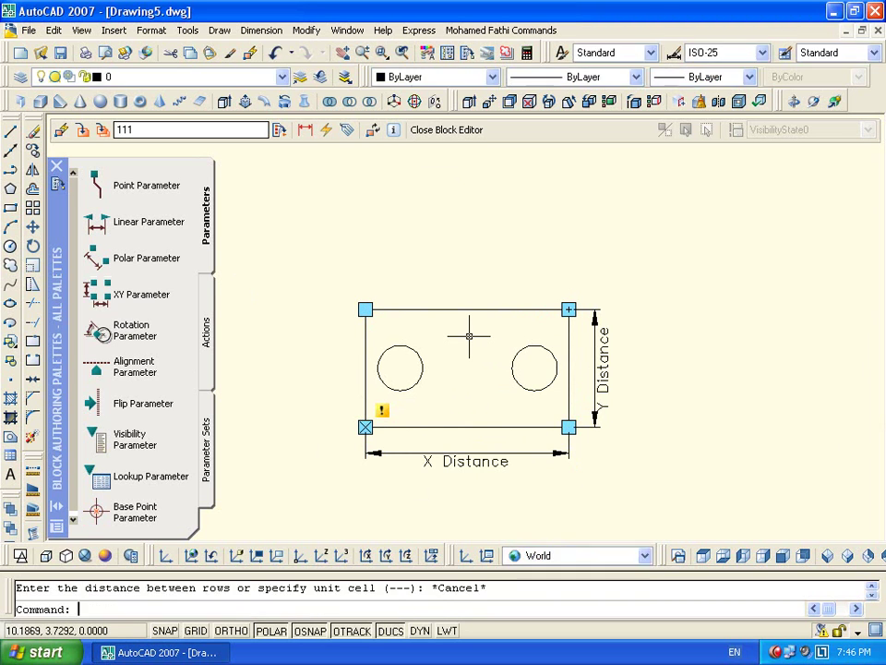
pyautogui.click(327, 536)
pyautogui.press('Delete')
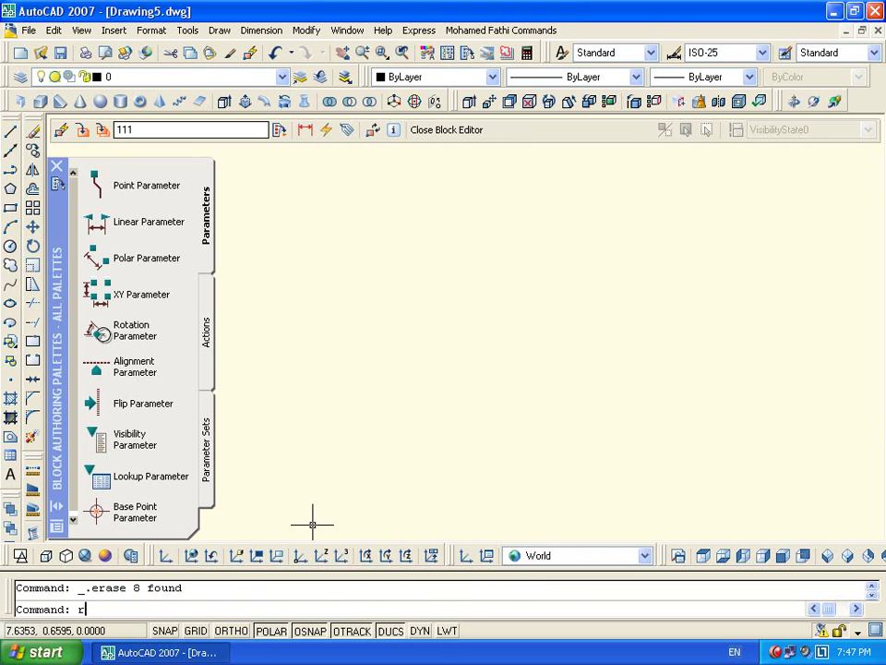
pyautogui.write('rec')
pyautogui.press('Return')
pyautogui.click(382, 410)
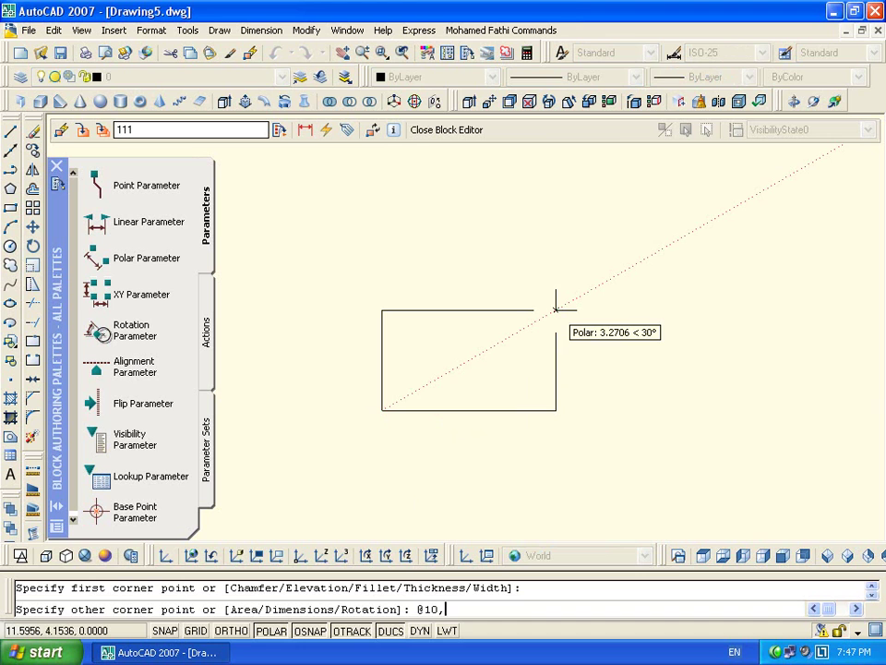
pyautogui.write('@10,5')
pyautogui.press('Return')
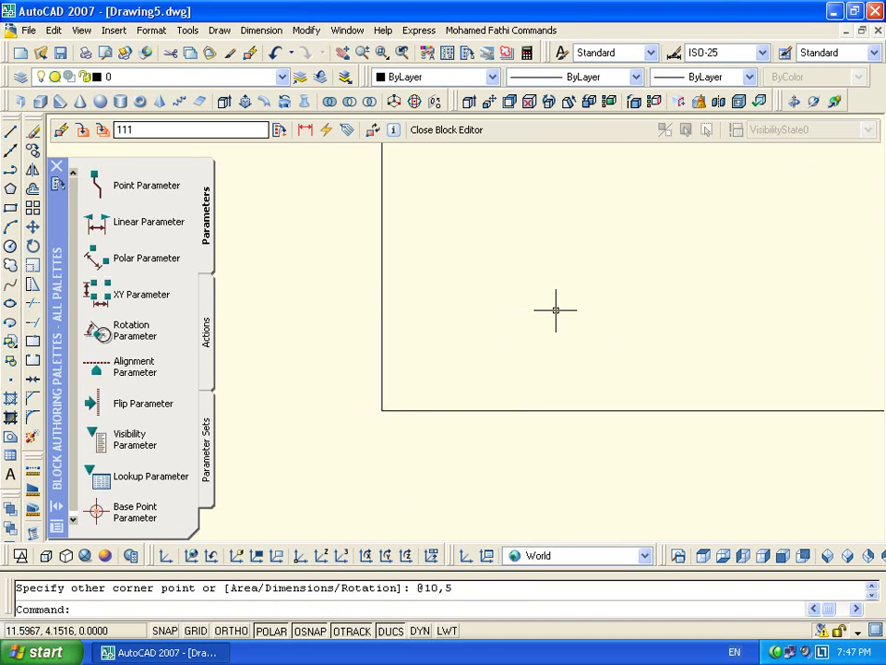
pyautogui.middleClick(555, 310)
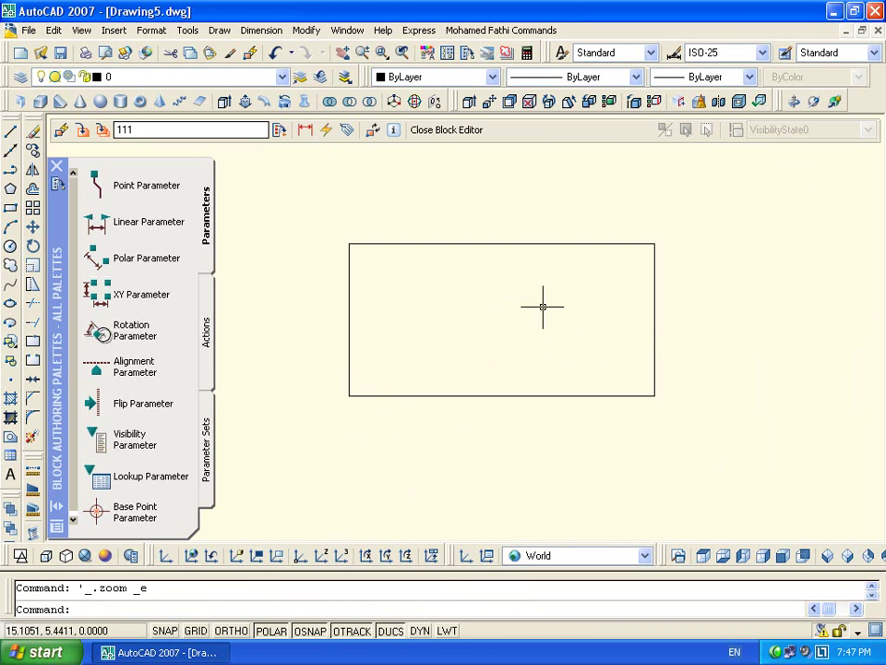
# Add an XY parameter from the rectangle's lower-left to upper-right corner
pyautogui.click(108, 296)
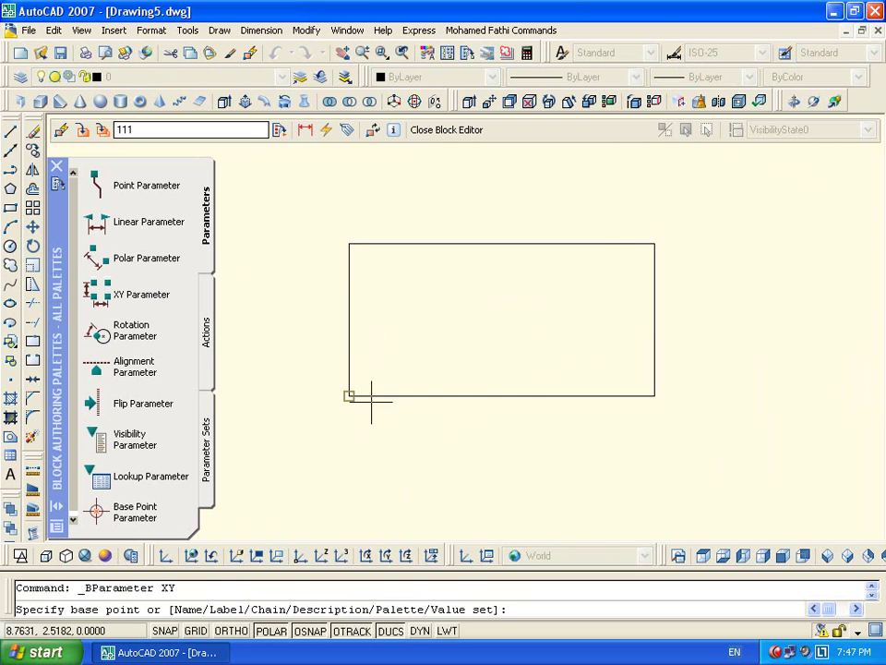
pyautogui.click(349, 395)
pyautogui.click(655, 243)
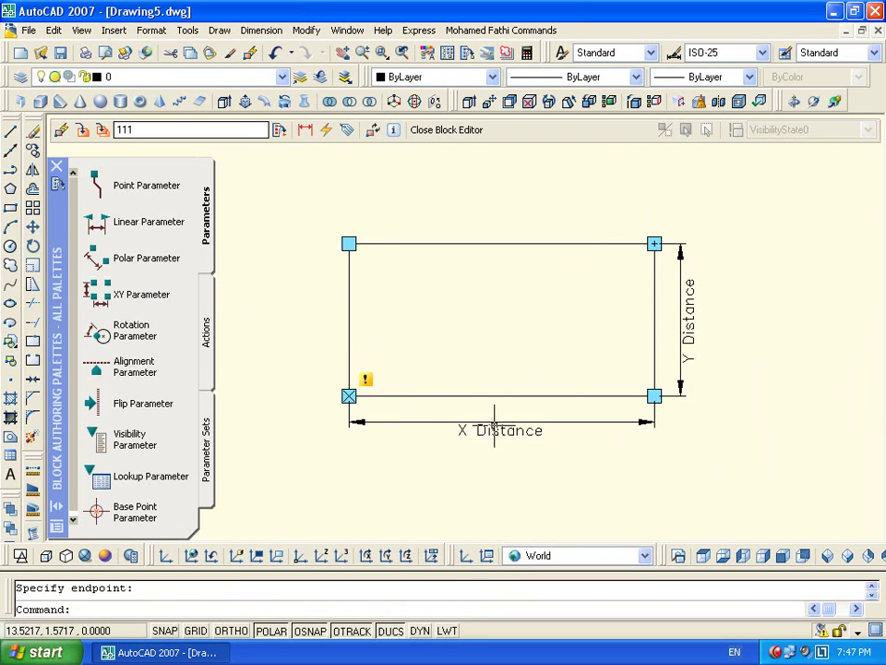
# Attach an Array action to the rectangle with row spacing 5 and column spacing 10, then save the block
pyautogui.doubleClick(376, 392)
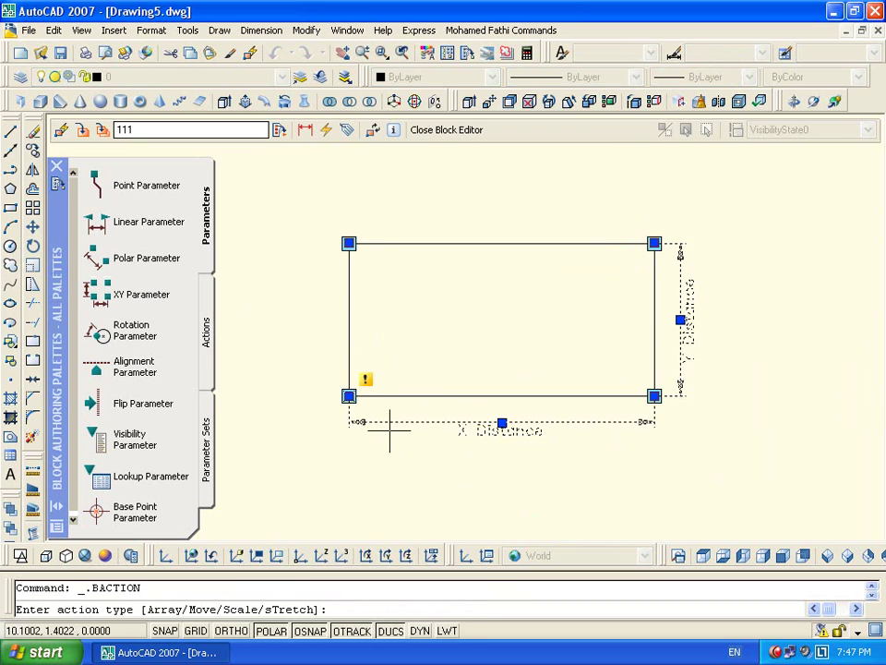
pyautogui.rightClick(474, 319)
pyautogui.click(556, 389)
pyautogui.click(489, 243)
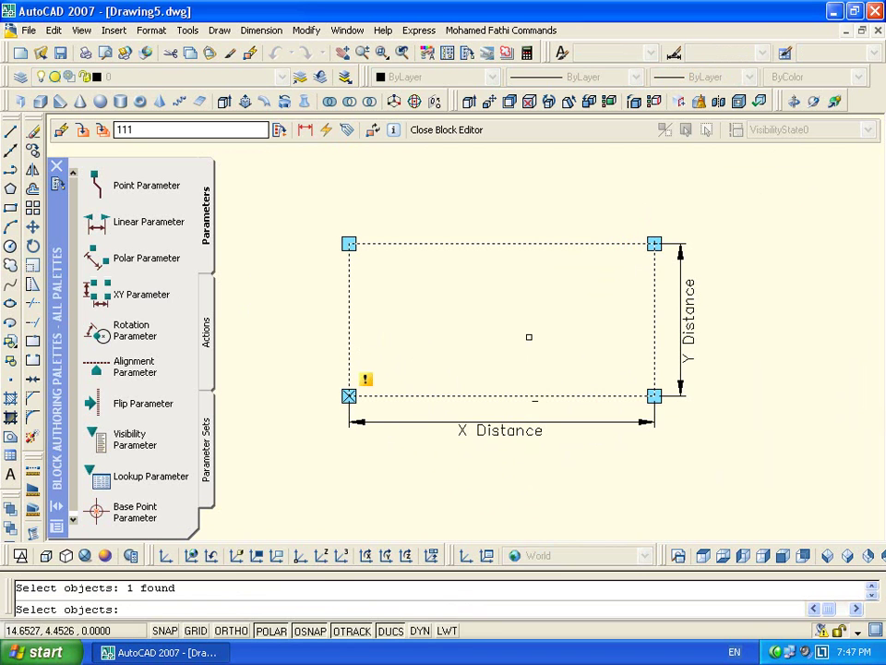
pyautogui.press('Return')
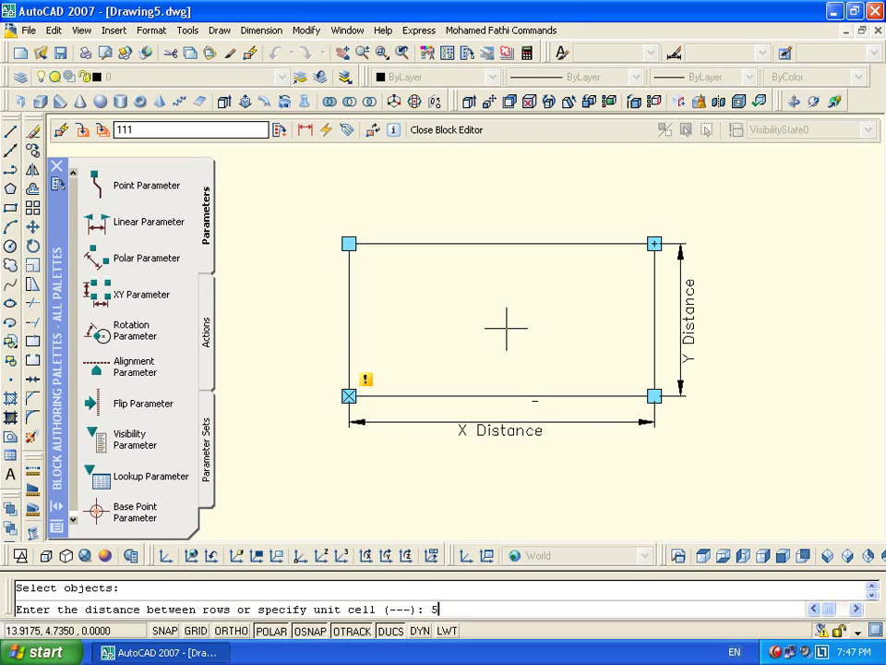
pyautogui.press('Return')
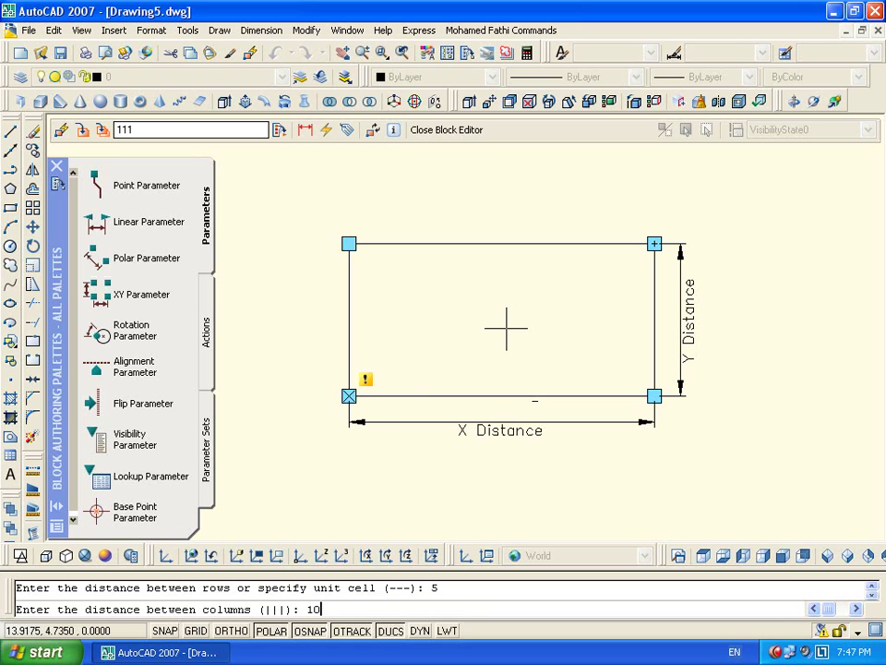
pyautogui.press('Return')
pyautogui.click(741, 245)
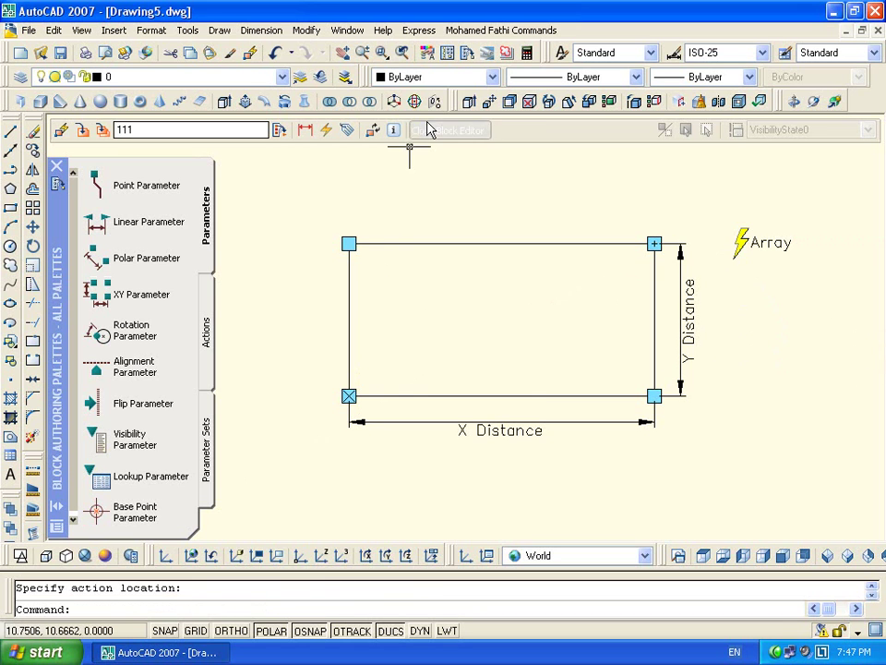
pyautogui.click(413, 130)
pyautogui.click(372, 371)
# Stretch the block's array corner grips right and up into four columns by five rows
pyautogui.click(711, 251)
pyautogui.click(653, 322)
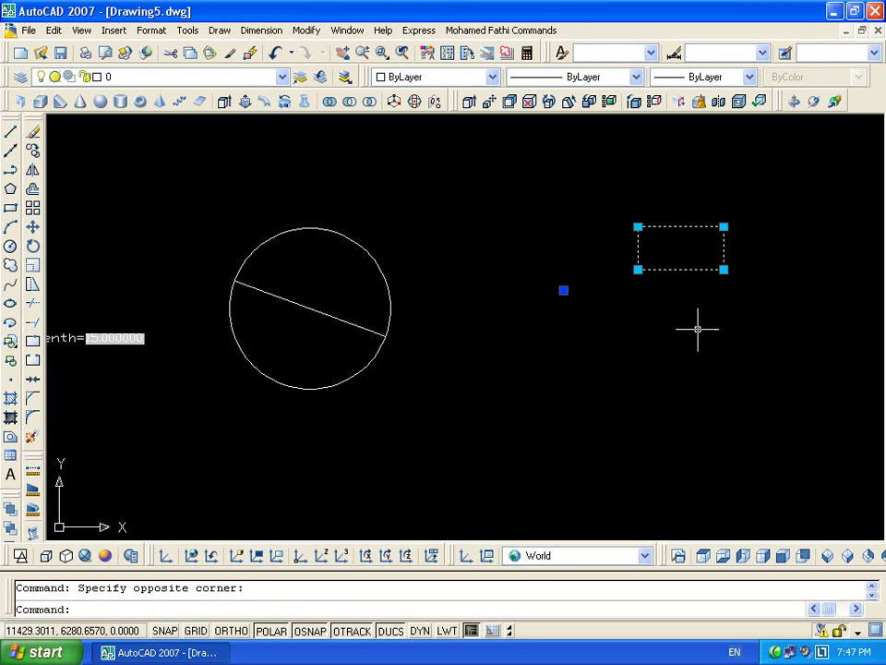
pyautogui.moveTo(652, 322); pyautogui.dragTo(450, 386, button='middle')
pyautogui.click(522, 334)
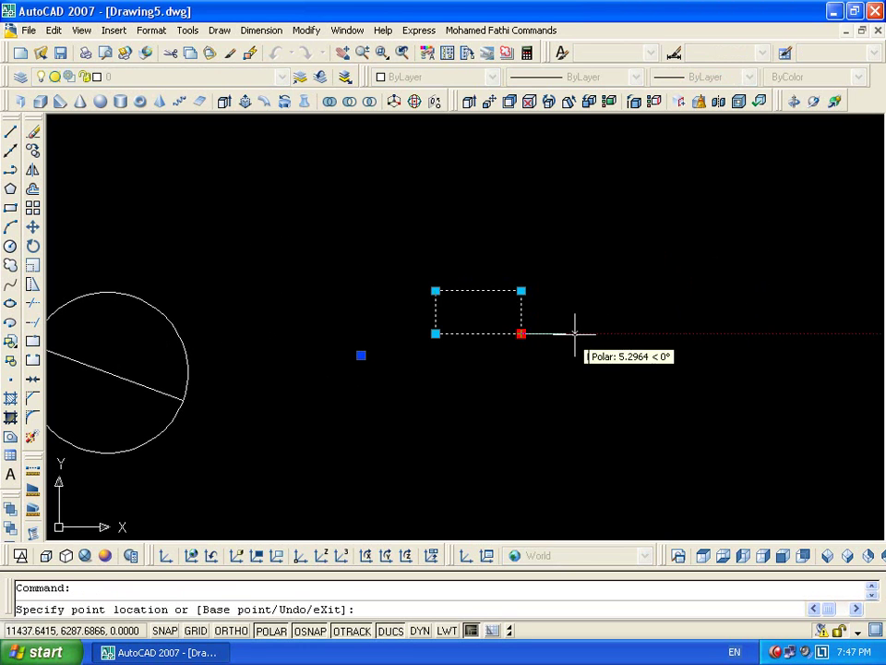
pyautogui.click(630, 333)
pyautogui.click(784, 333)
pyautogui.click(785, 290)
pyautogui.click(780, 249)
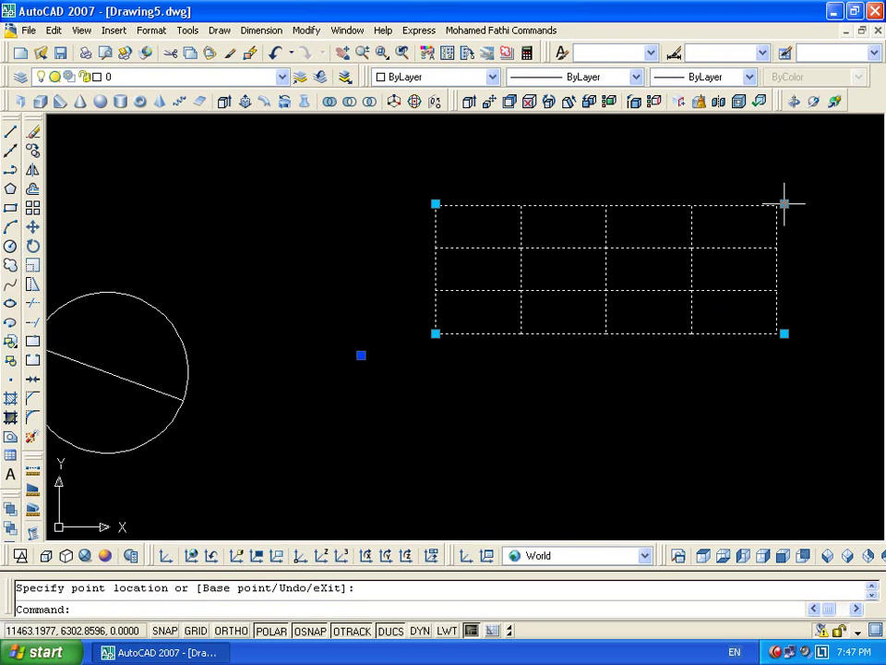
pyautogui.moveTo(794, 232); pyautogui.dragTo(746, 319, button='middle')
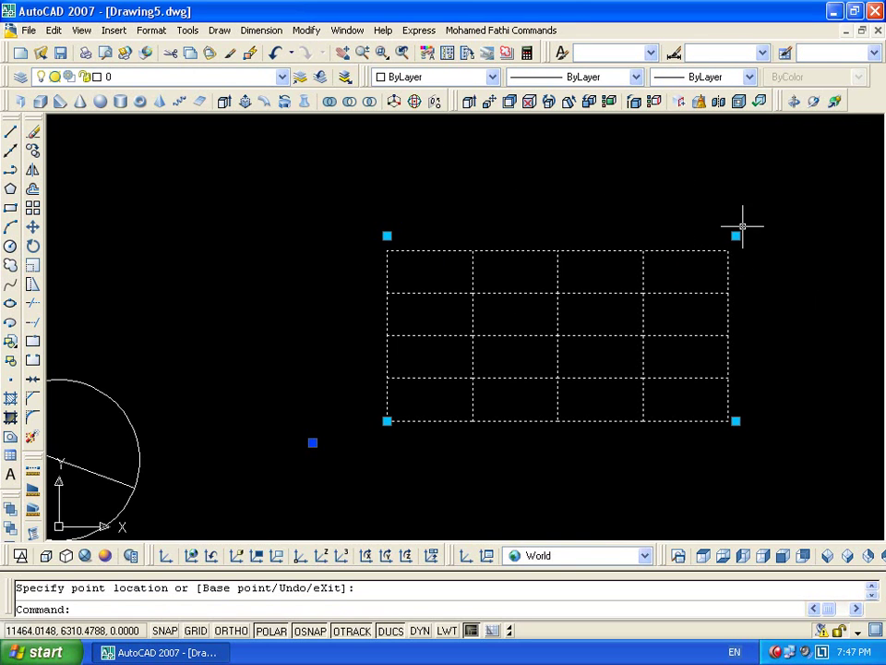
pyautogui.click(736, 236)
pyautogui.click(735, 204)
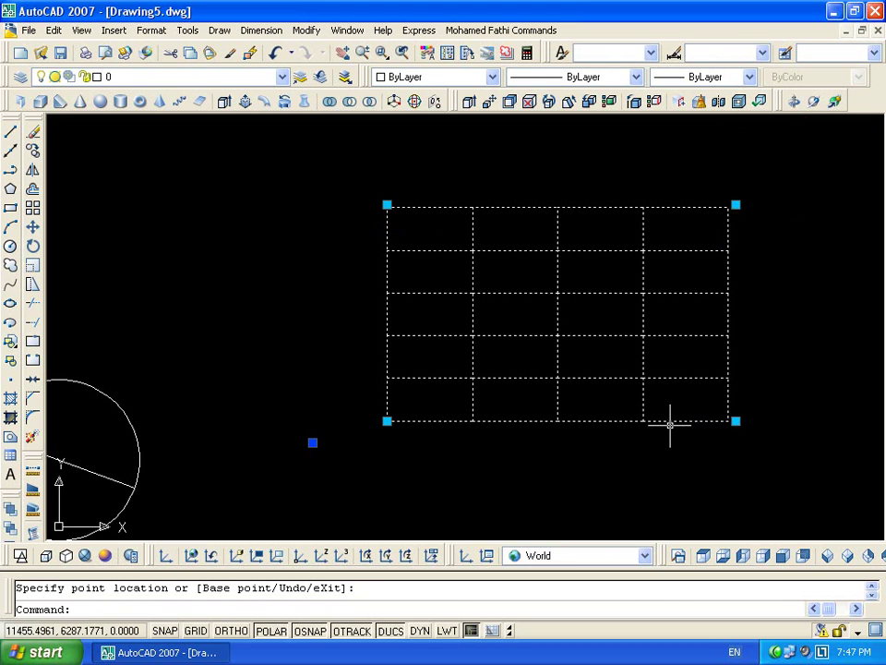
# Reopen block 111 with BE and open the XY parameter's Properties docked at right
pyautogui.write('be')
pyautogui.press('Return')
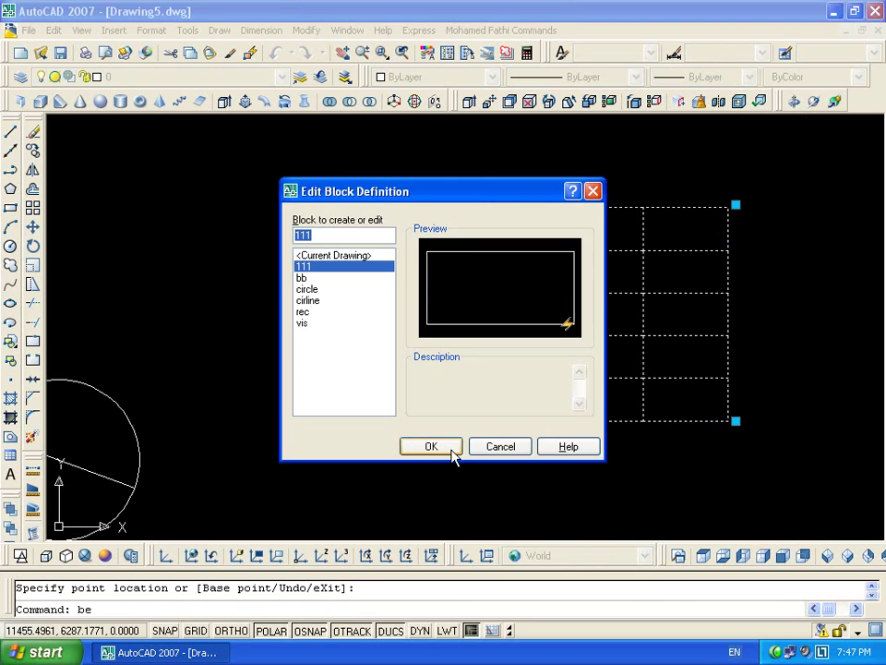
pyautogui.click(451, 451)
pyautogui.hotkey('ctrl', 'a')
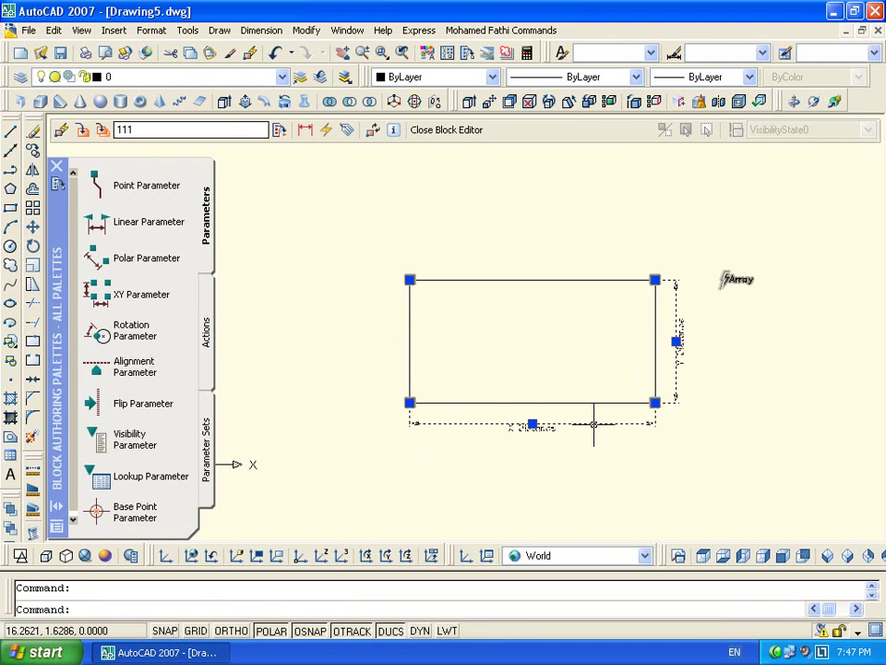
pyautogui.doubleClick(594, 421)
pyautogui.moveTo(362, 314); pyautogui.dragTo(839, 432)
# Set the horizontal value type to Increment: 10, minimum 10, maximum 50
pyautogui.click(761, 381)
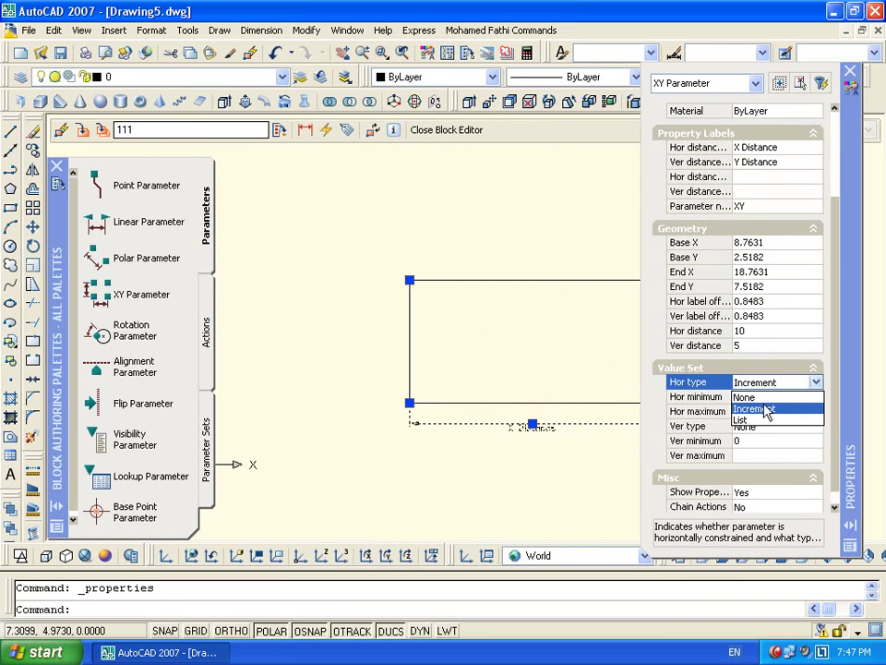
pyautogui.click(755, 408)
pyautogui.click(762, 396)
pyautogui.write('10')
pyautogui.press('Tab')
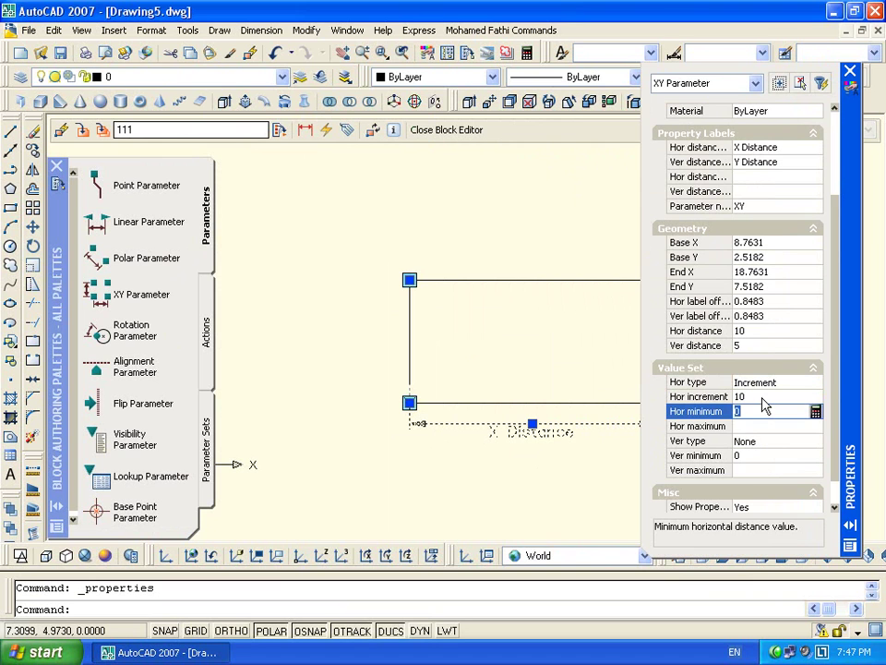
pyautogui.write('10')
pyautogui.press('Tab')
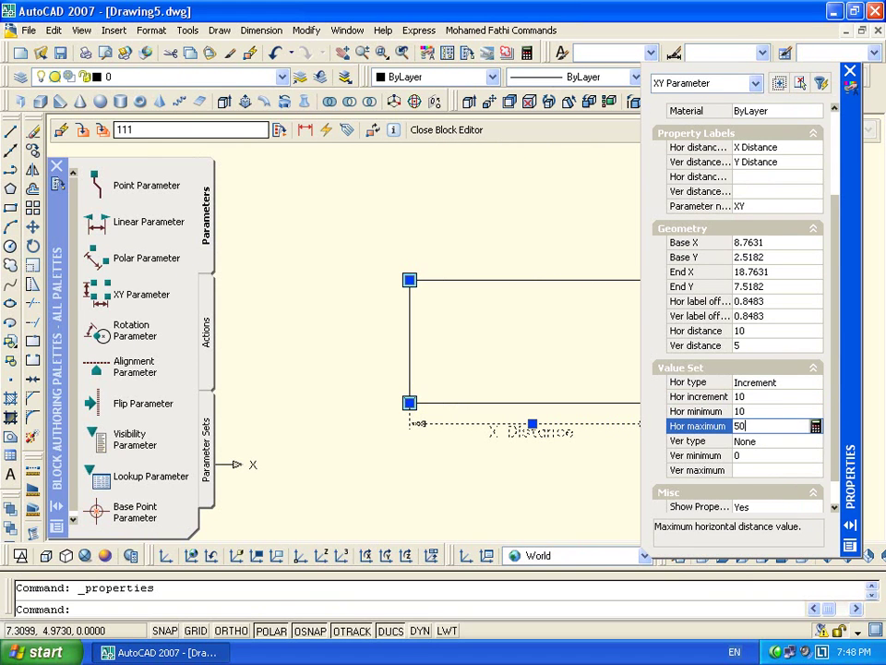
pyautogui.press('Tab')
# Set the vertical value type to Increment: 5, minimum 5, maximum 25
pyautogui.press('Down')
pyautogui.press('Down')
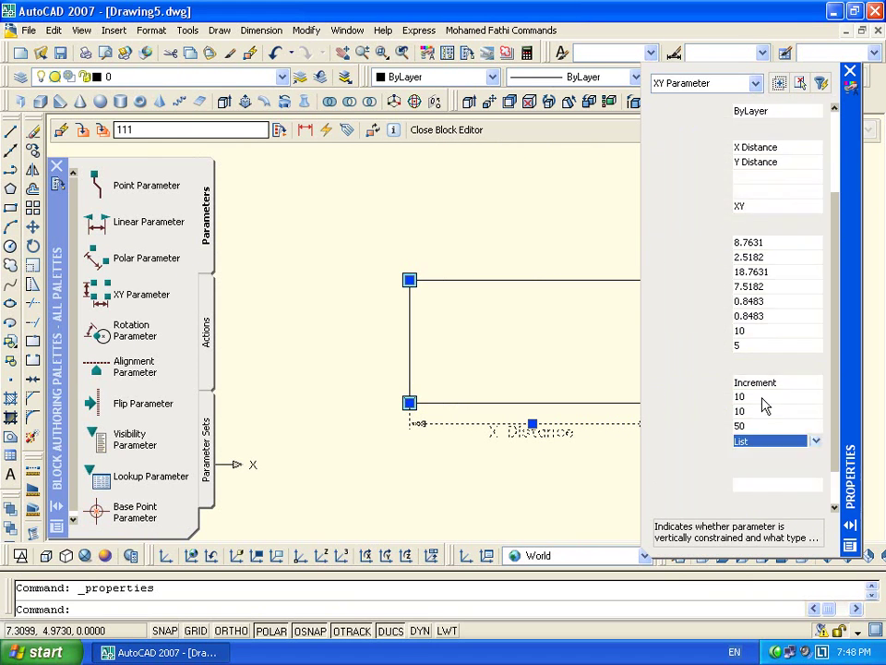
pyautogui.press('Tab')
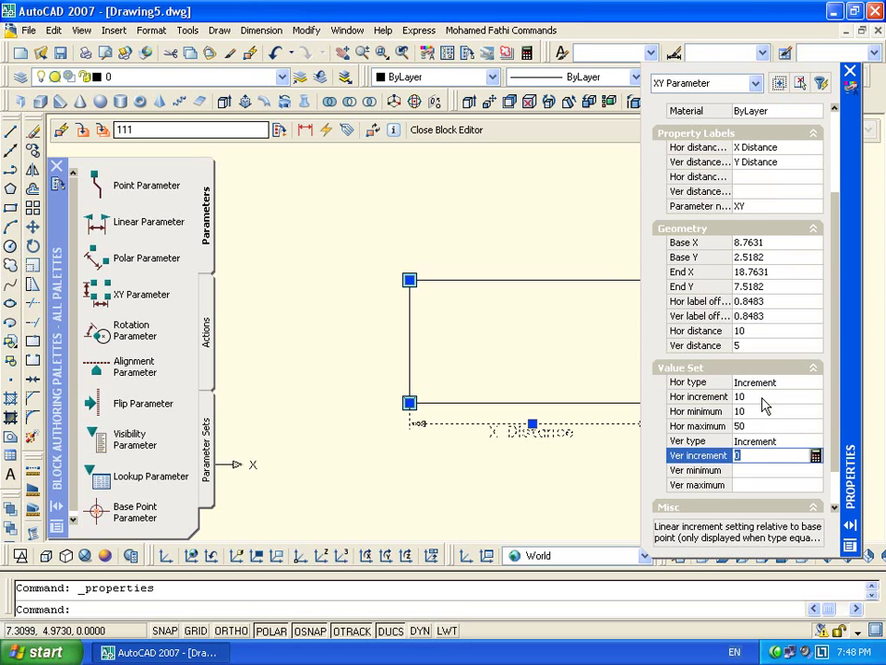
pyautogui.write('5')
pyautogui.press('Tab')
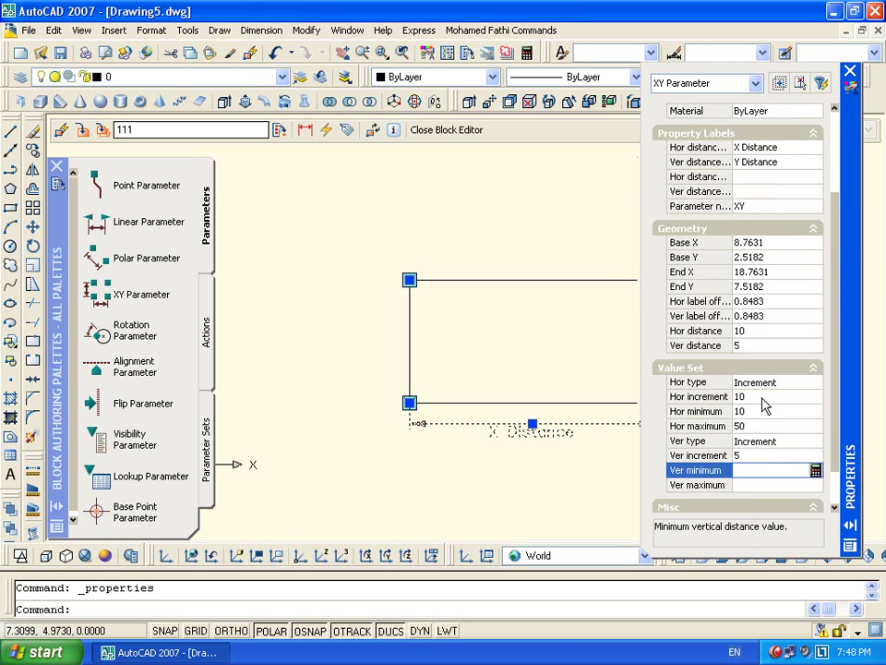
pyautogui.write('5')
pyautogui.press('Tab')
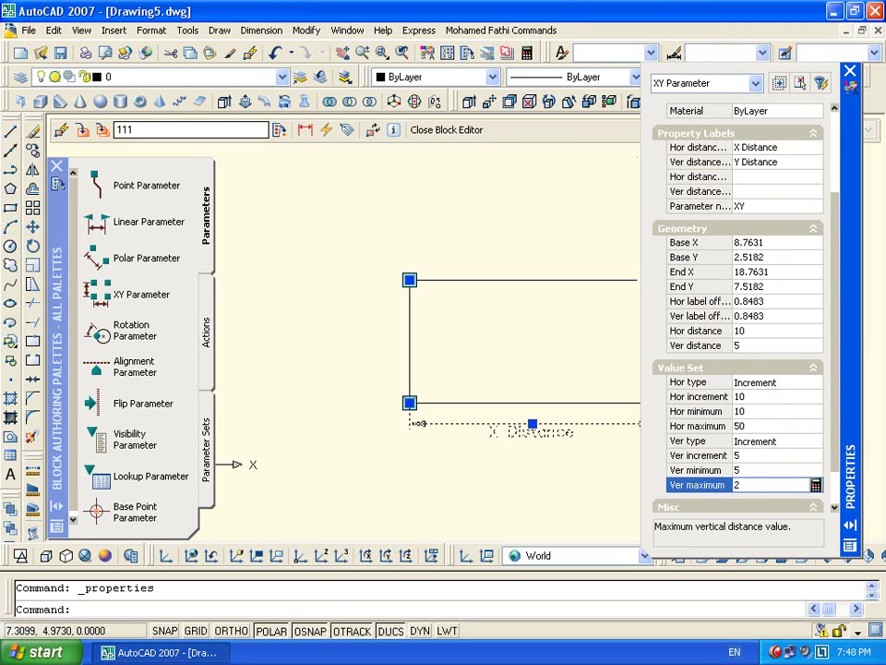
pyautogui.press('Tab')
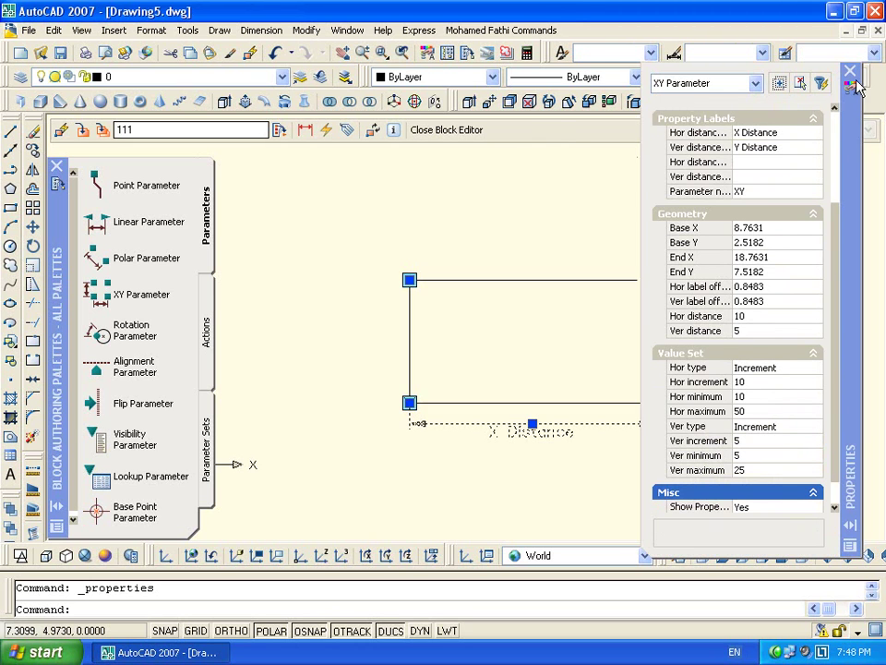
# Close the Properties panel and exit the Block Editor, saving the block changes
pyautogui.click(850, 71)
pyautogui.click(446, 129)
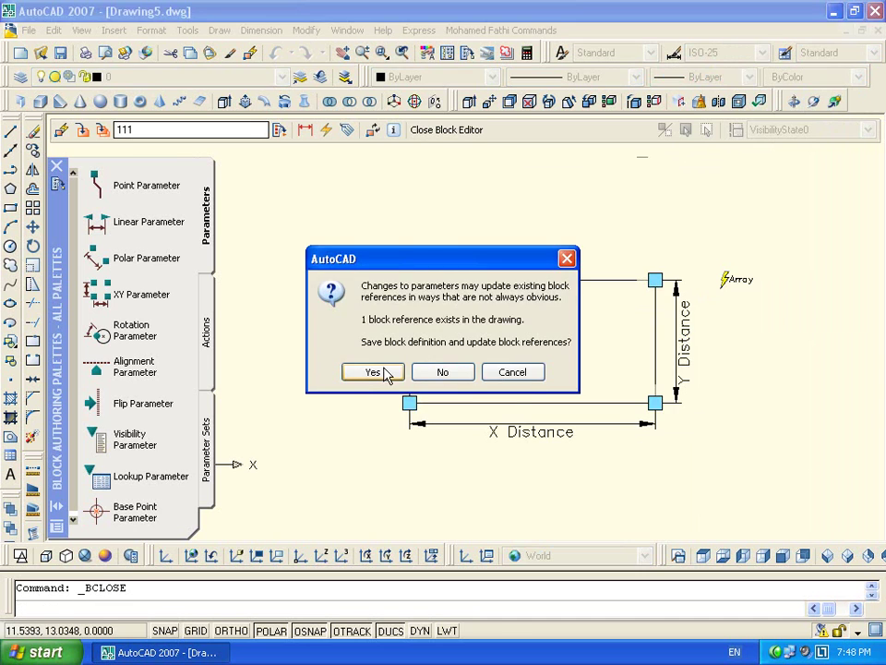
pyautogui.click(442, 372)
# Select the array block, stretch it to five columns, then lower it to three rows
pyautogui.click(763, 272)
pyautogui.click(726, 425)
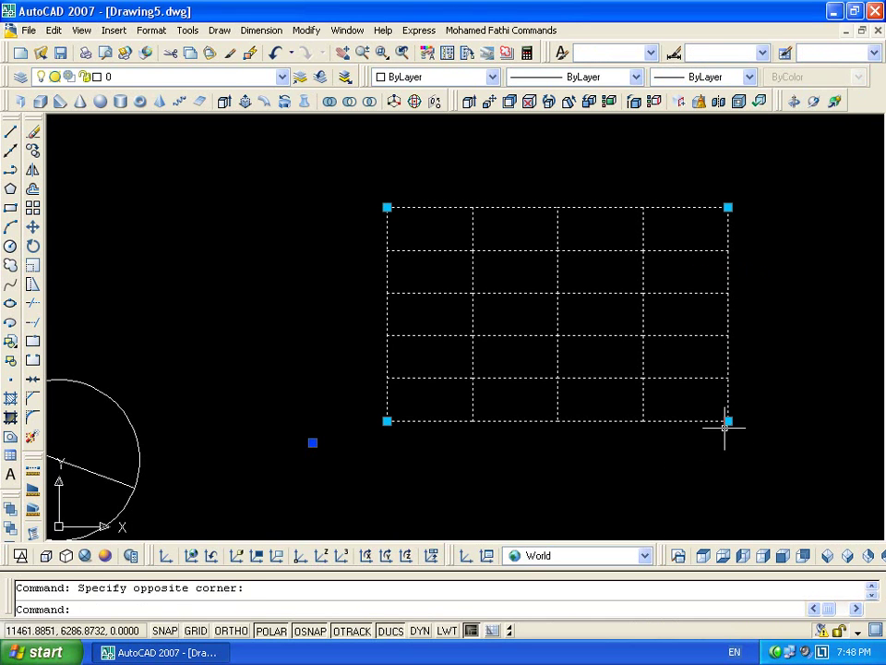
pyautogui.click(729, 421)
pyautogui.click(813, 422)
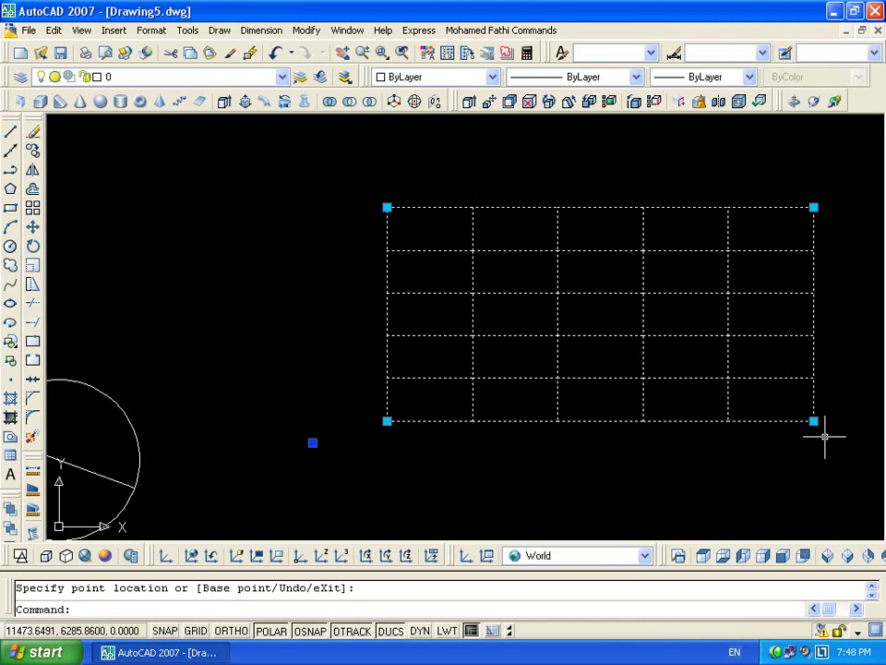
pyautogui.click(813, 207)
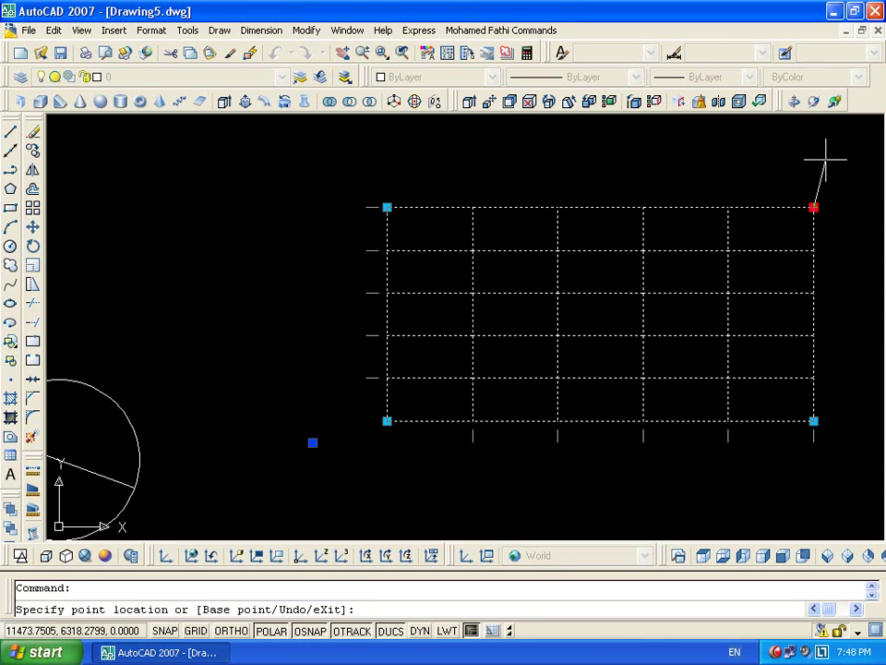
pyautogui.click(821, 156)
pyautogui.click(811, 205)
pyautogui.click(811, 281)
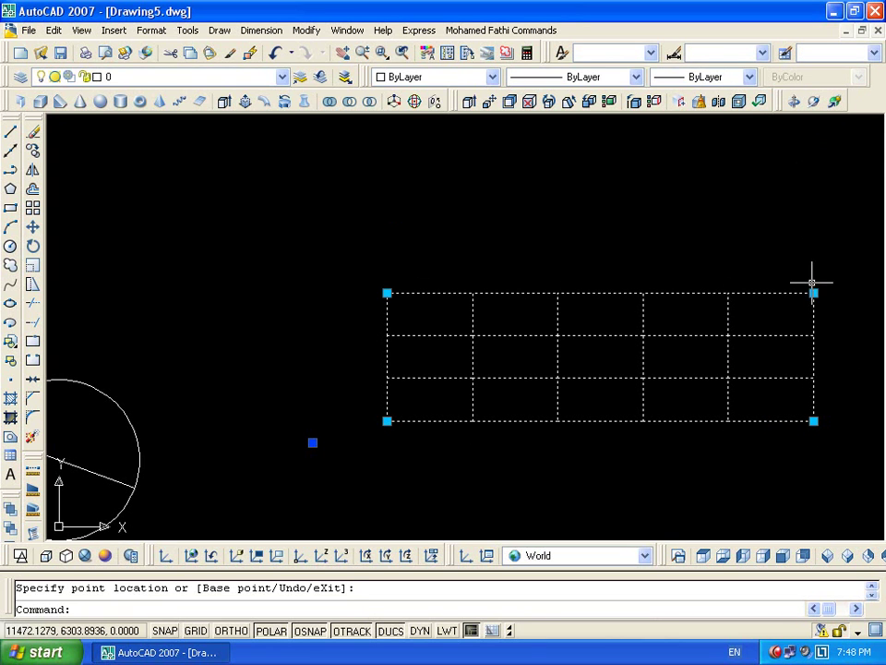
# Test the array's row grip at one, two, four and five rows, then narrow it to three columns
pyautogui.click(813, 292)
pyautogui.click(813, 376)
pyautogui.click(813, 376)
pyautogui.click(813, 334)
pyautogui.click(813, 335)
pyautogui.click(814, 252)
pyautogui.click(813, 251)
pyautogui.click(813, 207)
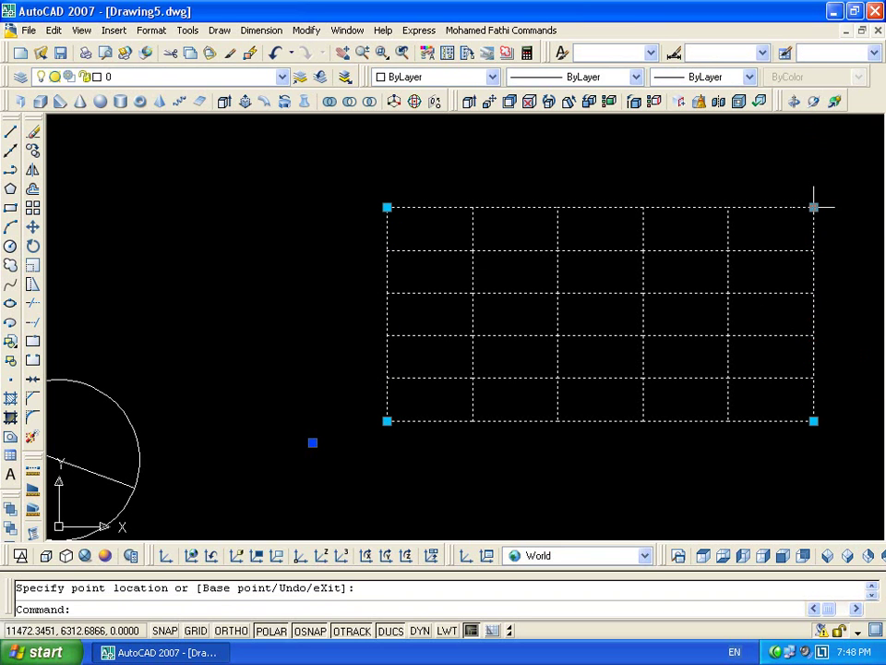
pyautogui.click(646, 421)
# Narrow the array to two columns, then one column, and lower it to one row
pyautogui.click(646, 425)
pyautogui.click(620, 426)
pyautogui.click(644, 421)
pyautogui.click(558, 421)
pyautogui.click(563, 425)
pyautogui.click(544, 427)
pyautogui.click(558, 421)
pyautogui.click(472, 420)
pyautogui.click(472, 421)
pyautogui.click(473, 250)
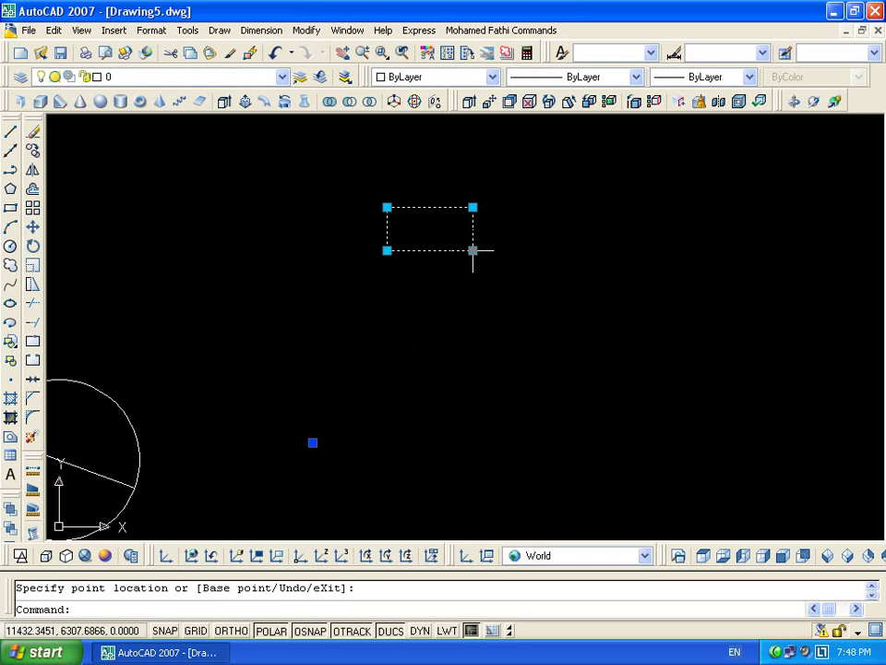
# Stretch the array to five rows and two, four, then five columns, then back to two columns
pyautogui.click(386, 250)
pyautogui.click(386, 427)
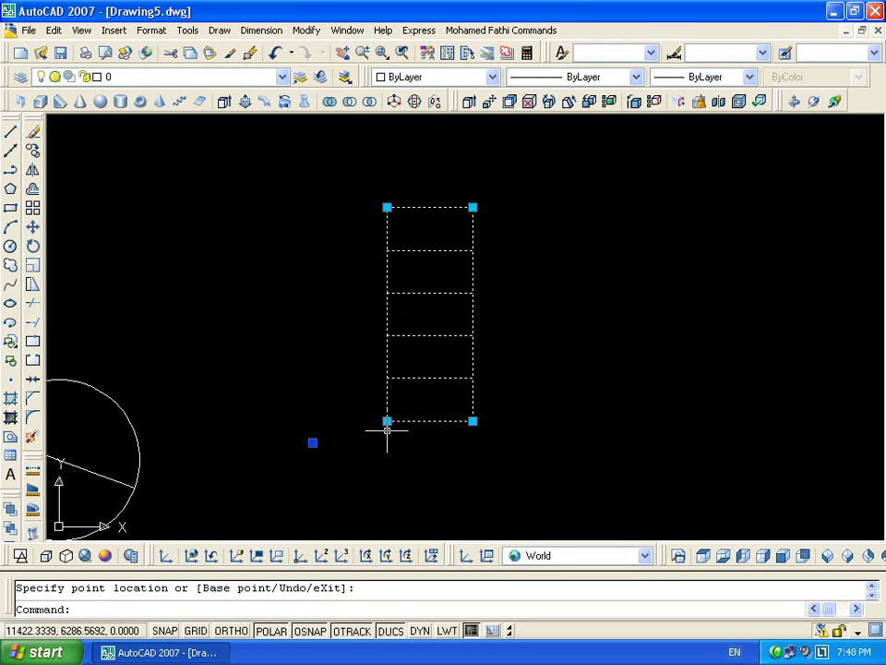
pyautogui.click(387, 207)
pyautogui.click(281, 231)
pyautogui.click(301, 421)
pyautogui.click(132, 421)
pyautogui.click(473, 421)
pyautogui.click(558, 421)
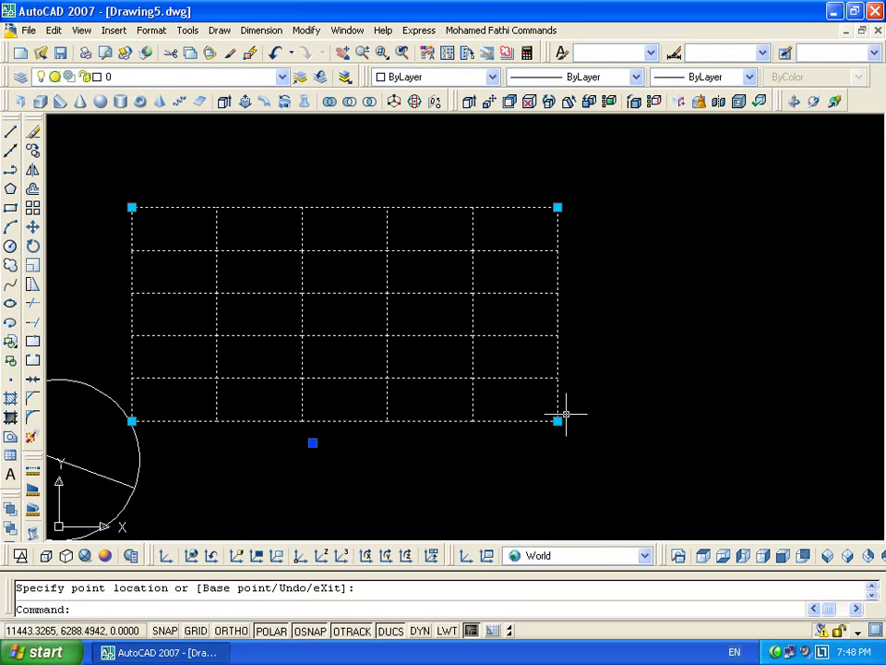
pyautogui.click(557, 207)
pyautogui.click(302, 207)
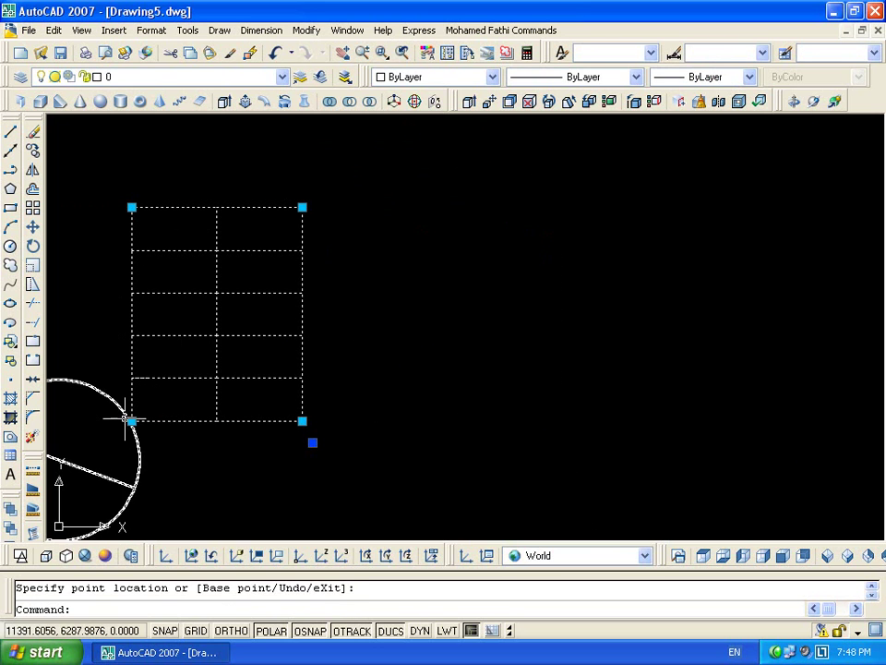
# Reselect the array and resize it to one column by three rows, then two columns, then enlarge it up-right
pyautogui.press('Escape')
pyautogui.click(169, 388)
pyautogui.click(140, 426)
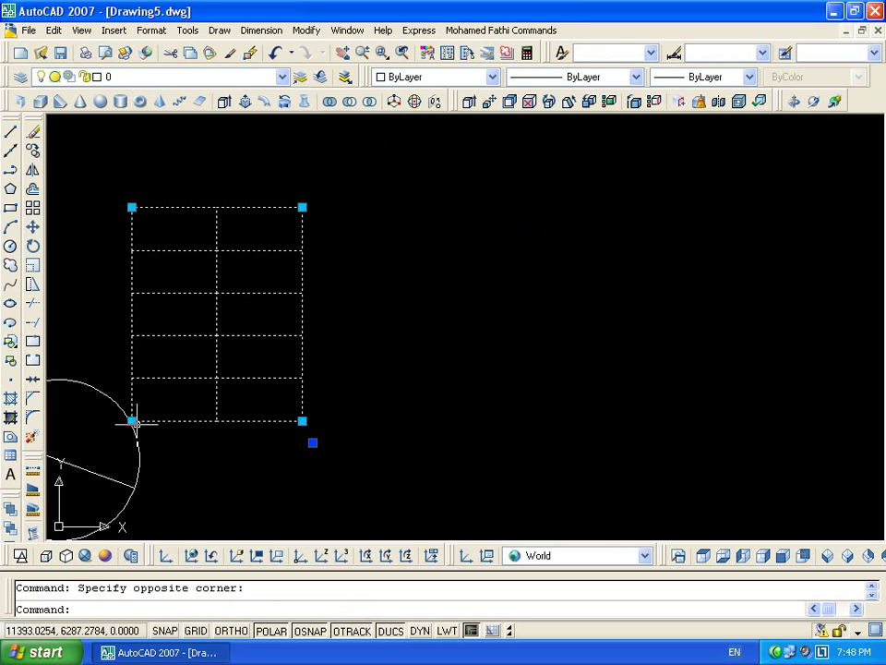
pyautogui.click(132, 421)
pyautogui.click(216, 335)
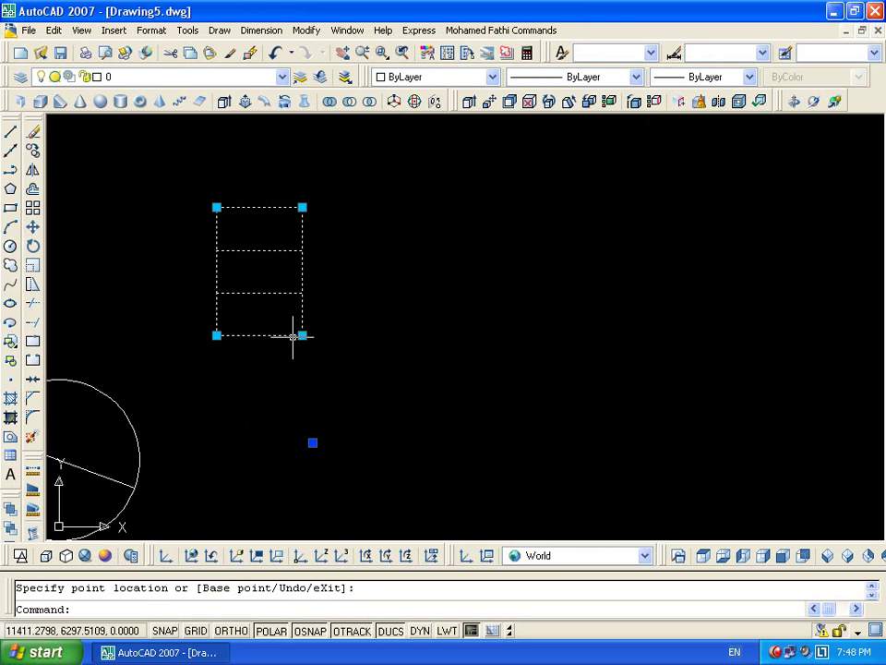
pyautogui.click(302, 335)
pyautogui.click(404, 335)
pyautogui.click(387, 206)
pyautogui.click(474, 166)
# Add a column and row at lower left, adjust the right edge, then reopen block 111 for editing
pyautogui.moveTo(474, 168); pyautogui.dragTo(552, 198, button='middle')
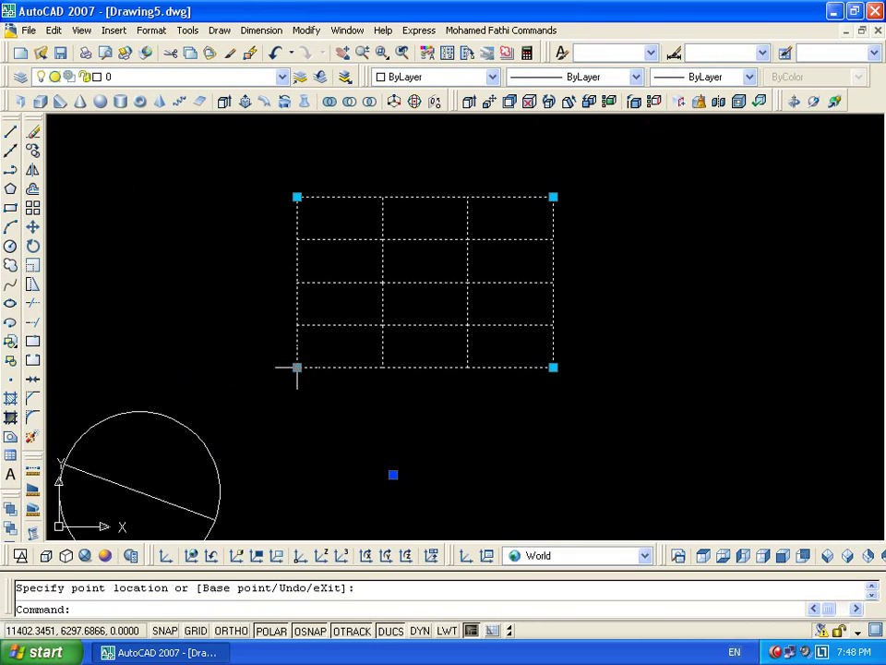
pyautogui.click(296, 367)
pyautogui.click(248, 427)
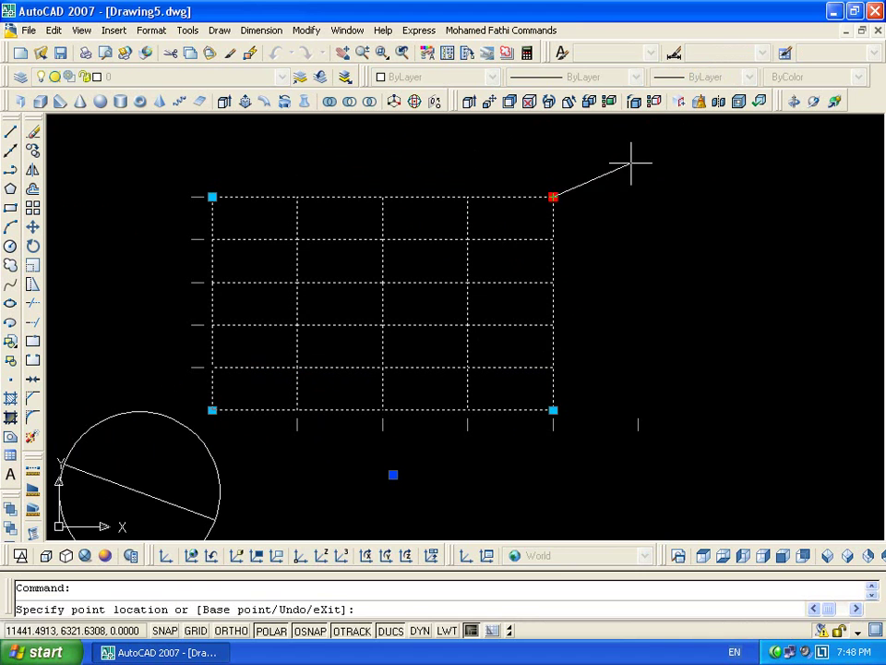
pyautogui.click(633, 242)
pyautogui.click(638, 409)
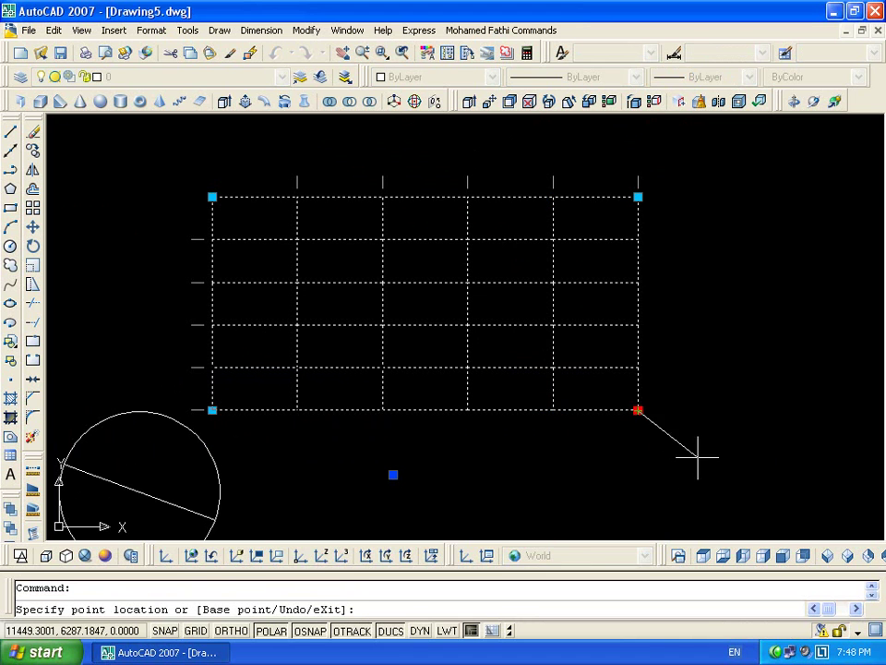
pyautogui.click(438, 430)
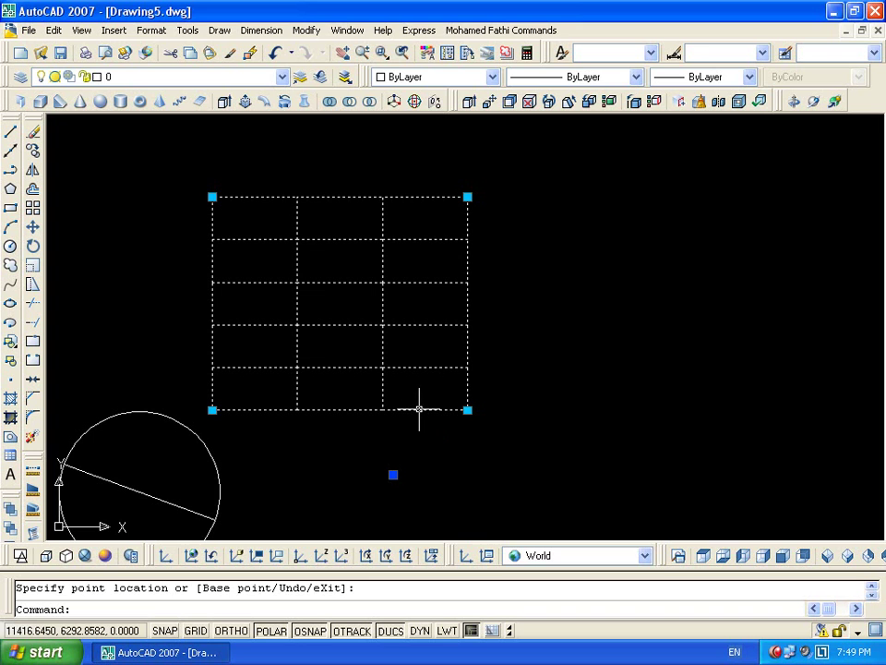
pyautogui.doubleClick(419, 409)
pyautogui.click(424, 446)
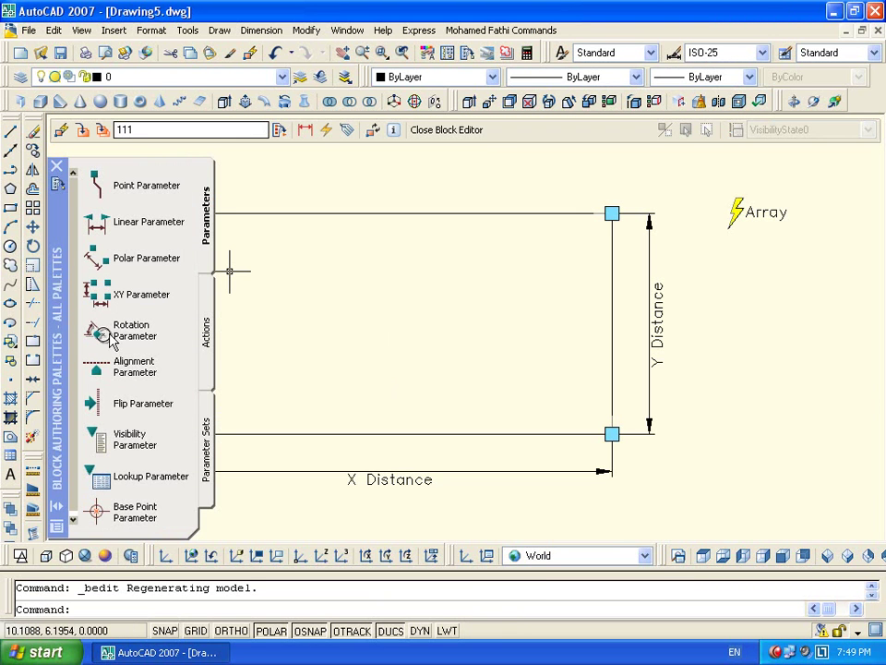
# Delete the block's X and Y distance parameters and Array action
pyautogui.scroll(-2, 232, 271)
pyautogui.moveTo(317, 316); pyautogui.dragTo(431, 301, button='middle')
pyautogui.click(678, 283)
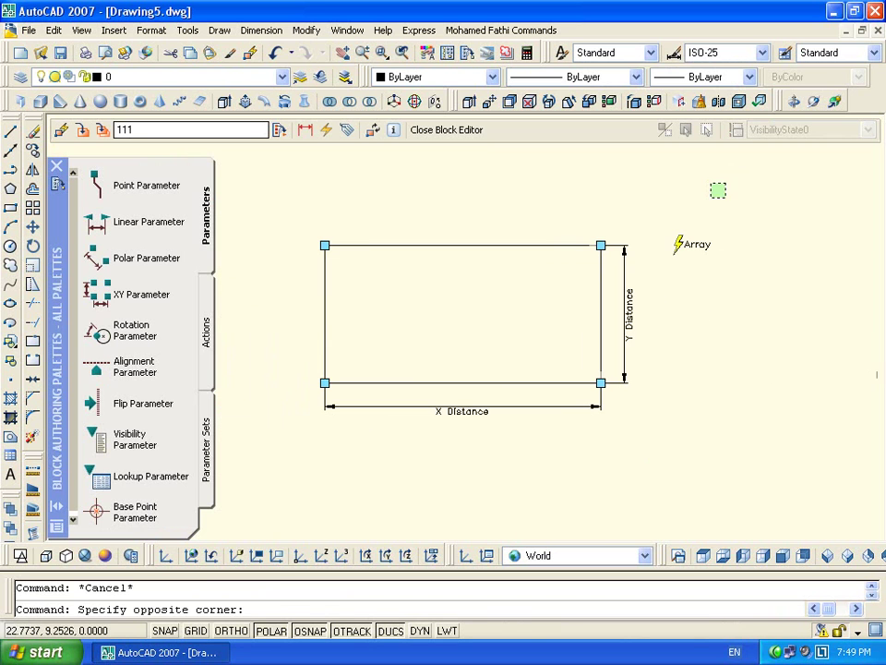
pyautogui.click(615, 408)
pyautogui.press('Delete')
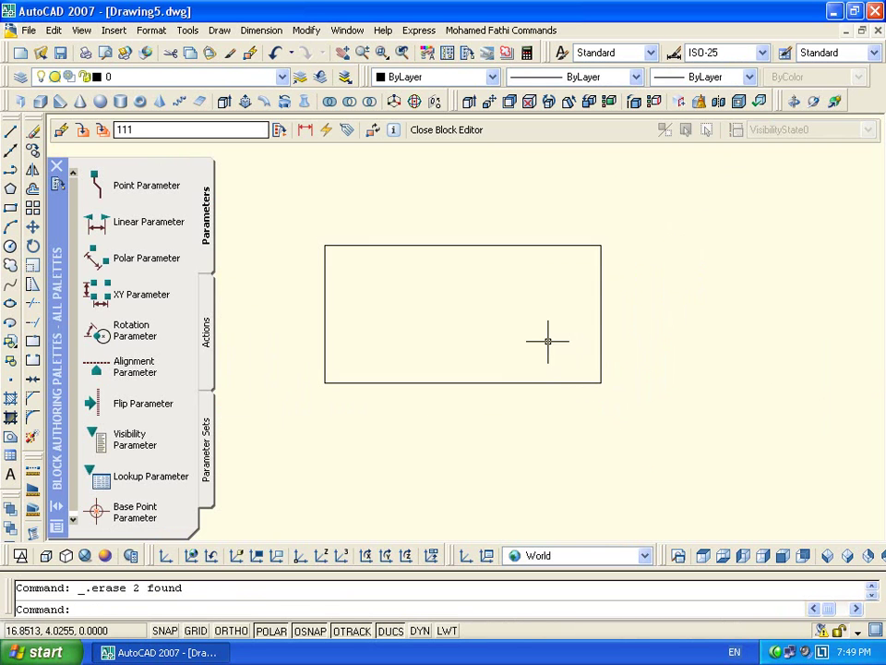
# Add an alignment parameter based at the rectangle's bottom-left corner, aligned along the bottom edge
pyautogui.click(136, 365)
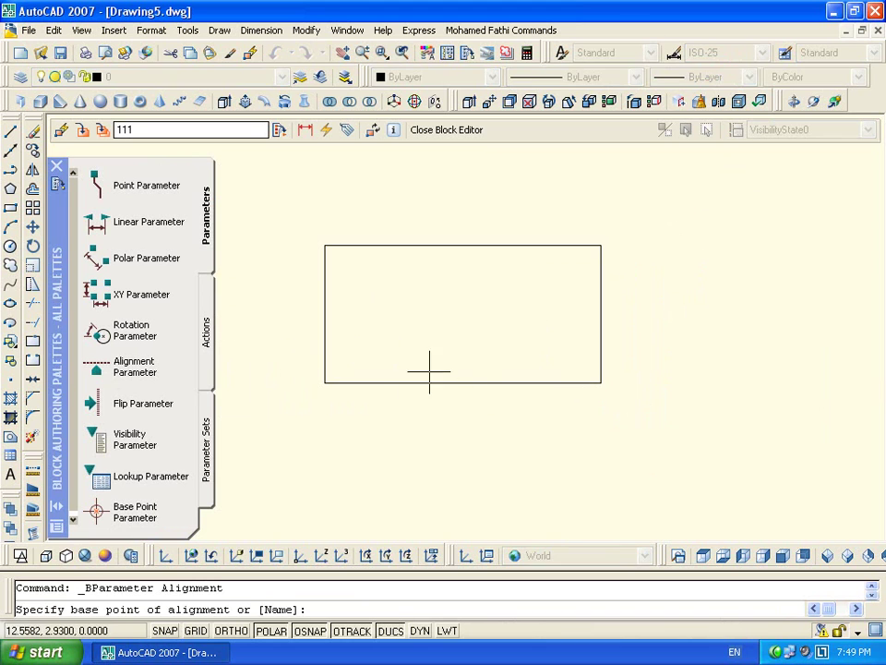
pyautogui.click(324, 383)
pyautogui.click(596, 381)
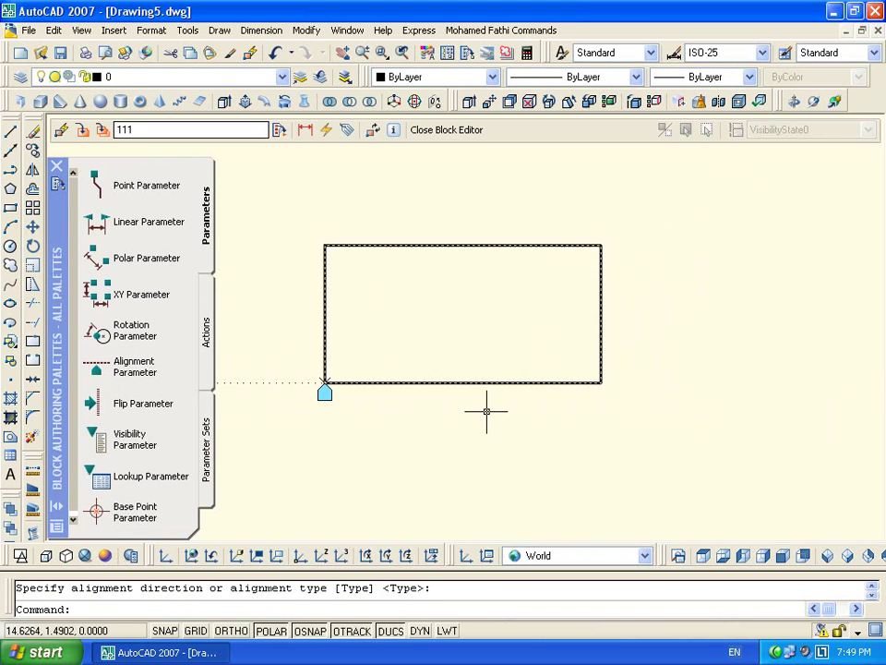
# Move the alignment parameter to the midpoint of the rectangle's bottom edge
pyautogui.click(324, 404)
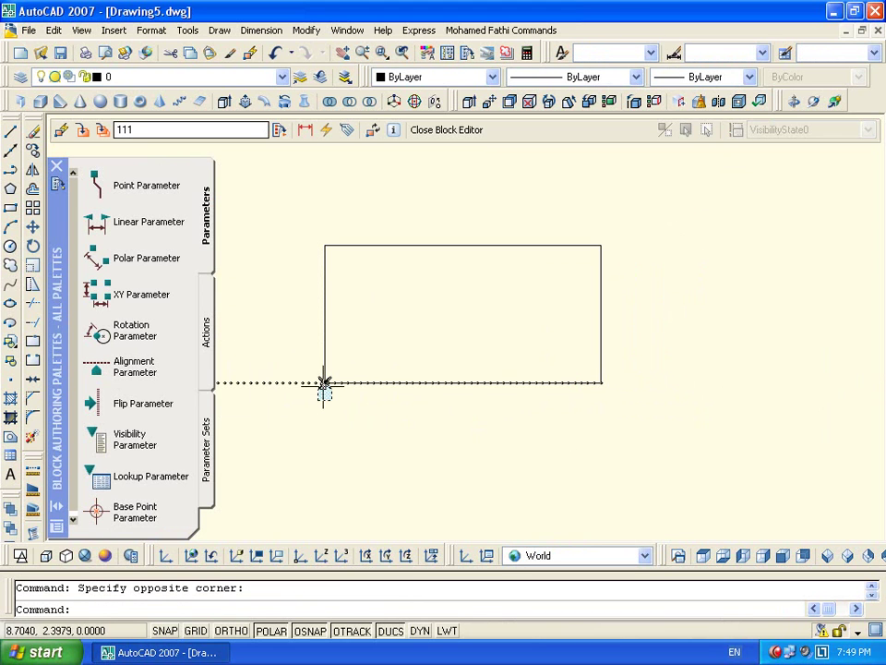
pyautogui.click(334, 436)
pyautogui.write('m')
pyautogui.press('Return')
pyautogui.click(382, 425)
pyautogui.click(444, 430)
pyautogui.click(304, 382)
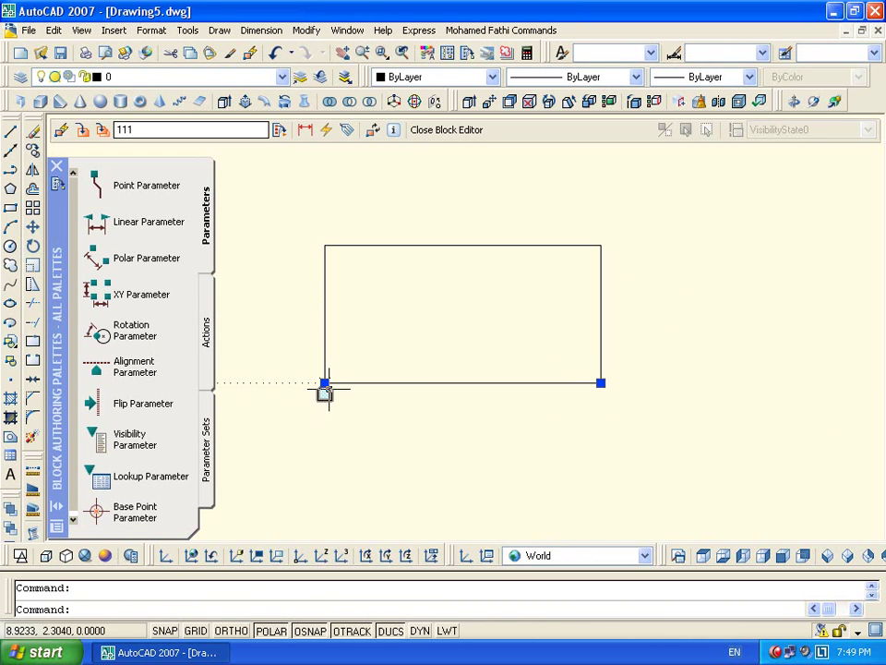
pyautogui.click(324, 383)
pyautogui.click(461, 382)
pyautogui.press('Escape')
# Close the Block Editor, saving the changes to block 111
pyautogui.scroll(-4, 520, 455)
pyautogui.scroll(5, 479, 316)
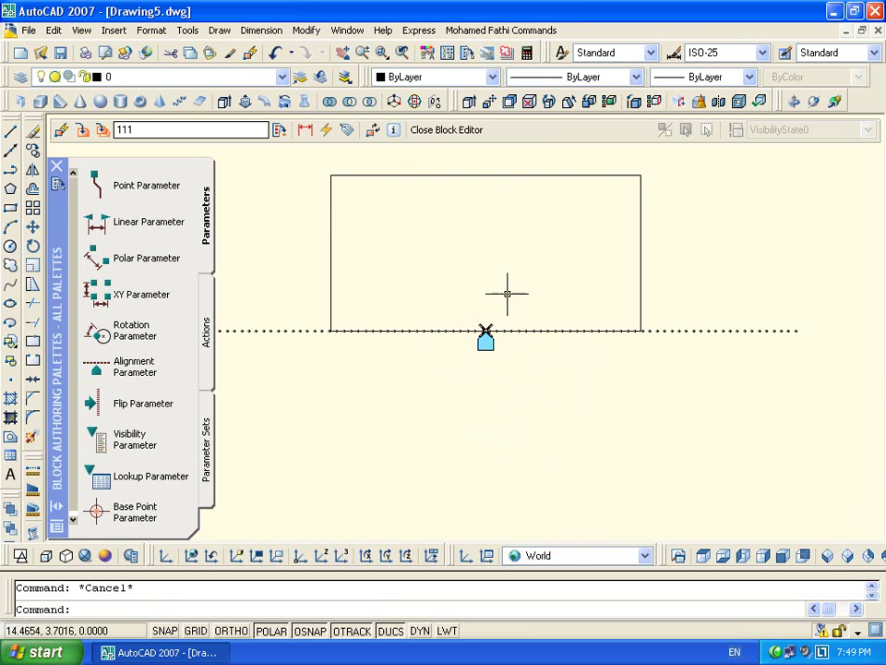
pyautogui.click(437, 132)
pyautogui.click(392, 369)
pyautogui.click(573, 381)
# Draw a seven-segment zigzag line chain to the right of the block with LINE
pyautogui.click(480, 445)
pyautogui.press('Escape')
pyautogui.moveTo(599, 409); pyautogui.dragTo(536, 343, button='middle')
pyautogui.write('l')
pyautogui.press('Return')
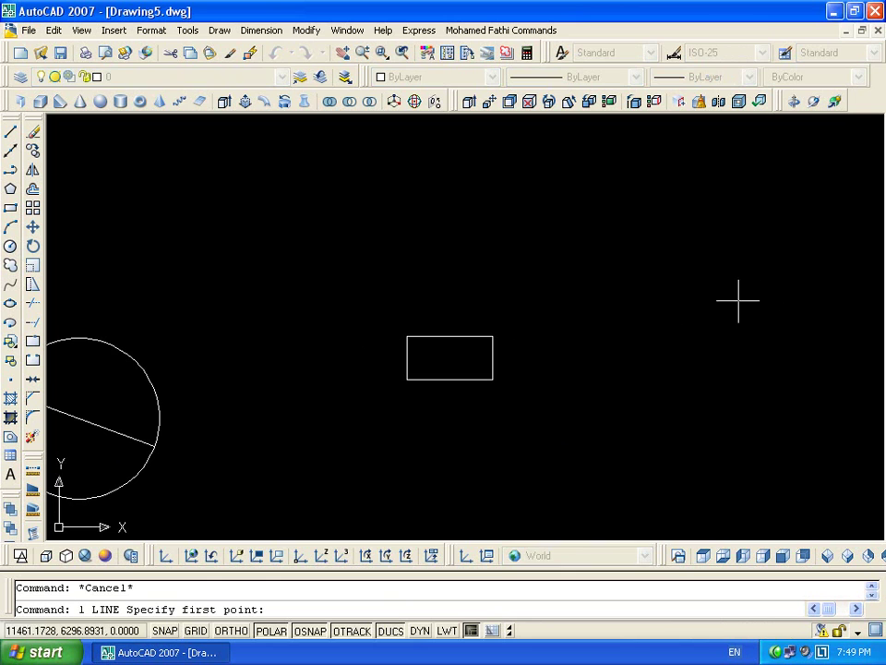
pyautogui.click(608, 459)
pyautogui.click(677, 259)
pyautogui.click(777, 276)
pyautogui.click(855, 392)
pyautogui.click(855, 467)
pyautogui.click(743, 511)
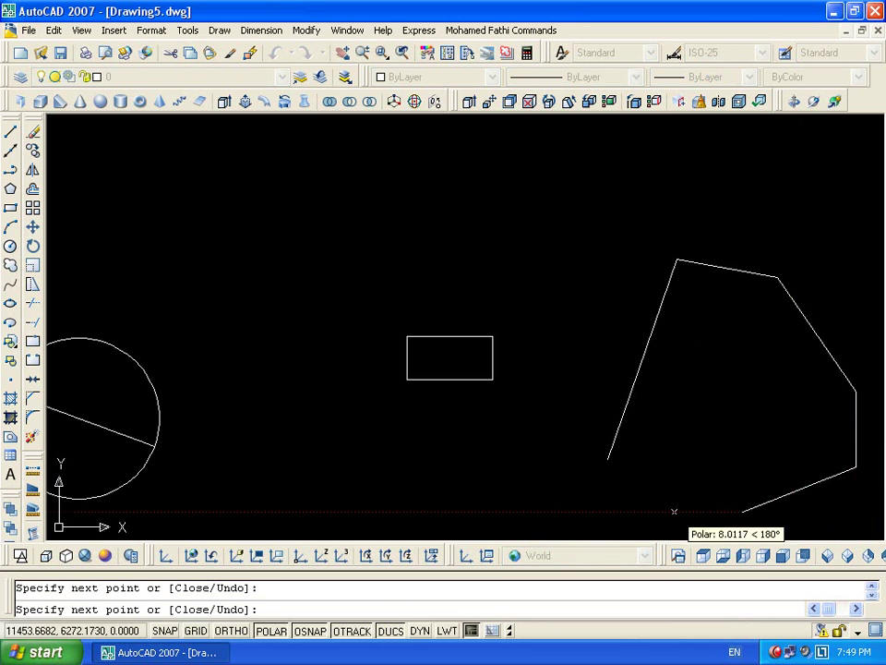
pyautogui.click(501, 520)
pyautogui.moveTo(501, 520); pyautogui.dragTo(390, 405, button='middle')
pyautogui.scroll(-3, 389, 405)
pyautogui.press('Escape')
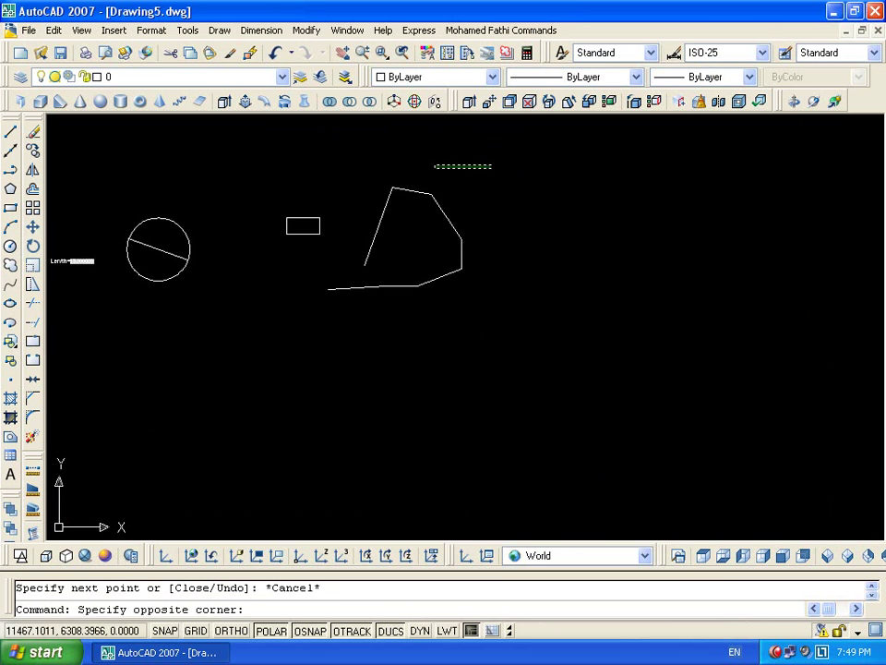
# Erase the seven drawn line segments
pyautogui.click(498, 170)
pyautogui.click(346, 349)
pyautogui.press('Delete')
# Draw a new, longer irregular line chain of eleven segments
pyautogui.write('l')
pyautogui.press('Return')
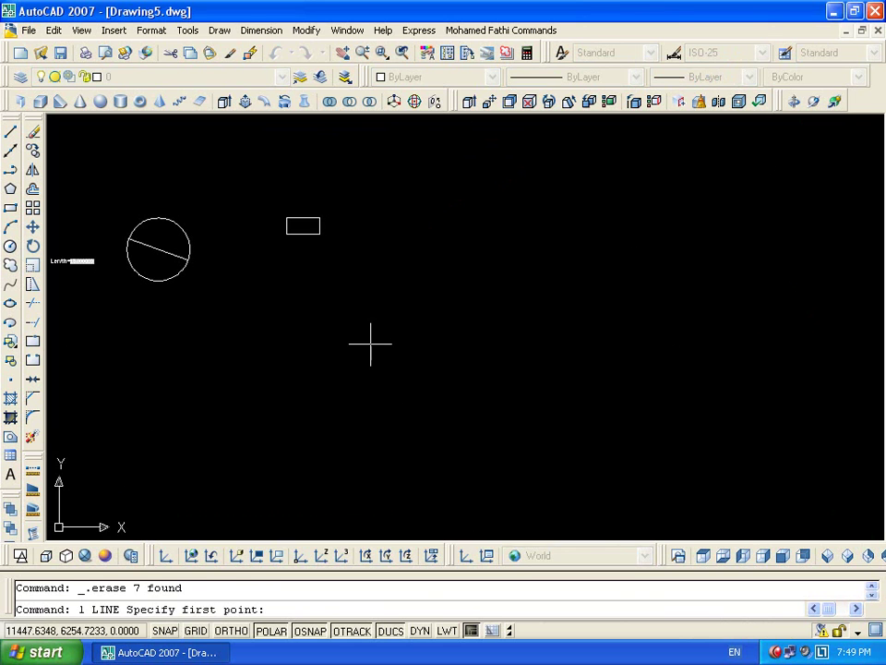
pyautogui.click(369, 330)
pyautogui.click(504, 216)
pyautogui.click(589, 168)
pyautogui.click(682, 273)
pyautogui.click(783, 306)
pyautogui.click(822, 425)
pyautogui.click(659, 478)
pyautogui.click(423, 434)
pyautogui.click(361, 492)
pyautogui.click(255, 481)
pyautogui.click(212, 403)
pyautogui.click(132, 447)
pyautogui.press('Return')
# Select block 111 and try dragging its alignment grip, then cancel the move
pyautogui.moveTo(329, 210); pyautogui.dragTo(248, 247)
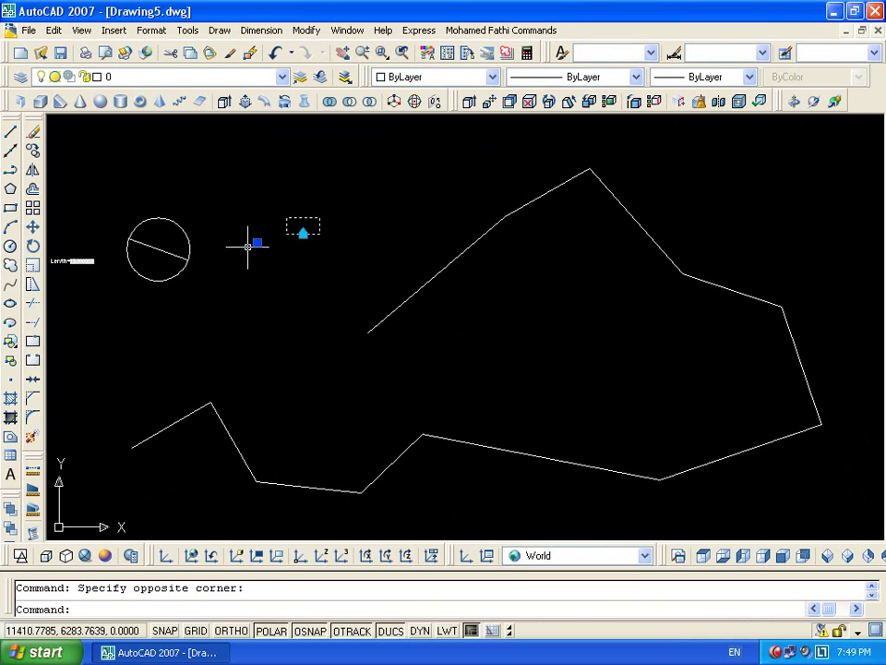
pyautogui.click(302, 233)
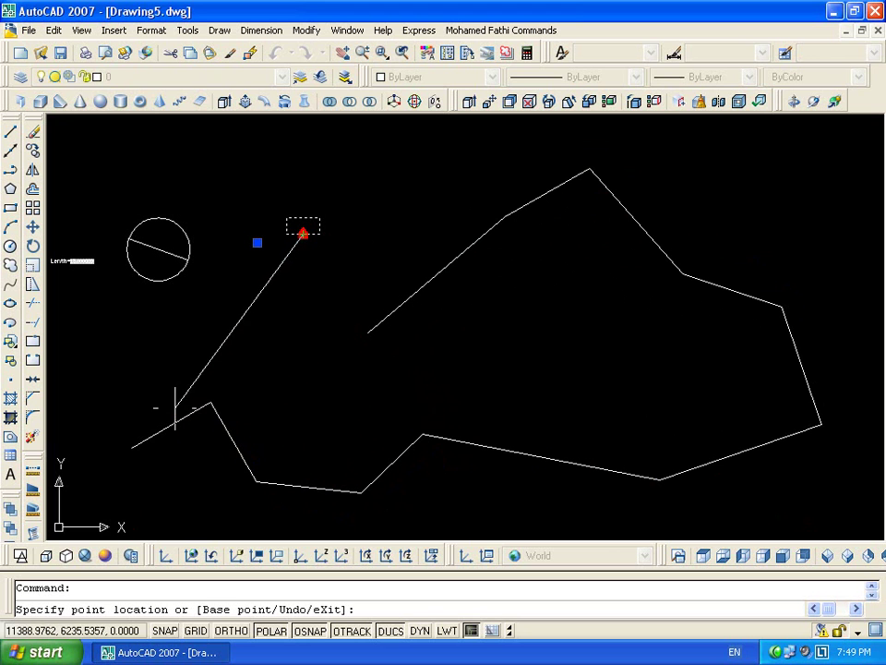
pyautogui.press('Escape')
pyautogui.press('Escape')
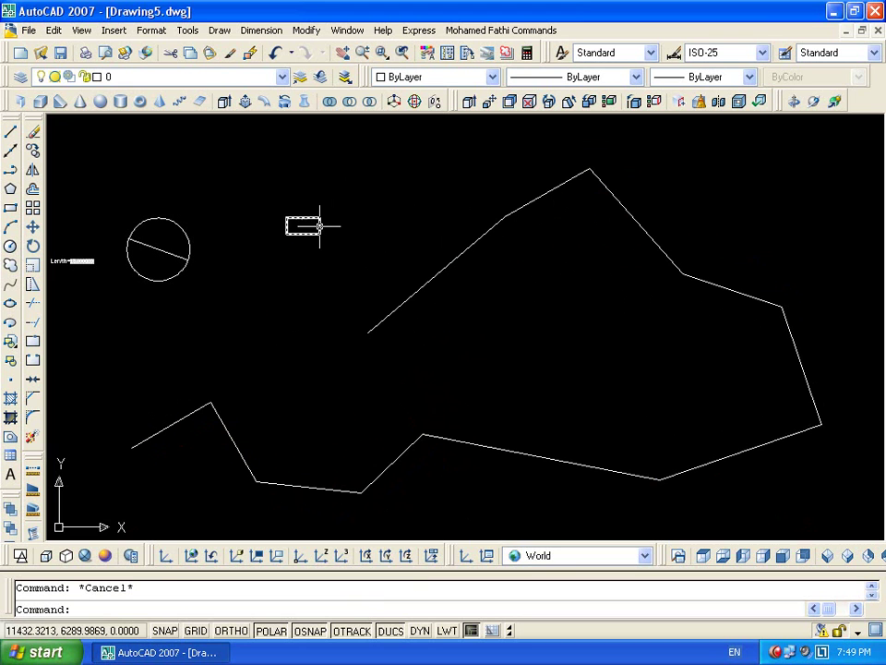
# Reopen block 111 in the Block Editor and delete its alignment parameter
pyautogui.doubleClick(314, 226)
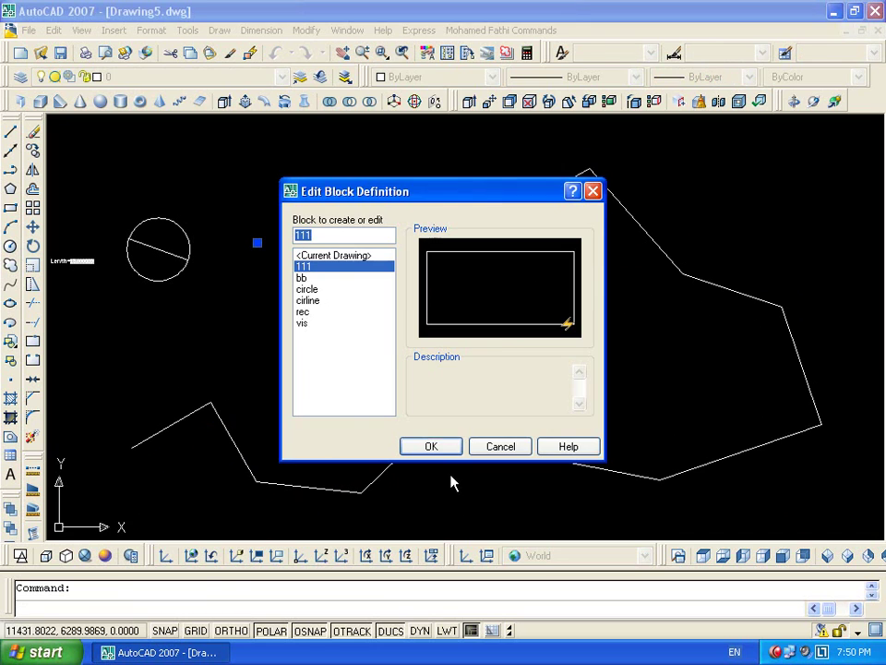
pyautogui.click(450, 442)
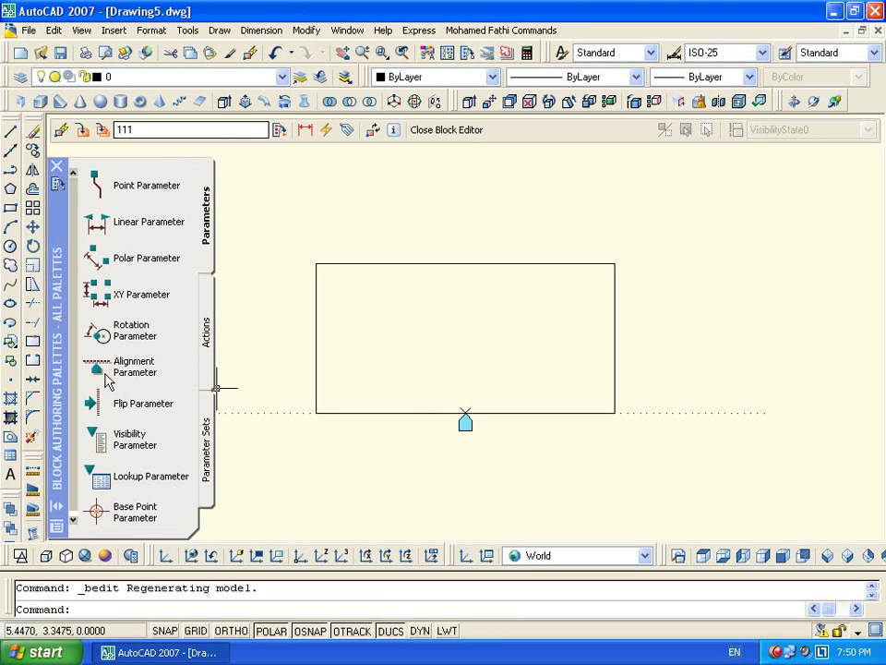
pyautogui.press('Escape')
pyautogui.click(485, 417)
pyautogui.click(431, 465)
pyautogui.press('Delete')
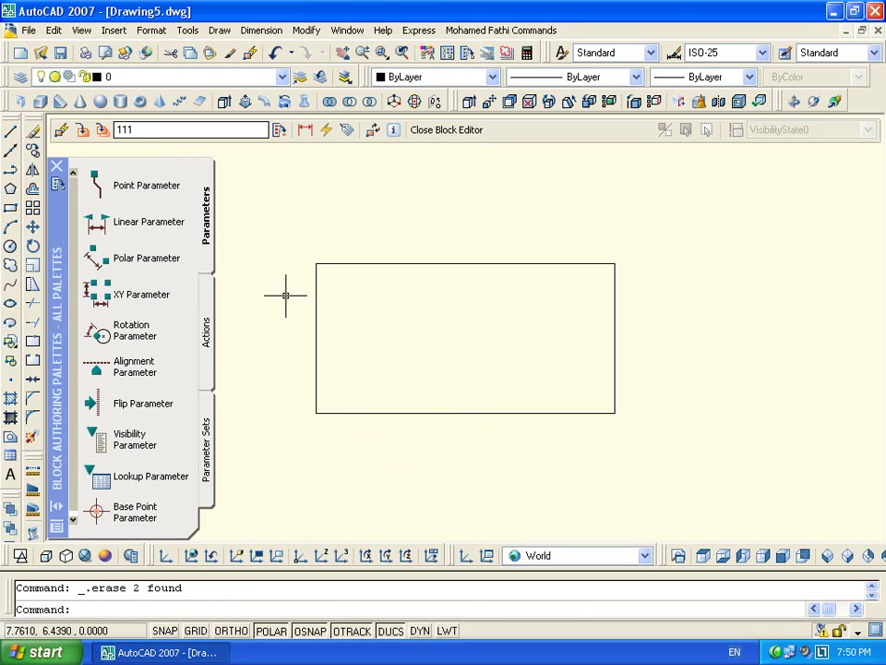
# Draw a small circle in the right half of the door rectangle
pyautogui.write('c')
pyautogui.press('Return')
pyautogui.click(559, 334)
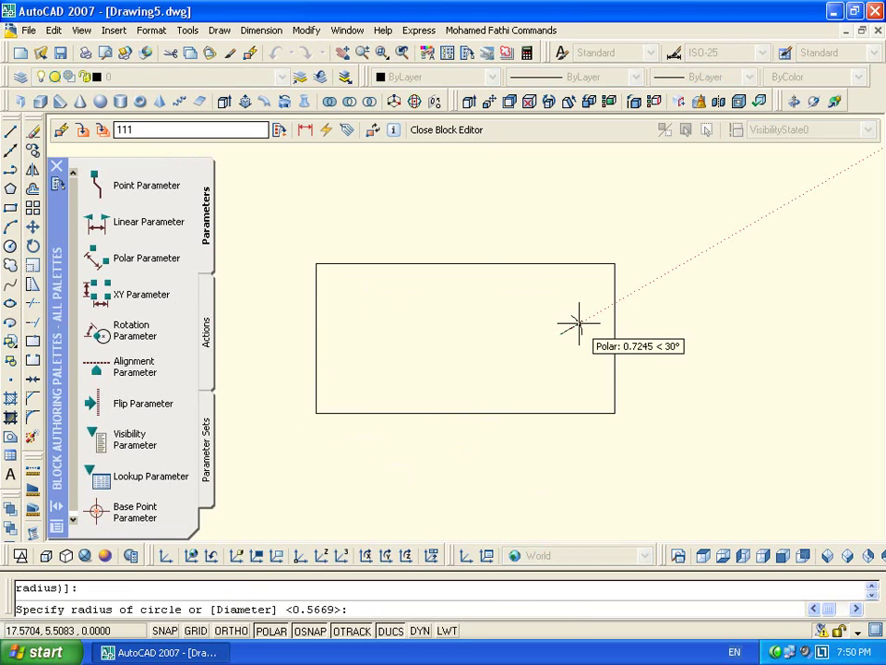
pyautogui.click(538, 338)
# Add a vertical flip parameter from the top-edge midpoint to the bottom-edge midpoint
pyautogui.click(119, 399)
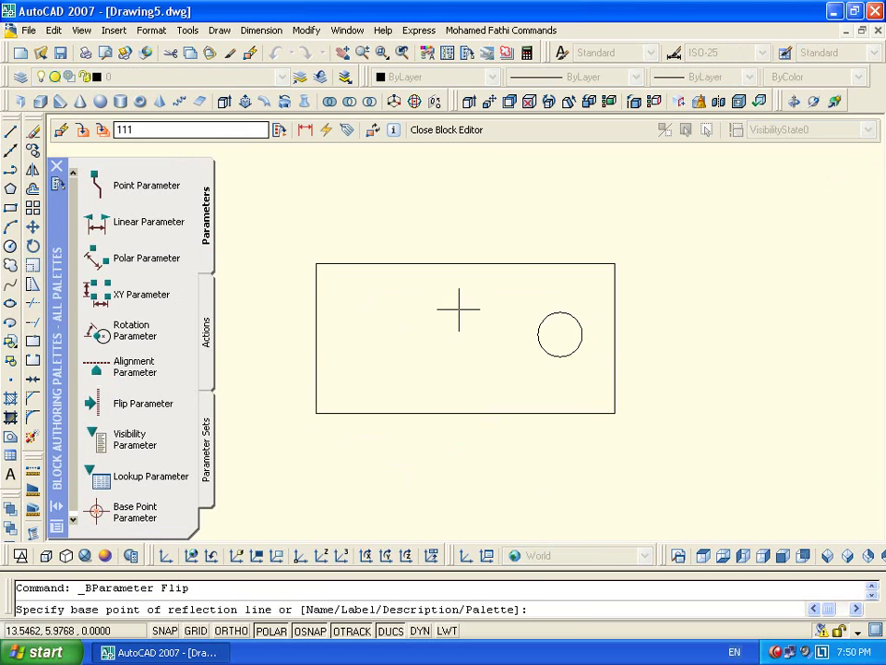
pyautogui.click(470, 268)
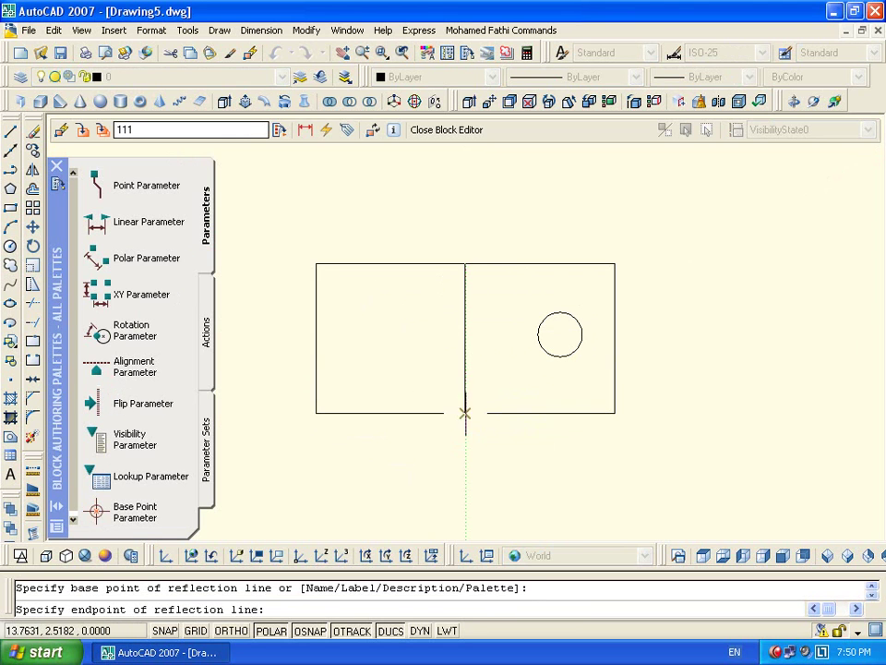
pyautogui.click(464, 412)
pyautogui.click(443, 341)
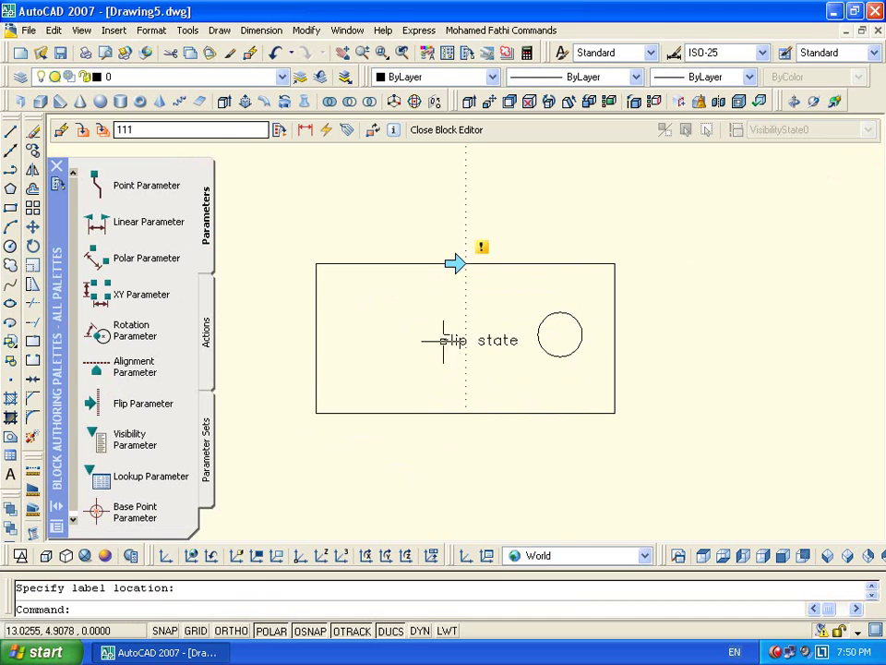
pyautogui.click(457, 261)
pyautogui.click(463, 259)
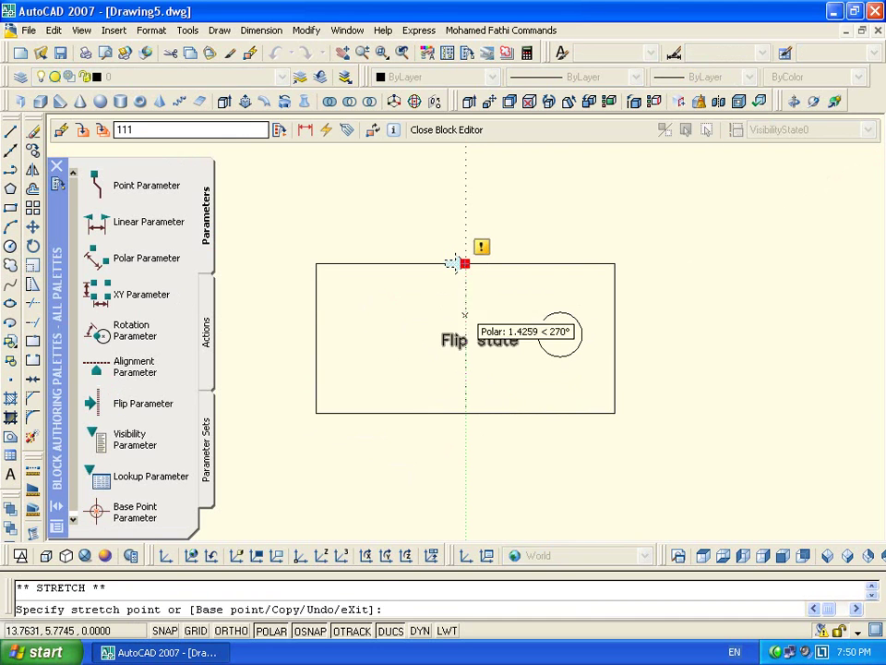
pyautogui.press('Escape')
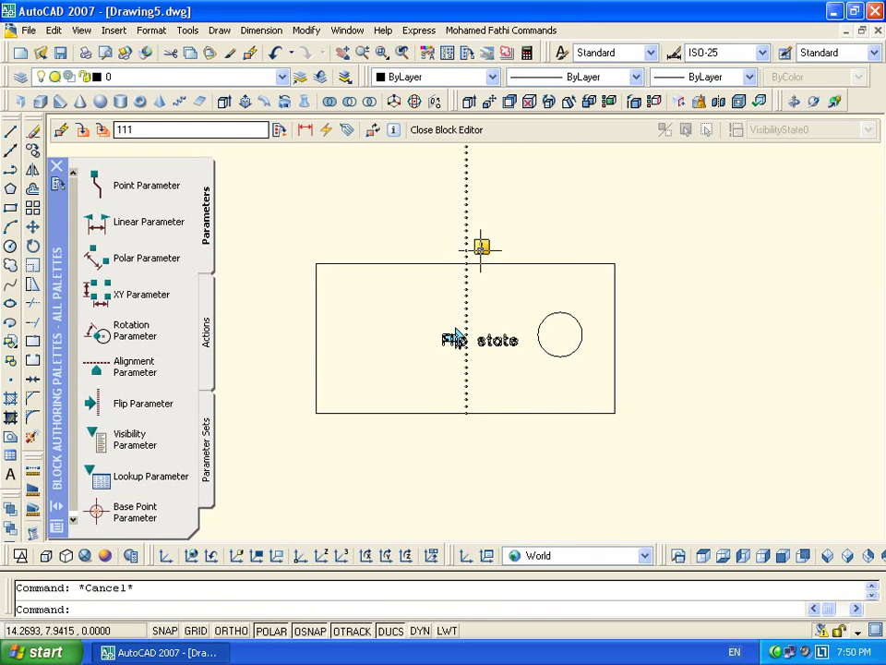
# Attach a Flip1 action to the flip parameter acting on the rectangle and circle
pyautogui.doubleClick(481, 247)
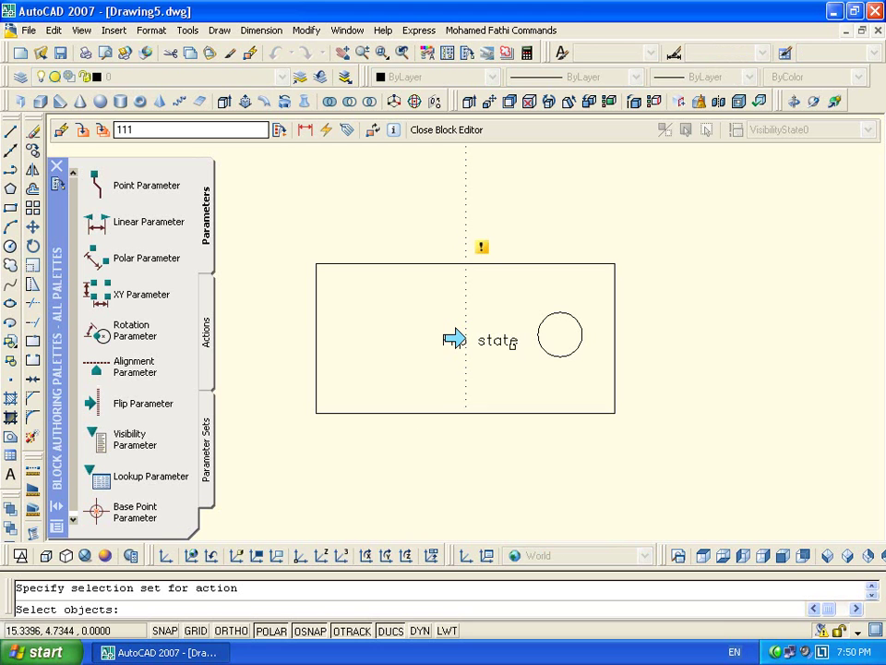
pyautogui.click(627, 349)
pyautogui.click(536, 469)
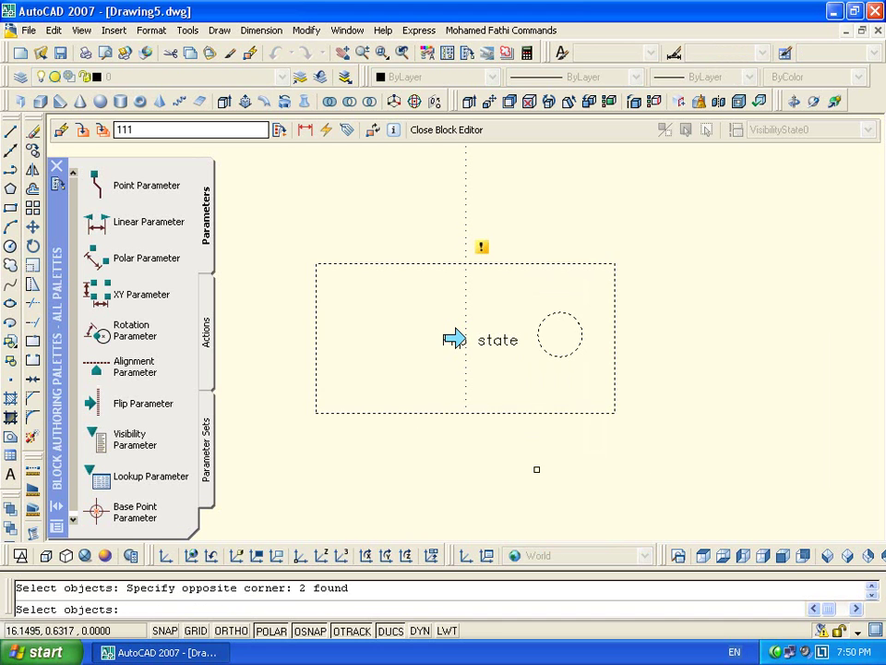
pyautogui.press('Return')
pyautogui.click(659, 256)
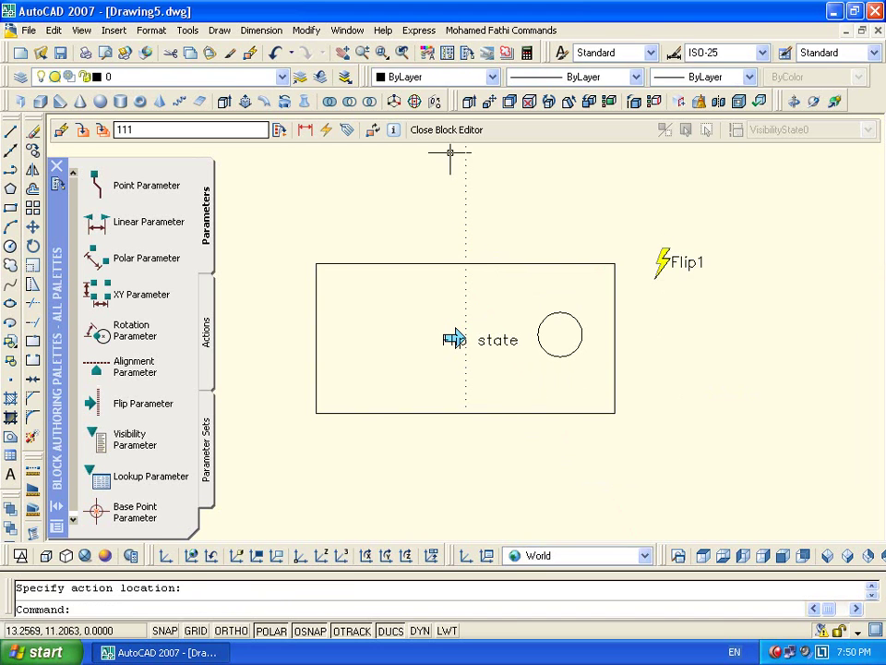
# Close the Block Editor and save the changes to block 111
pyautogui.click(446, 129)
pyautogui.click(372, 372)
pyautogui.scroll(5, 301, 230)
pyautogui.click(471, 275)
# Select the door block and test its flip grip so the circle moves left
pyautogui.click(403, 196)
pyautogui.click(424, 259)
pyautogui.click(295, 216)
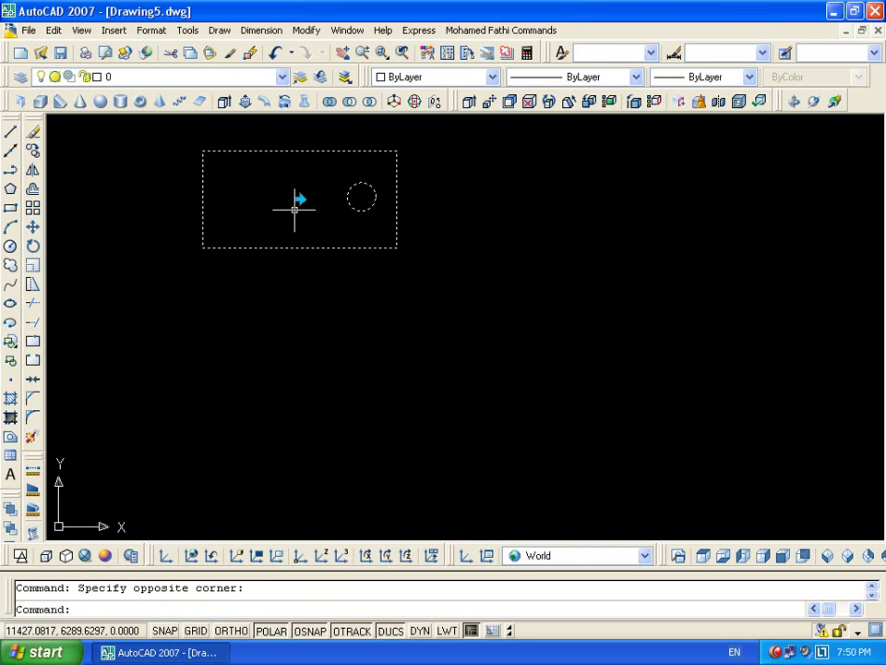
pyautogui.click(299, 198)
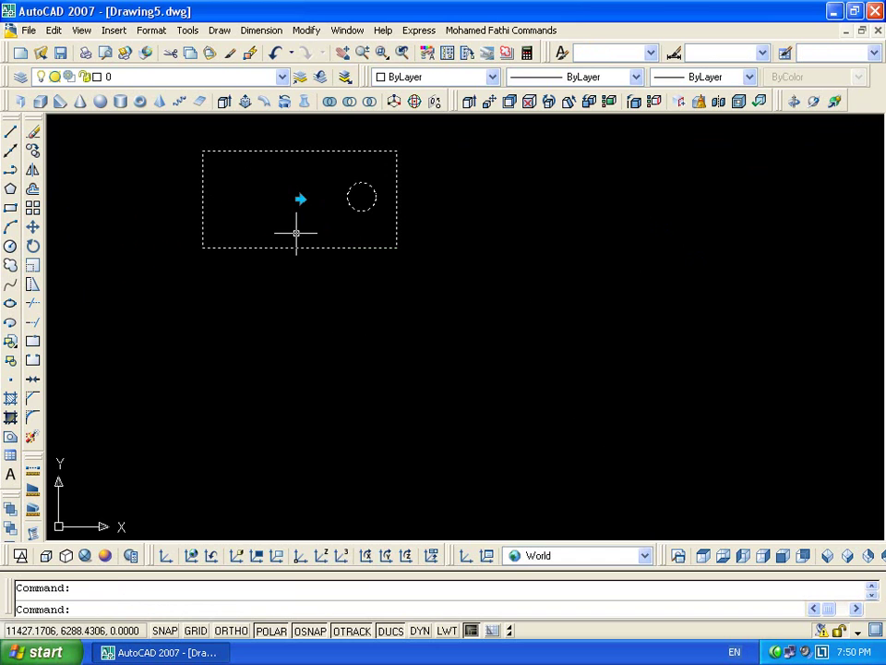
pyautogui.press('Escape')
pyautogui.click(425, 206)
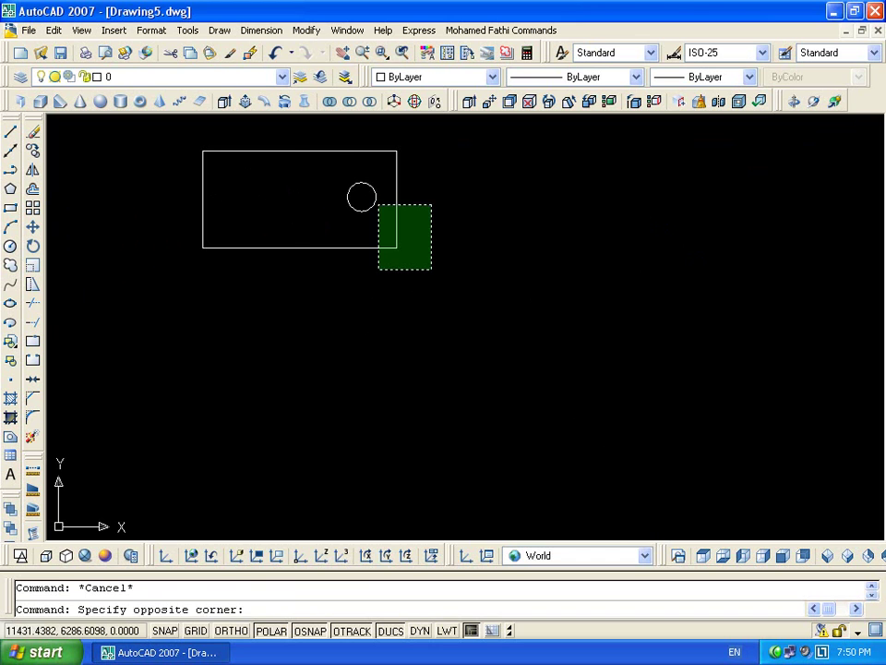
pyautogui.click(327, 232)
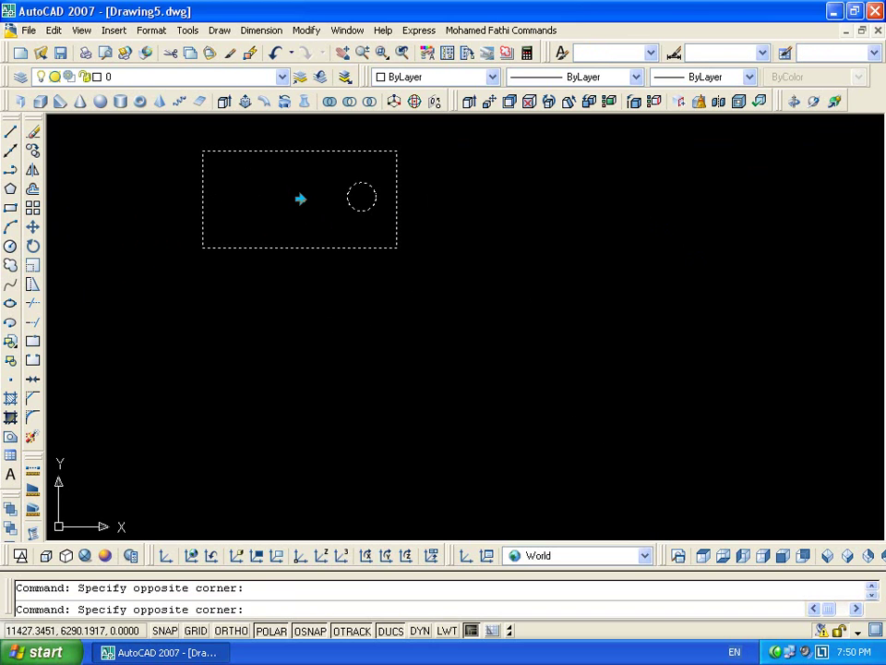
pyautogui.click(300, 198)
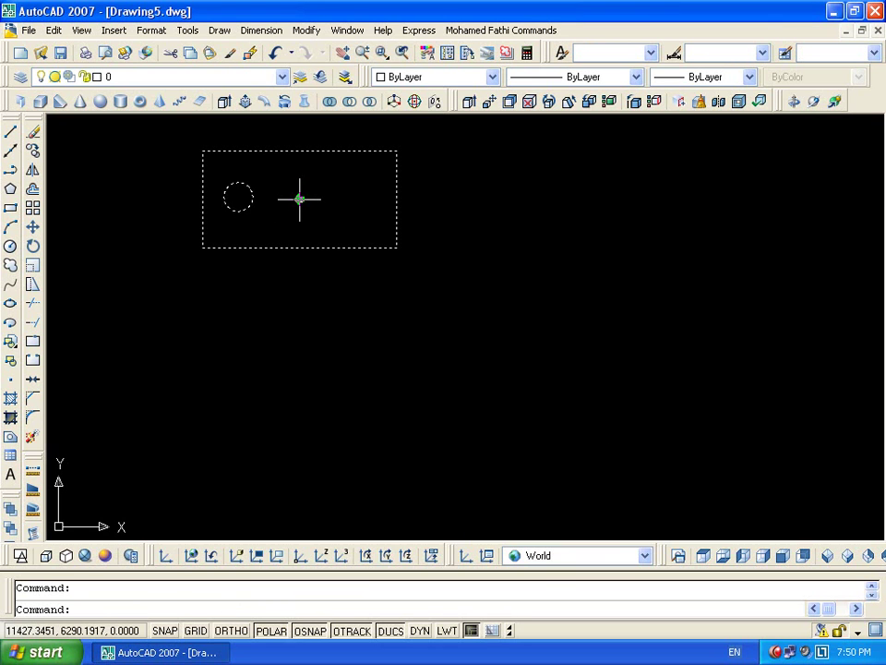
pyautogui.press('Escape')
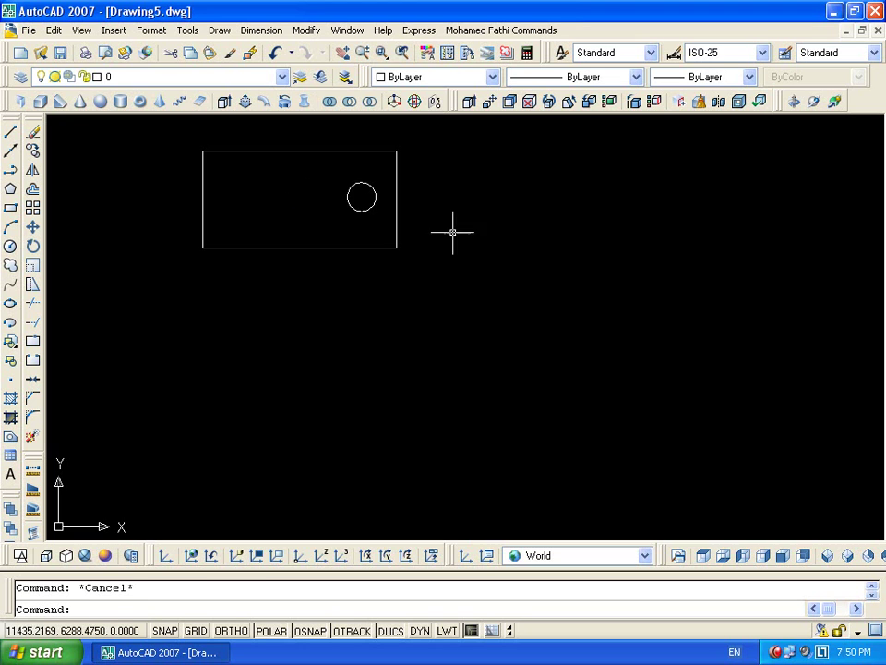
# Reopen block 111 with BE and close the editor, saving the block changes
pyautogui.click(424, 234)
pyautogui.click(307, 295)
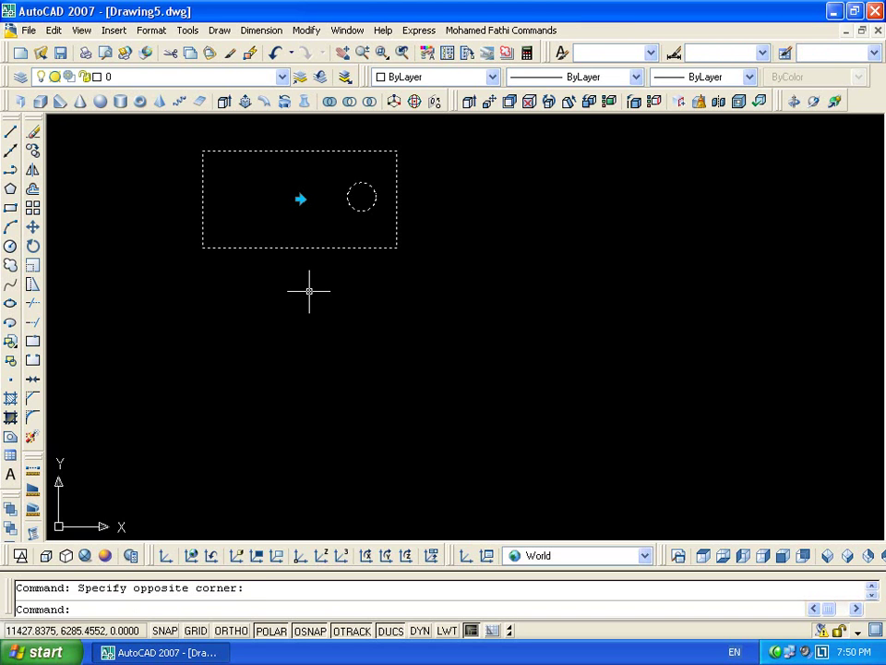
pyautogui.write('be')
pyautogui.press('Return')
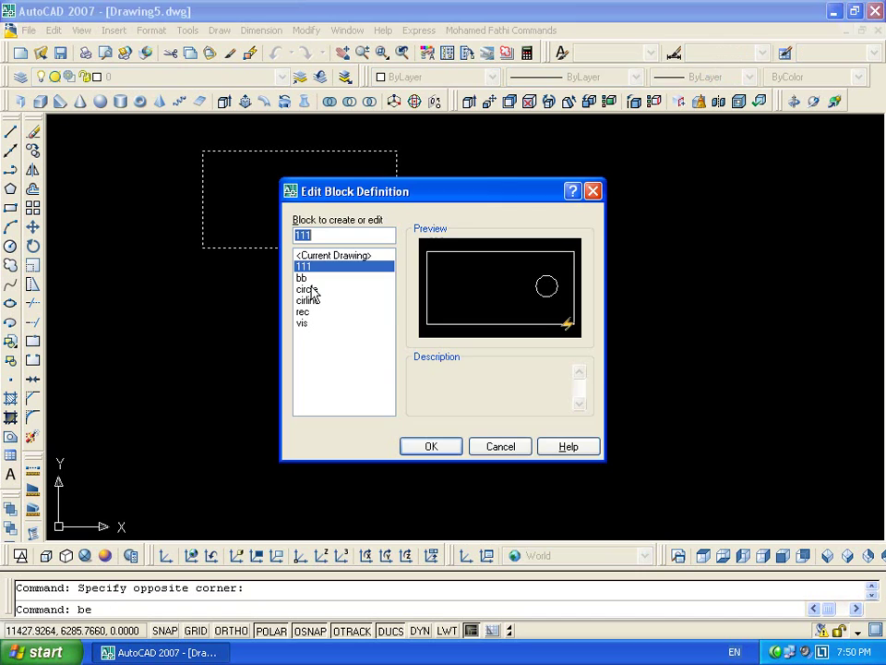
pyautogui.click(430, 447)
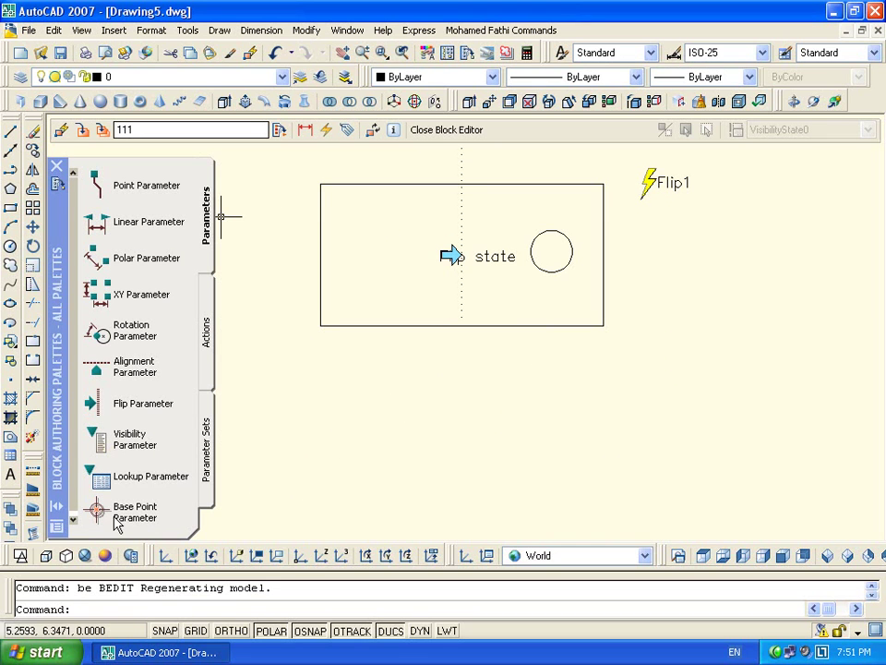
pyautogui.click(117, 517)
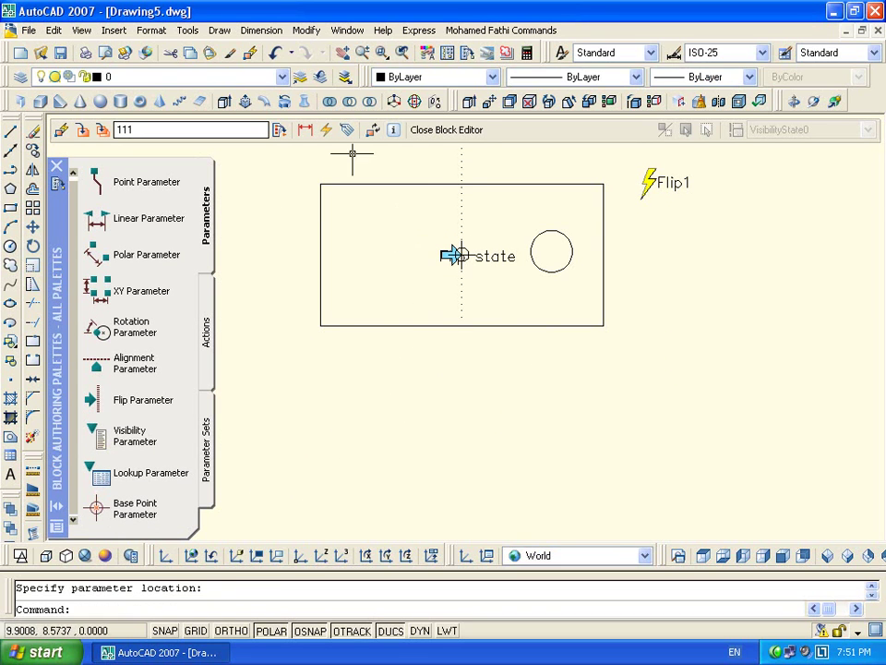
pyautogui.click(425, 129)
pyautogui.click(393, 370)
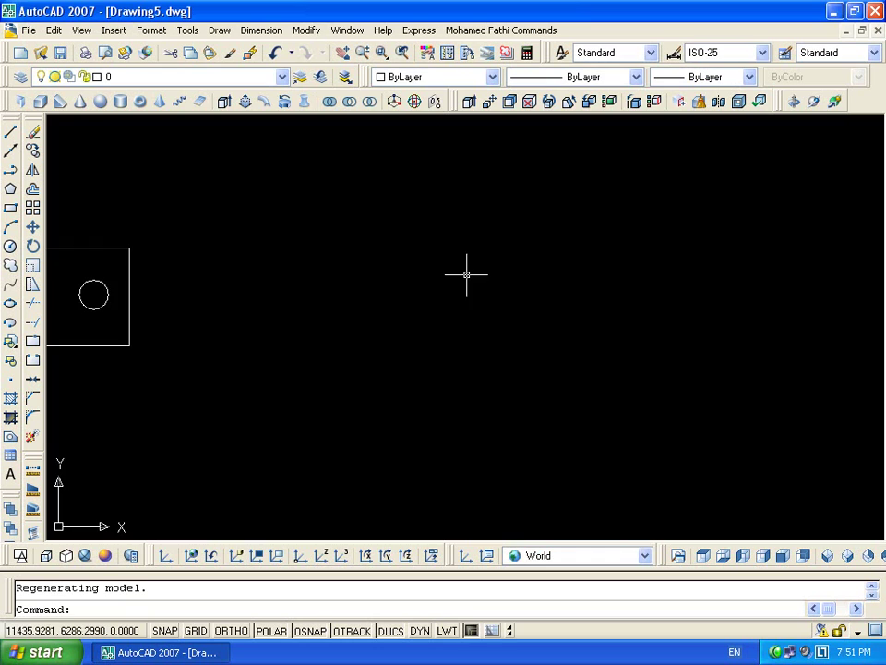
# Centre the block in view and flip it again to test the circle's movement
pyautogui.moveTo(202, 293); pyautogui.dragTo(570, 303, button='middle')
pyautogui.click(569, 303)
pyautogui.click(405, 332)
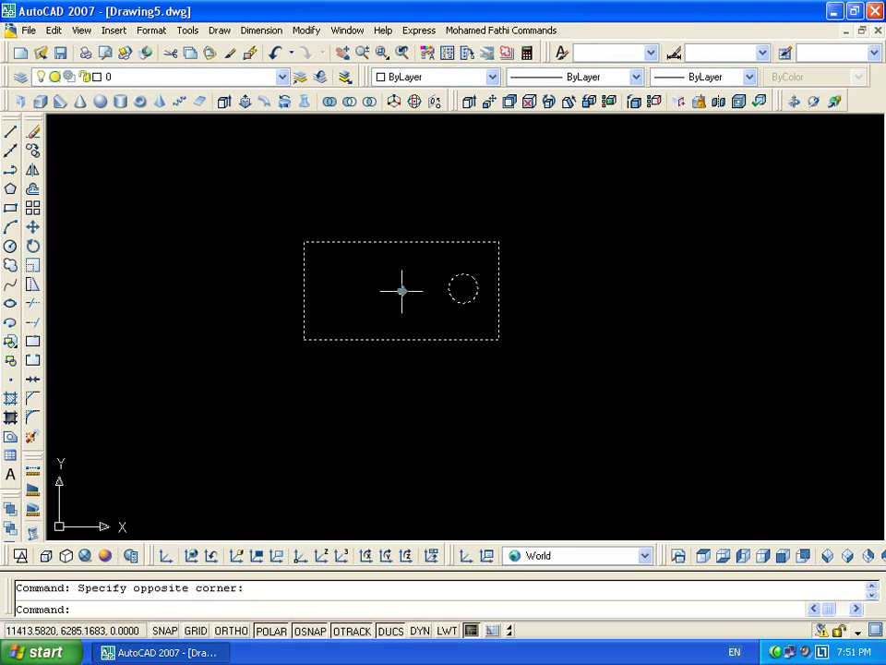
pyautogui.click(401, 291)
pyautogui.press('Escape')
pyautogui.click(504, 336)
pyautogui.click(490, 376)
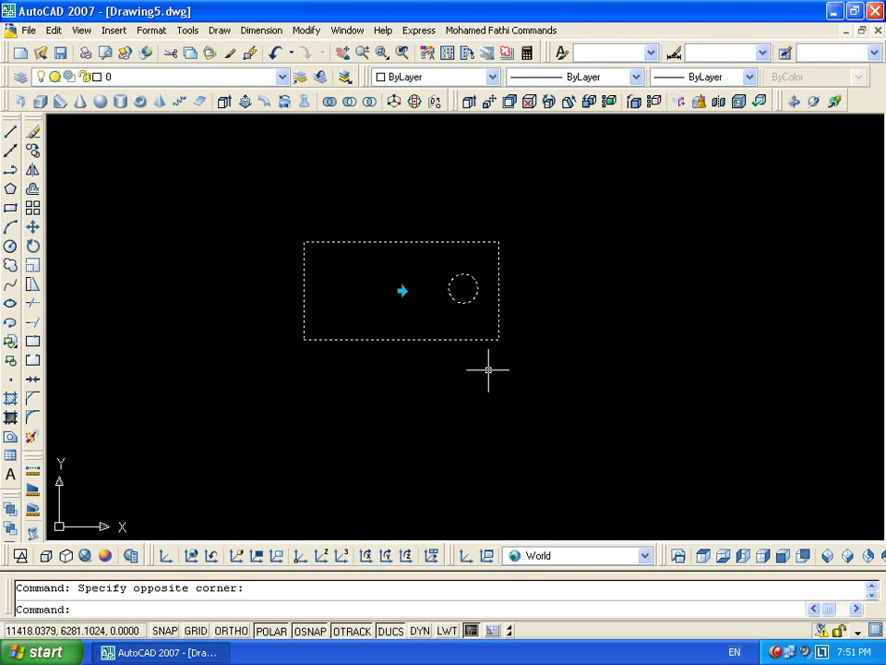
pyautogui.click(401, 291)
pyautogui.press('Escape')
# Insert a second copy of the block on the right and flip it back and forth
pyautogui.write('i')
pyautogui.press('Return')
pyautogui.click(459, 424)
pyautogui.click(646, 282)
pyautogui.click(782, 272)
pyautogui.click(730, 378)
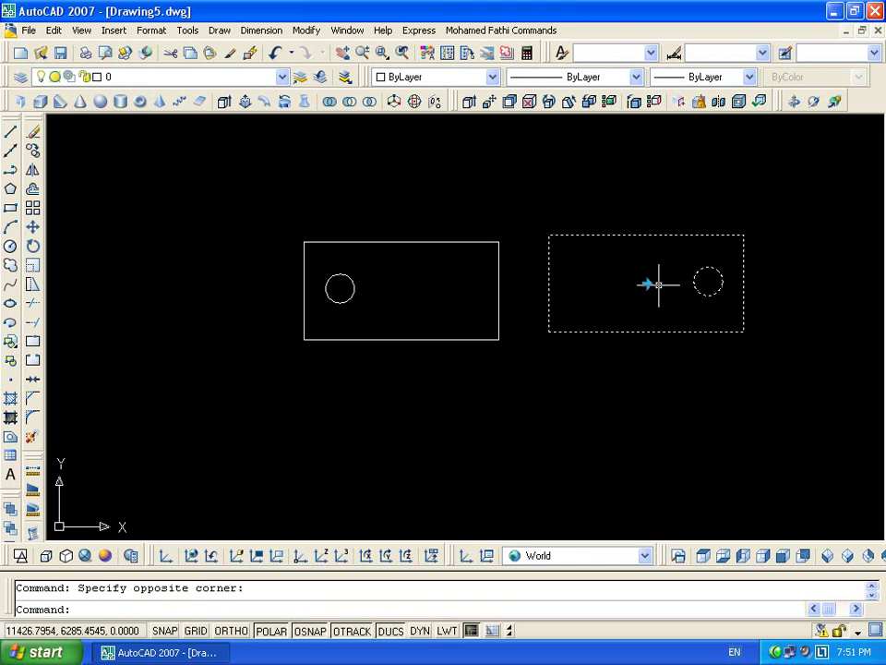
pyautogui.click(646, 282)
pyautogui.click(647, 282)
pyautogui.click(646, 283)
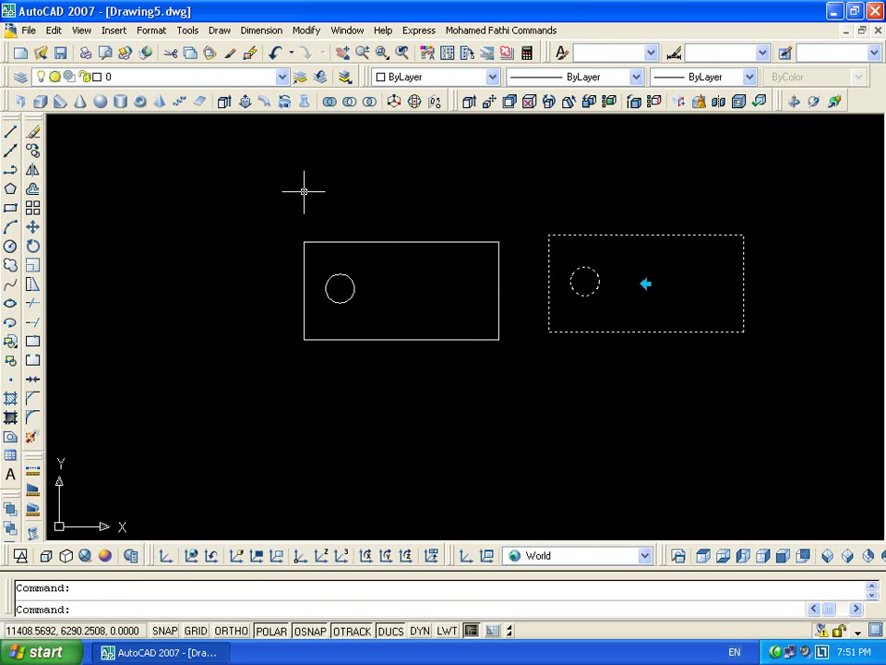
# Erase the right-hand test copy of the block
pyautogui.click(448, 141)
pyautogui.click(502, 414)
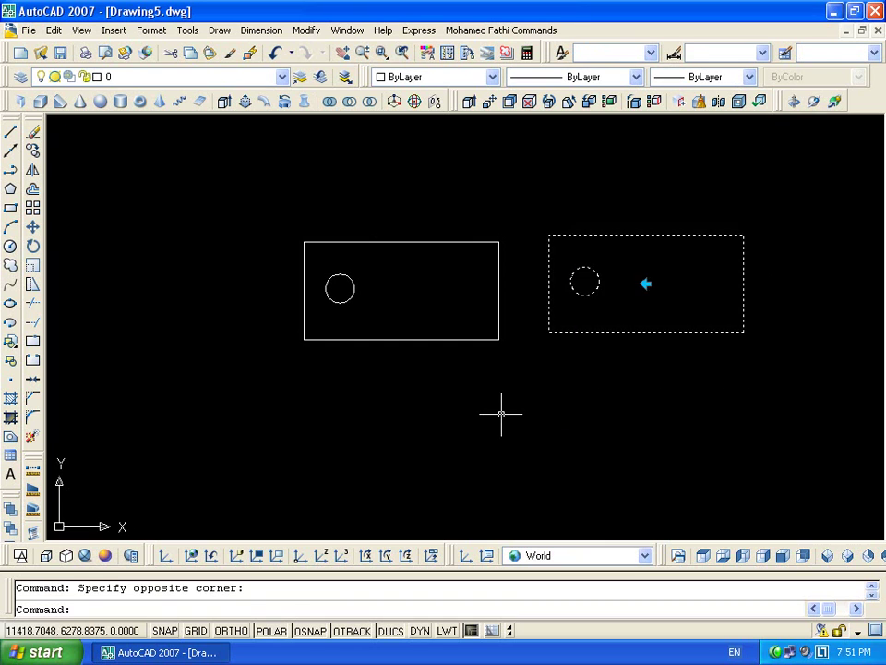
pyautogui.press('Delete')
pyautogui.click(447, 241)
pyautogui.press('Escape')
# Pan the view and window-select every object in the drawing
pyautogui.scroll(-2, 518, 232)
pyautogui.moveTo(517, 232); pyautogui.dragTo(593, 277, button='middle')
pyautogui.scroll(-8, 609, 264)
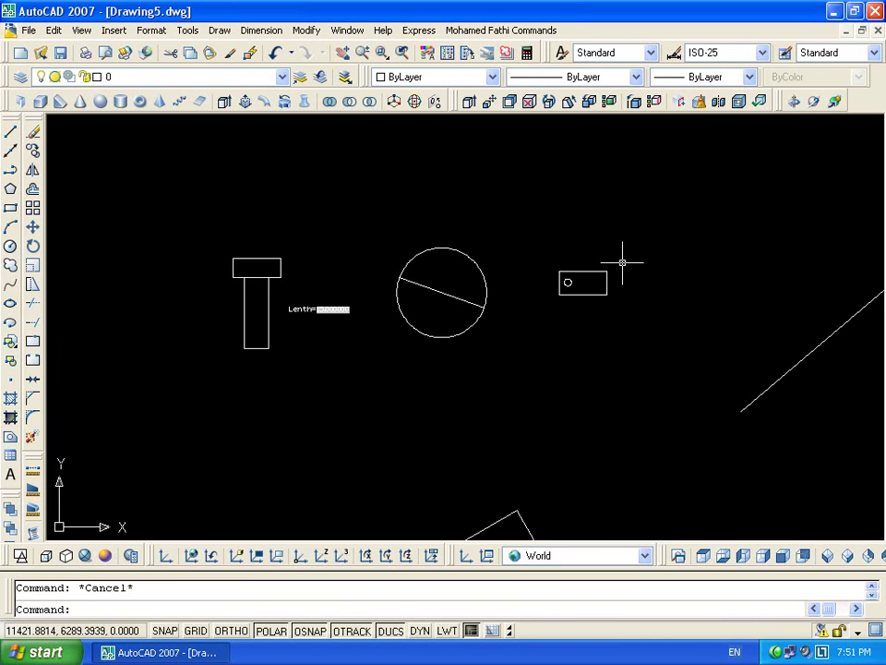
pyautogui.click(632, 141)
pyautogui.click(342, 383)
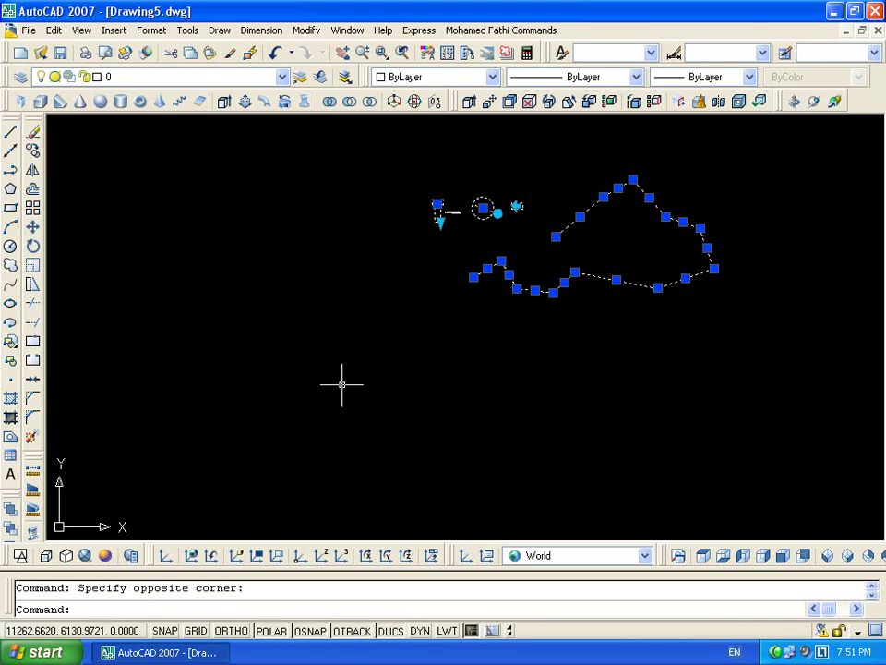
# Erase all selected objects and close Drawing5 without saving
pyautogui.press('Delete')
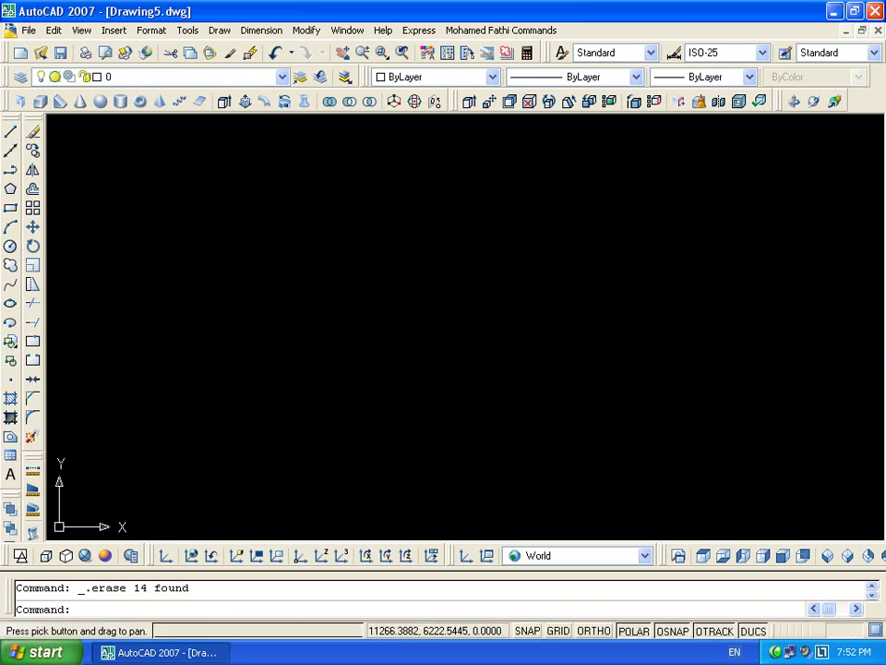
pyautogui.hotkey('ctrl', 'o')
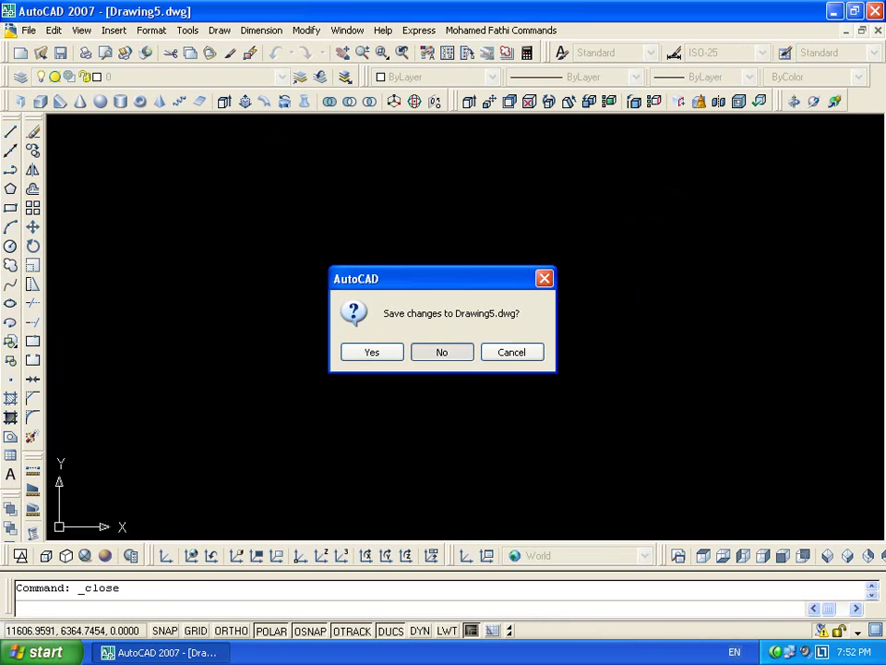
pyautogui.press('n')
# Start a new drawing from the acadiso template
pyautogui.click(30, 58)
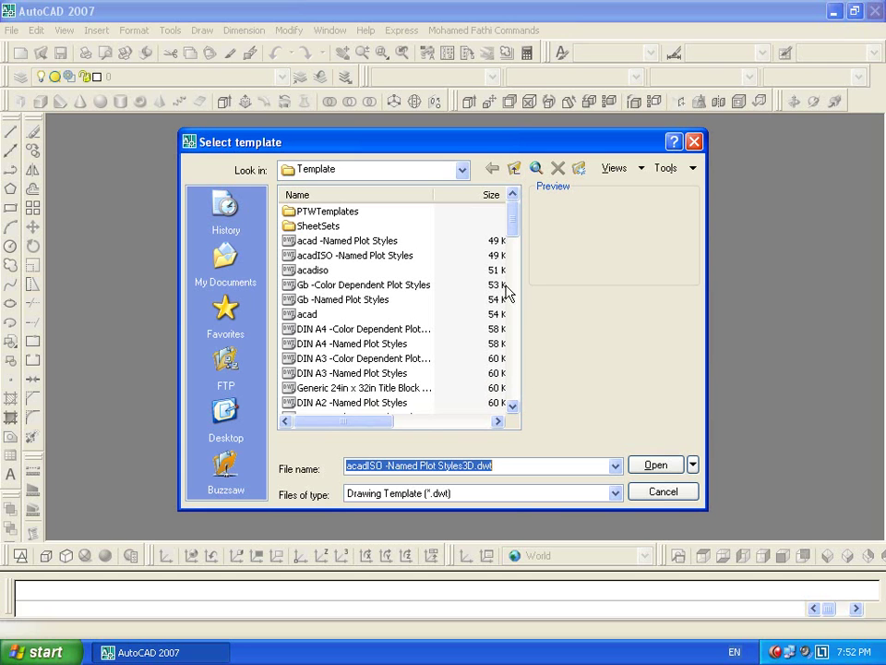
pyautogui.click(312, 270)
pyautogui.press('Return')
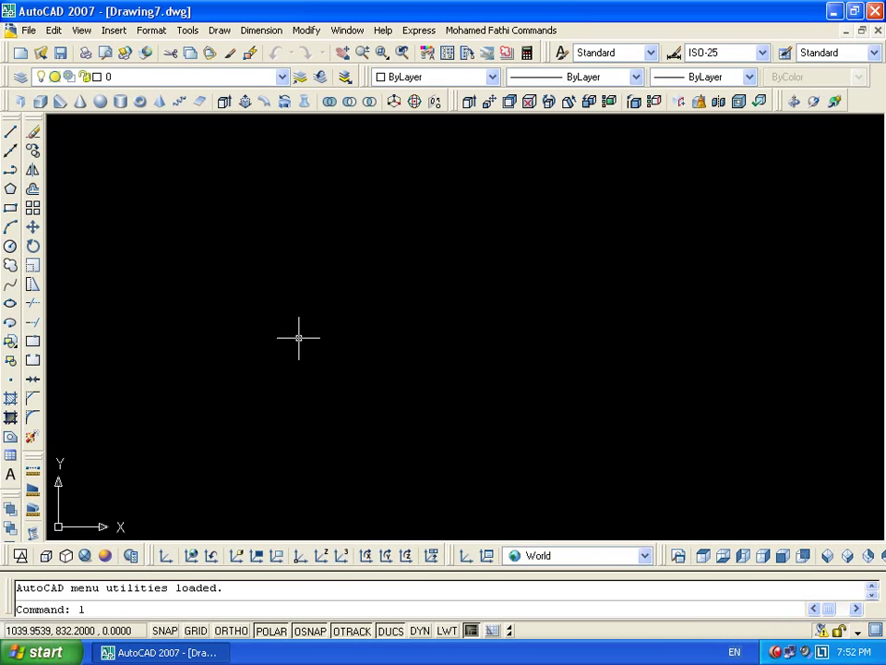
# Draw a 0.9-long vertical line for the door leaf and zoom to fit
pyautogui.write('l')
pyautogui.press('Return')
pyautogui.click(346, 455)
pyautogui.write('.9')
pyautogui.press('Return')
pyautogui.press('Return')
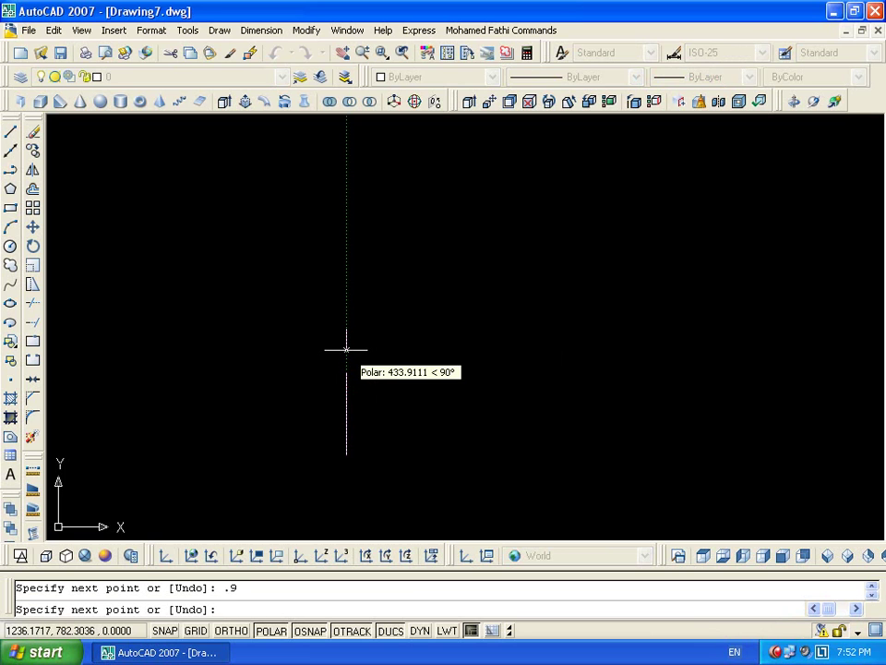
pyautogui.middleClick(350, 487)
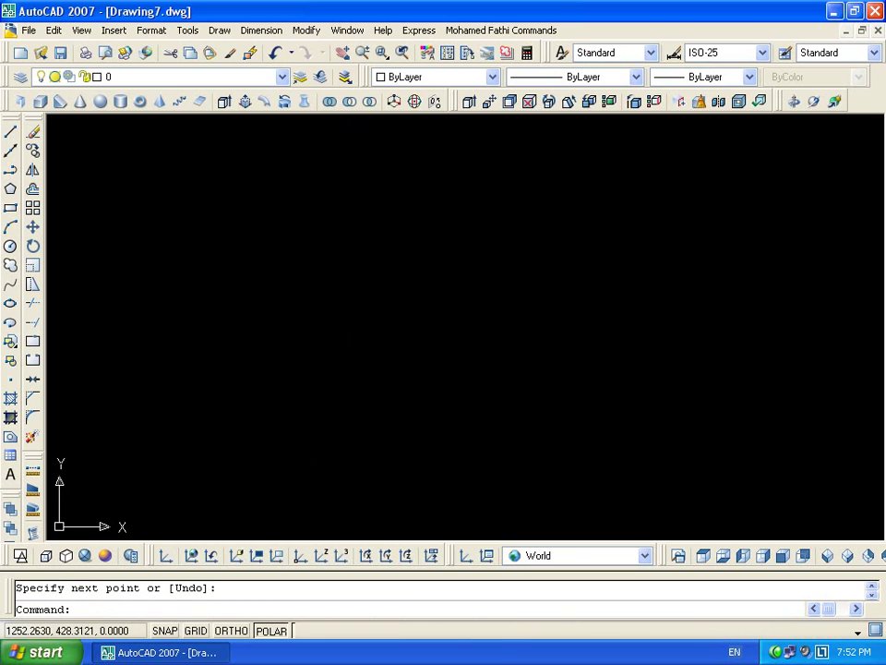
pyautogui.middleClick(349, 487)
# Draw a 0.05 segment at the line's top and the jamb's side line
pyautogui.write('l')
pyautogui.press('Return')
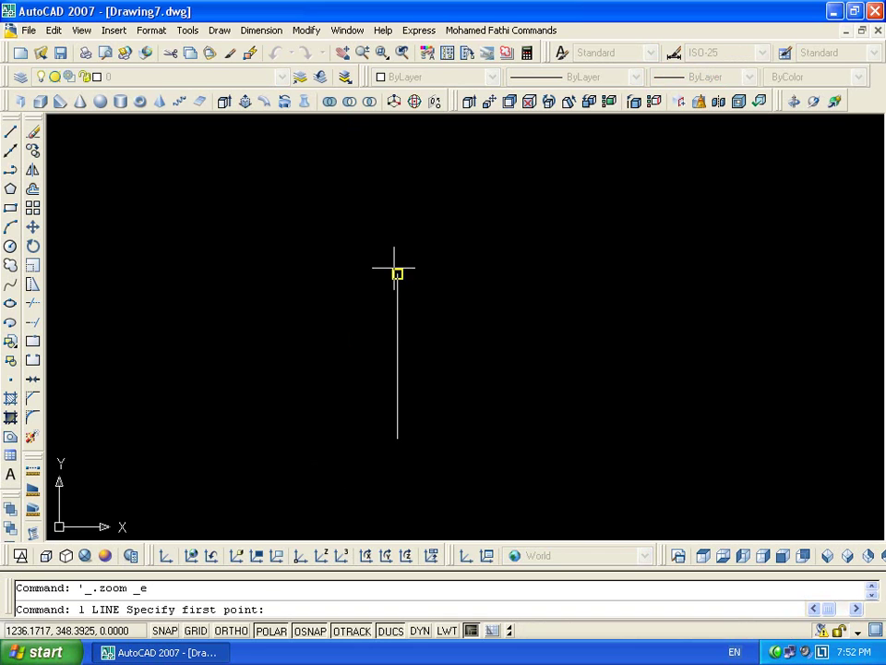
pyautogui.click(397, 272)
pyautogui.write('.05')
pyautogui.press('Return')
pyautogui.press('Return')
pyautogui.press('Return')
pyautogui.click(386, 273)
pyautogui.scroll(1, 386, 452)
pyautogui.click(383, 395)
pyautogui.press('Return')
pyautogui.press('Return')
# Draw a 0.15 line leftward from the right line's bottom
pyautogui.click(419, 393)
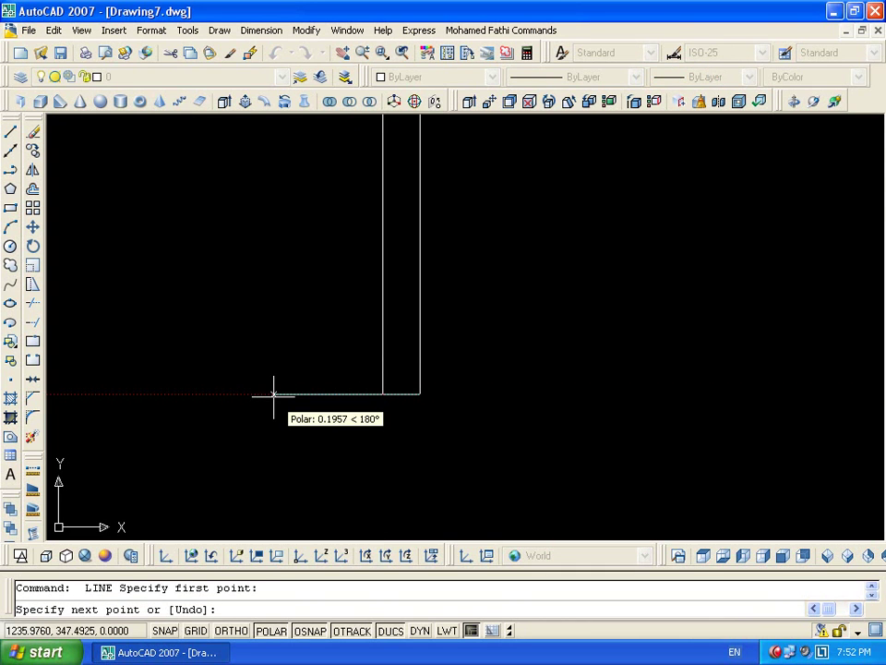
pyautogui.write('.15')
pyautogui.press('Return')
pyautogui.press('Return')
pyautogui.press('Return')
pyautogui.click(420, 394)
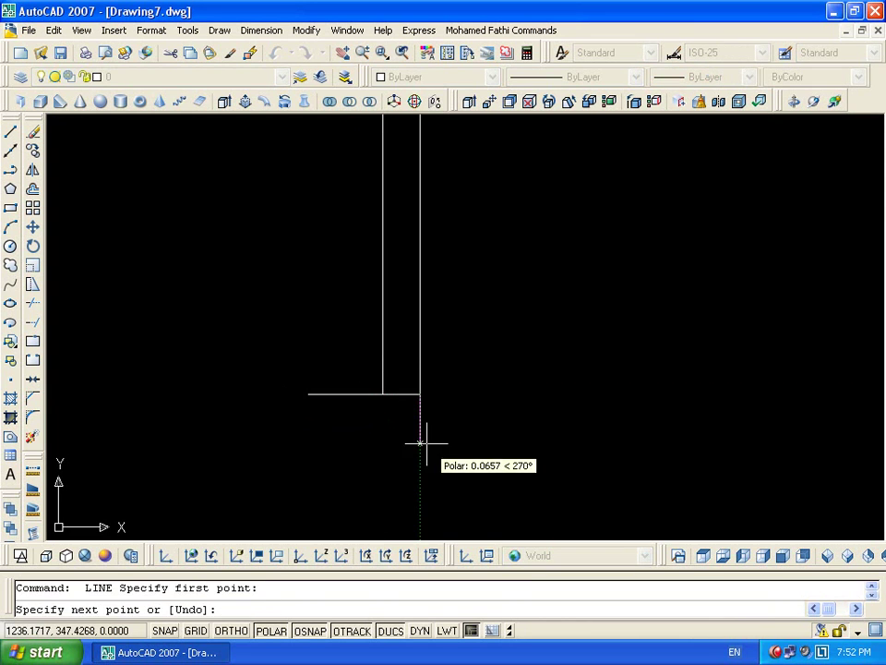
# Draw the quarter-circle swing arc centred at the jamb corner with radius 0.9
pyautogui.press('Return')
pyautogui.press('Return')
pyautogui.press('Return')
pyautogui.scroll(-3, 479, 438)
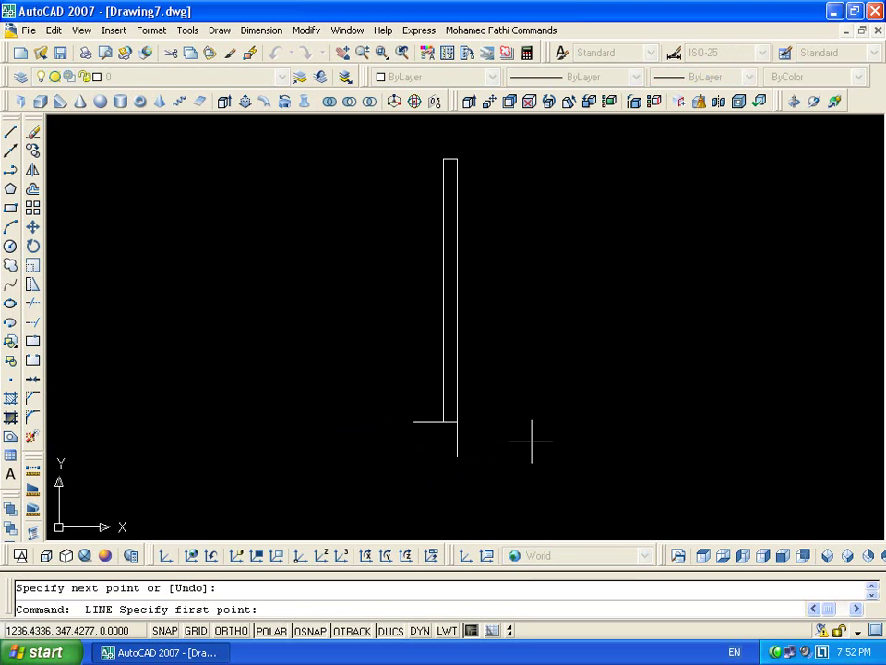
pyautogui.press('Escape')
pyautogui.write('a')
pyautogui.press('Return')
pyautogui.write('c')
pyautogui.press('Return')
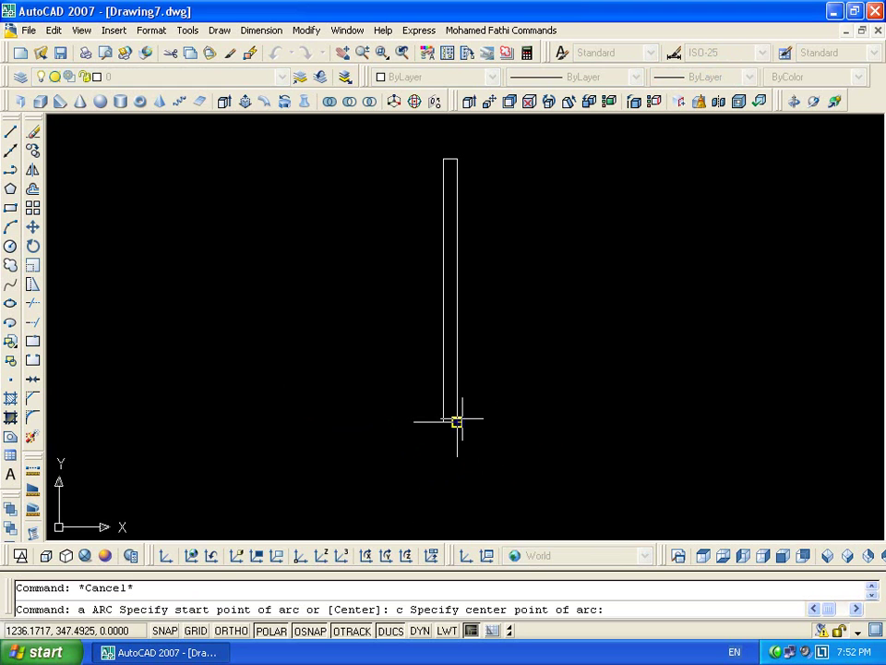
pyautogui.click(457, 422)
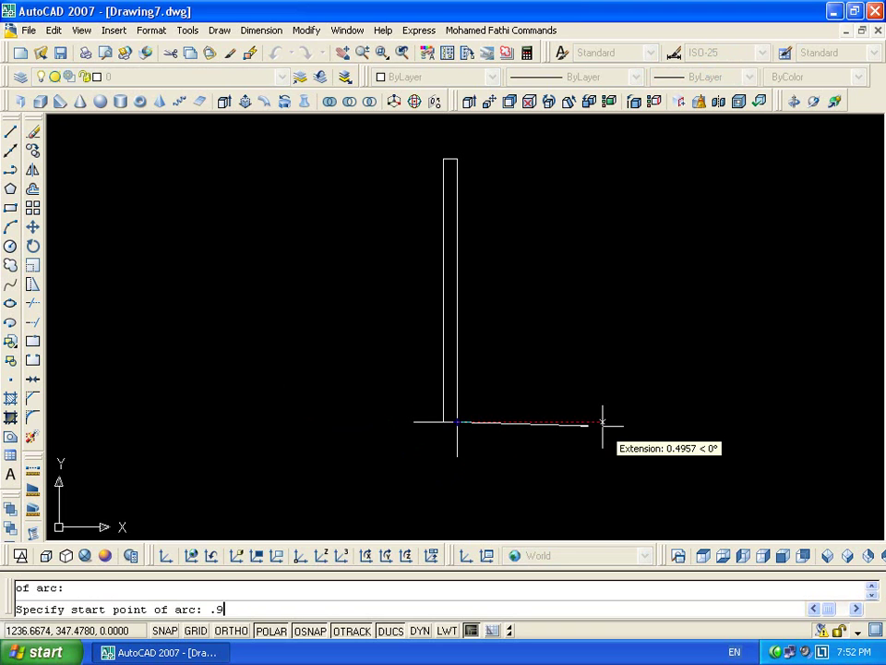
pyautogui.write('.9')
pyautogui.press('Return')
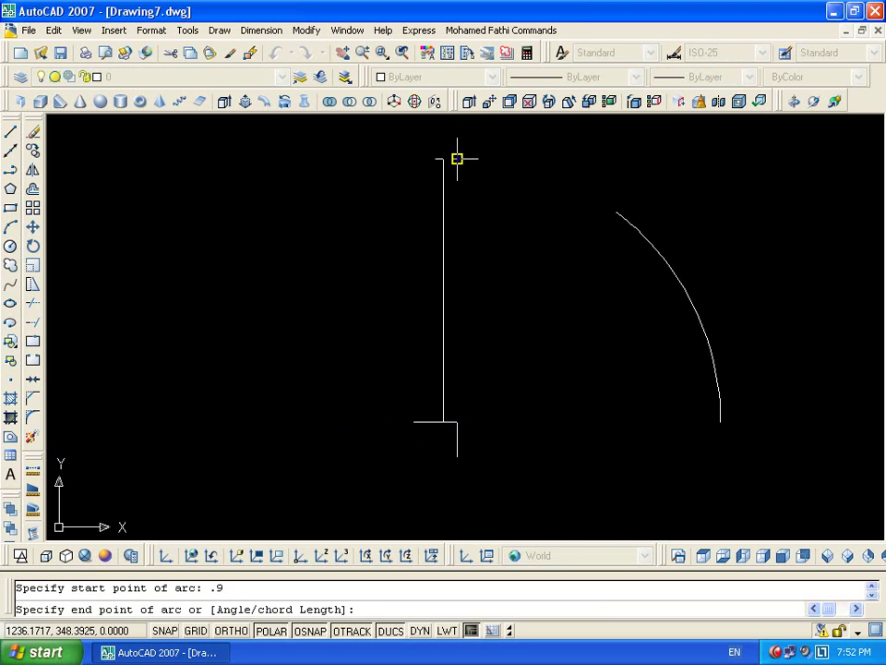
pyautogui.click(457, 155)
# Add a short line at the arc's end and delete the stray lower curve segment
pyautogui.write('l')
pyautogui.press('Return')
pyautogui.click(720, 422)
pyautogui.press('Return')
pyautogui.press('Return')
pyautogui.press('Escape')
pyautogui.click(738, 449)
pyautogui.click(650, 466)
pyautogui.press('Delete')
# Draw a 0.12 line from the arc's lower end
pyautogui.write('l')
pyautogui.press('Return')
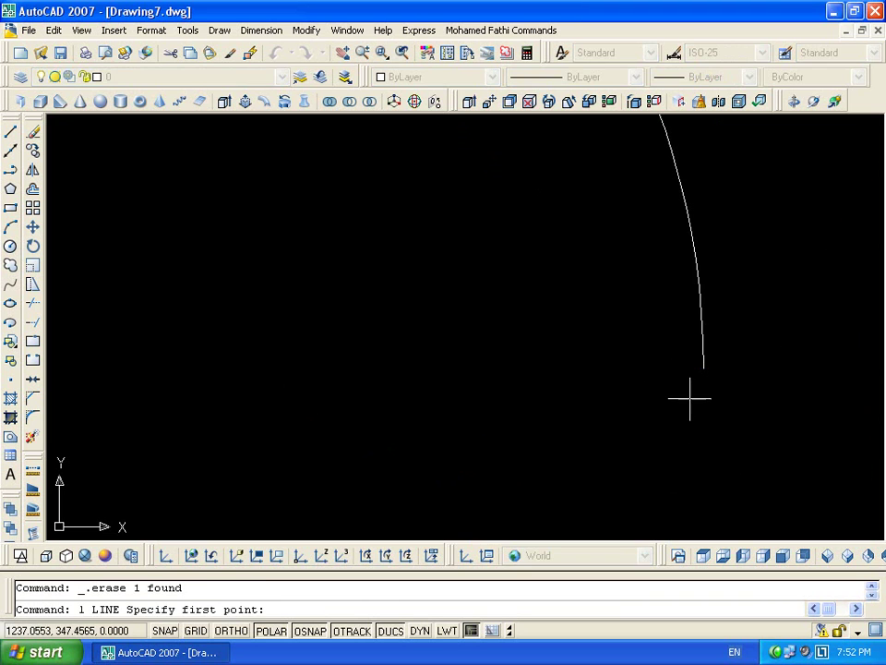
pyautogui.click(704, 367)
pyautogui.write('.1')
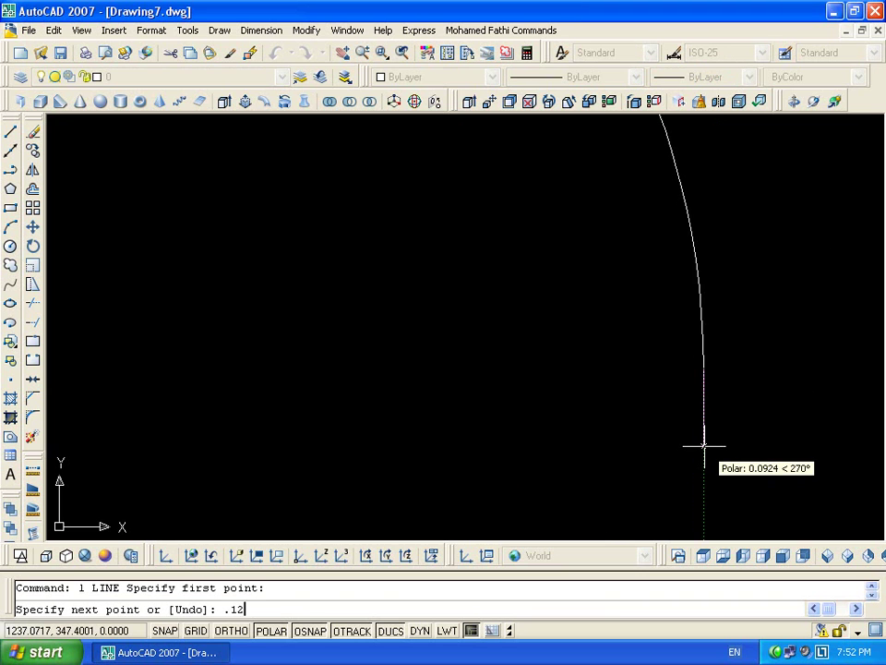
pyautogui.write('2')
pyautogui.press('Return')
pyautogui.press('Escape')
pyautogui.scroll(-5, 646, 438)
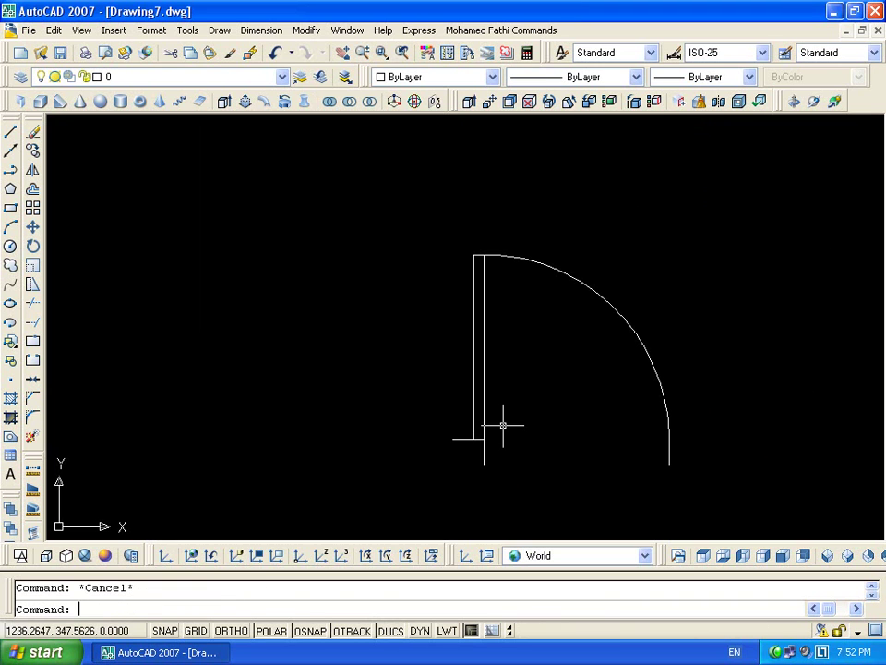
# Draw a short cross line 0.1 above the leaf corner to the leaf's left edge
pyautogui.write('l')
pyautogui.press('Return')
pyautogui.scroll(4, 498, 429)
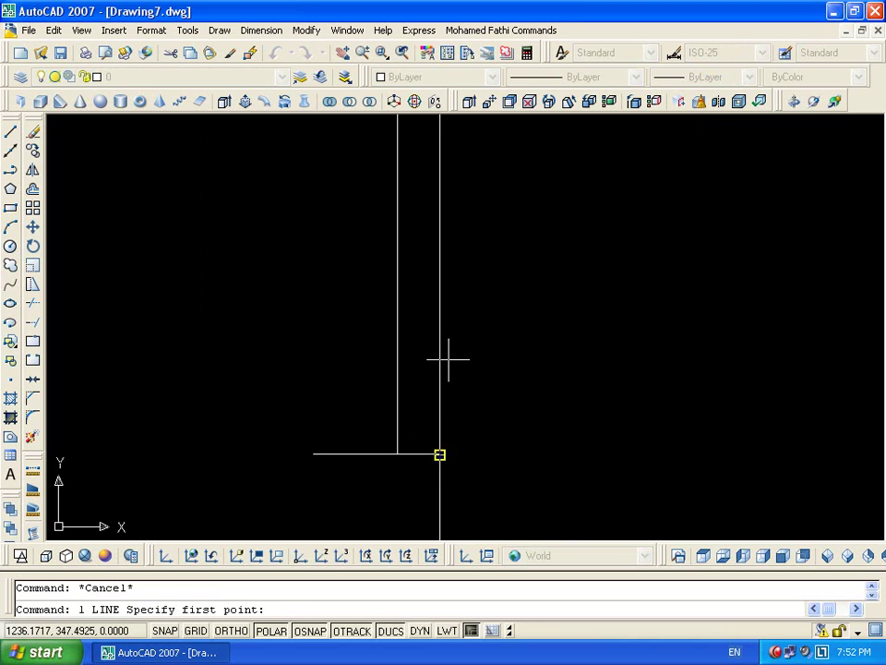
pyautogui.write('.')
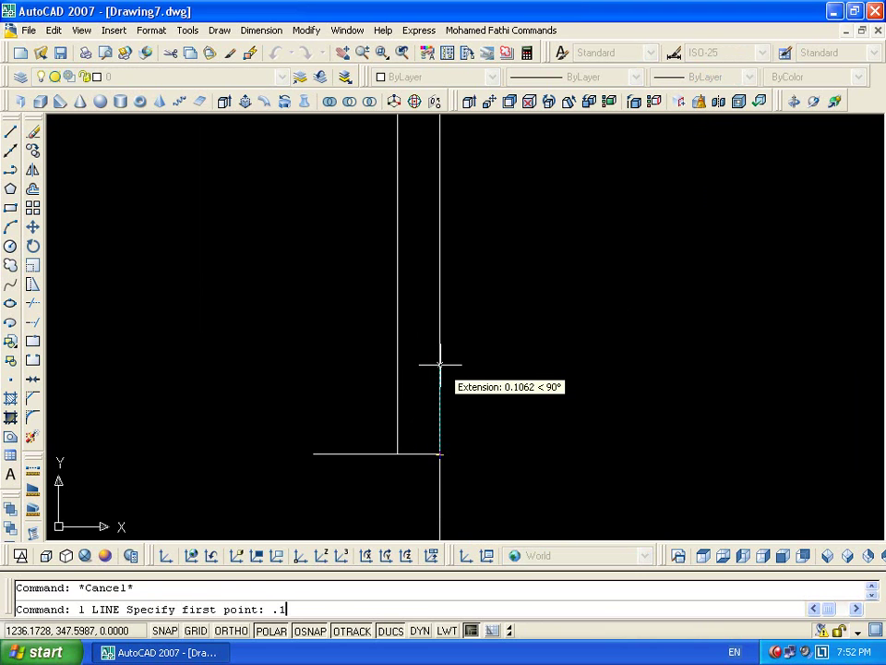
pyautogui.write('1')
pyautogui.press('Return')
pyautogui.click(397, 364)
pyautogui.press('Return')
# Mirror the bottom cross line to the top of the leaf, keeping the original
pyautogui.scroll(-2, 527, 321)
pyautogui.scroll(-1, 526, 321)
pyautogui.moveTo(526, 321); pyautogui.dragTo(499, 439, button='middle')
pyautogui.click(426, 433)
pyautogui.click(476, 476)
pyautogui.write('mi')
pyautogui.press('Return')
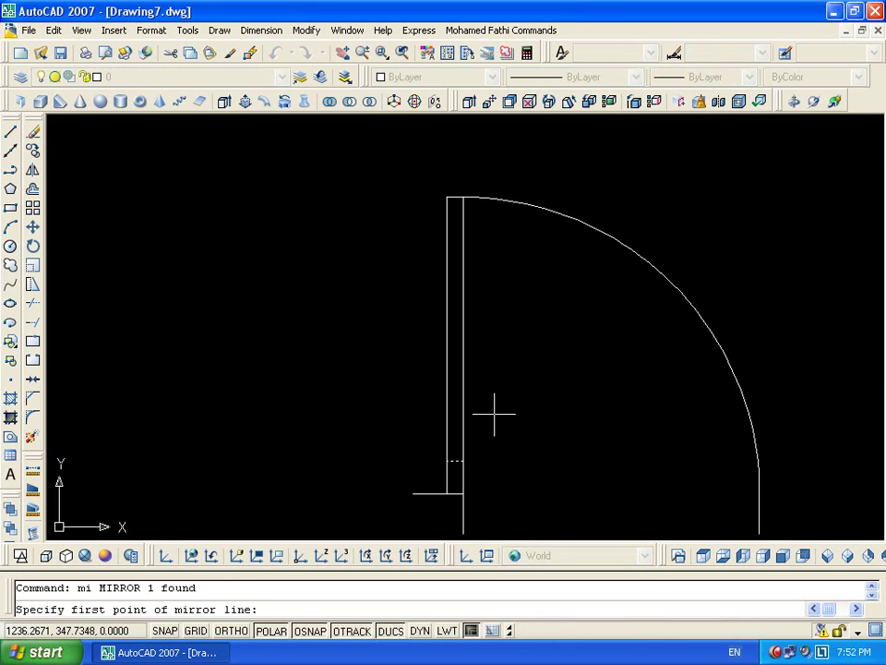
pyautogui.click(463, 346)
pyautogui.click(519, 340)
pyautogui.press('Return')
# Fill the small rectangles at the leaf's top and bottom with a SOLID hatch
pyautogui.write('h')
pyautogui.press('Return')
pyautogui.click(305, 166)
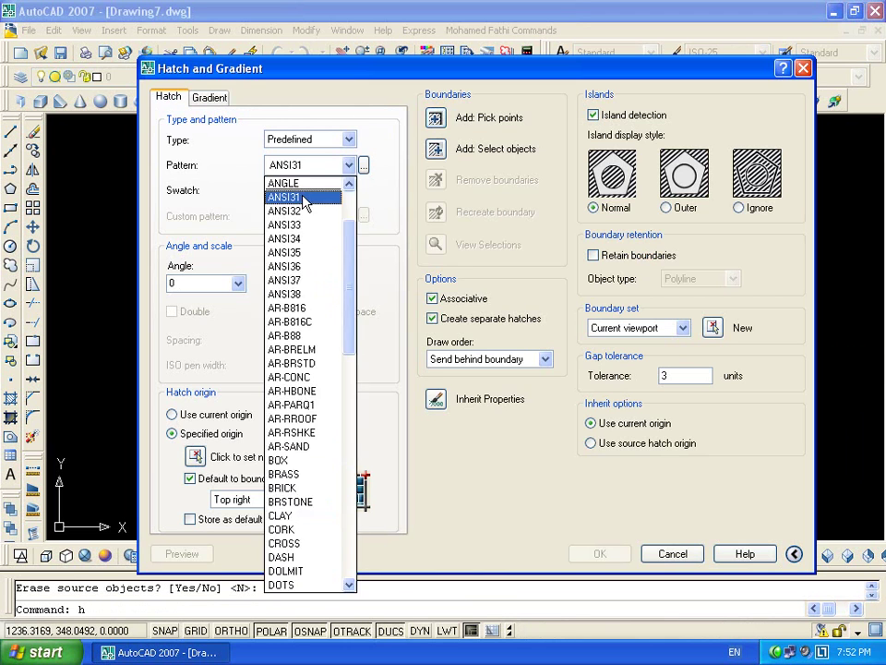
pyautogui.scroll(2, 310, 210)
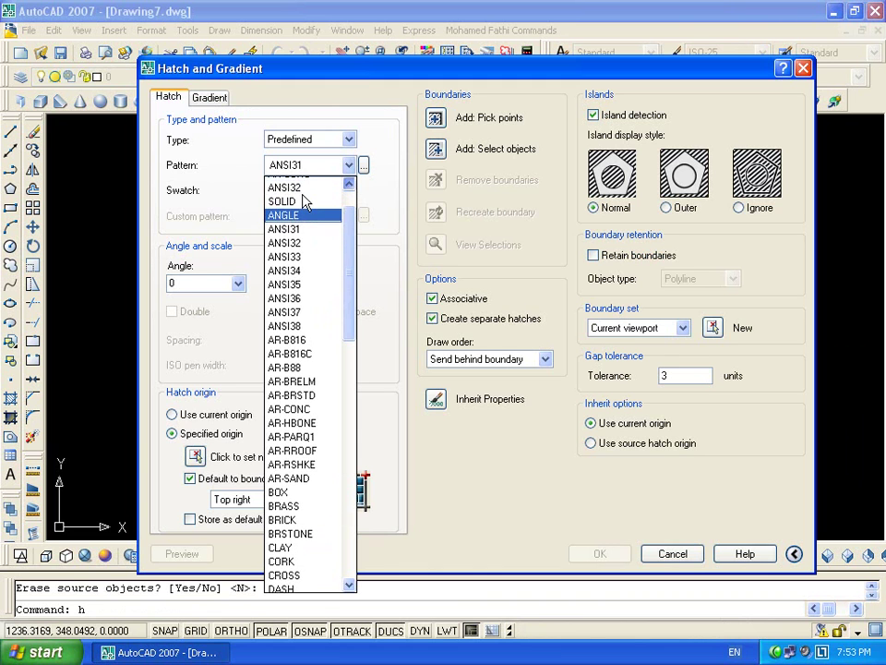
pyautogui.click(310, 207)
pyautogui.click(435, 118)
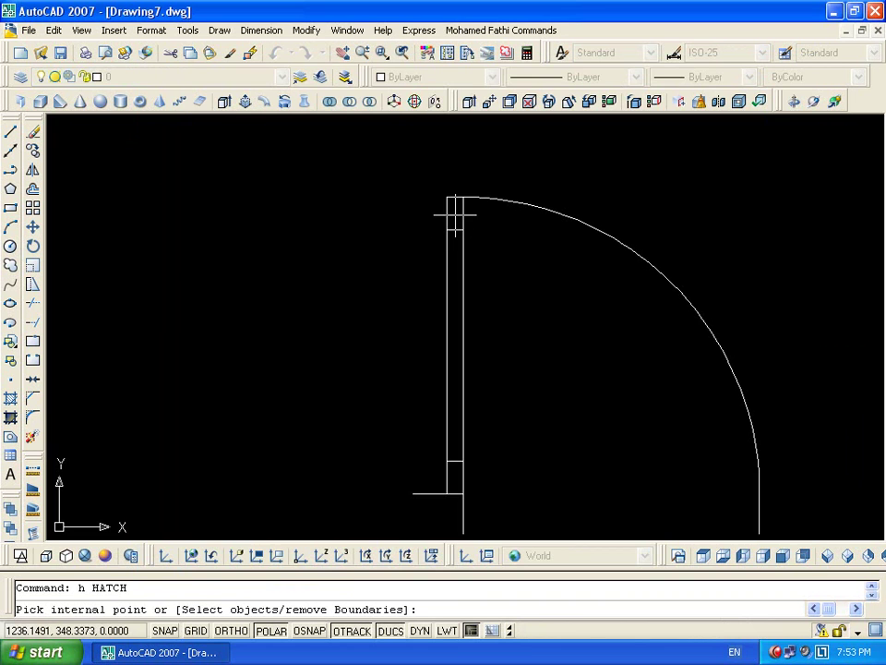
pyautogui.click(454, 212)
pyautogui.click(454, 477)
pyautogui.press('Return')
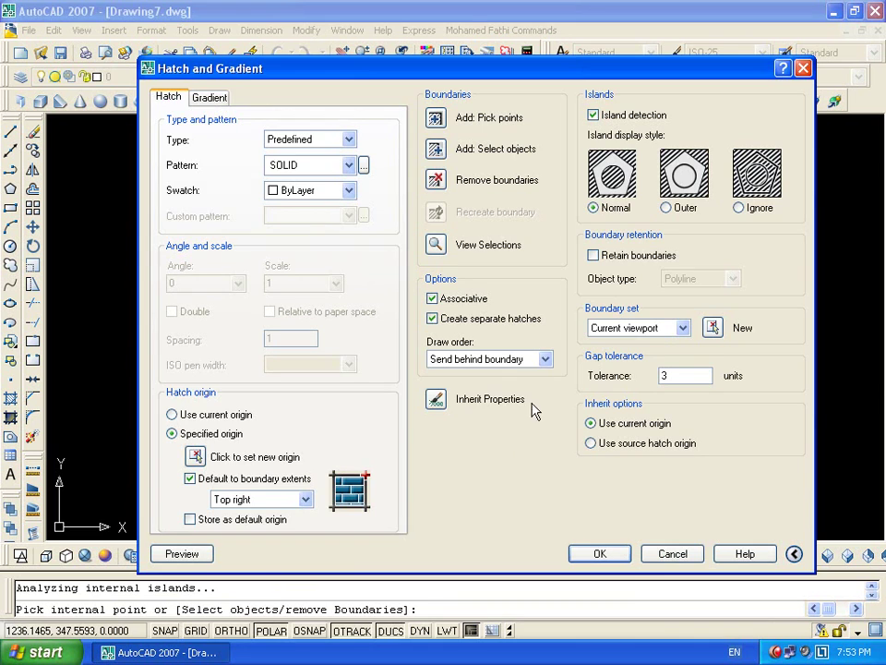
pyautogui.click(600, 553)
# Bring the whole door into view and select all its objects
pyautogui.moveTo(550, 356); pyautogui.dragTo(461, 297, button='middle')
pyautogui.scroll(-2, 535, 277)
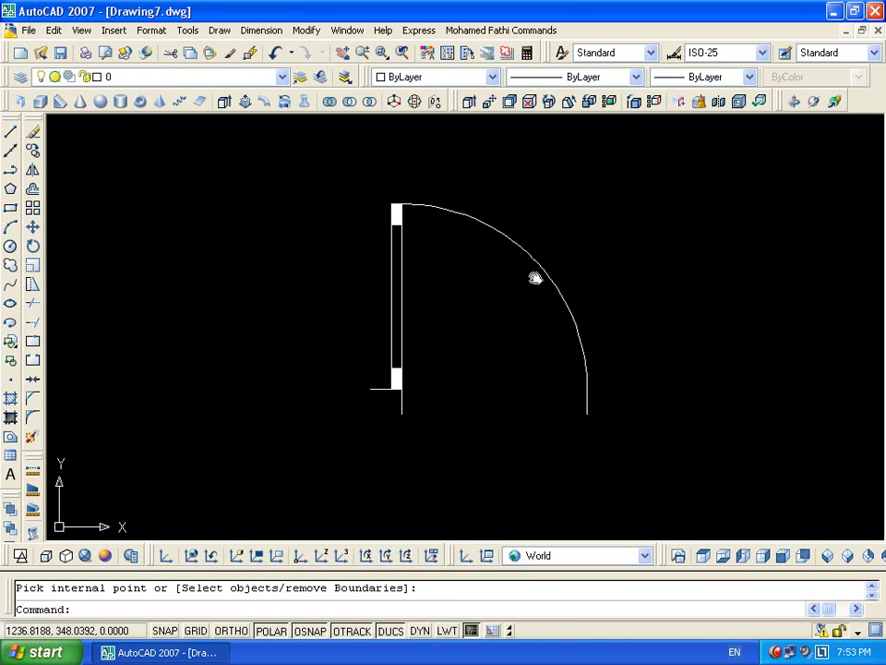
pyautogui.click(292, 514)
# Define the block 'Door' with its lower-left corner as base point, then open it for editing
pyautogui.write('b')
pyautogui.press('Return')
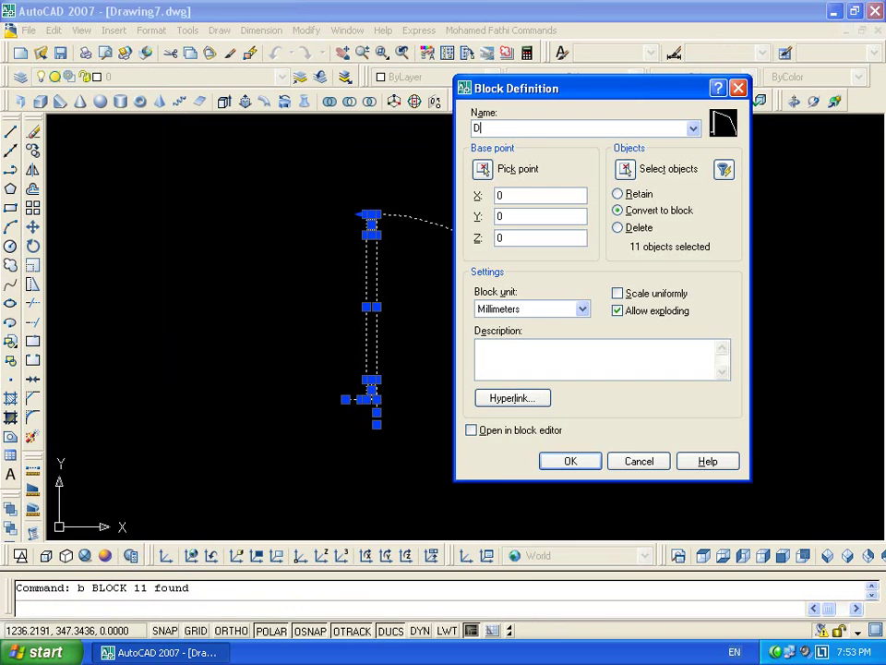
pyautogui.click(482, 170)
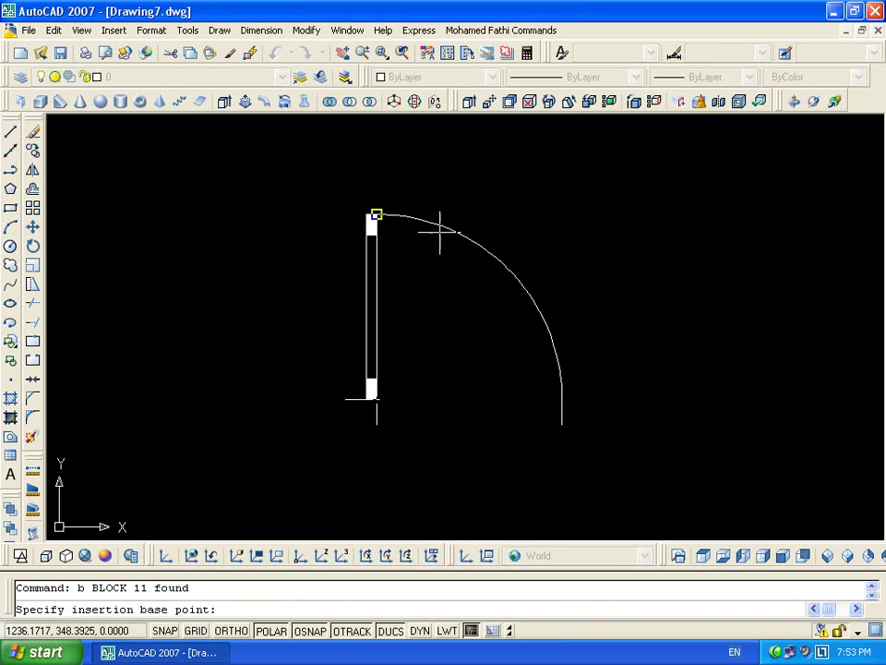
pyautogui.click(345, 399)
pyautogui.click(572, 464)
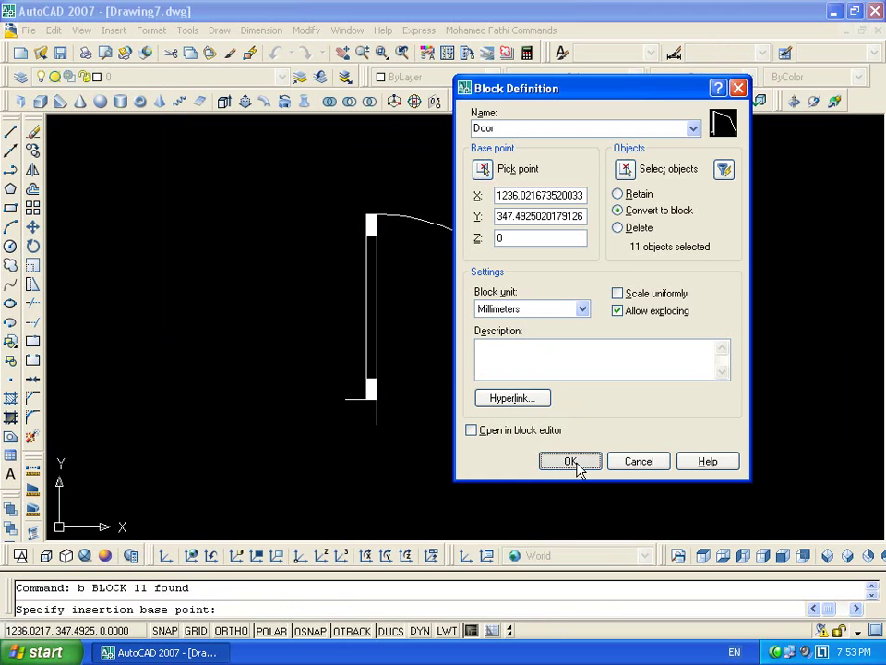
pyautogui.doubleClick(544, 336)
pyautogui.click(445, 450)
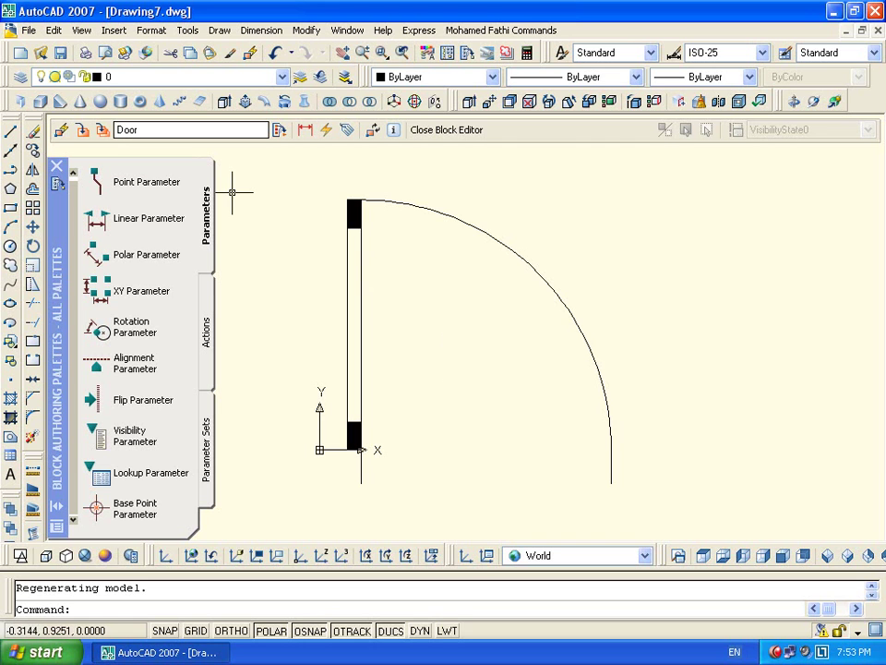
# Add a single-grip linear Distance parameter from the door's base corner to the arc end
pyautogui.click(143, 218)
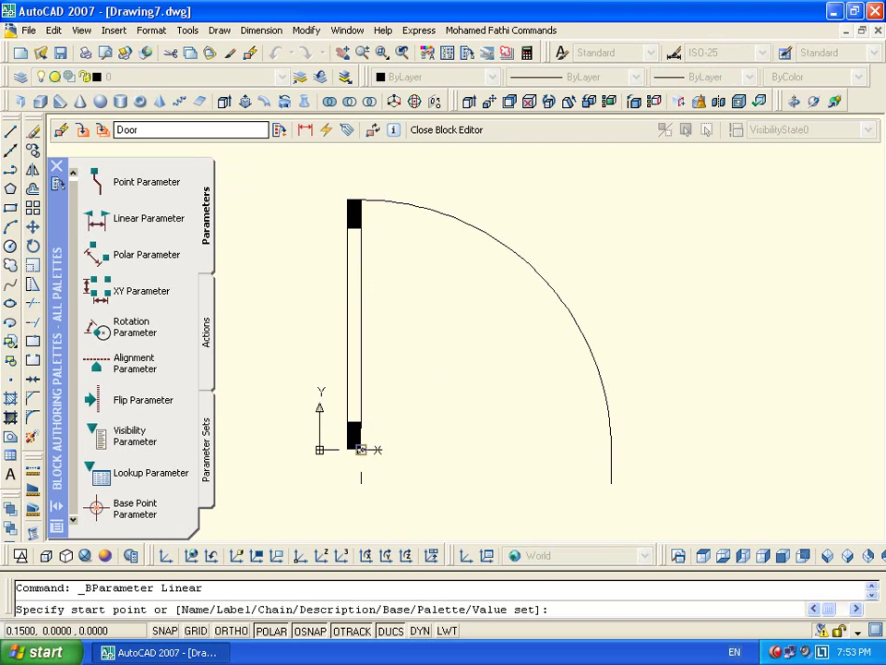
pyautogui.click(361, 449)
pyautogui.click(611, 450)
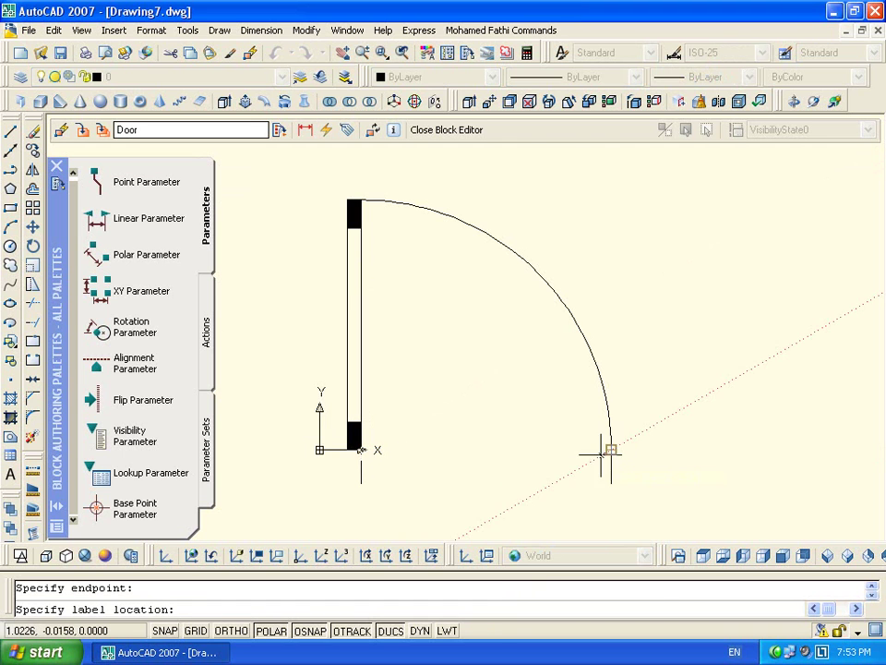
pyautogui.click(573, 453)
pyautogui.press('Escape')
pyautogui.click(520, 449)
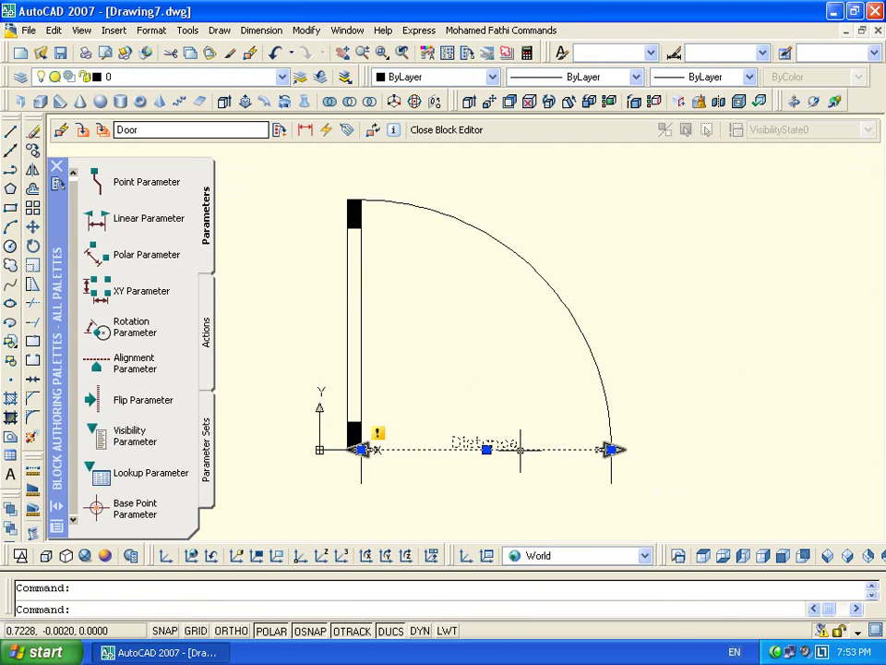
pyautogui.rightClick(521, 451)
pyautogui.moveTo(688, 305)
pyautogui.click(753, 318)
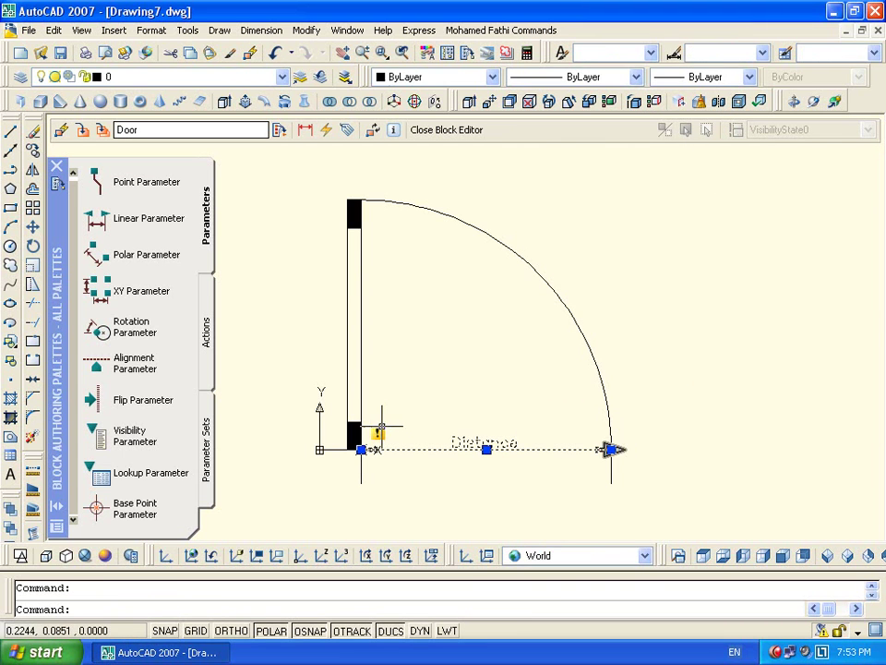
# Add a Scale action on the door arc, then delete that first Scale action
pyautogui.doubleClick(381, 426)
pyautogui.rightClick(520, 376)
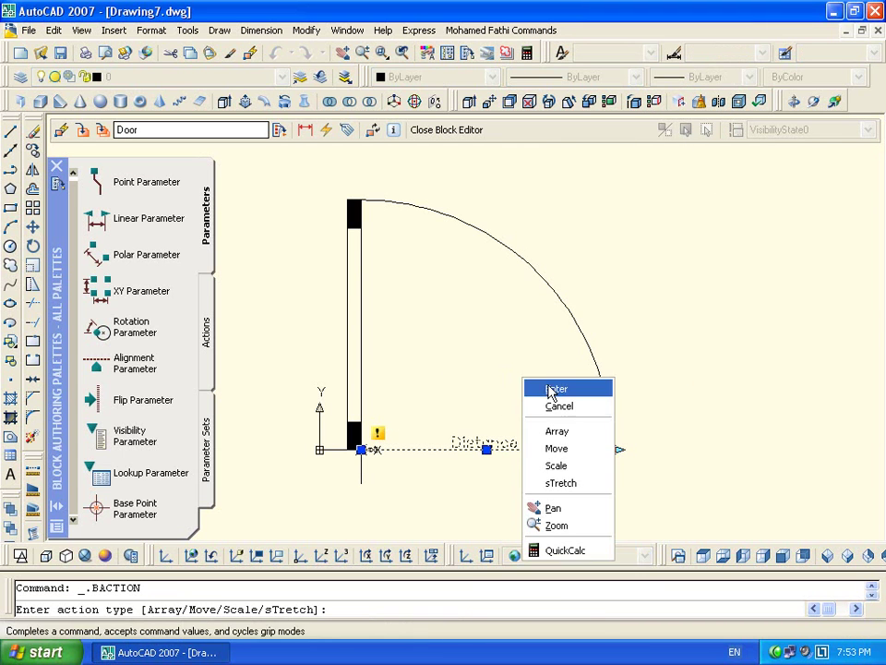
pyautogui.click(578, 465)
pyautogui.click(570, 317)
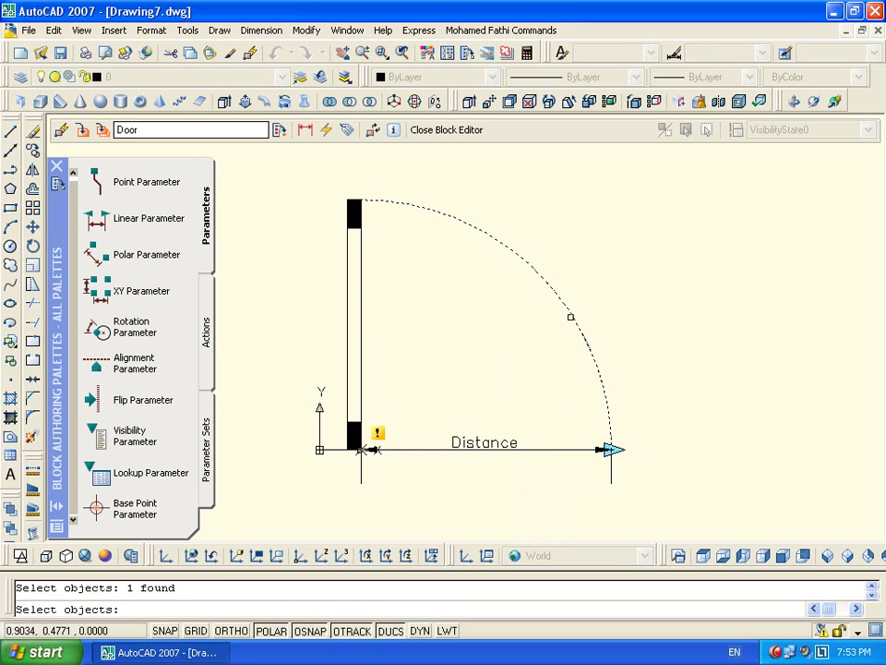
pyautogui.press('Return')
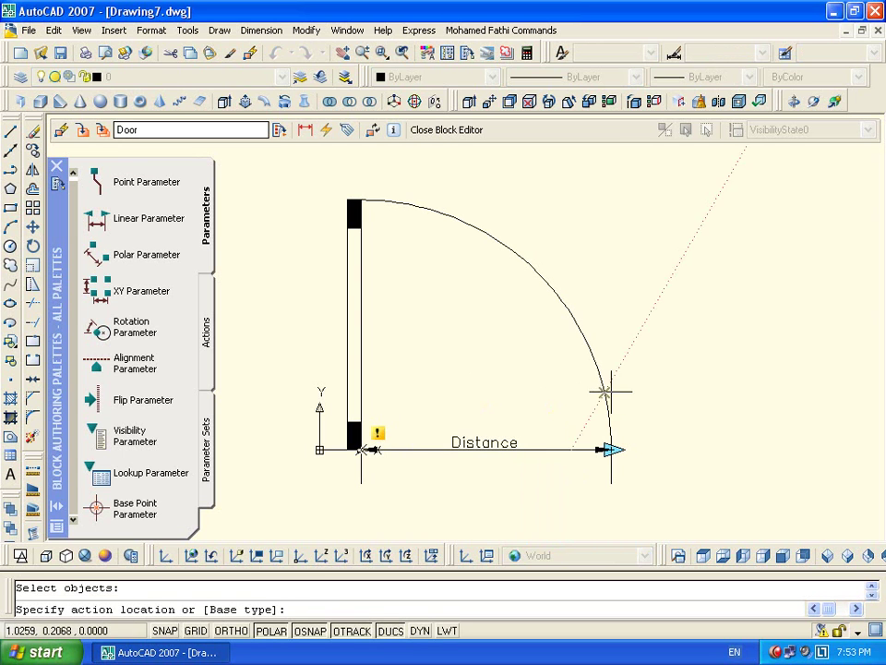
pyautogui.click(656, 398)
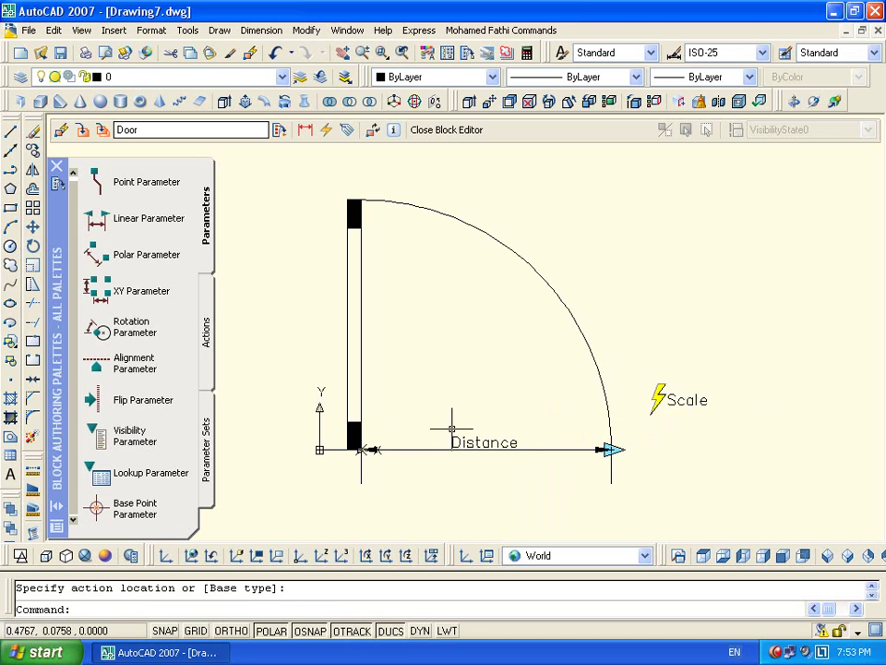
pyautogui.click(699, 400)
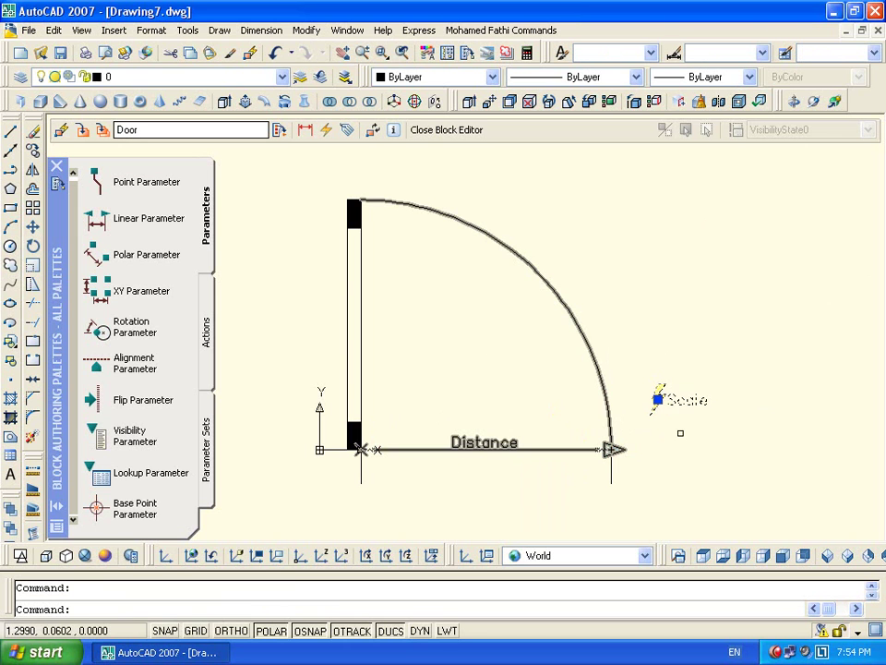
pyautogui.press('Escape')
pyautogui.click(728, 375)
pyautogui.click(657, 412)
pyautogui.press('Delete')
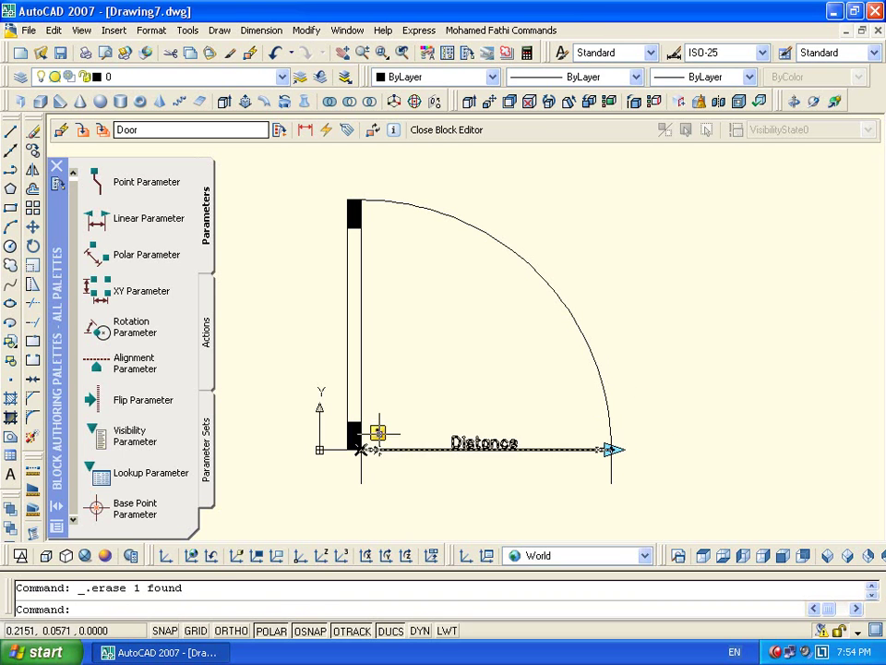
# Re-add a Scale action on Distance including the door arc, placed beside the arc
pyautogui.doubleClick(376, 432)
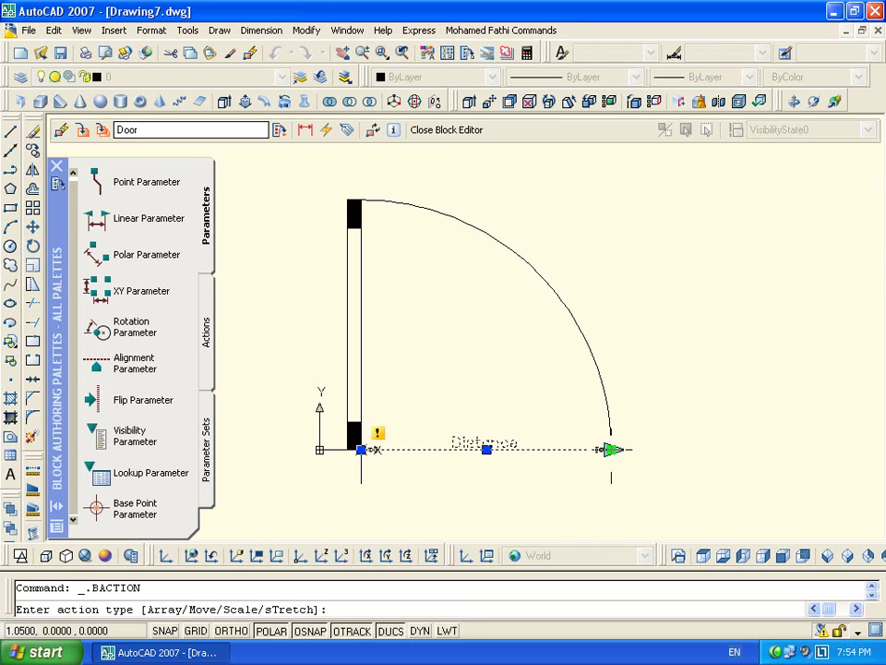
pyautogui.rightClick(631, 322)
pyautogui.click(666, 409)
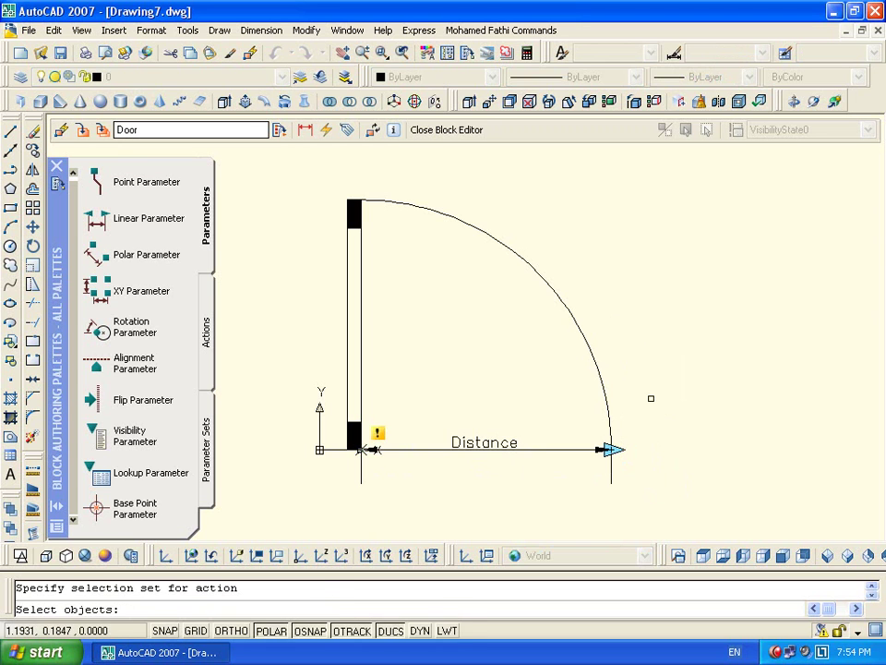
pyautogui.click(612, 425)
pyautogui.press('Return')
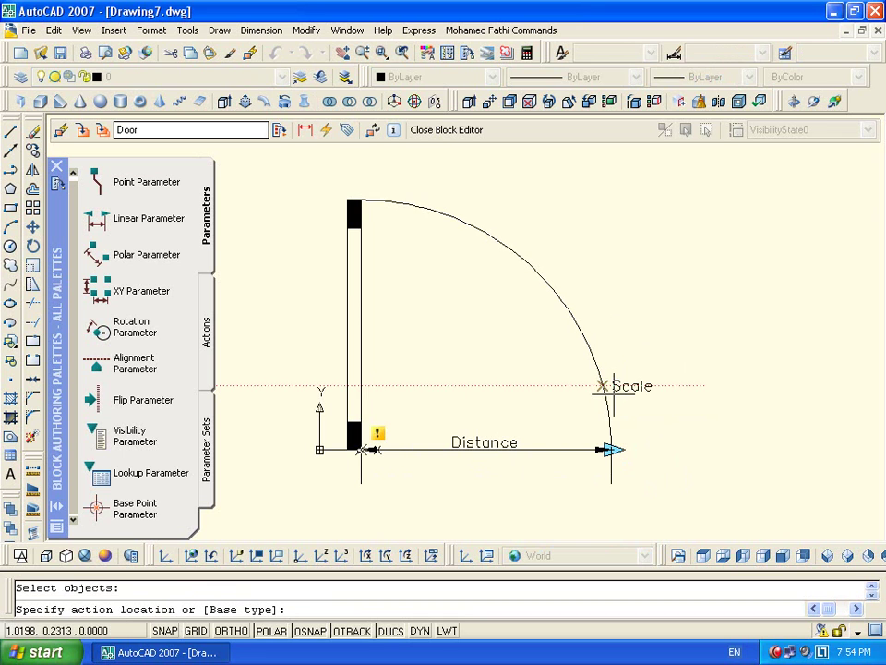
pyautogui.click(644, 371)
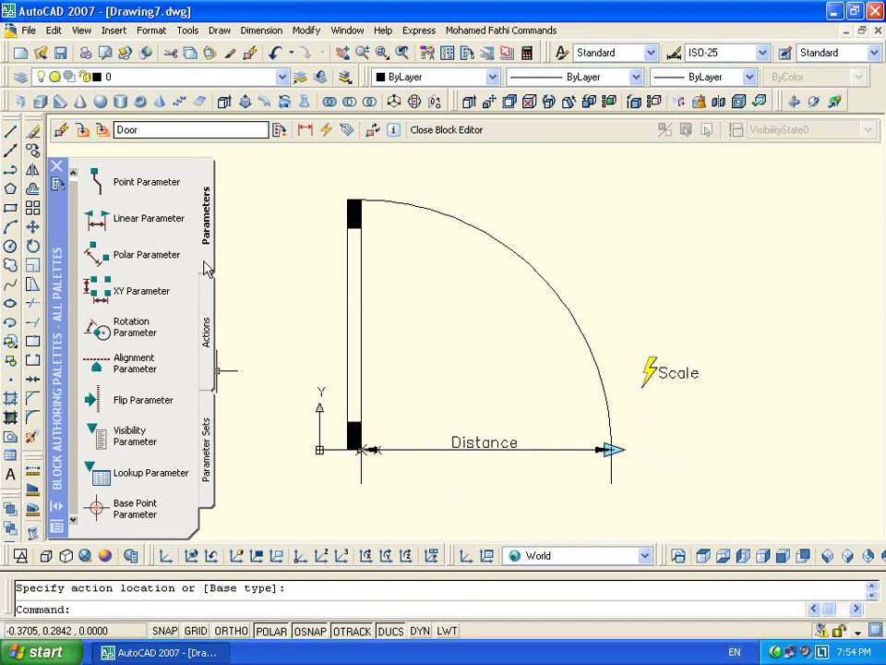
pyautogui.click(205, 323)
# Add a Move action on the Distance end point that moves the short end line
pyautogui.click(134, 184)
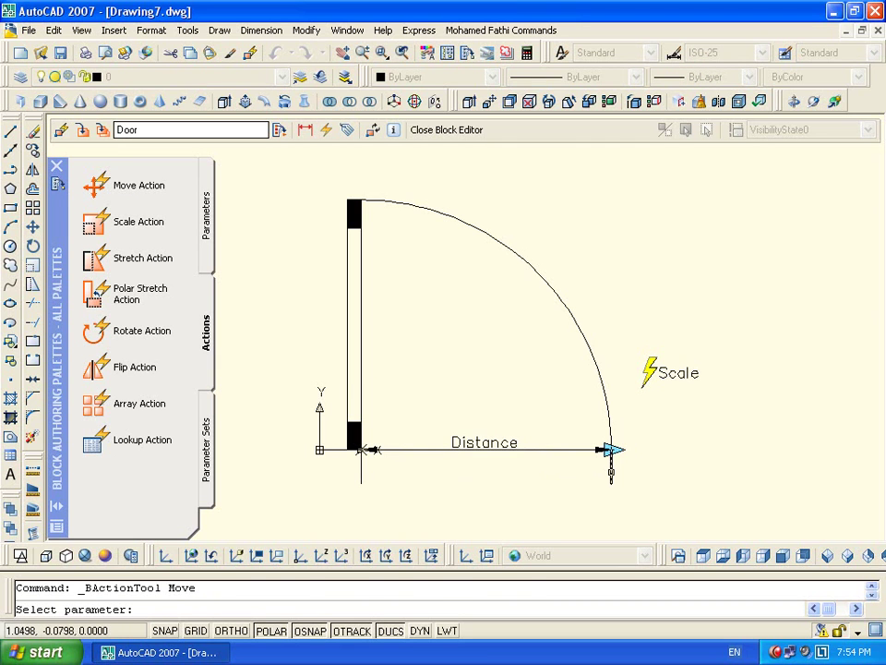
pyautogui.click(610, 473)
pyautogui.click(531, 449)
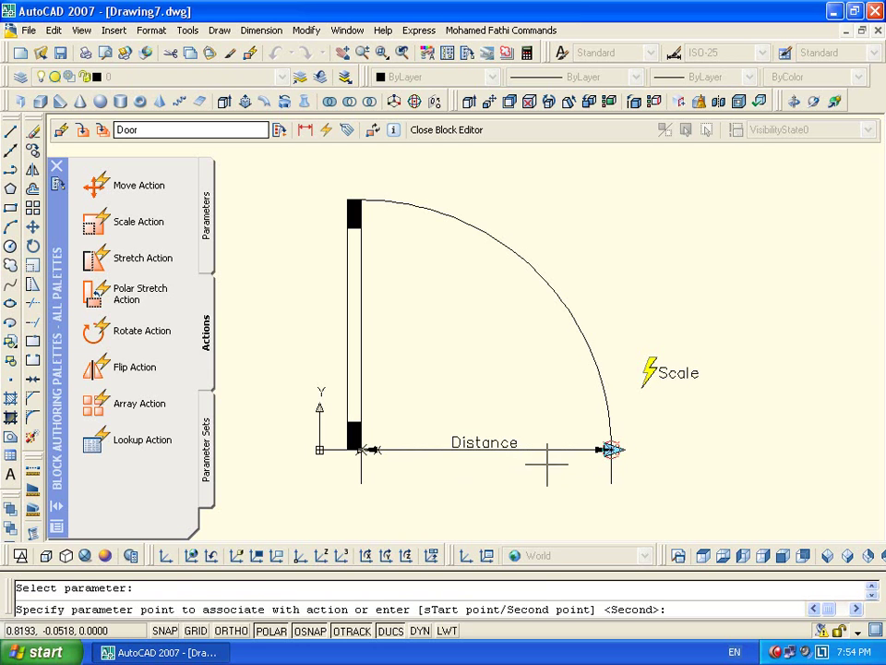
pyautogui.click(599, 457)
pyautogui.click(609, 477)
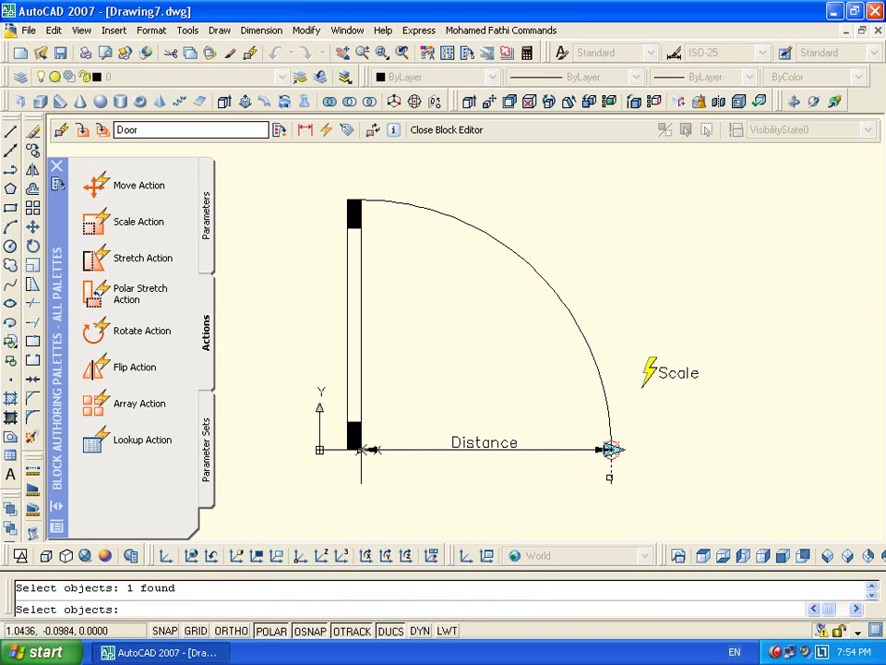
pyautogui.press('Return')
pyautogui.click(617, 461)
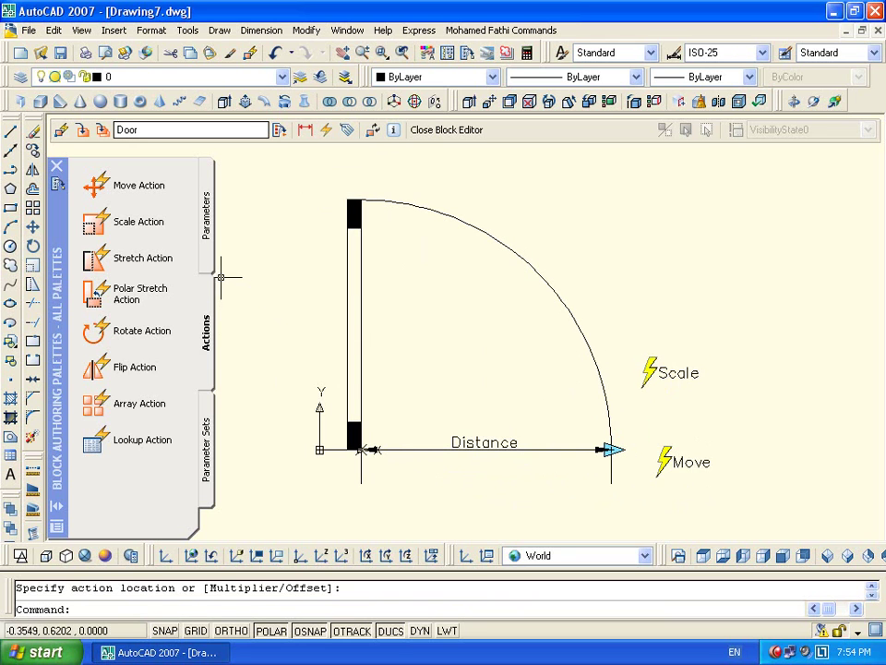
# Start a Stretch action on the Distance end point, framing the door's top end
pyautogui.click(140, 258)
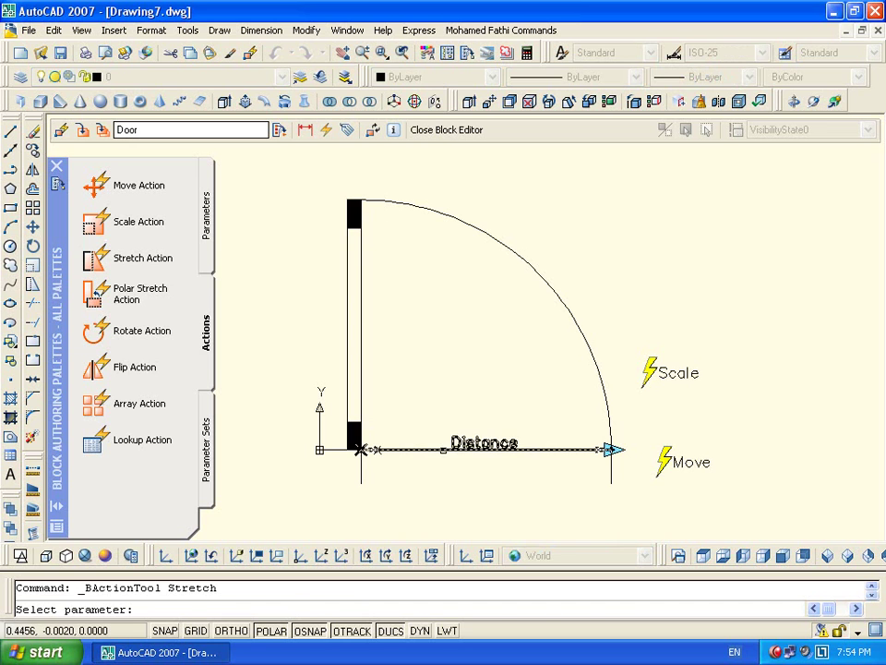
pyautogui.click(364, 448)
pyautogui.click(606, 449)
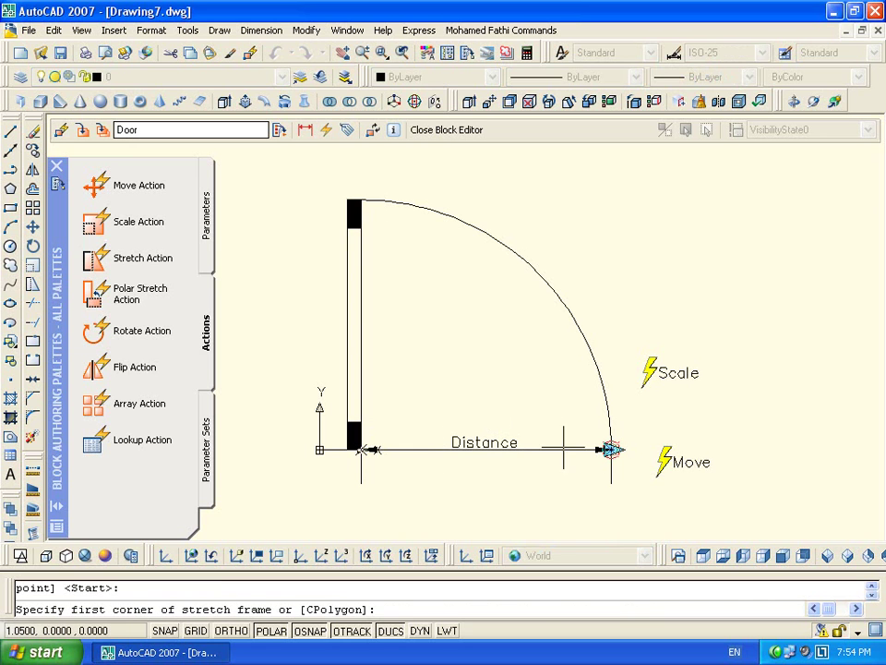
pyautogui.click(377, 175)
pyautogui.click(331, 284)
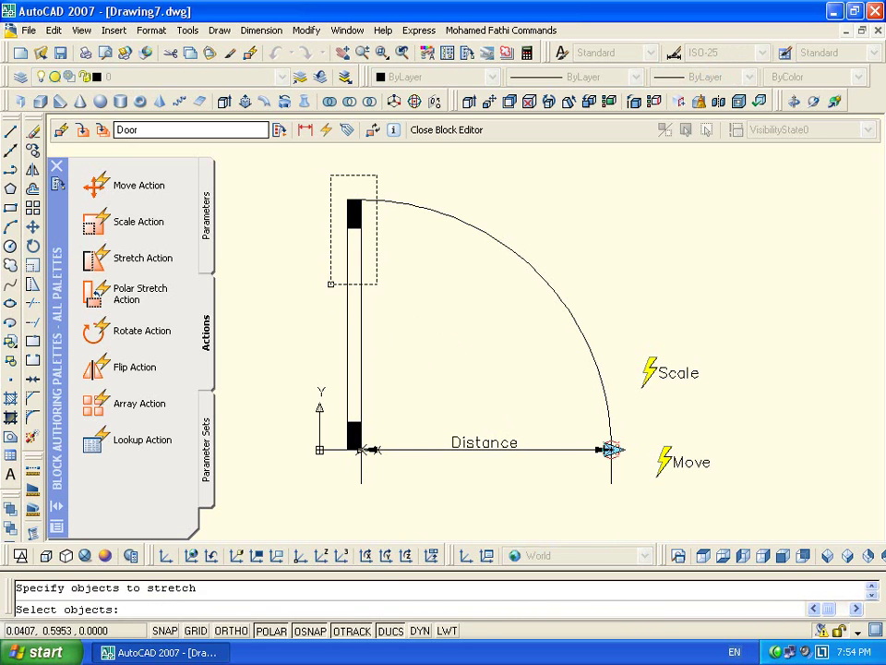
pyautogui.click(360, 193)
pyautogui.click(338, 228)
# Select the door-top pieces for the stretch and place the Stretch label above the door
pyautogui.click(363, 195)
pyautogui.click(347, 241)
pyautogui.scroll(4, 357, 226)
pyautogui.click(350, 183)
pyautogui.click(317, 251)
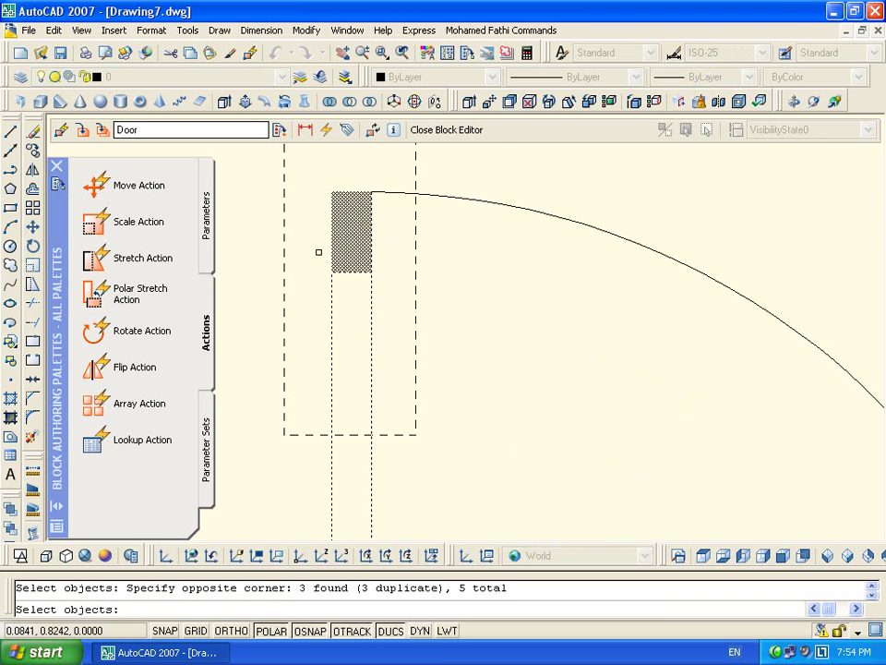
pyautogui.scroll(-4, 338, 292)
pyautogui.press('Return')
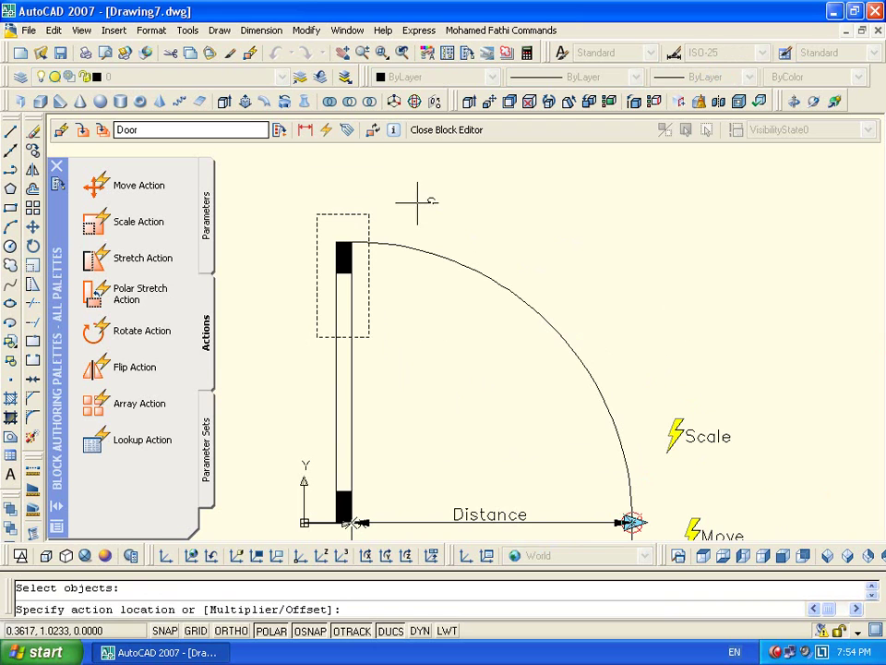
pyautogui.click(417, 209)
pyautogui.press('Escape')
pyautogui.moveTo(581, 343); pyautogui.dragTo(527, 259, button='middle')
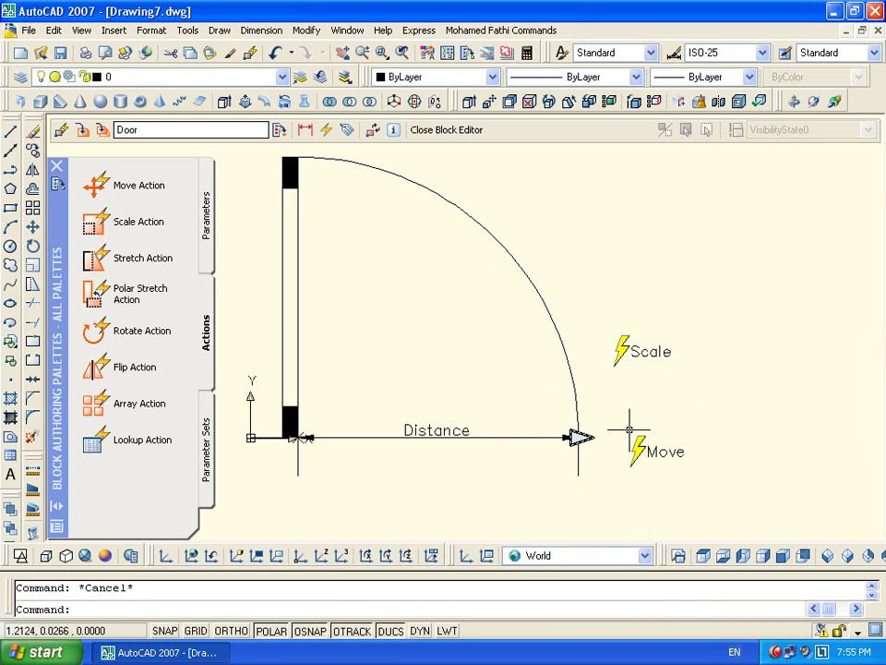
pyautogui.moveTo(467, 279); pyautogui.dragTo(527, 358, button='middle')
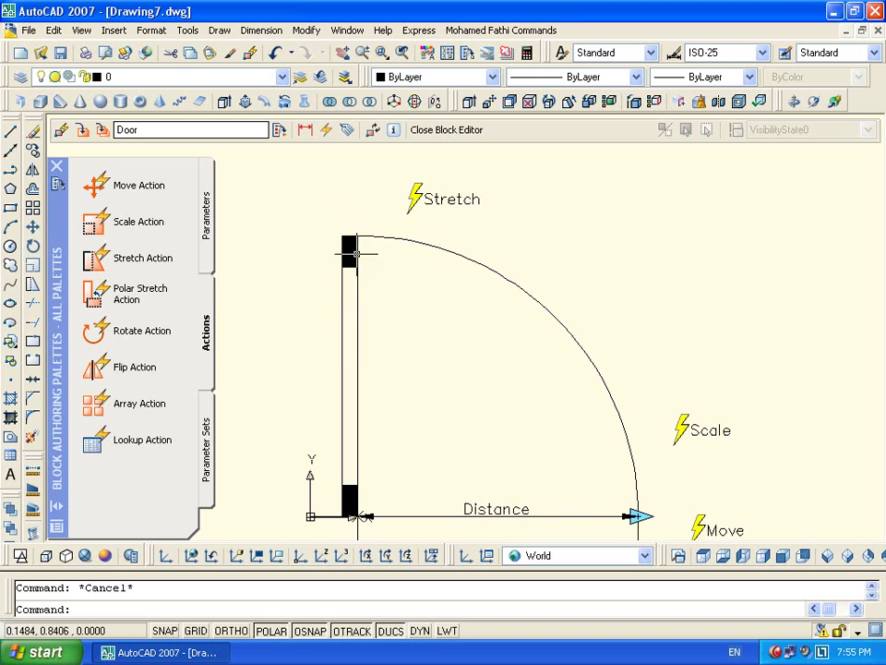
# Set the Stretch action's Angle offset to 90 in its properties
pyautogui.click(439, 201)
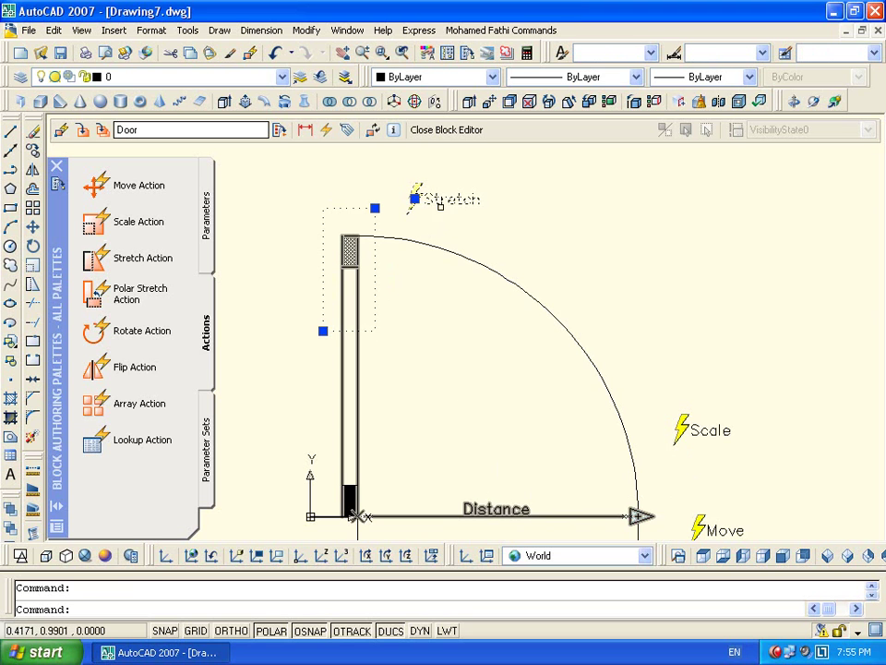
pyautogui.doubleClick(440, 201)
pyautogui.click(773, 396)
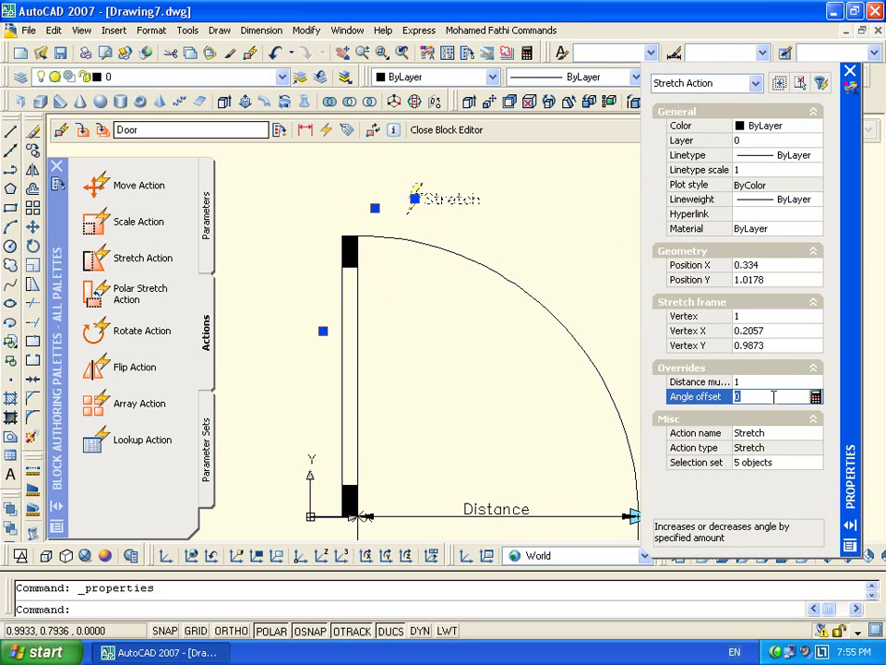
pyautogui.press('Return')
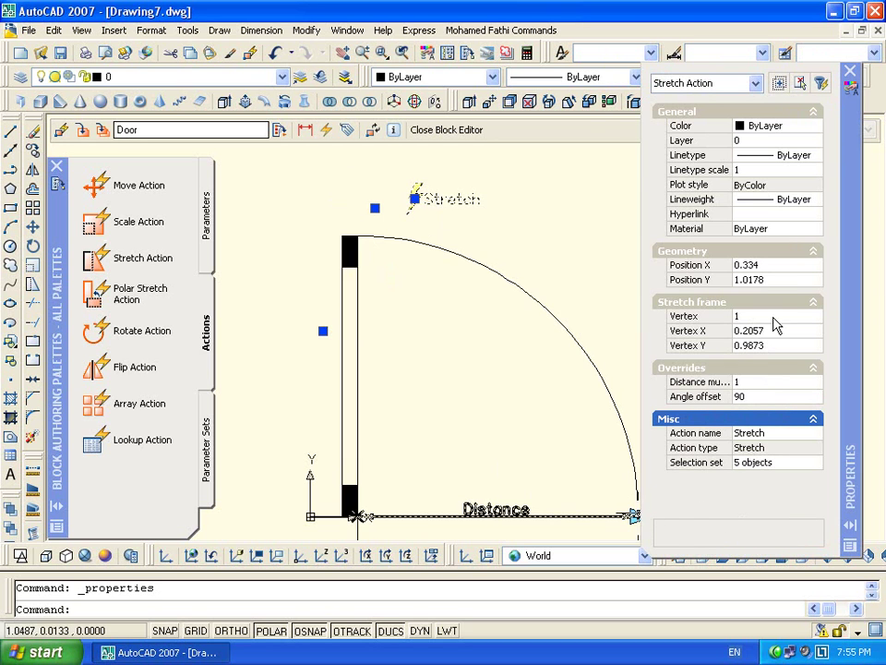
pyautogui.click(849, 71)
# Rename the Distance parameter label to 'Door Len'
pyautogui.click(498, 515)
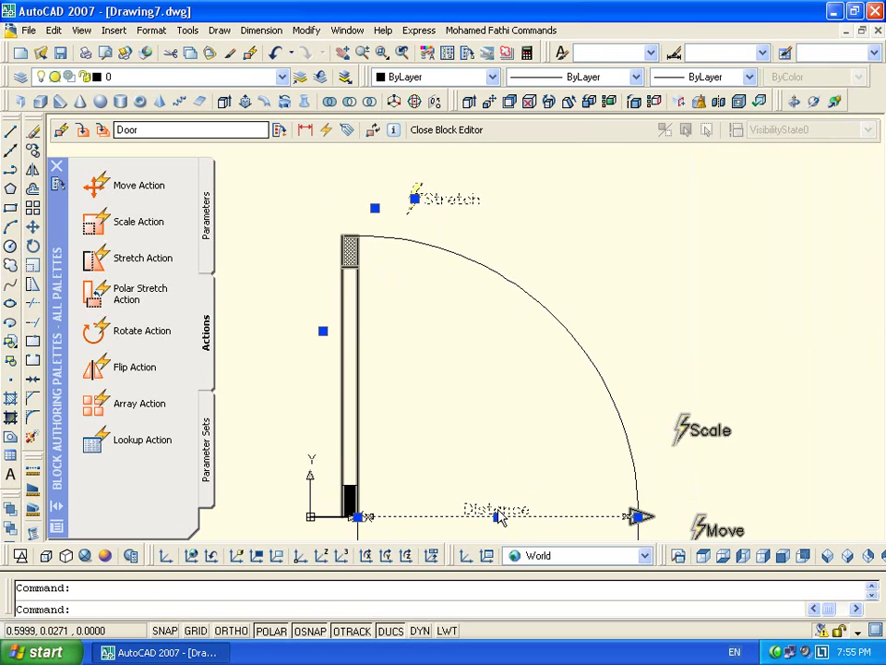
pyautogui.rightClick(499, 509)
pyautogui.click(647, 421)
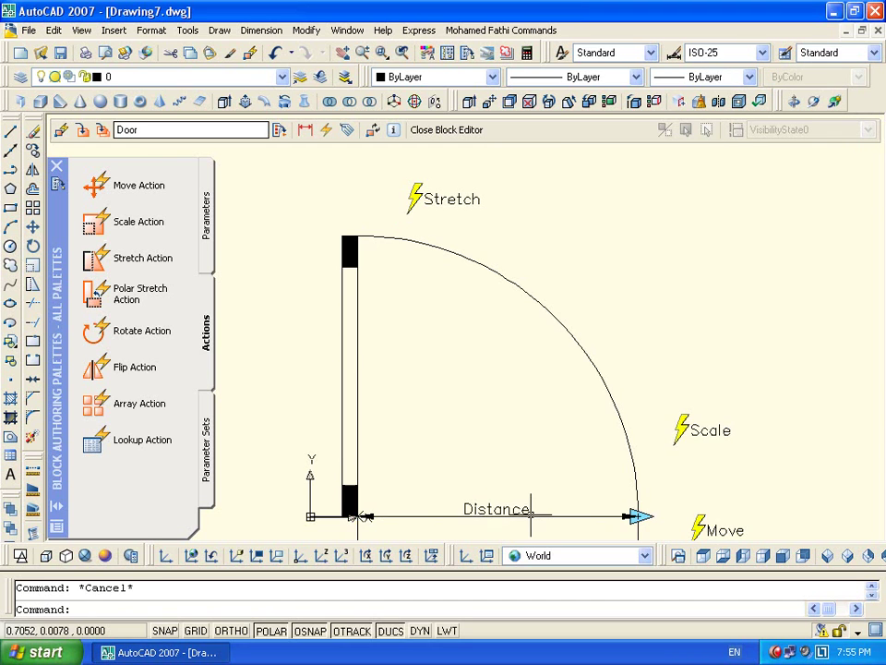
pyautogui.rightClick(528, 513)
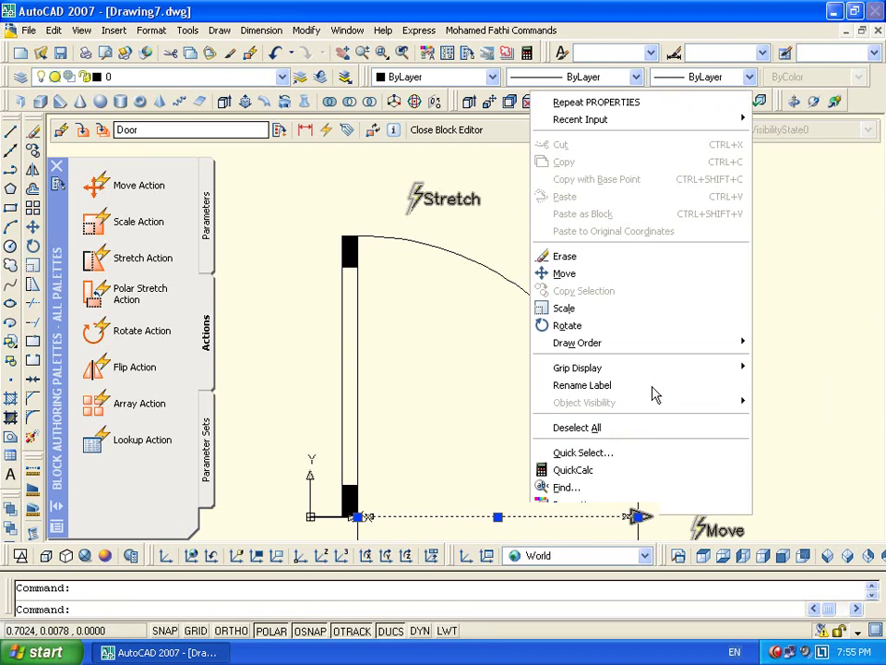
pyautogui.press('Escape')
pyautogui.press('Delete')
pyautogui.press('Delete')
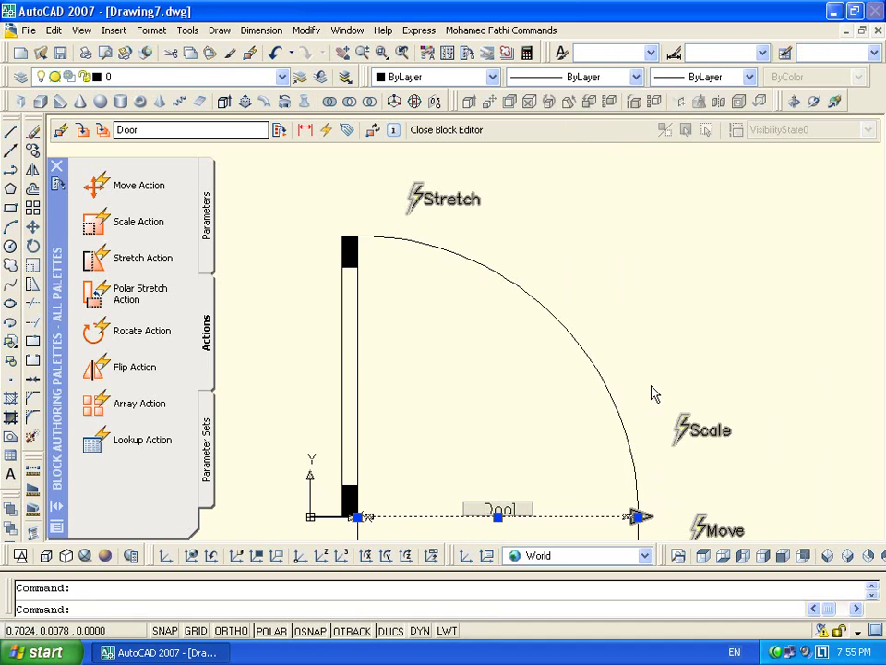
pyautogui.write('en')
pyautogui.press('Return')
pyautogui.press('Escape')
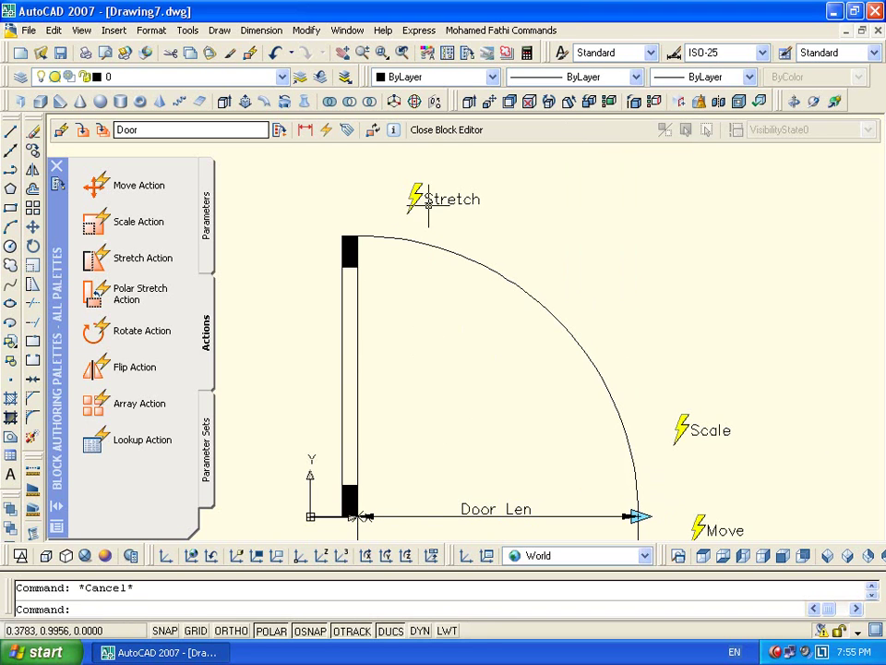
# Recentre the door block and close the Block Editor
pyautogui.moveTo(463, 397); pyautogui.dragTo(481, 325, button='middle')
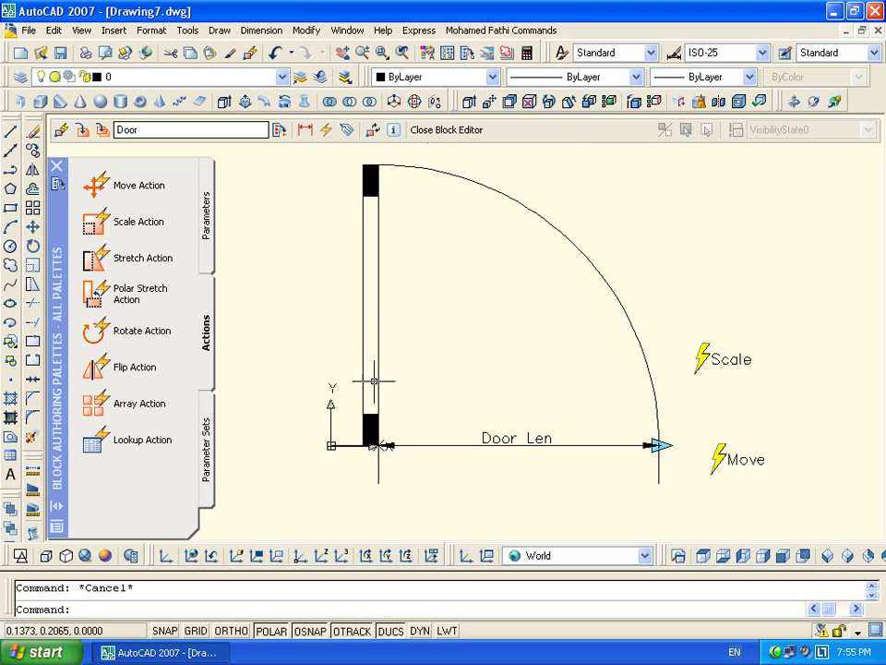
pyautogui.scroll(-2, 628, 265)
pyautogui.moveTo(629, 265); pyautogui.dragTo(554, 288, button='middle')
pyautogui.click(446, 129)
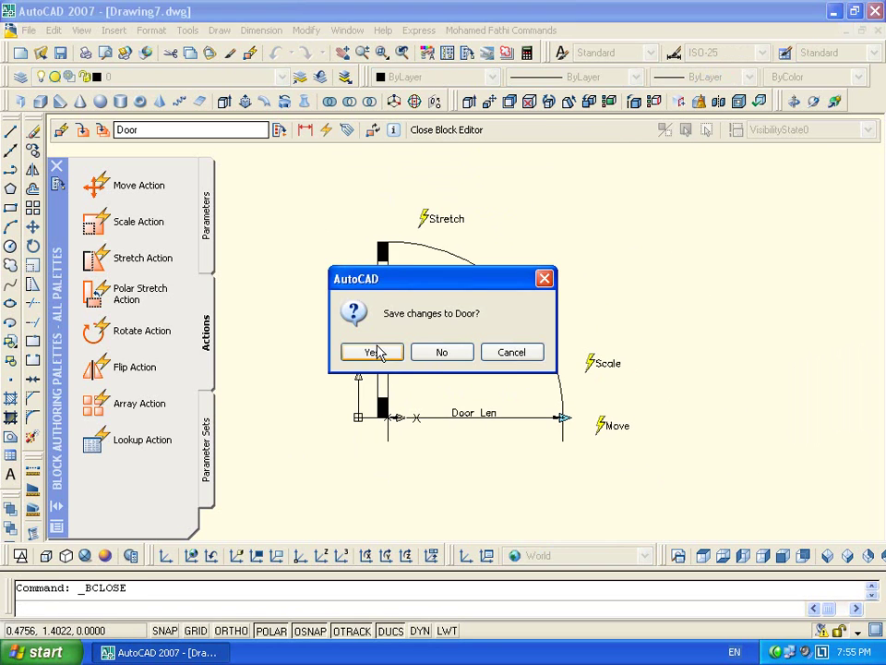
# Save the Door block changes, then test-resize the inserted door and undo it
pyautogui.click(371, 351)
pyautogui.click(600, 425)
pyautogui.click(457, 346)
pyautogui.click(561, 399)
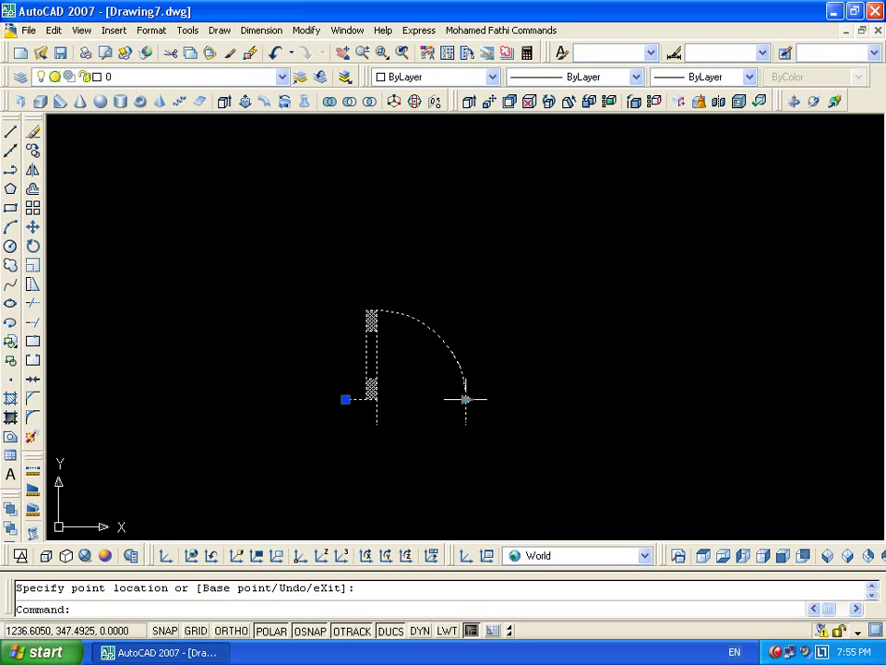
pyautogui.click(672, 399)
pyautogui.hotkey('ctrl', 'z')
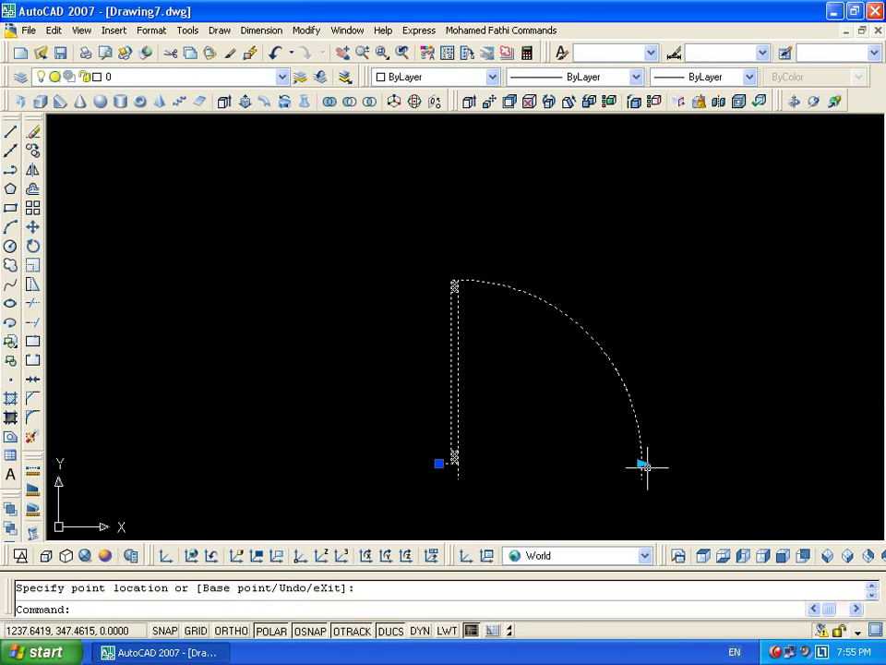
# Test the door's length grip by stretching it shorter and longer several times
pyautogui.click(641, 463)
pyautogui.click(538, 463)
pyautogui.click(538, 462)
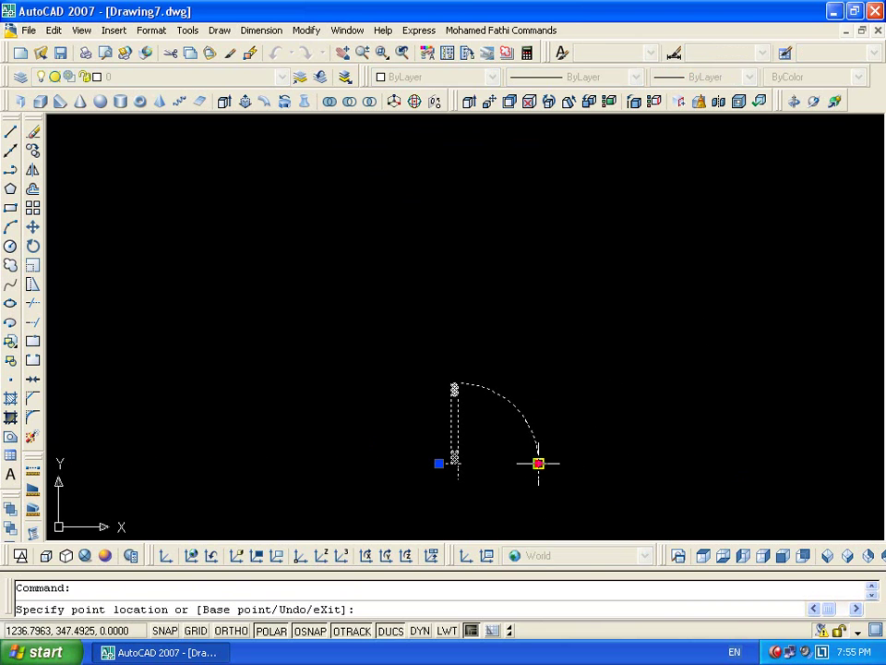
pyautogui.click(725, 459)
pyautogui.click(725, 461)
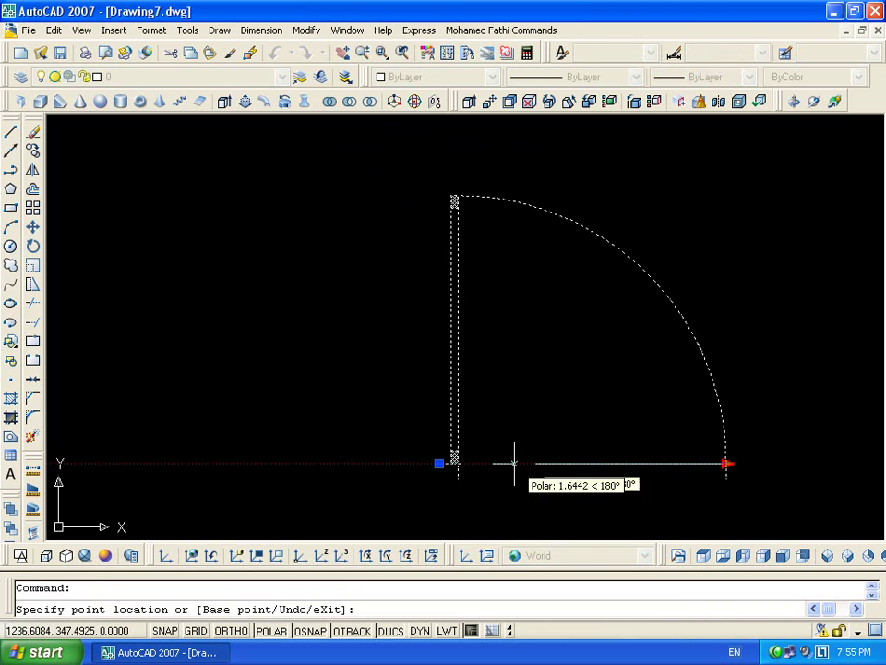
pyautogui.click(531, 462)
pyautogui.click(786, 463)
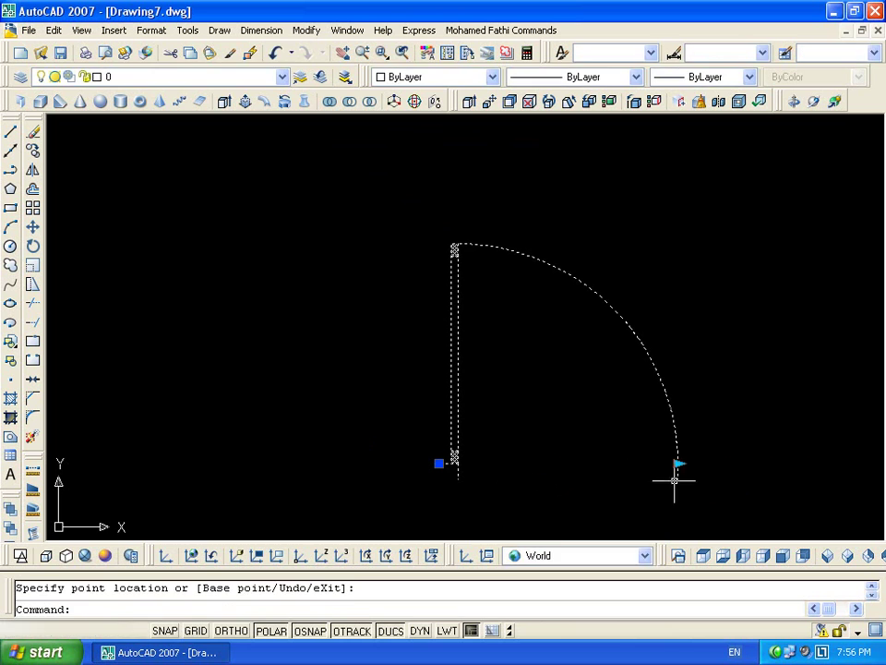
# Revert the door to its smaller size and double-click it to edit the block definition
pyautogui.click(786, 463)
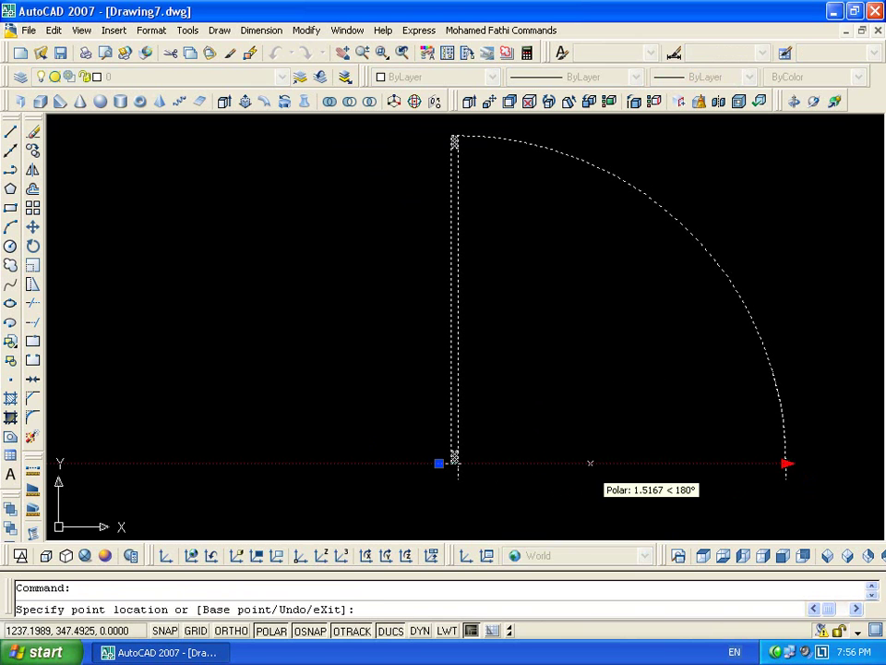
pyautogui.click(540, 463)
pyautogui.click(538, 464)
pyautogui.click(726, 465)
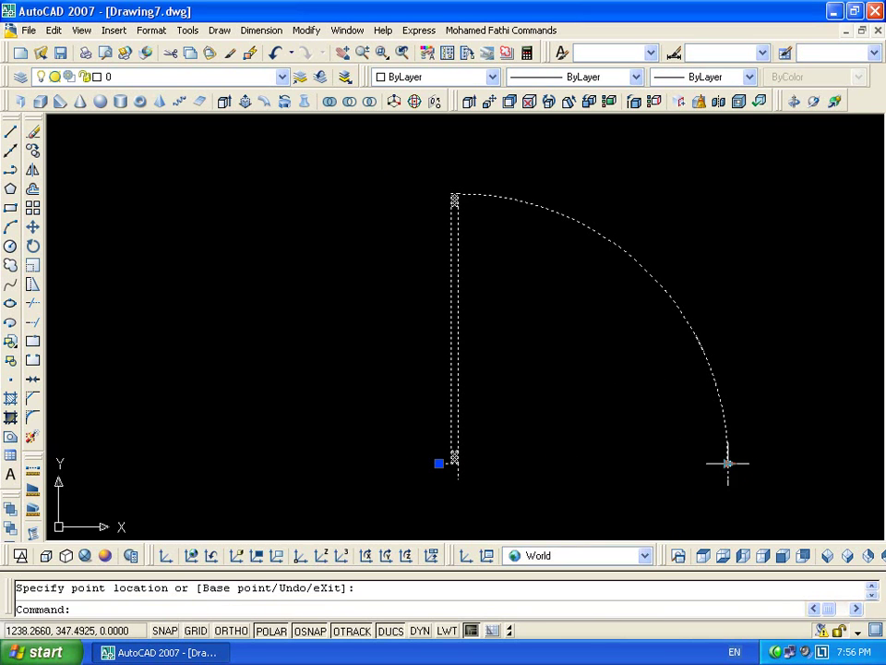
pyautogui.click(727, 464)
pyautogui.hotkey('ctrl', 'z')
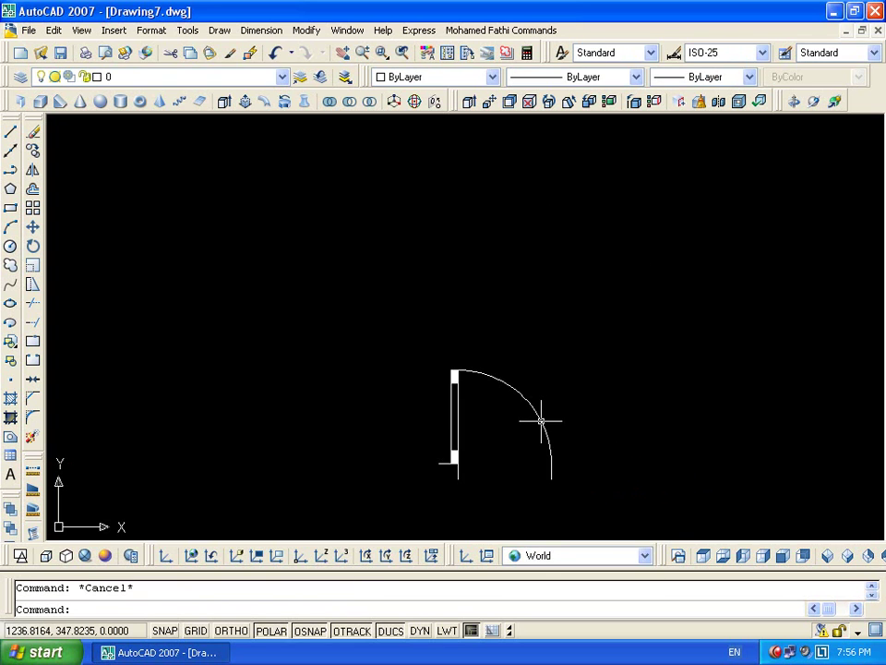
pyautogui.doubleClick(538, 419)
# Open Door in the Block Editor, try a Flip action on Door Len, cancel, show parameters
pyautogui.click(431, 446)
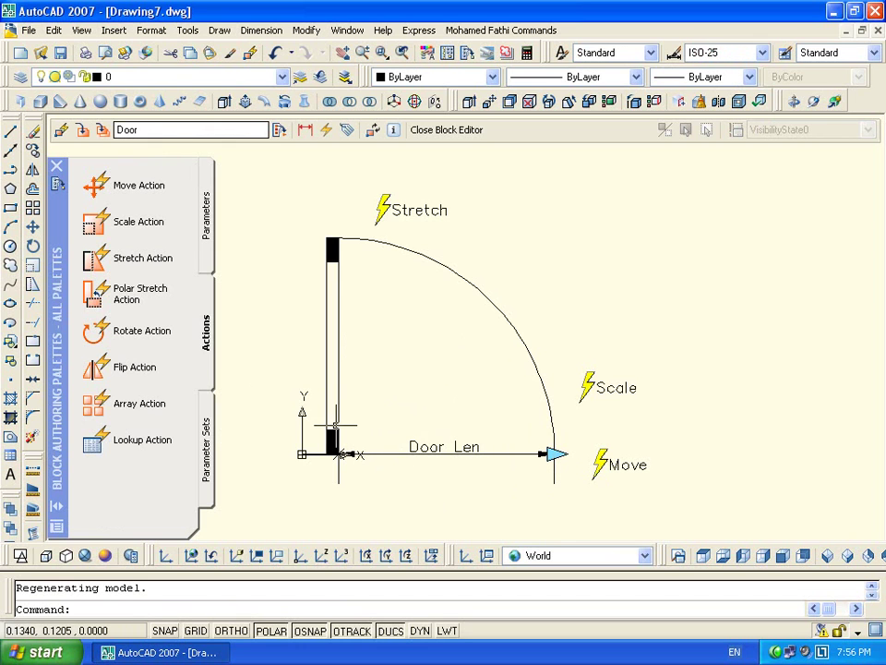
pyautogui.click(208, 257)
pyautogui.click(208, 338)
pyautogui.click(99, 371)
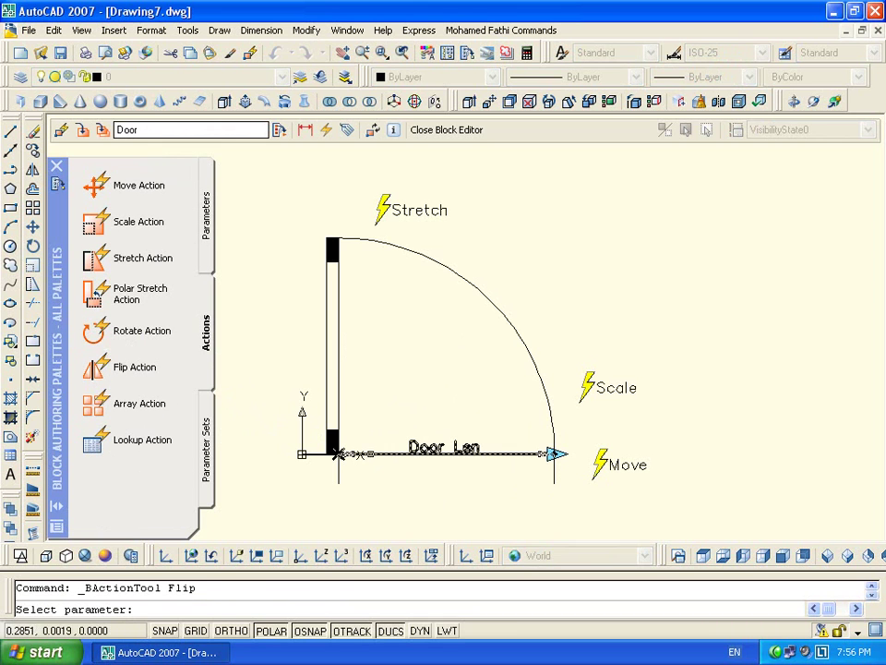
pyautogui.click(391, 454)
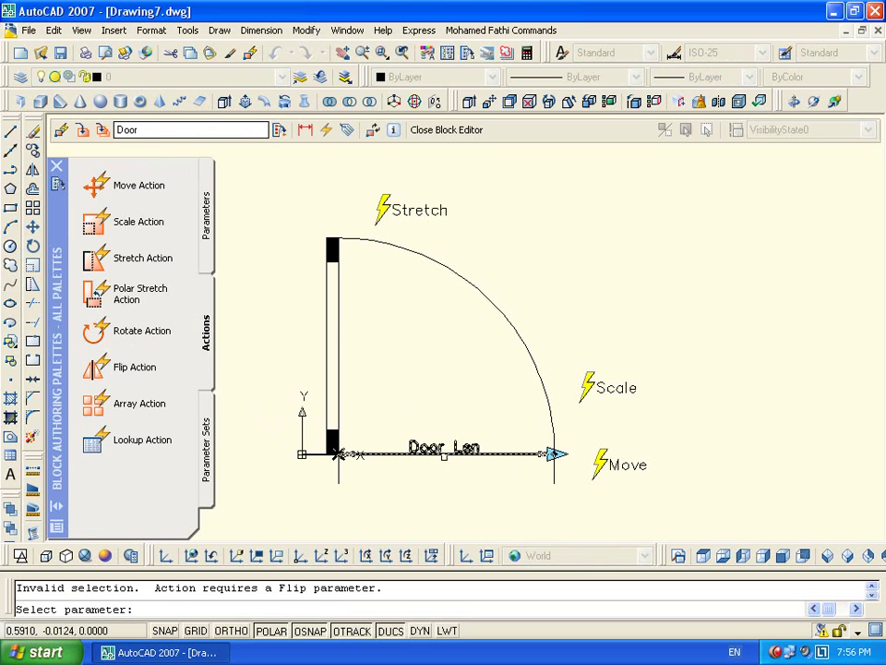
pyautogui.press('Escape')
pyautogui.click(156, 367)
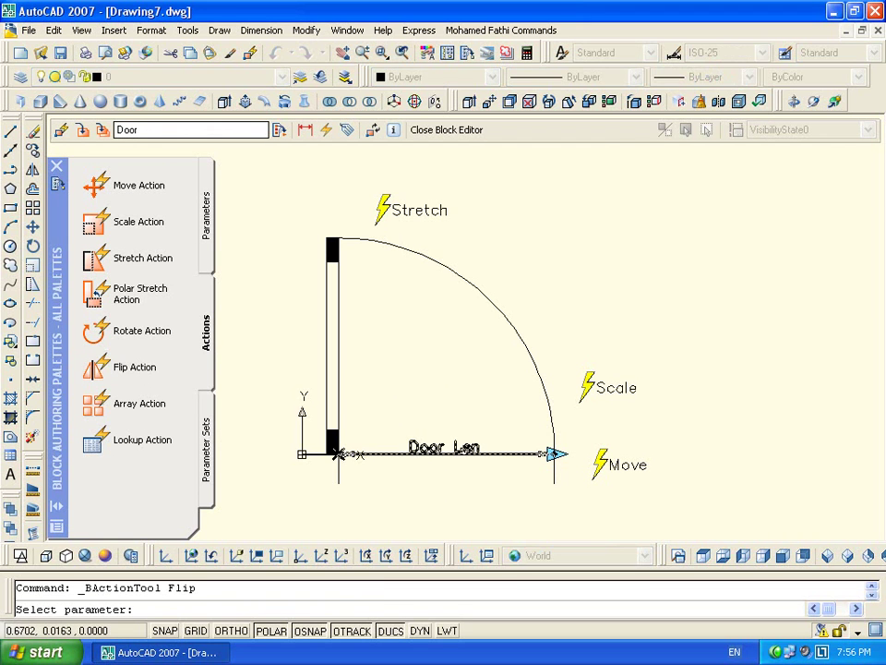
pyautogui.press('Escape')
pyautogui.click(206, 263)
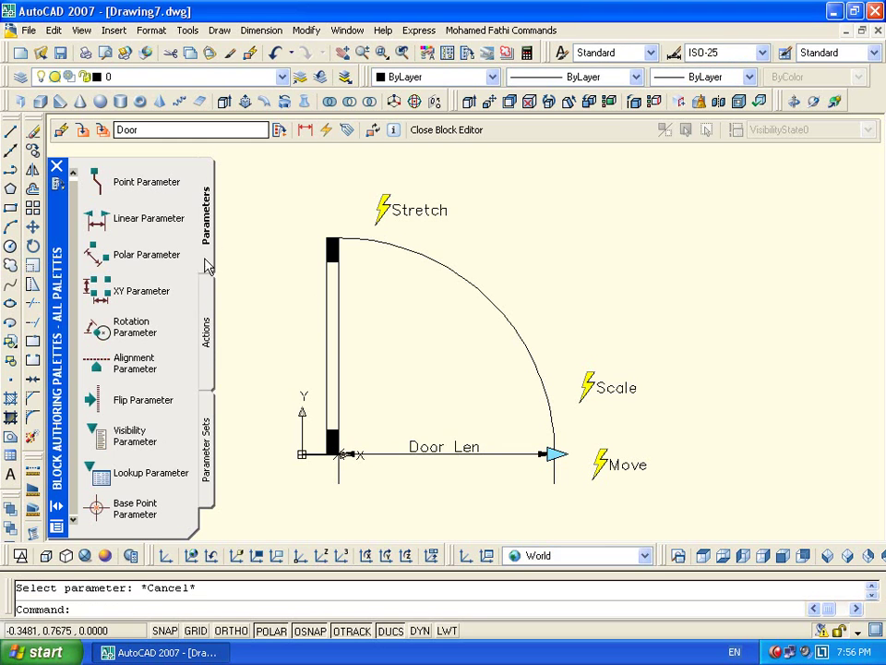
# Add the Flip state parameter at the midpoint of the door's base, with a vertical reflection line
pyautogui.click(108, 406)
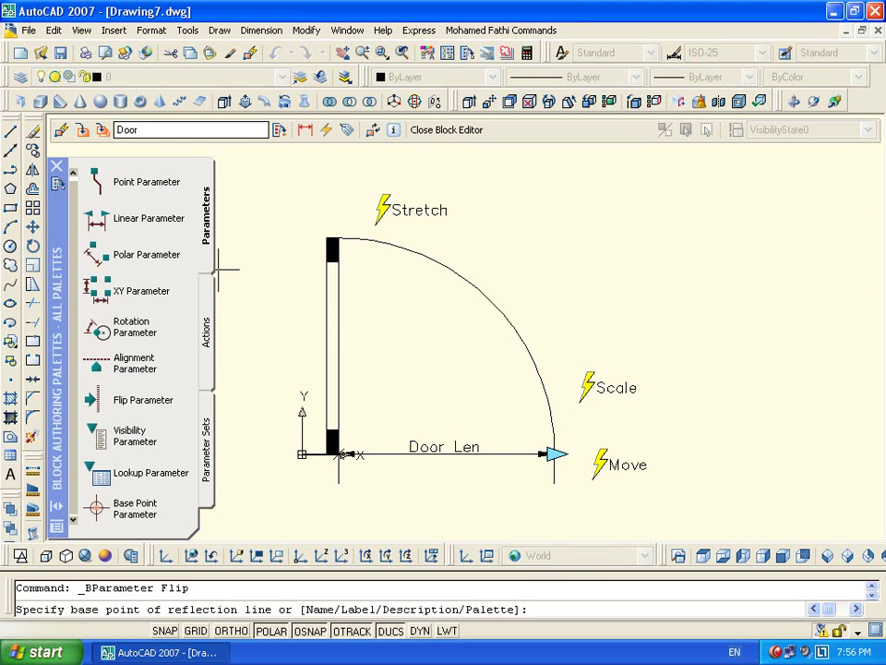
pyautogui.keyDown('shift'); pyautogui.rightClick(440, 387); pyautogui.keyUp('shift')
pyautogui.click(489, 60)
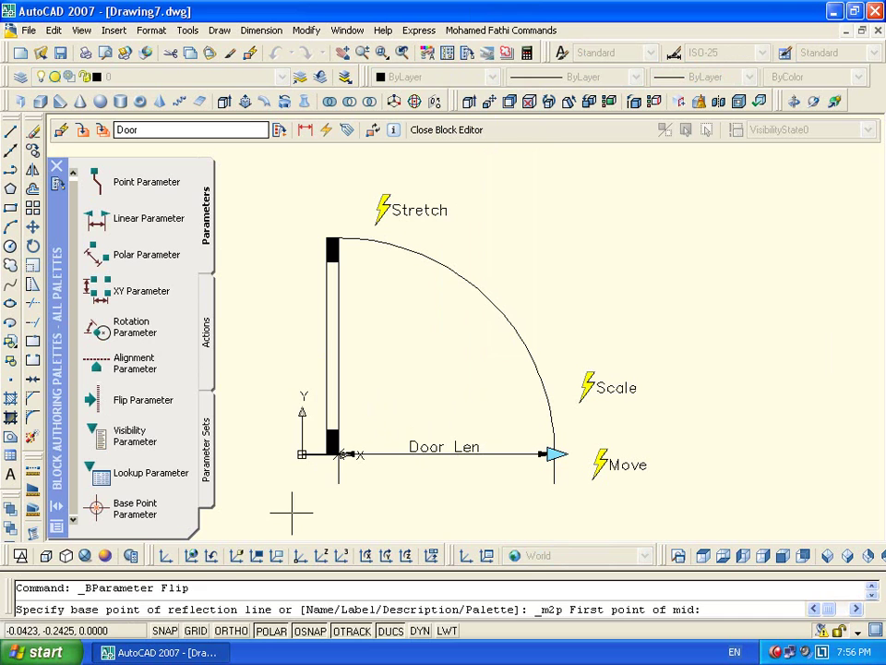
pyautogui.click(340, 453)
pyautogui.click(553, 453)
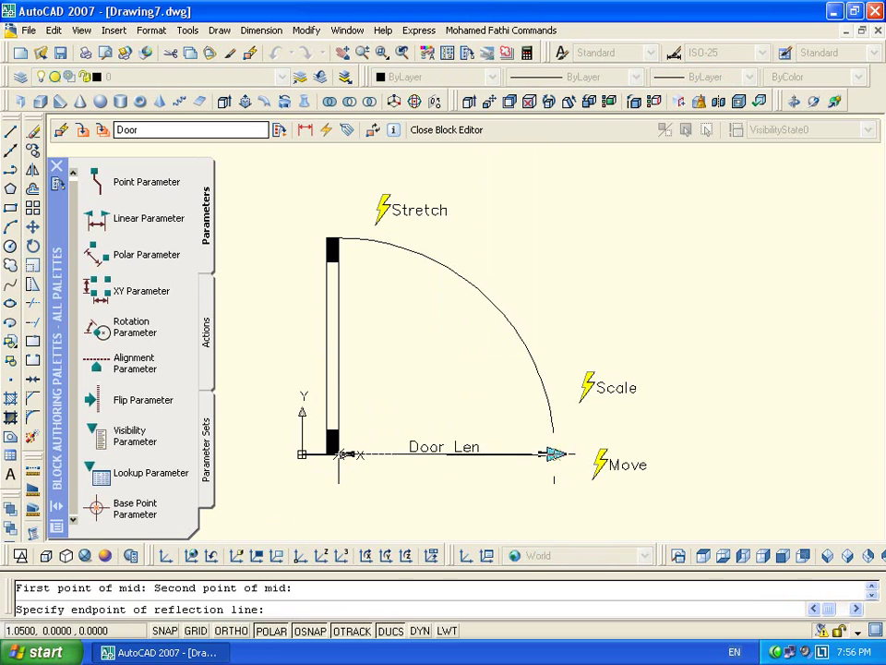
pyautogui.click(446, 426)
pyautogui.click(473, 412)
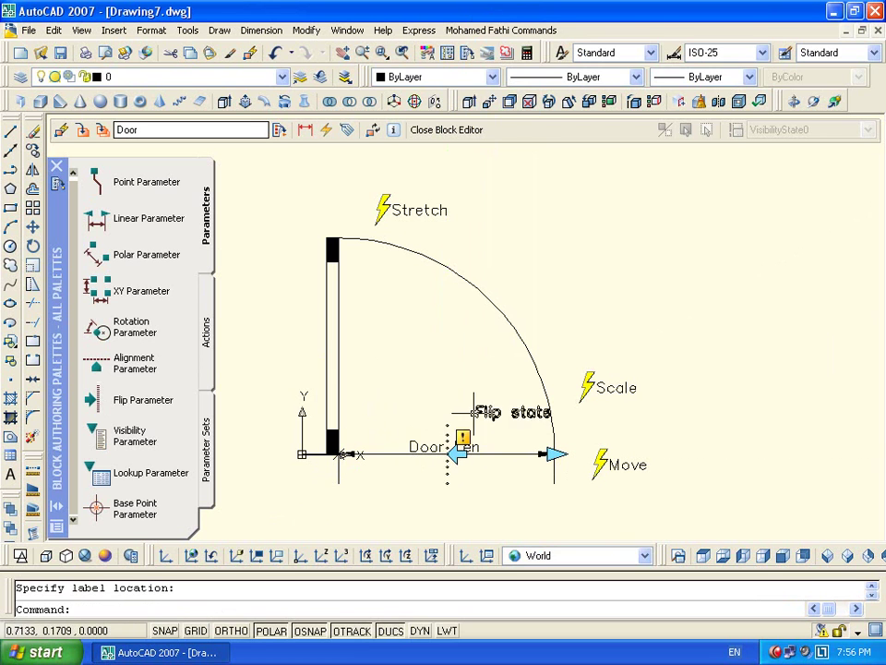
pyautogui.click(447, 454)
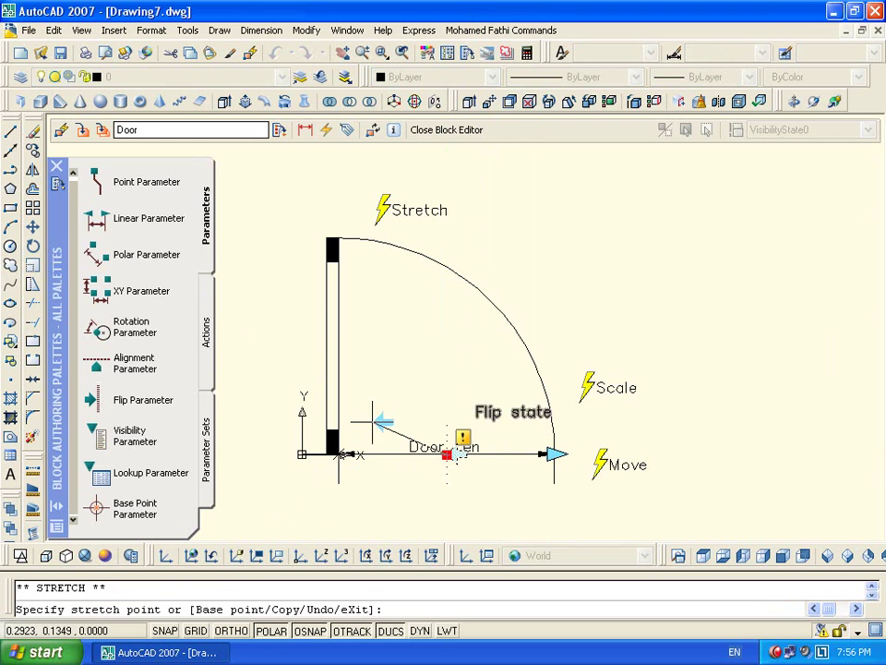
pyautogui.click(360, 415)
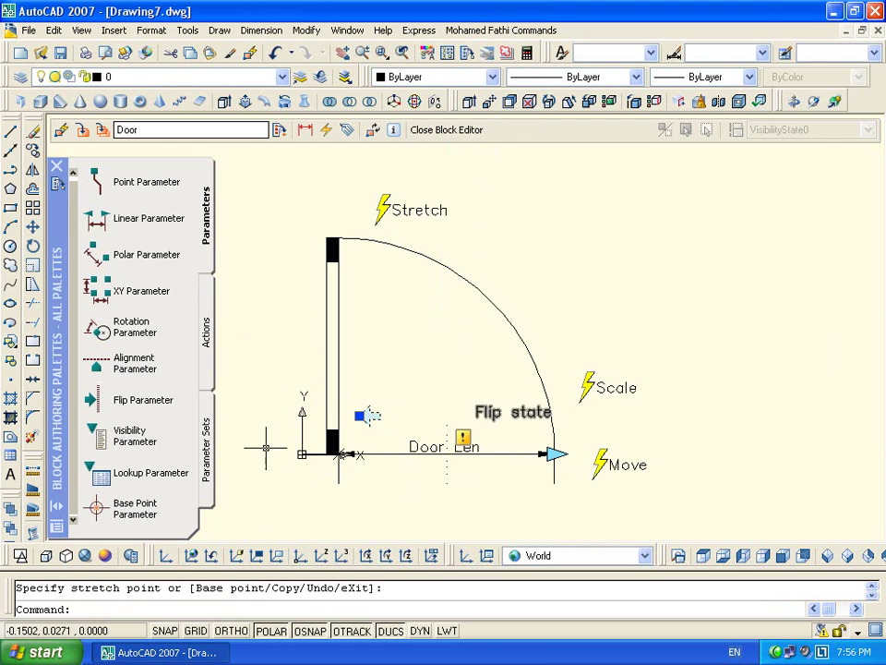
pyautogui.press('Escape')
# Add a second flip parameter, Flip state1, at the base midpoint, with its label below the door
pyautogui.click(98, 399)
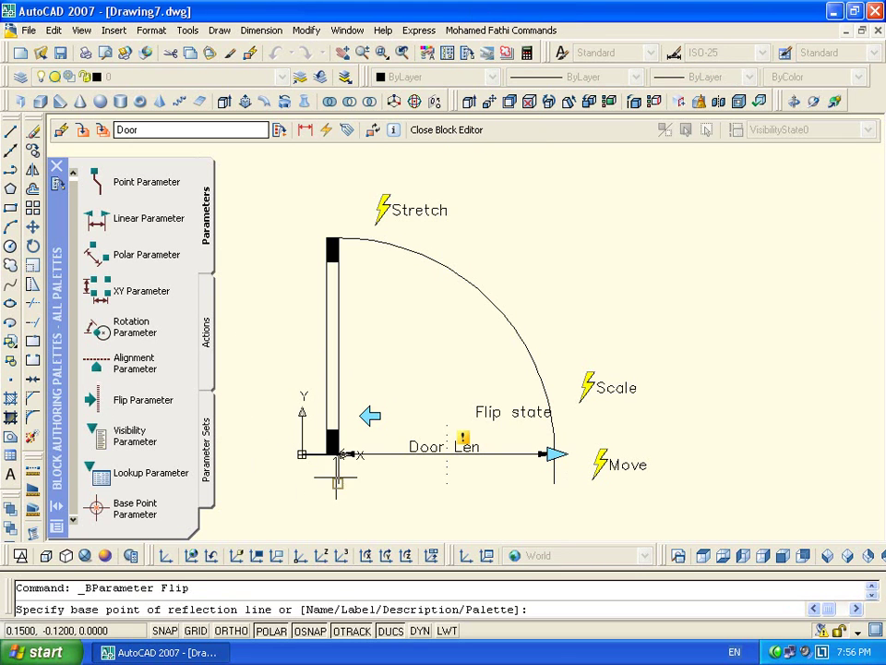
pyautogui.keyDown('shift'); pyautogui.rightClick(405, 301); pyautogui.keyUp('shift')
pyautogui.click(451, 341)
pyautogui.click(339, 454)
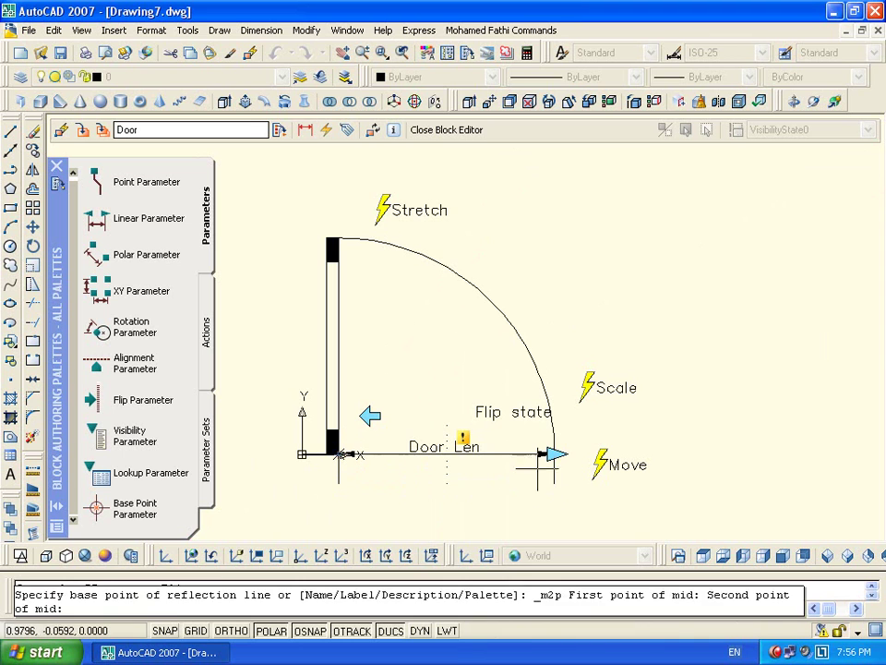
pyautogui.click(554, 454)
pyautogui.click(555, 453)
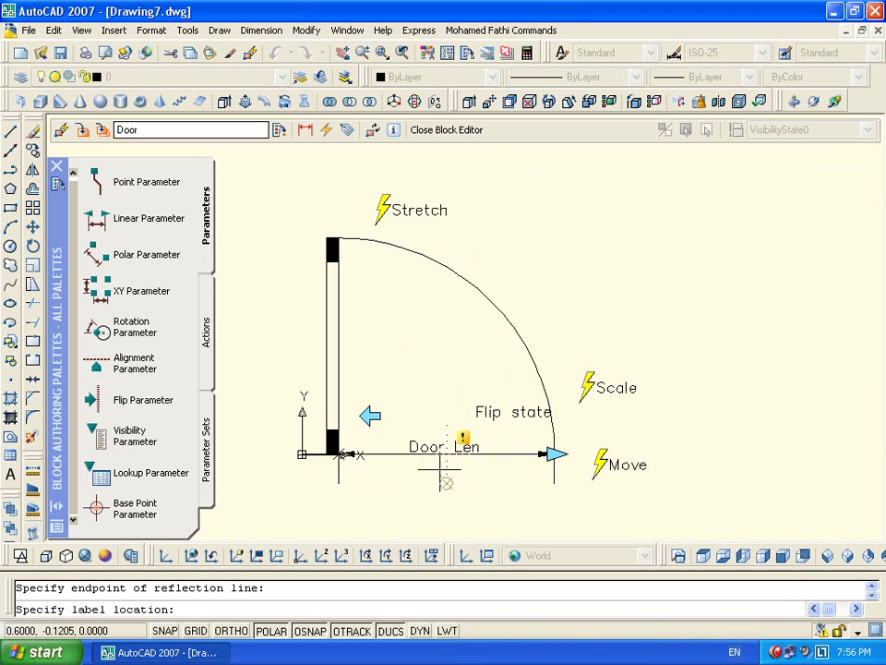
pyautogui.click(442, 507)
pyautogui.click(447, 454)
pyautogui.click(446, 454)
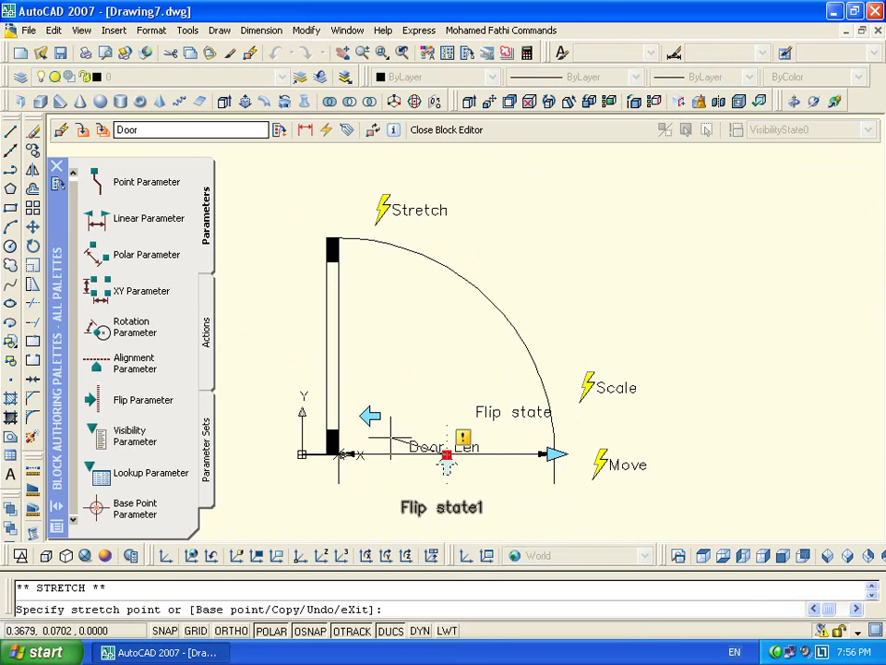
pyautogui.scroll(5, 356, 425)
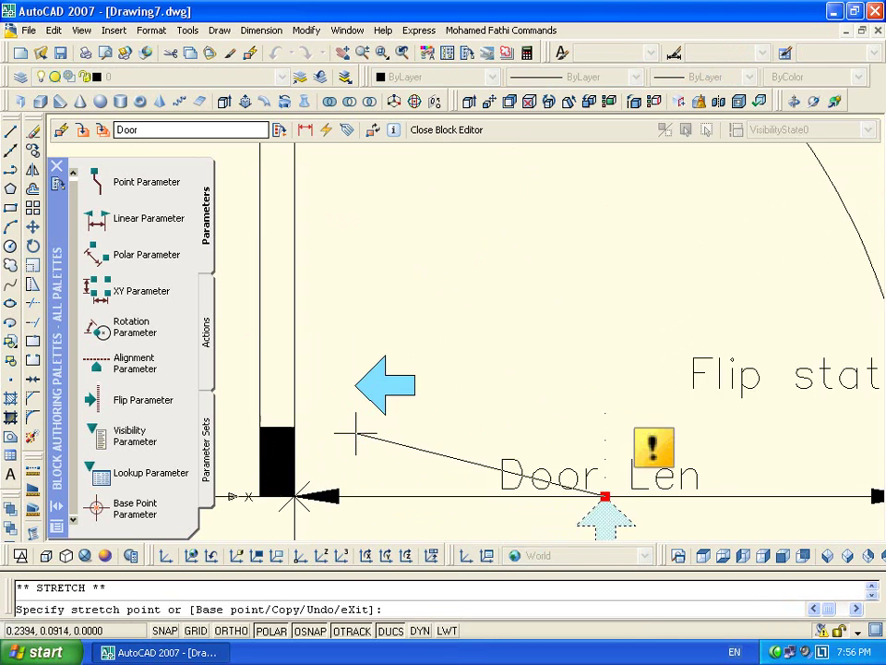
pyautogui.press('Escape')
pyautogui.scroll(-6, 368, 435)
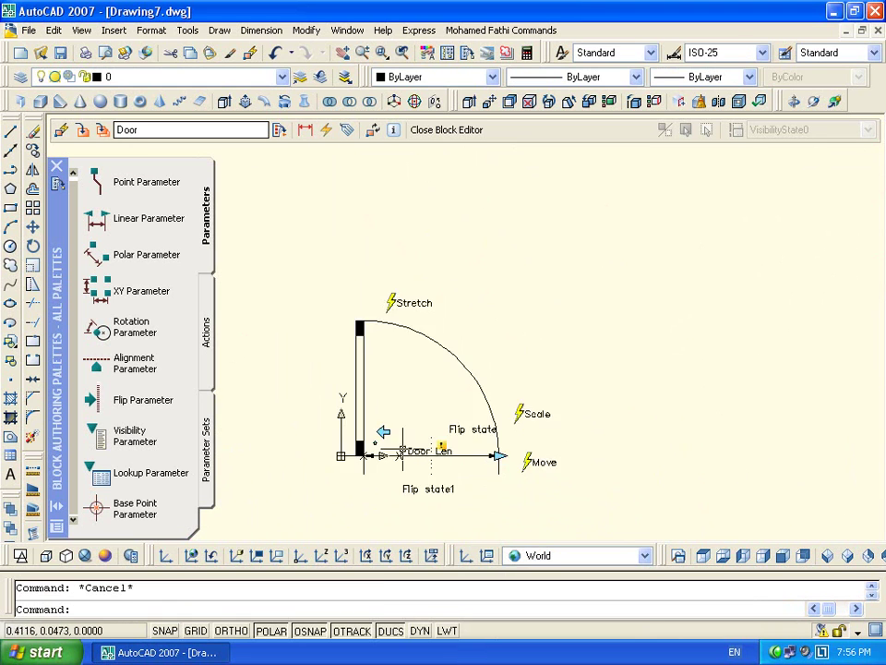
pyautogui.scroll(4, 388, 395)
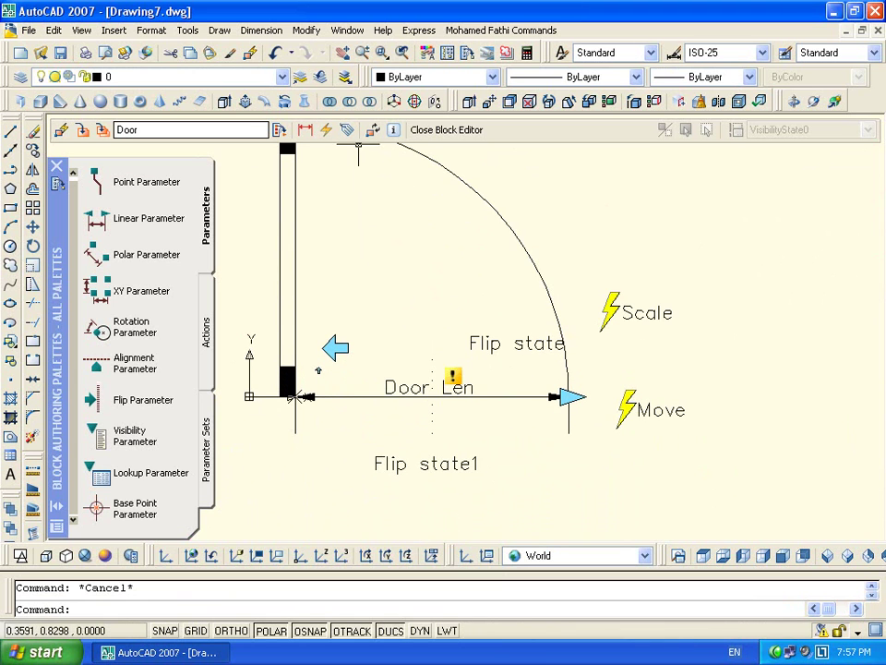
# Move the Flip state1 label to the left and the Flip state label higher up
pyautogui.click(372, 131)
pyautogui.click(510, 421)
pyautogui.moveTo(511, 421); pyautogui.dragTo(476, 348, button='middle')
pyautogui.click(342, 425)
pyautogui.click(341, 391)
pyautogui.click(247, 391)
pyautogui.press('Escape')
pyautogui.click(478, 253)
pyautogui.click(435, 271)
pyautogui.click(434, 272)
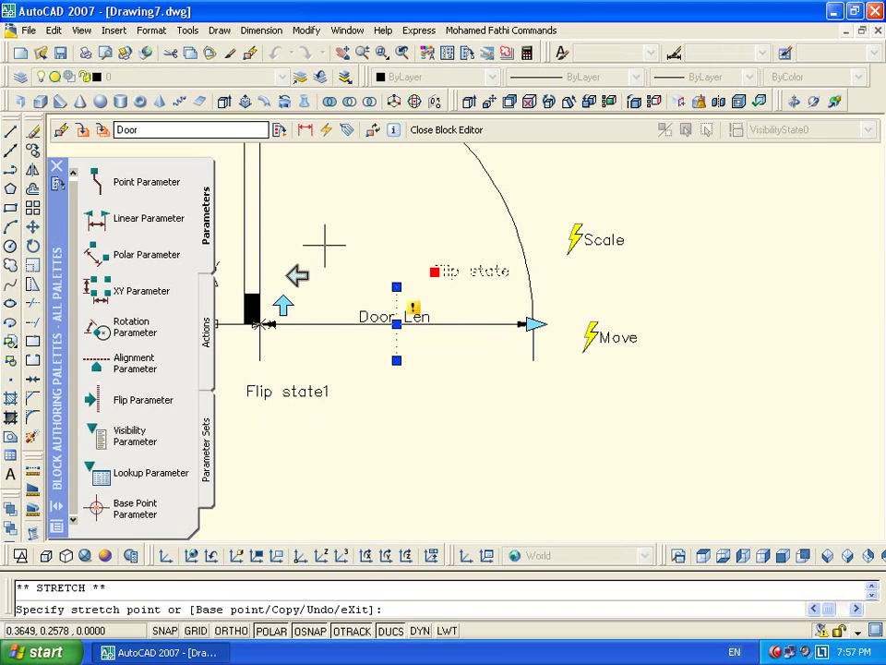
pyautogui.click(343, 241)
pyautogui.press('Escape')
pyautogui.moveTo(353, 285); pyautogui.dragTo(461, 336, button='middle')
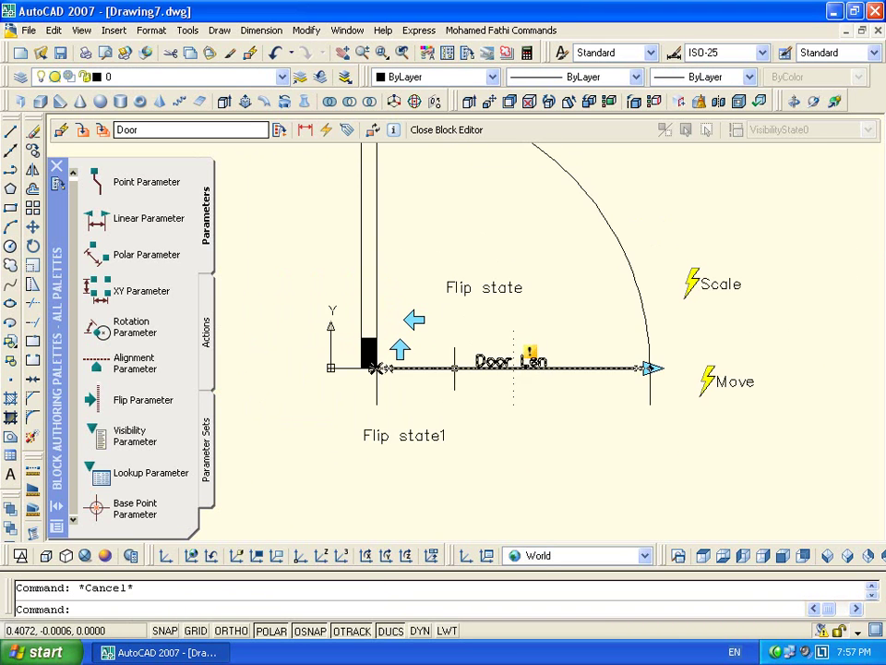
# Attach a Flip2 action to Flip state1 that acts on all block objects
pyautogui.click(434, 435)
pyautogui.press('Escape')
pyautogui.doubleClick(453, 434)
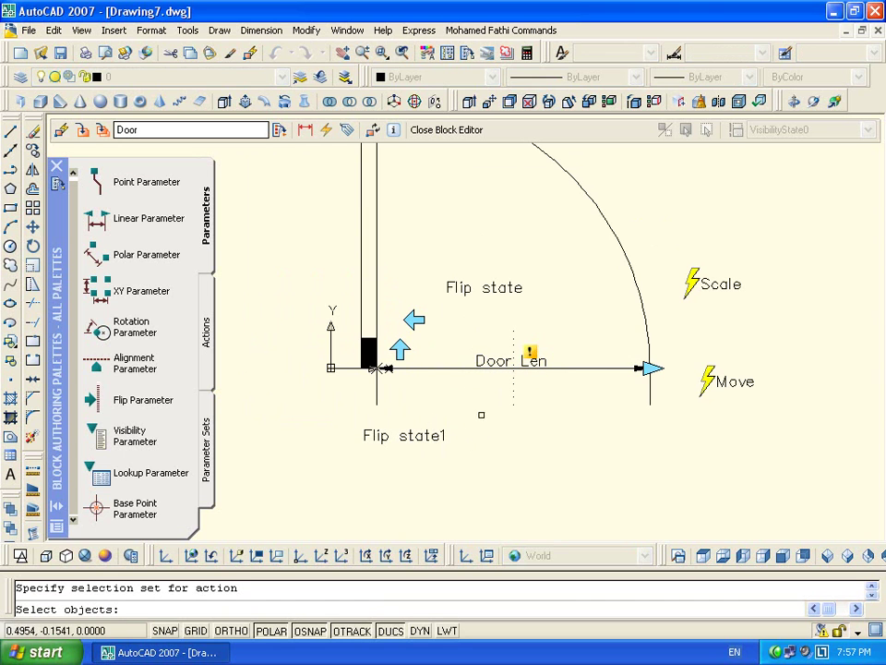
pyautogui.scroll(-2, 597, 379)
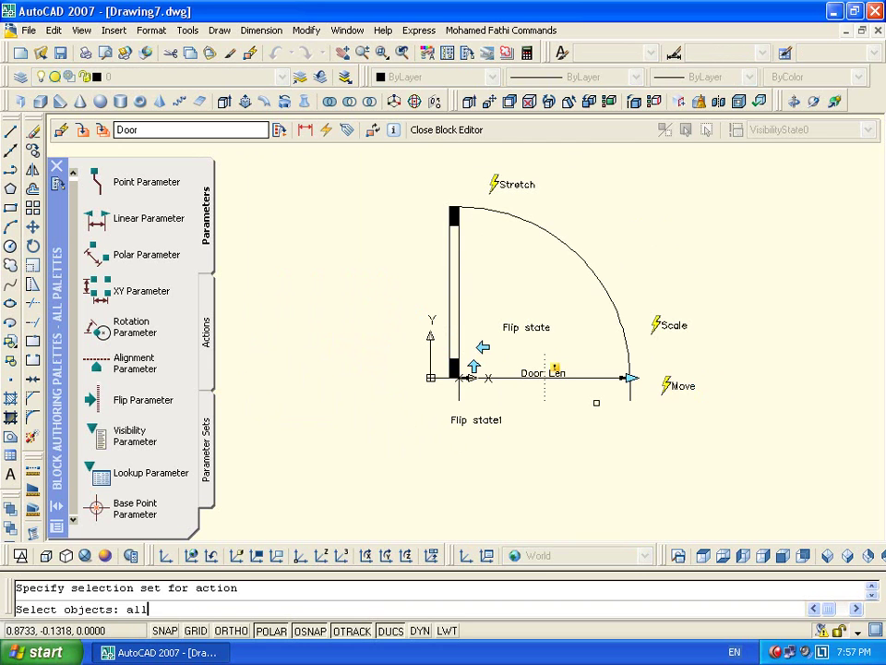
pyautogui.press('Return')
pyautogui.press('Return')
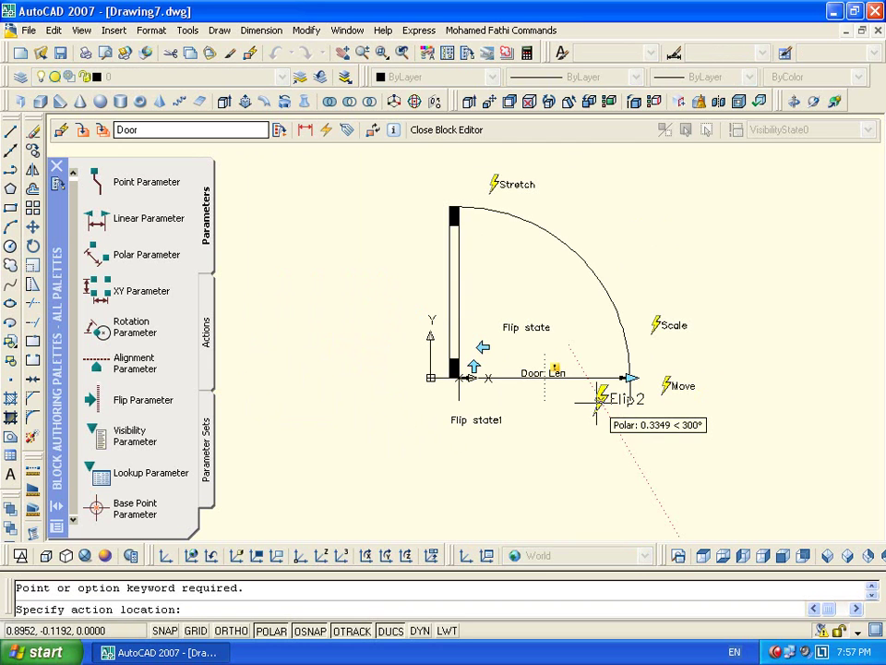
pyautogui.click(504, 454)
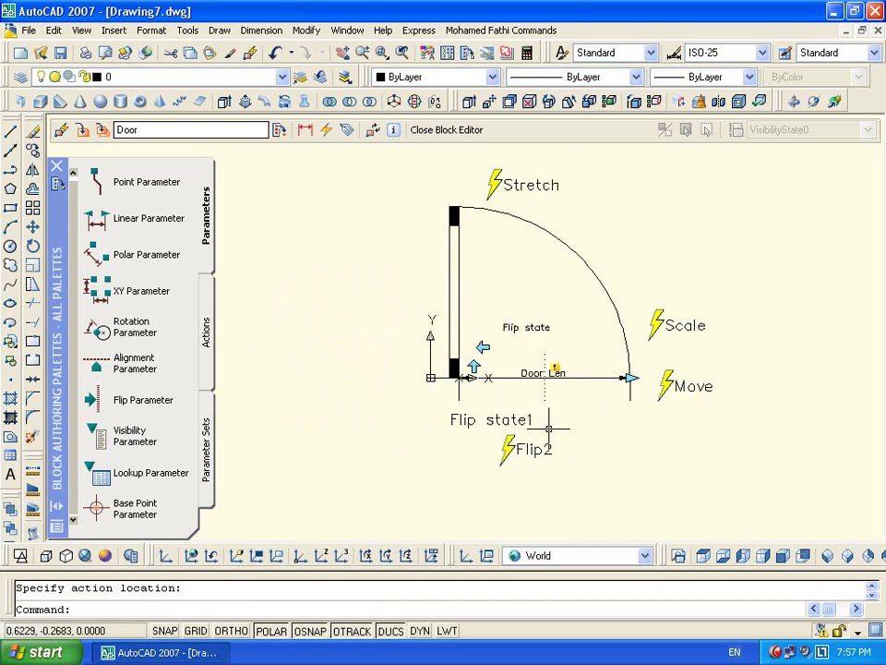
# Add a Flip3 flip action that acts on all objects
pyautogui.press('Return')
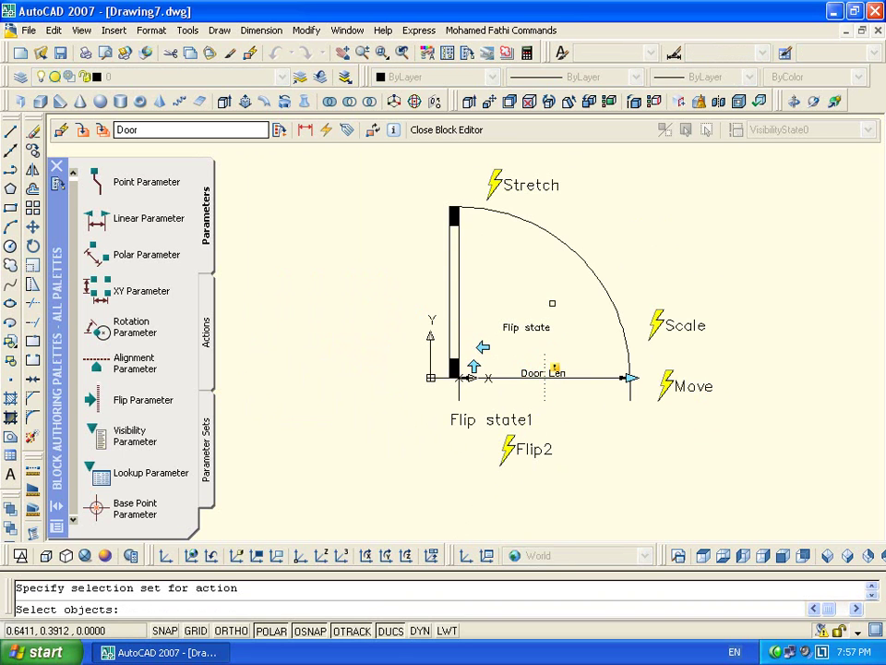
pyautogui.write('all')
pyautogui.press('Return')
pyautogui.press('Return')
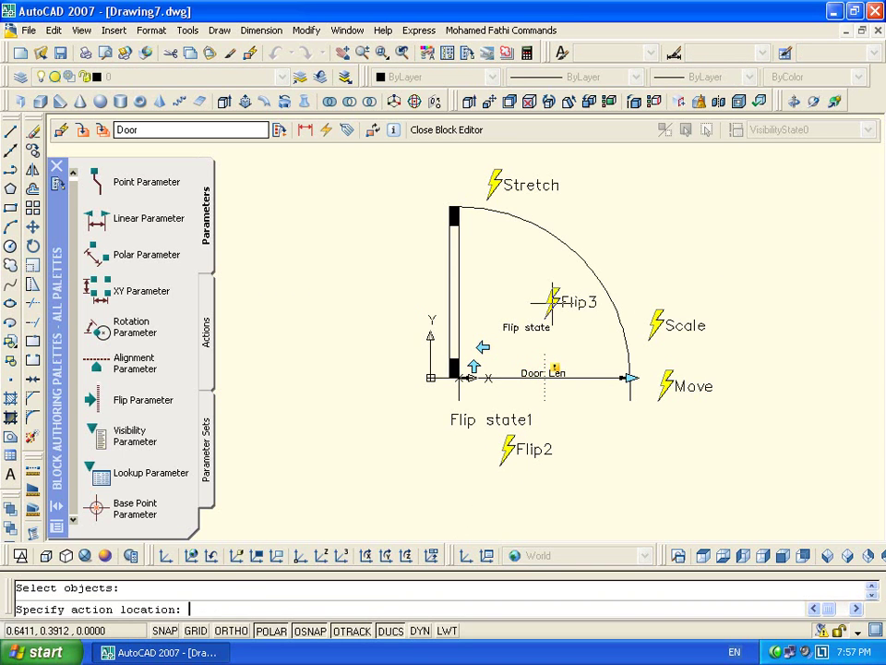
pyautogui.click(552, 302)
# Add all objects to the Flip2 action and dismiss the irresolvable-cycle warning
pyautogui.scroll(2, 511, 370)
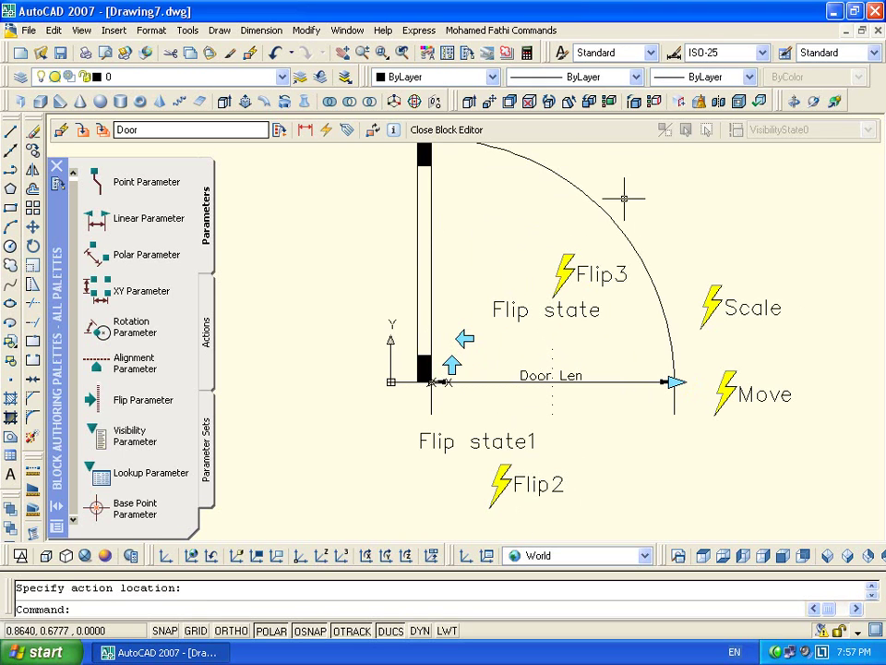
pyautogui.doubleClick(514, 481)
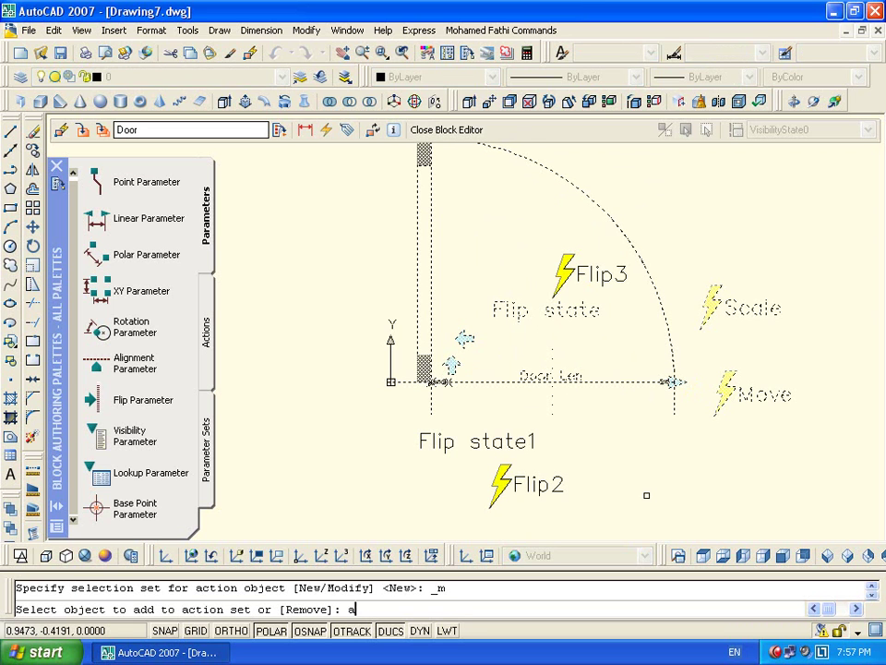
pyautogui.write('all')
pyautogui.press('Return')
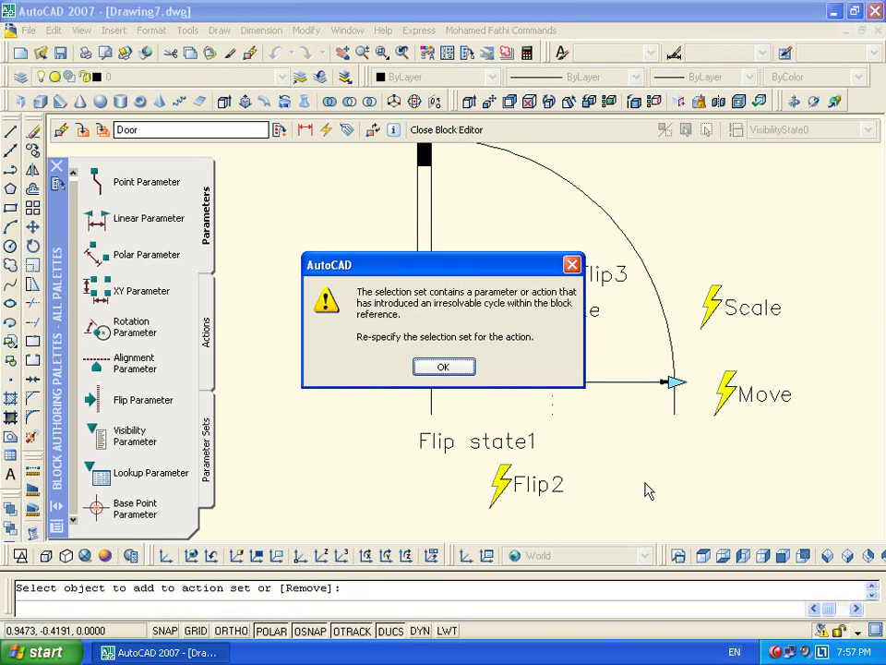
pyautogui.click(466, 373)
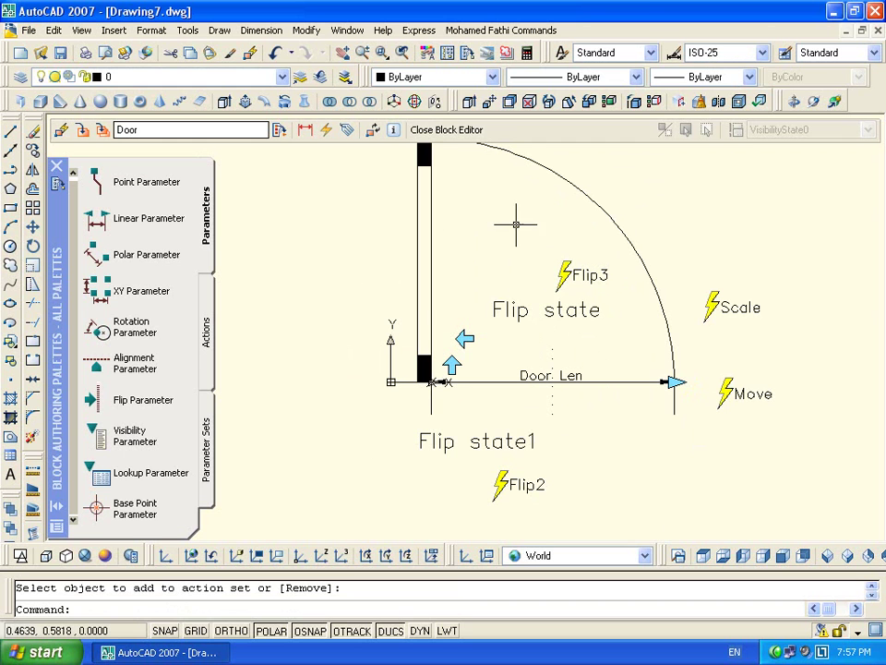
# Save the Door block edits, then lengthen the inserted door by dragging its arc-end grip right
pyautogui.click(470, 141)
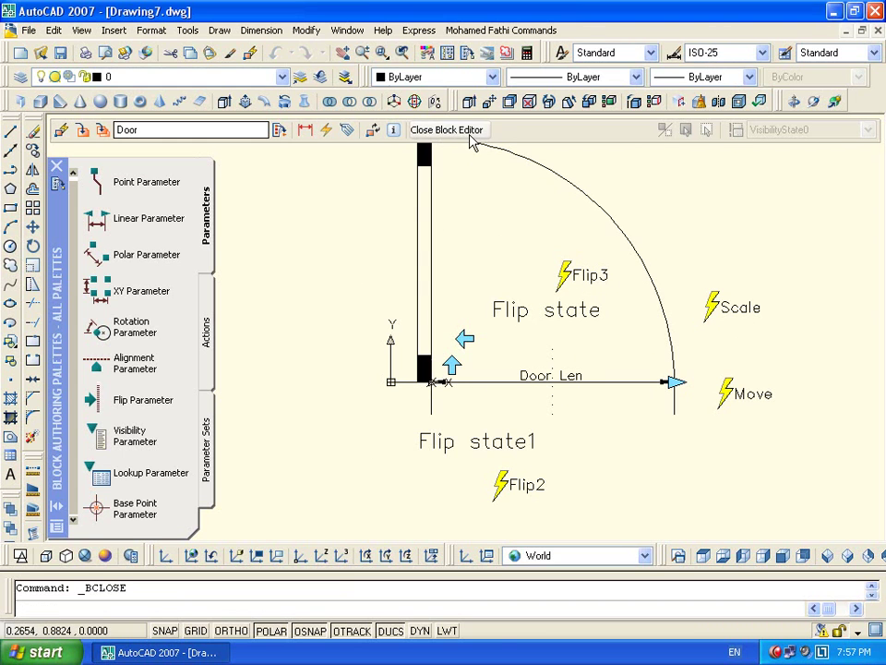
pyautogui.click(360, 371)
pyautogui.click(562, 358)
pyautogui.click(491, 457)
pyautogui.click(551, 463)
pyautogui.click(637, 463)
pyautogui.click(637, 463)
pyautogui.click(771, 464)
# Flip the door horizontally and vertically, then enlarge it toward the left
pyautogui.click(468, 448)
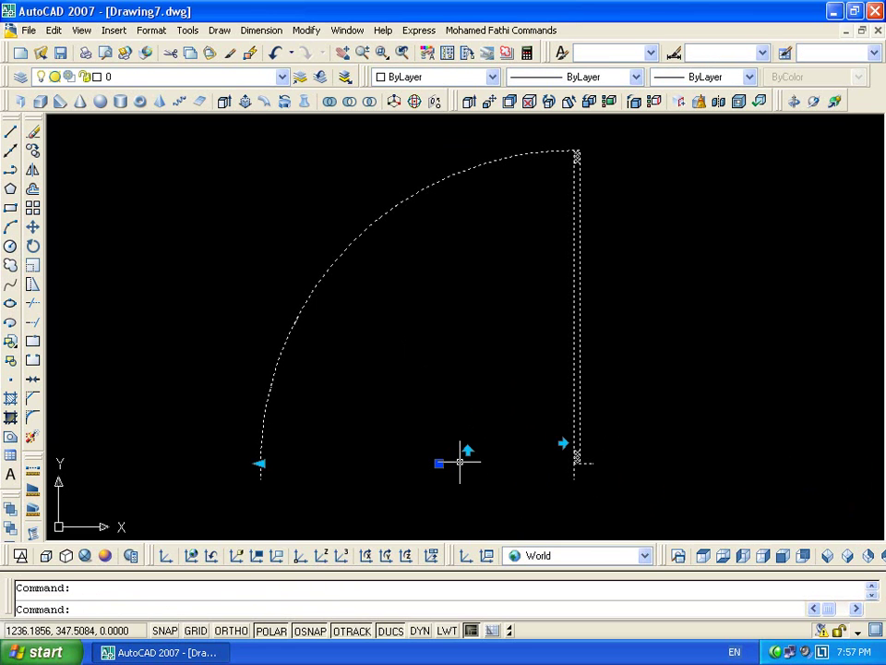
pyautogui.click(261, 462)
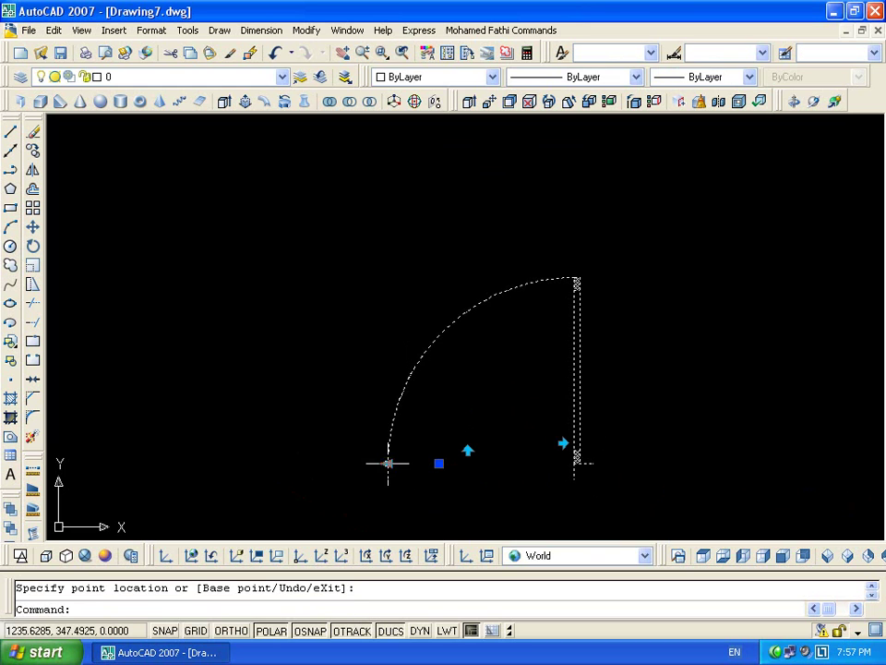
pyautogui.click(468, 451)
pyautogui.moveTo(544, 285); pyautogui.dragTo(544, 270, button='middle')
pyautogui.click(324, 319)
pyautogui.click(310, 312)
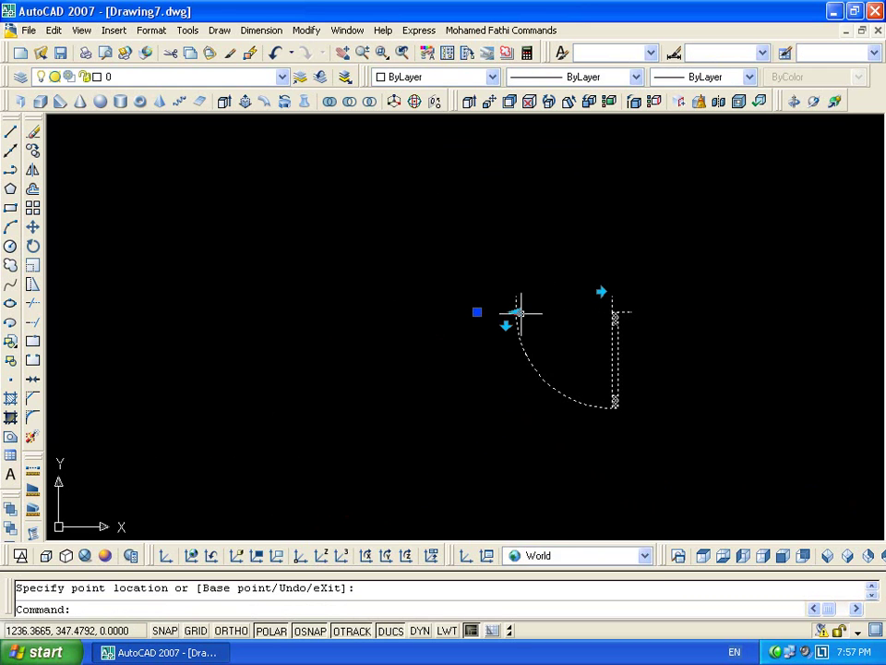
pyautogui.click(338, 311)
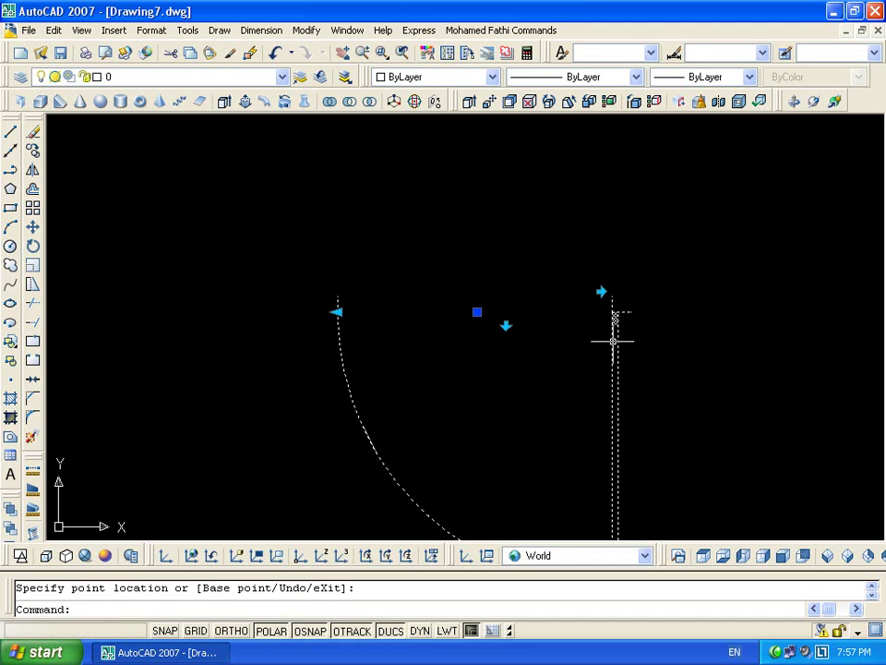
# Flip the door horizontally, lengthen its leaf, and flip it so the swing opens upward
pyautogui.click(600, 292)
pyautogui.click(771, 312)
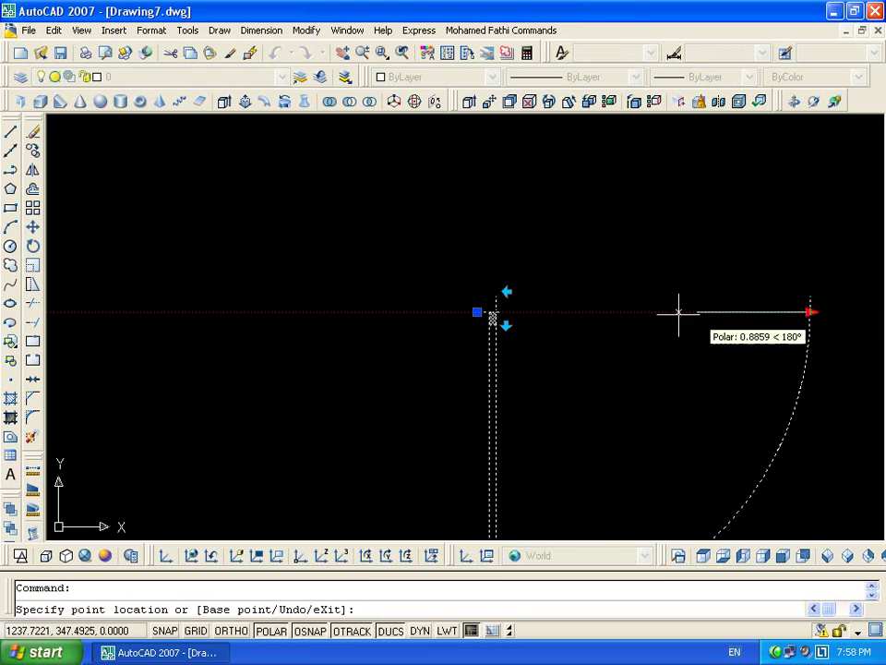
pyautogui.click(639, 332)
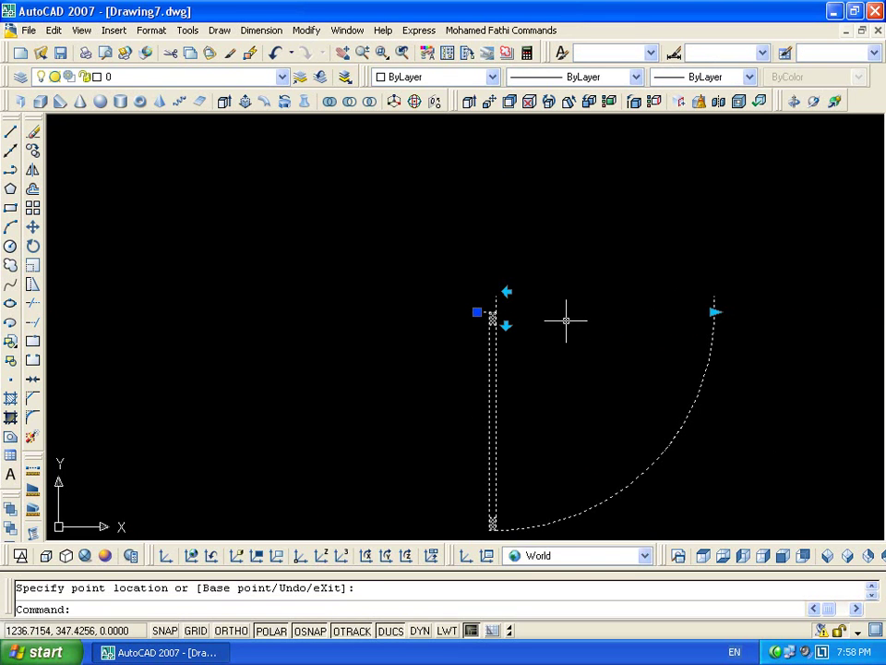
pyautogui.click(506, 324)
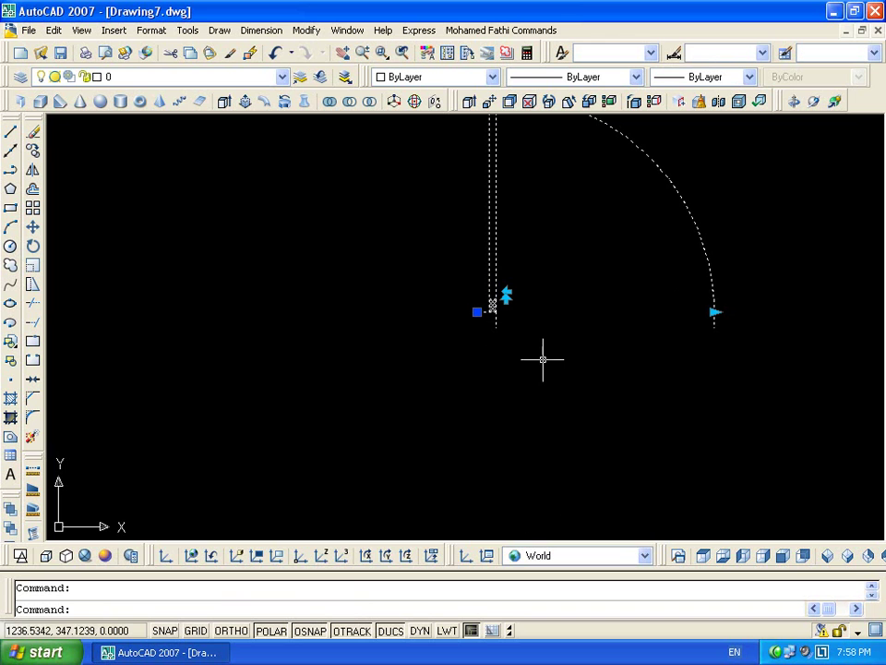
# Reopen the Door block and set Door Len to a List distance type with 0.45, 0.75, 0.9, 1, 1.1, 1.2
pyautogui.doubleClick(682, 199)
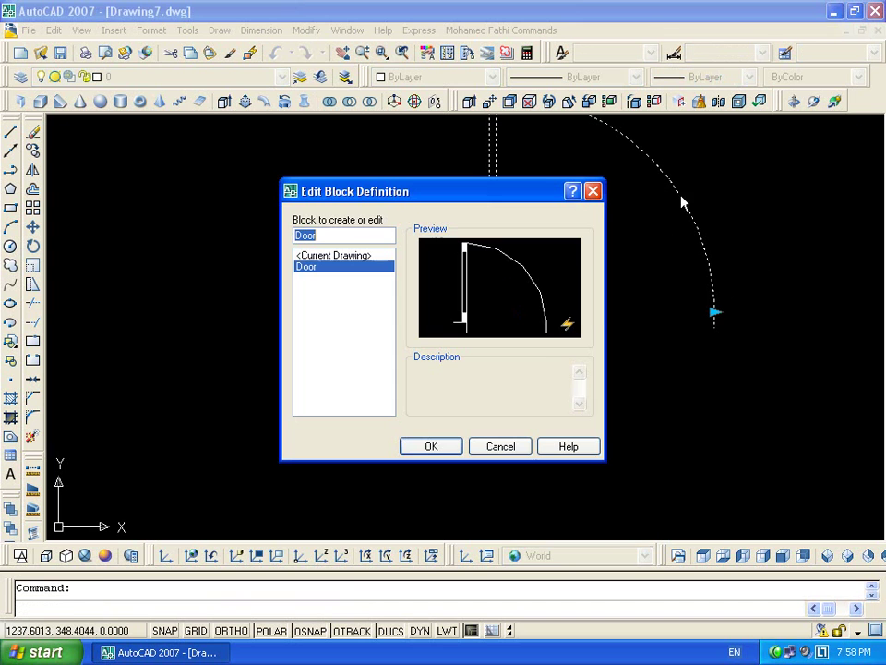
pyautogui.click(430, 446)
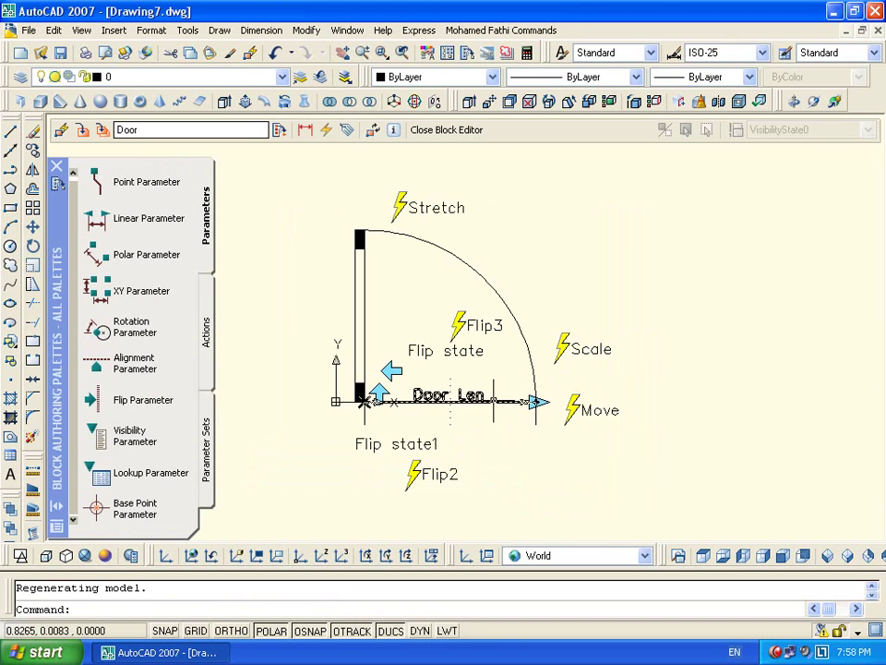
pyautogui.hotkey('ctrl', '1')
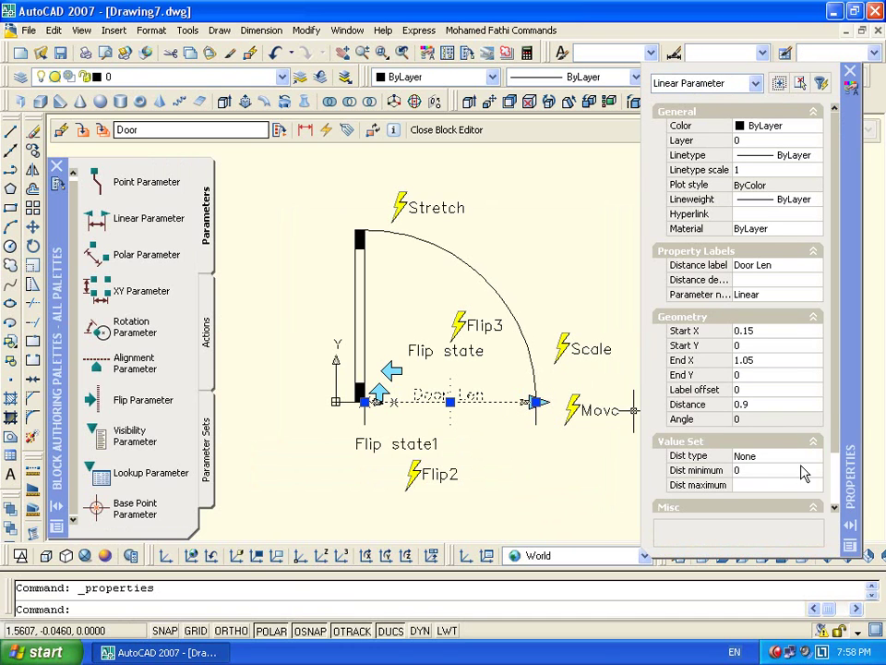
pyautogui.click(780, 459)
pyautogui.click(780, 459)
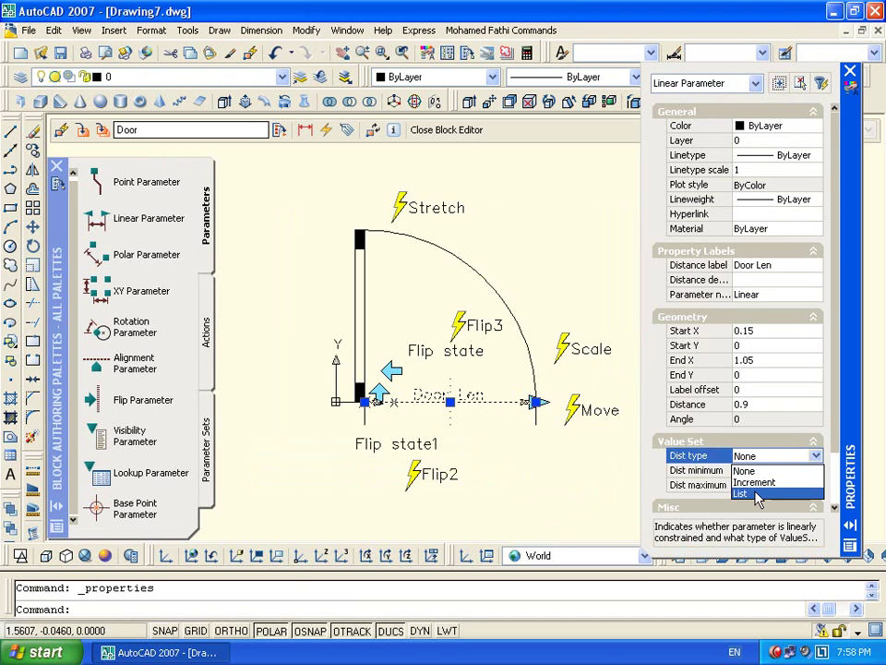
pyautogui.click(752, 491)
pyautogui.click(783, 470)
pyautogui.doubleClick(785, 471)
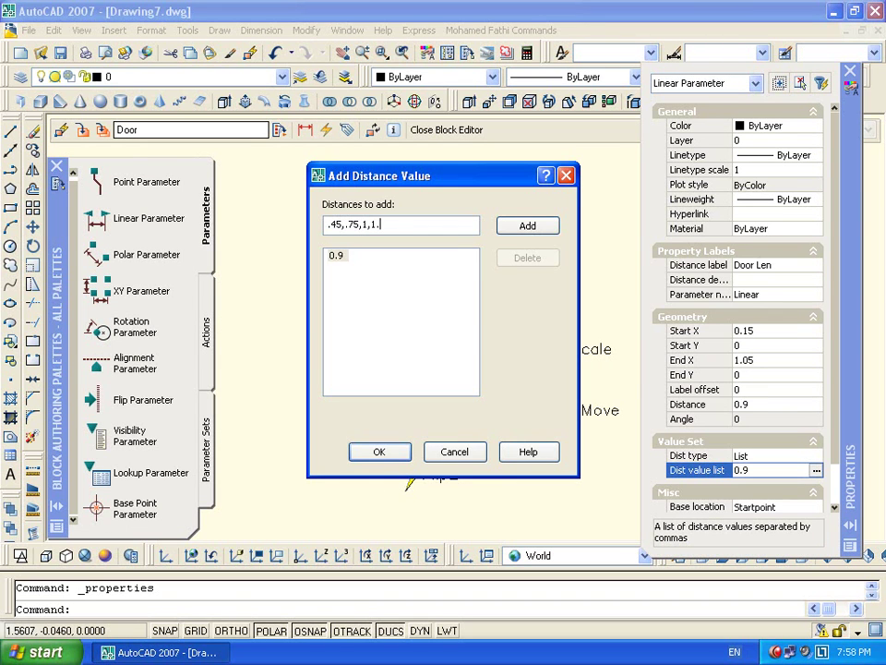
pyautogui.write('2')
pyautogui.press('Return')
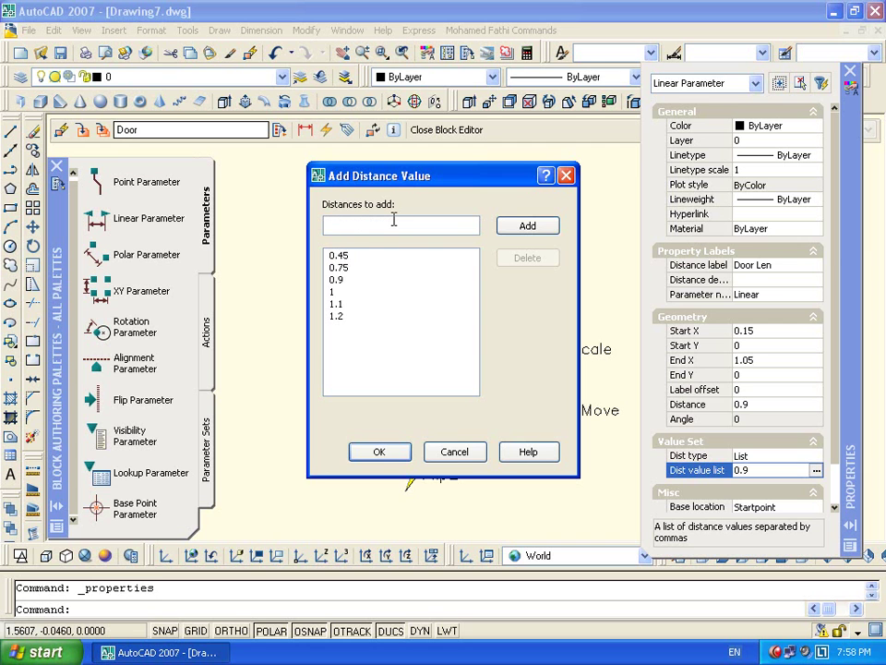
pyautogui.click(402, 456)
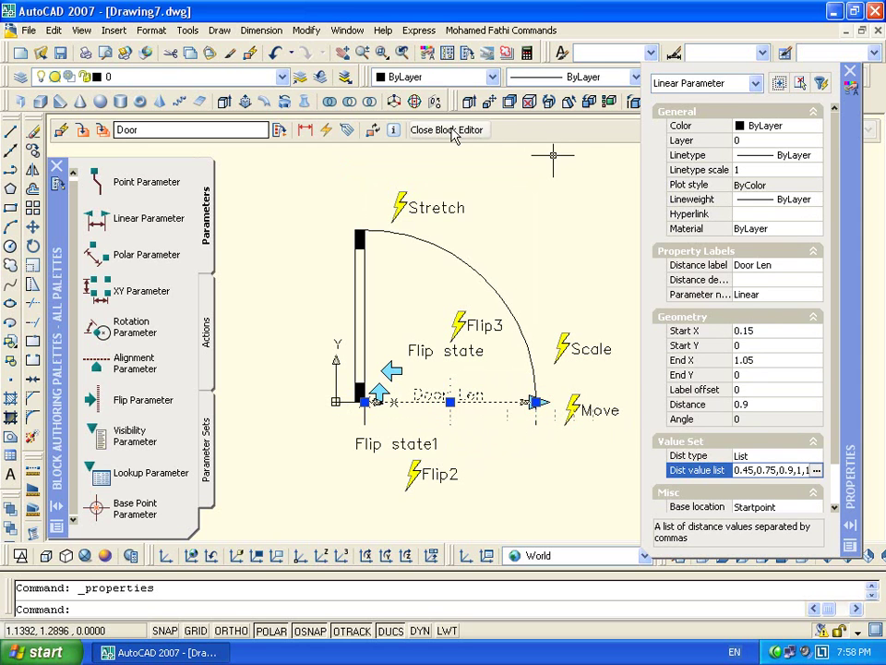
# Save the block changes, select the inserted door, and set its length to 0.45
pyautogui.click(446, 130)
pyautogui.click(370, 370)
pyautogui.click(589, 274)
pyautogui.click(518, 301)
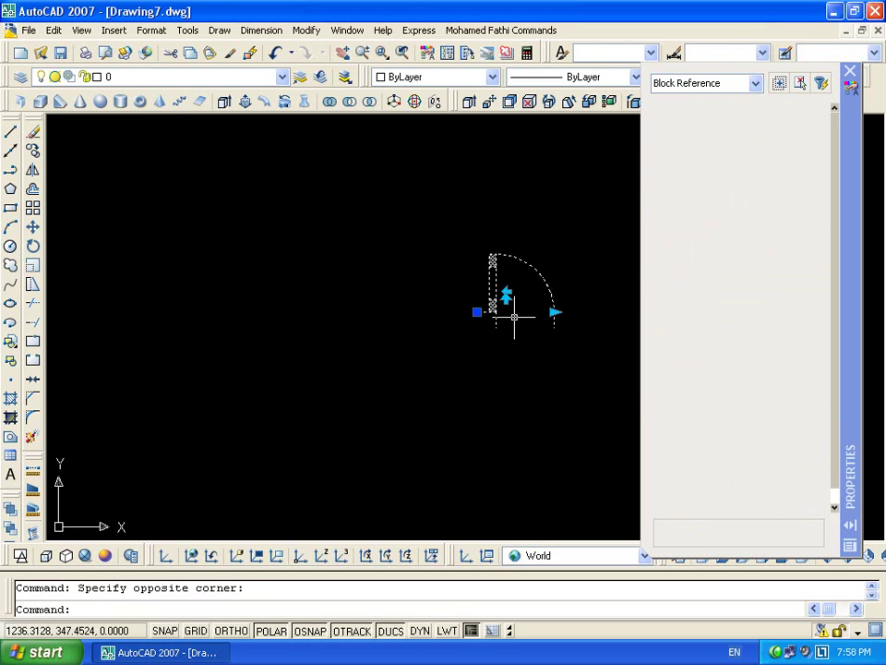
pyautogui.moveTo(518, 301); pyautogui.dragTo(307, 306, button='middle')
pyautogui.scroll(4, 306, 314)
pyautogui.click(365, 350)
pyautogui.click(336, 354)
# Step the door length through the list values 1.2, 0.45, 0.75, 1, 1.2 and back to 0.45
pyautogui.scroll(-4, 348, 360)
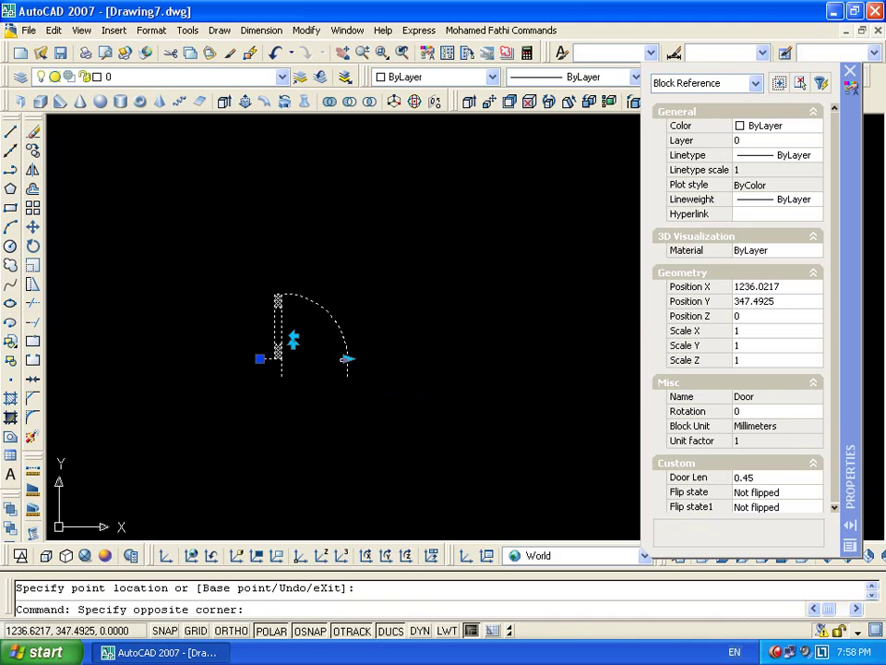
pyautogui.click(348, 358)
pyautogui.click(459, 361)
pyautogui.click(456, 361)
pyautogui.click(342, 363)
pyautogui.click(349, 361)
pyautogui.click(348, 363)
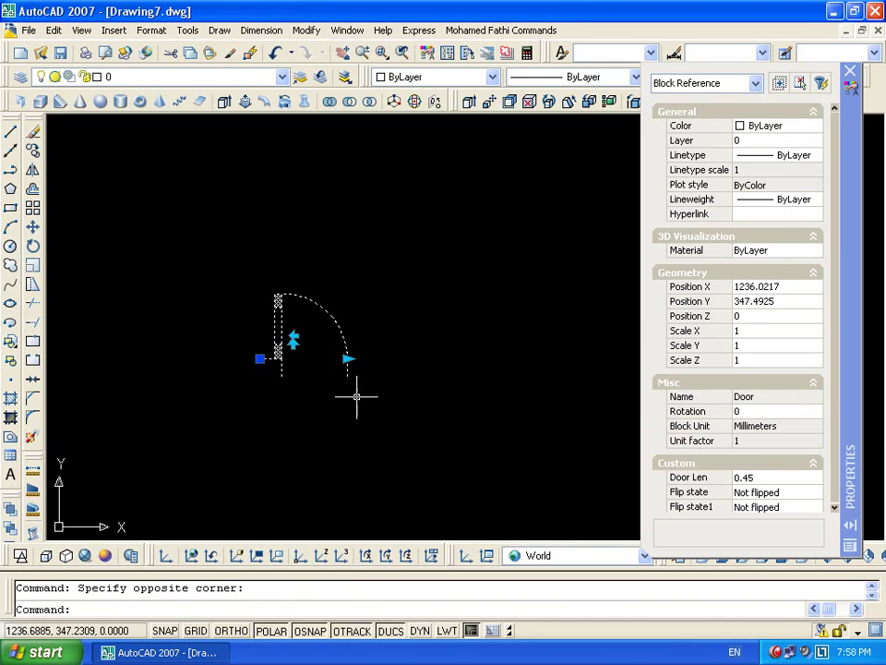
pyautogui.click(347, 358)
pyautogui.click(391, 359)
pyautogui.click(390, 358)
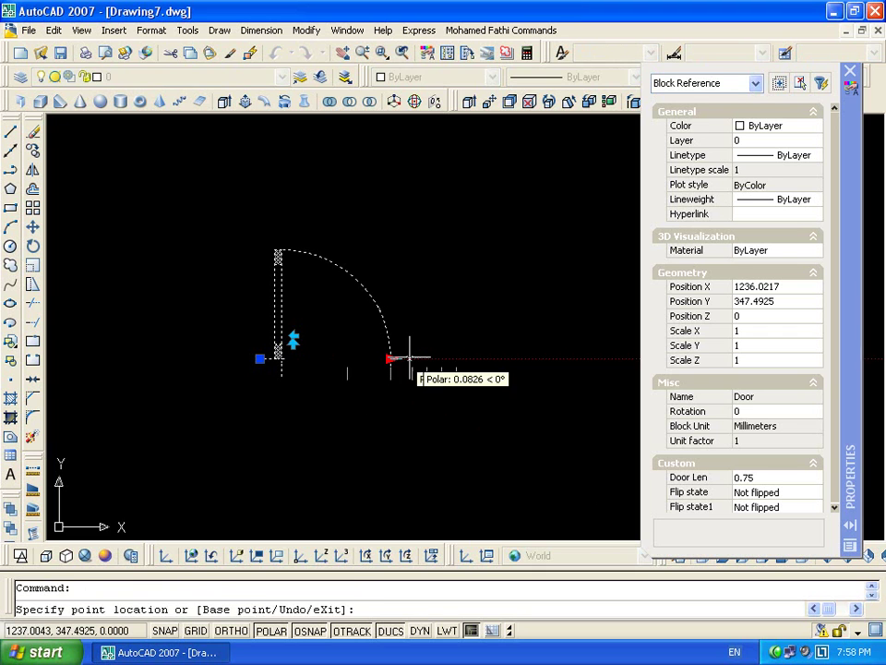
pyautogui.click(428, 360)
pyautogui.click(455, 358)
pyautogui.click(455, 358)
pyautogui.click(349, 374)
# Flip the door vertically, lengthen it to 1 then 1.2, and flip it horizontally
pyautogui.click(293, 341)
pyautogui.click(349, 358)
pyautogui.click(424, 358)
pyautogui.click(426, 358)
pyautogui.click(457, 358)
pyautogui.click(296, 337)
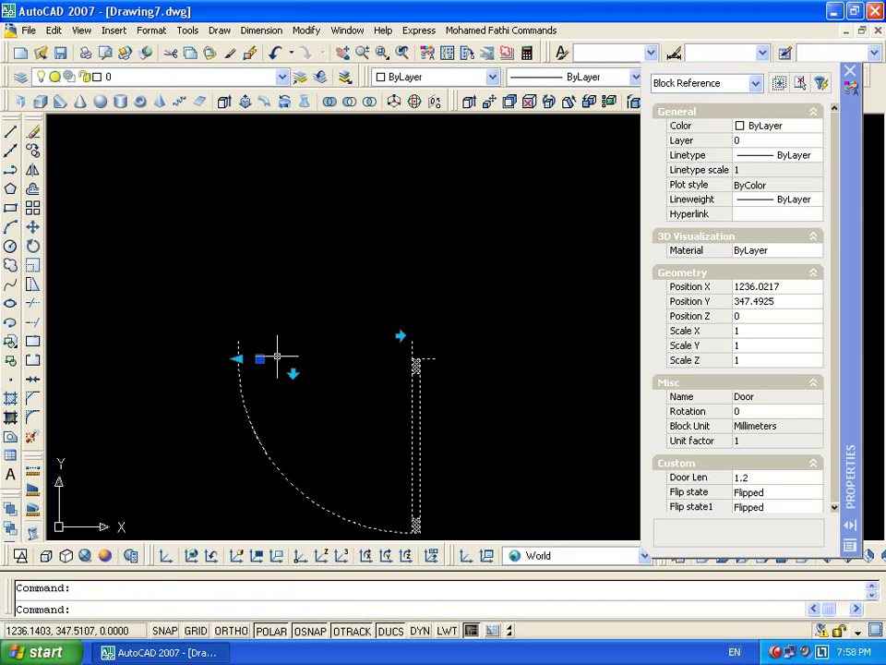
pyautogui.click(239, 358)
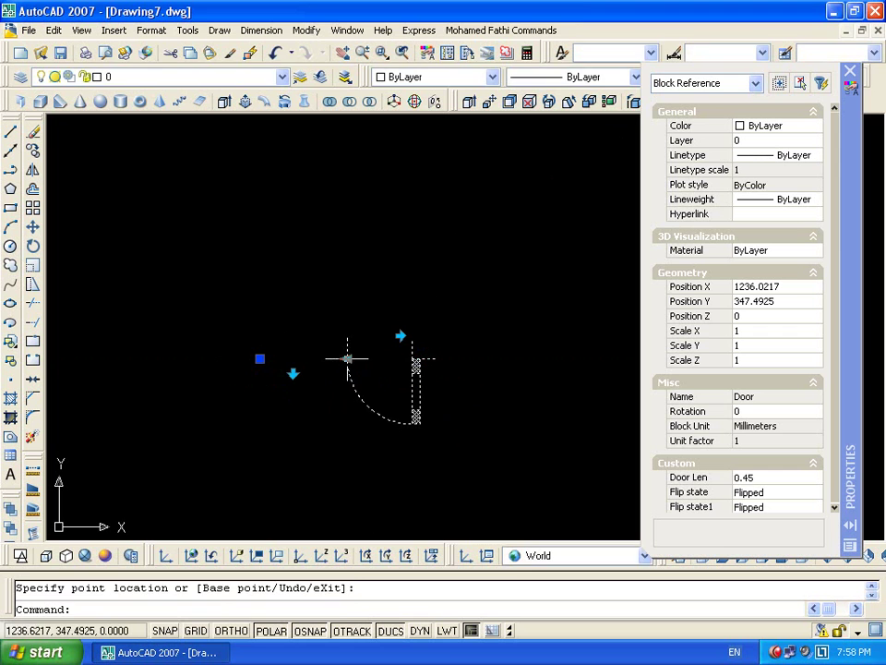
pyautogui.press('Escape')
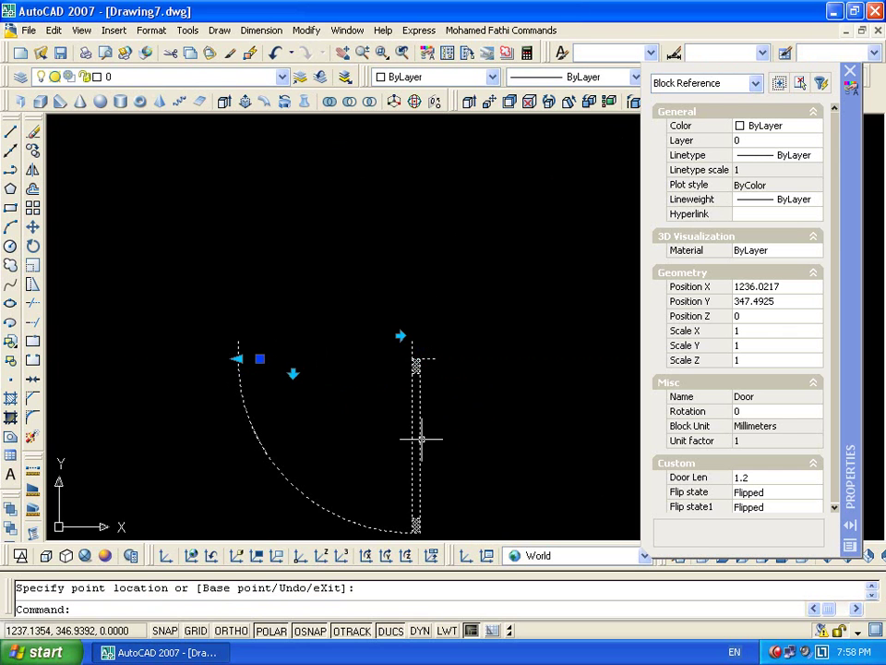
pyautogui.doubleClick(421, 447)
# Add an alignment parameter based at the block origin, pointing along 0°
pyautogui.click(431, 447)
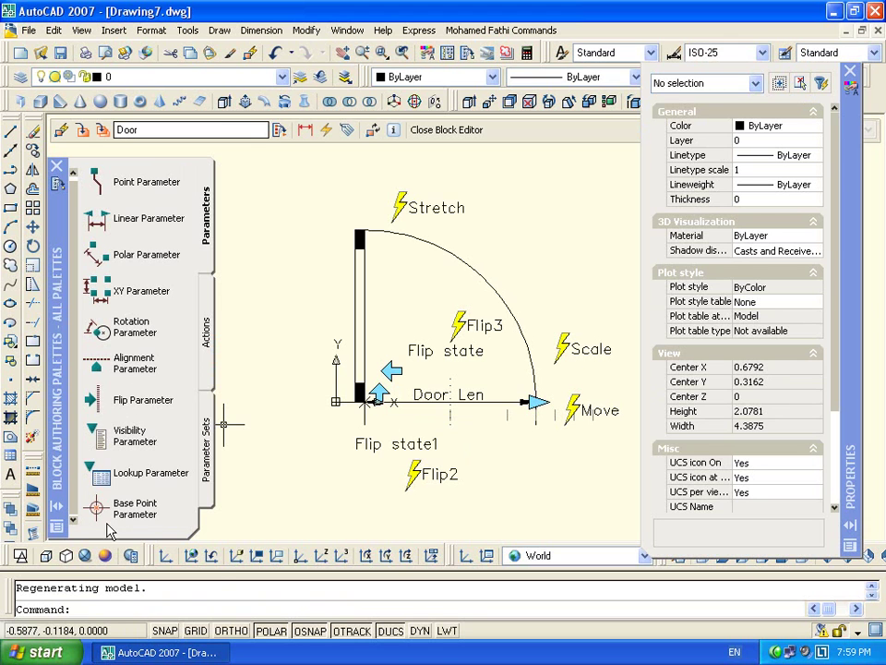
pyautogui.click(96, 363)
pyautogui.scroll(10, 343, 399)
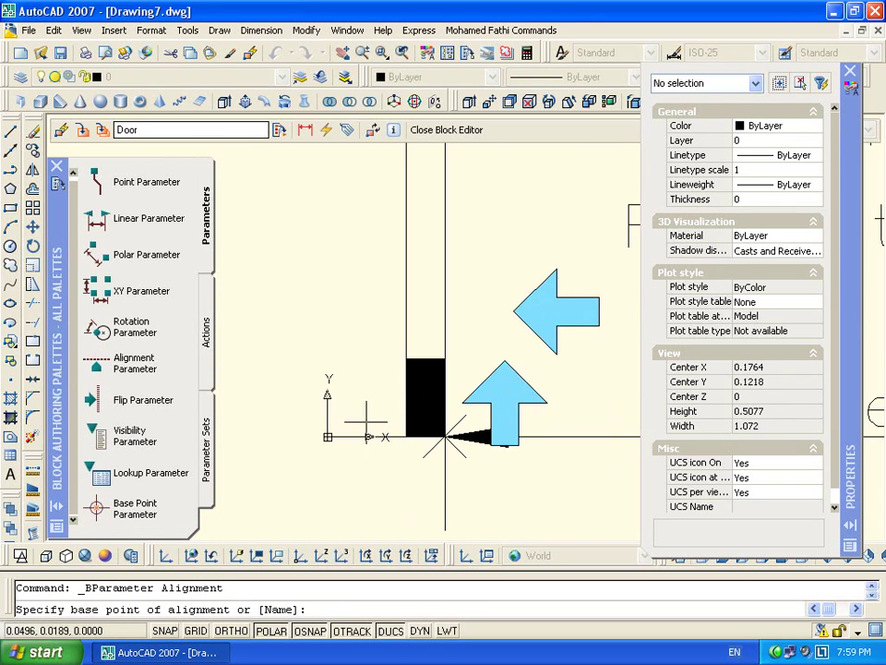
pyautogui.click(272, 429)
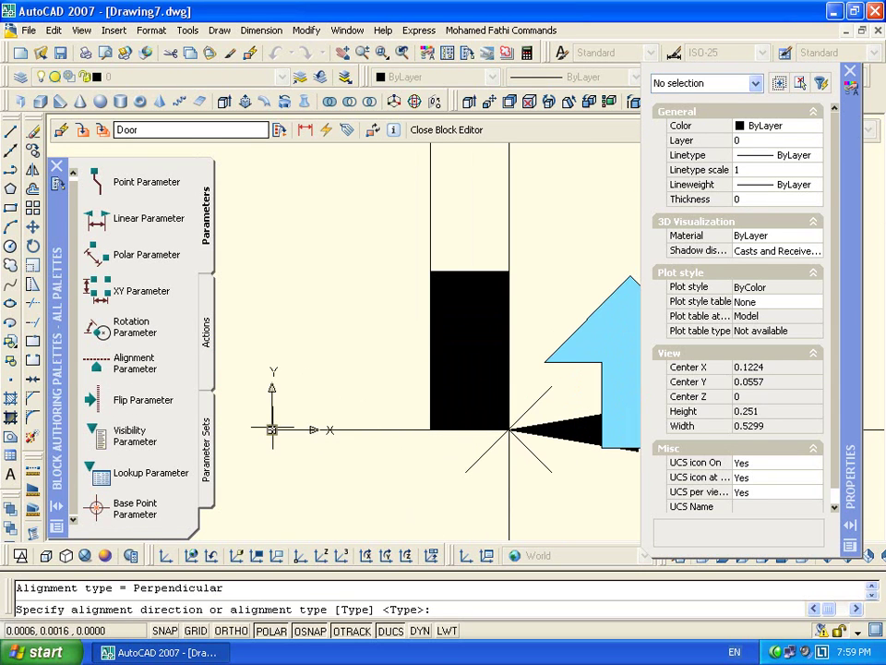
pyautogui.click(508, 429)
pyautogui.scroll(5, 451, 406)
pyautogui.scroll(-4, 511, 459)
pyautogui.scroll(-8, 450, 440)
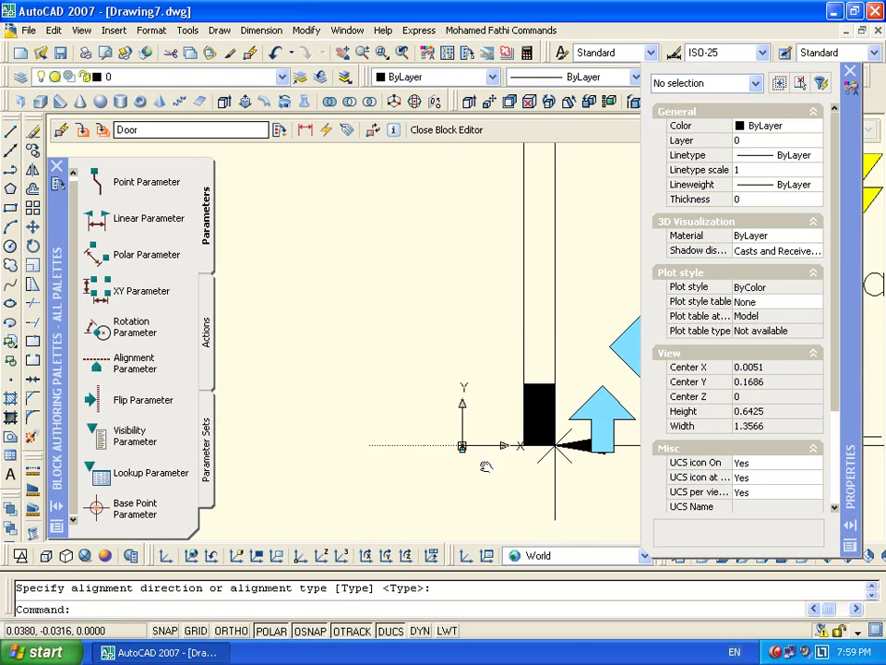
pyautogui.scroll(4, 379, 461)
pyautogui.scroll(-1, 372, 470)
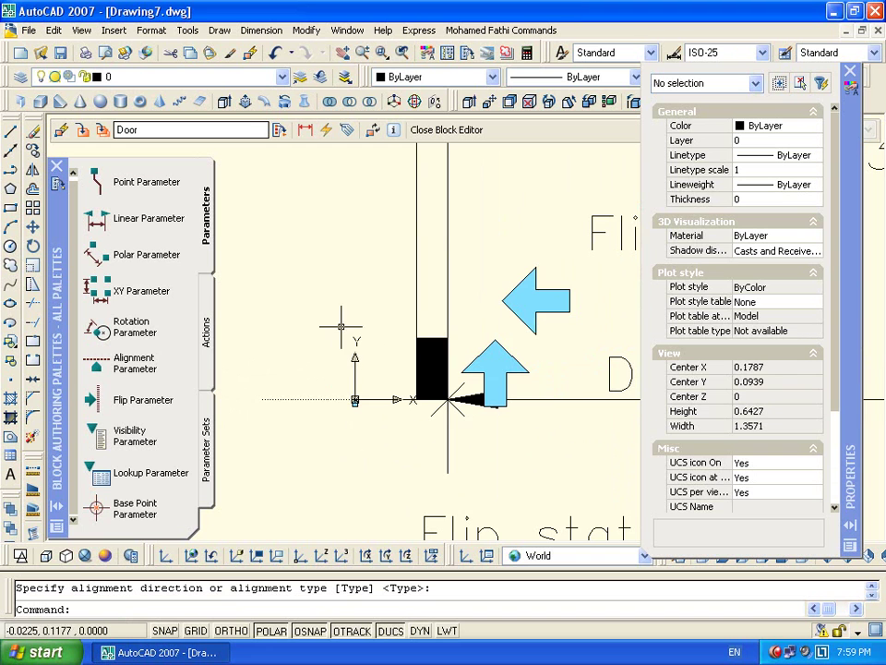
pyautogui.scroll(-7, 277, 392)
pyautogui.scroll(3, 434, 411)
# Revise the object sets of the Flip2 and Flip3 actions to include the hinge base point
pyautogui.doubleClick(437, 420)
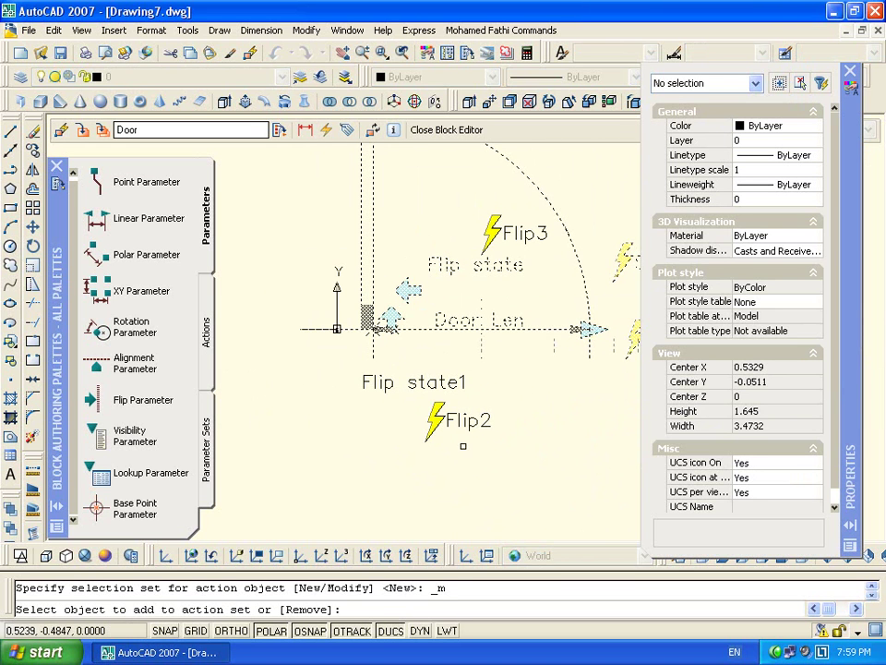
pyautogui.scroll(8, 330, 340)
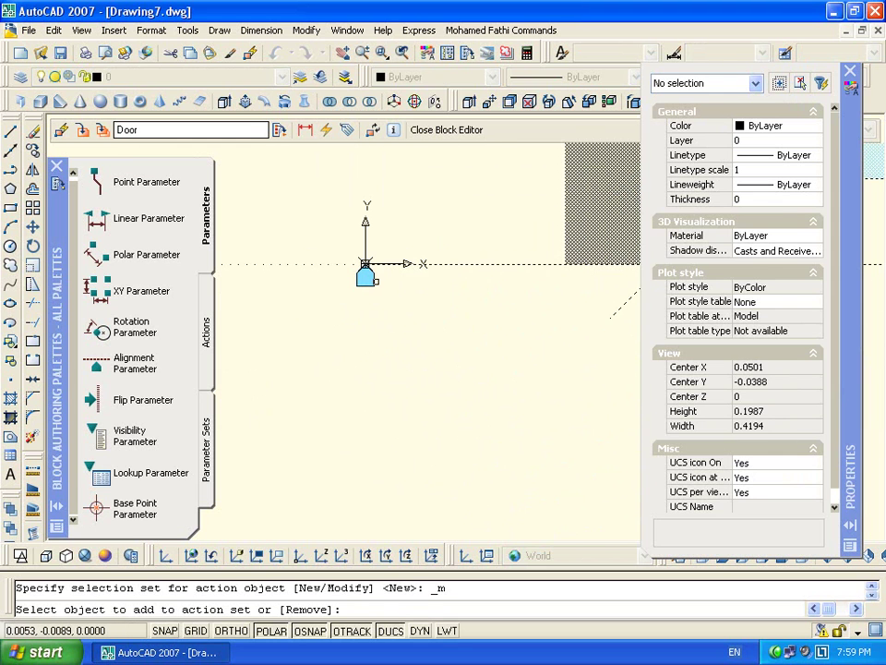
pyautogui.click(365, 268)
pyautogui.scroll(-4, 324, 368)
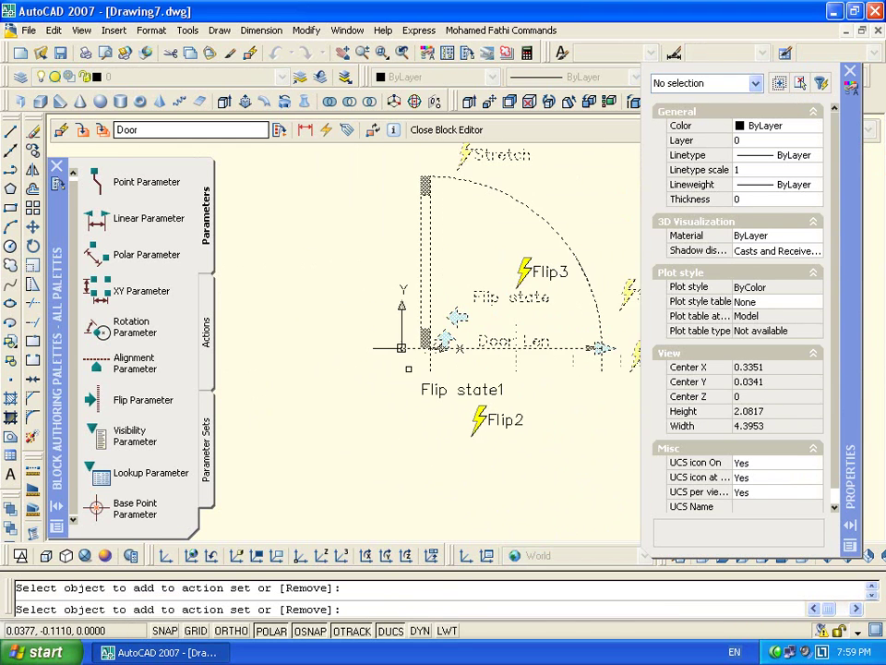
pyautogui.press('Escape')
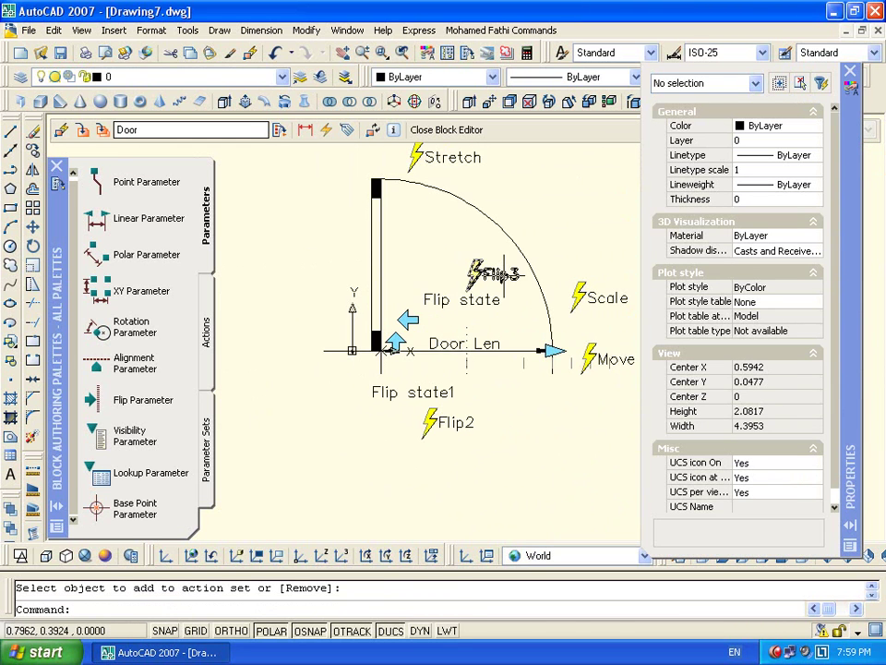
pyautogui.doubleClick(475, 273)
pyautogui.scroll(10, 369, 355)
pyautogui.press('Return')
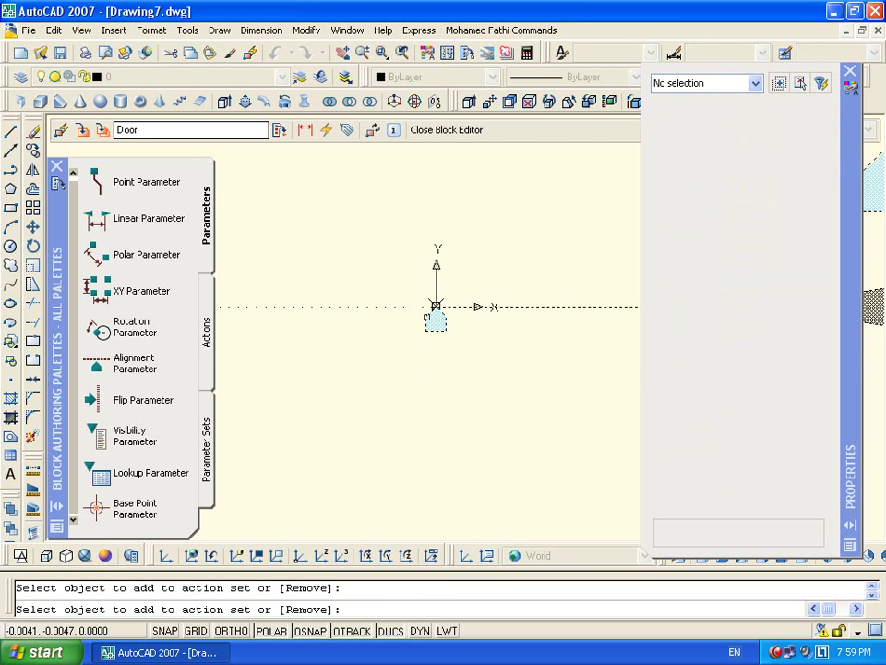
pyautogui.scroll(-8, 435, 351)
pyautogui.scroll(4, 515, 391)
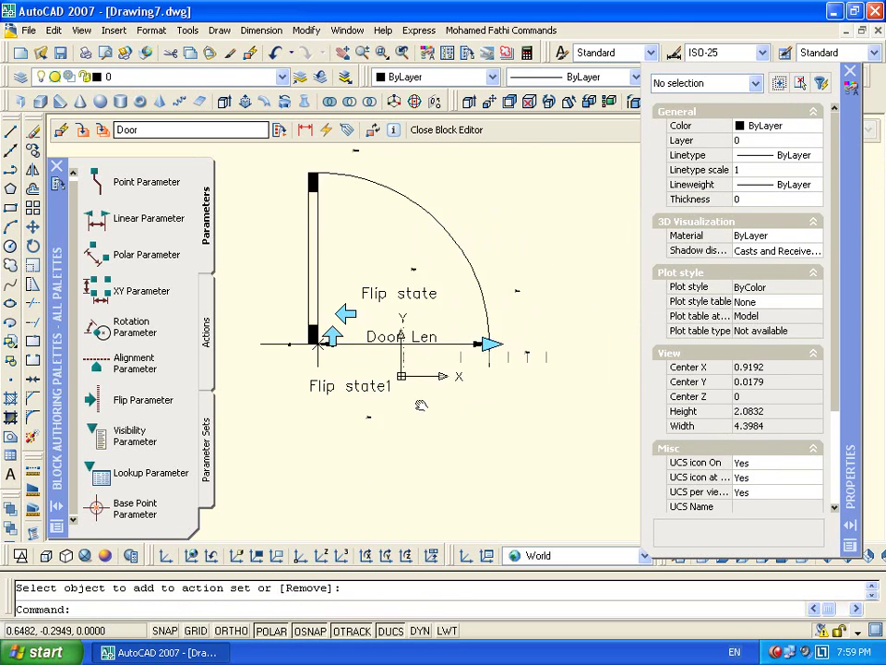
pyautogui.scroll(-2, 416, 330)
# Regenerate the drawing with RE and pan to show the flip actions
pyautogui.write('re')
pyautogui.press('Return')
pyautogui.moveTo(286, 341); pyautogui.dragTo(397, 341, button='middle')
pyautogui.scroll(2, 392, 341)
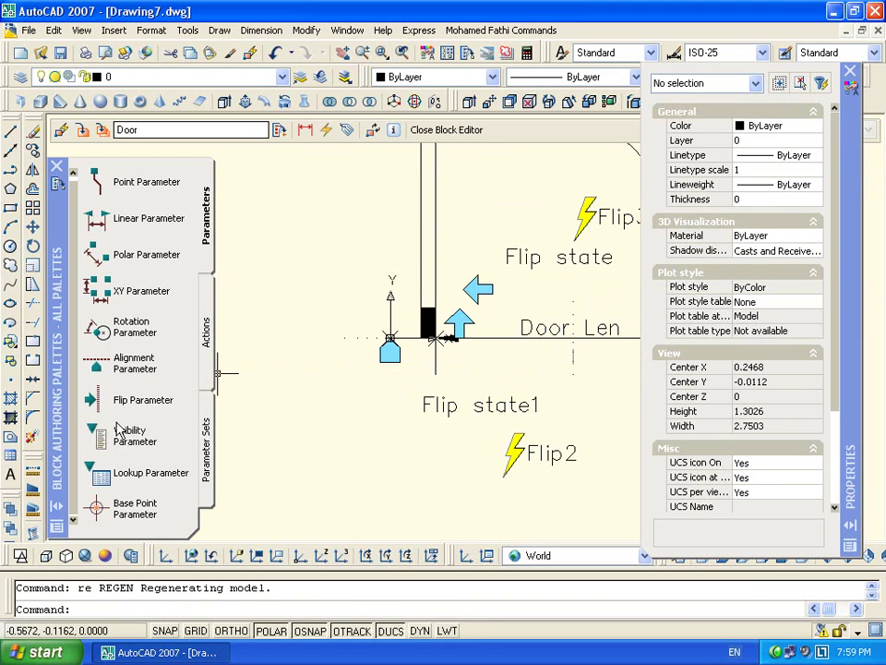
# Place a base point parameter at the block origin and add it to Flip2's object set
pyautogui.click(98, 506)
pyautogui.scroll(4, 397, 345)
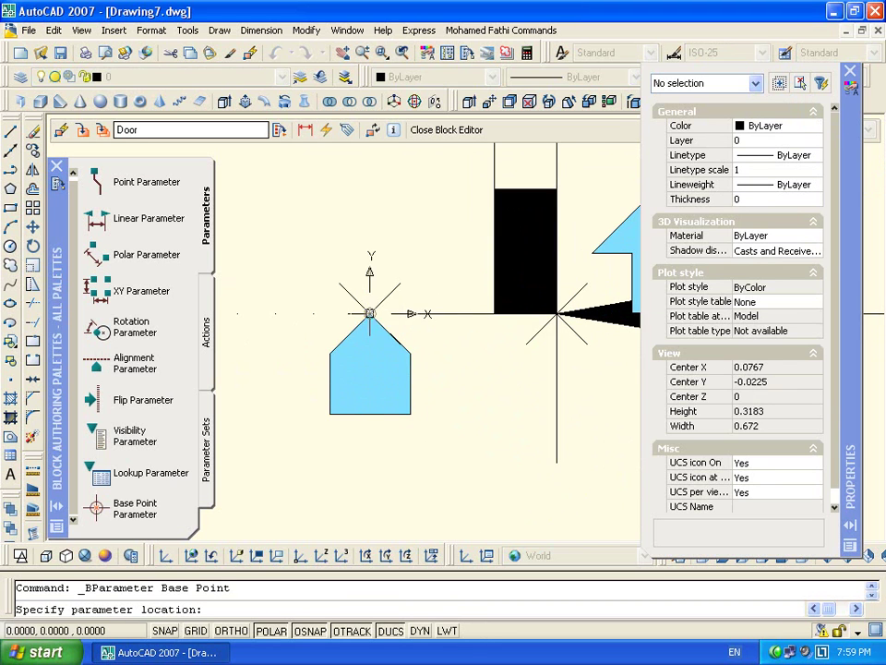
pyautogui.click(369, 314)
pyautogui.scroll(-3, 317, 409)
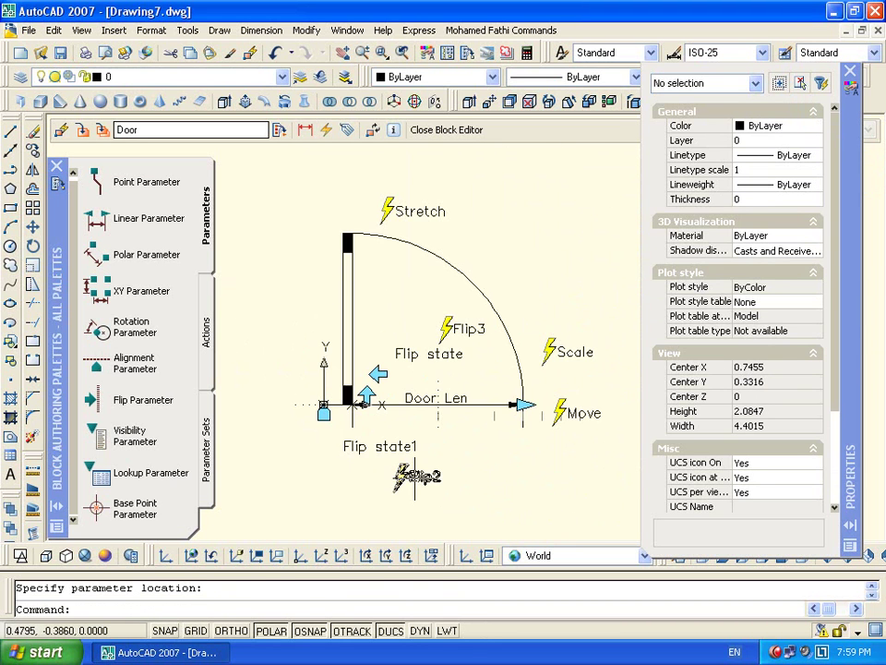
pyautogui.doubleClick(415, 477)
pyautogui.scroll(8, 319, 406)
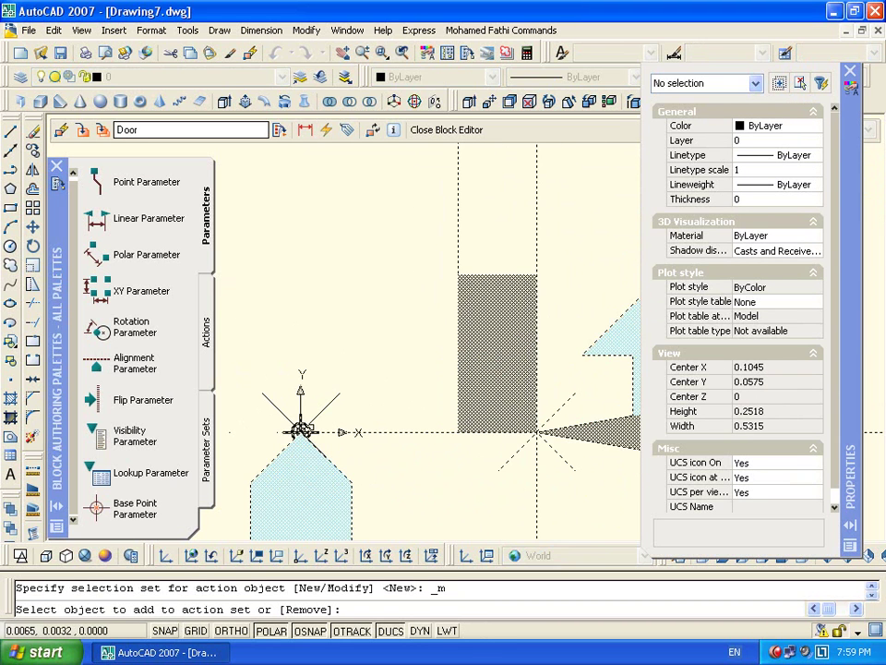
pyautogui.press('Return')
pyautogui.scroll(-8, 301, 430)
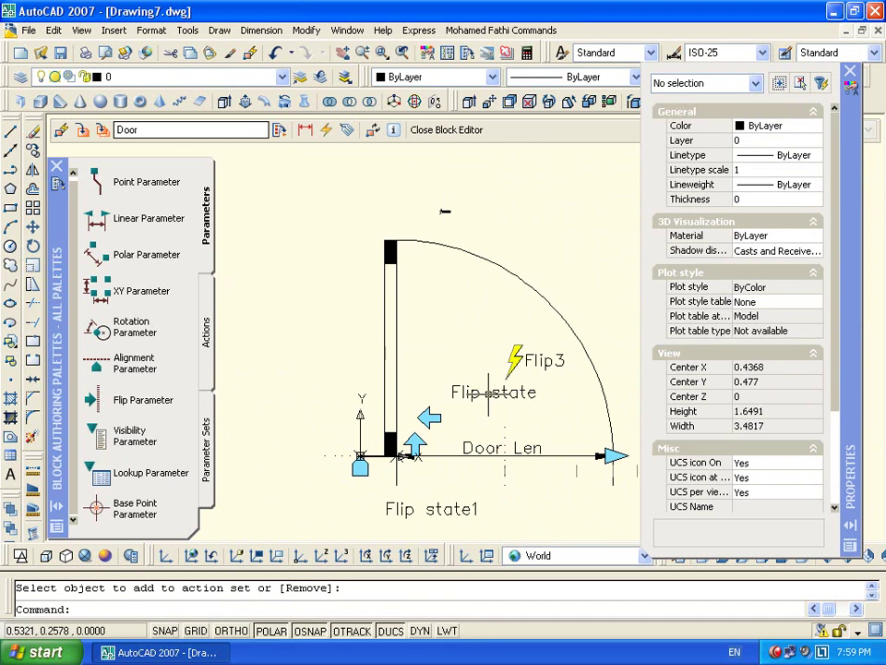
# Add the base point to Flip3's object set, then close the Block Editor and save the changes
pyautogui.click(519, 355)
pyautogui.click(517, 356)
pyautogui.doubleClick(518, 357)
pyautogui.scroll(10, 356, 452)
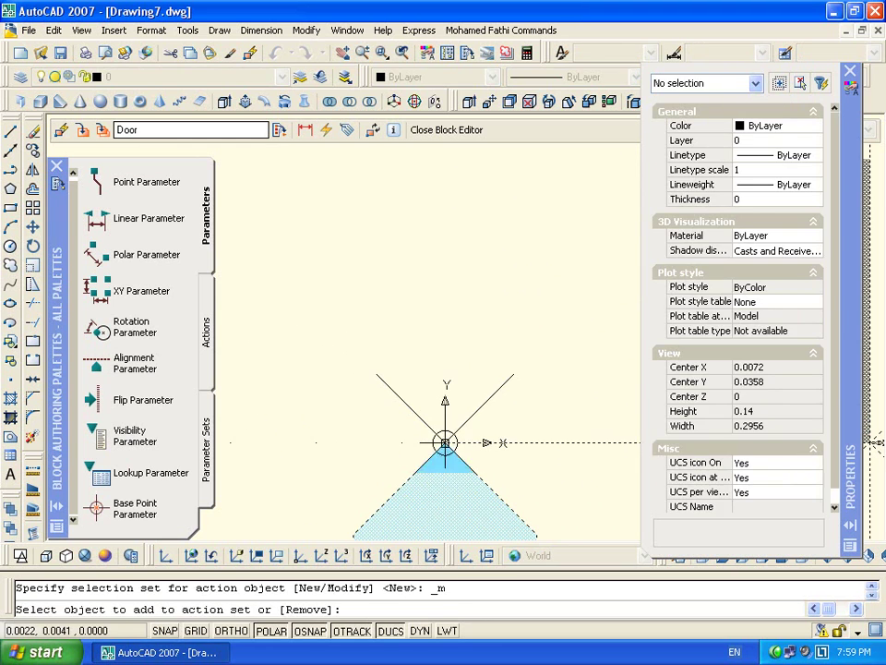
pyautogui.press('Return')
pyautogui.scroll(-9, 443, 314)
pyautogui.click(445, 129)
pyautogui.click(380, 372)
# Select the inserted door, test its flip grips both ways and move it with its point grip
pyautogui.scroll(4, 398, 425)
pyautogui.click(443, 395)
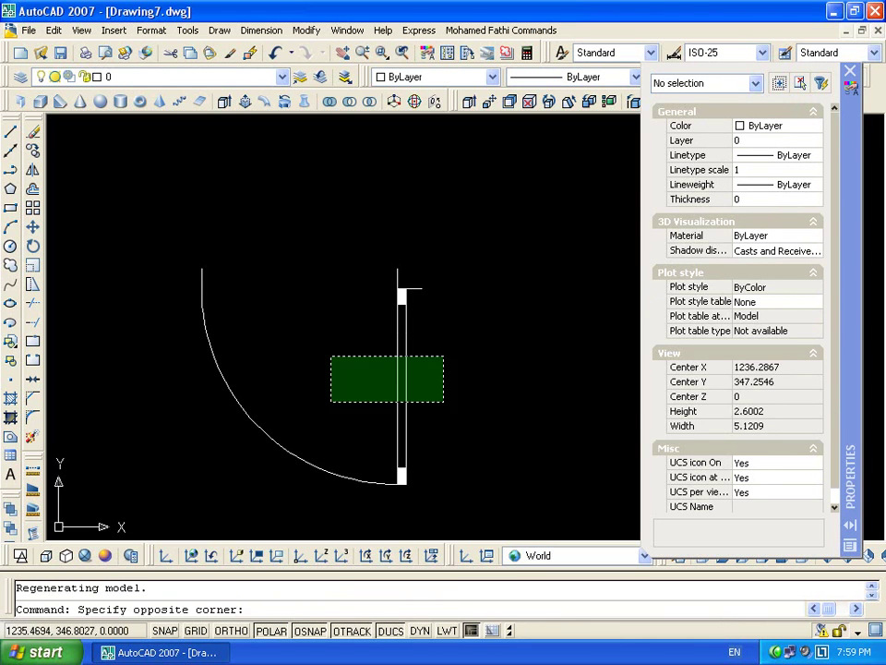
pyautogui.click(347, 356)
pyautogui.click(383, 262)
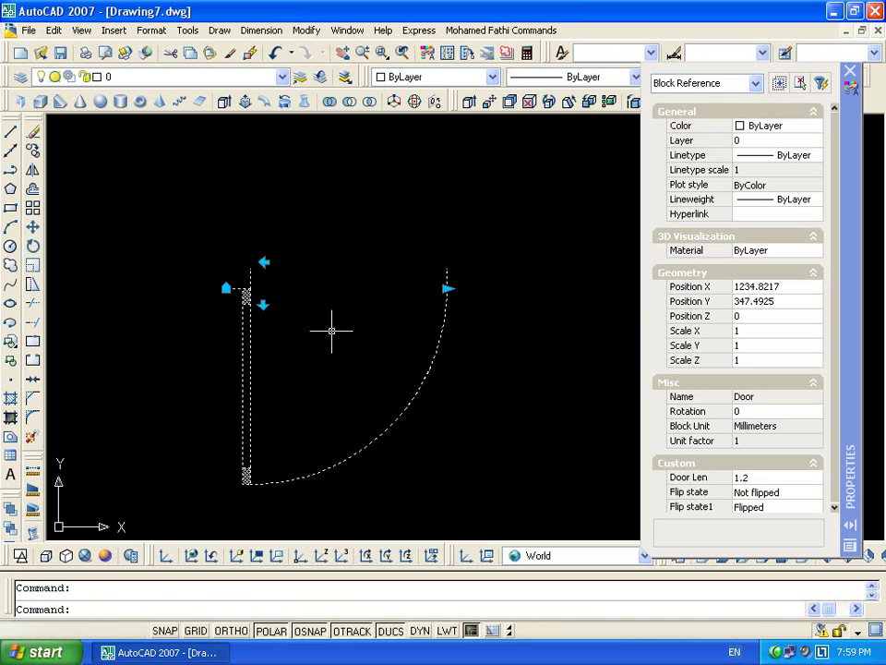
pyautogui.click(265, 261)
pyautogui.click(263, 304)
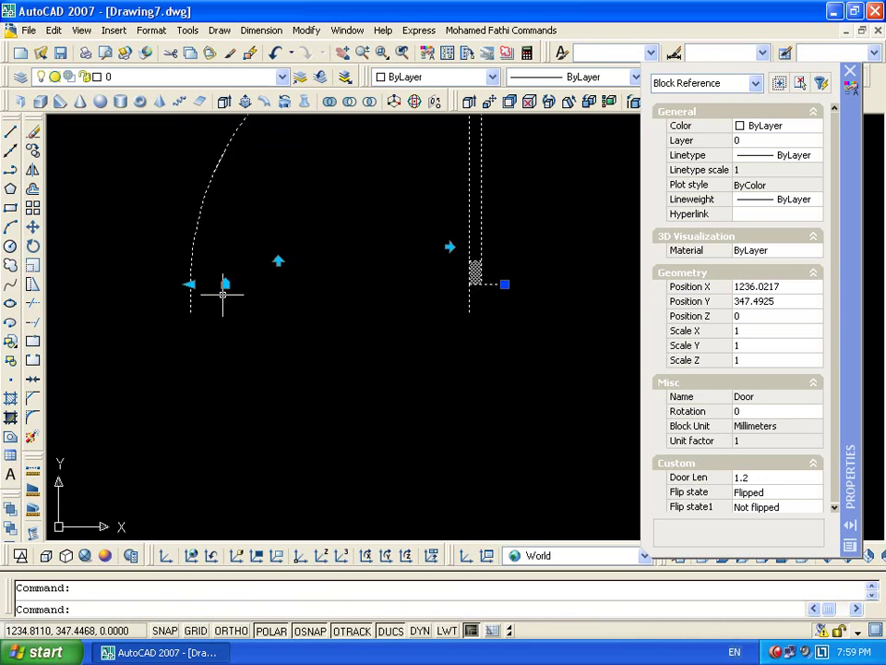
pyautogui.click(227, 287)
pyautogui.click(337, 377)
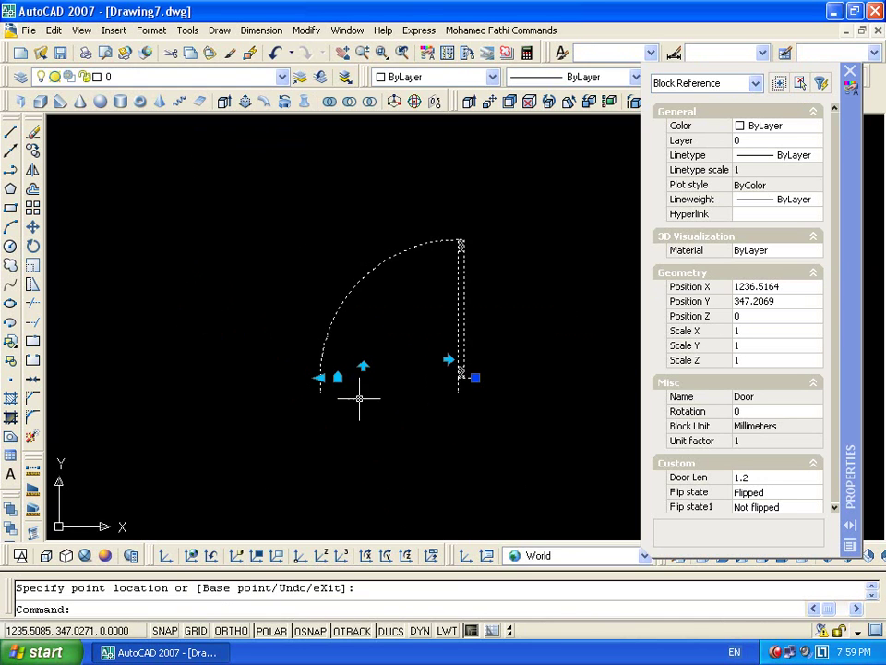
pyautogui.click(448, 359)
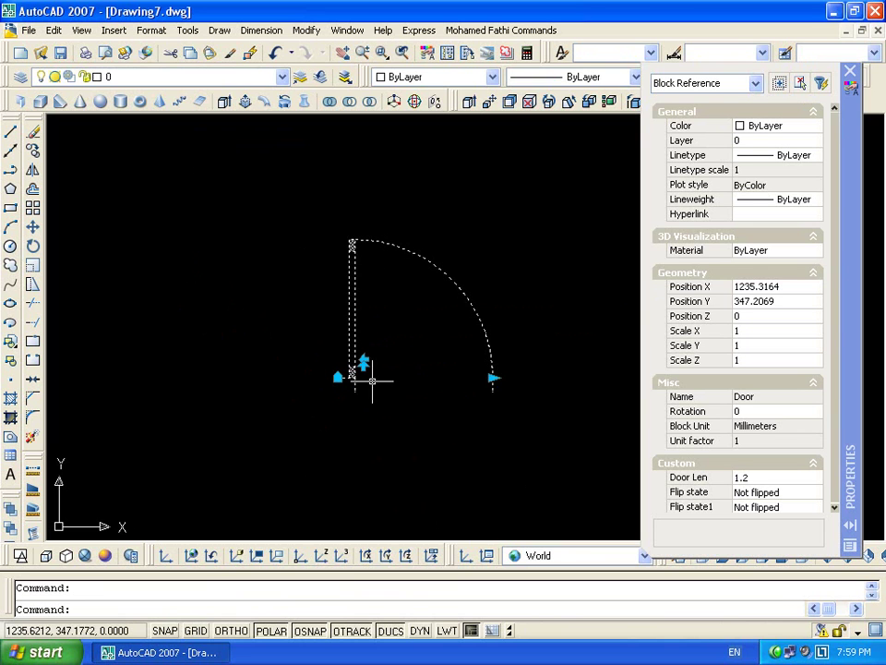
# Clear the selection and reopen the Door block definition for editing
pyautogui.scroll(3, 350, 369)
pyautogui.scroll(-3, 396, 362)
pyautogui.scroll(2, 413, 351)
pyautogui.scroll(3, 384, 381)
pyautogui.press('Escape')
pyautogui.click(495, 415)
pyautogui.click(364, 366)
pyautogui.press('Escape')
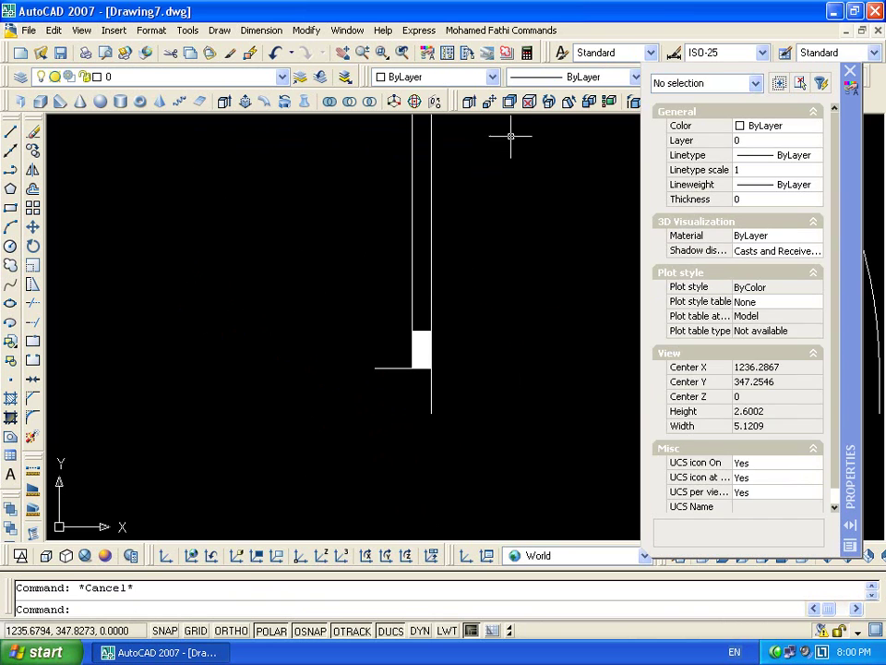
pyautogui.doubleClick(430, 262)
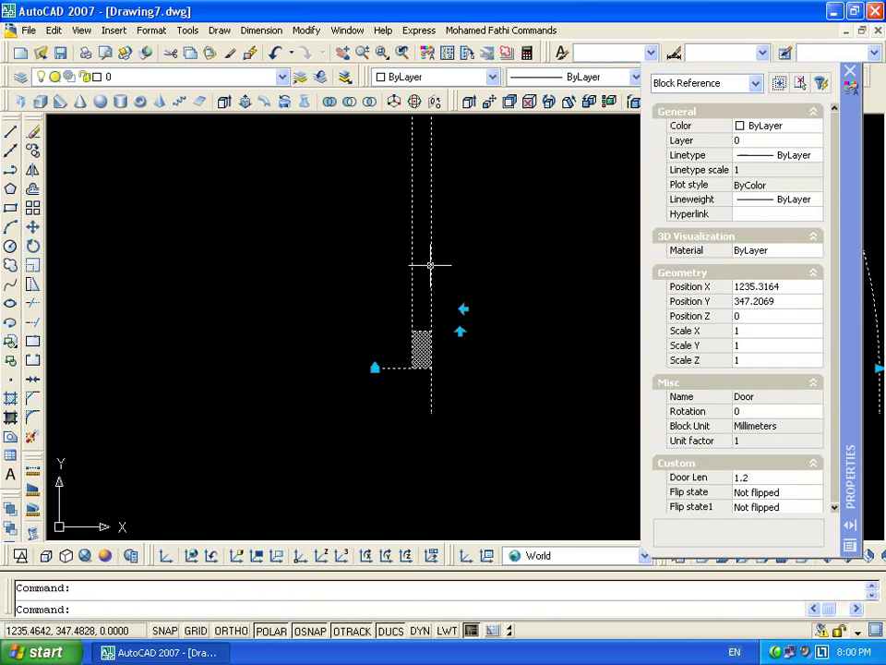
# Enter the Door block editor and move the alignment grip shape to the door corner
pyautogui.click(426, 447)
pyautogui.scroll(4, 467, 385)
pyautogui.click(395, 383)
pyautogui.scroll(4, 395, 383)
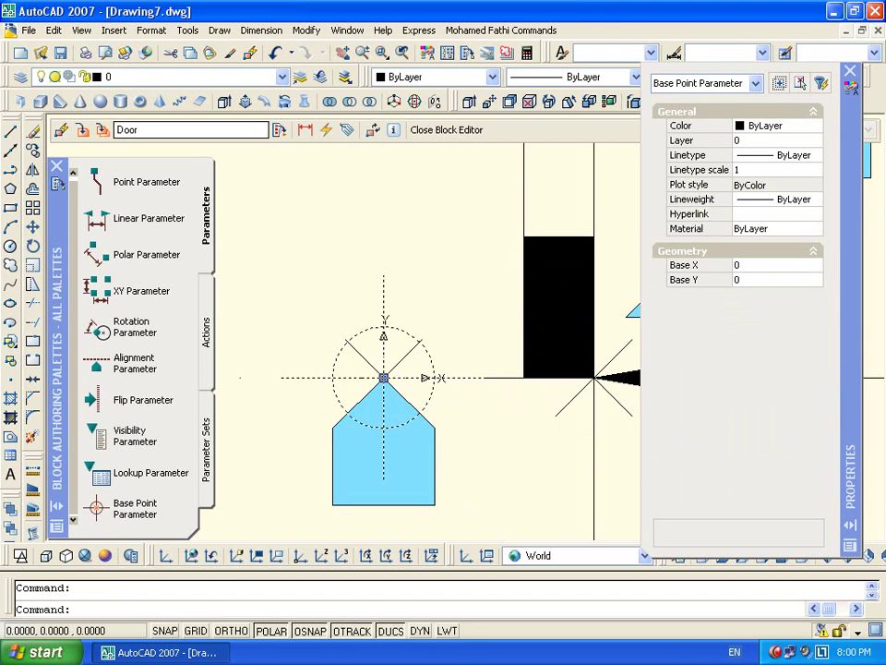
pyautogui.press('Escape')
pyautogui.click(432, 459)
pyautogui.click(428, 464)
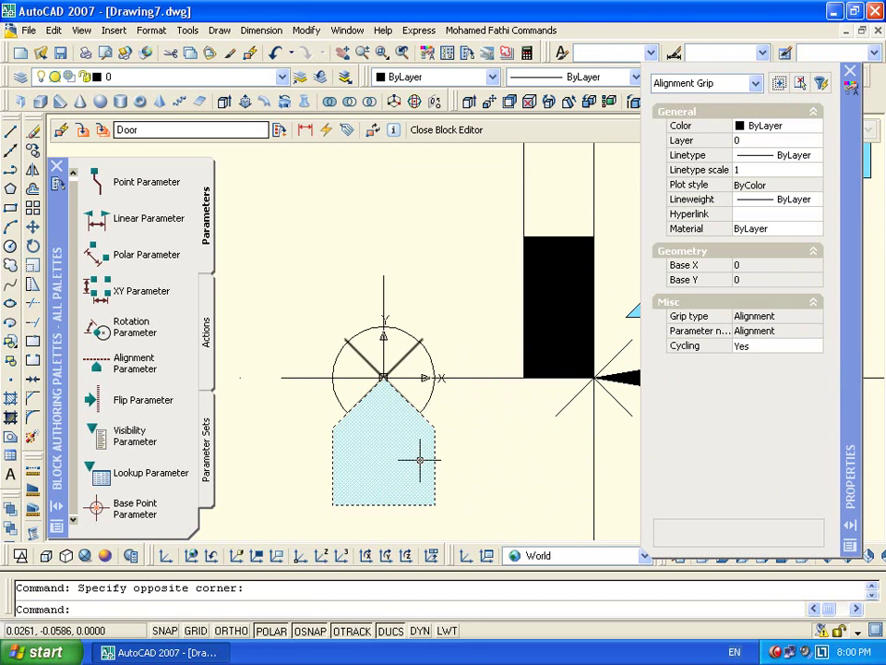
pyautogui.scroll(-3, 409, 461)
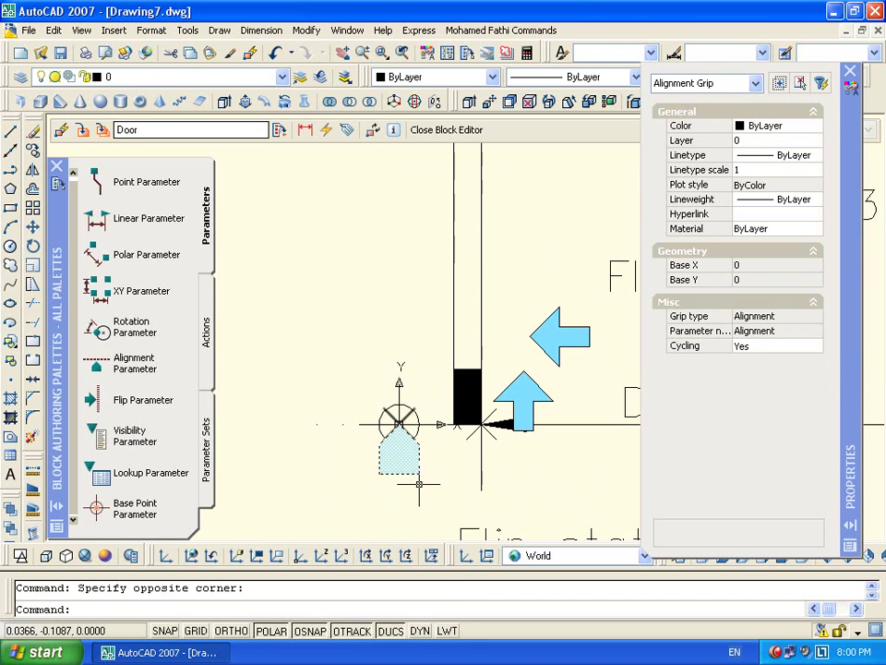
pyautogui.press('Return')
pyautogui.click(399, 462)
pyautogui.click(398, 424)
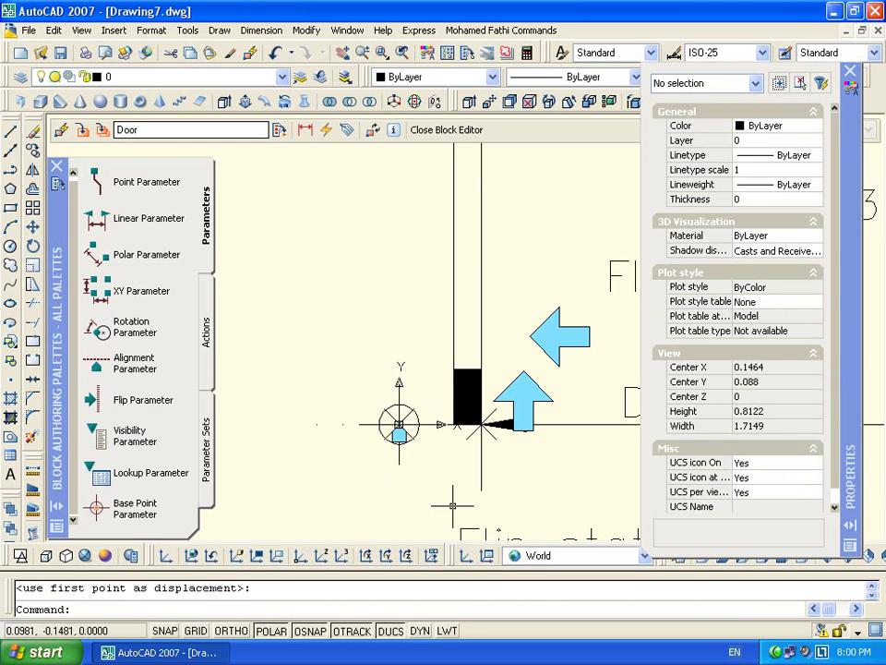
# Erase the old base point parameter and the leftover alignment objects
pyautogui.scroll(3, 389, 438)
pyautogui.scroll(2, 389, 438)
pyautogui.click(413, 434)
pyautogui.click(374, 370)
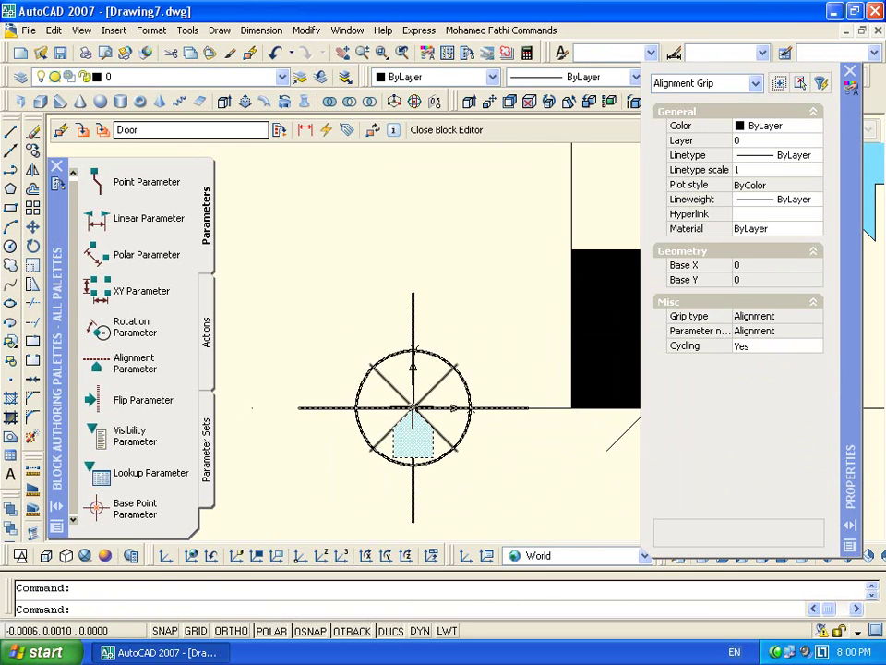
pyautogui.press('Escape')
pyautogui.click(413, 407)
pyautogui.press('Delete')
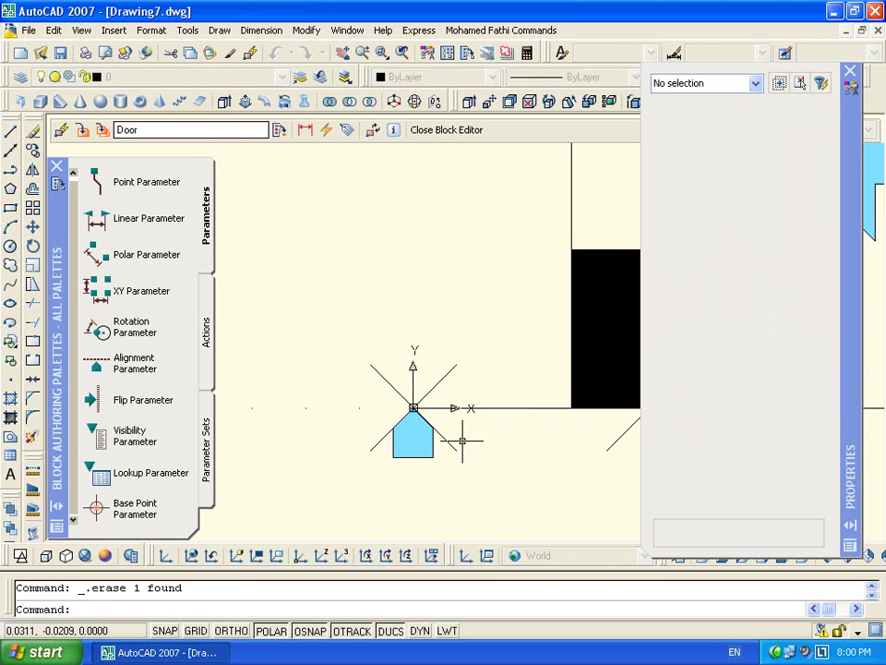
pyautogui.click(409, 458)
pyautogui.press('Delete')
pyautogui.scroll(-5, 409, 459)
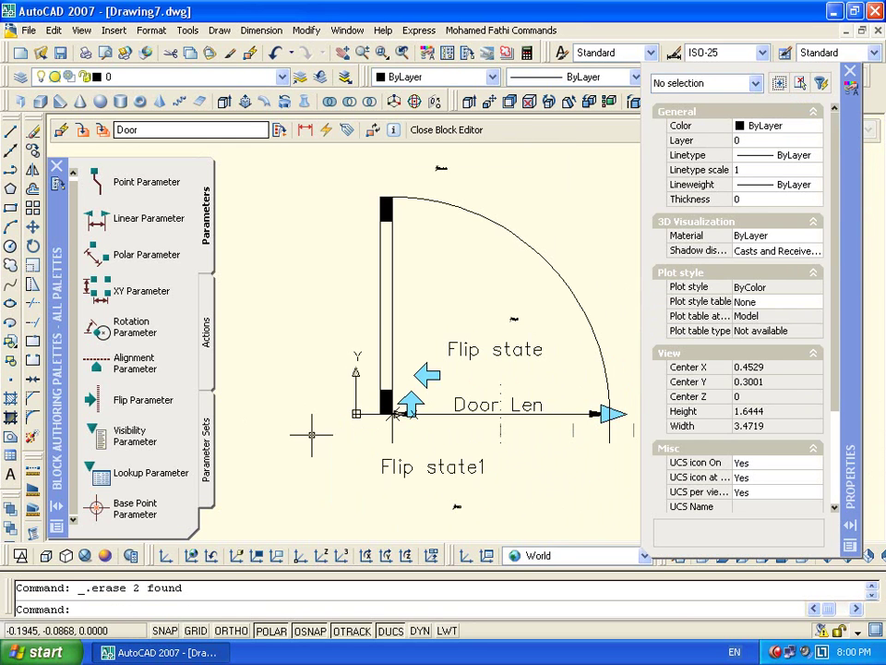
# Add a new alignment parameter at the door corner pointing left, and a base point at the origin
pyautogui.click(103, 367)
pyautogui.scroll(5, 435, 358)
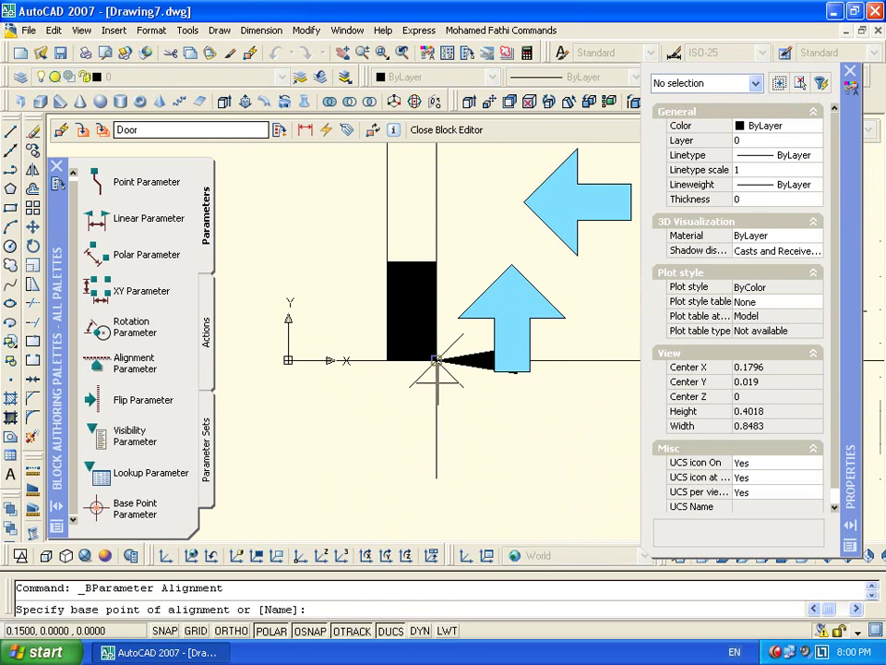
pyautogui.click(434, 358)
pyautogui.click(397, 360)
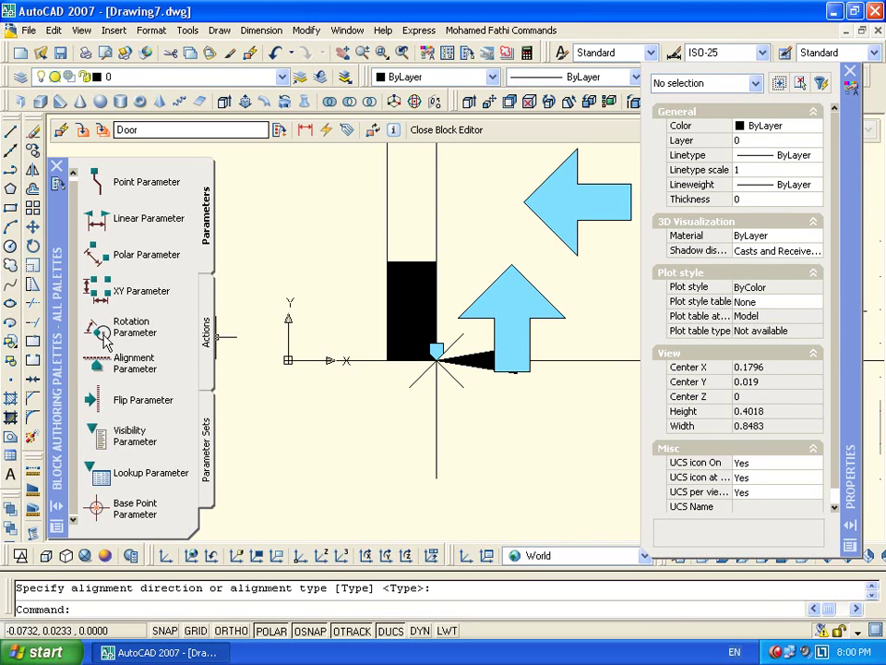
pyautogui.click(129, 507)
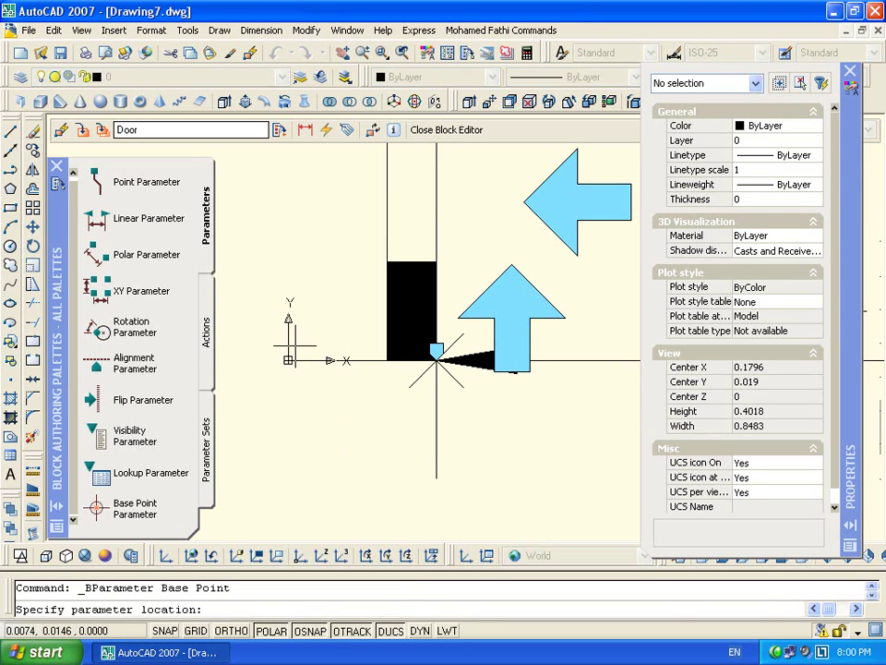
pyautogui.click(288, 360)
pyautogui.scroll(-8, 344, 417)
# Regenerate and pan to the door, then try window-selecting door geometry for the flip action and cancel
pyautogui.write('re')
pyautogui.press('Return')
pyautogui.scroll(3, 403, 432)
pyautogui.moveTo(403, 432); pyautogui.dragTo(396, 345, button='middle')
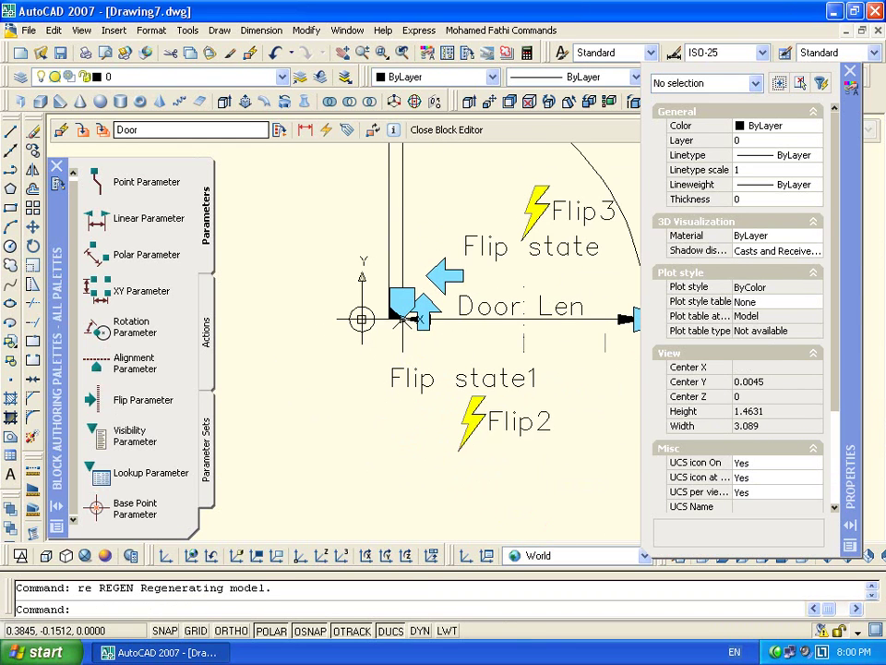
pyautogui.doubleClick(475, 419)
pyautogui.scroll(2, 371, 323)
pyautogui.scroll(2, 413, 319)
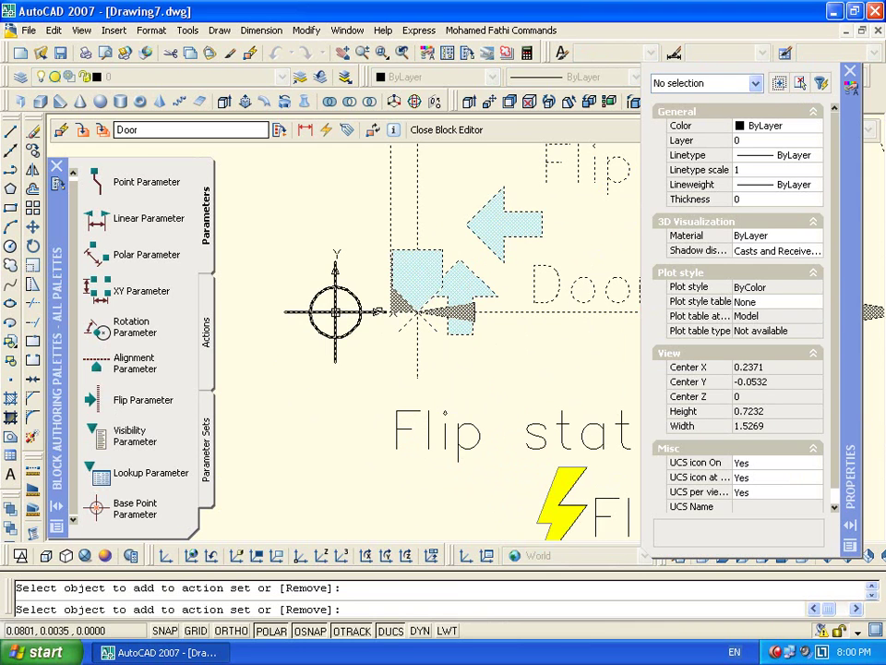
pyautogui.scroll(6, 393, 311)
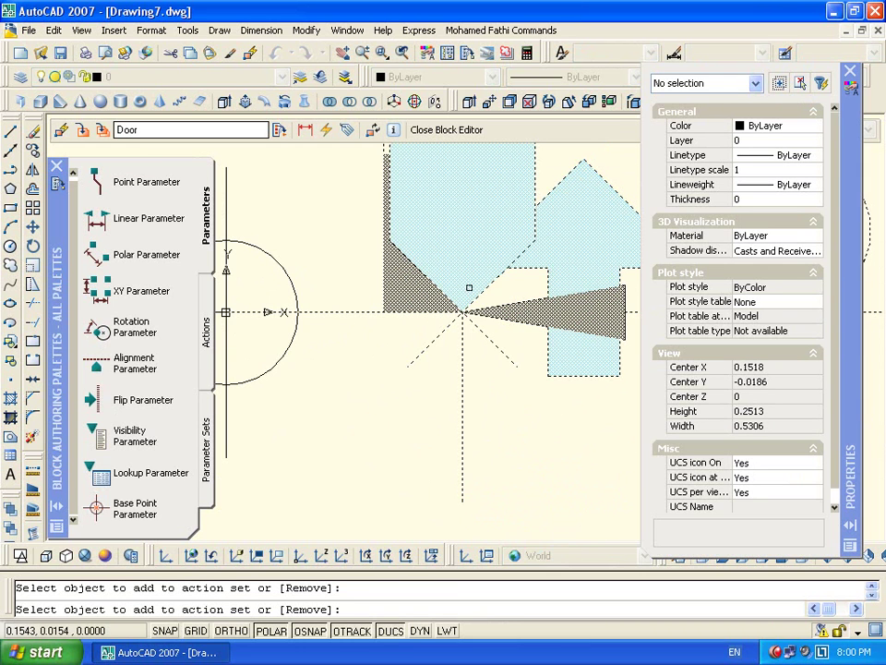
pyautogui.scroll(-12, 442, 319)
pyautogui.scroll(6, 378, 336)
pyautogui.click(303, 277)
pyautogui.click(386, 320)
pyautogui.scroll(-7, 506, 360)
pyautogui.press('Escape')
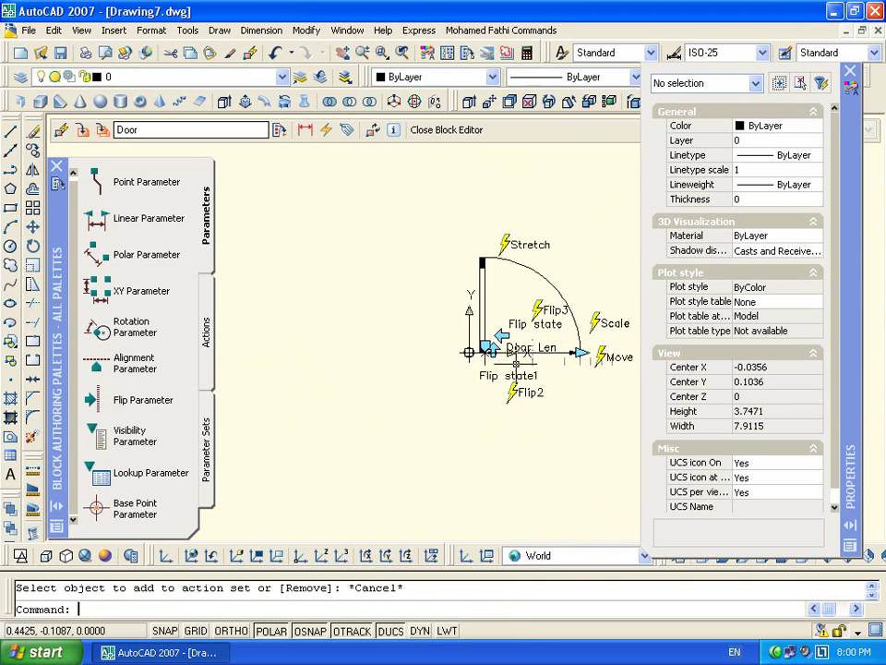
# Add all objects to Flip2's selection set by typing 'all', then close the Block Editor
pyautogui.doubleClick(522, 391)
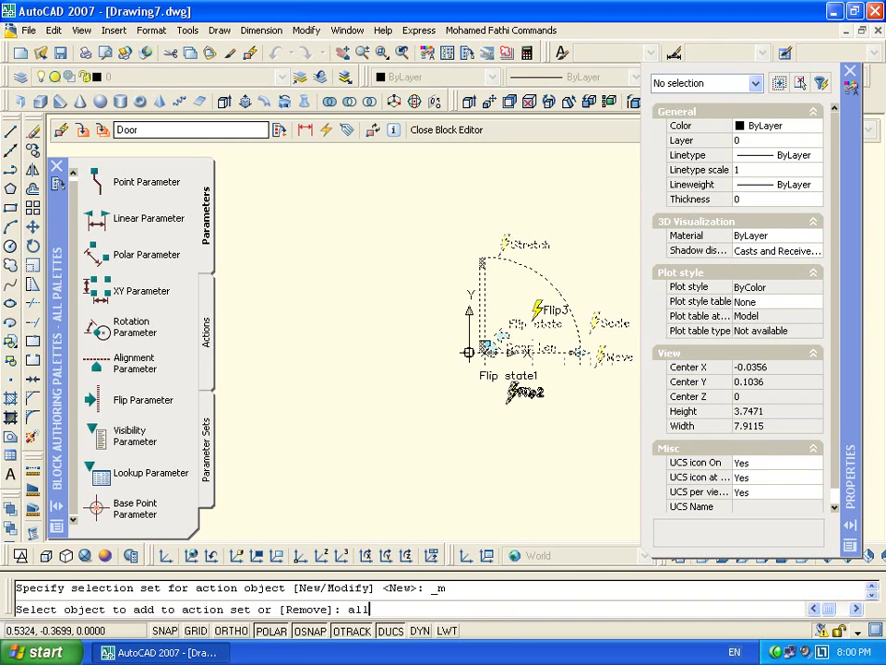
pyautogui.press('Return')
pyautogui.press('Return')
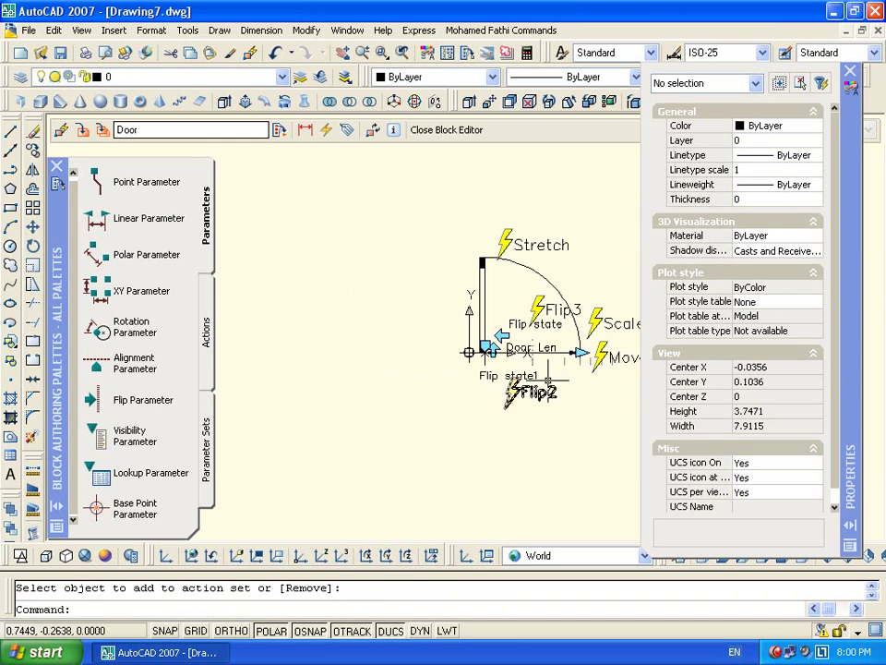
pyautogui.doubleClick(522, 392)
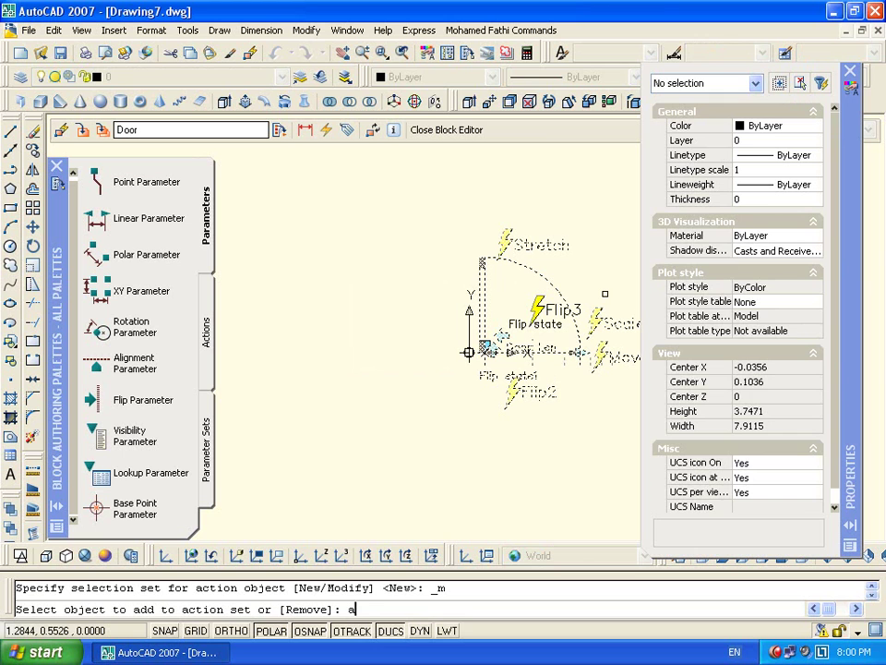
pyautogui.write('all')
pyautogui.press('Return')
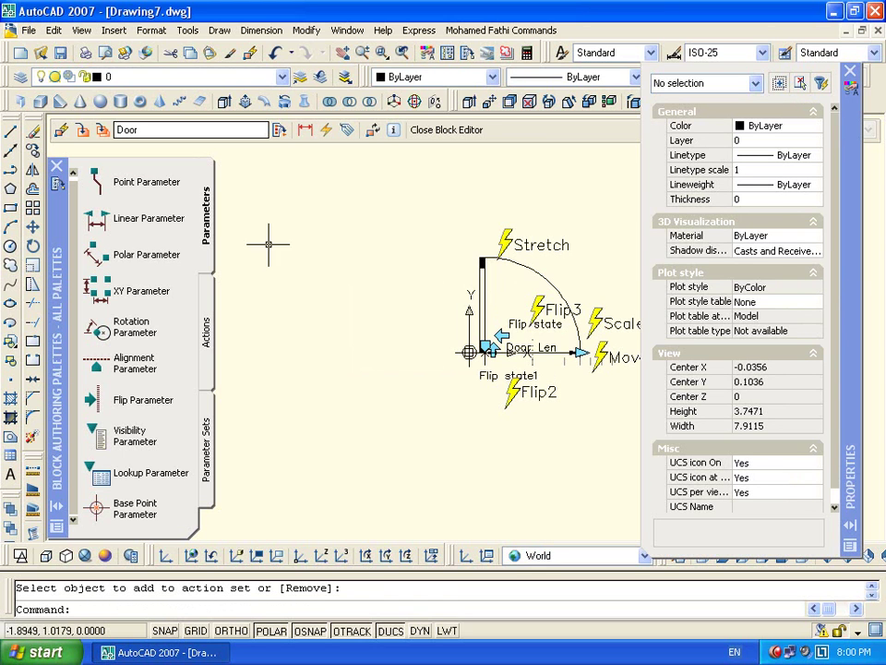
pyautogui.click(429, 130)
# Save the block, select the door, shorten it to 0.45, flip it, and lengthen it to 1.1
pyautogui.click(397, 365)
pyautogui.scroll(-4, 495, 289)
pyautogui.scroll(3, 495, 289)
pyautogui.click(388, 371)
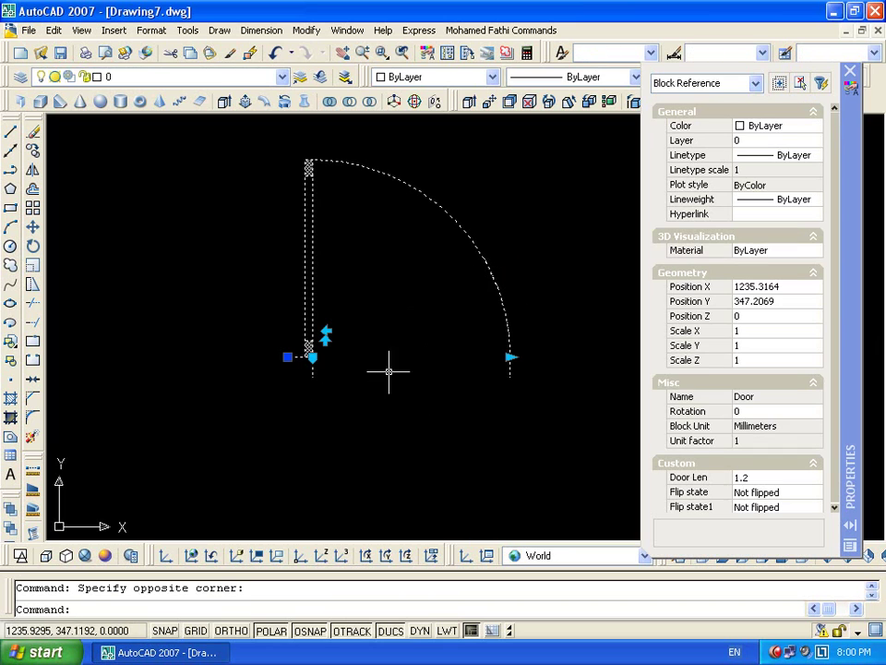
pyautogui.click(512, 357)
pyautogui.click(396, 362)
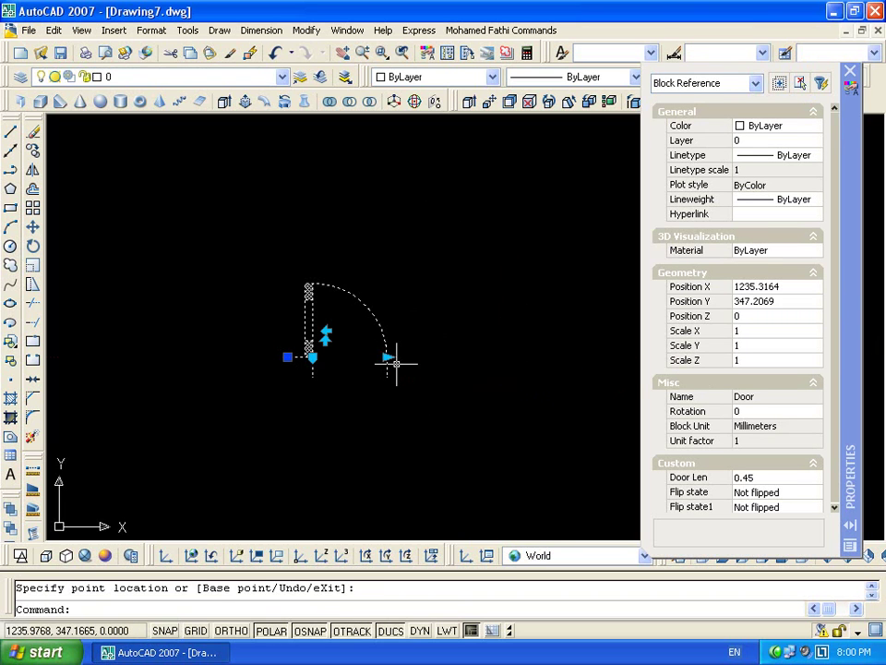
pyautogui.click(326, 340)
pyautogui.scroll(1, 430, 357)
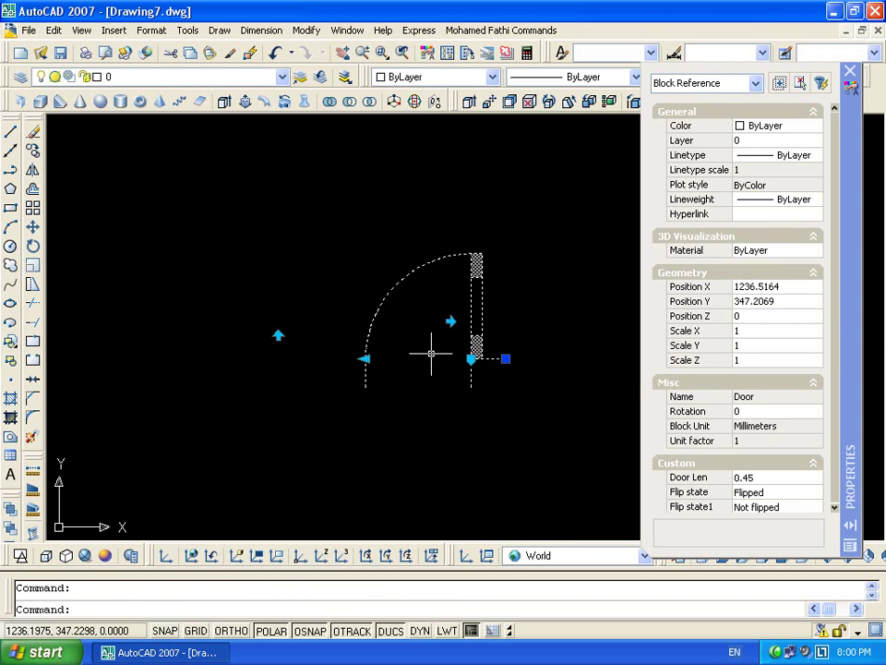
pyautogui.click(365, 357)
pyautogui.click(212, 359)
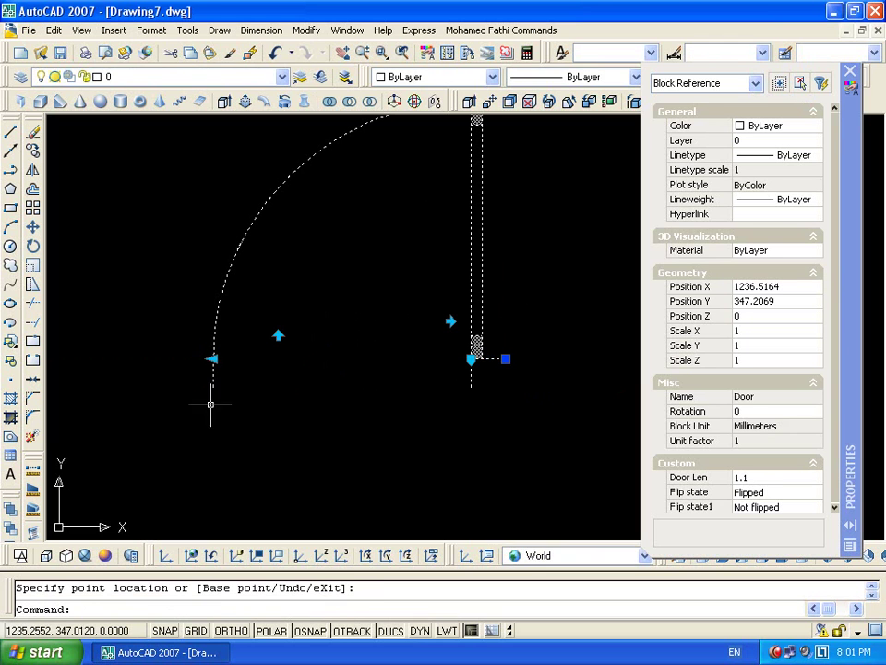
# Resize the door repeatedly between Door Len 0.45 and 1.2, unflip it, and end at 1.2
pyautogui.click(212, 359)
pyautogui.click(349, 360)
pyautogui.click(364, 358)
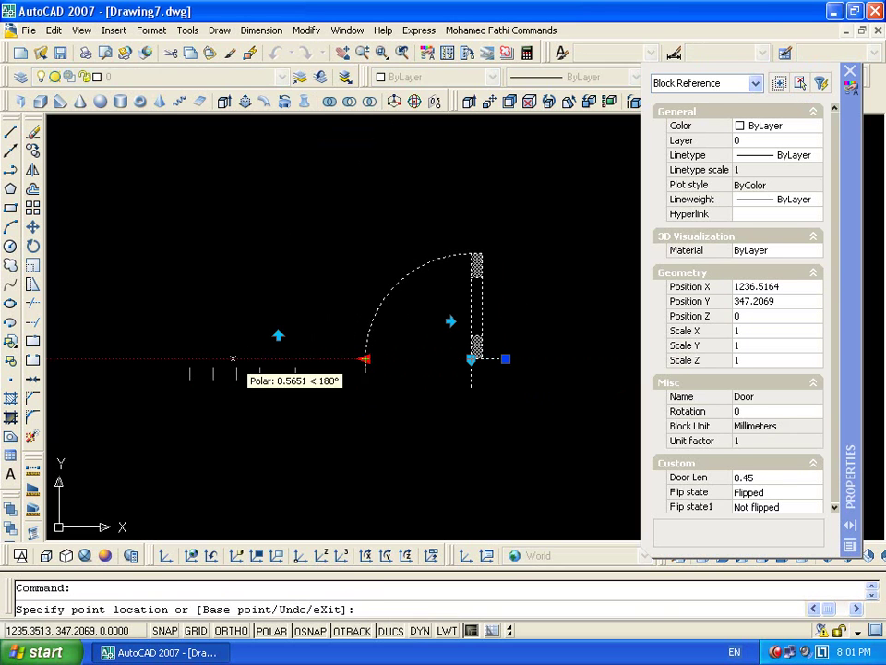
pyautogui.click(192, 360)
pyautogui.click(189, 359)
pyautogui.click(363, 359)
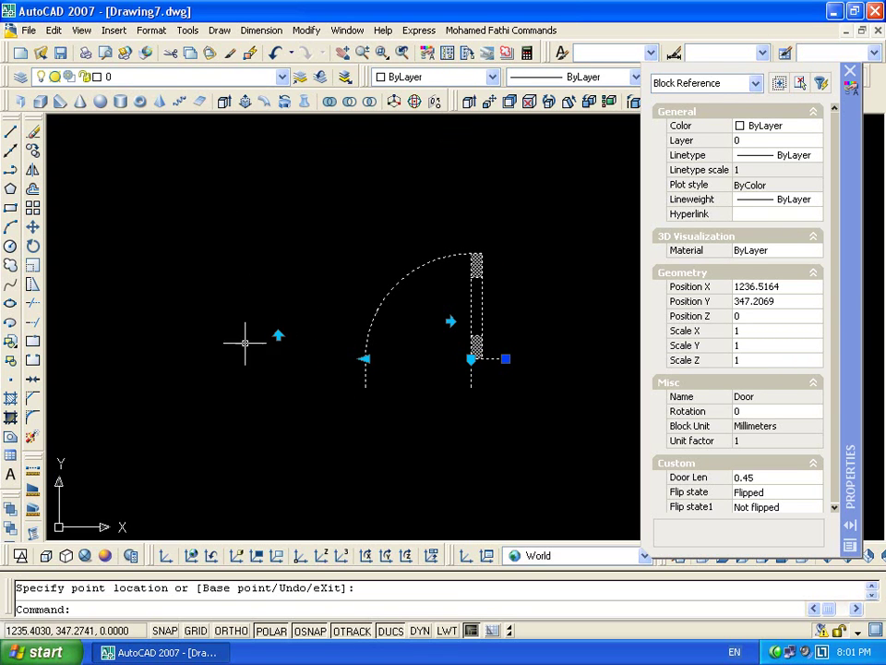
pyautogui.click(367, 360)
pyautogui.click(219, 362)
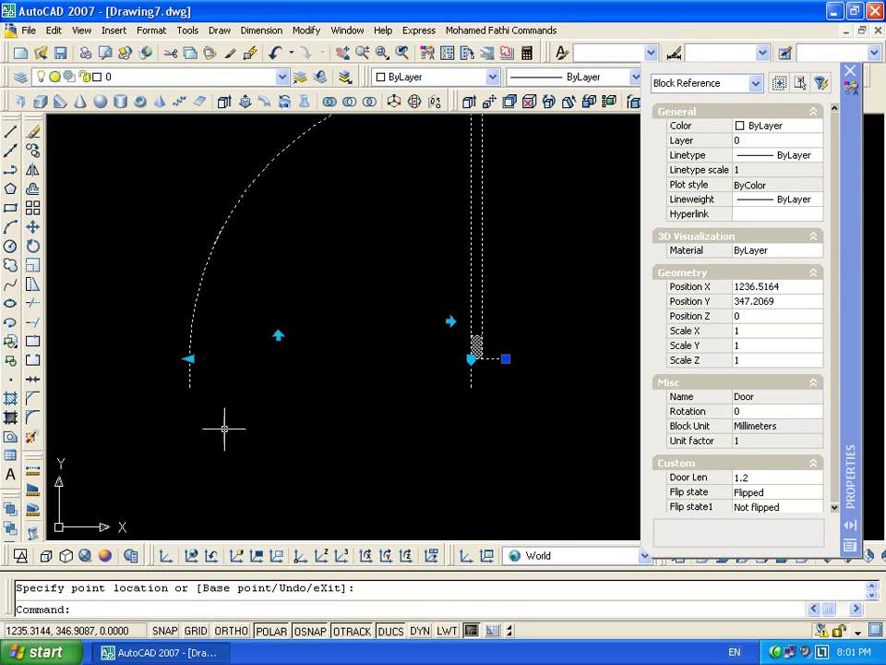
pyautogui.click(190, 363)
pyautogui.click(189, 359)
pyautogui.click(364, 359)
pyautogui.click(451, 321)
pyautogui.click(365, 360)
pyautogui.click(531, 358)
# Toggle both flip grips back and forth, then reopen the Door block for editing
pyautogui.click(281, 320)
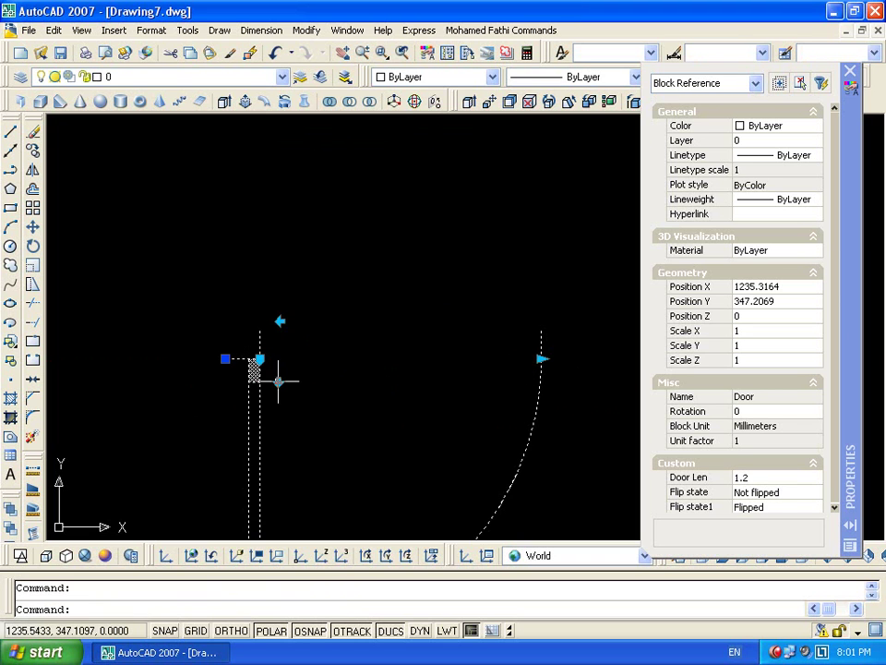
pyautogui.click(281, 320)
pyautogui.click(281, 325)
pyautogui.click(277, 335)
pyautogui.click(278, 335)
pyautogui.click(278, 341)
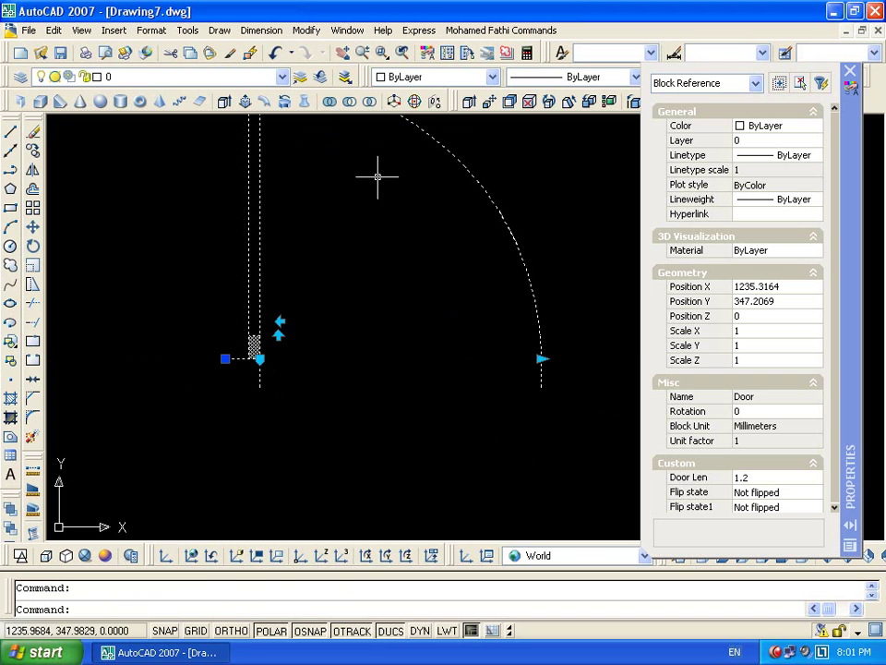
pyautogui.doubleClick(467, 173)
# Confirm editing the Door block and recenter the view on the door
pyautogui.click(430, 445)
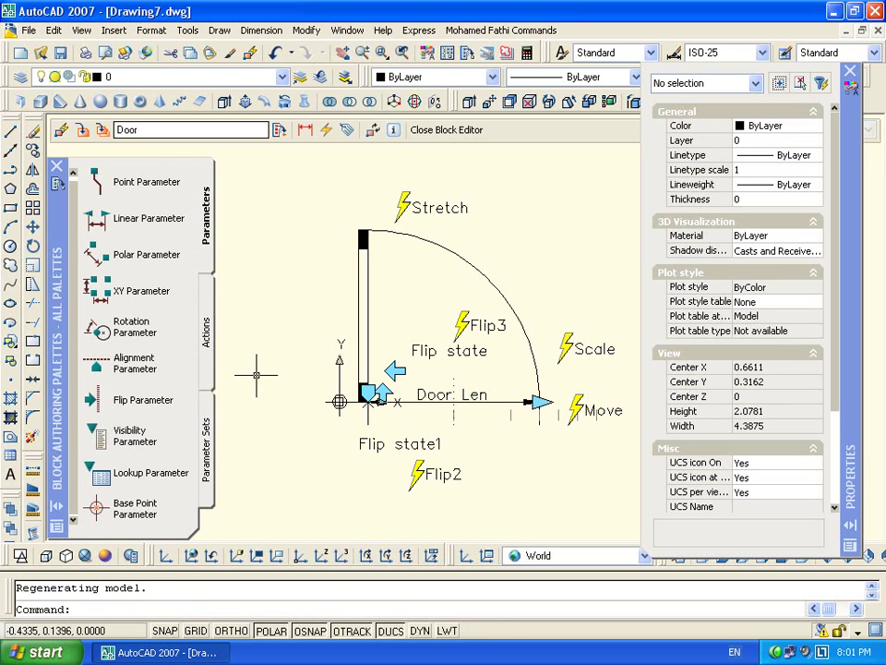
pyautogui.scroll(-2, 153, 475)
pyautogui.moveTo(292, 430); pyautogui.dragTo(404, 396, button='middle')
pyautogui.scroll(3, 405, 396)
pyautogui.press('Escape')
pyautogui.scroll(-2, 543, 338)
pyautogui.moveTo(594, 262); pyautogui.dragTo(439, 258, button='middle')
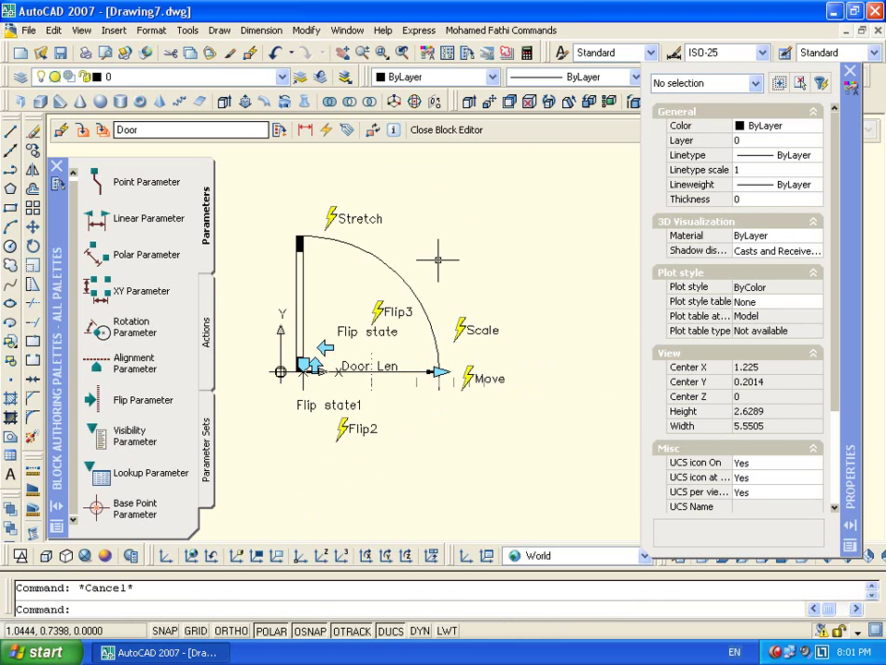
# Place a lookup parameter above the door's swing and select it
pyautogui.click(98, 478)
pyautogui.click(469, 221)
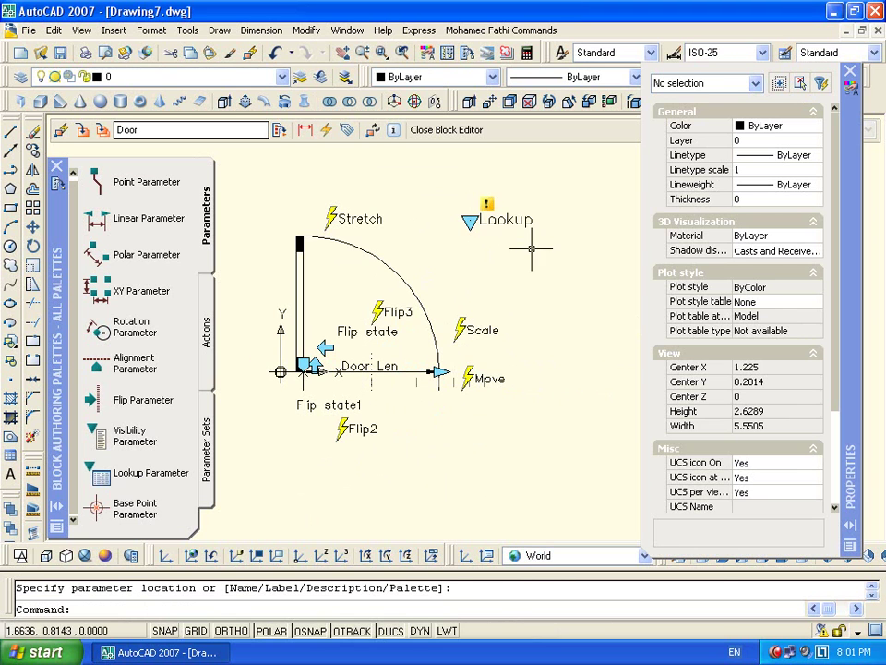
pyautogui.click(504, 221)
pyautogui.rightClick(490, 221)
pyautogui.click(823, 422)
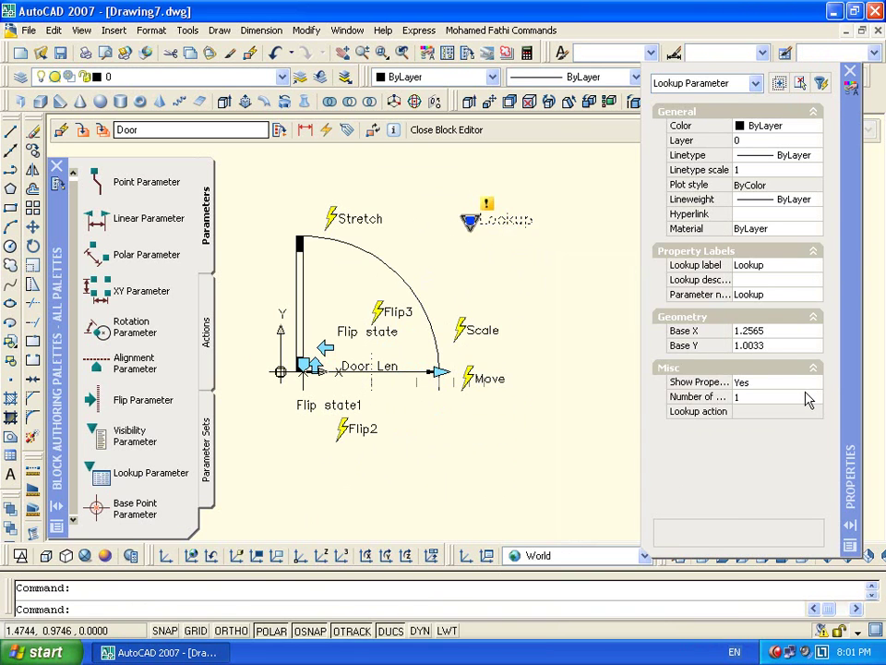
pyautogui.press('Escape')
pyautogui.click(491, 227)
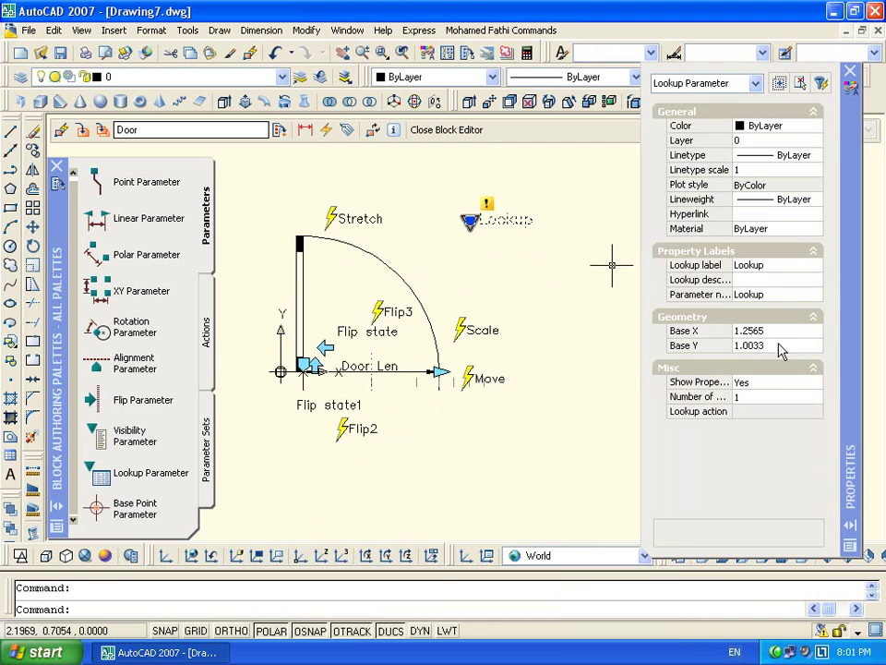
# Set the lookup parameter's label and parameter name to Door#, then start an attribute definition
pyautogui.click(774, 267)
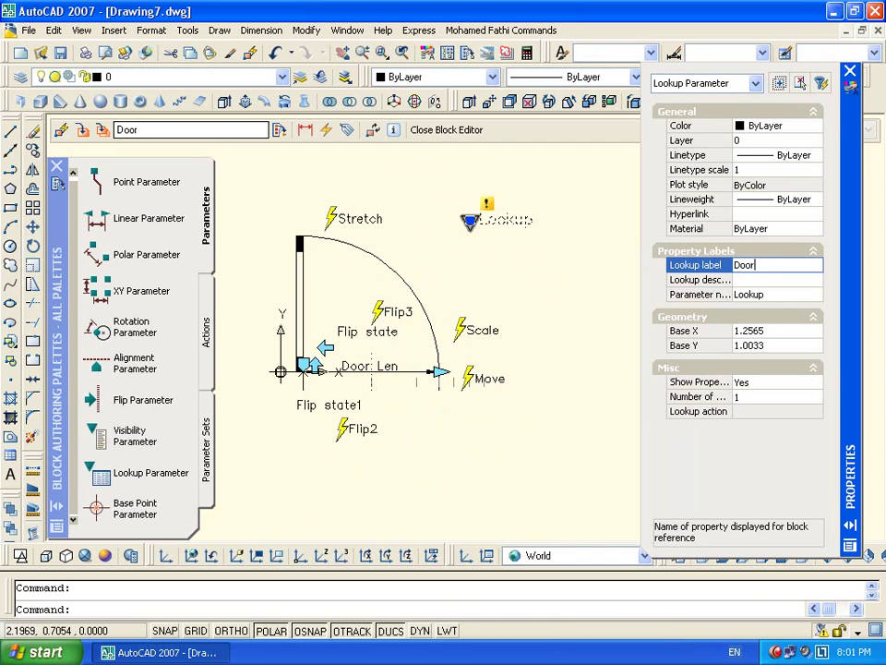
pyautogui.write('Door#')
pyautogui.click(778, 278)
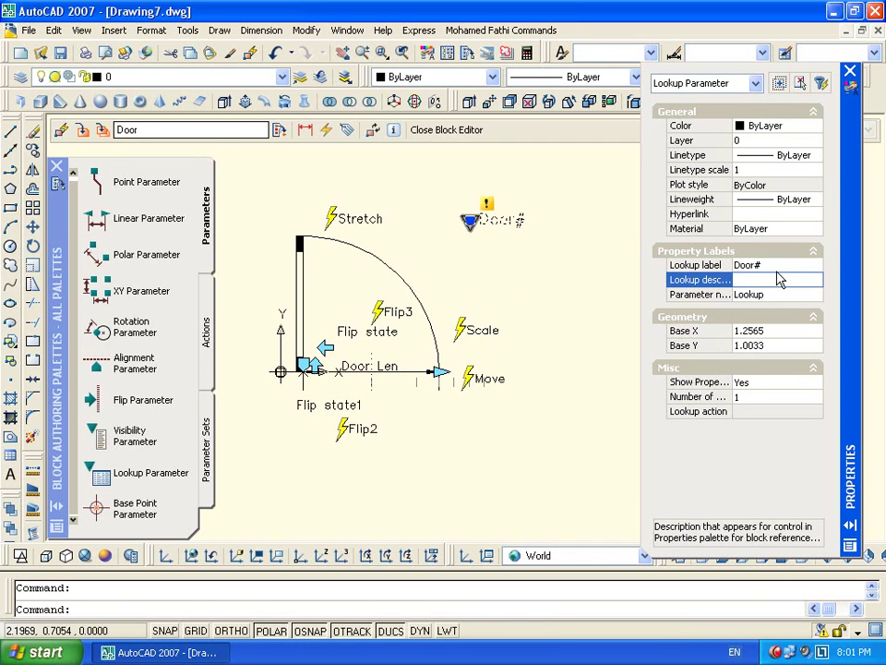
pyautogui.press('Tab')
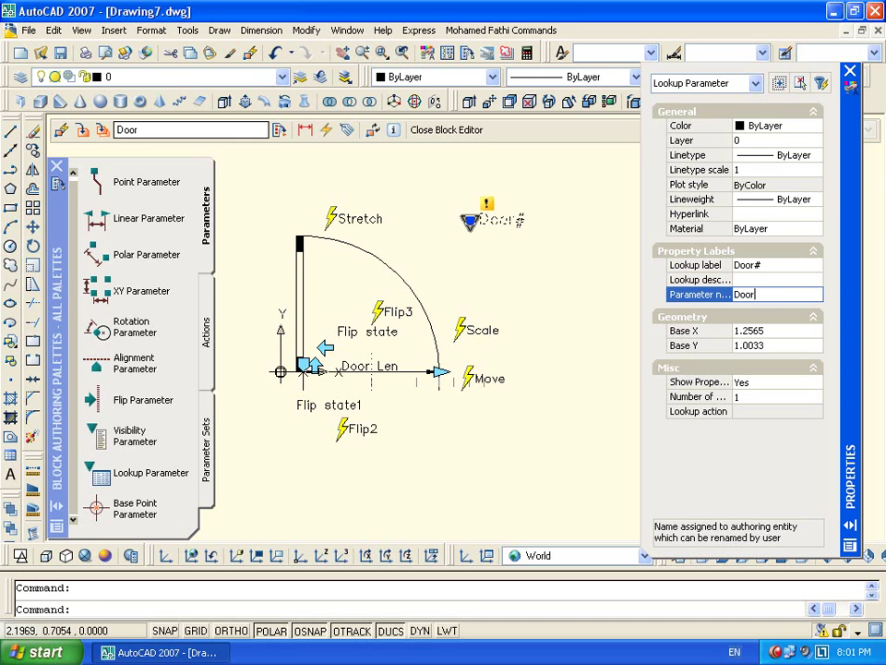
pyautogui.write('Door#')
pyautogui.press('Tab')
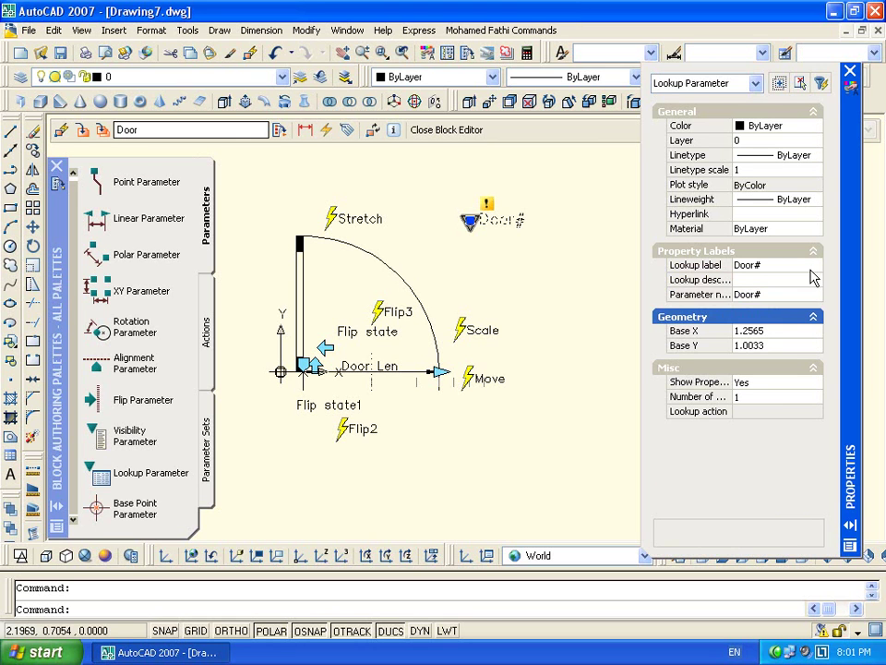
pyautogui.click(850, 72)
pyautogui.press('Escape')
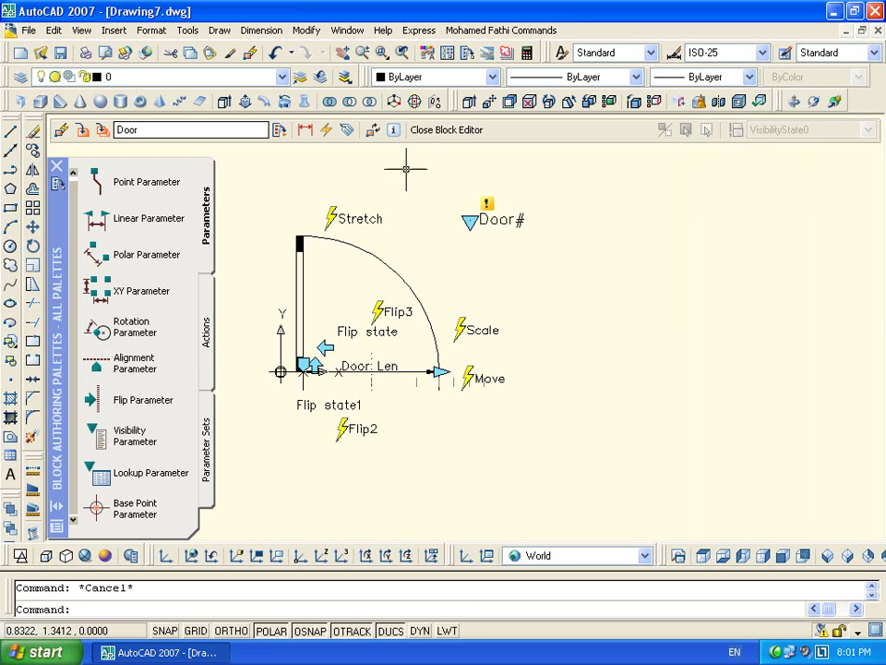
pyautogui.click(345, 130)
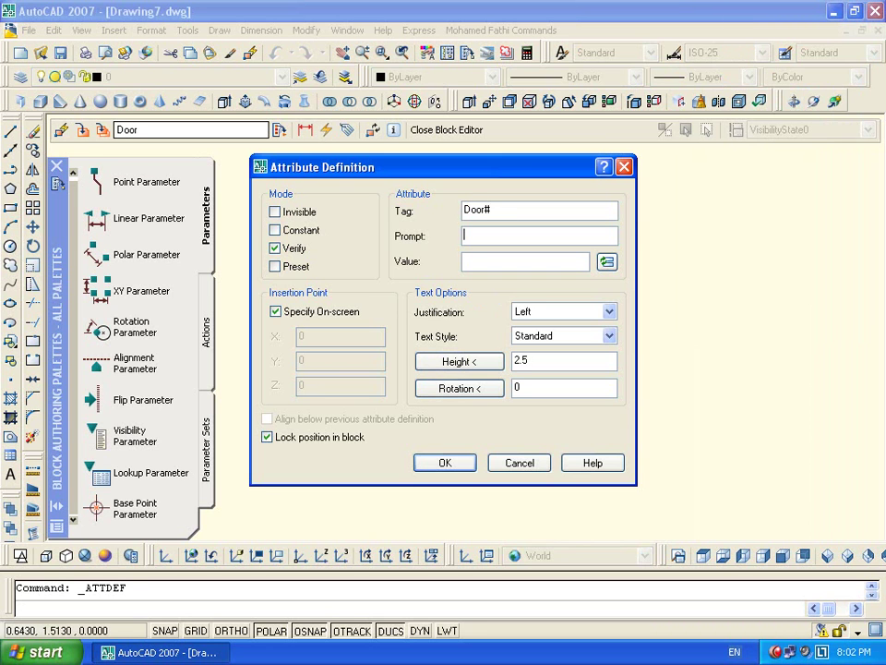
# Set the Door# attribute value to a BlockPlaceholder Door# field and place it beside the wall line
pyautogui.click(606, 262)
pyautogui.click(272, 218)
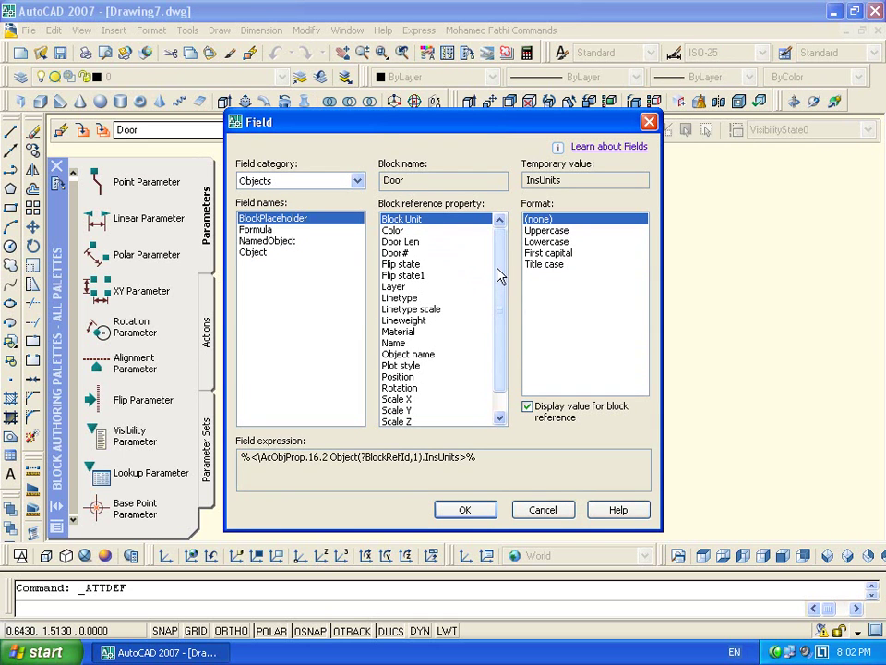
pyautogui.scroll(-1, 498, 275)
pyautogui.click(411, 242)
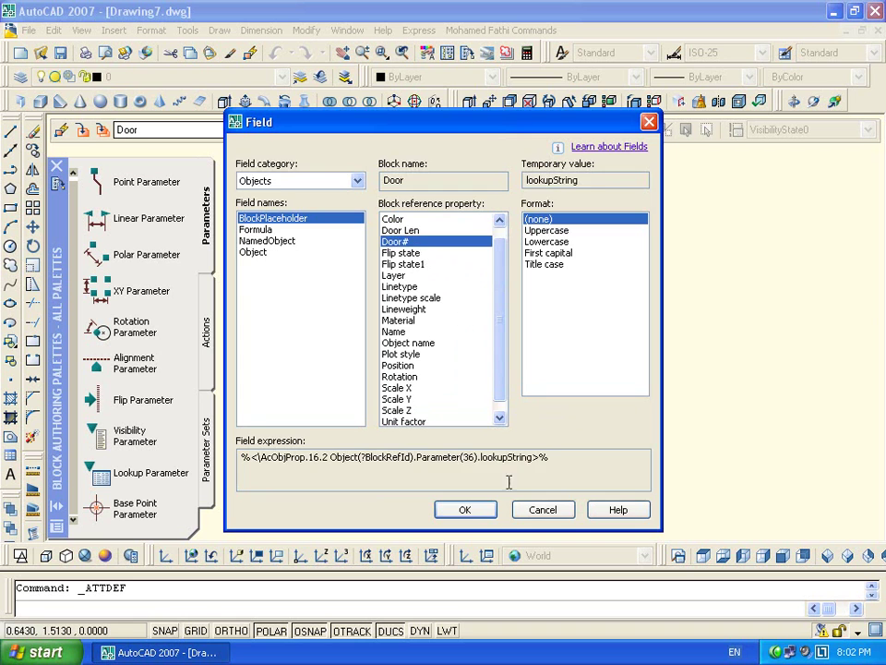
pyautogui.click(465, 510)
pyautogui.click(451, 468)
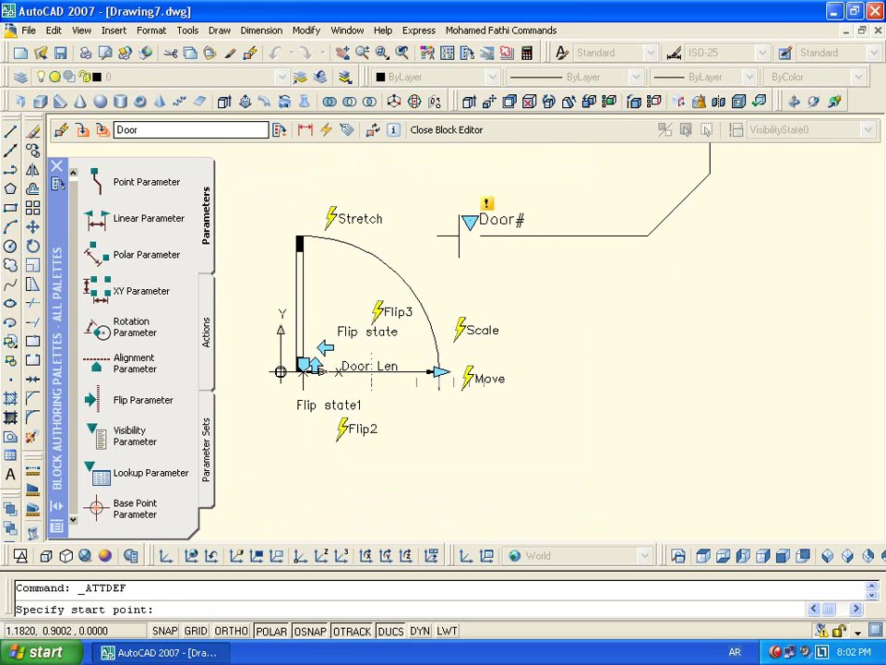
pyautogui.moveTo(545, 221); pyautogui.dragTo(514, 332, button='middle')
pyautogui.click(510, 335)
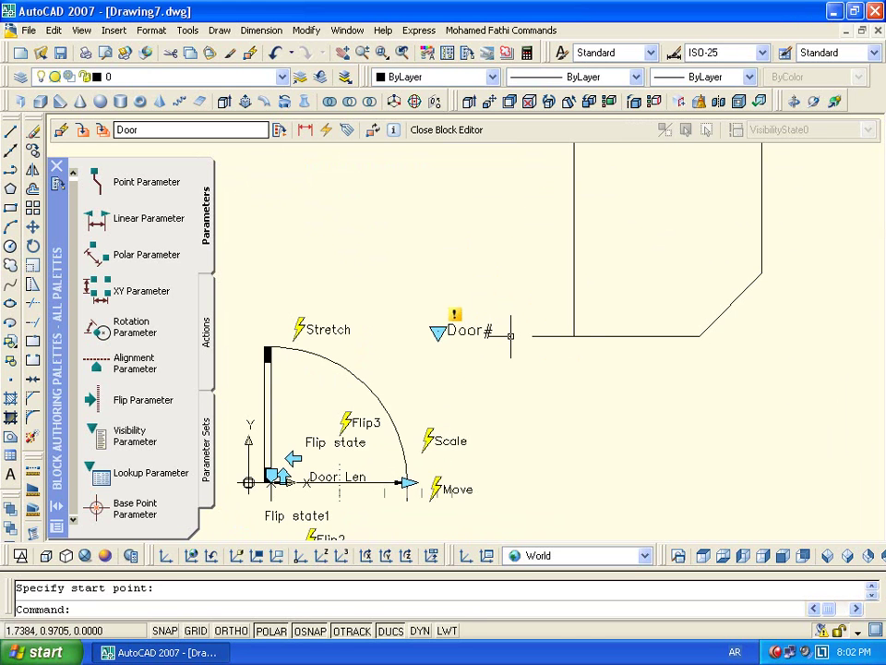
# Open the Door# attribute definition editor twice and dismiss it without changes
pyautogui.scroll(-1, 602, 360)
pyautogui.write('ي')
pyautogui.press('Return')
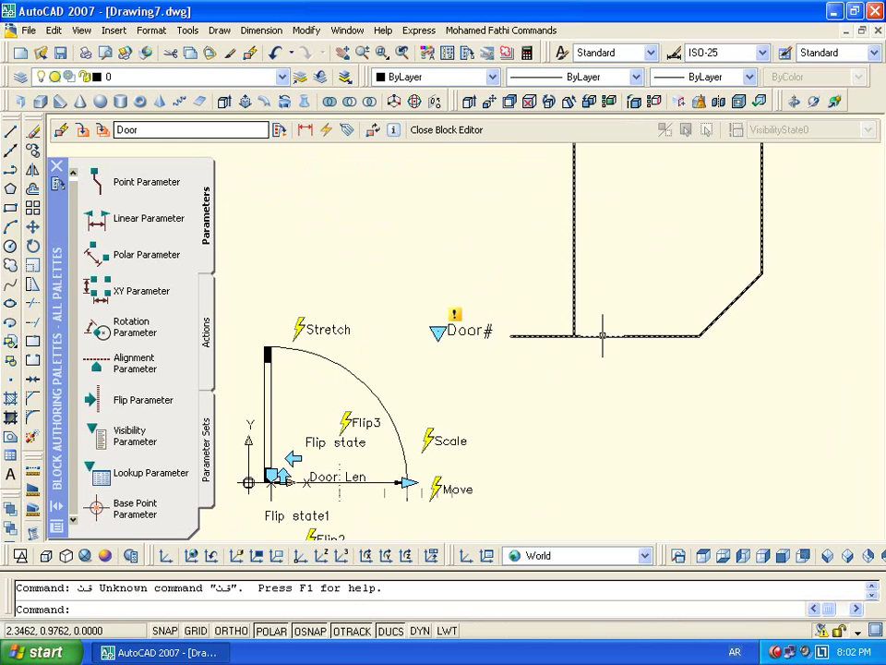
pyautogui.doubleClick(469, 330)
pyautogui.click(506, 218)
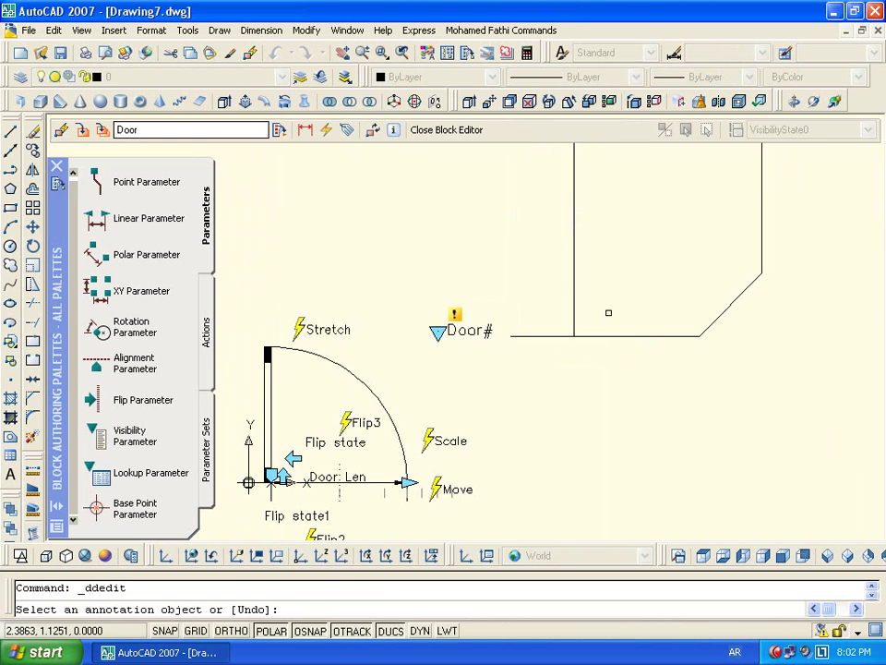
pyautogui.press('Escape')
pyautogui.doubleClick(470, 330)
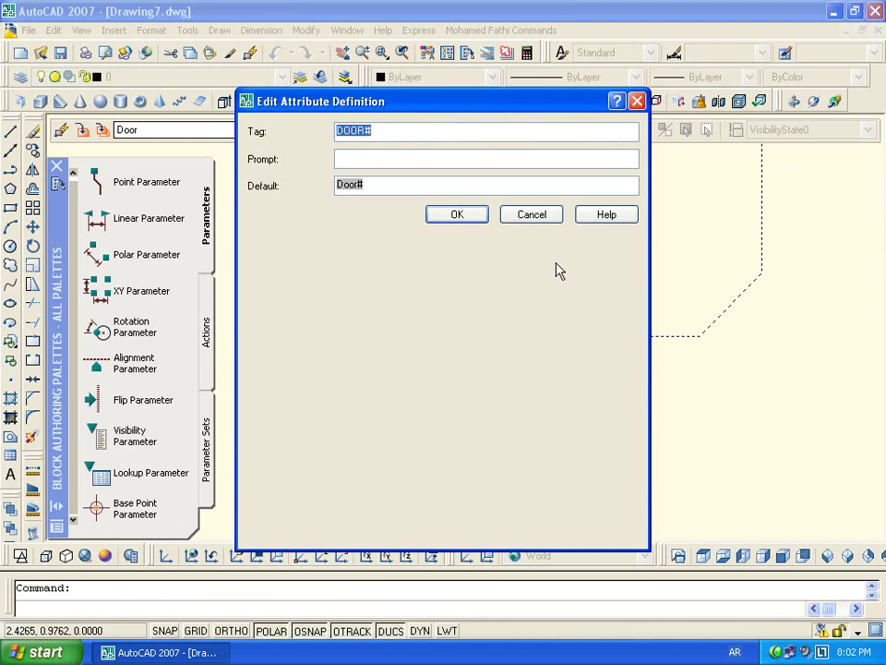
pyautogui.click(531, 214)
pyautogui.press('Escape')
# Change the Door# attribute text height to 0.1 in the Properties palette, then deselect it
pyautogui.doubleClick(593, 336)
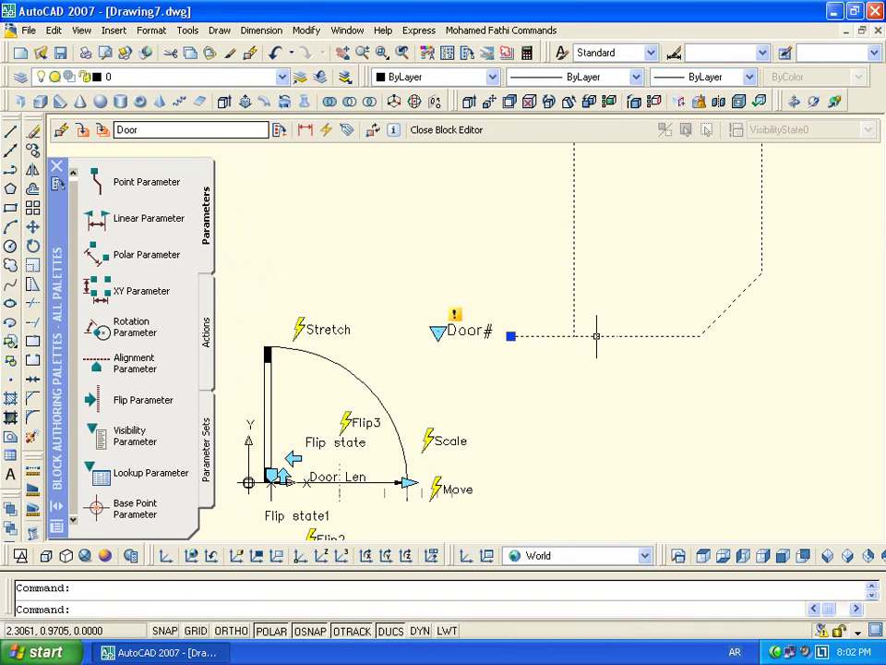
pyautogui.click(780, 374)
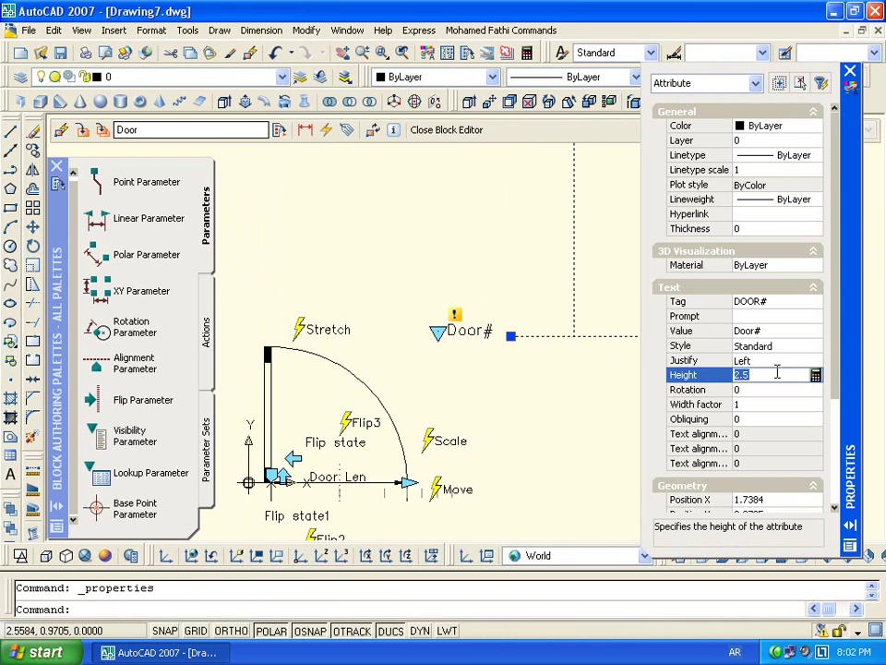
pyautogui.press('Return')
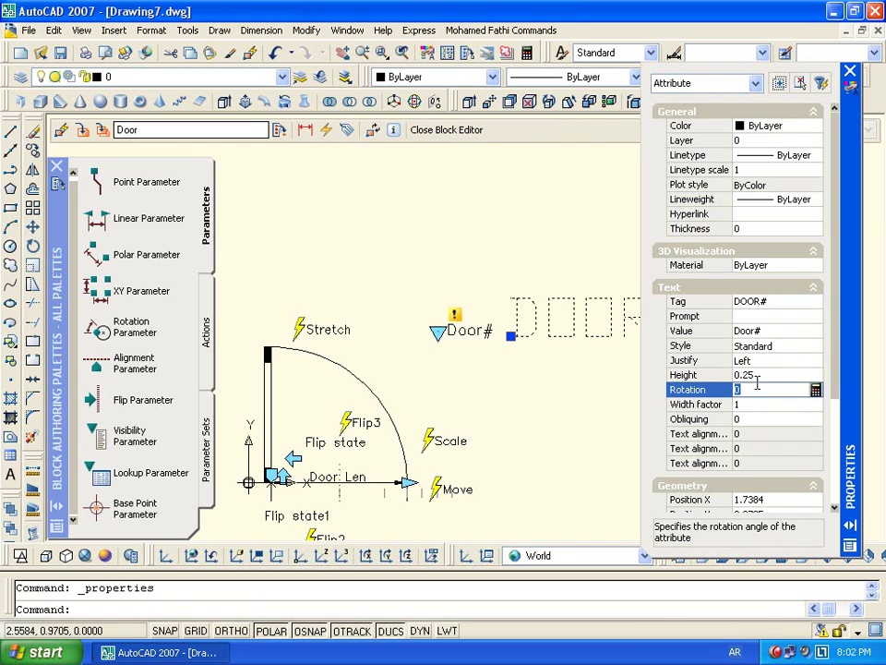
pyautogui.click(771, 374)
pyautogui.write('.2')
pyautogui.press('Return')
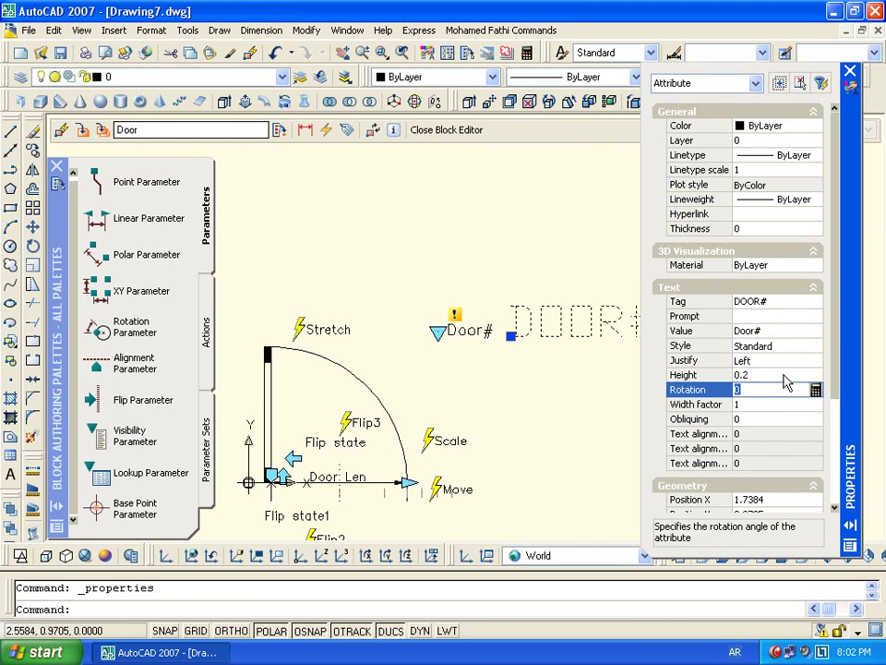
pyautogui.click(762, 375)
pyautogui.write('.1')
pyautogui.press('Return')
pyautogui.click(850, 71)
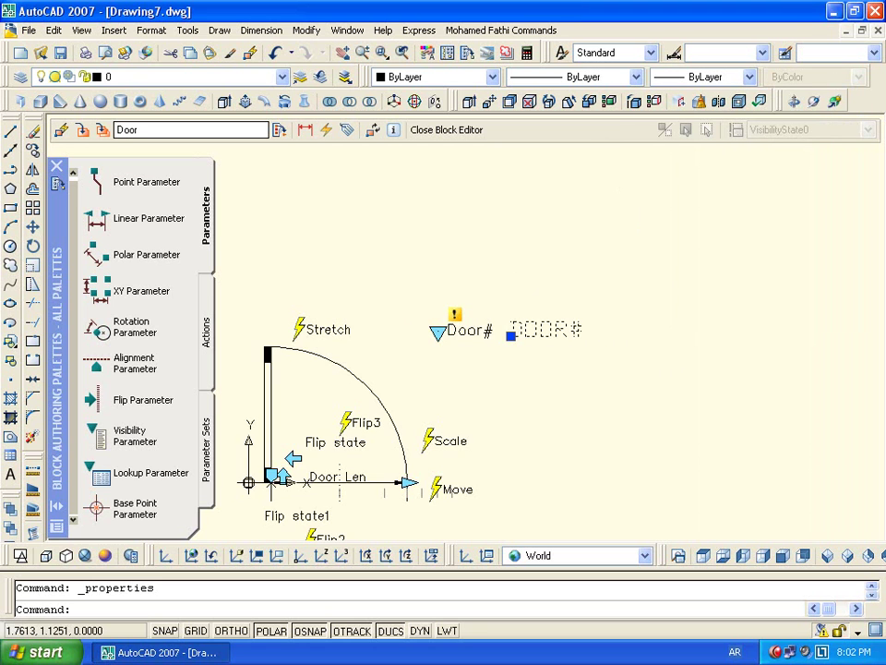
pyautogui.scroll(3, 564, 316)
pyautogui.scroll(-4, 605, 338)
pyautogui.press('Escape')
pyautogui.scroll(3, 570, 249)
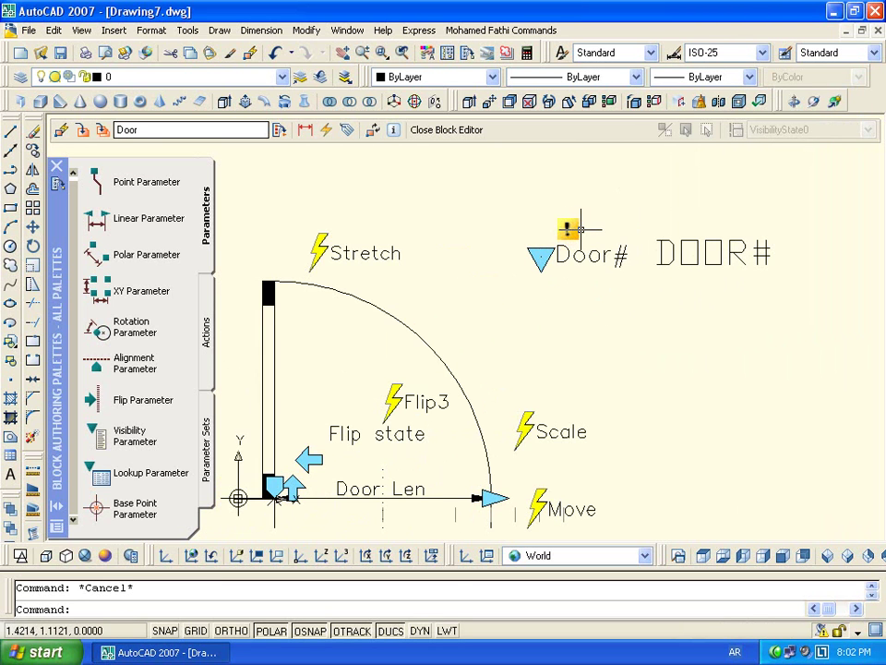
# Add a Lookup action to the Door# parameter with Door Len as its input property
pyautogui.doubleClick(569, 228)
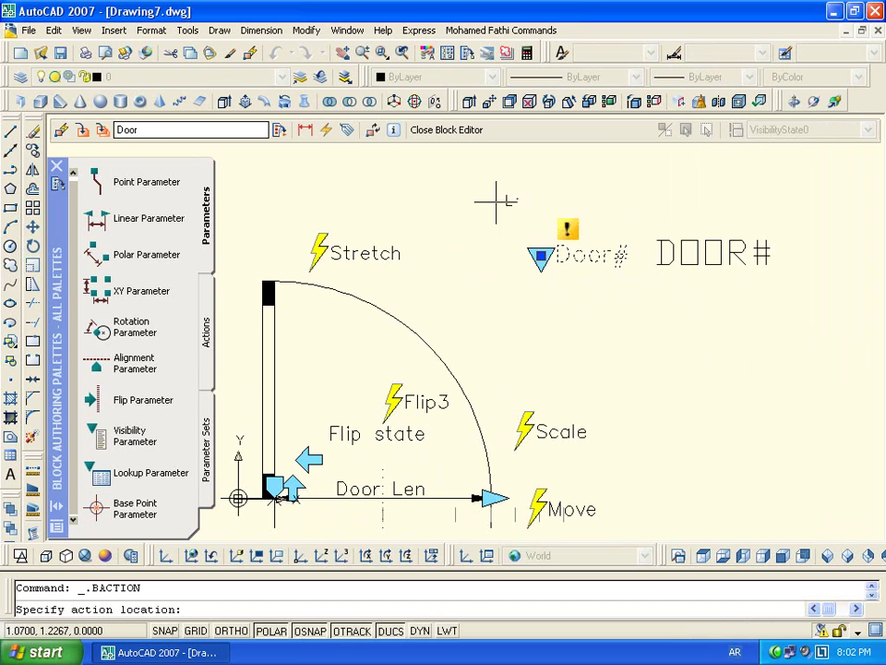
pyautogui.click(506, 257)
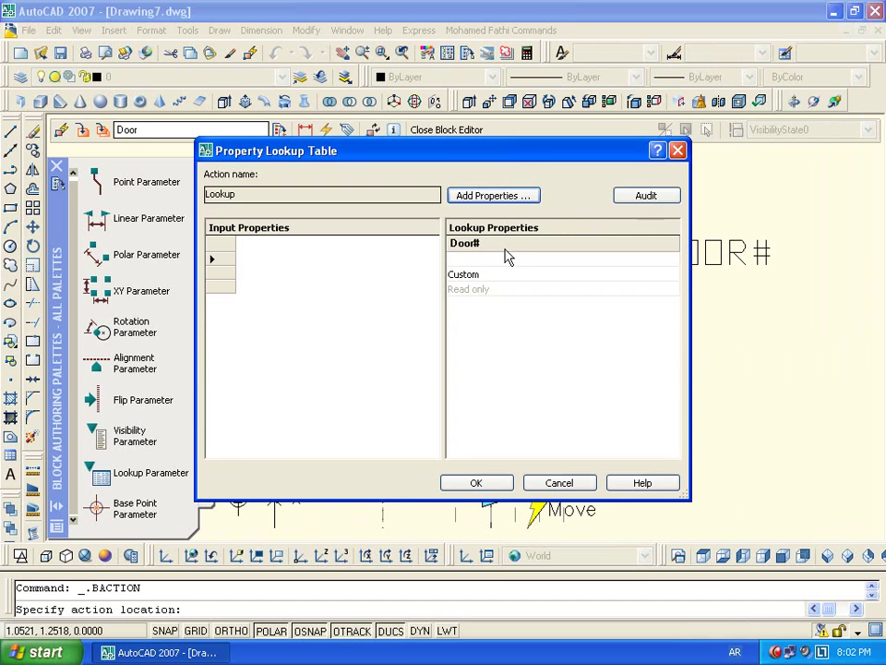
pyautogui.click(503, 201)
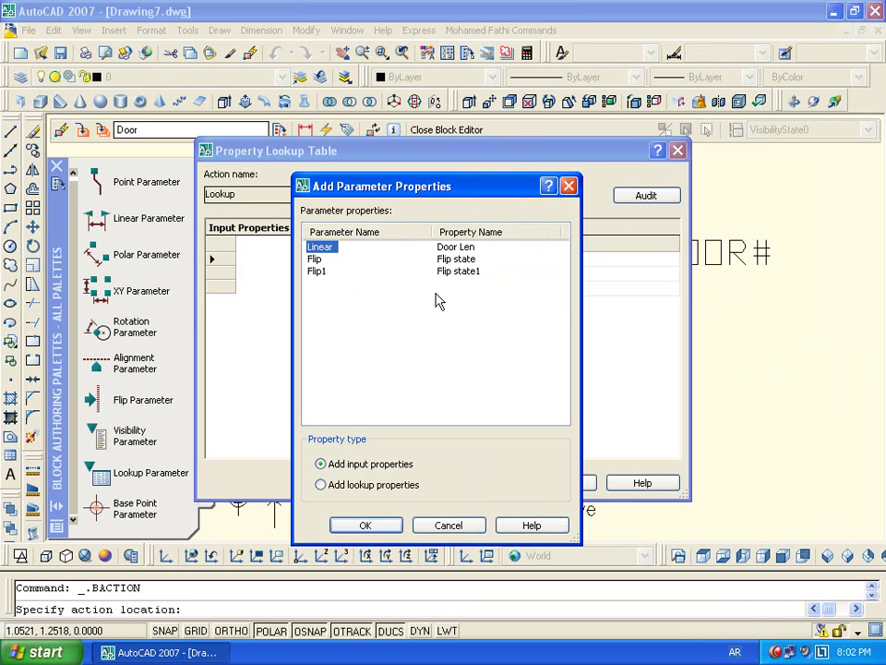
pyautogui.click(366, 524)
# Fill the first two lookup rows: Door Len 0.45 → Door 45 and 0.75 → Door 75
pyautogui.click(332, 262)
pyautogui.click(357, 263)
pyautogui.click(318, 278)
pyautogui.click(499, 260)
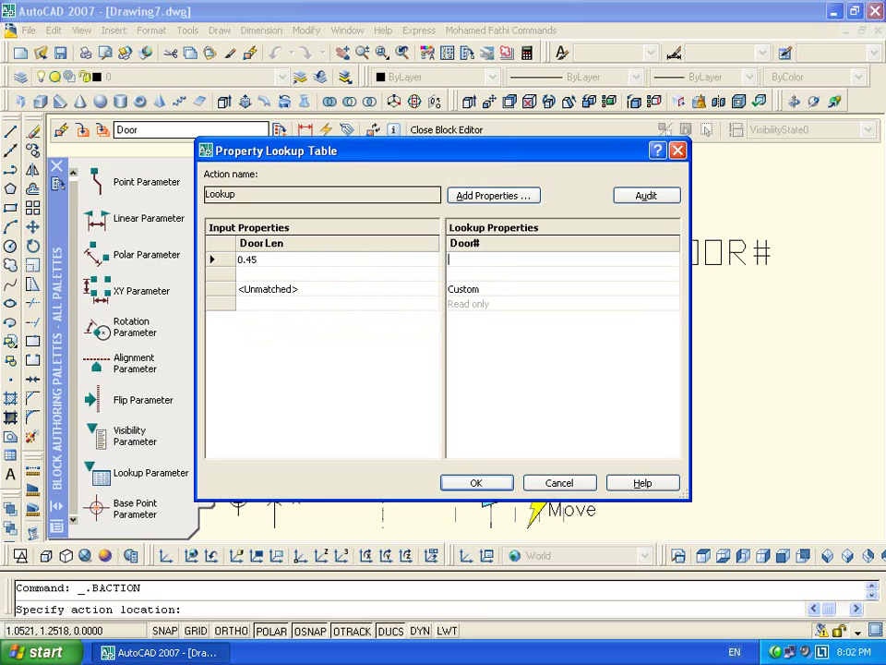
pyautogui.write('Door 45')
pyautogui.press('Return')
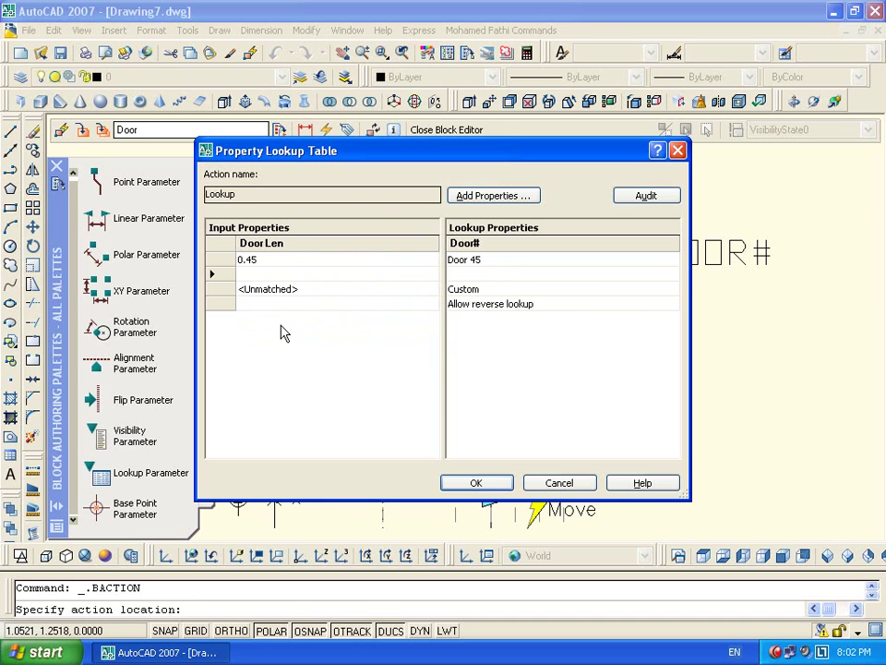
pyautogui.click(305, 278)
pyautogui.click(307, 278)
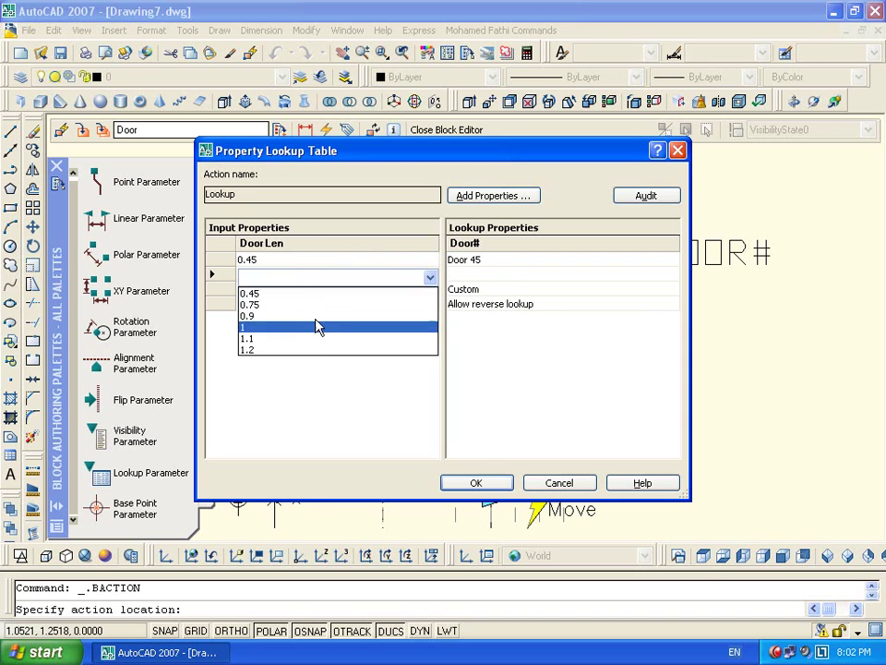
pyautogui.click(346, 305)
pyautogui.click(459, 275)
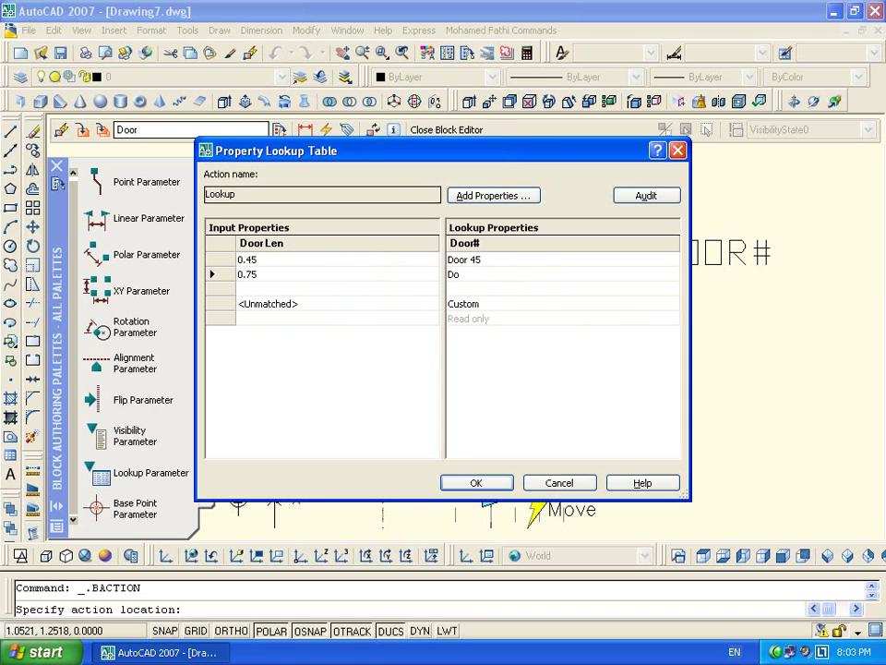
pyautogui.write('Door 75')
pyautogui.press('Return')
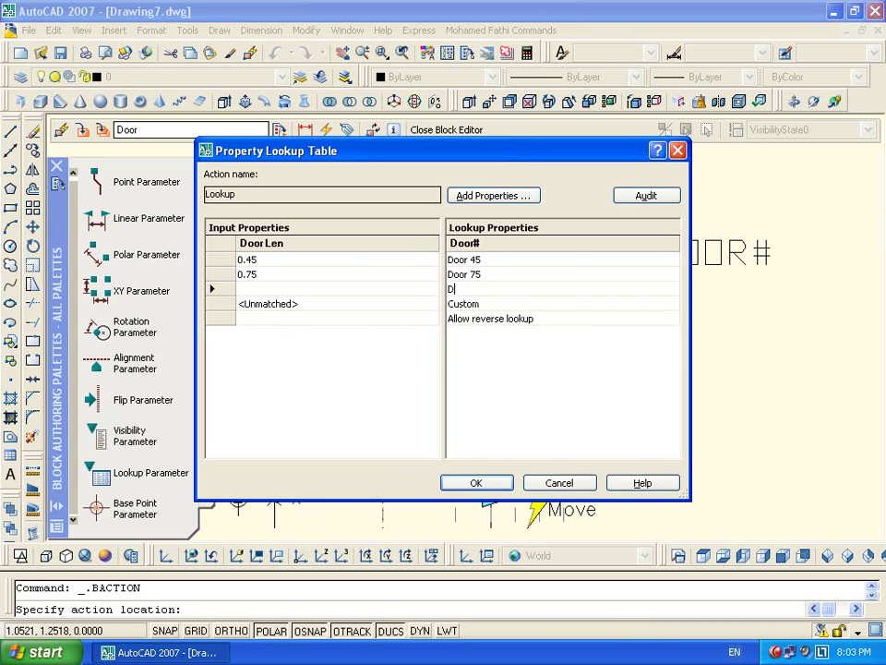
# Enter the remaining Door# labels Door 90, Door 100, Door 110 and Door 120
pyautogui.write('Door 90')
pyautogui.press('Return')
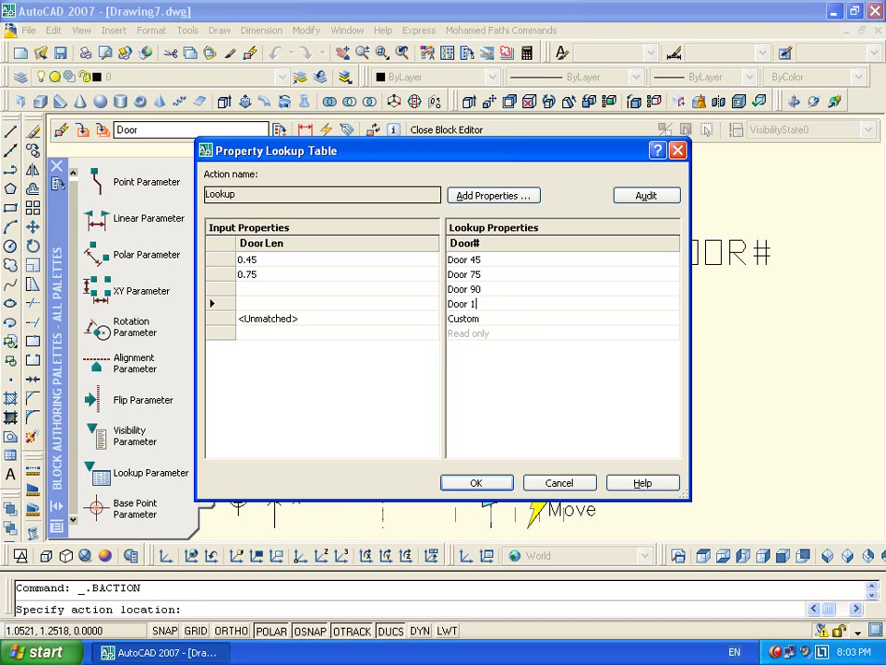
pyautogui.write('Door 100')
pyautogui.press('Return')
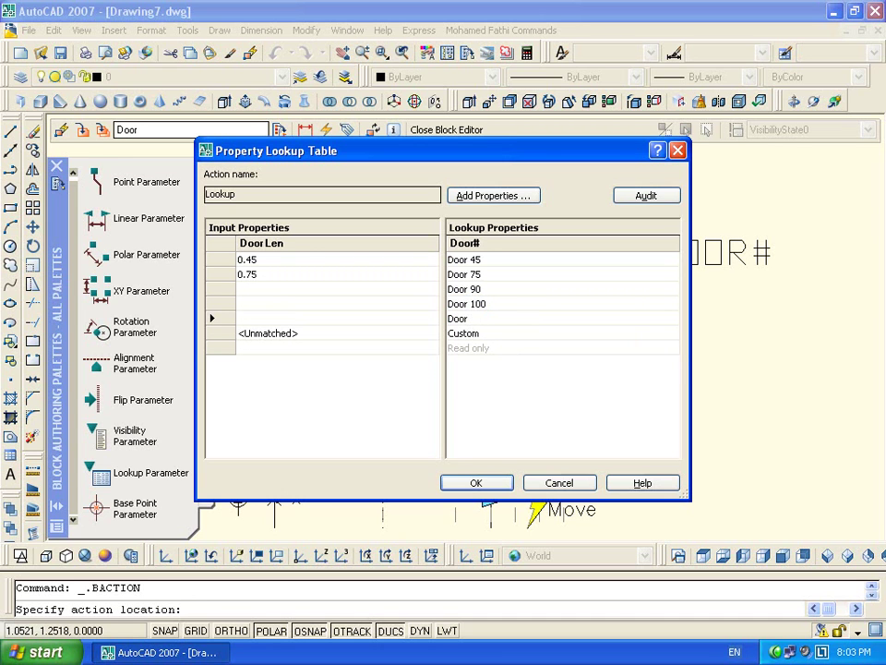
pyautogui.write('Door 110')
pyautogui.press('Return')
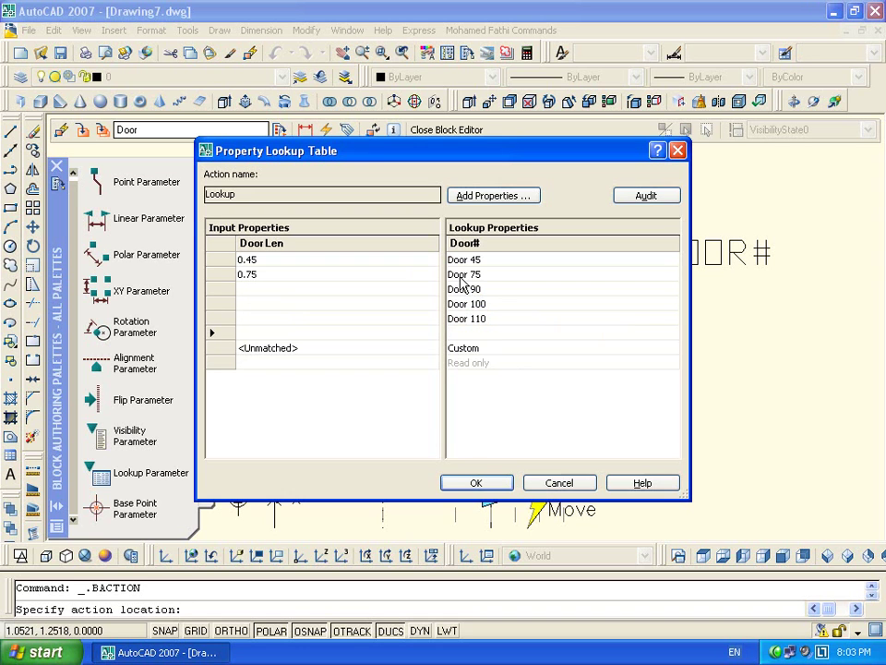
pyautogui.write('Door 120')
pyautogui.press('Return')
# Set the remaining Door Len values 0.9, 1, 1.1 and 1.2, then close the lookup table
pyautogui.click(330, 292)
pyautogui.click(340, 292)
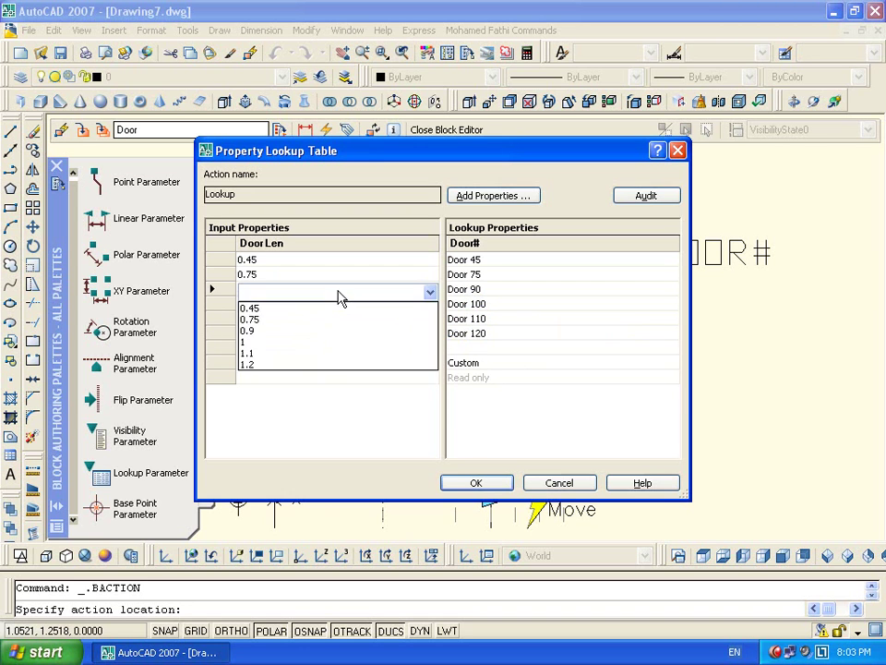
pyautogui.click(332, 330)
pyautogui.click(340, 310)
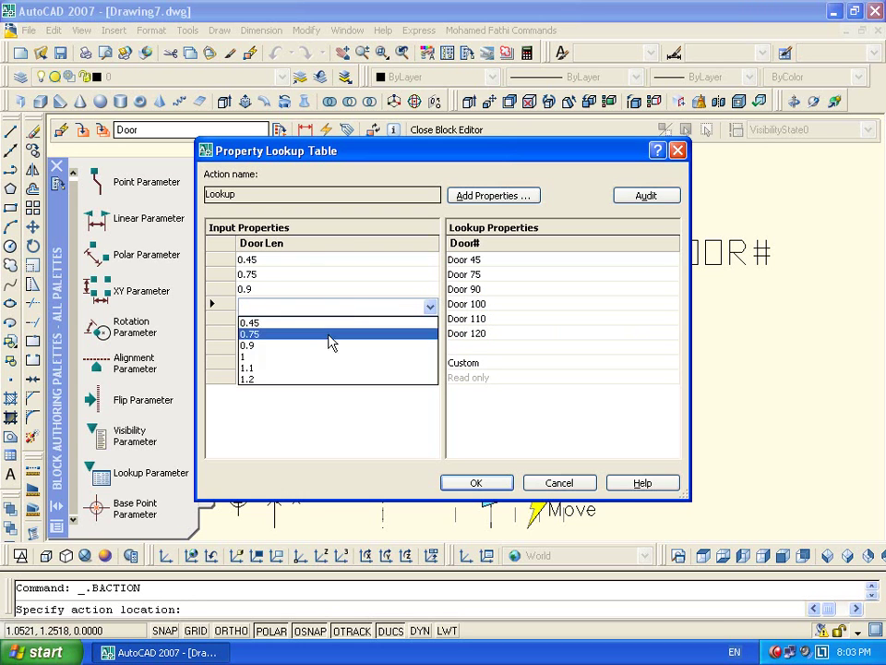
pyautogui.click(319, 356)
pyautogui.click(318, 323)
pyautogui.click(300, 381)
pyautogui.click(295, 340)
pyautogui.click(287, 411)
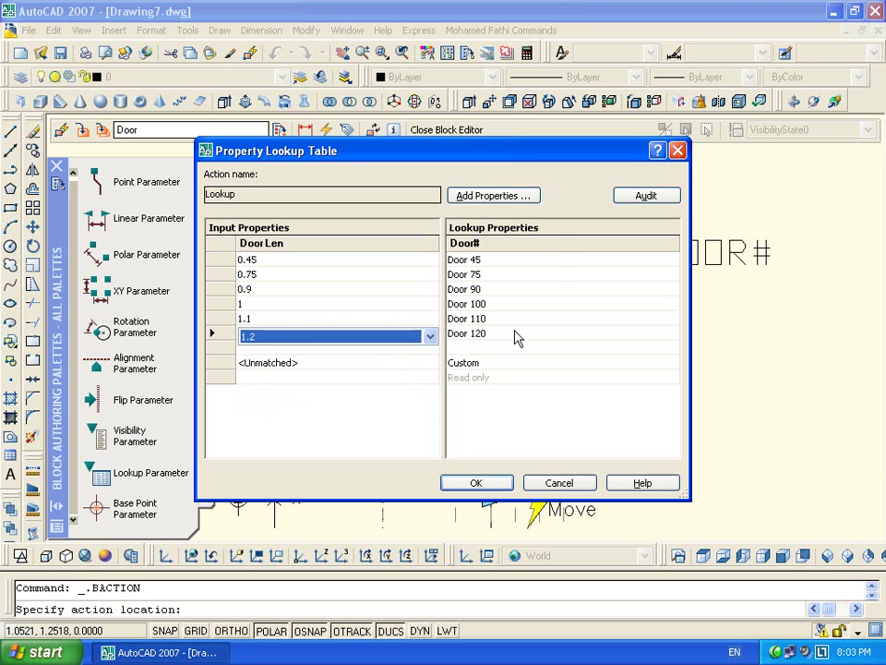
pyautogui.click(479, 485)
pyautogui.moveTo(609, 328); pyautogui.dragTo(521, 336, button='middle')
pyautogui.press('Escape')
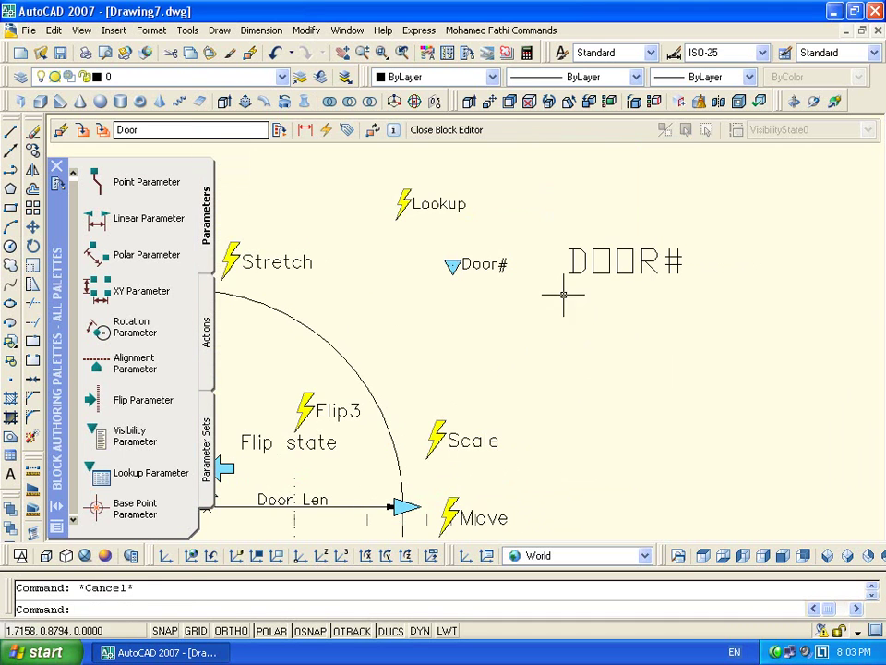
# Place a new Lookup Parameter just below the Door# marker
pyautogui.scroll(-4, 431, 292)
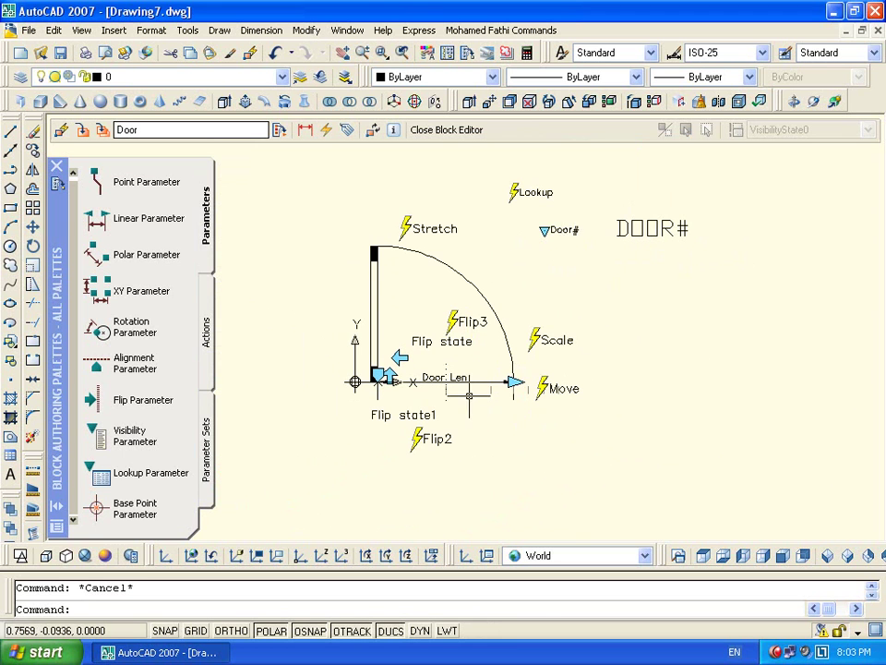
pyautogui.scroll(3, 546, 231)
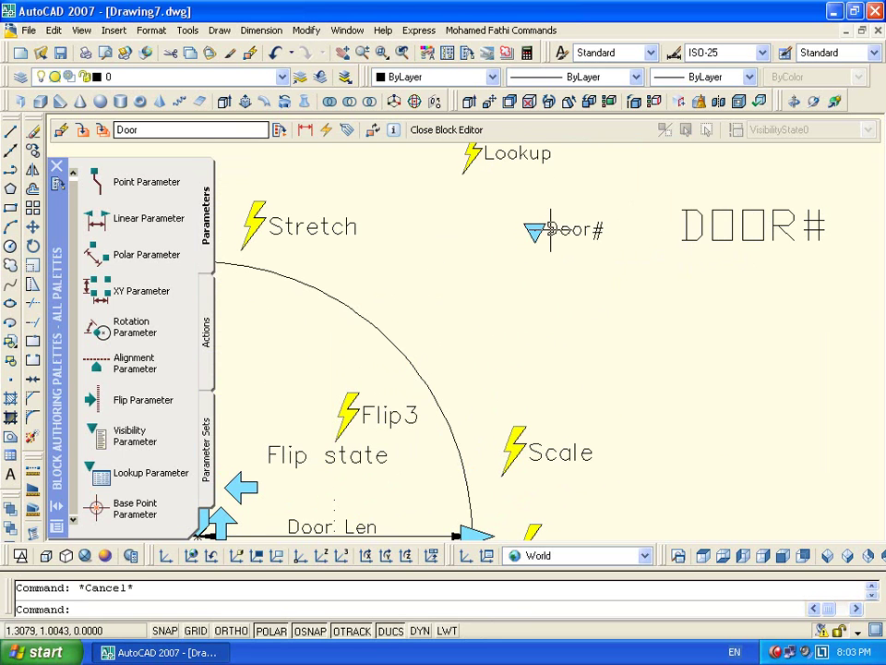
pyautogui.click(98, 474)
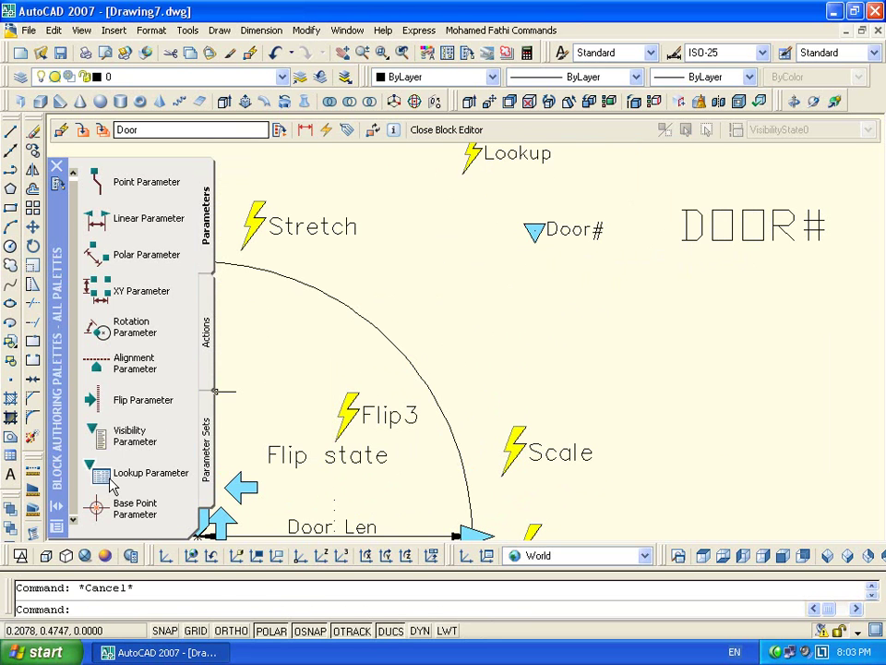
pyautogui.click(545, 303)
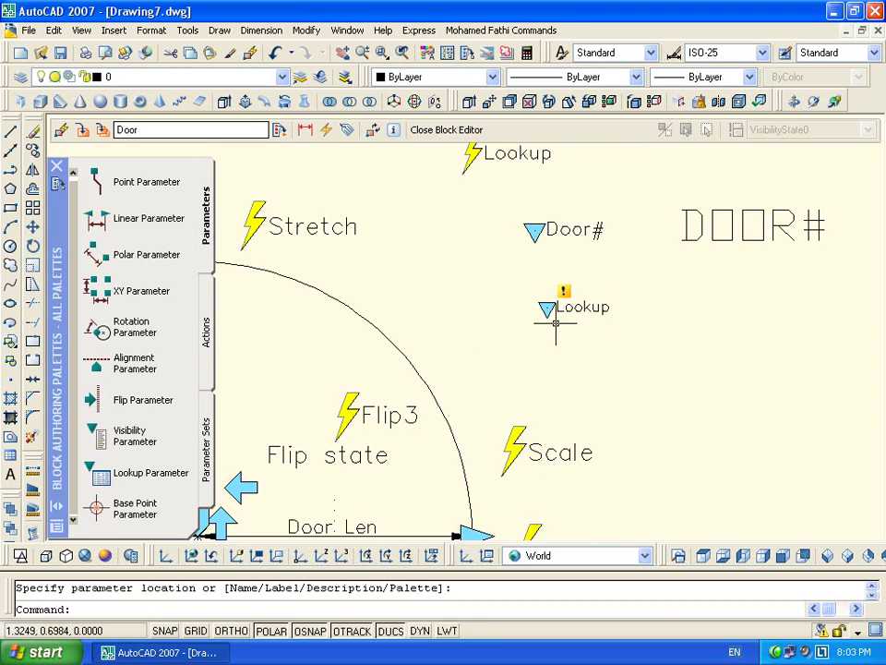
pyautogui.scroll(-3, 545, 313)
pyautogui.scroll(2, 551, 280)
pyautogui.scroll(2, 554, 284)
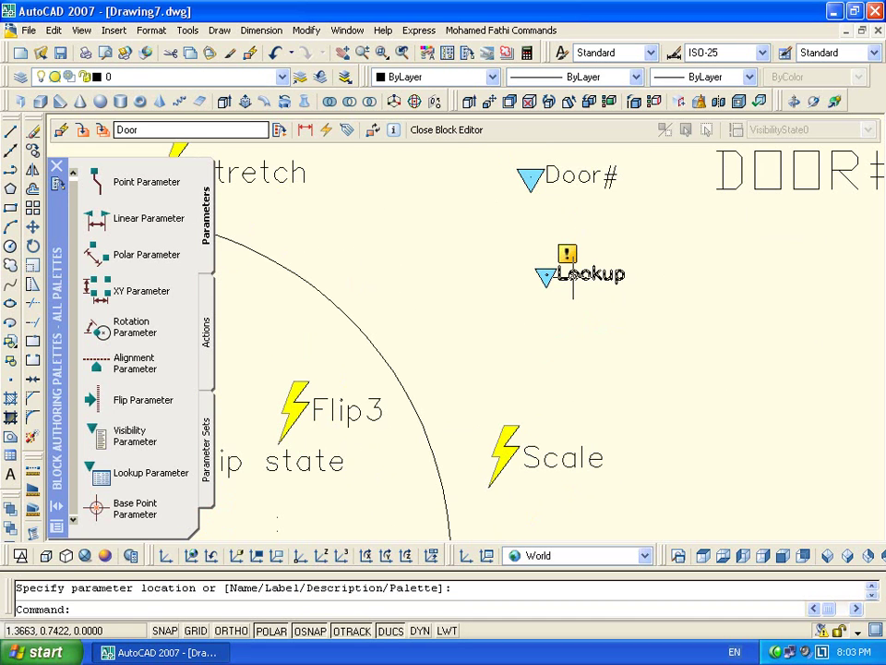
# Cancel an action on the new parameter and check the existing Lookup action's properties
pyautogui.doubleClick(572, 277)
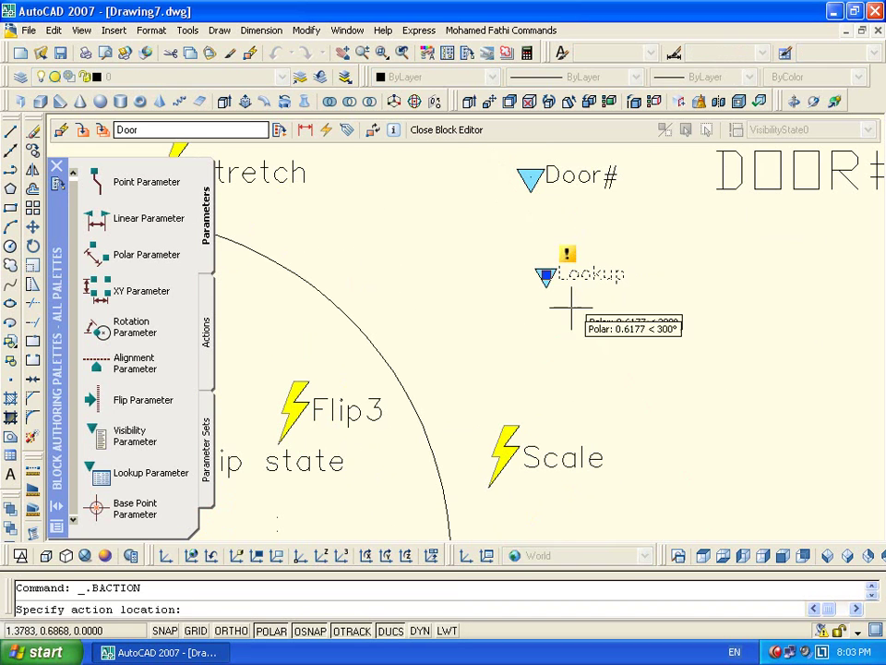
pyautogui.press('Escape')
pyautogui.scroll(-2, 611, 391)
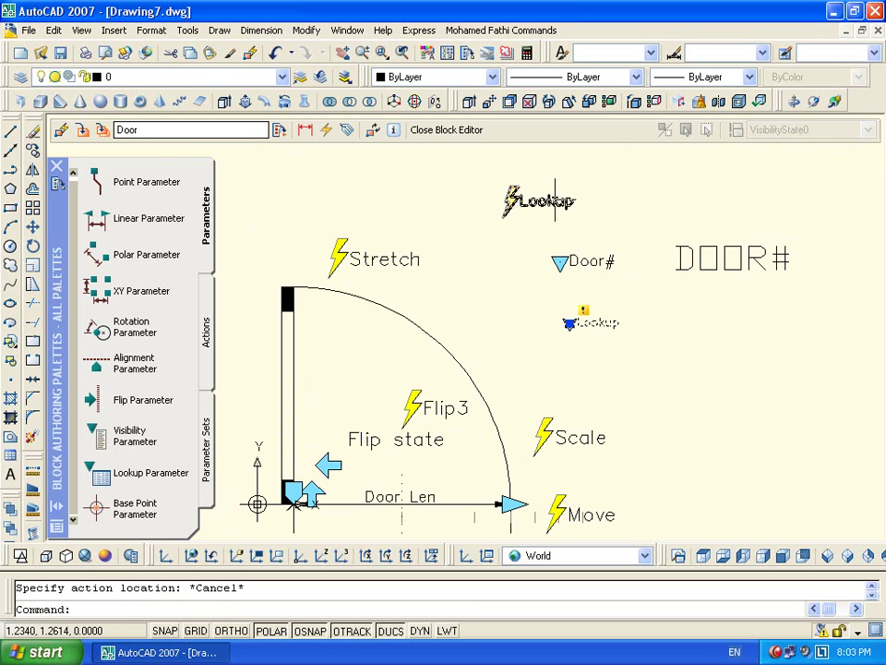
pyautogui.click(517, 200)
pyautogui.hotkey('ctrl', '1')
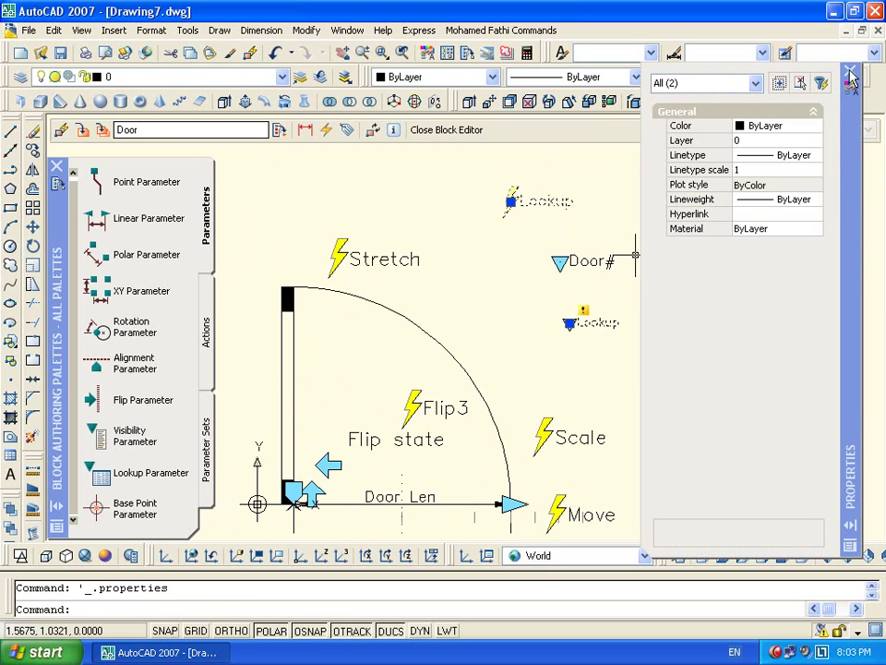
pyautogui.click(849, 71)
pyautogui.press('Escape')
# Open the lookup table and add Lookup1 as a lookup property column
pyautogui.doubleClick(540, 198)
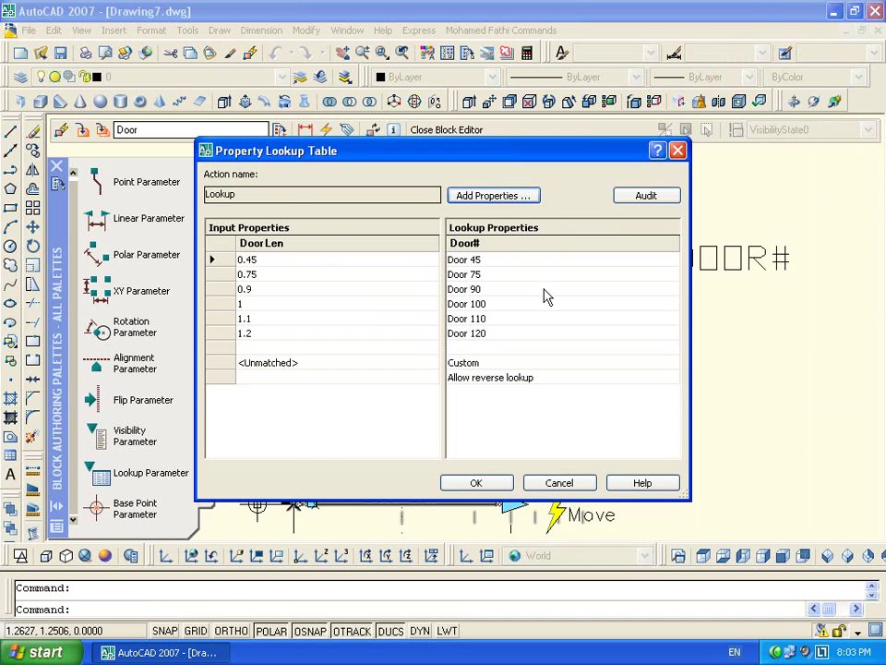
pyautogui.click(467, 195)
pyautogui.click(364, 492)
pyautogui.click(316, 247)
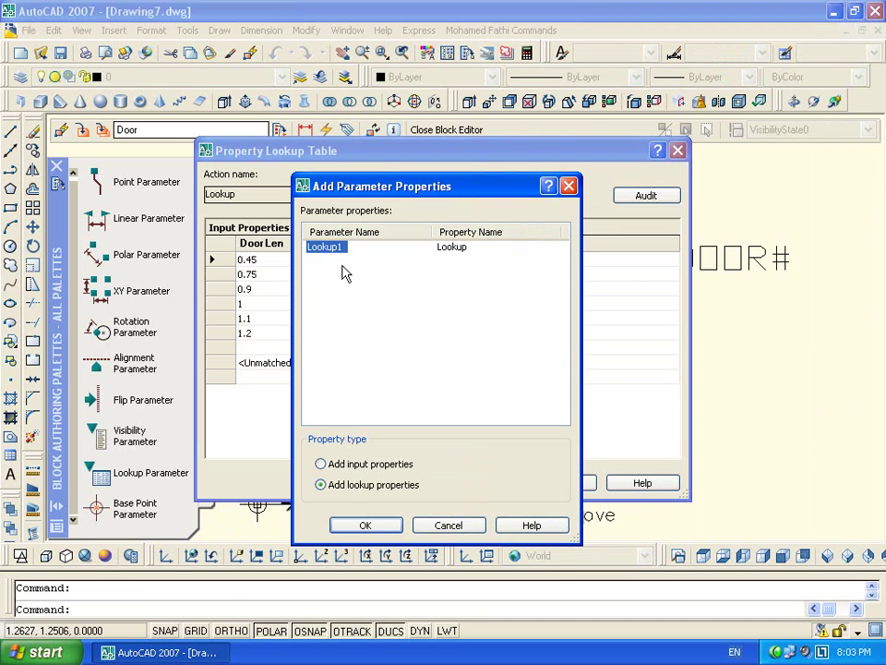
pyautogui.click(365, 524)
# Enter Lookup prices from 100 L.E upward for the Door 45 through Door 100 rows
pyautogui.click(567, 260)
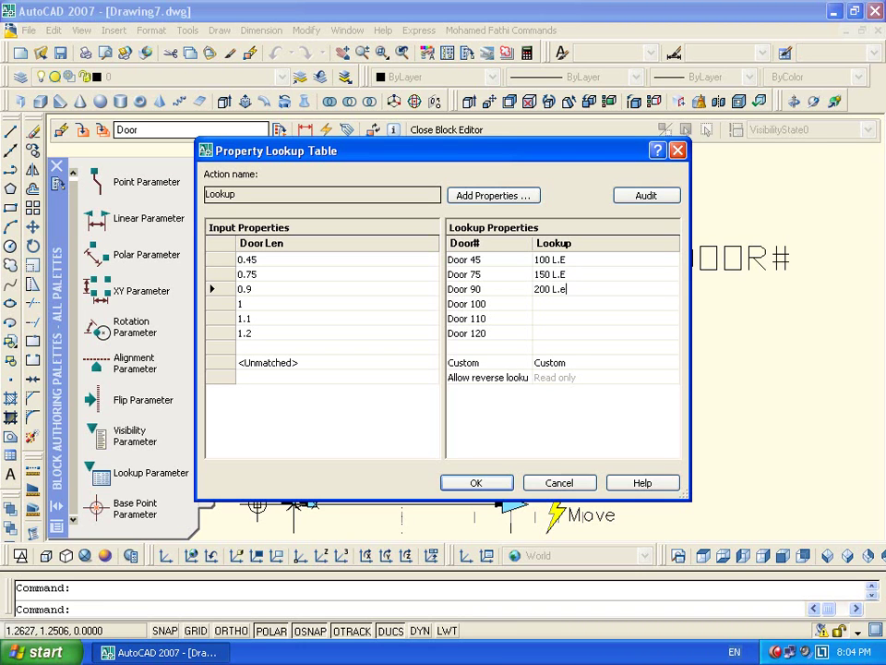
pyautogui.write('E')
pyautogui.press('Return')
pyautogui.write('EW')
pyautogui.press('Return')
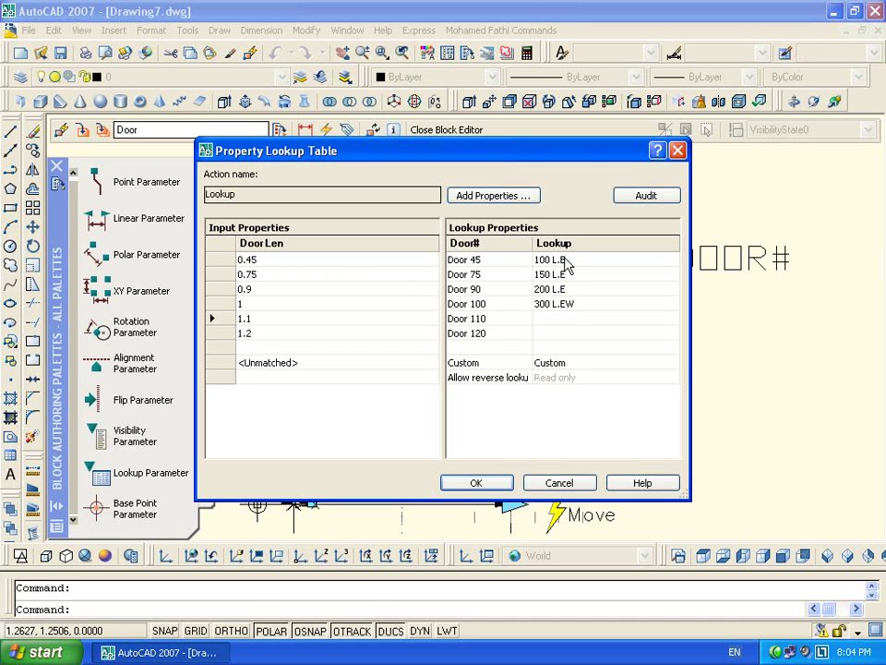
pyautogui.press('Up')
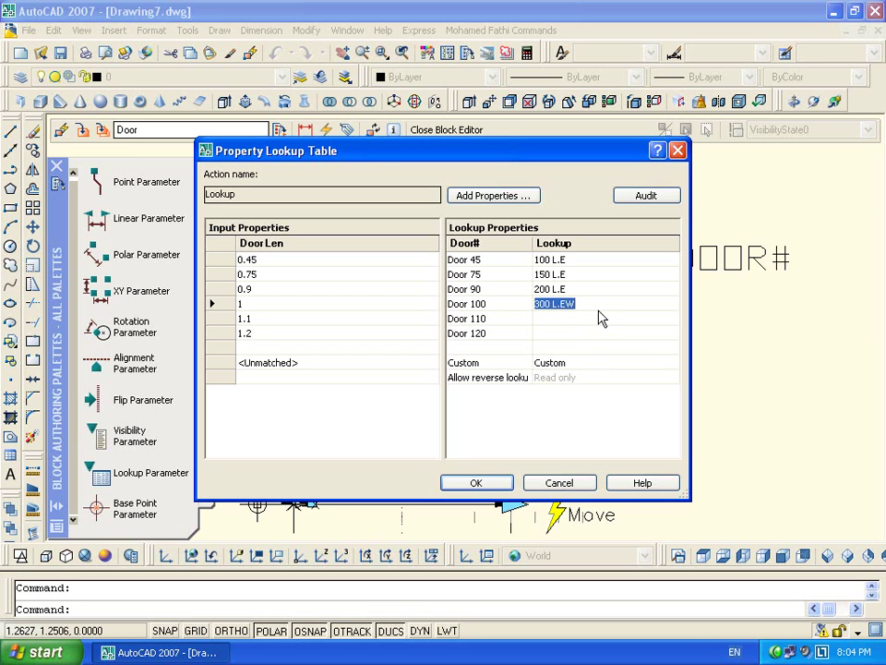
pyautogui.press('Tab')
pyautogui.press('Up')
# Remove the stray W from Door 100's value, enter 400 L.E for Door 110, and close the table
pyautogui.click(607, 303)
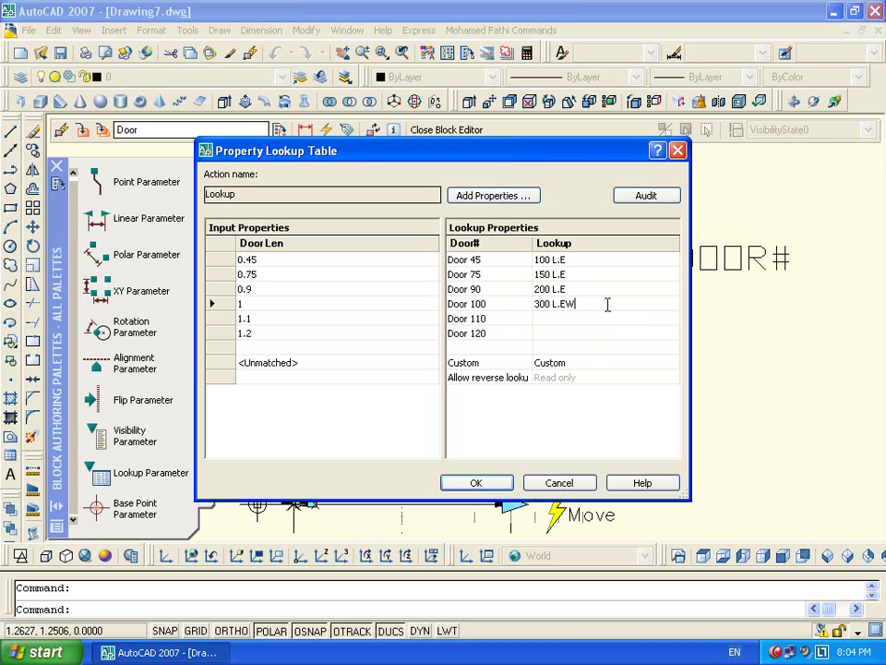
pyautogui.press('BackSpace')
pyautogui.click(609, 315)
pyautogui.write('400 L.E')
pyautogui.press('Return')
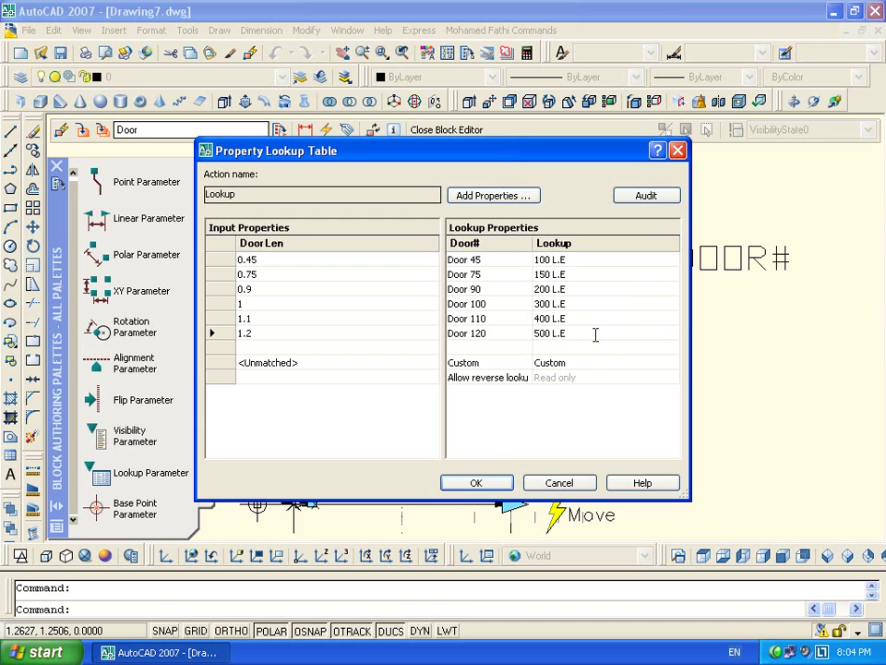
pyautogui.click(497, 480)
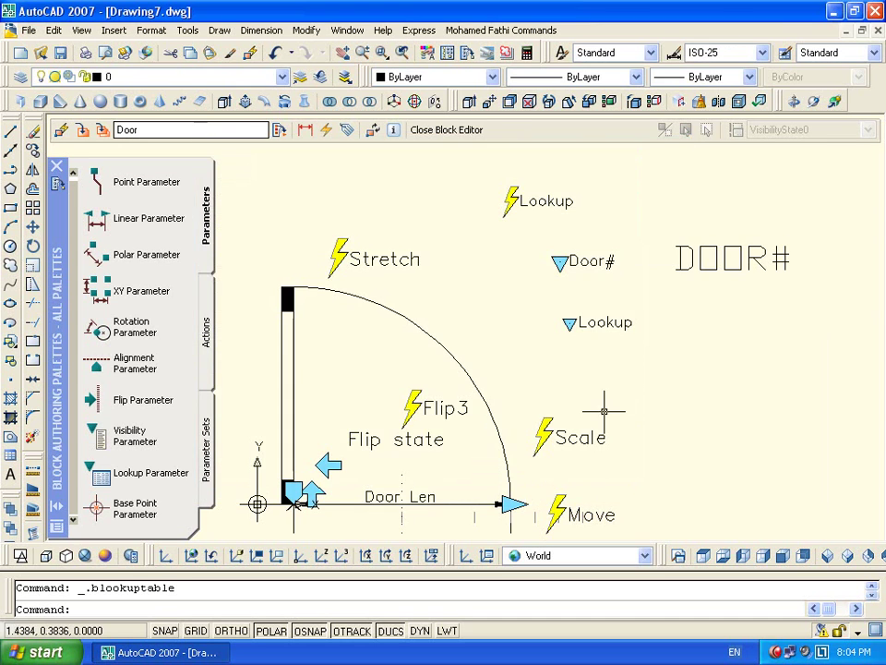
pyautogui.click(577, 324)
pyautogui.rightClick(574, 323)
# Set both the Lookup label and Parameter name of the new lookup parameter to Cost
pyautogui.click(637, 651)
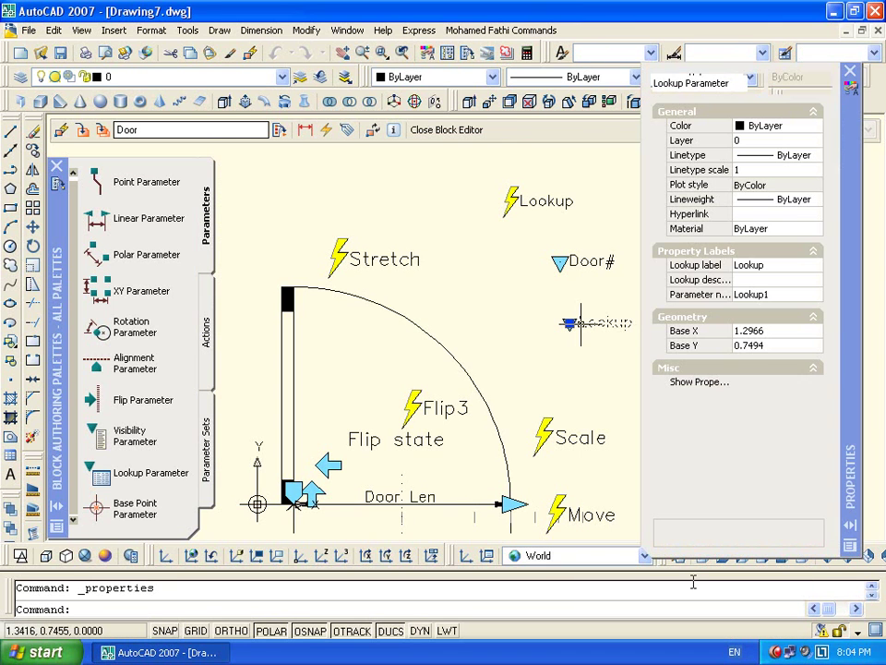
pyautogui.click(782, 265)
pyautogui.write('Cost')
pyautogui.press('Return')
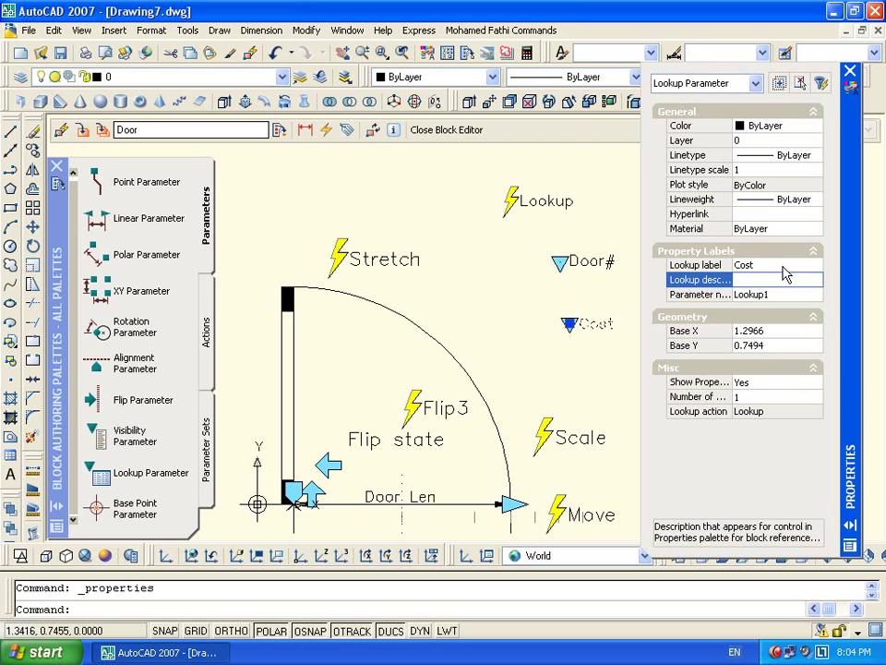
pyautogui.click(752, 294)
pyautogui.write('Co')
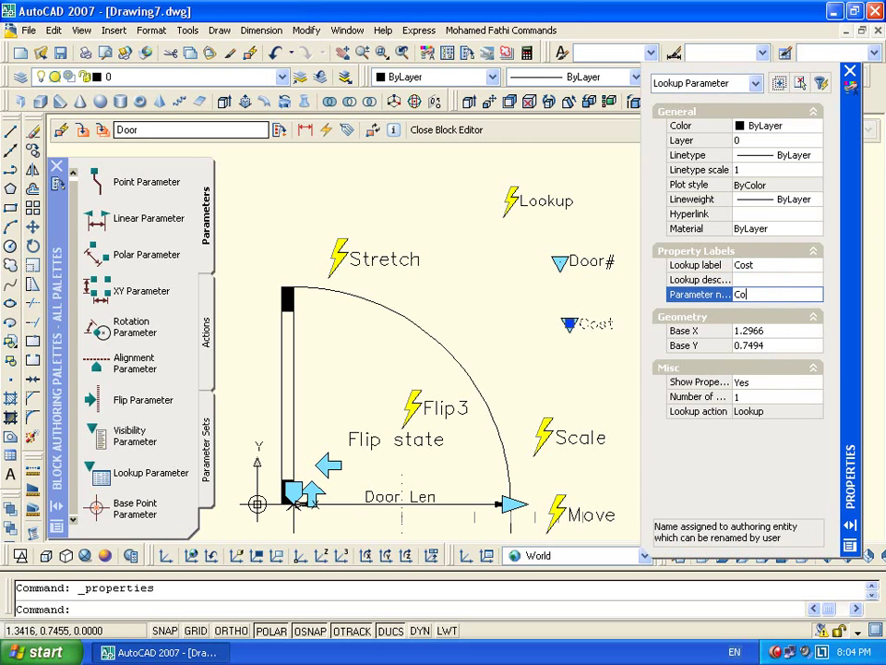
pyautogui.write('st')
pyautogui.press('Return')
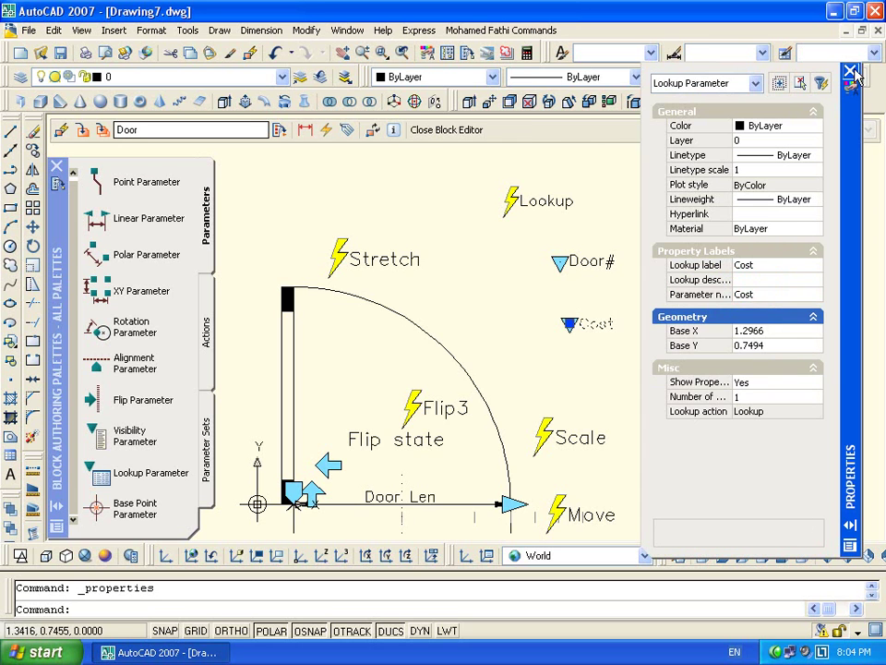
pyautogui.click(850, 72)
pyautogui.press('Escape')
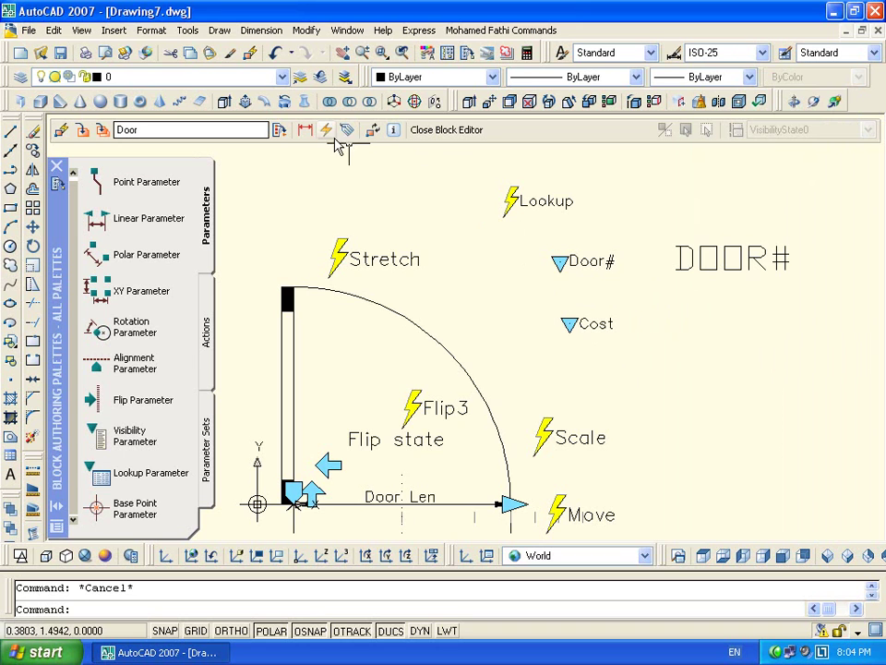
# Define a COST attribute whose value is a Cost field and place it below DOOR#
pyautogui.click(347, 130)
pyautogui.doubleClick(569, 361)
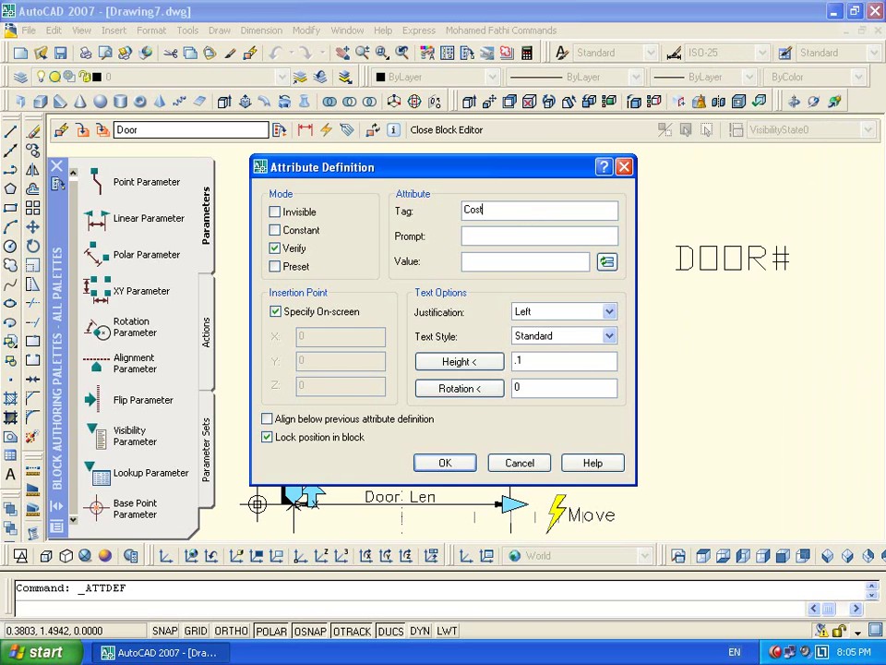
pyautogui.click(606, 262)
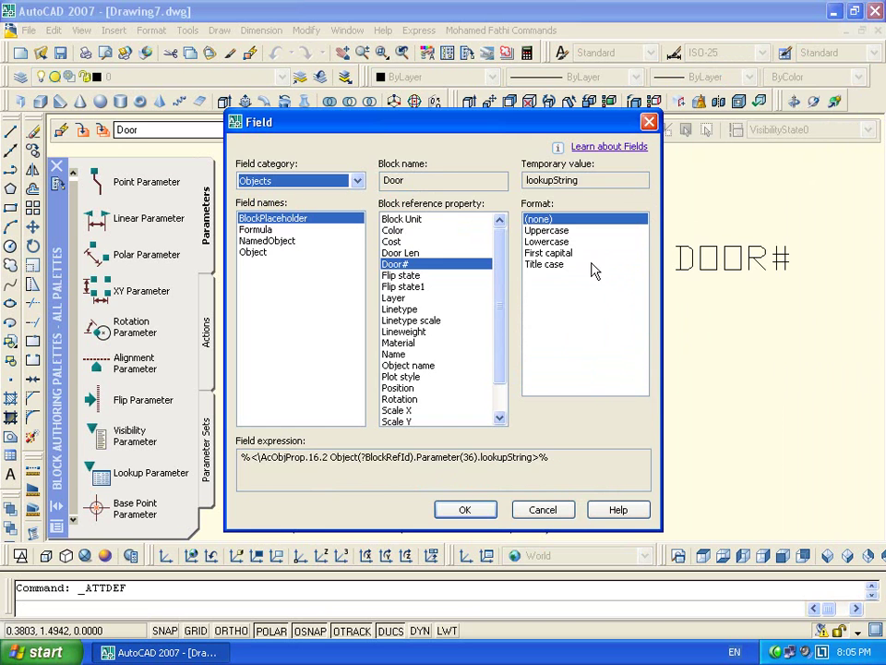
pyautogui.click(392, 241)
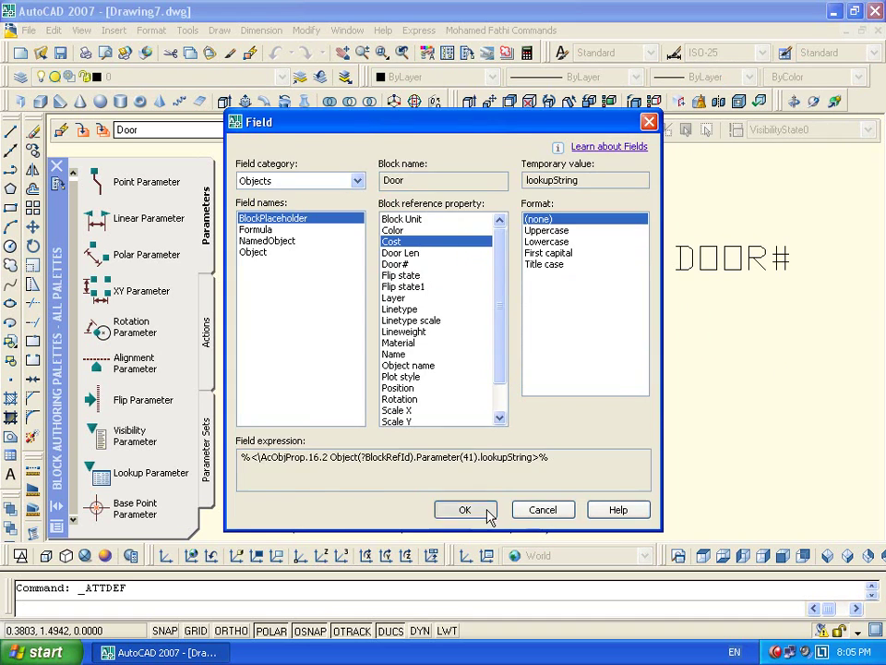
pyautogui.click(465, 509)
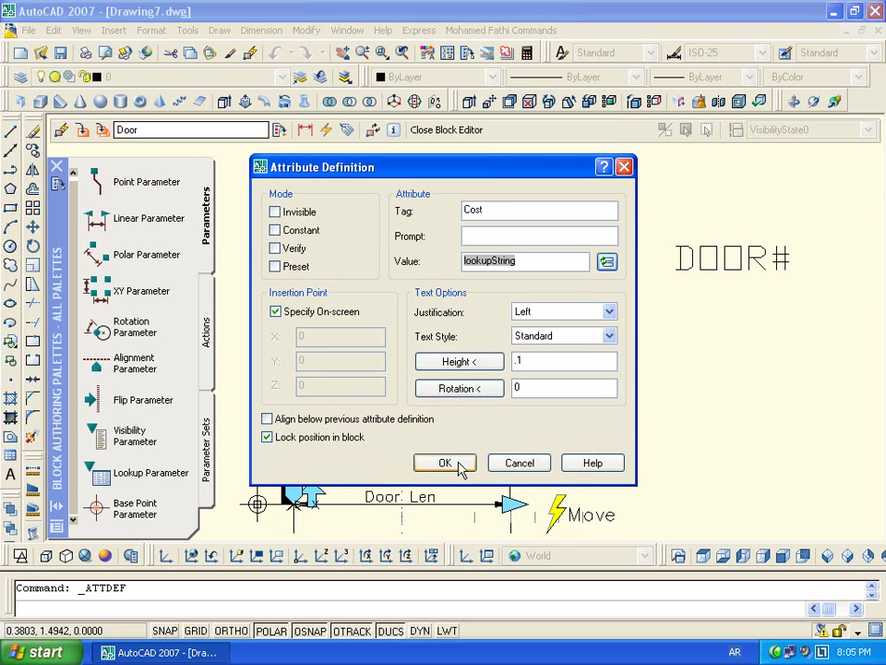
pyautogui.click(445, 464)
pyautogui.click(676, 324)
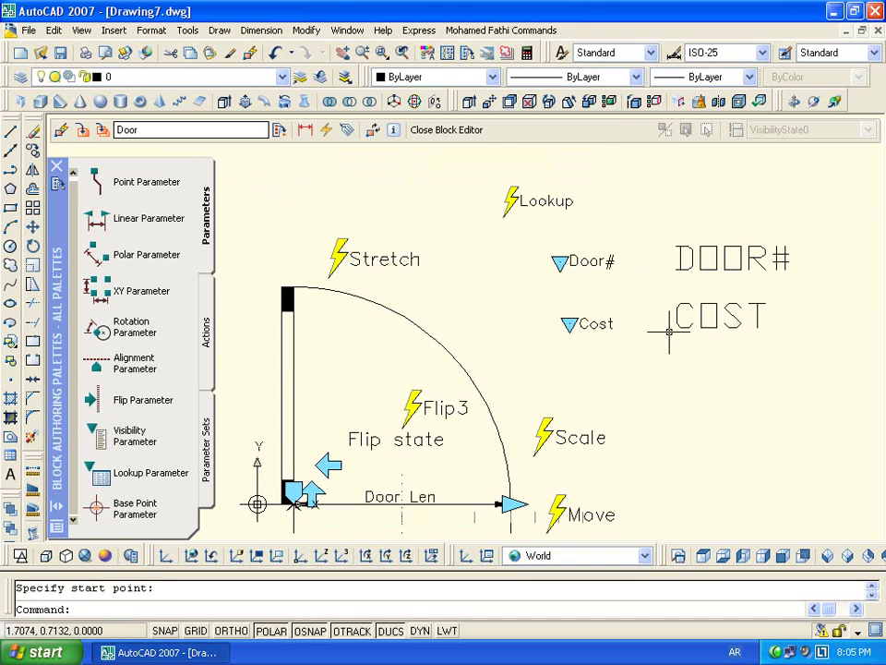
# Open the Move action's object selection for editing
pyautogui.moveTo(701, 341); pyautogui.dragTo(594, 346, button='middle')
pyautogui.moveTo(496, 457); pyautogui.dragTo(592, 322, button='middle')
pyautogui.doubleClick(554, 378)
pyautogui.moveTo(553, 379); pyautogui.dragTo(594, 522, button='middle')
# Add an object to the Move action, then reopen its object set and cancel
pyautogui.click(598, 336)
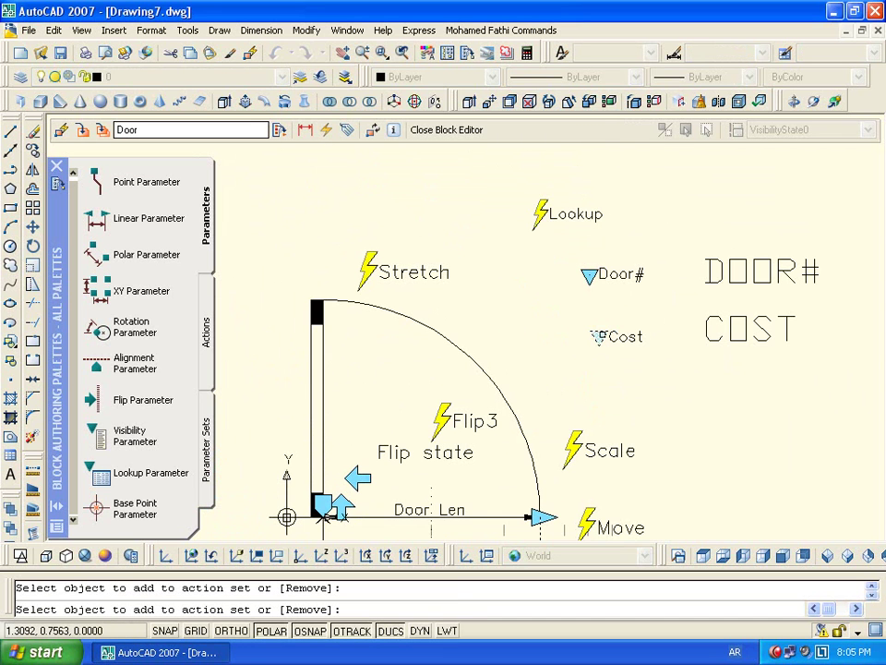
pyautogui.press('Return')
pyautogui.scroll(-4, 573, 401)
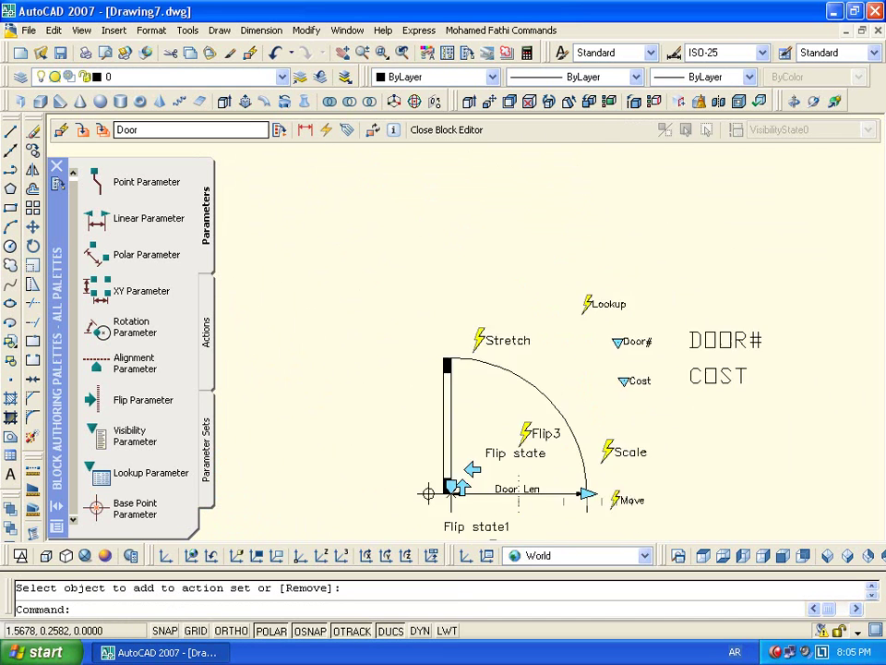
pyautogui.scroll(4, 544, 374)
pyautogui.doubleClick(508, 360)
pyautogui.moveTo(609, 283); pyautogui.dragTo(616, 364, button='middle')
pyautogui.press('Escape')
# Grip-move DOOR# beside the Door# parameter and line COST up beneath it
pyautogui.click(674, 189)
pyautogui.click(597, 310)
pyautogui.write('%')
pyautogui.press('Return')
pyautogui.click(618, 321)
pyautogui.press('Escape')
pyautogui.click(709, 191)
pyautogui.click(597, 245)
pyautogui.click(606, 216)
pyautogui.click(556, 216)
pyautogui.click(605, 270)
pyautogui.click(556, 269)
# Add the DOOR# and COST texts to the Move action's object set and close the Block Editor
pyautogui.press('Escape')
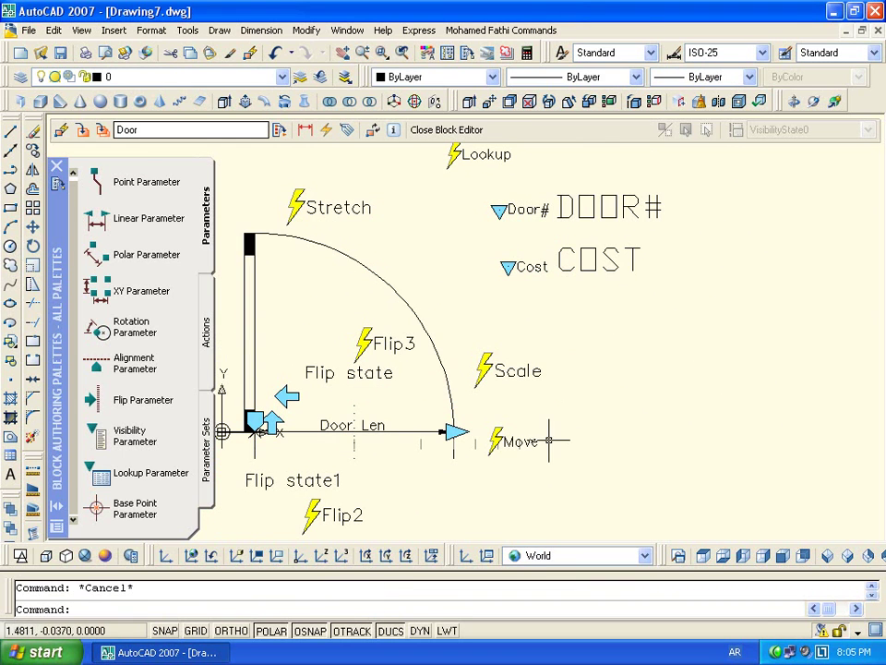
pyautogui.doubleClick(514, 441)
pyautogui.click(701, 180)
pyautogui.click(585, 331)
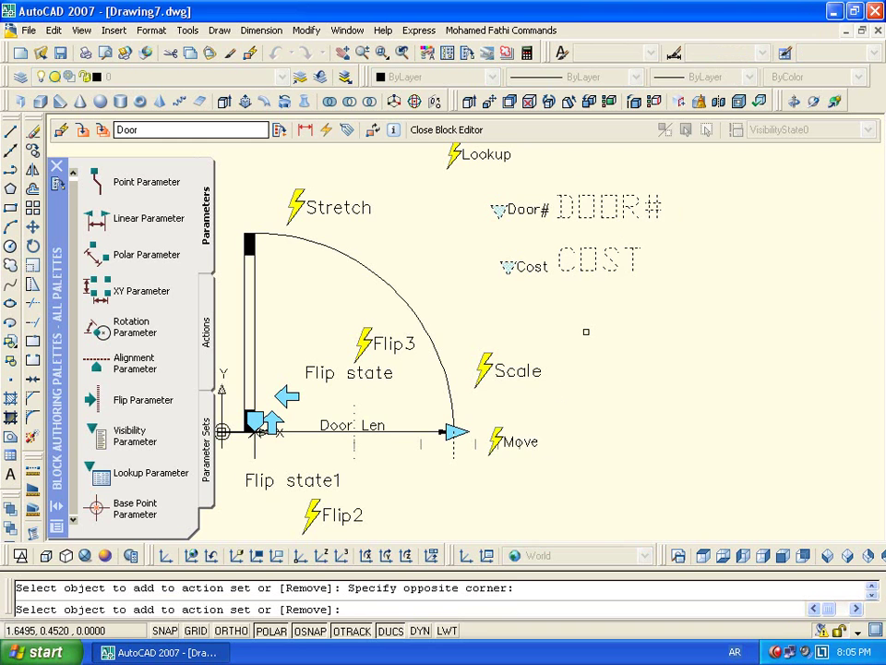
pyautogui.press('Return')
pyautogui.click(445, 130)
# Save the Door block, then set the inserted door to Door 45 costing 400 L.E
pyautogui.click(372, 371)
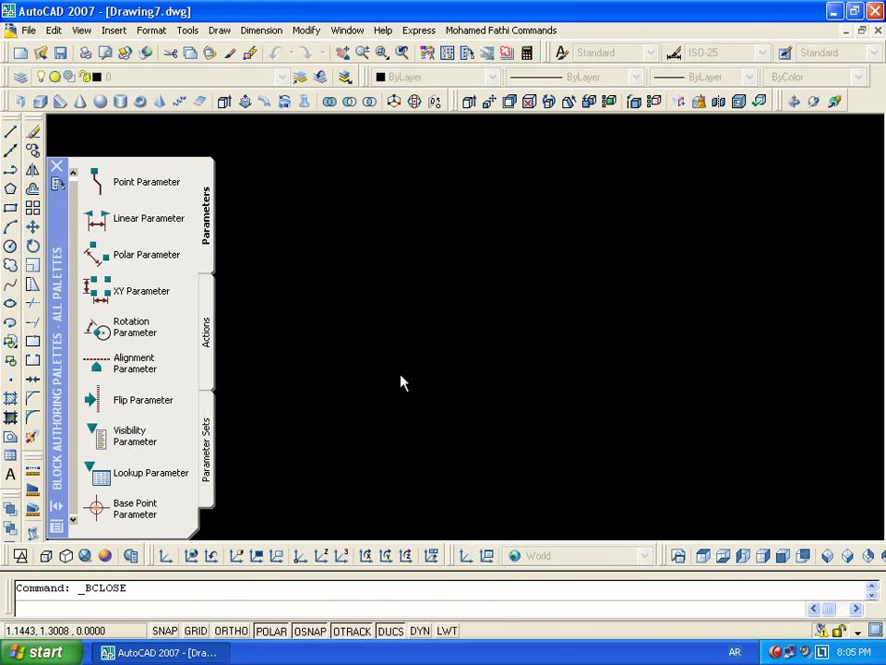
pyautogui.click(590, 248)
pyautogui.click(515, 316)
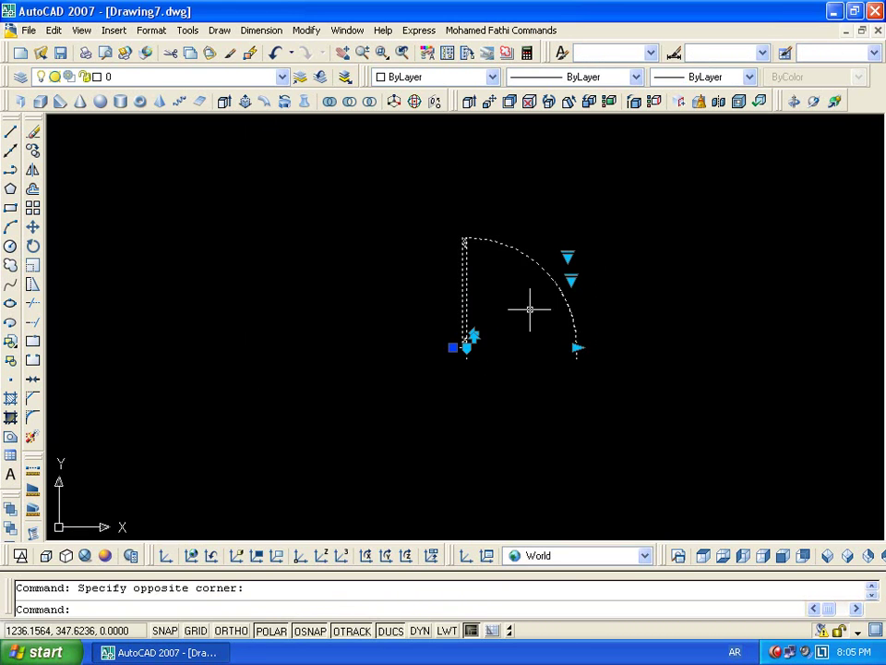
pyautogui.scroll(2, 543, 281)
pyautogui.click(591, 235)
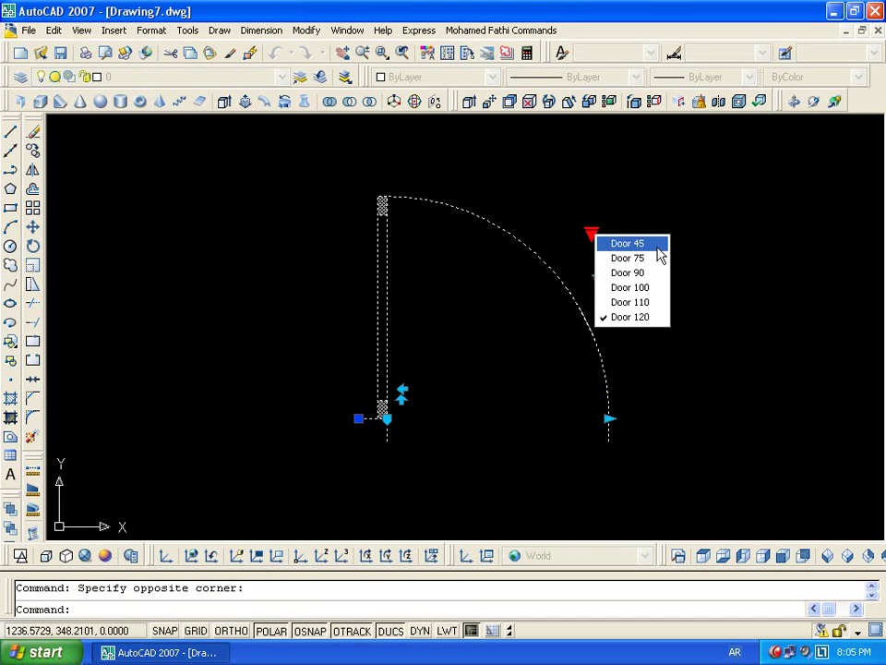
pyautogui.click(658, 246)
pyautogui.click(600, 282)
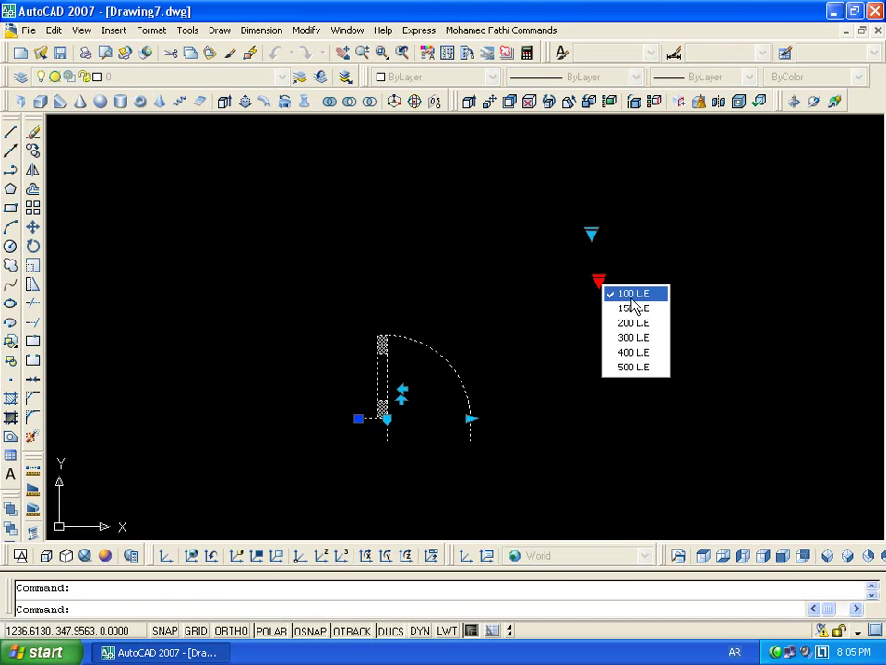
pyautogui.click(641, 351)
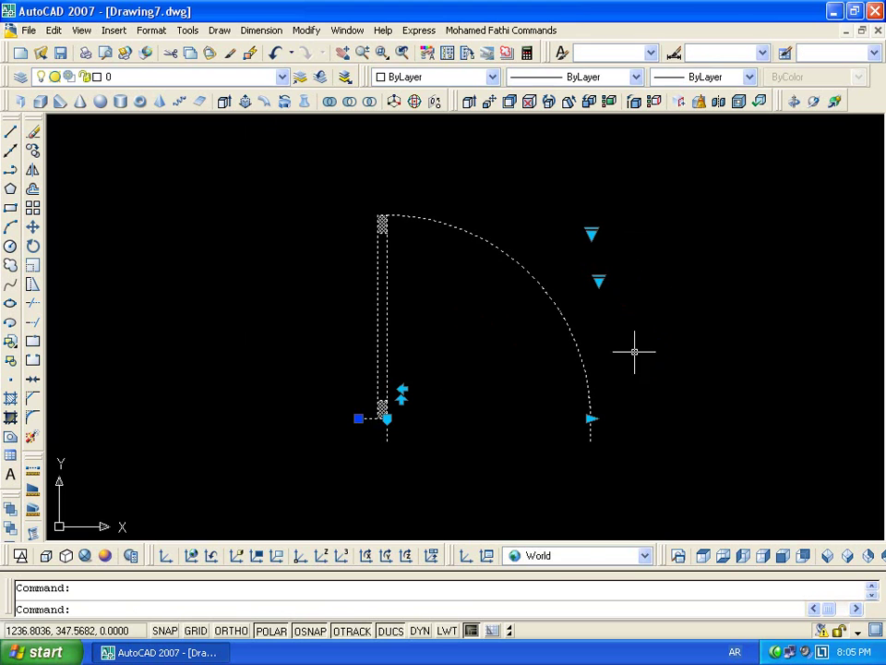
# Switch the door from Door 110 to Door 120 and set its cost to 400 L.E
pyautogui.click(591, 236)
pyautogui.click(663, 308)
pyautogui.click(559, 254)
pyautogui.click(595, 238)
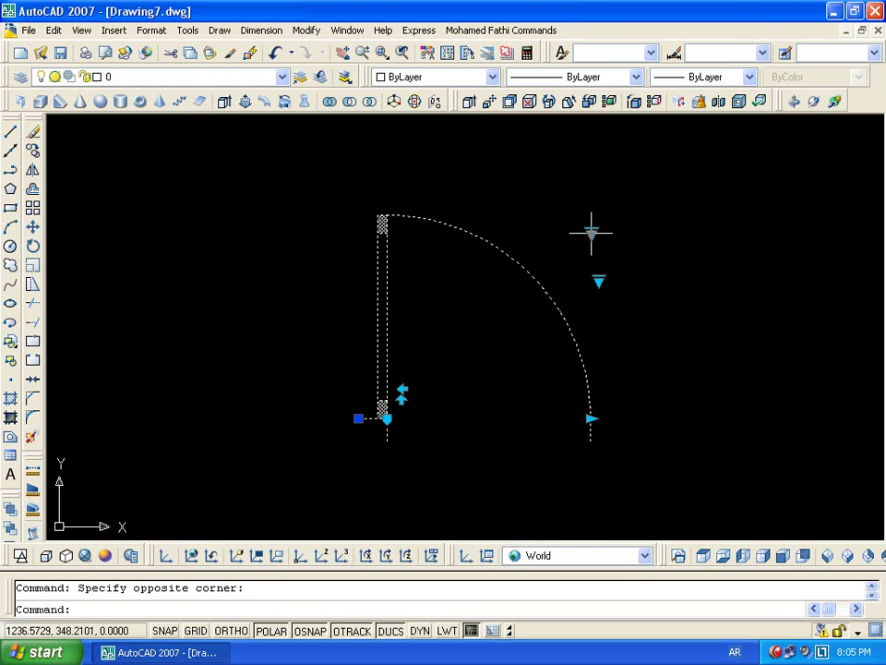
pyautogui.click(596, 239)
pyautogui.click(651, 318)
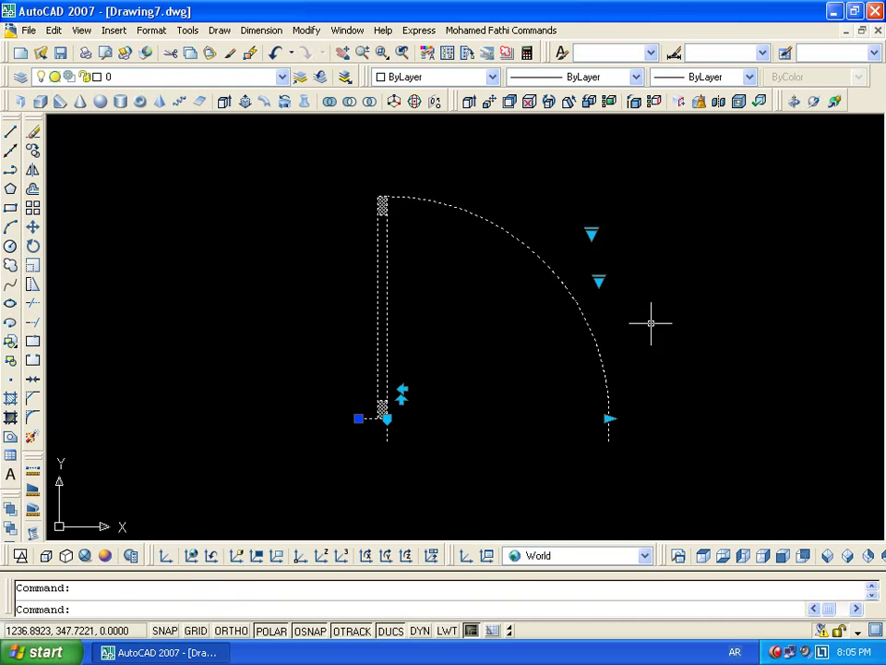
pyautogui.scroll(-2, 651, 357)
pyautogui.moveTo(651, 357); pyautogui.dragTo(501, 305, button='middle')
pyautogui.scroll(3, 475, 276)
pyautogui.click(474, 276)
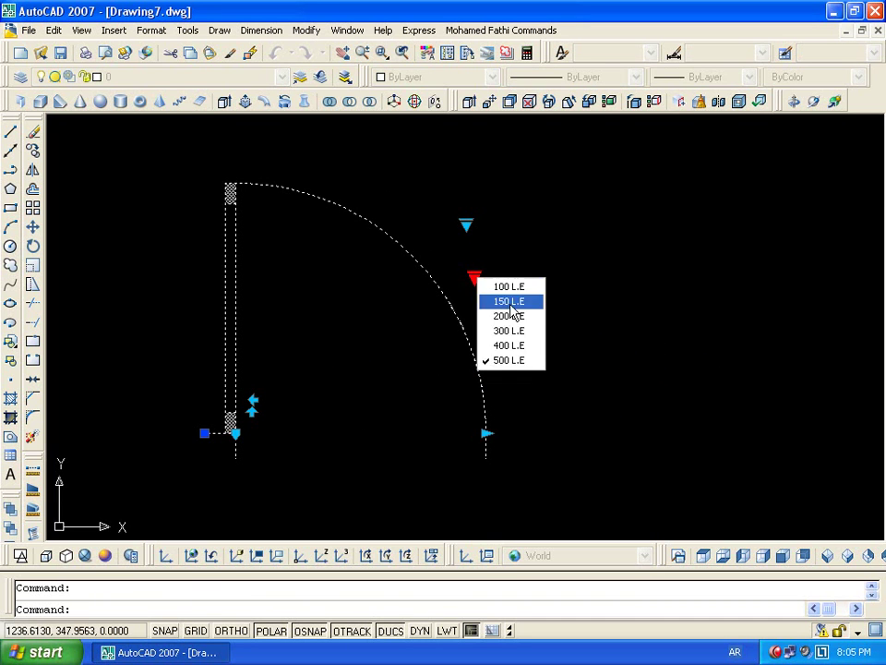
pyautogui.click(533, 354)
# Zoom to the whole drawing and open the Door block for editing
pyautogui.press('Escape')
pyautogui.click(566, 214)
pyautogui.press('Escape')
pyautogui.middleClick(471, 383)
pyautogui.middleClick(470, 383)
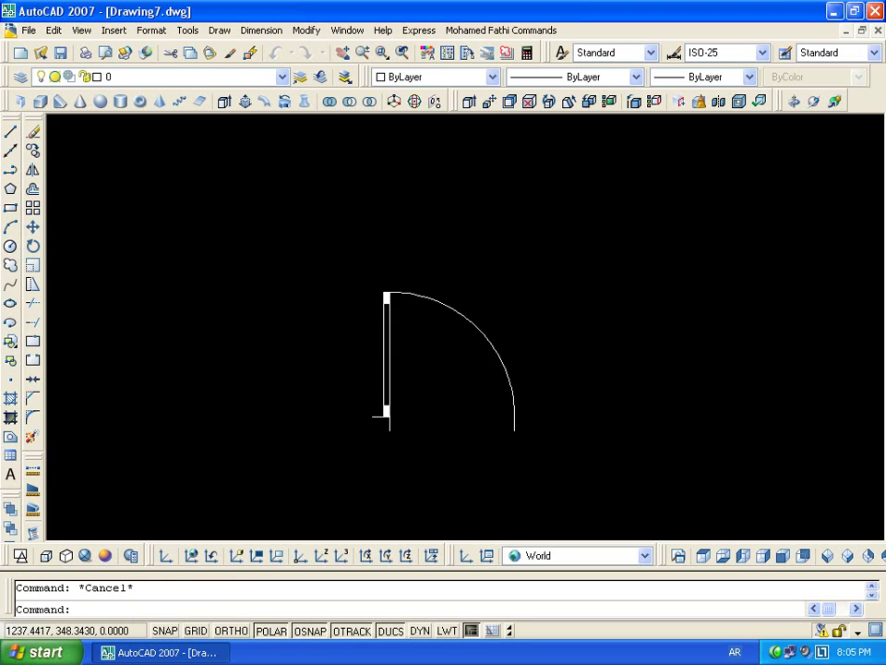
pyautogui.moveTo(535, 332); pyautogui.dragTo(524, 353)
pyautogui.doubleClick(615, 291)
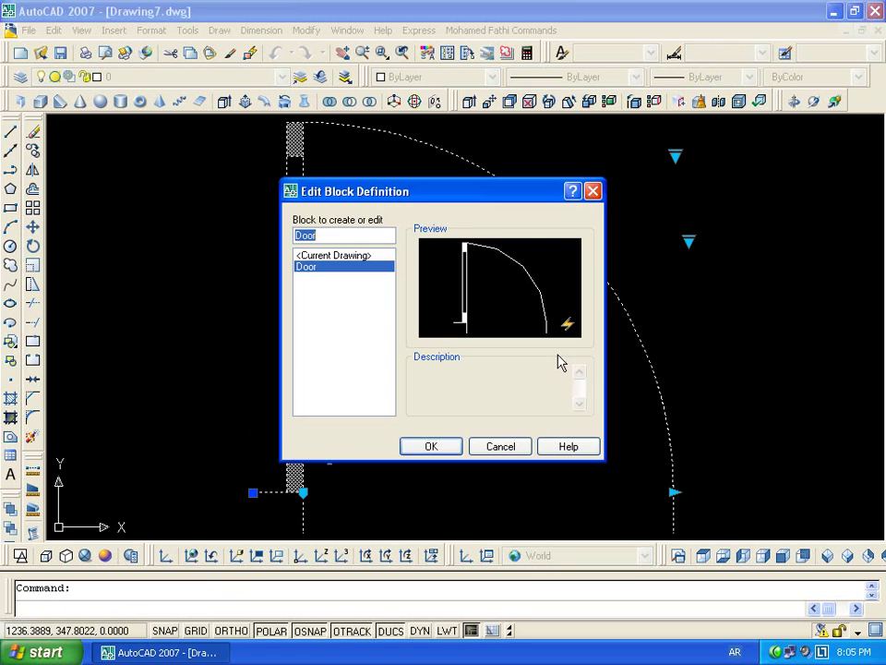
# Open the Door block in the Block Editor and nudge the DOOR# attribute slightly right
pyautogui.click(439, 448)
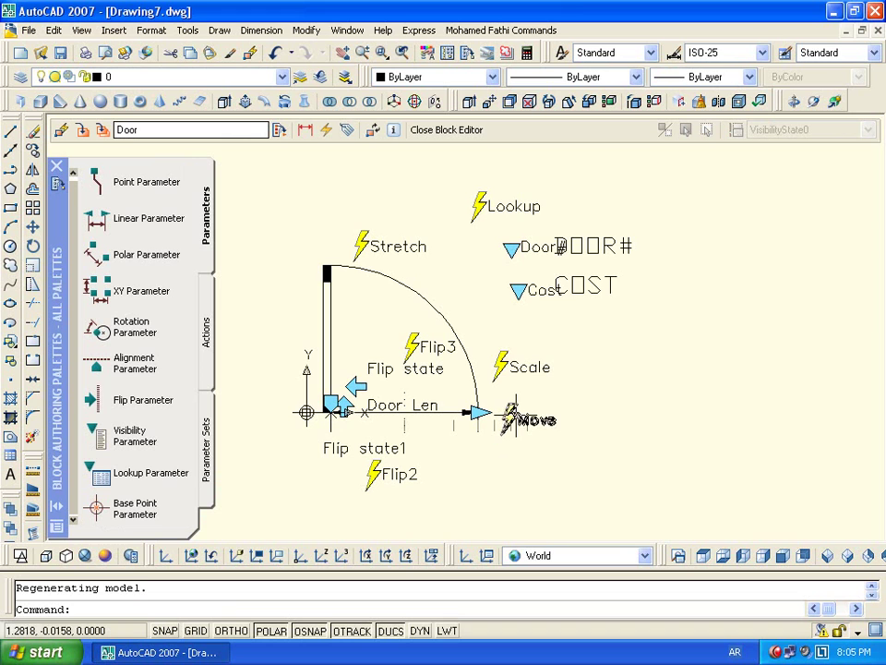
pyautogui.write('t')
pyautogui.press('Return')
pyautogui.click(573, 293)
pyautogui.click(594, 305)
pyautogui.click(557, 292)
pyautogui.press('Escape')
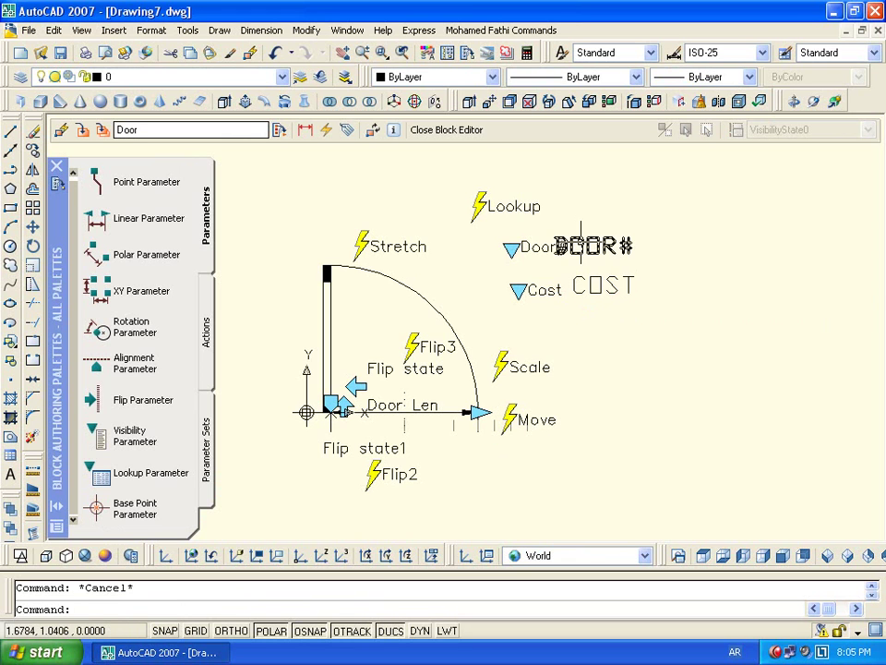
pyautogui.click(551, 240)
pyautogui.click(571, 258)
pyautogui.click(555, 251)
pyautogui.click(581, 250)
pyautogui.press('Escape')
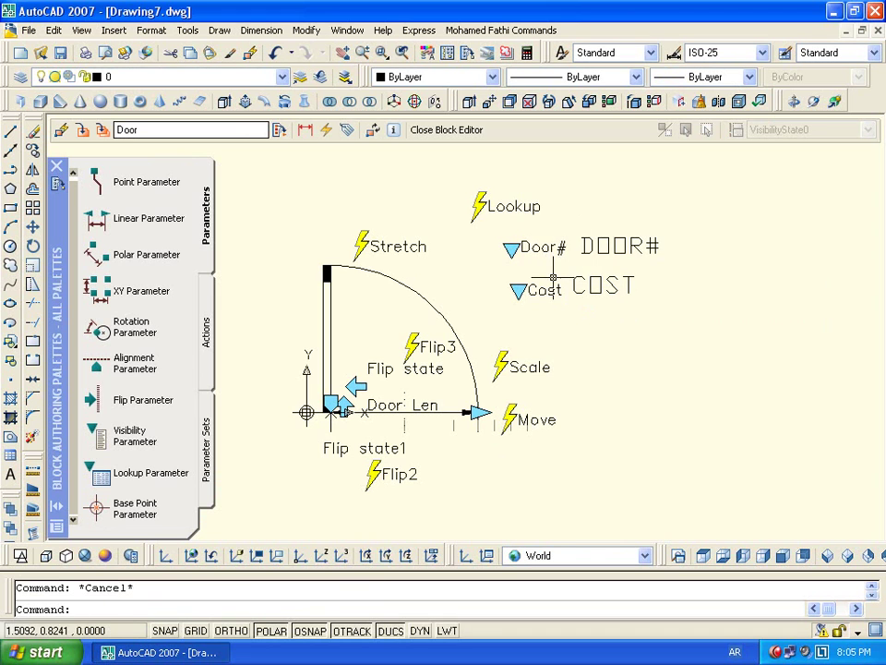
# Inspect the DOOR# and COST attribute definitions without changing them
pyautogui.doubleClick(604, 244)
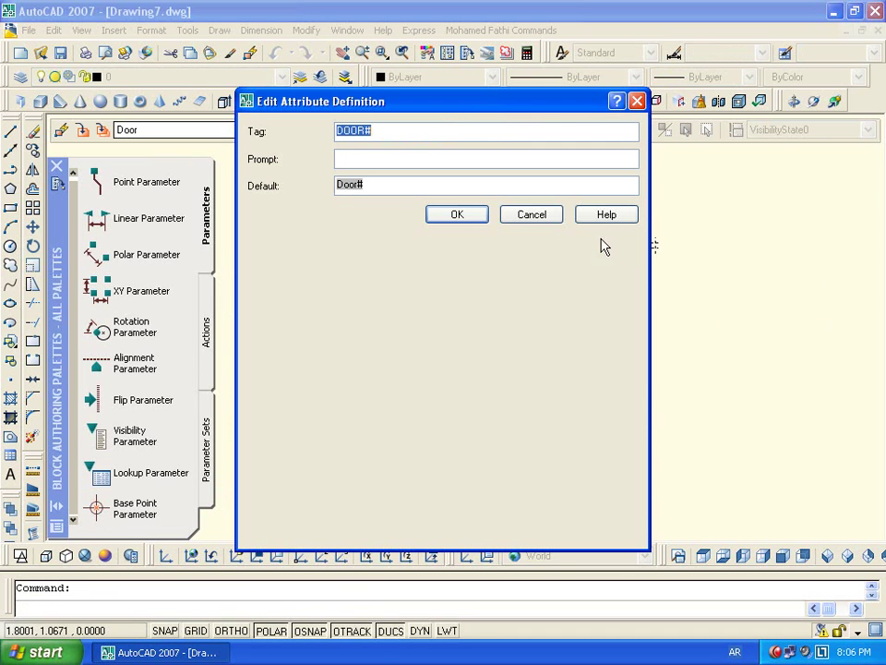
pyautogui.click(532, 220)
pyautogui.press('Escape')
pyautogui.click(608, 281)
pyautogui.doubleClick(607, 279)
pyautogui.click(526, 215)
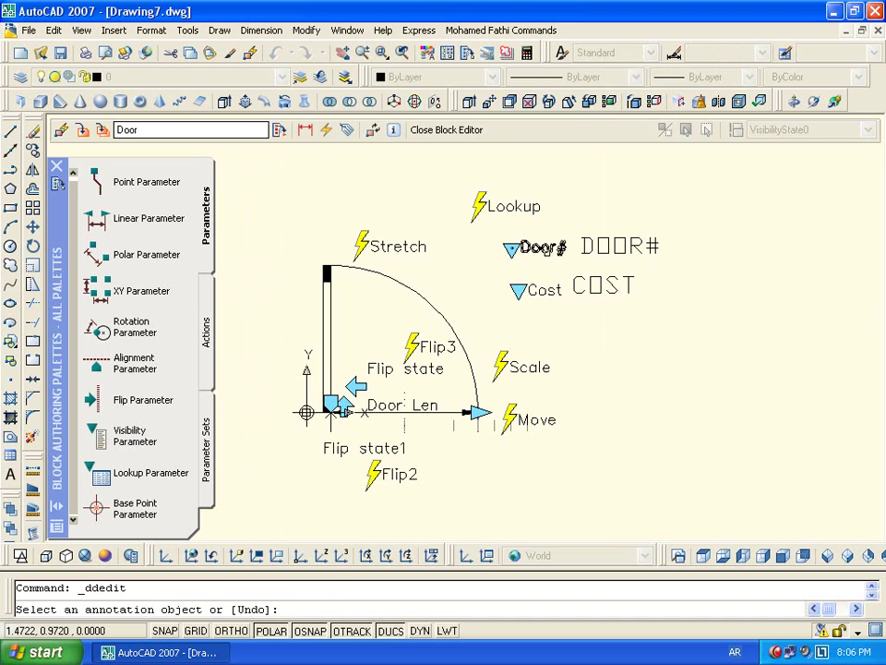
pyautogui.press('Escape')
pyautogui.click(584, 287)
pyautogui.doubleClick(600, 288)
pyautogui.press('Escape')
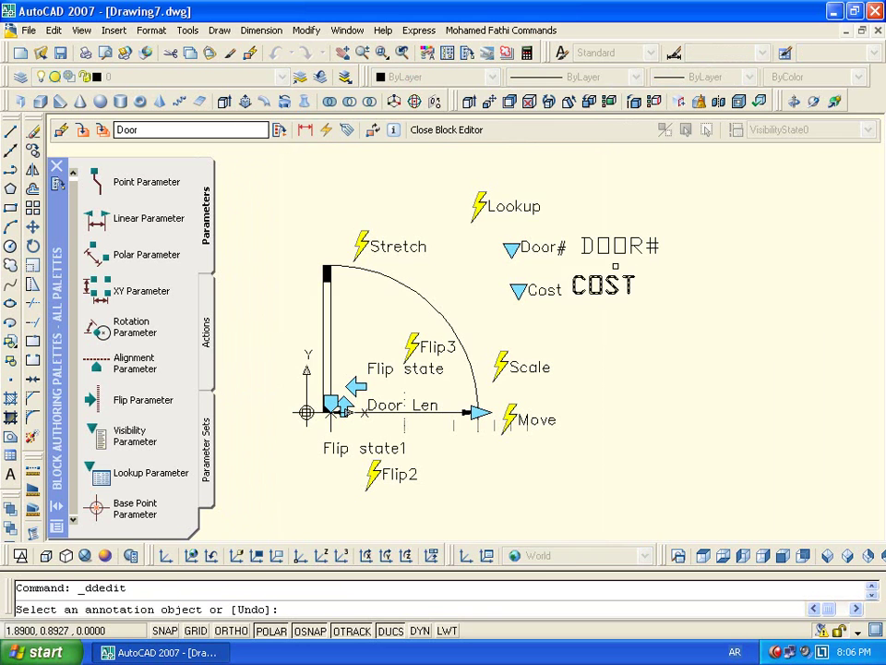
pyautogui.press('Escape')
# Delete the DOOR# and COST attribute definitions and start a new attribute definition
pyautogui.click(589, 327)
pyautogui.click(489, 185)
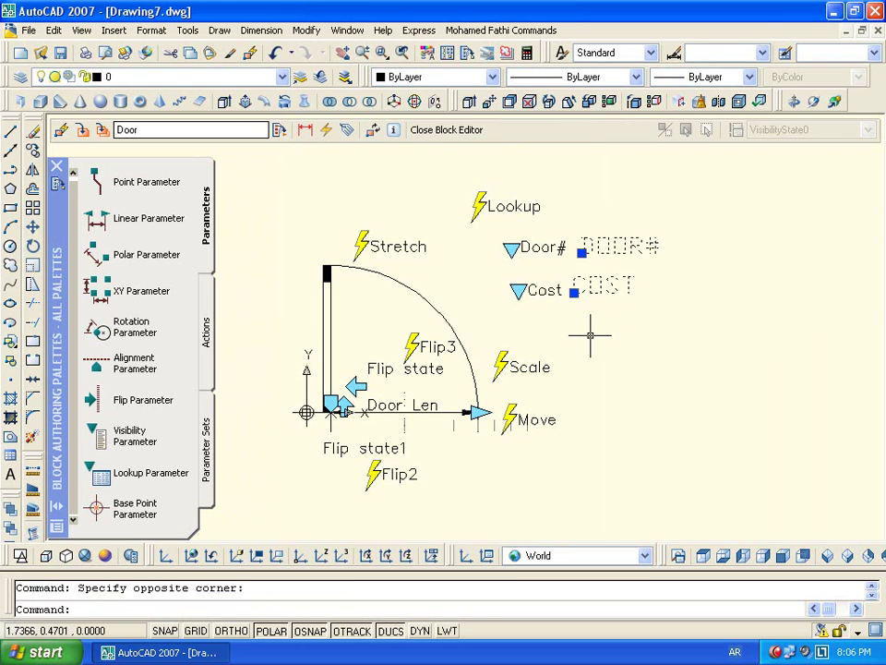
pyautogui.press('Delete')
pyautogui.click(347, 129)
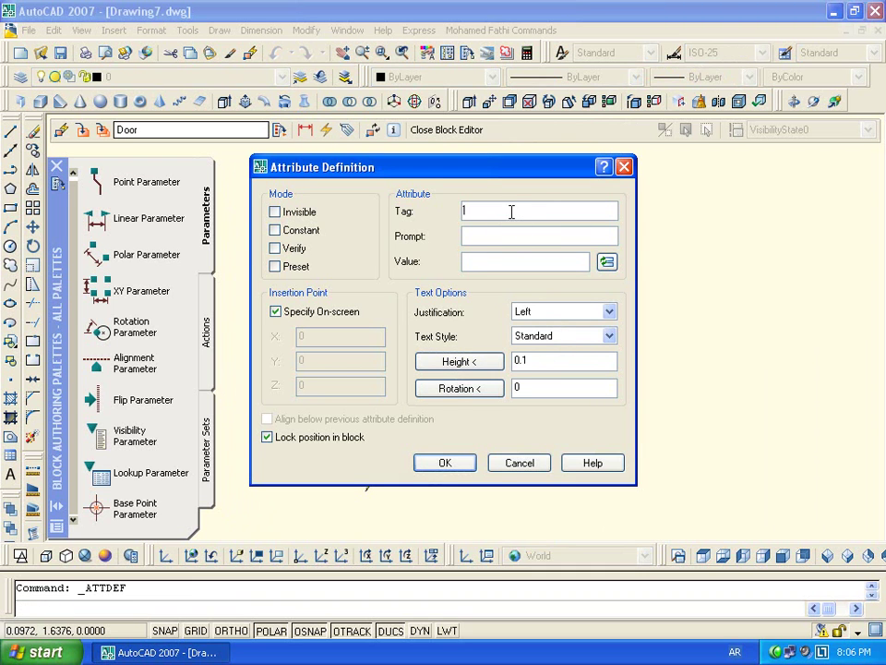
# Define a DOOR# attribute with its value field-linked to Door#, placed beside the Door# parameter
pyautogui.moveTo(531, 181); pyautogui.dragTo(589, 300)
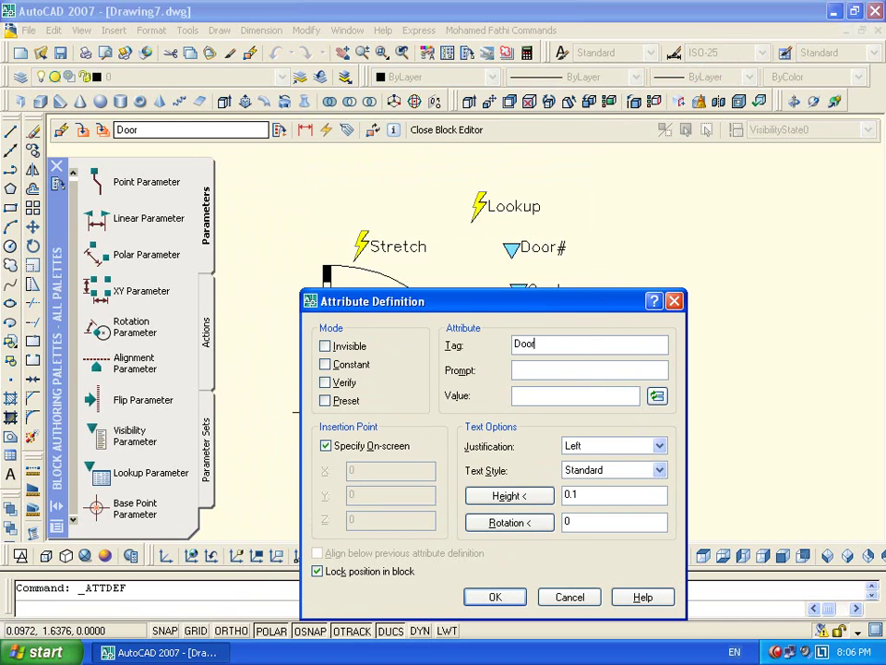
pyautogui.click(657, 396)
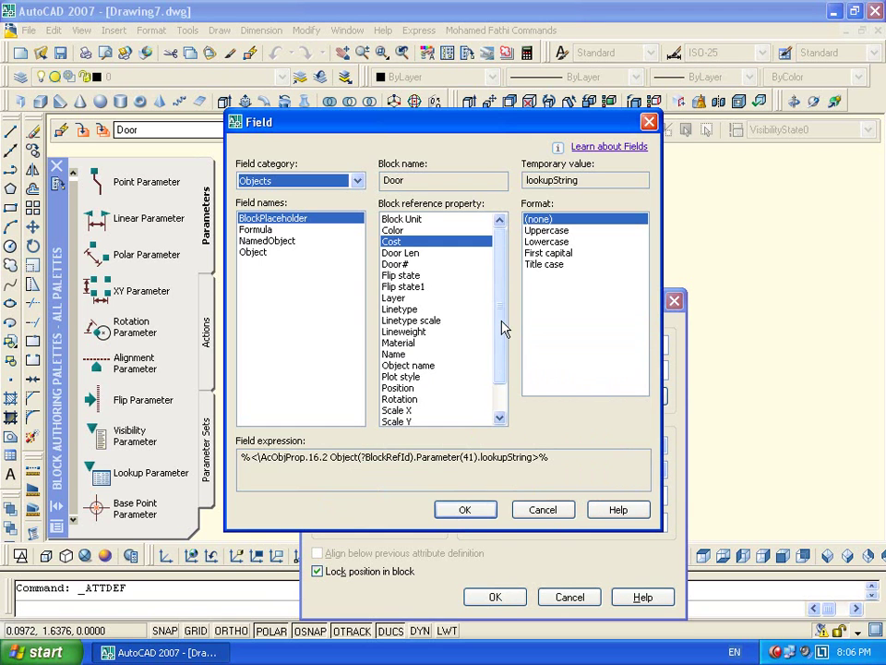
pyautogui.scroll(-1, 506, 328)
pyautogui.click(396, 252)
pyautogui.click(466, 509)
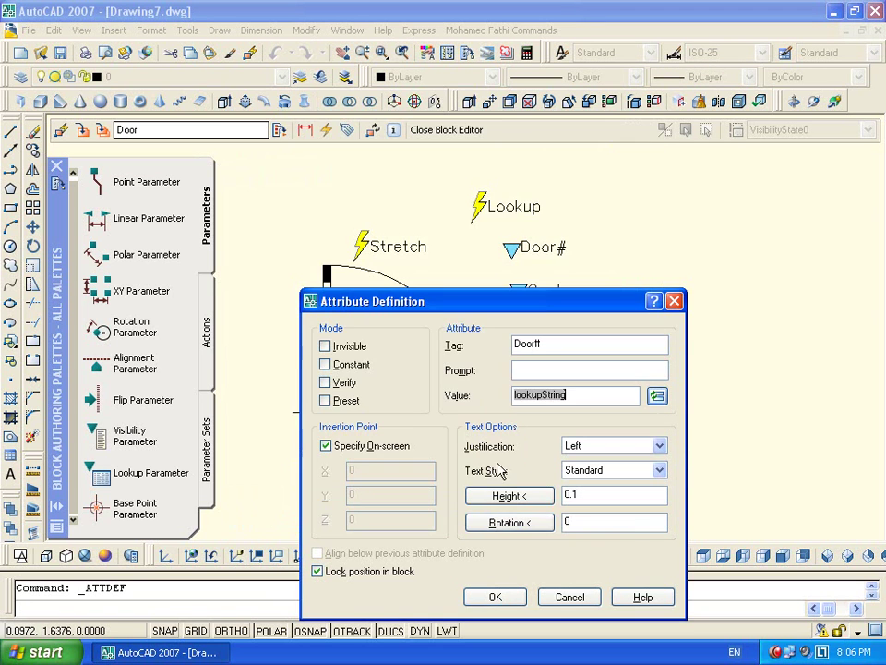
pyautogui.click(495, 596)
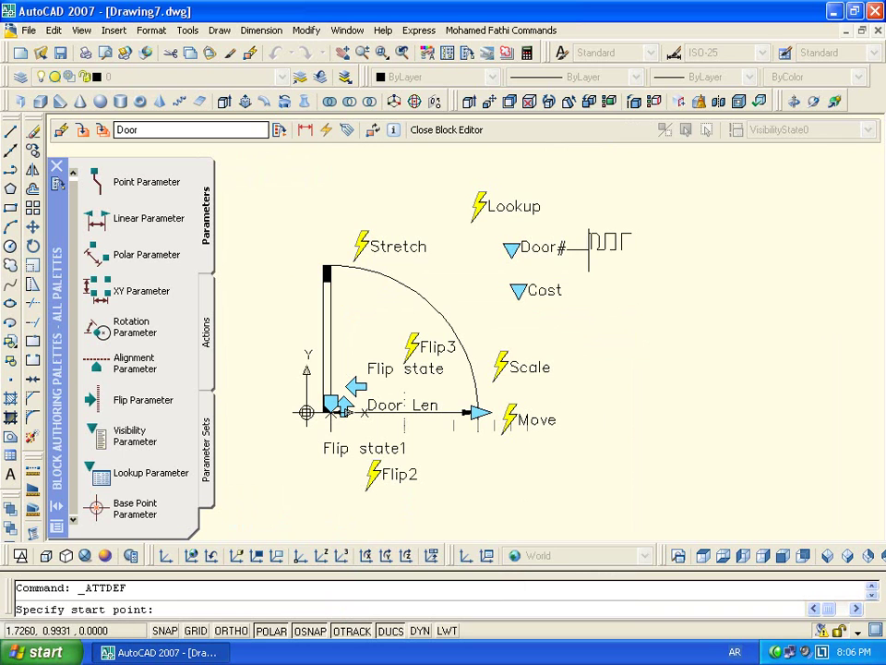
pyautogui.click(587, 250)
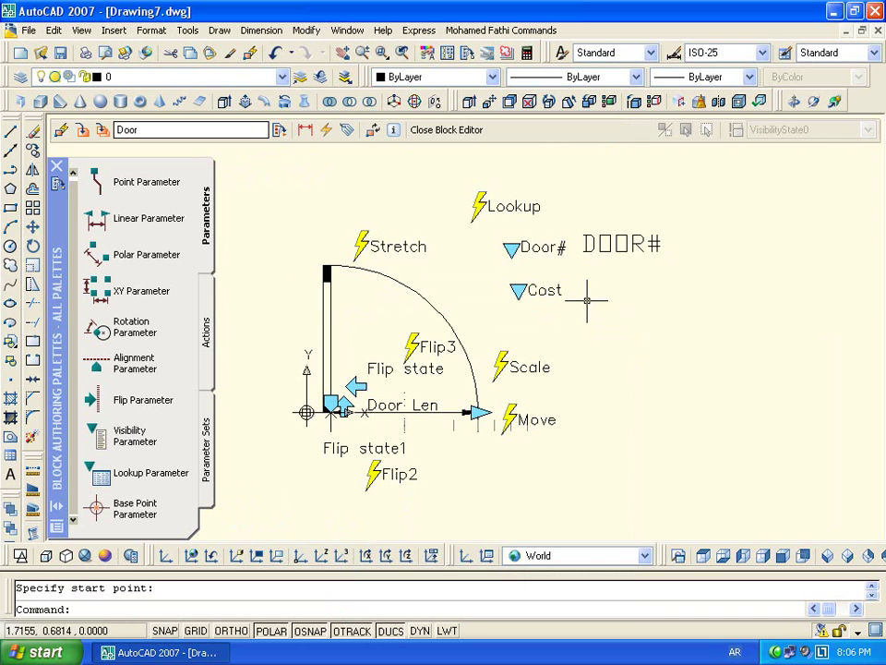
# Add a COST attribute field-linked to the Cost lookup beside it, then close and save the block
pyautogui.click(346, 130)
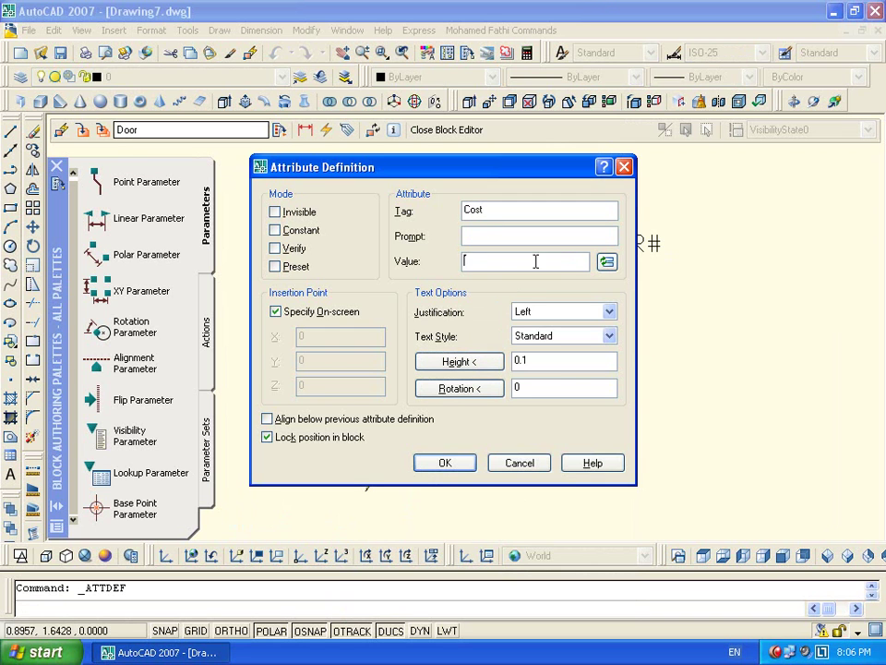
pyautogui.click(606, 263)
pyautogui.click(419, 244)
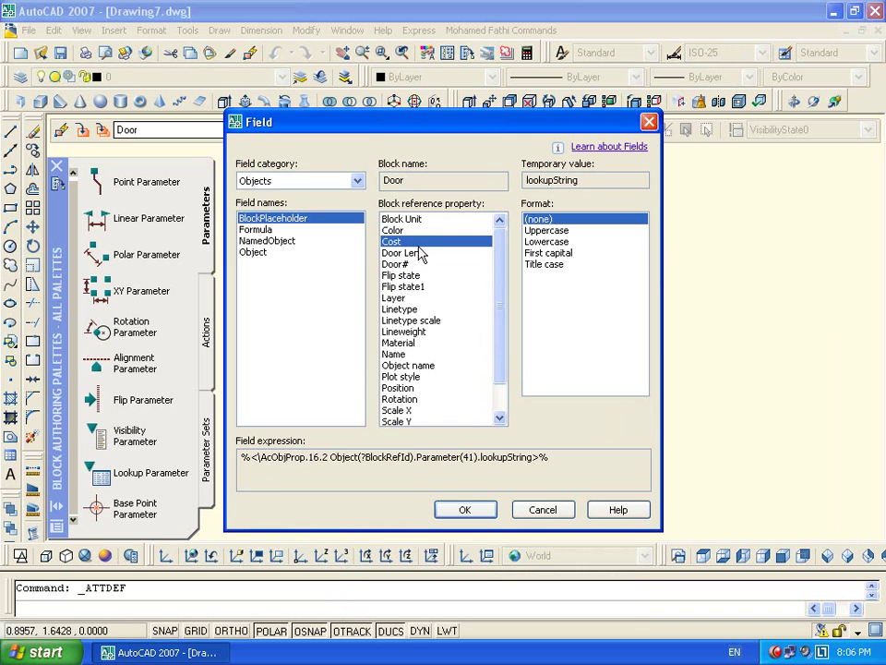
pyautogui.click(469, 509)
pyautogui.click(464, 466)
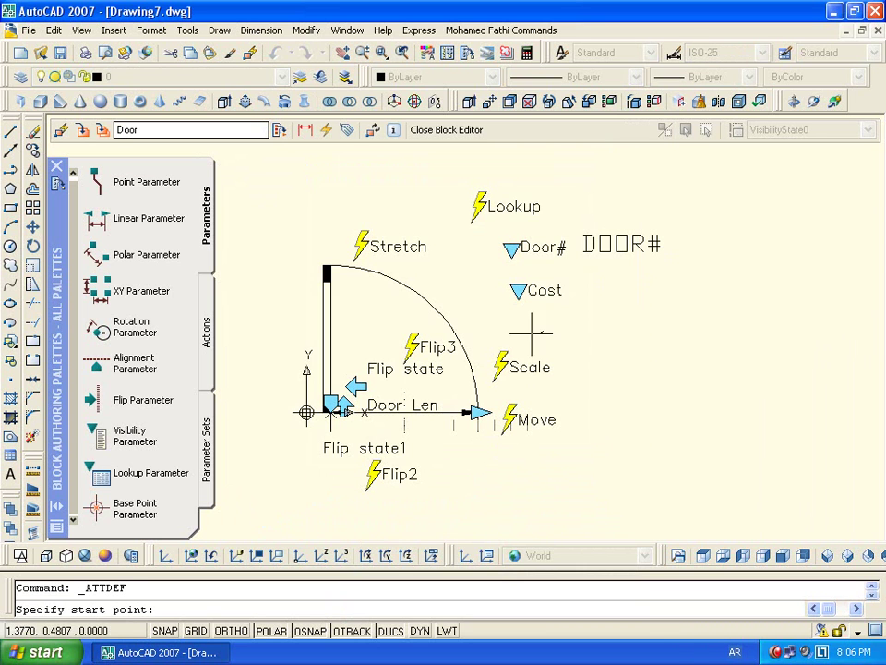
pyautogui.click(586, 295)
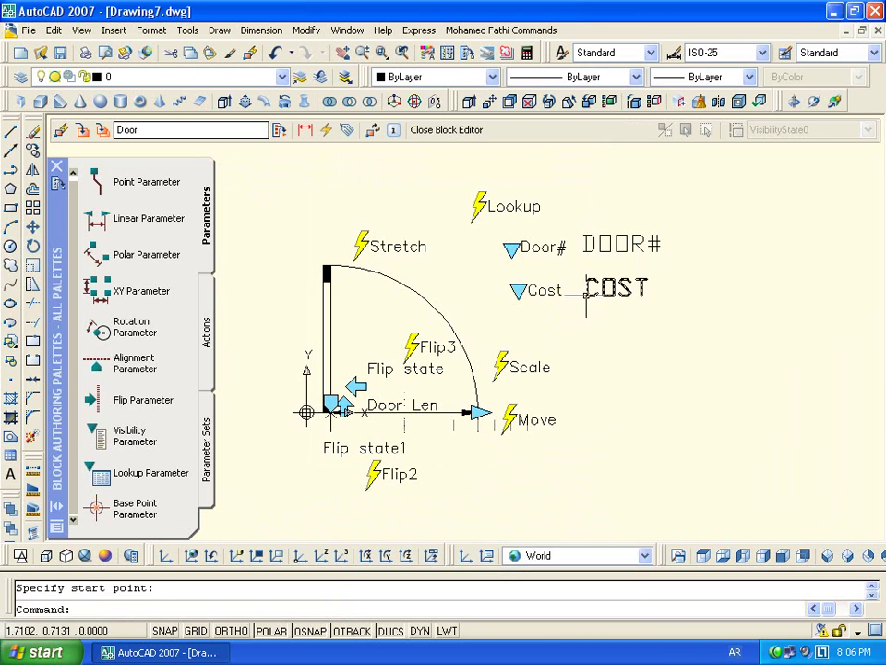
pyautogui.click(467, 138)
pyautogui.click(388, 369)
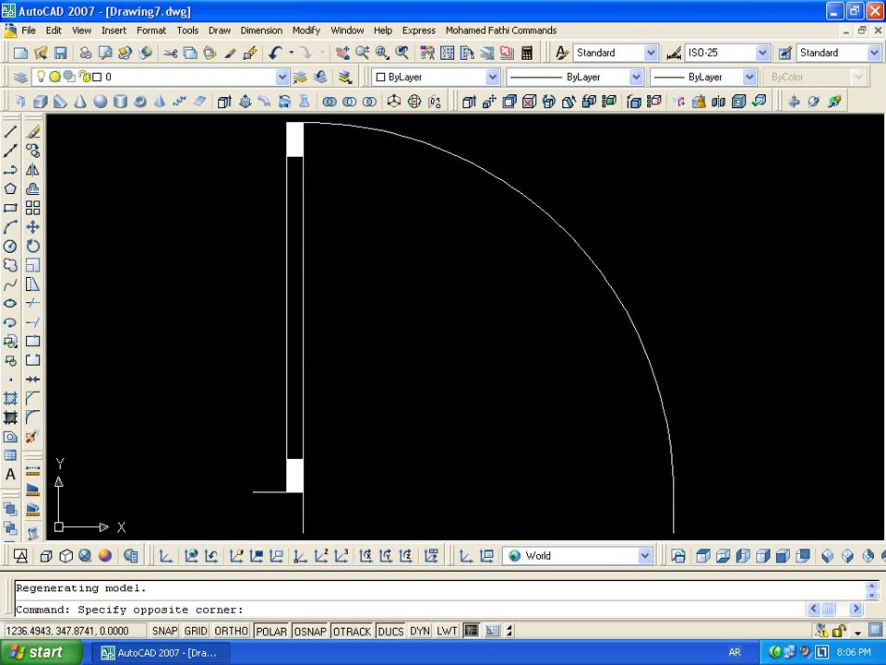
# Select the door and try cost values of 150 L.E, 300 L.E and higher to resize it
pyautogui.click(650, 263)
pyautogui.click(577, 332)
pyautogui.scroll(-3, 578, 332)
pyautogui.press('Escape')
pyautogui.click(599, 310)
pyautogui.click(619, 304)
pyautogui.click(620, 299)
pyautogui.click(652, 351)
pyautogui.click(620, 299)
pyautogui.click(653, 323)
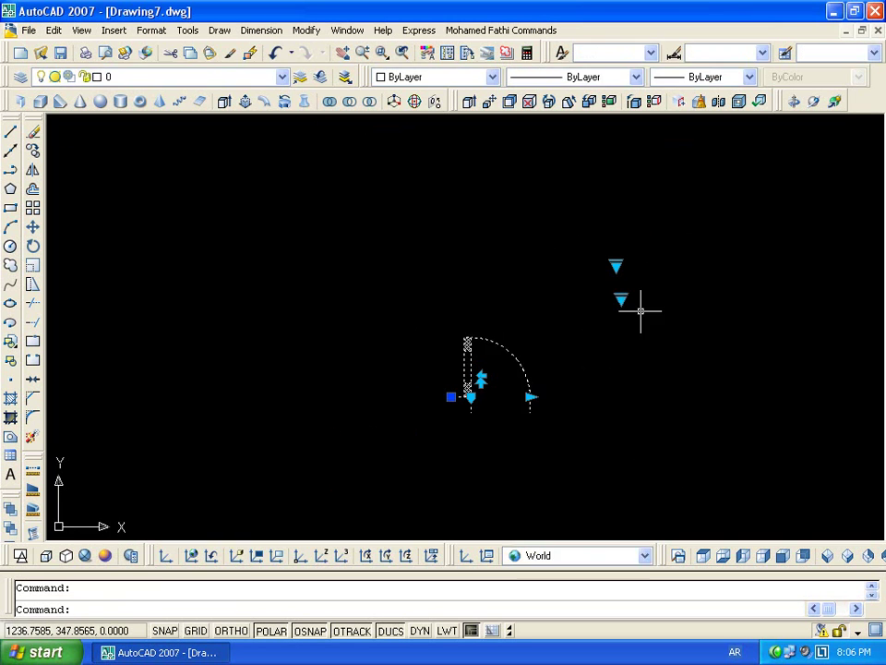
pyautogui.click(621, 299)
pyautogui.click(653, 352)
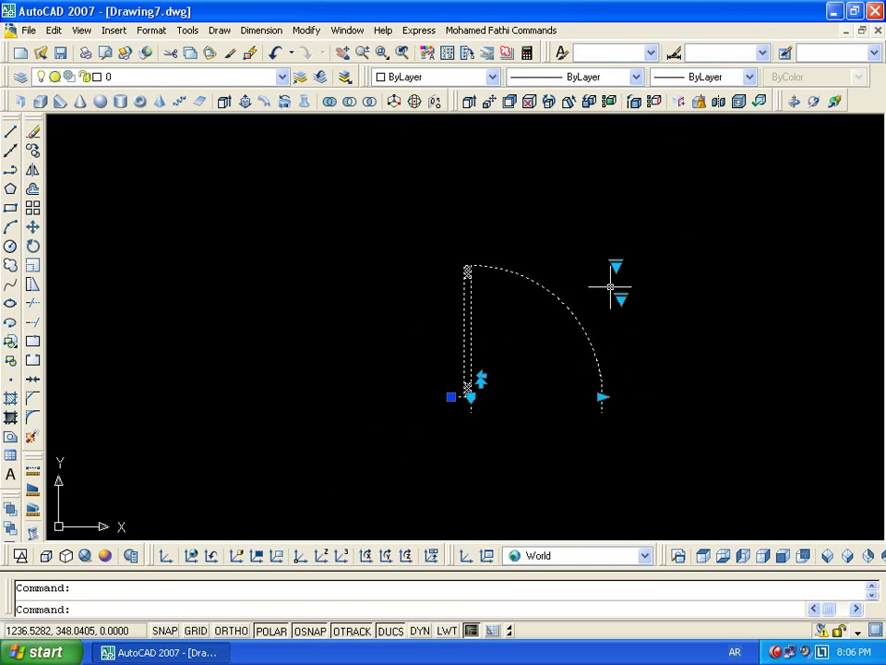
pyautogui.click(621, 298)
pyautogui.click(644, 367)
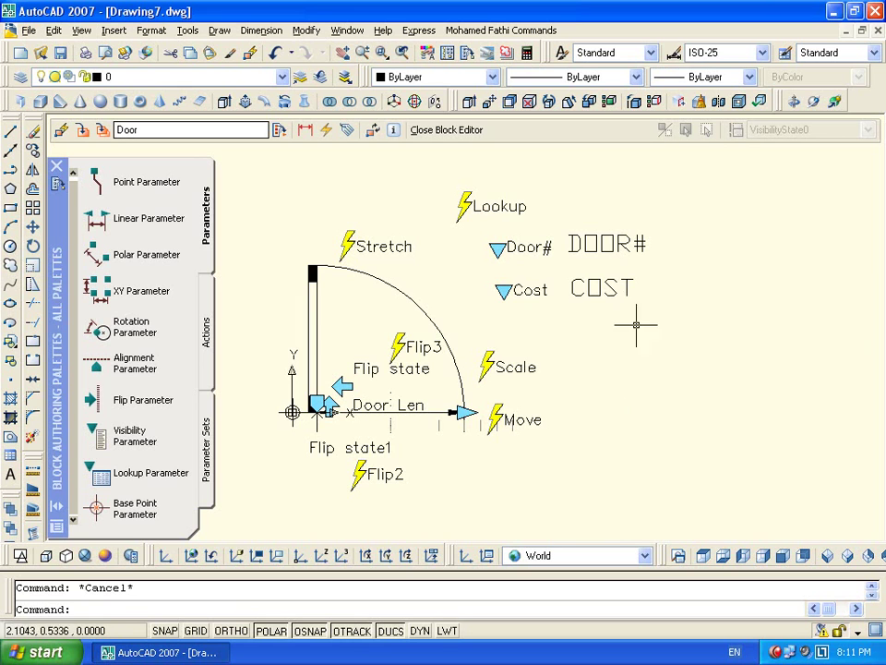
# Try adding the Lookup action to the Move action's set, dismiss the cycle warning, and re-edit the set
pyautogui.doubleClick(512, 420)
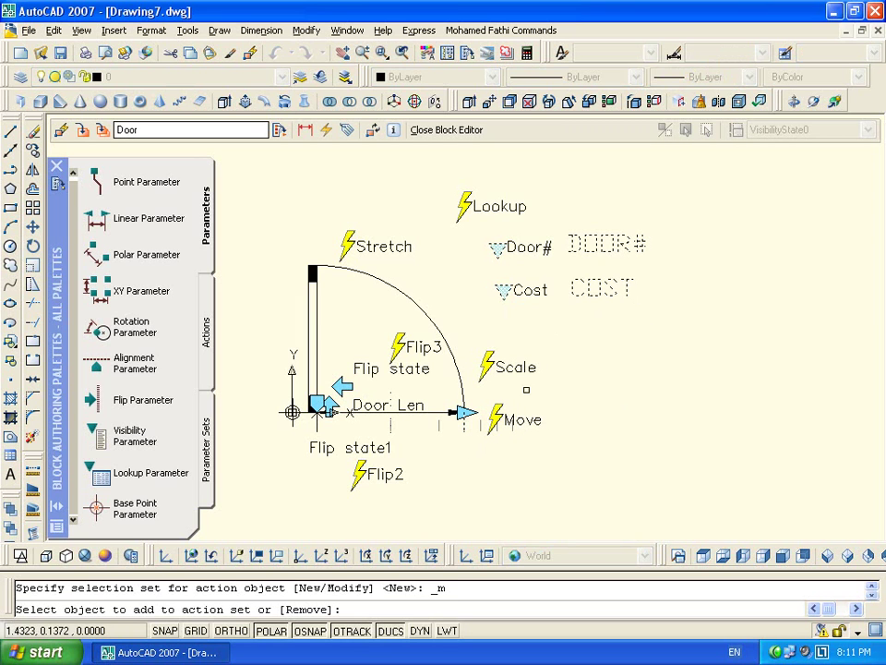
pyautogui.click(563, 185)
pyautogui.click(490, 242)
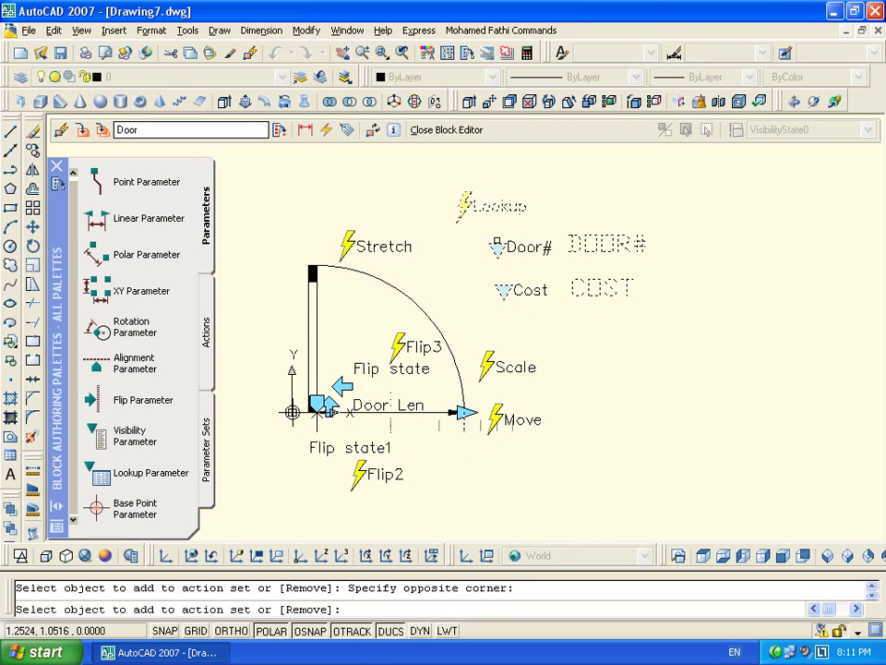
pyautogui.press('Return')
pyautogui.click(443, 367)
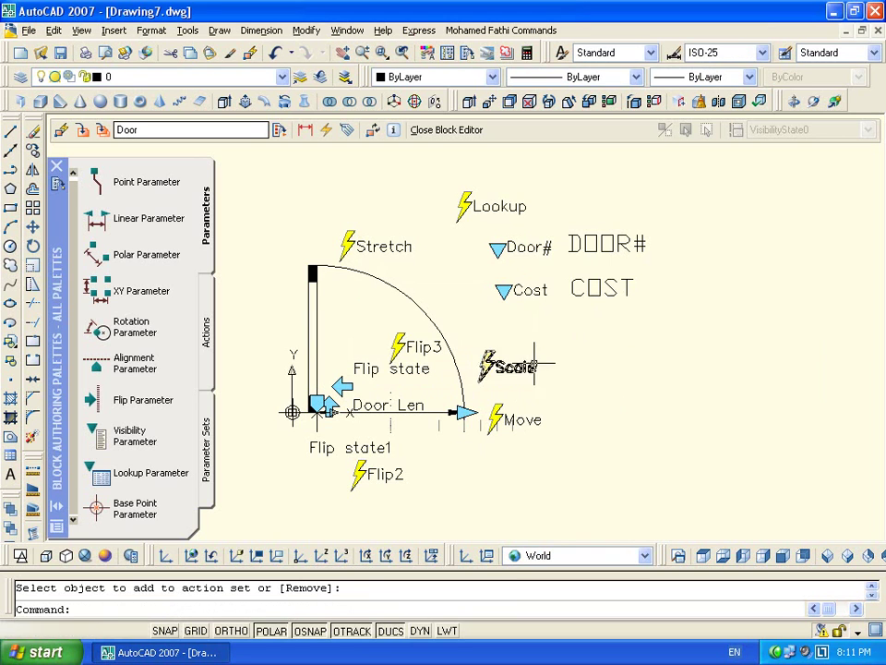
pyautogui.doubleClick(515, 417)
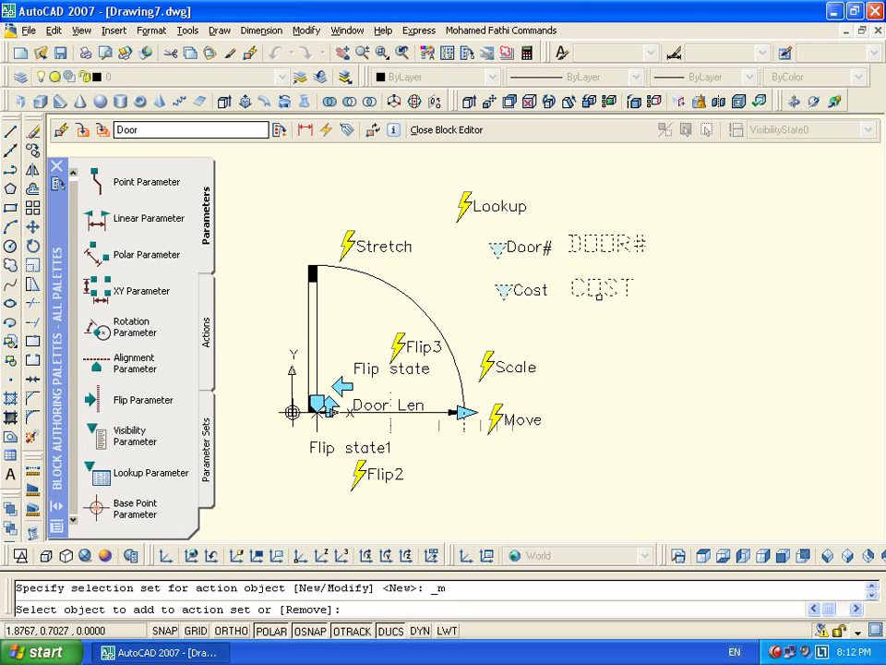
pyautogui.press('Return')
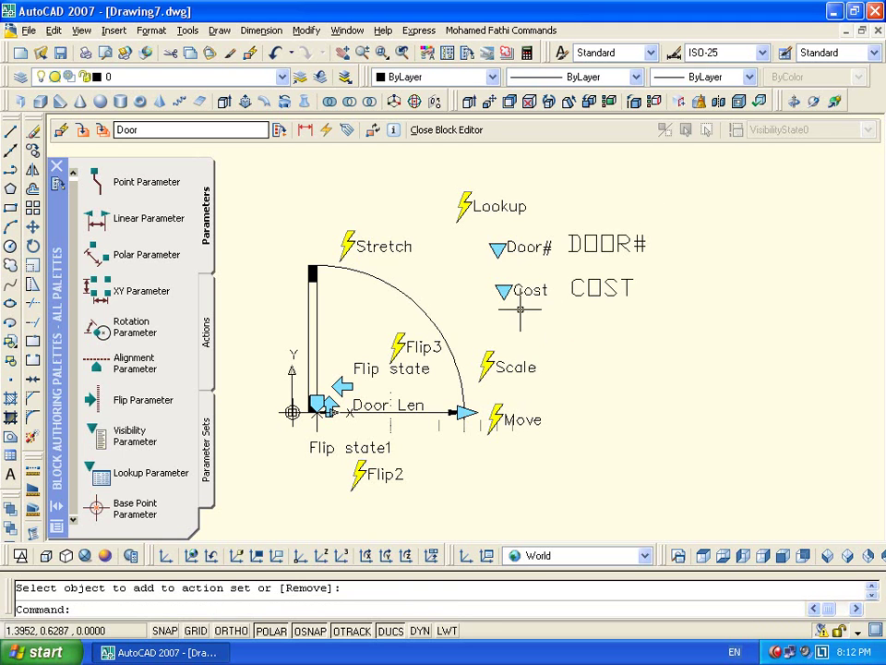
# Save the Door block edits and stretch the door back to full length
pyautogui.click(447, 130)
pyautogui.click(372, 370)
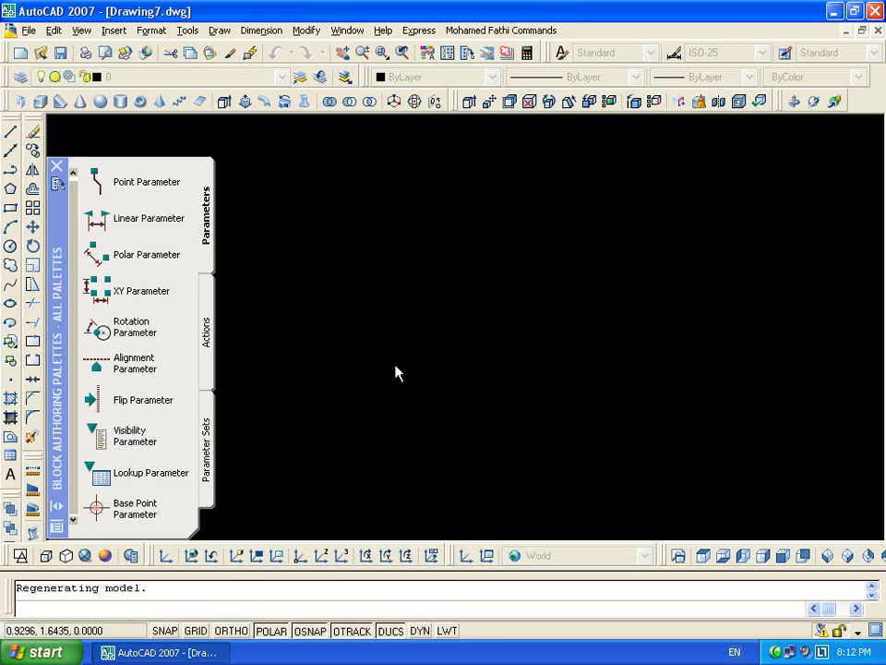
pyautogui.click(398, 368)
pyautogui.click(578, 366)
pyautogui.click(629, 397)
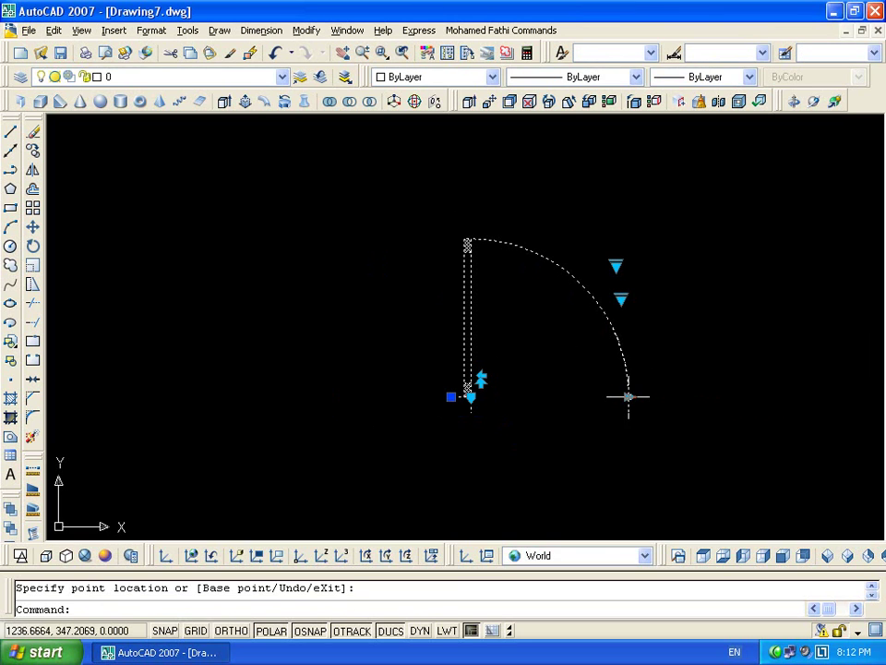
pyautogui.click(570, 400)
pyautogui.click(628, 396)
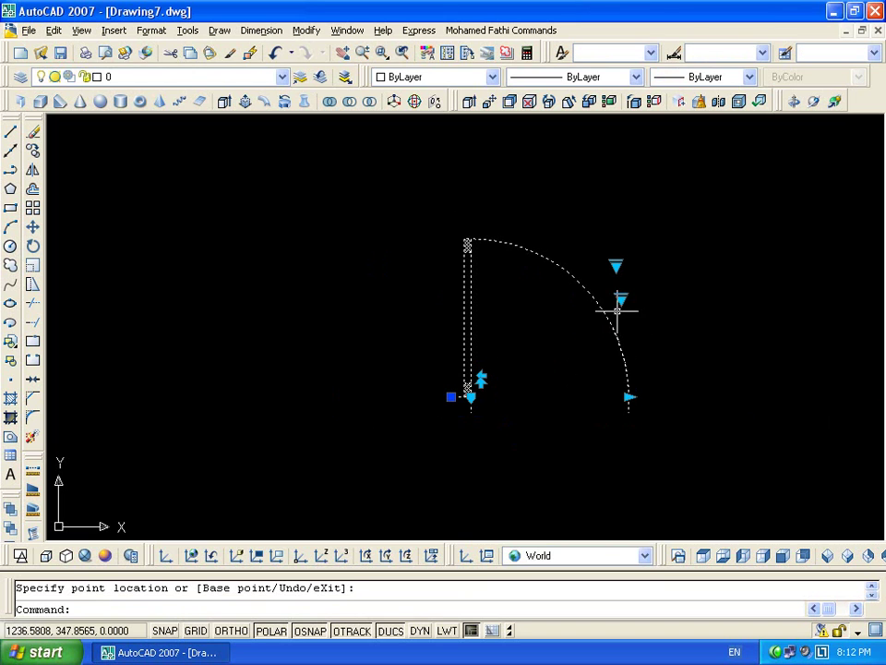
pyautogui.click(620, 300)
pyautogui.press('Escape')
pyautogui.press('Escape')
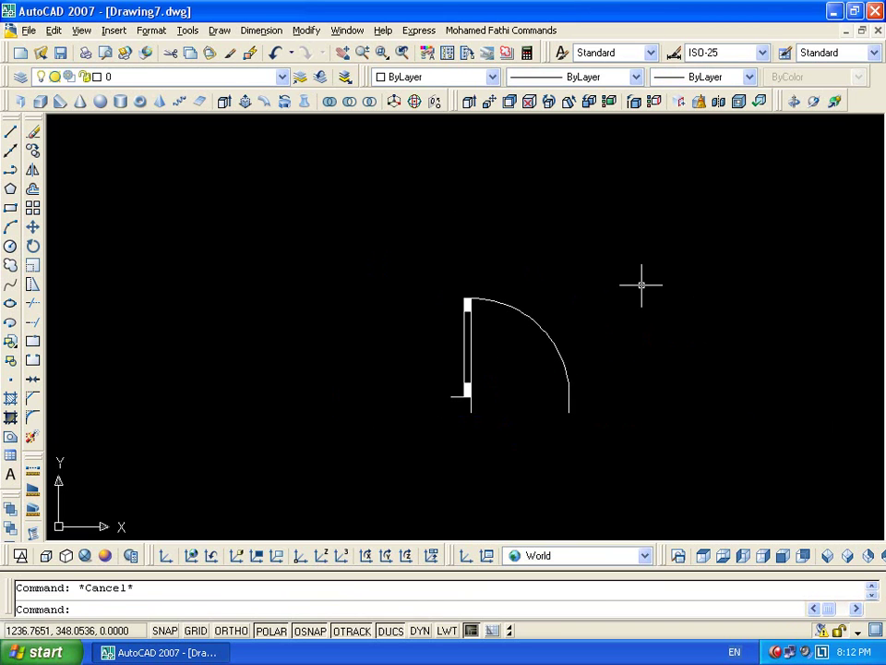
# Insert a second Door block, accepting the default attributes Door 90 and 200 L.E
pyautogui.write('i')
pyautogui.press('Return')
pyautogui.click(452, 429)
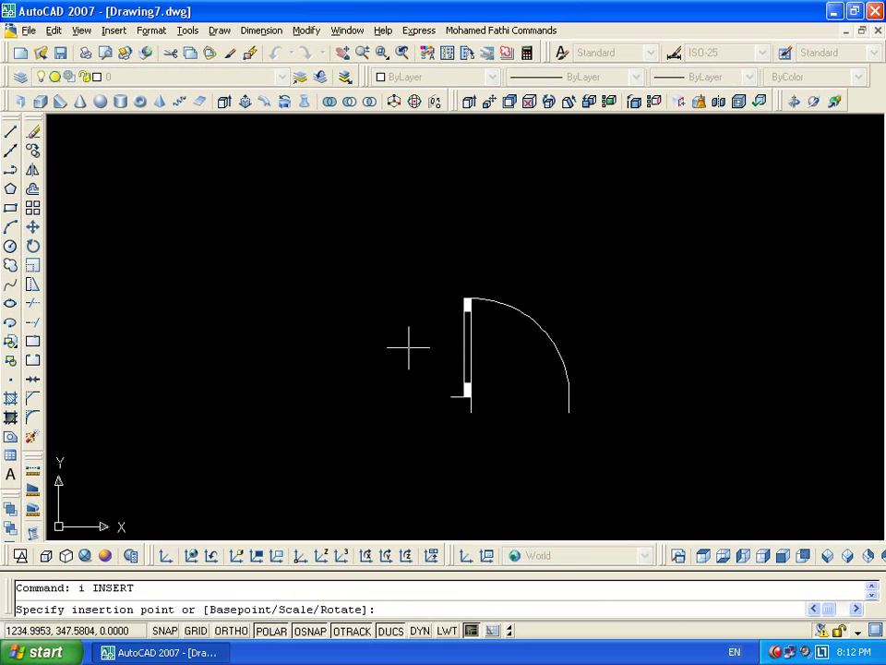
pyautogui.click(188, 317)
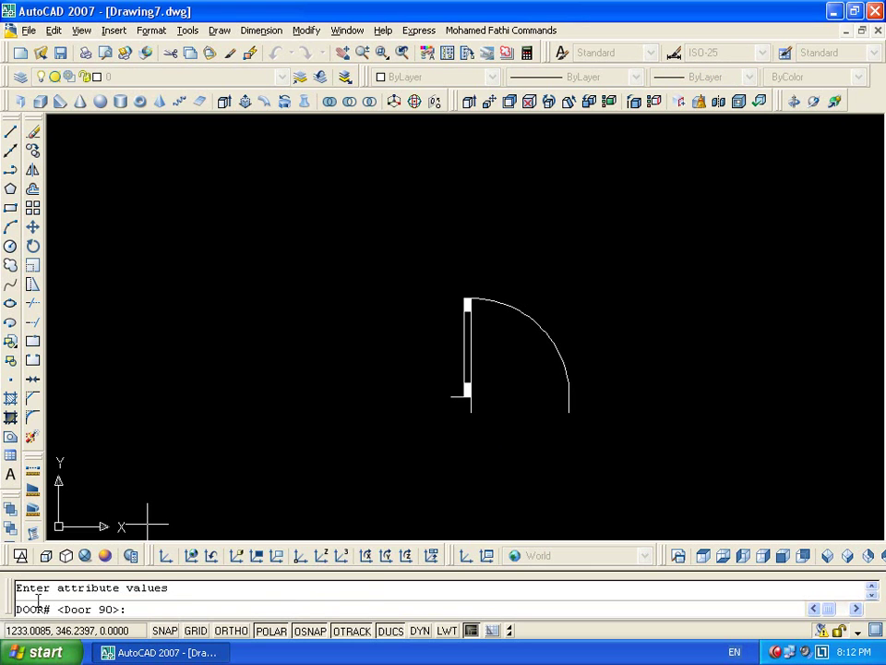
pyautogui.press('Return')
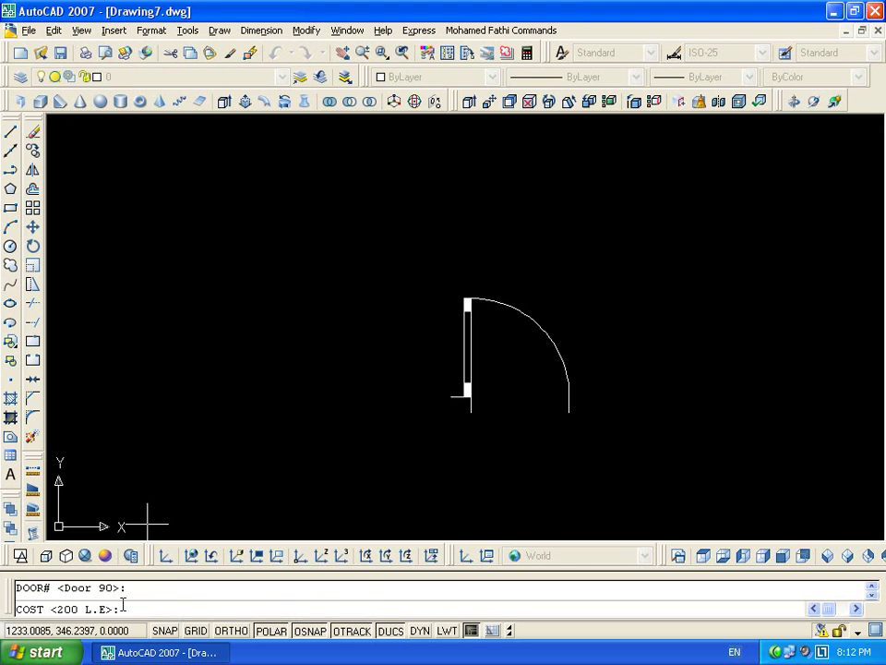
pyautogui.press('Return')
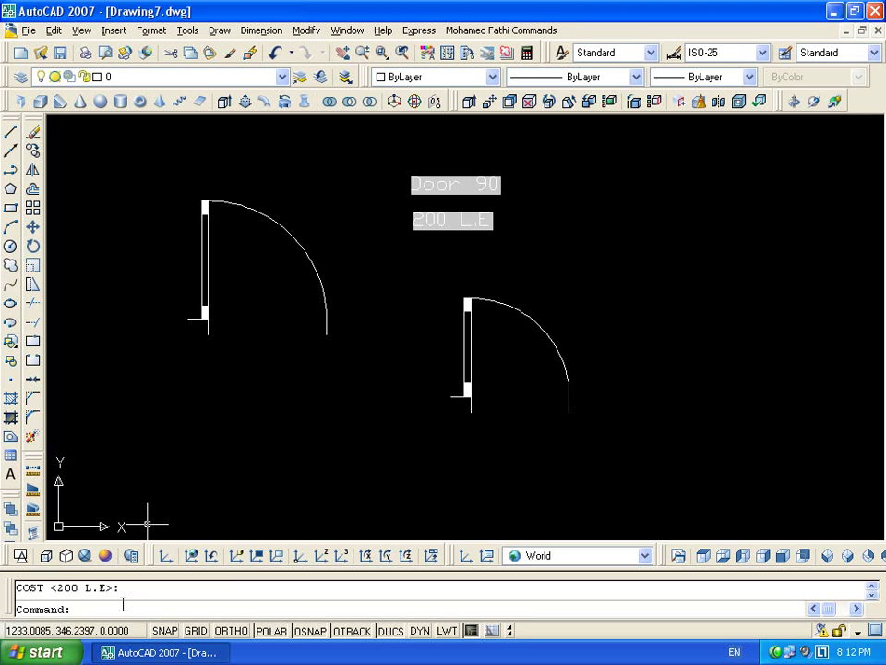
# Select the left door, set it to Door 120 and try cost values from the lookup list
pyautogui.click(461, 162)
pyautogui.click(329, 268)
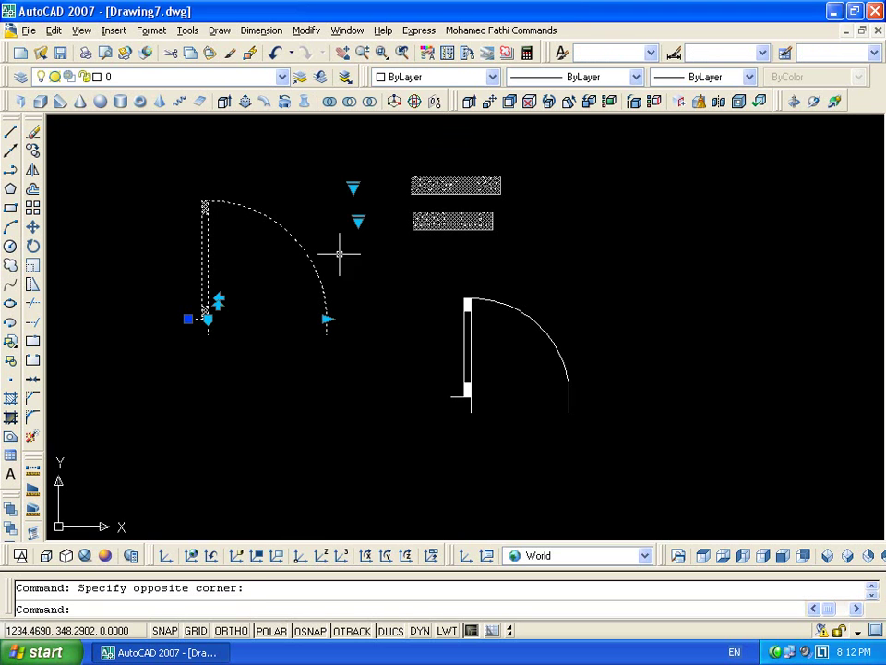
pyautogui.click(354, 188)
pyautogui.click(402, 266)
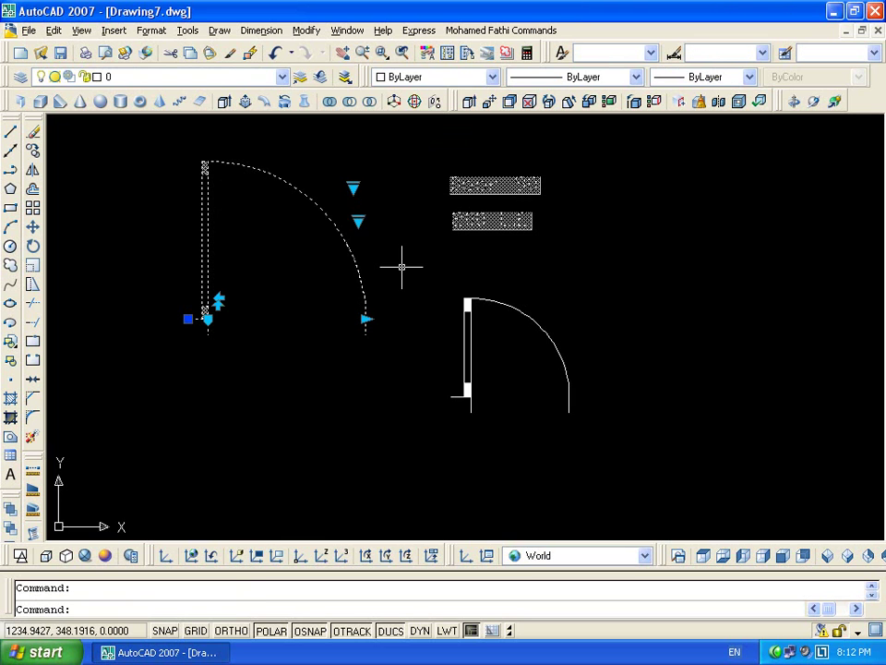
pyautogui.click(358, 221)
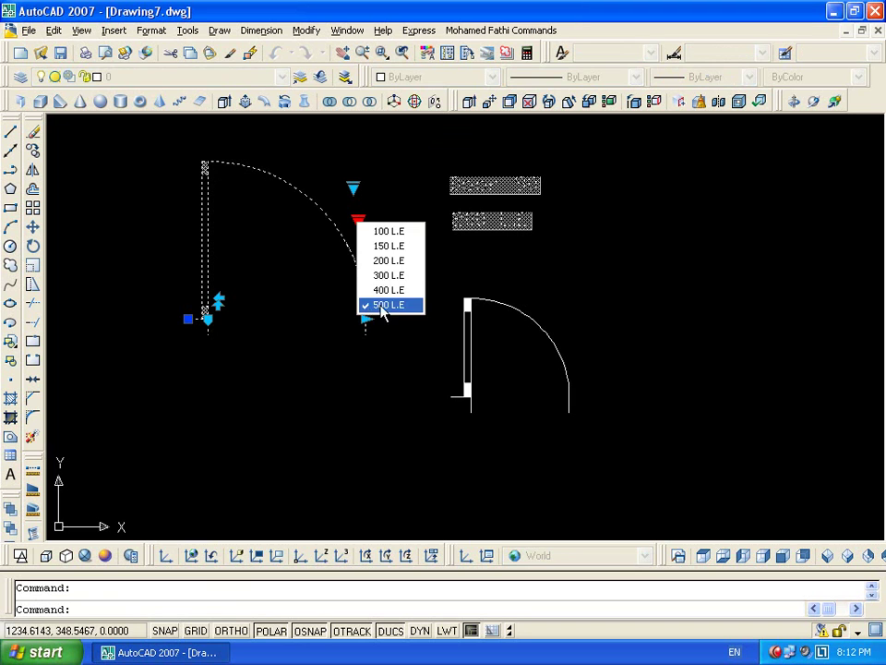
pyautogui.click(387, 286)
pyautogui.click(358, 222)
pyautogui.click(387, 243)
pyautogui.press('Escape')
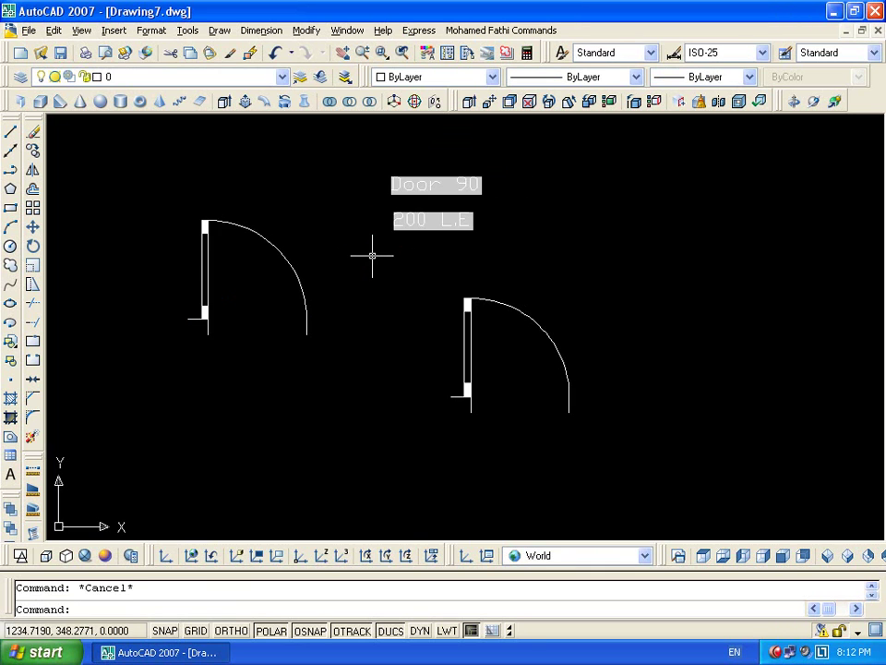
# Regenerate the drawing display with RE to refresh the door's attribute labels
pyautogui.write('re')
pyautogui.press('Return')
pyautogui.scroll(3, 443, 189)
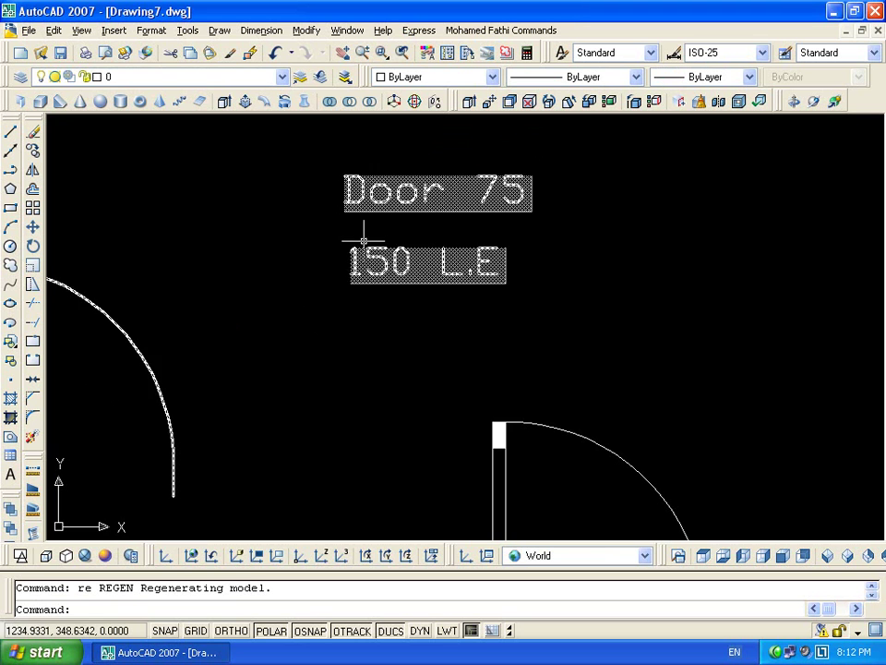
pyautogui.scroll(-5, 469, 291)
pyautogui.press('Escape')
pyautogui.scroll(3, 514, 263)
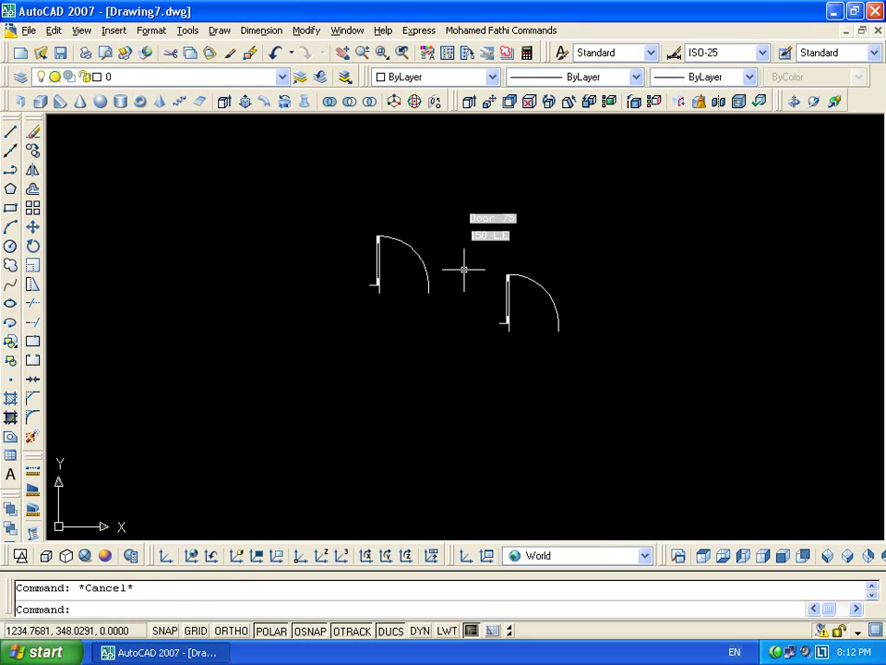
pyautogui.scroll(3, 427, 256)
# Stretch the left door block wider with its stretch grip
pyautogui.click(434, 244)
pyautogui.click(336, 365)
pyautogui.click(414, 336)
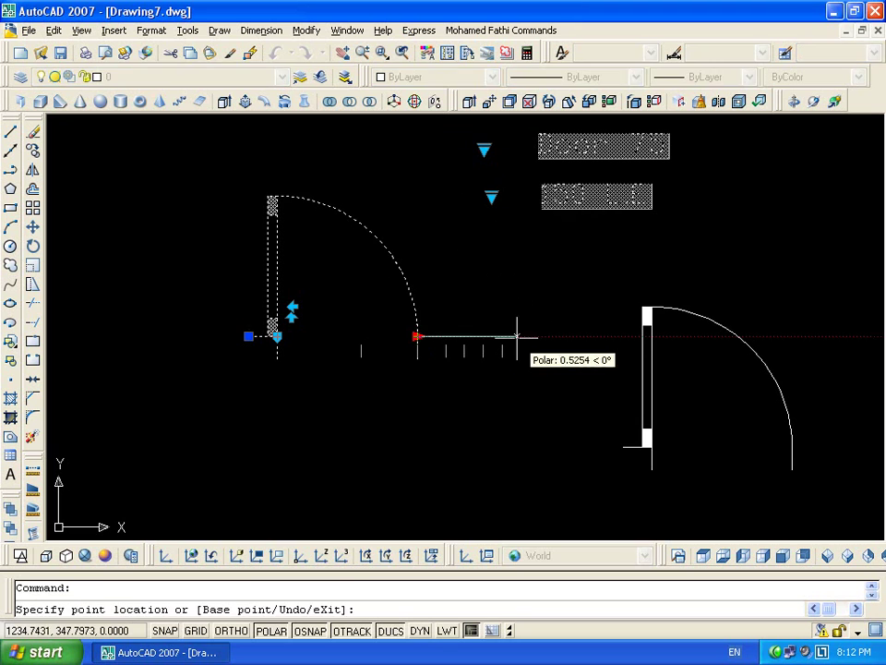
pyautogui.click(514, 340)
pyautogui.press('Escape')
# Start a new attribute extraction from the current drawing, excluding the dynamic Cost property
pyautogui.click(187, 30)
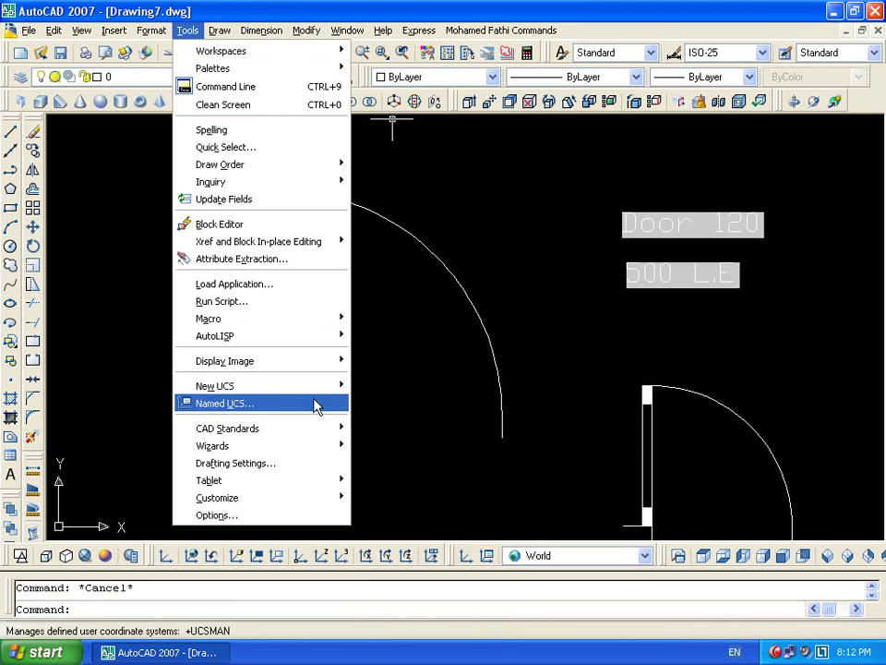
pyautogui.click(313, 263)
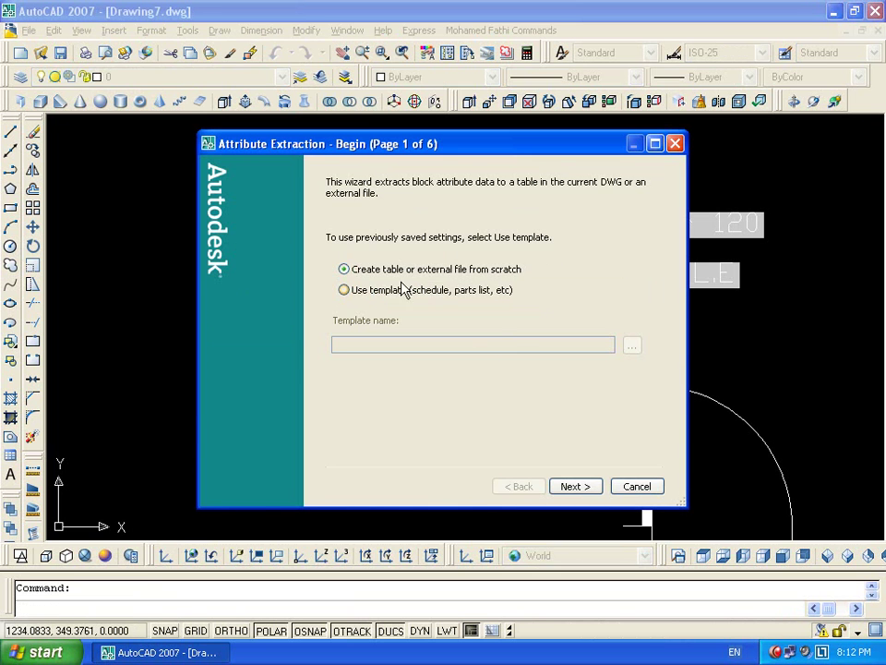
pyautogui.click(563, 490)
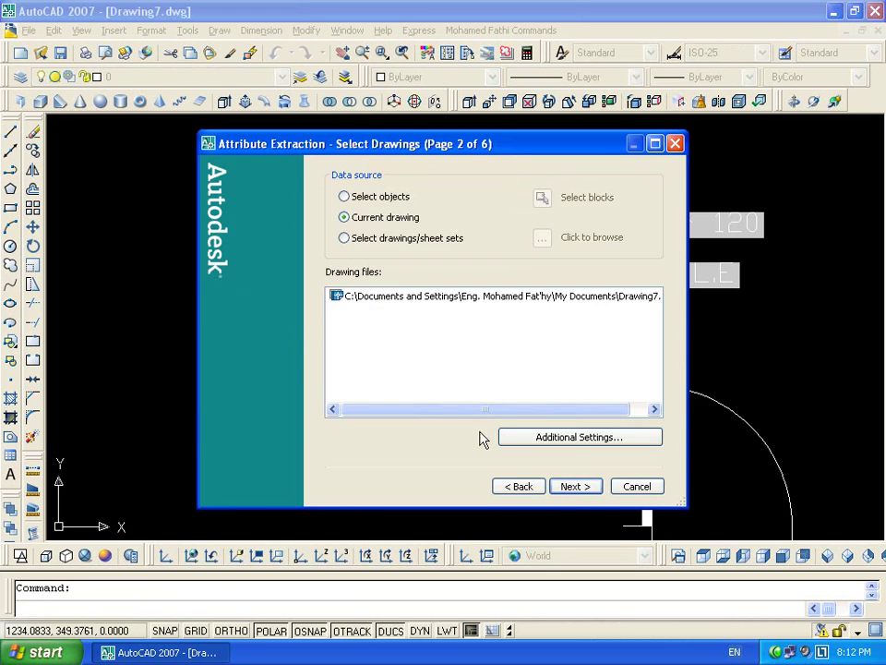
pyautogui.click(560, 495)
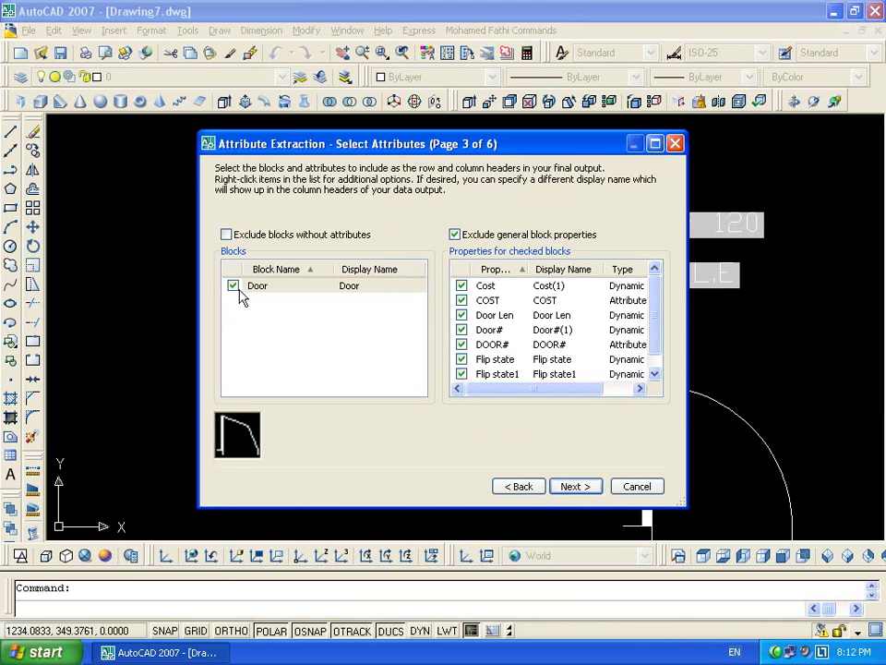
pyautogui.click(461, 286)
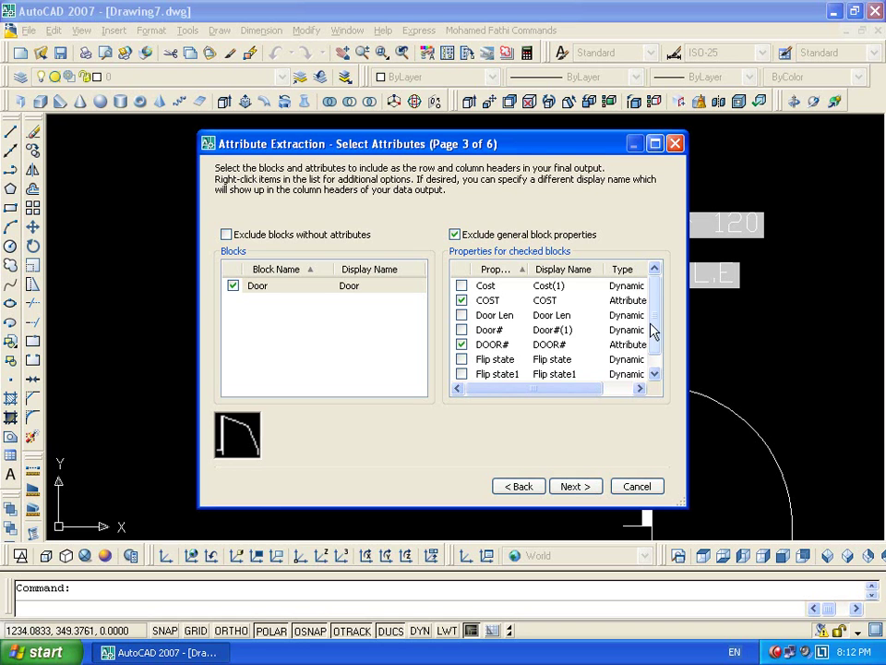
pyautogui.scroll(-1, 554, 351)
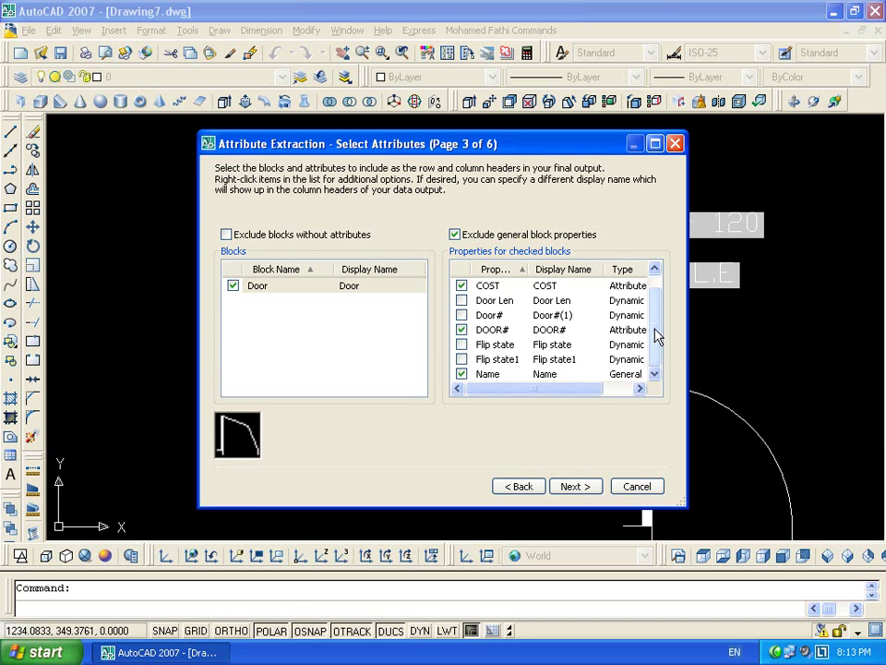
pyautogui.moveTo(656, 336); pyautogui.dragTo(656, 297)
pyautogui.click(574, 486)
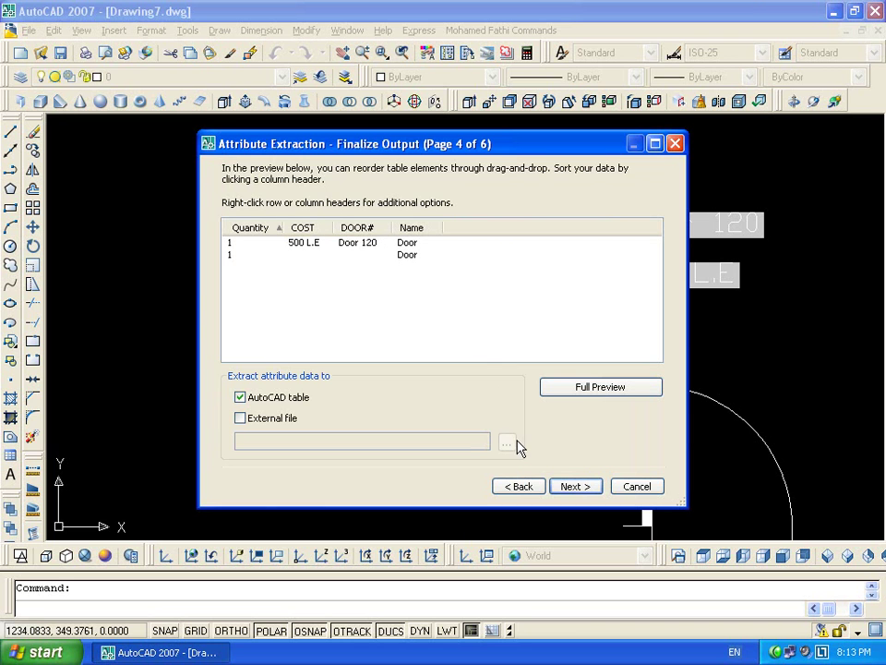
# Also exclude Name, then output as an AutoCAD table in Standard style
pyautogui.click(518, 486)
pyautogui.scroll(-1, 628, 341)
pyautogui.click(462, 374)
pyautogui.click(574, 487)
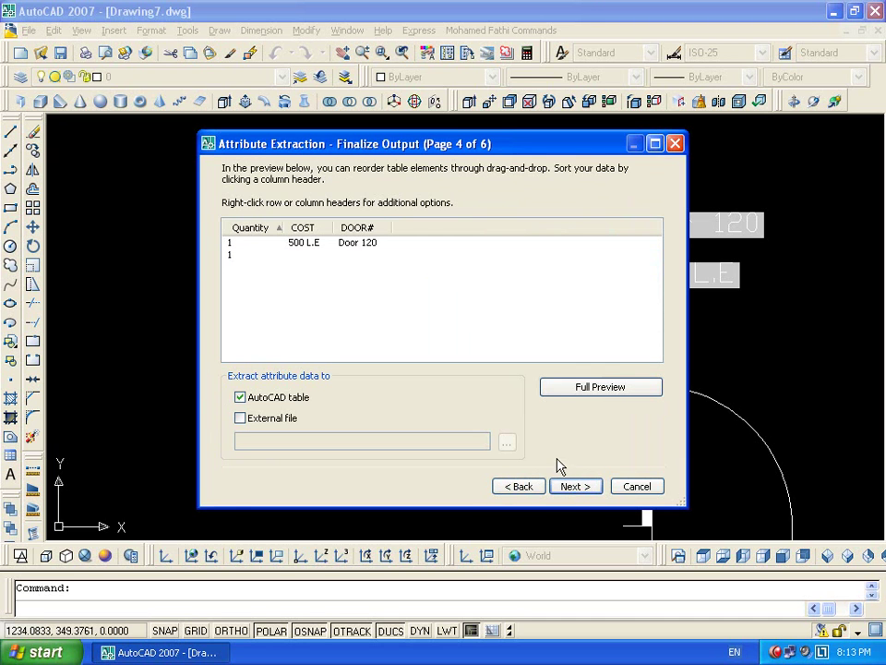
pyautogui.click(565, 488)
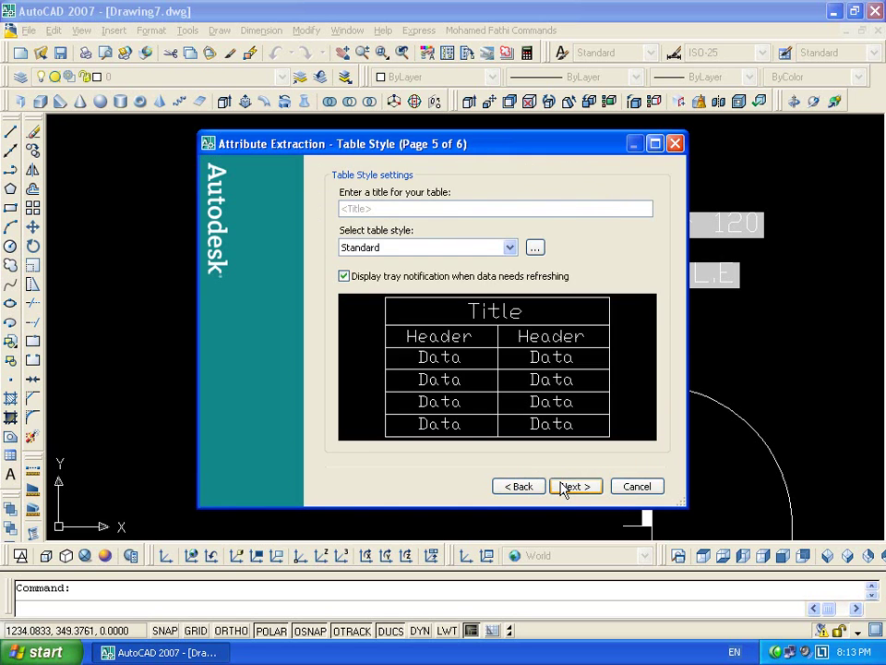
pyautogui.click(565, 489)
pyautogui.click(567, 488)
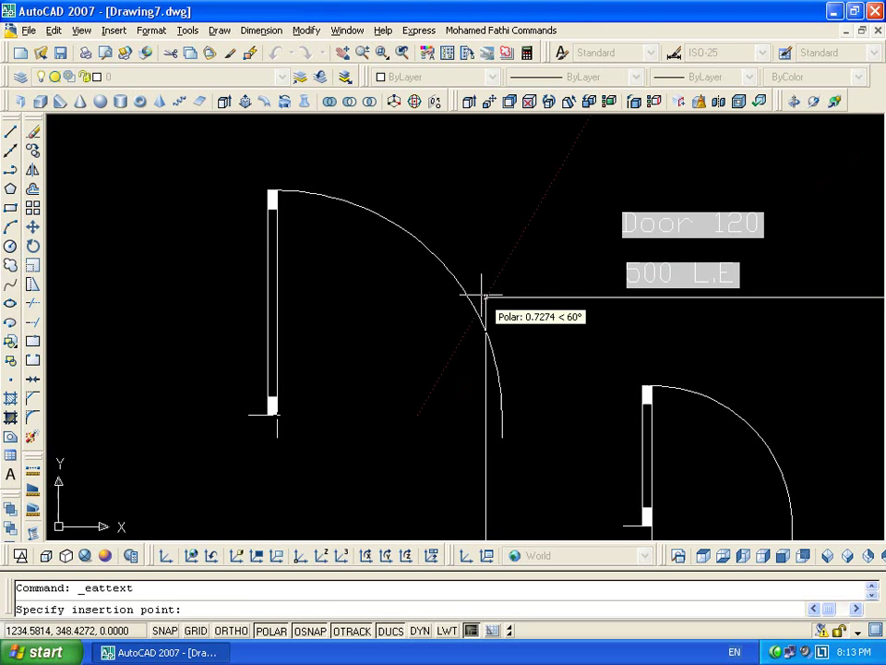
# Insert the extracted Quantity/COST/DOOR# table into the drawing
pyautogui.scroll(-6, 485, 302)
pyautogui.middleClick(554, 268)
pyautogui.middleClick(554, 268)
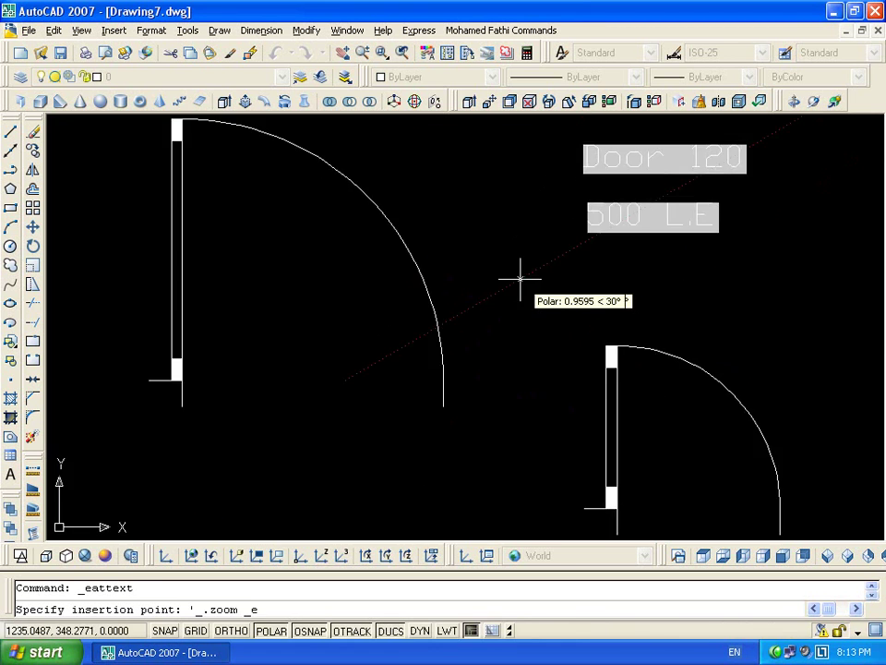
pyautogui.scroll(-5, 538, 277)
pyautogui.click(642, 244)
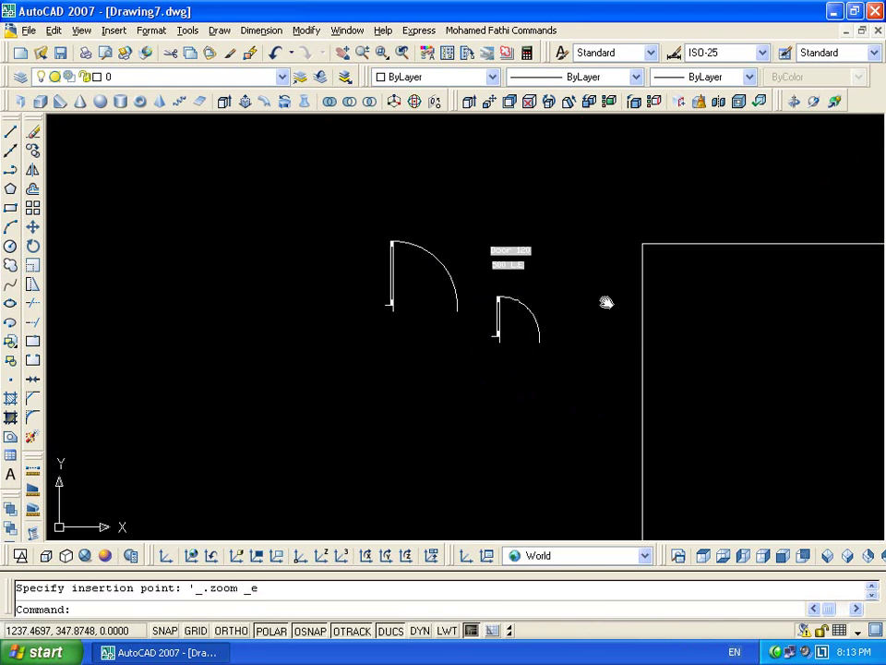
pyautogui.scroll(8, 604, 300)
pyautogui.scroll(-3, 443, 310)
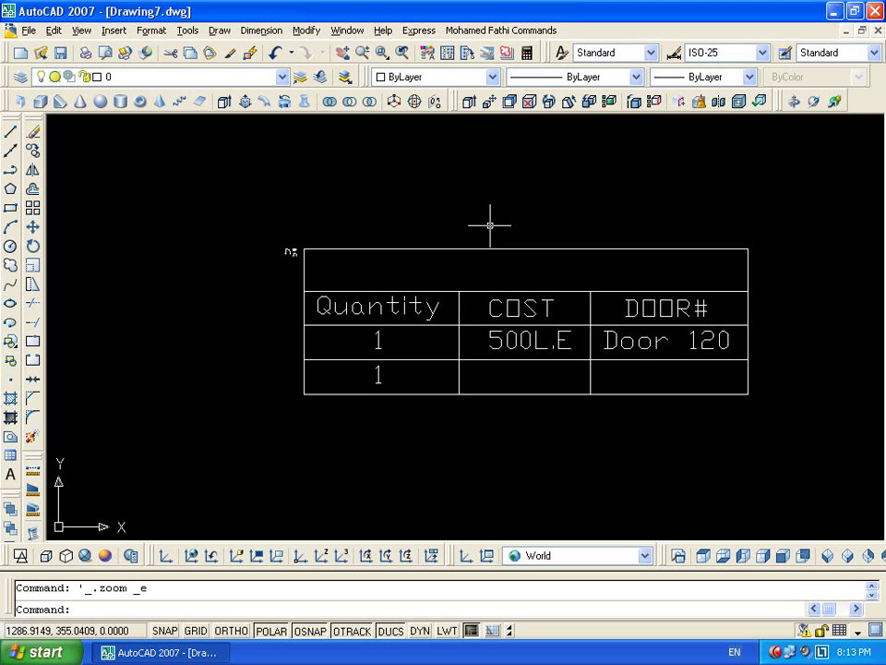
# Window-select the inserted table and delete it
pyautogui.click(800, 174)
pyautogui.click(441, 427)
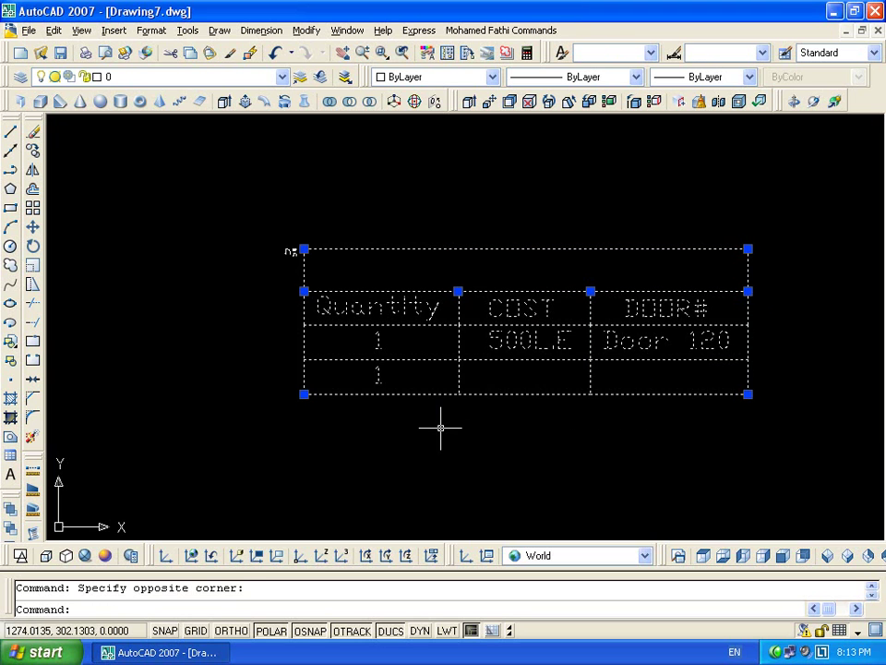
pyautogui.press('Delete')
pyautogui.scroll(-2, 461, 178)
pyautogui.scroll(1, 512, 249)
pyautogui.scroll(4, 523, 197)
# Reselect the door block and cancel its stretch grip without resizing
pyautogui.moveTo(538, 234); pyautogui.dragTo(538, 286, button='middle')
pyautogui.click(544, 257)
pyautogui.click(481, 336)
pyautogui.click(524, 376)
pyautogui.click(538, 372)
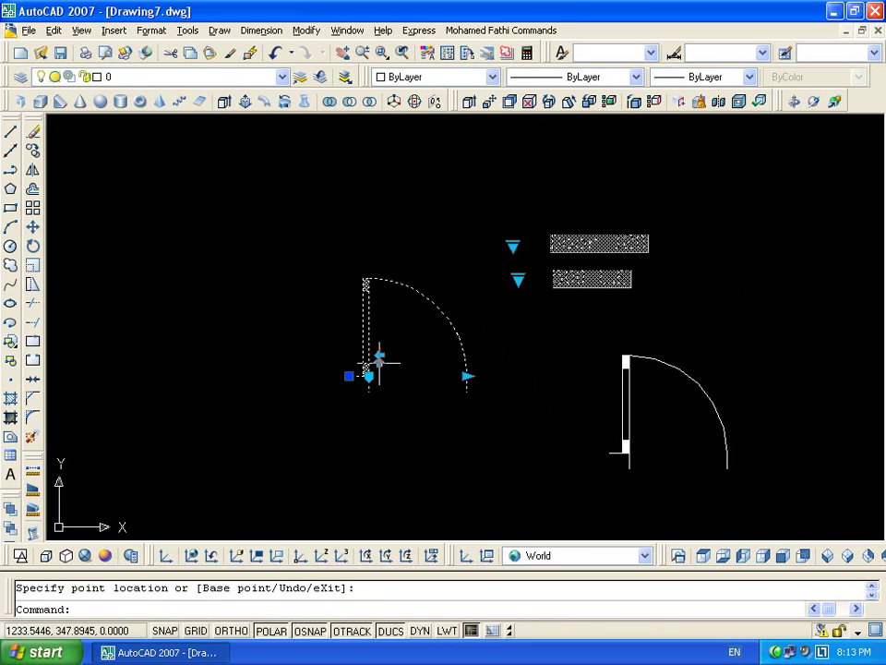
# Flip the door to the opposite side using its flip grips
pyautogui.click(379, 358)
pyautogui.click(473, 377)
pyautogui.click(504, 372)
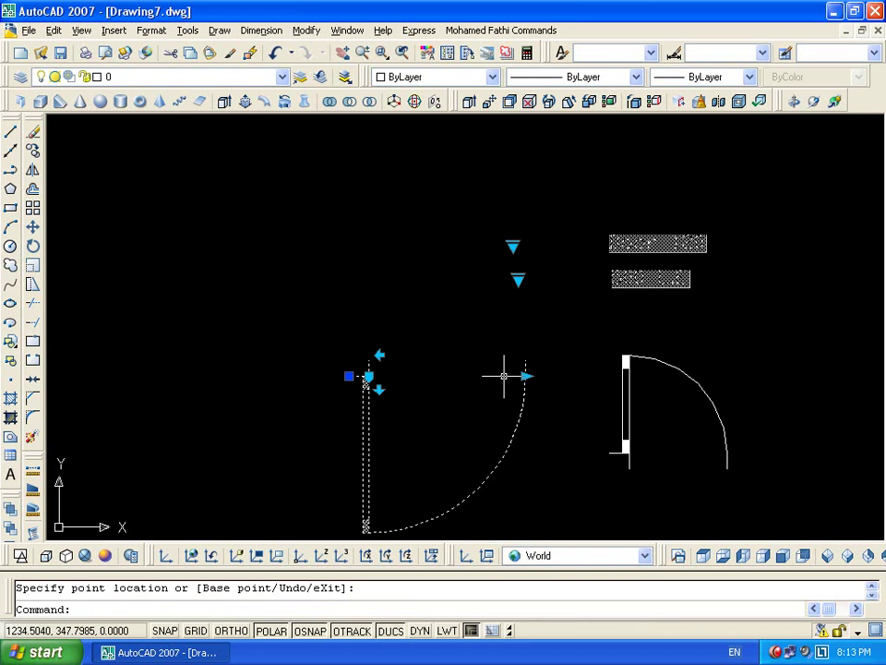
pyautogui.click(378, 355)
pyautogui.click(474, 357)
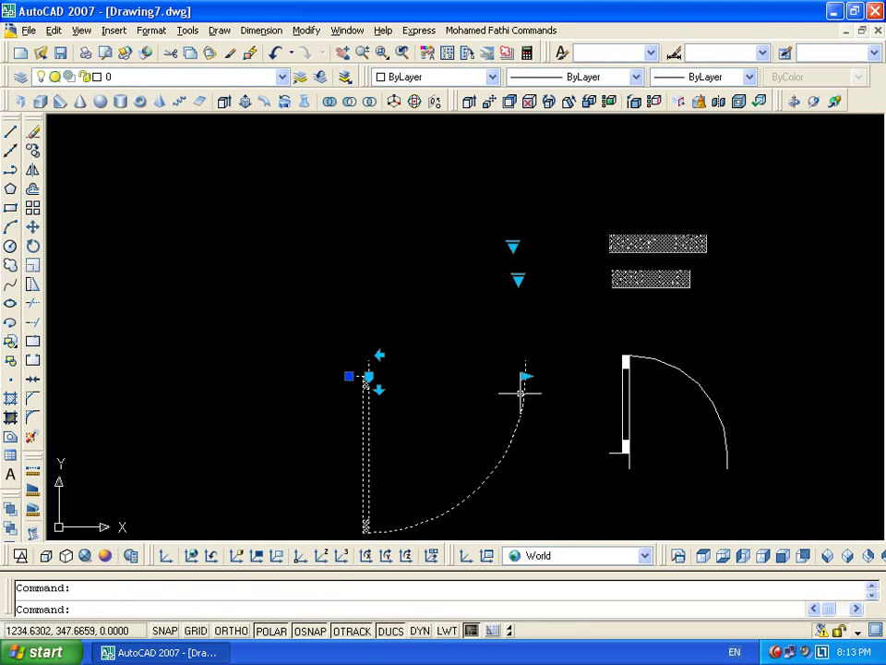
pyautogui.scroll(-5, 466, 412)
pyautogui.press('Escape')
# Draw an eight-point wall outline with the LINE command
pyautogui.press('l')
pyautogui.press('Return')
pyautogui.scroll(-3, 415, 251)
pyautogui.click(286, 337)
pyautogui.click(494, 164)
pyautogui.click(775, 295)
pyautogui.click(791, 415)
pyautogui.click(517, 510)
pyautogui.click(340, 452)
pyautogui.click(307, 391)
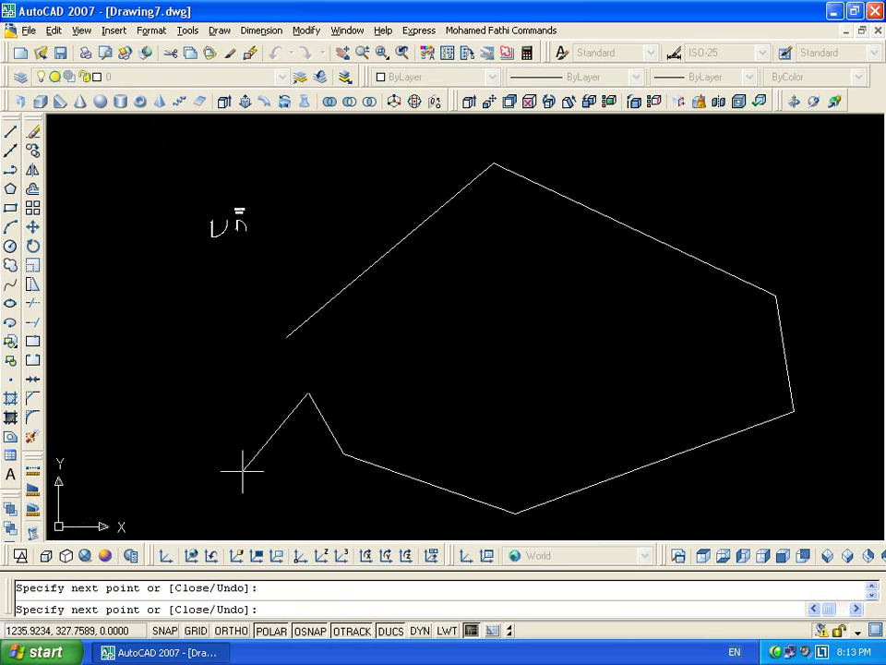
pyautogui.click(233, 484)
pyautogui.press('Return')
# Stretch the left door block onto the angled wall line
pyautogui.scroll(8, 213, 225)
pyautogui.moveTo(214, 224); pyautogui.dragTo(170, 247)
pyautogui.scroll(5, 183, 222)
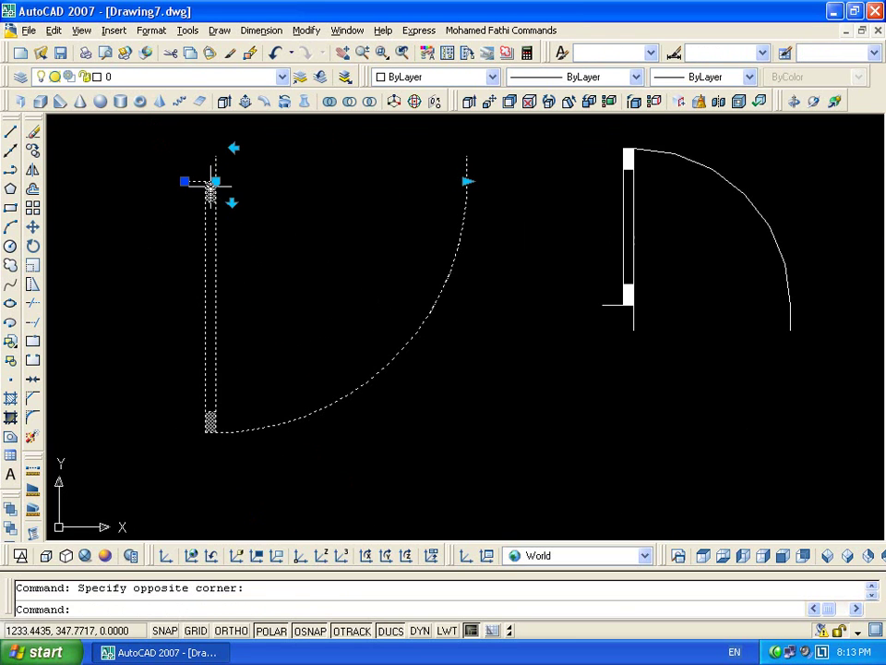
pyautogui.click(210, 182)
pyautogui.scroll(-12, 358, 337)
pyautogui.scroll(6, 461, 337)
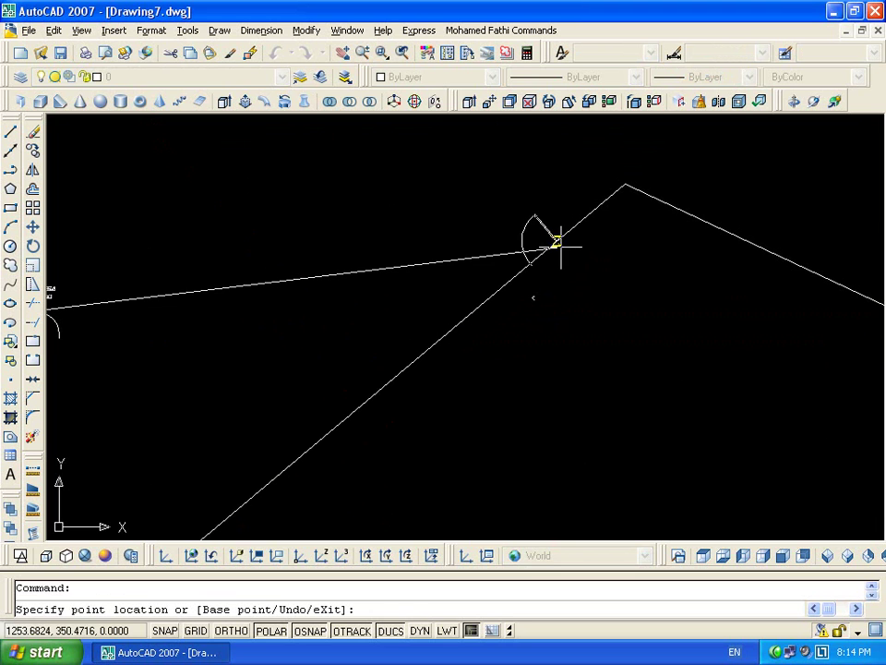
pyautogui.scroll(-6, 767, 282)
pyautogui.scroll(4, 502, 278)
pyautogui.scroll(3, 502, 277)
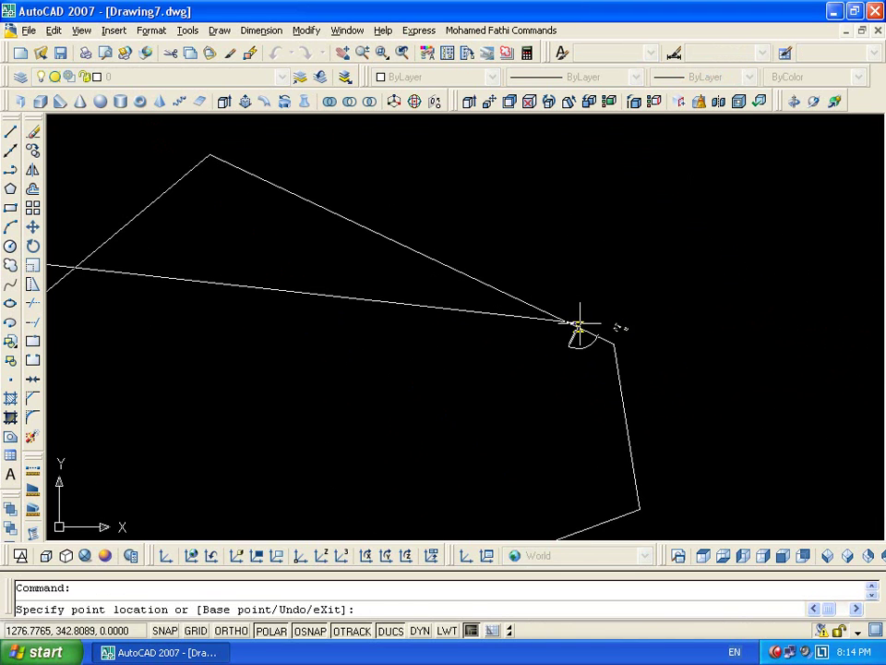
pyautogui.click(358, 220)
# Pick a cost value and set the door to Door 120 from the lookup lists
pyautogui.scroll(3, 349, 215)
pyautogui.click(307, 233)
pyautogui.click(307, 233)
pyautogui.click(306, 225)
pyautogui.click(353, 284)
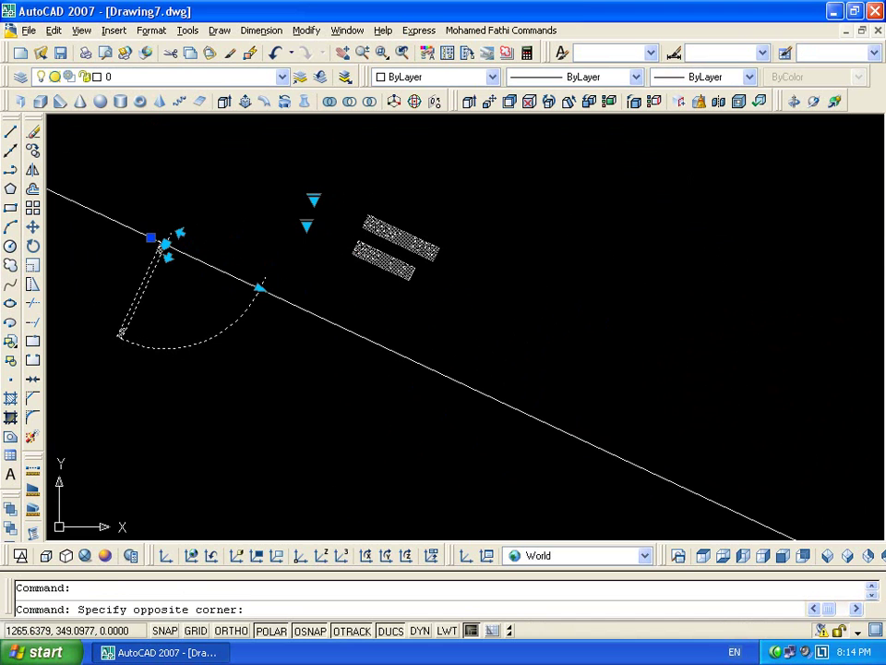
pyautogui.click(310, 190)
pyautogui.click(313, 199)
pyautogui.click(349, 280)
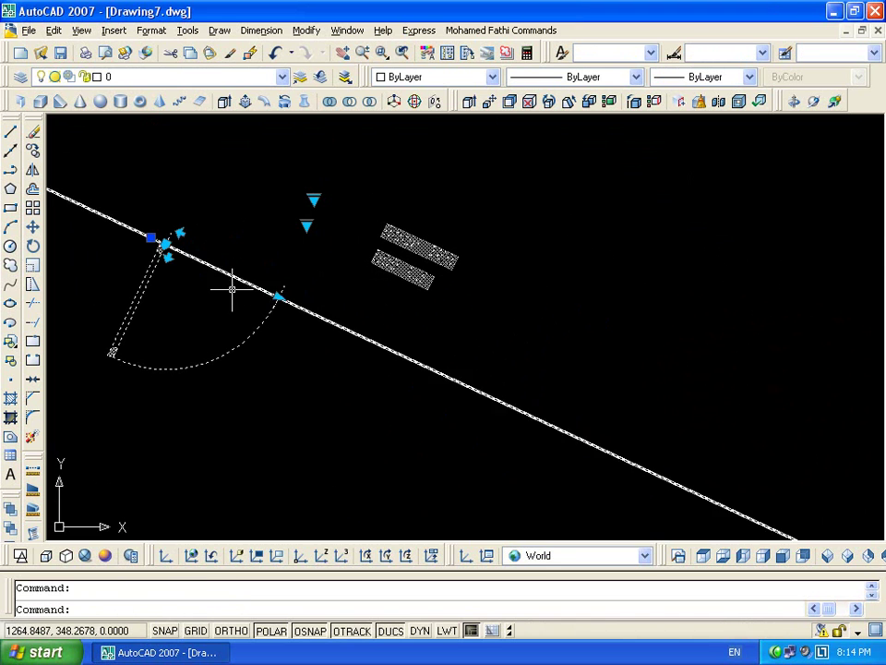
# Flip the door to the wall's other side and swap its hinge side
pyautogui.click(180, 234)
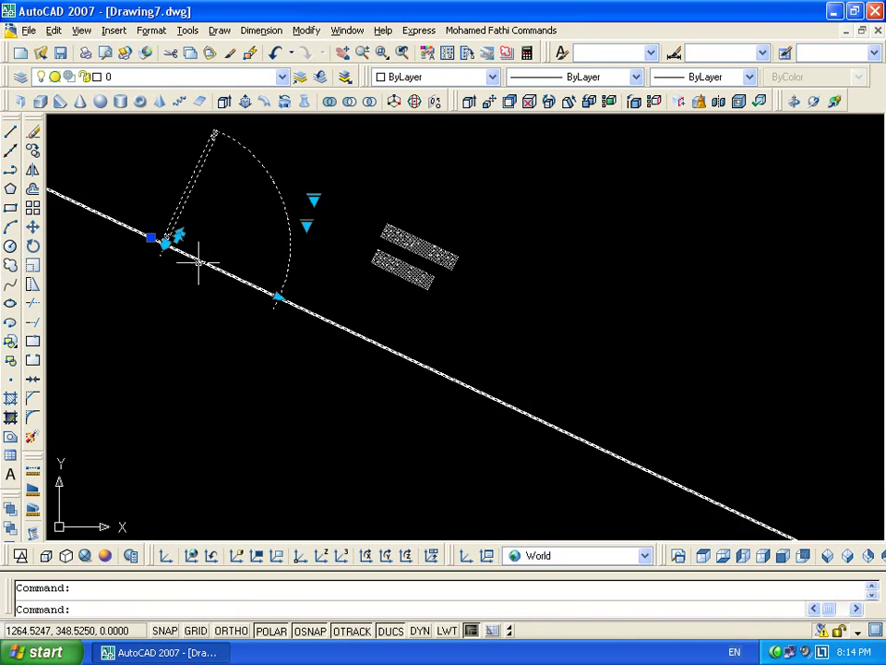
pyautogui.moveTo(205, 247); pyautogui.dragTo(385, 241, button='middle')
pyautogui.scroll(5, 385, 240)
pyautogui.click(412, 237)
pyautogui.scroll(-4, 443, 304)
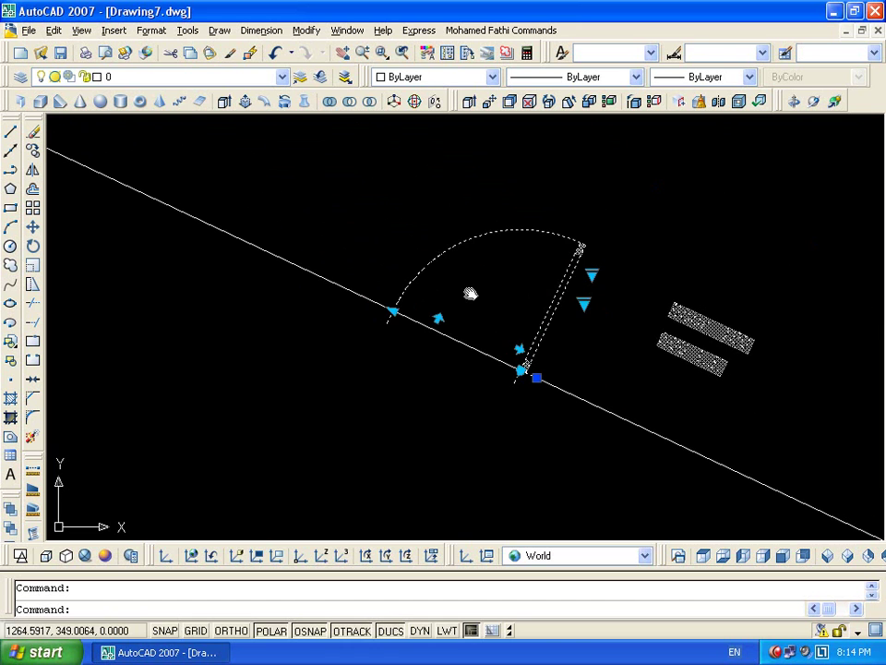